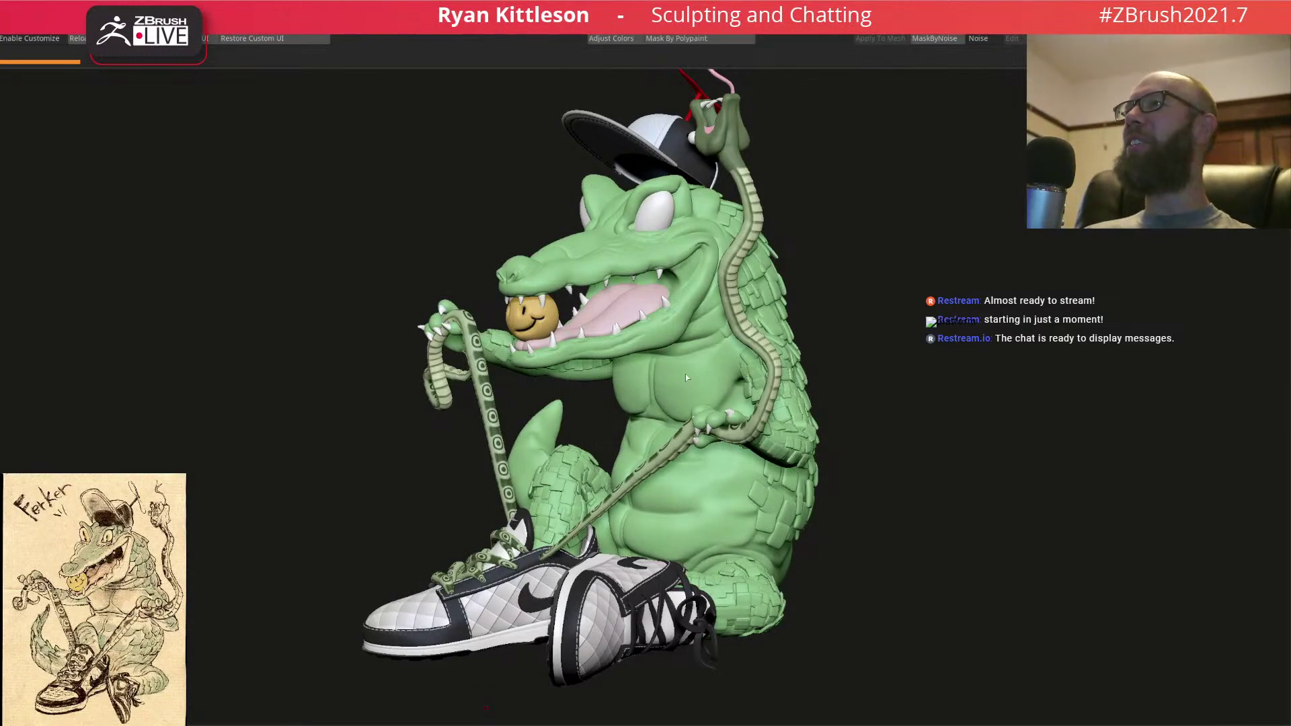
- Compare the crocodile sculpt with the Ferker reference sketch, enlarged in XnView MP
left_click_drag(613, 432, 577, 447)
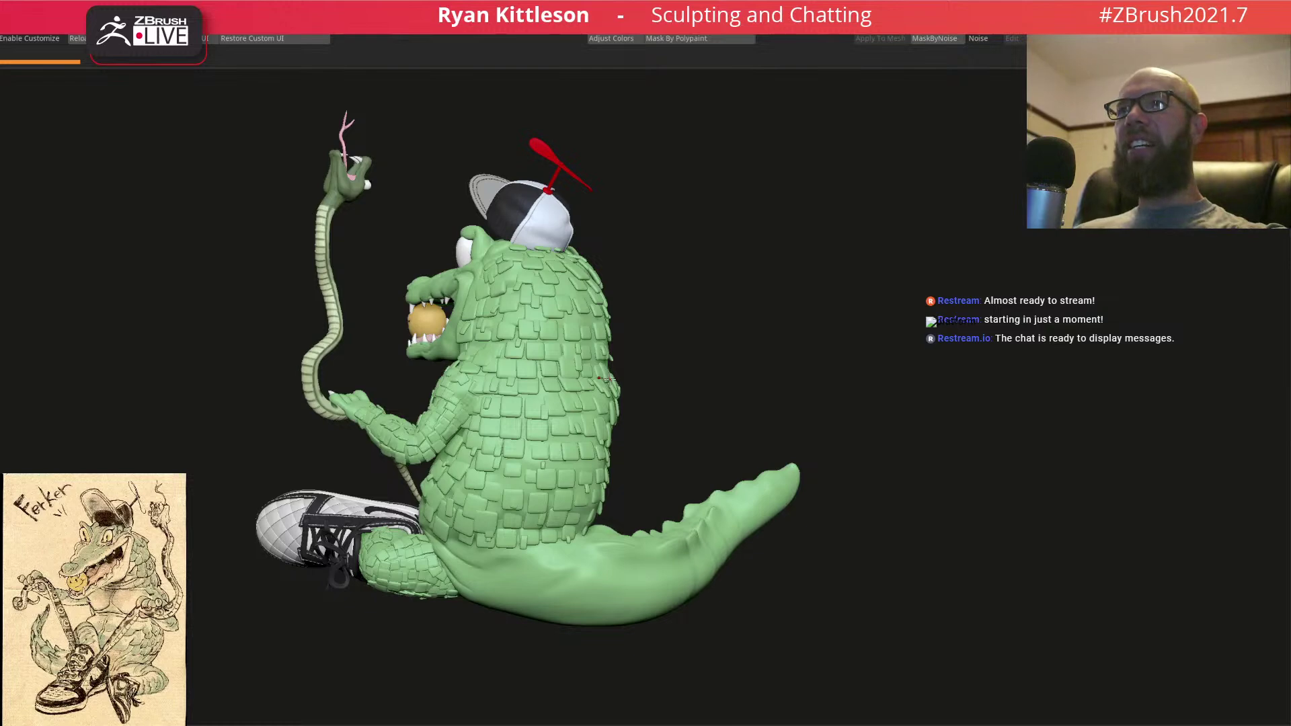
left_click_drag(470, 394, 787, 375)
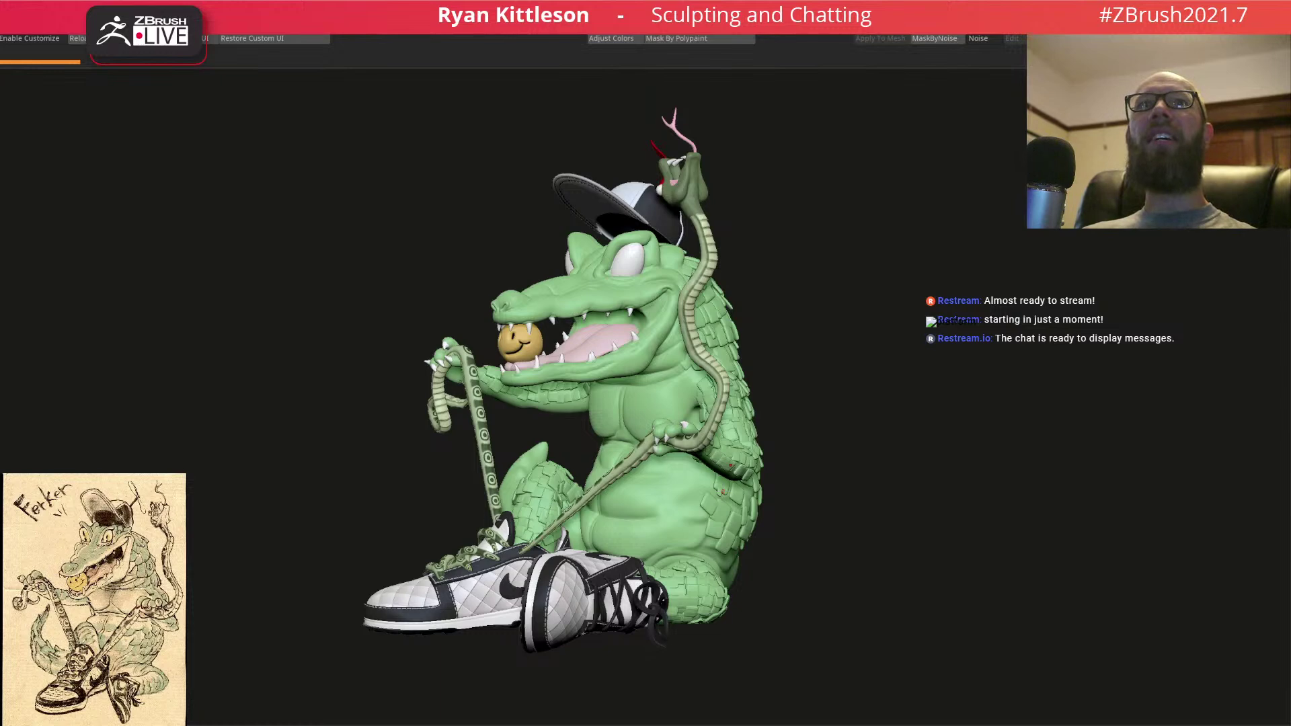
mouse_move(1290, 72)
left_mouse_down()
mouse_move(845, 72)
mouse_move(752, 135)
left_mouse_up()
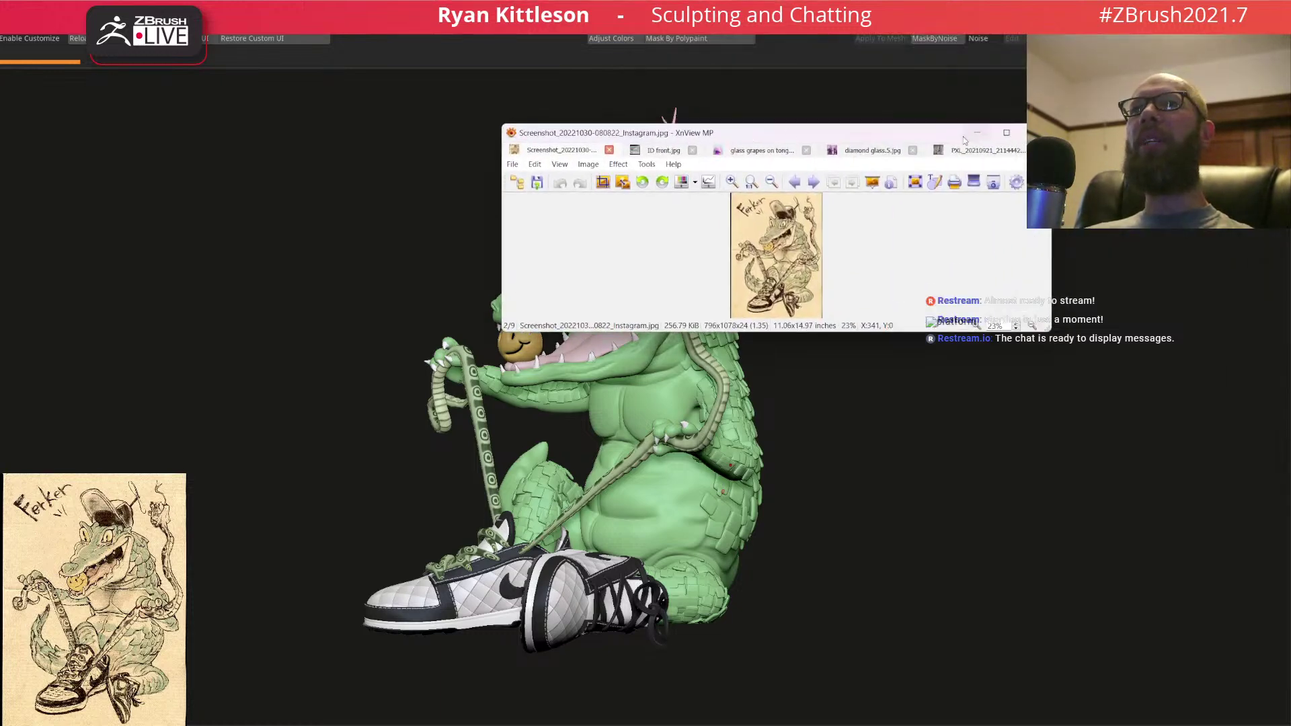
left_click(1007, 134)
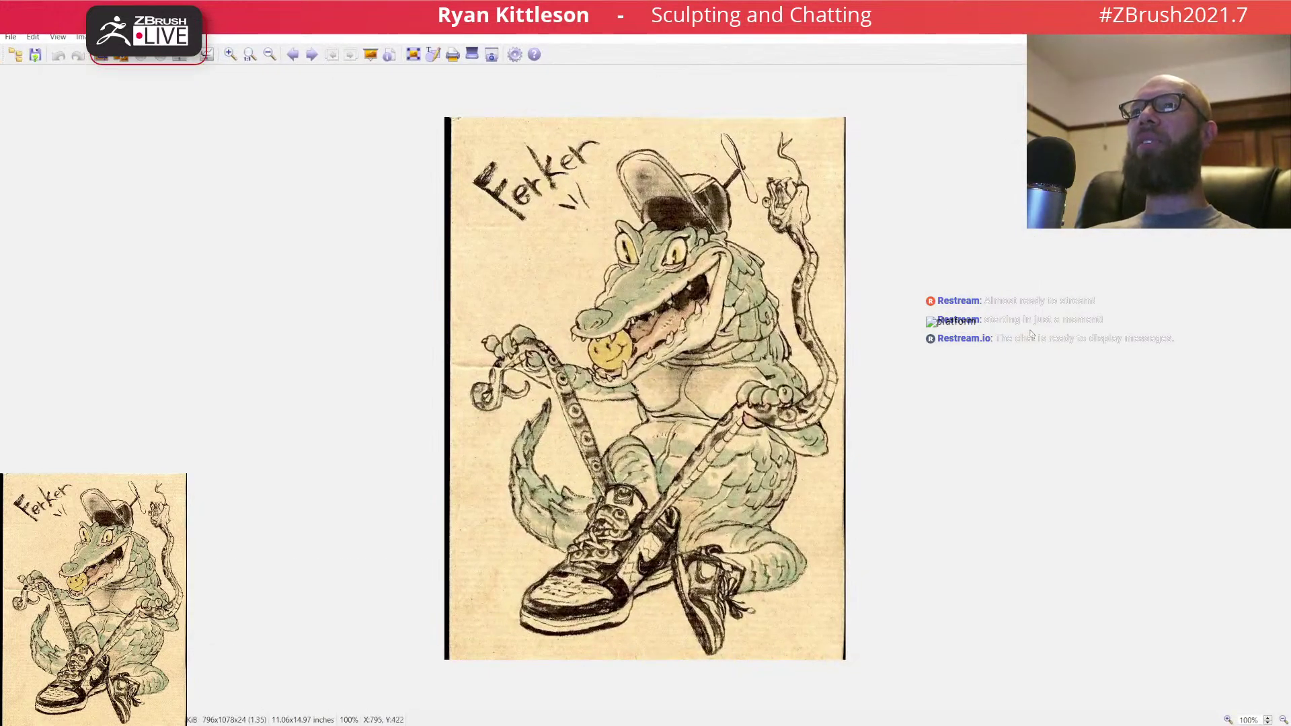
left_click(250, 55)
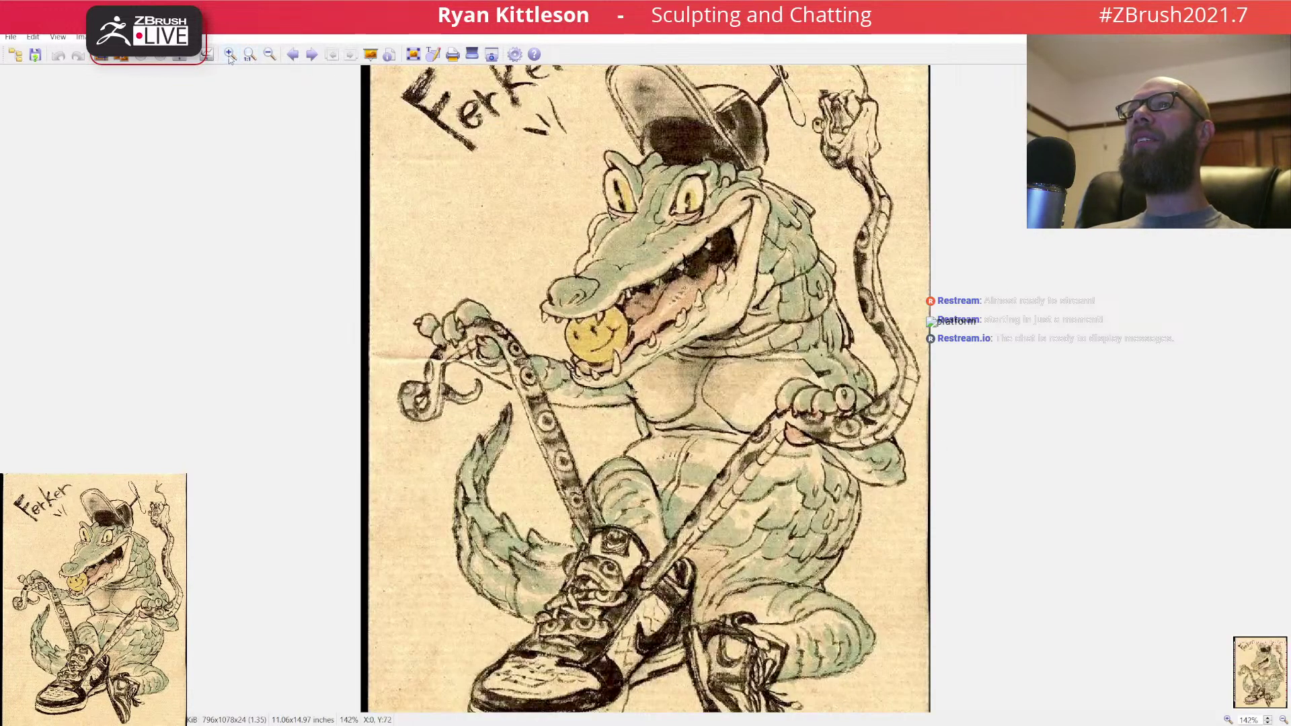
left_click(269, 56)
key("Escape")
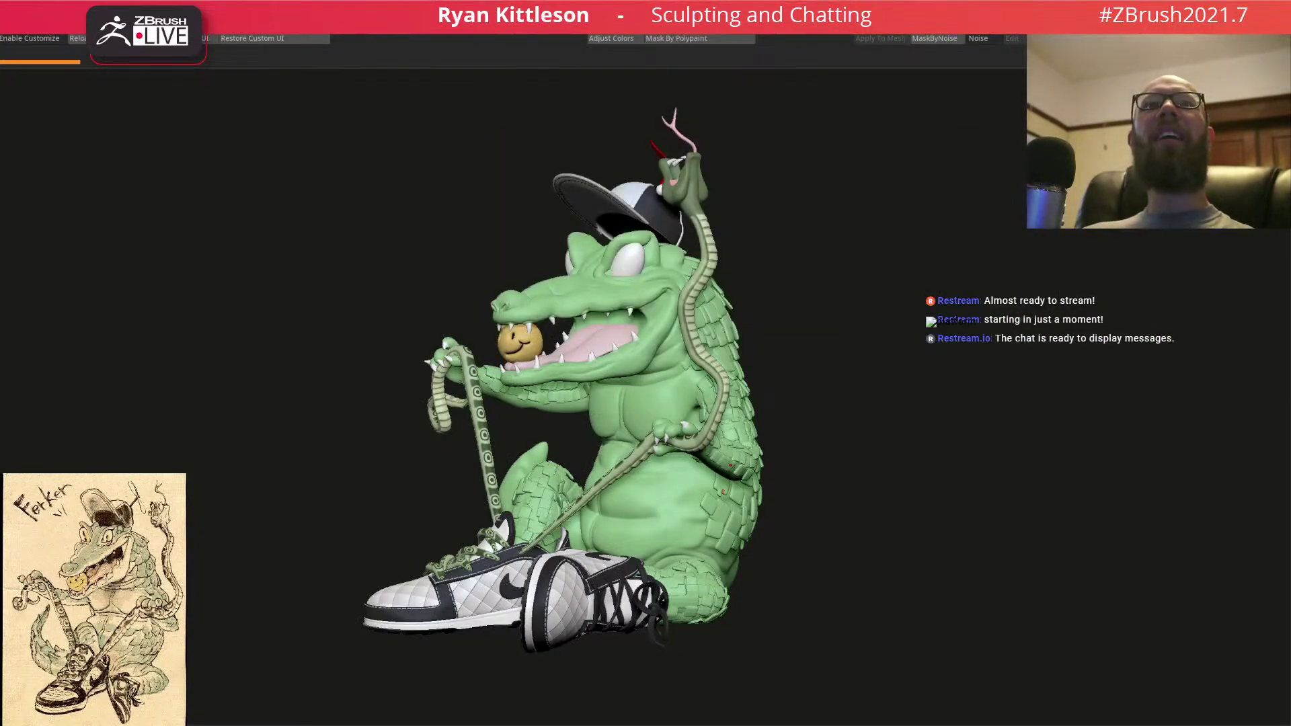
- Examine the crocodile's scales and overall pose from the side, back and front
left_click_drag(858, 421, 810, 422)
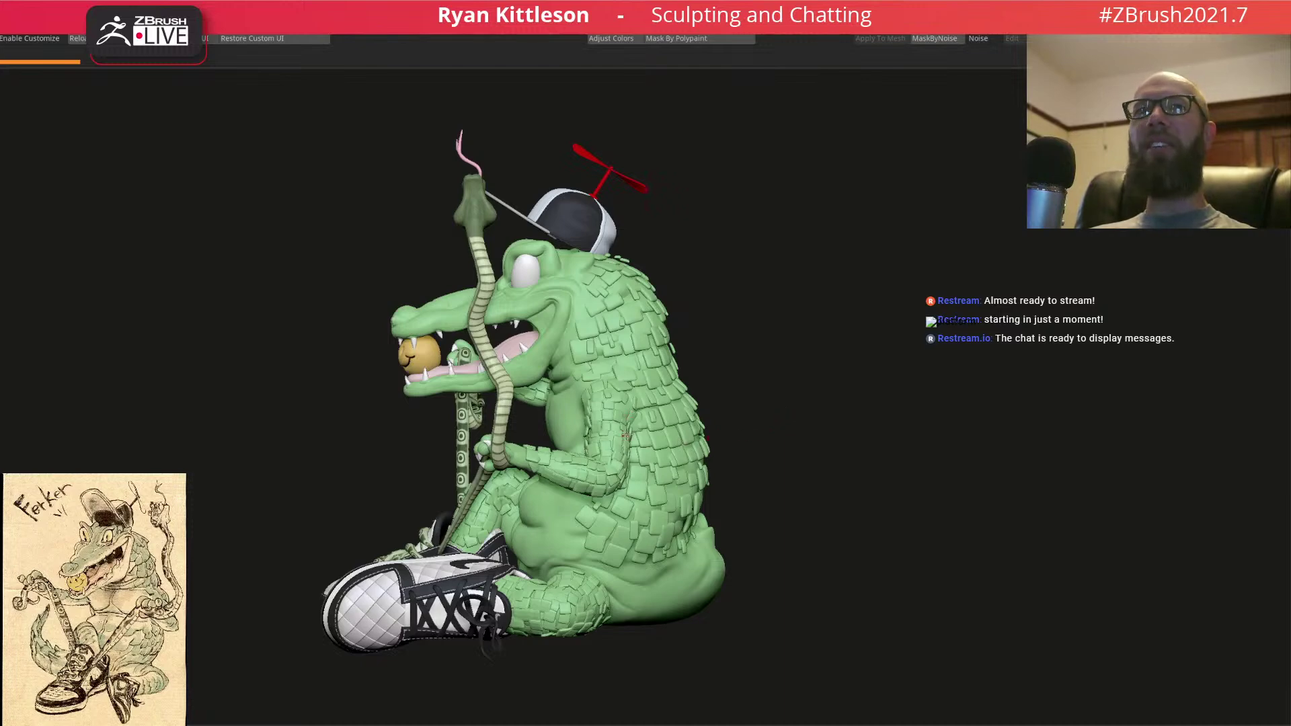
right_click_drag(607, 482, 637, 472)
right_click_drag(559, 446, 583, 441)
right_click_drag(383, 479, 737, 456, "alt")
mouse_move(726, 404)
right_mouse_down()
mouse_move(780, 407)
mouse_move(841, 433)
mouse_move(733, 404)
right_mouse_up()
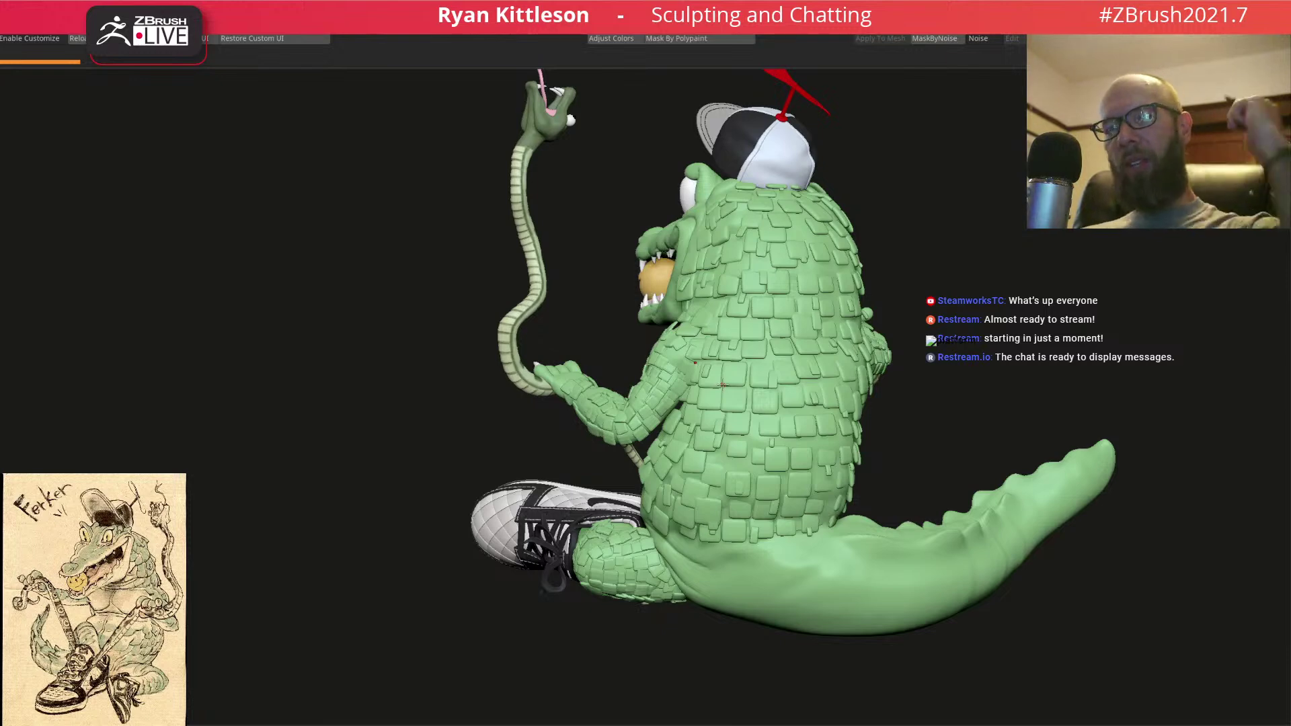
mouse_move(665, 412)
right_mouse_down()
mouse_move(725, 415)
mouse_move(618, 415)
mouse_move(696, 368)
right_mouse_up()
key("b")
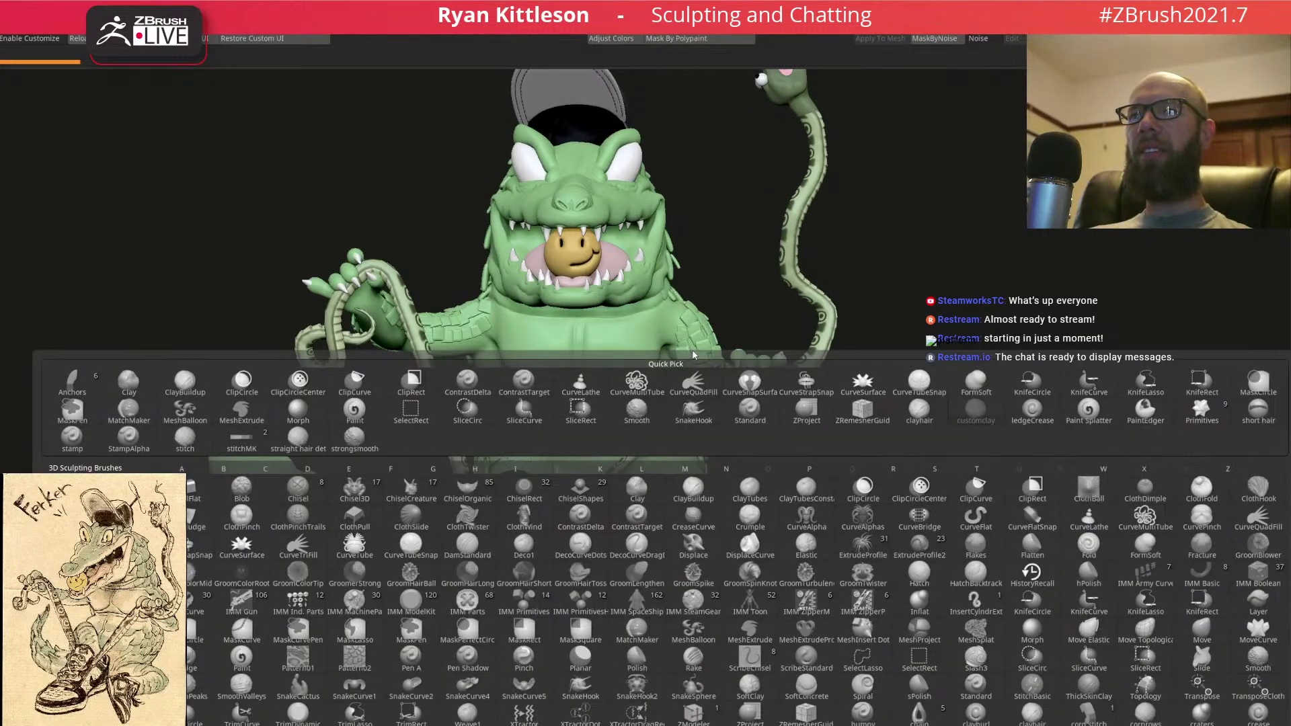
key("Escape")
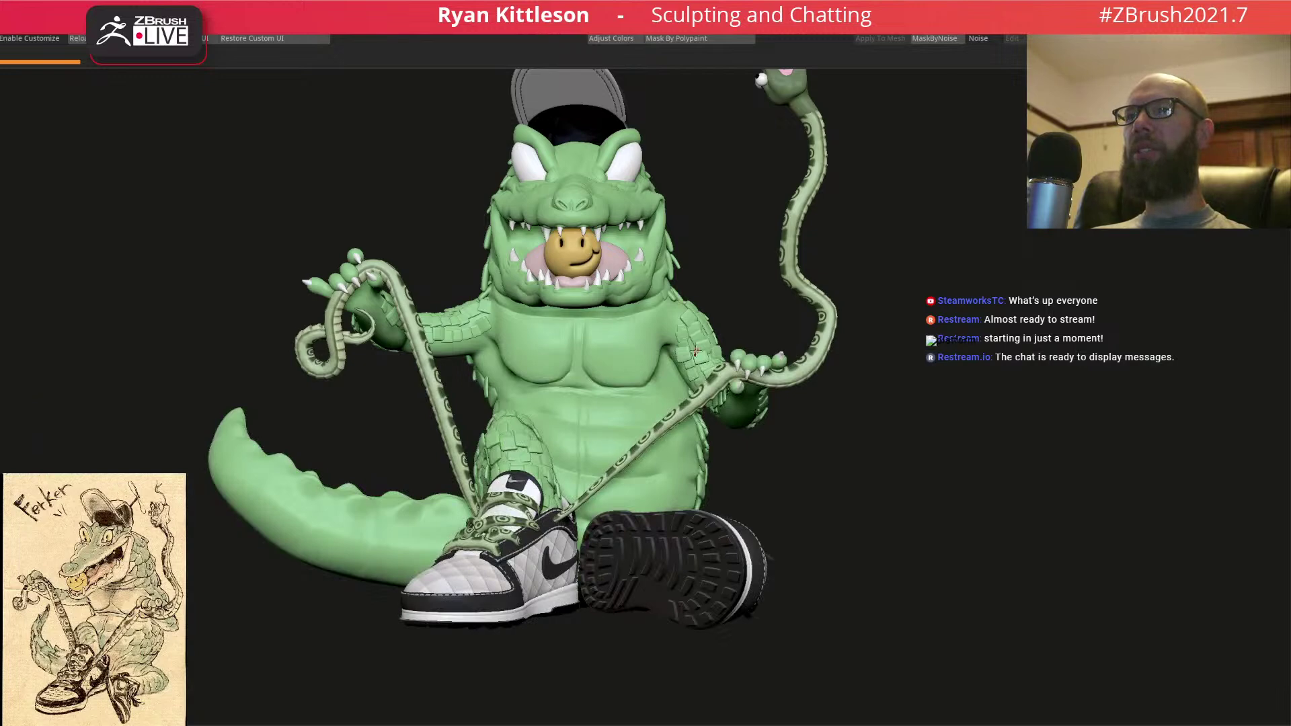
right_click_drag(805, 453, 748, 446)
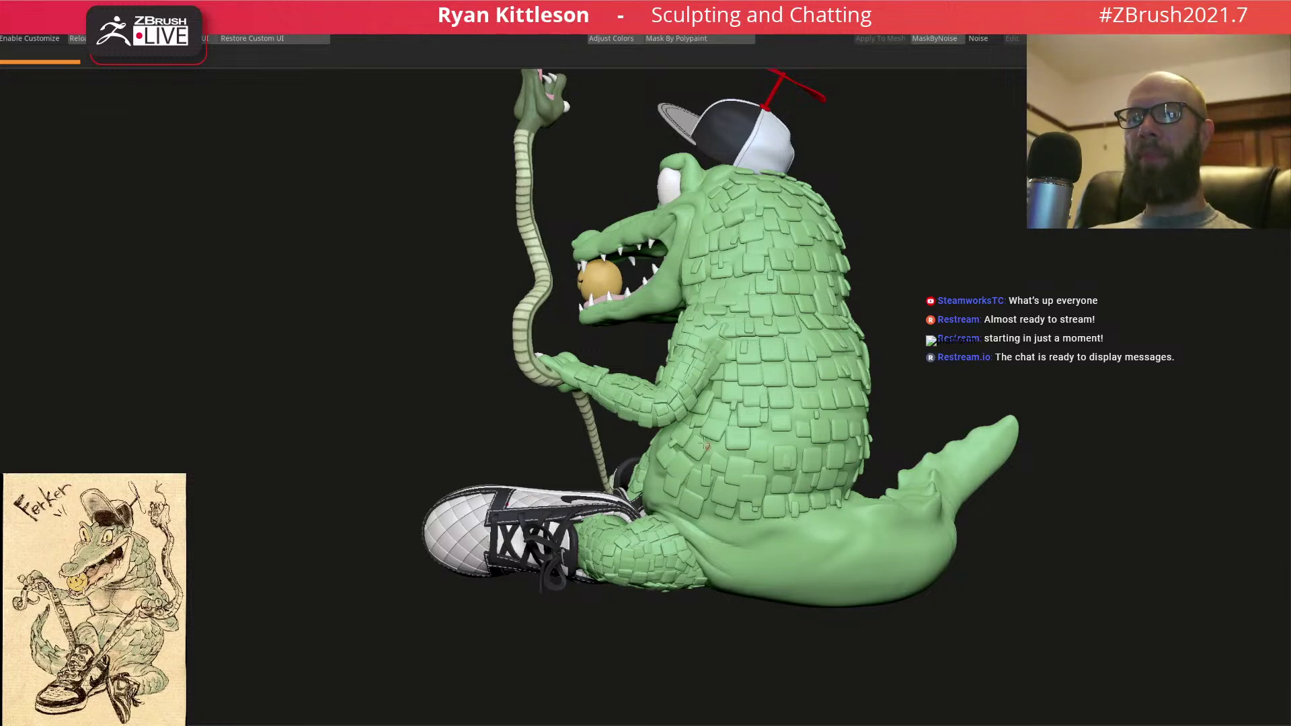
- Isolate the body's scale mesh and display its polygroups with the polygon frame
mouse_move(744, 446)
left_mouse_down()
mouse_move(755, 464)
mouse_move(681, 525)
left_mouse_up()
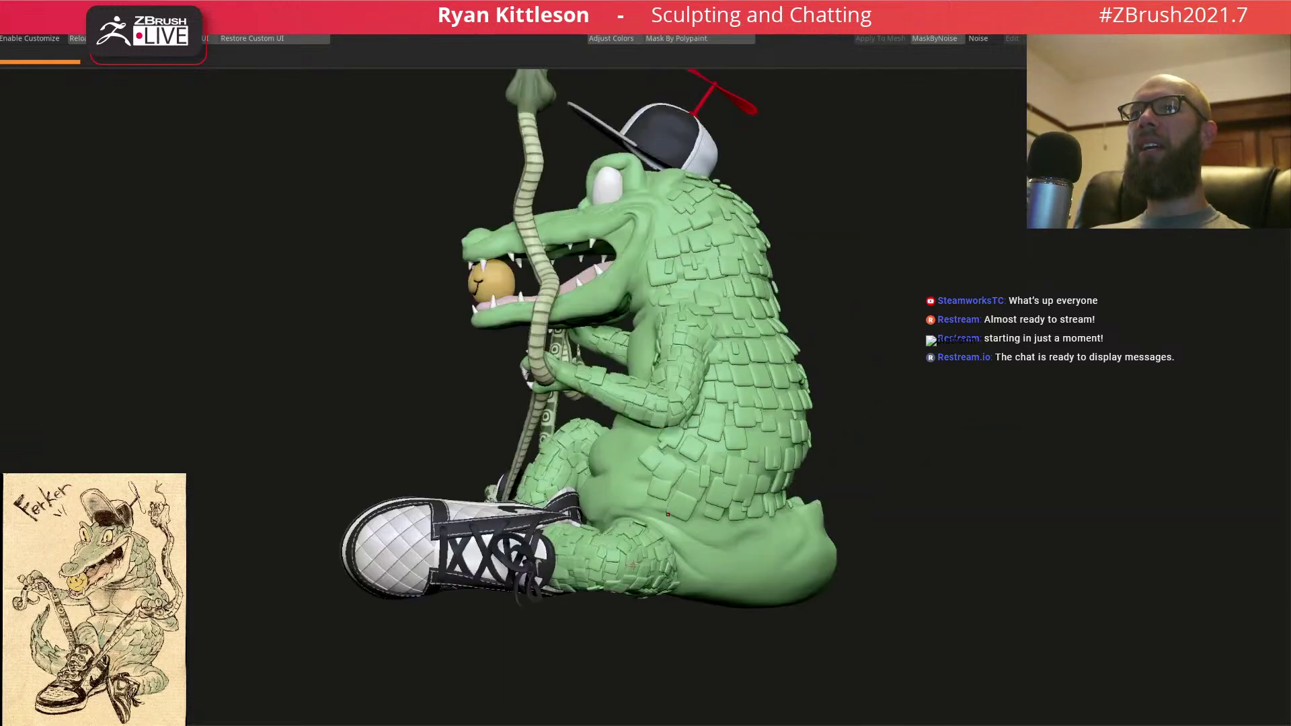
right_click_drag(632, 568, 663, 567, "ctrl")
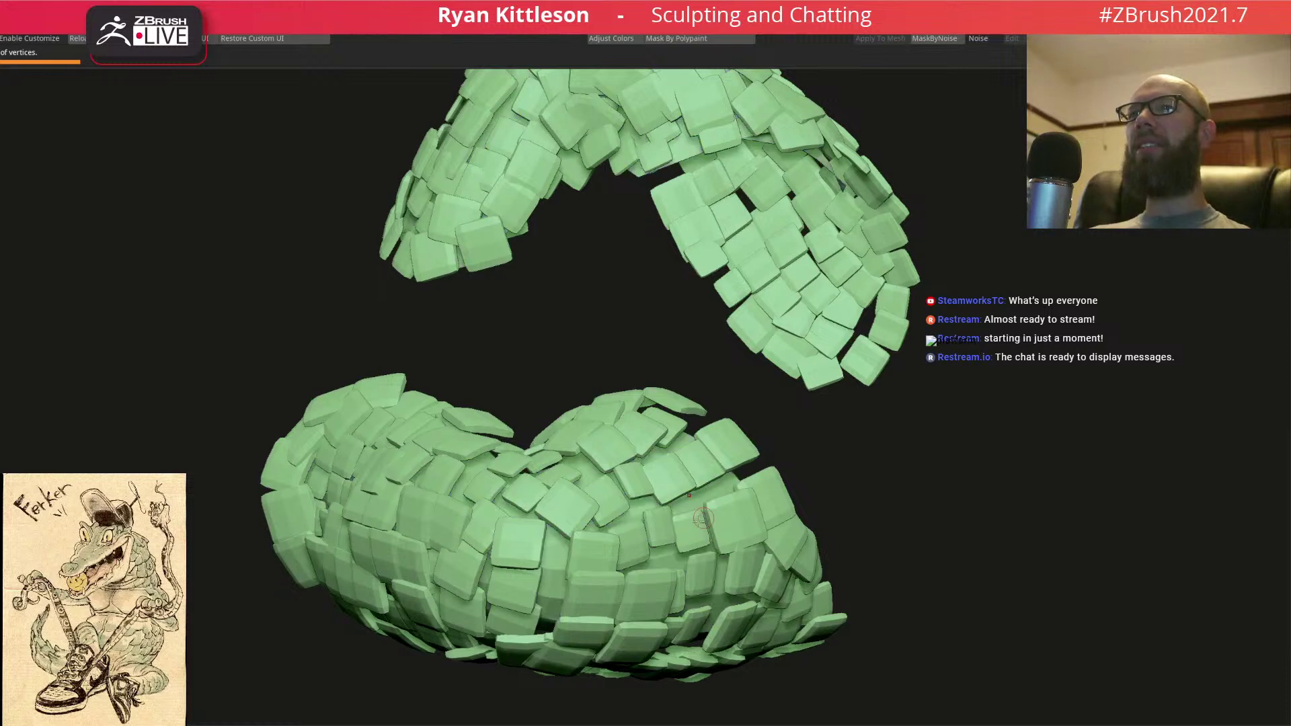
key("ctrl+z")
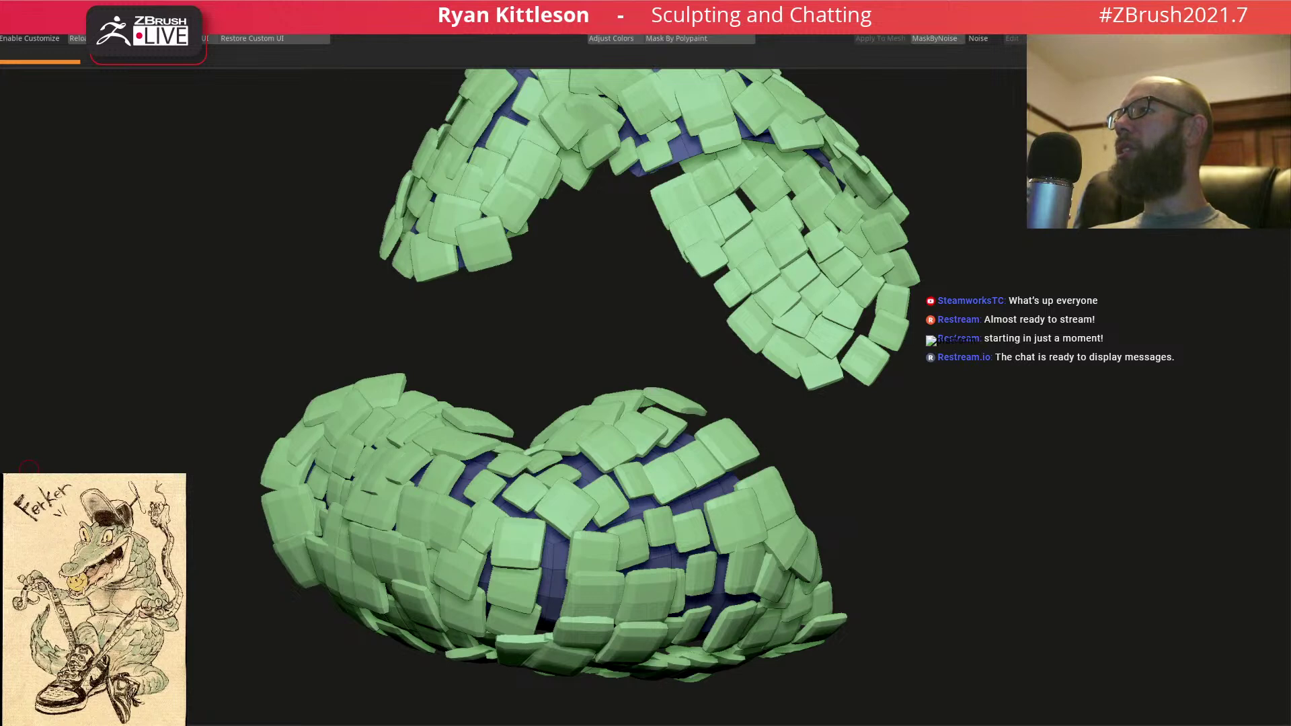
right_click_drag(558, 481, 575, 476)
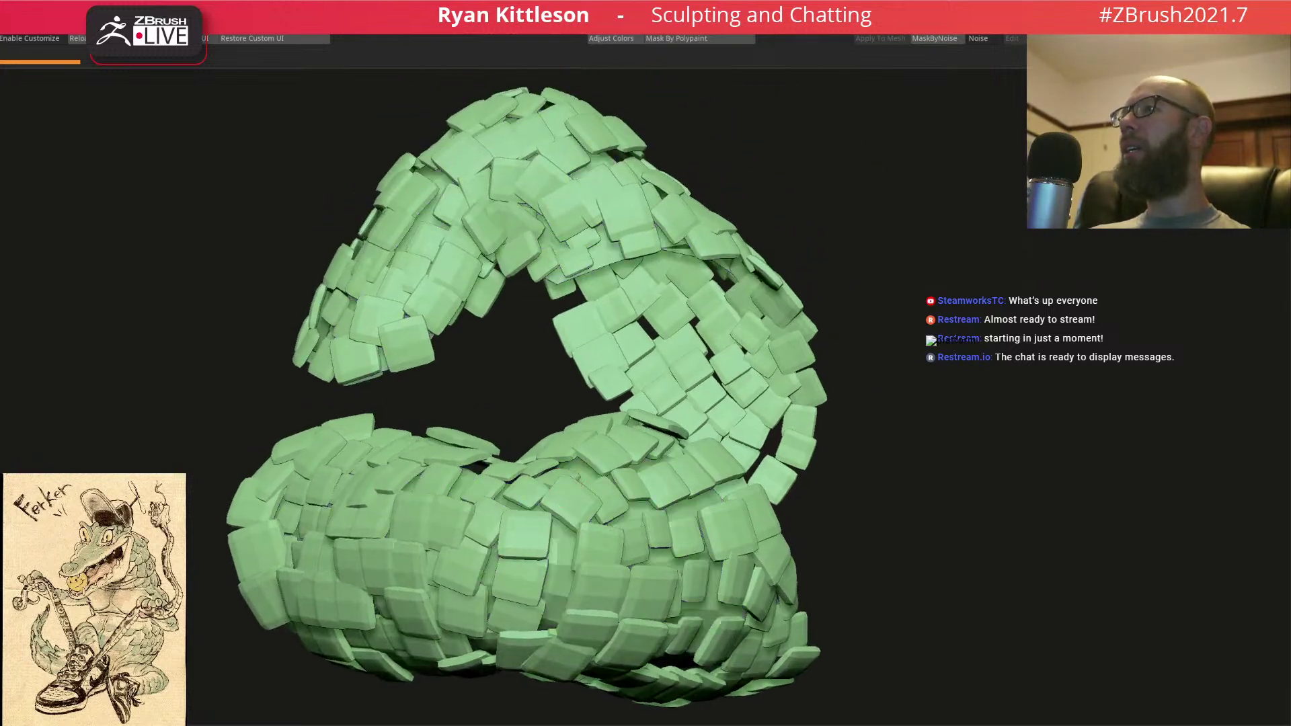
key("ctrl+w")
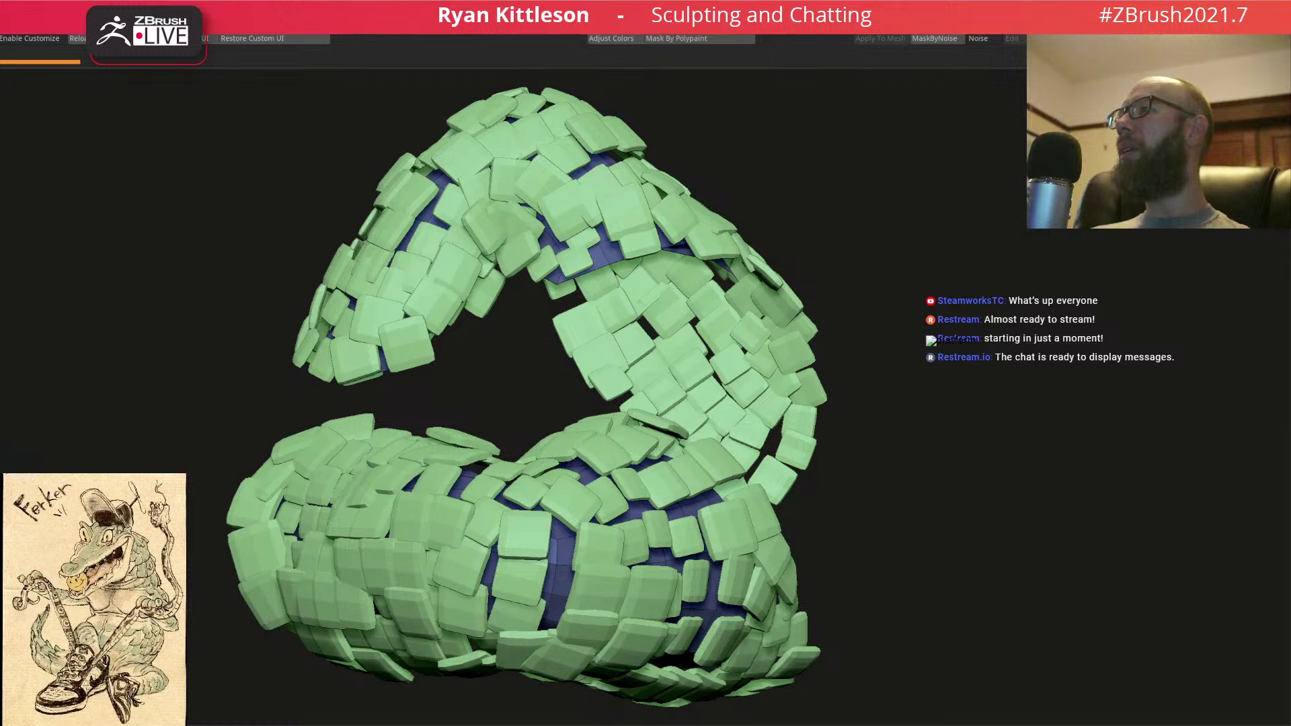
key("ctrl+w")
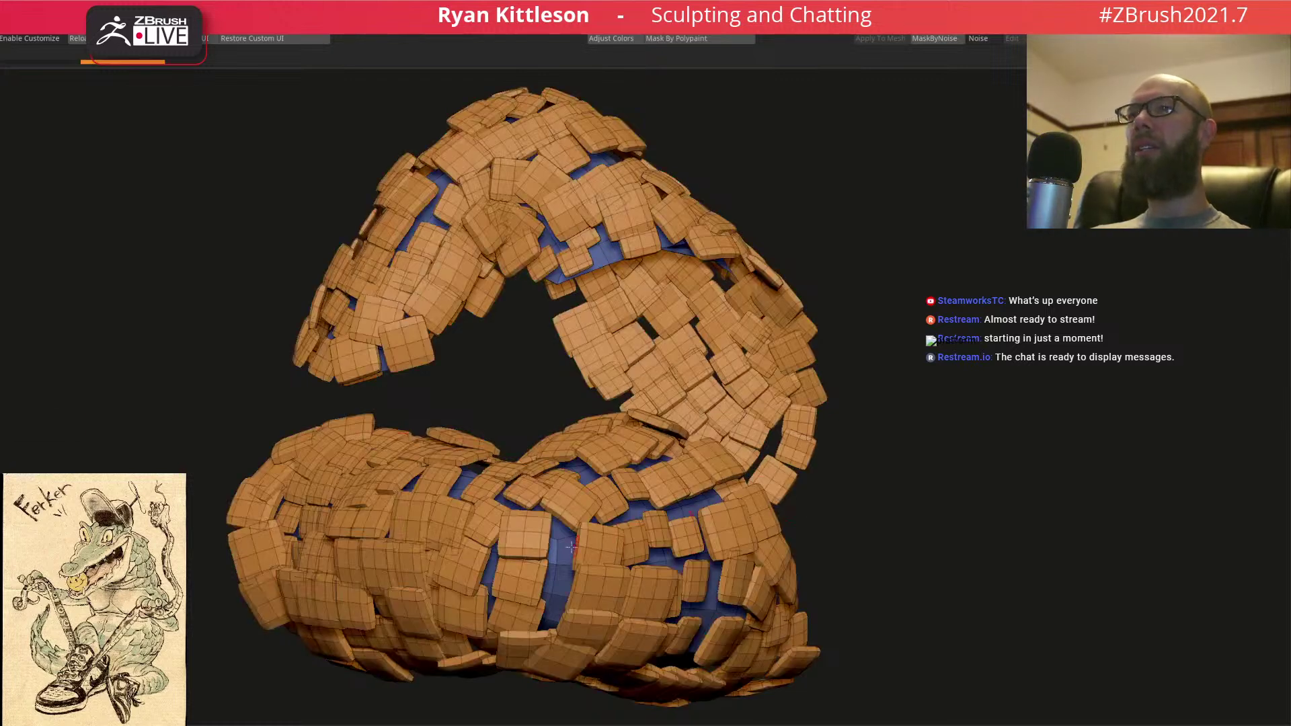
- Hide the underlying surface between the scales, isolate a single square scale and delete all hidden geometry
right_click_drag(586, 546, 593, 548)
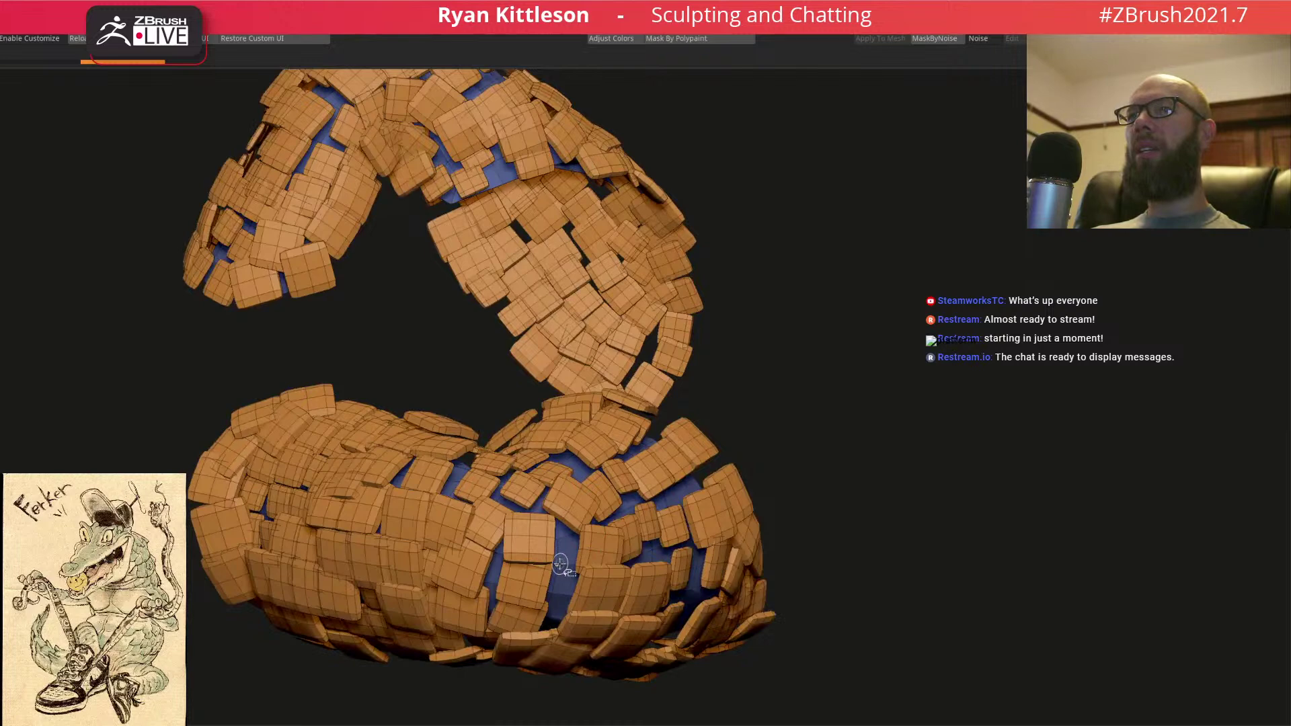
left_click(533, 545, "ctrl+shift")
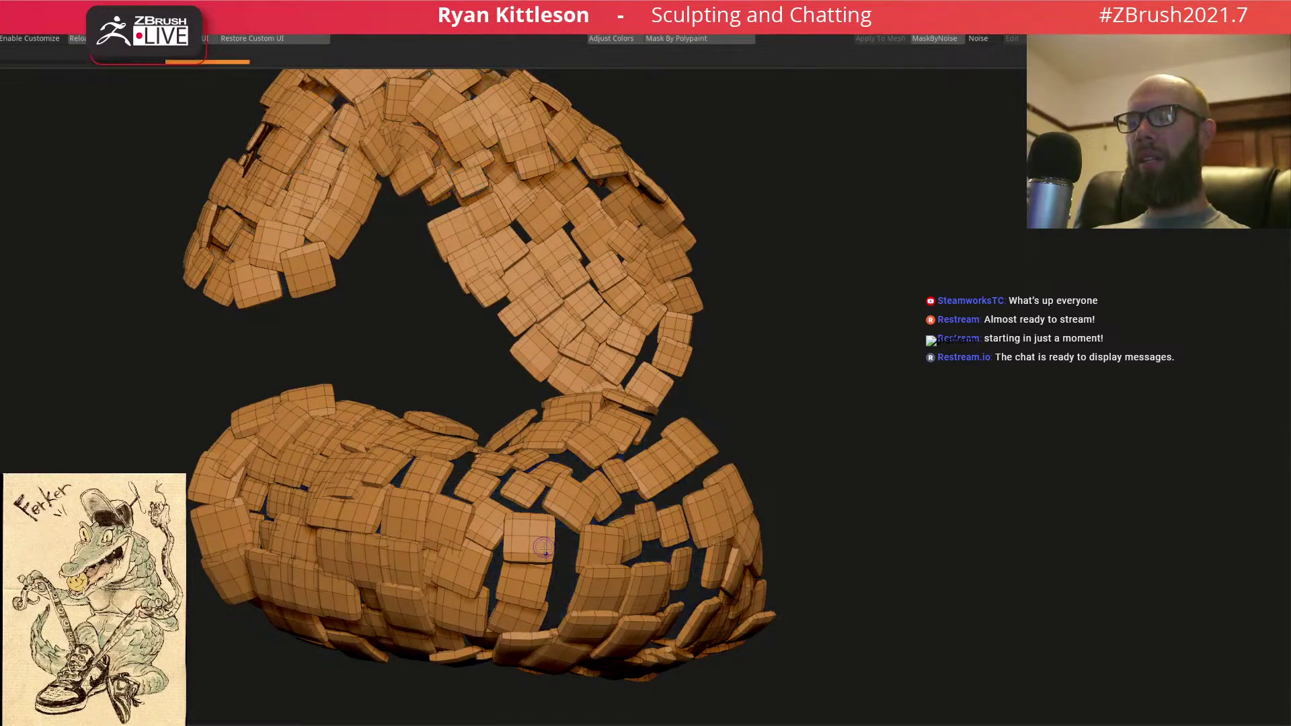
key("shift+f")
left_click(542, 544, "ctrl+shift")
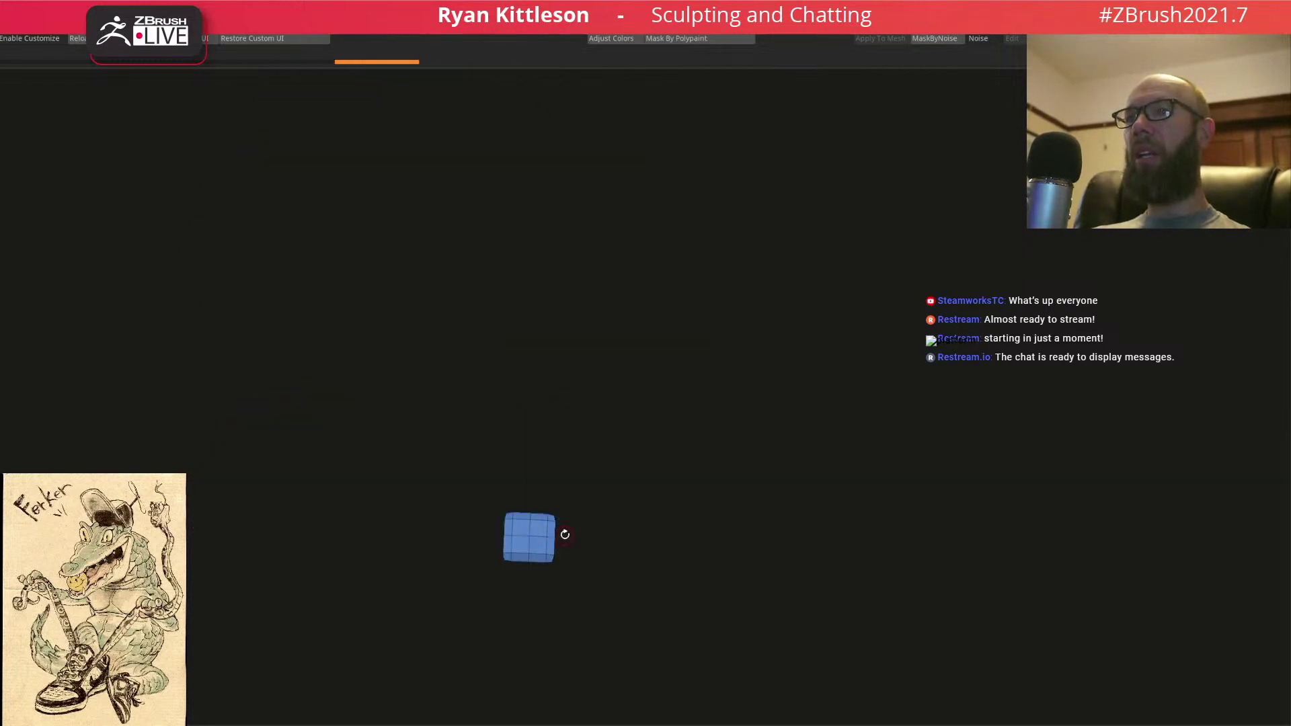
key("ctrl+shift+d")
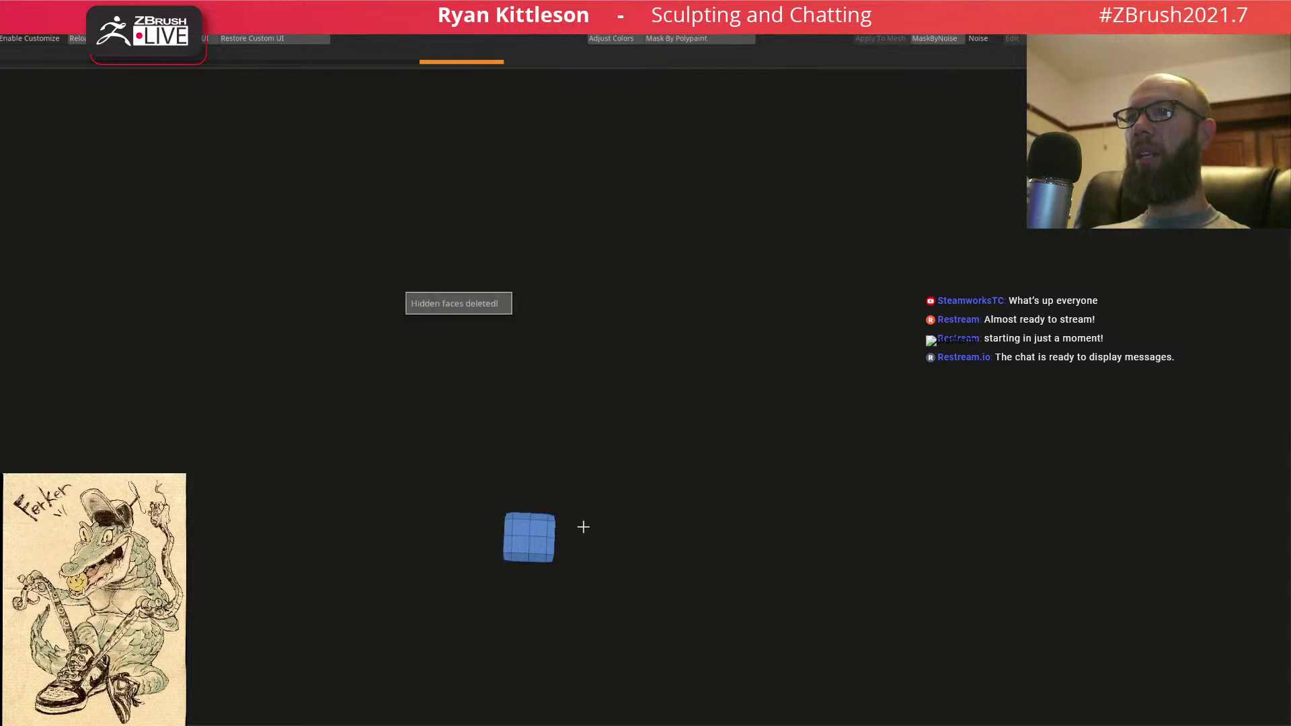
key("shift+f")
- Frame the single scale and align the unlocked transform gizmo to its faces
left_click_drag(562, 521, 505, 554)
key("w")
key("f")
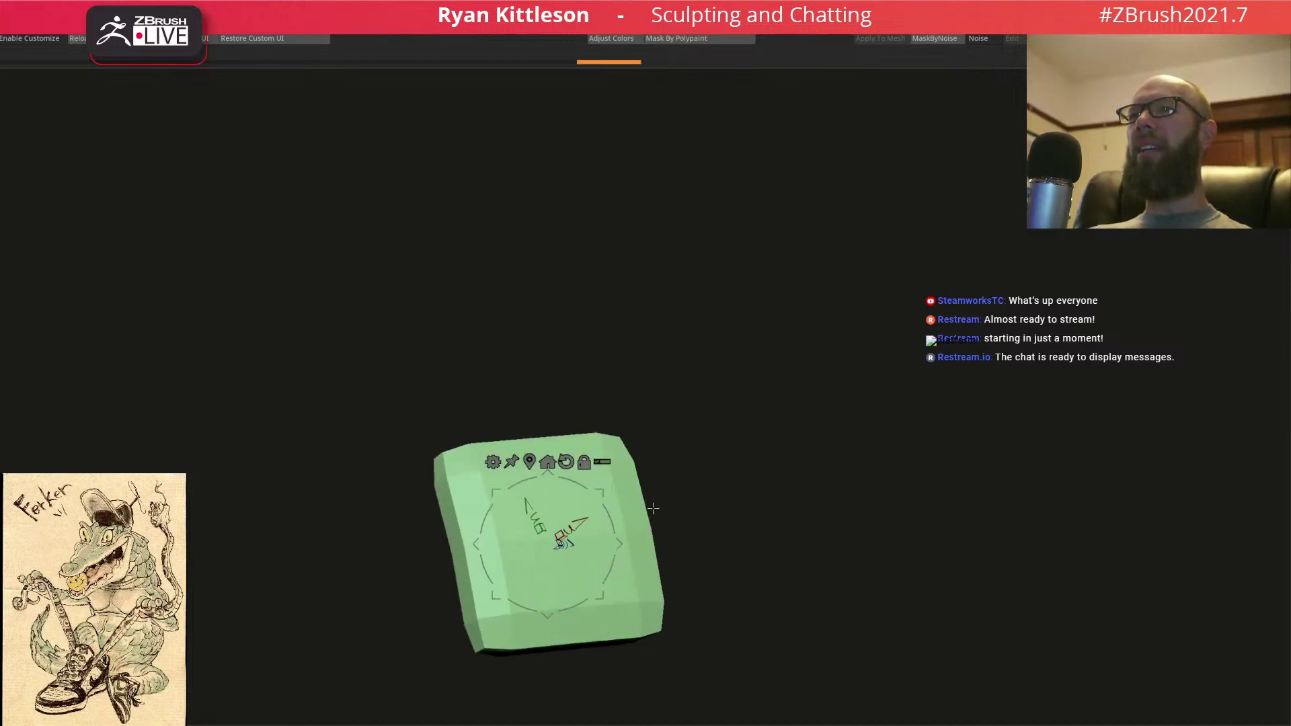
right_click_drag(573, 606, 592, 608)
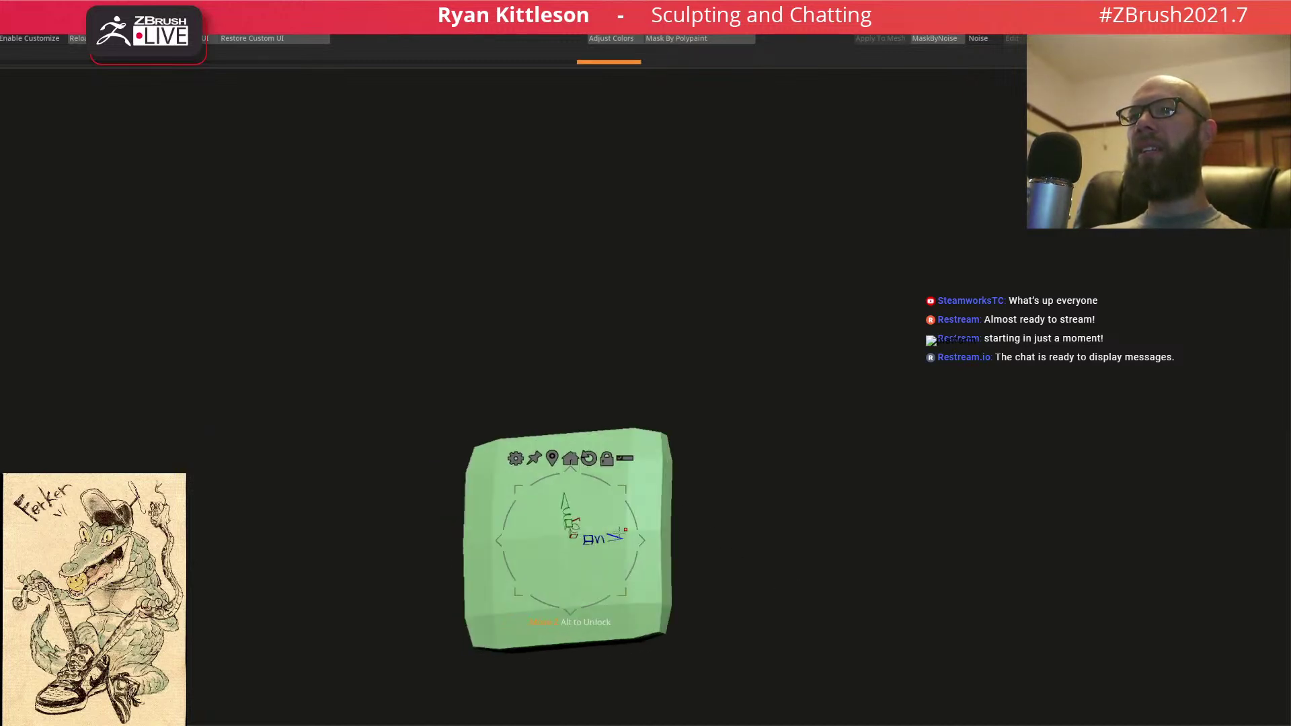
left_click(563, 576, "alt")
left_click(628, 447, "alt")
left_click(623, 530, "alt")
left_click(620, 527, "alt")
left_click_drag(583, 532, 580, 532)
- Reset the gizmo orientation to square the scale up with the world axes, and frame it
right_click_drag(584, 538, 606, 430)
left_click(620, 378)
key("q")
right_click_drag(598, 482, 589, 538)
left_click(574, 440)
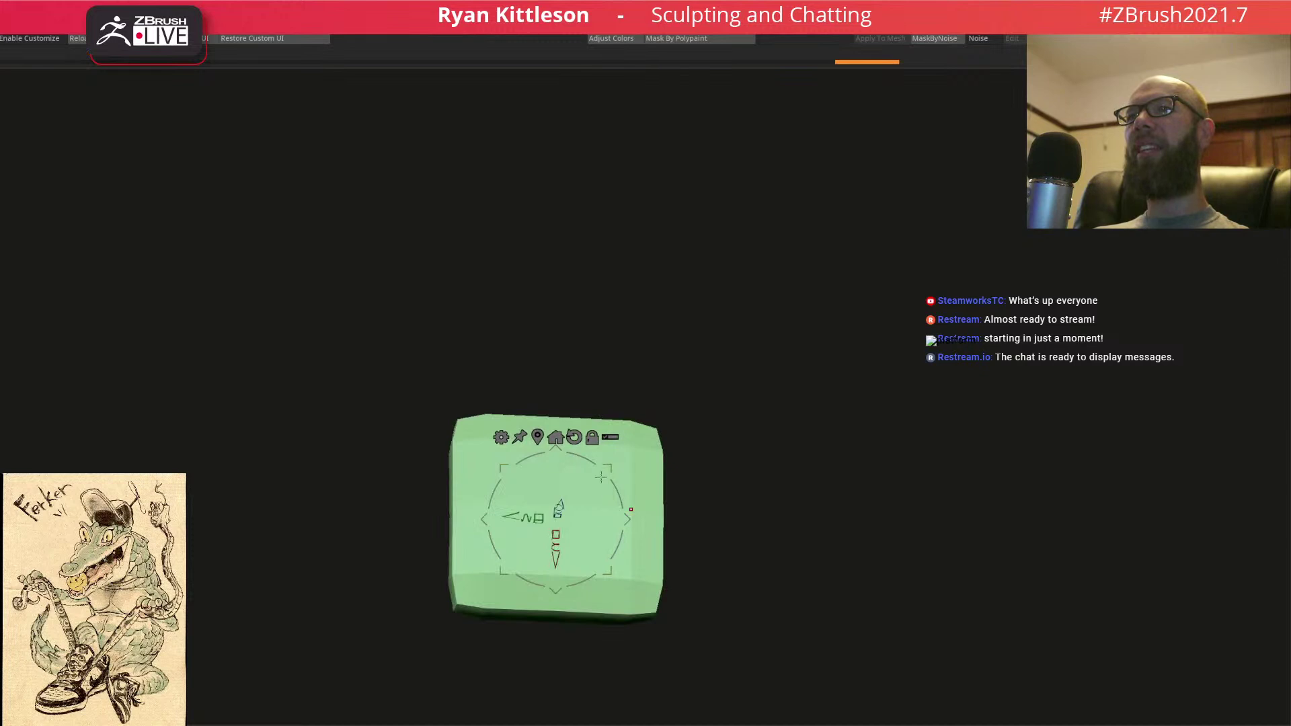
left_click(574, 437)
key("f")
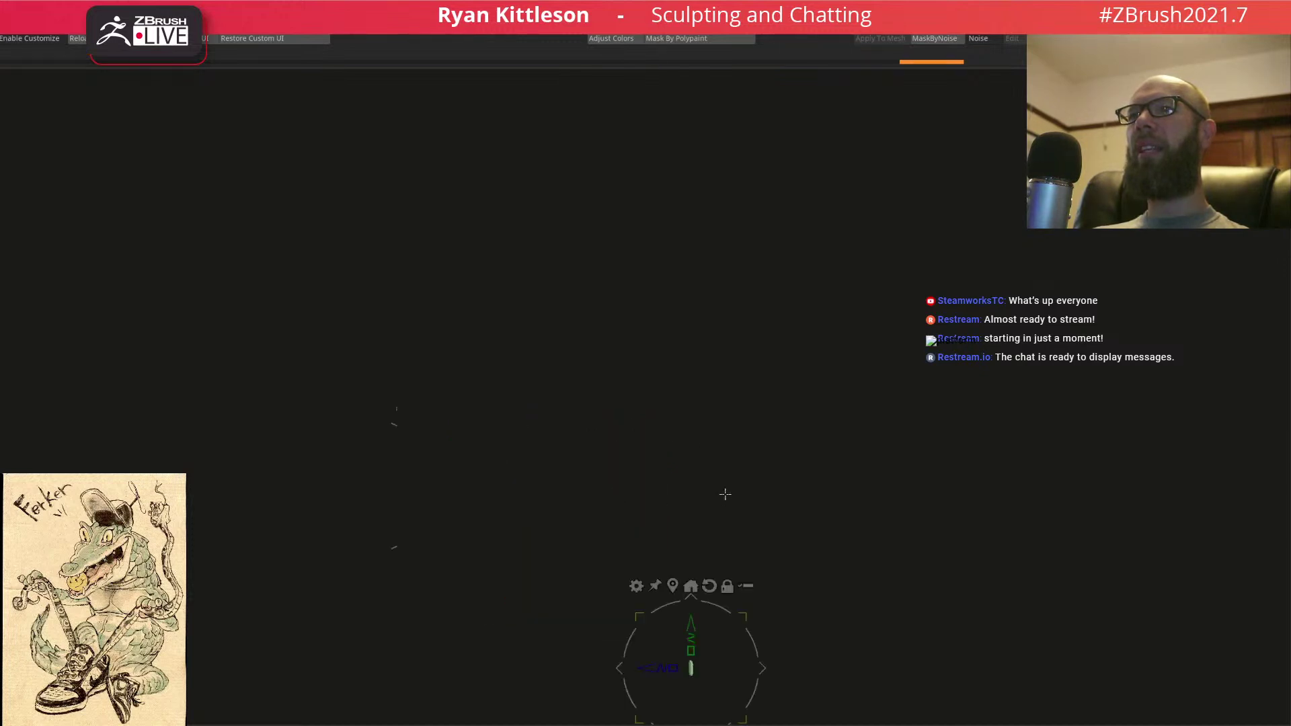
key("f")
- Tilt the scale in its edge-on view by about 4.45 degrees
right_click_drag(731, 462, 805, 422)
right_click_drag(610, 347, 665, 297)
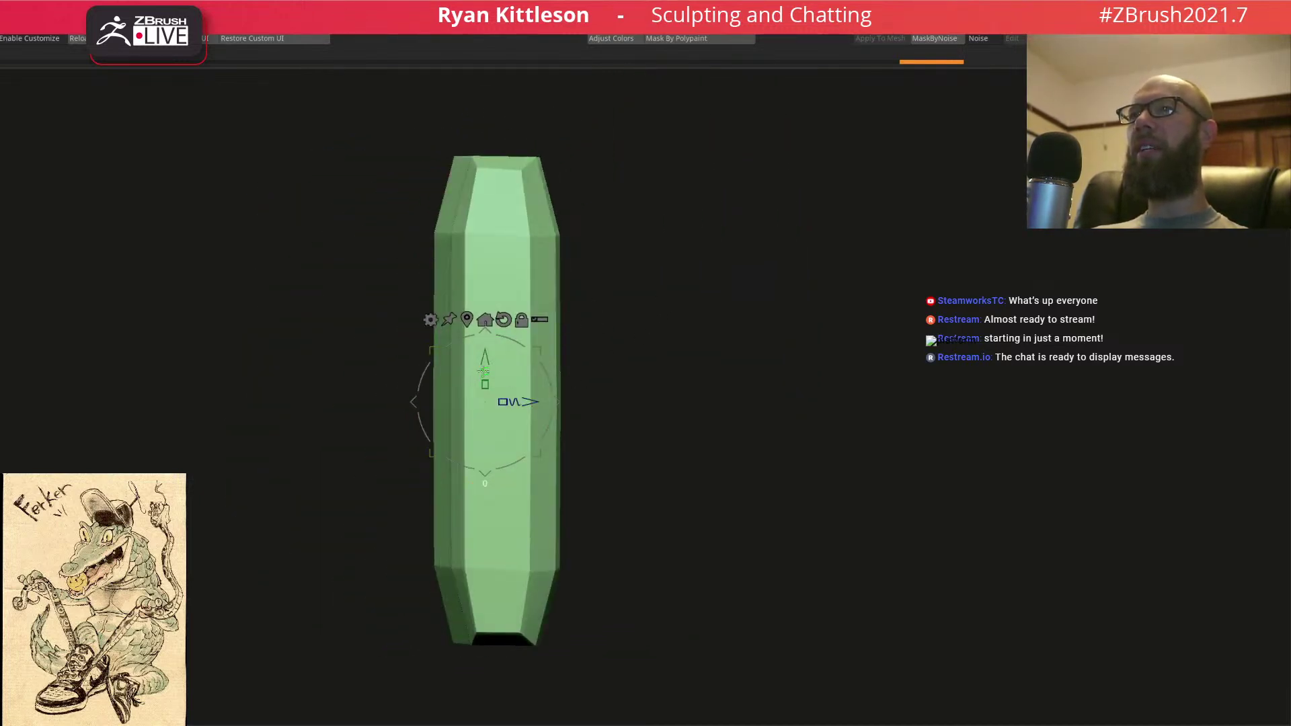
left_click_drag(550, 381, 548, 375)
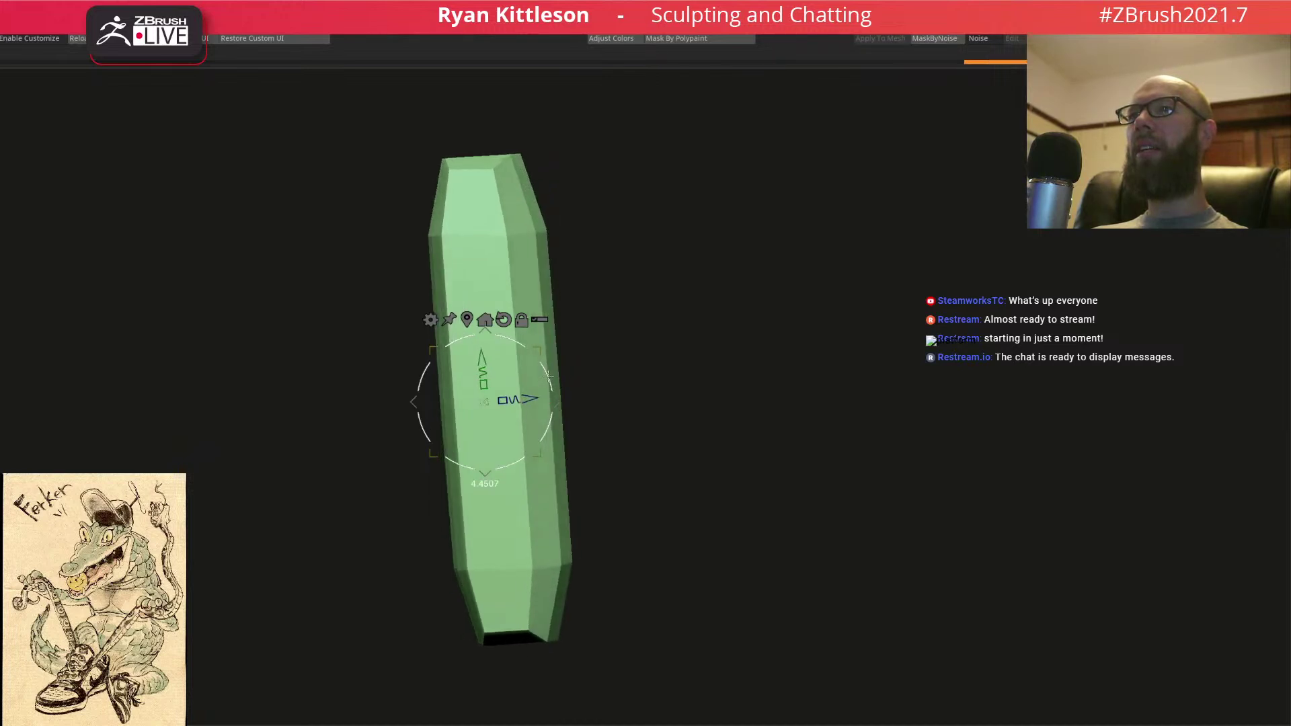
right_click_drag(680, 343, 628, 343, "shift")
- Bend the middle of the scale slightly outward with a large brush to give it a gentle curve
key("q")
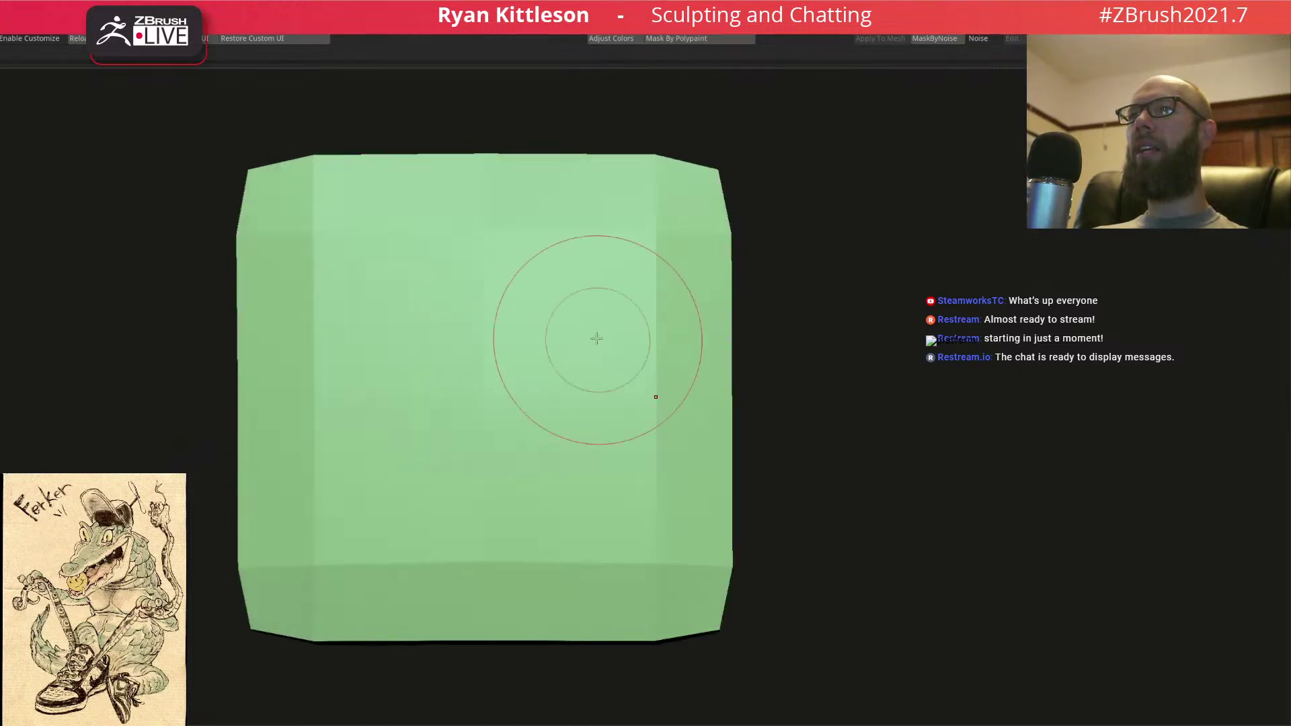
right_click_drag(474, 365, 536, 360, "shift")
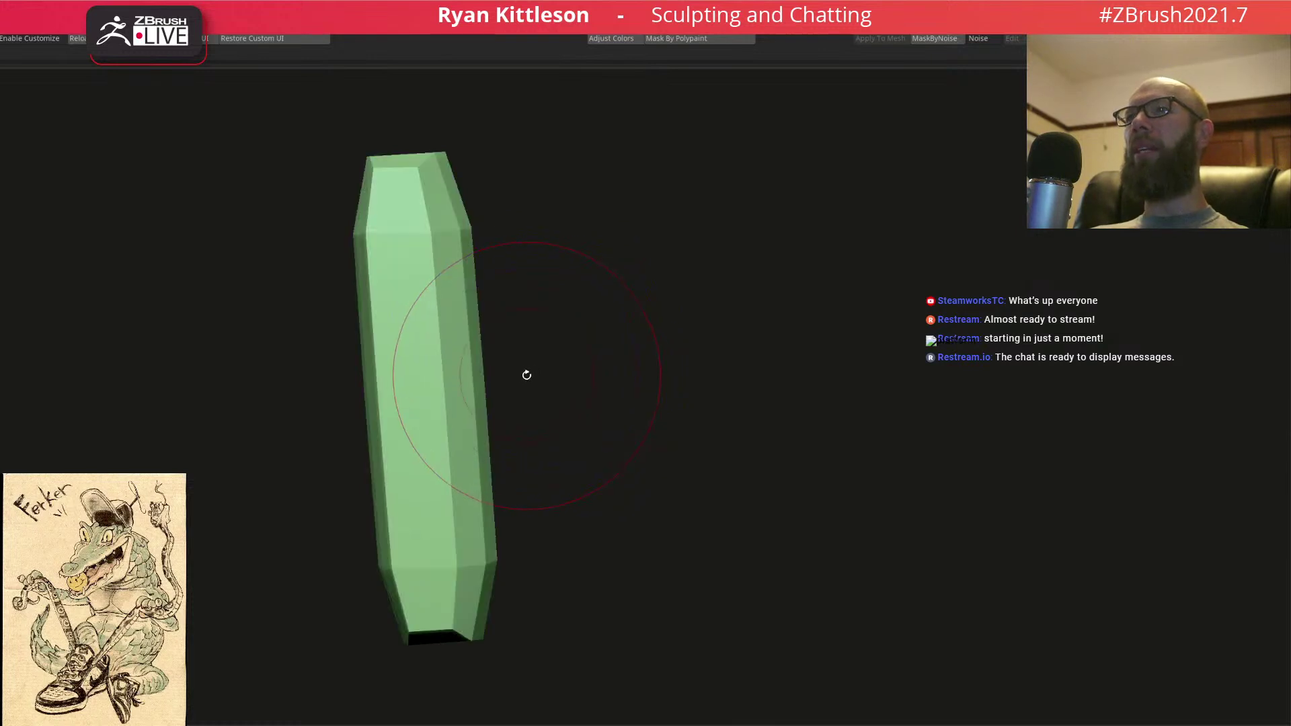
key("space")
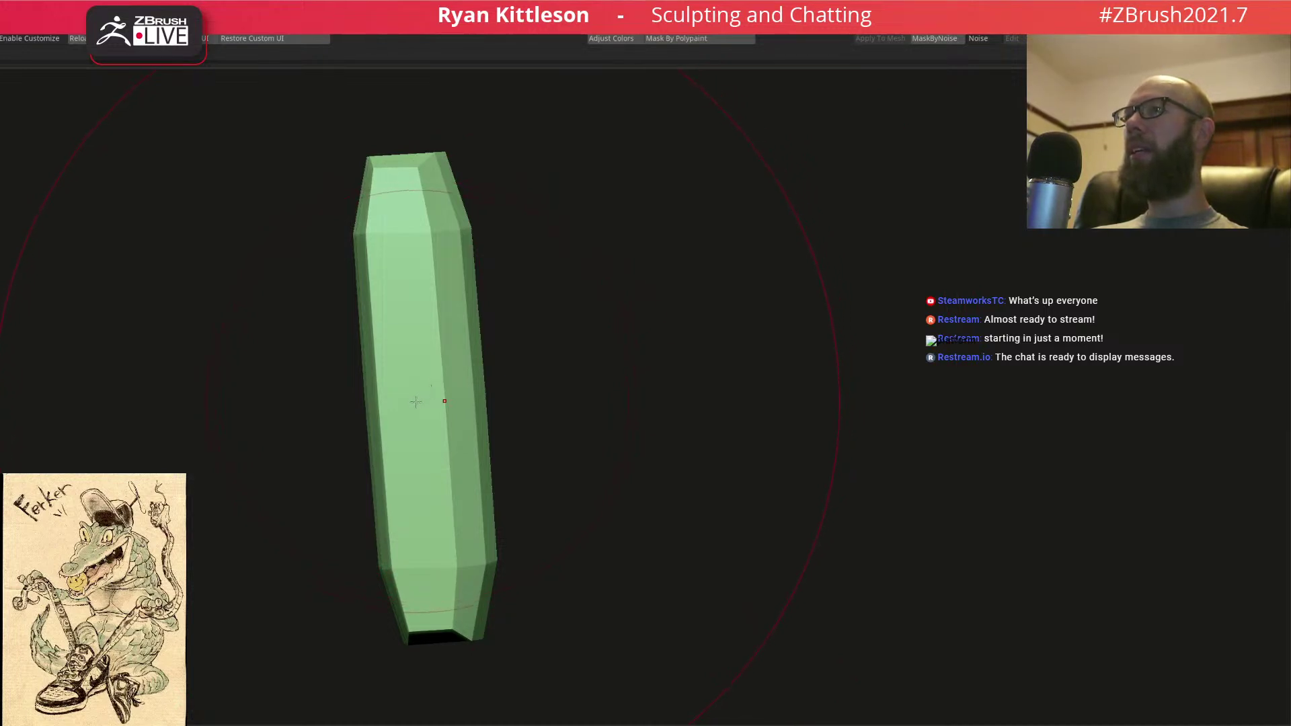
left_click_drag(431, 392, 446, 394)
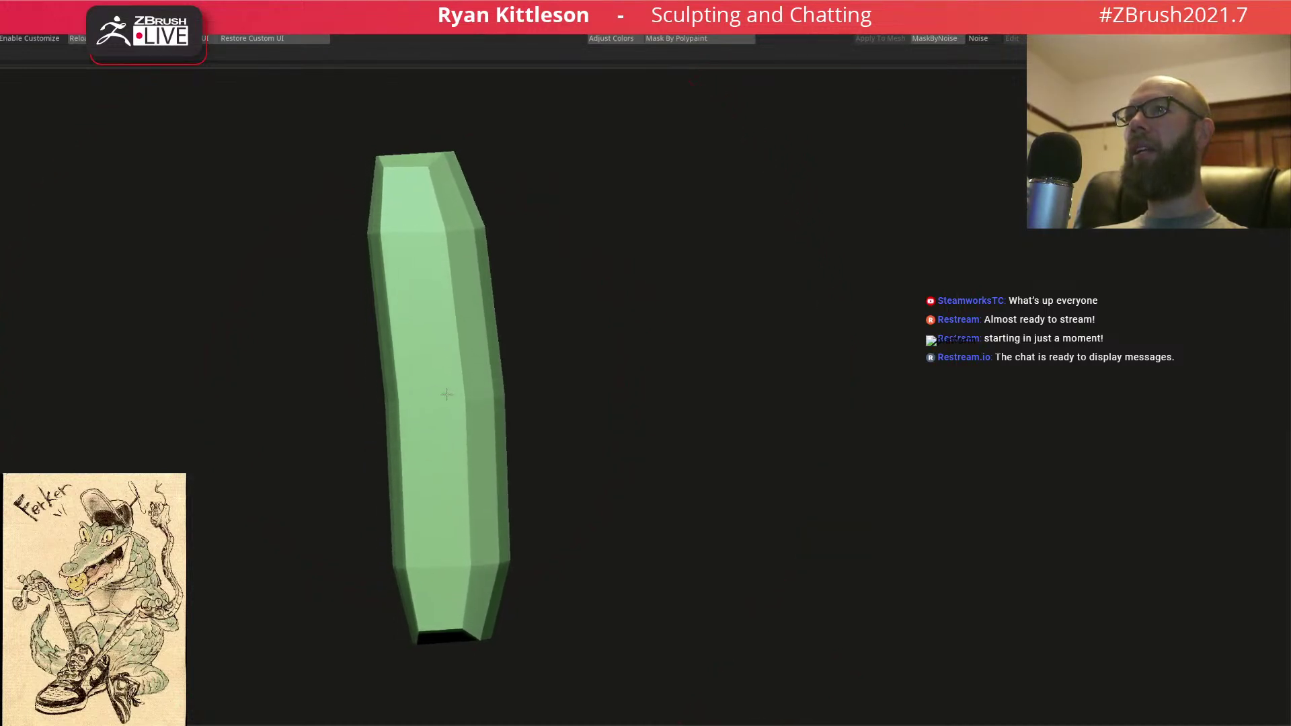
right_click_drag(458, 578, 450, 375, "alt")
right_click_drag(475, 216, 679, 443, "alt")
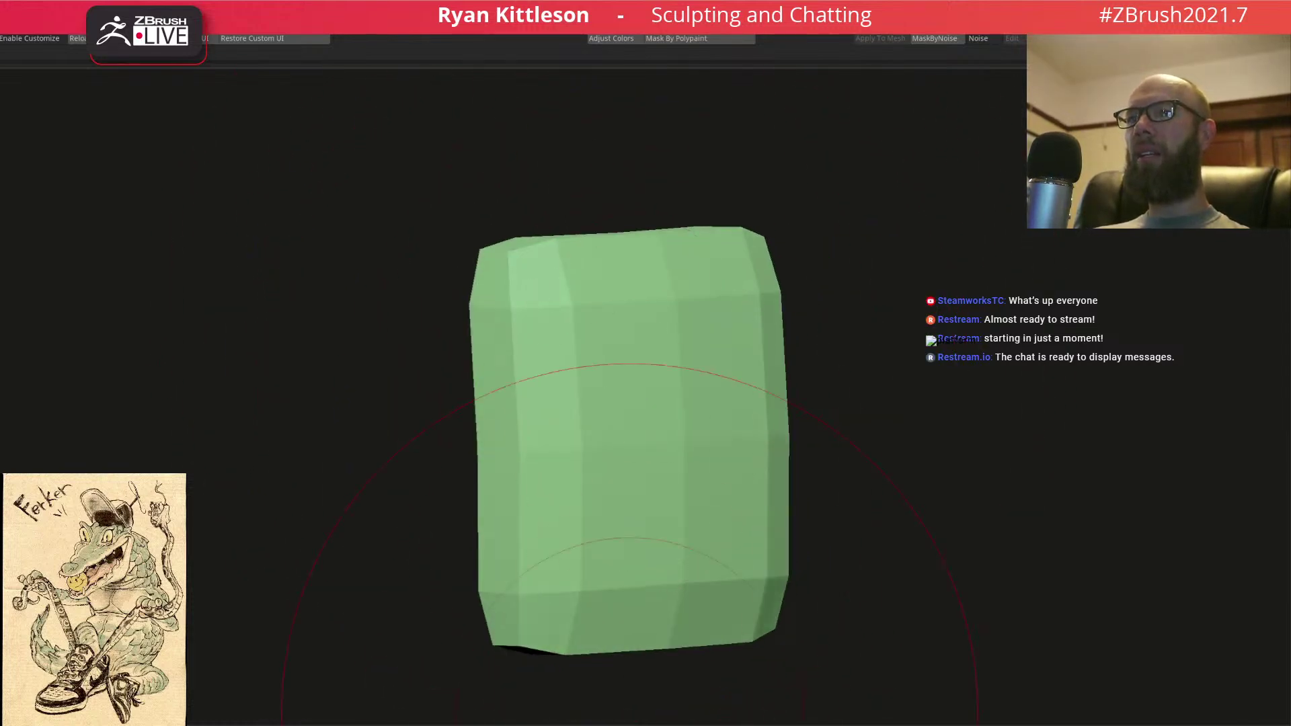
- Smooth the scale with dynamic subdivision, square it to the view and create a new insert mesh brush from it
key("d")
right_click_drag(576, 302, 620, 366)
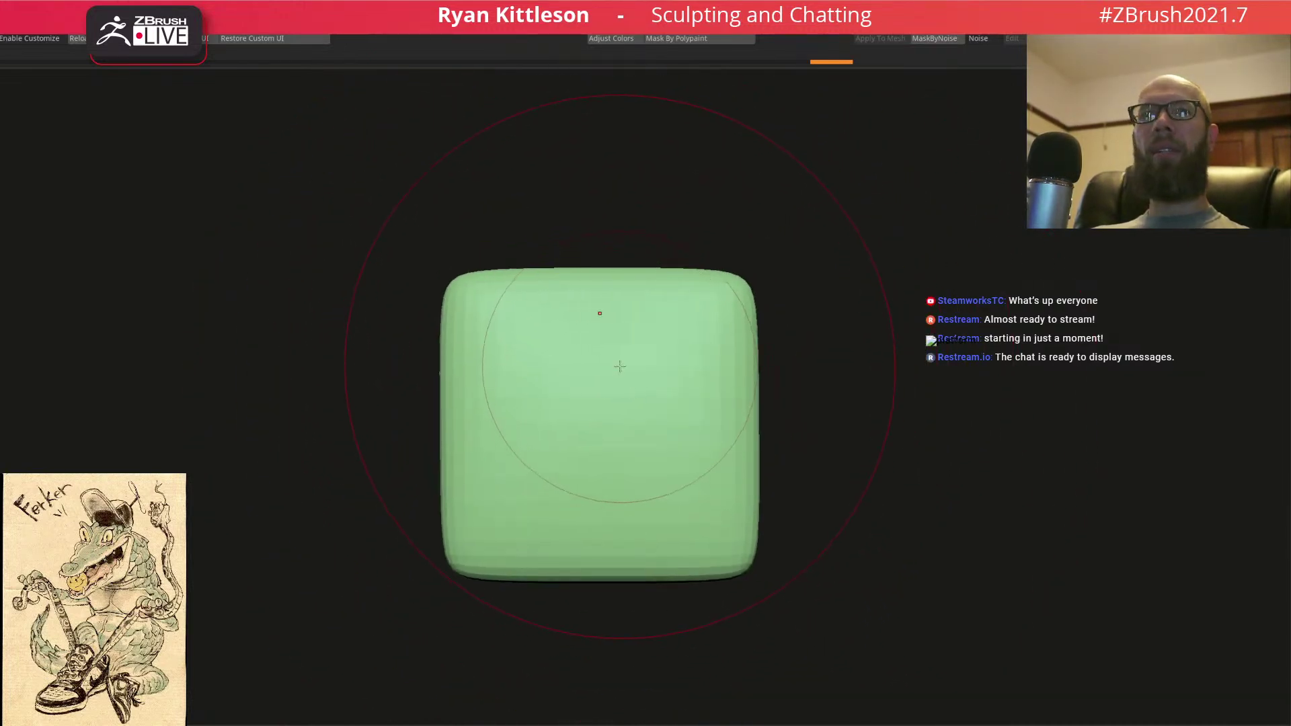
key("w")
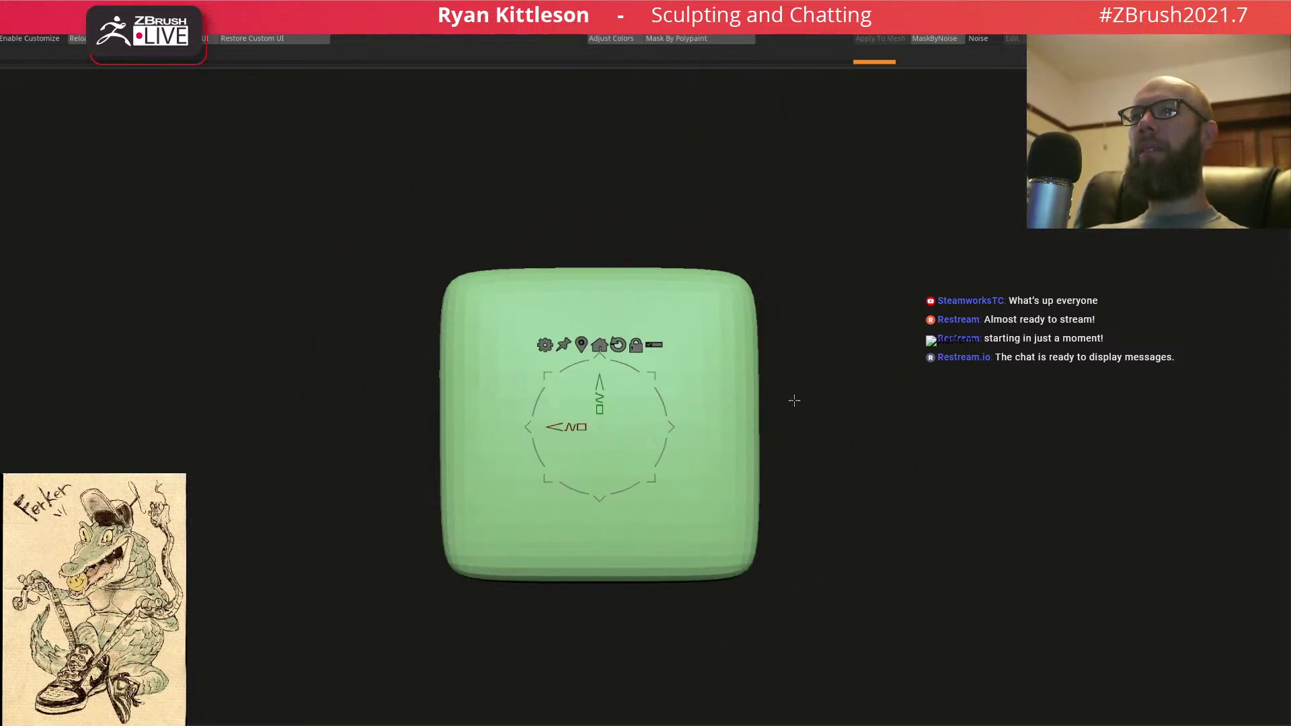
key("q")
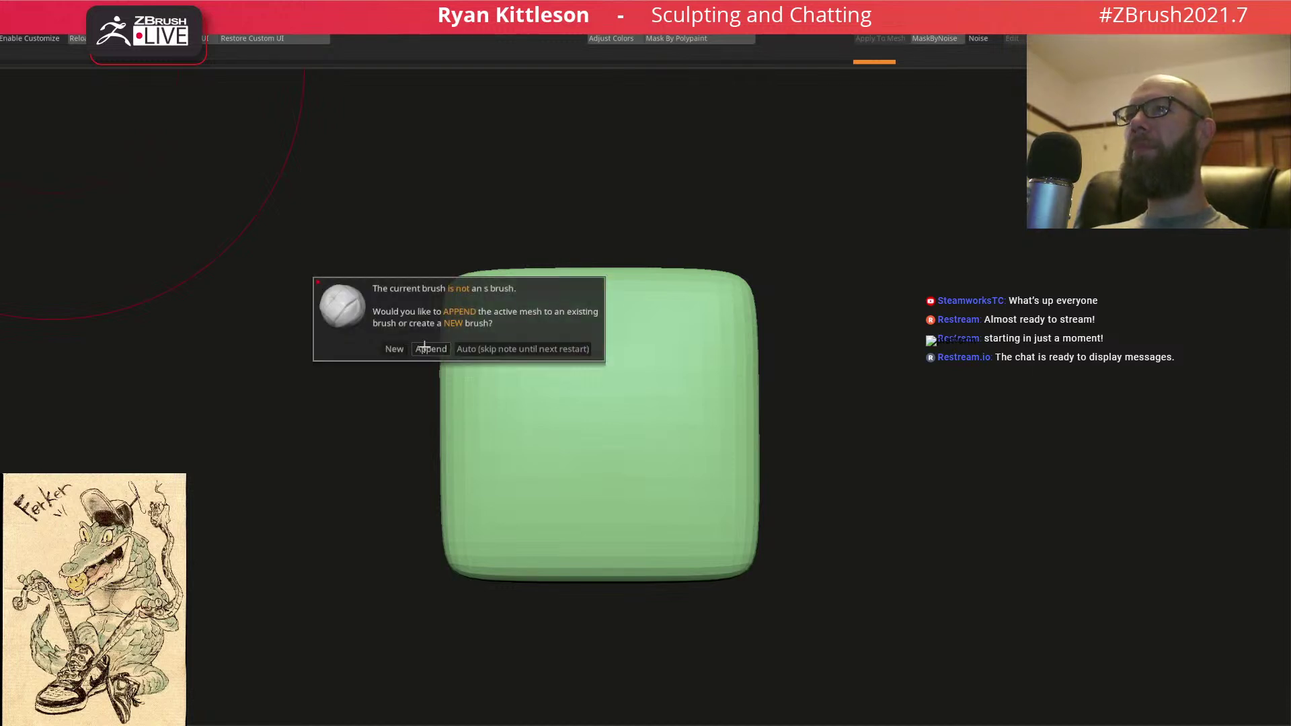
left_click(392, 349)
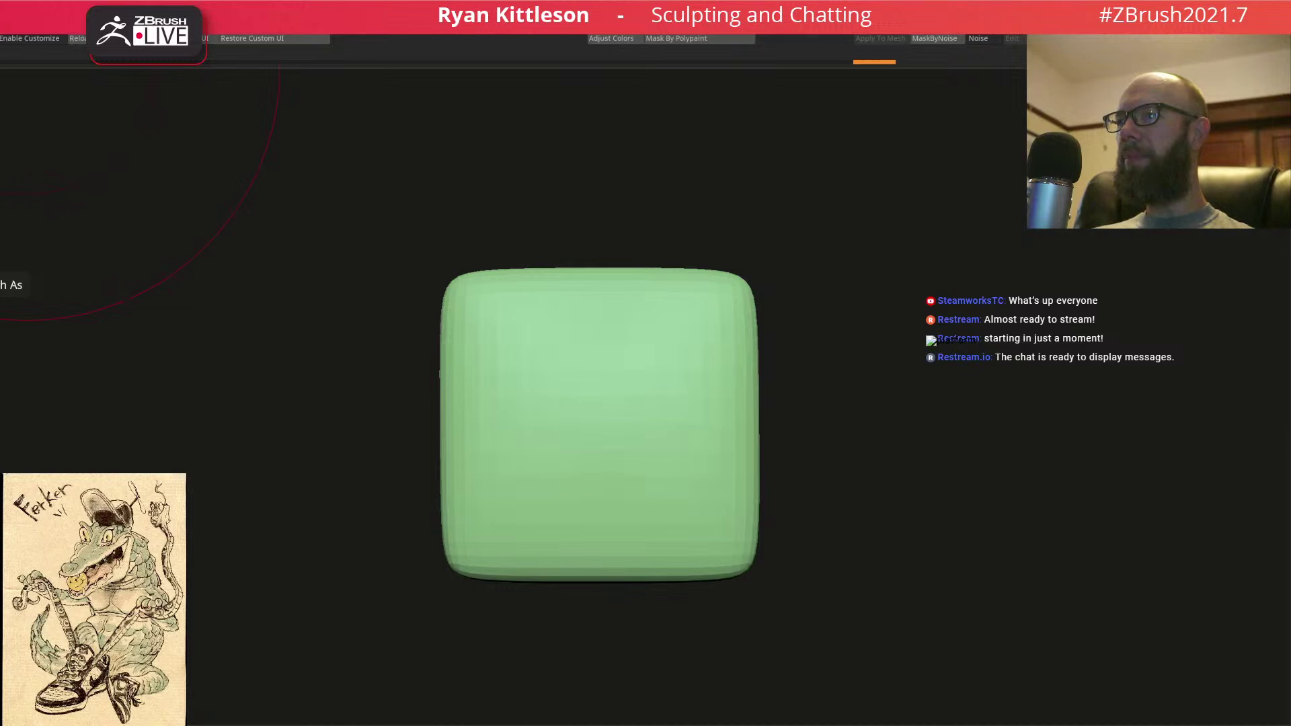
- Save the insert mesh brush as Gator Scale in the BrushPresets folder under Maxon ZBrush 2023 > ZStartup
left_click_drag(646, 723, 414, 151)
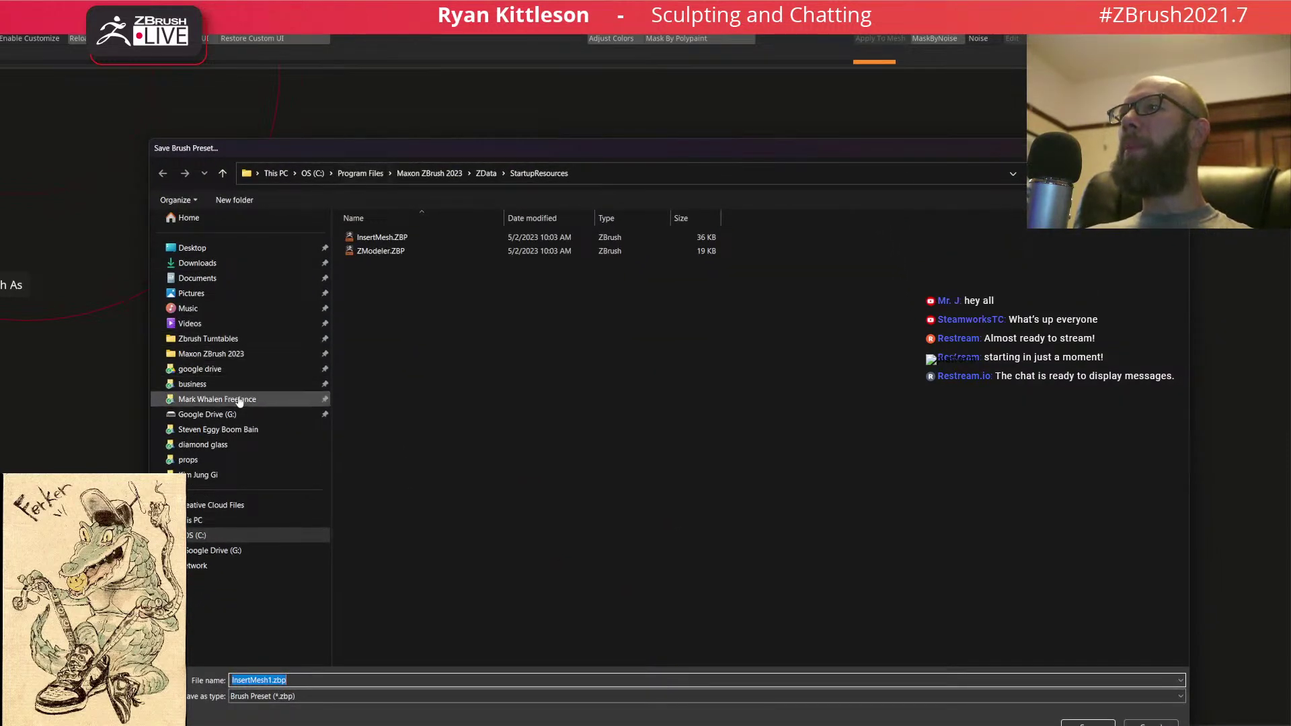
left_click(213, 354)
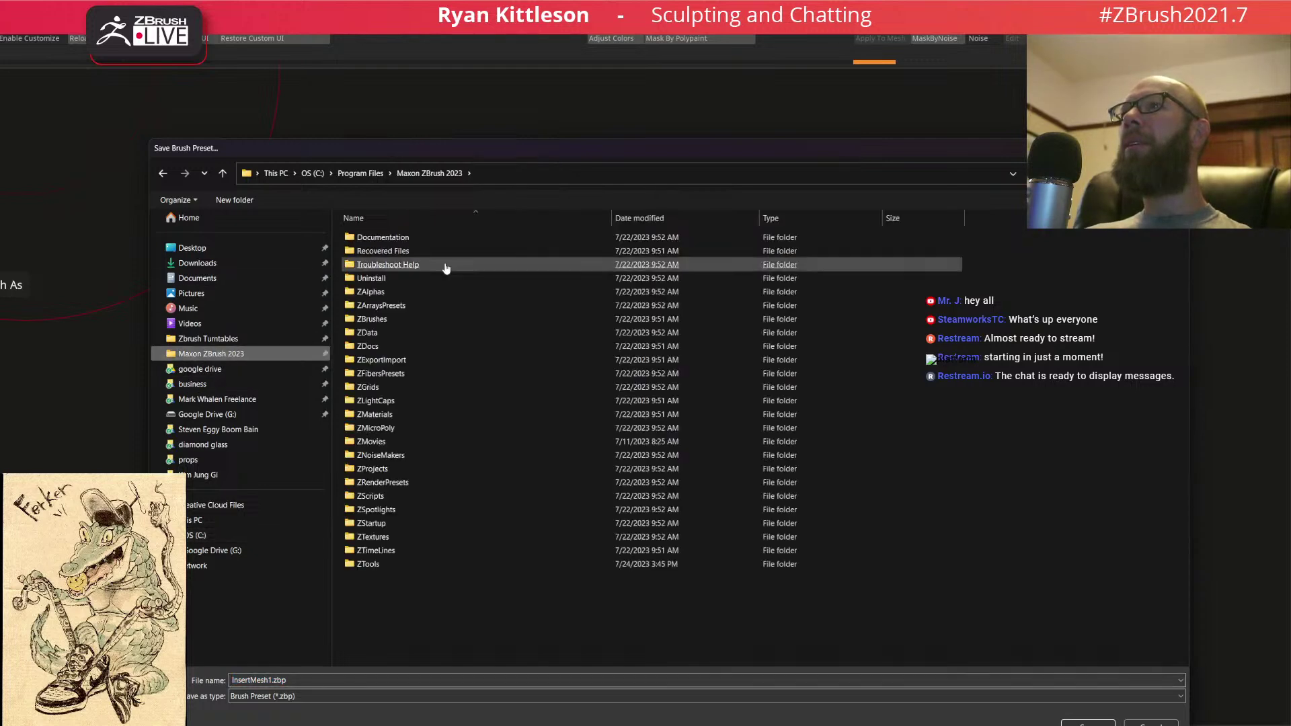
double_click(380, 523)
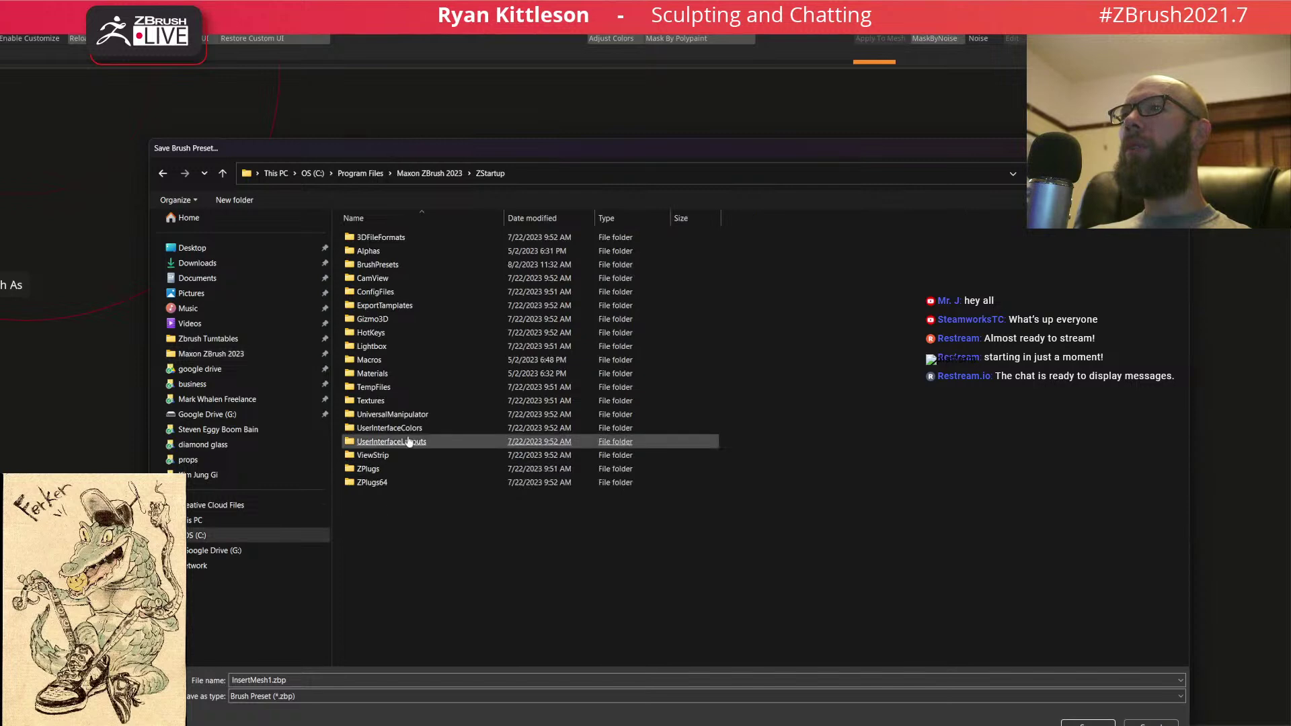
double_click(377, 265)
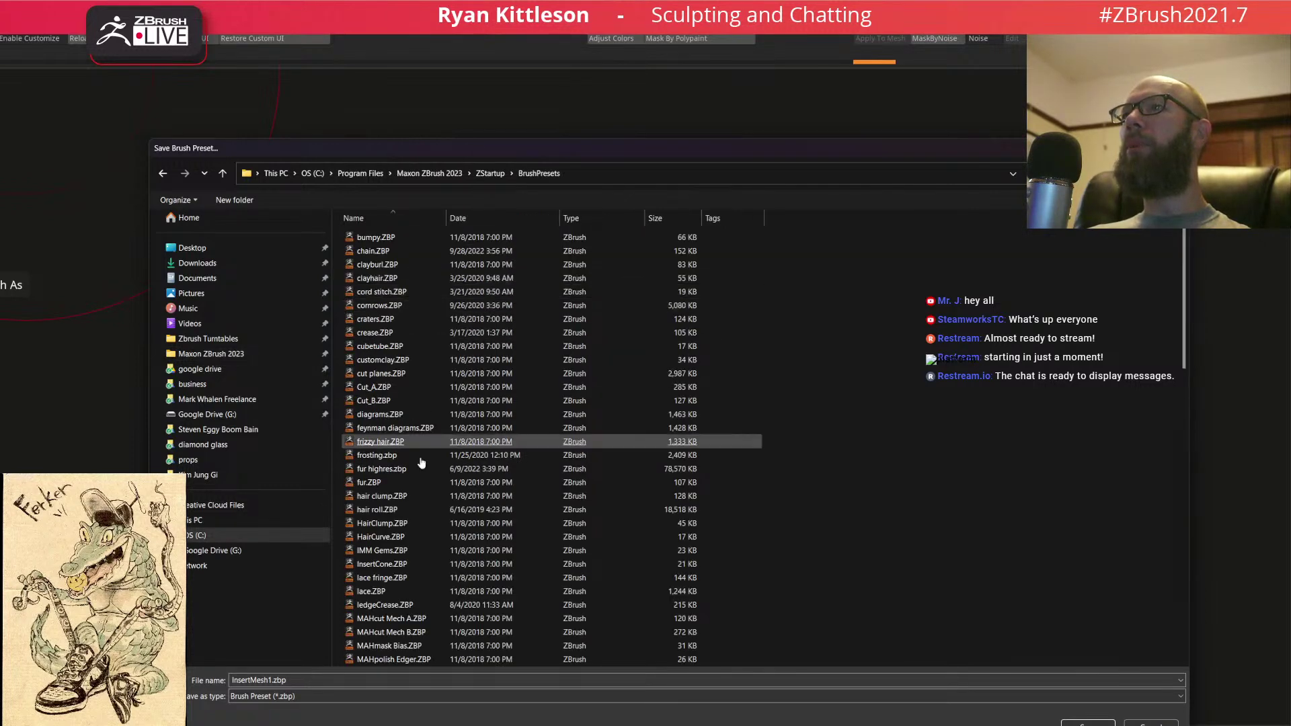
double_click(296, 680)
type("Gator Scale")
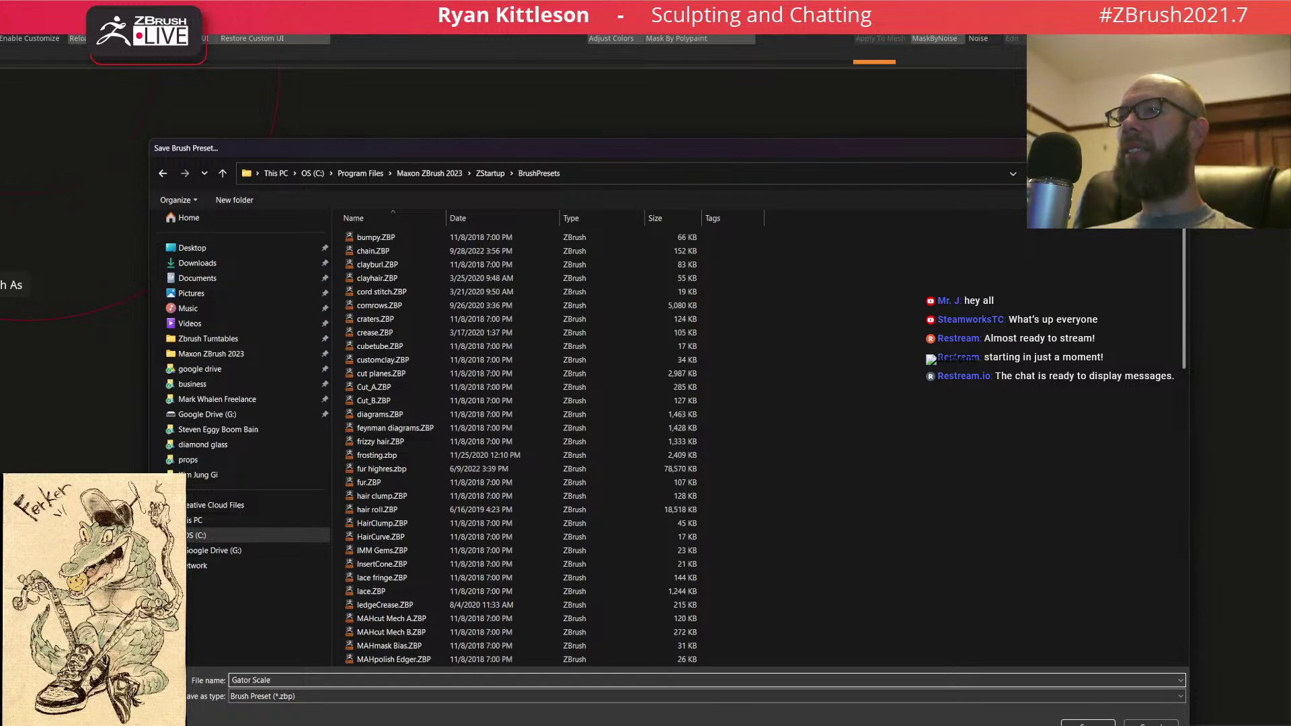
key("Return")
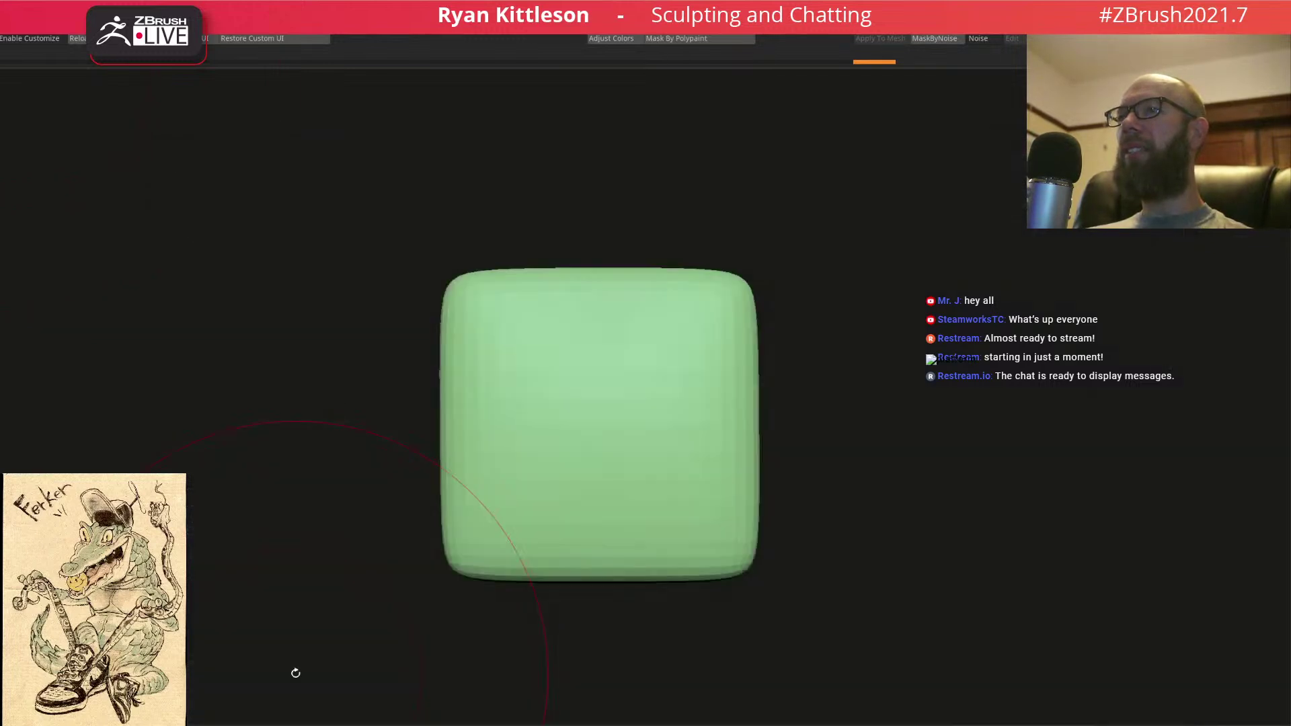
- Show the whole crocodile again and examine the bare leg and the scales along its lower side
right_click_drag(664, 392, 600, 327, "ctrl")
key("alt+s")
right_click_drag(660, 371, 639, 333, "ctrl")
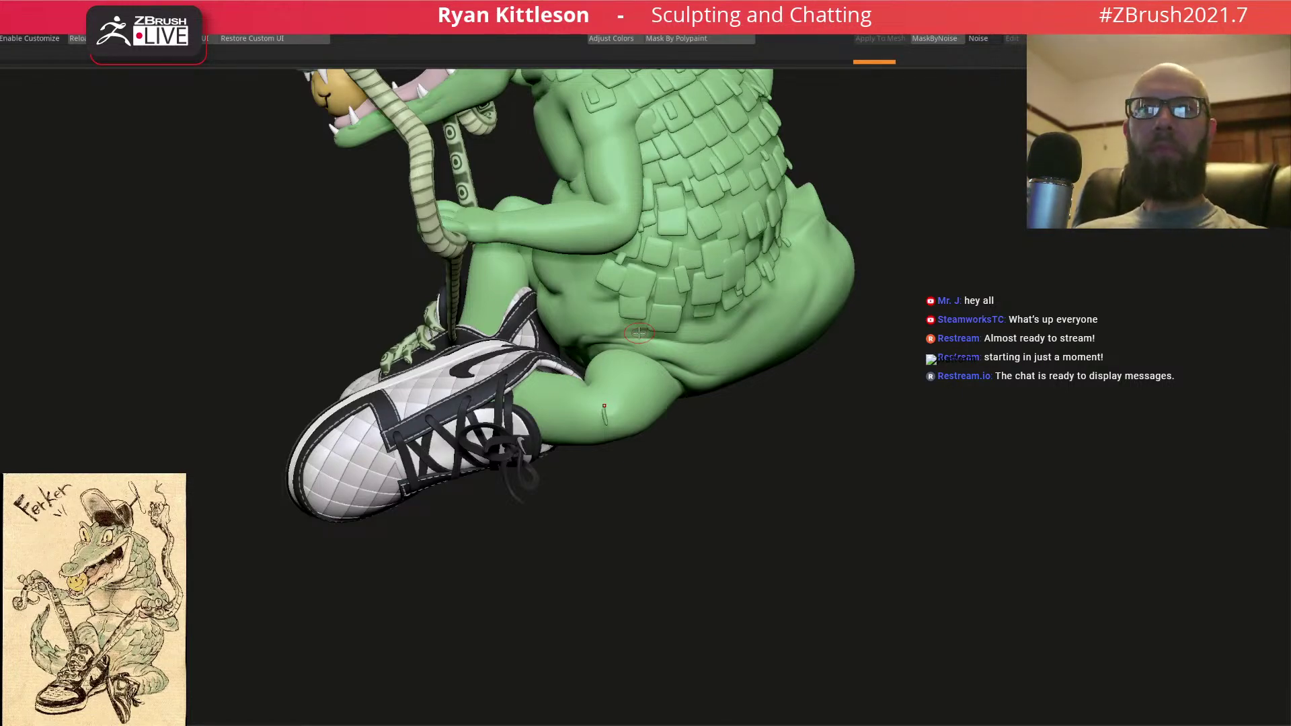
right_click_drag(667, 413, 700, 417)
right_click_drag(827, 307, 728, 374)
right_click_drag(599, 428, 707, 430, "ctrl")
right_click_drag(635, 413, 657, 445)
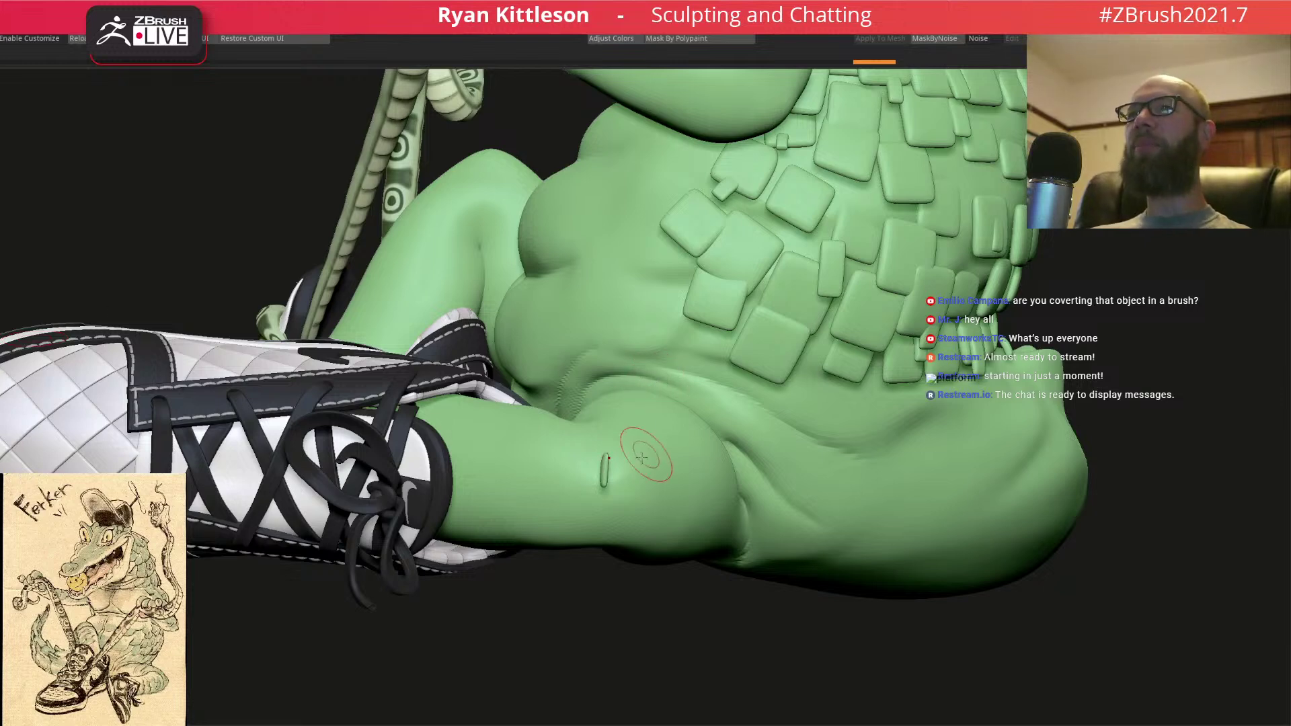
mouse_move(633, 465)
right_mouse_down()
mouse_move(693, 463)
mouse_move(638, 423)
right_mouse_up()
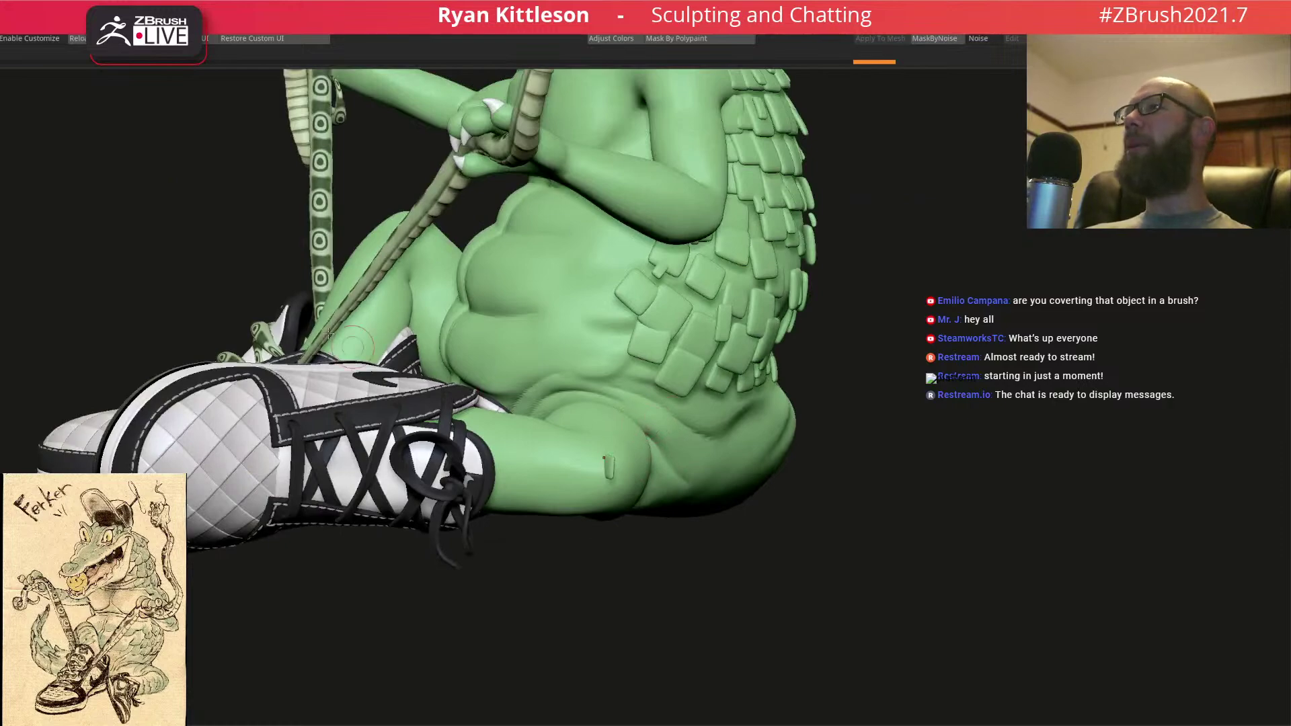
right_click_drag(639, 372, 668, 459)
mouse_move(706, 374)
right_mouse_down()
mouse_move(578, 376)
mouse_move(710, 373)
mouse_move(711, 406)
mouse_move(712, 369)
right_mouse_up()
- Isolate the scales and delete the single stray scale tucked beneath its overlapping neighbours
key("alt+s")
key("shift+f")
key("shift+f")
left_click(682, 411, "ctrl+shift")
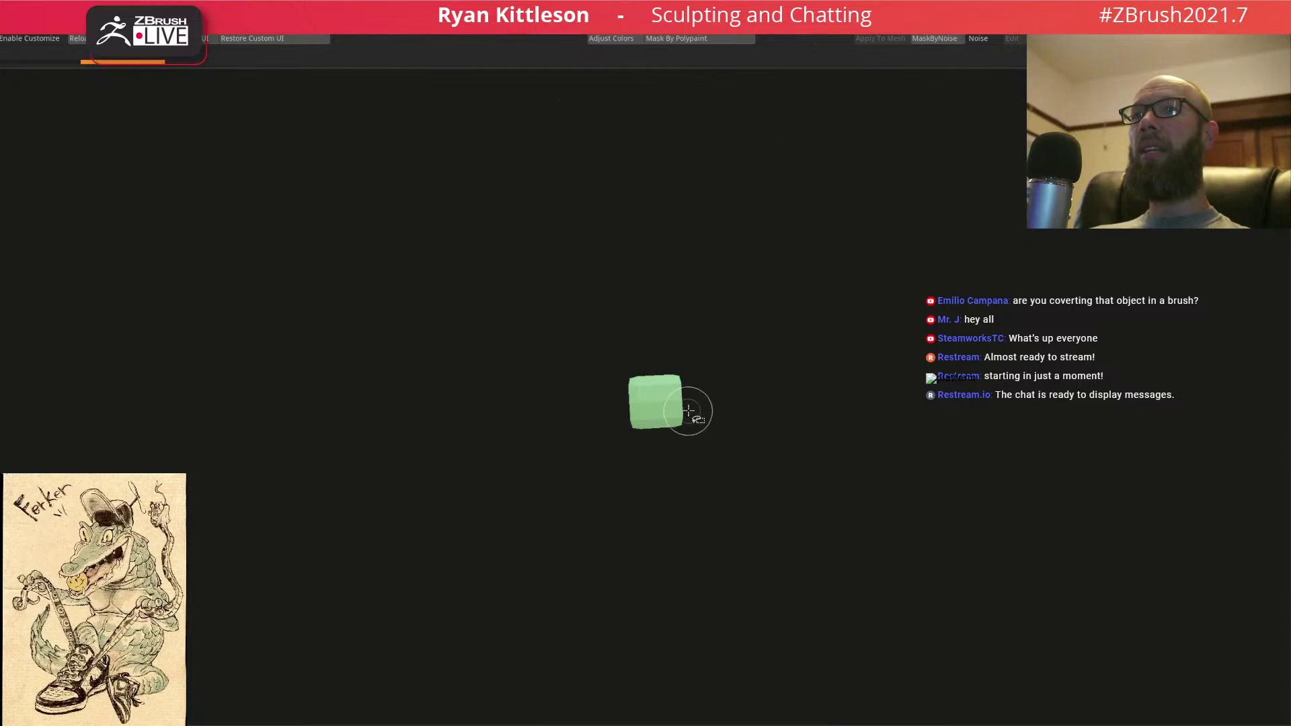
left_click(886, 387, "ctrl+shift")
right_click_drag(763, 366, 764, 447, "ctrl")
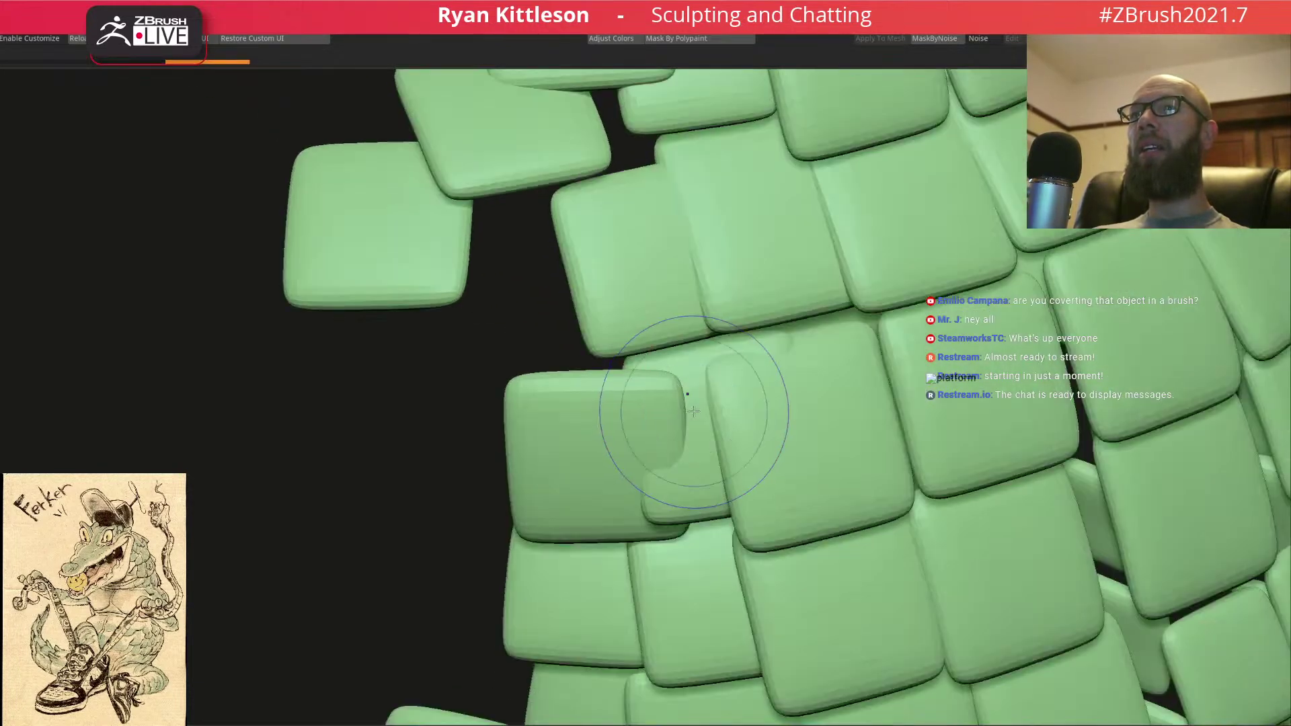
key("shift+f")
left_click(680, 499, "ctrl+shift")
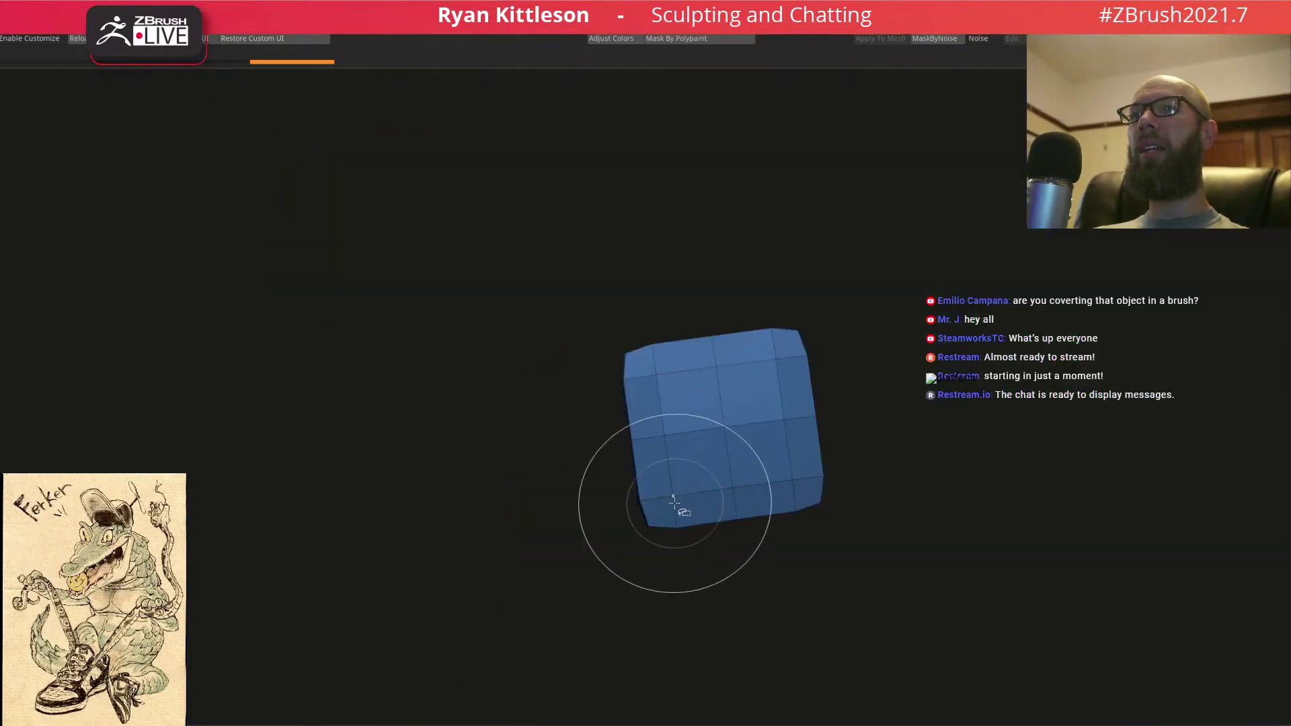
left_click(680, 514, "ctrl+shift")
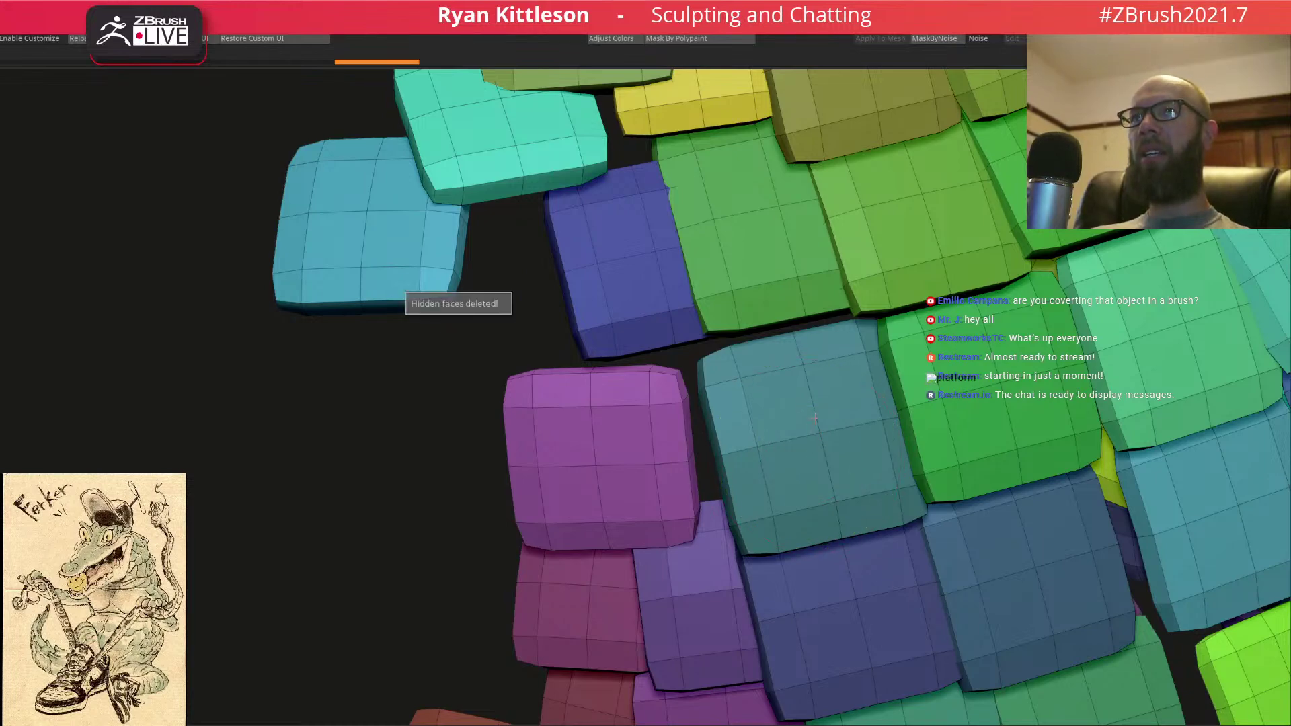
key("shift+f")
key("f")
- Try inserting a Gator Scale on the crocodile's lower leg beside the shoe, and undo it
right_click_drag(833, 400, 799, 413)
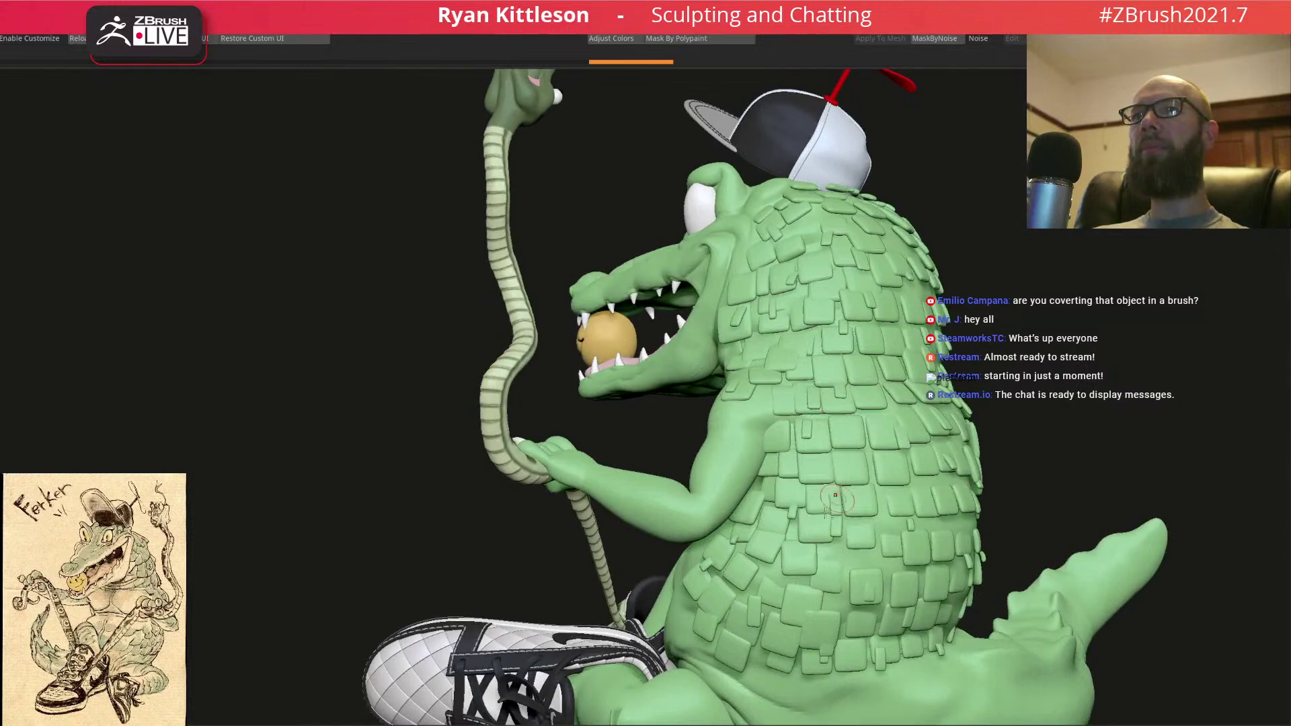
right_click_drag(796, 563, 790, 347, "alt")
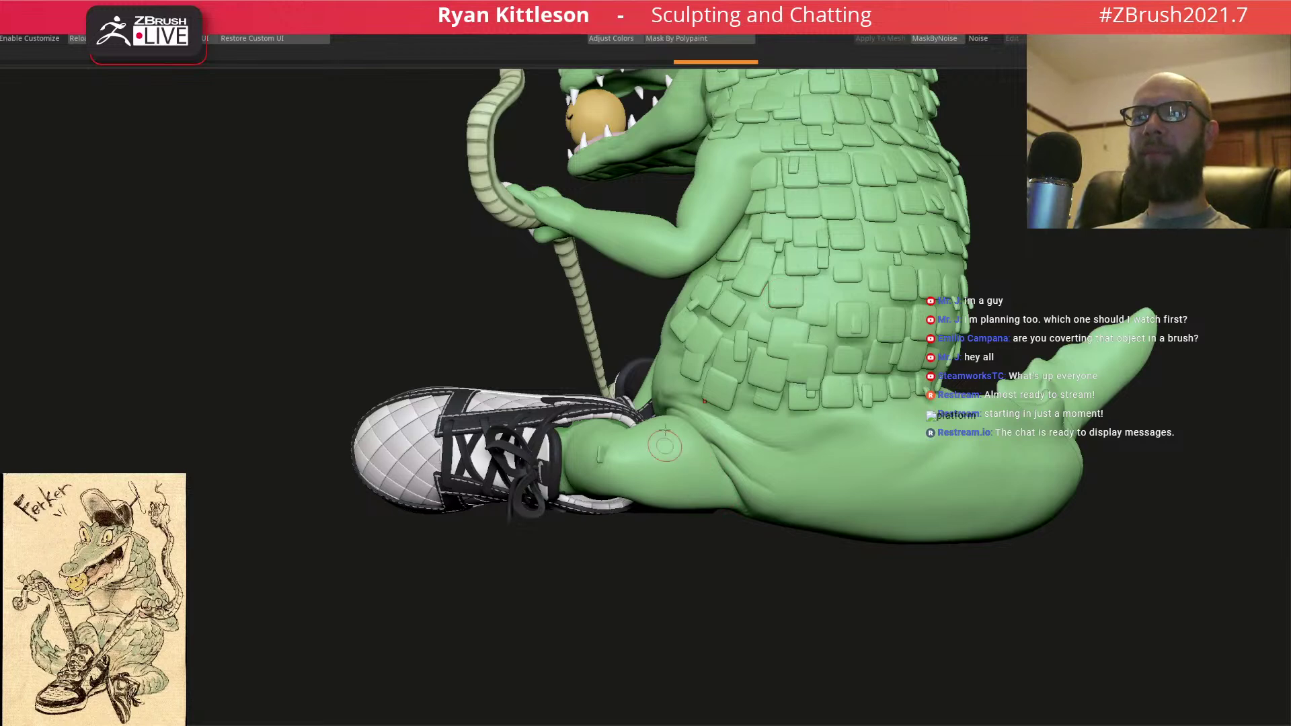
mouse_move(655, 423)
right_mouse_down()
mouse_move(672, 417)
mouse_move(616, 476)
mouse_move(598, 457)
right_mouse_up()
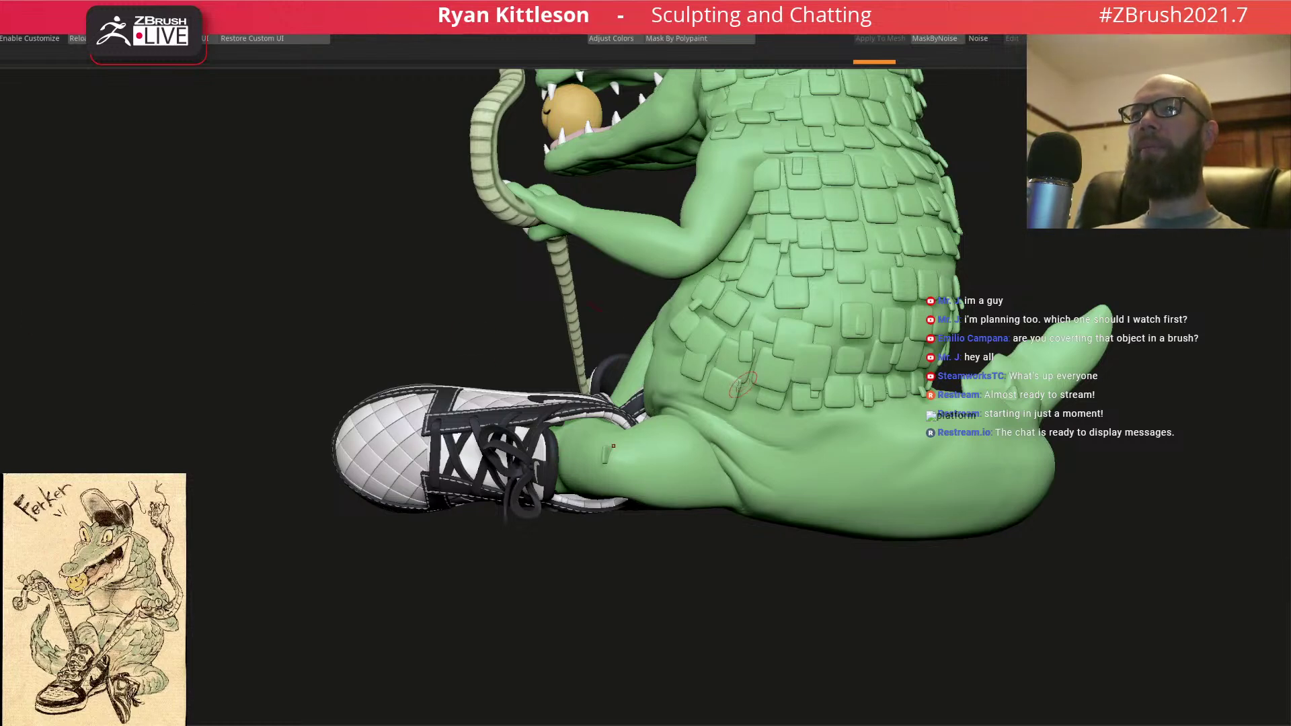
right_click_drag(719, 390, 719, 459, "ctrl")
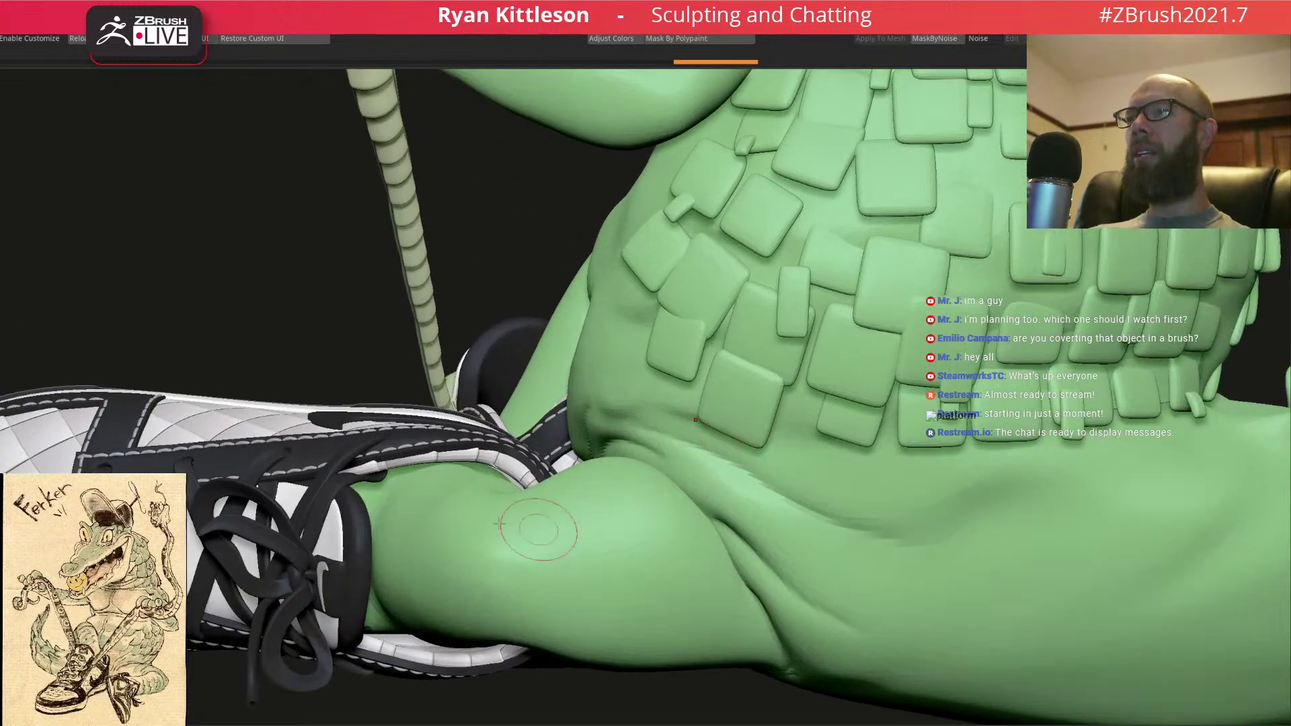
right_click_drag(567, 530, 565, 563, "ctrl")
left_click_drag(568, 559, 501, 576)
right_click_drag(501, 576, 796, 433)
key("ctrl+z")
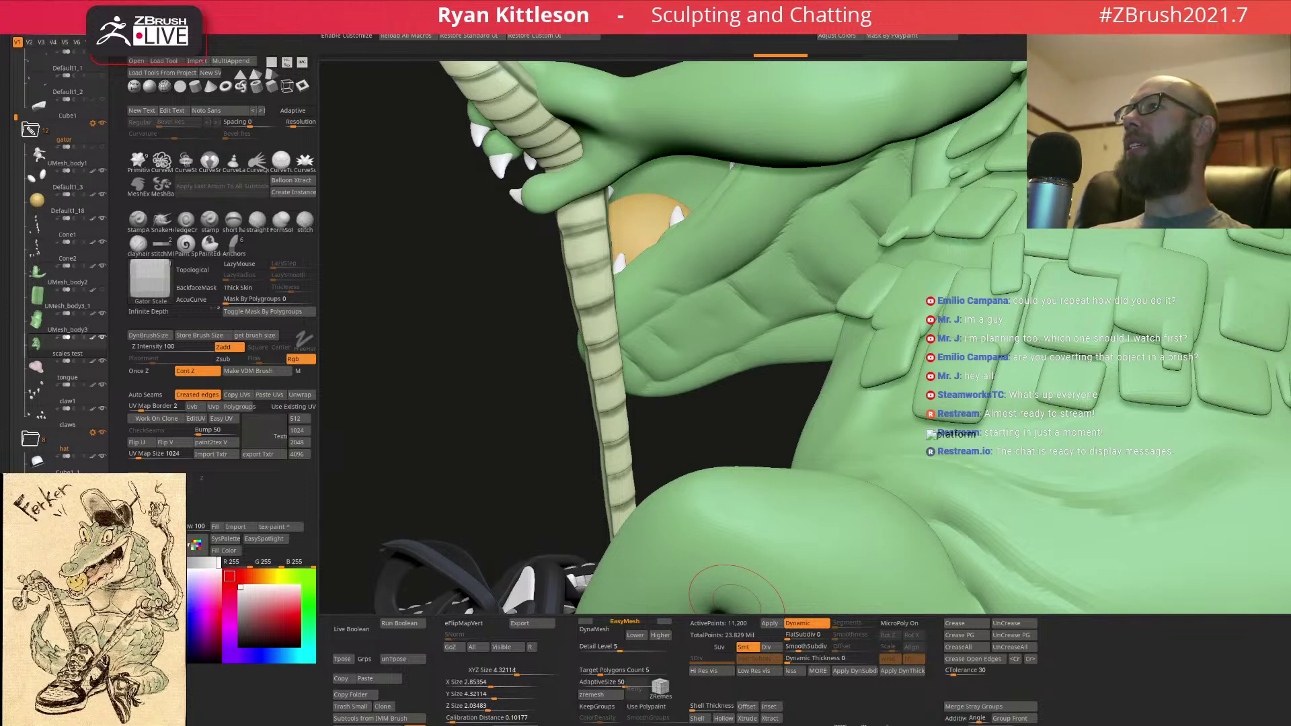
- Set the Gator Scale brush's Embed depth to about 0
key("b")
left_click(178, 460)
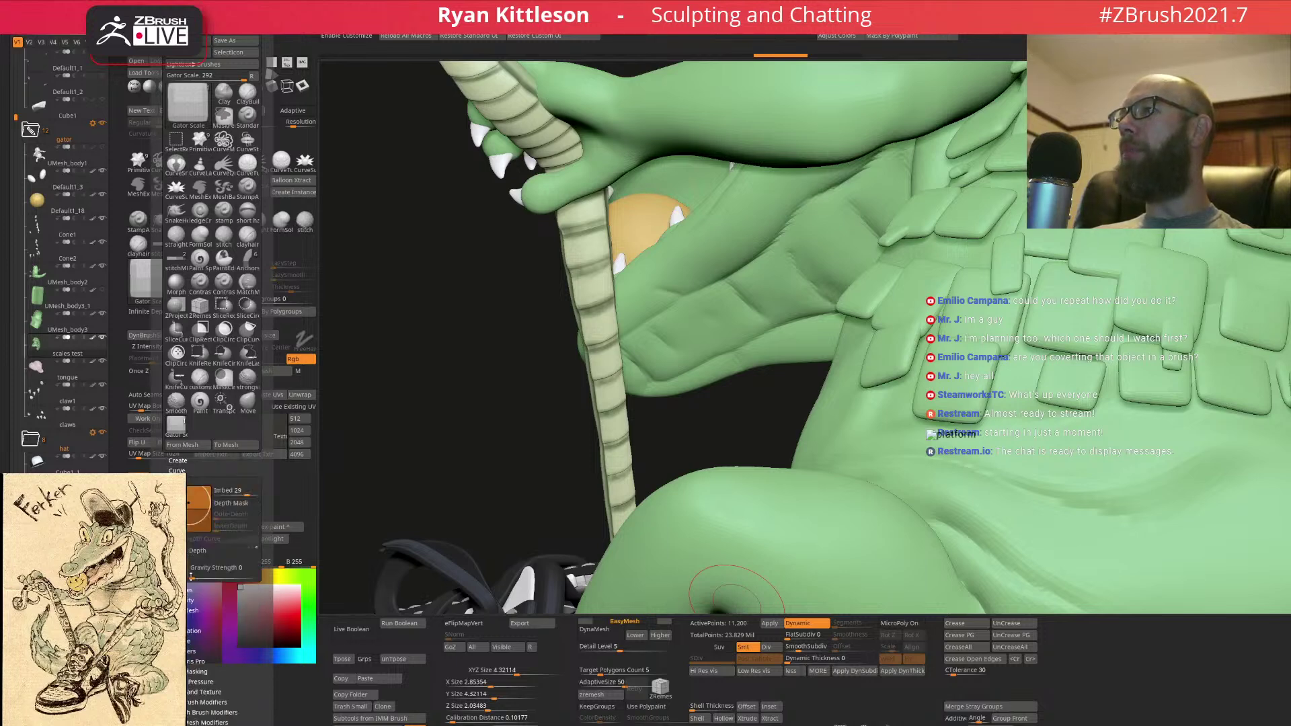
mouse_move(189, 507)
left_mouse_down()
mouse_move(191, 520)
mouse_move(190, 508)
left_mouse_up()
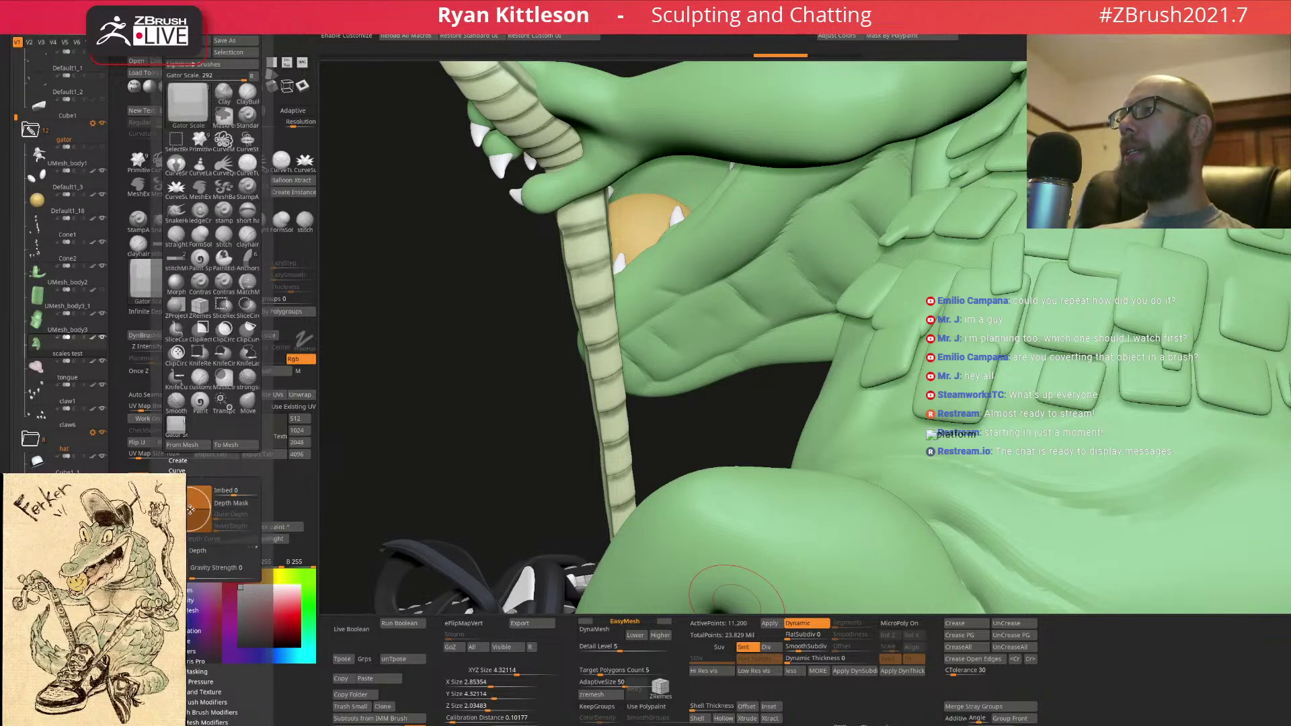
- Test the adjusted embed depth with a scale on the bent leg, and undo the insertion
right_click_drag(905, 449, 876, 440)
mouse_move(876, 440)
left_mouse_down()
mouse_move(891, 430)
mouse_move(879, 441)
left_mouse_up()
mouse_move(879, 441)
right_mouse_down()
mouse_move(901, 416)
mouse_move(874, 437)
mouse_move(914, 428)
right_mouse_up()
key("ctrl+z")
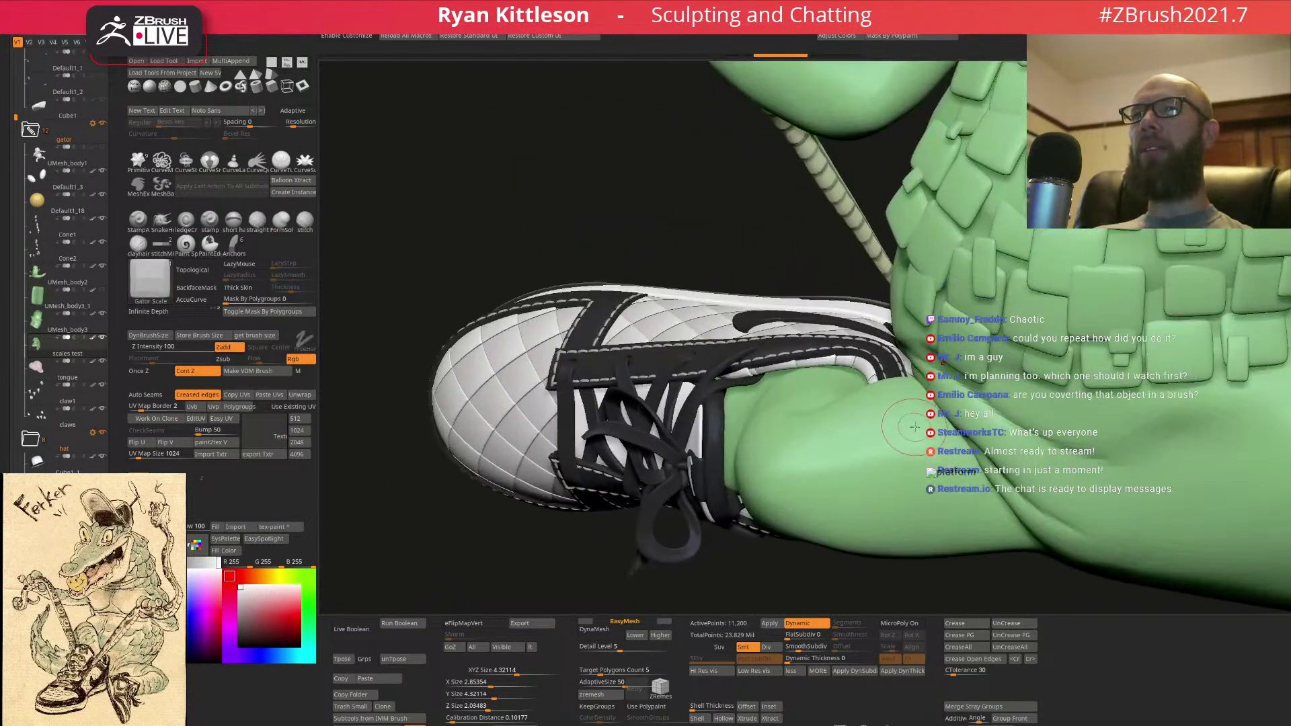
- Pick up the crocodile's green skin colour and insert one scale on the bare leg near the knee
key("c")
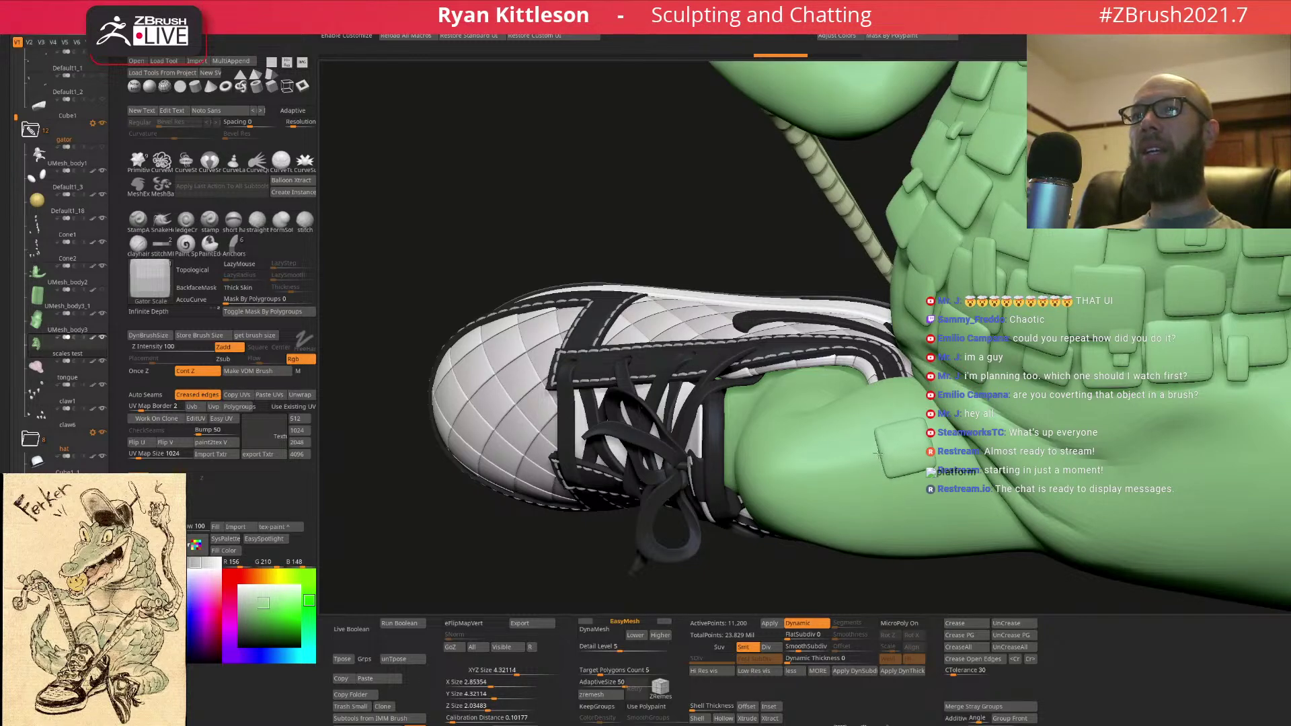
left_click_drag(877, 455, 876, 455)
mouse_move(868, 458)
right_mouse_down()
mouse_move(824, 498)
mouse_move(800, 587)
right_mouse_up()
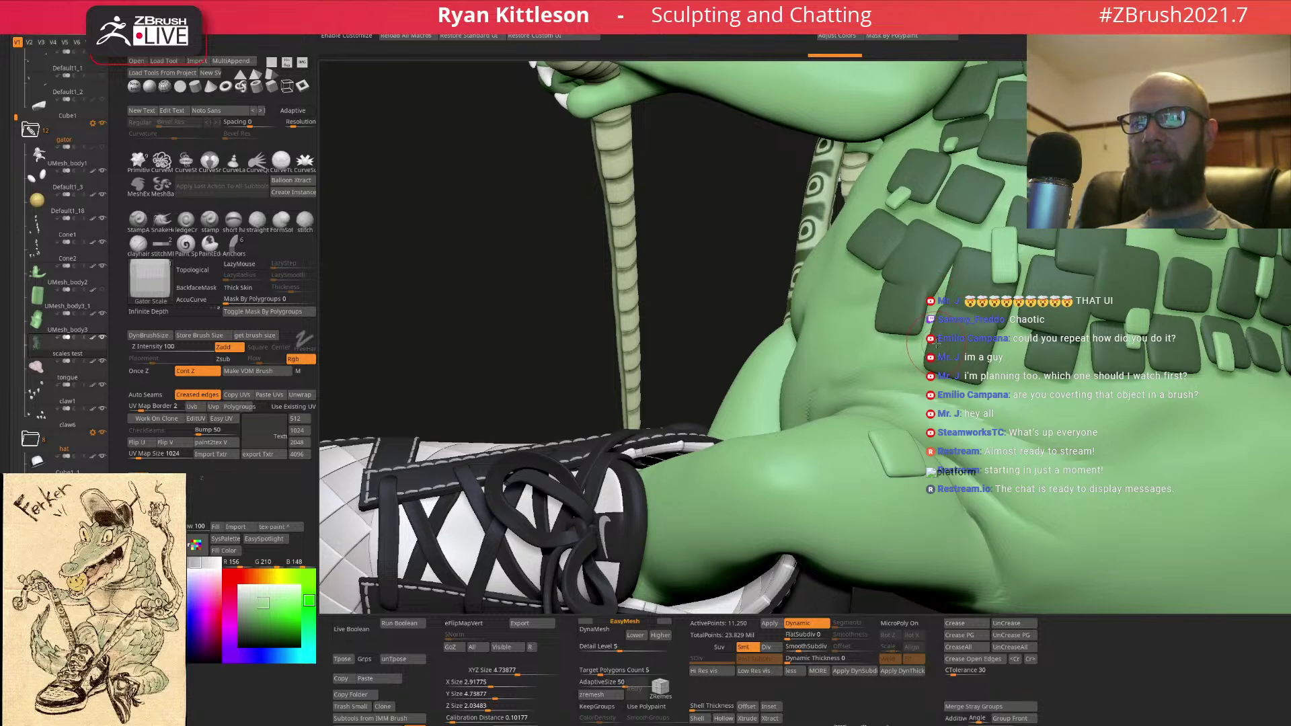
mouse_move(895, 433)
right_mouse_down()
mouse_move(868, 451)
mouse_move(904, 437)
mouse_move(902, 372)
right_mouse_up()
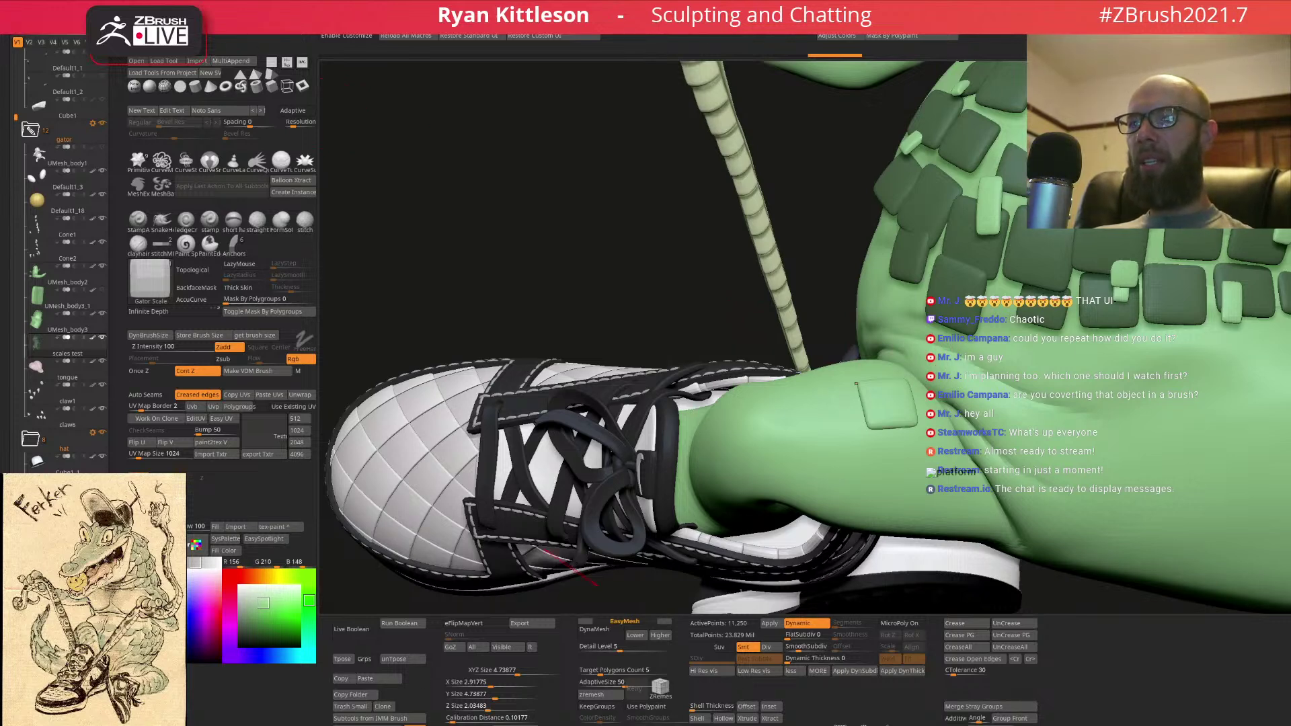
- Review the brush's depth settings and insert two more scales next to the first one on the leg
left_click(149, 277)
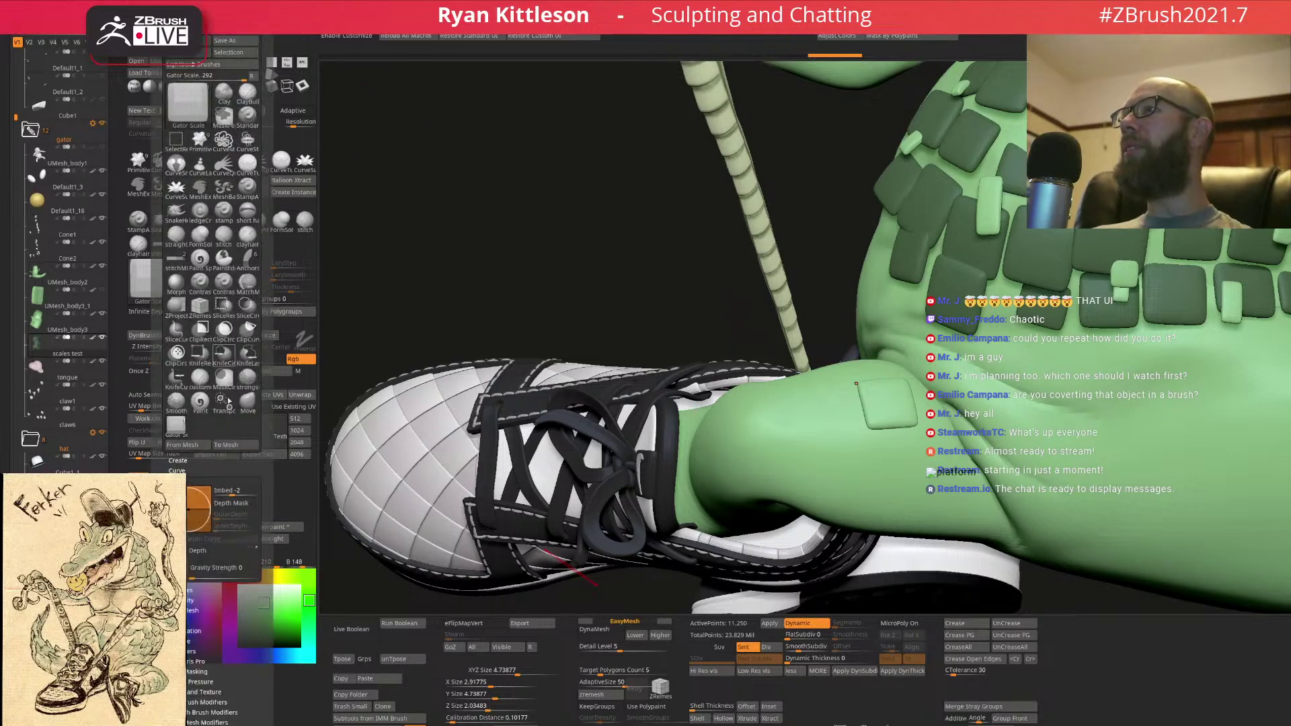
left_click(178, 460)
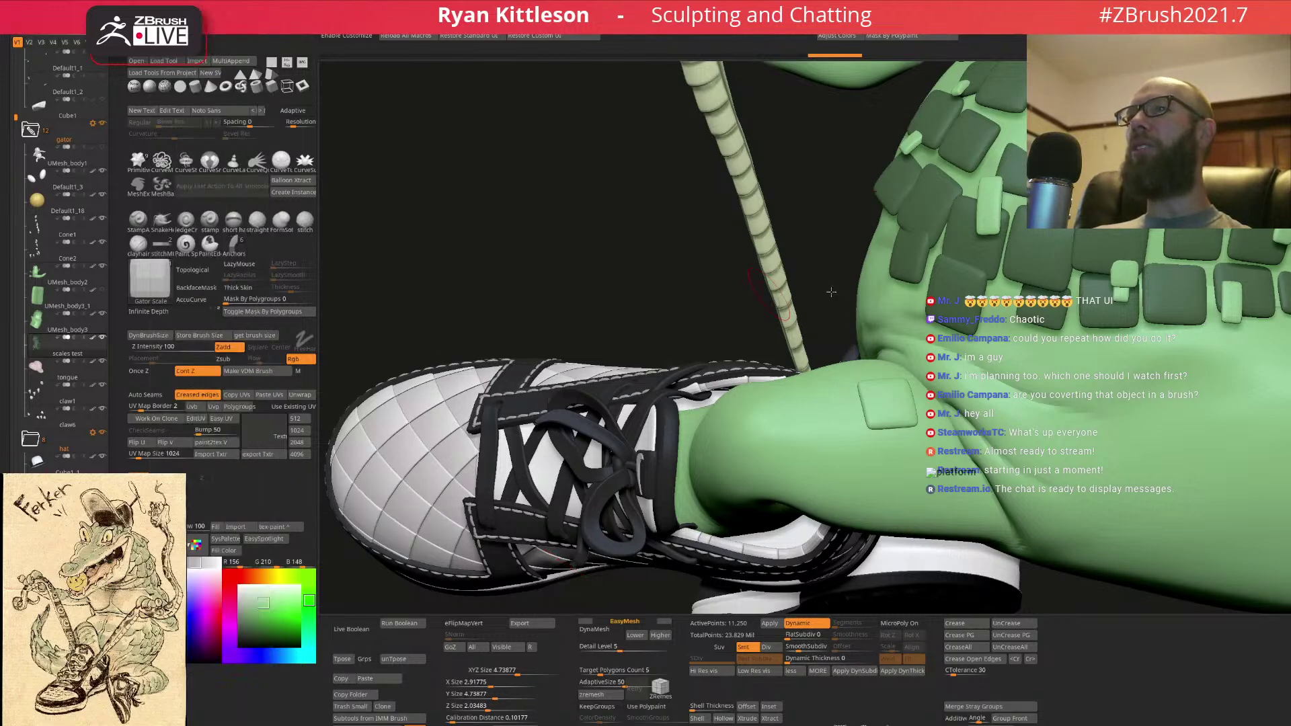
right_click_drag(903, 434, 860, 447)
left_click_drag(861, 447, 827, 447)
right_click_drag(828, 447, 811, 471)
left_click_drag(811, 471, 812, 494)
right_click_drag(899, 475, 864, 363)
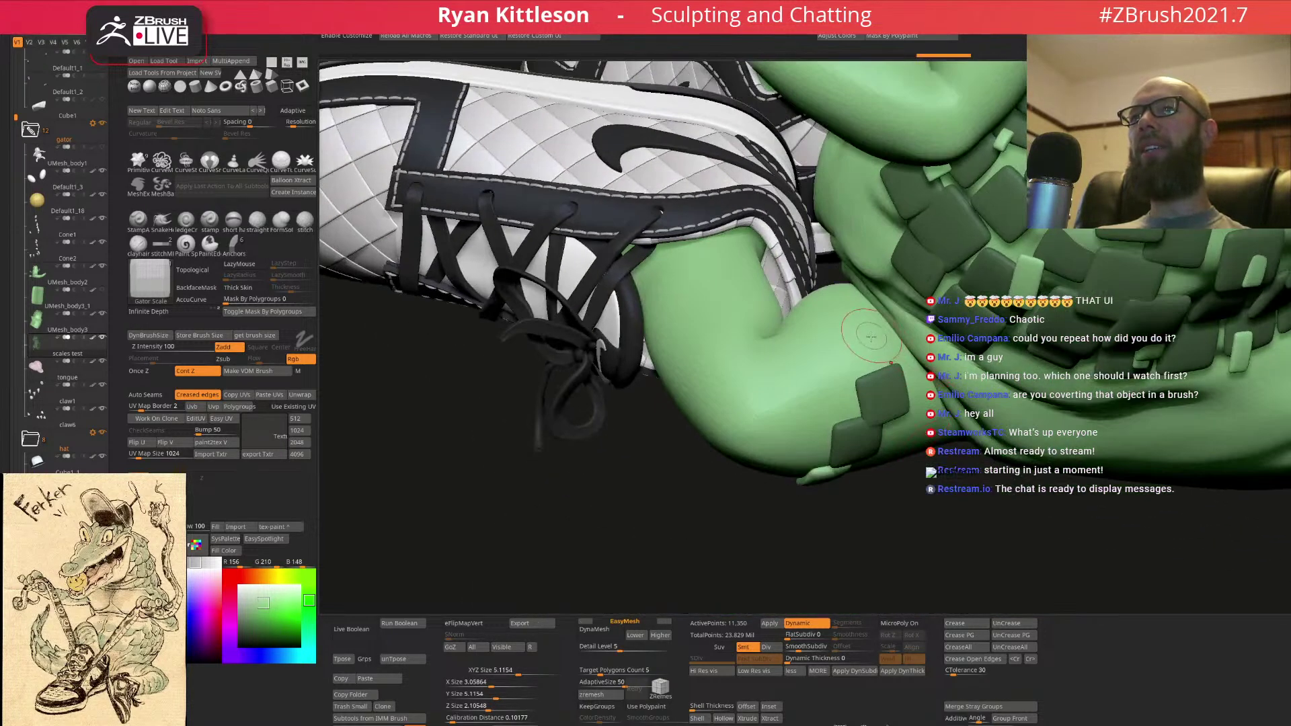
- Insert further scales around the bend of the leg, angled to follow its surface
left_click_drag(855, 349, 805, 397)
right_click_drag(806, 397, 819, 423)
left_click_drag(819, 423, 800, 442)
right_click_drag(800, 442, 688, 457)
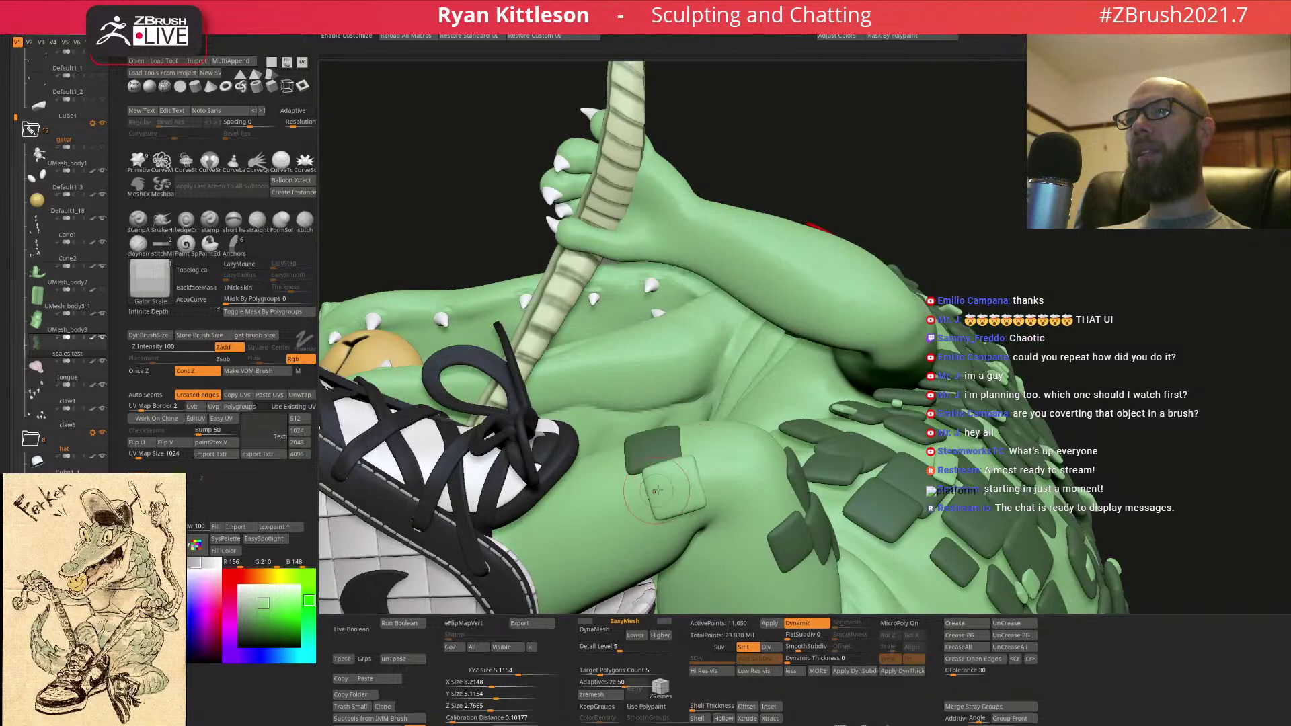
- Insert three scales in a staggered row across the lower leg toward the shoe opening
left_click_drag(691, 482, 661, 491)
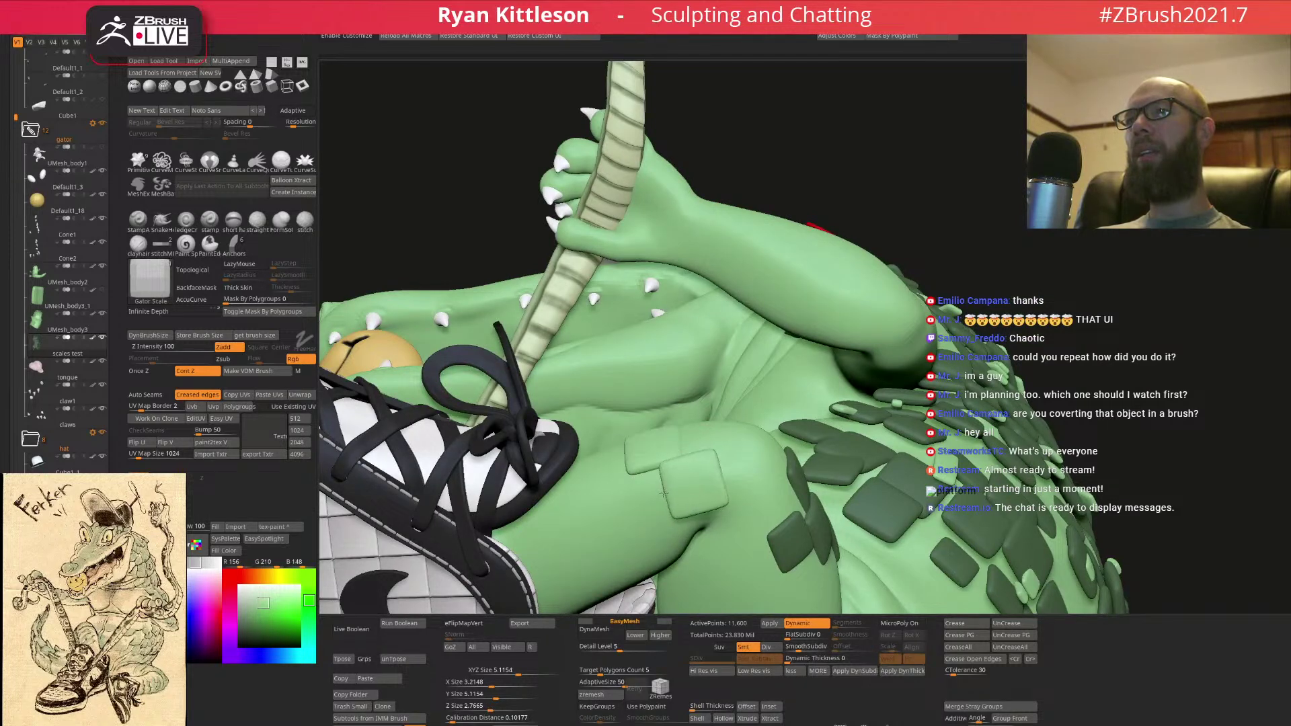
right_click_drag(663, 493, 605, 397)
left_click_drag(605, 397, 573, 407)
right_click_drag(672, 408, 673, 414)
mouse_move(571, 355)
left_mouse_down()
mouse_move(595, 350)
mouse_move(542, 360)
left_mouse_up()
mouse_move(542, 360)
right_mouse_down()
mouse_move(576, 441)
mouse_move(564, 440)
right_mouse_up()
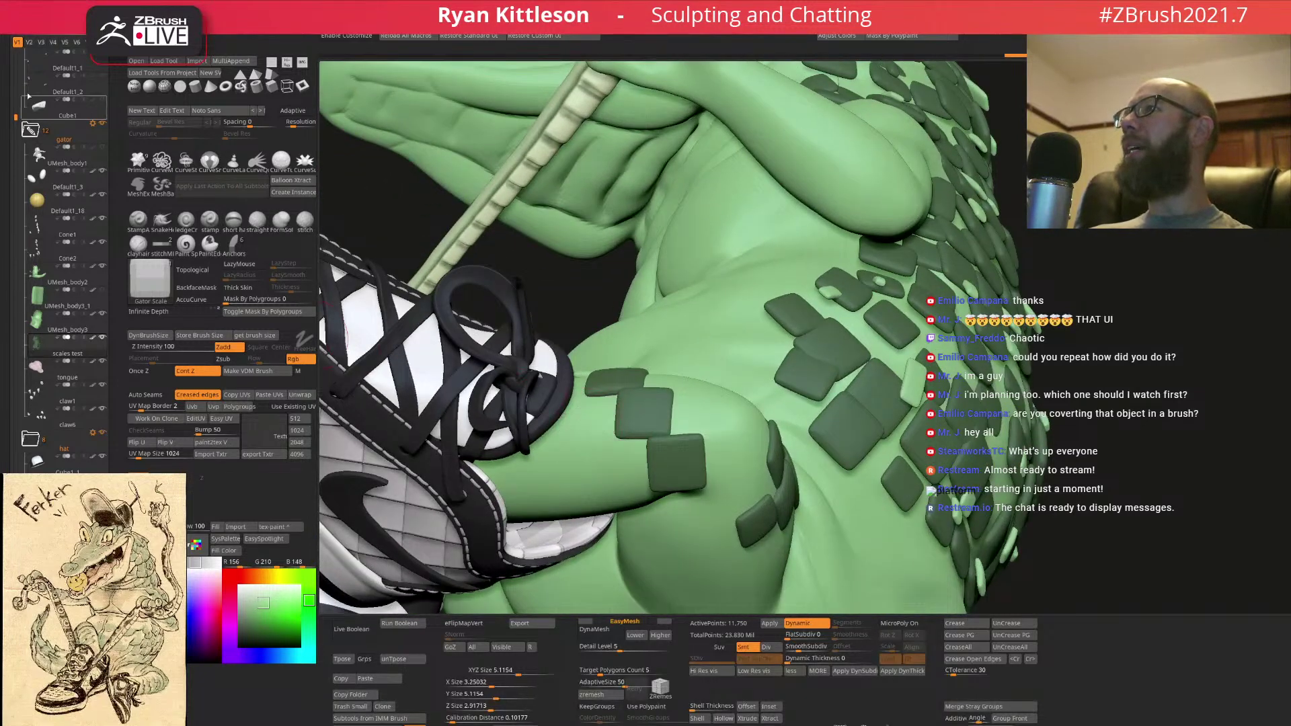
- Hide the shoe folder among the subtools to expose the crocodile's foot and ankle
left_click_drag(15, 115, 14, 290)
left_click(30, 296)
left_click(103, 314)
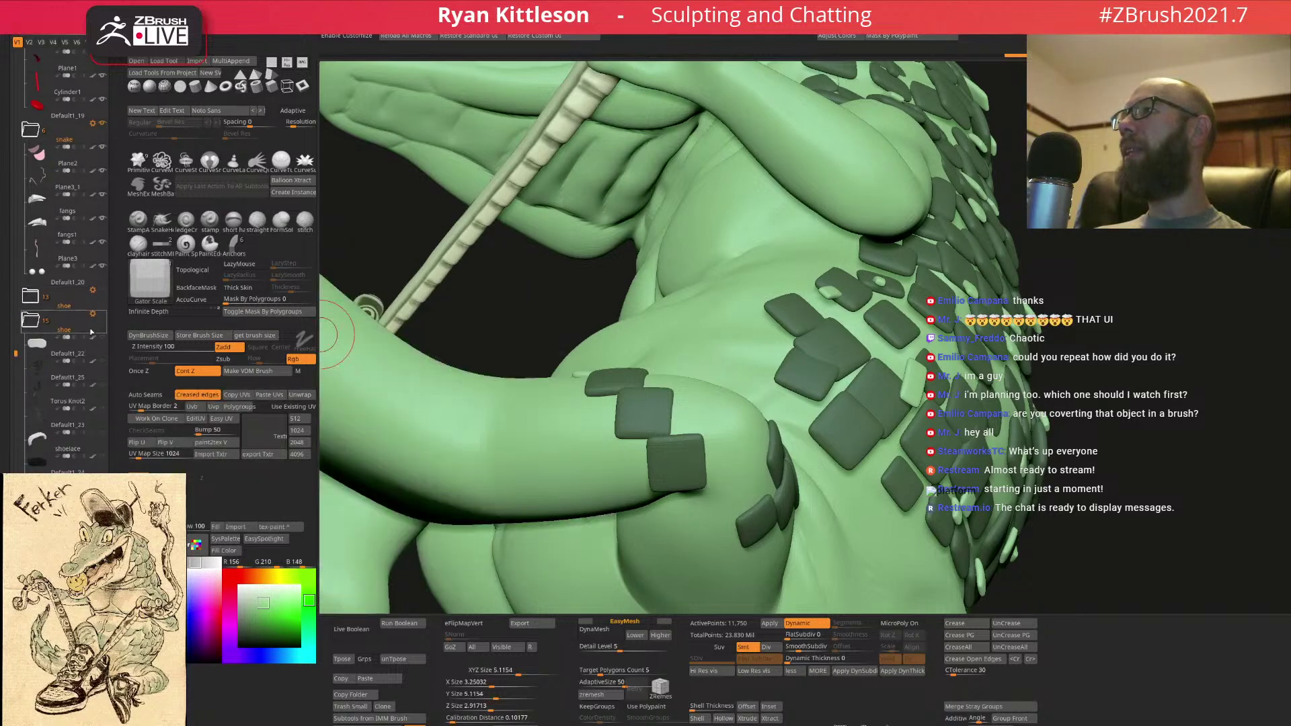
- Insert two more scales beside the existing staggered row on the crocodile's lower leg
right_click_drag(640, 440, 683, 409, "alt")
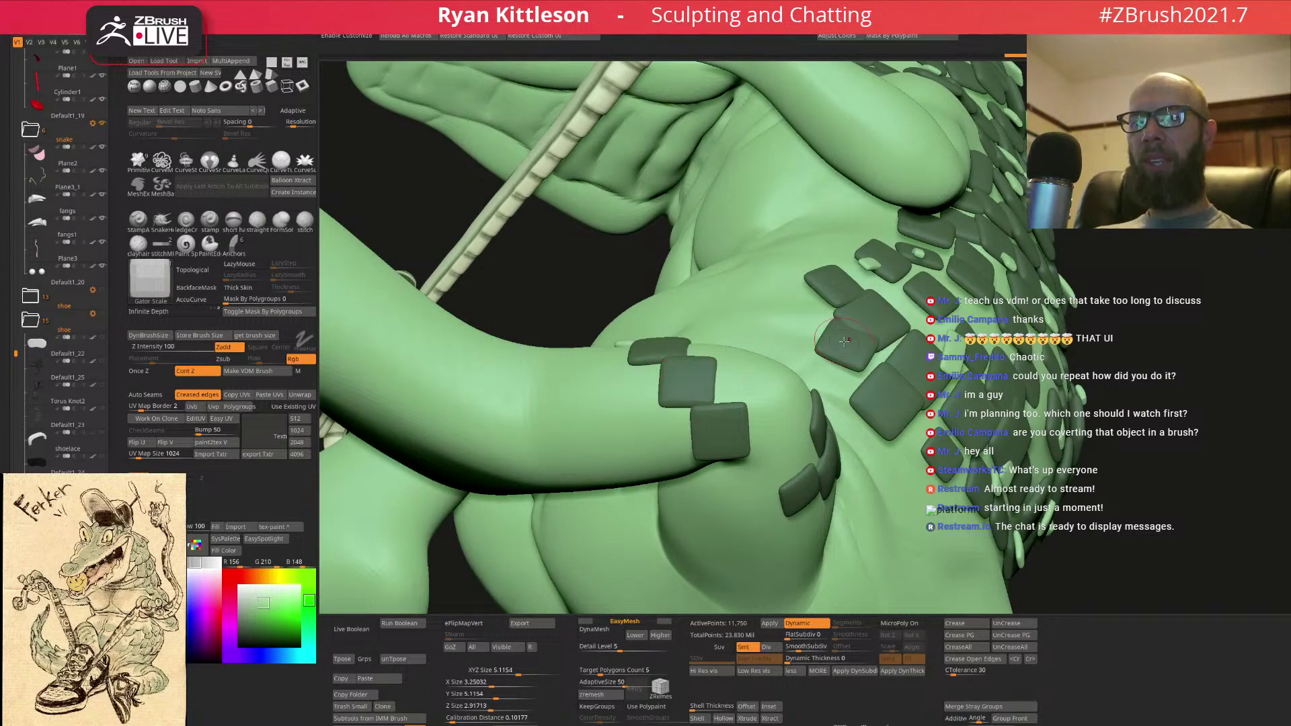
right_click_drag(679, 416, 744, 358)
mouse_move(724, 315)
right_mouse_down()
mouse_move(710, 338)
mouse_move(663, 315)
right_mouse_up()
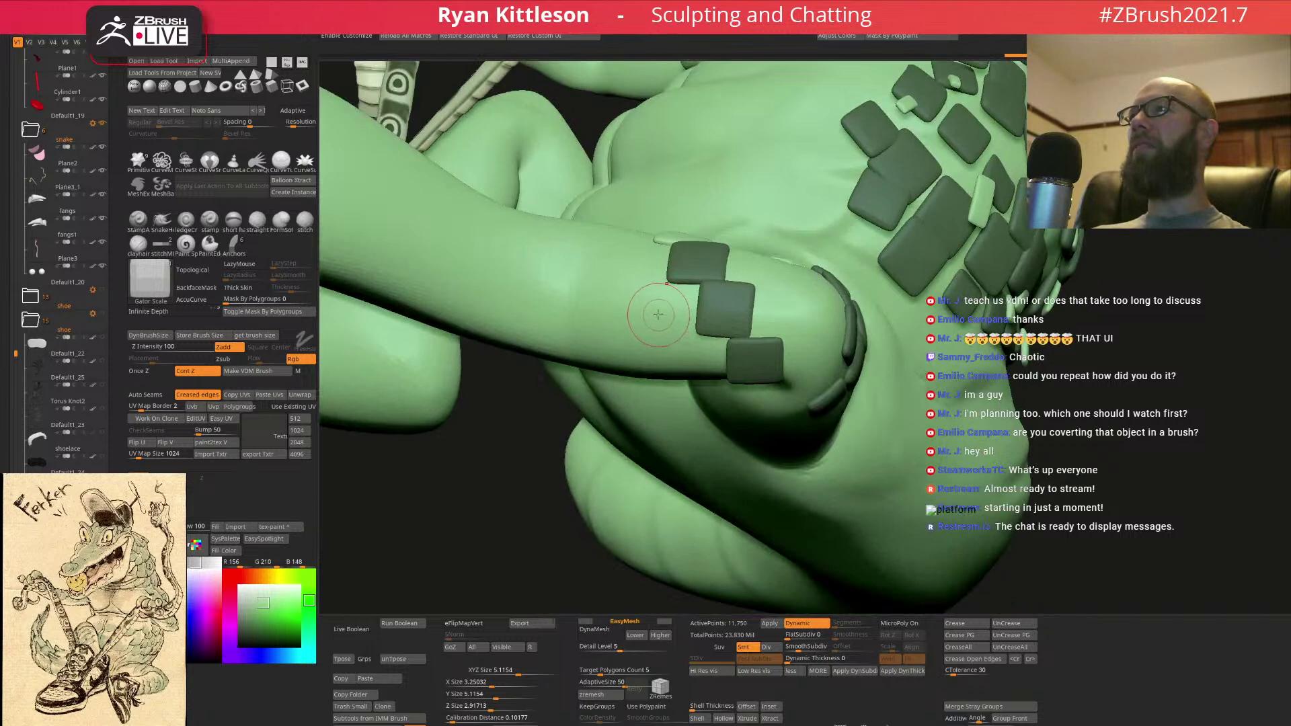
left_click_drag(664, 311, 632, 310)
right_click_drag(712, 351, 701, 335)
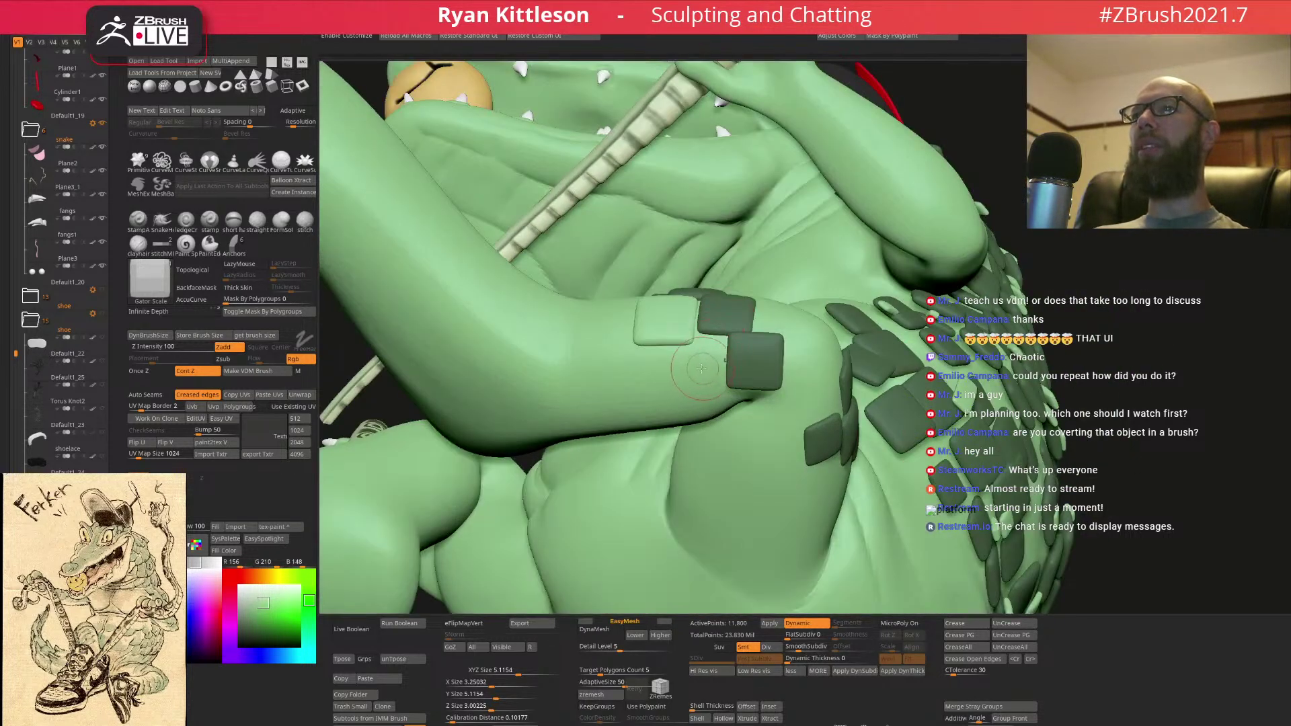
left_click_drag(699, 370, 670, 373)
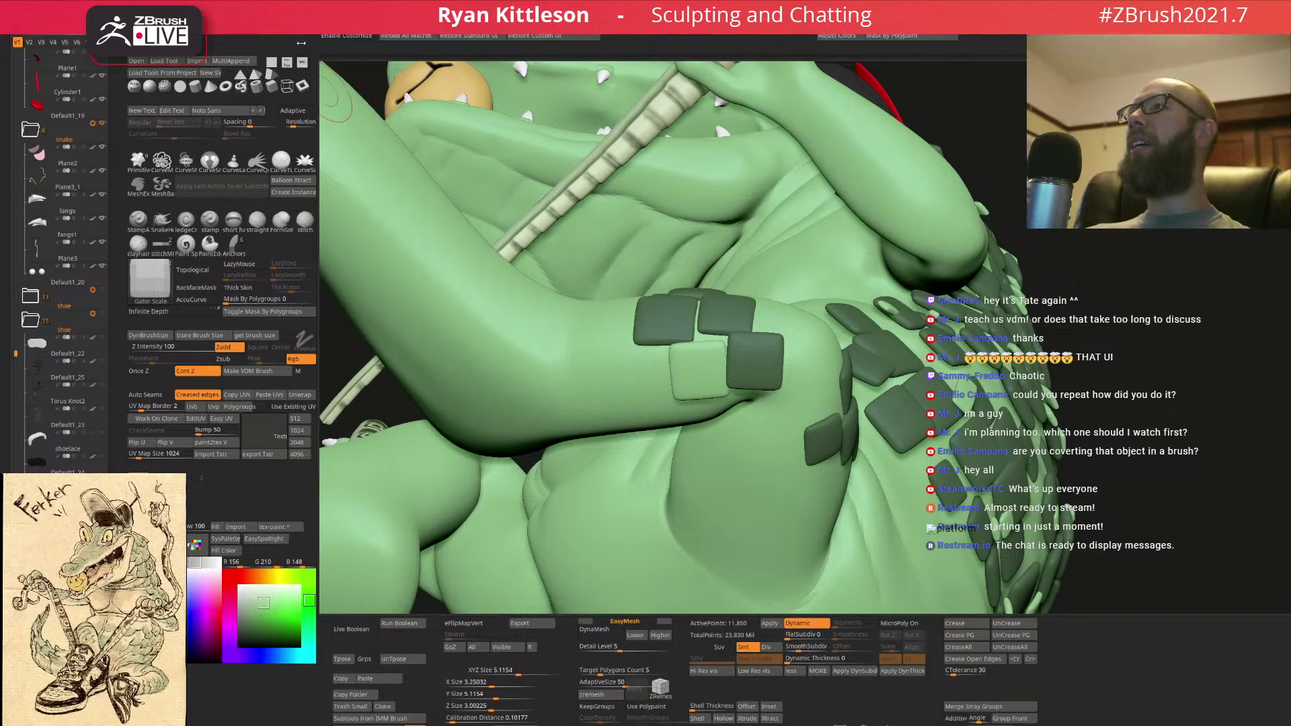
- Add a VDM template plane as a new subtool using Ryan's Tools
left_click(734, 35)
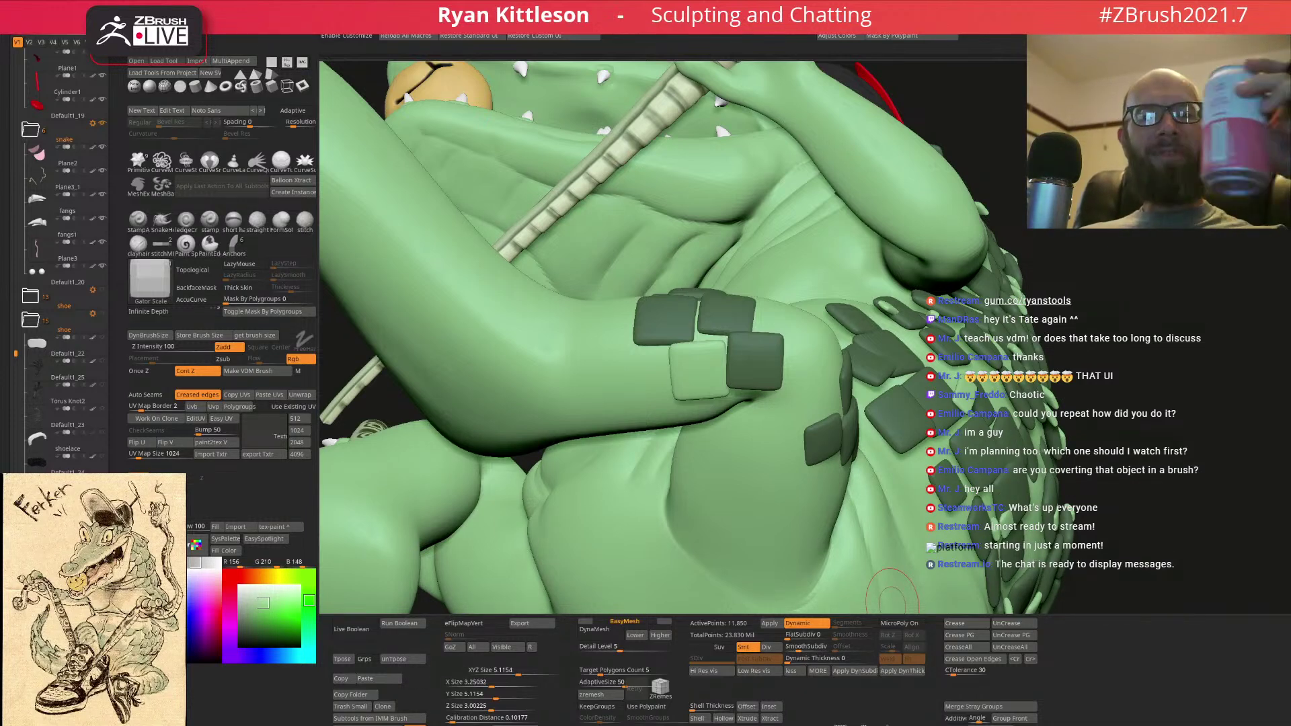
mouse_move(891, 599)
right_mouse_down()
mouse_move(800, 430)
mouse_move(761, 303)
mouse_move(703, 325)
mouse_move(719, 316)
mouse_move(717, 330)
mouse_move(700, 302)
mouse_move(683, 309)
right_mouse_up()
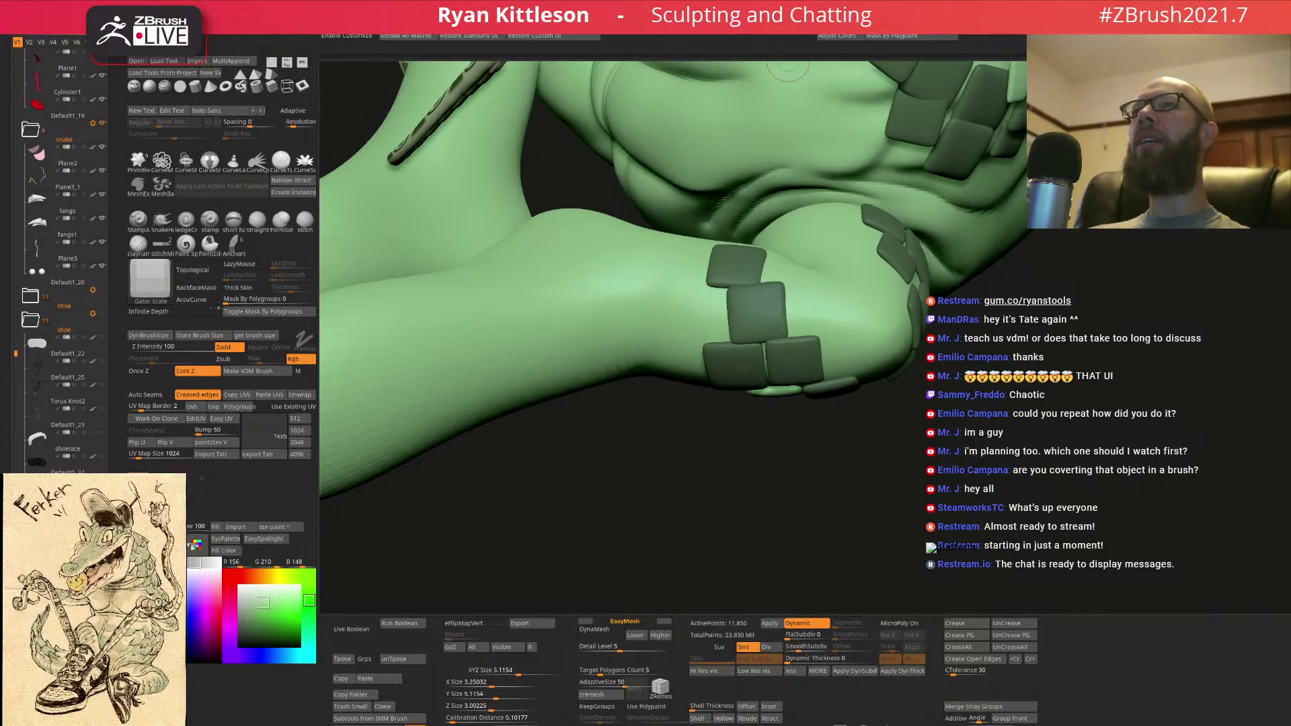
right_click_drag(828, 376, 803, 289)
mouse_move(808, 371)
right_mouse_down()
mouse_move(776, 316)
mouse_move(762, 326)
right_mouse_up()
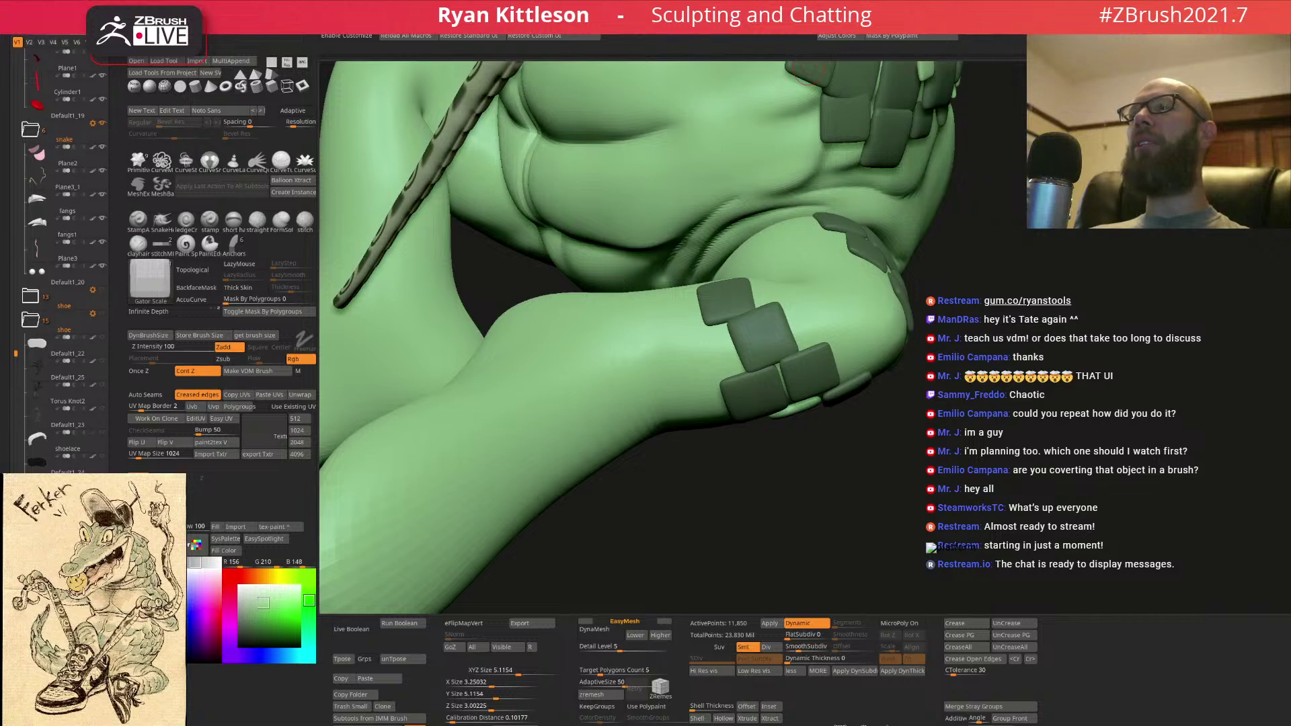
left_click(734, 31)
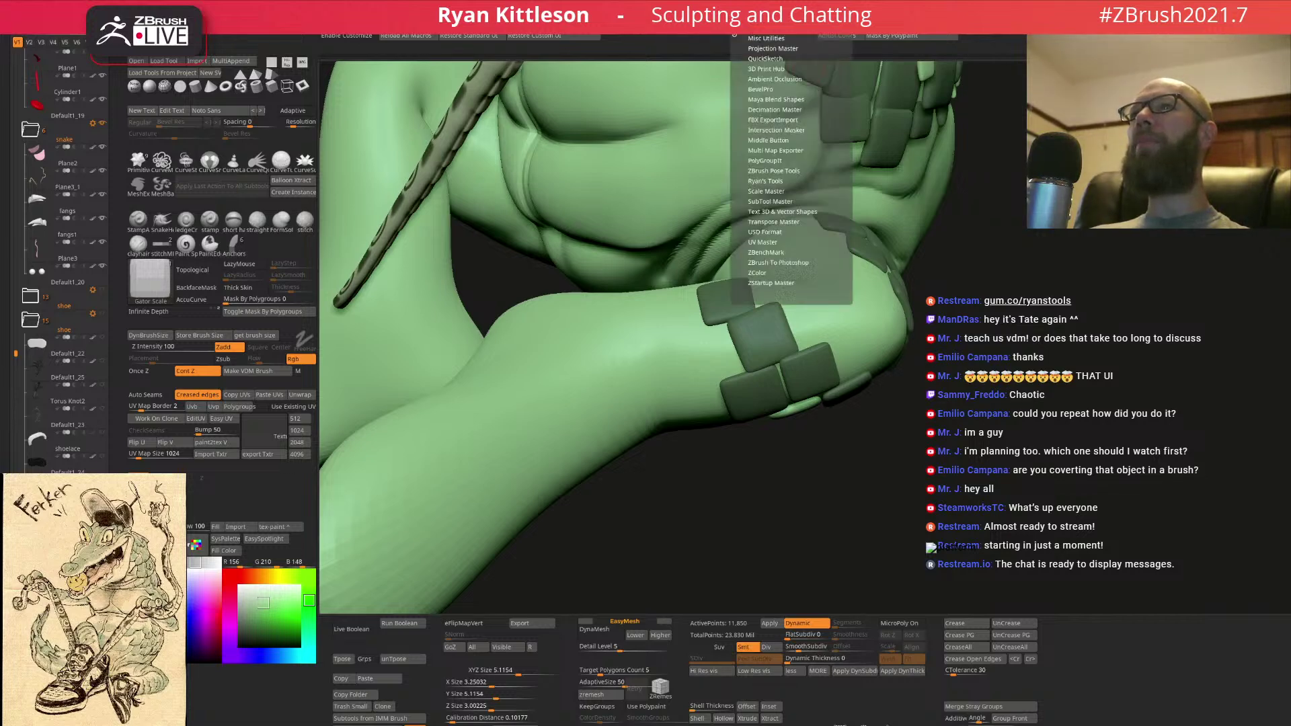
left_click(763, 182)
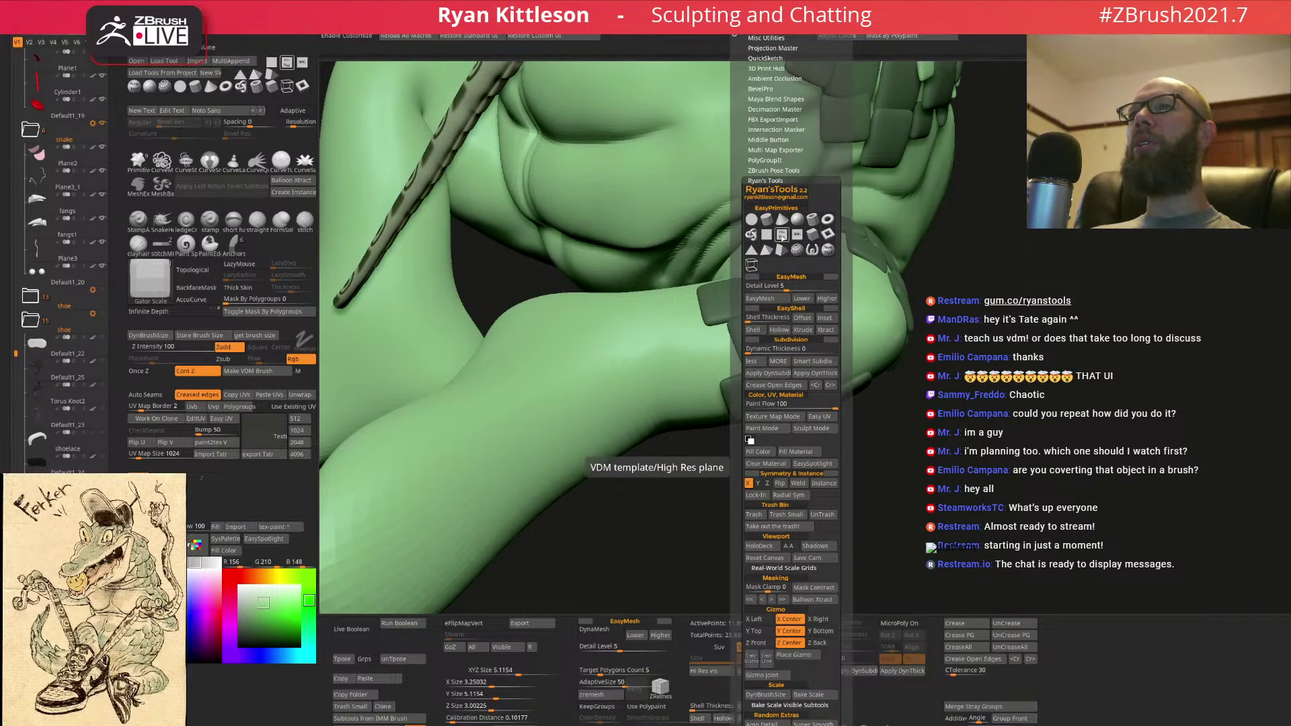
left_click(782, 234)
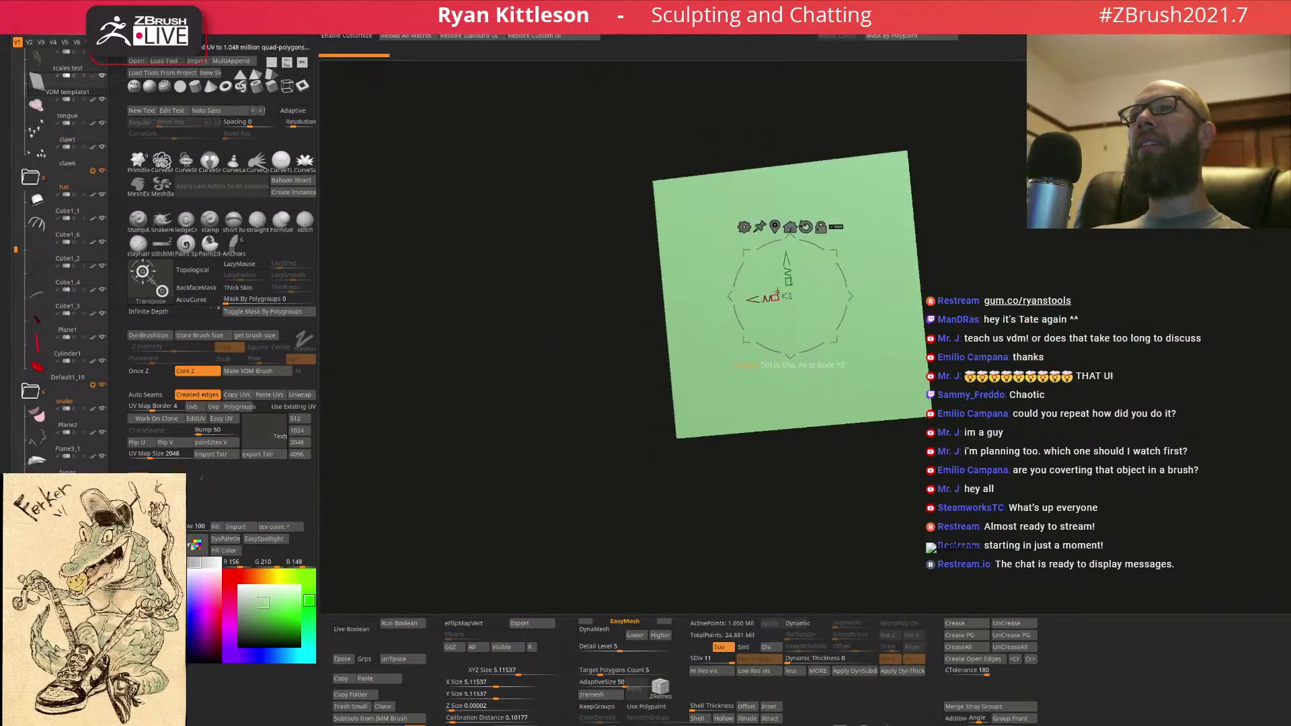
- Sculpt a raised form and carve curved creases around it in the middle of the template plane
key("space")
left_click_drag(767, 355, 842, 331)
key("c")
key("space")
left_click_drag(837, 256, 787, 242)
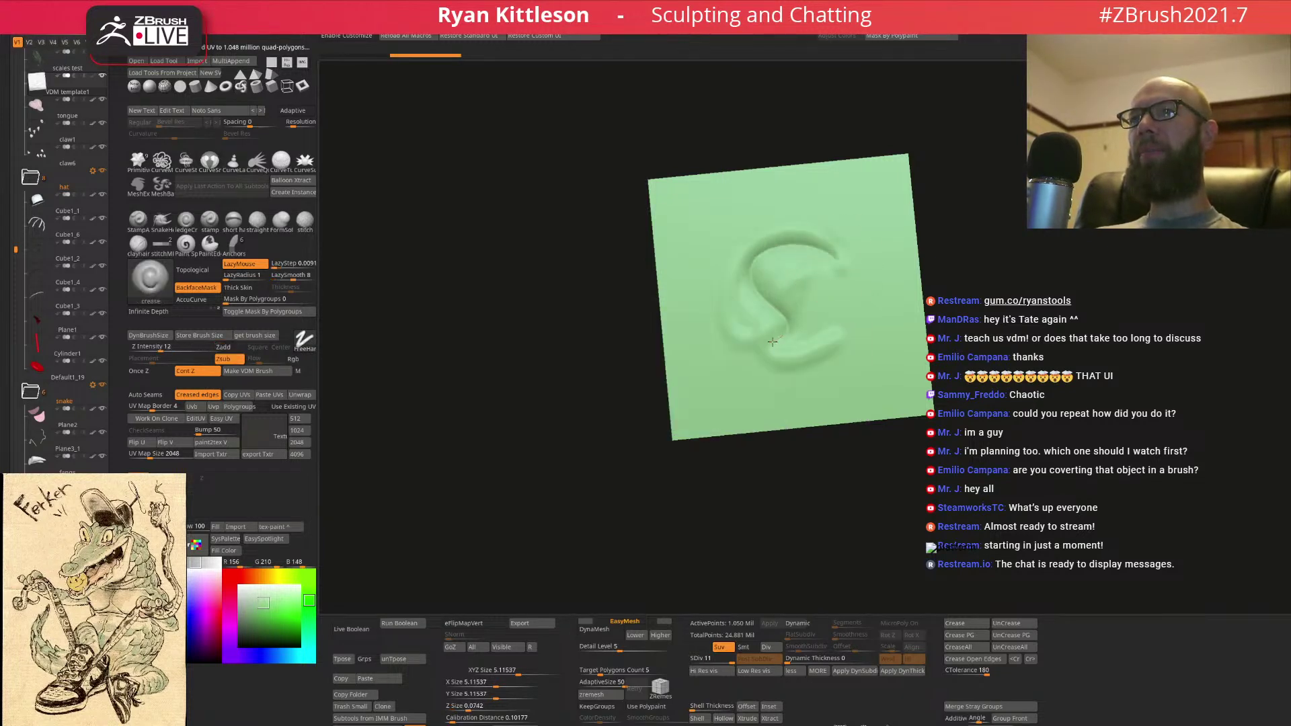
- Pull the sculpted form outward into a pointed, overhanging shape with the Move brush
key("b")
key("m")
key("v")
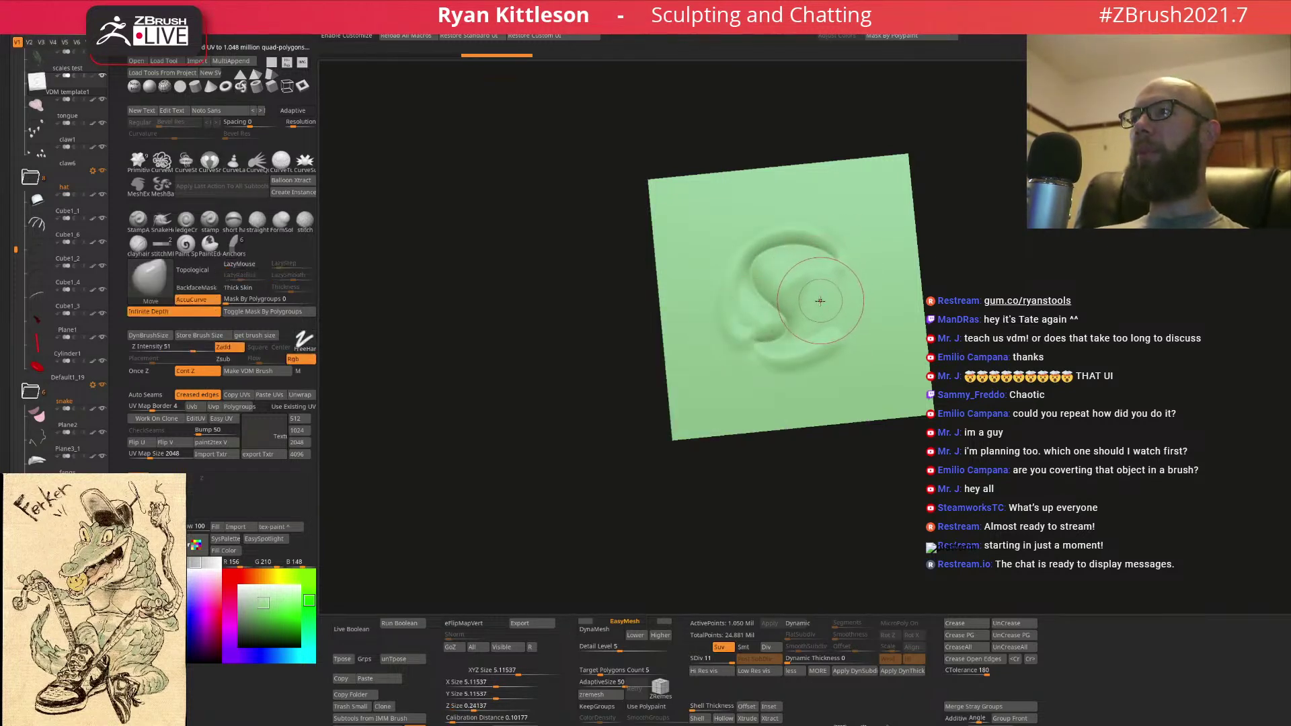
right_click_drag(824, 299, 820, 303)
left_click_drag(641, 280, 639, 278)
mouse_move(812, 304)
right_mouse_down()
mouse_move(821, 400)
mouse_move(816, 305)
right_mouse_up()
key("space")
left_click_drag(815, 305, 821, 310)
left_click_drag(622, 400, 623, 400)
- Refine the form with the custom clay brush, carving a hollow beside it
mouse_move(794, 316)
right_mouse_down()
mouse_move(803, 397)
mouse_move(815, 299)
mouse_move(804, 280)
mouse_move(837, 313)
mouse_move(842, 350)
mouse_move(845, 300)
mouse_move(834, 316)
right_mouse_up()
key("space")
left_click_drag(832, 333, 828, 335)
left_click_drag(833, 389, 874, 344, "alt")
mouse_move(875, 306)
right_mouse_down()
mouse_move(933, 306)
mouse_move(885, 319)
right_mouse_up()
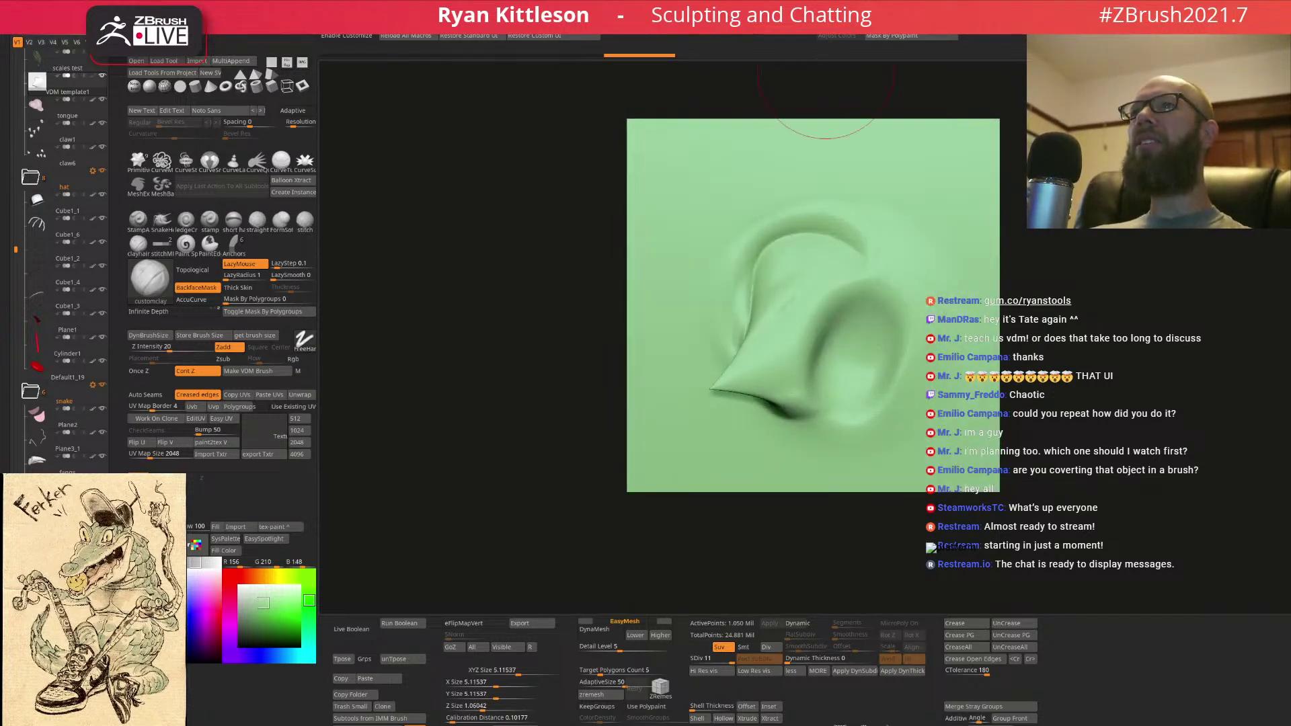
- Create a VDM brush from the sculpted template plane using Ryan's Tools
mouse_move(729, 46)
left_click_drag(735, 506, 849, 224)
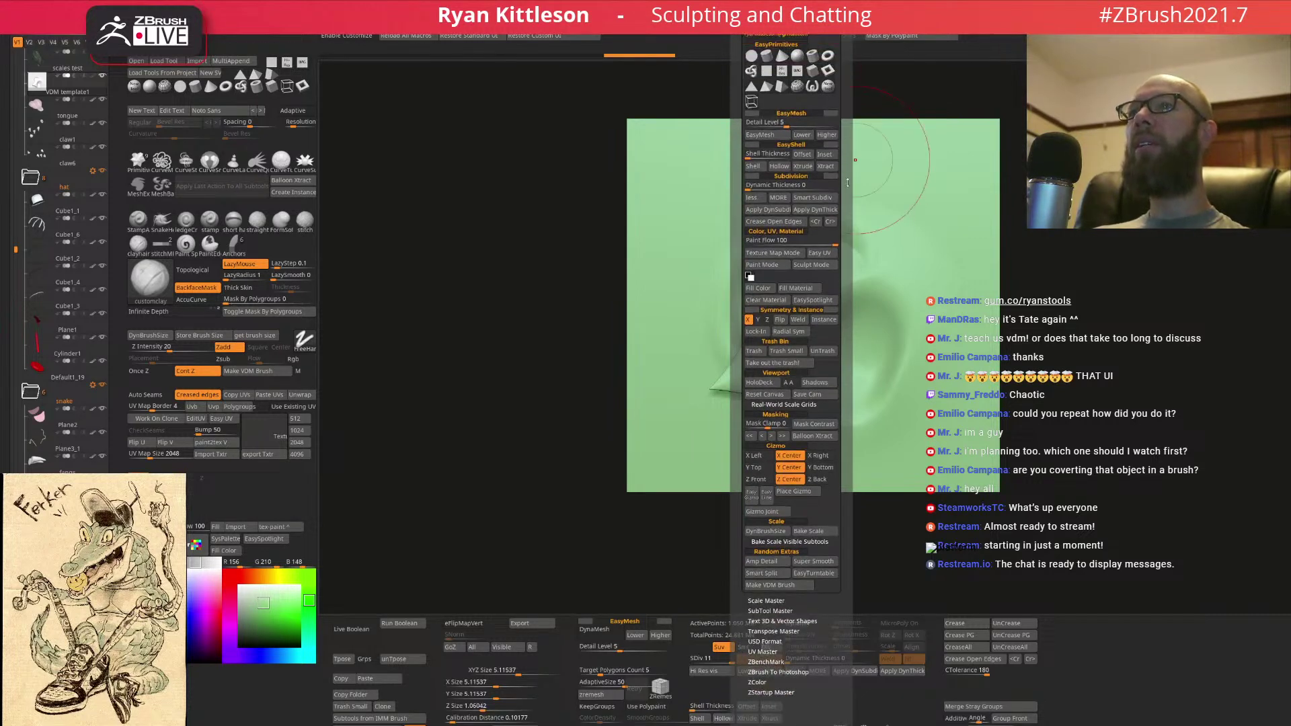
left_click(780, 585)
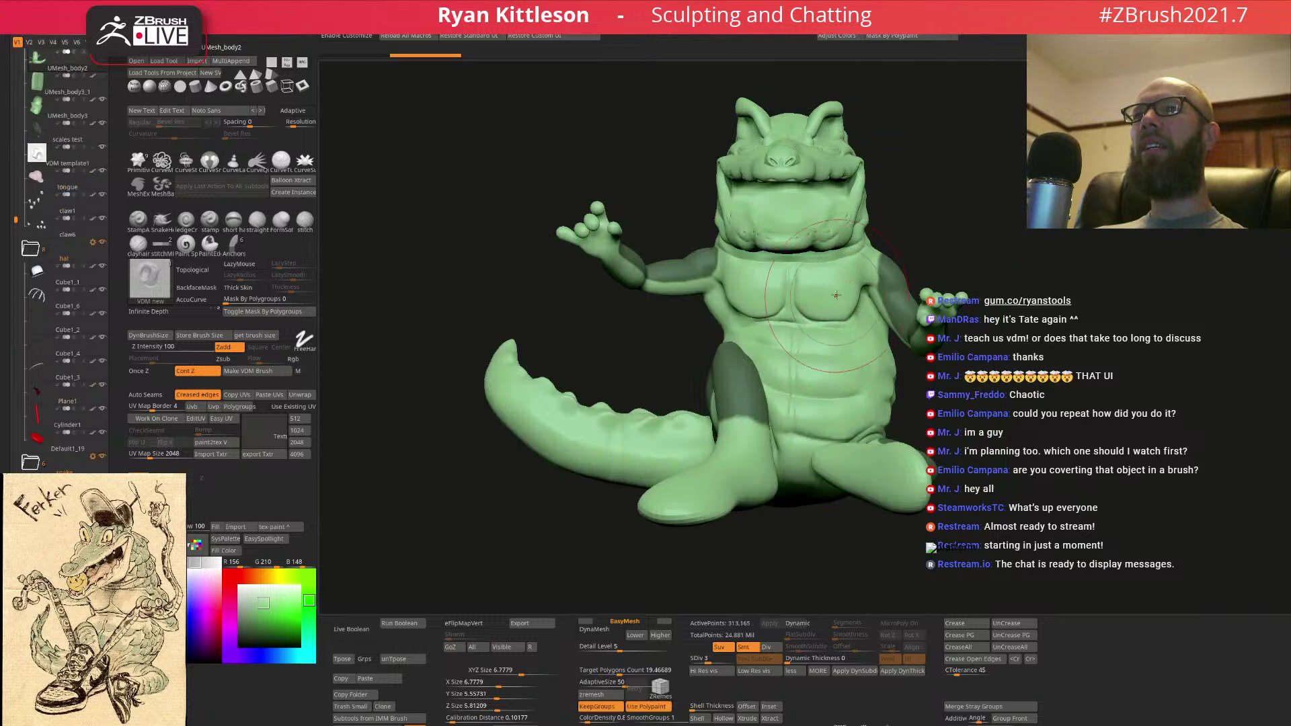
- Test the VDM brush on the chest, undo the stamp and raise the body to subdivision level 6
left_click_drag(825, 302, 843, 353)
key("ctrl+z")
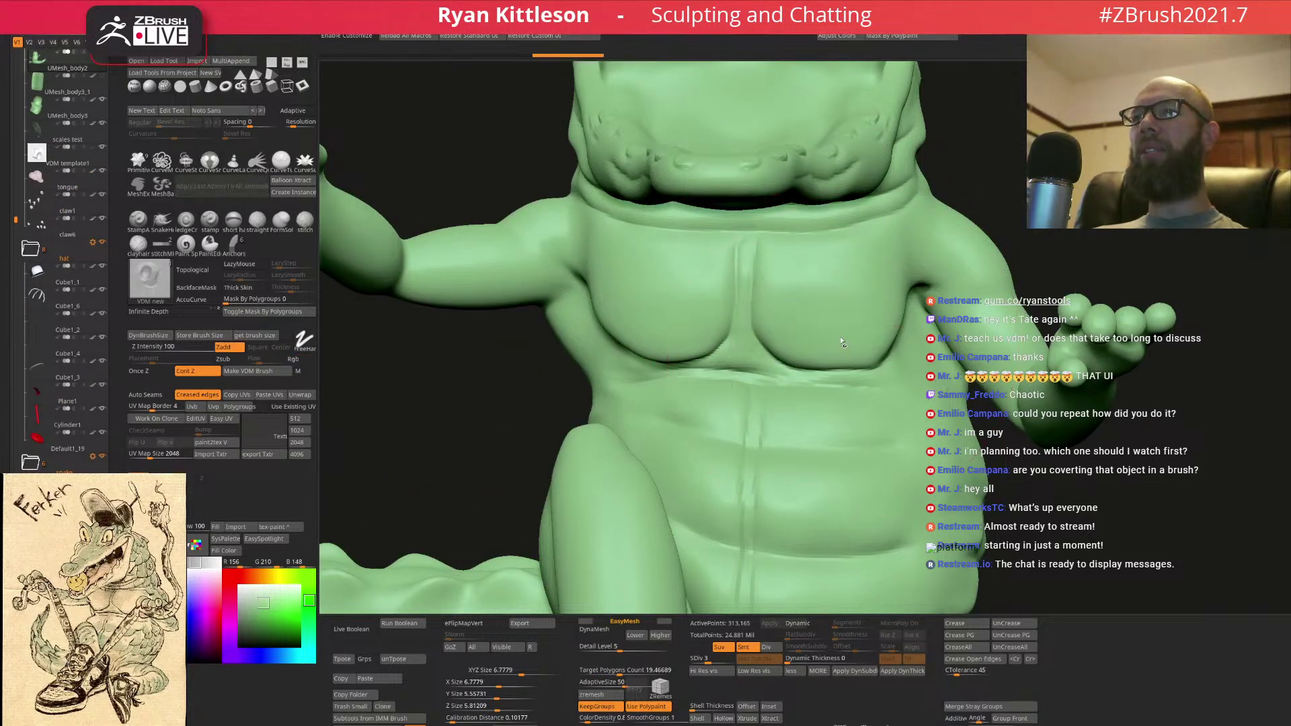
key("d")
key("d")
key("d")
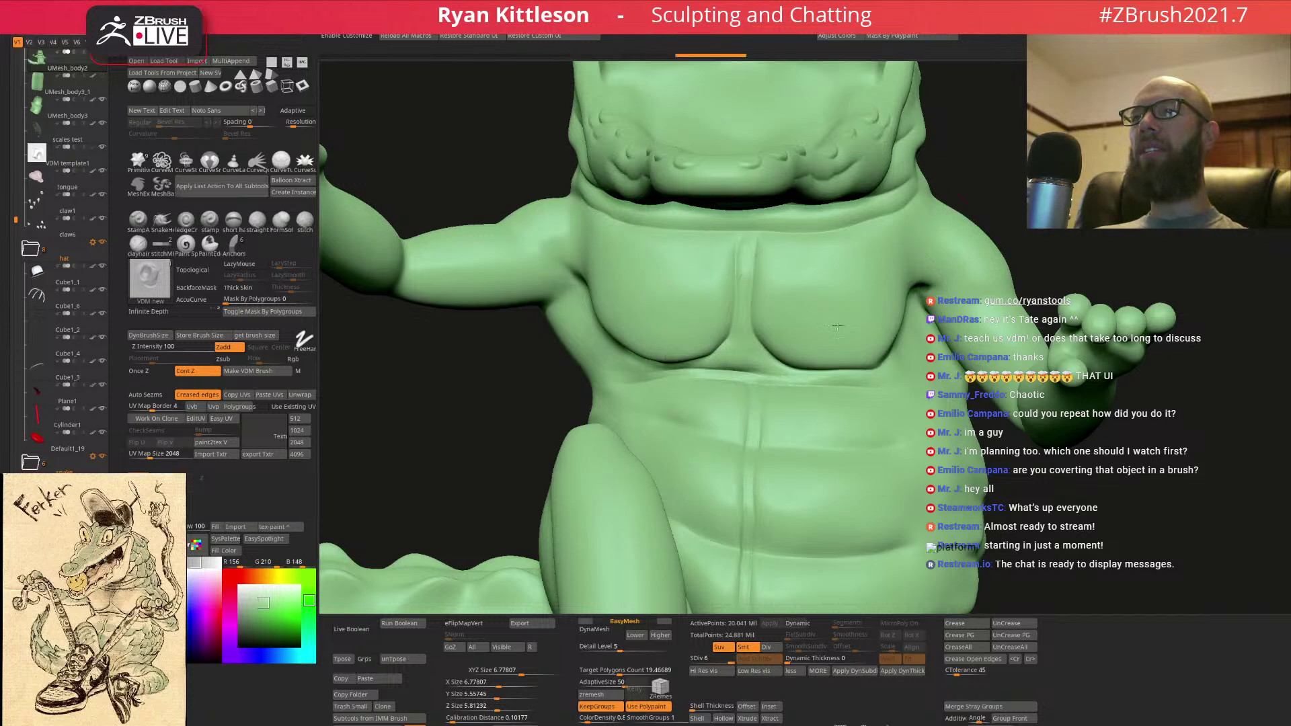
- Try stamping the VDM shape on the chest at subdivision level 6 and undo the stamp
left_click_drag(828, 299, 829, 381)
mouse_move(904, 337)
right_mouse_down()
mouse_move(759, 336)
mouse_move(886, 329)
mouse_move(862, 270)
right_mouse_up()
key("ctrl+z")
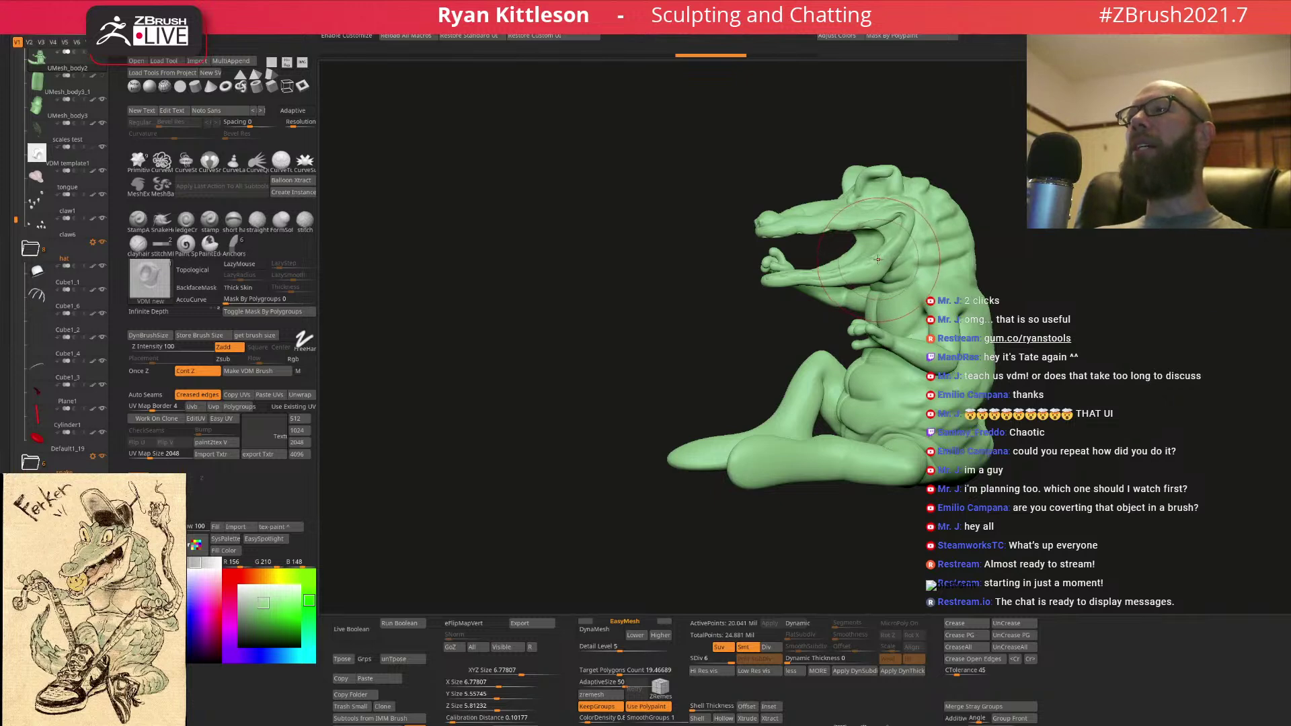
- Leave solo display of the body to show all the character's subtools again
mouse_move(879, 259)
right_mouse_down()
mouse_move(867, 261)
mouse_move(883, 263)
right_mouse_up()
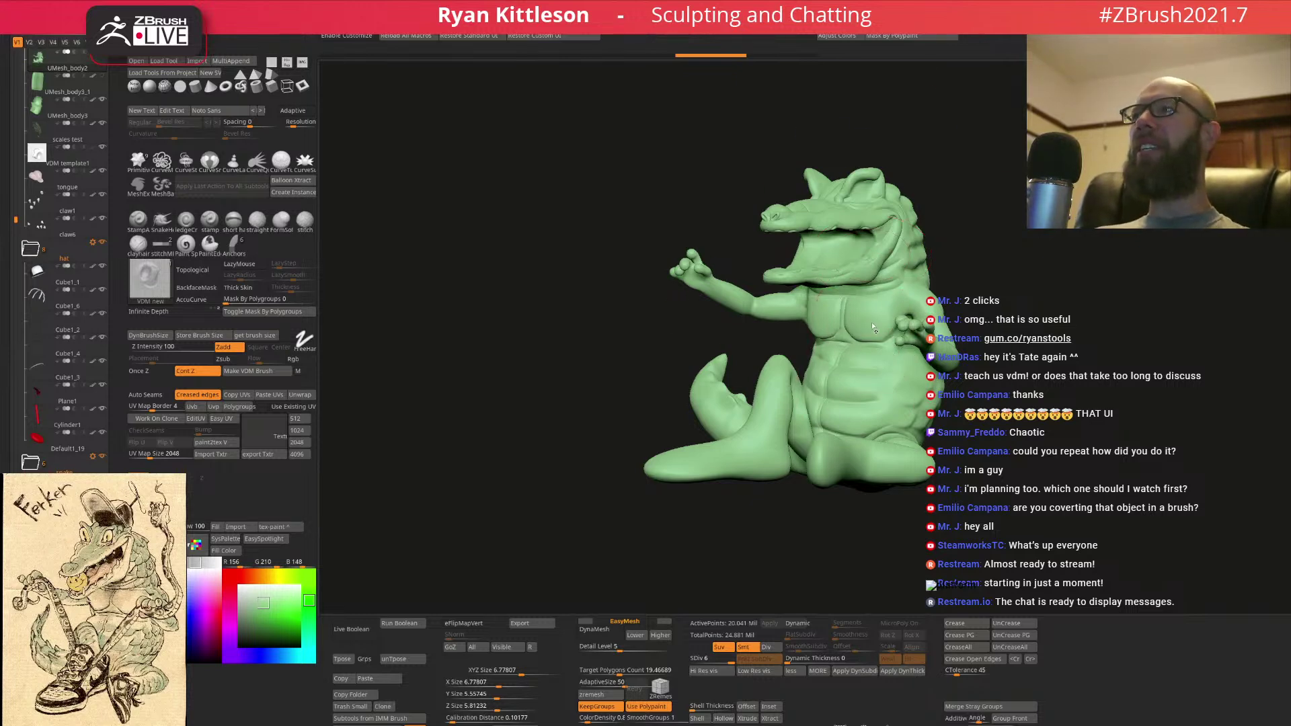
key("ctrl+shift+s")
right_click_drag(874, 339, 857, 336)
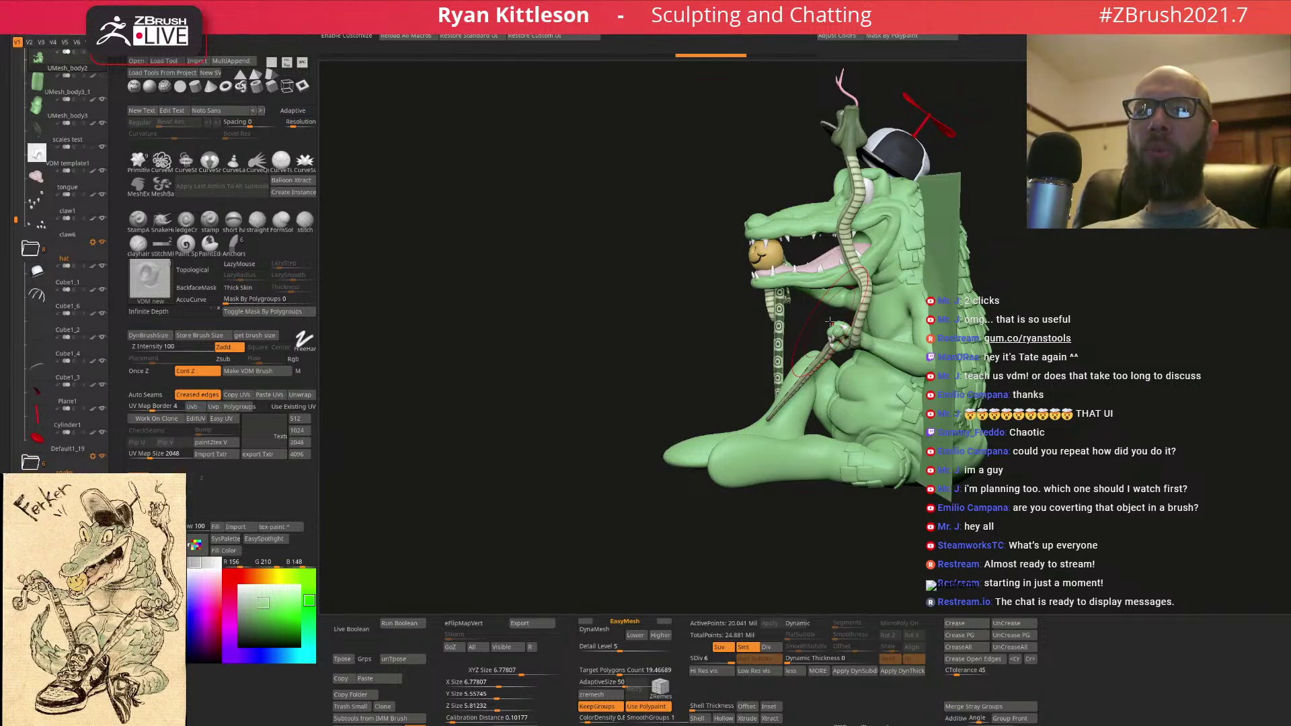
- Look through the Ryan's Tools options down to the VDM brush and other extras
mouse_move(748, 26)
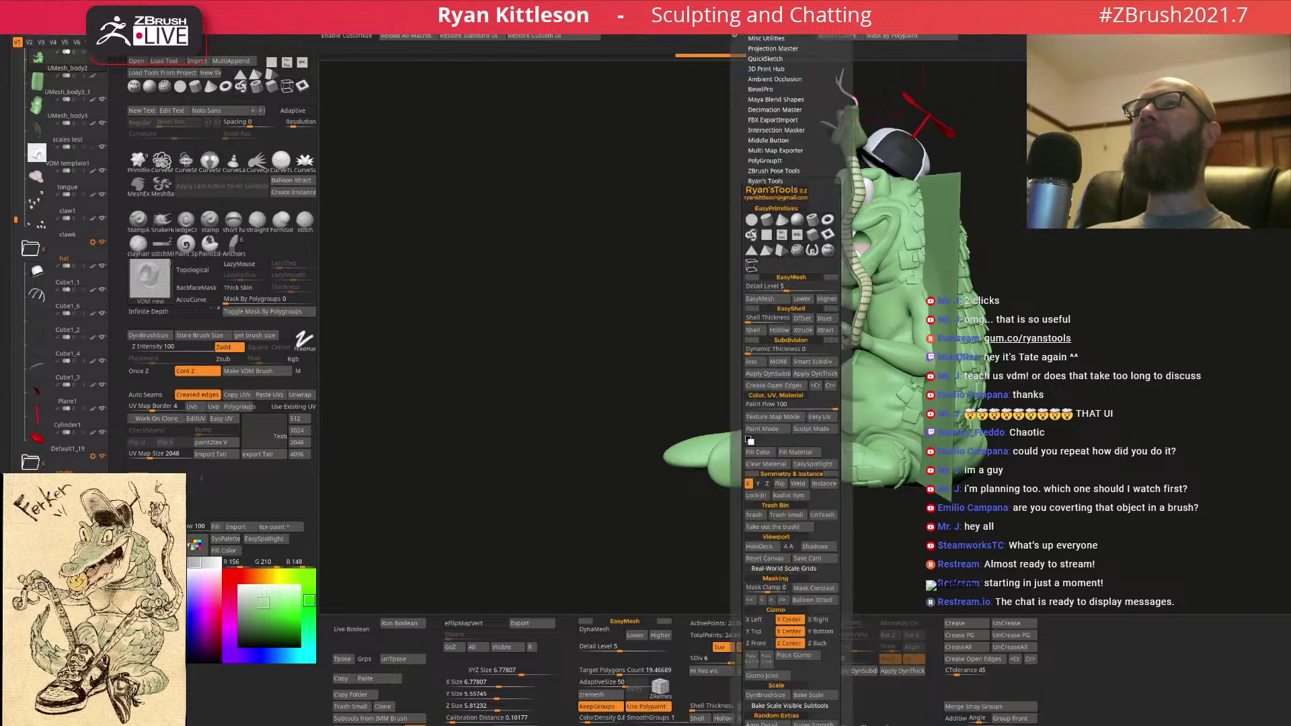
scroll(732, 272, "down", 5)
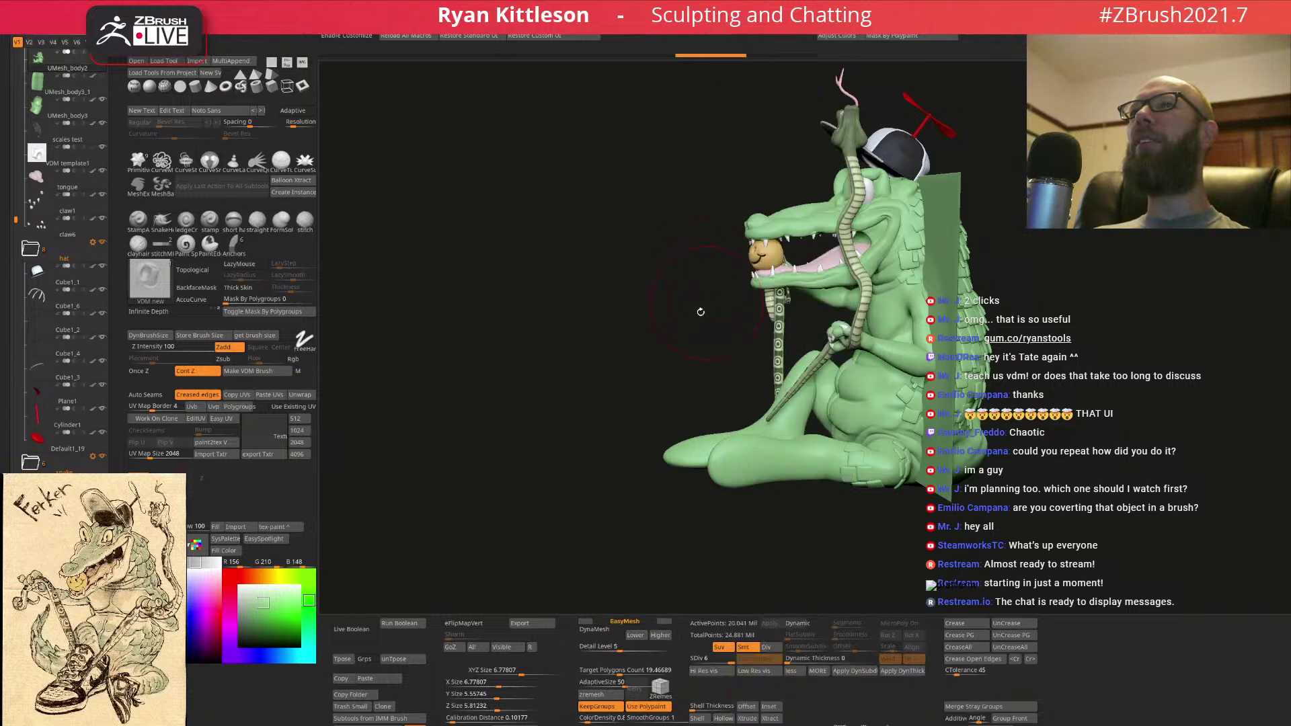
left_click(755, 45)
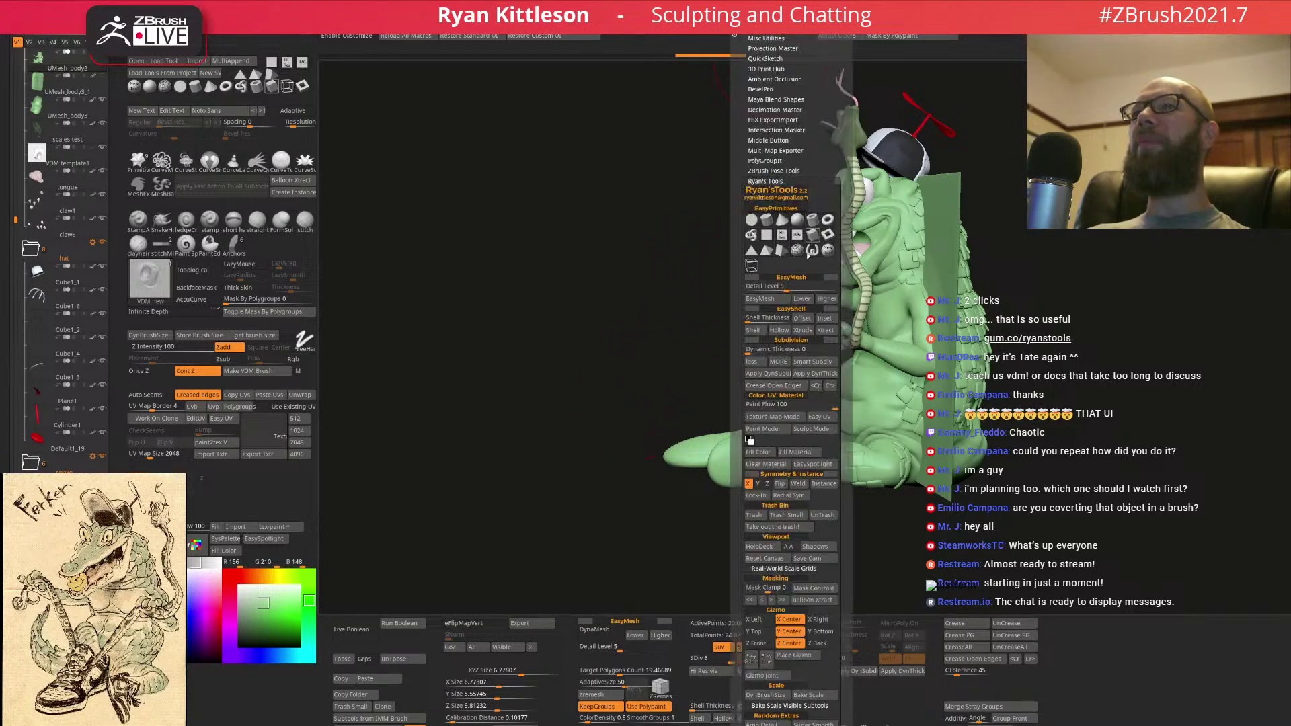
left_click_drag(735, 415, 739, 340)
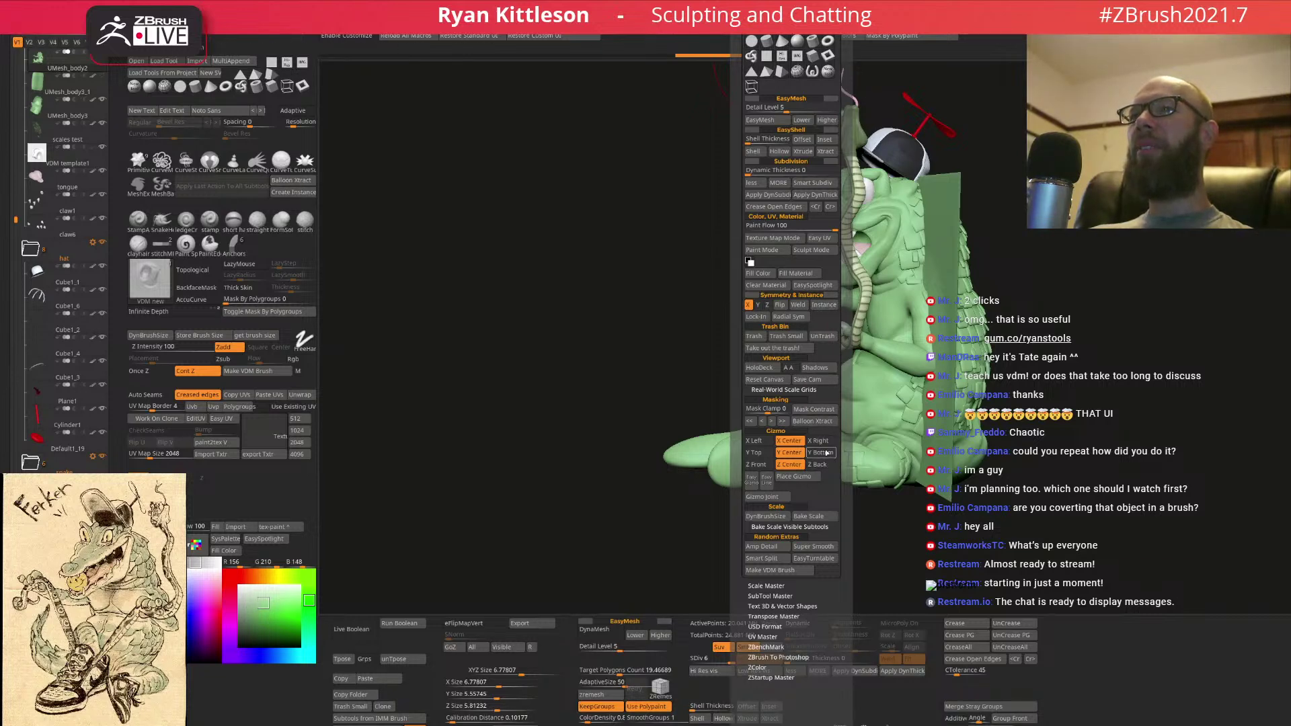
left_click_drag(739, 487, 732, 427)
left_click(732, 427)
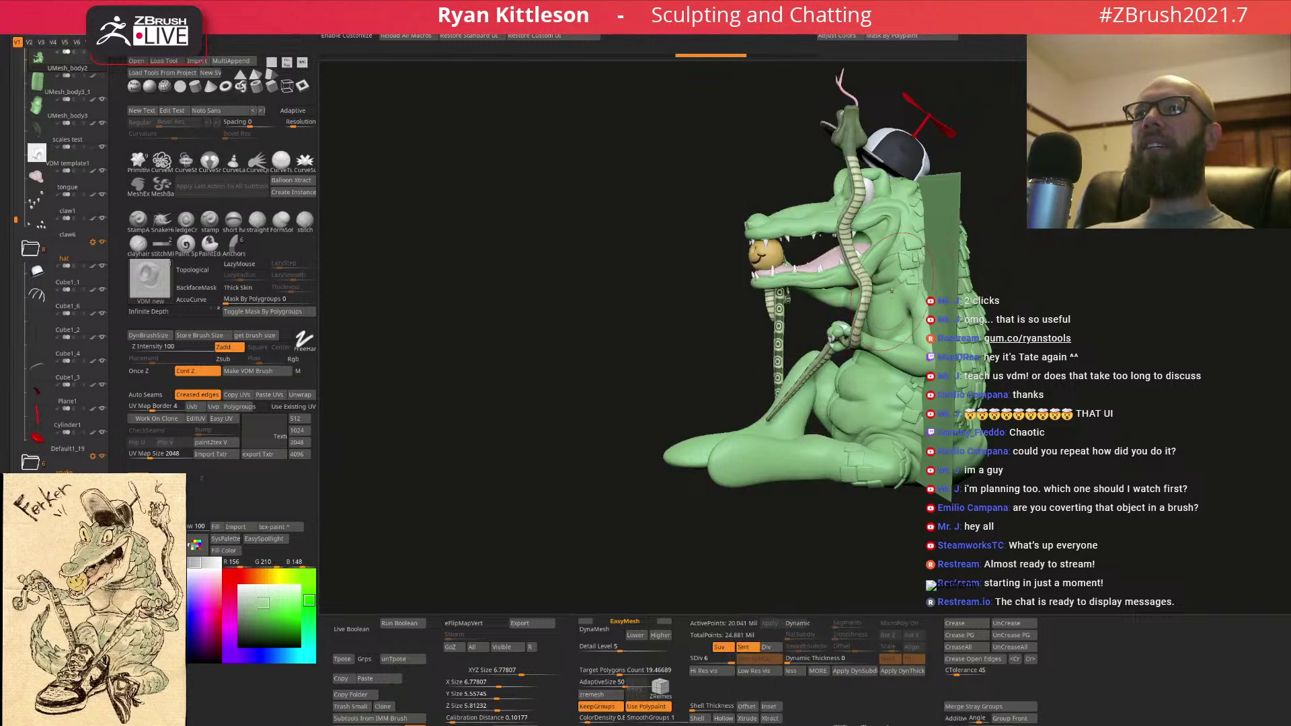
- Isolate the VDM template plane behind the crocodile to check it and delete that subtool
right_click_drag(874, 296, 994, 268)
left_click(989, 256, "alt")
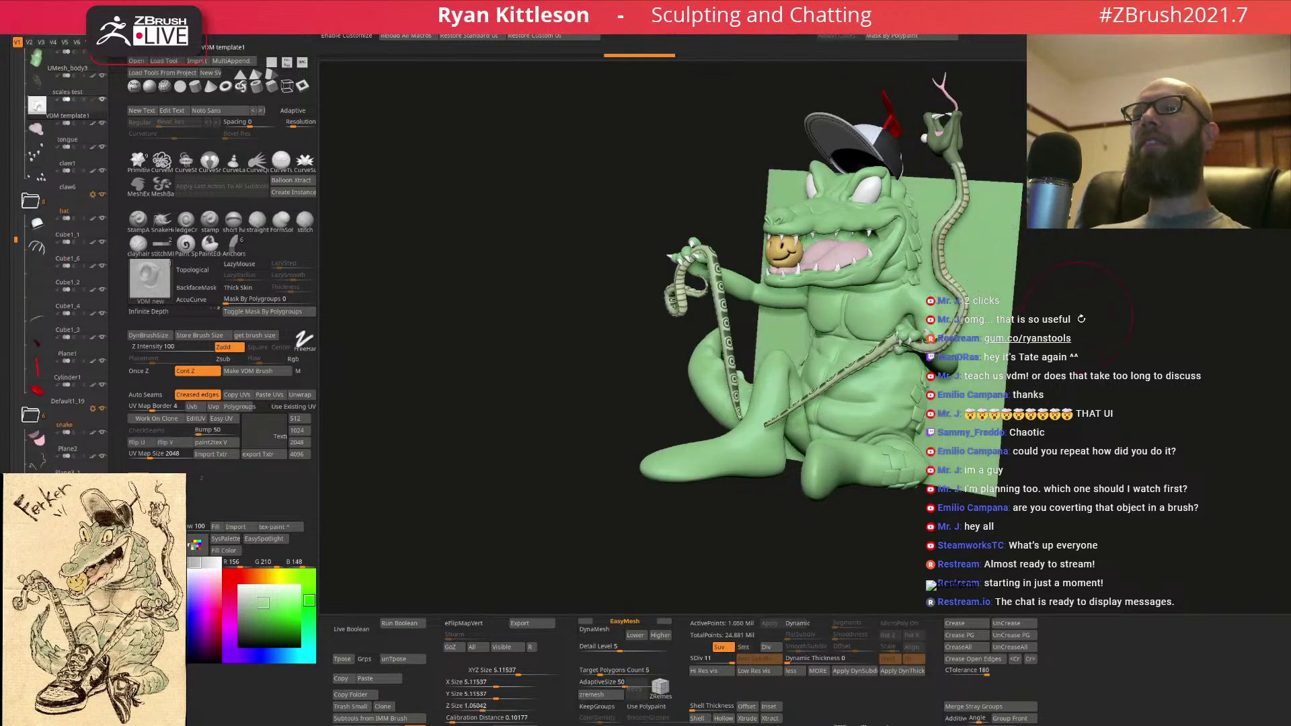
key("alt+s")
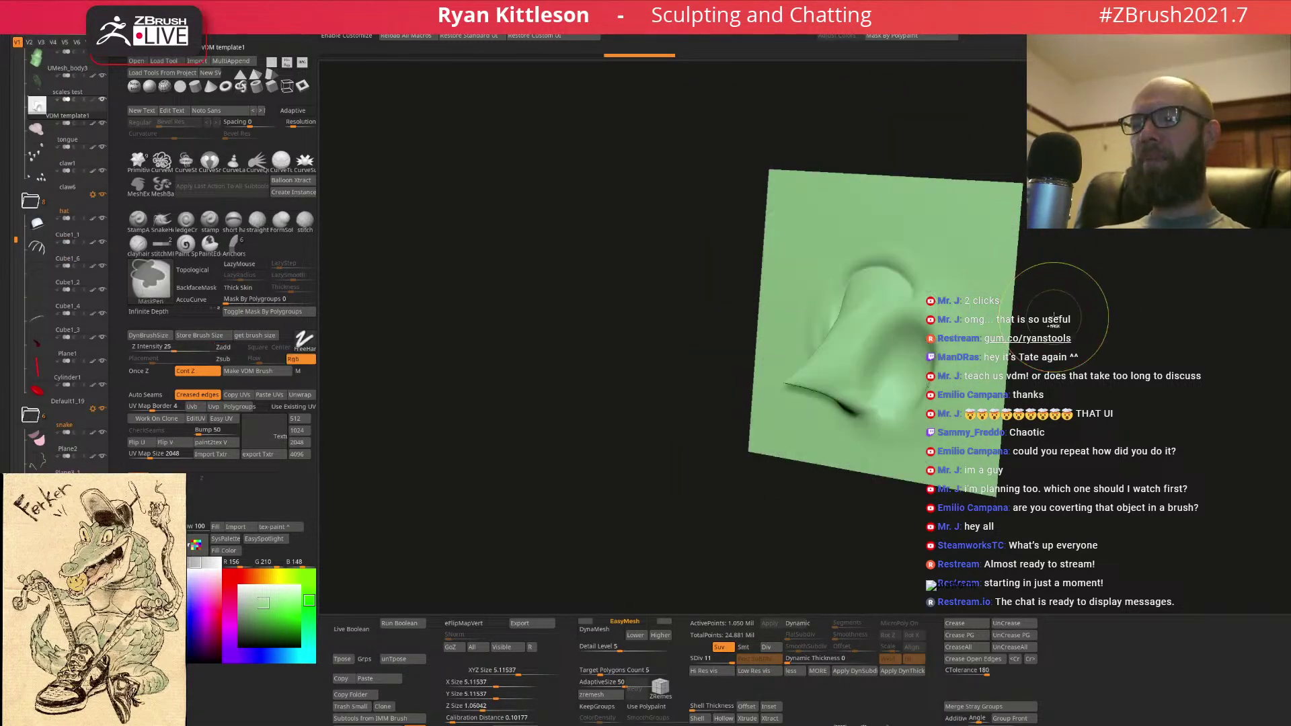
key("Delete")
key("alt+s")
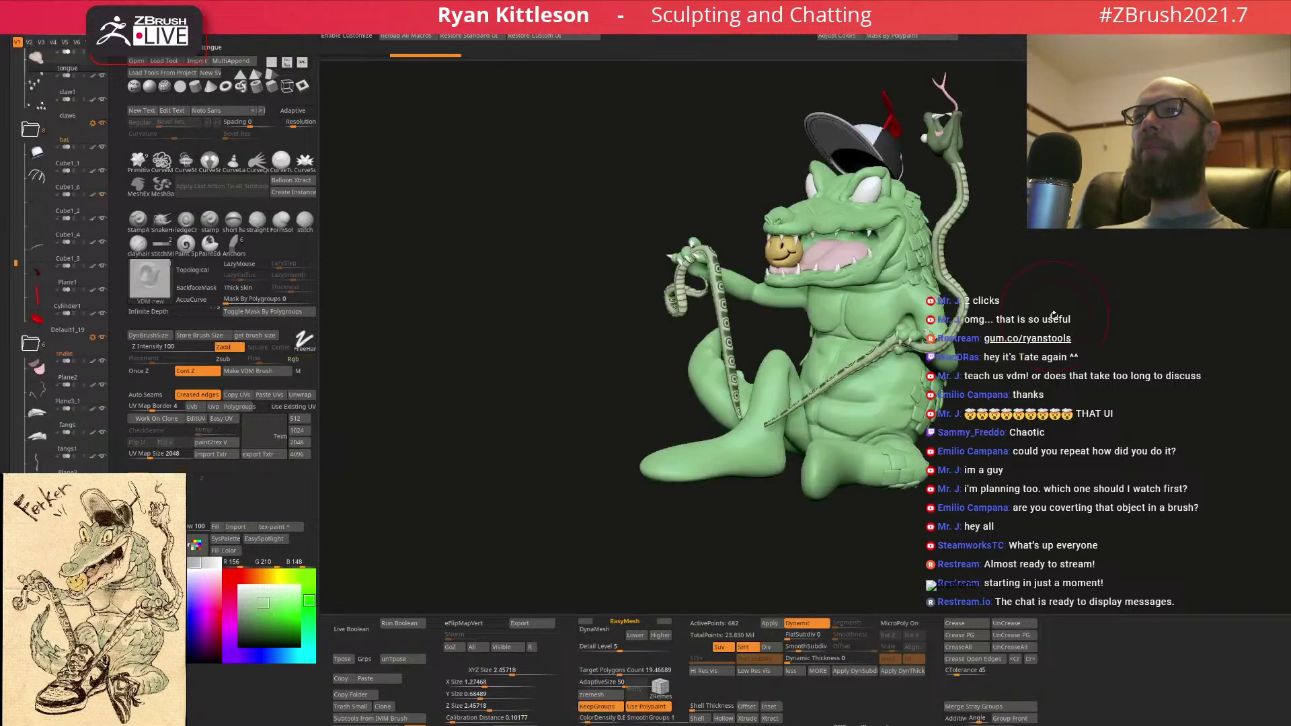
- Select the scales test subtool and activate the Gator Scale insert brush for the leg
mouse_move(894, 293)
right_mouse_down("shift")
mouse_move(943, 269)
mouse_move(868, 263)
right_mouse_up("shift")
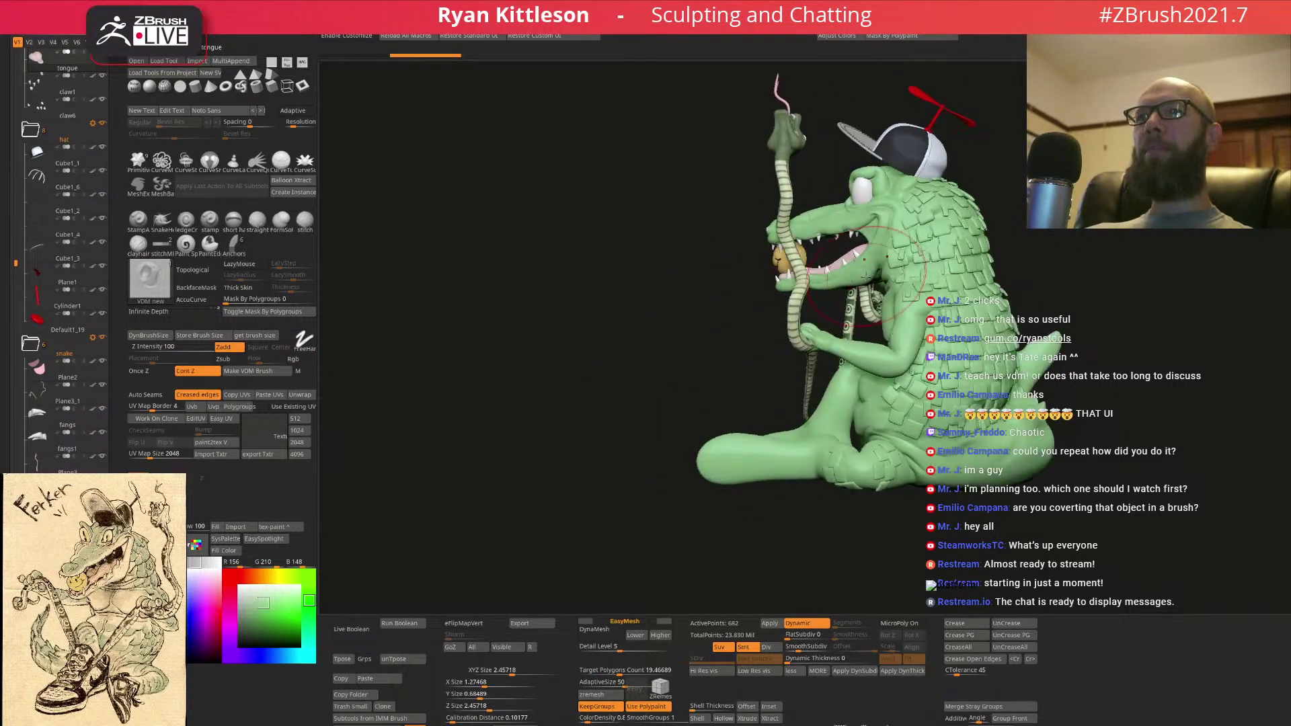
left_click(905, 402, "alt")
scroll(877, 398, "up", 10)
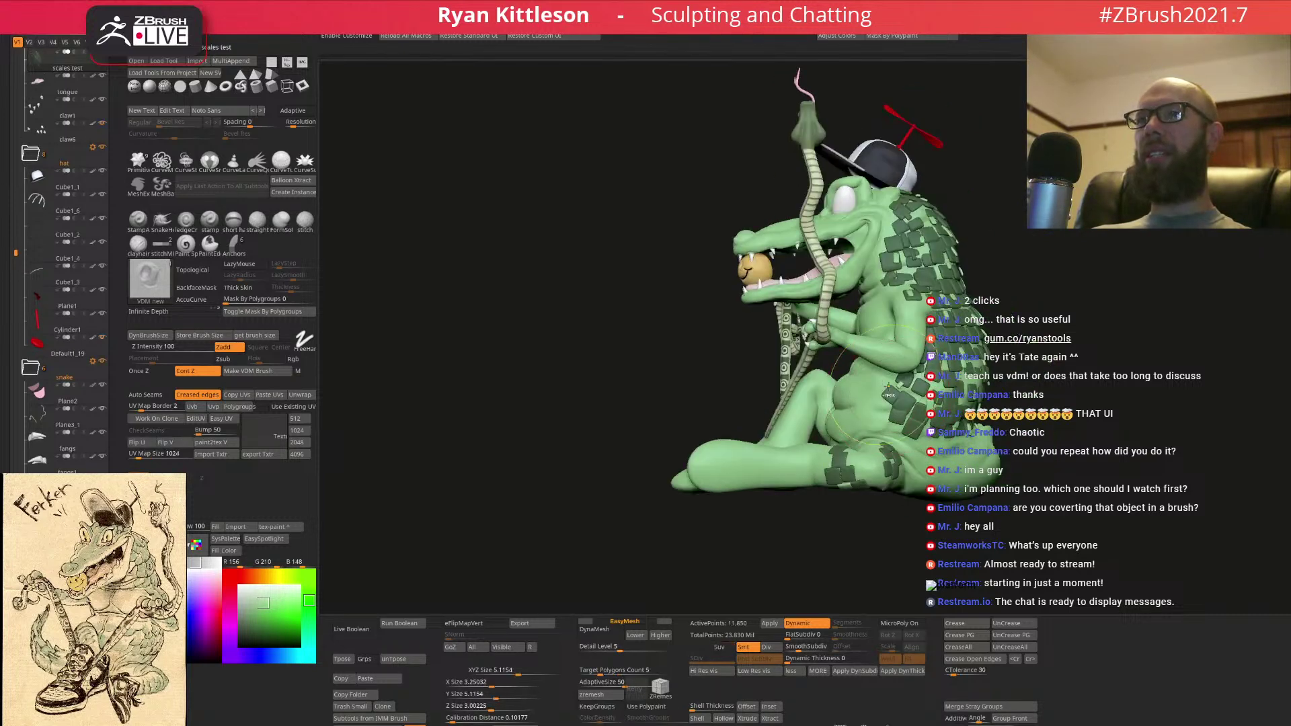
right_click_drag(853, 386, 853, 292)
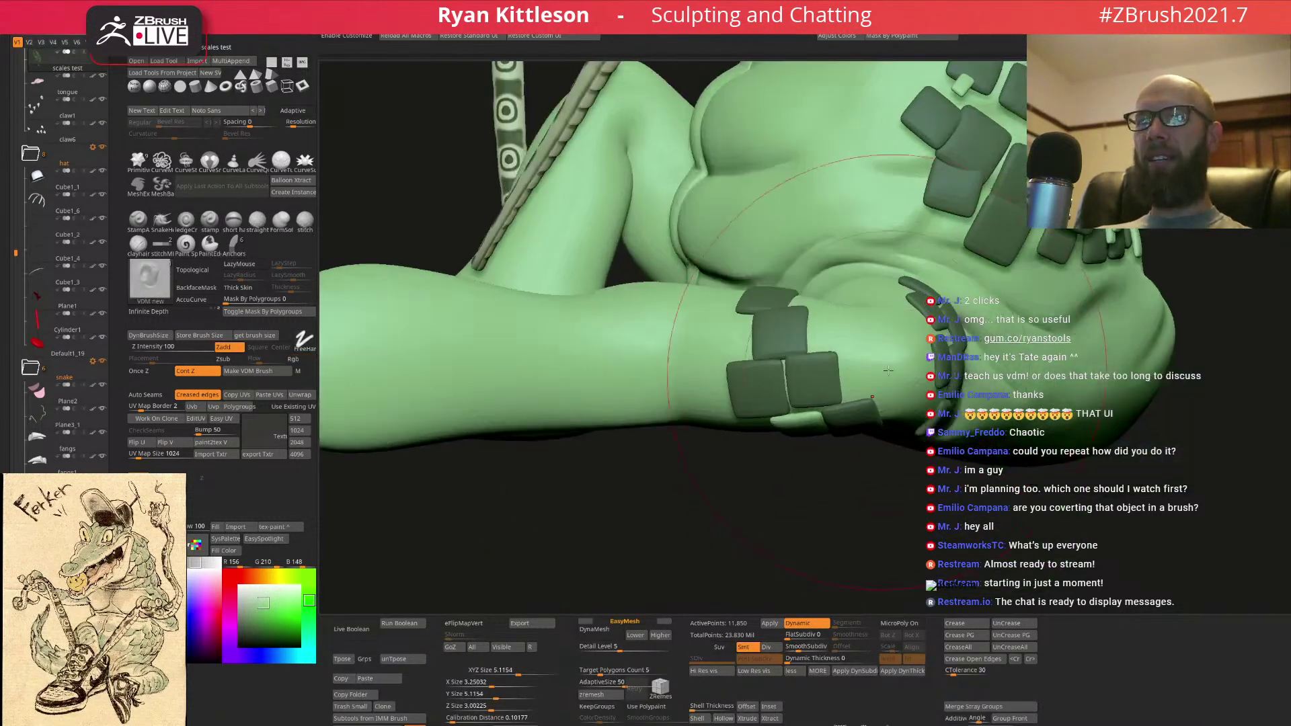
key("b")
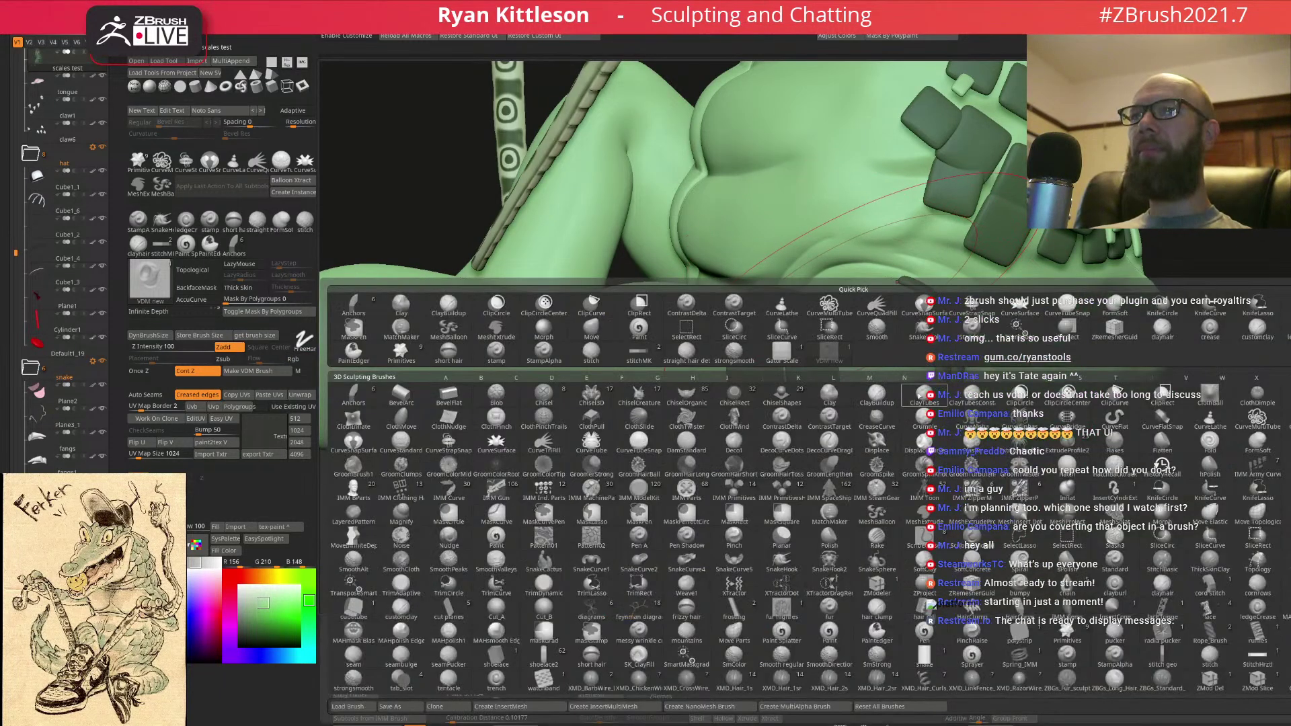
left_click(782, 351)
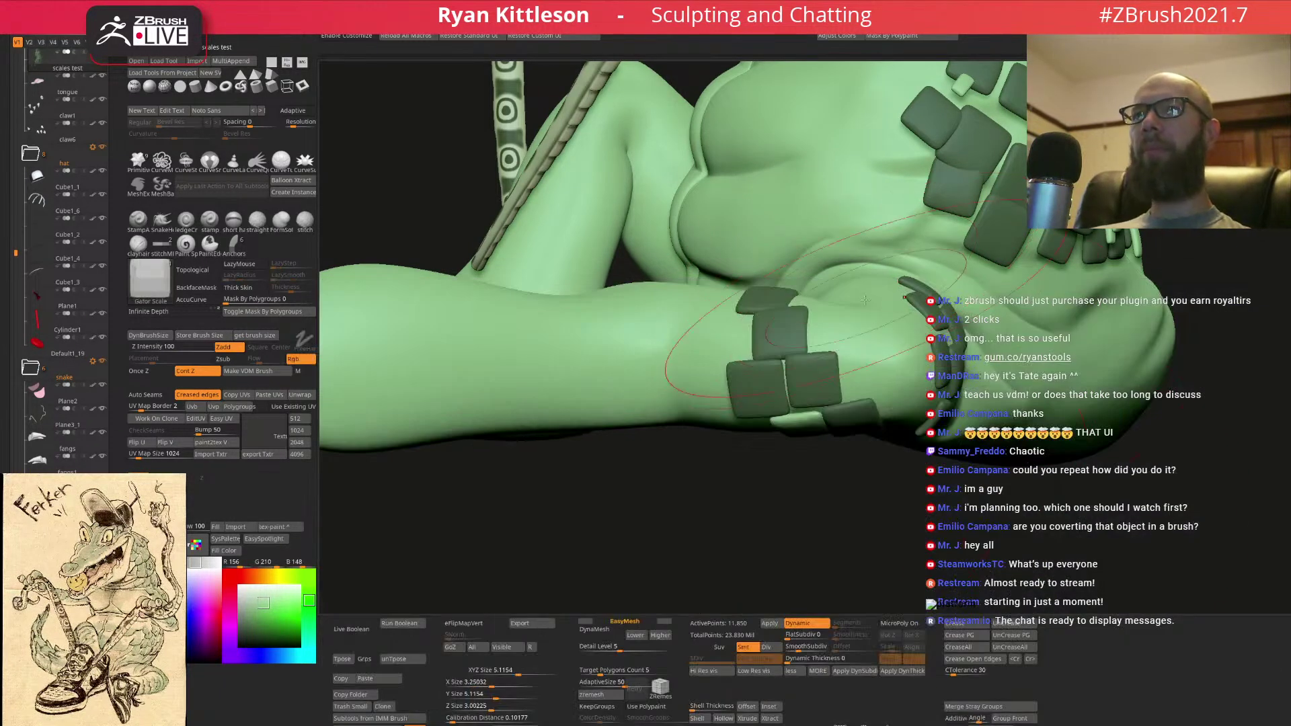
- Insert a scale diagonally next to the end of the row on the upper side of the ankle
key("space")
mouse_move(847, 316)
right_mouse_down()
mouse_move(804, 334)
mouse_move(824, 275)
right_mouse_up()
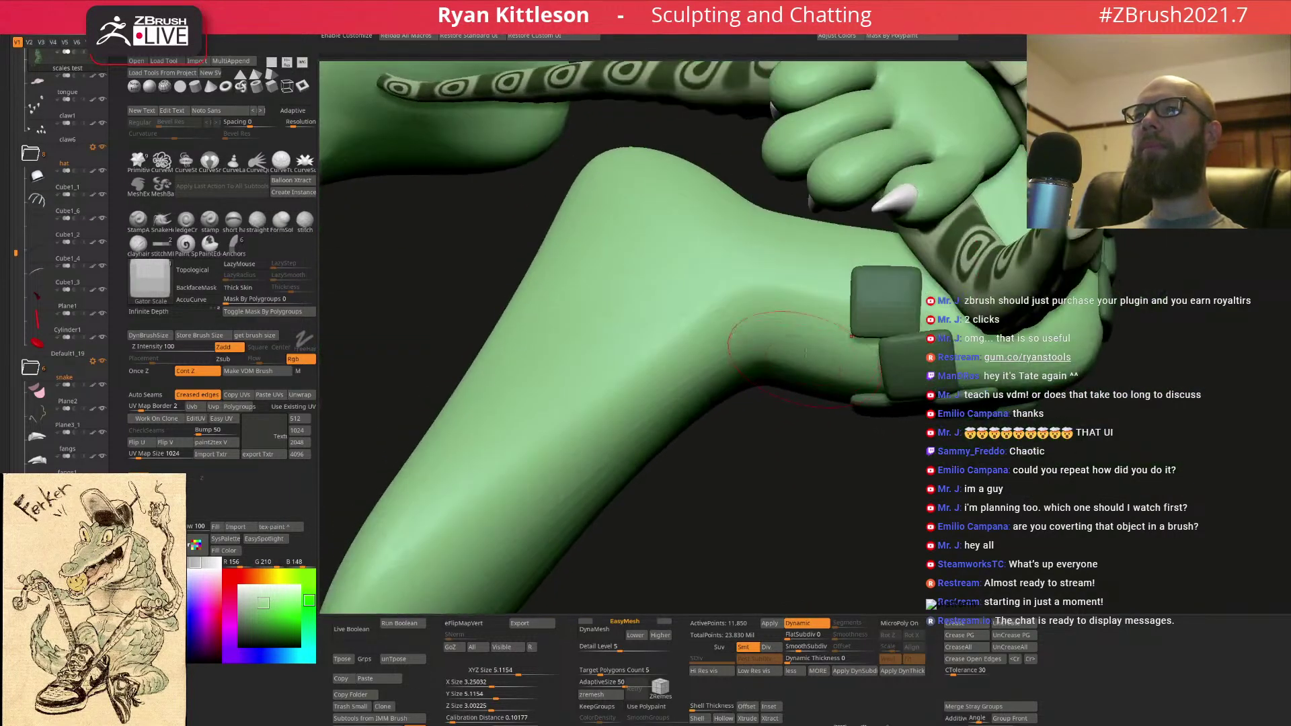
left_click_drag(827, 269, 785, 267)
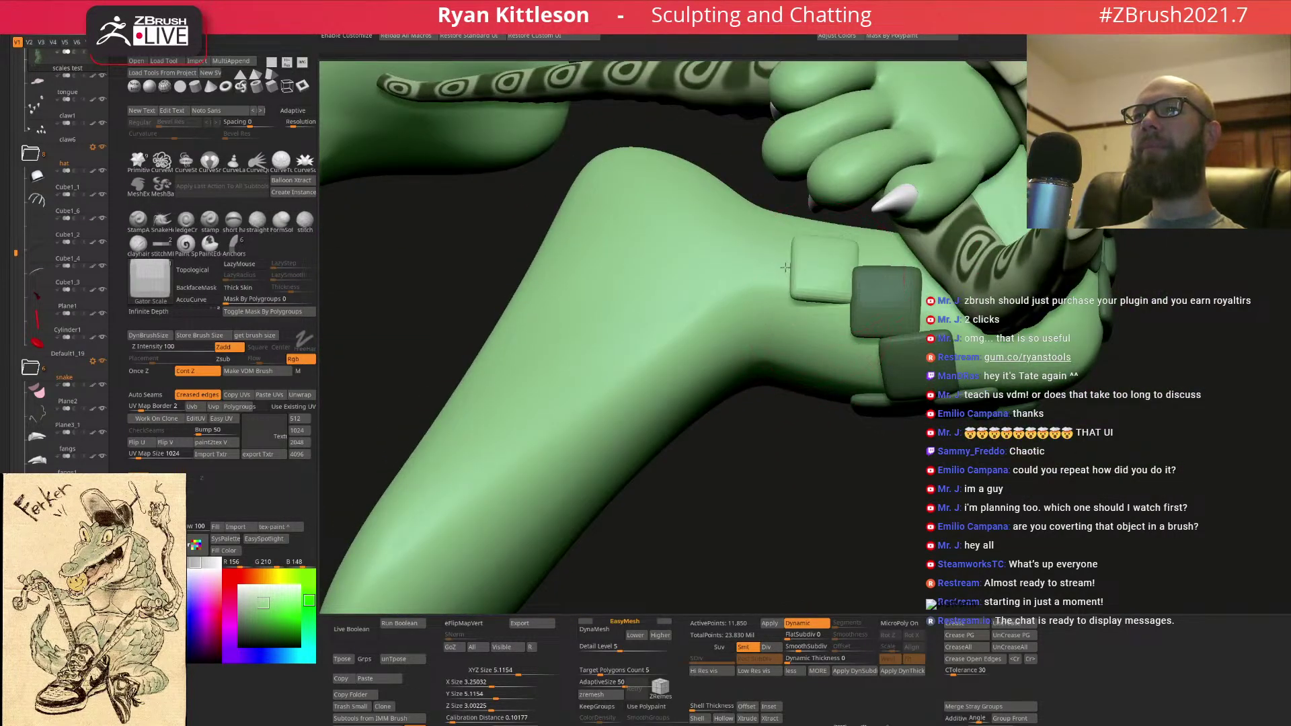
- Insert scales that extend the staggered rows around the ankle, just above the bare foot
mouse_move(782, 277)
right_mouse_down()
mouse_move(824, 329)
mouse_move(810, 363)
mouse_move(827, 390)
mouse_move(787, 413)
right_mouse_up()
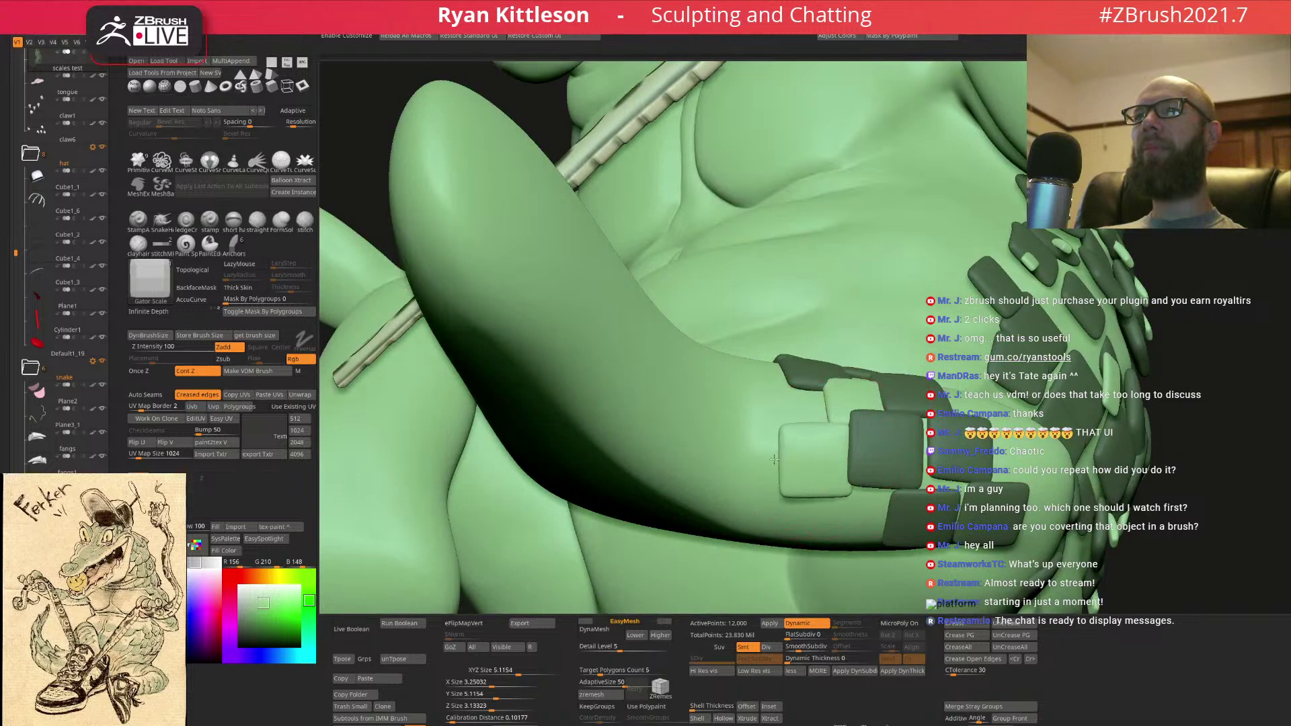
right_click_drag(779, 463, 868, 454)
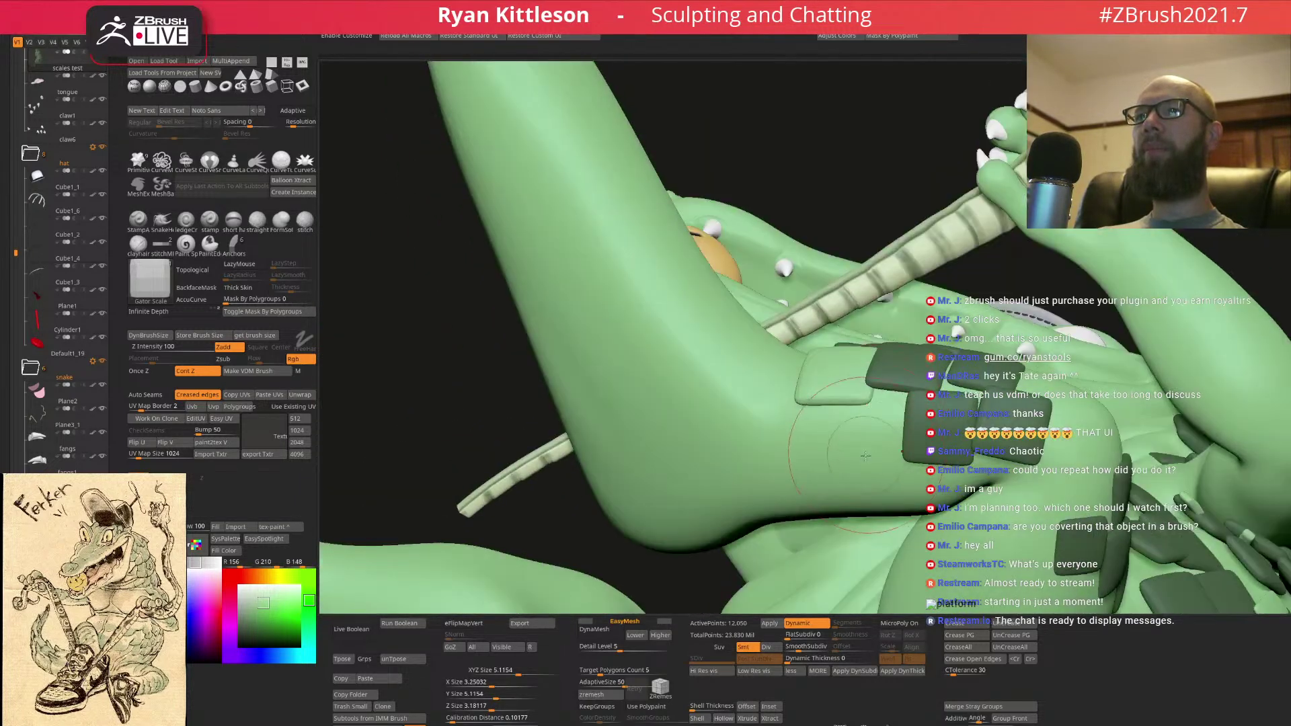
mouse_move(840, 448)
left_mouse_down()
mouse_move(790, 465)
mouse_move(777, 451)
left_mouse_up()
mouse_move(777, 449)
right_mouse_down()
mouse_move(774, 358)
mouse_move(761, 404)
mouse_move(812, 316)
right_mouse_up()
left_click_drag(812, 316, 800, 312)
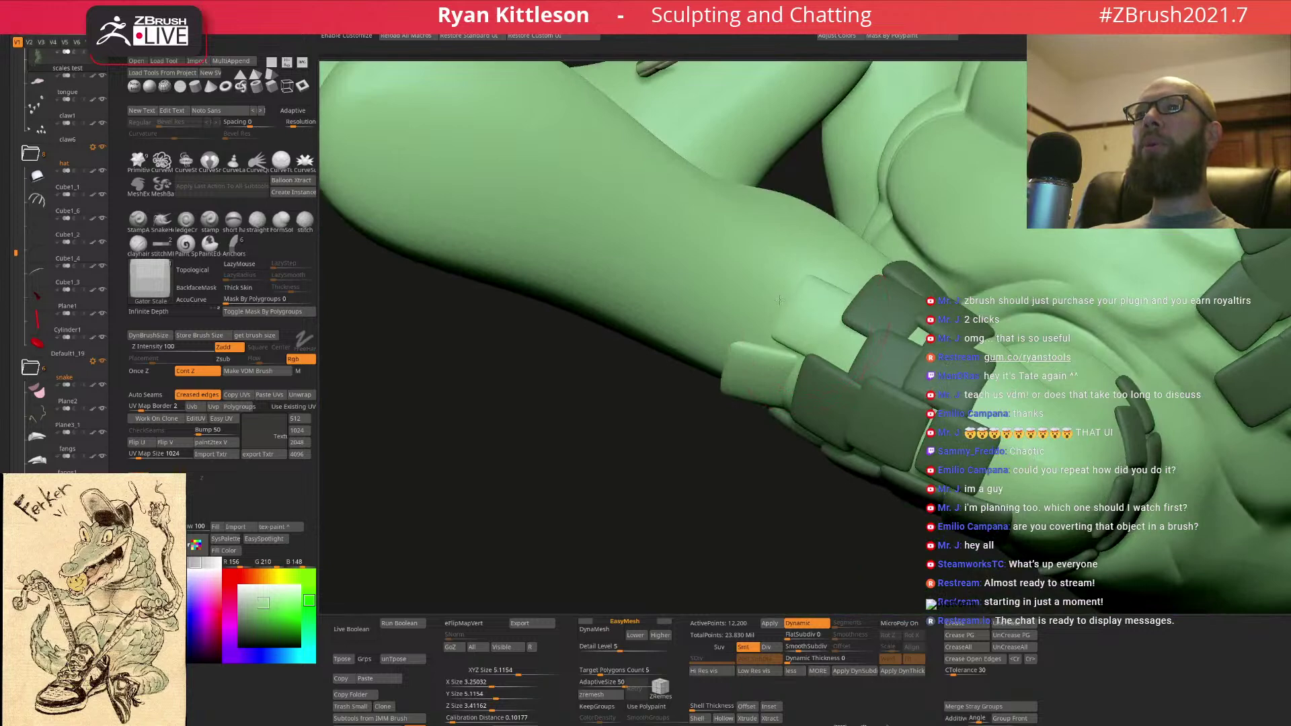
- Insert scales up the shin from the ankle rows toward the existing patch near the knee
right_click_drag(780, 299, 876, 421)
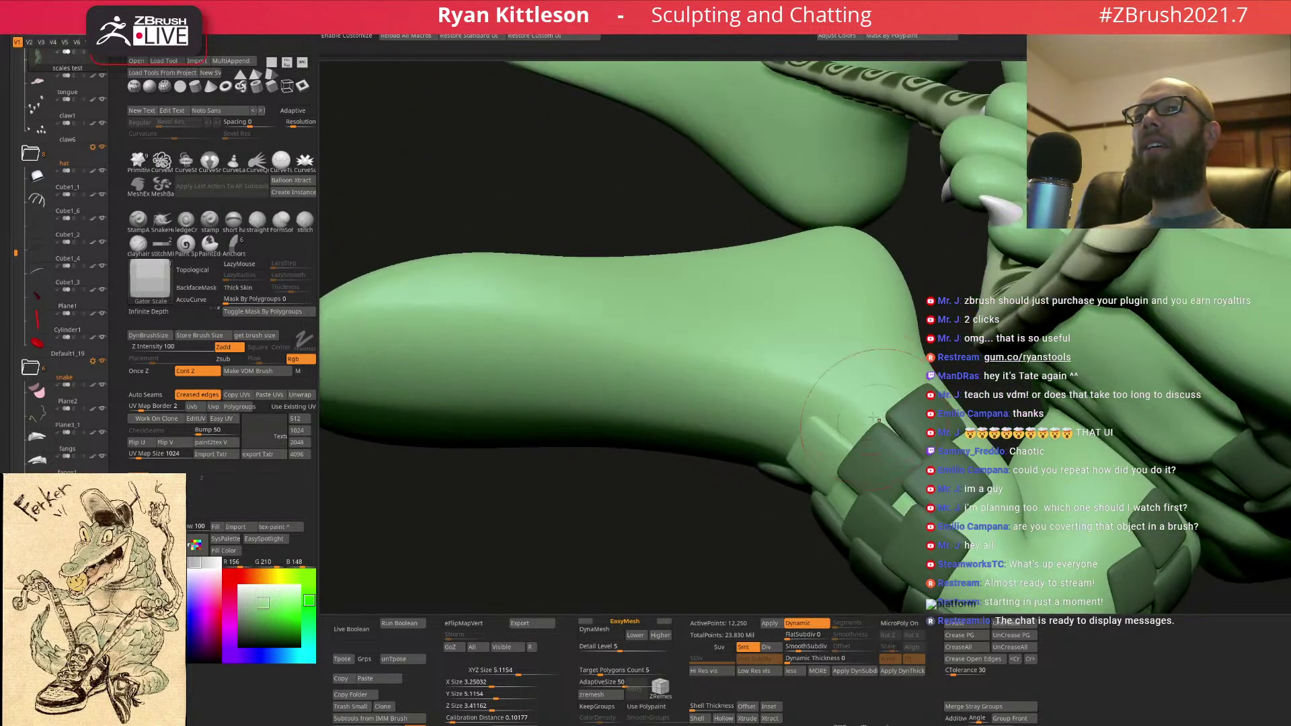
right_click_drag(824, 368, 906, 345)
mouse_move(870, 399)
right_mouse_down()
mouse_move(824, 336)
mouse_move(875, 402)
mouse_move(792, 390)
mouse_move(790, 262)
right_mouse_up()
left_click_drag(790, 267, 756, 272)
mouse_move(760, 272)
right_mouse_down()
mouse_move(842, 390)
mouse_move(907, 422)
right_mouse_up()
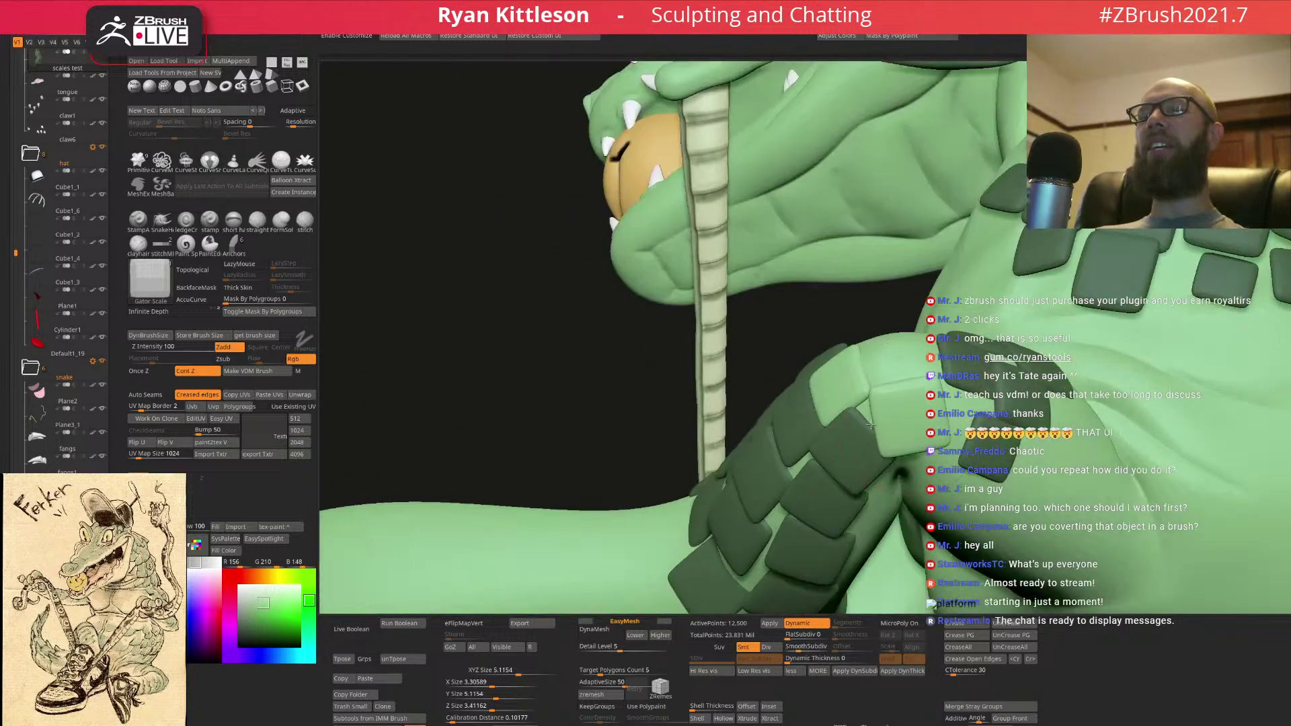
right_click_drag(882, 419, 888, 330)
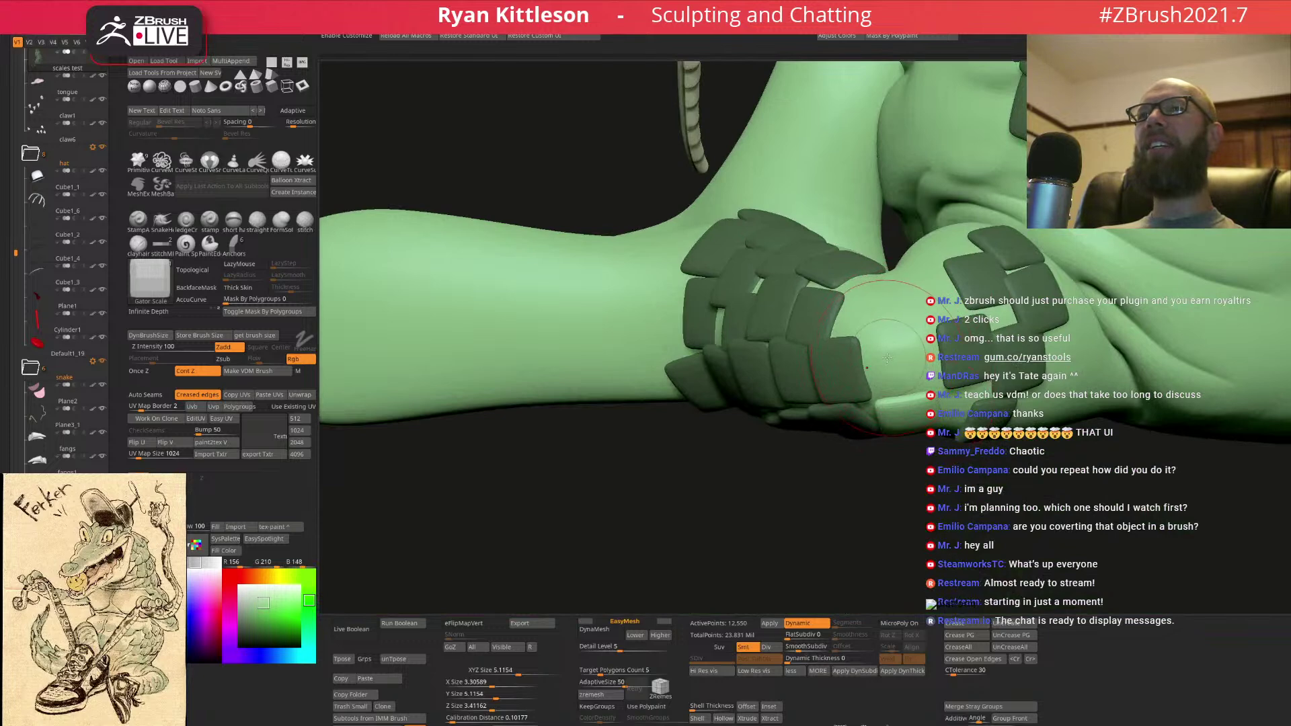
- Insert scales across the bare area between the shin rows and the knee patch, undoing and replacing a misplaced one
left_click_drag(859, 360, 857, 364)
right_click_drag(876, 323, 929, 266)
left_click_drag(875, 311, 842, 315)
right_click_drag(911, 270, 934, 261)
left_click_drag(922, 287, 885, 311)
right_click_drag(938, 225, 960, 221)
key("ctrl+z")
left_click_drag(934, 294, 896, 306)
left_click_drag(914, 238, 882, 248)
left_click_drag(944, 197, 920, 219)
- Insert scales into the remaining notch between the shin and knee rows
mouse_move(906, 155)
right_mouse_down()
mouse_move(926, 145)
mouse_move(846, 171)
right_mouse_up()
left_click_drag(846, 171, 861, 150)
right_click_drag(901, 190, 929, 151)
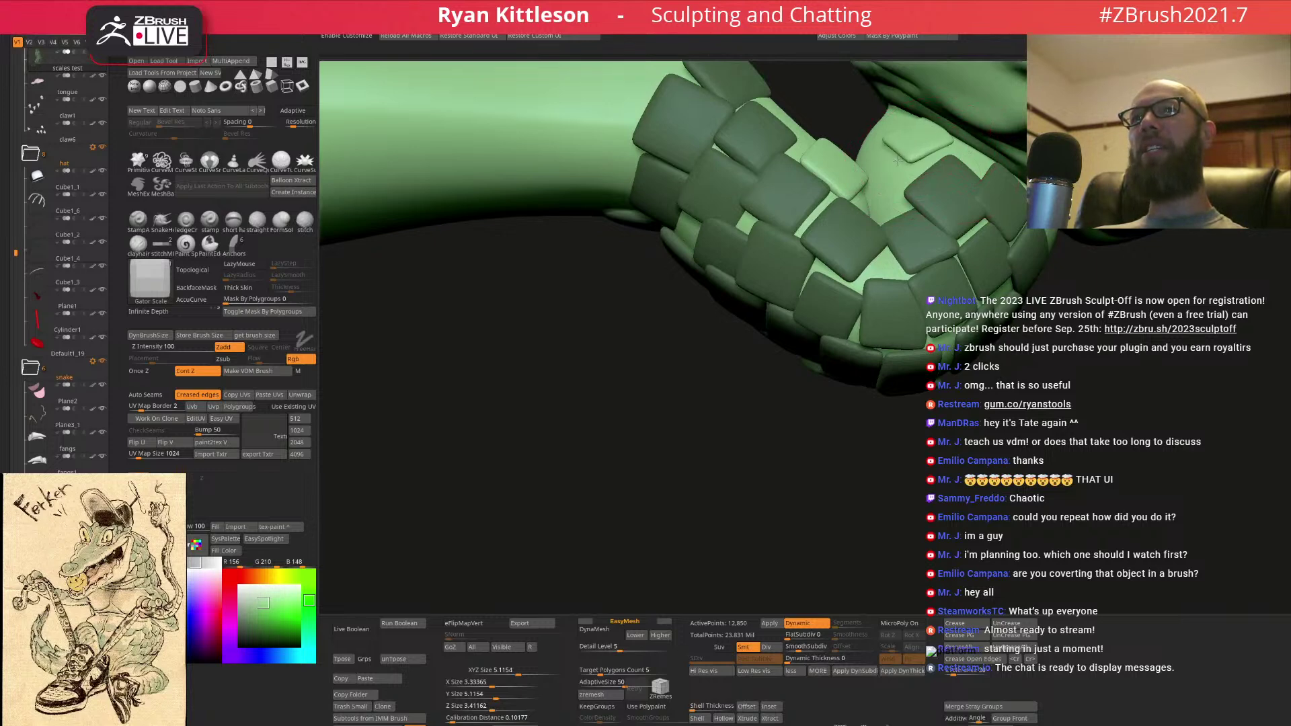
left_click_drag(897, 159, 896, 189)
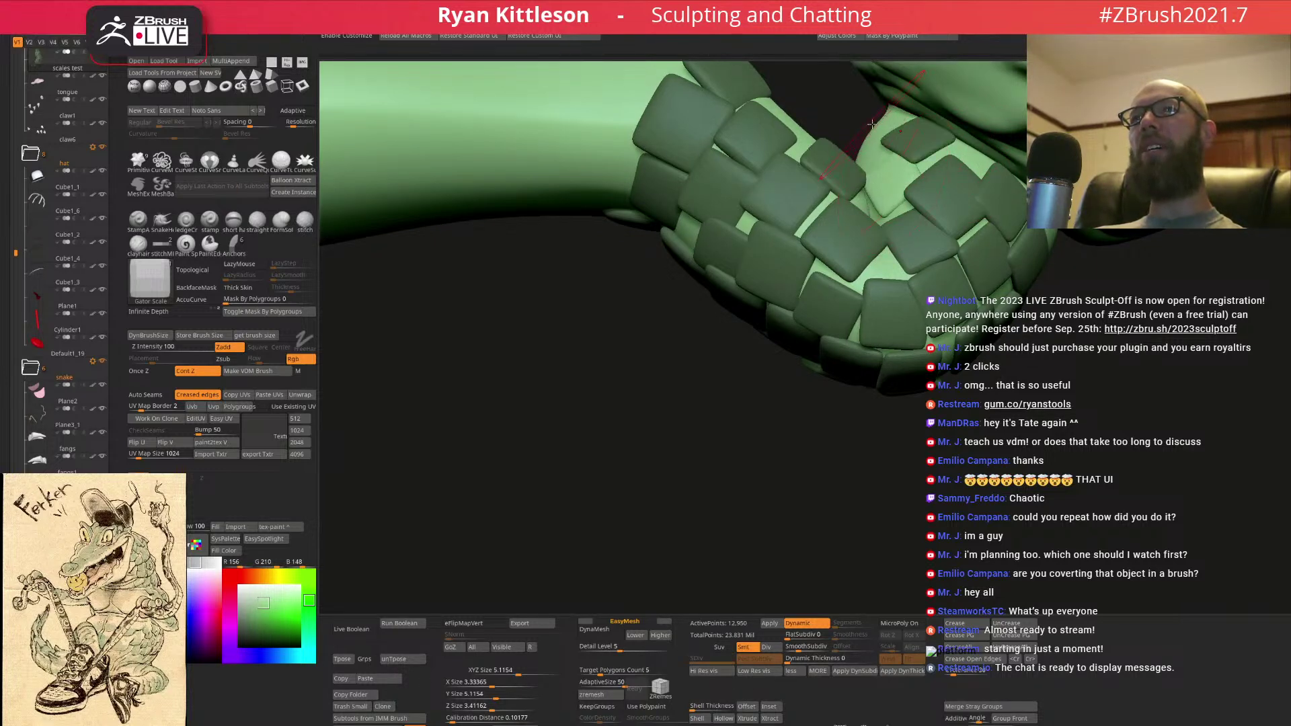
- Insert scales over the inner side of the bent knee and along the inner edge of the shin rows
right_click_drag(904, 269, 910, 131)
right_click_drag(939, 359, 946, 310)
left_click_drag(916, 377, 888, 359)
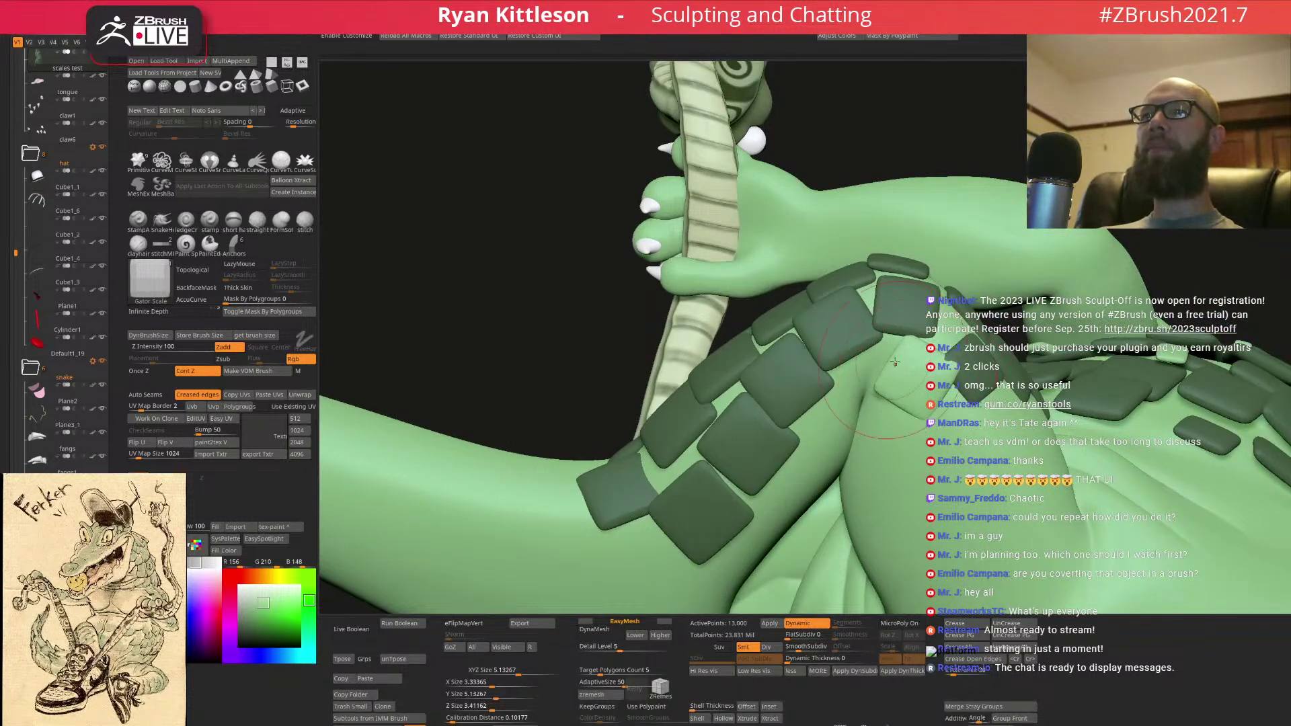
left_click_drag(829, 425, 780, 510)
mouse_move(793, 498)
right_mouse_down()
mouse_move(847, 471)
mouse_move(810, 447)
right_mouse_up()
mouse_move(810, 447)
left_mouse_down()
mouse_move(792, 482)
mouse_move(797, 471)
left_mouse_up()
- Insert scales around the fold behind the knee, linking the shin rows with the thigh
right_click_drag(876, 399, 880, 360)
left_click_drag(874, 400, 852, 438)
mouse_move(920, 260)
right_mouse_down()
mouse_move(907, 274)
mouse_move(915, 251)
mouse_move(949, 246)
right_mouse_up()
left_click_drag(974, 240, 934, 231)
right_click_drag(934, 232, 1005, 259)
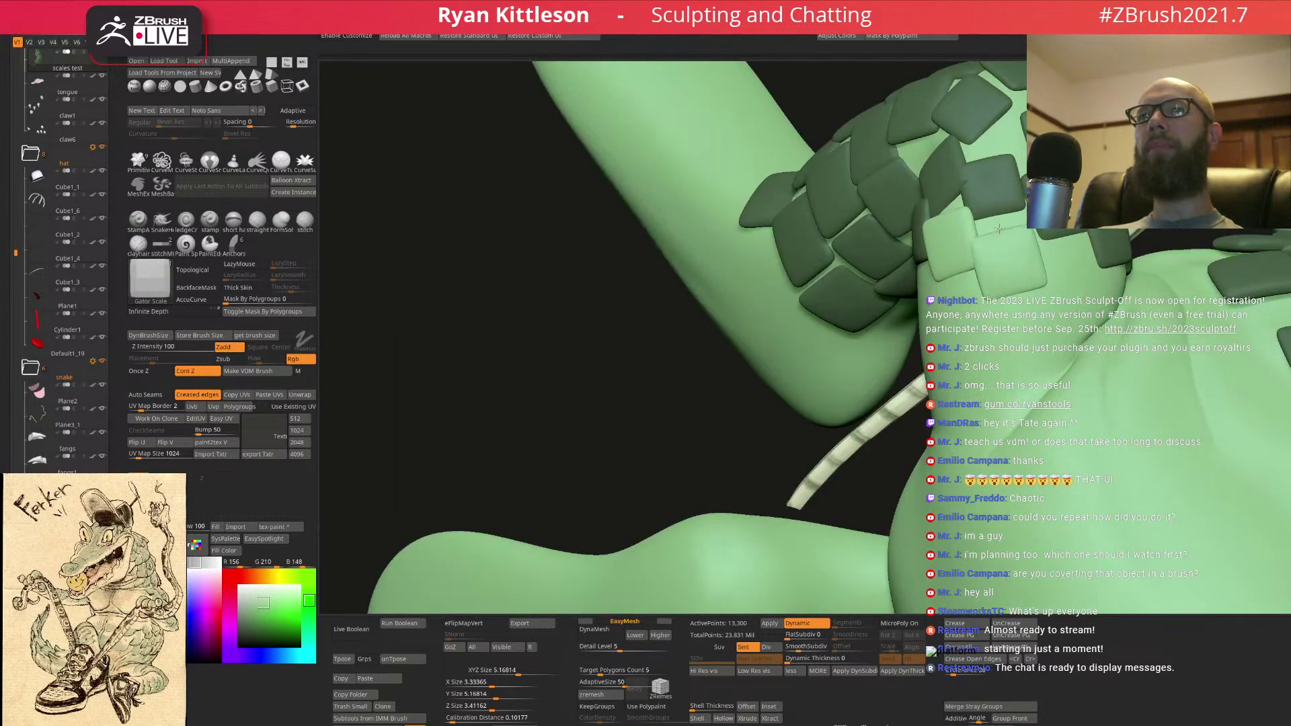
left_click_drag(1008, 250, 1074, 283)
right_click_drag(1068, 257, 854, 281)
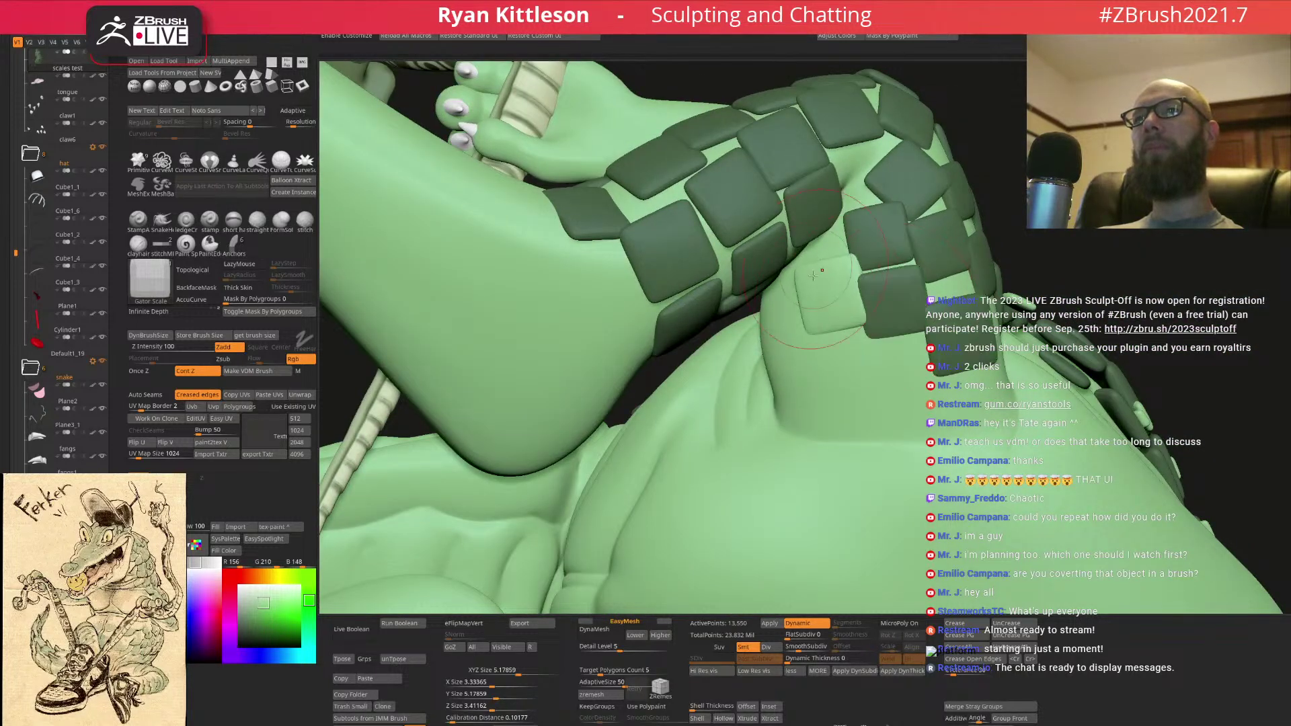
- Insert scales on the inner thigh next to the rows behind the knee
right_click_drag(817, 259, 831, 297)
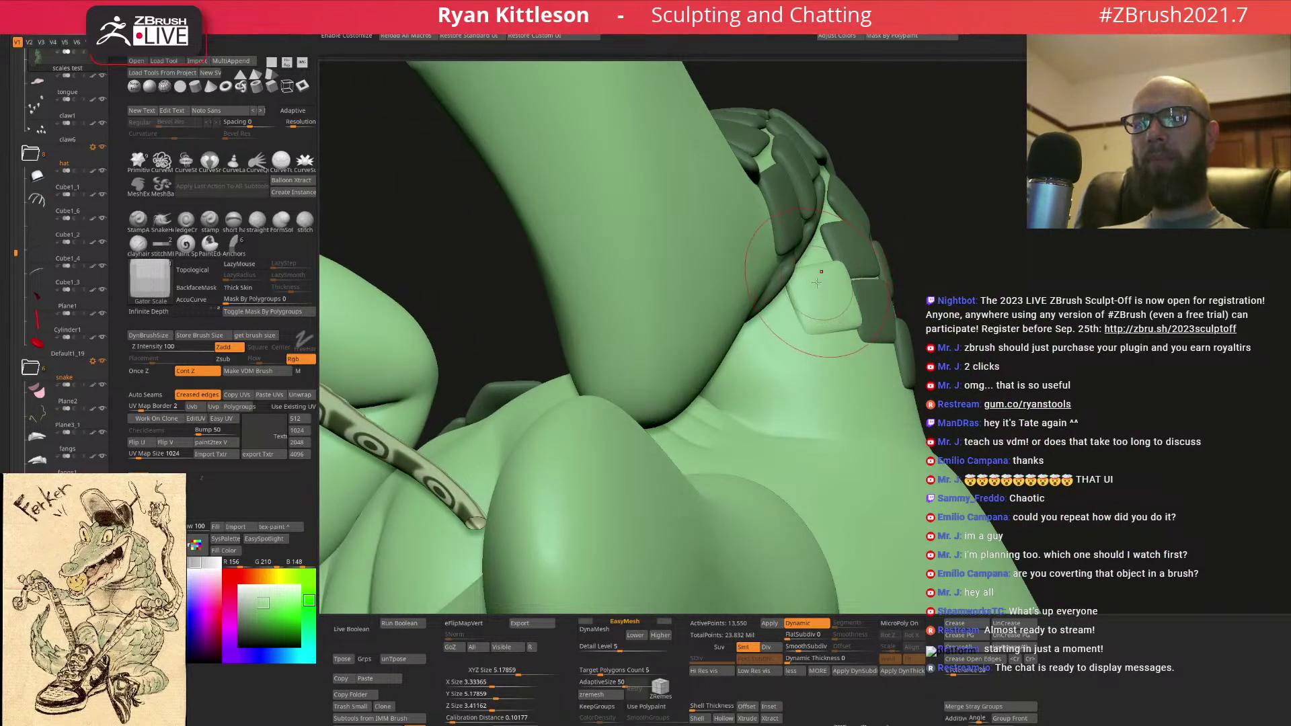
right_click_drag(782, 308, 782, 287)
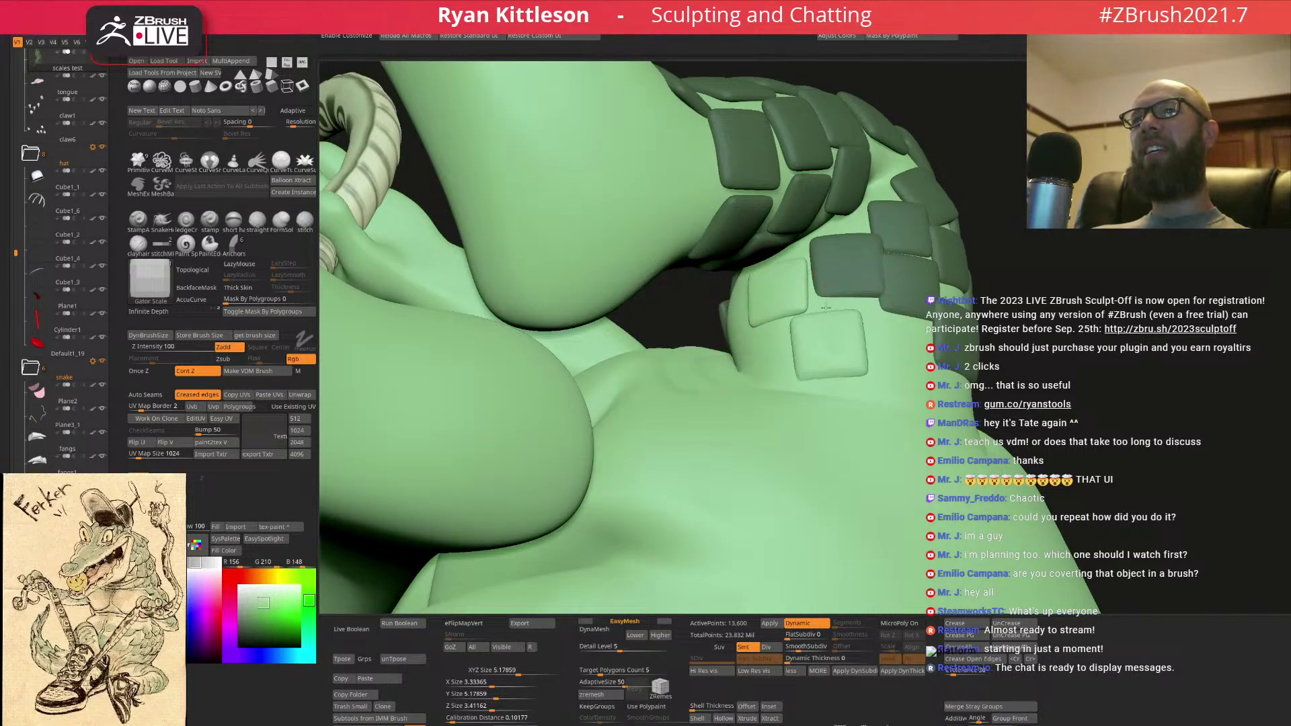
right_click_drag(886, 347, 1053, 366)
left_click_drag(1037, 359, 1037, 346)
right_click_drag(1049, 363, 1165, 390)
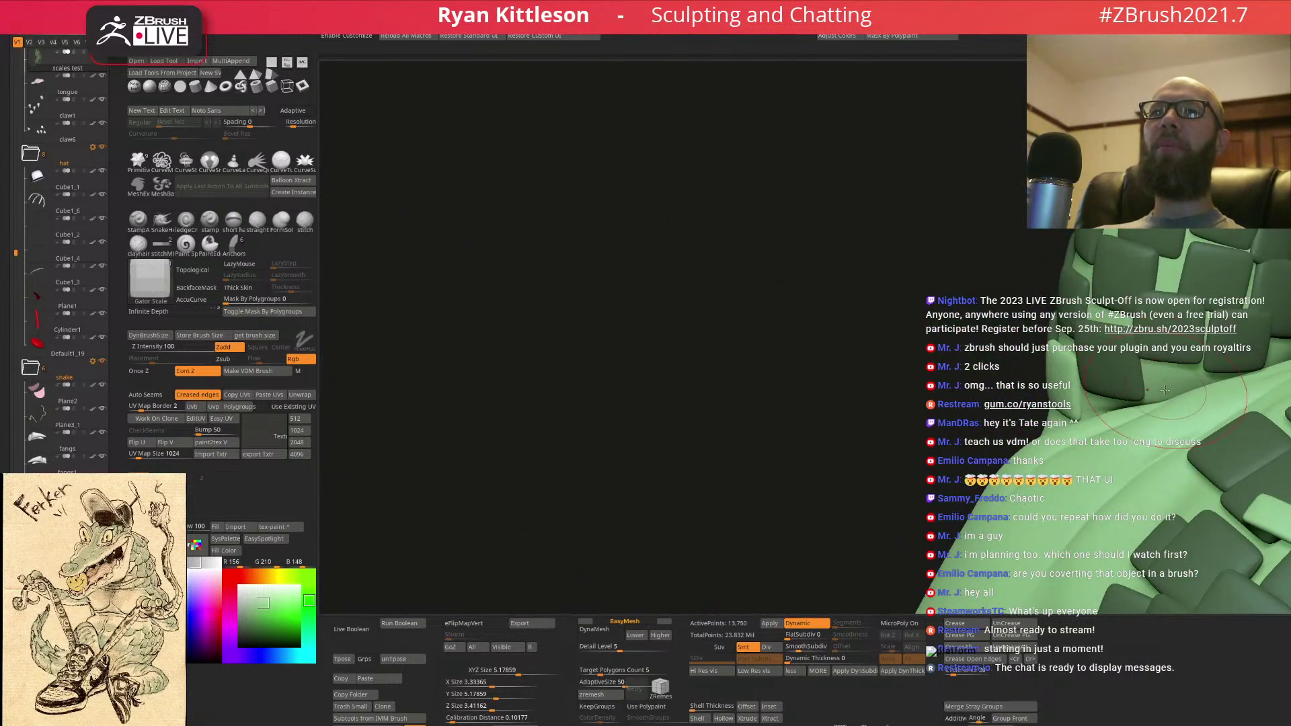
left_click_drag(1172, 382, 1174, 387)
- Add scales at the edge of the inner thigh rows and below the ankle rows on the foot
mouse_move(1174, 386)
right_mouse_down()
mouse_move(974, 391)
mouse_move(964, 409)
right_mouse_up()
left_click_drag(964, 409, 976, 396)
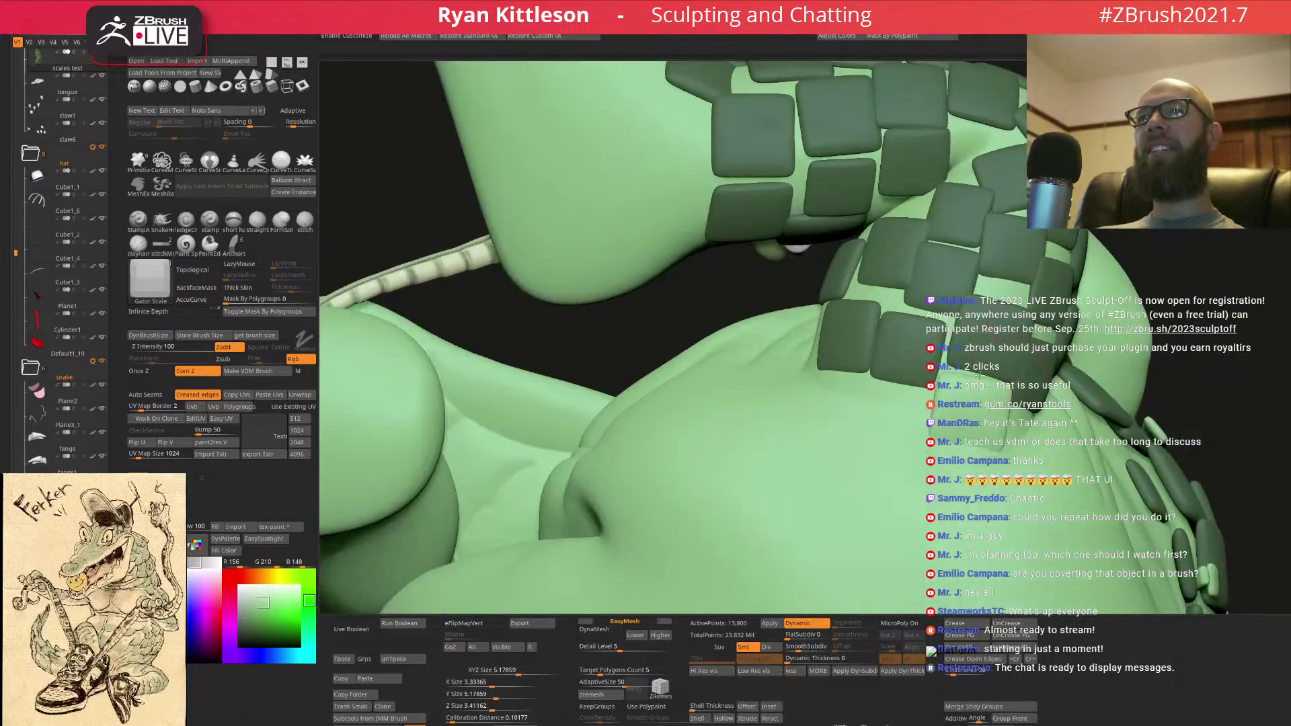
right_click_drag(977, 396, 983, 371)
right_click_drag(750, 306, 748, 309)
mouse_move(747, 309)
left_mouse_down()
mouse_move(772, 281)
mouse_move(738, 272)
left_mouse_up()
mouse_move(746, 252)
right_mouse_down()
mouse_move(881, 205)
mouse_move(887, 245)
mouse_move(865, 286)
right_mouse_up()
left_click_drag(865, 286, 861, 313)
- Show the shoe to check how far it covers the leg scales, and hide it again
scroll(19, 232, "down", 10)
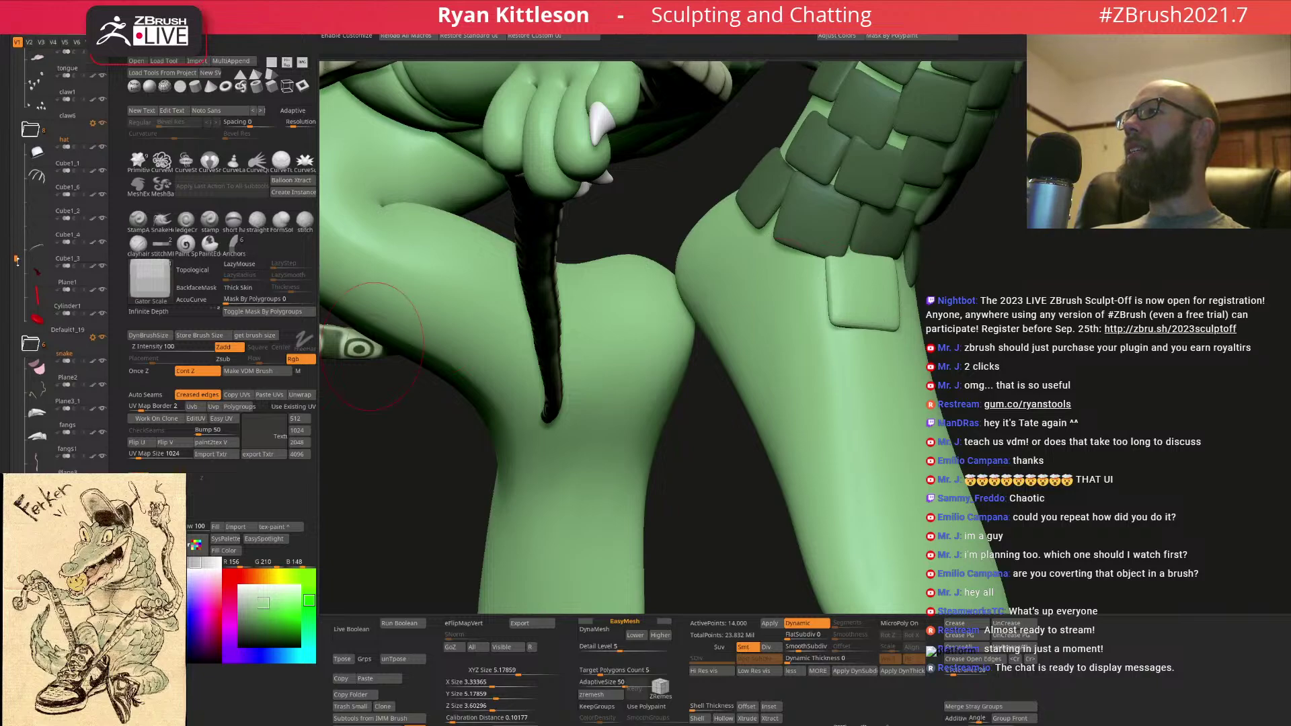
left_click(103, 314)
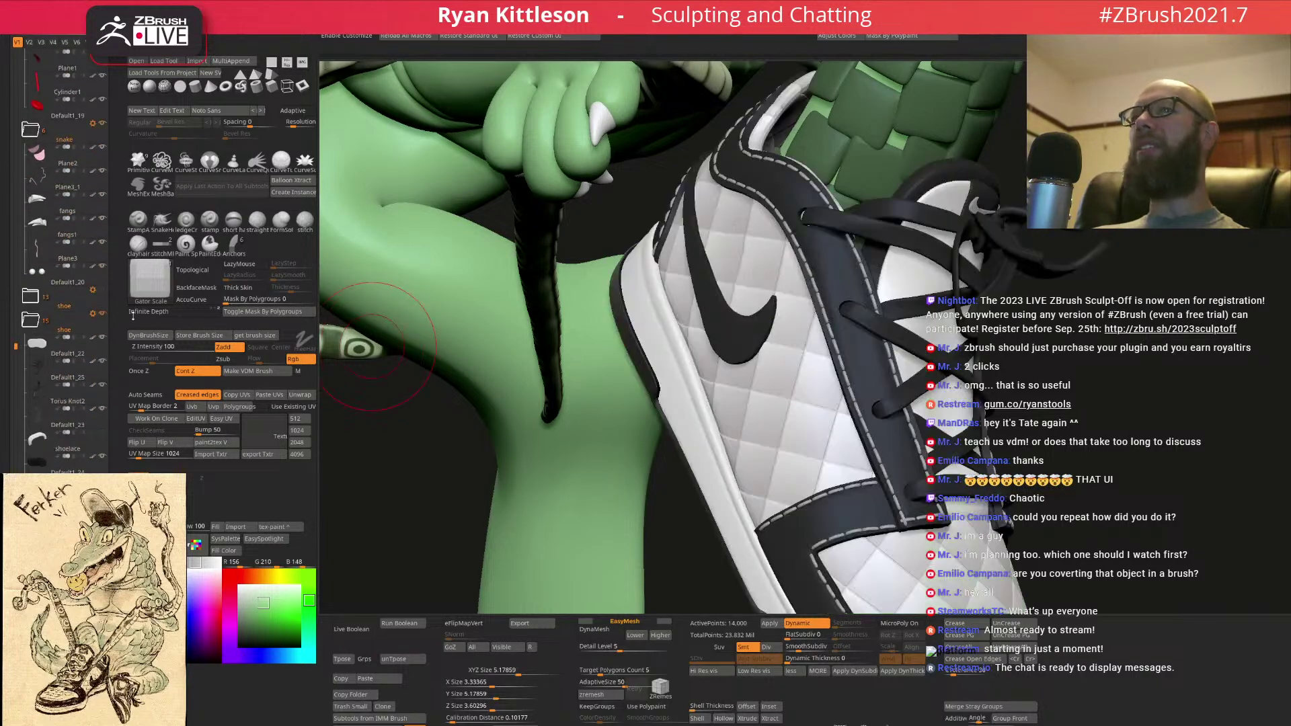
left_click_drag(900, 294, 700, 321)
left_click(103, 315)
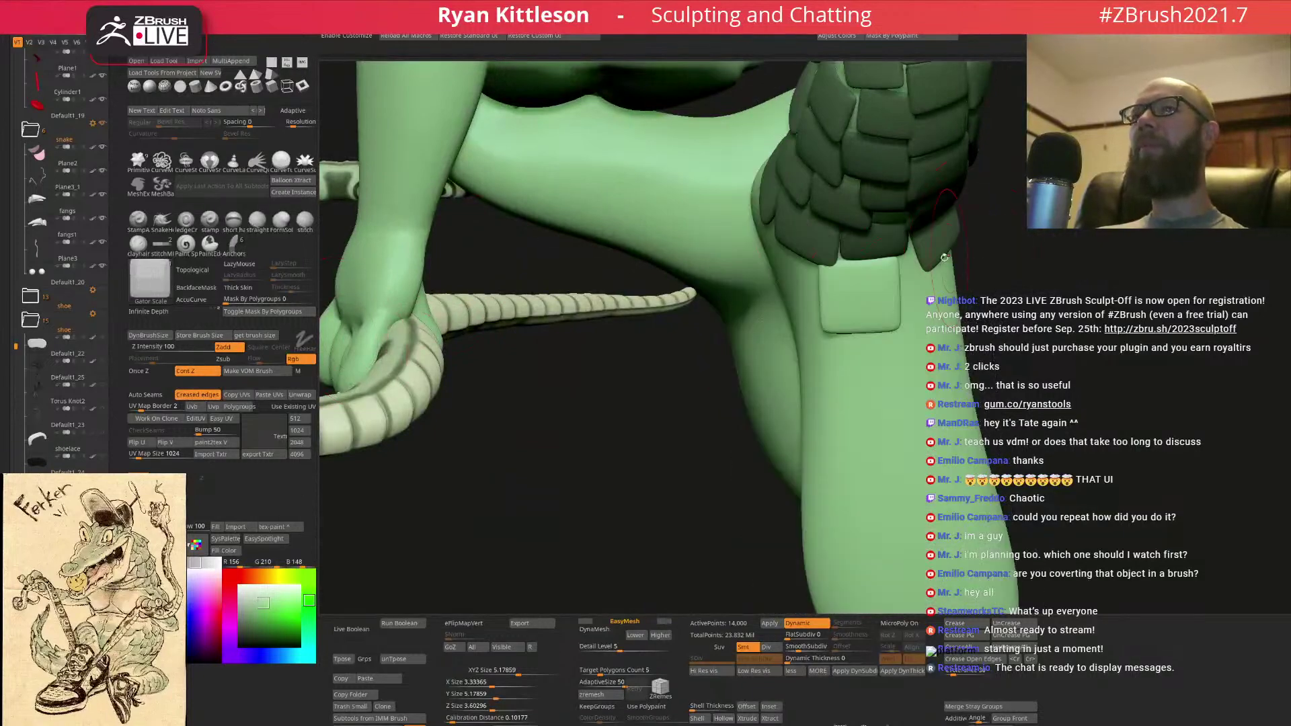
- Insert scales along the lower edge of the ankle rows, continuing around the side of the foot
left_click_drag(957, 259, 944, 291)
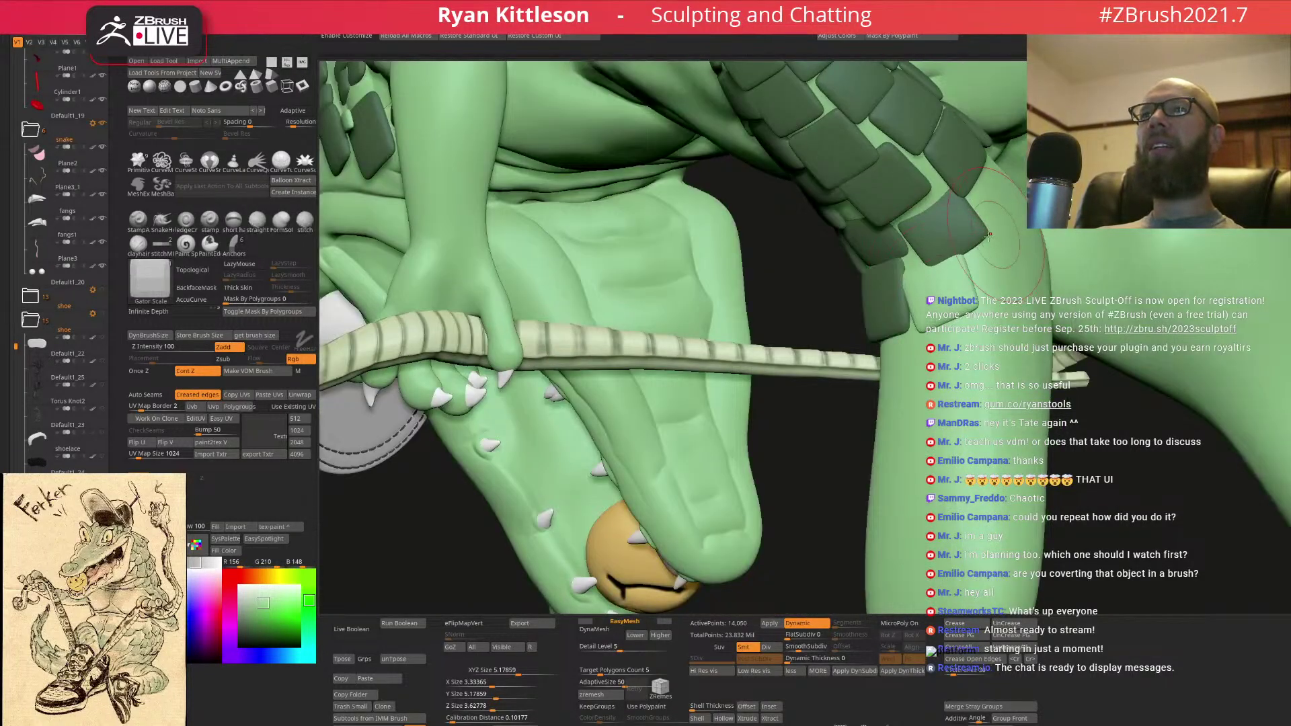
left_click_drag(994, 234, 986, 198)
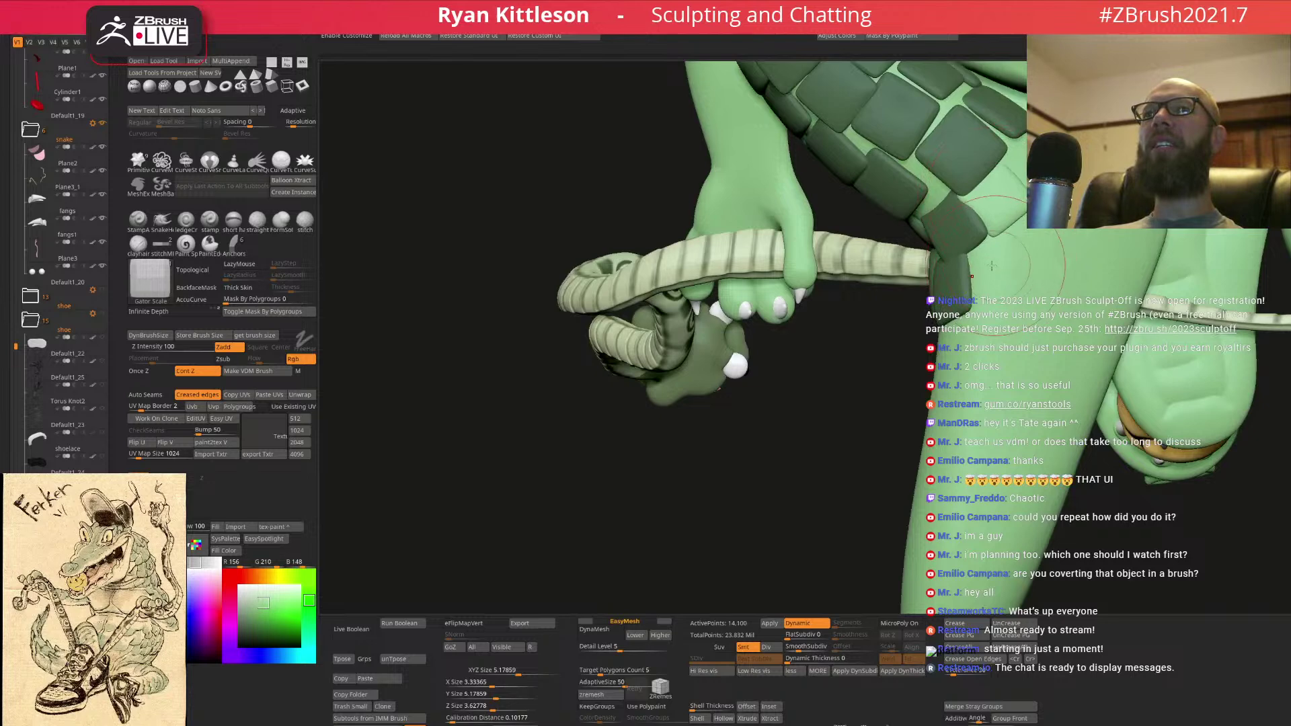
right_click_drag(1018, 140, 983, 160)
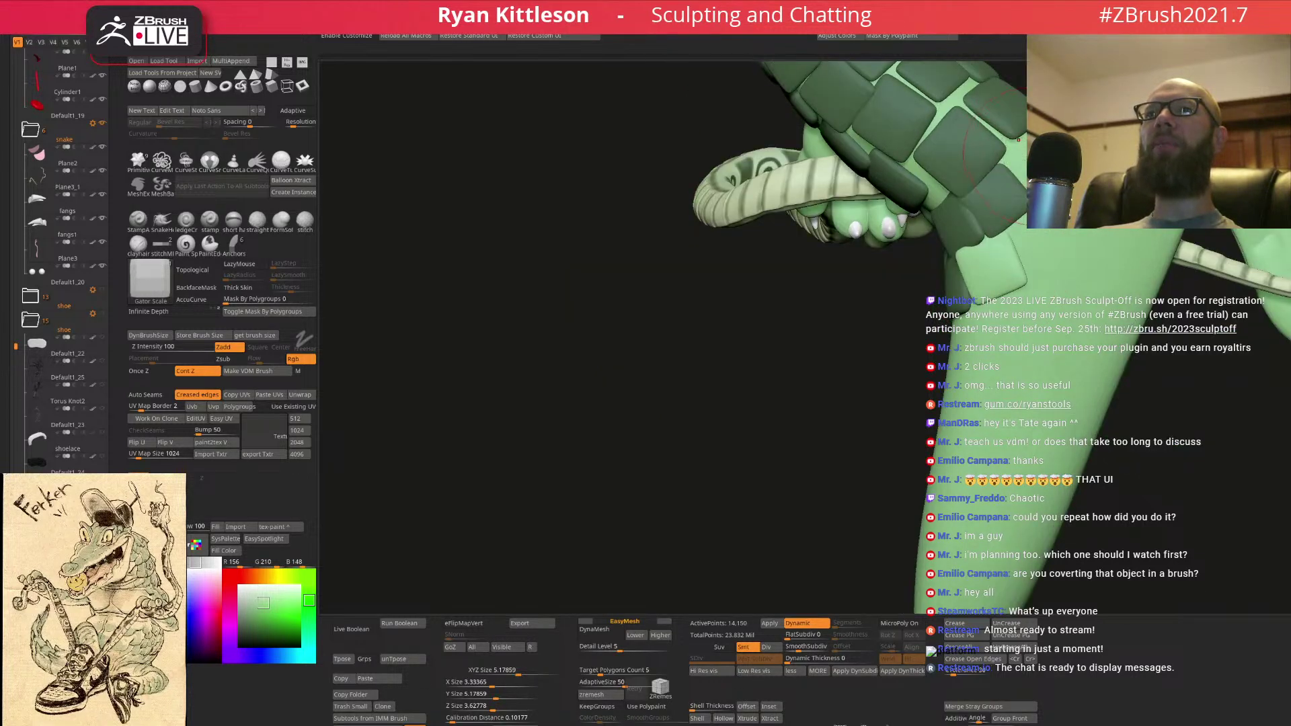
right_click_drag(1073, 182, 1084, 115)
- Insert scales from the bottom of the flank rows down toward the hip above the scaled knee
right_click_drag(1032, 274, 938, 261, "ctrl")
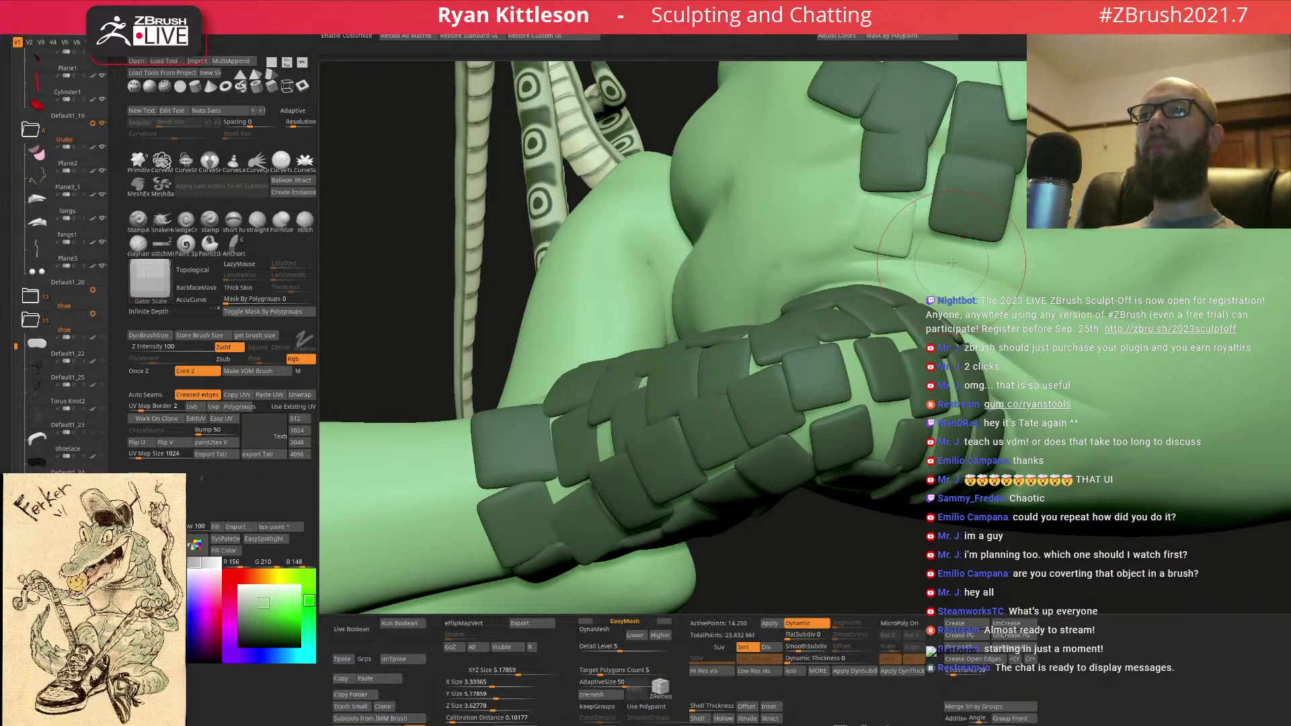
mouse_move(967, 263)
right_mouse_down("ctrl")
mouse_move(961, 282)
mouse_move(954, 275)
right_mouse_up("ctrl")
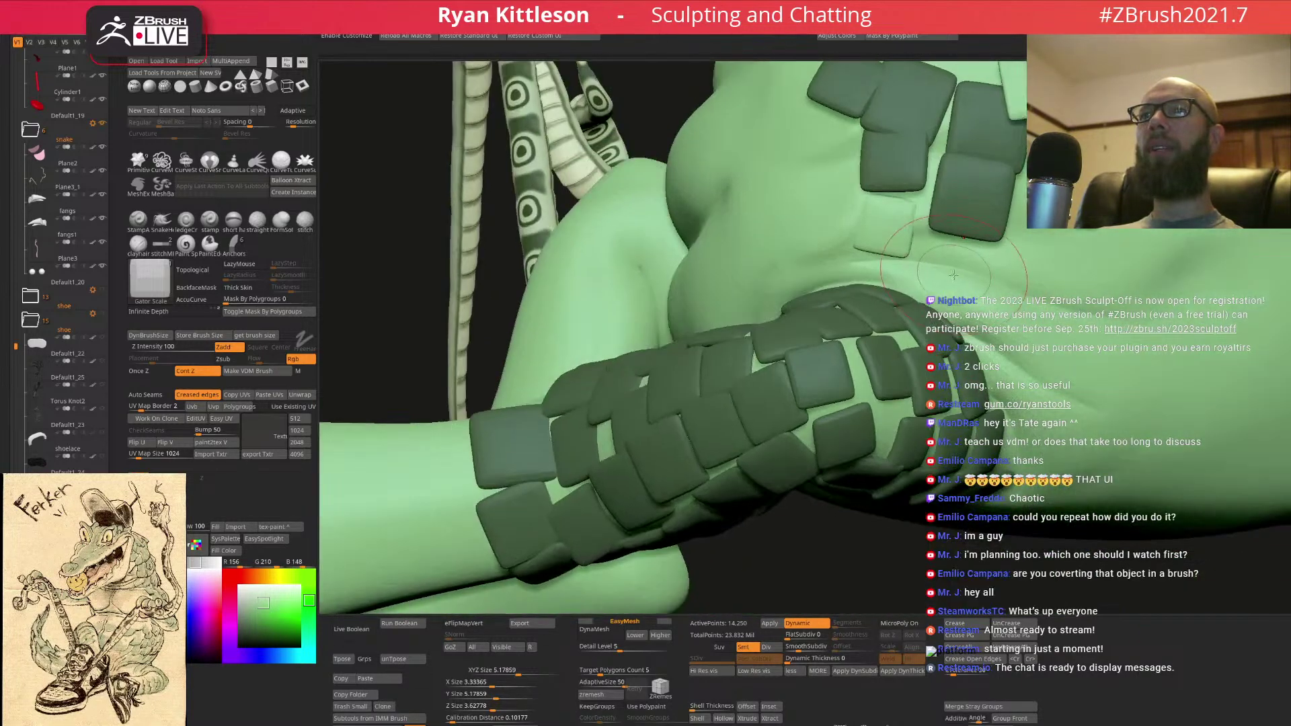
mouse_move(952, 258)
left_mouse_down()
mouse_move(941, 281)
mouse_move(975, 299)
left_mouse_up()
right_click_drag(975, 299, 1029, 356)
left_click_drag(1033, 361, 1036, 362)
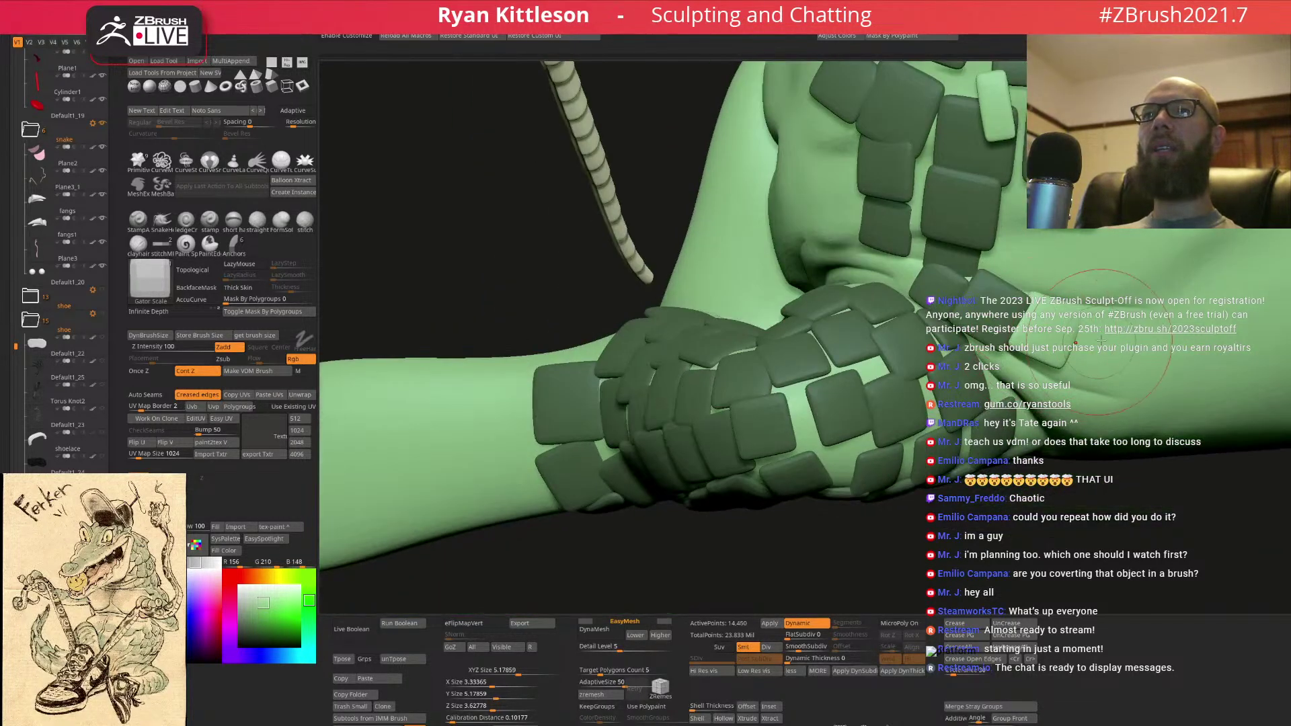
- Insert several rows of scales across the bare skin behind the hip
left_click_drag(1117, 339, 1083, 289)
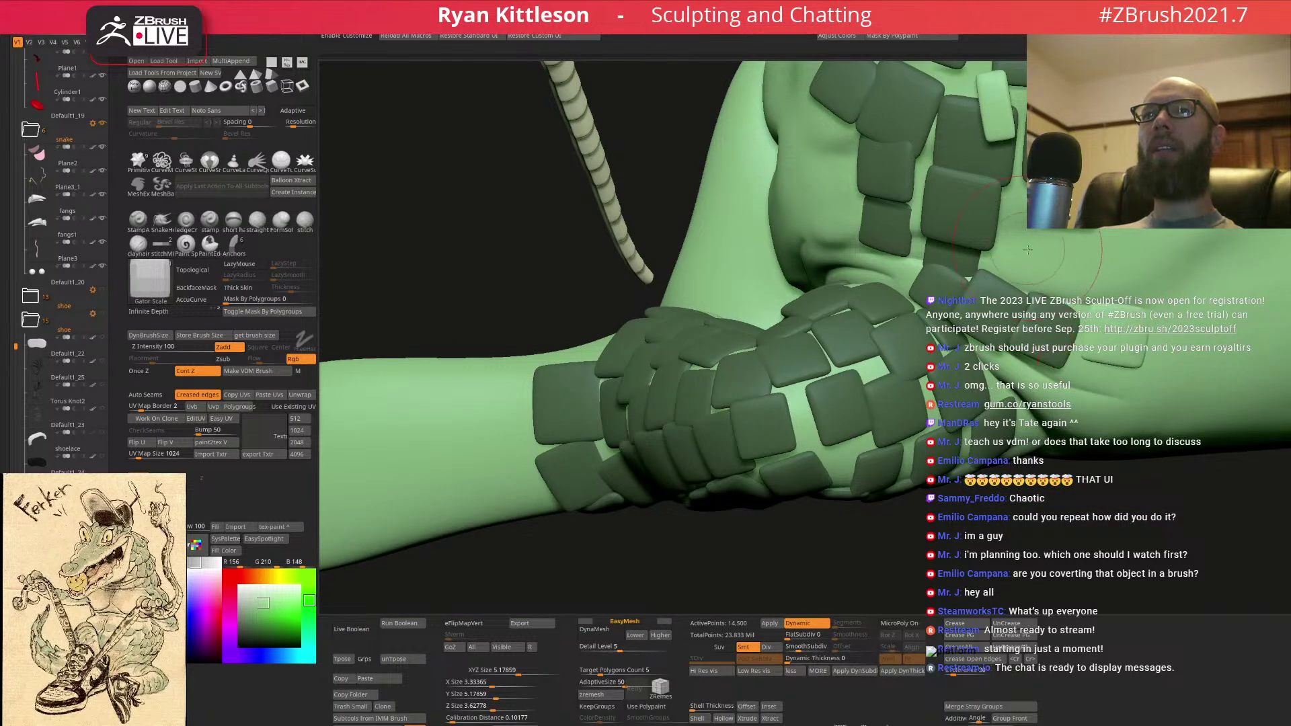
left_click_drag(1029, 255, 1151, 288)
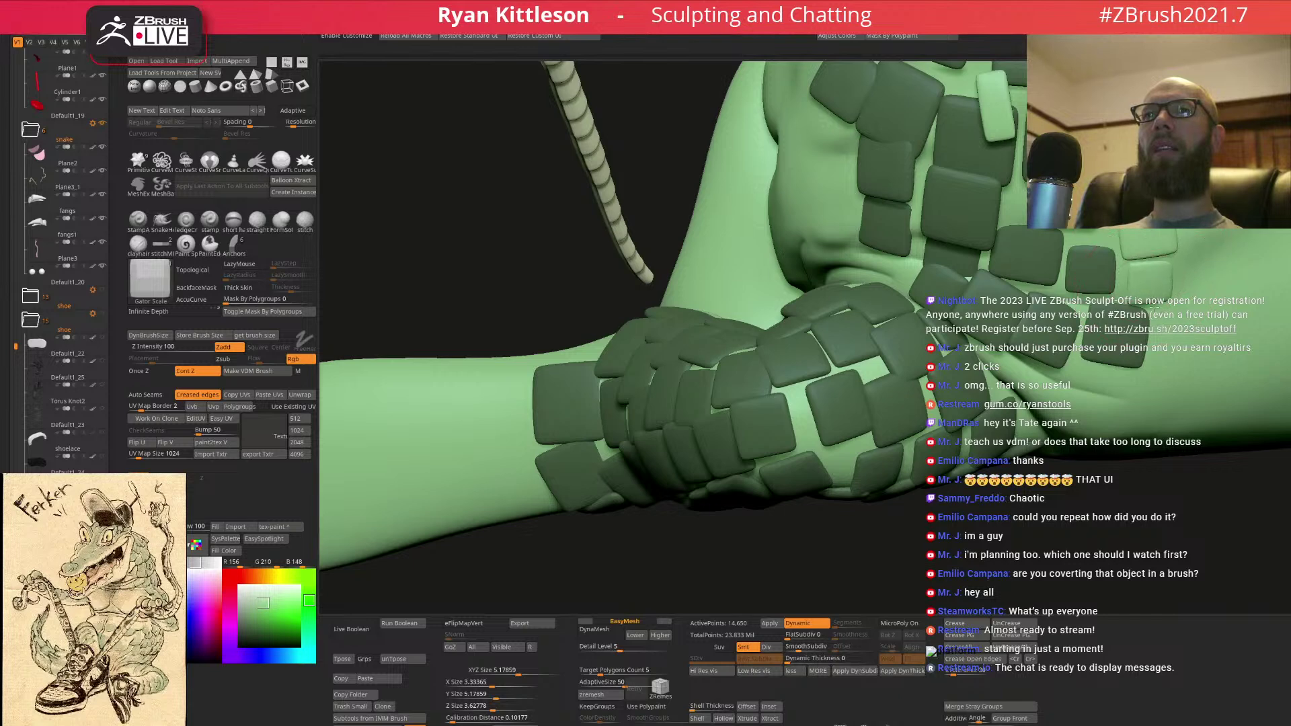
left_click_drag(1217, 236, 1220, 239)
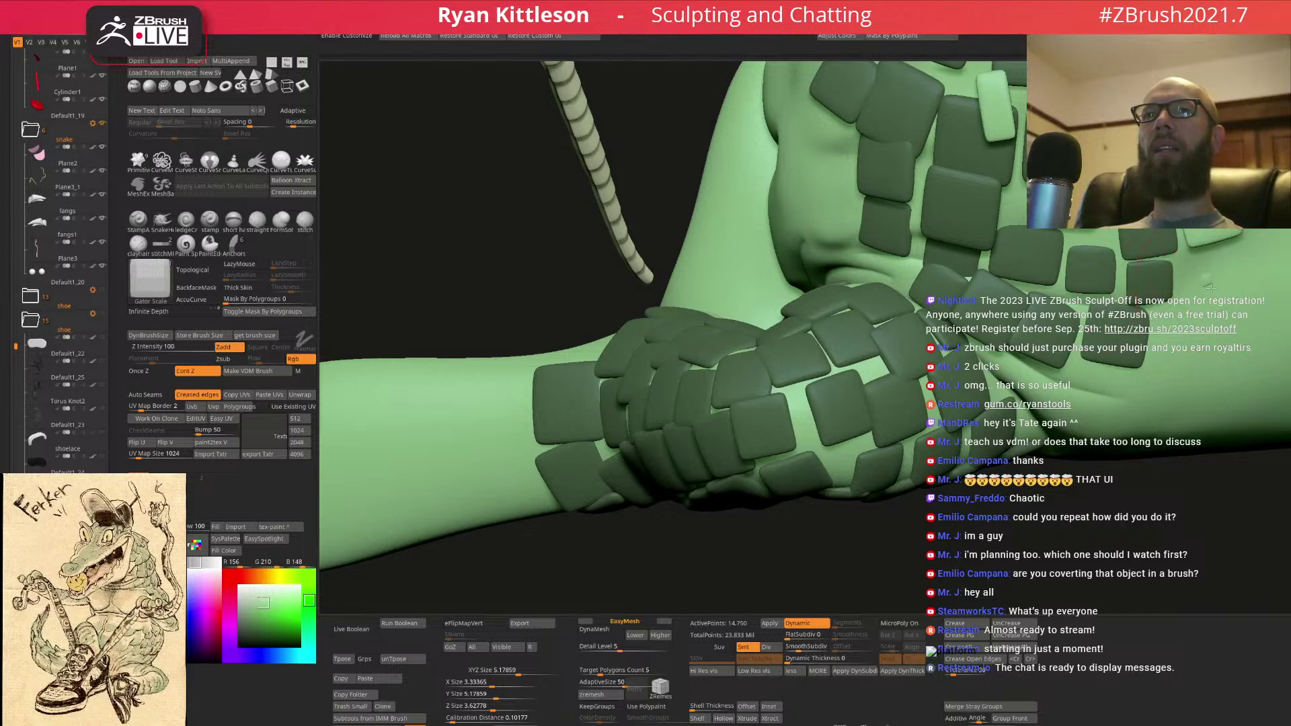
left_click_drag(1211, 307, 1198, 314)
left_click_drag(1185, 371, 1184, 374)
- Insert scales from the crease above the thigh up the side of the belly
left_click_drag(807, 551, 968, 544)
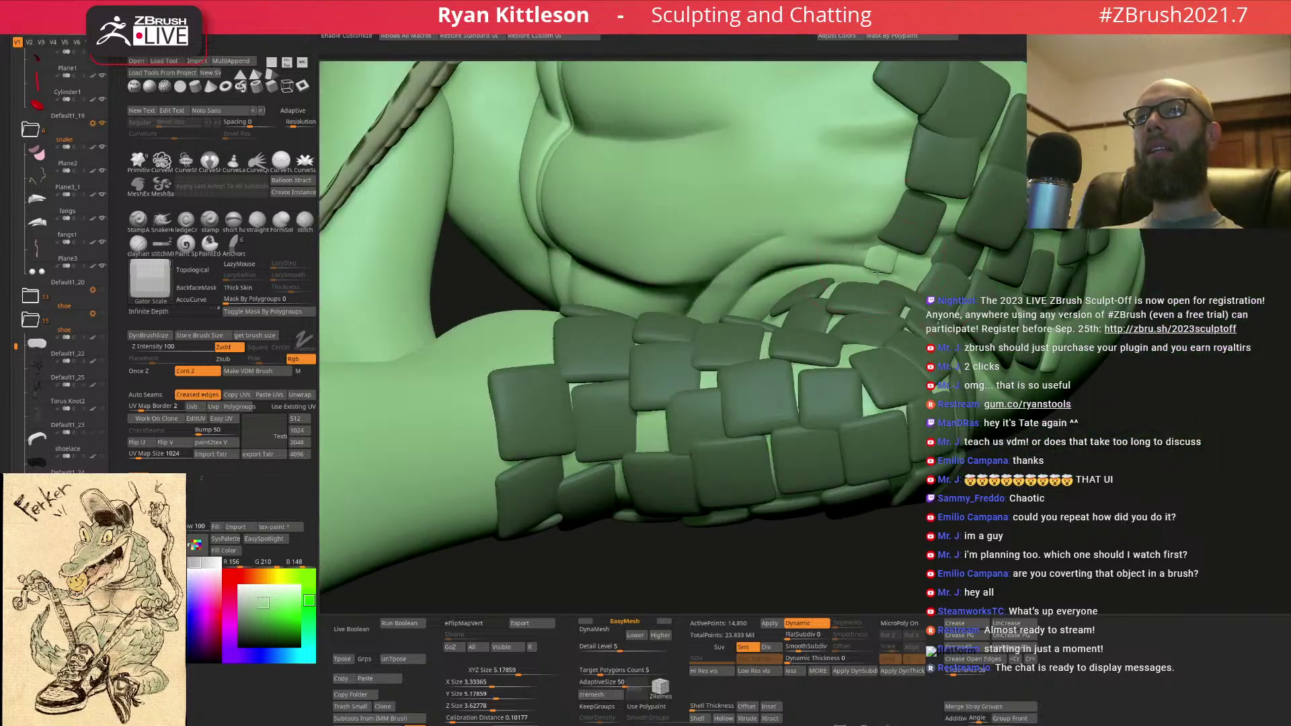
left_click_drag(877, 271, 916, 270)
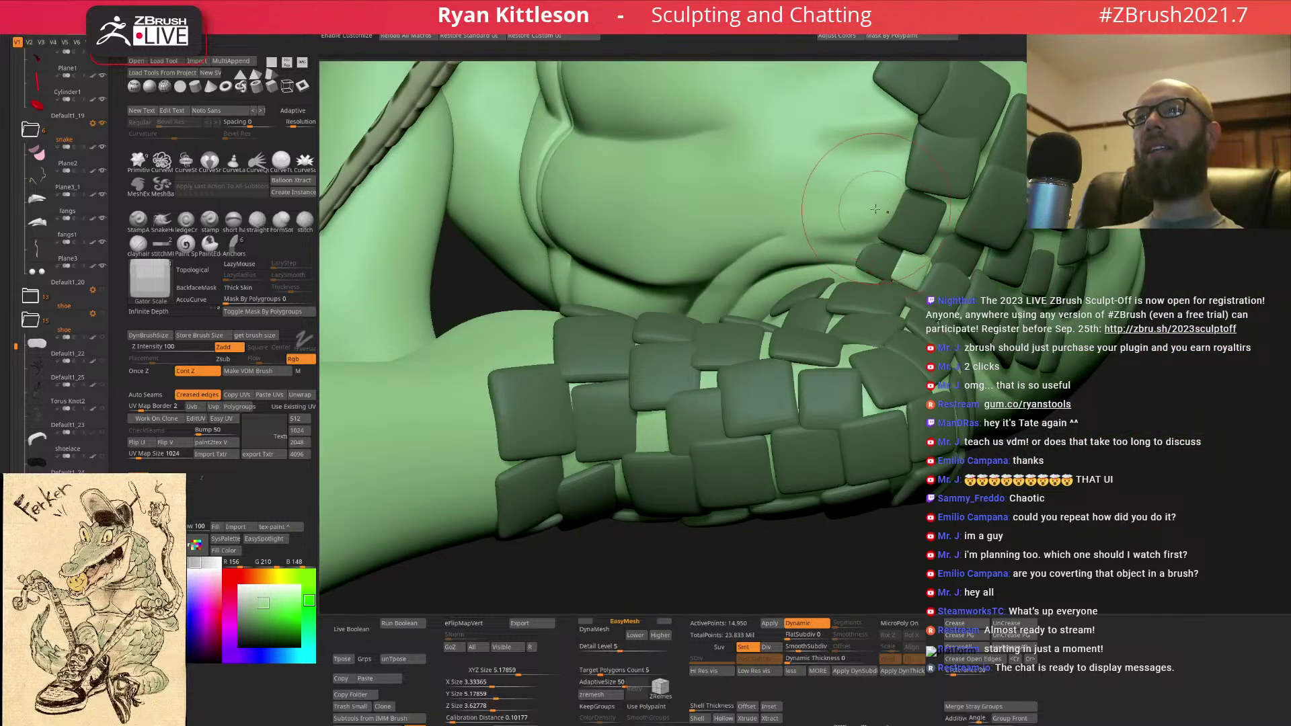
left_click_drag(866, 212, 858, 223)
left_click_drag(877, 162, 879, 127)
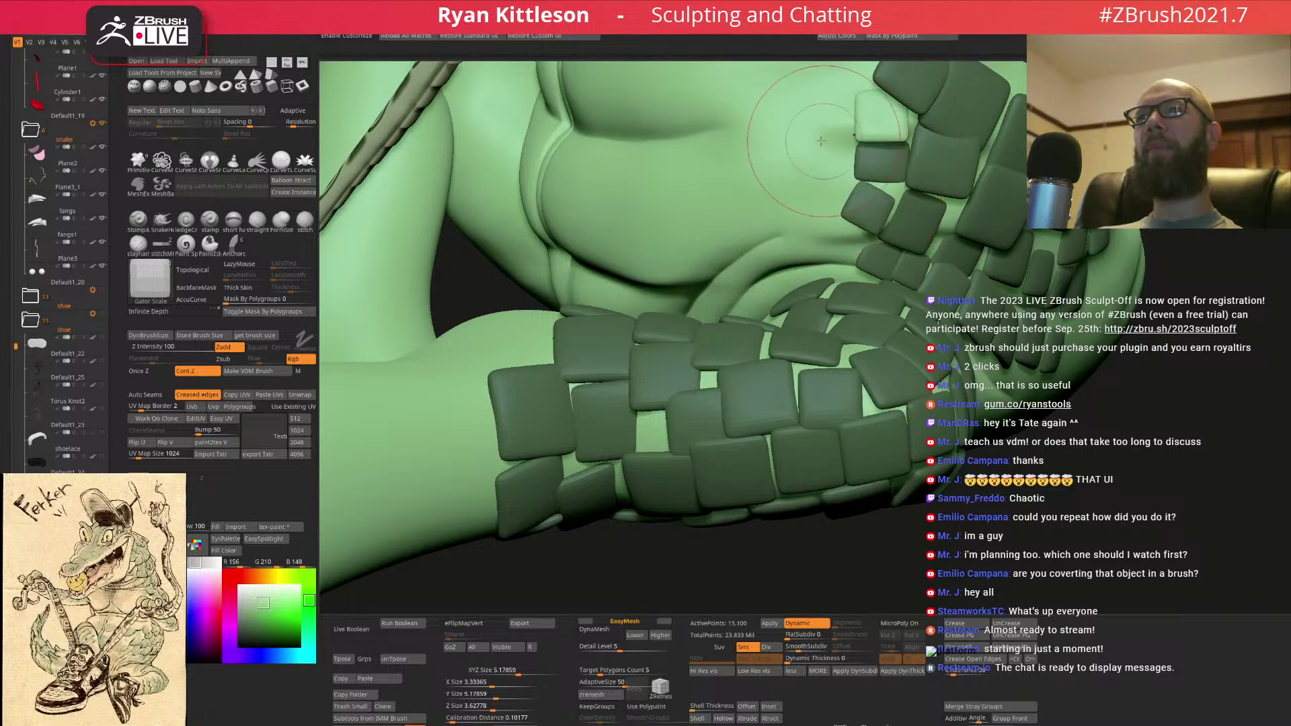
left_click_drag(816, 123, 819, 131)
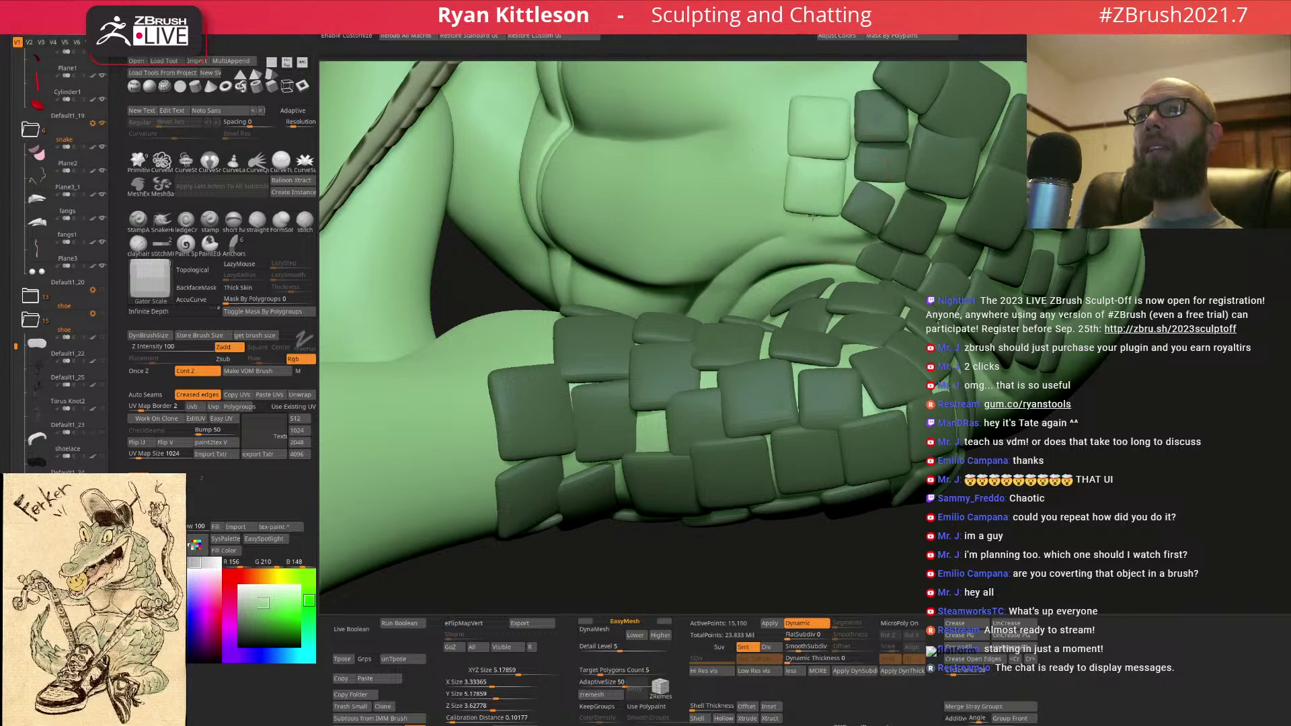
left_click_drag(816, 188, 816, 198)
- Insert scales along the upper side of the belly and down into the crease between belly and thigh
right_click_drag(817, 198, 880, 186, "ctrl")
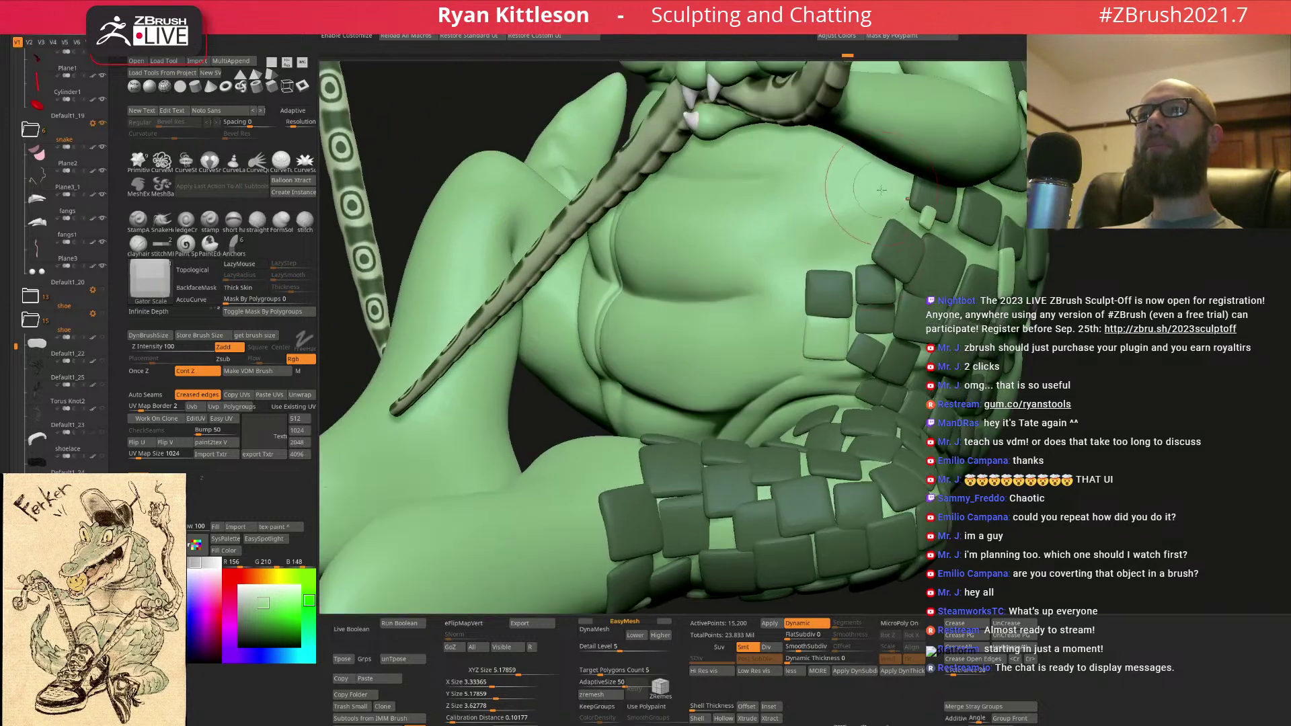
left_click_drag(891, 186, 847, 270)
right_click_drag(841, 283, 824, 389)
left_click_drag(821, 374, 822, 387)
right_click_drag(823, 387, 776, 395)
key("ctrl+a")
left_click_drag(776, 398, 798, 419)
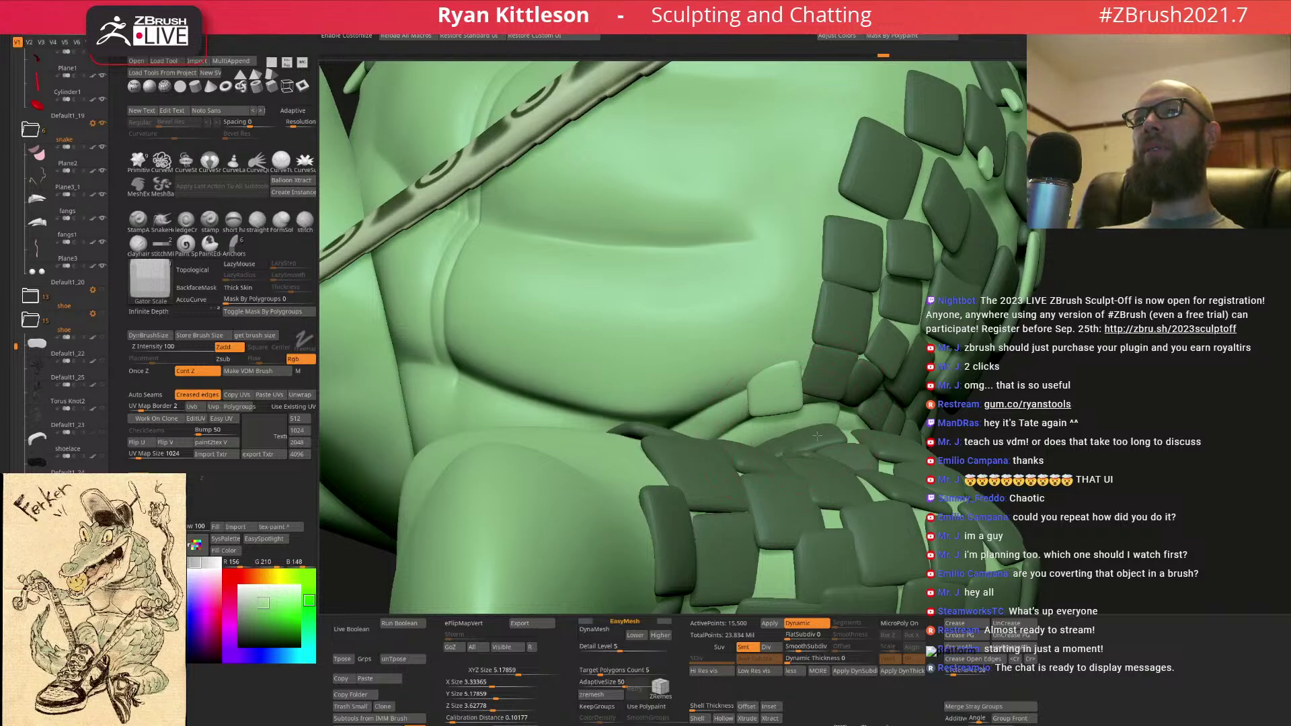
left_click(769, 427)
- Insert scales into the gaps between the existing ones on the lower back, undoing a misplaced one
right_click_drag(794, 404, 638, 255, "ctrl")
right_click_drag(760, 296, 649, 323, "alt")
right_click_drag(874, 336, 558, 346)
right_click_drag(1041, 363, 858, 363, "alt")
right_click_drag(874, 275, 797, 365, "ctrl")
left_click_drag(798, 366, 775, 458)
key("ctrl+z")
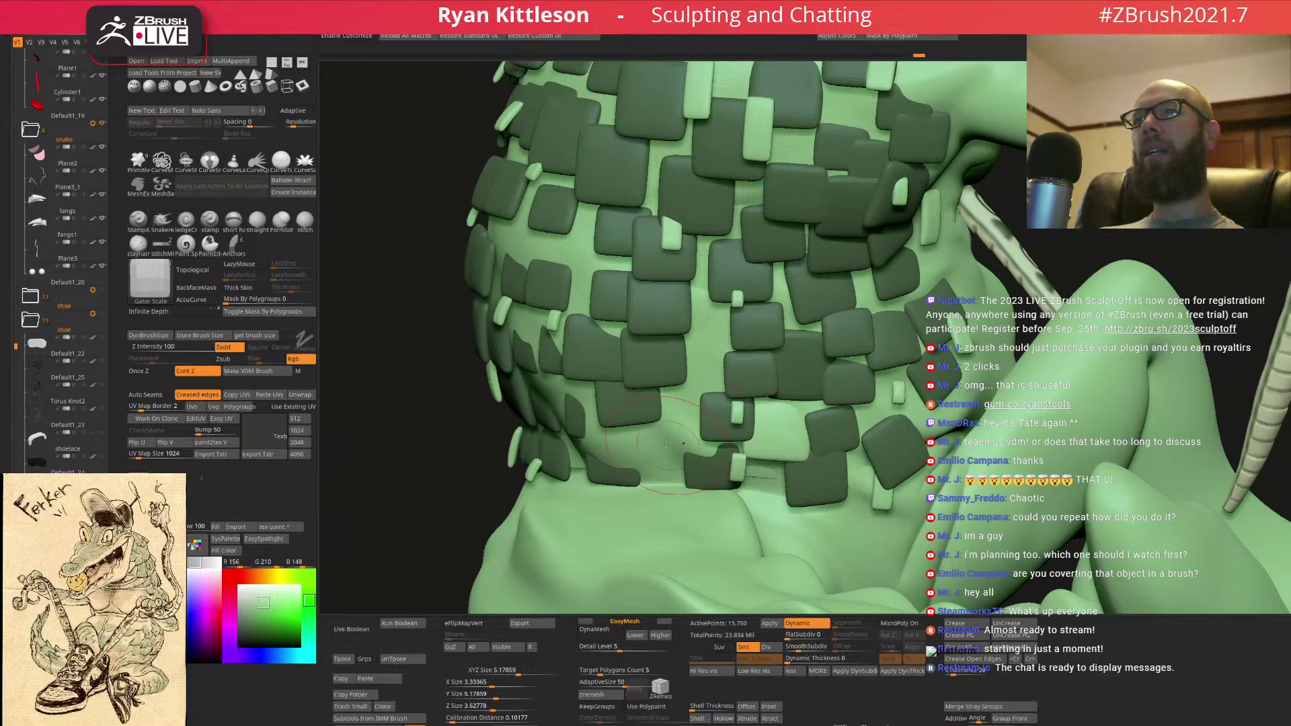
left_click_drag(649, 457, 649, 474)
left_click_drag(703, 352, 705, 380)
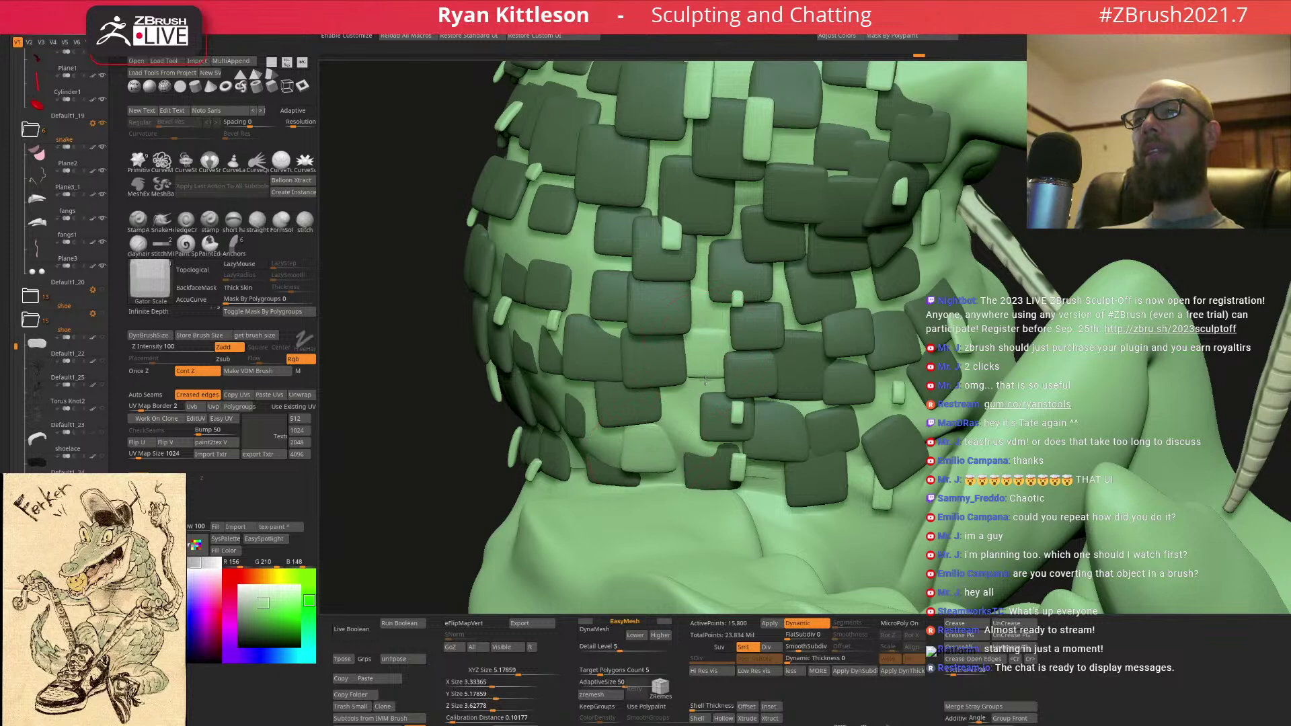
- Insert scales into the remaining gaps on the side of the back and onto the bare skin at the shoulder
right_click_drag(727, 223, 922, 471, "alt")
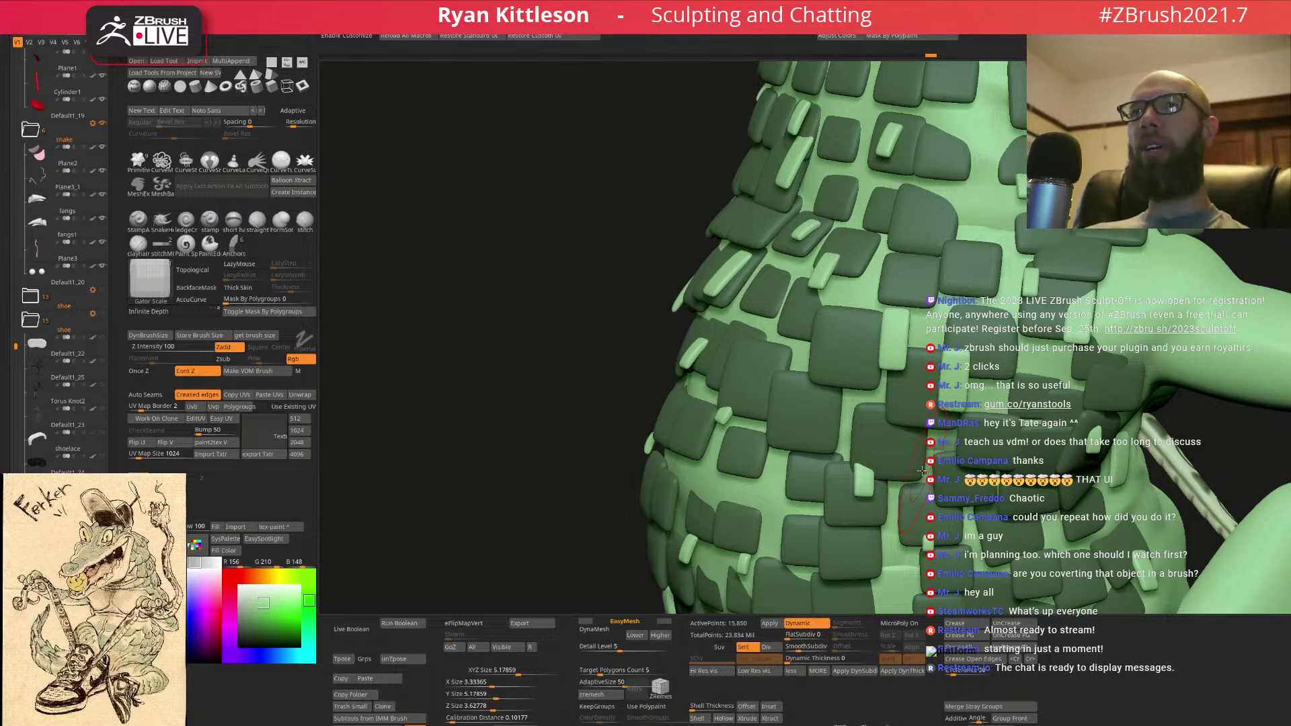
right_click_drag(900, 296, 932, 377)
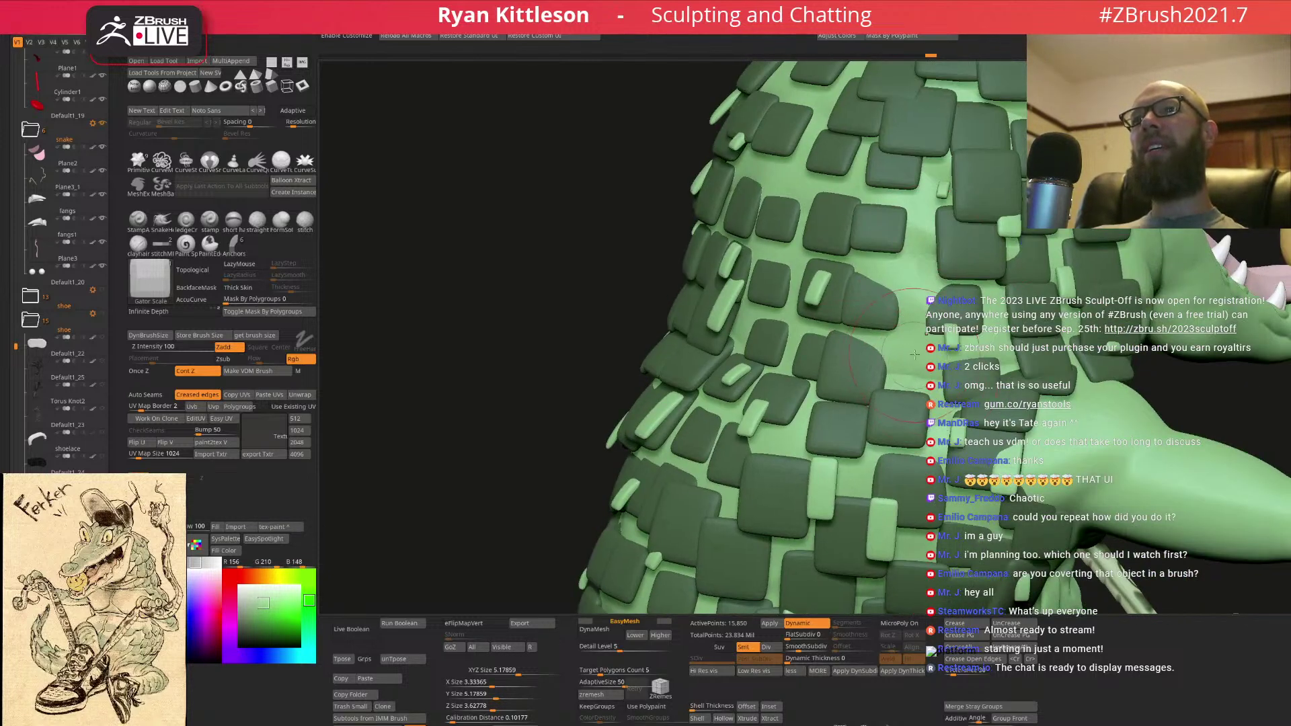
left_click_drag(911, 371, 910, 385)
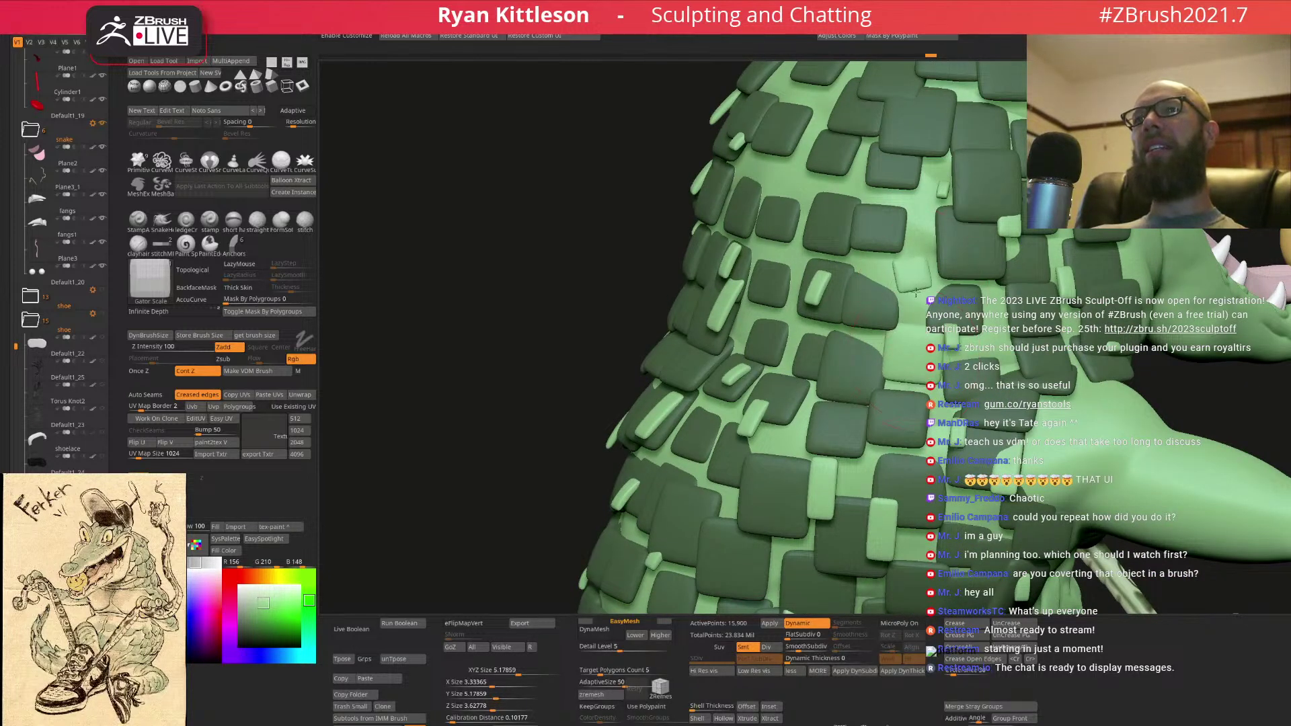
mouse_move(915, 291)
right_mouse_down()
mouse_move(893, 364)
mouse_move(843, 310)
right_mouse_up()
left_click_drag(849, 318, 843, 341)
mouse_move(809, 203)
right_mouse_down("alt")
mouse_move(840, 242)
mouse_move(842, 279)
mouse_move(948, 286)
mouse_move(962, 333)
mouse_move(926, 338)
mouse_move(891, 323)
mouse_move(894, 313)
mouse_move(919, 386)
mouse_move(880, 367)
right_mouse_up("alt")
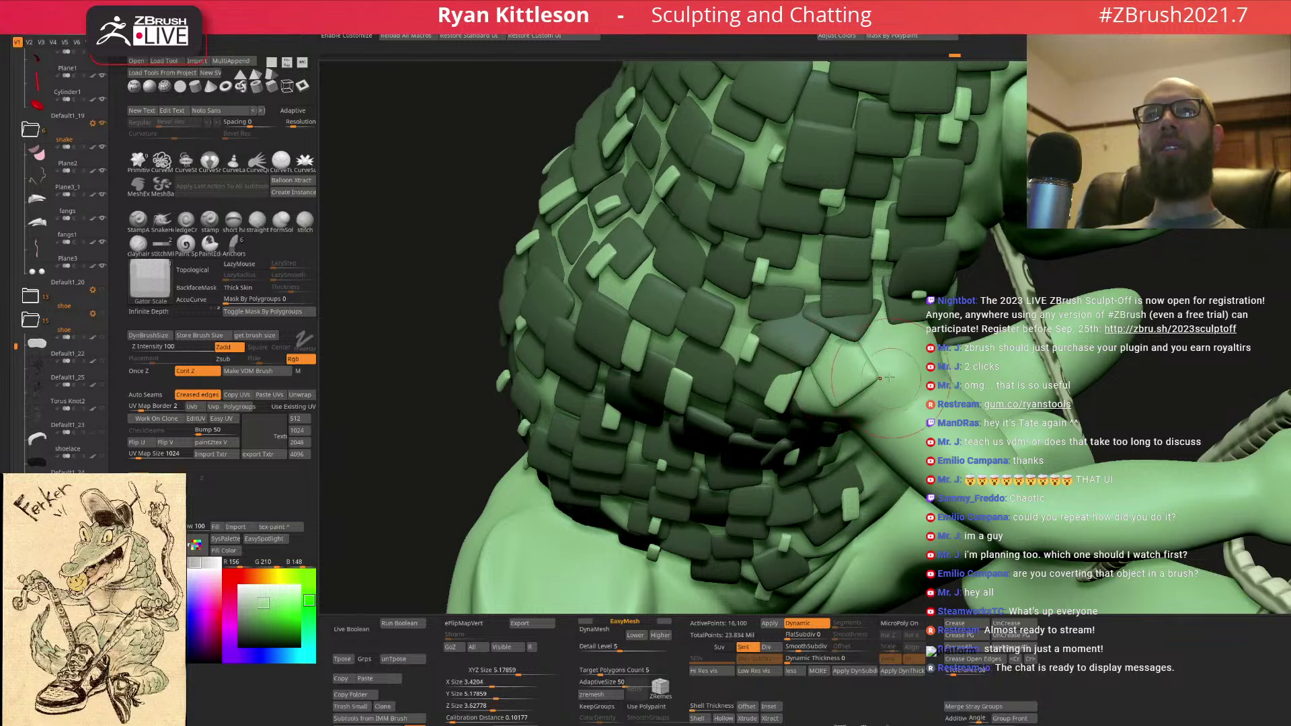
- Insert scales over the front of the shoulder where the arm meets the chest
right_click_drag(892, 378, 901, 353)
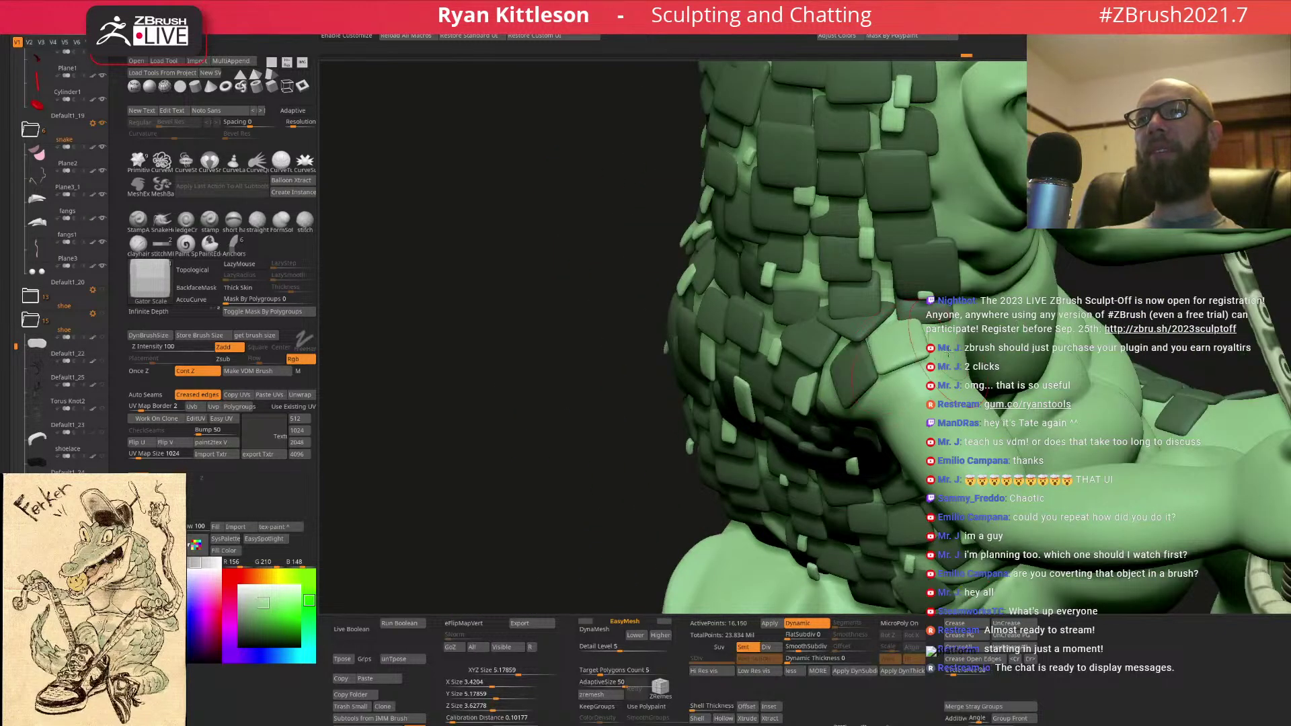
right_click_drag(925, 364, 957, 318)
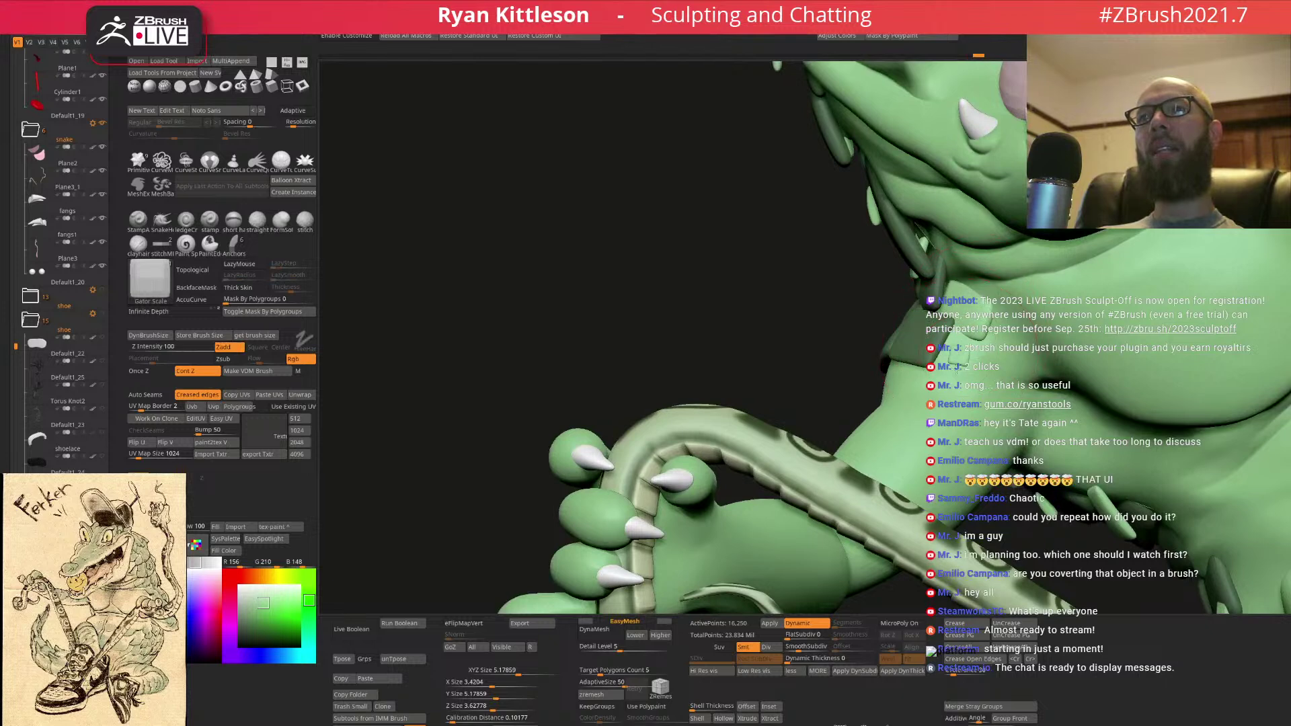
left_click_drag(948, 375, 947, 377)
right_click_drag(938, 383, 909, 388)
left_click_drag(874, 374, 876, 390)
right_click_drag(876, 390, 925, 394)
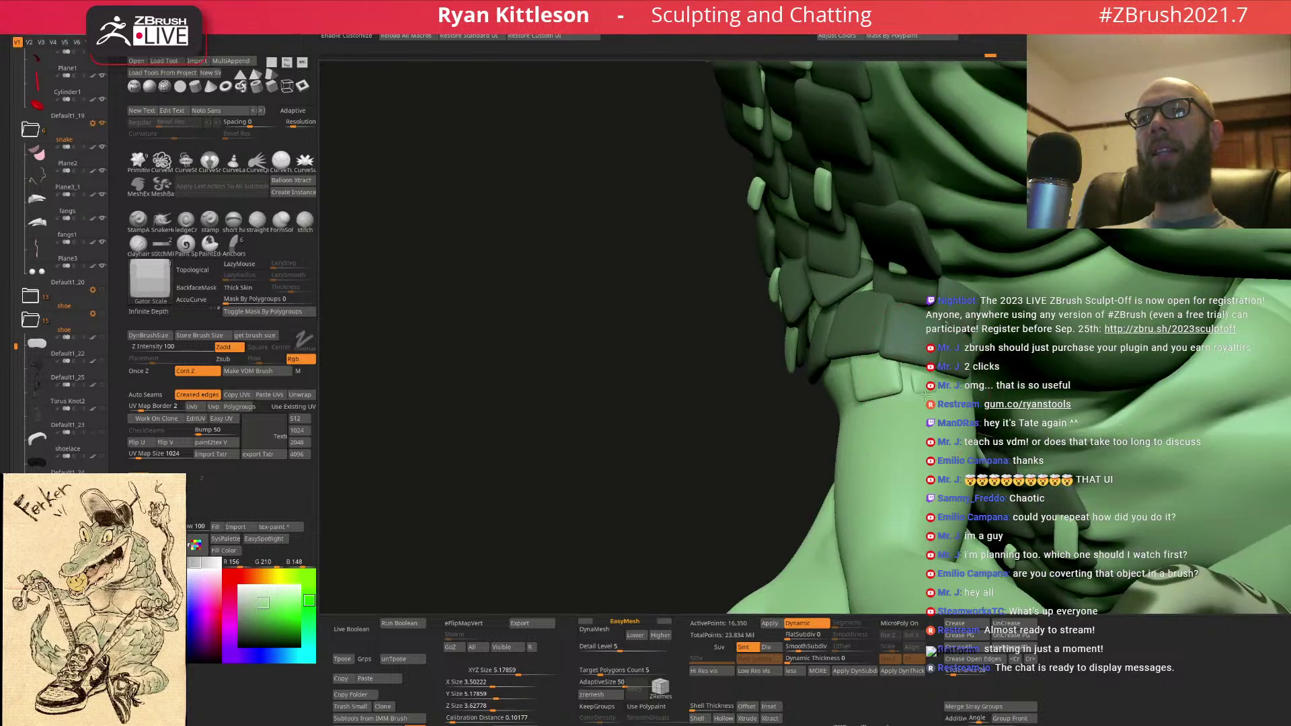
- Insert a row of scales around the top of the upper arm, just below the shoulder scales
left_click_drag(923, 405, 922, 406)
right_click_drag(908, 408, 836, 395)
left_click_drag(829, 408, 834, 428)
right_click_drag(836, 417, 772, 405)
left_click_drag(768, 411, 750, 481)
right_click_drag(860, 481, 793, 471)
left_click_drag(792, 461, 816, 490)
right_click_drag(908, 507, 862, 452)
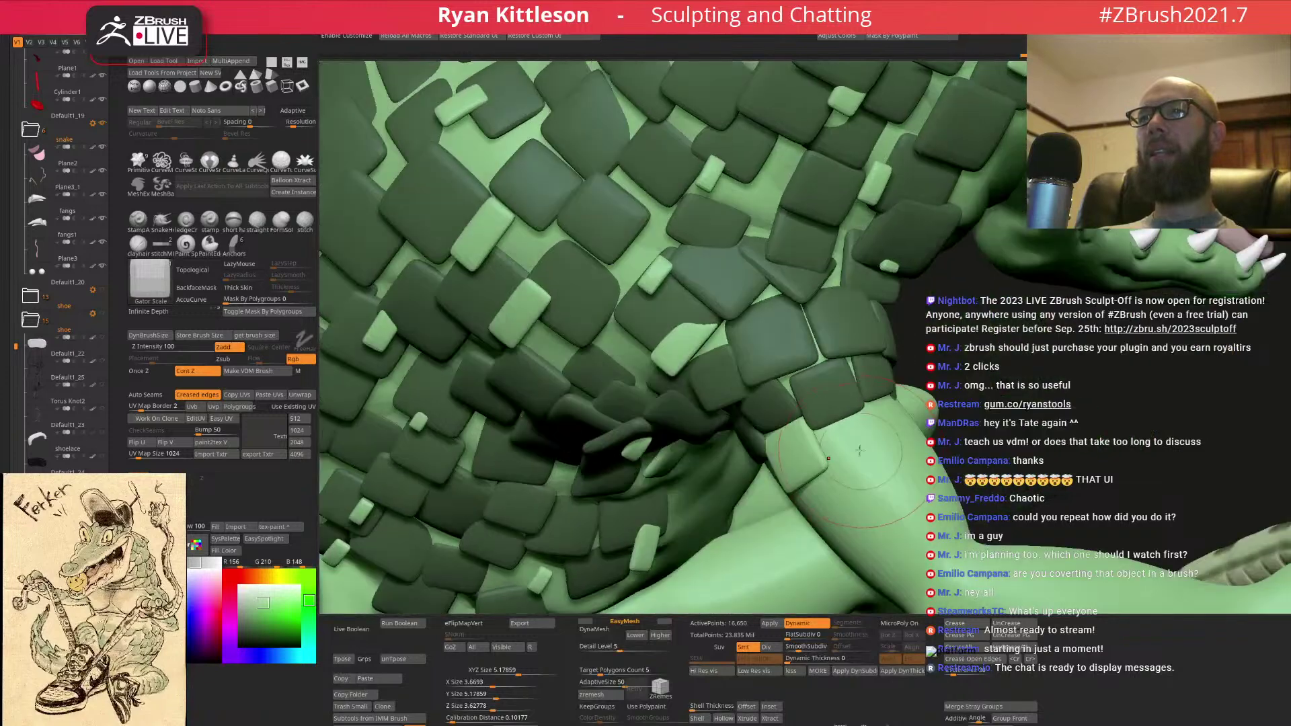
- Insert scales from the outer side of the upper arm around to its front, below the previous row
left_click_drag(862, 463, 873, 479)
right_click_drag(873, 479, 921, 421)
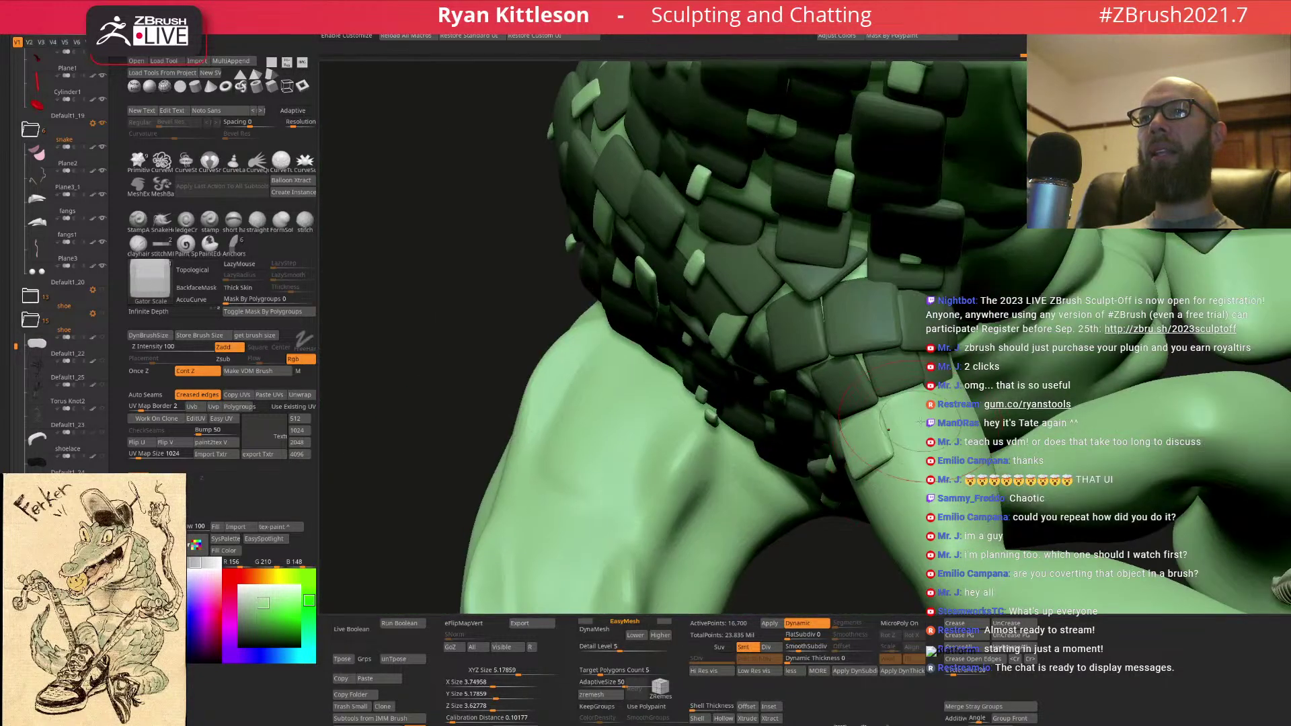
left_click_drag(924, 444, 928, 455)
right_click_drag(928, 457, 984, 411)
left_click_drag(984, 411, 984, 442)
right_click_drag(1002, 379, 963, 286)
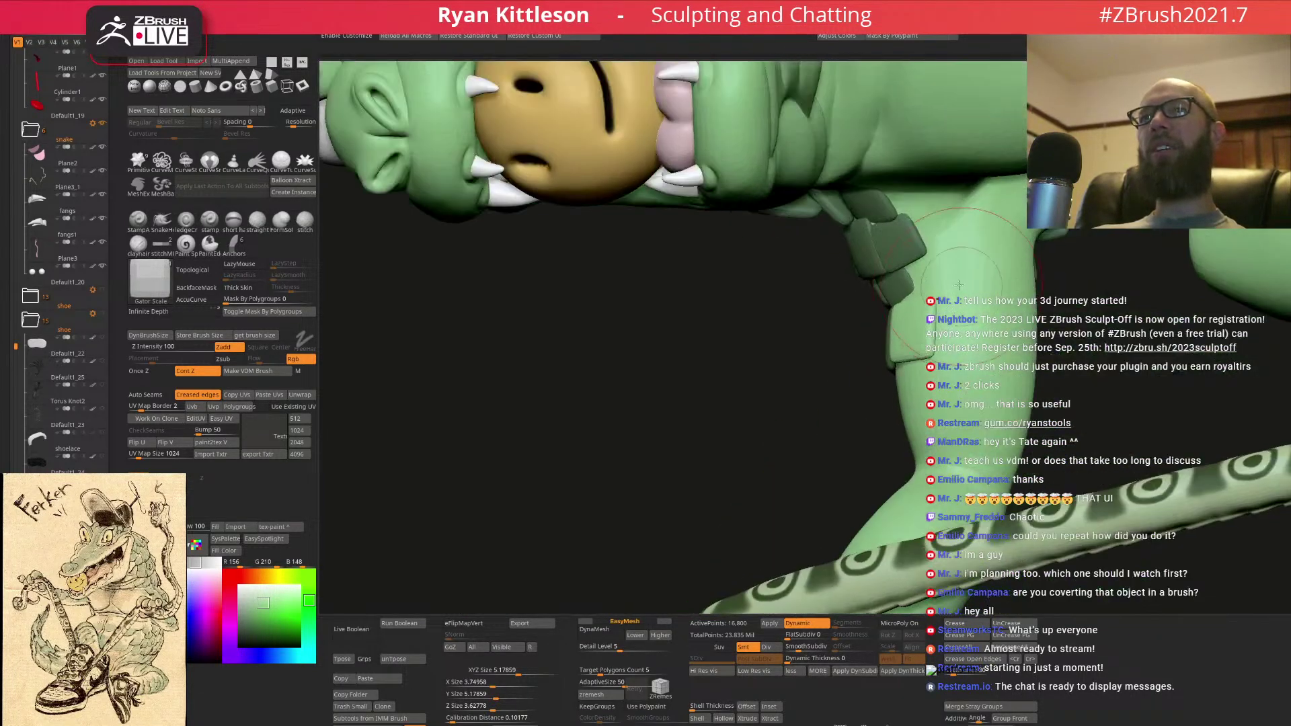
left_click_drag(947, 294, 951, 311)
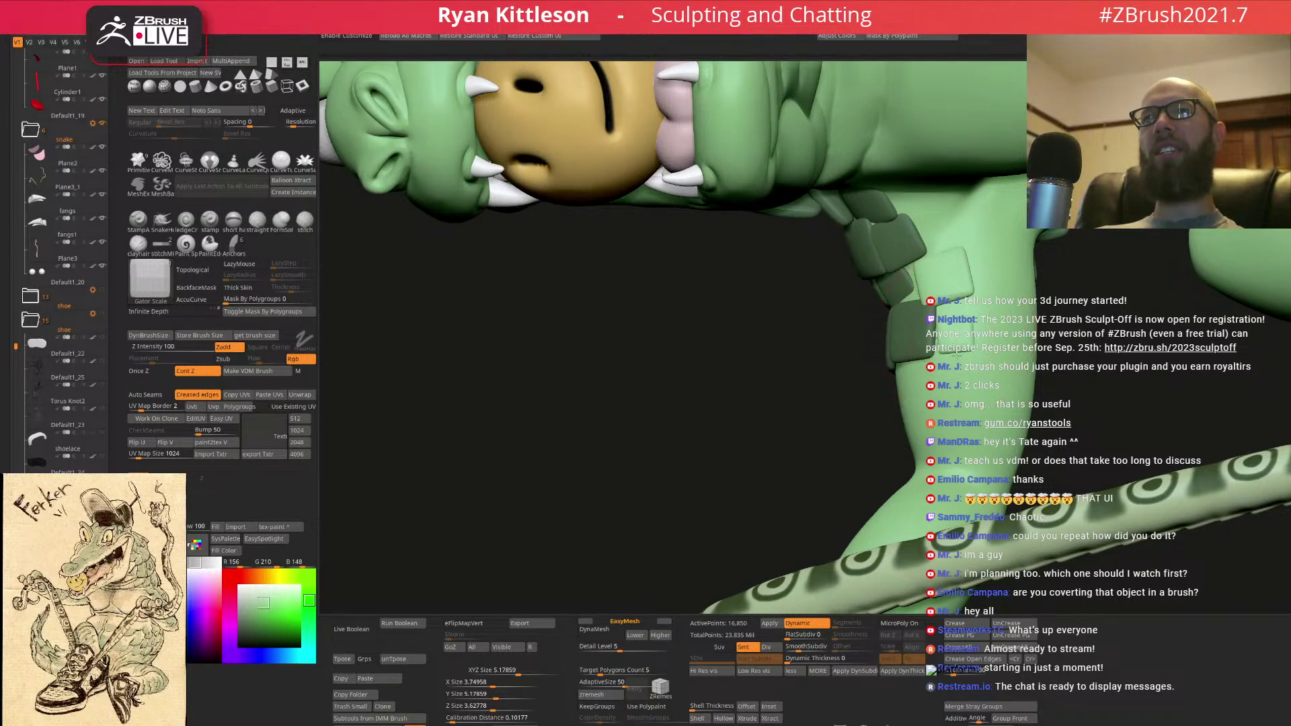
- Extend the scales farther down the front and outer side of the upper arm
right_click_drag(941, 336, 804, 340)
left_click_drag(740, 385, 782, 404)
right_click_drag(782, 403, 749, 398, "ctrl")
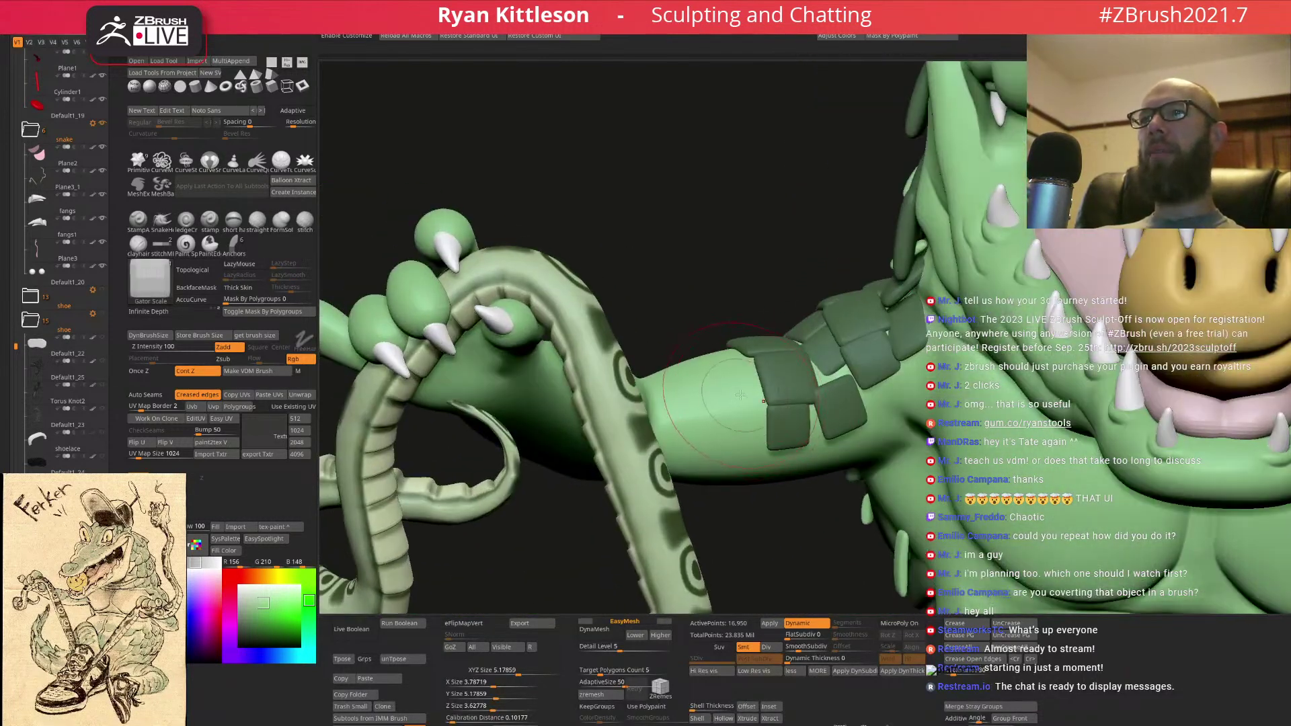
left_click_drag(732, 409, 734, 411)
right_click_drag(734, 411, 723, 369)
left_click_drag(706, 378, 730, 407)
right_click_drag(729, 407, 707, 331)
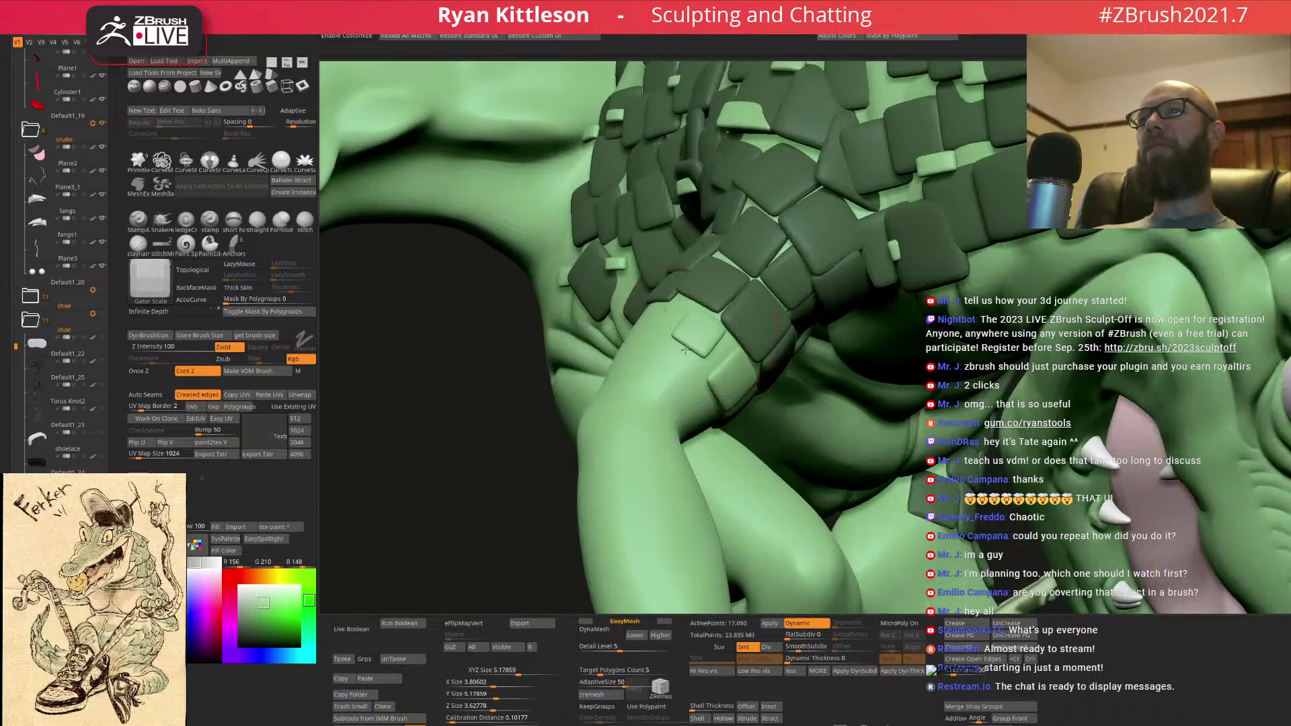
left_click_drag(681, 350, 684, 352)
- Insert scales across the middle of the upper arm and into the bare spots along its back side
right_click_drag(685, 352, 662, 327)
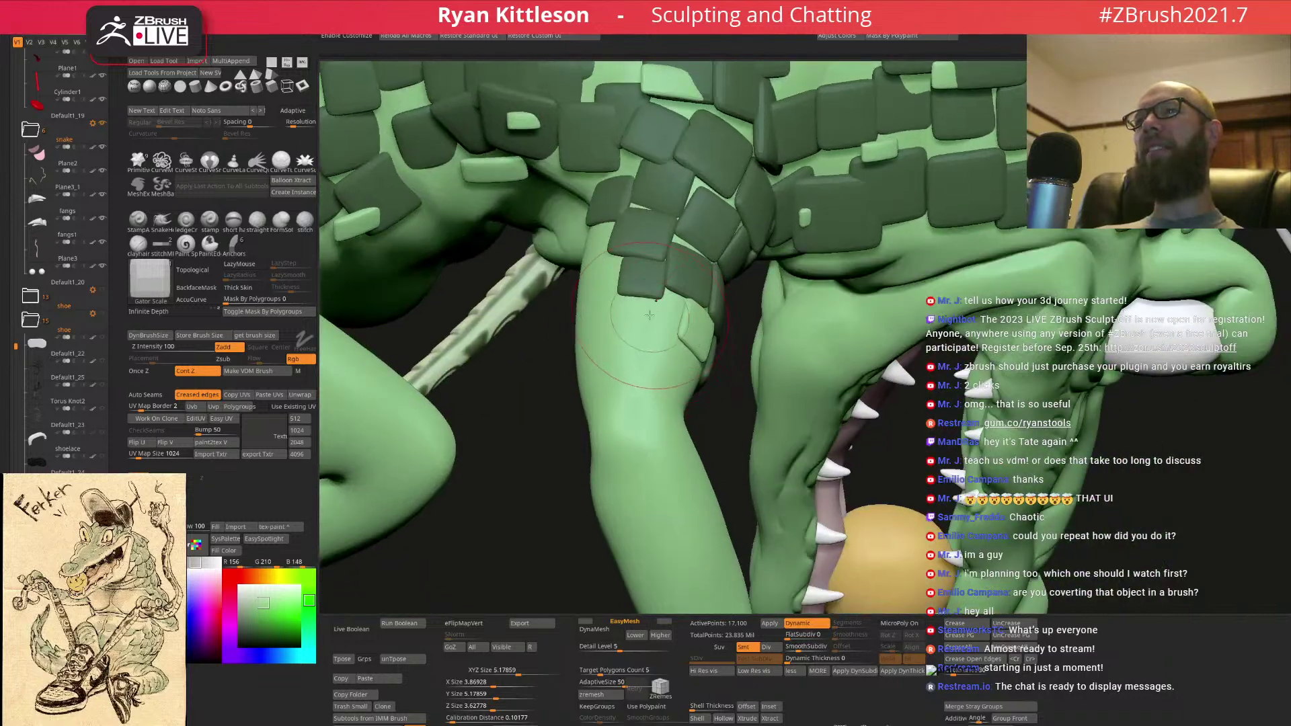
left_click_drag(647, 333, 644, 342)
right_click_drag(663, 345, 608, 318)
left_click_drag(604, 322, 609, 349)
left_click_drag(581, 270, 582, 295)
left_click_drag(557, 230, 559, 261)
mouse_move(625, 362)
right_mouse_down()
mouse_move(584, 355)
mouse_move(636, 374)
right_mouse_up()
left_click_drag(598, 385, 613, 411)
- Insert a row of scales around the lower upper arm, just above the elbow
right_click_drag(622, 408, 572, 403)
left_click_drag(654, 369, 667, 397)
right_click_drag(708, 358, 719, 355)
left_click_drag(707, 358, 718, 385)
right_click_drag(802, 360, 760, 357)
left_click_drag(736, 350, 745, 376)
right_click_drag(837, 358, 789, 353)
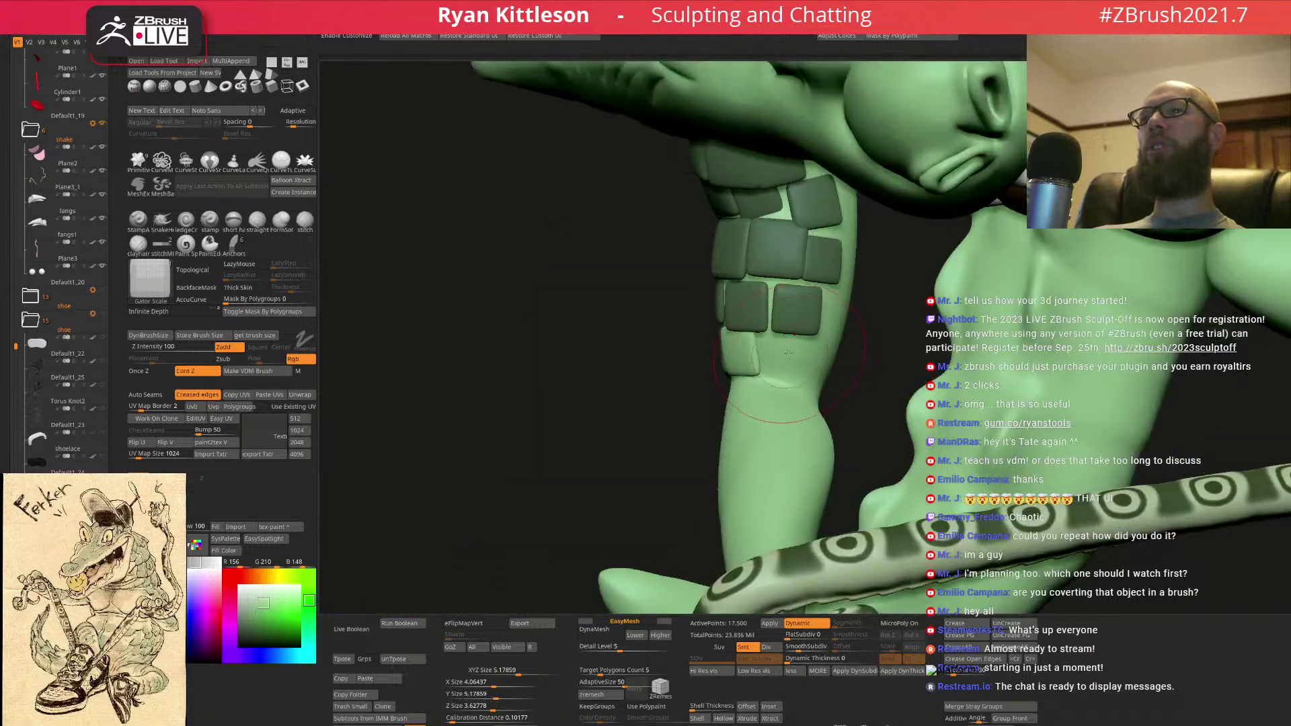
left_click_drag(778, 355, 782, 374)
- Insert scales across the back of the elbow and around to its inner side
right_click_drag(783, 373, 711, 395)
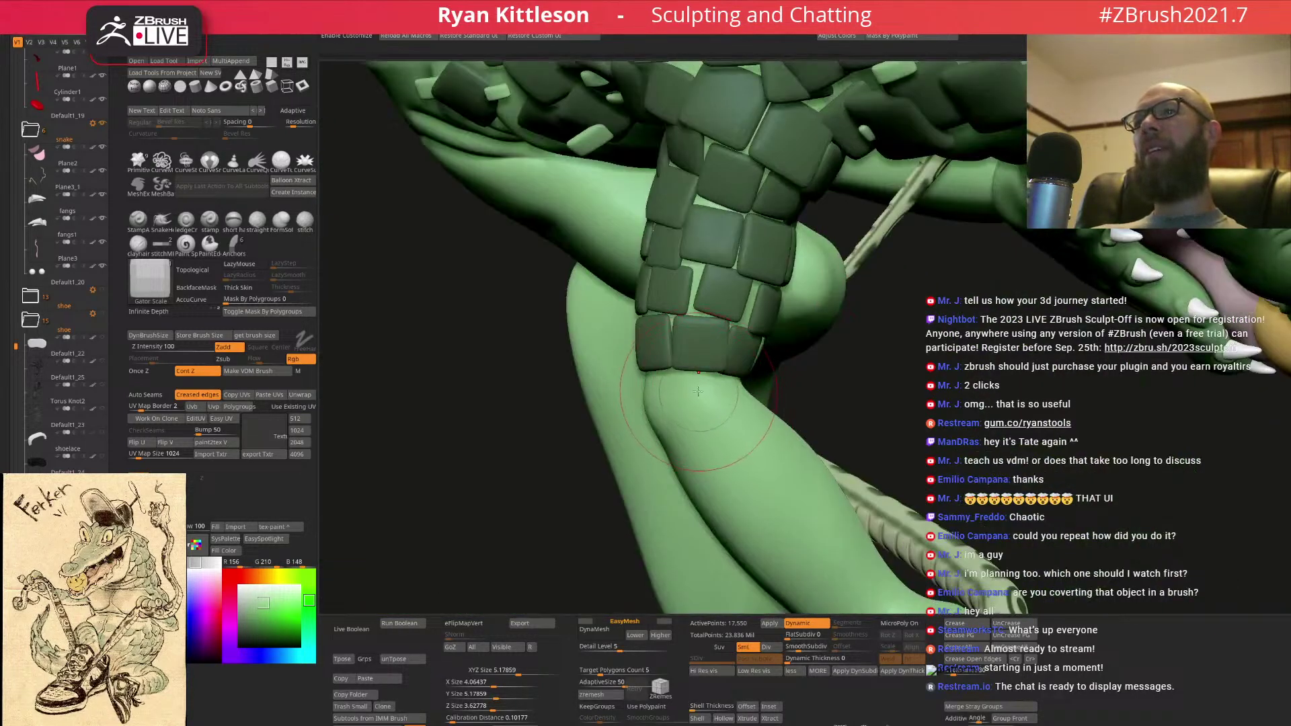
left_click_drag(688, 399, 699, 415)
right_click_drag(699, 415, 648, 398)
left_click_drag(640, 397, 659, 411)
right_click_drag(659, 411, 656, 374)
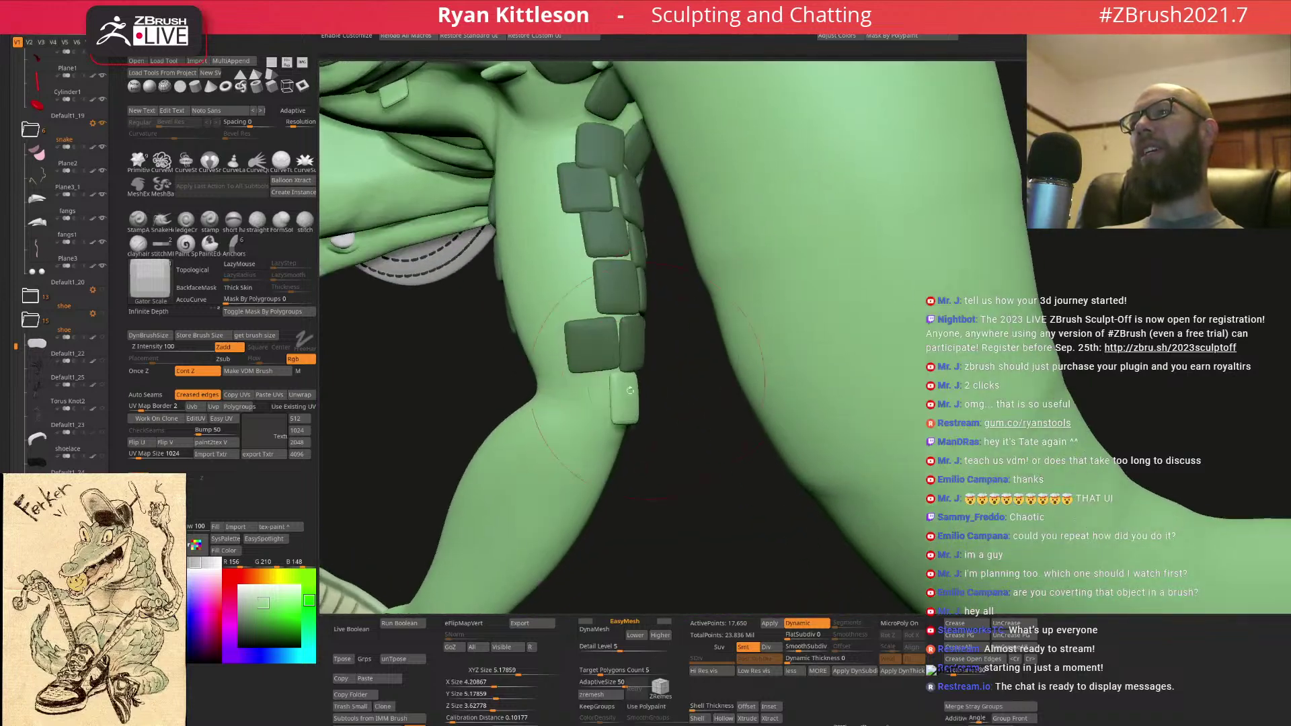
left_click_drag(583, 420, 572, 403)
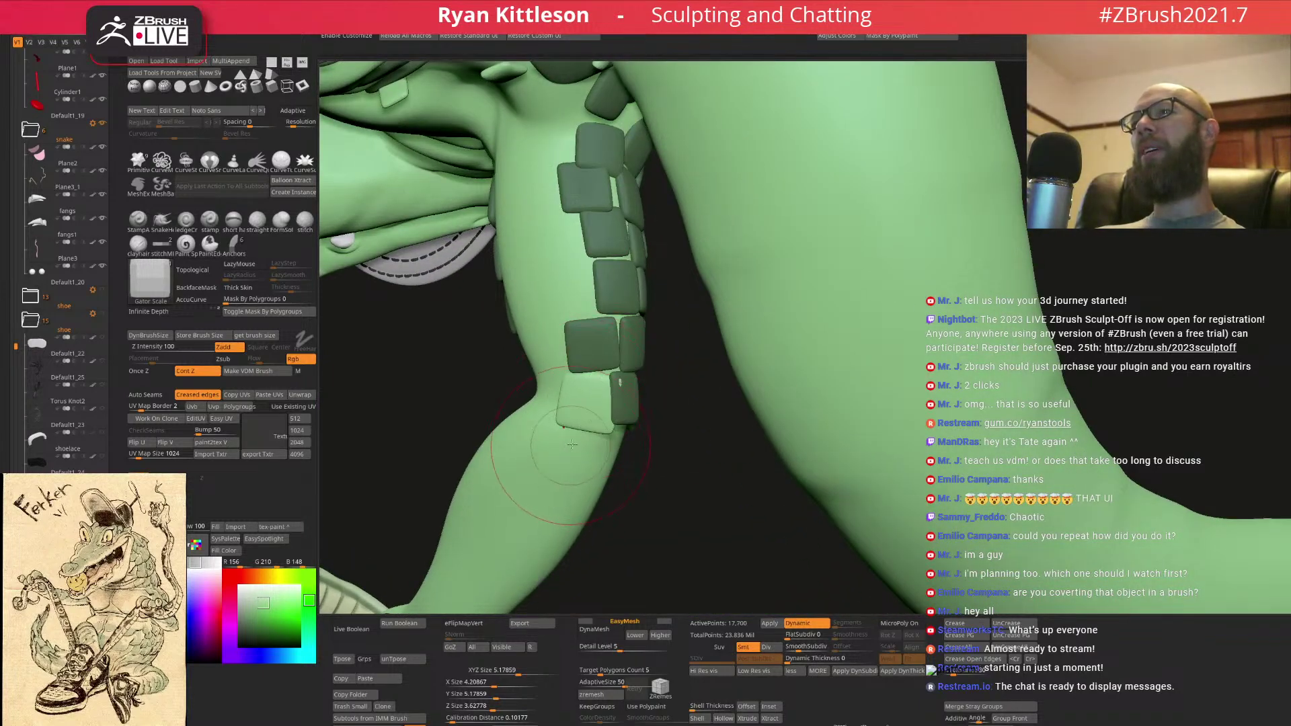
right_click_drag(571, 404, 575, 410)
- Insert scales beside the elbow and along the bare inner side of the upper arm
right_click_drag(681, 339, 655, 281)
left_click_drag(634, 357, 636, 362)
right_click_drag(635, 362, 575, 376)
left_click_drag(576, 381, 584, 396)
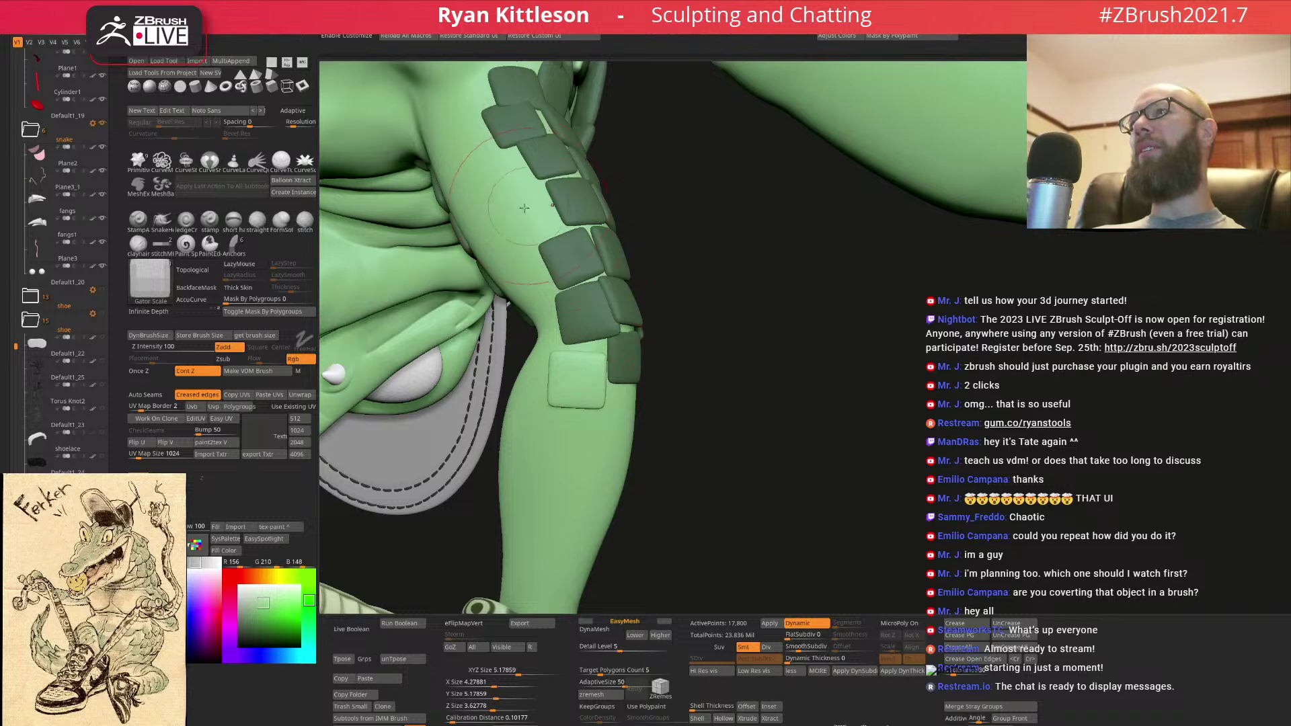
left_click_drag(532, 211, 533, 216)
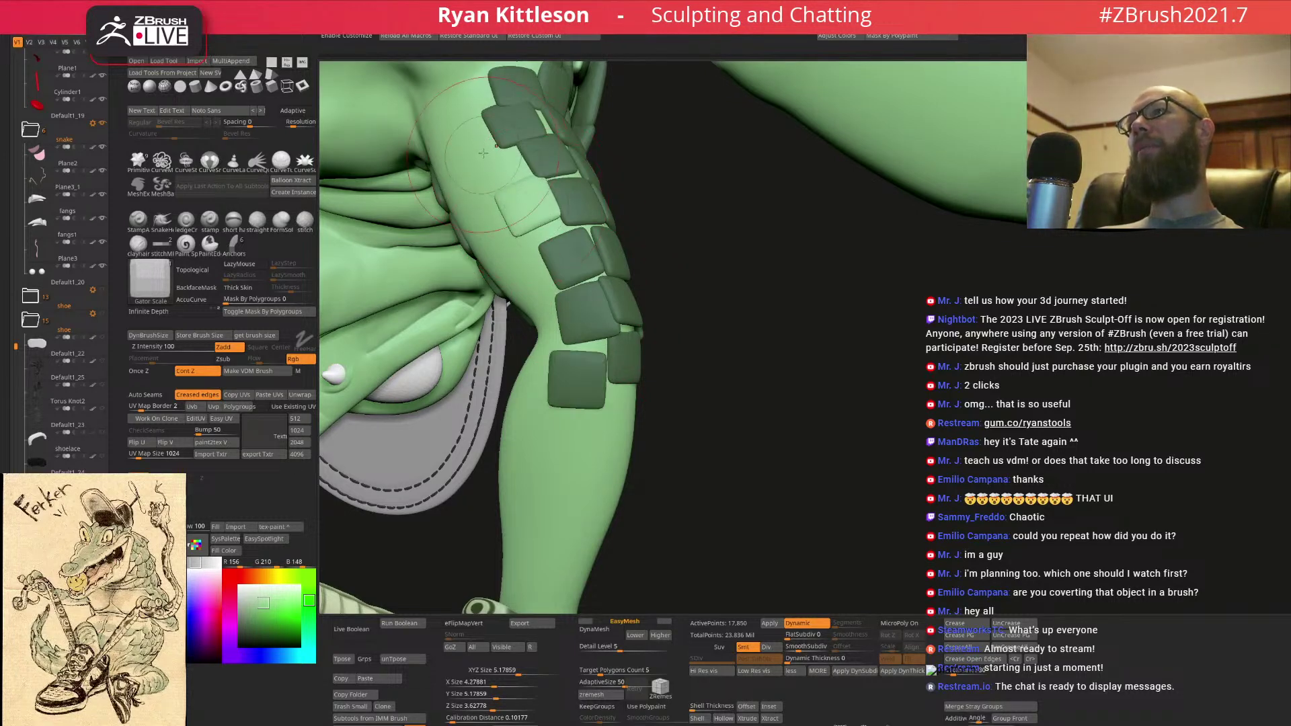
left_click_drag(498, 176, 499, 179)
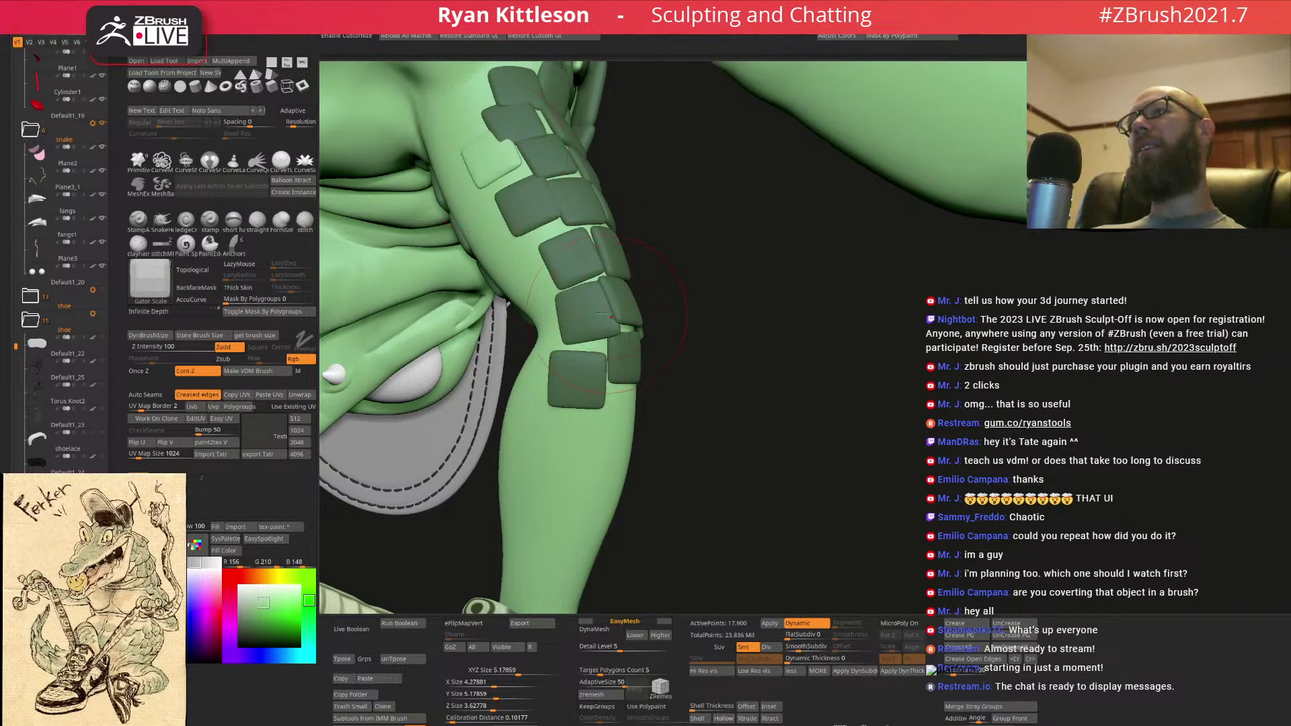
right_click_drag(499, 179, 682, 380)
- Insert the first scales on the forearm below the elbow and nudge the newest one with the SnakeHook brush
left_click_drag(681, 380, 679, 410)
right_click_drag(679, 410, 728, 363)
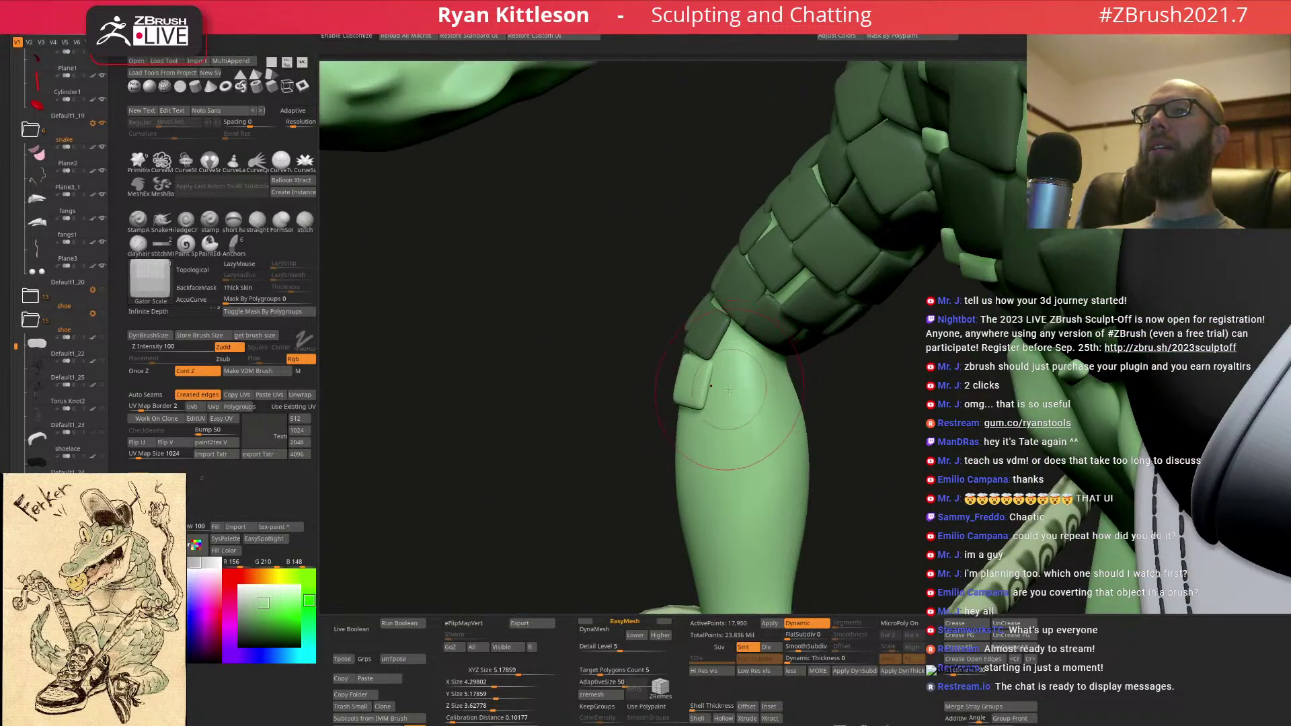
left_click_drag(727, 382, 726, 402)
mouse_move(726, 402)
right_mouse_down()
mouse_move(663, 457)
mouse_move(650, 417)
mouse_move(625, 491)
right_mouse_up()
left_click_drag(624, 403, 625, 441)
right_click_drag(673, 423, 660, 431)
left_click_drag(663, 411, 708, 433)
right_click_drag(709, 432, 733, 418)
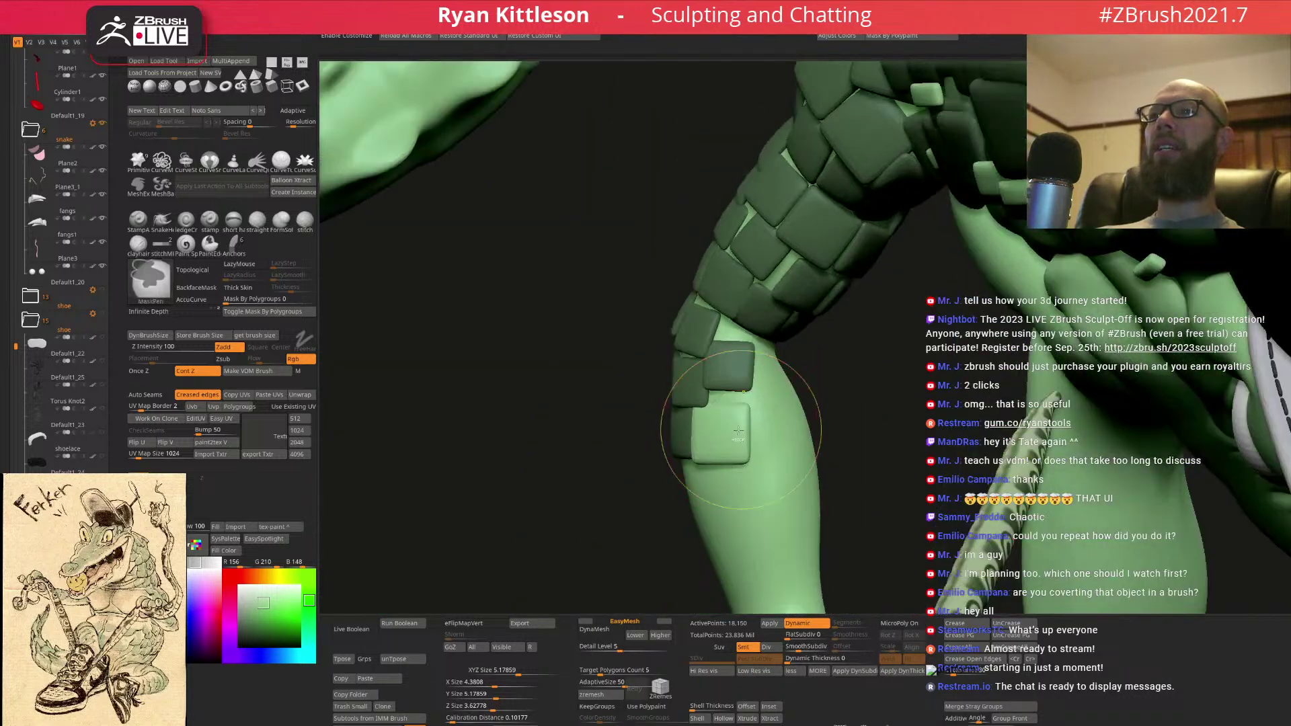
left_click_drag(729, 445, 733, 453)
- Insert scales along the inner and upper side of the forearm beyond the elbow rows
right_click_drag(749, 442, 833, 362)
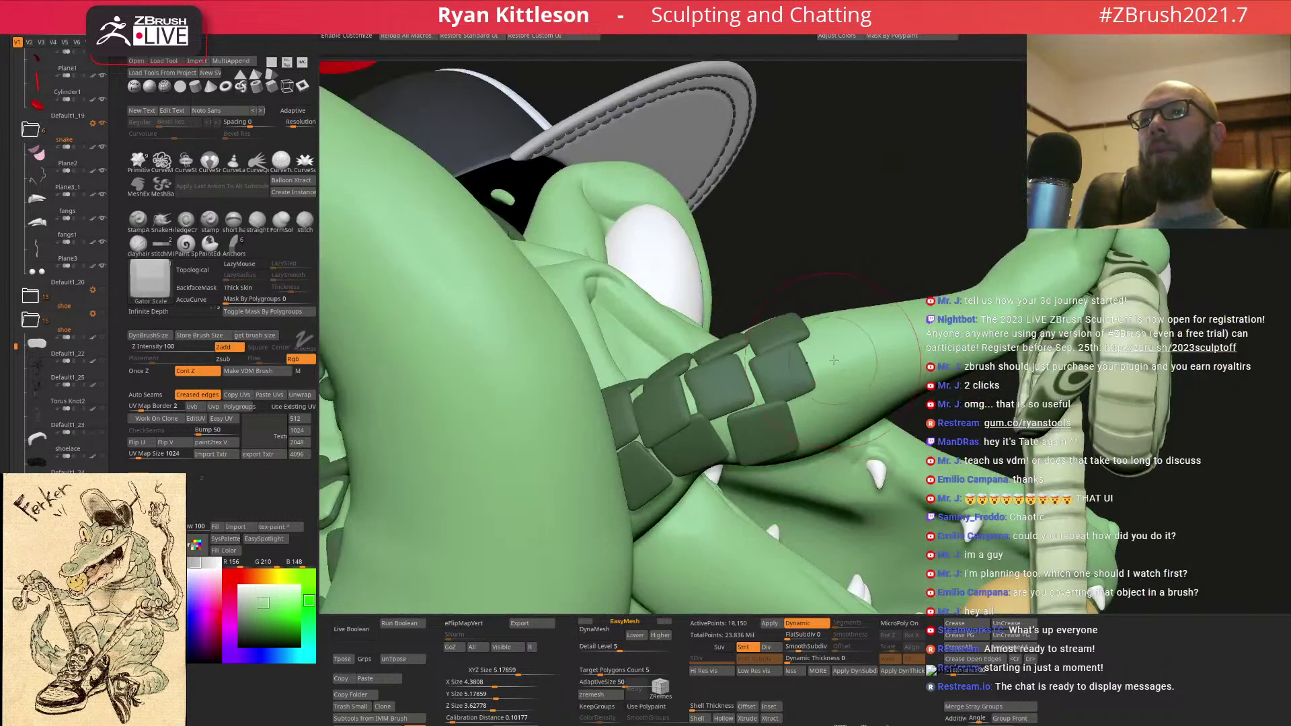
left_click_drag(837, 378, 841, 388)
right_click_drag(817, 384, 830, 418)
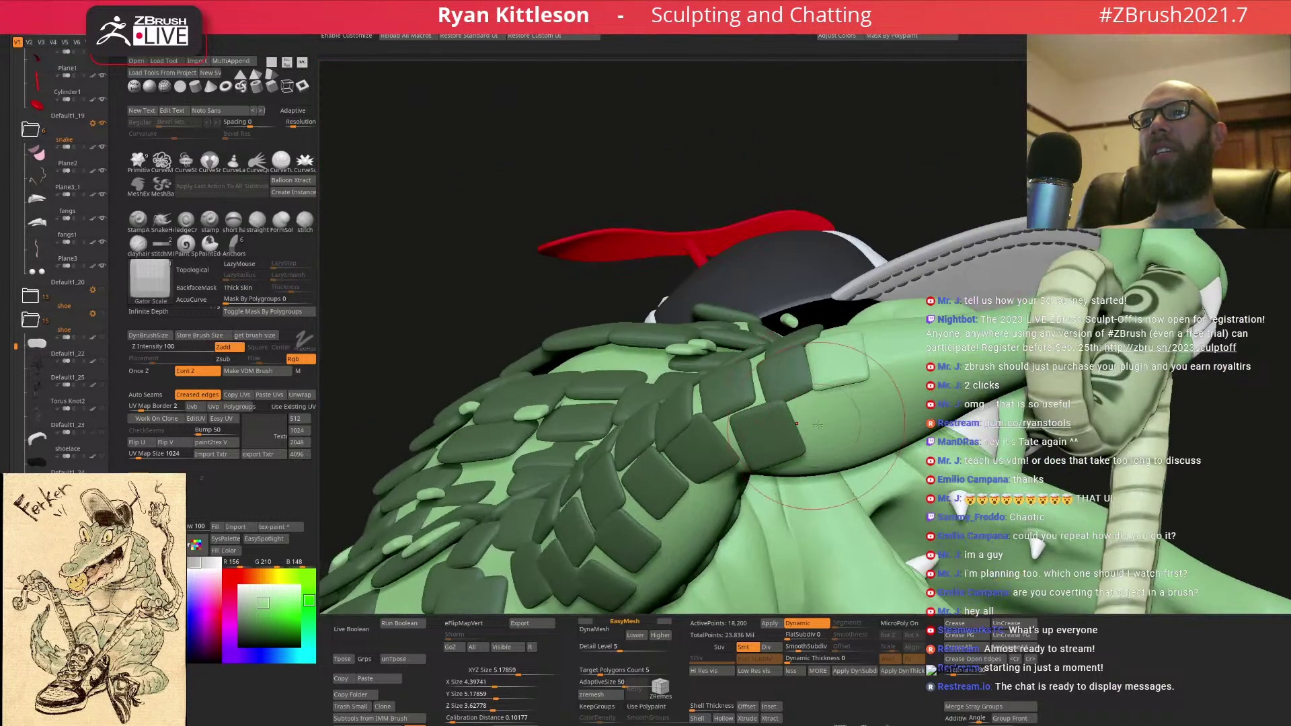
left_click_drag(841, 441, 844, 430)
right_click_drag(869, 383, 830, 420)
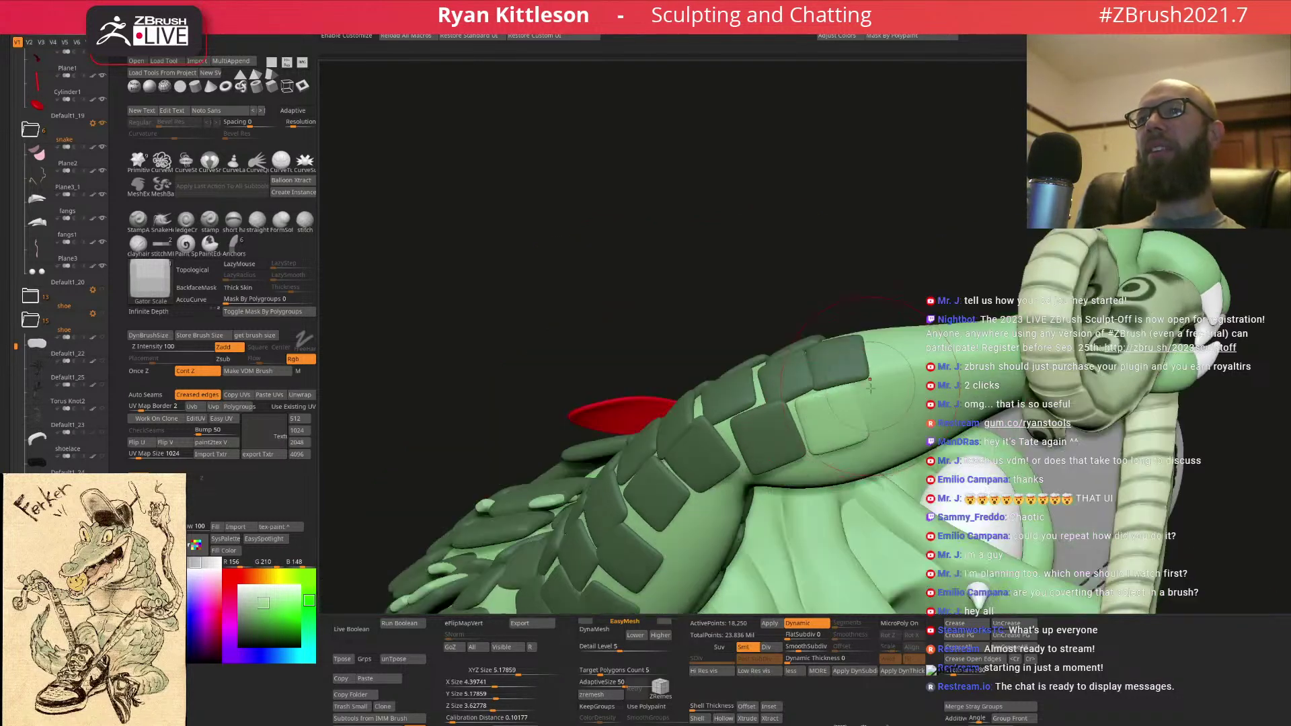
right_click_drag(900, 363, 846, 294)
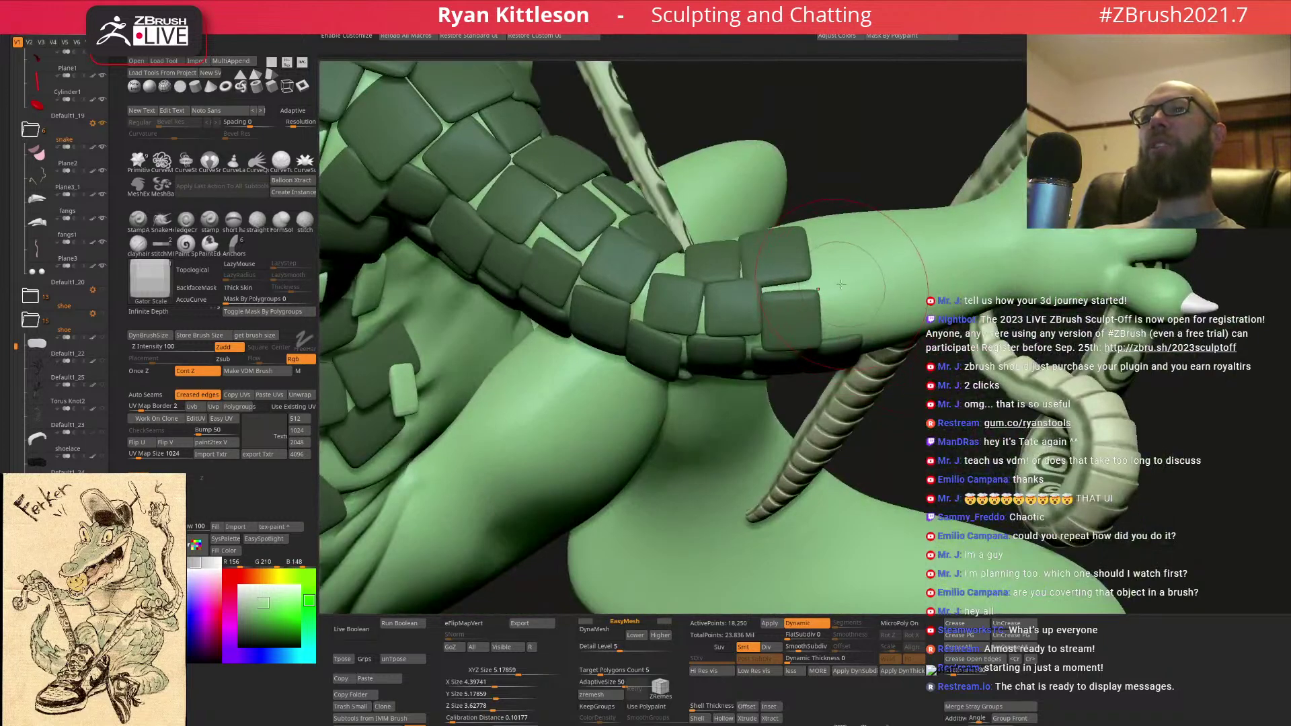
- Insert scales across the outer side of the forearm, continuing the rows toward the wrist
left_click_drag(864, 279, 863, 280)
mouse_move(863, 280)
right_mouse_down()
mouse_move(833, 343)
mouse_move(736, 341)
mouse_move(757, 357)
mouse_move(752, 337)
mouse_move(748, 349)
right_mouse_up()
left_click_drag(738, 344, 717, 361)
right_click_drag(848, 345, 855, 362)
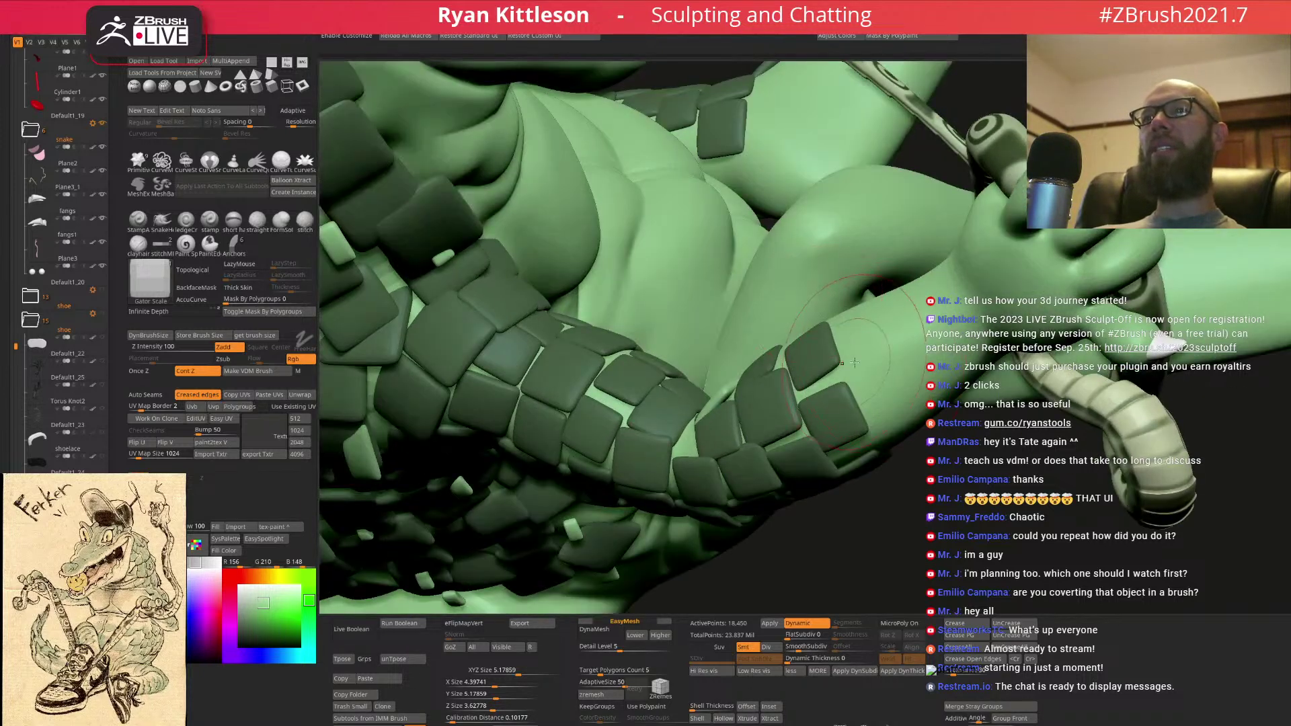
left_click_drag(871, 360, 874, 362)
right_click_drag(874, 357, 925, 276)
left_click_drag(853, 313, 879, 299)
- Insert scales around the forearm close to the wrist
right_click_drag(881, 302, 912, 410)
left_click_drag(912, 411, 908, 419)
right_click_drag(909, 421, 939, 449)
left_click_drag(940, 464, 955, 474)
mouse_move(928, 444)
right_mouse_down()
mouse_move(977, 470)
mouse_move(1012, 424)
right_mouse_up()
left_click_drag(956, 399, 950, 424)
right_click_drag(948, 430, 871, 345)
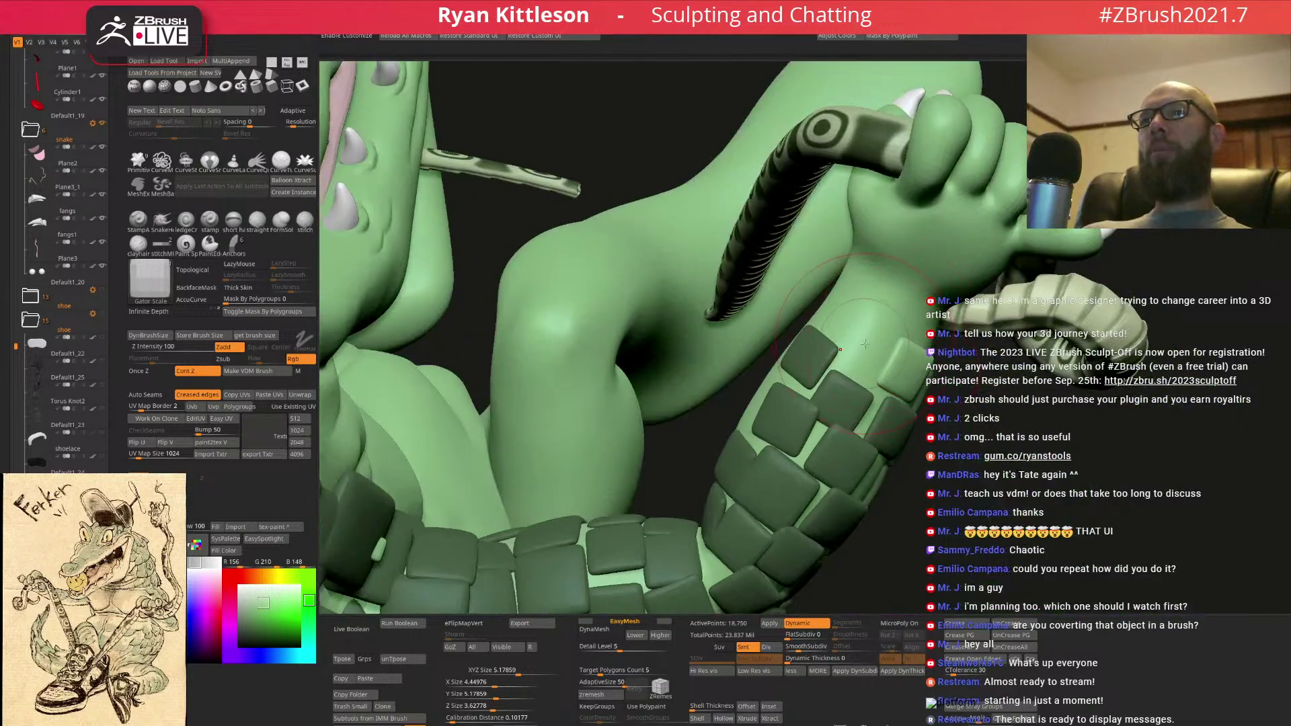
right_click_drag(877, 294, 834, 293)
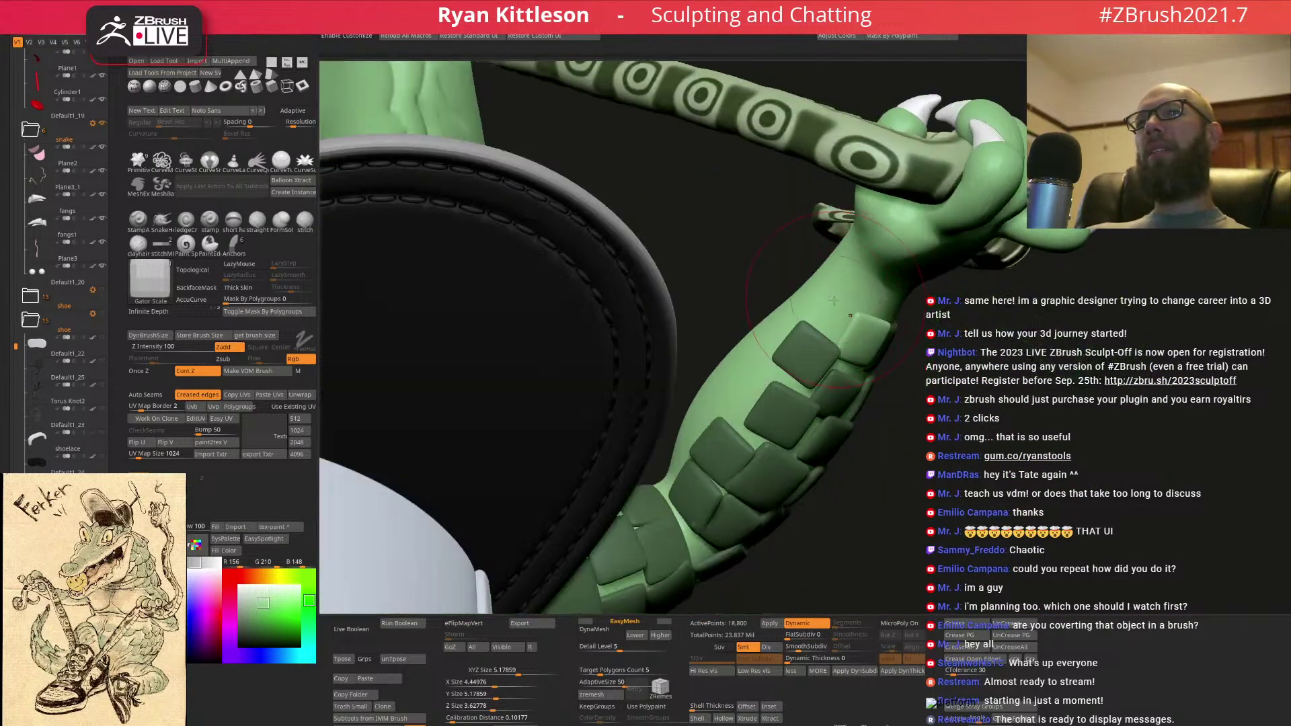
- Insert the last scales along the bare forearm side and at the wrist, then clear the mask from the scales
mouse_move(747, 382)
right_mouse_down()
mouse_move(915, 285)
mouse_move(941, 333)
mouse_move(922, 336)
mouse_move(865, 274)
mouse_move(953, 311)
mouse_move(592, 141)
mouse_move(1101, 294)
mouse_move(1049, 336)
mouse_move(1009, 303)
mouse_move(1069, 323)
mouse_move(1031, 326)
mouse_move(904, 253)
mouse_move(867, 274)
mouse_move(878, 314)
right_mouse_up()
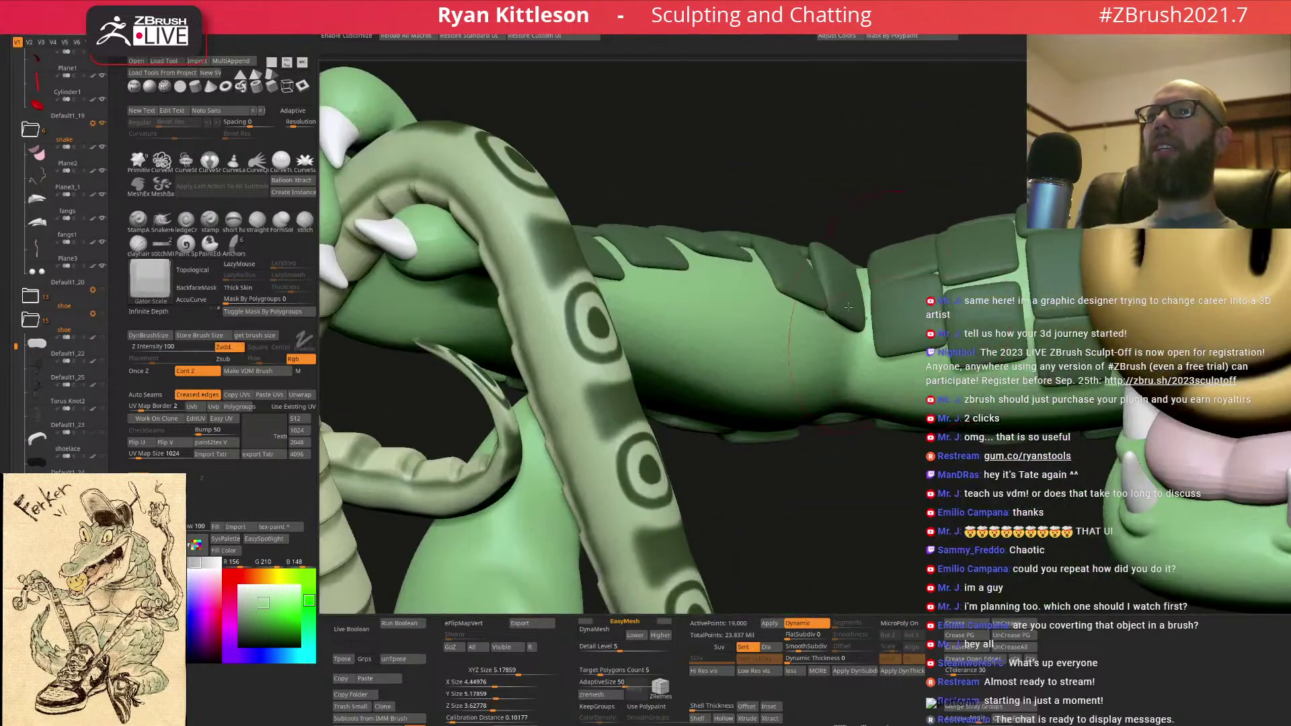
right_click_drag(739, 289, 835, 297)
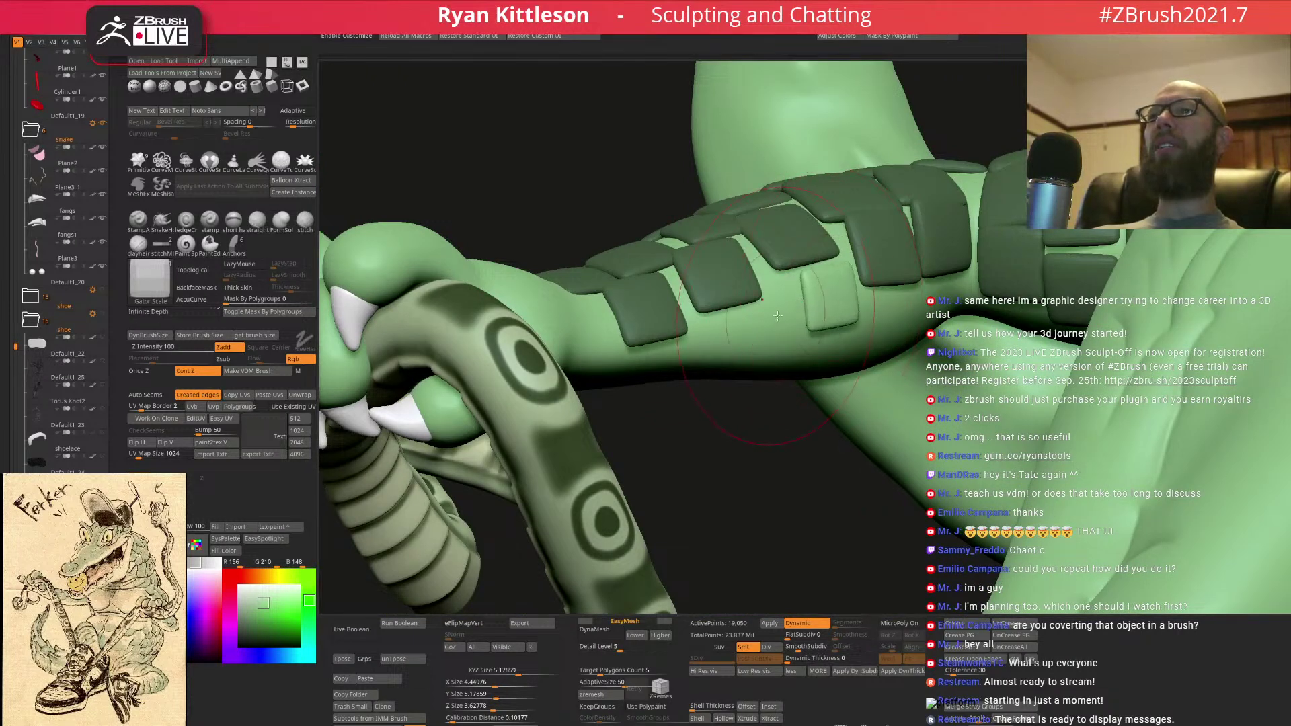
right_click_drag(709, 330, 574, 317)
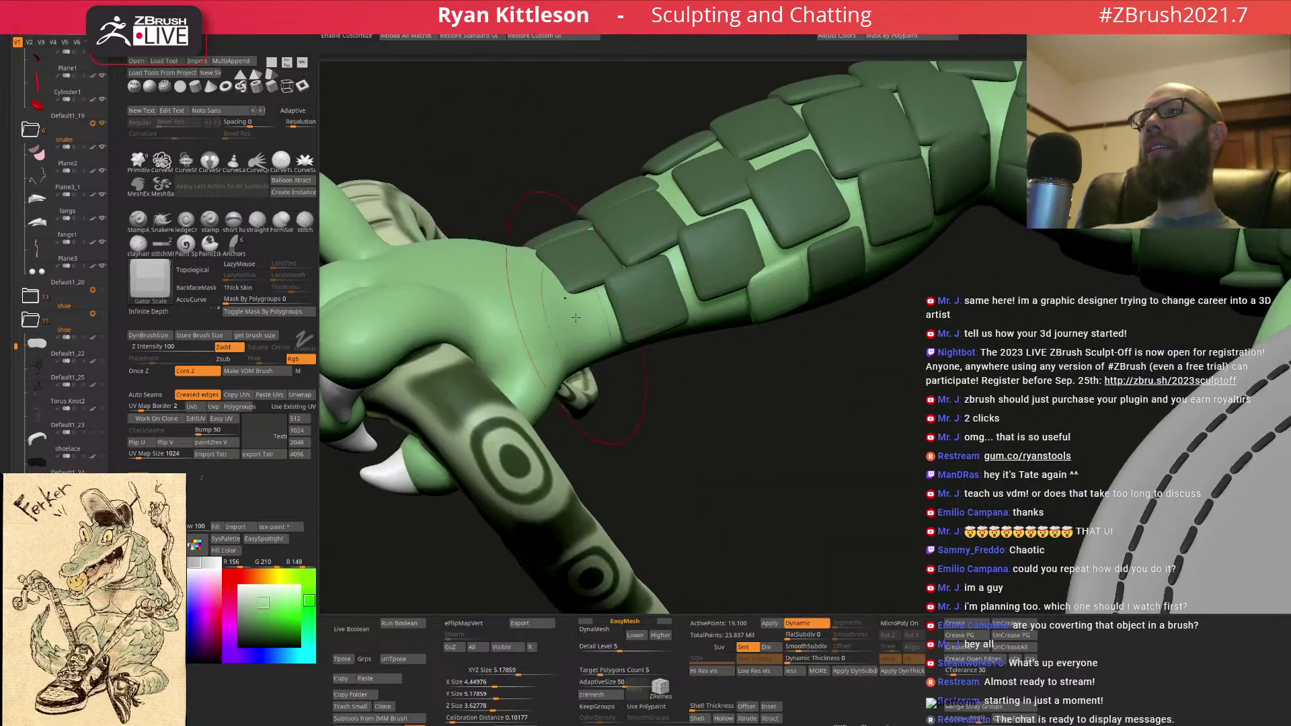
left_click_drag(572, 320, 548, 339)
right_click_drag(750, 302, 753, 236)
right_click_drag(948, 223, 848, 283, "ctrl")
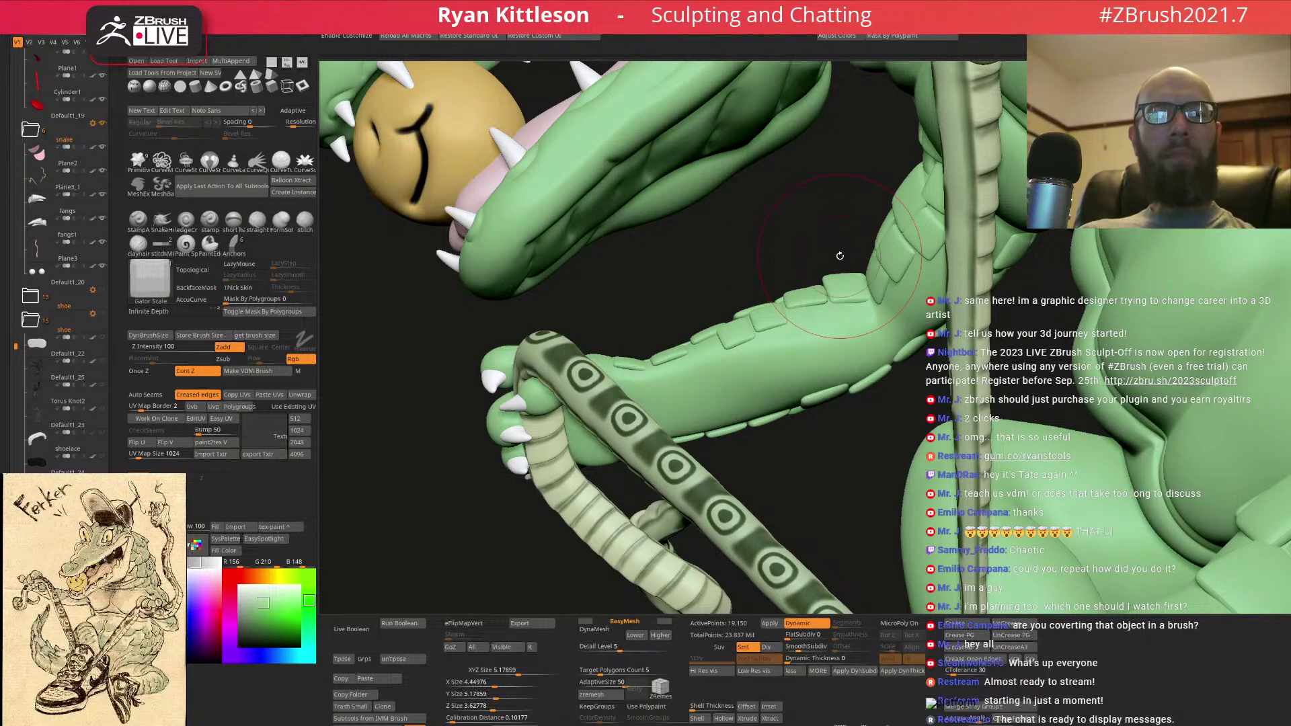
right_click_drag(832, 282, 741, 388)
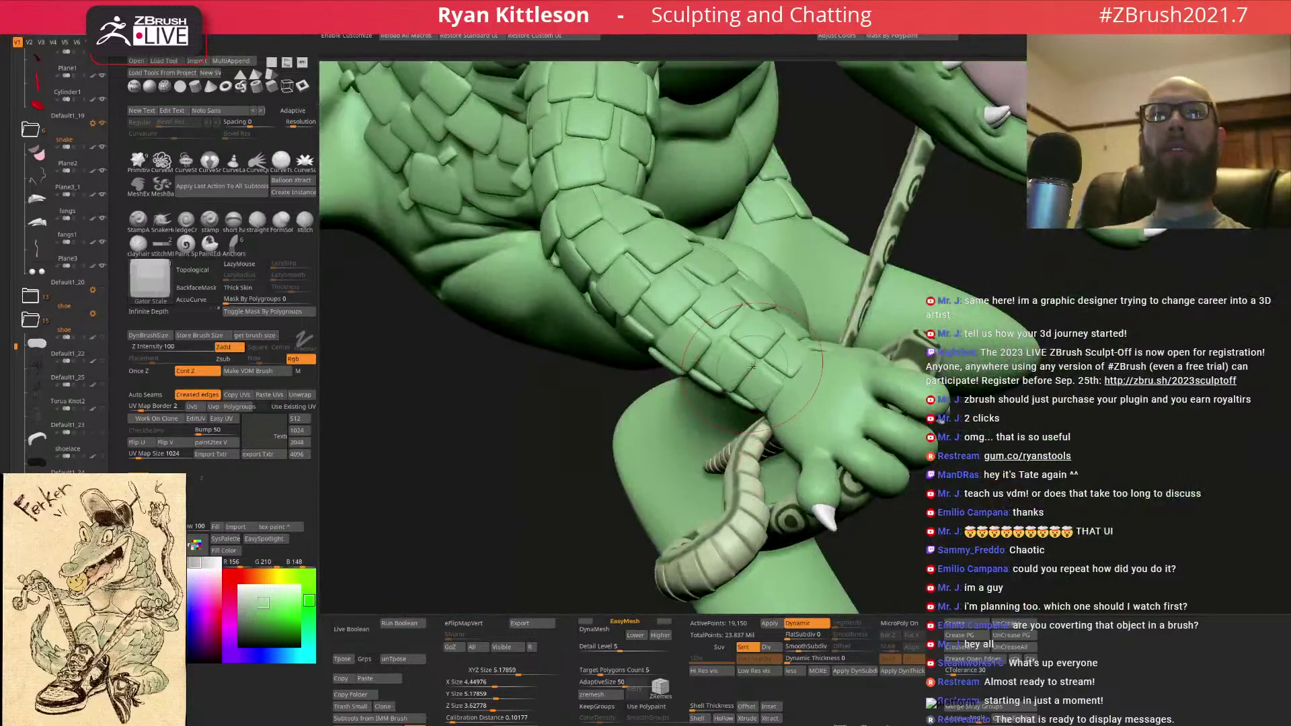
- Insert scales at the end of the forearm rows, carrying them over the wrist onto the back of the hand
right_click_drag(864, 378, 808, 383)
right_click_drag(827, 407, 797, 394)
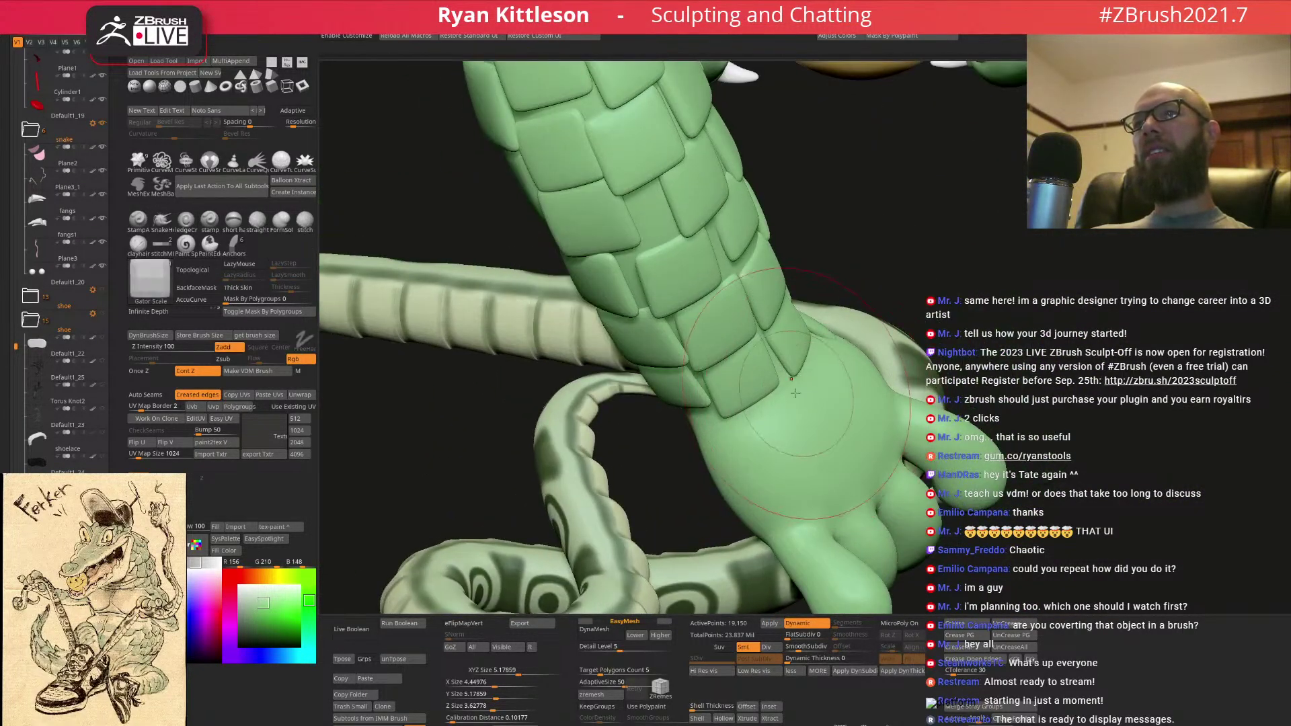
left_click_drag(811, 422, 811, 423)
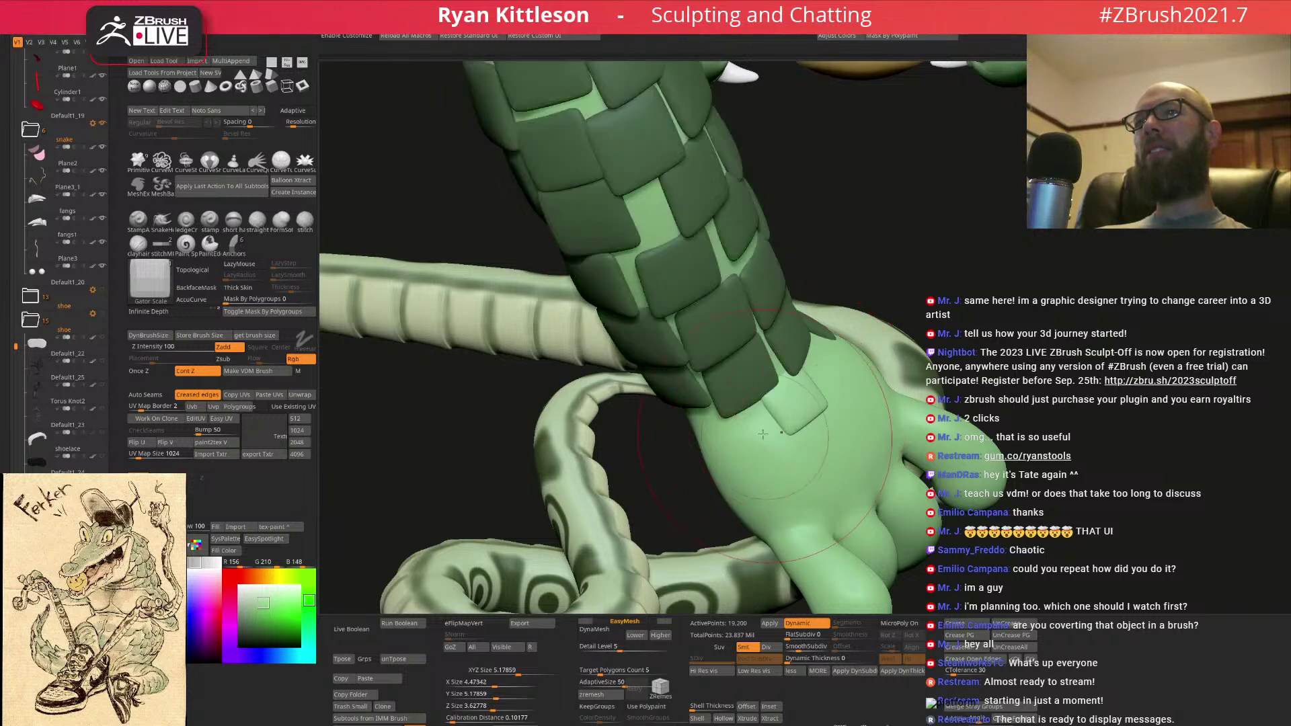
right_click_drag(807, 452, 807, 406)
left_click_drag(751, 434, 764, 453)
mouse_move(764, 453)
right_mouse_down()
mouse_move(711, 393)
mouse_move(854, 436)
right_mouse_up()
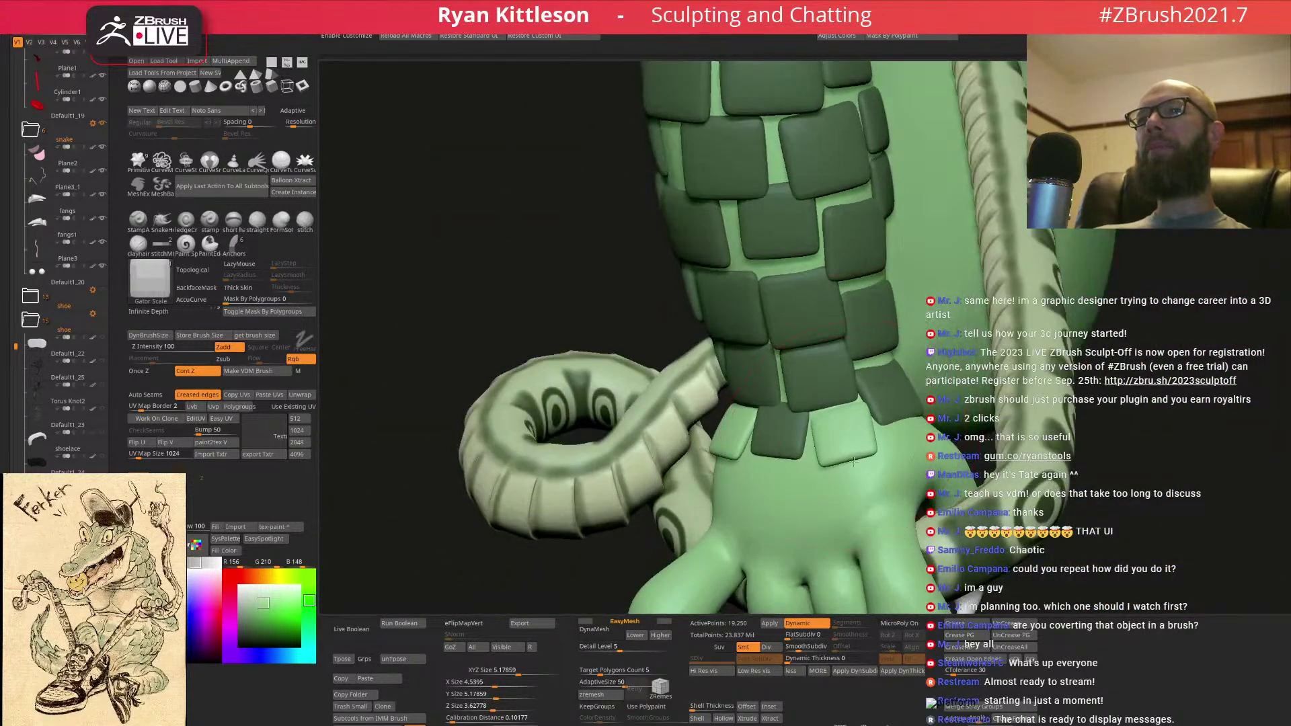
- Insert more scales around the side of the wrist and across the start of the hand
right_click_drag(843, 435, 800, 316)
left_click_drag(801, 316, 903, 343)
right_click_drag(903, 343, 942, 325)
left_click_drag(933, 346, 941, 340)
mouse_move(941, 340)
right_mouse_down()
mouse_move(985, 288)
mouse_move(861, 323)
mouse_move(774, 324)
mouse_move(779, 371)
right_mouse_up()
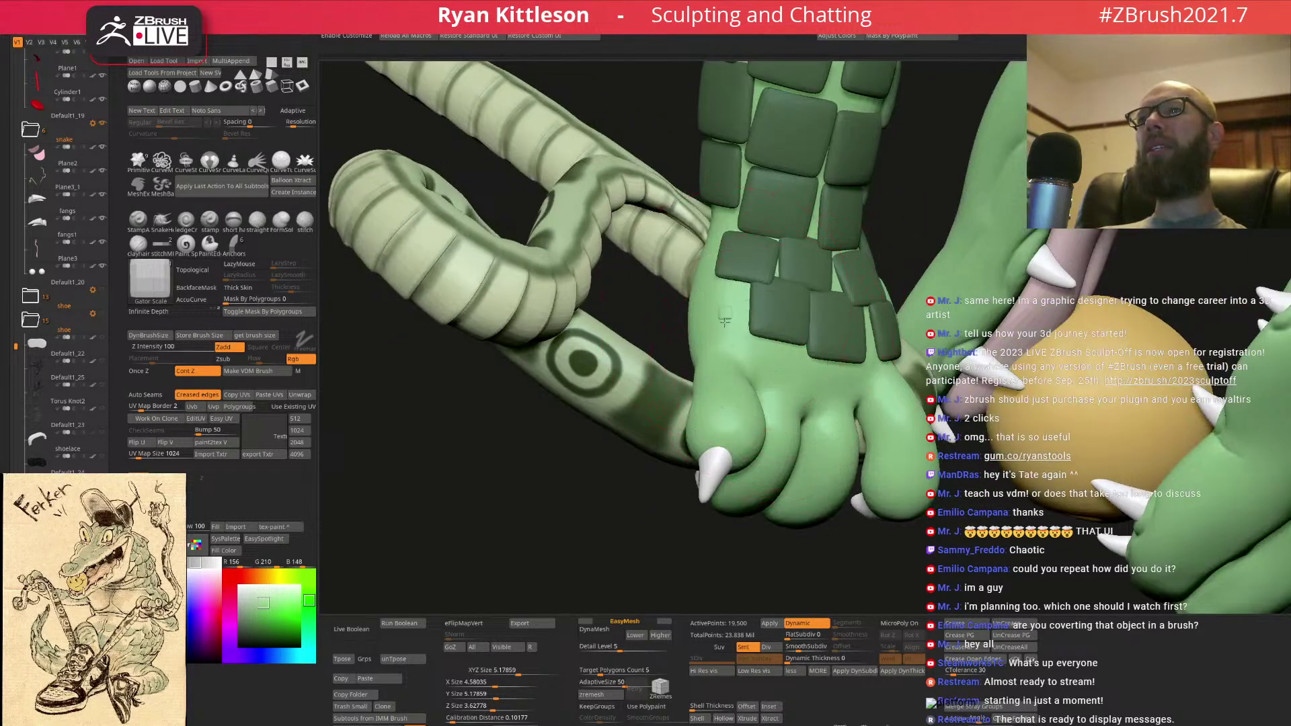
- Insert smaller scales over the back of the hand toward the knuckles
right_click_drag(727, 320, 776, 365)
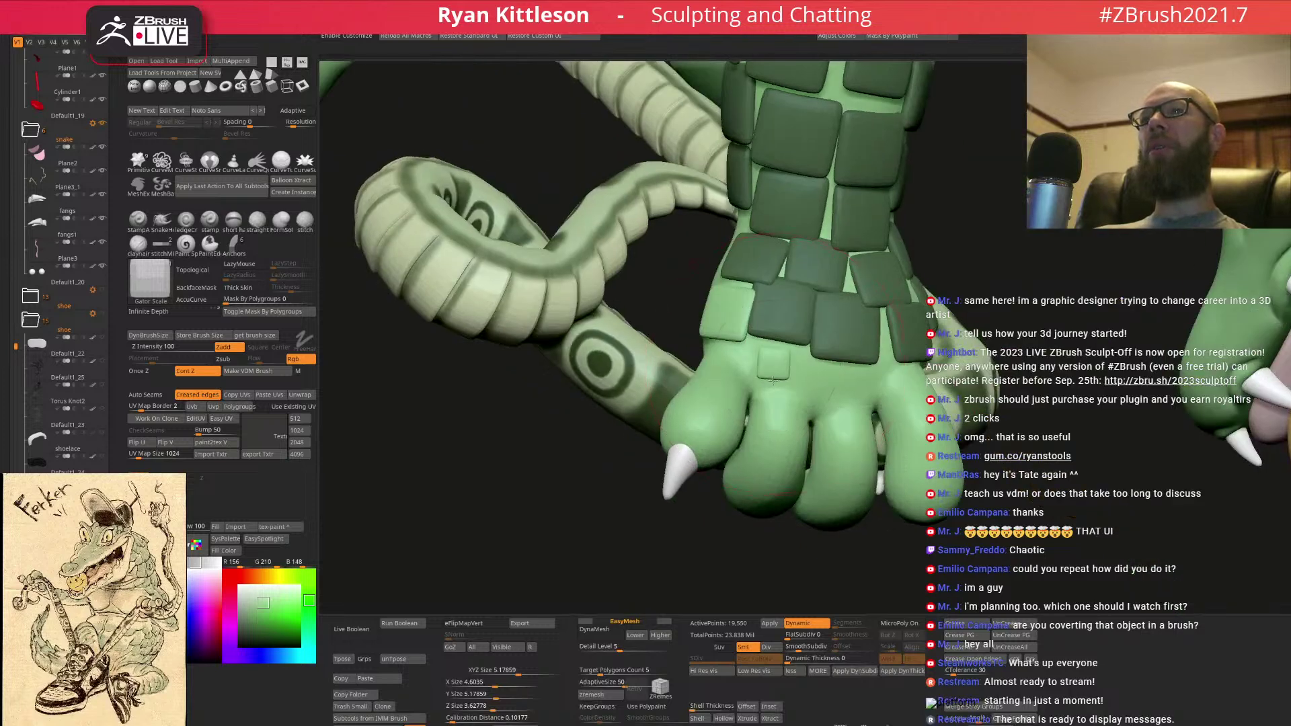
left_click_drag(769, 387, 829, 389)
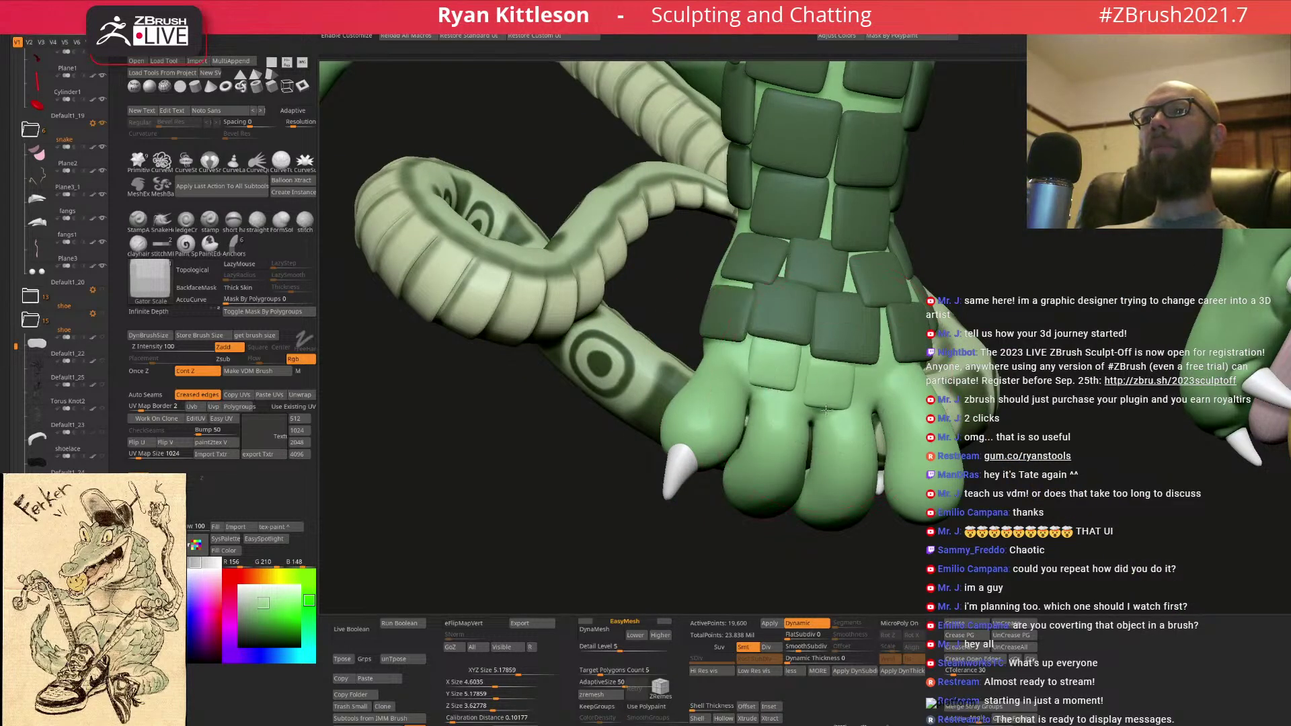
mouse_move(826, 409)
right_mouse_down()
mouse_move(879, 379)
mouse_move(806, 323)
mouse_move(714, 187)
mouse_move(807, 158)
right_mouse_up()
- Insert a row of scales across the other arm's bare shoulder, joining the existing shoulder and back scales
right_click_drag(982, 168, 724, 409, "alt")
right_click_drag(812, 303, 826, 273)
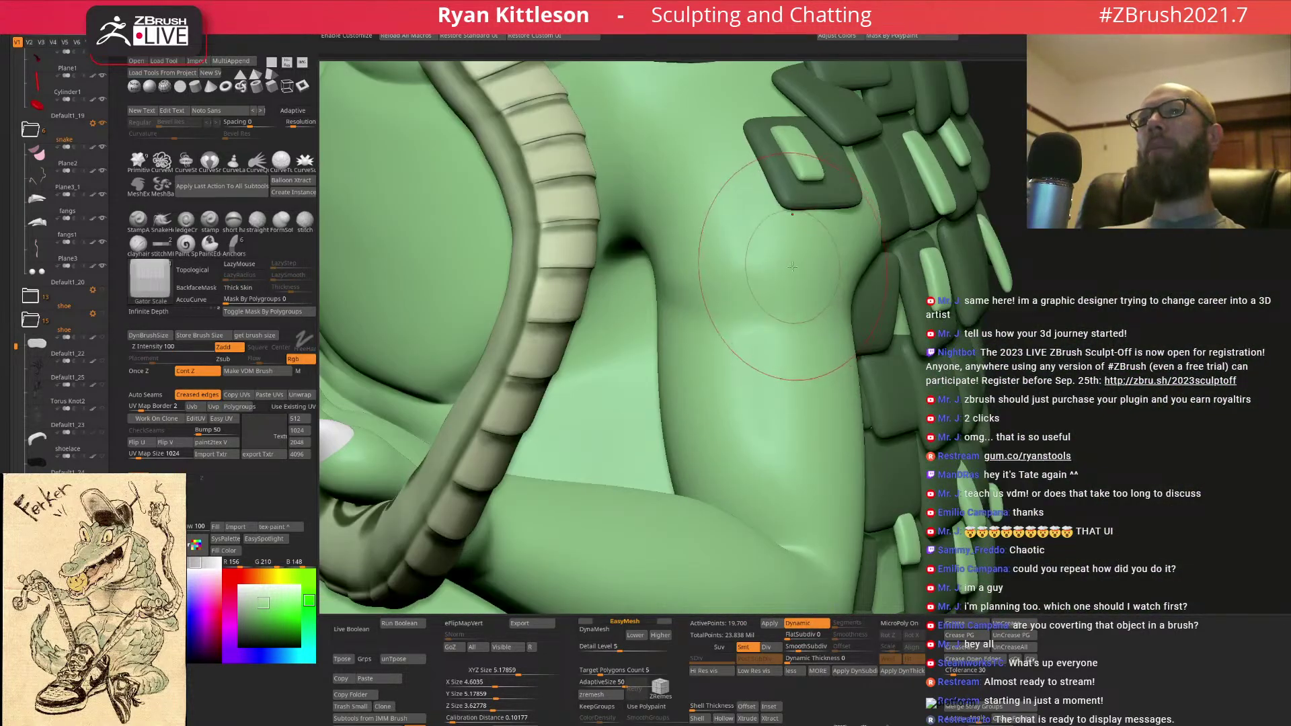
left_click_drag(789, 262, 826, 256)
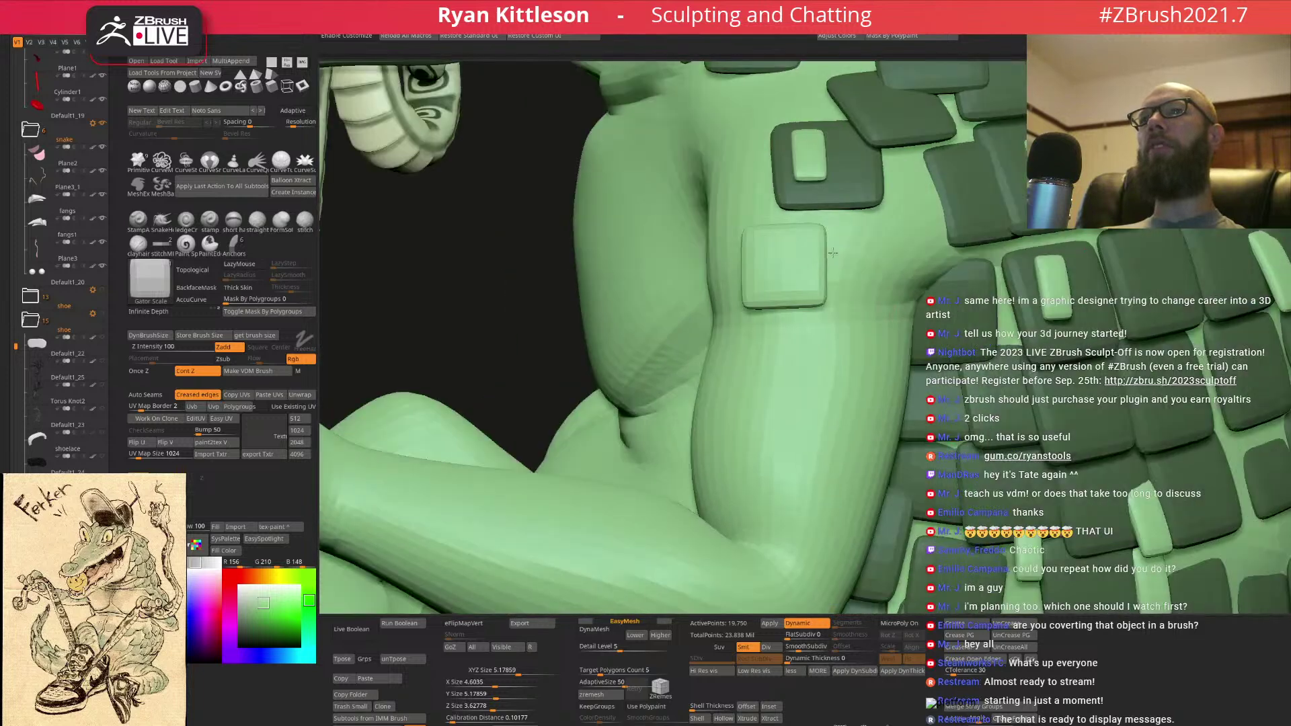
right_click_drag(827, 256, 864, 248)
left_click_drag(865, 247, 912, 228)
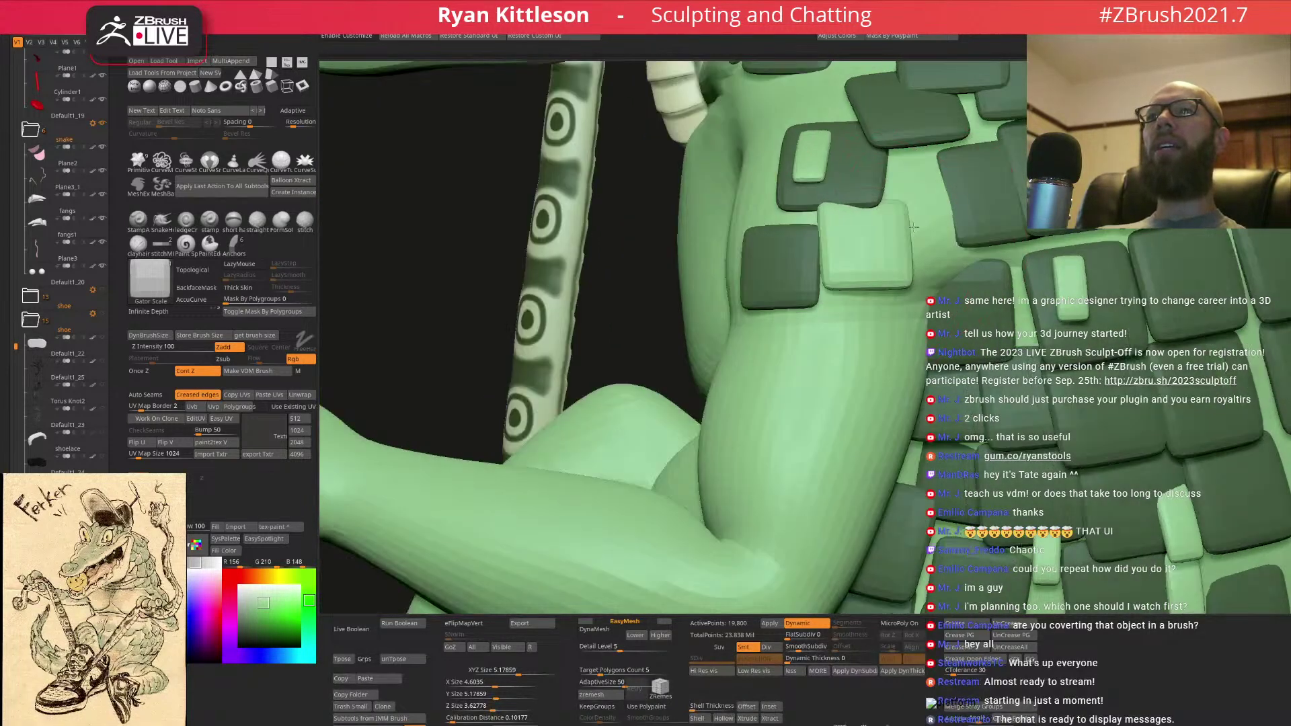
right_click_drag(911, 229, 868, 322)
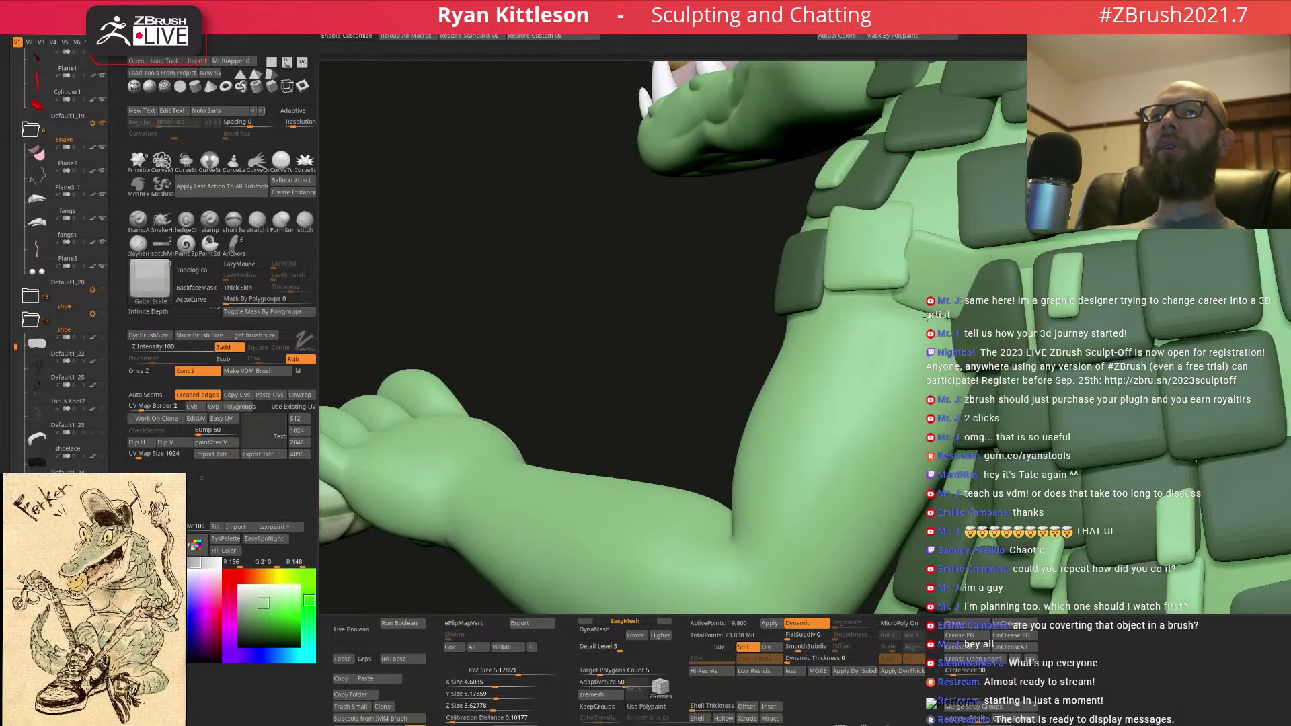
left_click_drag(925, 318, 931, 318)
left_click_drag(934, 250, 936, 254)
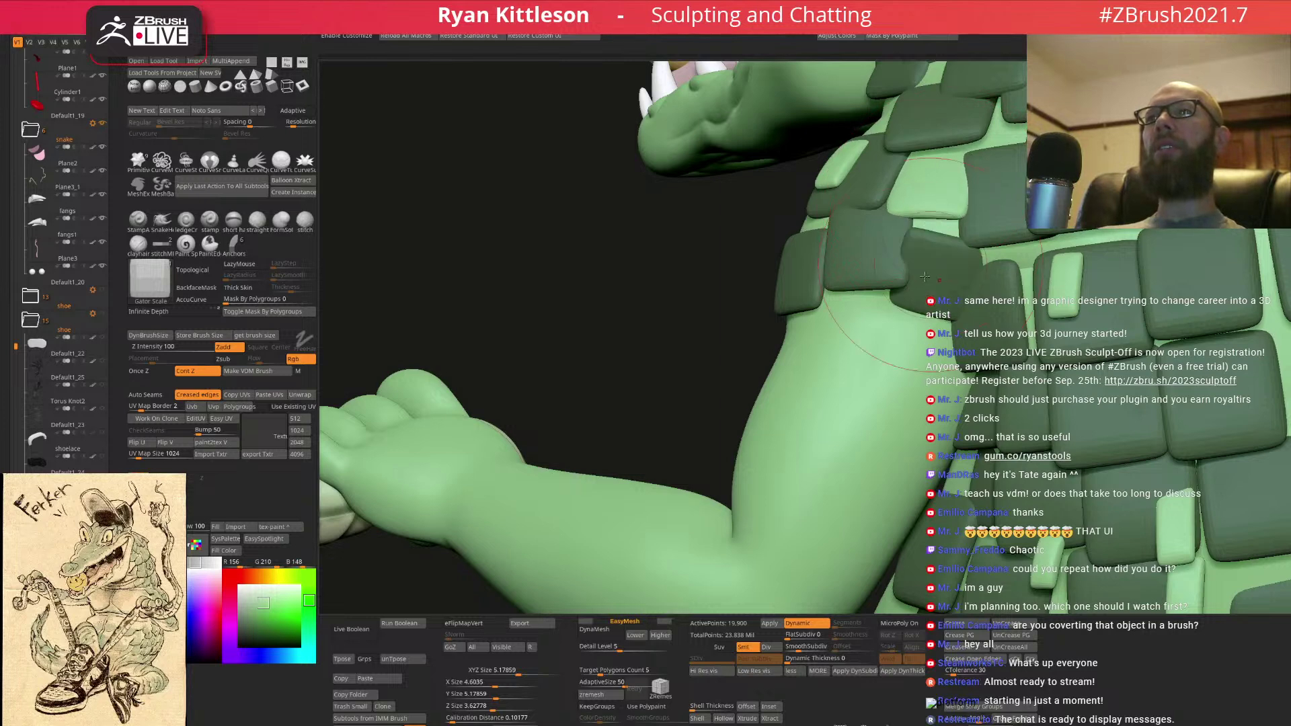
- Insert a second row of scales below the shoulder row on the outer upper arm
left_click_drag(853, 325, 854, 340)
right_click_drag(867, 336, 932, 374)
left_click_drag(928, 388, 930, 403)
right_click_drag(948, 402, 926, 357)
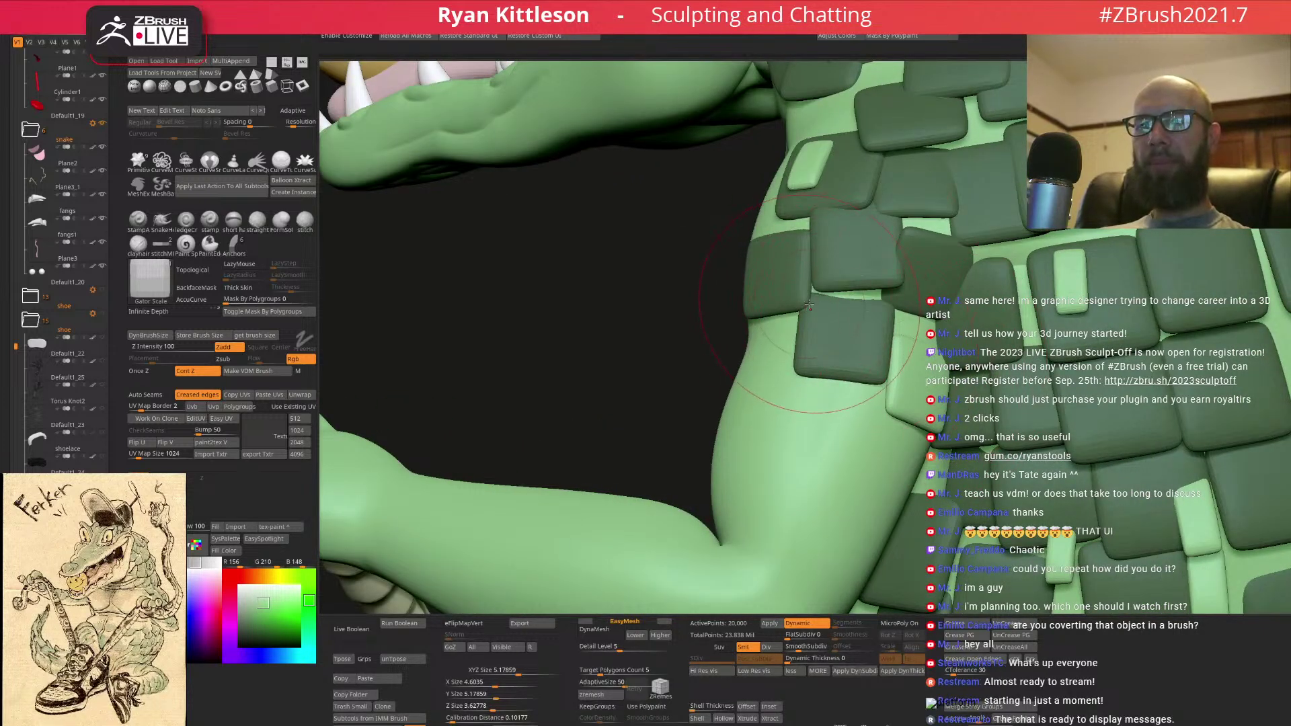
mouse_move(793, 279)
right_mouse_down()
mouse_move(747, 329)
mouse_move(759, 349)
right_mouse_up()
left_click_drag(760, 349, 759, 381)
- Insert scales around the shoulder's edge and up toward the neck to fill the bare patches
right_click_drag(760, 382, 694, 283)
left_click_drag(694, 283, 695, 321)
right_click_drag(718, 197, 702, 205)
left_click_drag(701, 206, 702, 246)
right_click_drag(701, 246, 672, 141)
left_click_drag(671, 142, 708, 148)
mouse_move(707, 148)
right_mouse_down()
mouse_move(697, 284)
mouse_move(615, 307)
mouse_move(590, 296)
right_mouse_up()
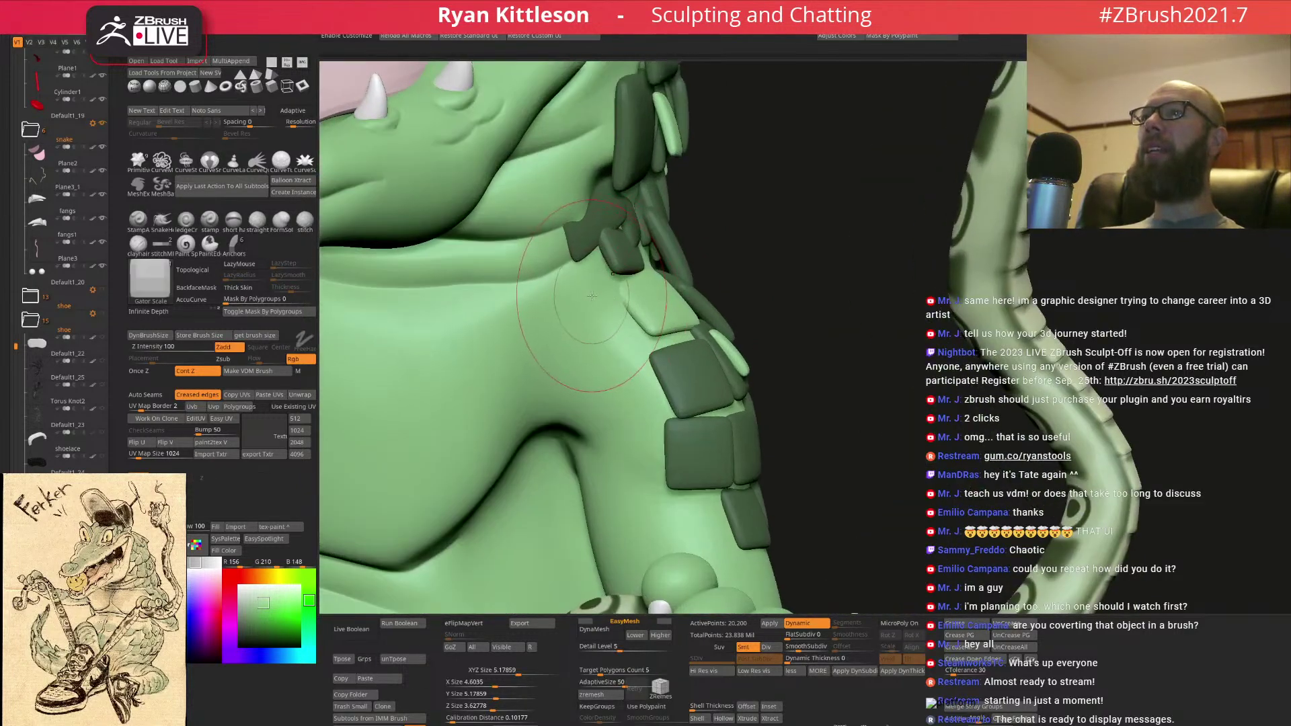
- Insert a column of scales down the front of the shoulder and above the armpit, continuing around the upper arm
right_click_drag(647, 372, 613, 279)
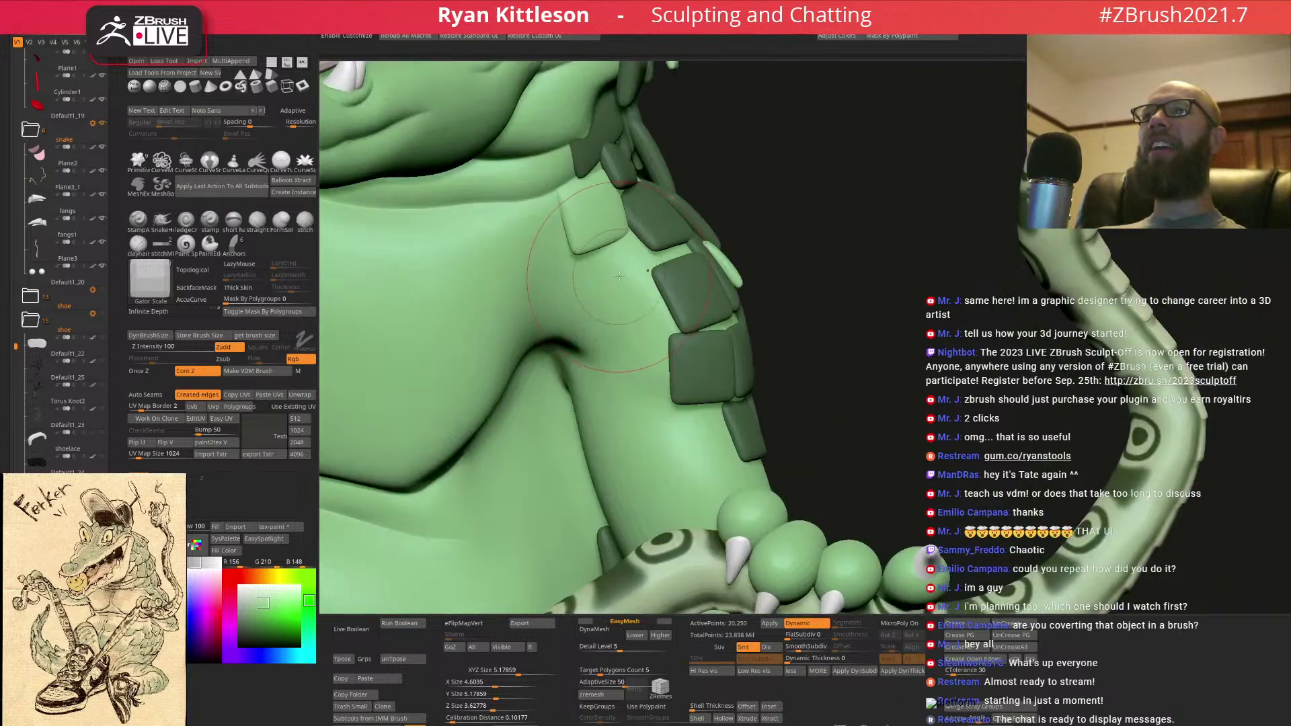
left_click_drag(628, 308, 632, 310)
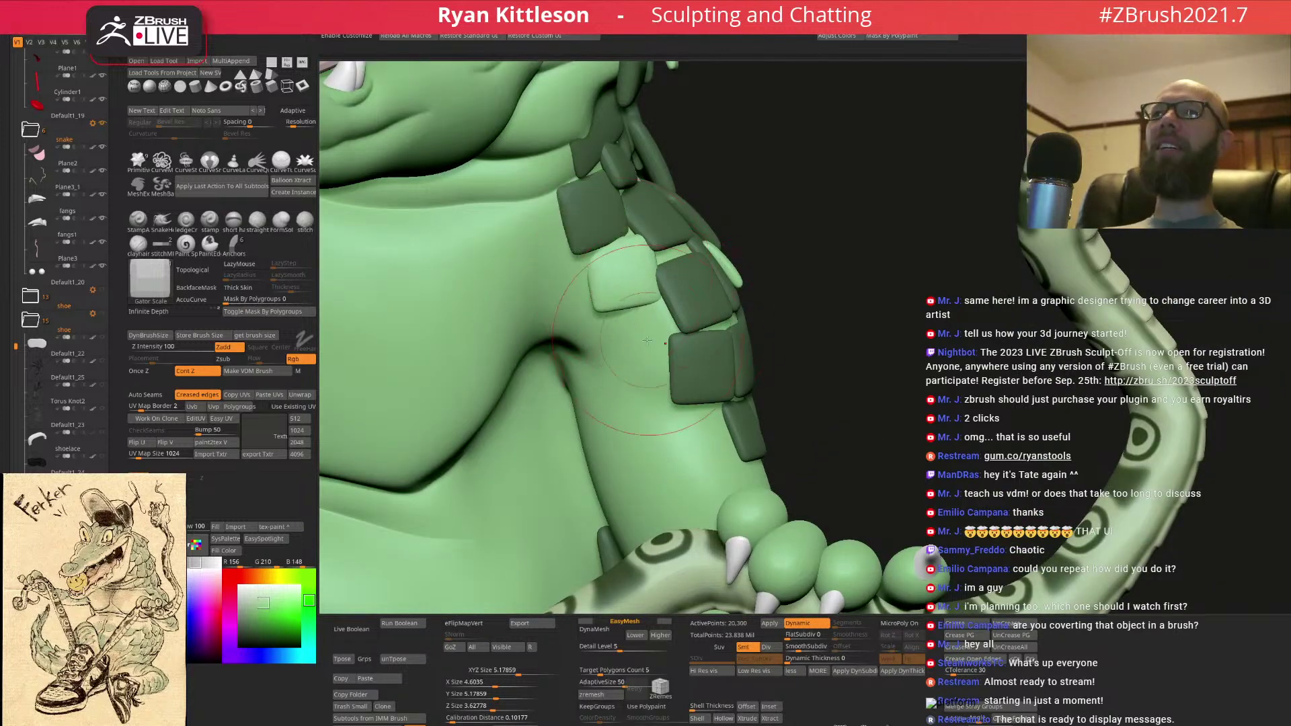
right_click_drag(649, 340, 648, 348)
mouse_move(660, 426)
right_mouse_down()
mouse_move(676, 366)
mouse_move(660, 310)
right_mouse_up()
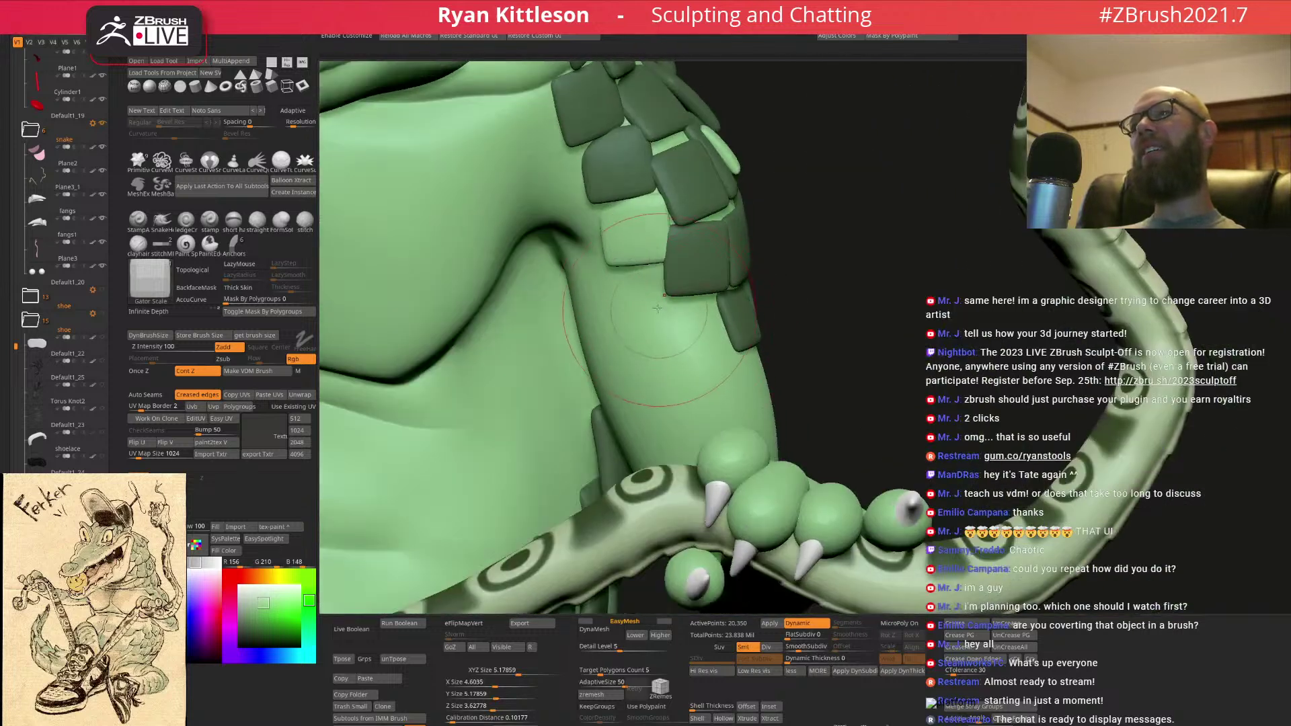
mouse_move(680, 423)
right_mouse_down()
mouse_move(706, 343)
mouse_move(644, 365)
mouse_move(964, 345)
right_mouse_up()
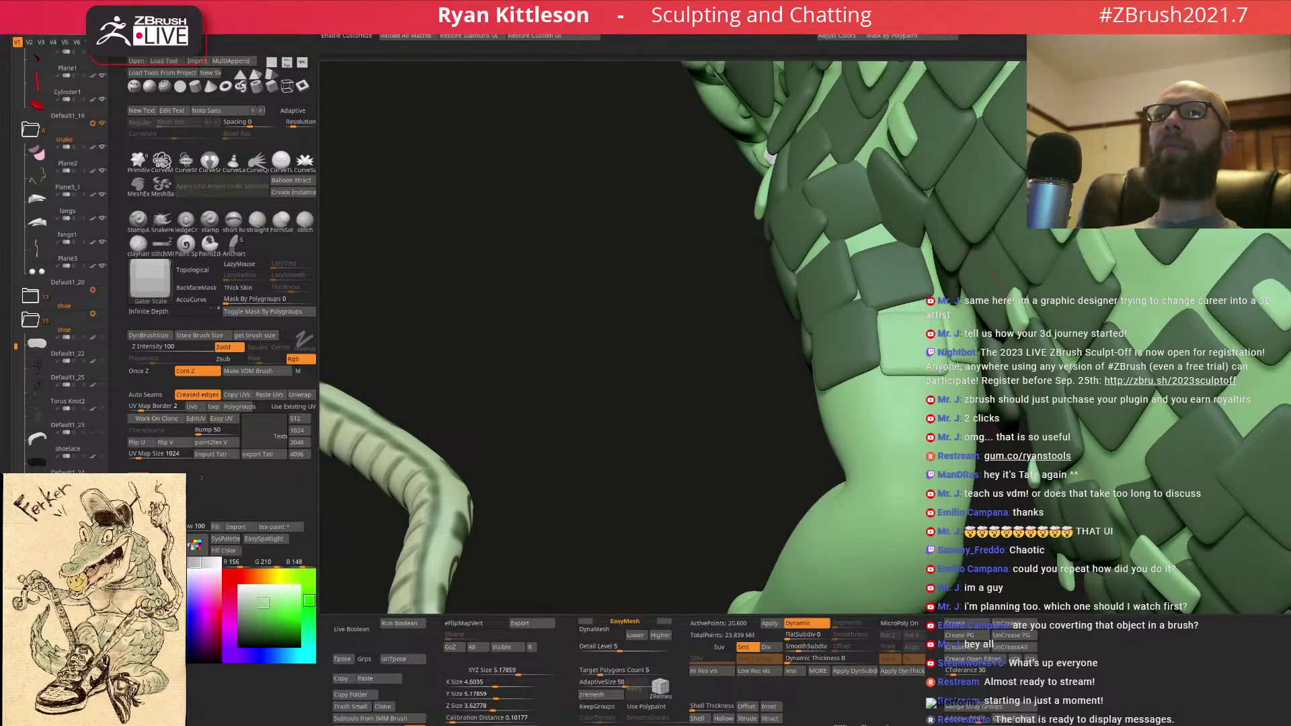
- Insert the next rows of scales across the front and inner side of the upper arm
right_click_drag(955, 374, 809, 391)
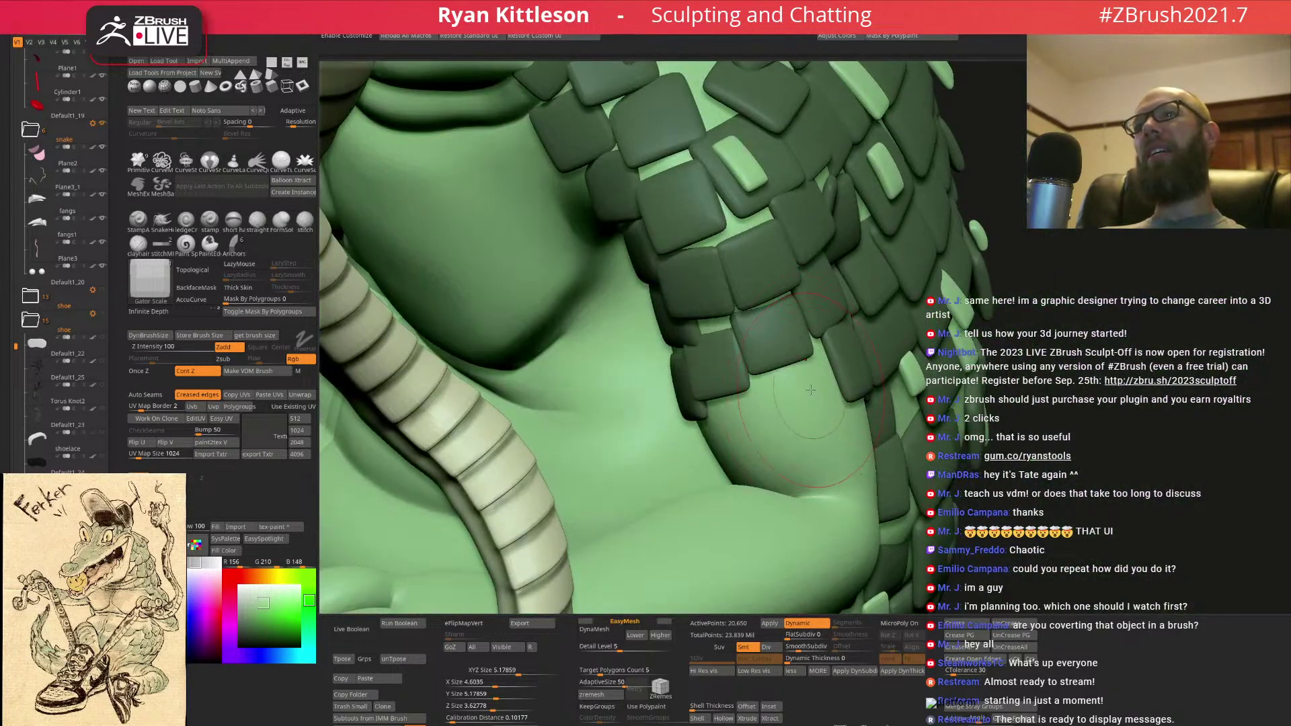
left_click_drag(806, 399, 822, 421)
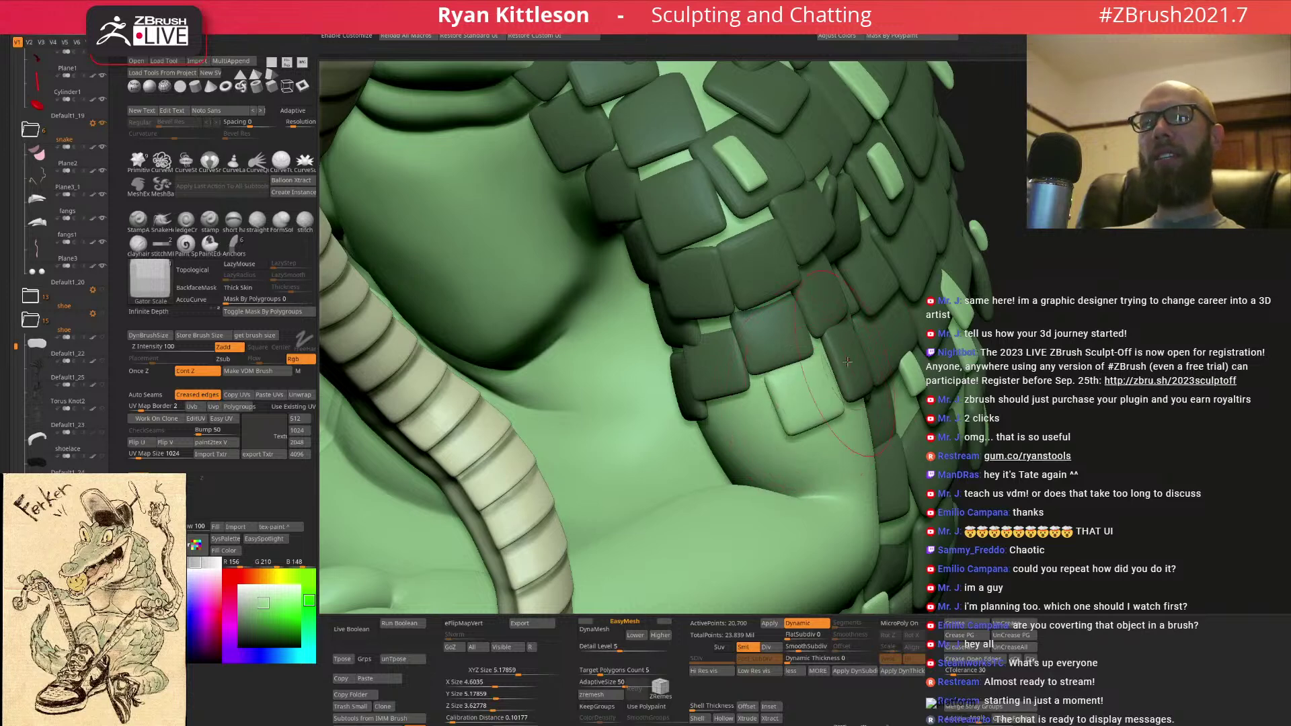
right_click_drag(852, 340, 749, 421)
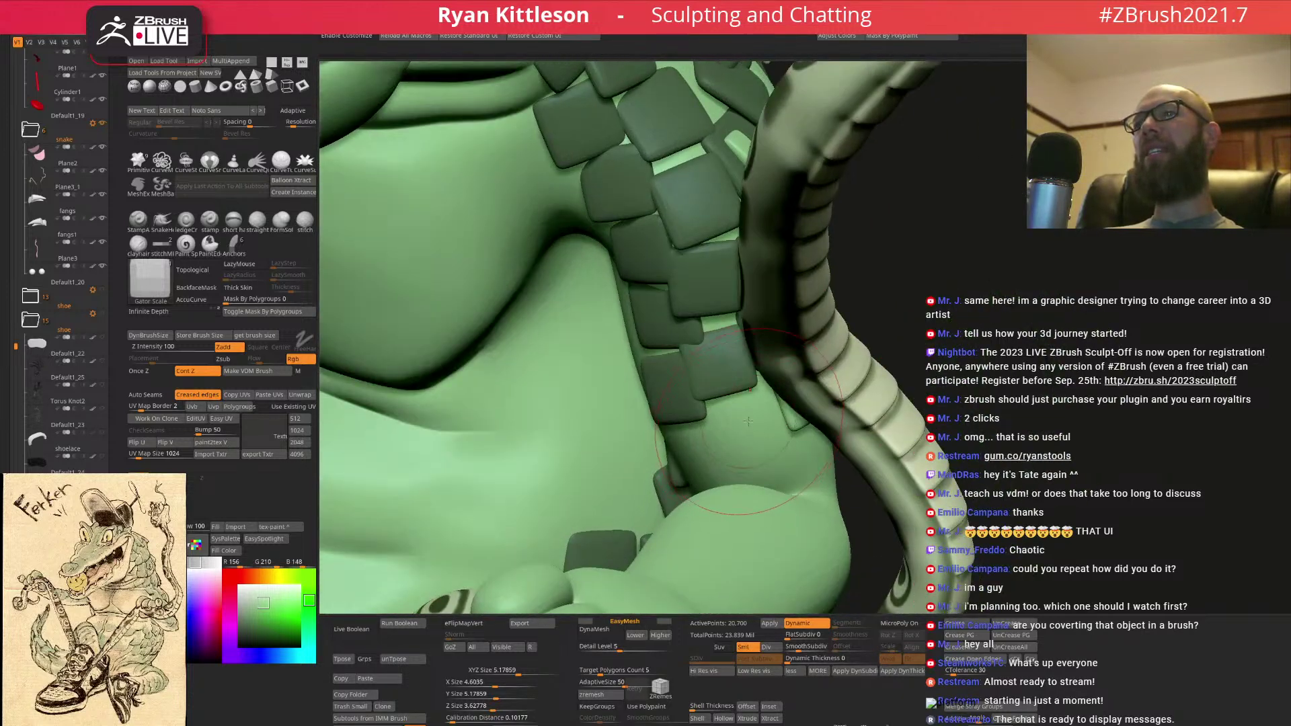
left_click_drag(756, 431, 772, 456)
right_click_drag(716, 435, 757, 431)
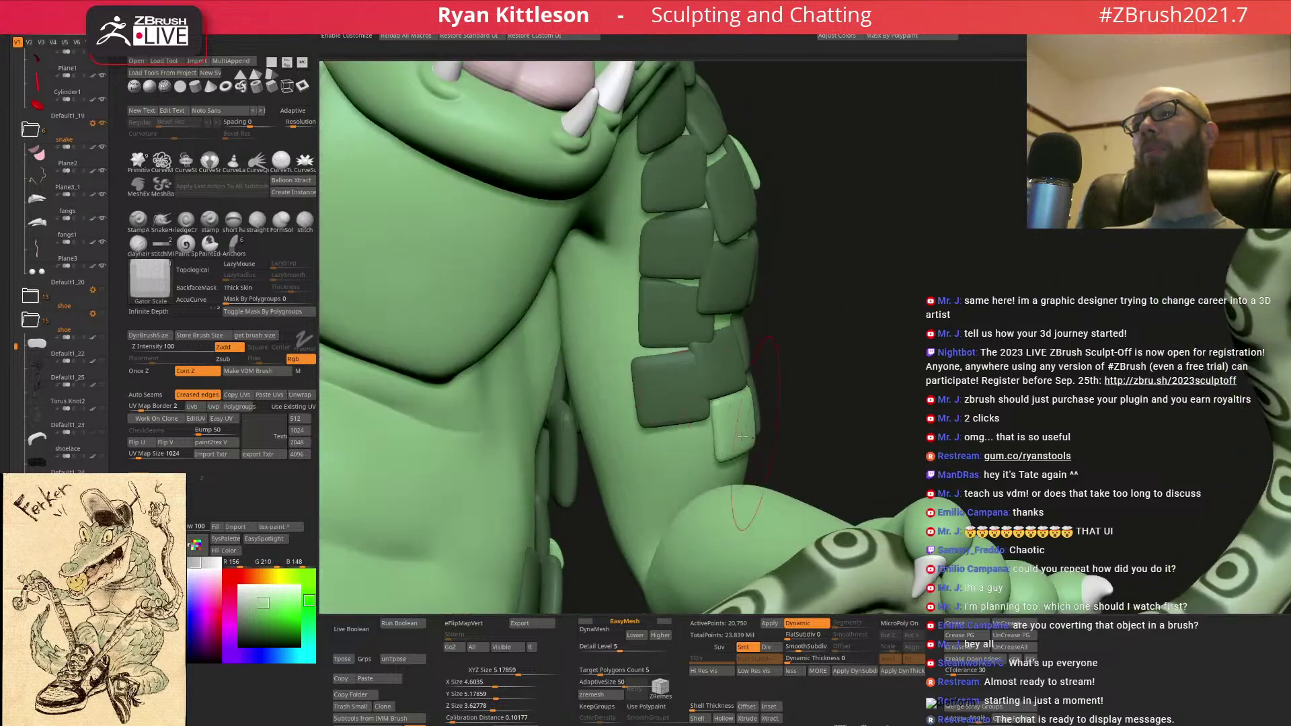
left_click_drag(682, 455, 697, 480)
- Insert a row of scales on the upper arm just above the crook of the elbow
right_click_drag(682, 445, 770, 449)
left_click_drag(772, 474, 774, 488)
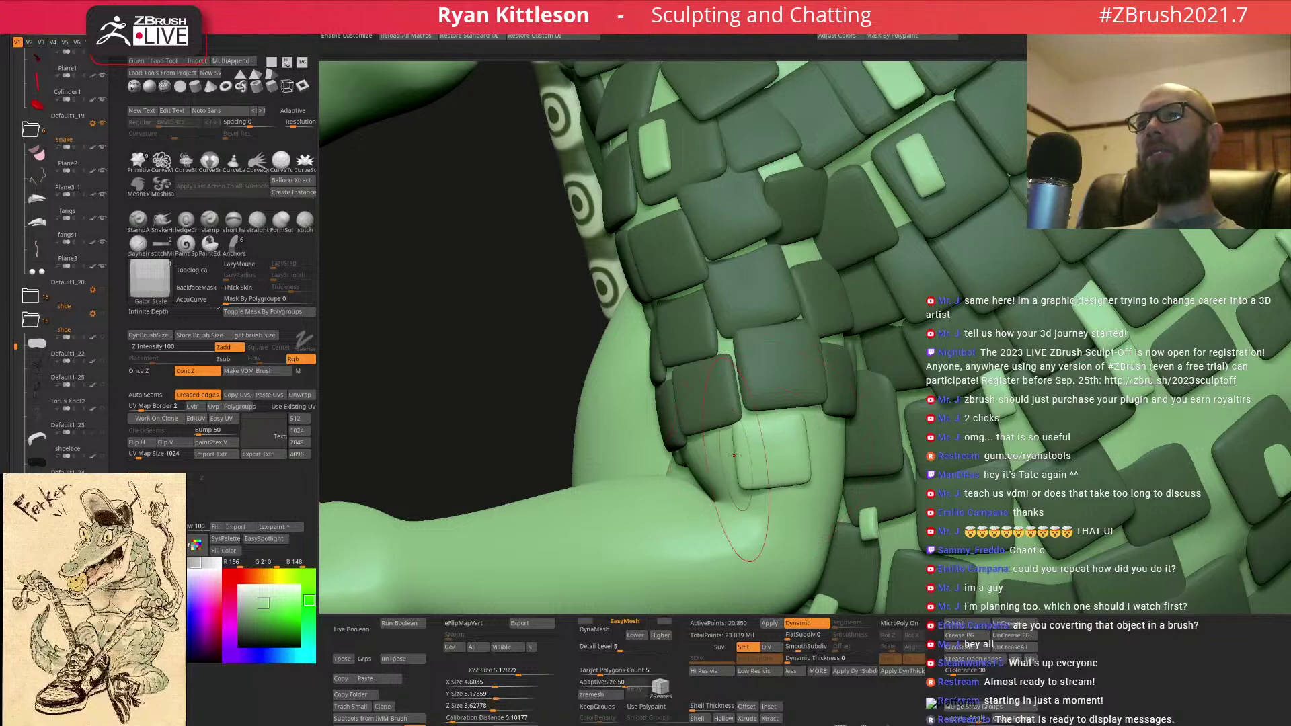
right_click_drag(737, 463, 685, 471)
left_click_drag(686, 466, 691, 495)
mouse_move(690, 495)
right_mouse_down()
mouse_move(629, 490)
mouse_move(786, 437)
right_mouse_up()
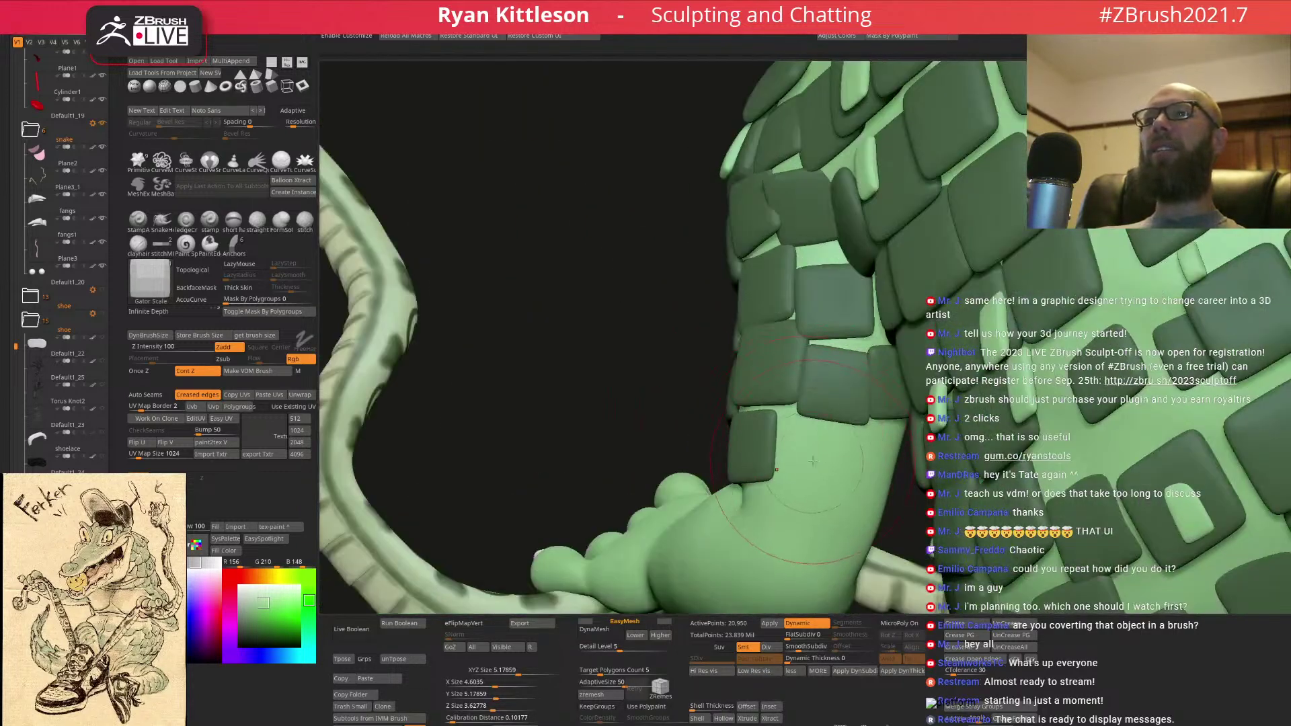
- Insert scales across the back of the arm above the elbow, undoing and redoing the one beside the elbow crease
mouse_move(863, 415)
right_mouse_down()
mouse_move(793, 405)
mouse_move(810, 404)
right_mouse_up()
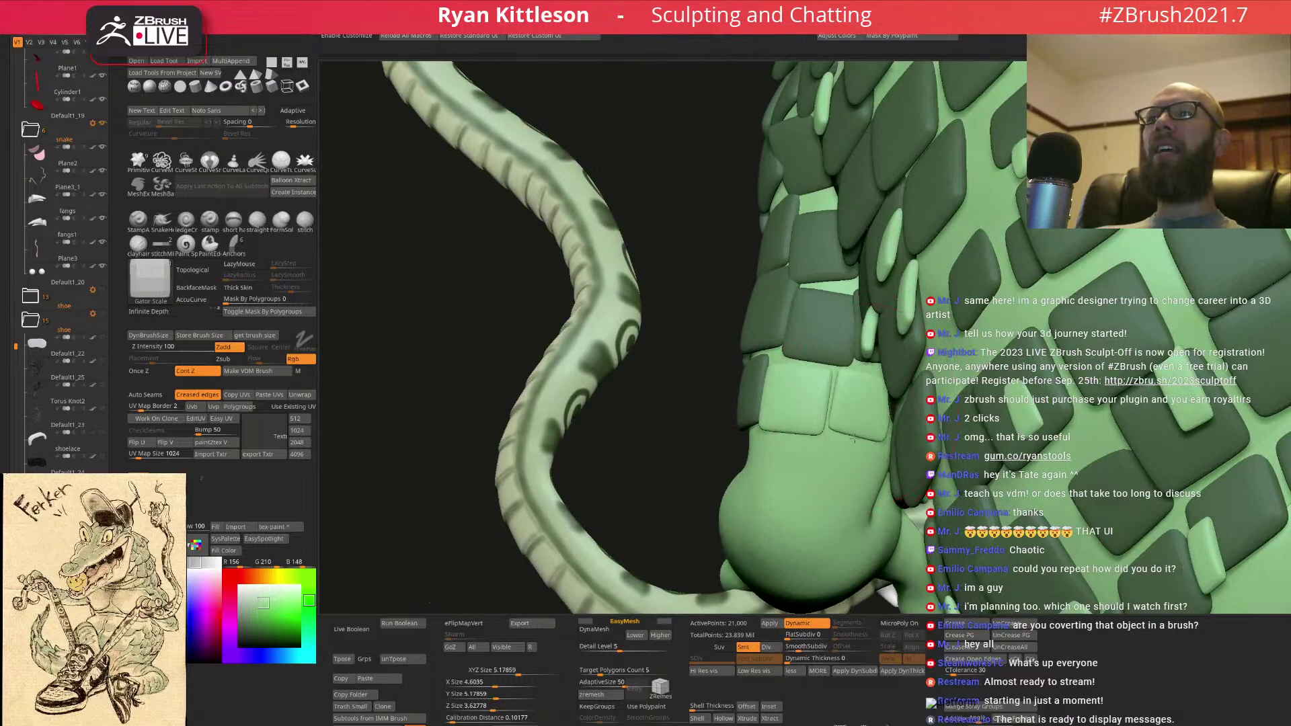
mouse_move(857, 439)
right_mouse_down()
mouse_move(765, 425)
mouse_move(796, 361)
mouse_move(778, 352)
mouse_move(847, 364)
right_mouse_up()
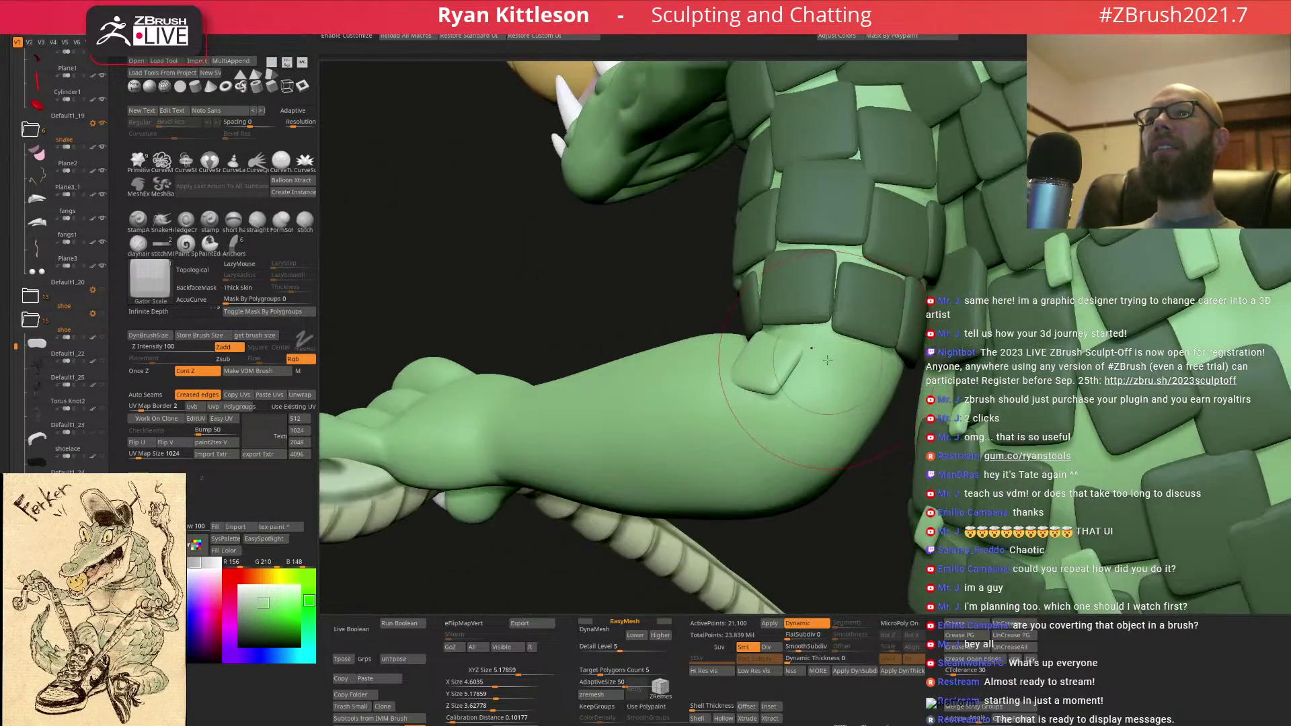
key("ctrl+z")
left_click(775, 385)
mouse_move(775, 385)
right_mouse_down()
mouse_move(879, 368)
mouse_move(913, 410)
right_mouse_up()
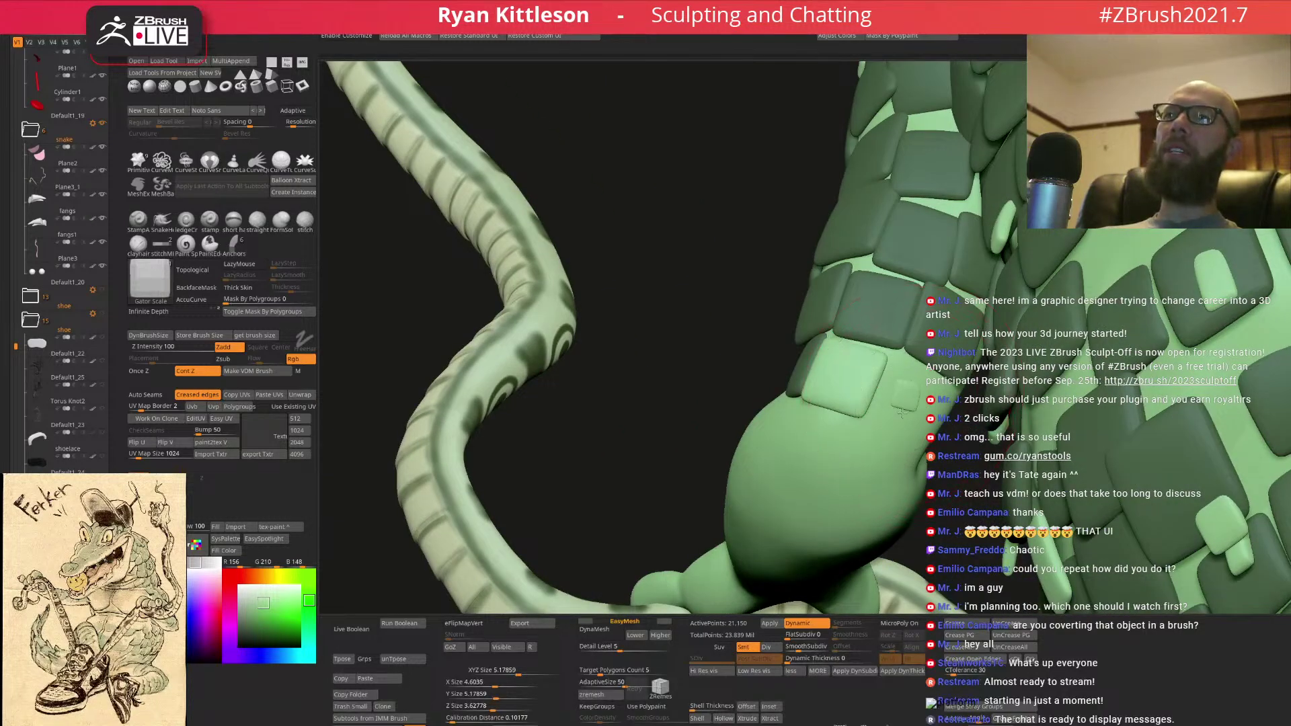
- Insert scales over the outer side and tip of the elbow
right_click_drag(940, 407, 950, 392)
left_click_drag(957, 388, 922, 398)
mouse_move(922, 394)
right_mouse_down()
mouse_move(746, 390)
mouse_move(711, 314)
mouse_move(797, 306)
mouse_move(788, 384)
mouse_move(823, 324)
mouse_move(838, 328)
right_mouse_up()
left_click_drag(838, 327, 820, 350)
right_click_drag(820, 348, 784, 317)
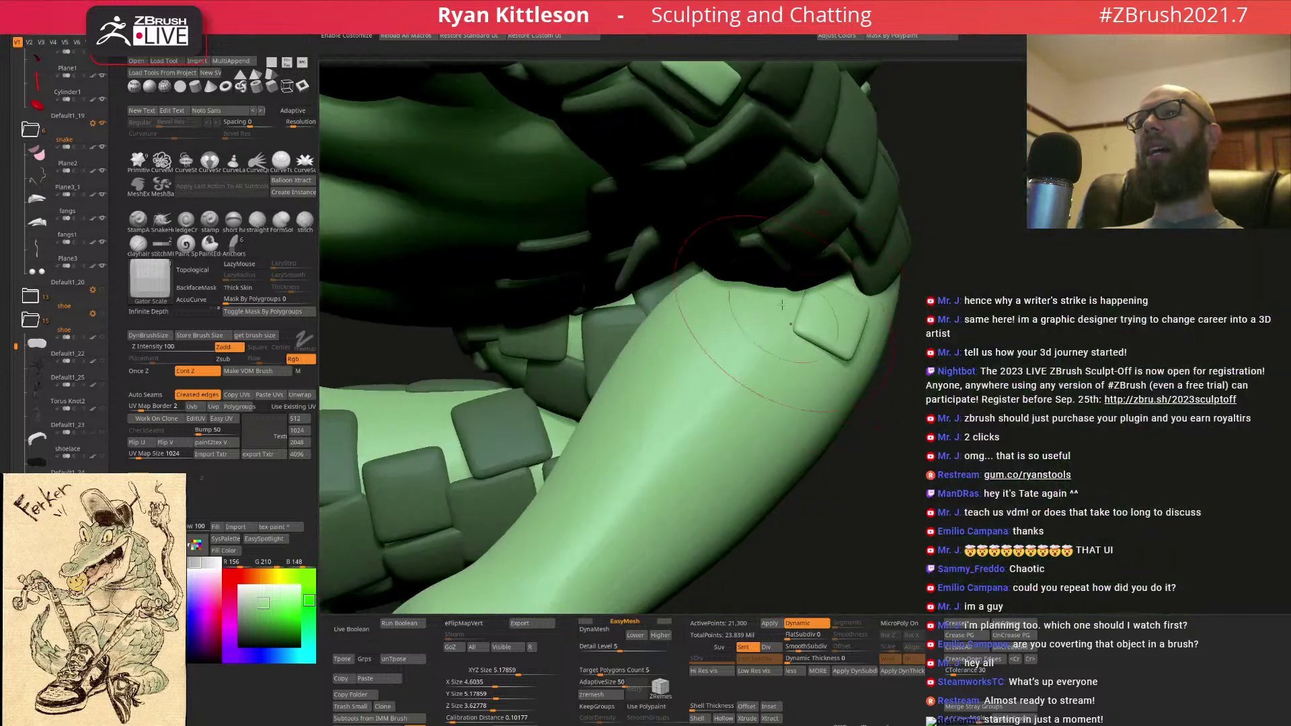
- Insert scales around the underside of the elbow, following the last upper-arm row
left_click_drag(749, 319, 728, 345)
mouse_move(728, 344)
right_mouse_down()
mouse_move(719, 318)
mouse_move(672, 301)
mouse_move(678, 287)
right_mouse_up()
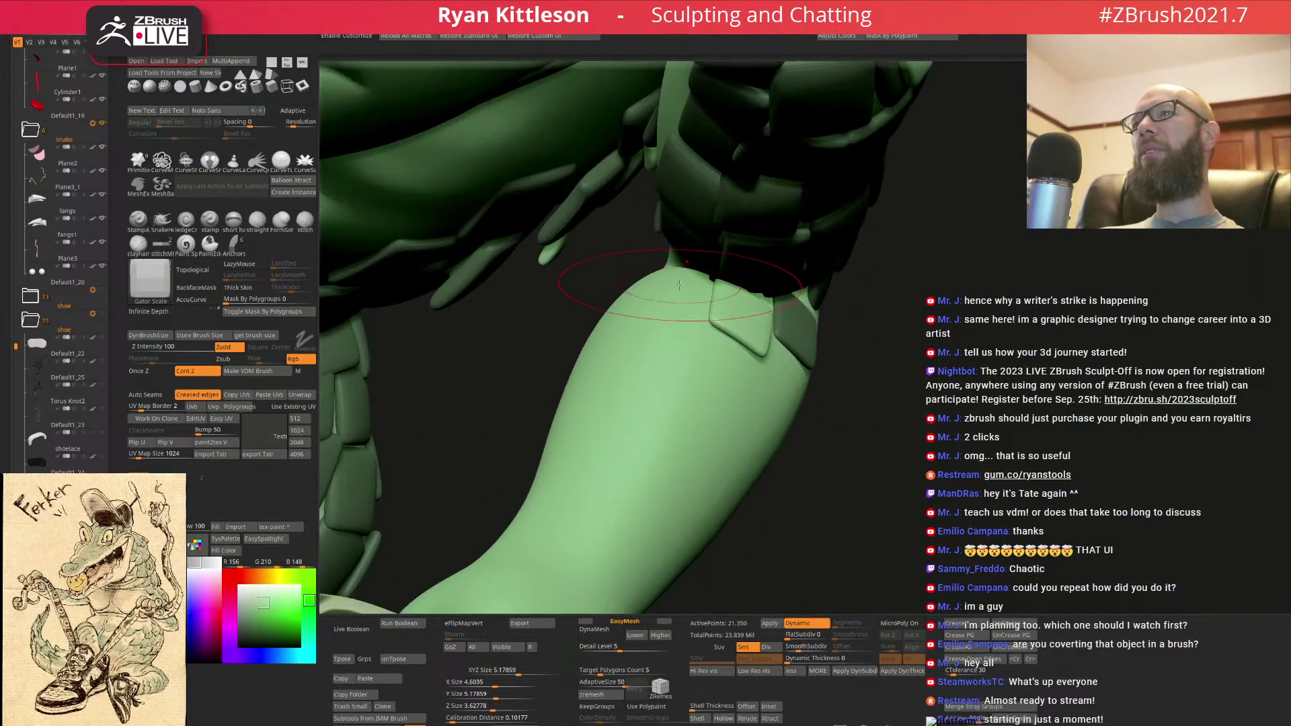
left_click_drag(666, 309, 676, 316)
right_click_drag(676, 316, 887, 351)
left_click_drag(886, 351, 897, 360)
- Insert scales around the start of the forearm to close the ring just past the elbow
right_click_drag(898, 359, 875, 390)
left_click_drag(955, 337, 968, 346)
mouse_move(968, 346)
right_mouse_down()
mouse_move(941, 340)
mouse_move(1002, 325)
right_mouse_up()
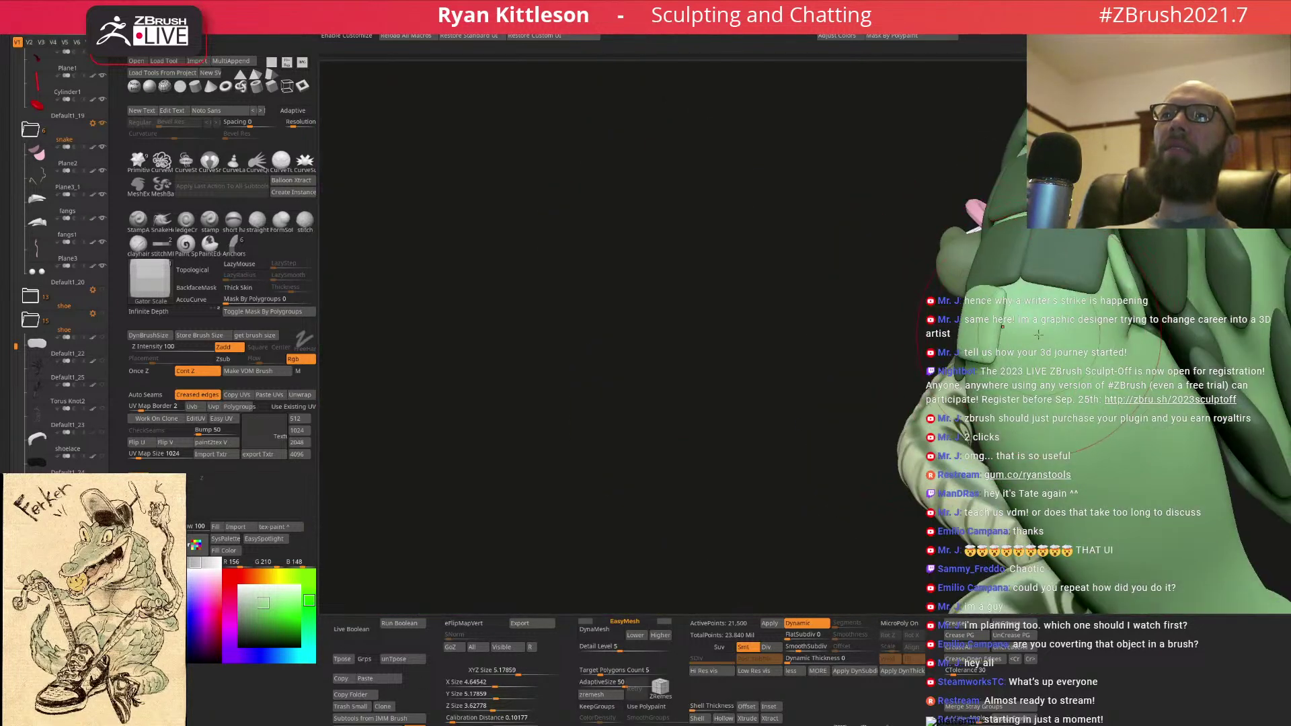
left_click_drag(1045, 351, 1047, 381)
mouse_move(1049, 377)
right_mouse_down()
mouse_move(1120, 353)
mouse_move(1077, 348)
mouse_move(1087, 337)
right_mouse_up()
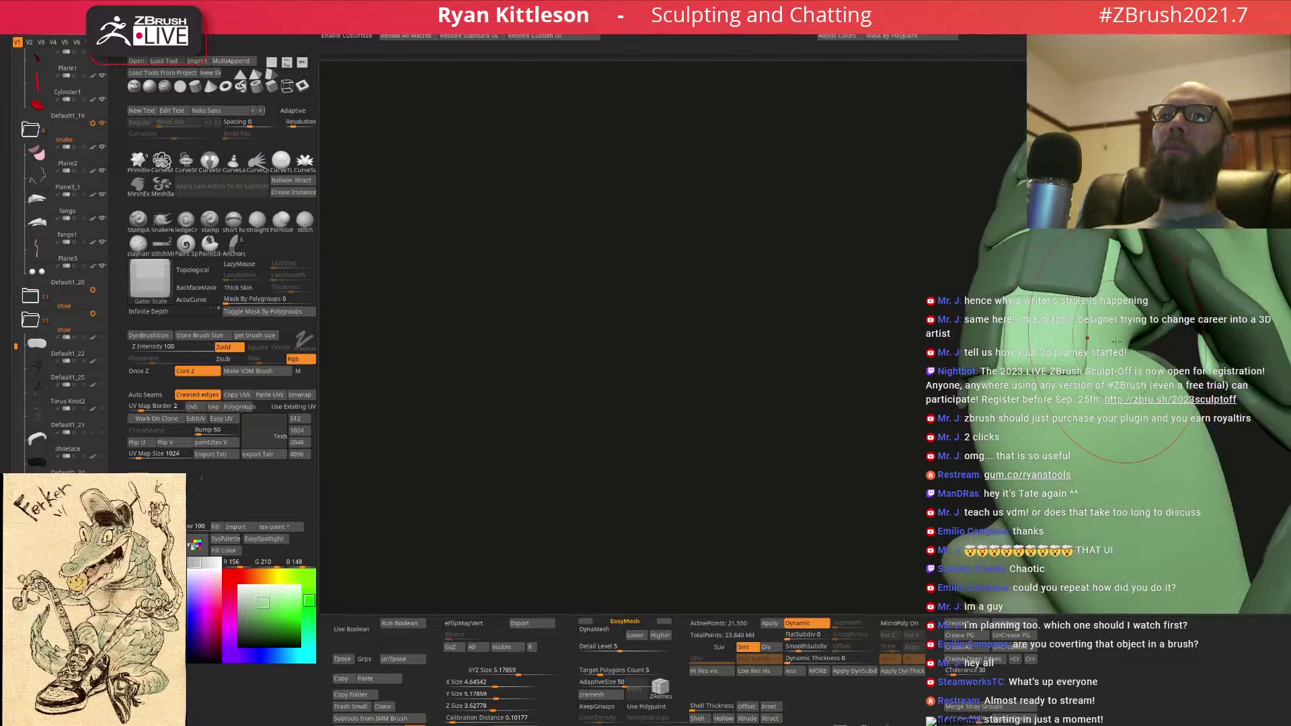
left_click_drag(1046, 337, 1049, 364)
mouse_move(1049, 365)
right_mouse_down()
mouse_move(955, 367)
mouse_move(937, 384)
mouse_move(983, 370)
mouse_move(922, 394)
mouse_move(889, 377)
mouse_move(875, 400)
right_mouse_up()
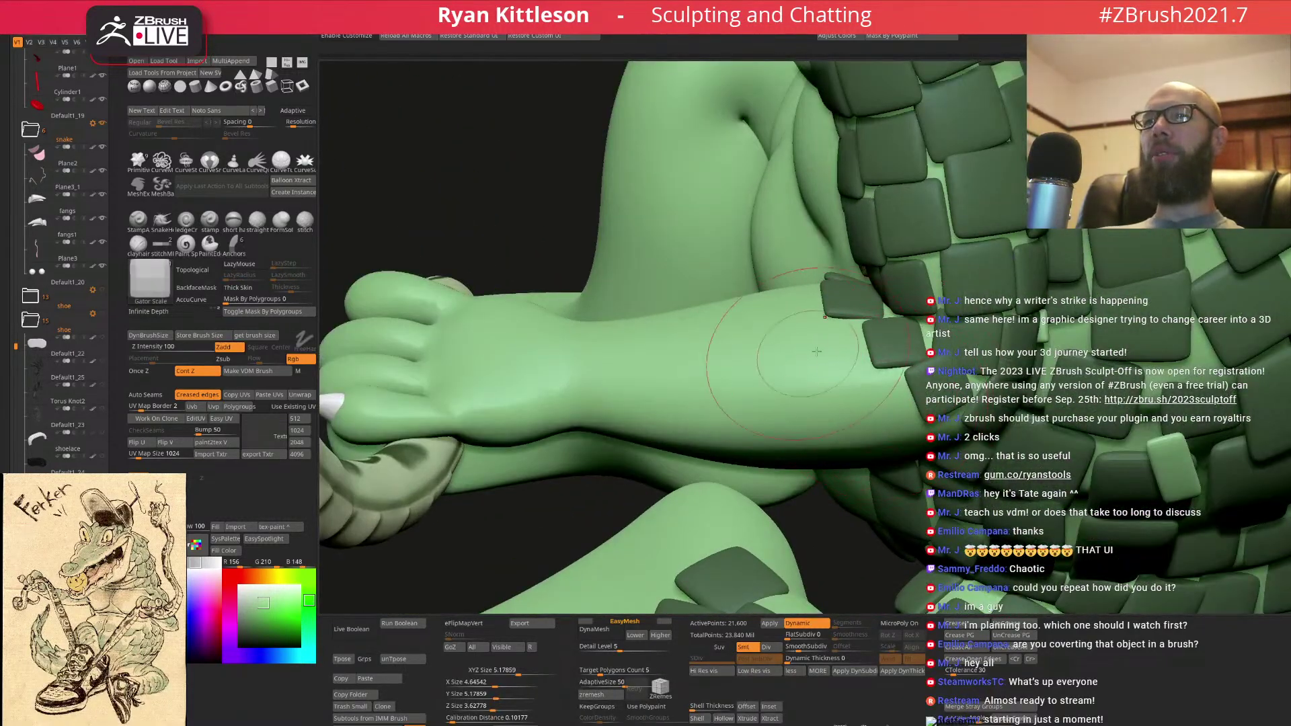
- Insert the next row of scales around the forearm beyond the elbow, toward the wrist
right_click_drag(833, 347, 838, 357)
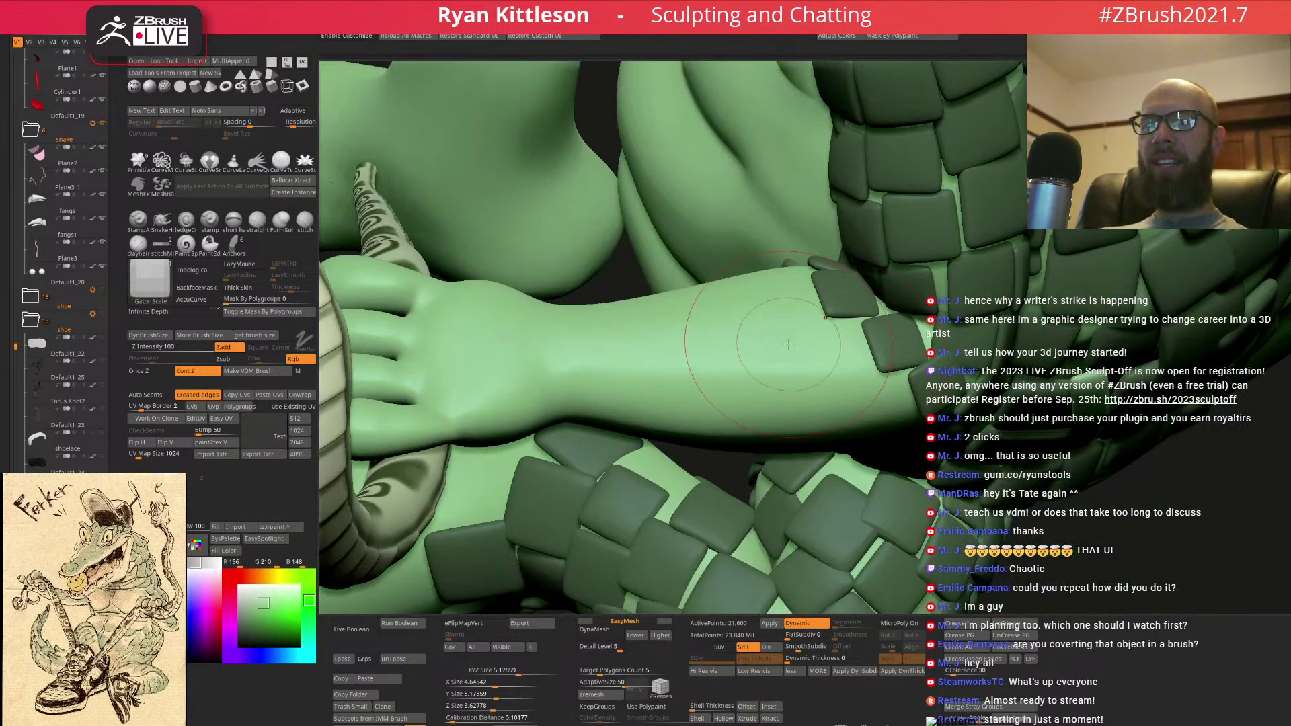
mouse_move(842, 281)
right_mouse_down()
mouse_move(778, 274)
mouse_move(564, 321)
mouse_move(936, 206)
mouse_move(883, 263)
mouse_move(799, 287)
right_mouse_up()
right_click_drag(640, 502, 656, 466)
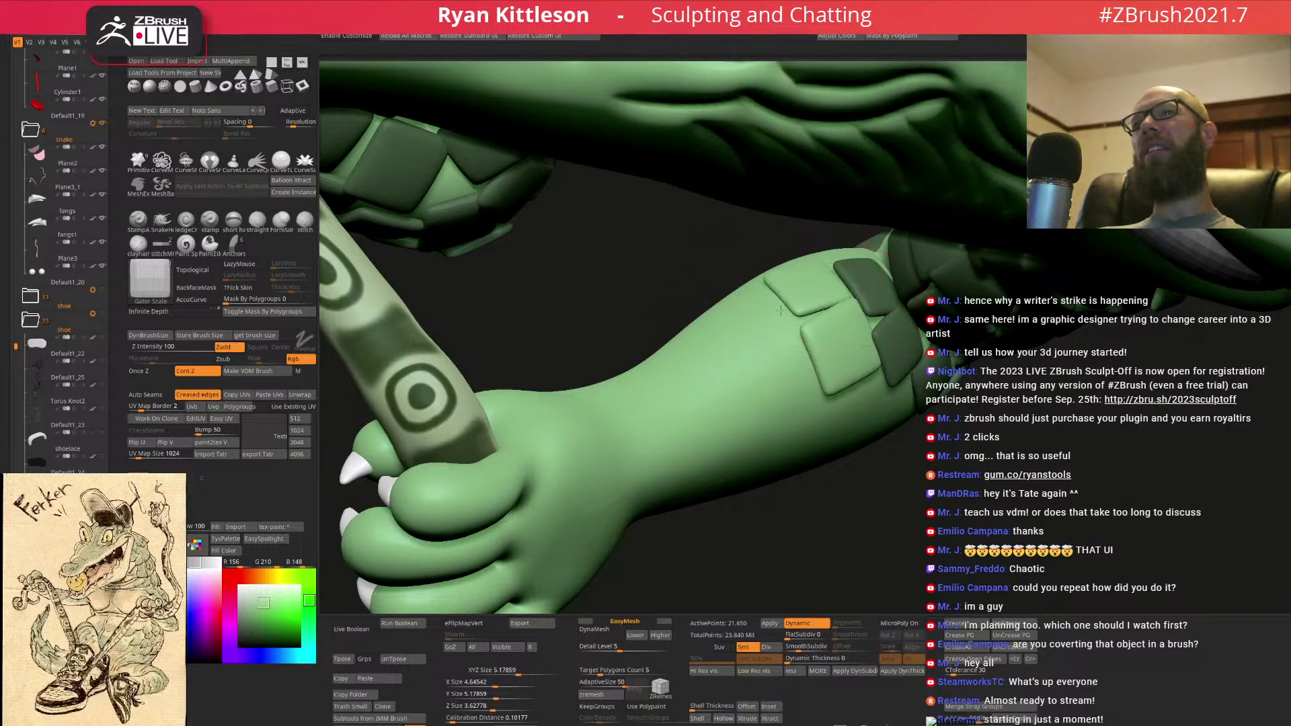
mouse_move(829, 413)
right_mouse_down()
mouse_move(912, 302)
mouse_move(773, 430)
mouse_move(670, 554)
right_mouse_up()
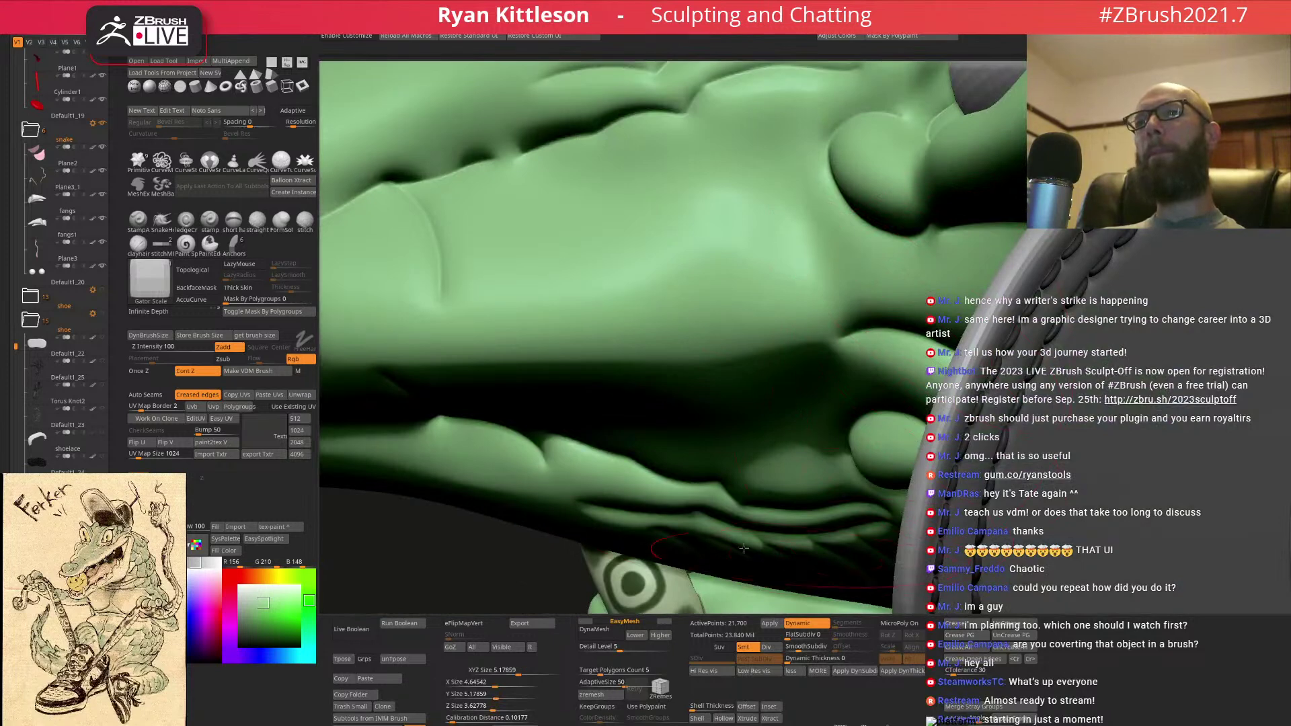
mouse_move(538, 558)
right_mouse_down()
mouse_move(609, 536)
mouse_move(957, 309)
mouse_move(906, 316)
mouse_move(888, 295)
mouse_move(873, 403)
mouse_move(903, 338)
mouse_move(1012, 363)
right_mouse_up()
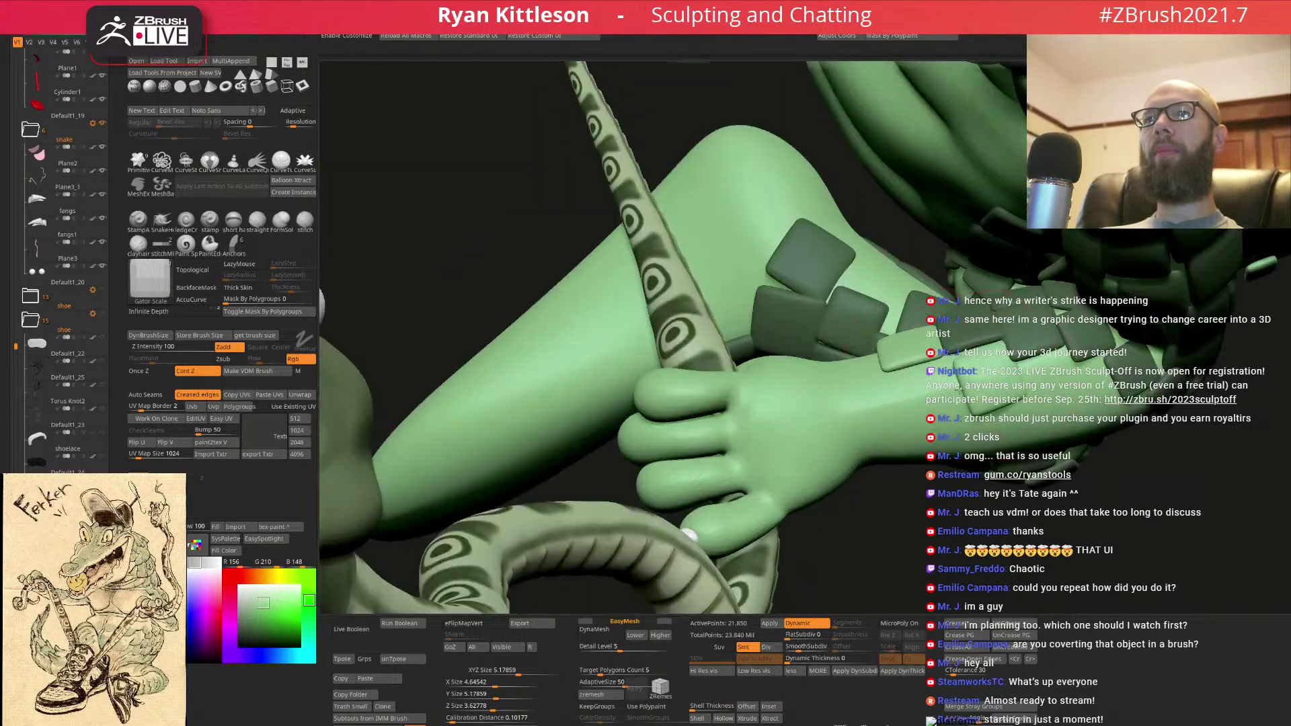
- Insert scales around the middle of the forearm, continuing the existing rows toward the wrist
left_click_drag(904, 398, 902, 398)
right_click_drag(898, 396, 817, 303)
left_click_drag(1064, 388, 1036, 392)
right_click_drag(1036, 392, 980, 280)
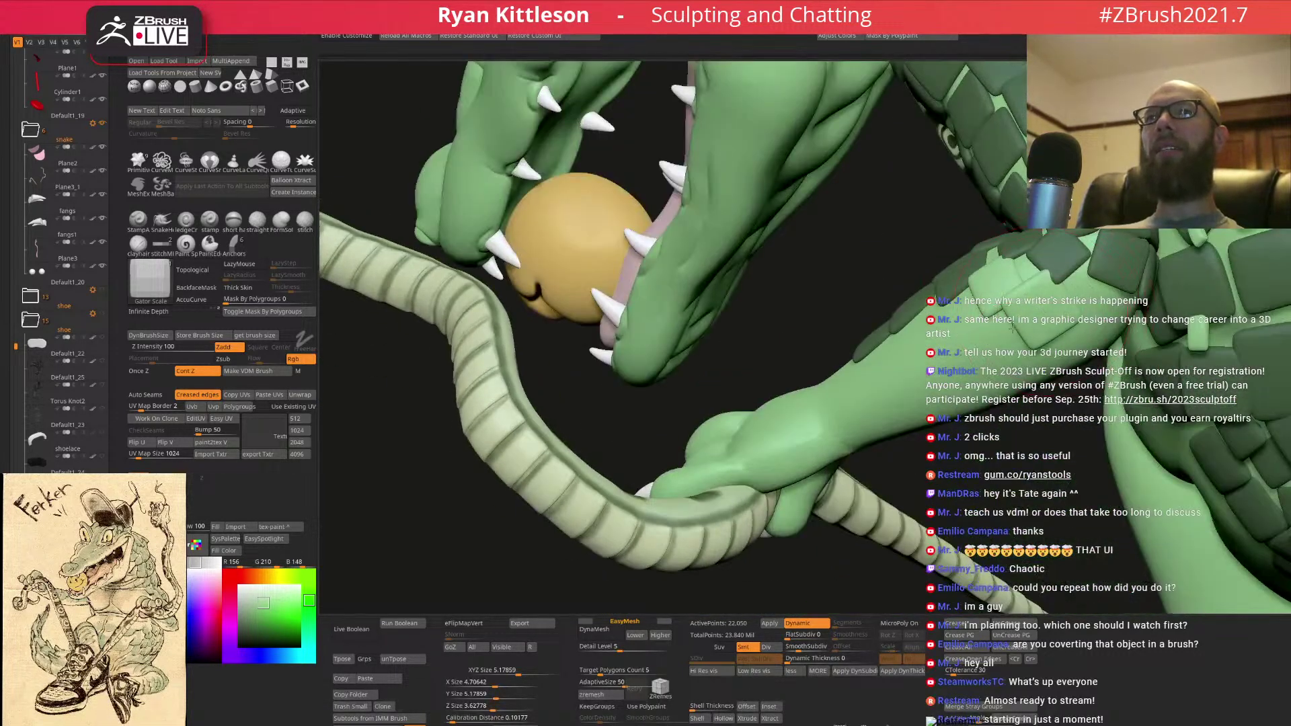
right_click_drag(1015, 330, 1160, 334)
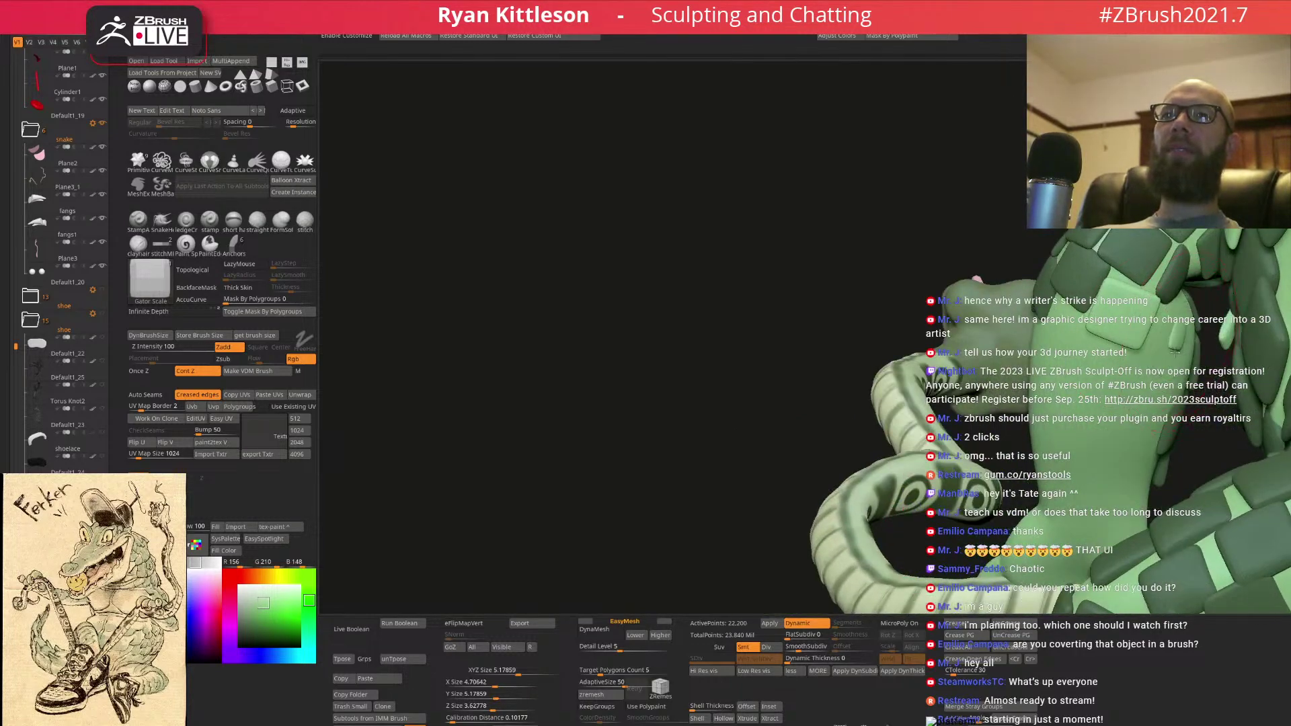
right_click_drag(1173, 336, 1002, 356)
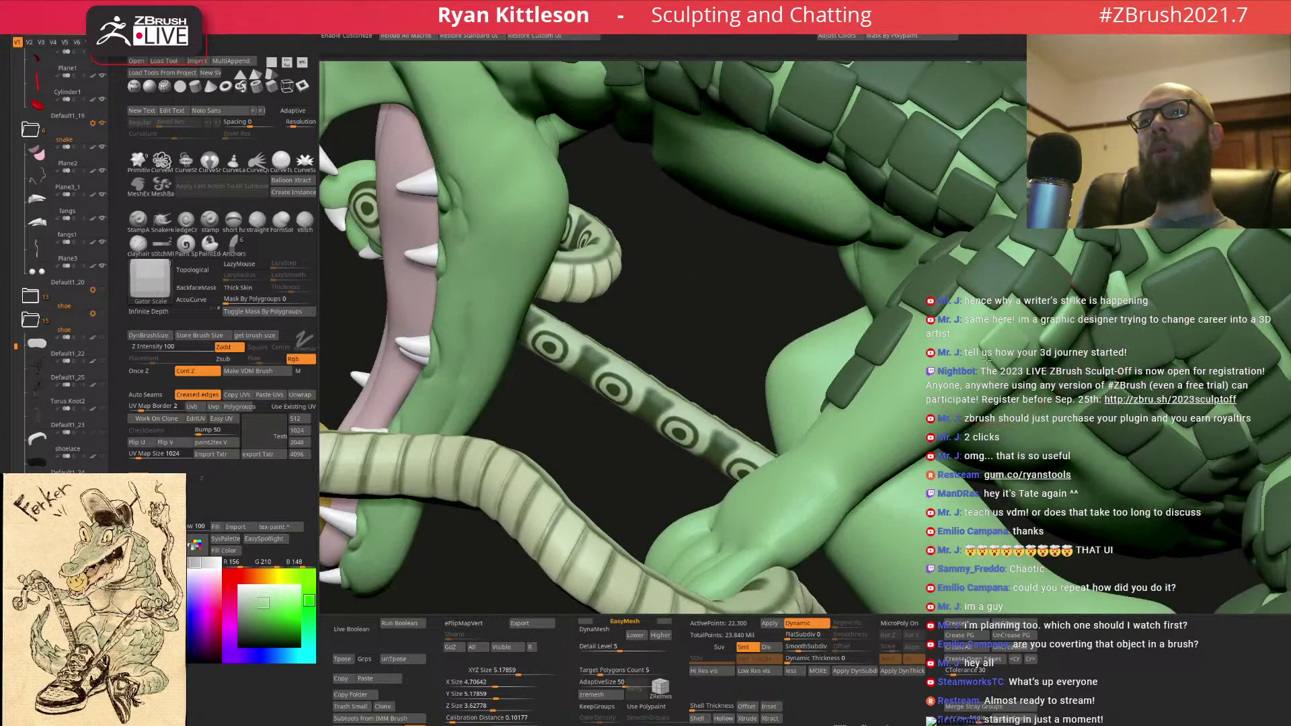
- Insert scales around the lower forearm, working around its underside and sides up to the wrist
right_click_drag(898, 378, 836, 279)
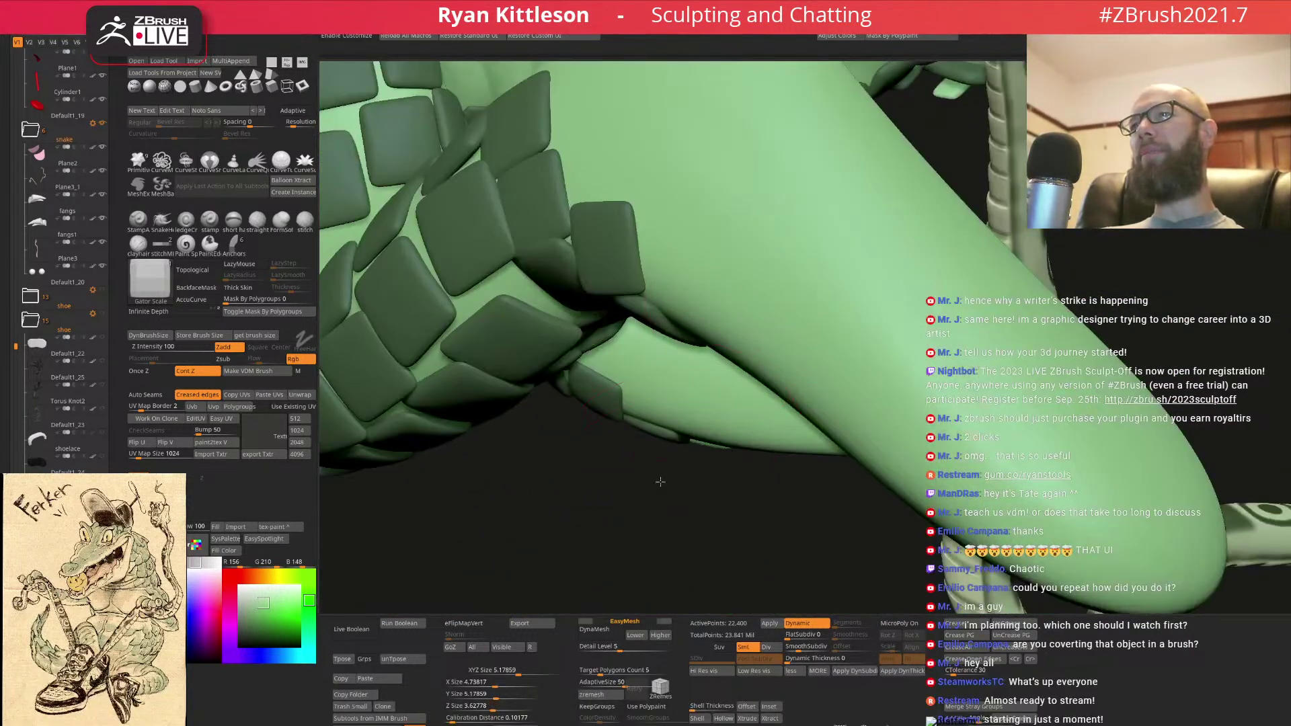
right_click_drag(660, 488, 623, 343)
mouse_move(709, 353)
right_mouse_down()
mouse_move(851, 349)
mouse_move(852, 315)
mouse_move(840, 373)
mouse_move(814, 390)
mouse_move(822, 367)
mouse_move(900, 348)
mouse_move(900, 322)
mouse_move(836, 310)
right_mouse_up()
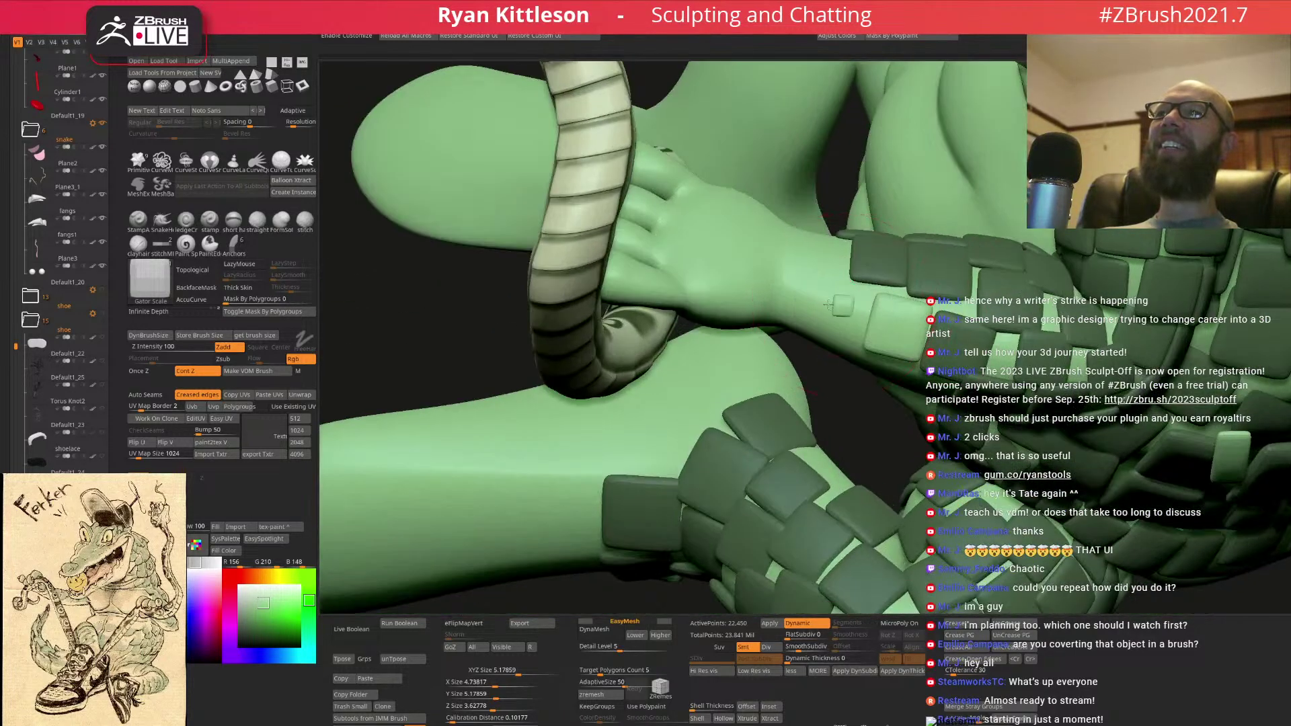
right_click_drag(785, 269, 831, 250)
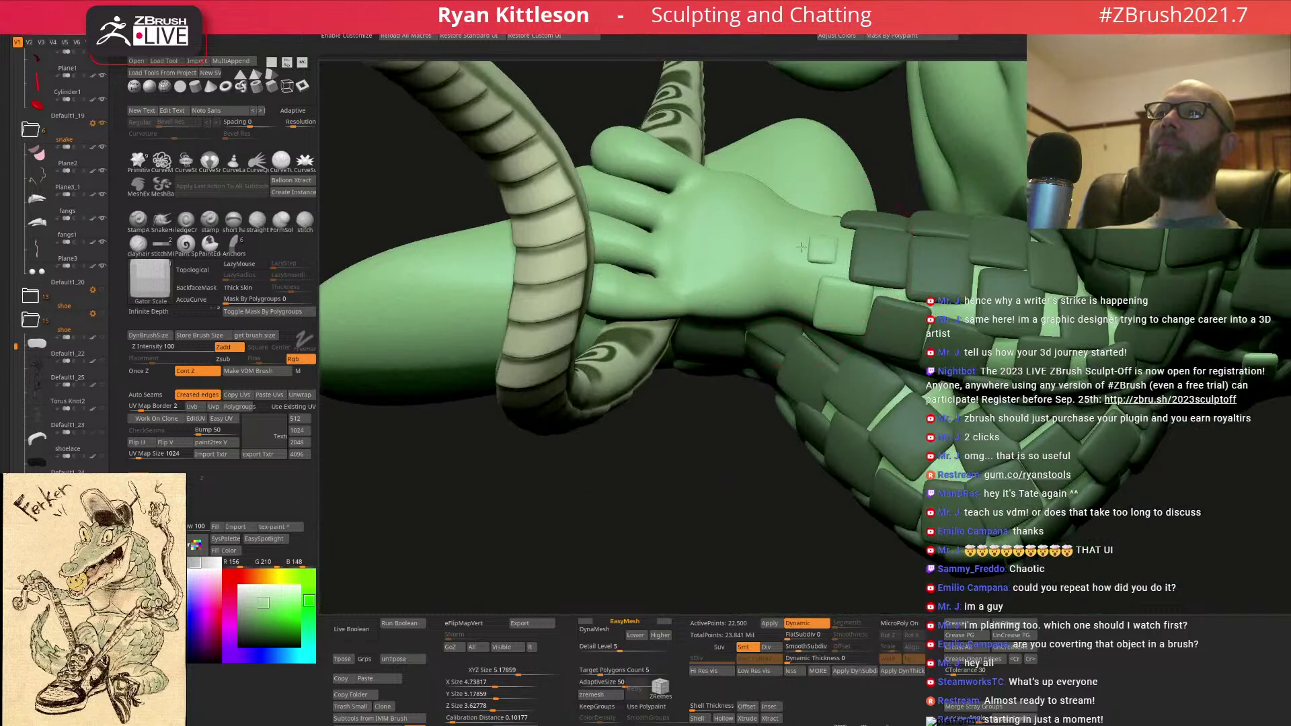
right_click_drag(779, 293, 794, 285)
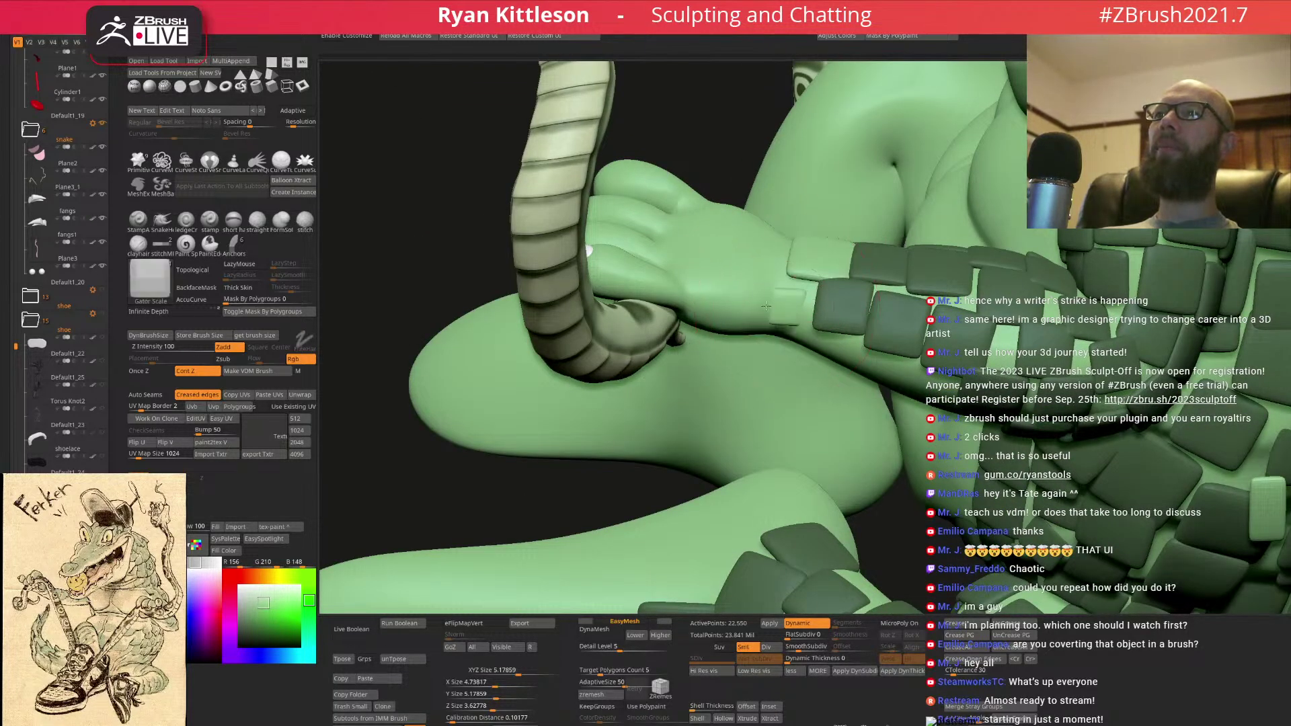
mouse_move(758, 301)
right_mouse_down()
mouse_move(782, 261)
mouse_move(736, 252)
mouse_move(747, 271)
mouse_move(808, 203)
mouse_move(780, 207)
mouse_move(767, 229)
mouse_move(773, 174)
right_mouse_up()
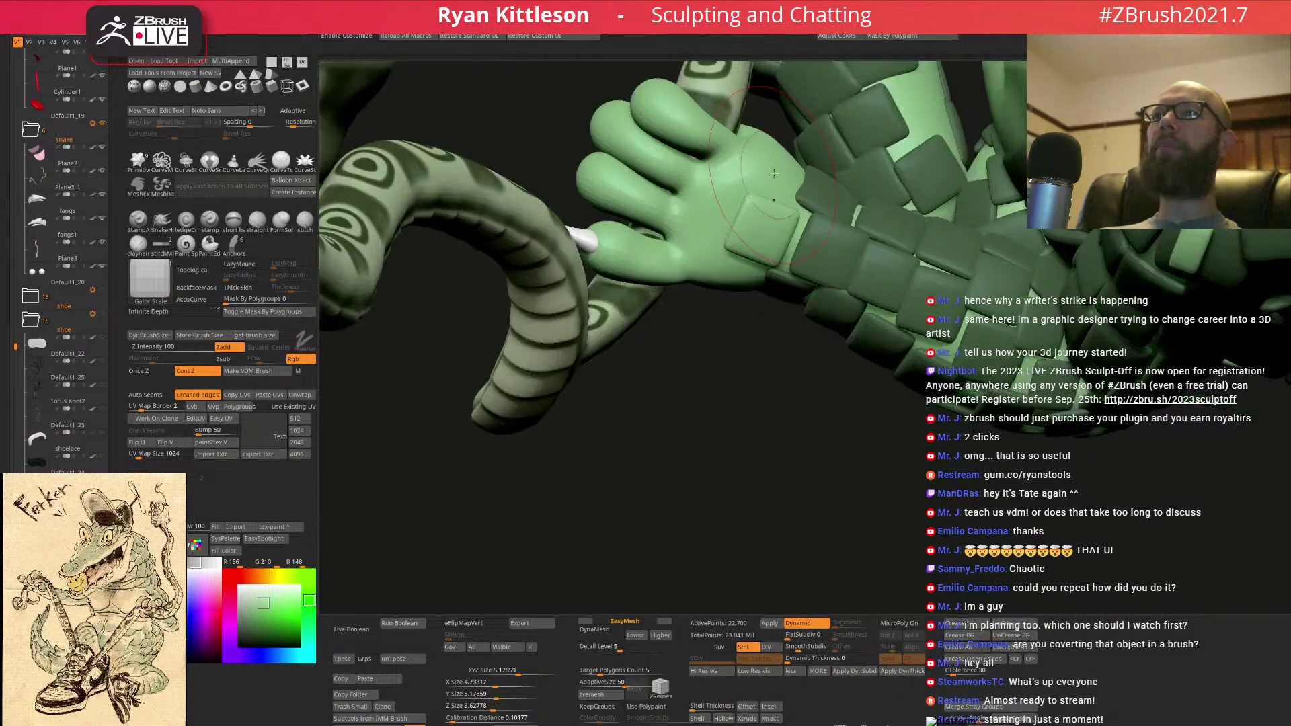
- Insert scales around the wrist and the start of the hand to finish the forearm covering
mouse_move(760, 164)
left_mouse_down()
mouse_move(690, 184)
mouse_move(704, 152)
left_mouse_up()
mouse_move(703, 161)
right_mouse_down()
mouse_move(708, 246)
mouse_move(739, 258)
right_mouse_up()
left_click_drag(700, 256, 722, 269)
mouse_move(724, 271)
right_mouse_down()
mouse_move(741, 279)
mouse_move(713, 269)
right_mouse_up()
mouse_move(712, 269)
left_mouse_down()
mouse_move(733, 289)
mouse_move(760, 283)
left_mouse_up()
right_click_drag(760, 282, 911, 306)
left_click_drag(895, 306, 905, 316)
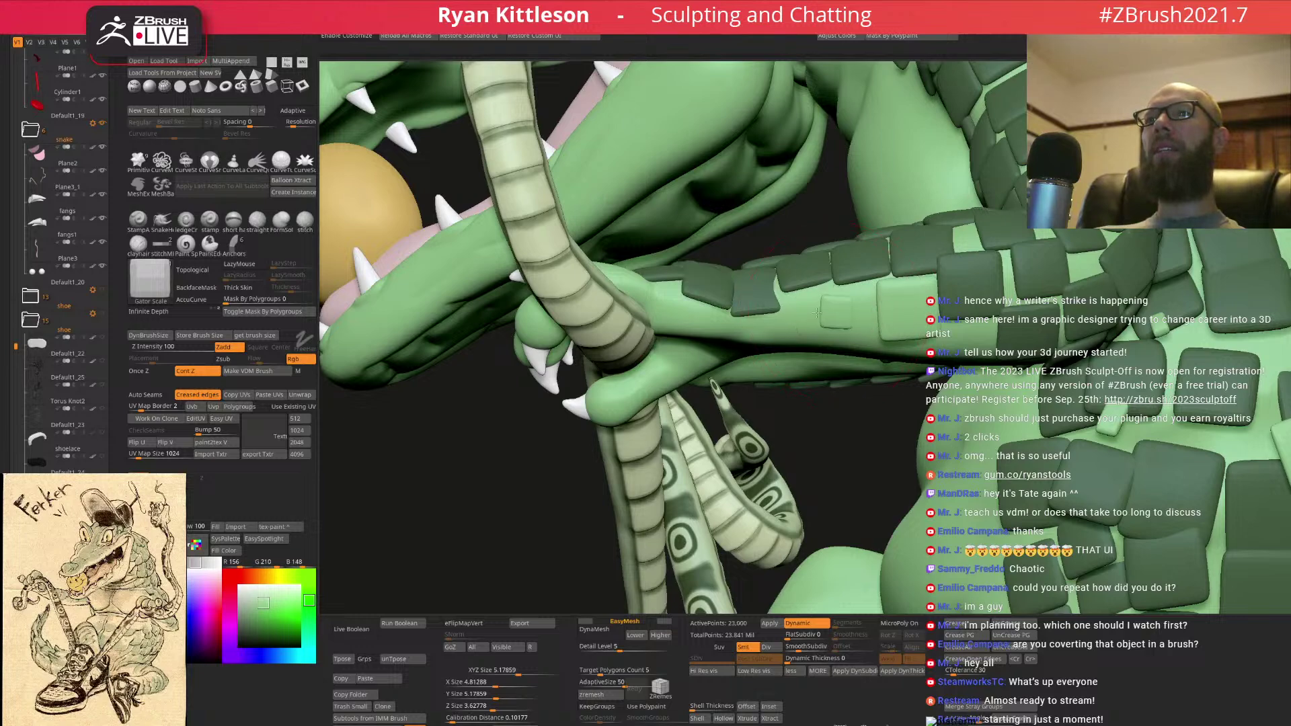
- Insert scales along the open edge of the body's scale patch, extending it toward the hip
mouse_move(845, 317)
right_mouse_down()
mouse_move(1002, 303)
mouse_move(1029, 272)
mouse_move(1099, 279)
mouse_move(1012, 289)
mouse_move(942, 322)
mouse_move(891, 381)
mouse_move(967, 380)
right_mouse_up()
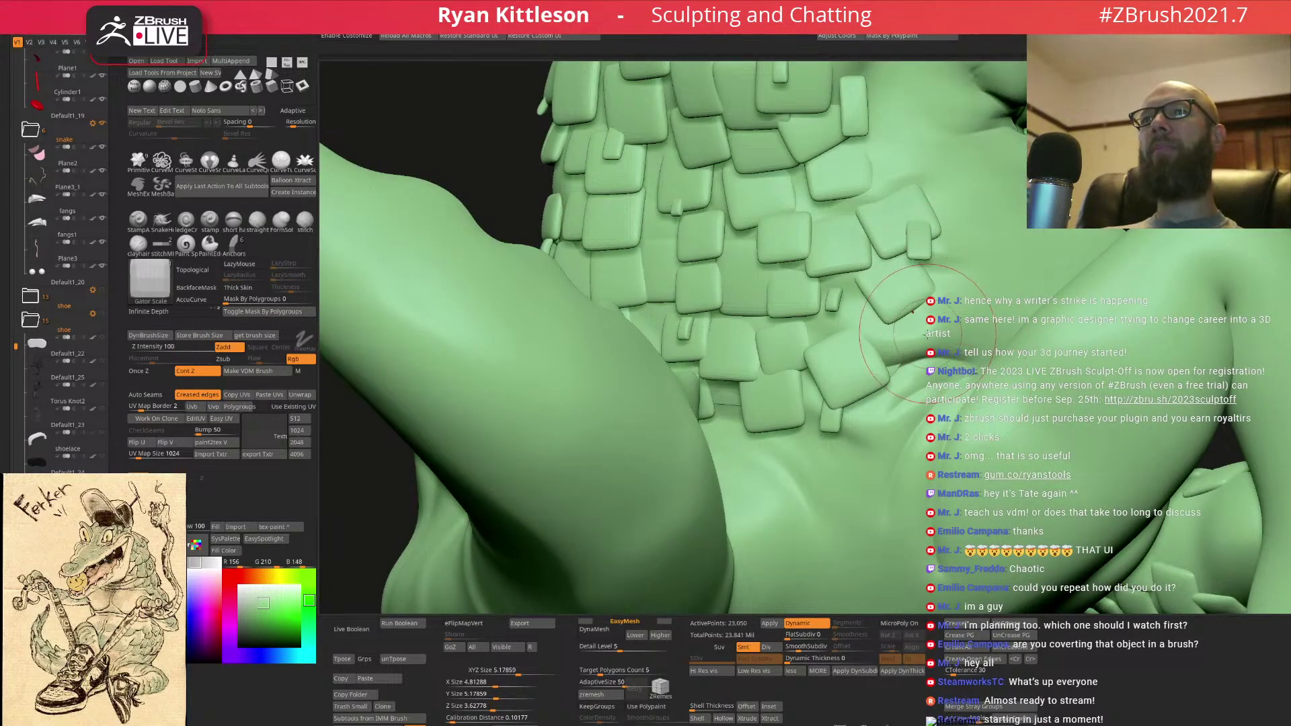
left_click_drag(939, 358, 942, 364)
right_click_drag(895, 445, 885, 456)
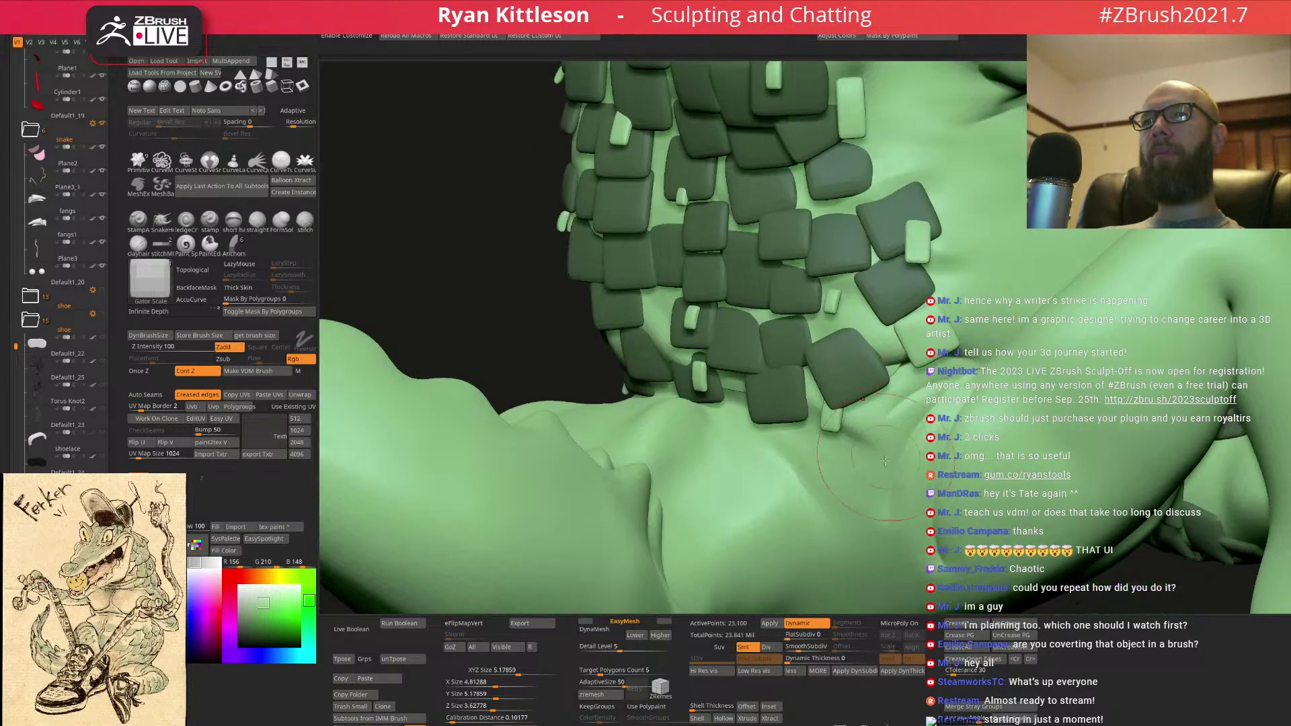
left_click_drag(844, 458, 902, 450)
left_click_drag(929, 399, 958, 418)
right_click_drag(958, 417, 1006, 413)
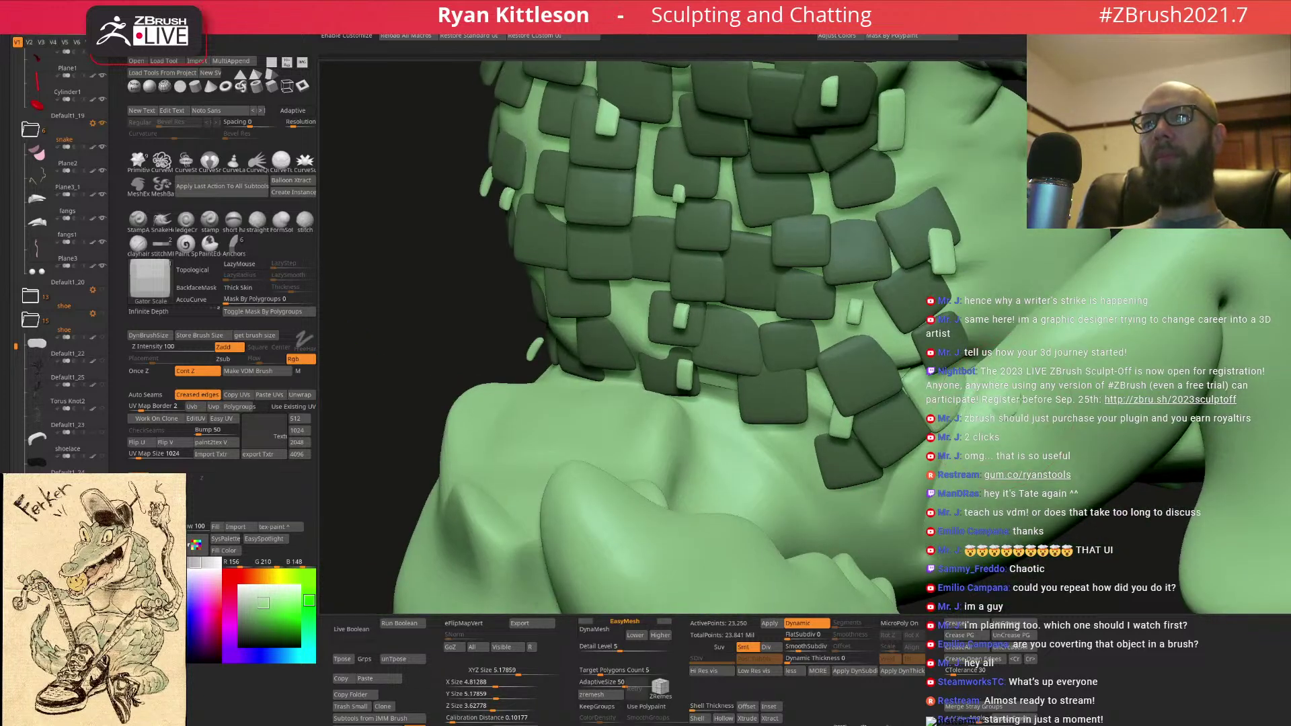
- Insert a first group of scales on the bare upper thigh beside the body's scale patch
mouse_move(1045, 378)
left_mouse_down()
mouse_move(1087, 397)
mouse_move(1072, 384)
left_mouse_up()
right_click_drag(1017, 258, 1050, 288)
left_click_drag(1049, 287, 1107, 232)
right_click_drag(1097, 248, 1106, 328)
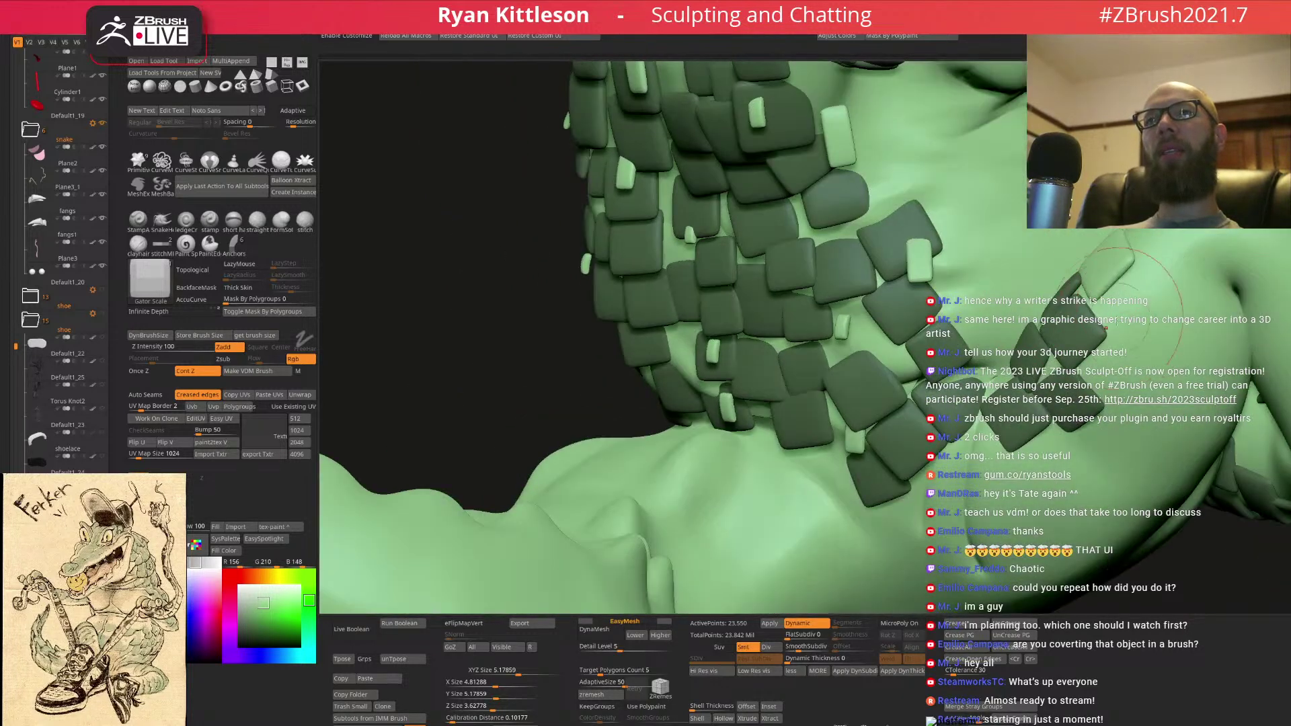
left_click_drag(1135, 324, 1116, 413)
right_click_drag(1116, 414, 1063, 436)
left_click_drag(1016, 394, 1014, 432)
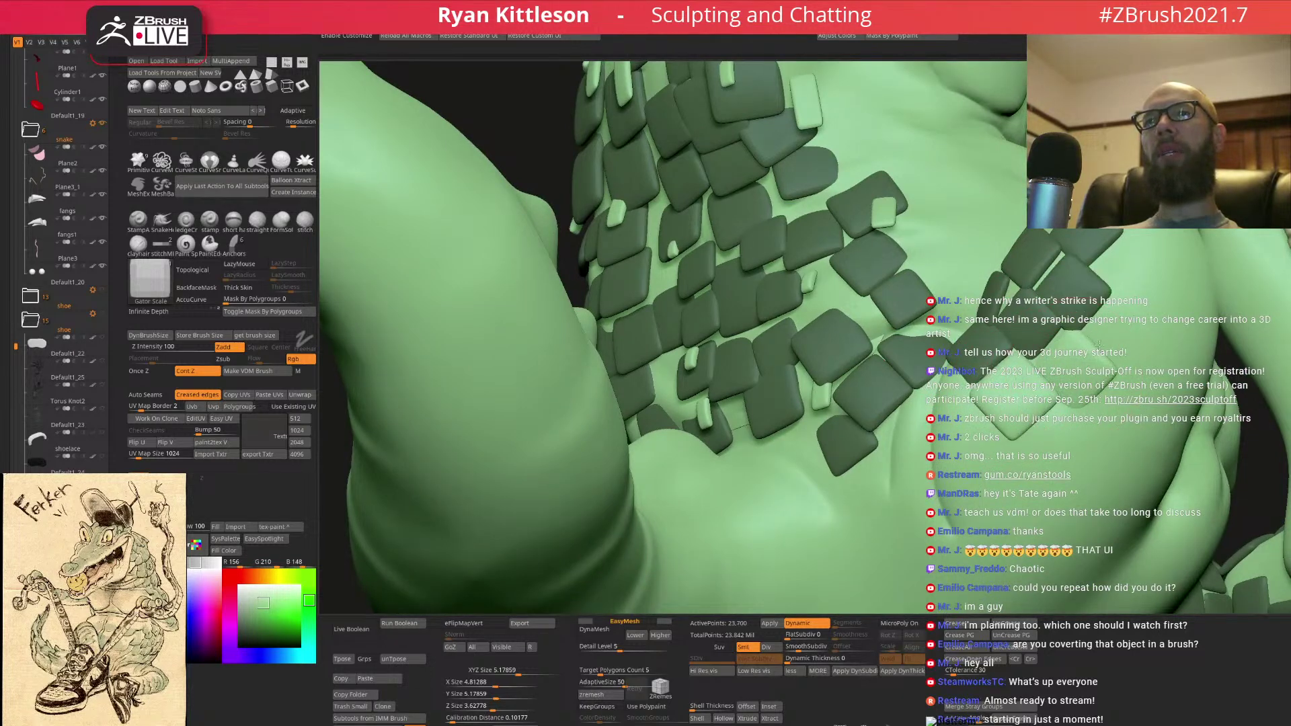
- Insert scales along the upper edge of the new thigh patch to widen it
left_click_drag(1128, 352, 1129, 359)
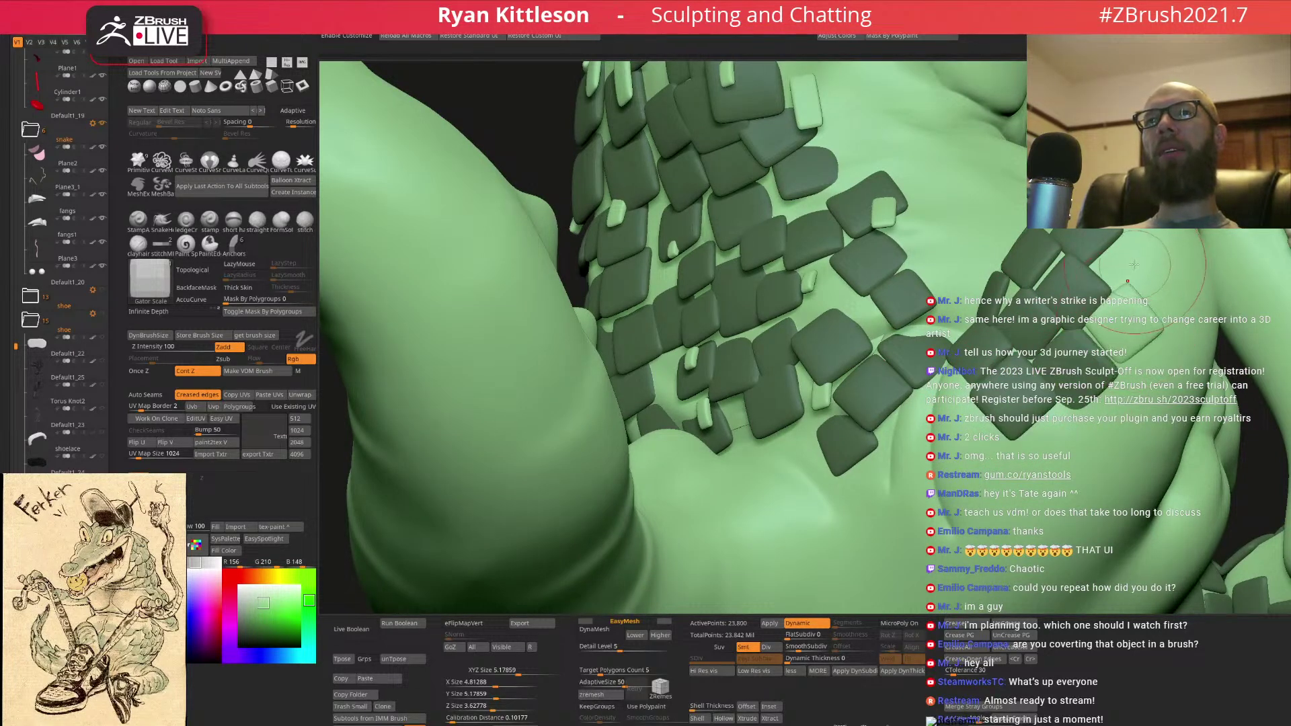
right_click_drag(1147, 245, 1093, 250)
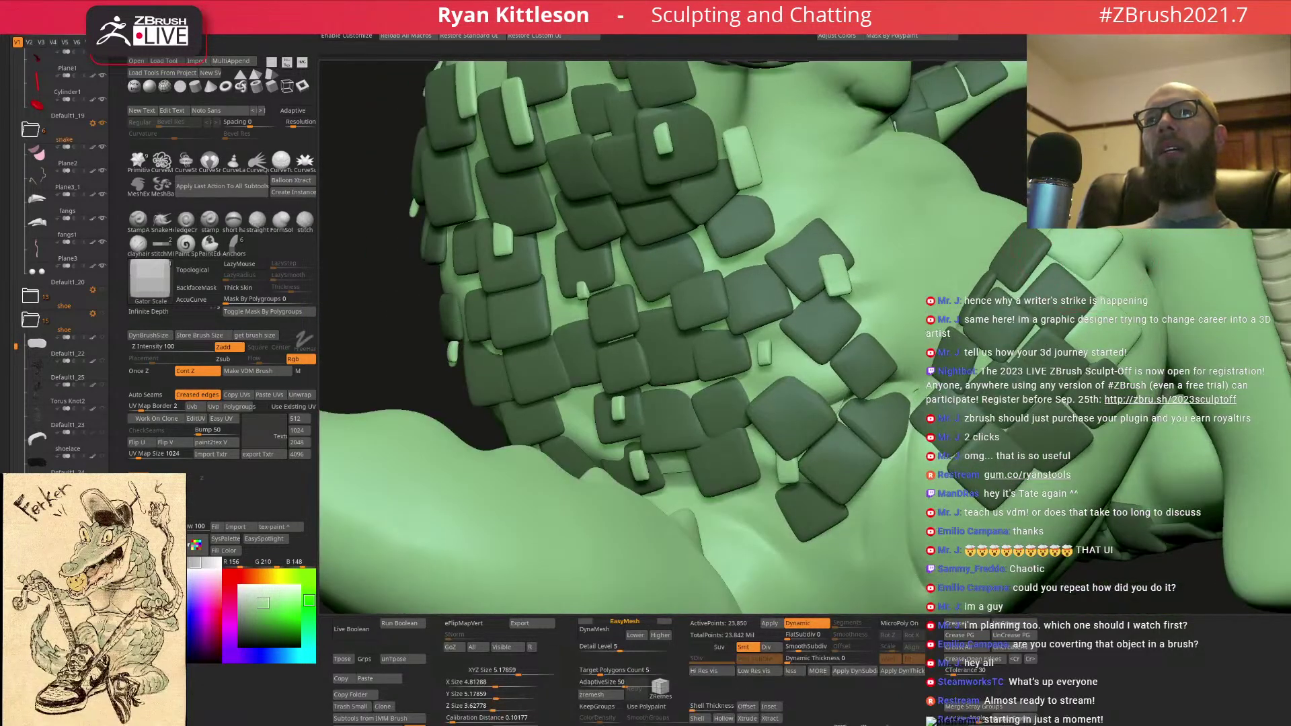
left_click_drag(1082, 241, 1084, 243)
right_click_drag(1084, 243, 1133, 283)
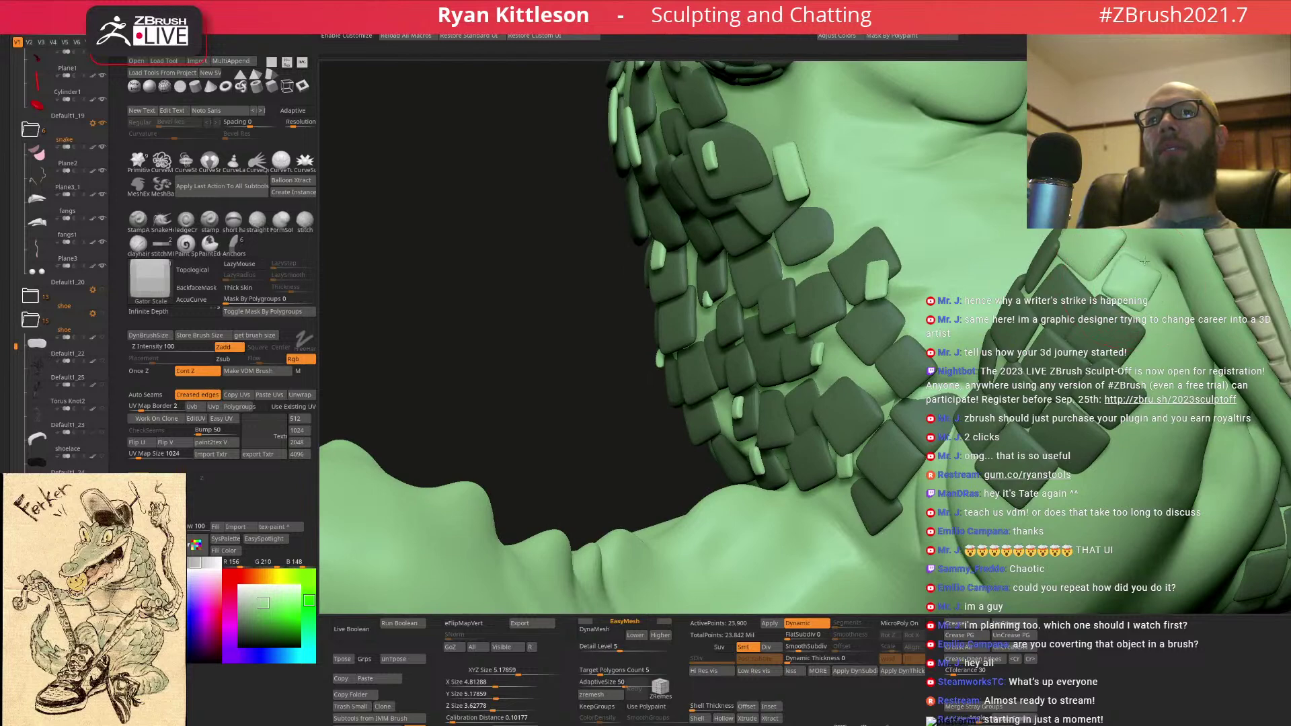
left_click_drag(1093, 259, 1095, 263)
right_click_drag(1057, 304, 918, 330)
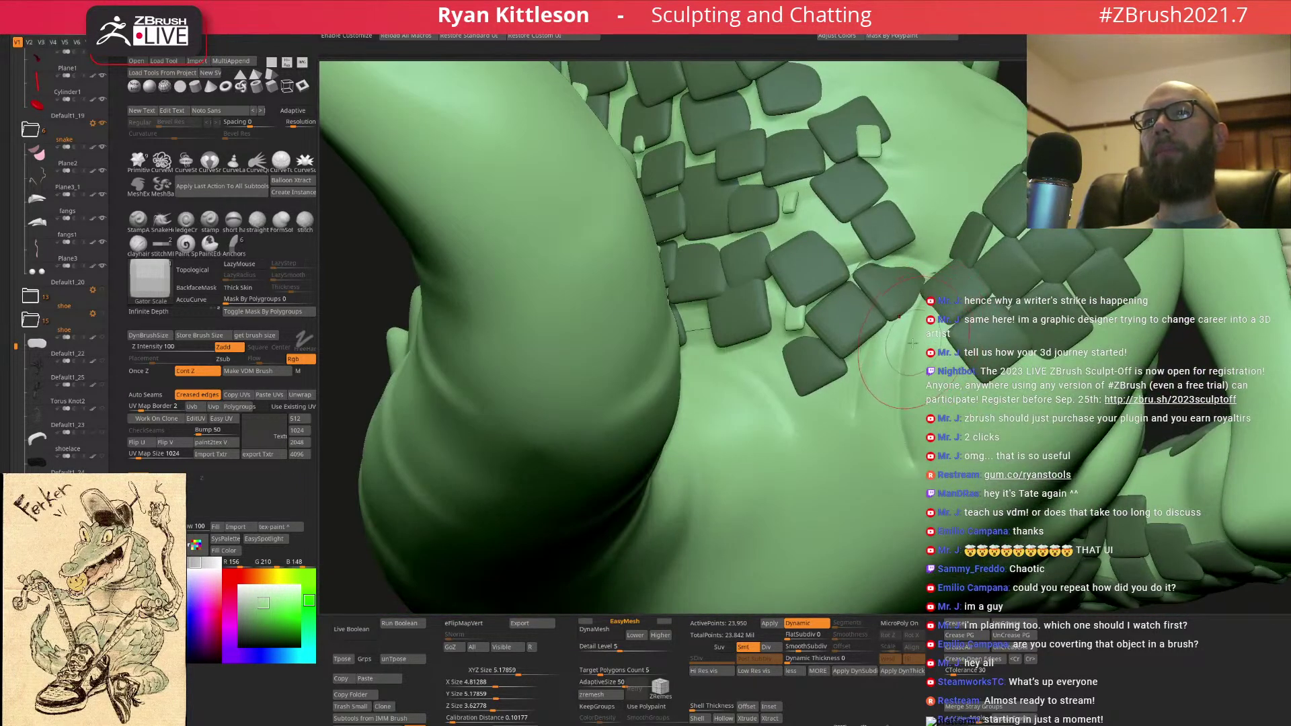
- Fill the crease between the body's scale patch and the thigh patch with scales
left_click_drag(918, 333, 923, 340)
left_click_drag(947, 388, 946, 388)
left_click_drag(917, 434, 926, 454)
left_click_drag(897, 378, 903, 382)
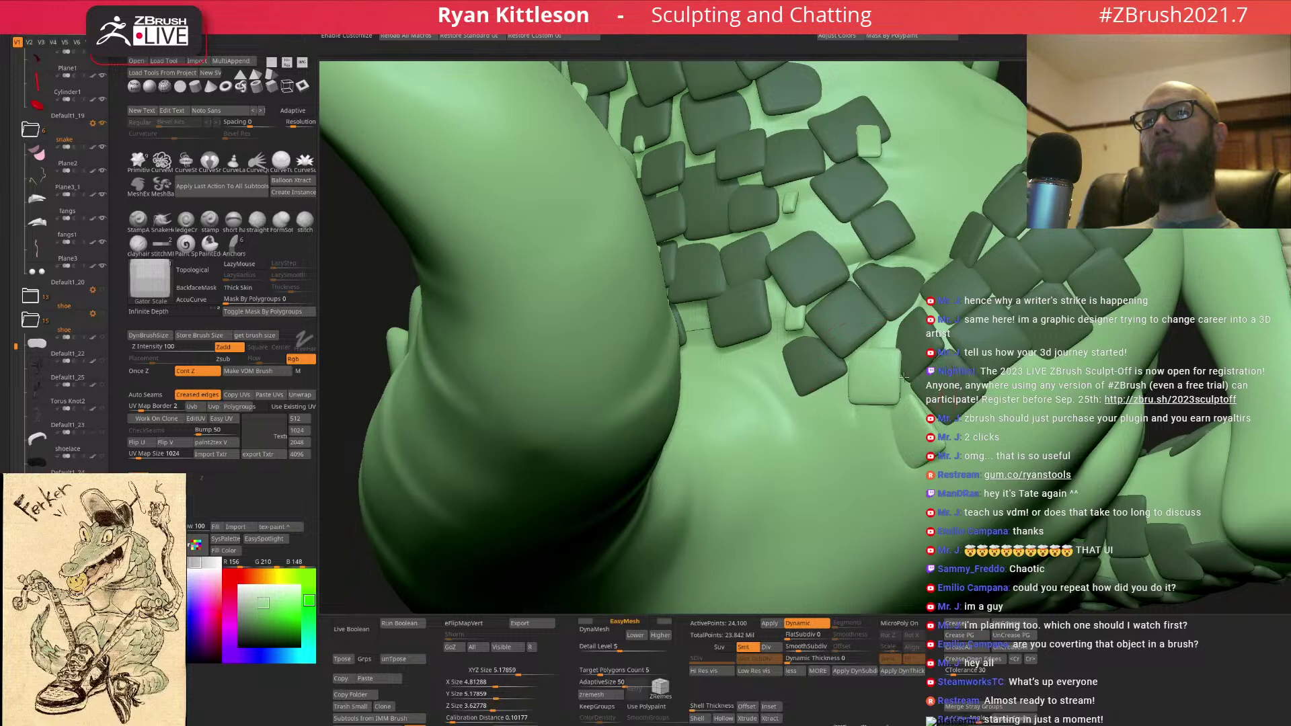
left_click_drag(828, 423, 895, 450)
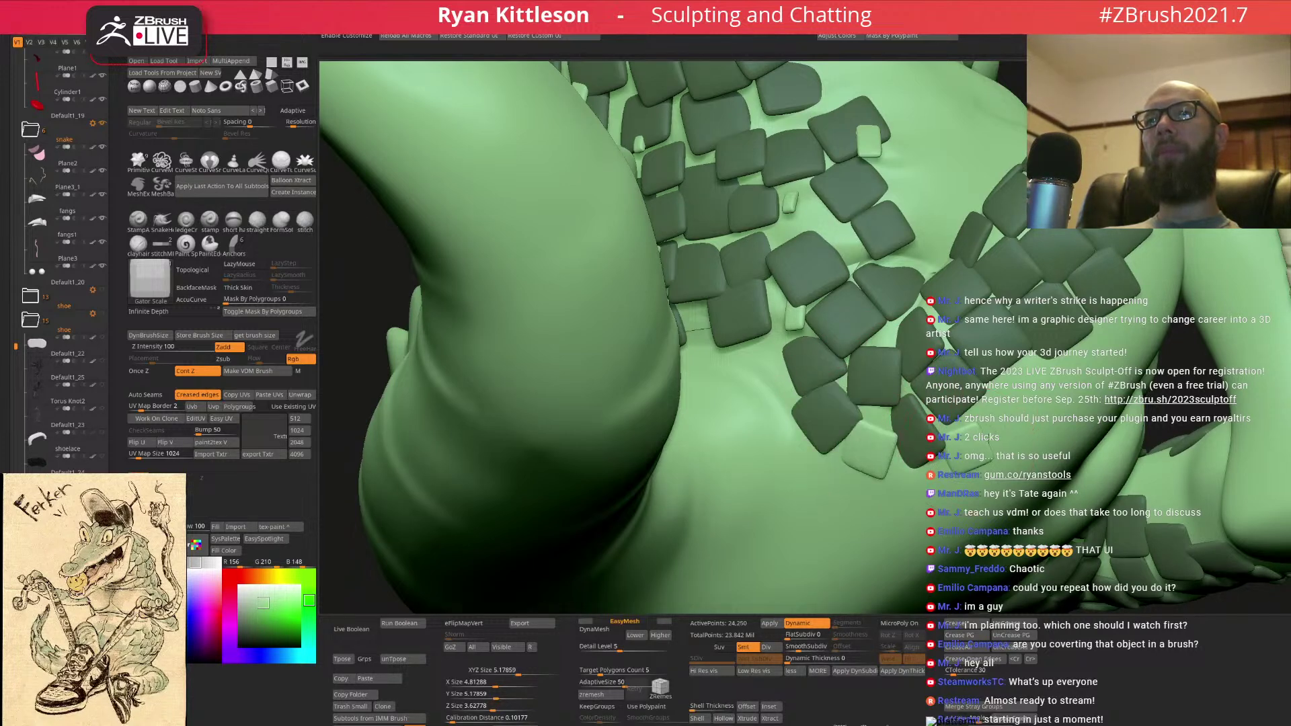
left_click(978, 413)
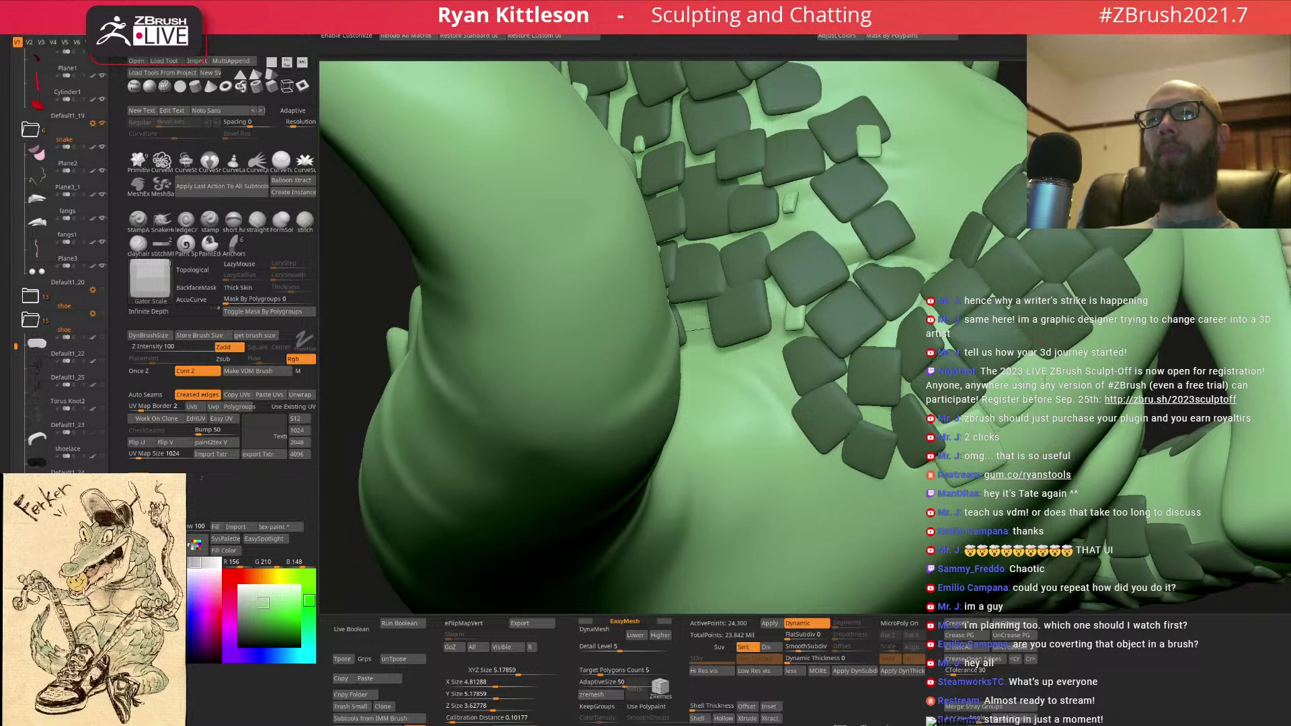
- Insert further scales across the thigh, extending the patch outward from the hip toward the knee
left_click(1042, 379)
left_click(1024, 442)
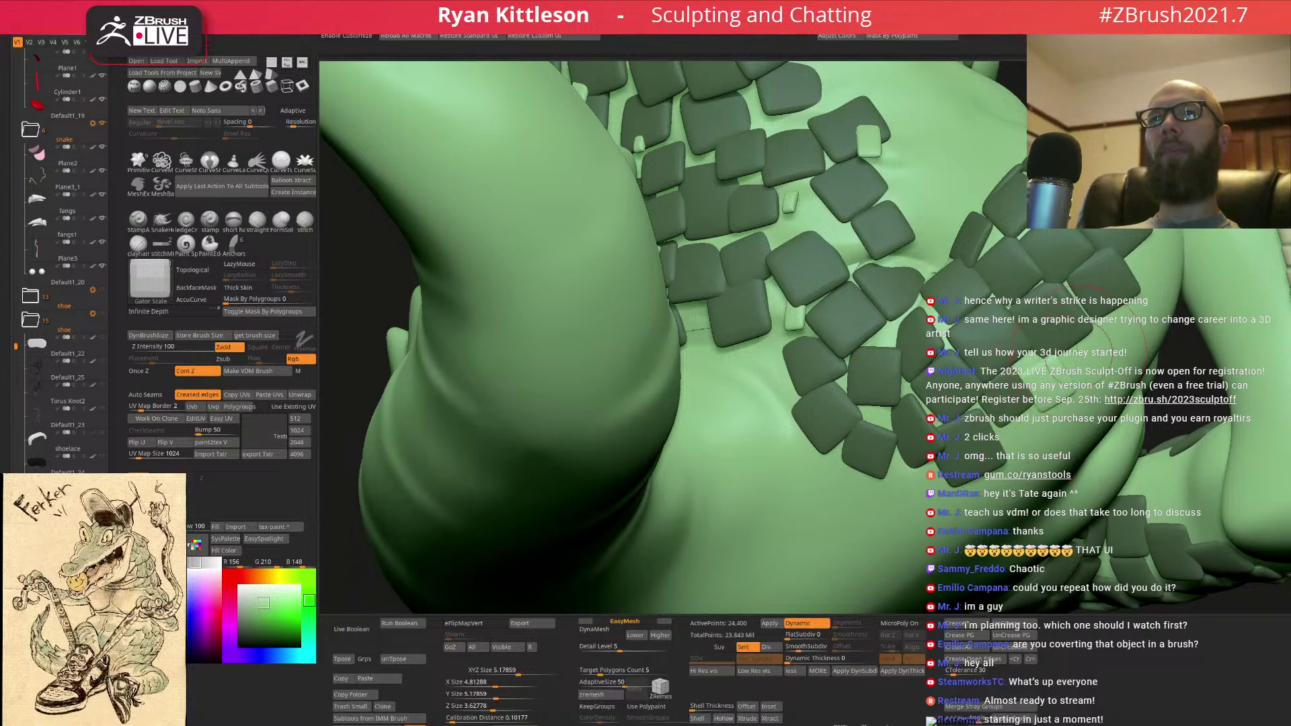
right_click_drag(1079, 353, 1112, 367)
mouse_move(1099, 358)
left_mouse_down()
mouse_move(1113, 320)
mouse_move(1152, 306)
mouse_move(1175, 232)
mouse_move(1174, 304)
mouse_move(1194, 274)
left_mouse_up()
left_click_drag(1043, 435, 1119, 404)
right_click_drag(1093, 326, 1039, 305)
left_click_drag(1038, 310, 1026, 333)
left_click_drag(1097, 277, 1087, 312)
mouse_move(1087, 309)
right_mouse_down()
mouse_move(1071, 276)
mouse_move(1090, 288)
mouse_move(1087, 350)
right_mouse_up()
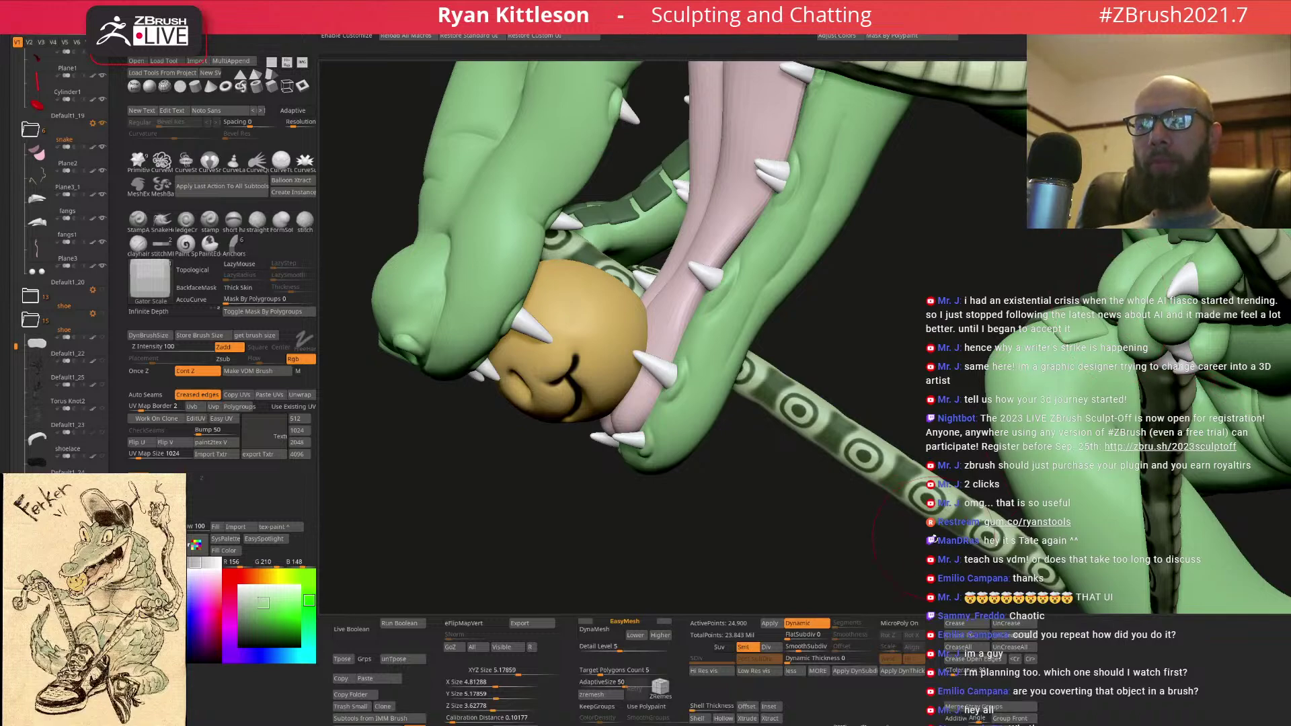
- Insert scales over the top of the thigh toward the knee, undoing and replacing one misplaced scale
right_click_drag(1149, 460, 1180, 293)
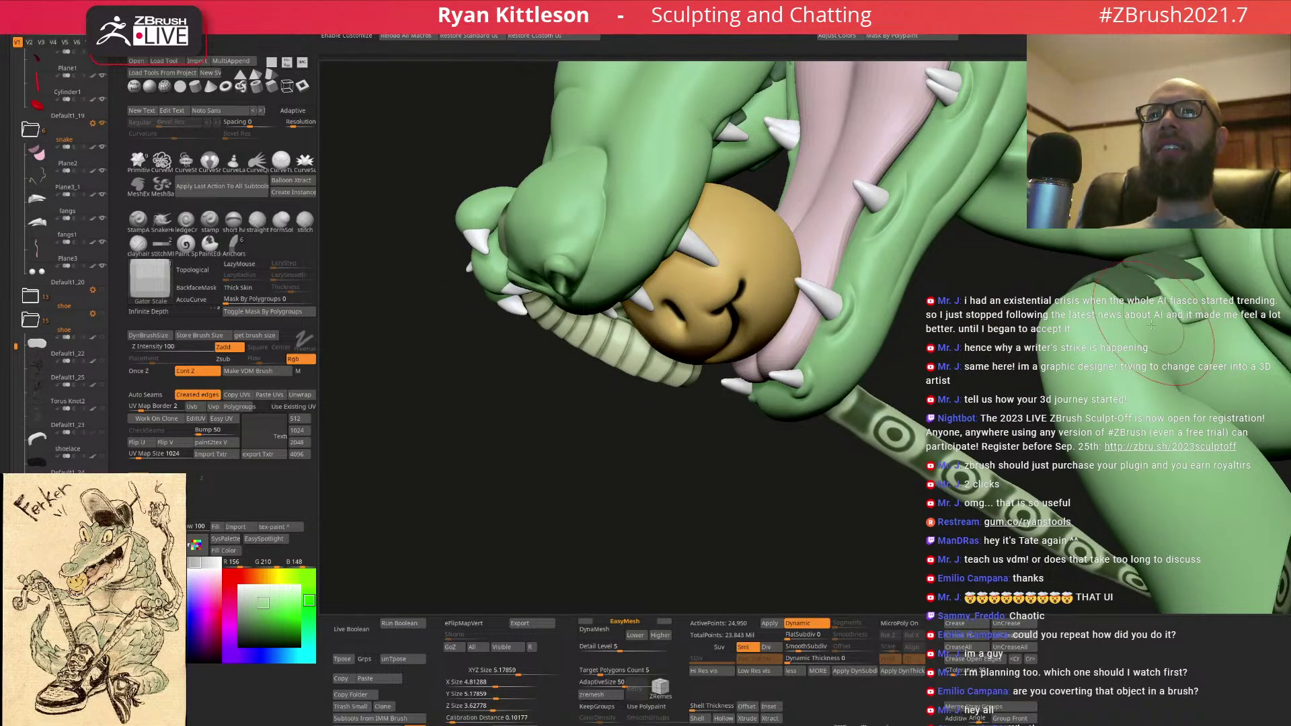
right_click_drag(1131, 331, 1198, 272)
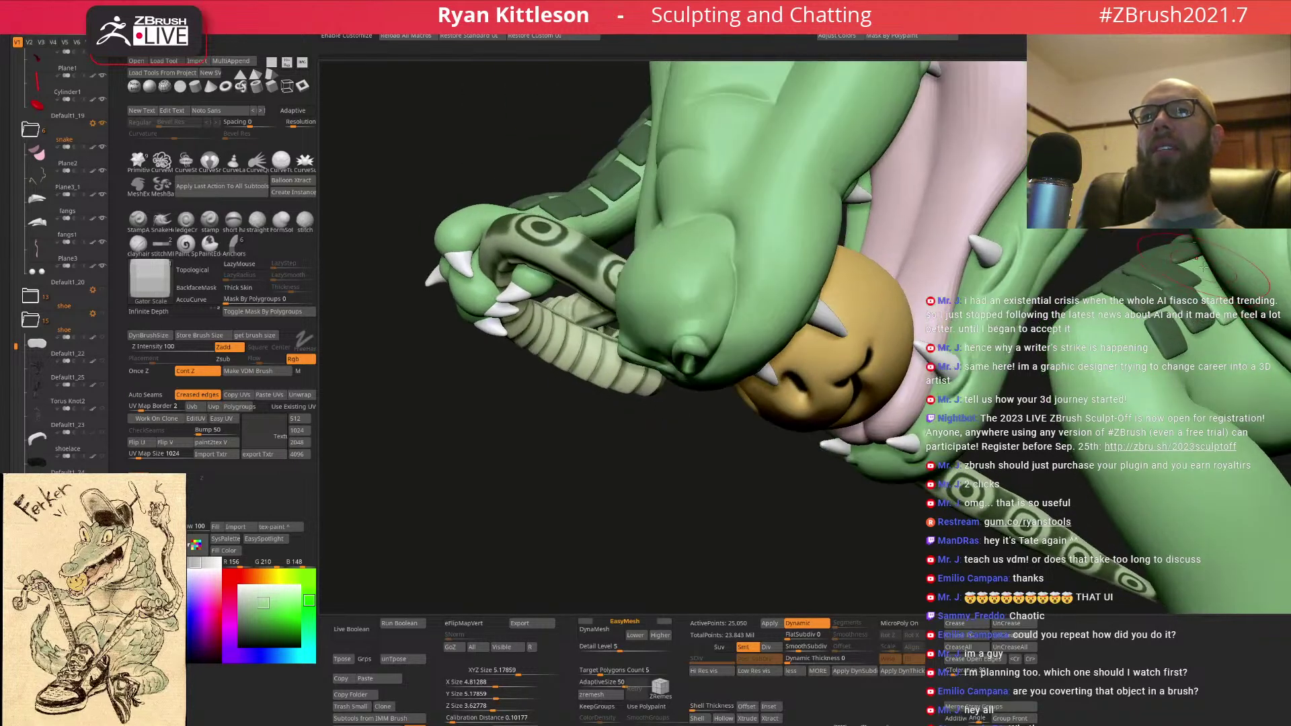
key("ctrl+z")
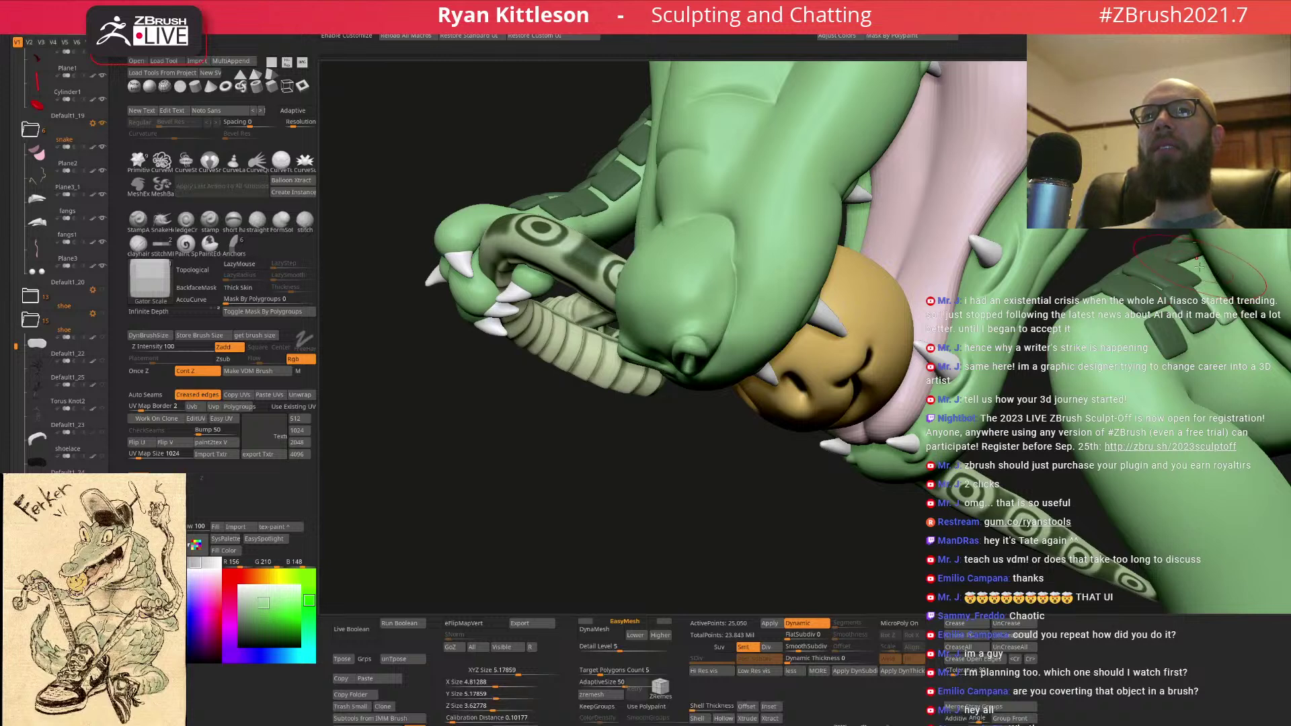
left_click_drag(1217, 306, 1225, 325)
right_click_drag(1242, 360, 1208, 328)
mouse_move(1218, 376)
right_mouse_down()
mouse_move(1197, 347)
mouse_move(1230, 345)
mouse_move(1225, 401)
right_mouse_up()
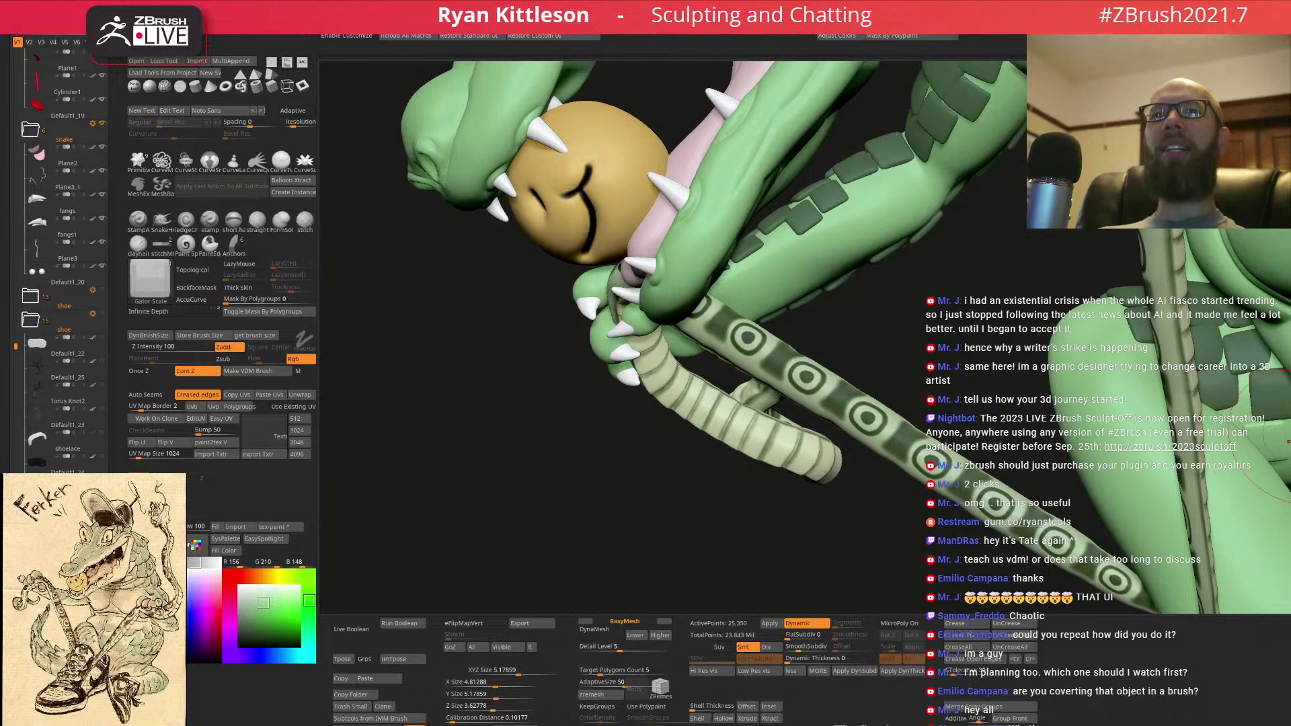
right_click_drag(1284, 433, 1287, 403)
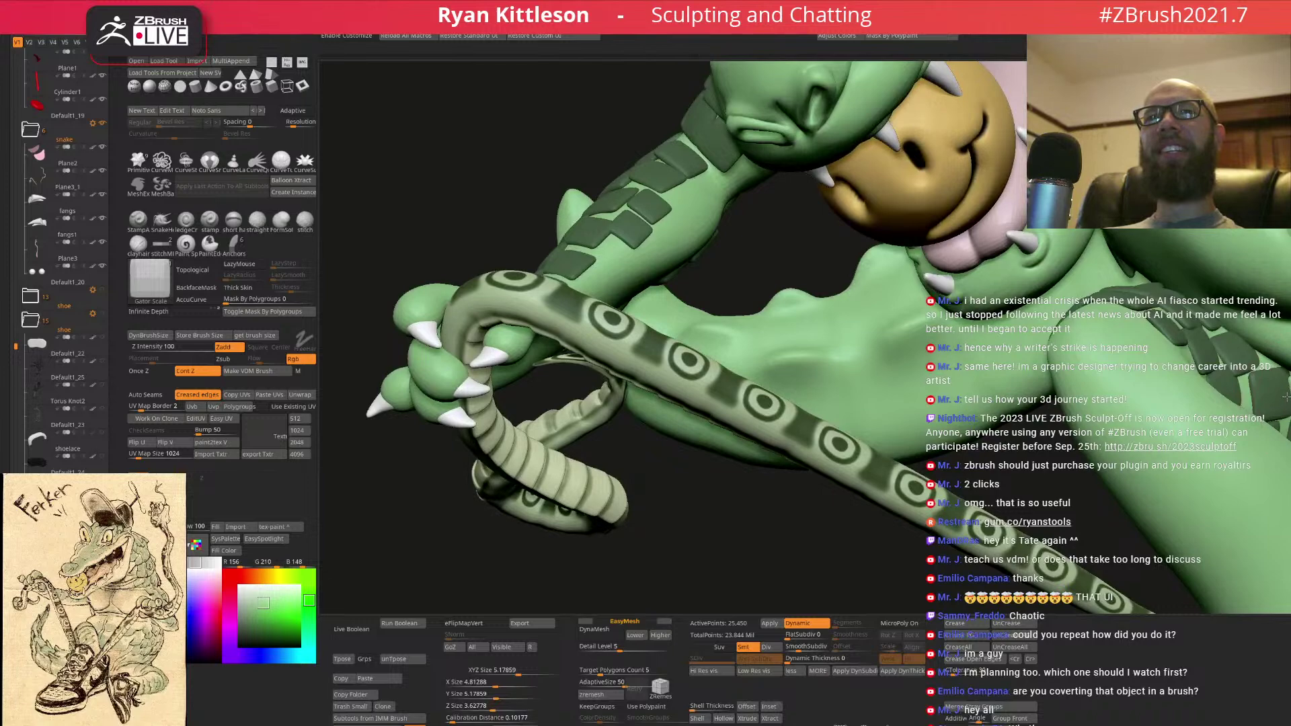
right_click_drag(1256, 365, 1209, 401)
- Show both shoe subtool folders again
right_click_drag(1118, 380, 593, 319)
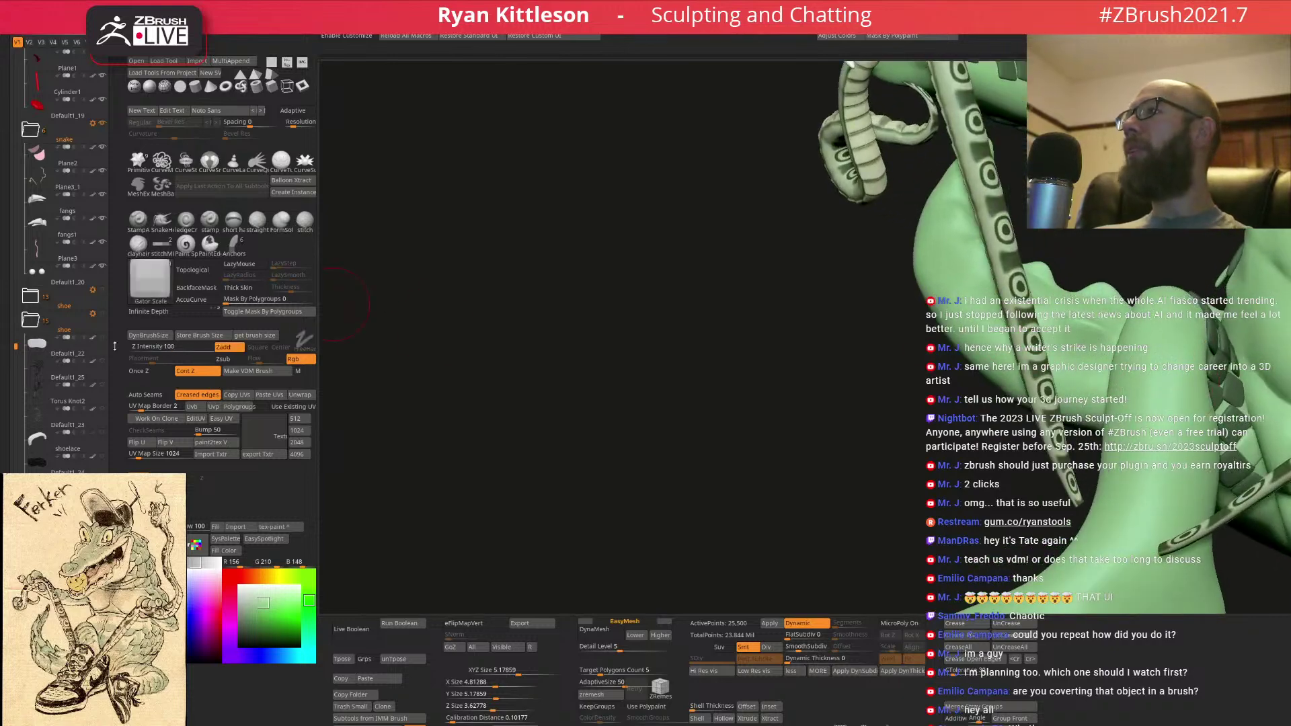
left_click(106, 289)
right_click_drag(851, 363, 807, 367)
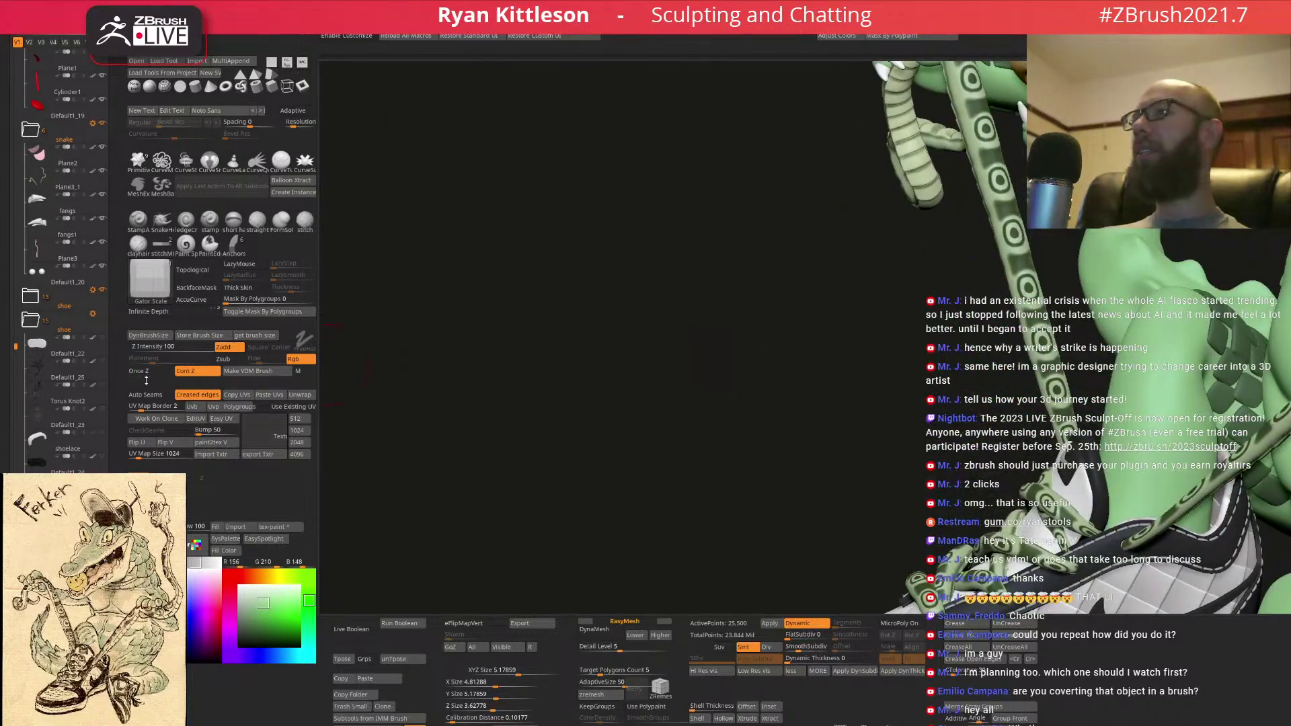
left_click(103, 316)
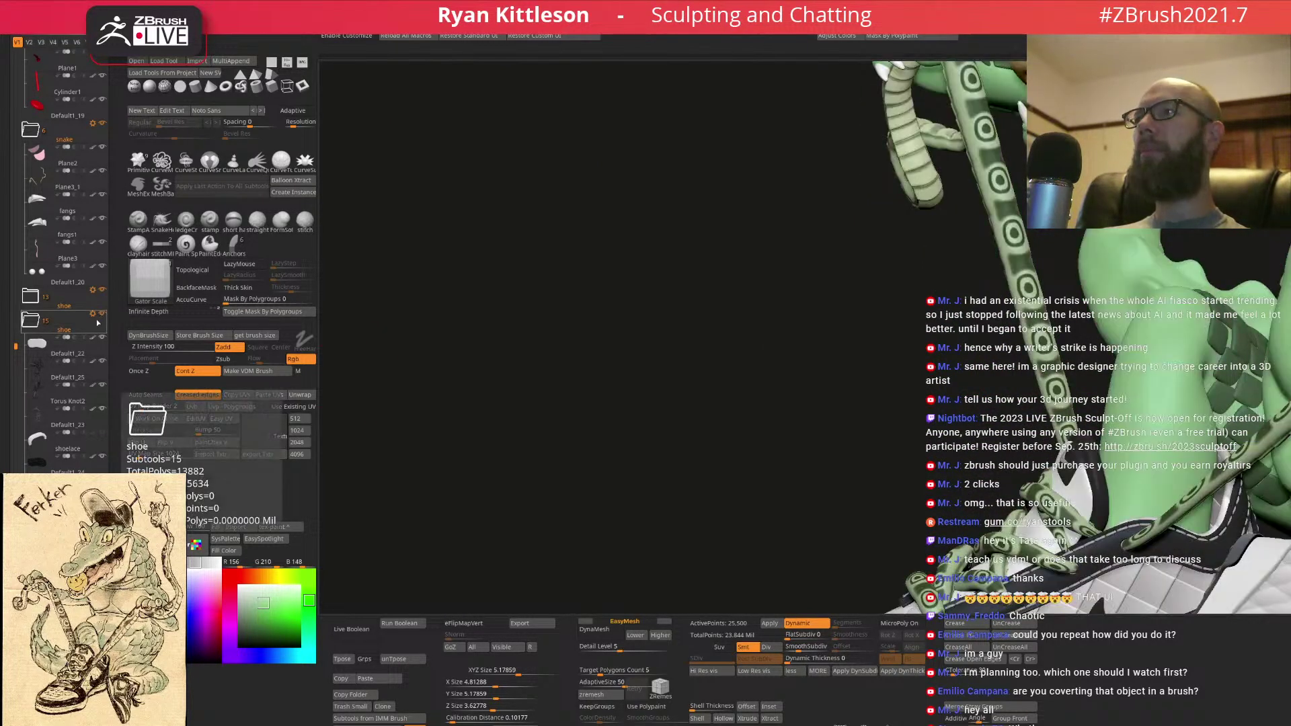
- Insert scales over the front of the bare leg above the shoe, starting just below the knee
right_click_drag(992, 391, 1064, 272)
left_click_drag(992, 283, 1031, 273)
right_click_drag(1008, 279, 1049, 277)
left_click_drag(980, 231, 976, 254)
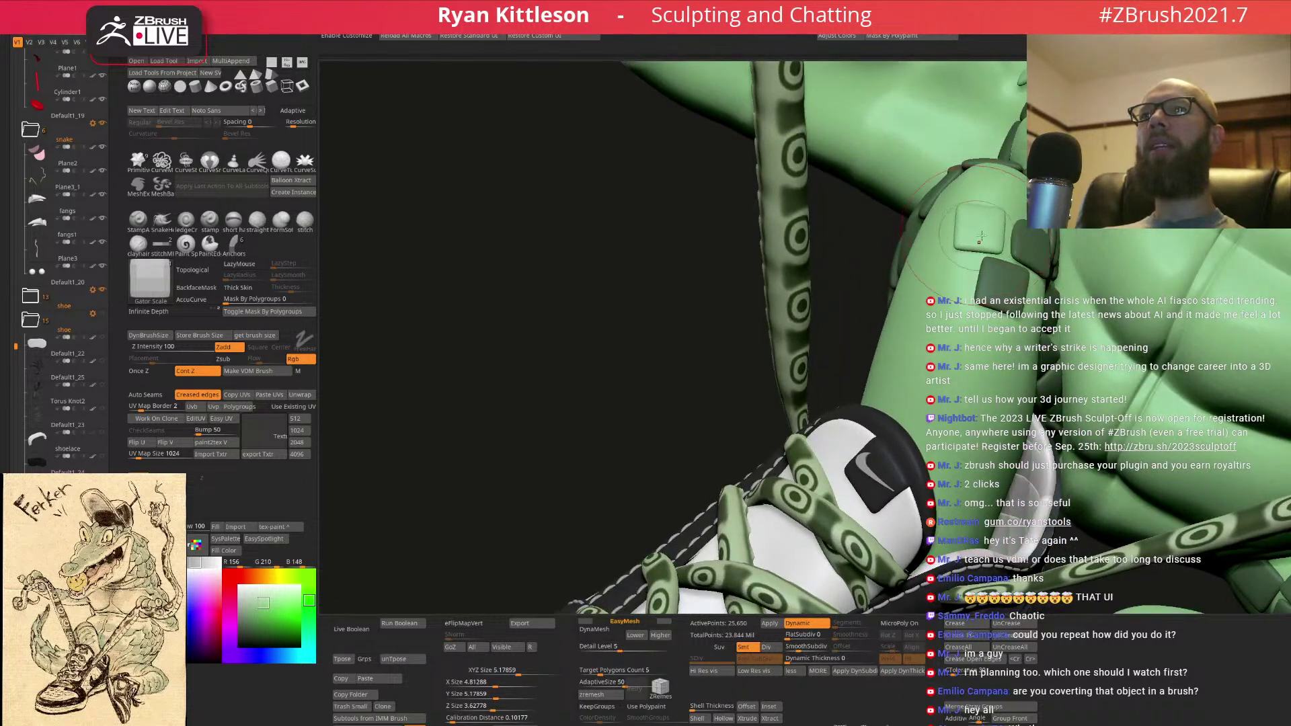
right_click_drag(976, 255, 926, 250)
left_click_drag(924, 225, 922, 248)
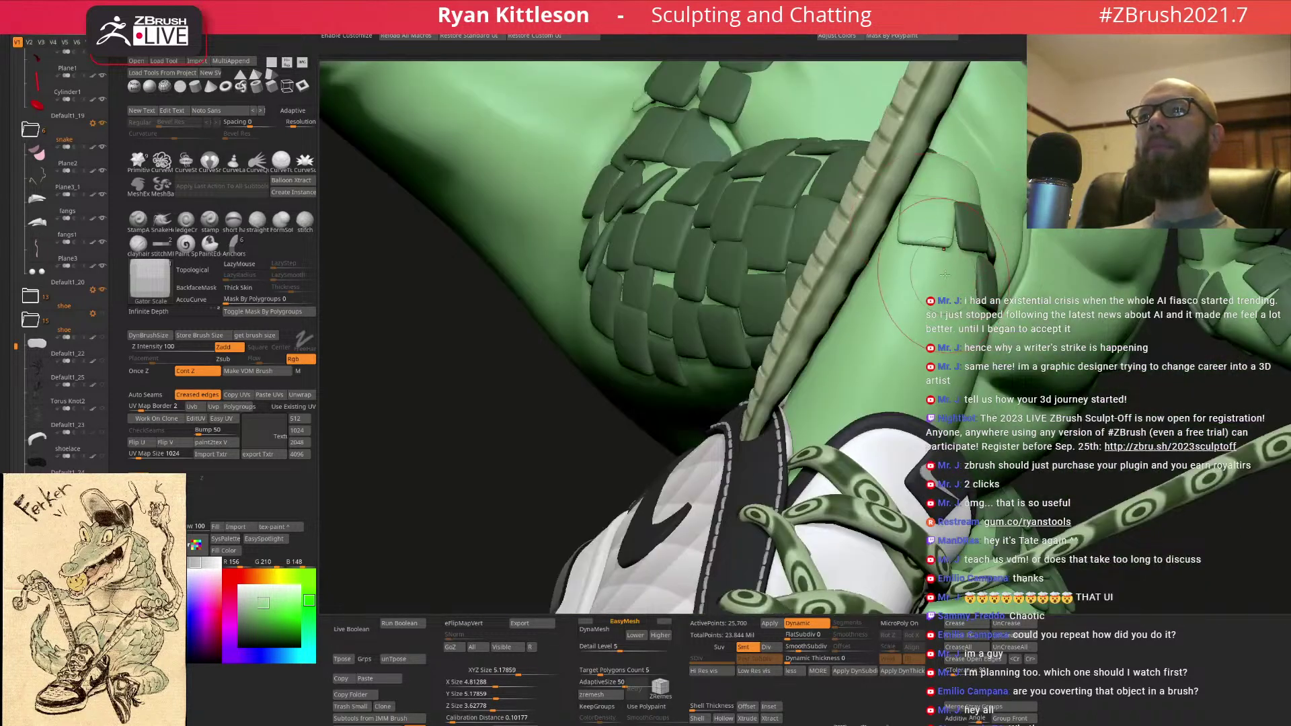
- Insert scales over the outer side of the lower leg, from beside the knee down to the shoe collar
mouse_move(941, 275)
right_mouse_down()
mouse_move(960, 290)
mouse_move(914, 269)
right_mouse_up()
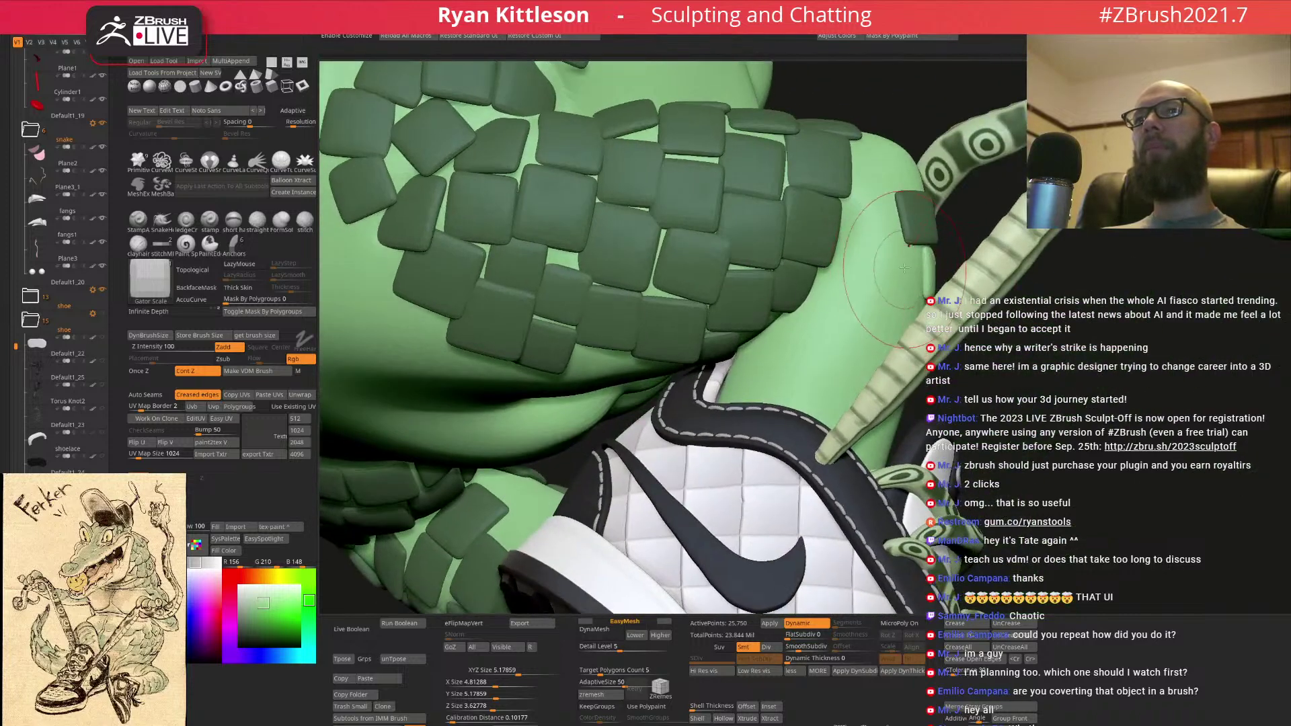
mouse_move(871, 217)
left_mouse_down()
mouse_move(887, 216)
mouse_move(888, 192)
left_mouse_up()
left_click_drag(848, 287, 842, 316)
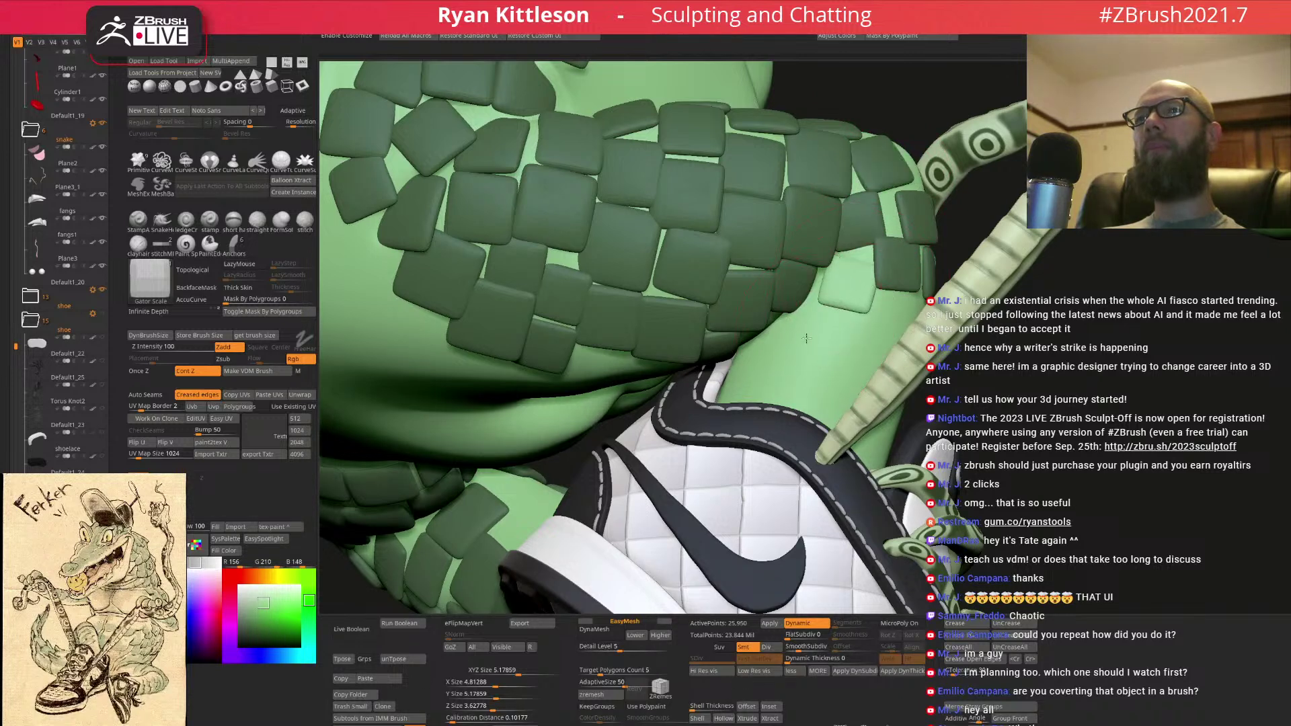
right_click_drag(811, 341, 757, 356)
left_click_drag(757, 356, 748, 385)
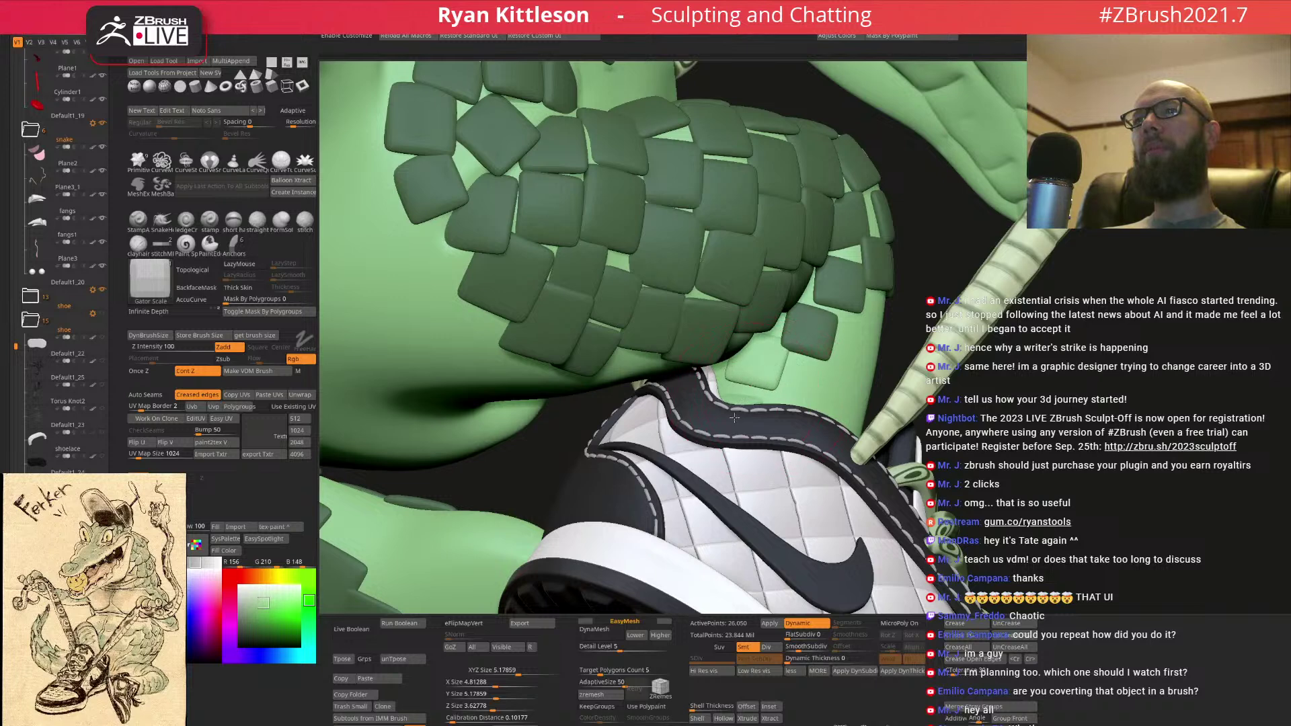
right_click_drag(764, 398, 734, 410)
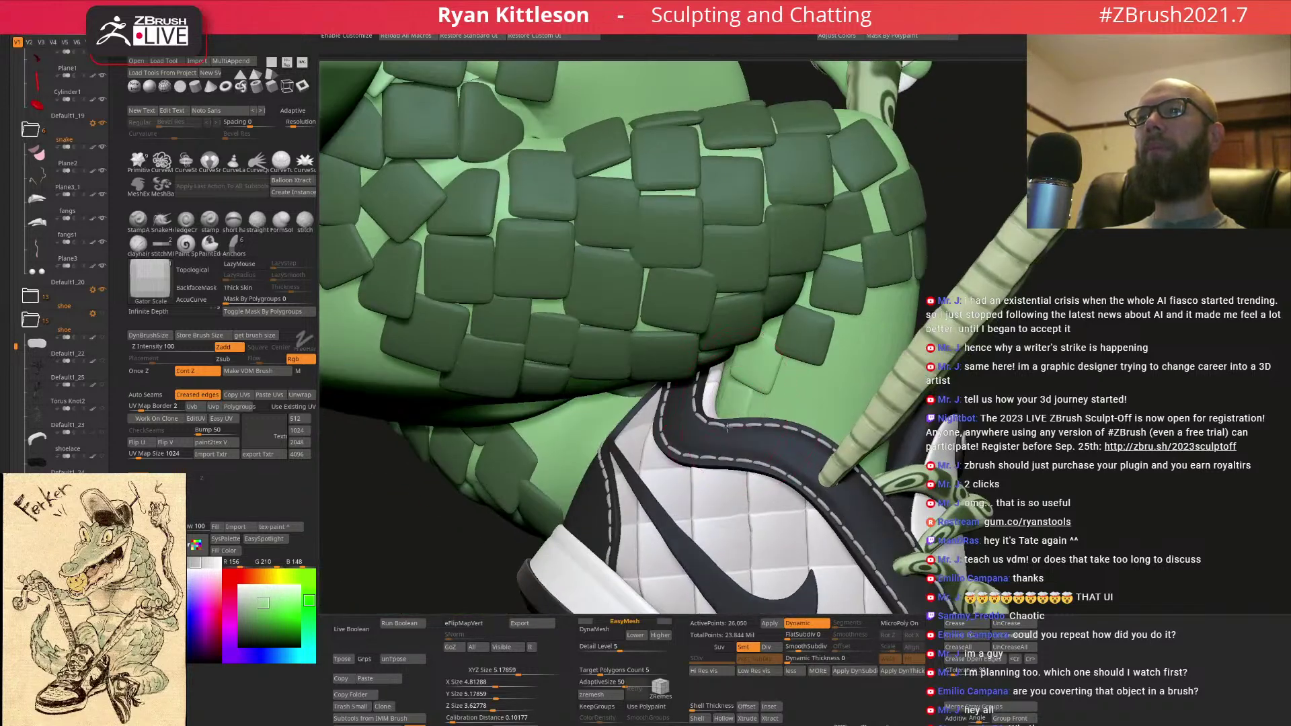
mouse_move(770, 395)
left_mouse_down()
mouse_move(786, 405)
mouse_move(814, 378)
mouse_move(815, 401)
left_mouse_up()
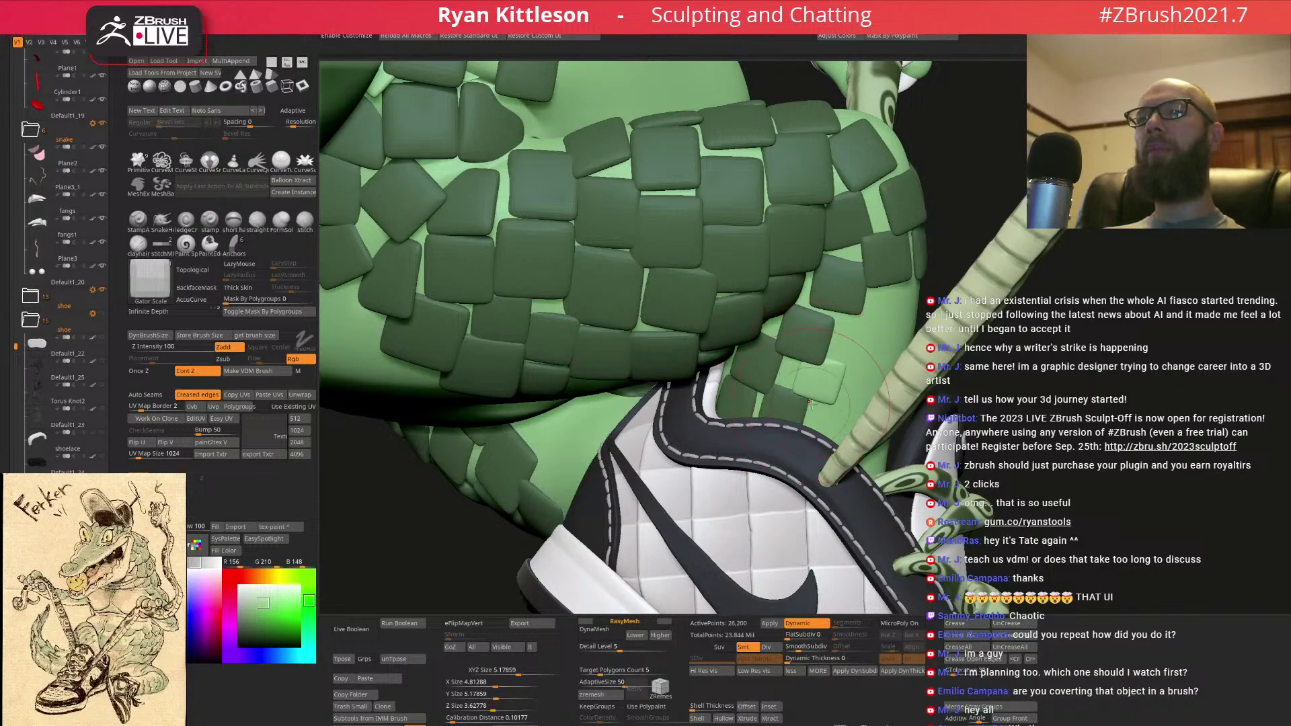
- Insert scales down the front of the shin, extending the rows from below the knee toward the shoe tongue
right_click_drag(914, 356, 860, 315)
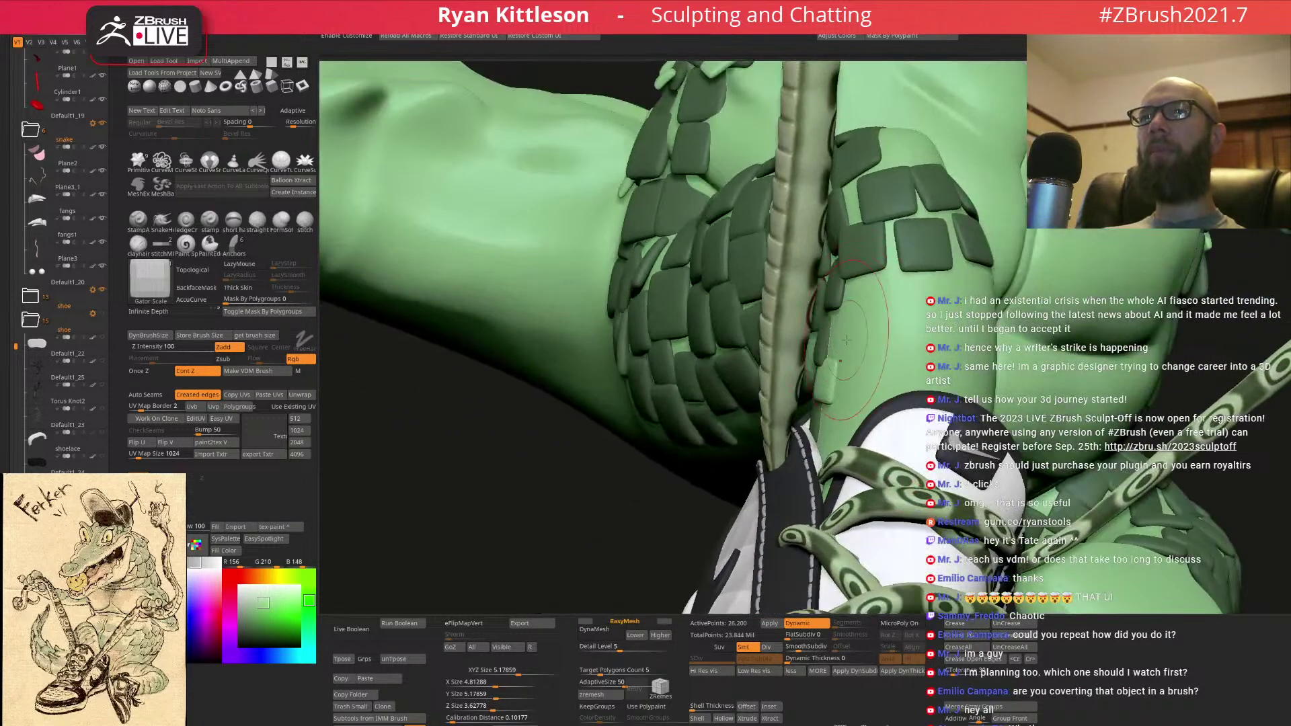
left_click_drag(843, 361, 895, 272)
right_click_drag(885, 296, 953, 291)
left_click_drag(968, 288, 973, 275)
left_click_drag(924, 347, 927, 341)
right_click_drag(926, 342, 873, 394)
left_click_drag(919, 336, 921, 330)
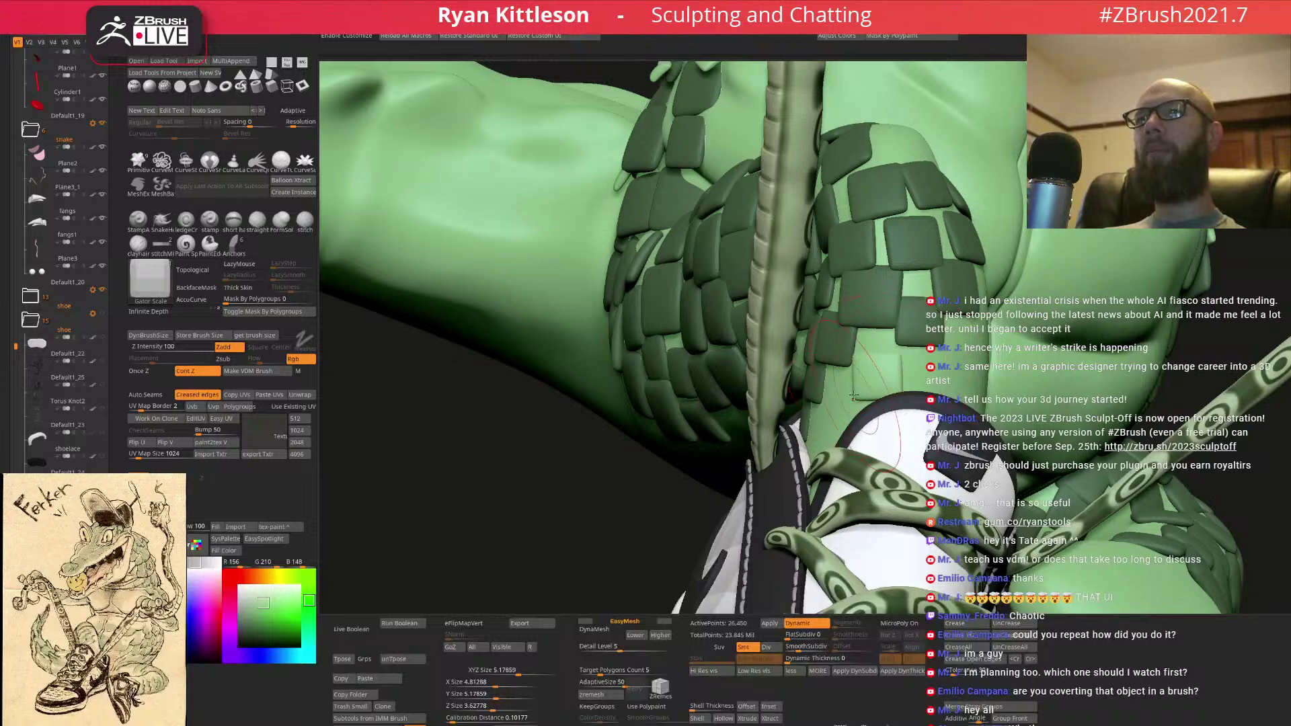
right_click_drag(921, 331, 833, 410)
left_click_drag(829, 423, 833, 412)
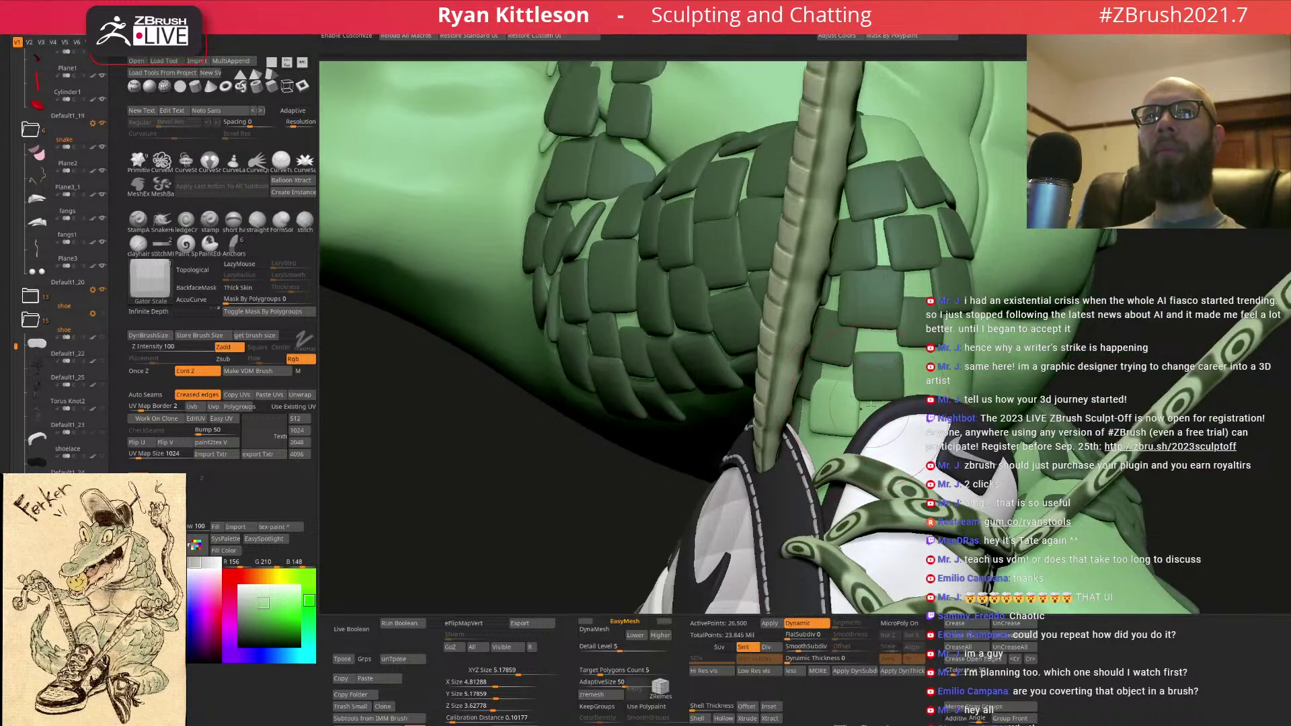
- Continue the scale rows around the shin onto the inner side of the lower leg
right_click_drag(874, 376, 949, 353)
left_click_drag(951, 360, 955, 350)
right_click_drag(955, 349, 982, 341)
left_click_drag(1002, 343, 1005, 359)
left_click_drag(1028, 288, 1026, 281)
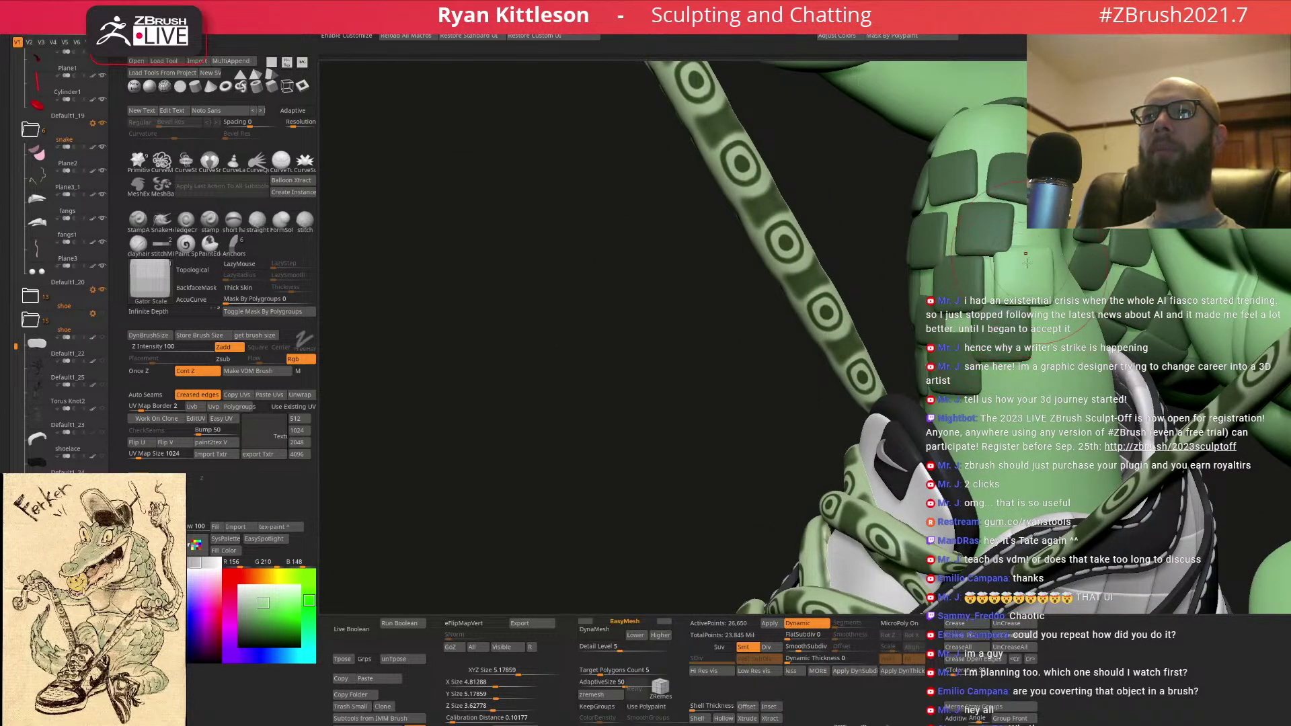
right_click_drag(1027, 281, 1025, 275)
left_click_drag(1054, 255, 1076, 277)
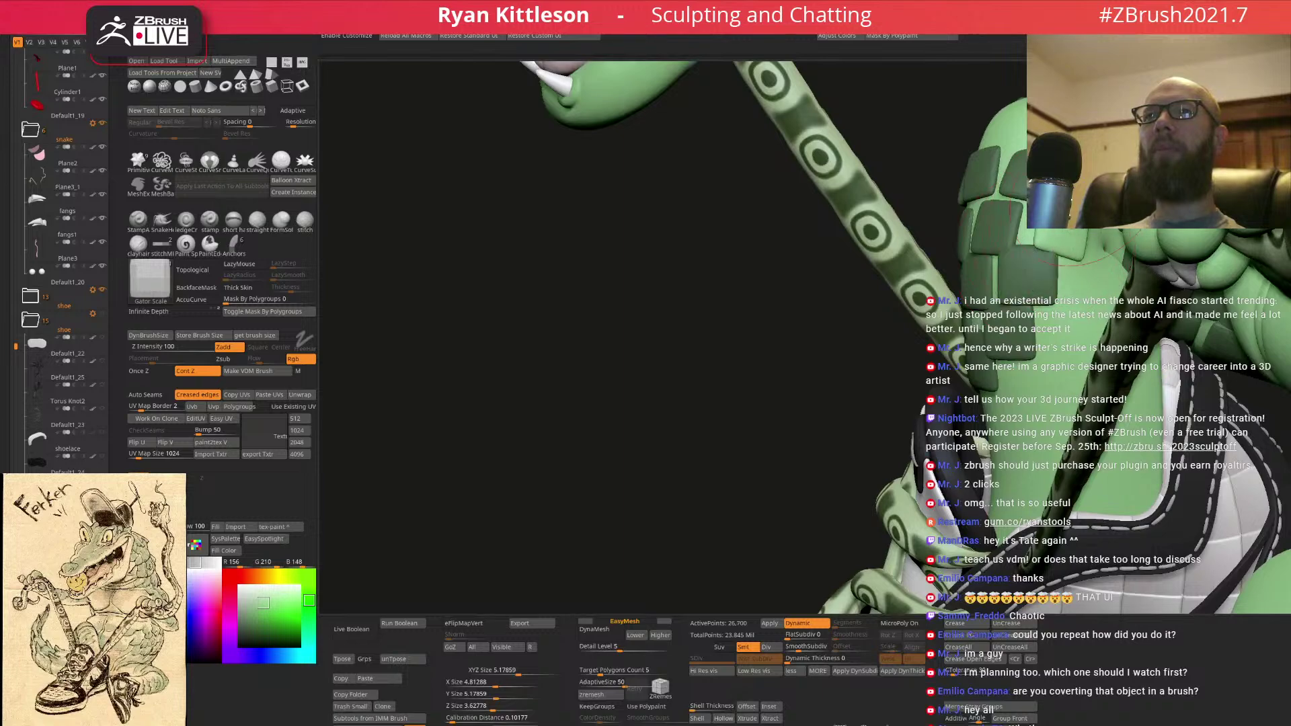
- Insert scales over the top of the bent knee to fill the bare gap there
right_click_drag(1053, 259, 1007, 338)
left_click_drag(1004, 355, 1000, 357)
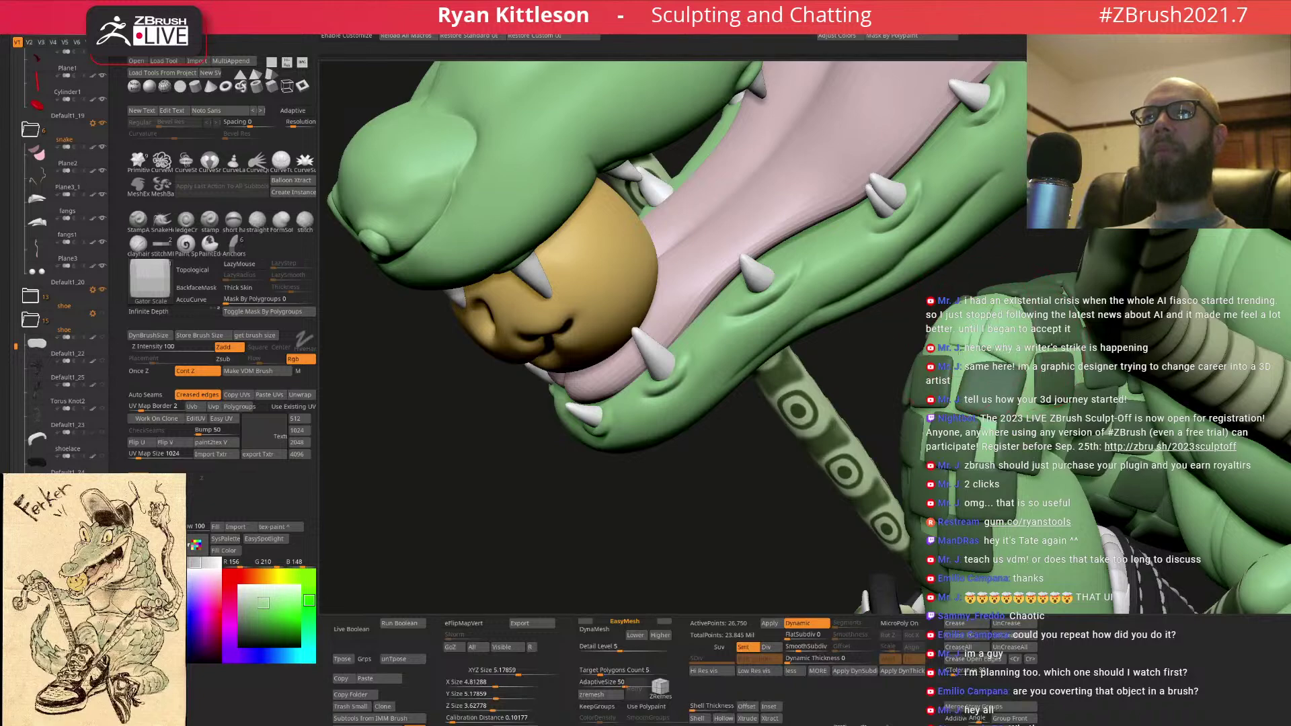
right_click_drag(955, 361, 888, 377)
left_click(888, 377)
left_click(864, 380)
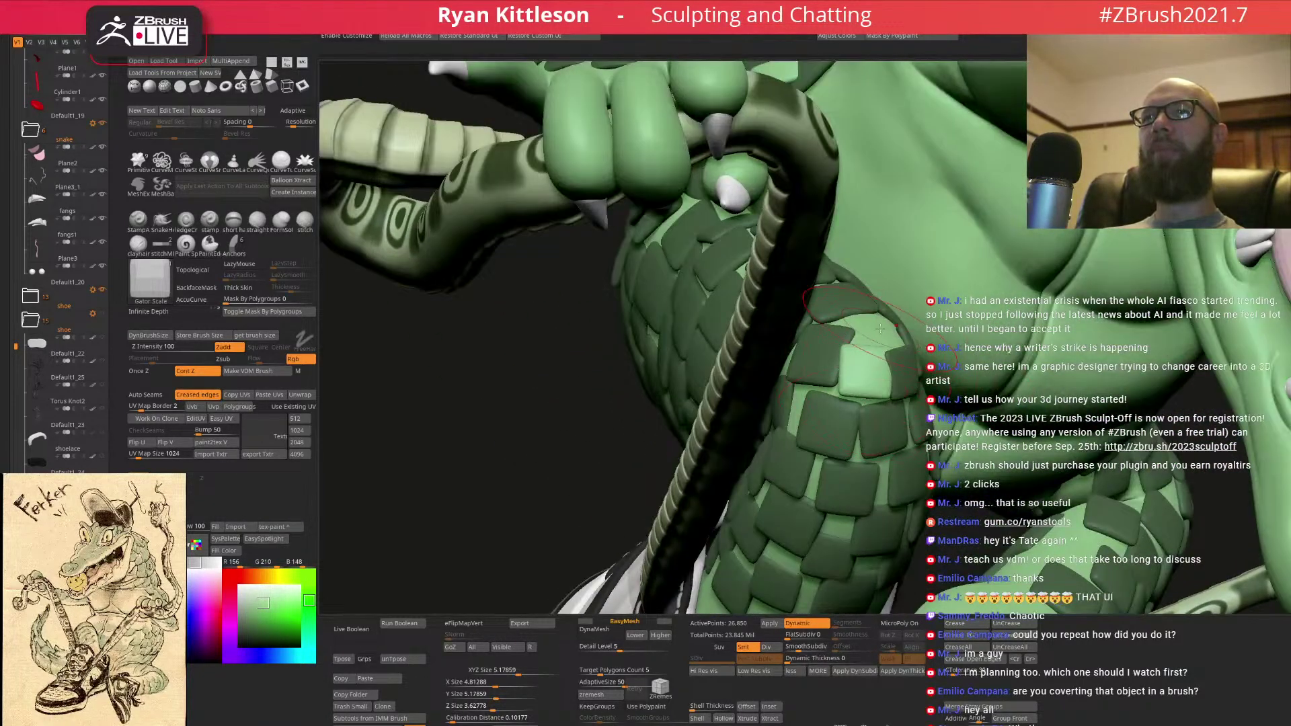
left_click(881, 350)
- Insert scales across the inner side of the lower leg, filling the area between the knee and the shoe
right_click_drag(881, 350, 939, 341)
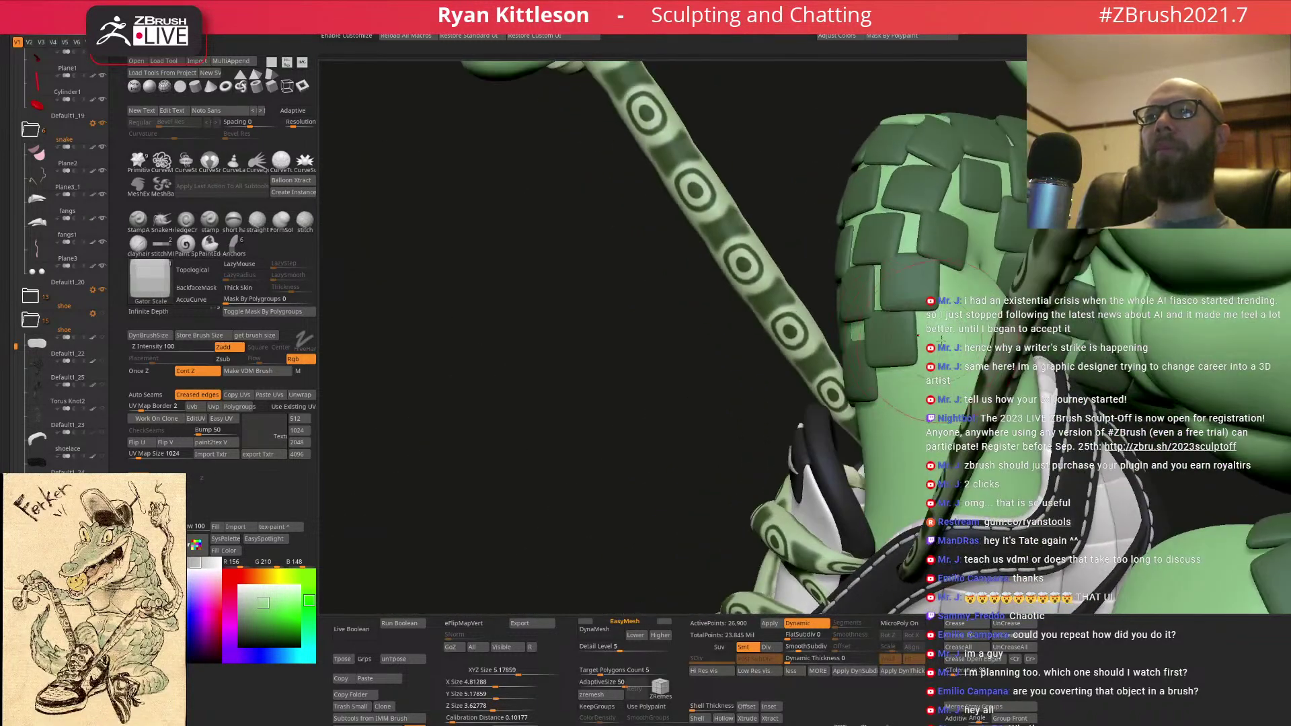
left_click_drag(950, 363, 948, 369)
right_click_drag(948, 368, 981, 295)
left_click_drag(980, 310, 980, 321)
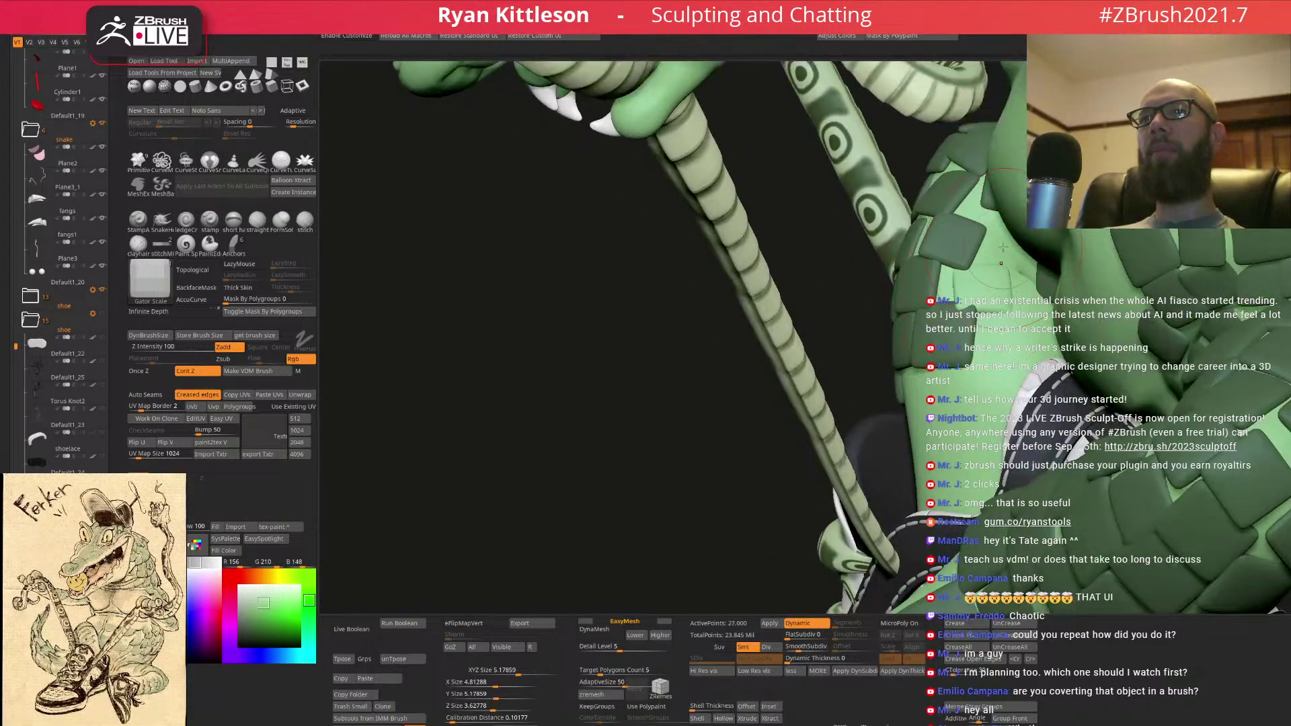
right_click_drag(988, 266, 998, 244)
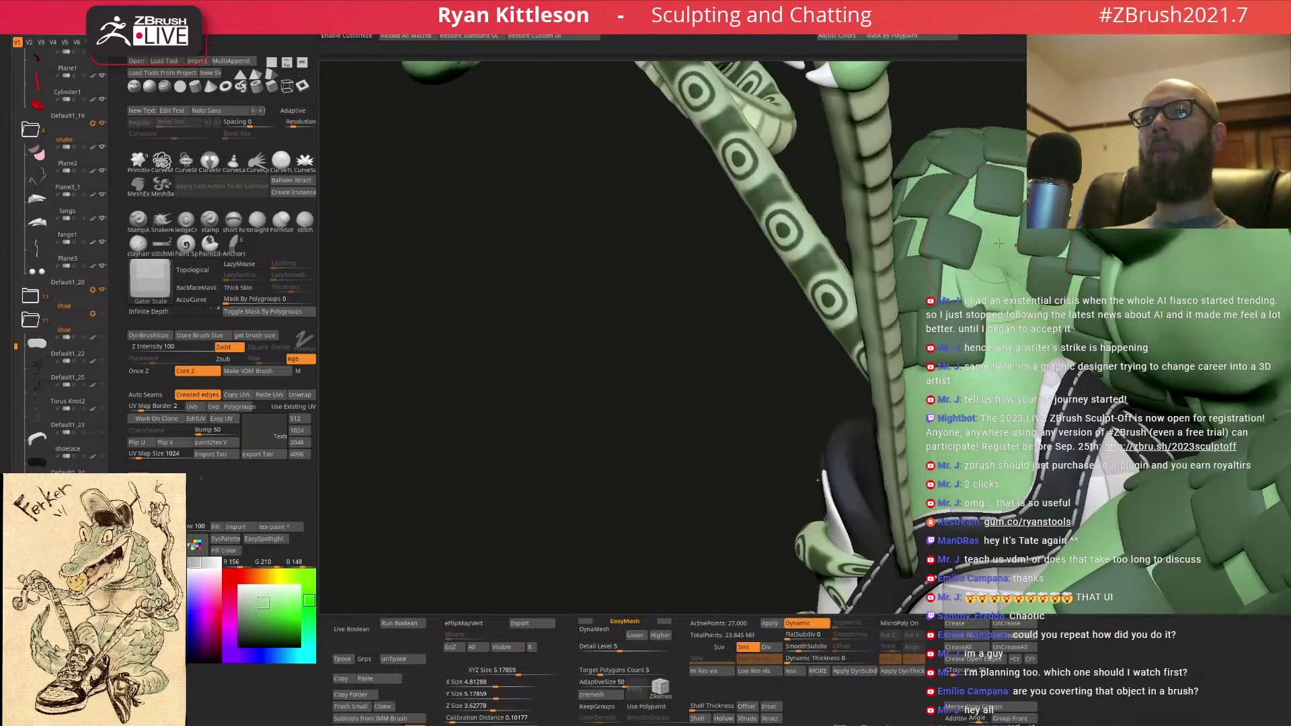
left_click_drag(984, 267, 985, 275)
right_click_drag(985, 276, 1025, 296)
left_click_drag(1025, 323, 1019, 319)
right_click_drag(1019, 319, 1032, 316)
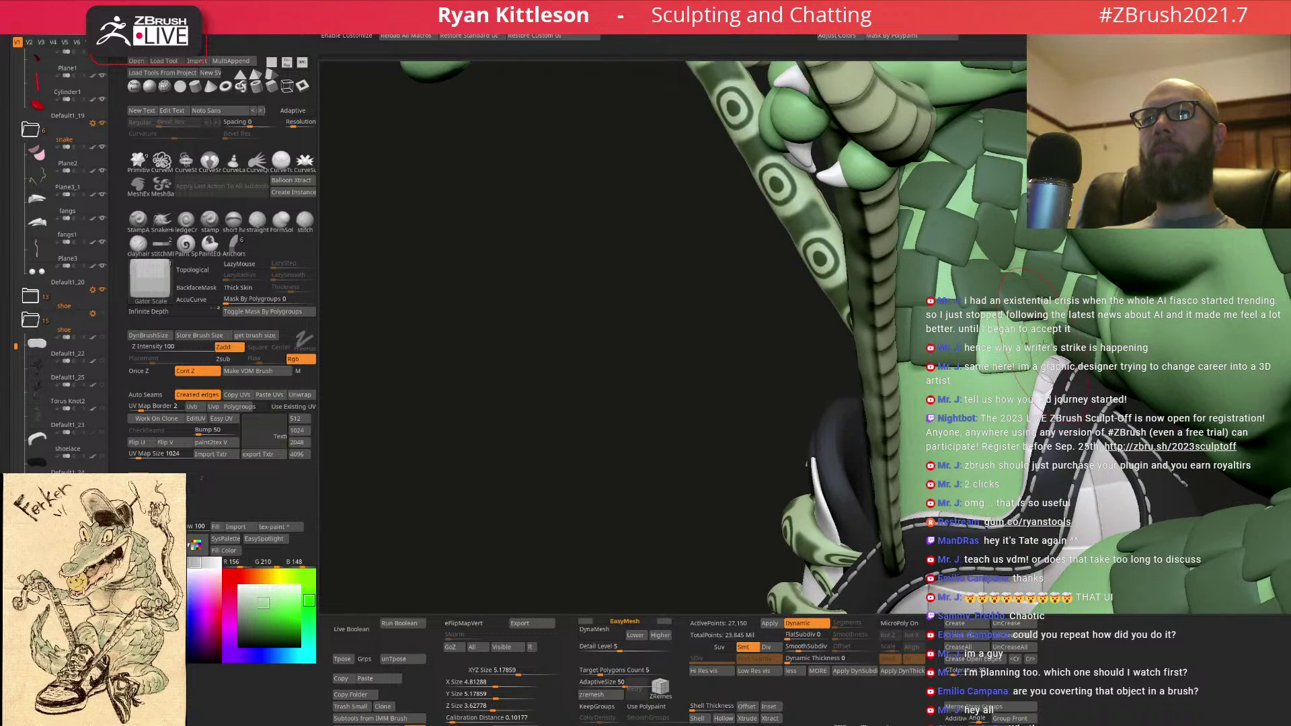
left_click_drag(1009, 335, 1017, 402)
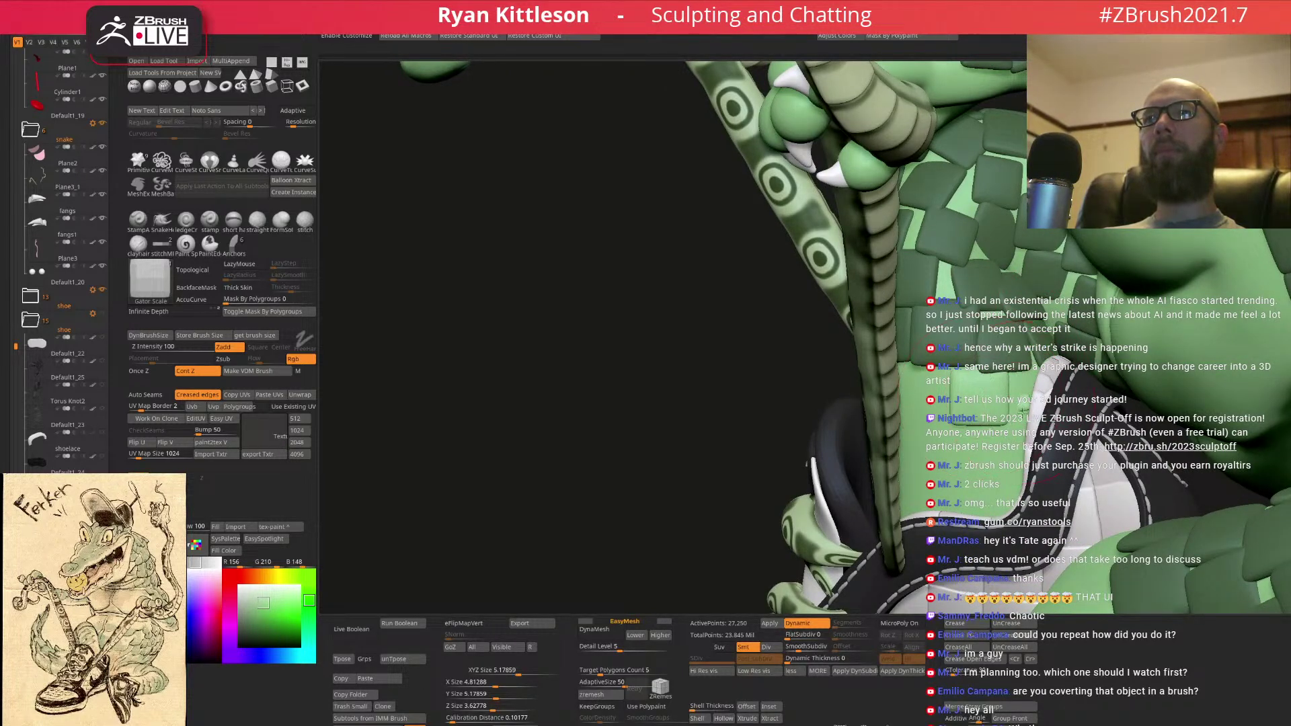
- Insert scales over the lower shin and its inner side, just above the shoe opening
right_click_drag(1009, 414, 922, 404)
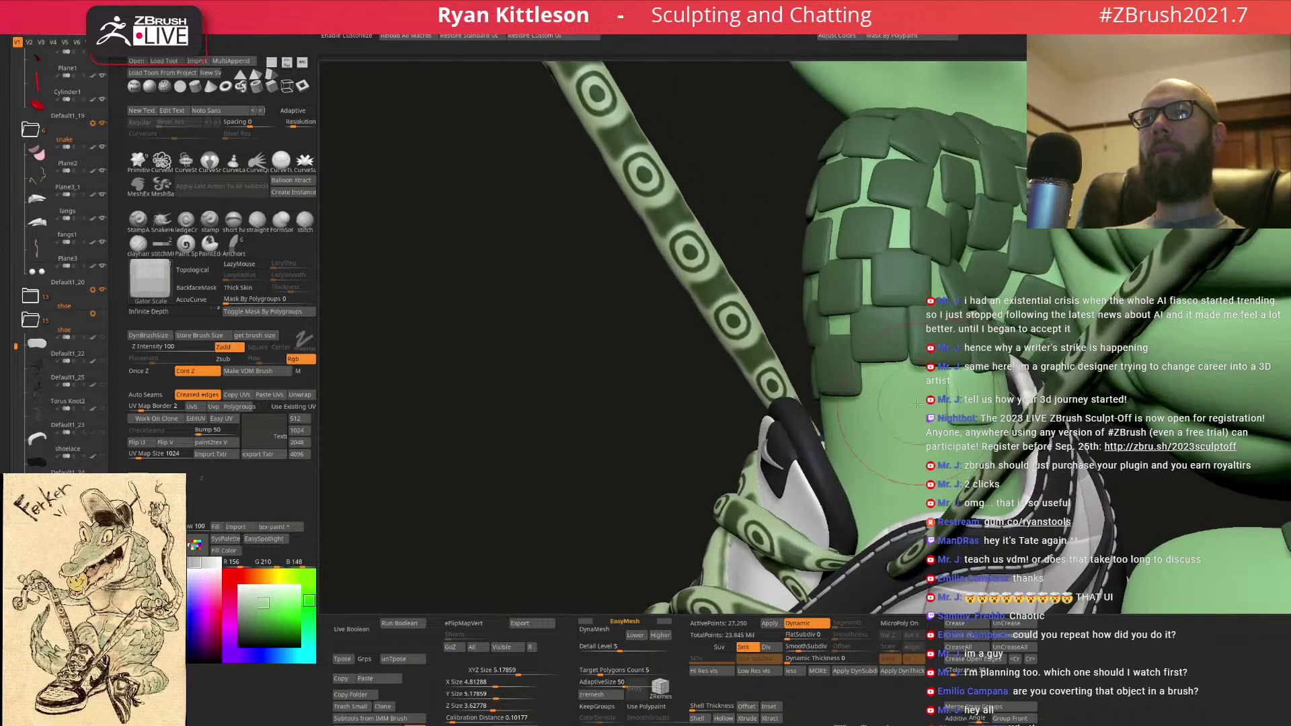
left_click_drag(916, 392, 915, 427)
right_click_drag(902, 426, 863, 430)
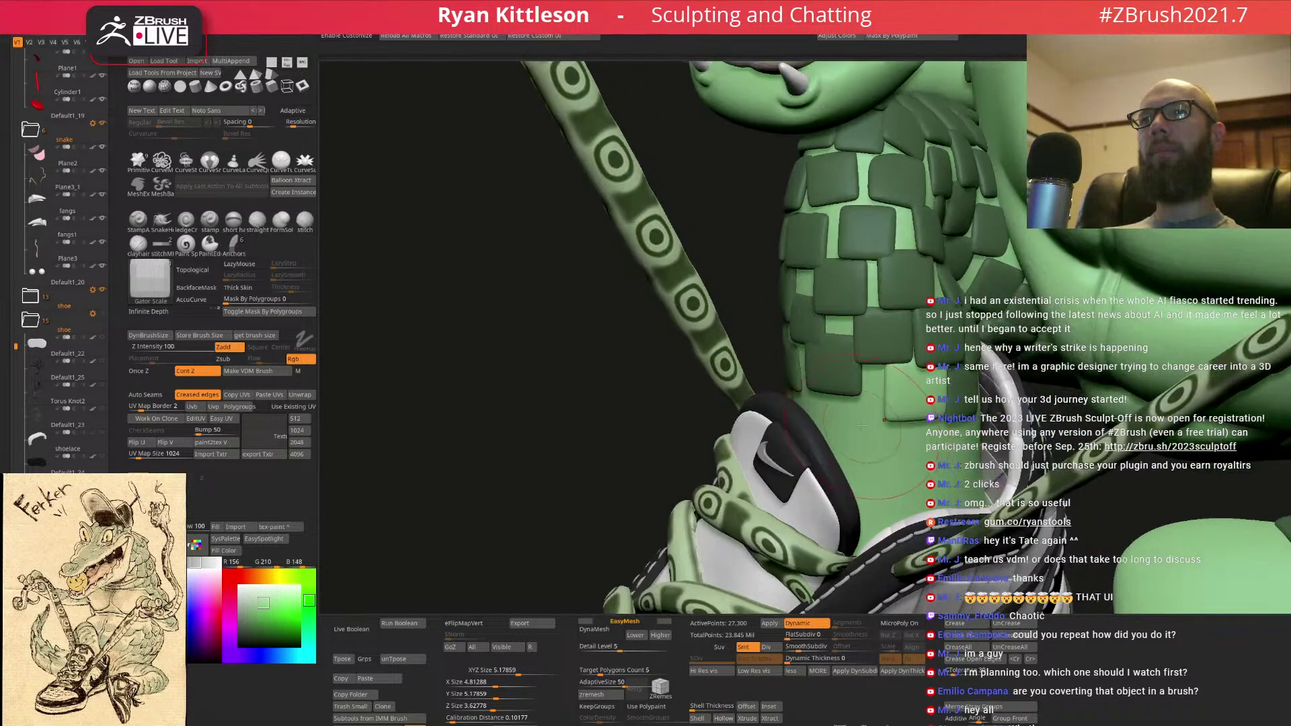
left_click_drag(858, 435, 909, 476)
right_click_drag(909, 476, 867, 474)
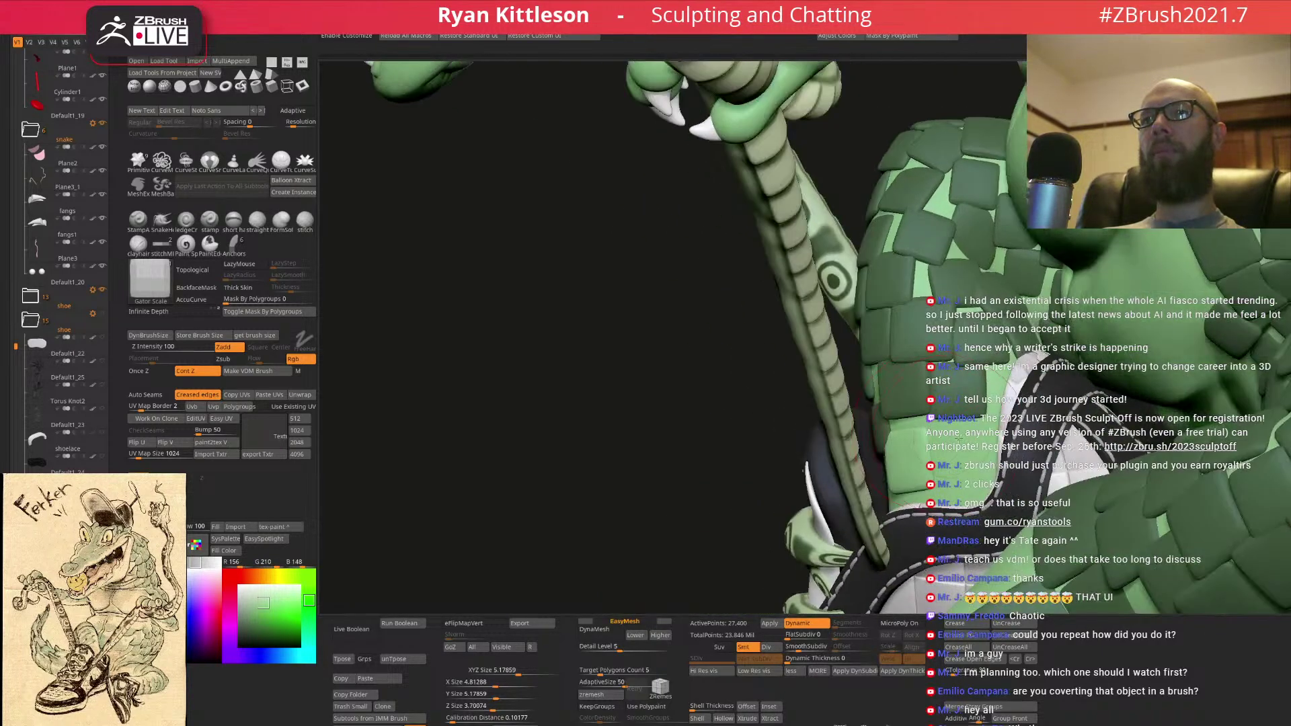
left_click_drag(963, 445, 965, 452)
right_click_drag(965, 451, 914, 376)
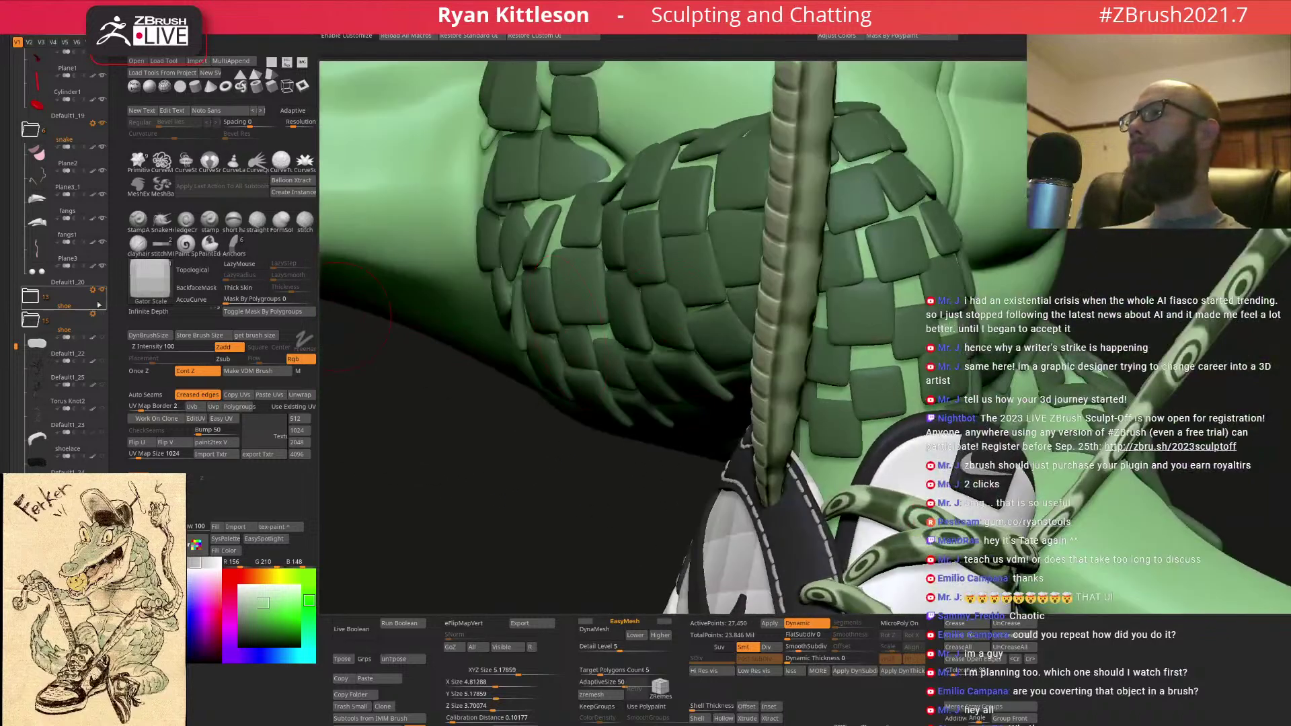
- Hide the shoes and insert scales around the ankle, continuing the rows down the exposed leg
left_click(102, 290)
right_click_drag(868, 464, 857, 343, "alt")
left_click_drag(889, 312, 888, 338)
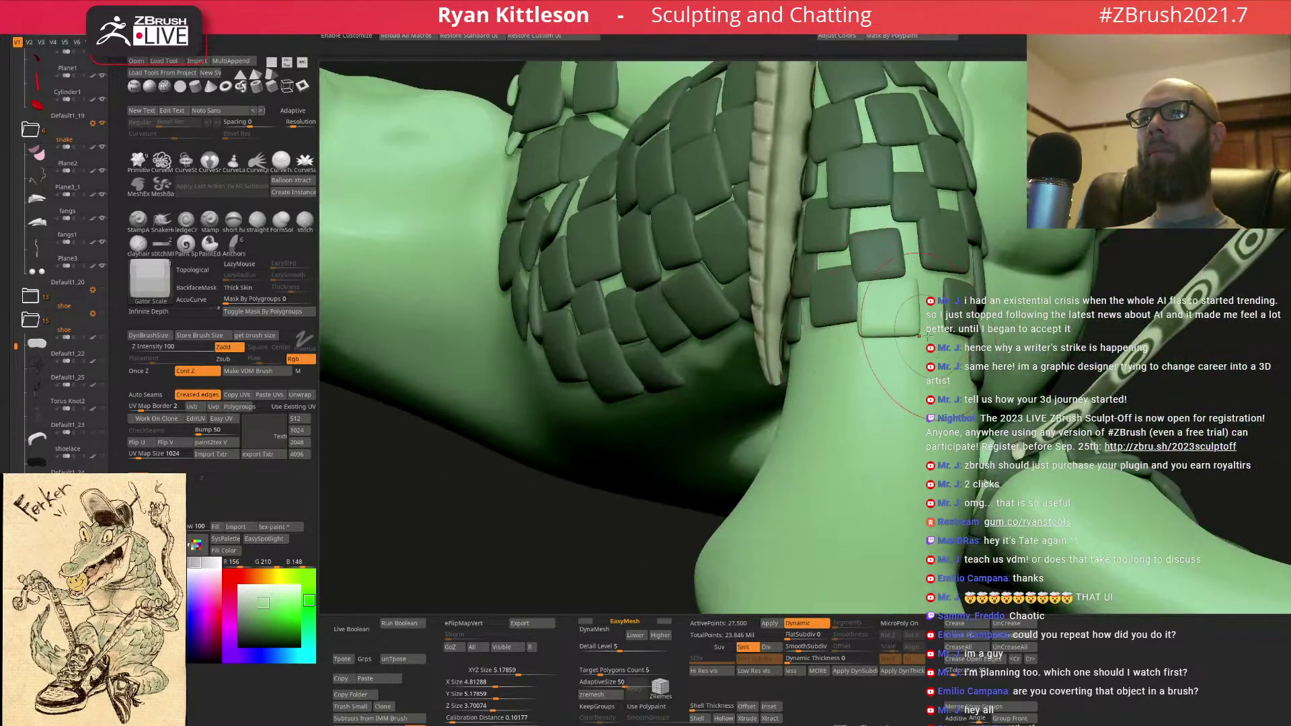
right_click_drag(928, 338, 945, 335)
left_click_drag(935, 353, 933, 383)
mouse_move(952, 370)
right_mouse_down()
mouse_move(933, 363)
mouse_move(868, 404)
mouse_move(873, 372)
right_mouse_up()
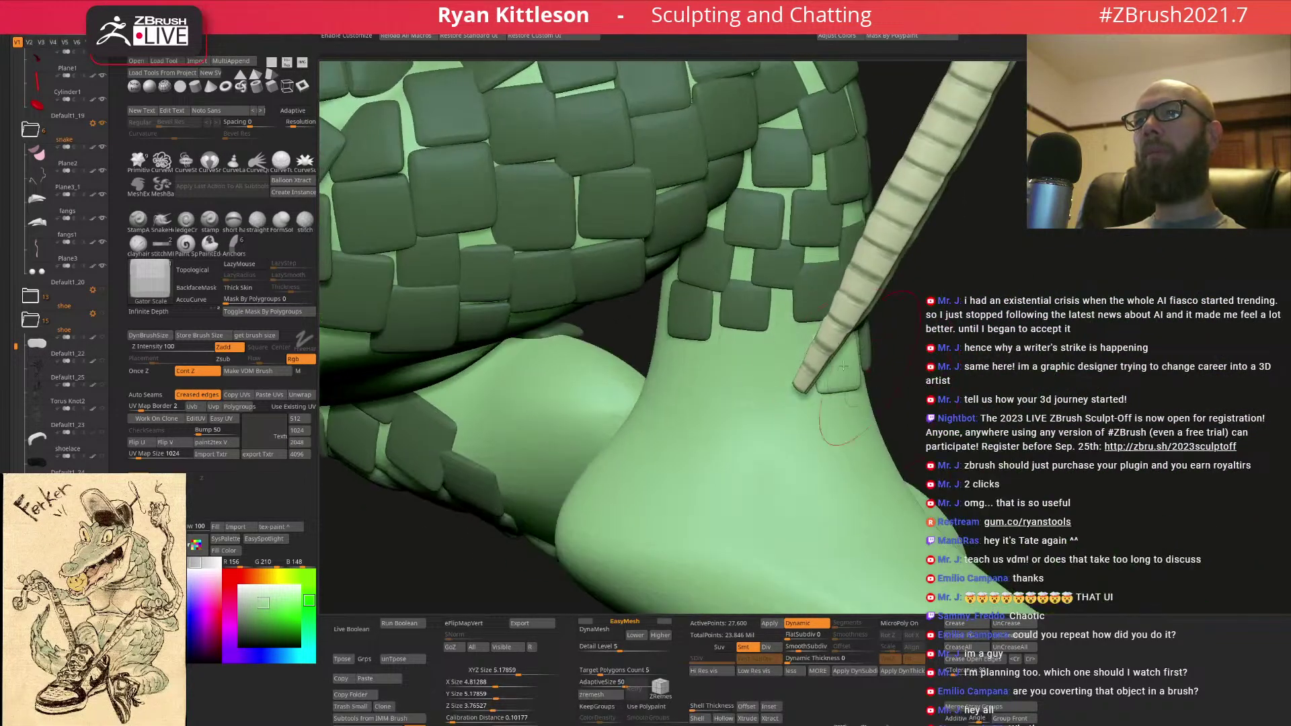
left_click_drag(772, 358, 706, 387)
right_click_drag(706, 386, 918, 342)
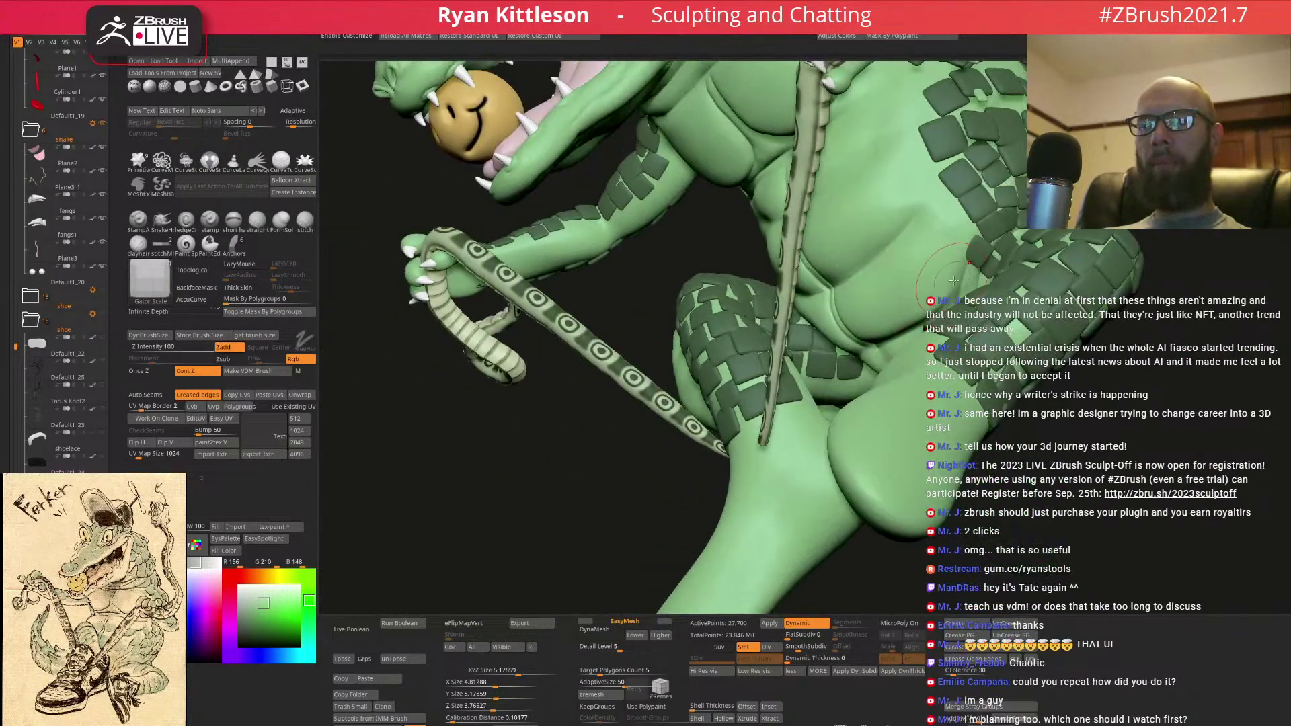
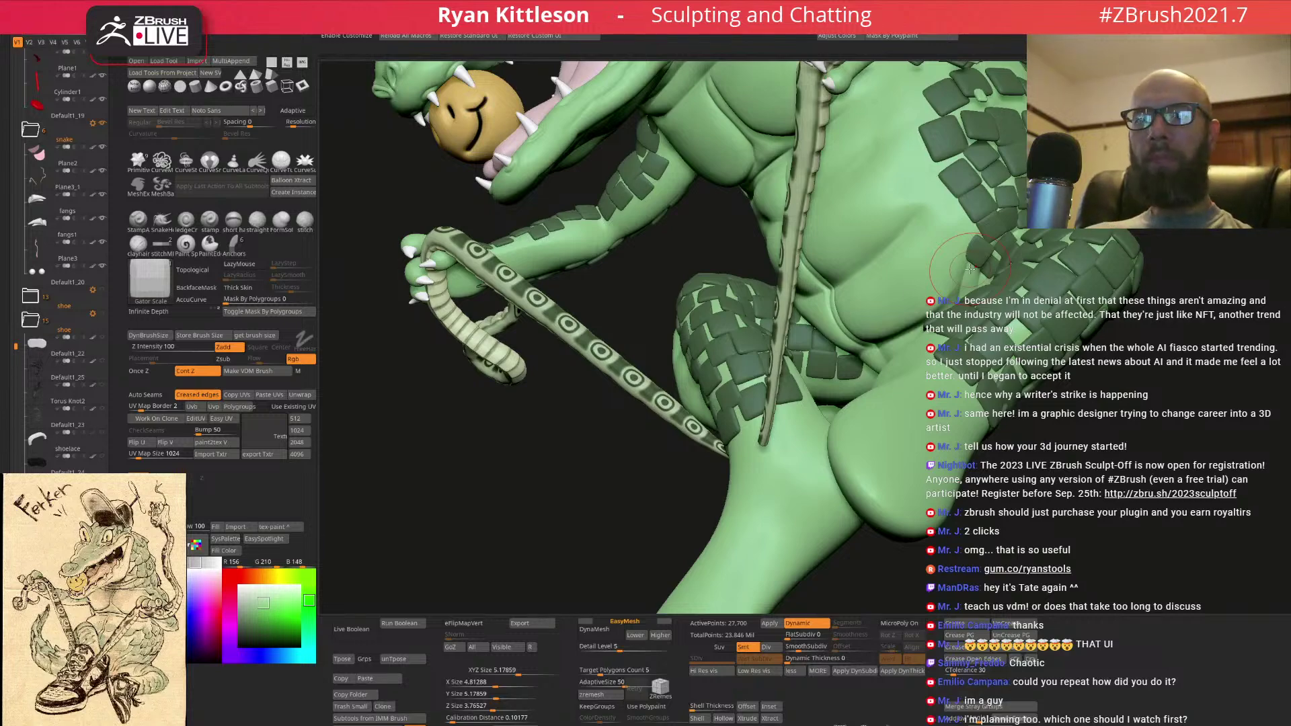
- Insert more scales around the front and inner side of the ankle to close the lower edge of the leg scales
right_click_drag(987, 369, 881, 323)
right_click_drag(1039, 548, 991, 323, "alt")
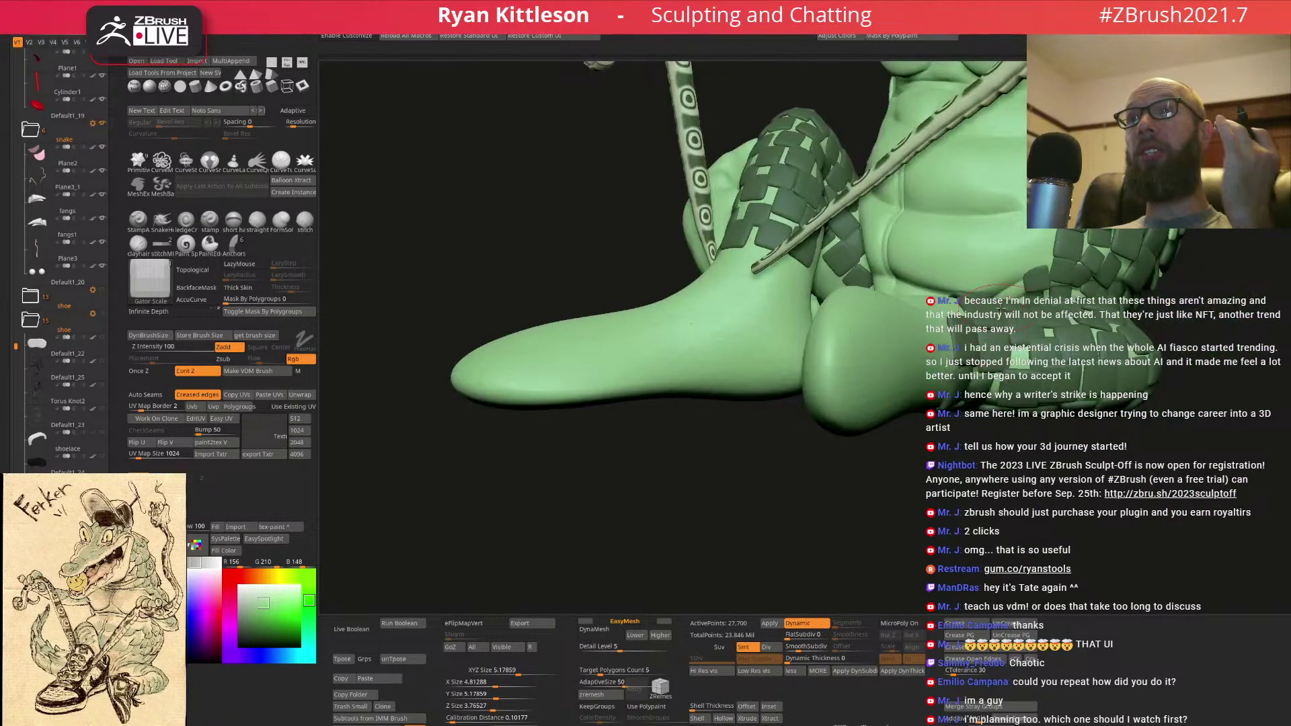
mouse_move(768, 236)
right_mouse_down()
mouse_move(771, 253)
mouse_move(806, 225)
mouse_move(706, 309)
mouse_move(736, 316)
mouse_move(646, 323)
right_mouse_up()
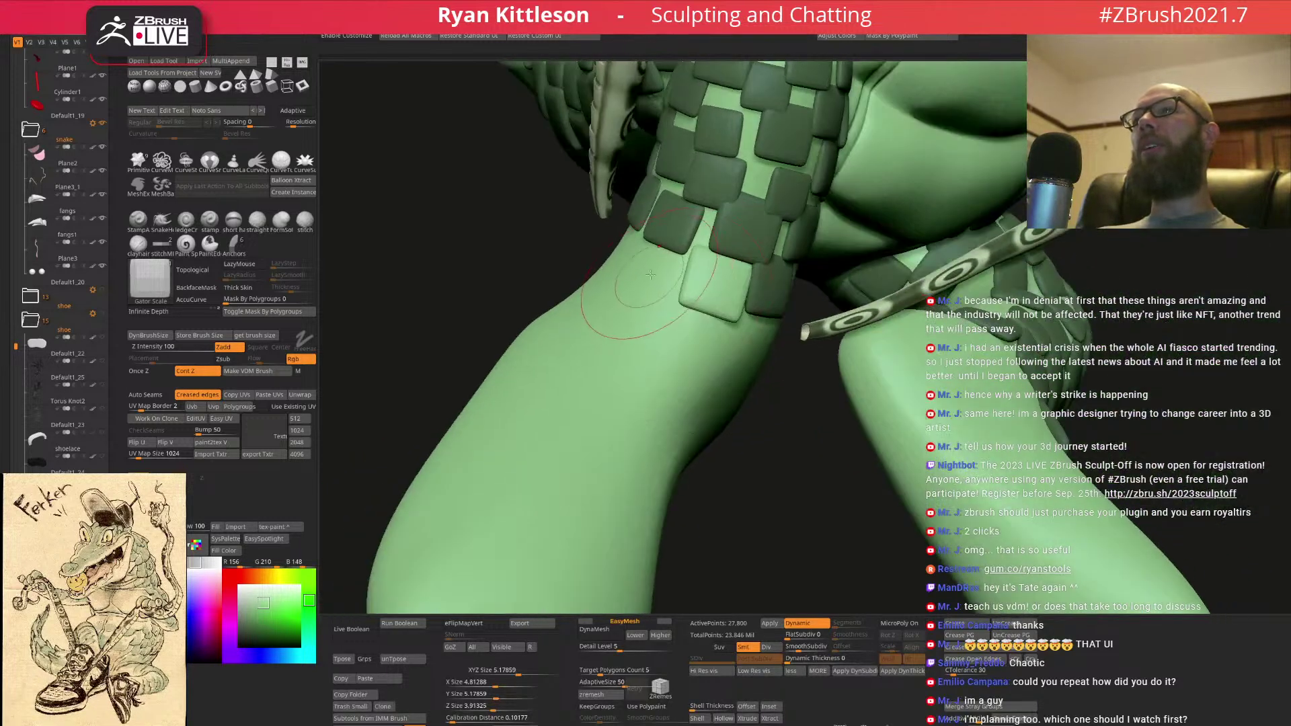
mouse_move(652, 250)
right_mouse_down()
mouse_move(605, 251)
mouse_move(679, 323)
mouse_move(782, 271)
mouse_move(845, 325)
right_mouse_up()
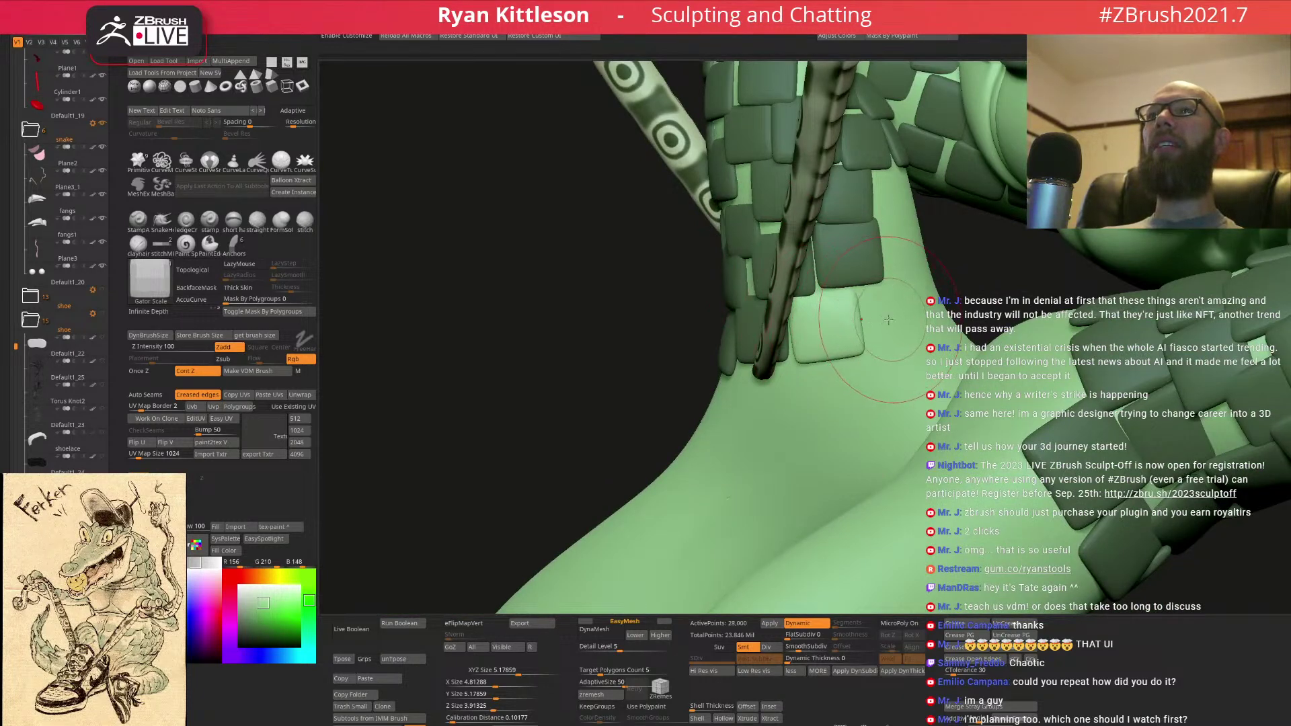
mouse_move(883, 325)
right_mouse_down()
mouse_move(867, 336)
mouse_move(882, 321)
right_mouse_up()
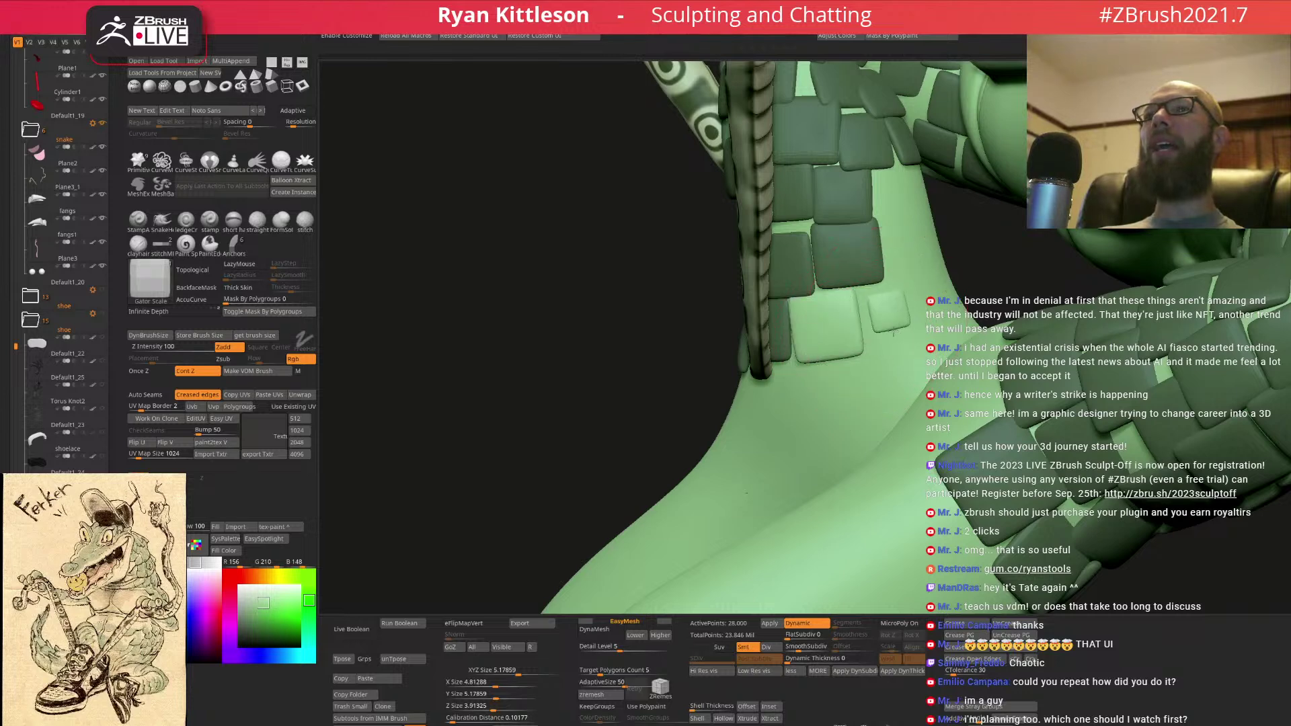
right_click_drag(911, 319, 922, 274)
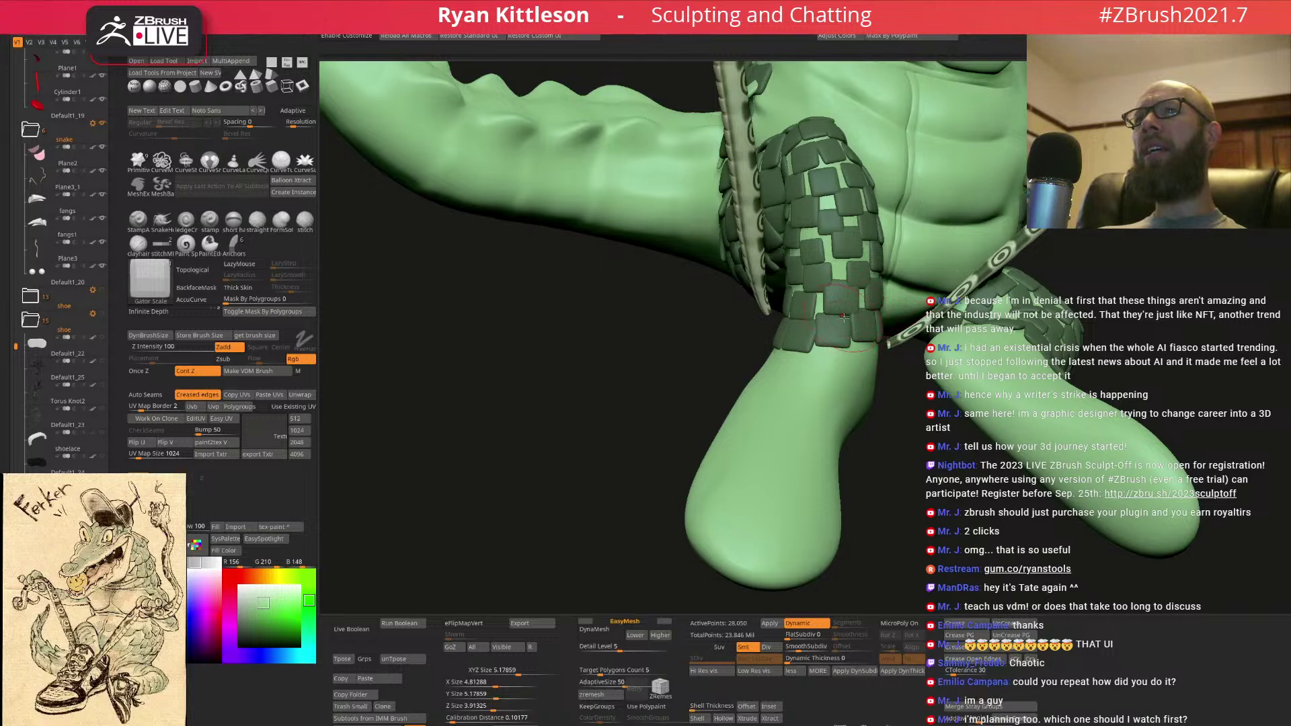
right_click_drag(813, 362, 820, 309)
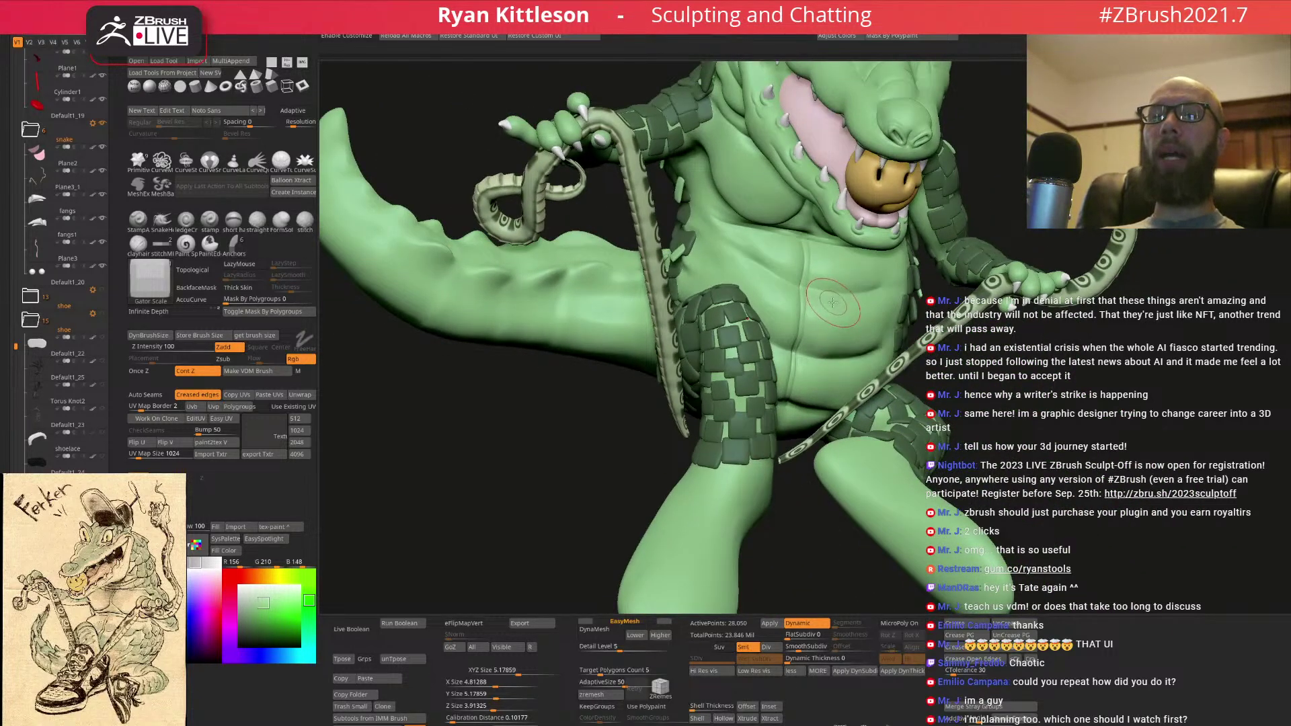
- Insert extra scales into the gaps on the neck behind the jaw, below the cap
right_click_drag(815, 330, 891, 324)
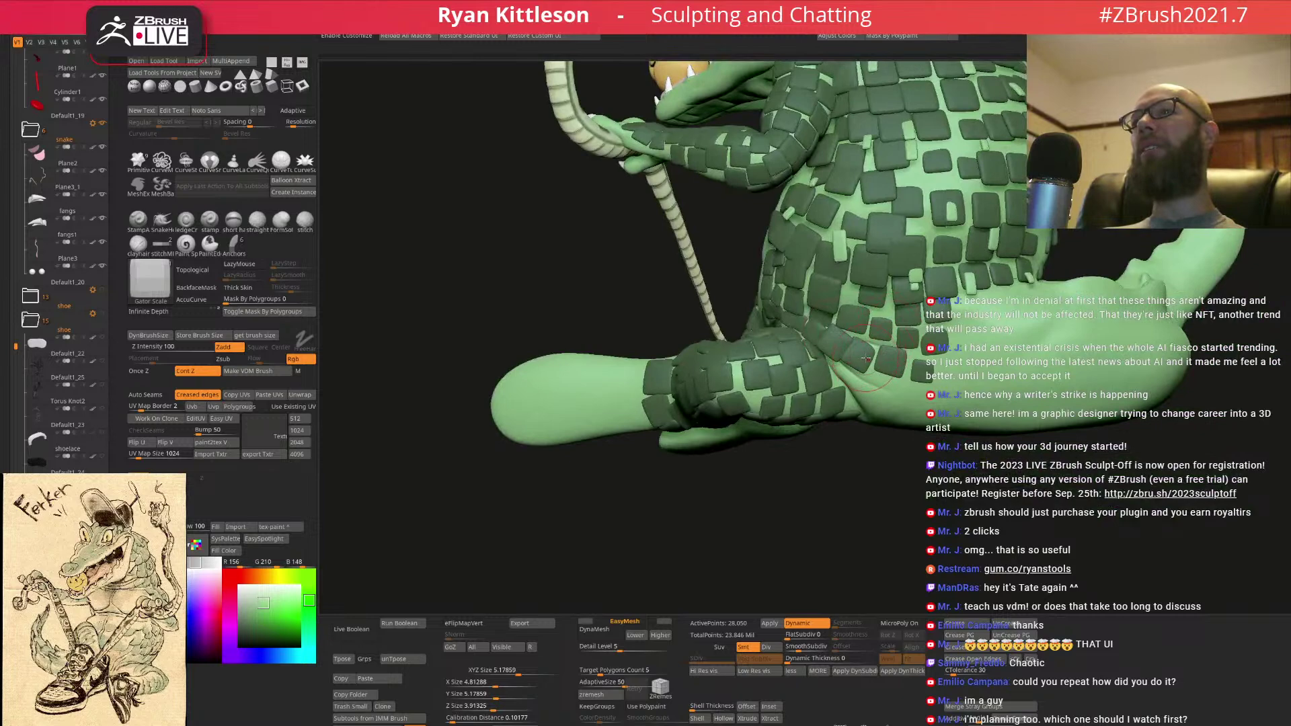
right_click_drag(880, 410, 815, 318)
right_click_drag(736, 431, 846, 320)
right_click_drag(717, 300, 684, 363, "ctrl")
key("f")
right_click_drag(780, 334, 886, 313)
right_click_drag(1049, 357, 1073, 425, "ctrl")
mouse_move(991, 452)
right_mouse_down("alt")
mouse_move(936, 296)
mouse_move(897, 302)
mouse_move(949, 396)
mouse_move(916, 403)
mouse_move(880, 317)
mouse_move(895, 253)
mouse_move(854, 267)
mouse_move(807, 425)
mouse_move(822, 404)
mouse_move(834, 467)
mouse_move(866, 424)
right_mouse_up("alt")
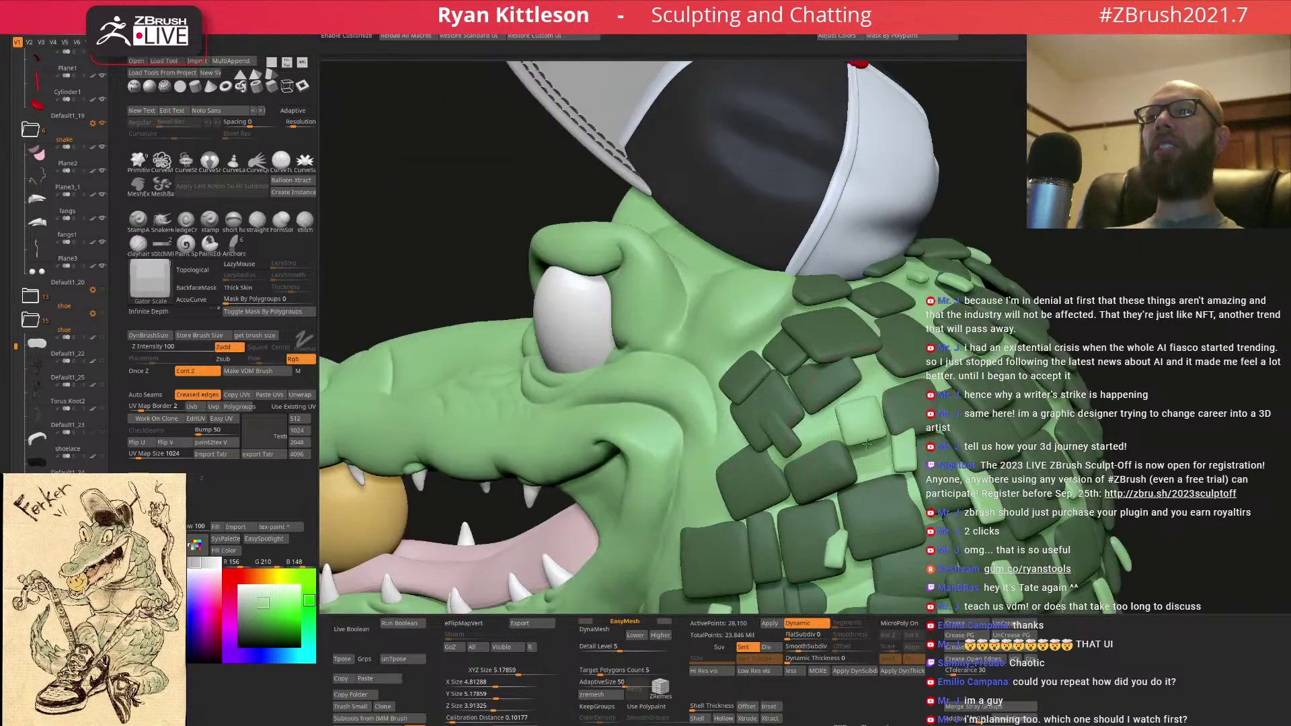
right_click_drag(938, 384, 1002, 333, "ctrl")
right_click_drag(926, 301, 834, 348)
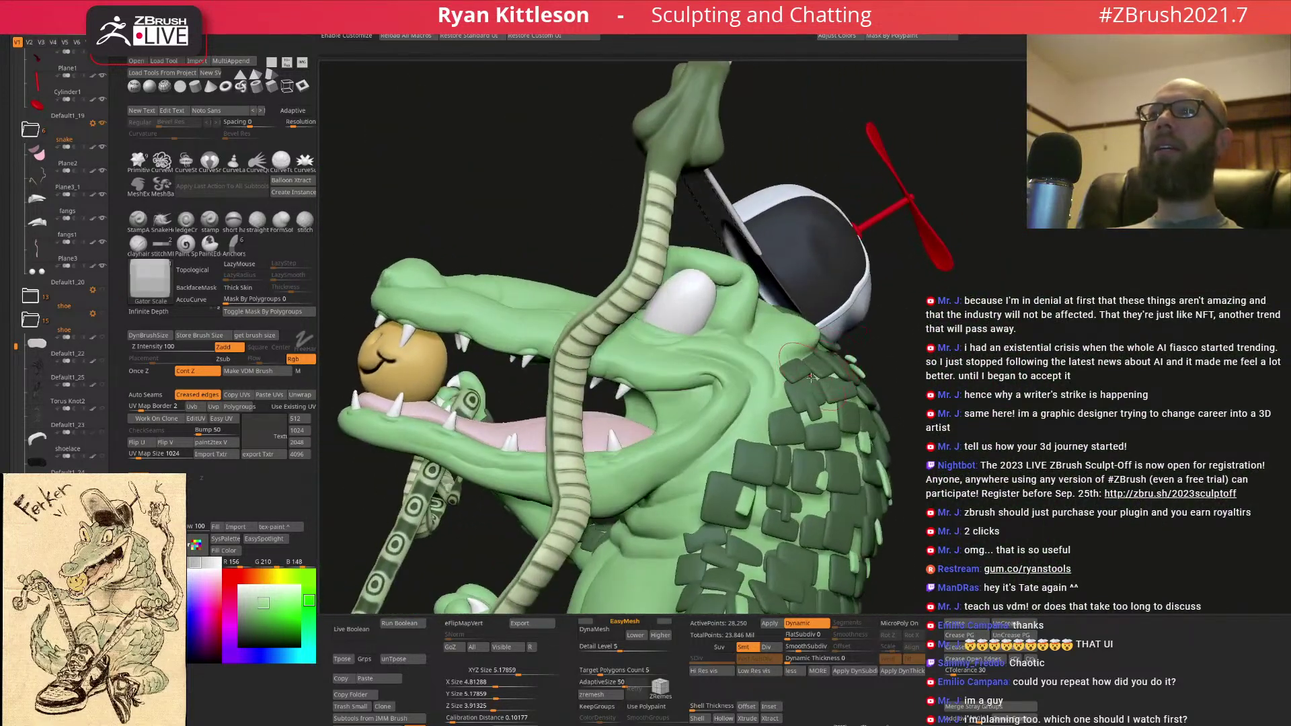
mouse_move(815, 462)
right_mouse_down()
mouse_move(735, 389)
mouse_move(810, 411)
mouse_move(770, 335)
right_mouse_up()
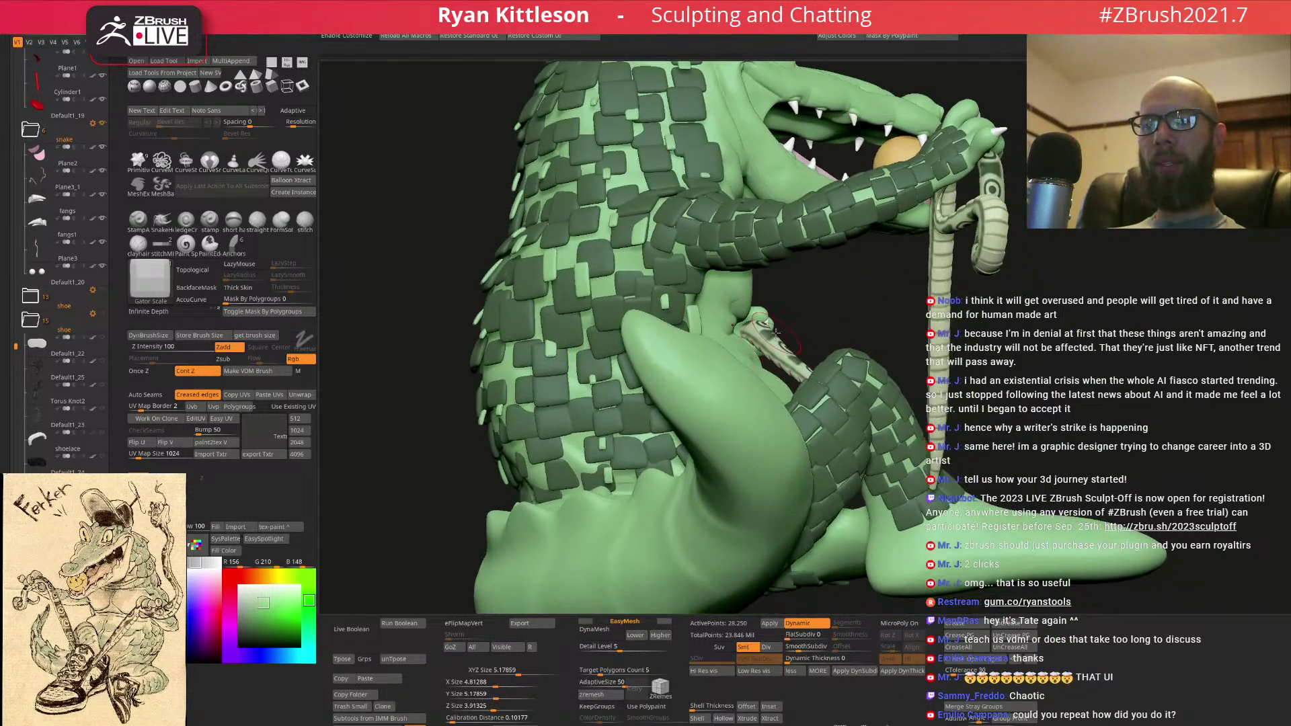
- Insert scales where the lower back runs into the side of the tail
right_click_drag(742, 345, 1111, 340)
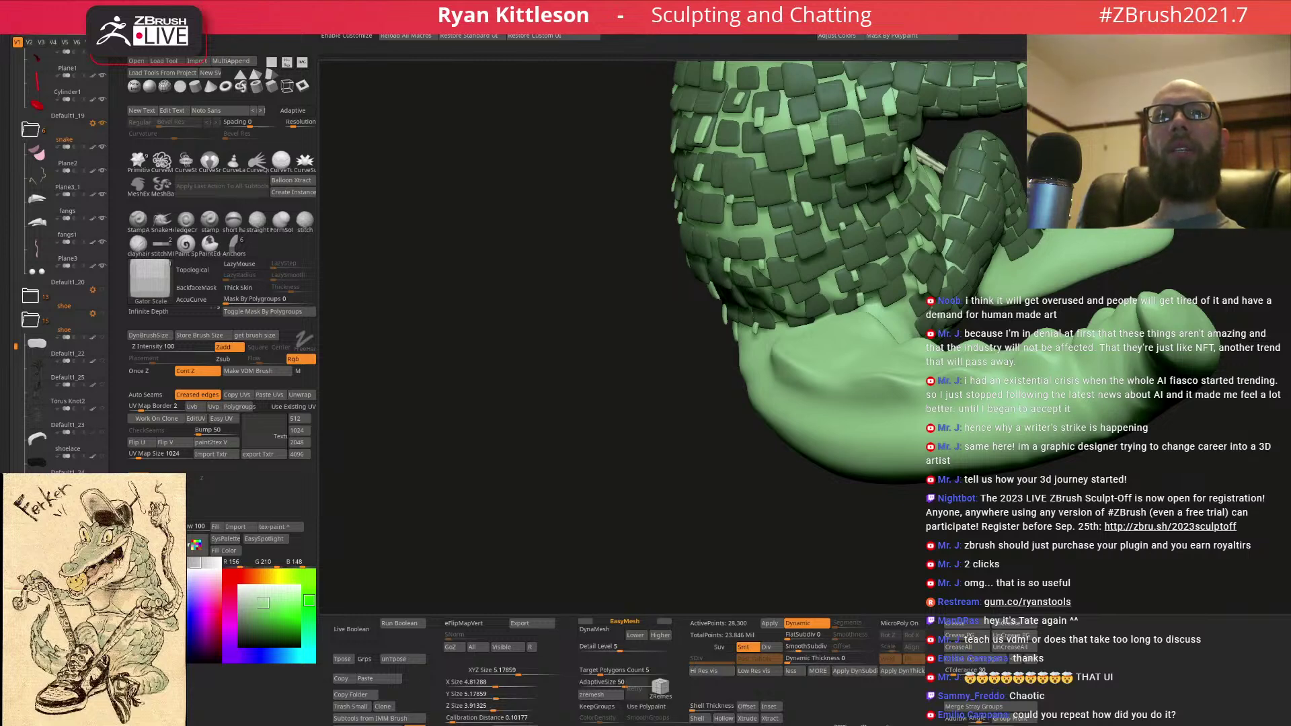
left_click_drag(605, 404, 390, 384)
right_click_drag(645, 376, 884, 314)
left_click_drag(867, 317, 887, 315)
left_click_drag(906, 266, 924, 266)
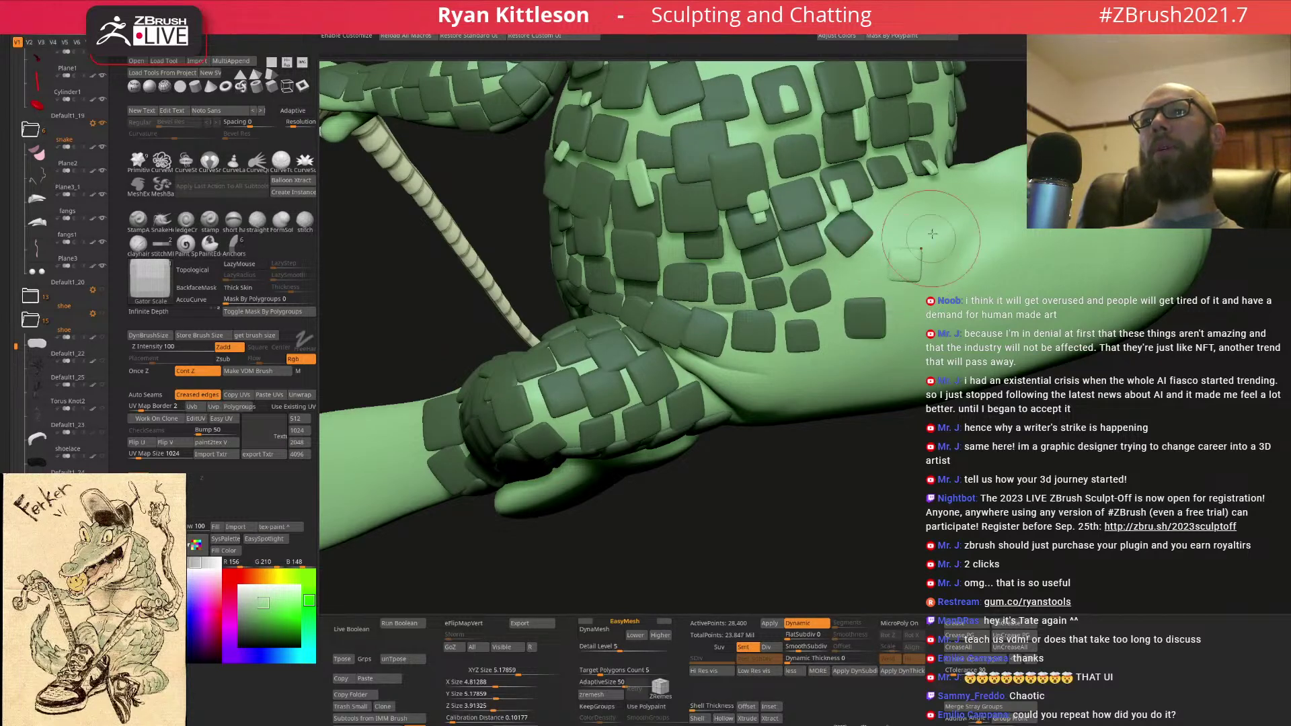
- Insert more scattered scales further out along the side of the tail base
right_click_drag(921, 219, 923, 213)
left_click_drag(907, 217, 922, 221)
right_click_drag(960, 195, 941, 234)
left_click_drag(967, 265, 969, 263)
left_click_drag(942, 308, 942, 309)
right_click_drag(943, 309, 857, 360)
left_click_drag(846, 375, 849, 376)
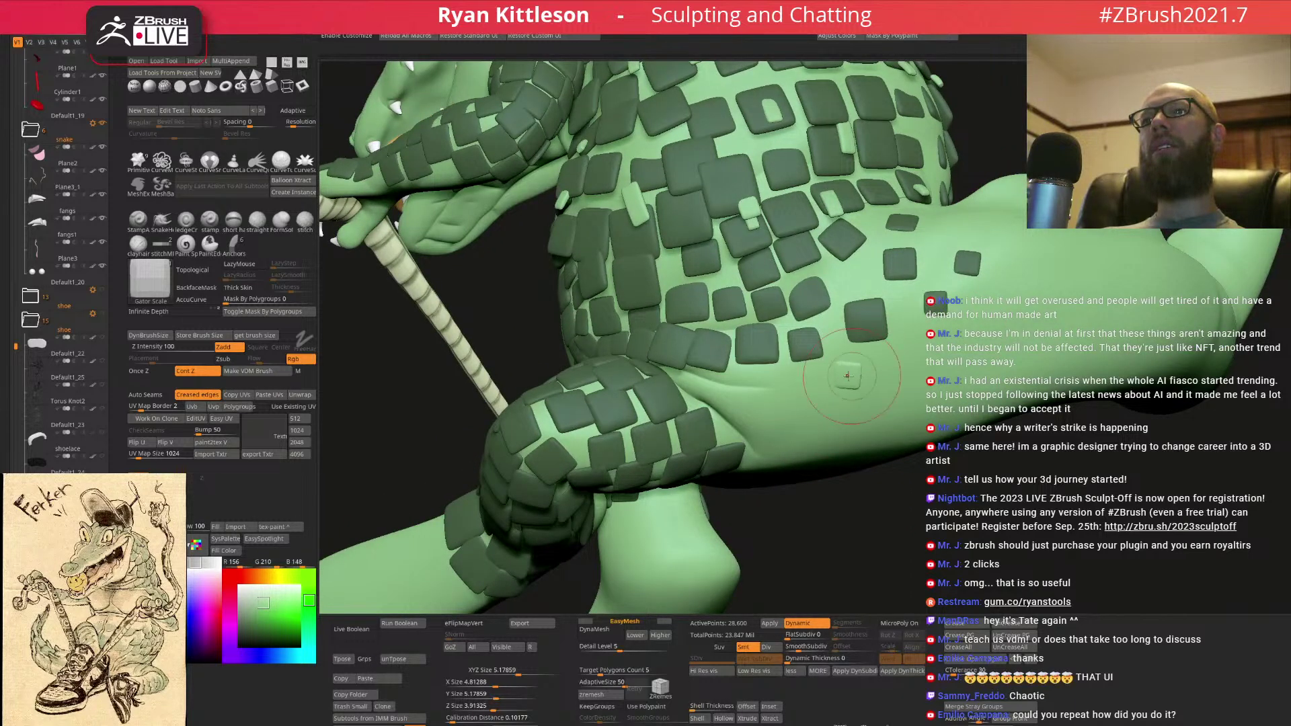
- Insert smaller scales behind the thigh, down toward the underside of the tail base
left_click(788, 389)
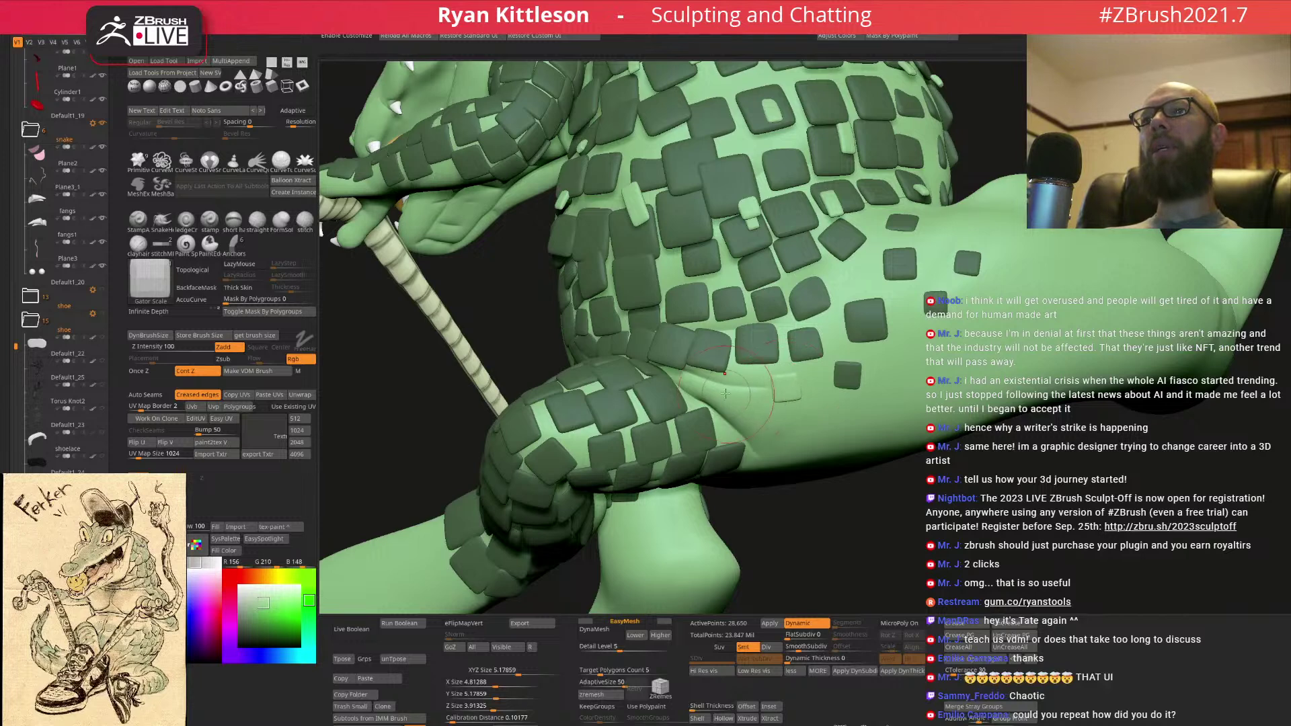
left_click_drag(732, 394, 734, 404)
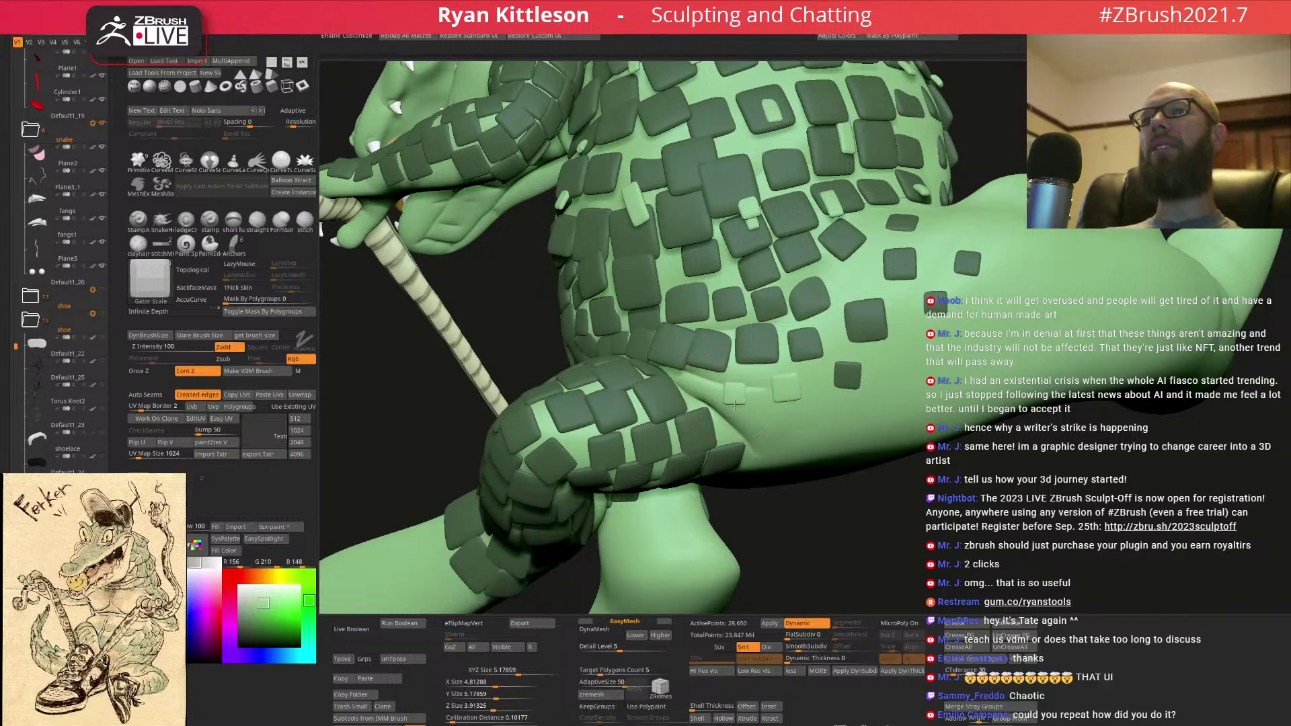
left_click(766, 424)
left_click(826, 415)
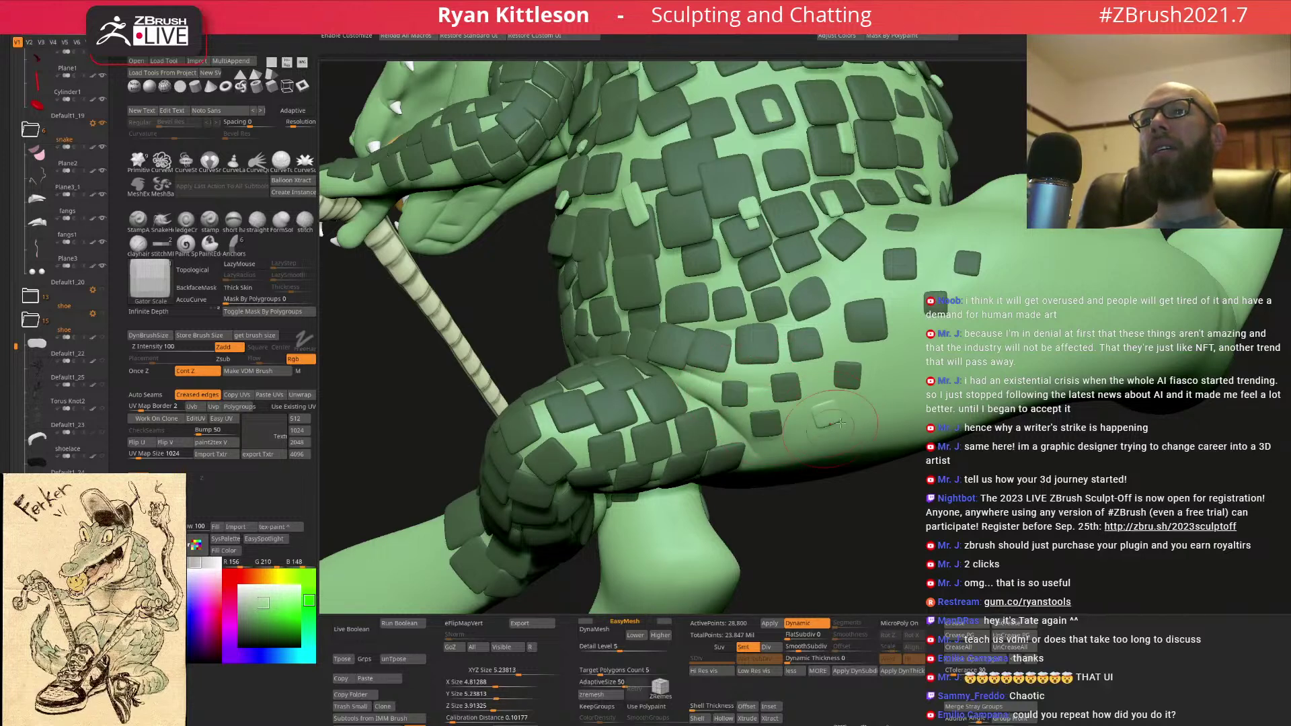
left_click(908, 391)
left_click(937, 354)
- Insert scales on the opposite side of the tail base, directly below the body scales
right_click_drag(921, 377, 837, 277)
left_click(883, 296)
left_click_drag(834, 279, 824, 291)
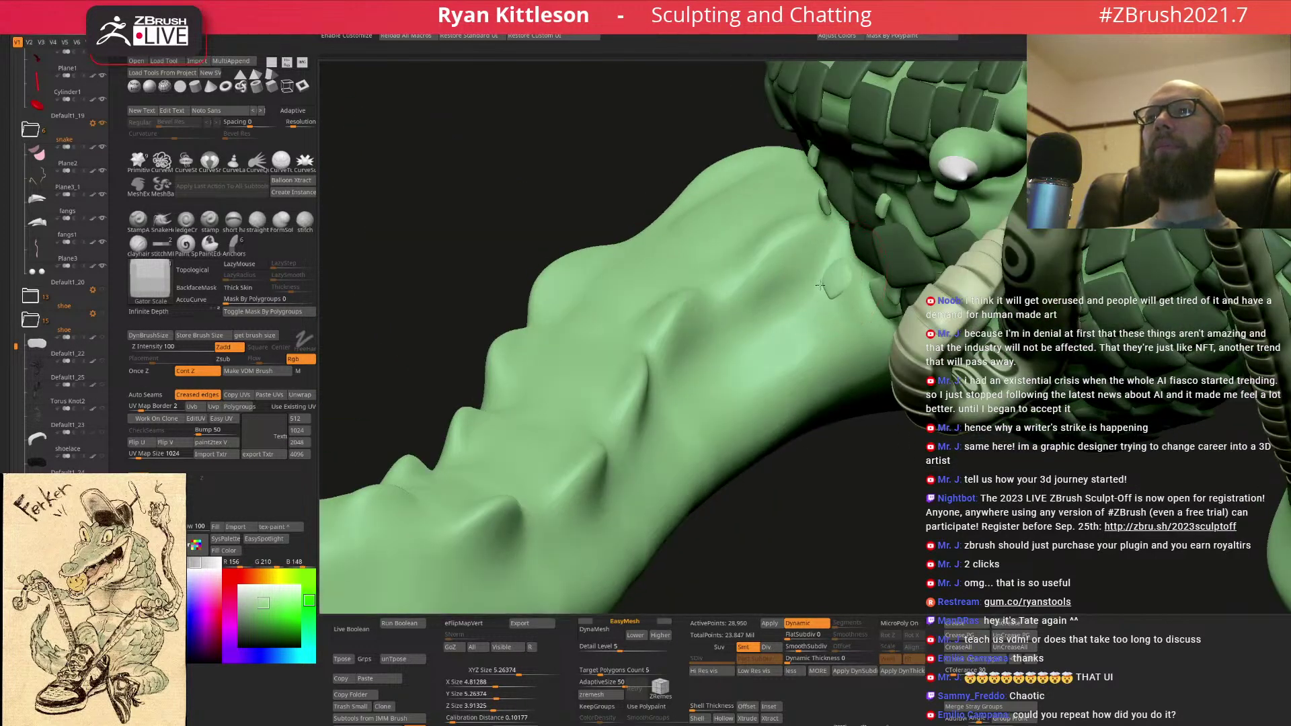
right_click_drag(826, 294, 860, 330)
left_click_drag(866, 332, 846, 340)
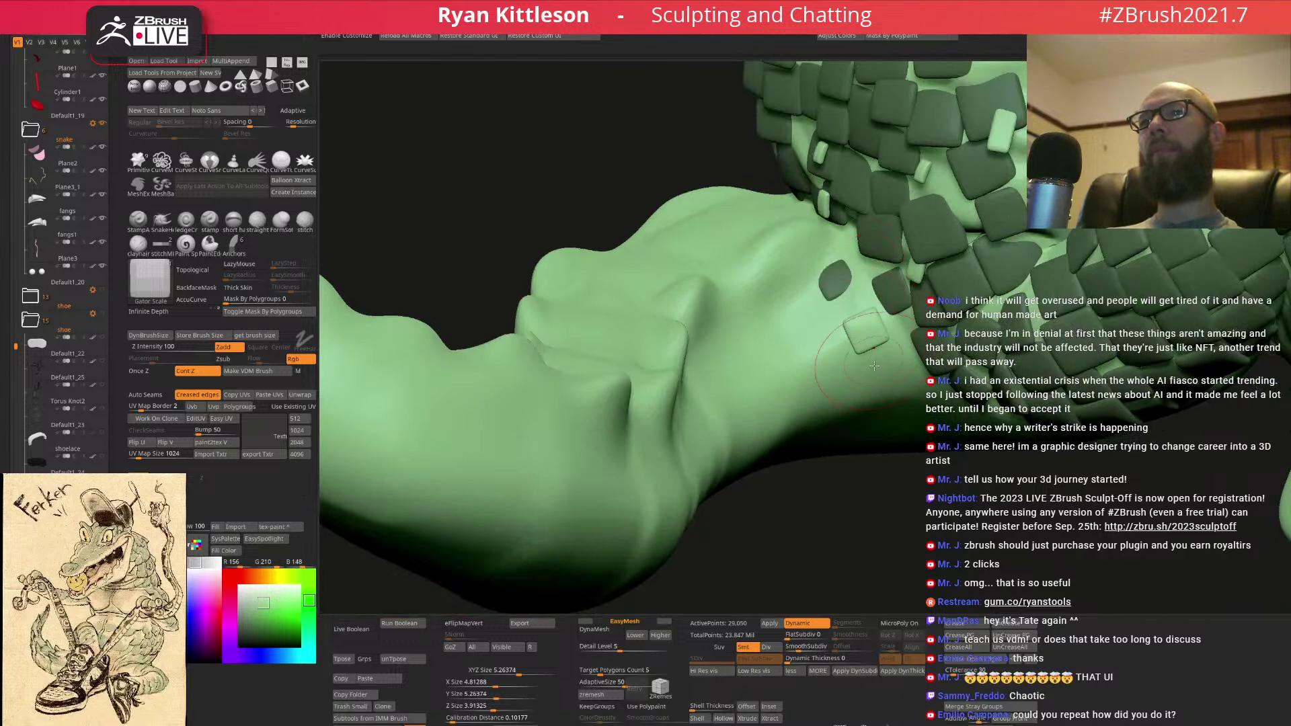
right_click_drag(847, 343, 883, 383)
left_click(876, 386)
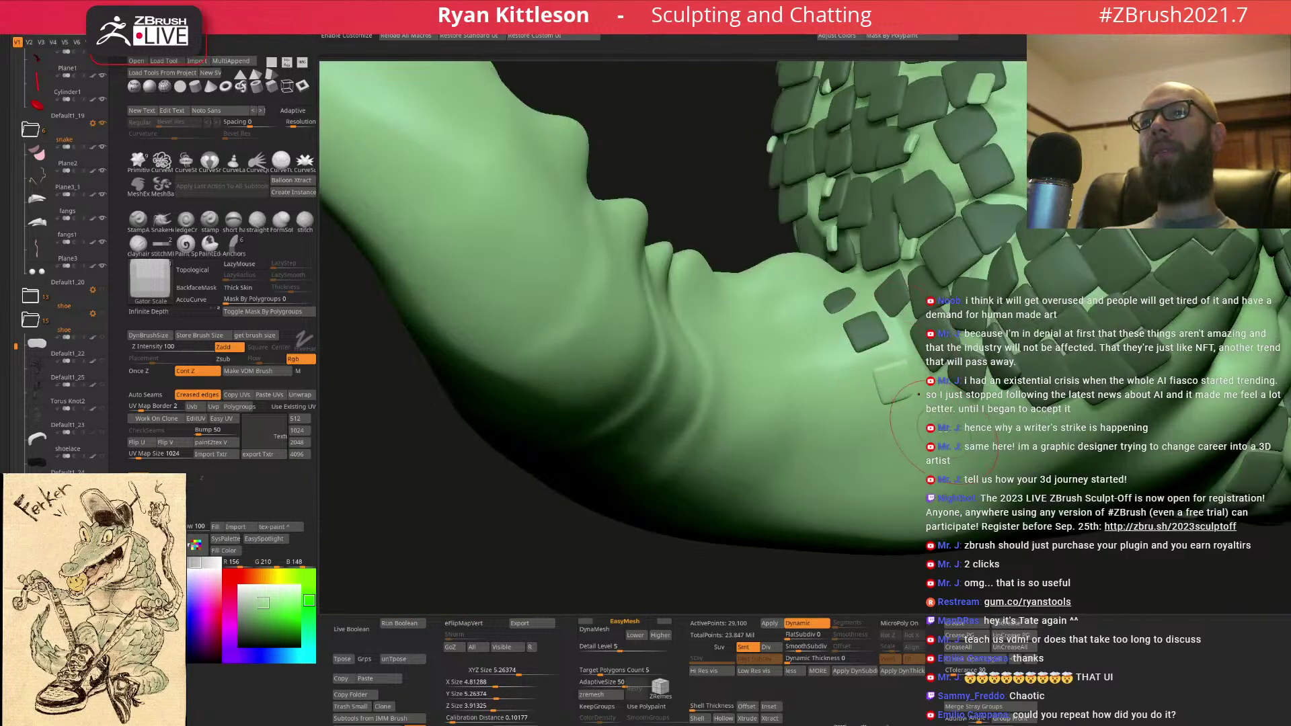
- Continue the scales around the underside of the tail base and up toward the hip
right_click_drag(959, 425, 956, 403)
left_click_drag(955, 406, 953, 429)
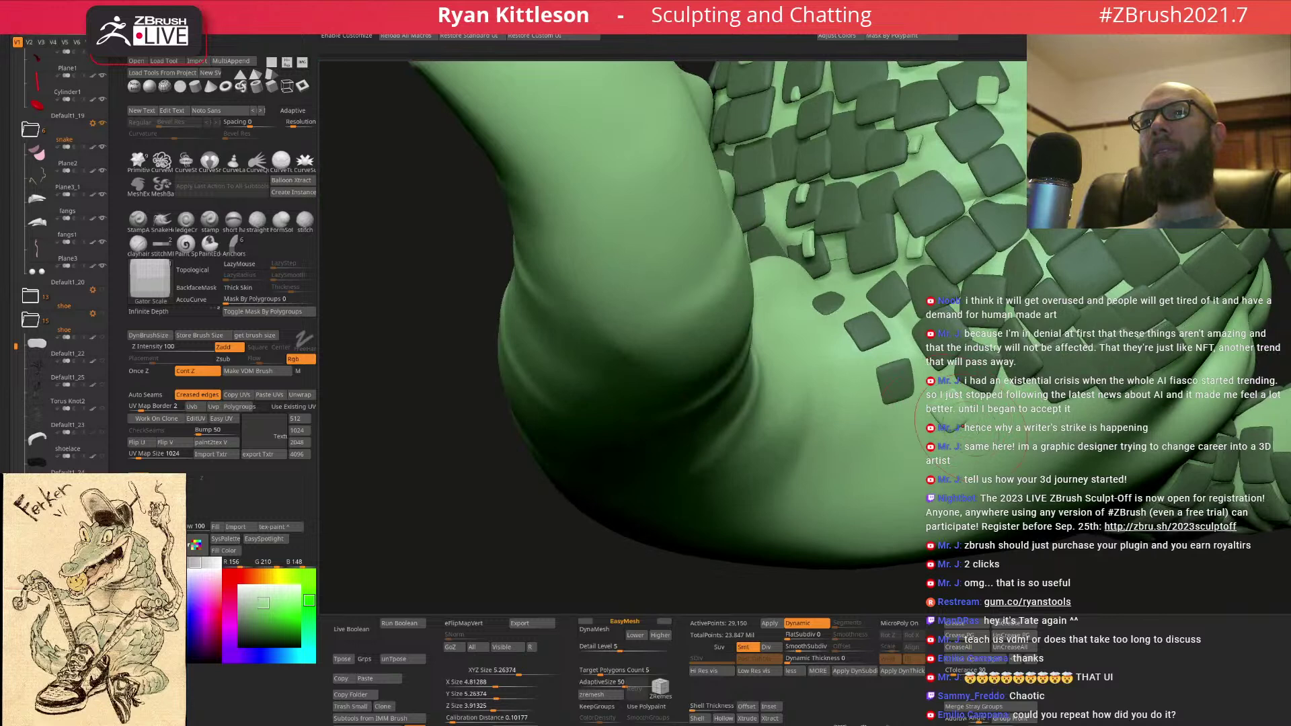
left_click(938, 427)
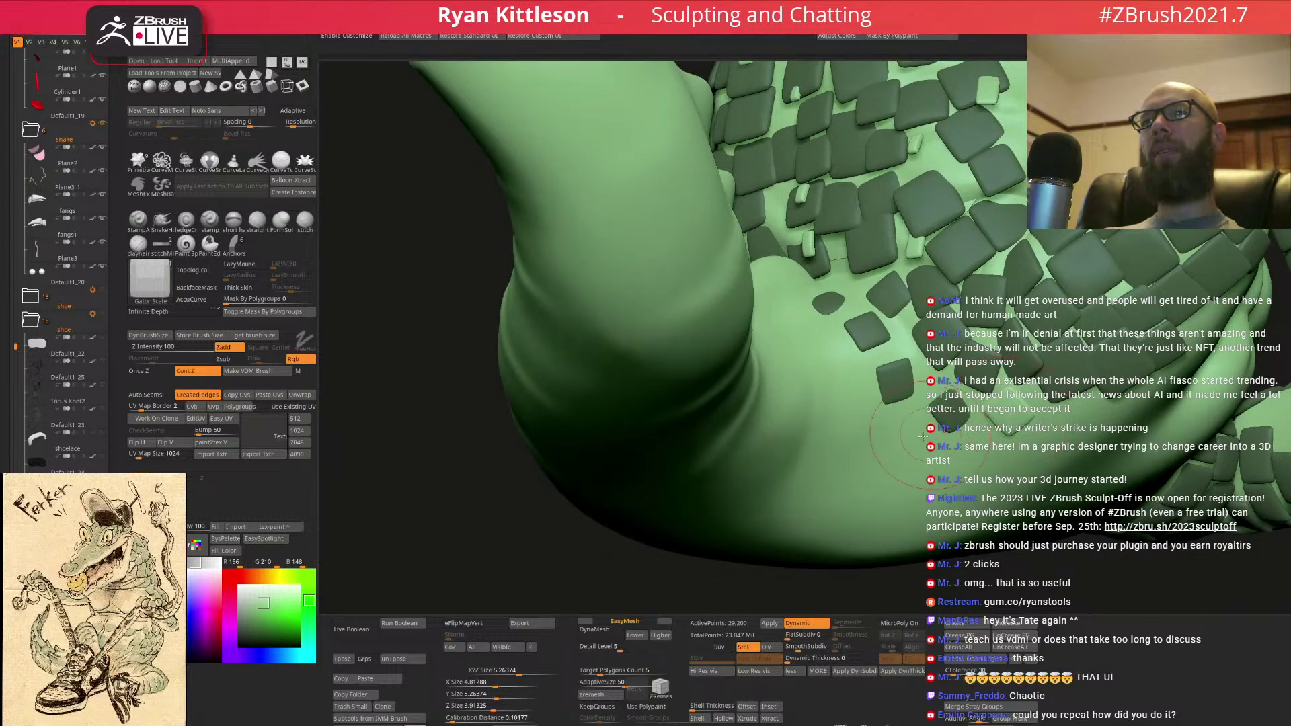
left_click(895, 449)
right_click_drag(895, 449, 864, 433)
left_click_drag(865, 422, 862, 443)
right_click_drag(835, 339, 830, 369)
left_click_drag(832, 366, 836, 374)
left_click_drag(808, 315, 767, 352)
mouse_move(816, 364)
right_mouse_down("ctrl")
mouse_move(815, 311)
mouse_move(834, 317)
mouse_move(855, 291)
mouse_move(847, 327)
mouse_move(861, 291)
right_mouse_up("ctrl")
left_click_drag(862, 291, 861, 202)
right_click_drag(878, 259, 826, 306, "ctrl")
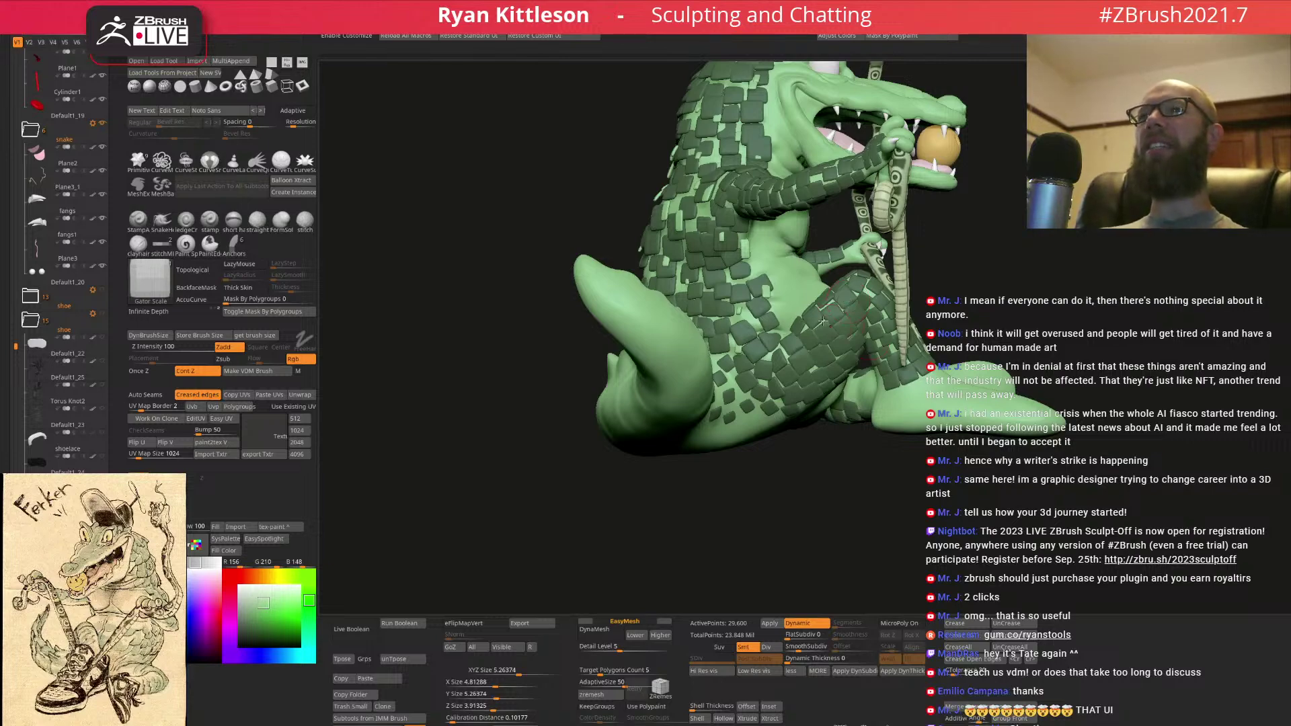
- Insert two scales higher on the tail base, just under the lower back rows
mouse_move(792, 334)
right_mouse_down()
mouse_move(677, 357)
mouse_move(780, 371)
mouse_move(668, 385)
mouse_move(727, 407)
right_mouse_up()
left_click_drag(725, 405, 724, 403)
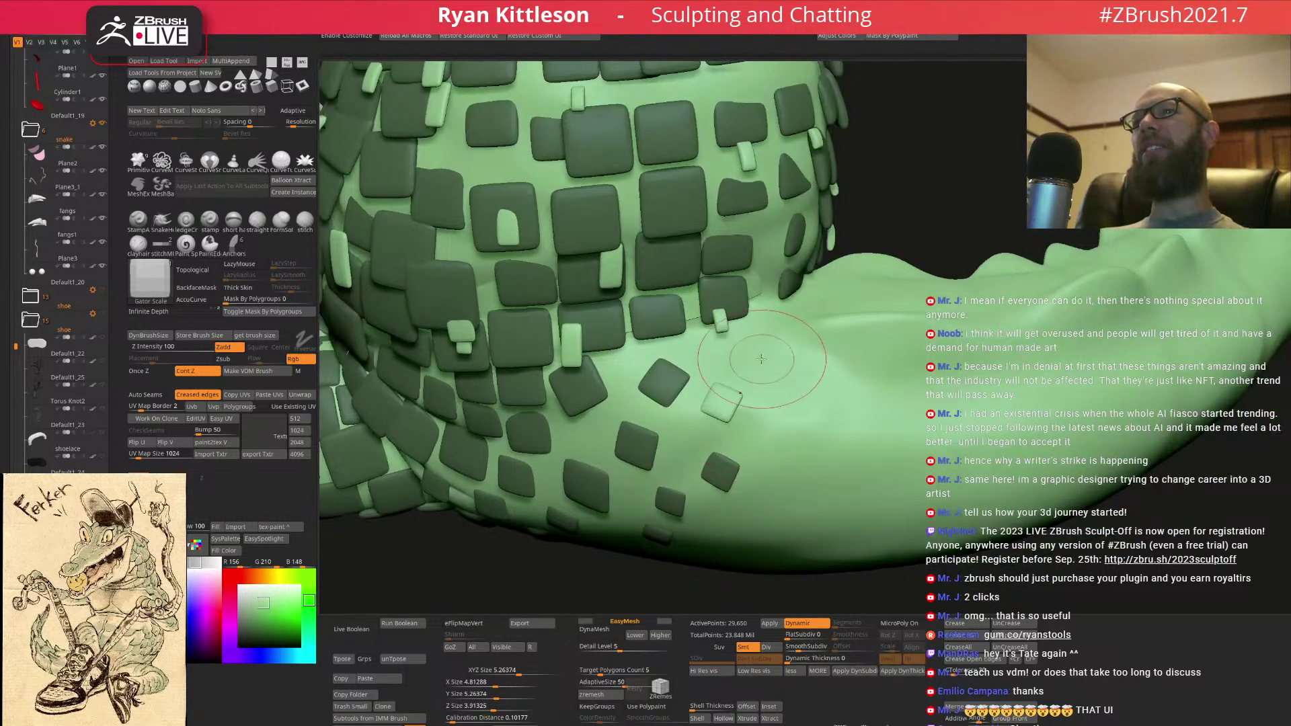
left_click_drag(743, 353, 753, 358)
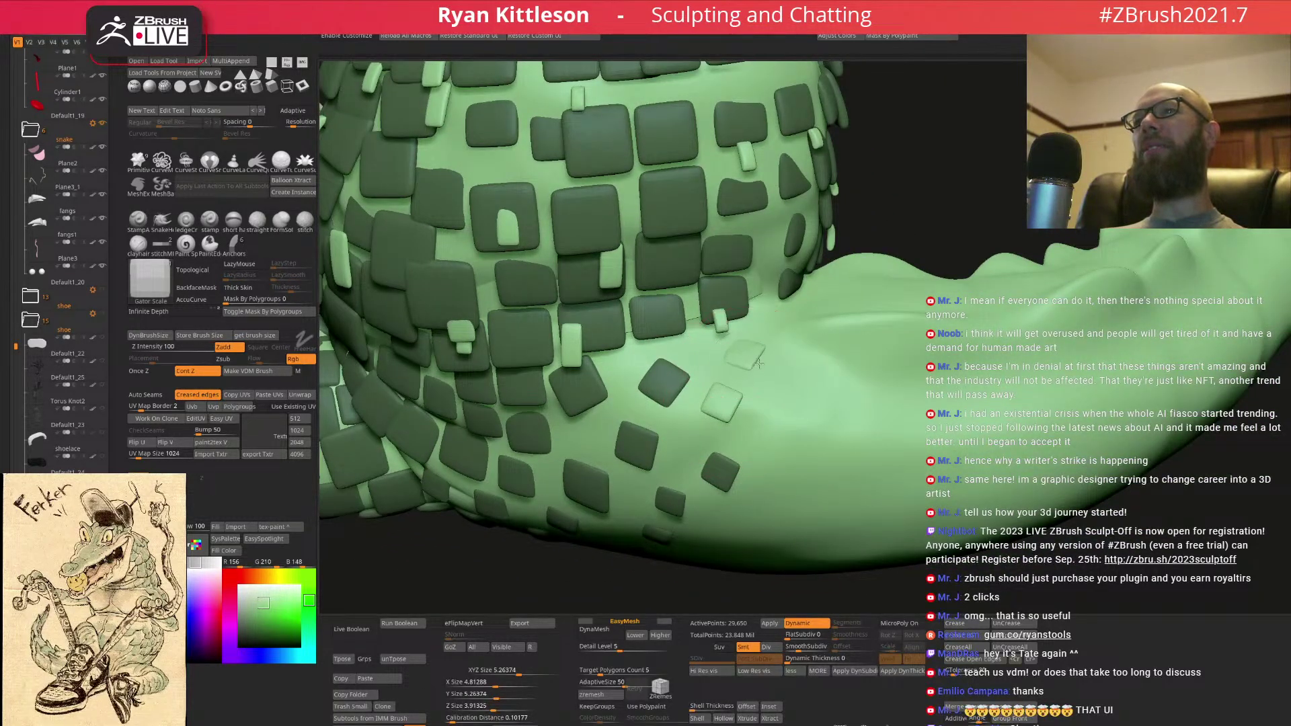
right_click_drag(797, 327, 706, 299)
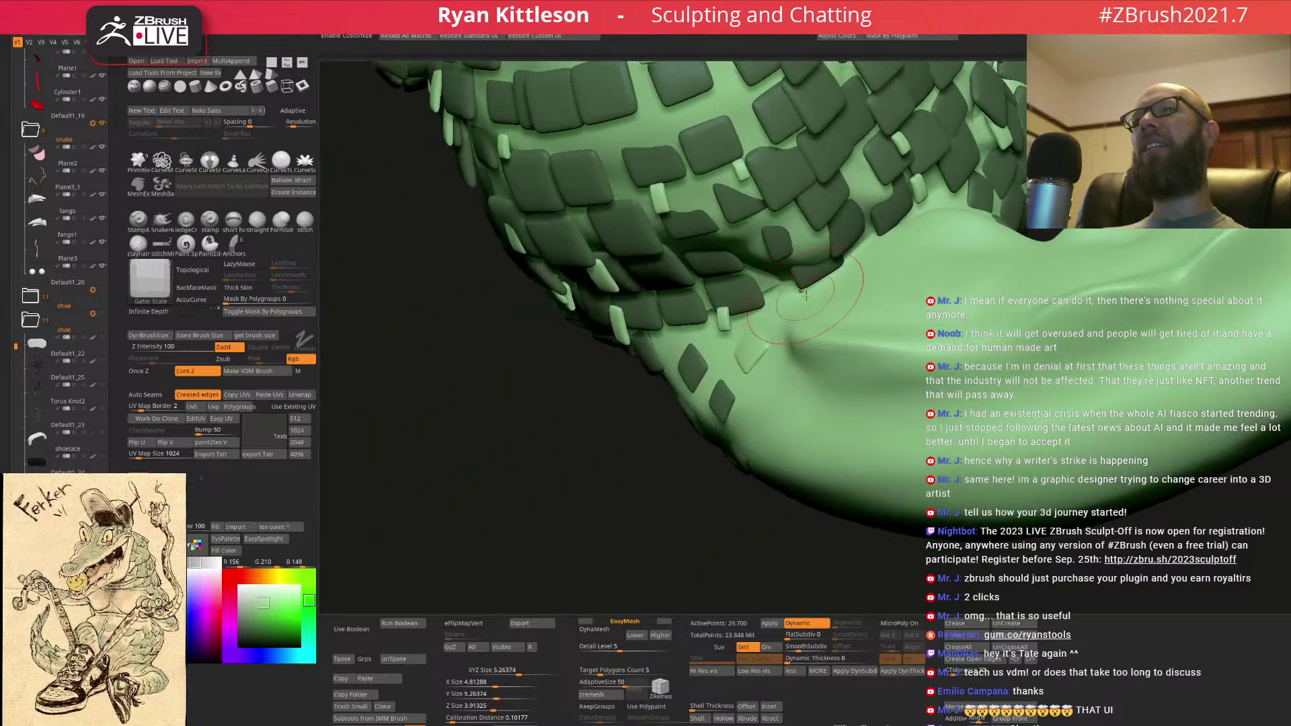
mouse_move(797, 293)
right_mouse_down()
mouse_move(814, 300)
mouse_move(793, 314)
right_mouse_up()
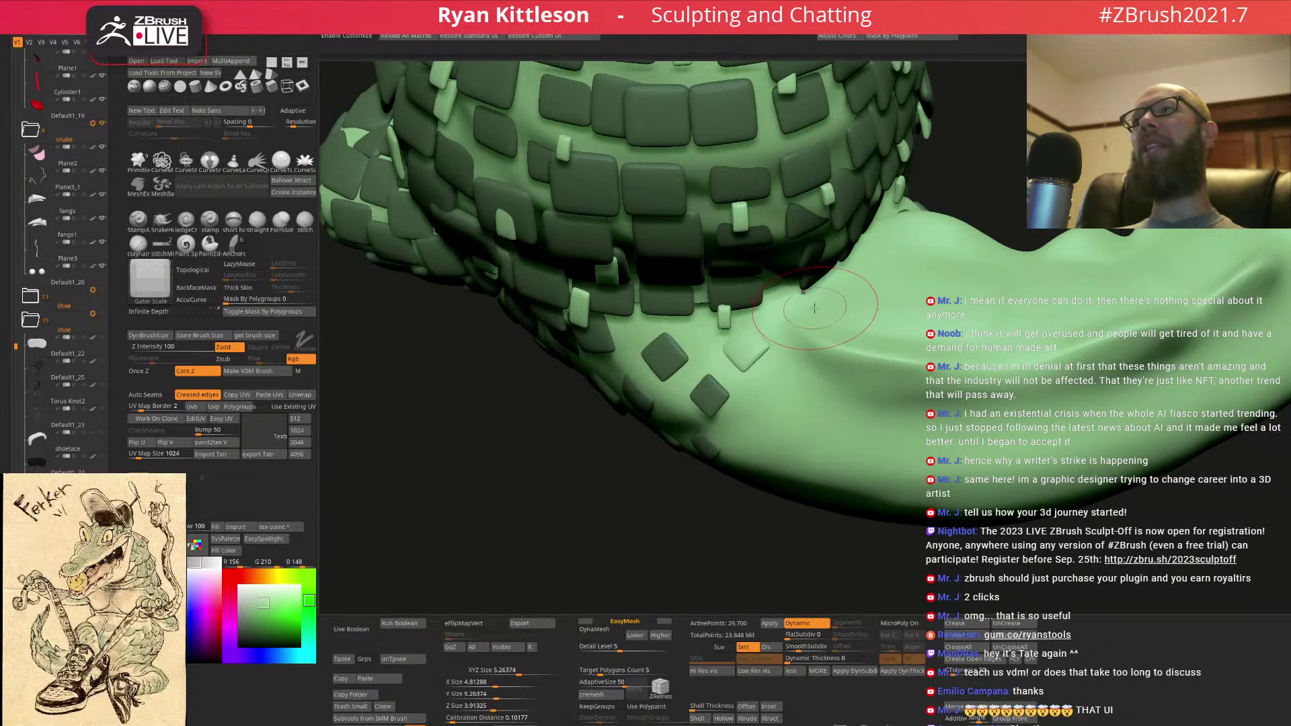
- Examine the scale coverage around the whole figure from the front, sides and back
mouse_move(818, 304)
right_mouse_down()
mouse_move(807, 350)
mouse_move(782, 346)
right_mouse_up()
key("f")
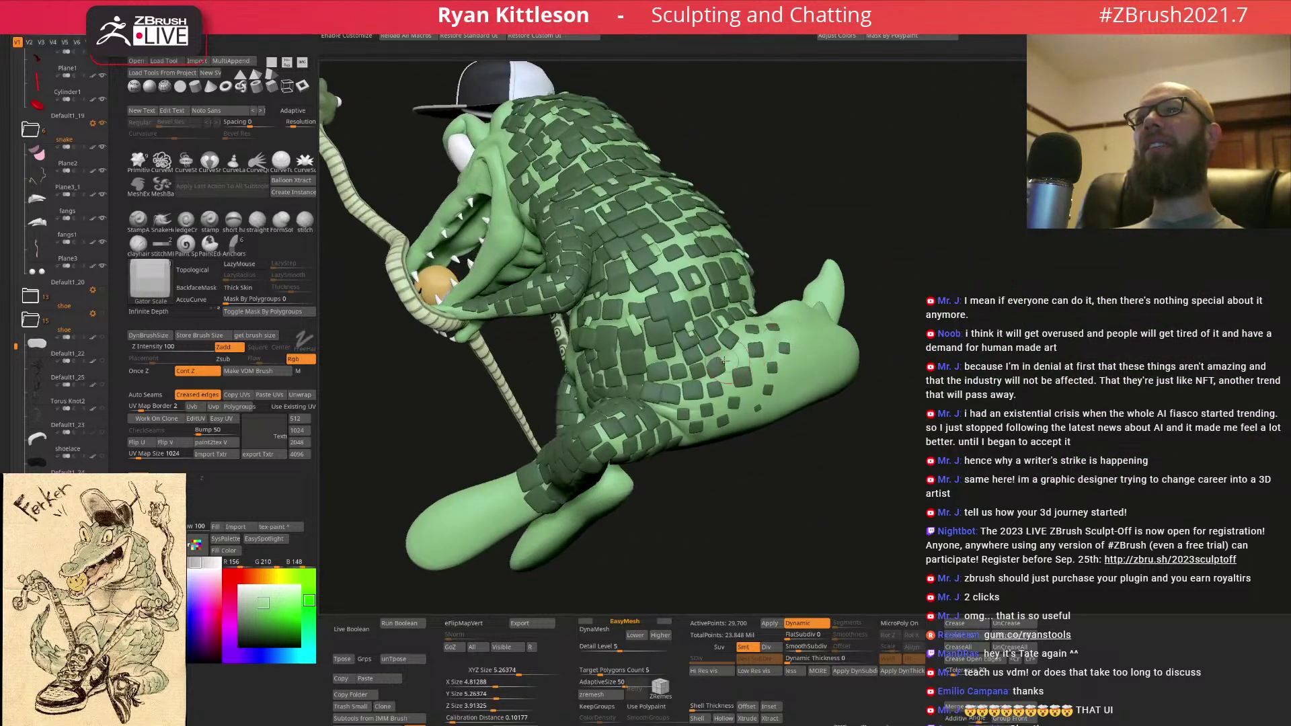
right_click_drag(624, 391, 682, 393)
right_click_drag(432, 336, 779, 363, "alt")
right_click_drag(683, 368, 896, 369)
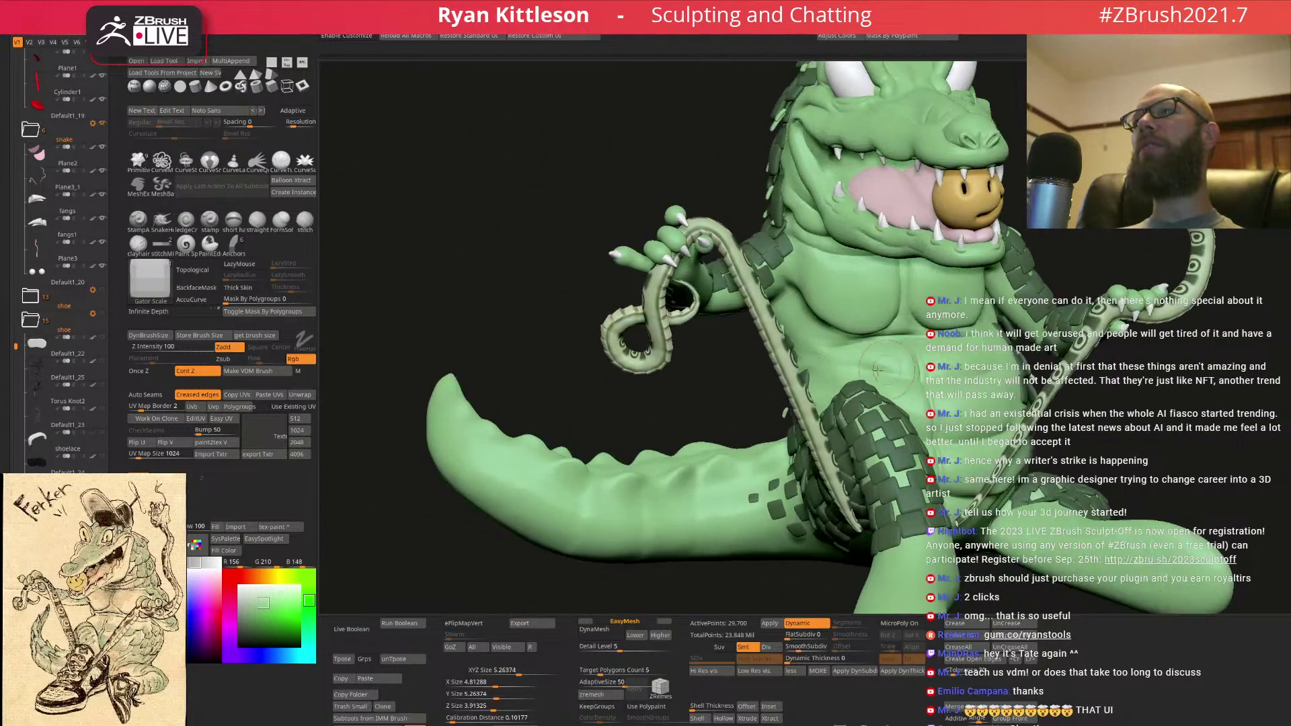
right_click_drag(852, 408, 814, 317)
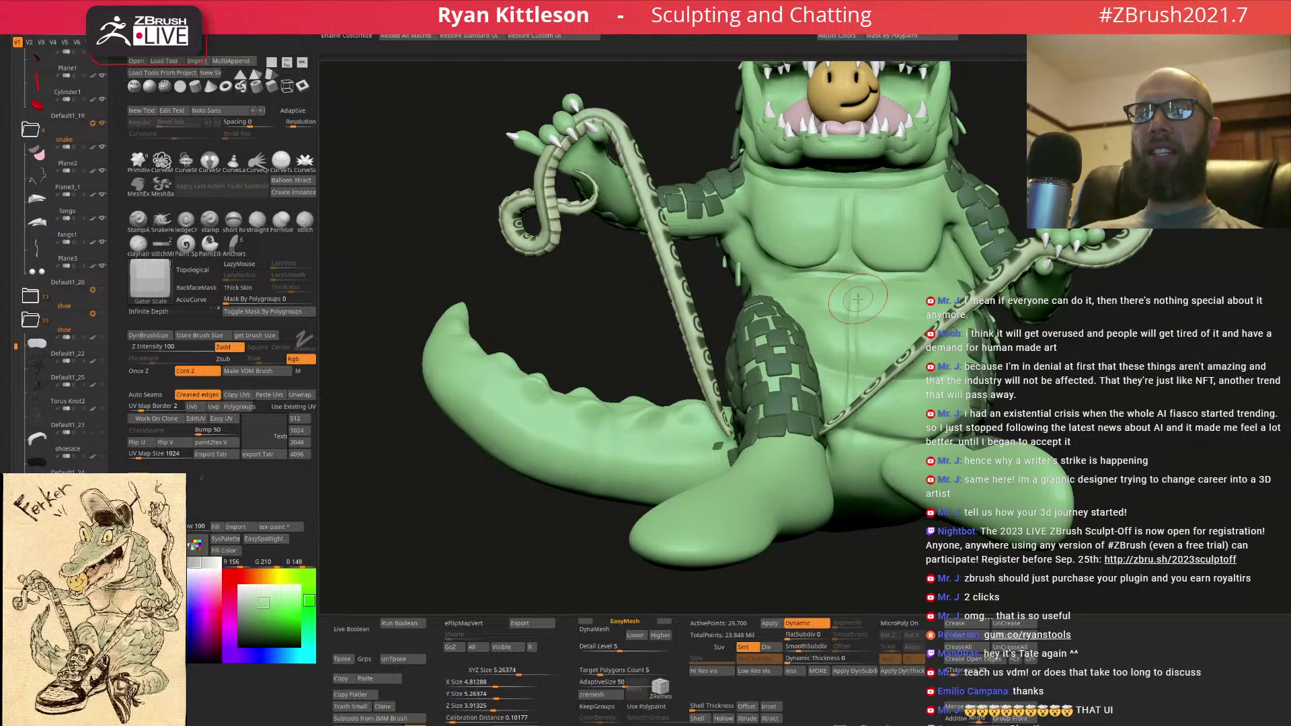
right_click_drag(848, 311, 809, 306)
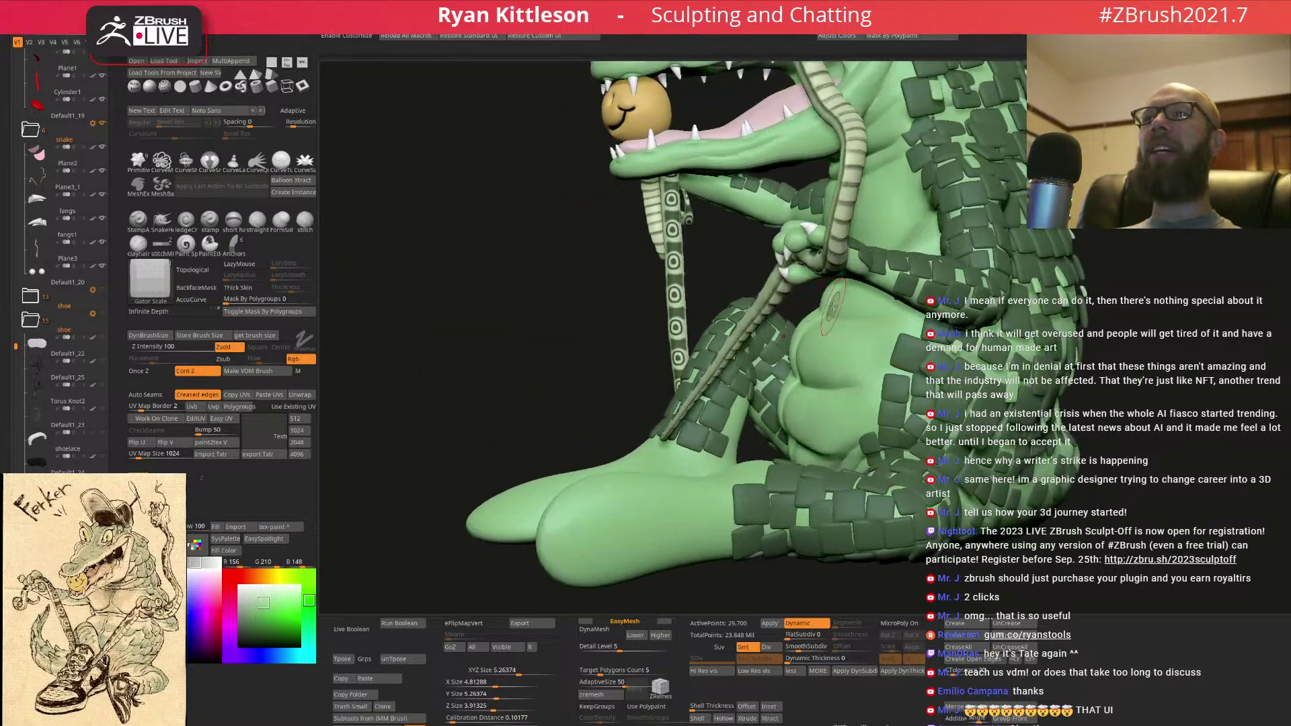
mouse_move(874, 396)
right_mouse_down()
mouse_move(848, 393)
mouse_move(858, 381)
right_mouse_up()
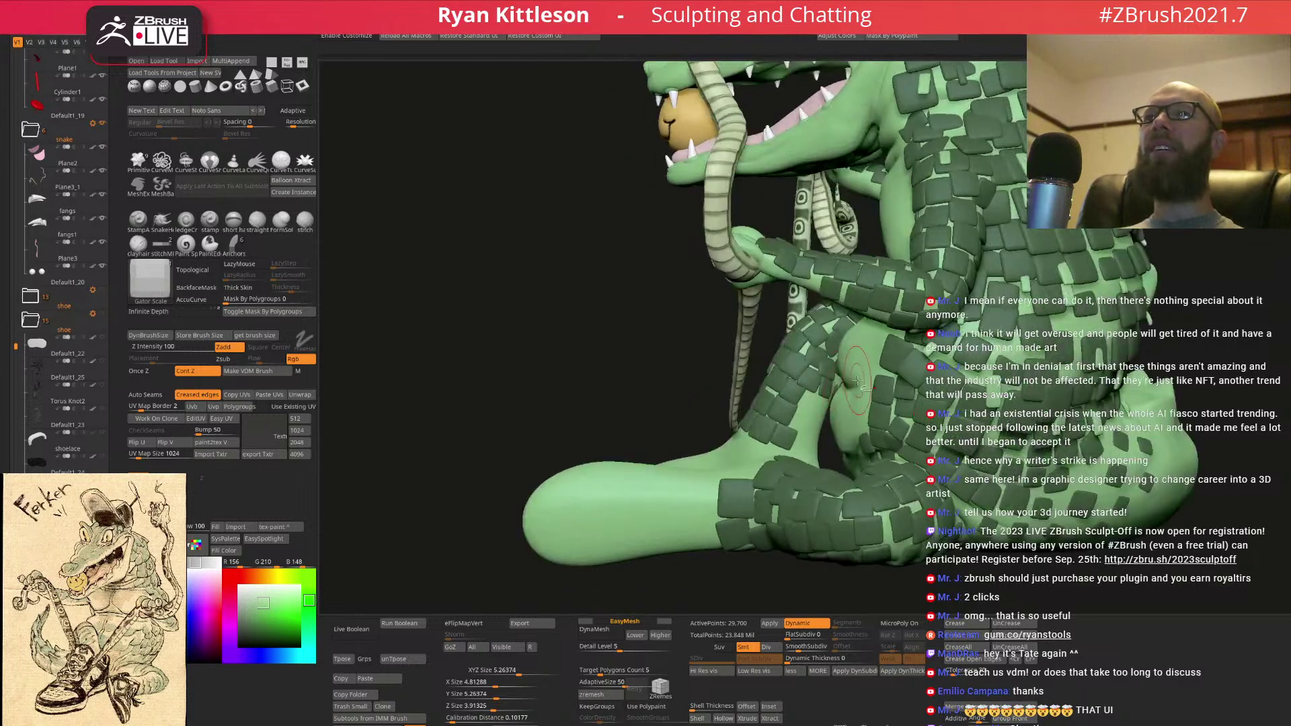
right_click_drag(936, 362, 854, 307)
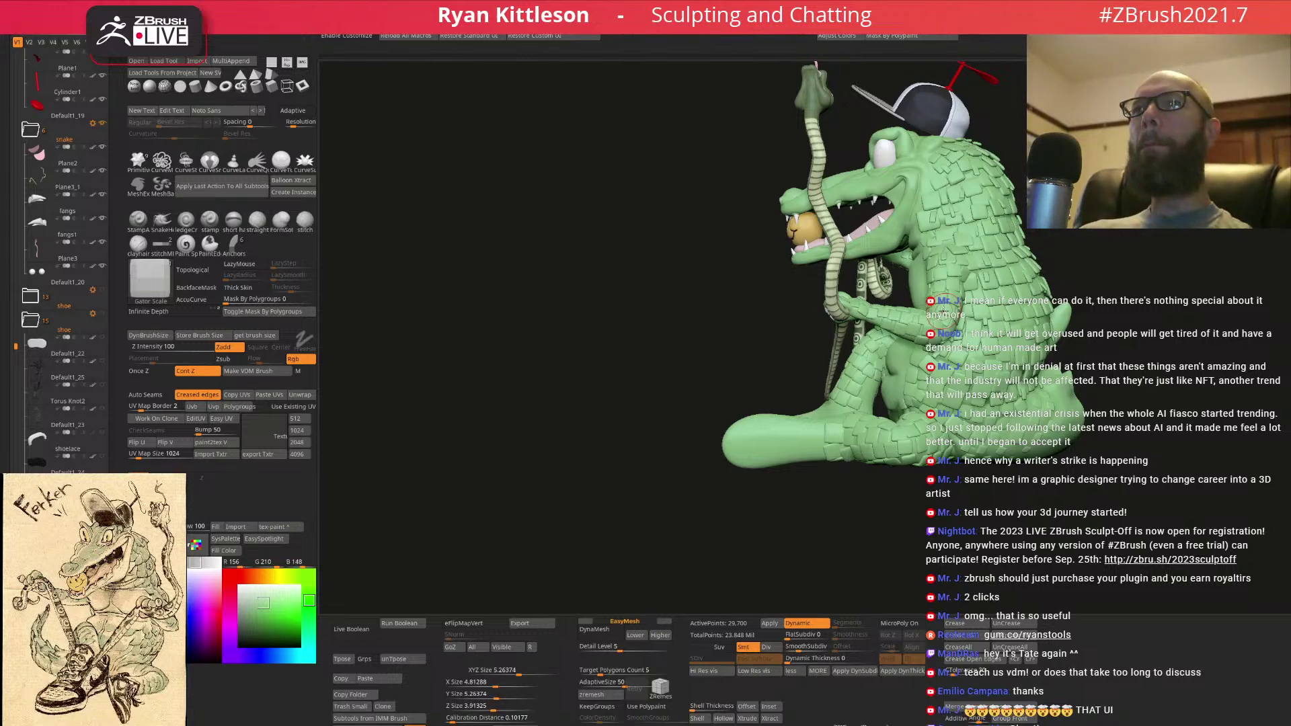
right_click_drag(858, 337, 821, 264)
right_click_drag(948, 409, 749, 428, "ctrl")
key("f")
key("f")
right_click_drag(868, 395, 908, 353, "ctrl")
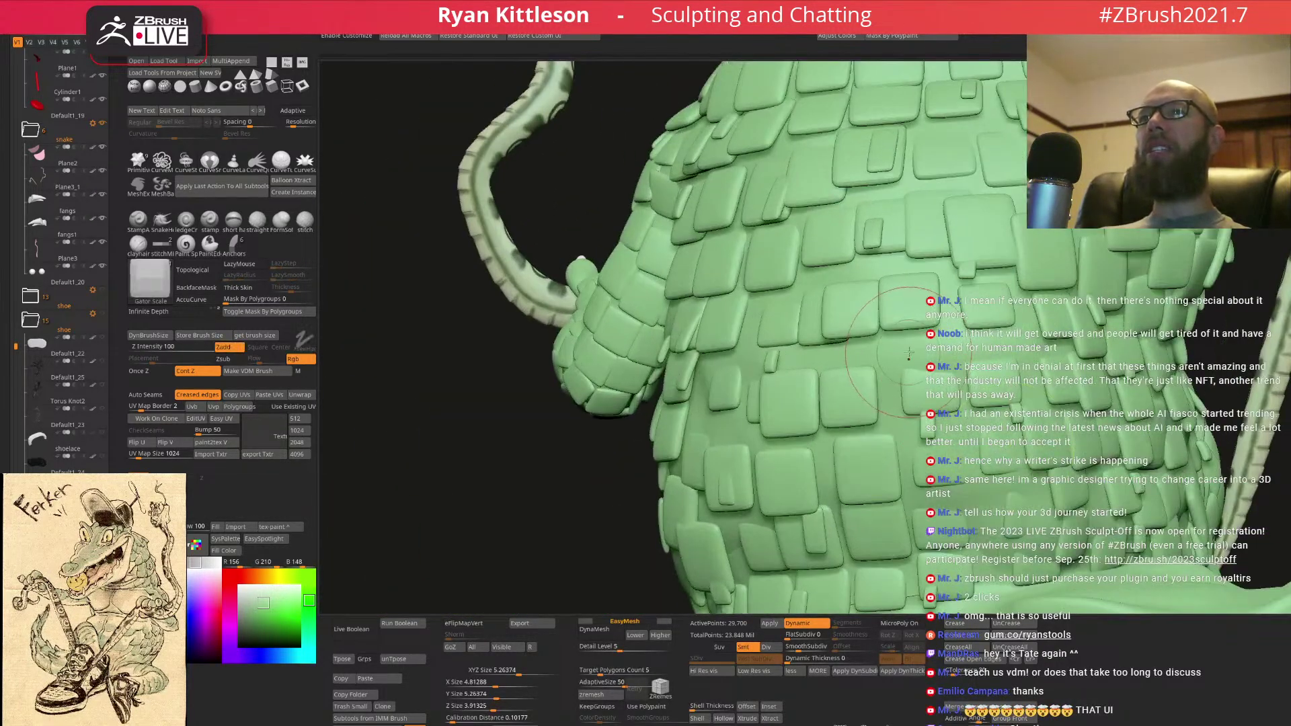
- Insert scales into the open gaps across the lower back and clear the mask
left_click_drag(913, 371, 912, 390)
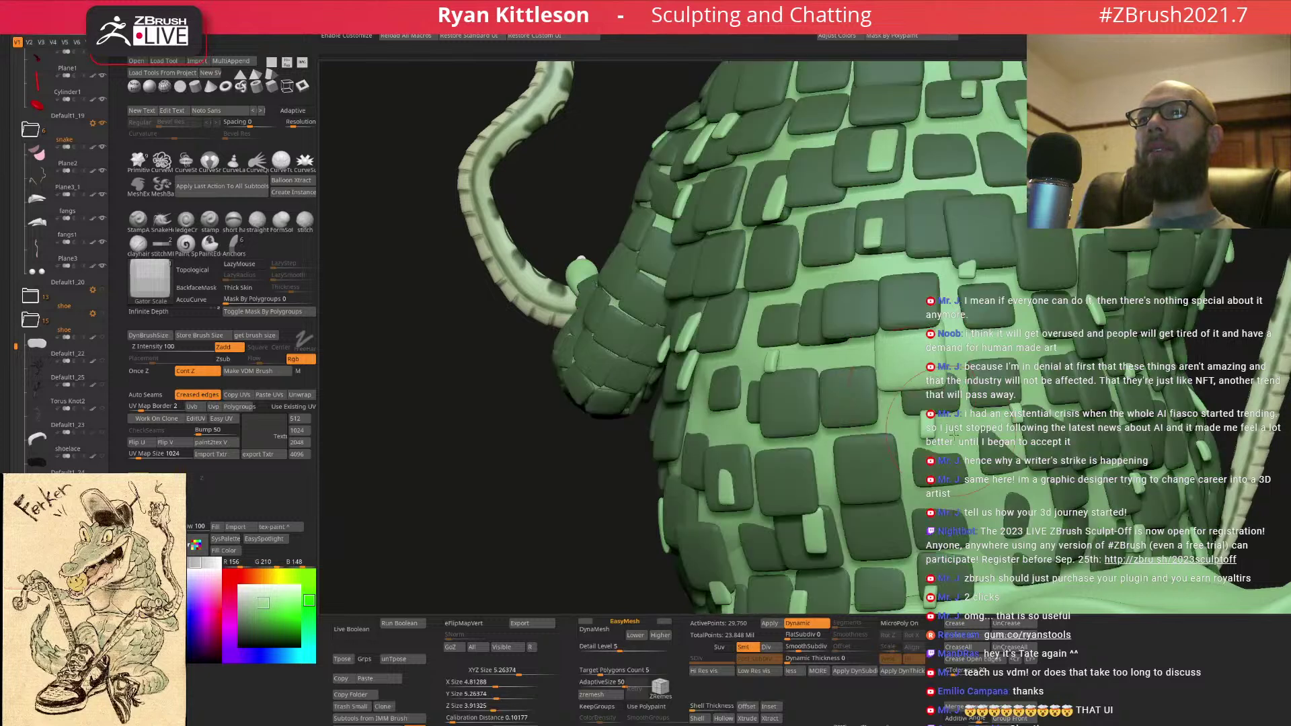
left_click_drag(980, 503, 981, 534)
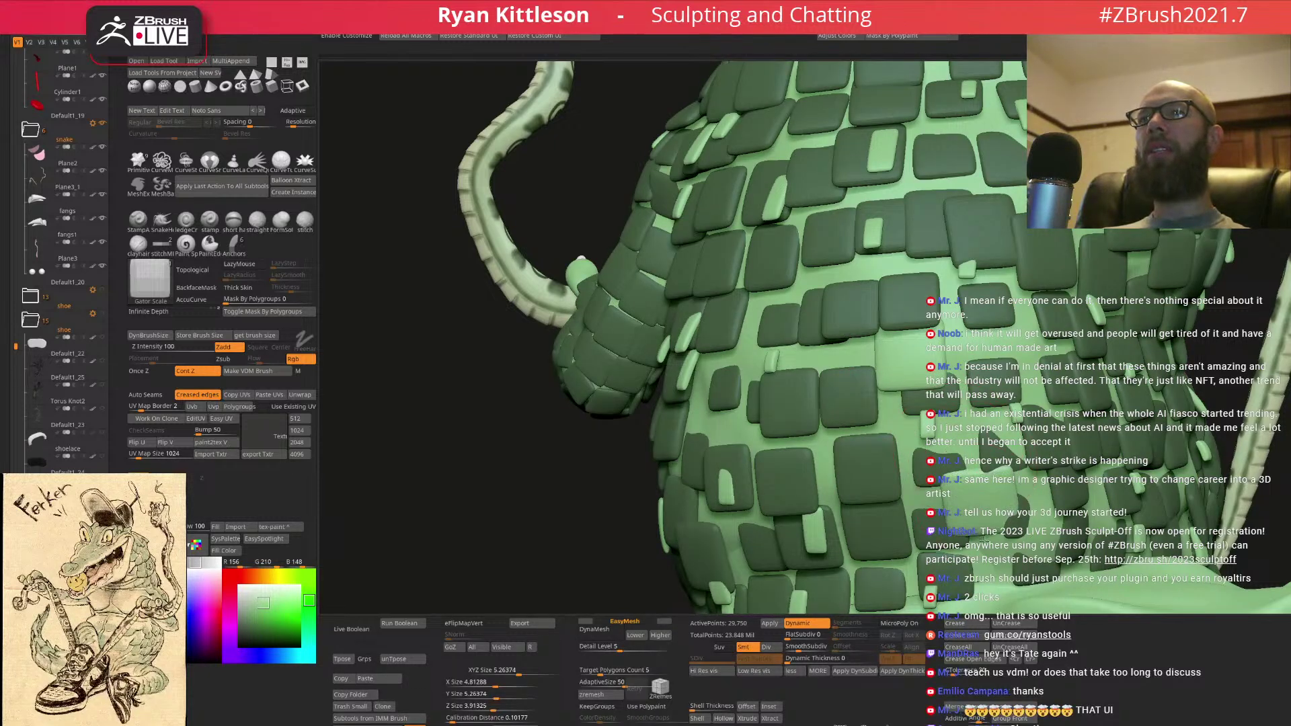
left_click_drag(1023, 337, 1023, 371)
right_click_drag(925, 383, 989, 411)
key("ctrl+shift+a")
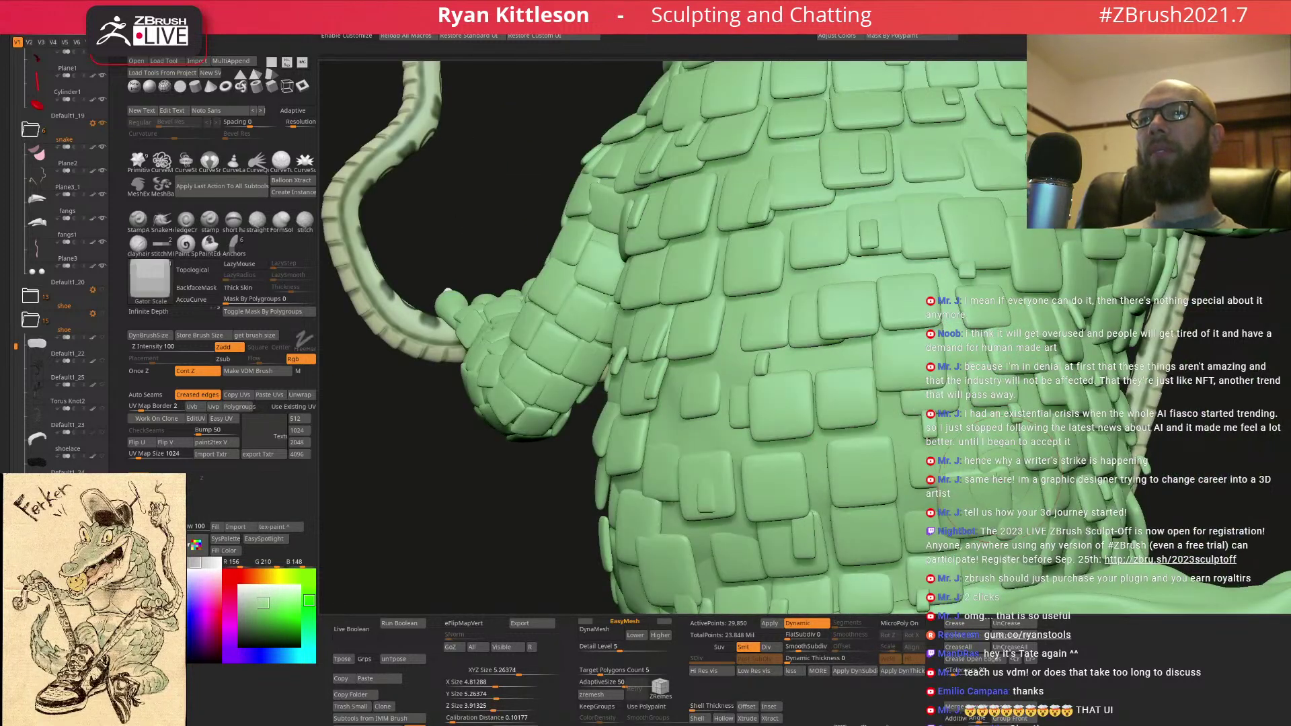
key("b")
key("m")
key("t")
key("space")
left_click_drag(982, 472, 1007, 470)
key("alt+s")
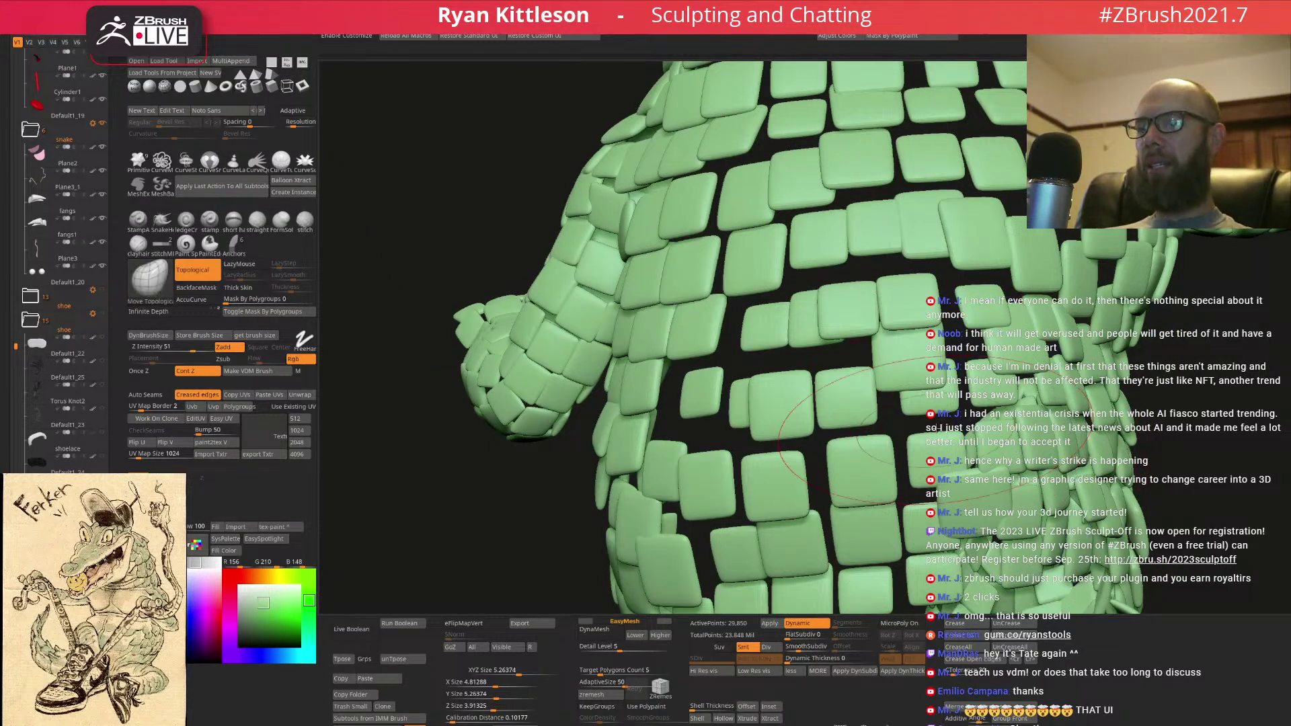
- Switch to the Move brush, set Mask By Polygroups to 100 and show the whole figure again
key("b")
key("m")
key("v")
left_click(203, 296)
left_click(202, 298)
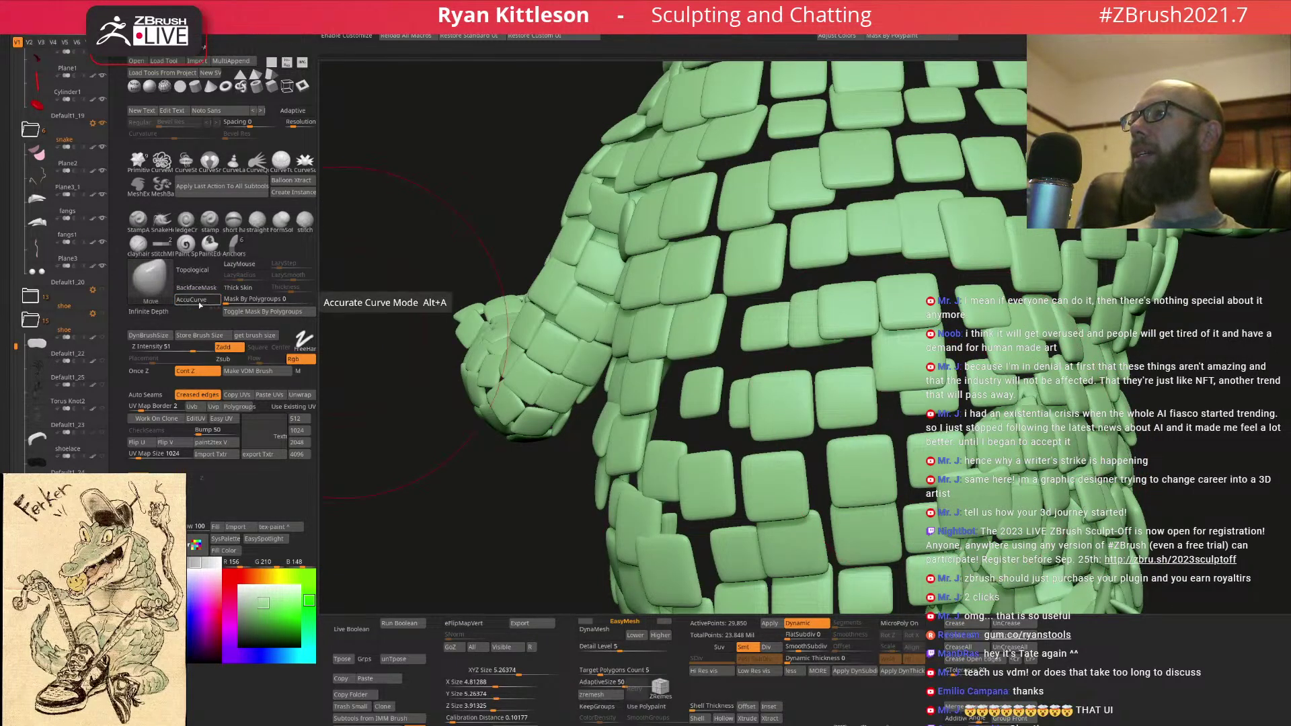
left_click_drag(269, 300, 316, 300)
key("alt+s")
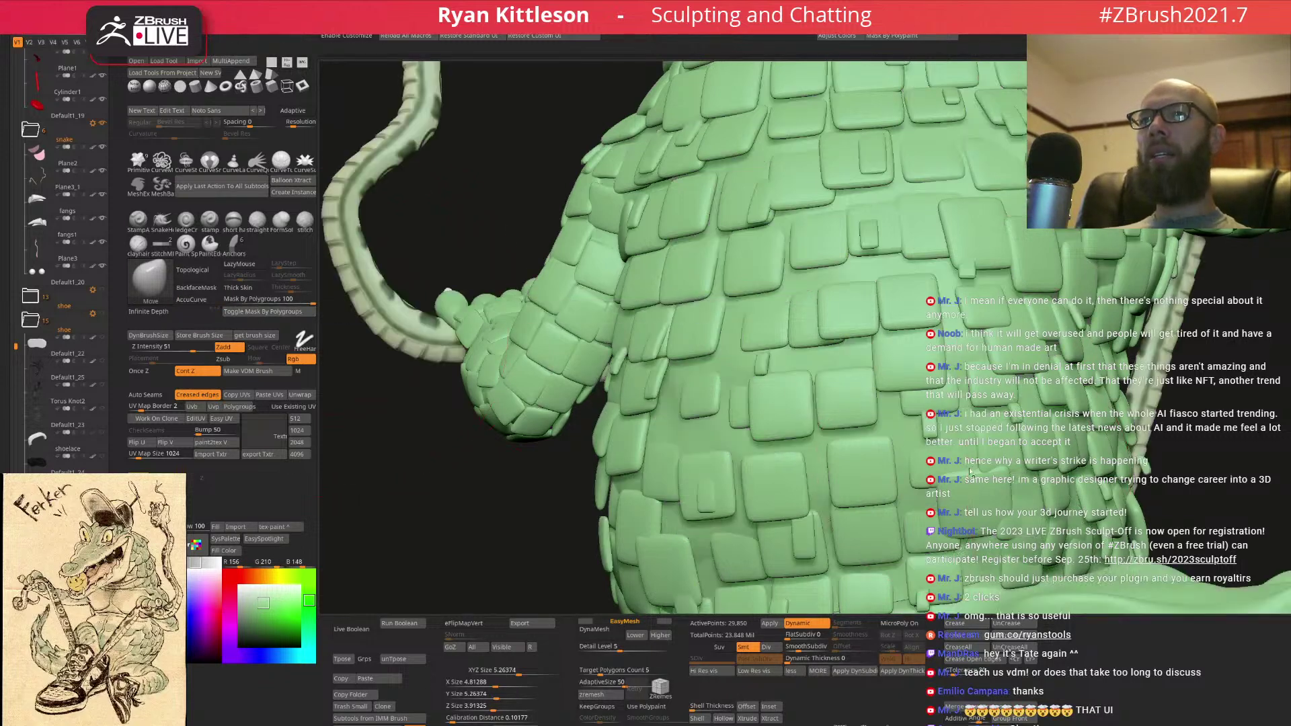
- Pull individual scales on the lower back and behind the shoulder to cover the remaining gaps
key("ctrl")
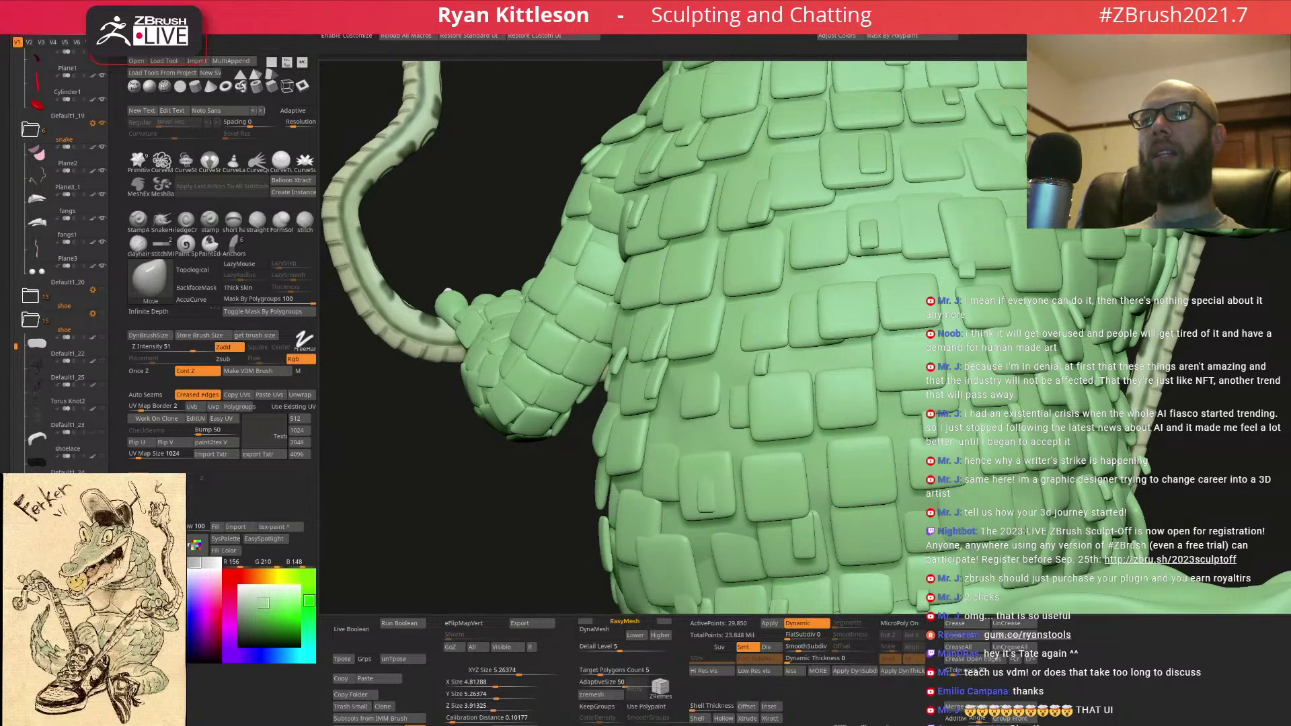
right_click_drag(987, 496, 857, 337)
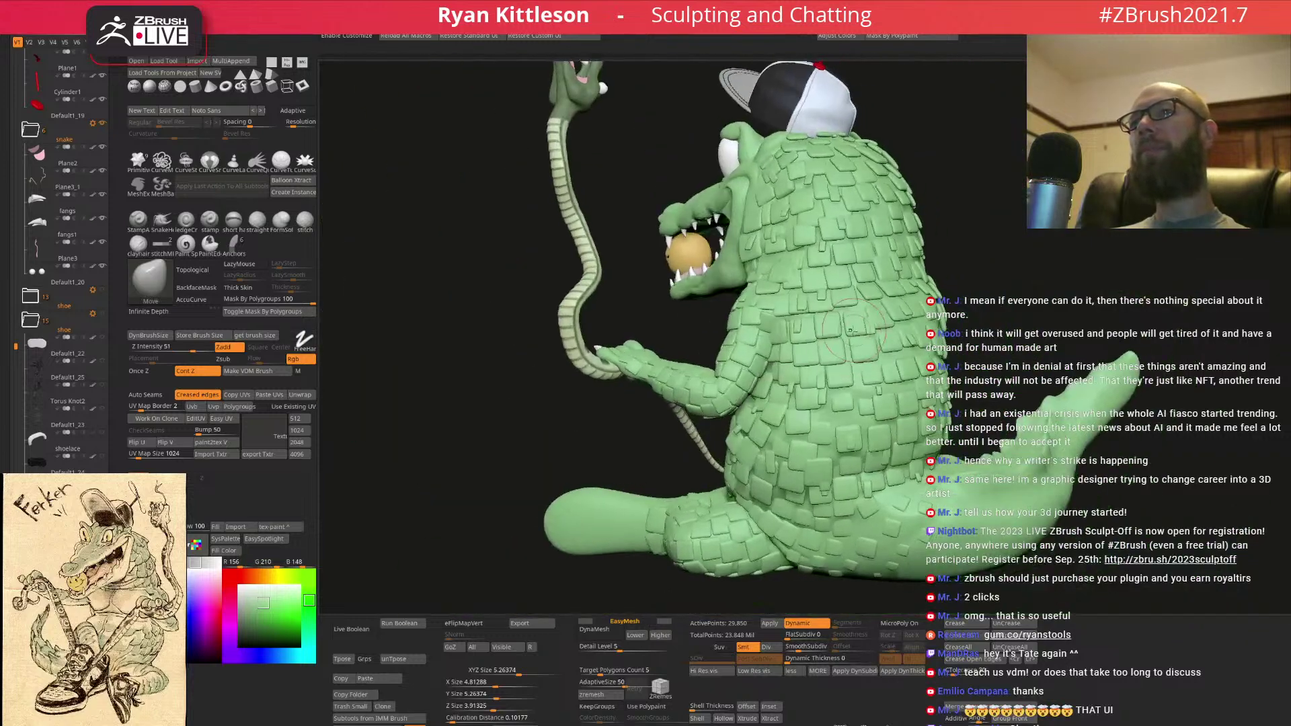
right_click_drag(772, 320, 776, 364, "ctrl")
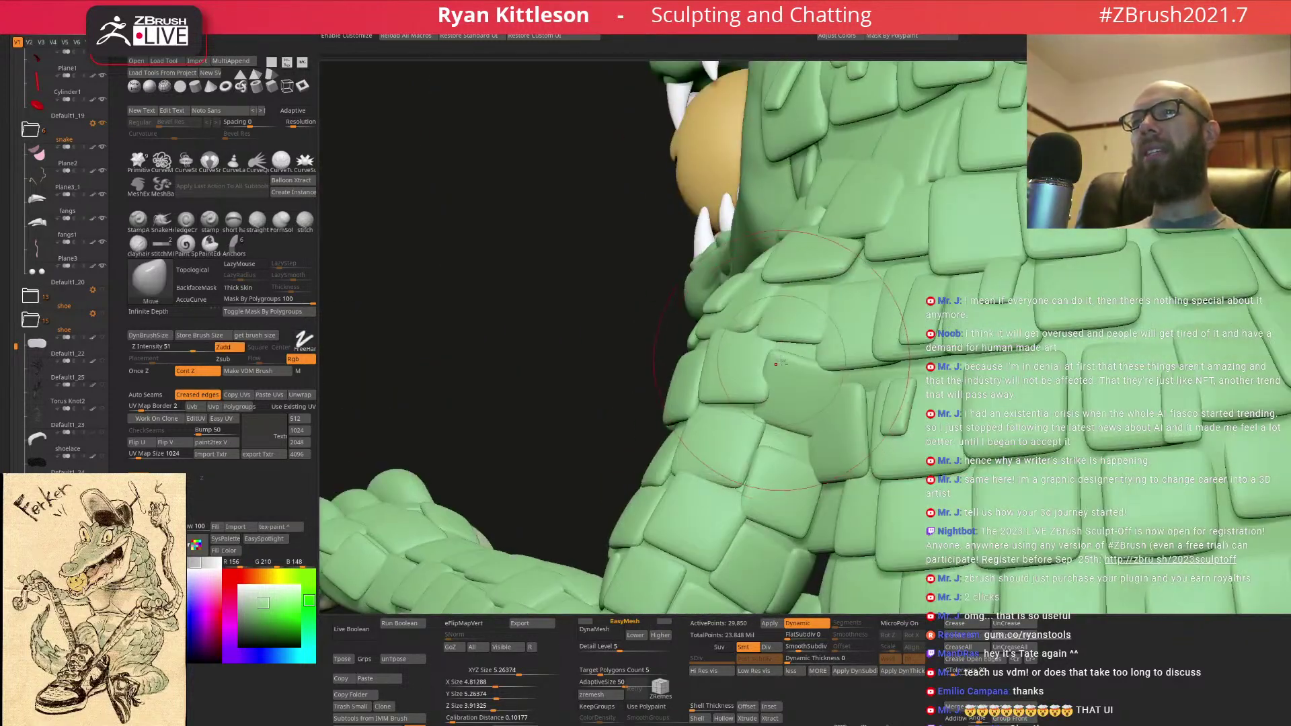
left_click_drag(795, 381, 814, 401)
right_click_drag(790, 373, 815, 353)
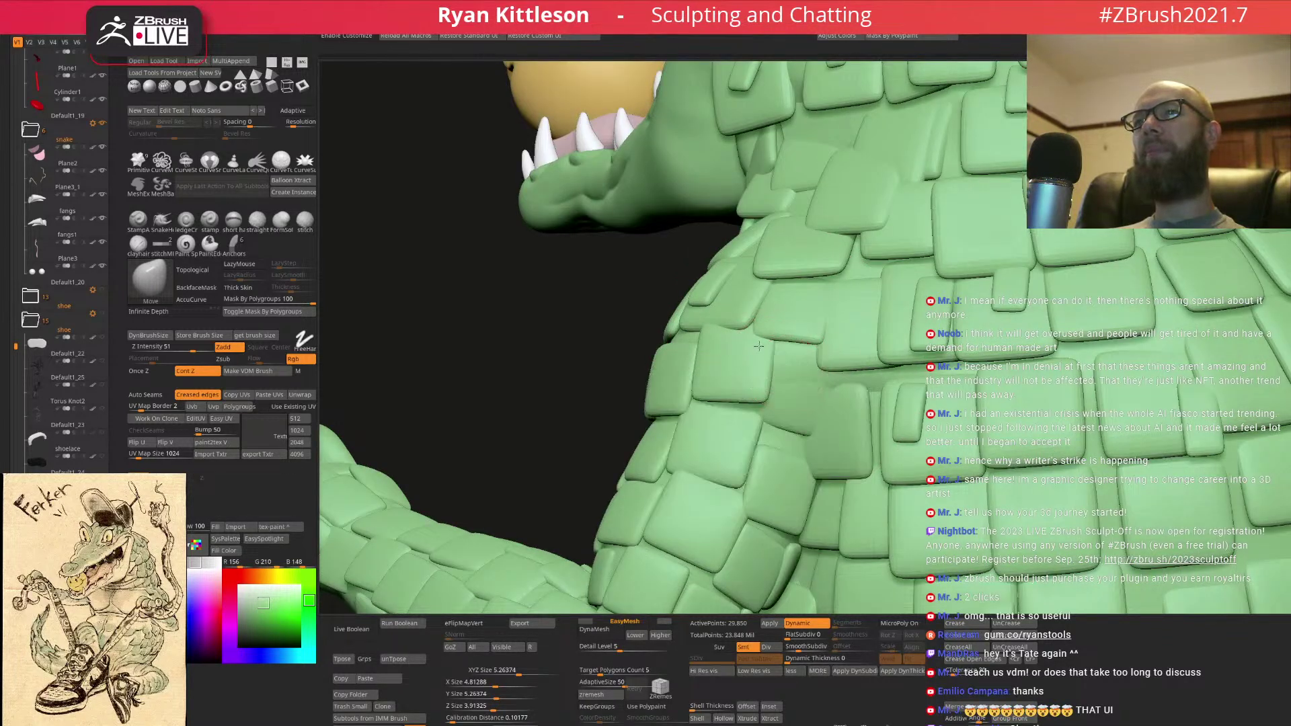
- Hide the small overlapping scales below the jaw and the surplus scales on the front of the upper arm
right_click_drag(870, 364, 854, 289, "ctrl")
right_click_drag(662, 313, 819, 343)
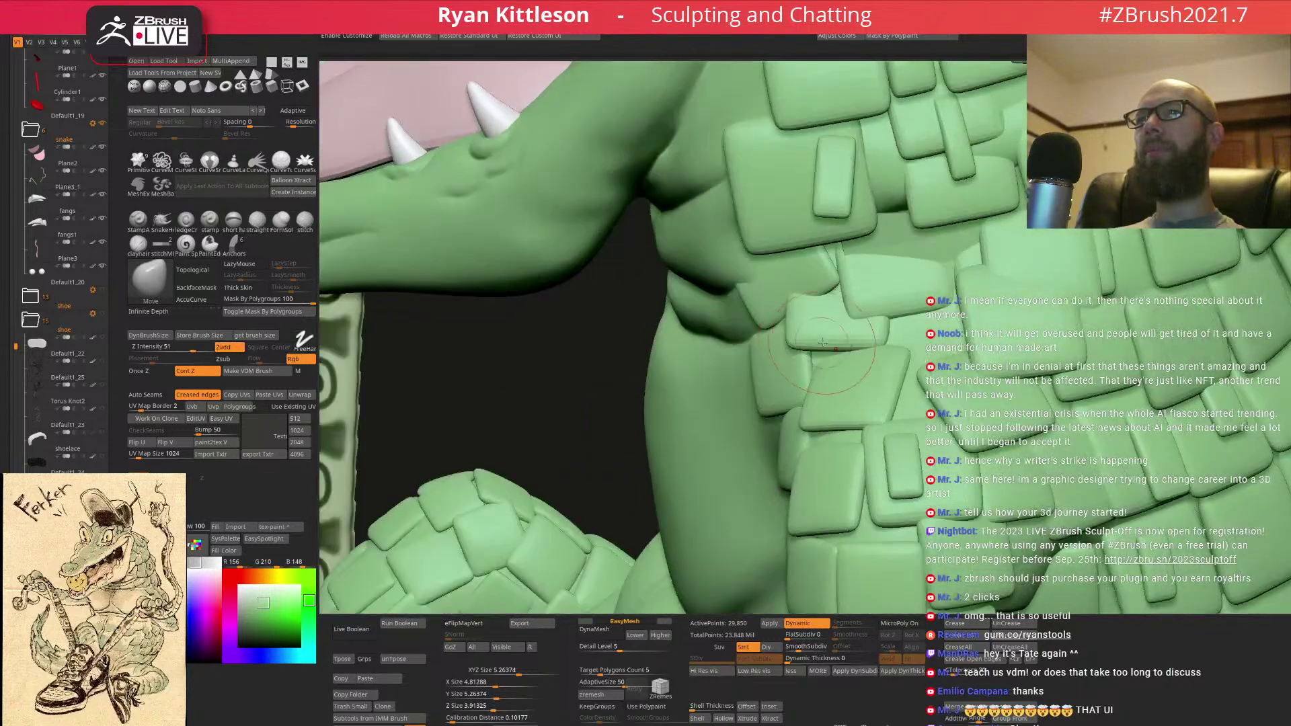
right_click_drag(925, 301, 907, 215, "ctrl")
mouse_move(672, 296)
right_mouse_down()
mouse_move(872, 313)
mouse_move(810, 345)
mouse_move(798, 316)
right_mouse_up()
left_click(803, 317, "ctrl+alt+shift")
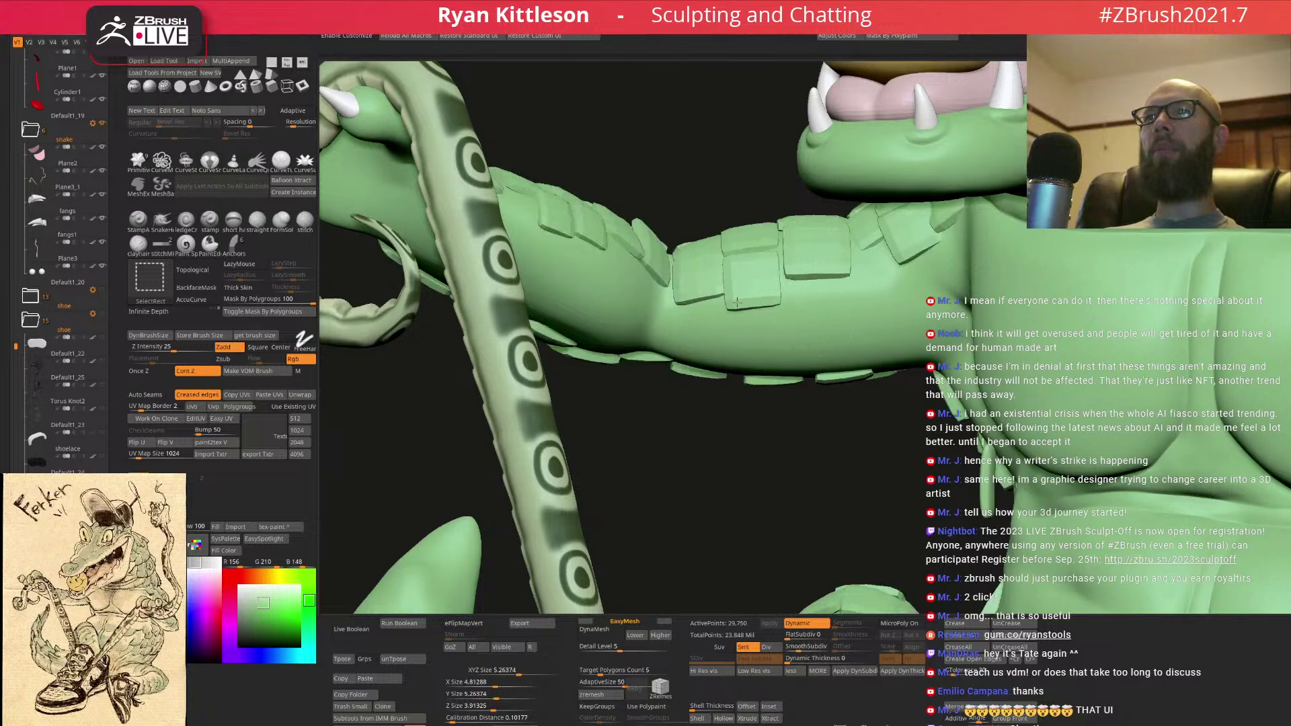
right_click_drag(765, 339, 778, 290)
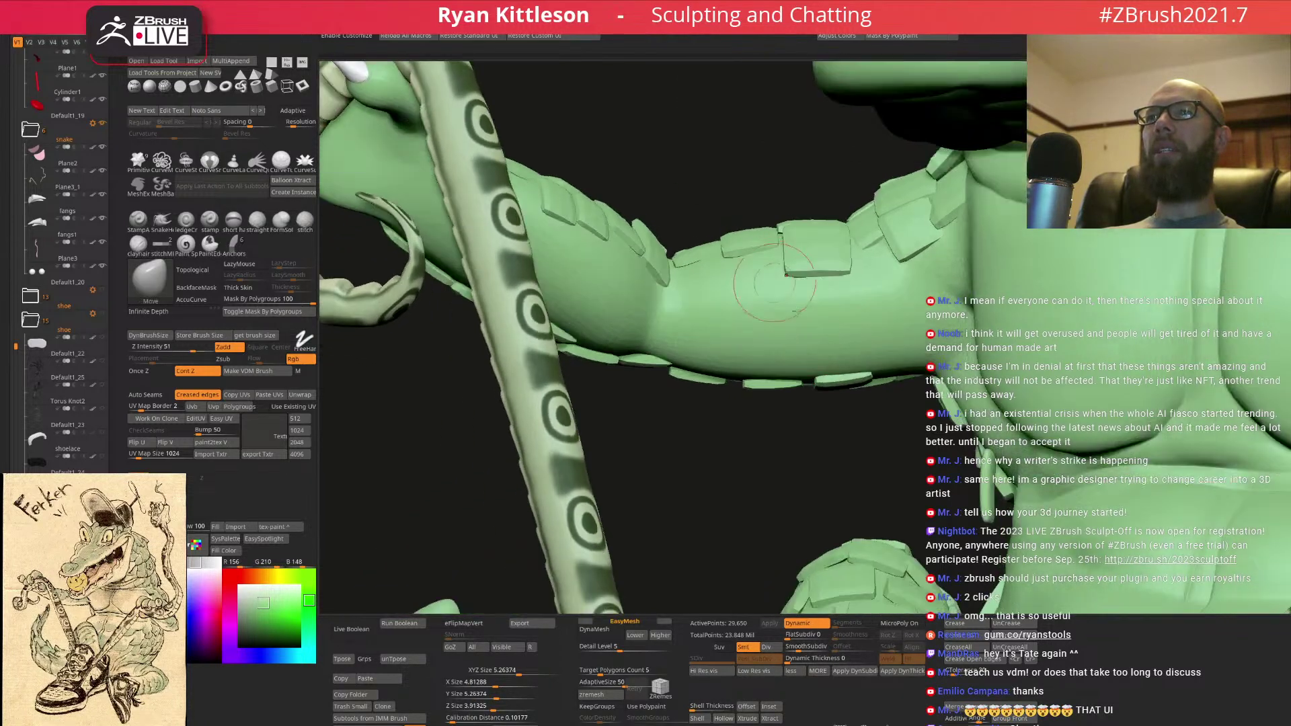
right_click_drag(715, 337, 836, 406)
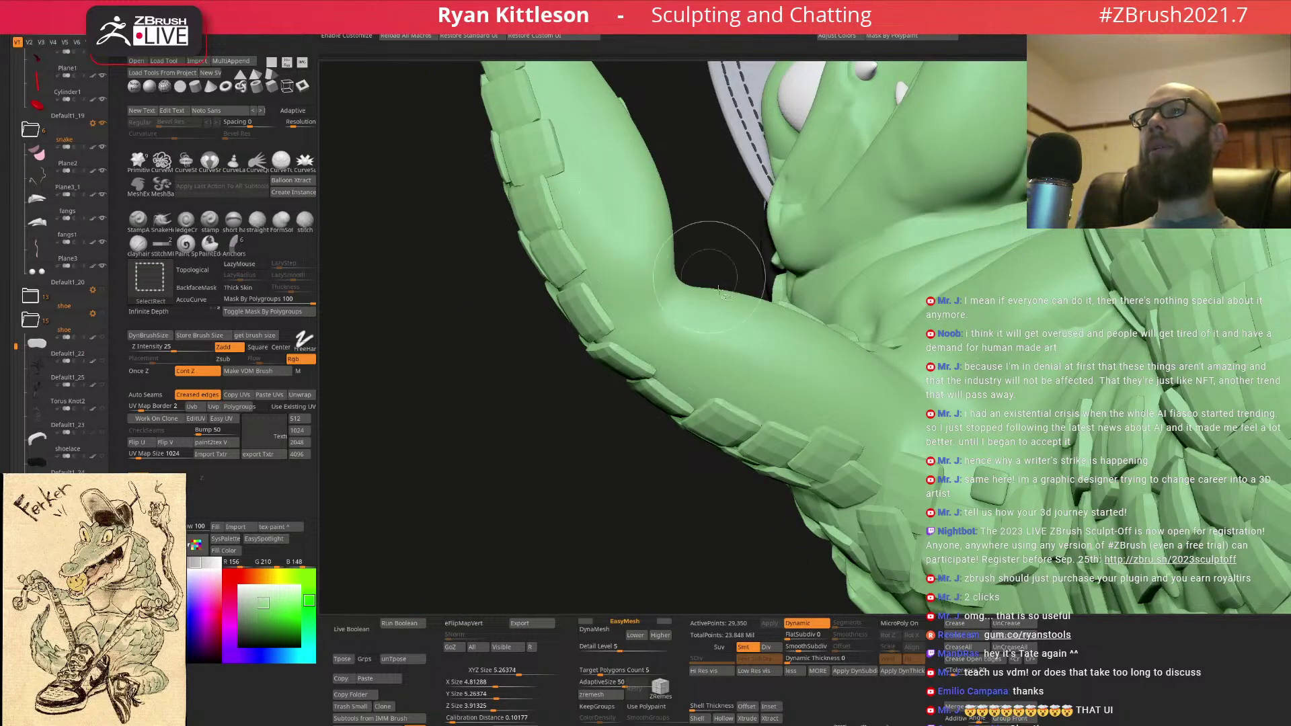
- Hide the surplus scales along the outer arm and around the bent knee and lower leg
mouse_move(873, 462)
right_mouse_down()
mouse_move(753, 397)
mouse_move(807, 336)
mouse_move(874, 100)
right_mouse_up()
mouse_move(901, 162)
right_mouse_down()
mouse_move(923, 286)
mouse_move(888, 262)
mouse_move(932, 303)
mouse_move(931, 278)
mouse_move(844, 315)
mouse_move(955, 262)
right_mouse_up()
left_click(959, 316, "ctrl+shift")
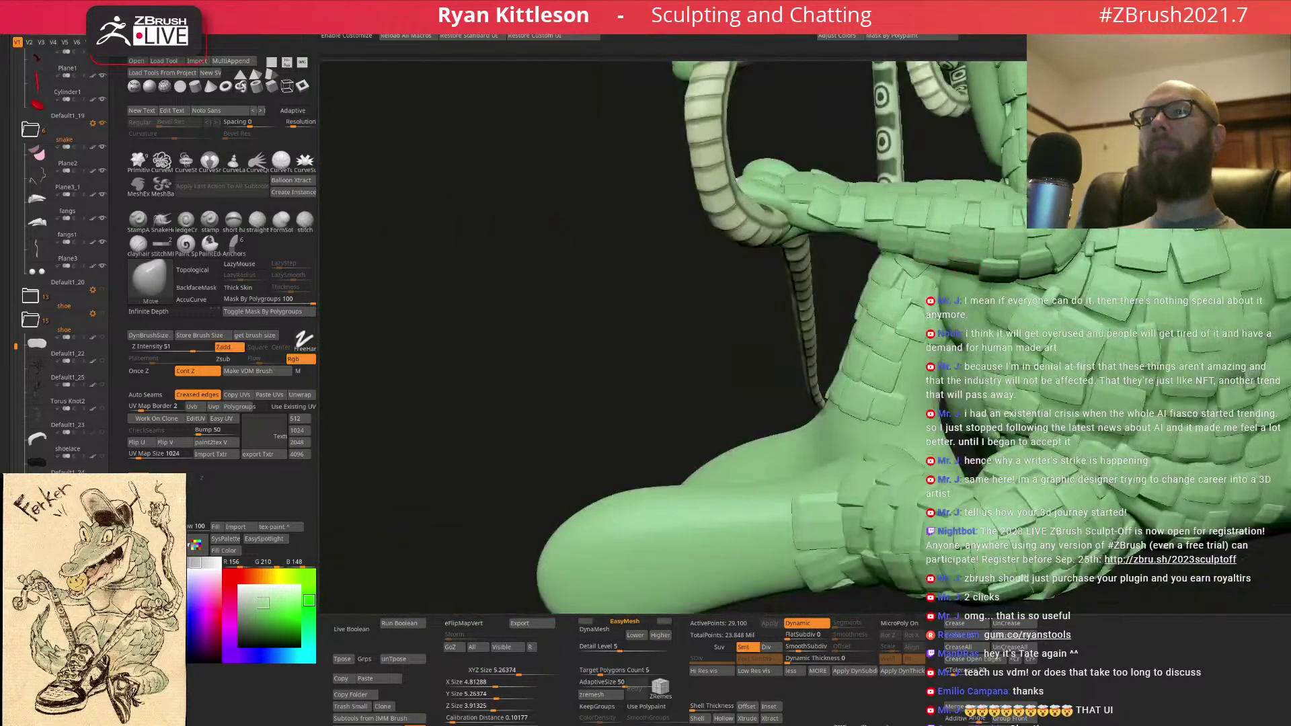
right_click_drag(919, 471, 872, 432)
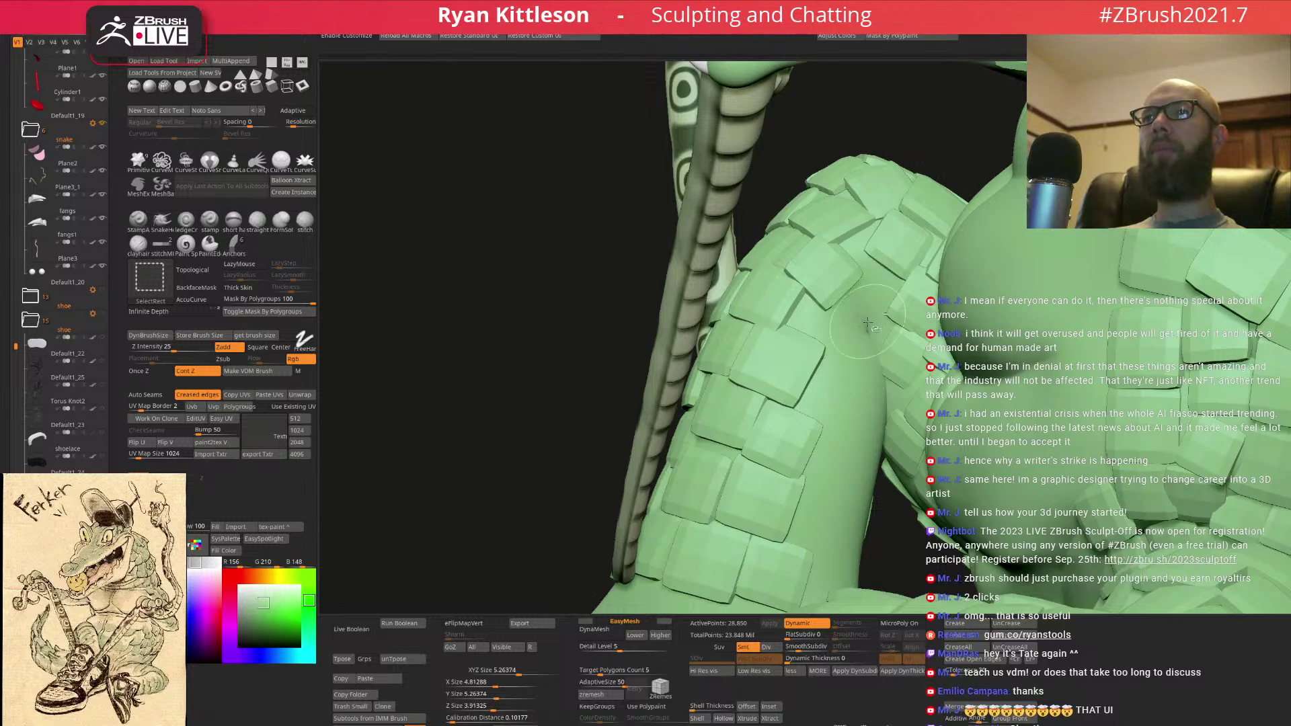
mouse_move(888, 356)
right_mouse_down()
mouse_move(926, 334)
mouse_move(1016, 431)
mouse_move(950, 473)
mouse_move(888, 424)
mouse_move(1091, 442)
right_mouse_up()
left_click(952, 473, "ctrl+shift")
- Hide more overlapping scales one by one around the gripping hand, forearm and leg
mouse_move(960, 401)
right_mouse_down()
mouse_move(1034, 437)
mouse_move(1046, 348)
mouse_move(1083, 316)
mouse_move(1109, 360)
mouse_move(949, 347)
right_mouse_up()
left_click(1036, 436, "ctrl+shift")
left_click(1067, 406, "ctrl+shift")
left_click(1108, 434, "ctrl+shift")
left_click(1031, 388, "ctrl+shift")
left_click(1084, 316, "ctrl+shift")
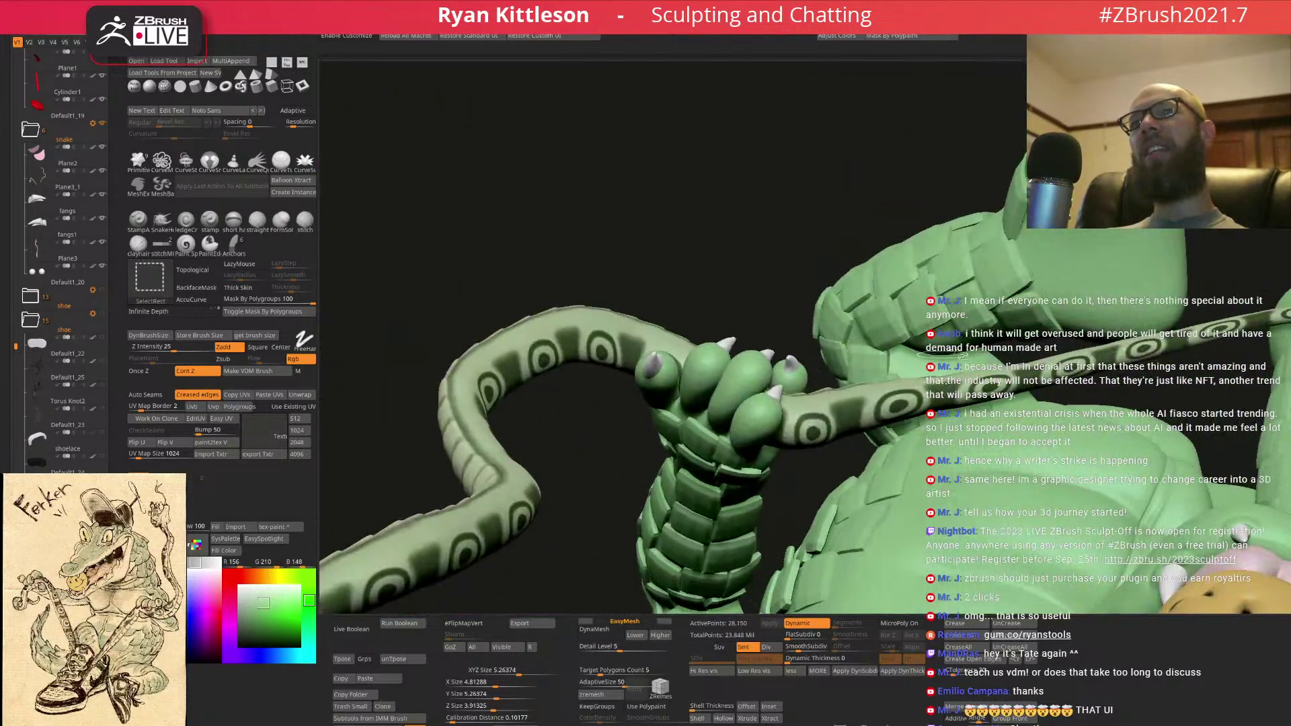
left_click(1027, 323, "ctrl+shift")
- Hide the remaining surplus scales around the hip and lower leg, and delete all hidden scales
mouse_move(1028, 324)
right_mouse_down()
mouse_move(887, 284)
mouse_move(901, 395)
right_mouse_up()
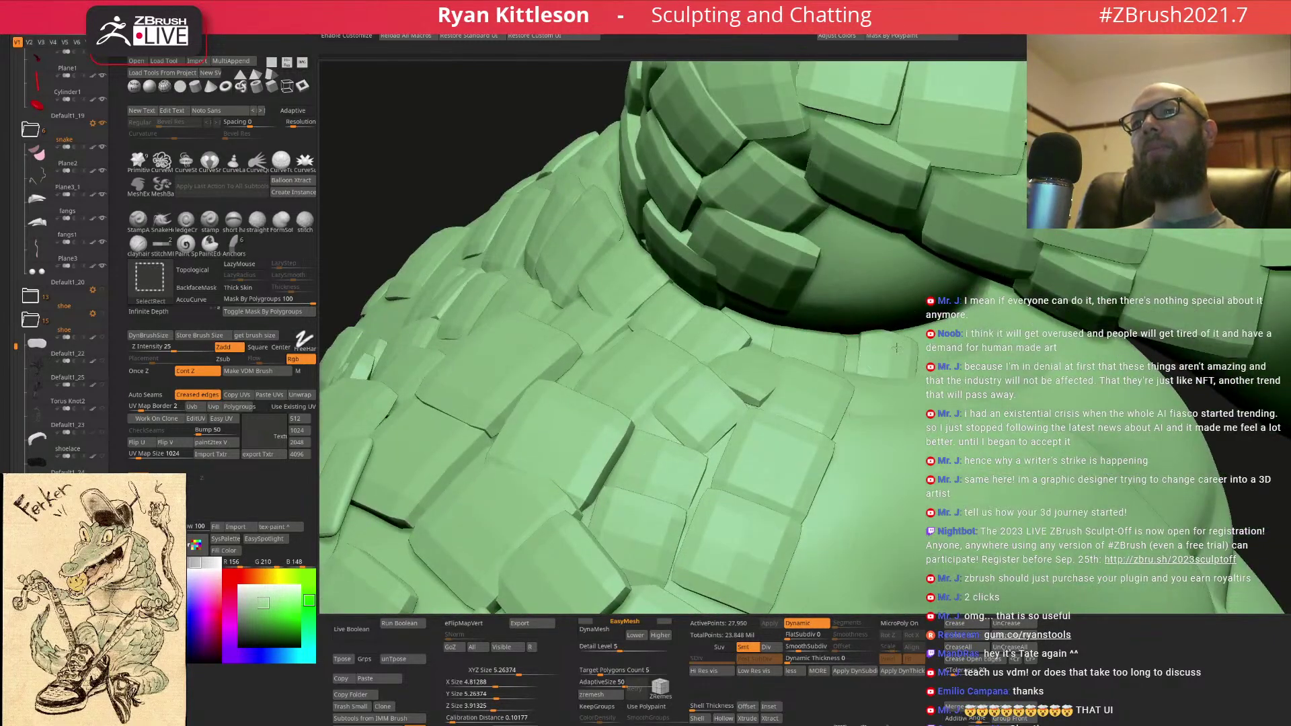
key("f")
mouse_move(903, 255)
right_mouse_down()
mouse_move(863, 307)
mouse_move(833, 298)
mouse_move(834, 345)
mouse_move(782, 370)
right_mouse_up()
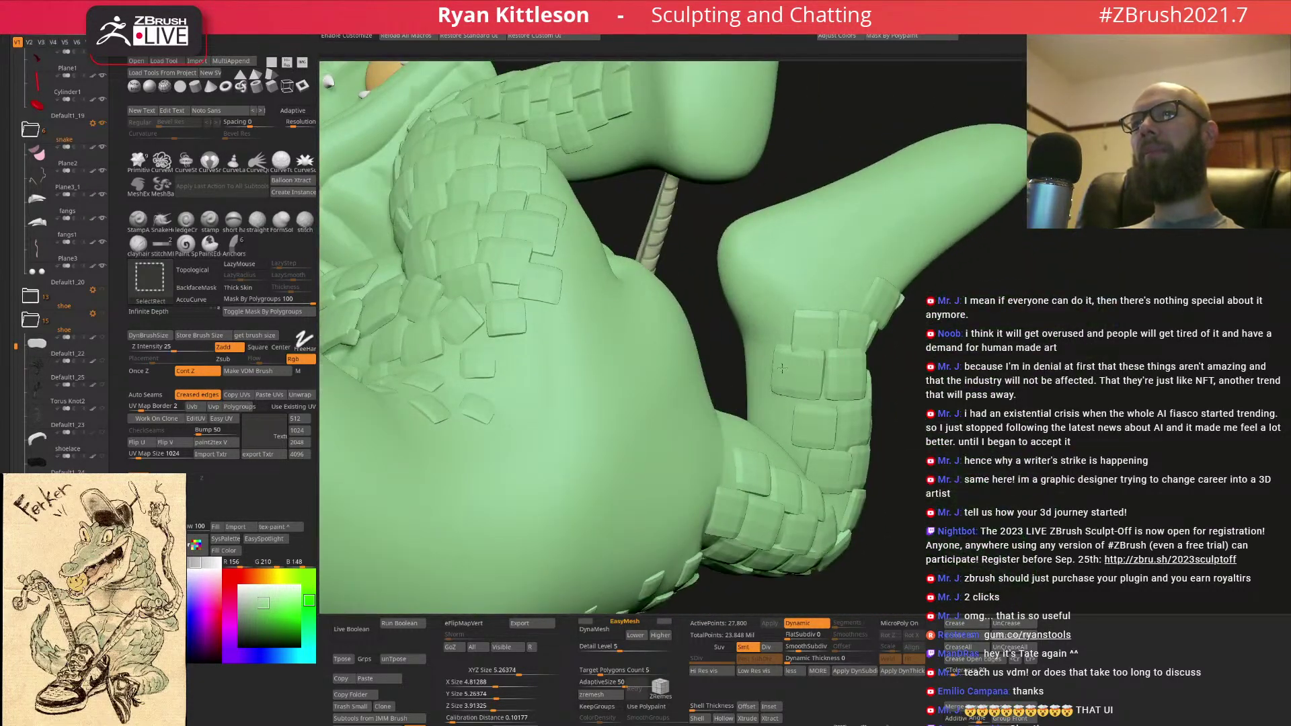
mouse_move(878, 348)
right_mouse_down()
mouse_move(799, 399)
mouse_move(868, 272)
mouse_move(765, 370)
mouse_move(870, 363)
mouse_move(807, 309)
right_mouse_up()
key("ctrl+shift+Delete")
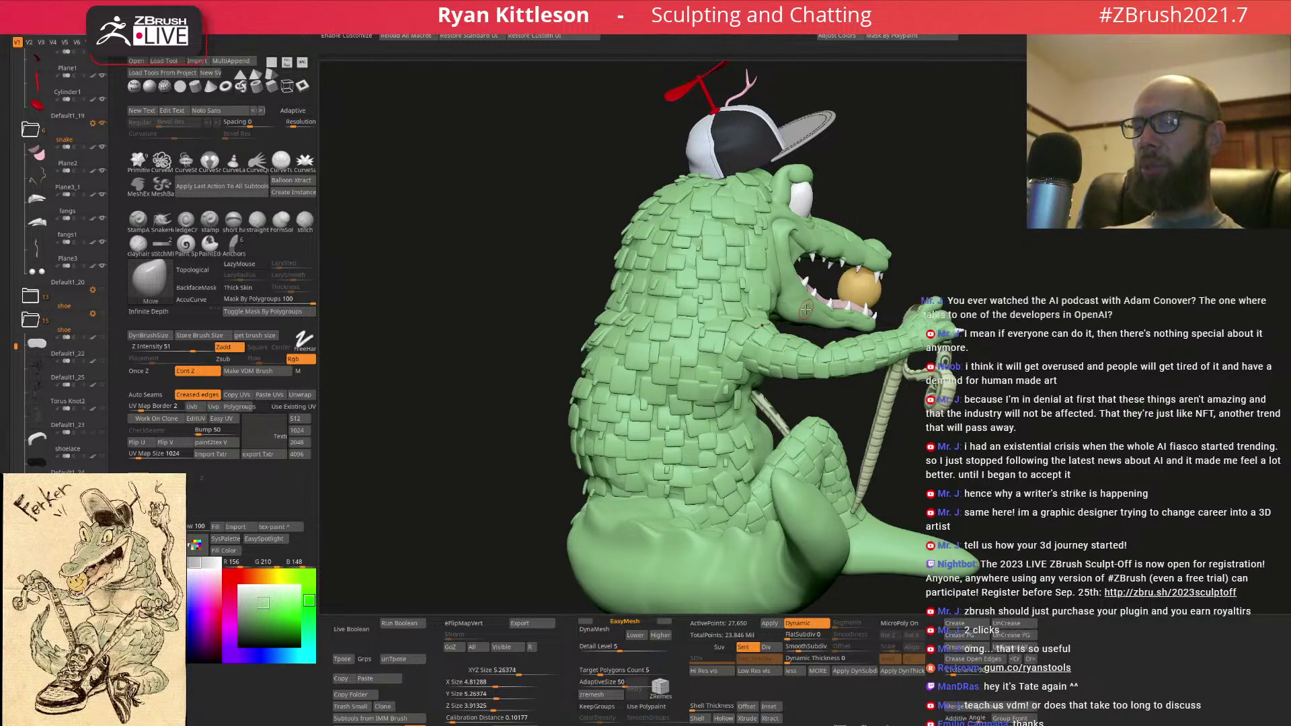
- Examine the cleaned-up scale layout on the whole figure from the front and both sides
right_click_drag(806, 310, 966, 313)
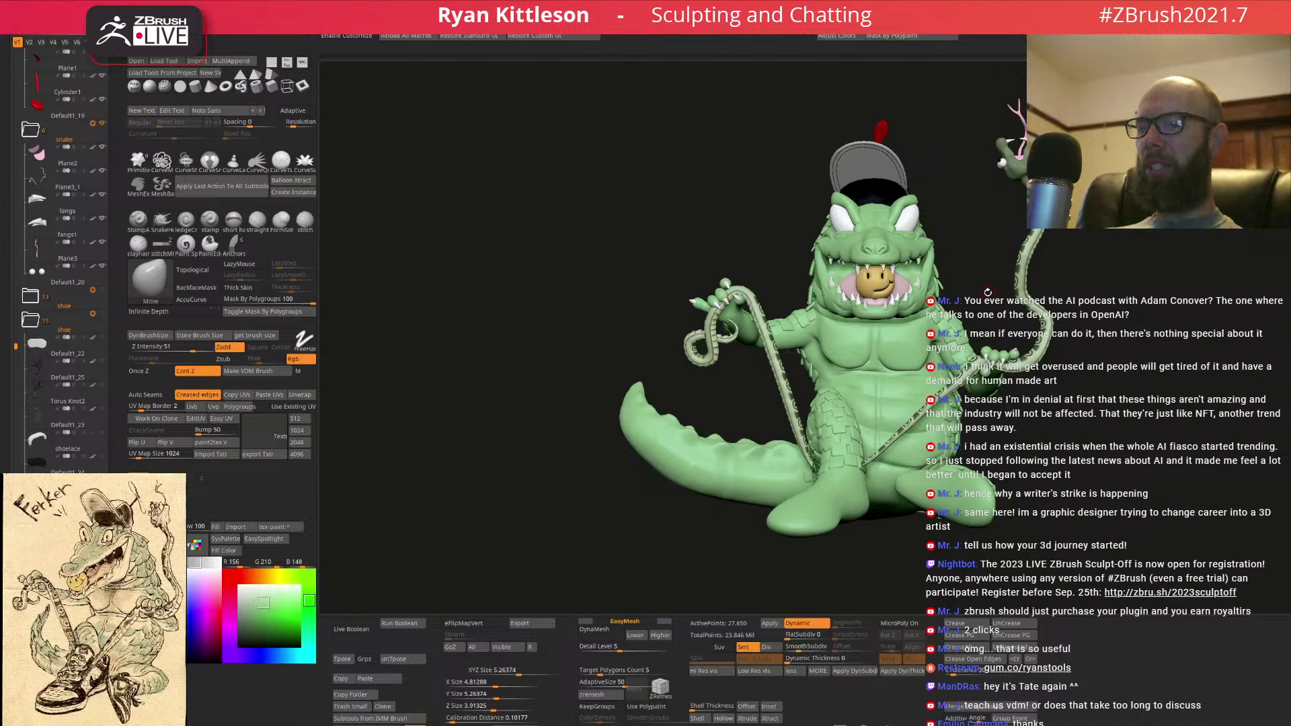
right_click_drag(954, 306, 917, 360, "ctrl")
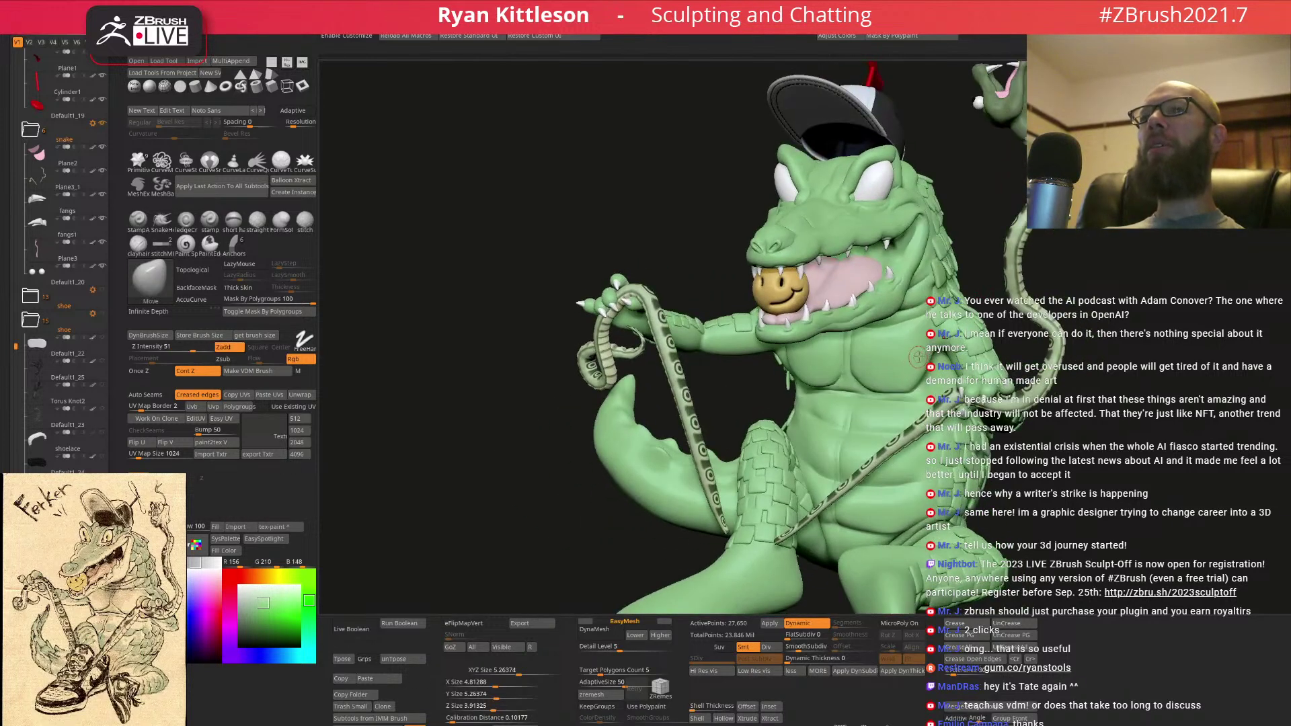
right_click_drag(881, 422, 932, 356)
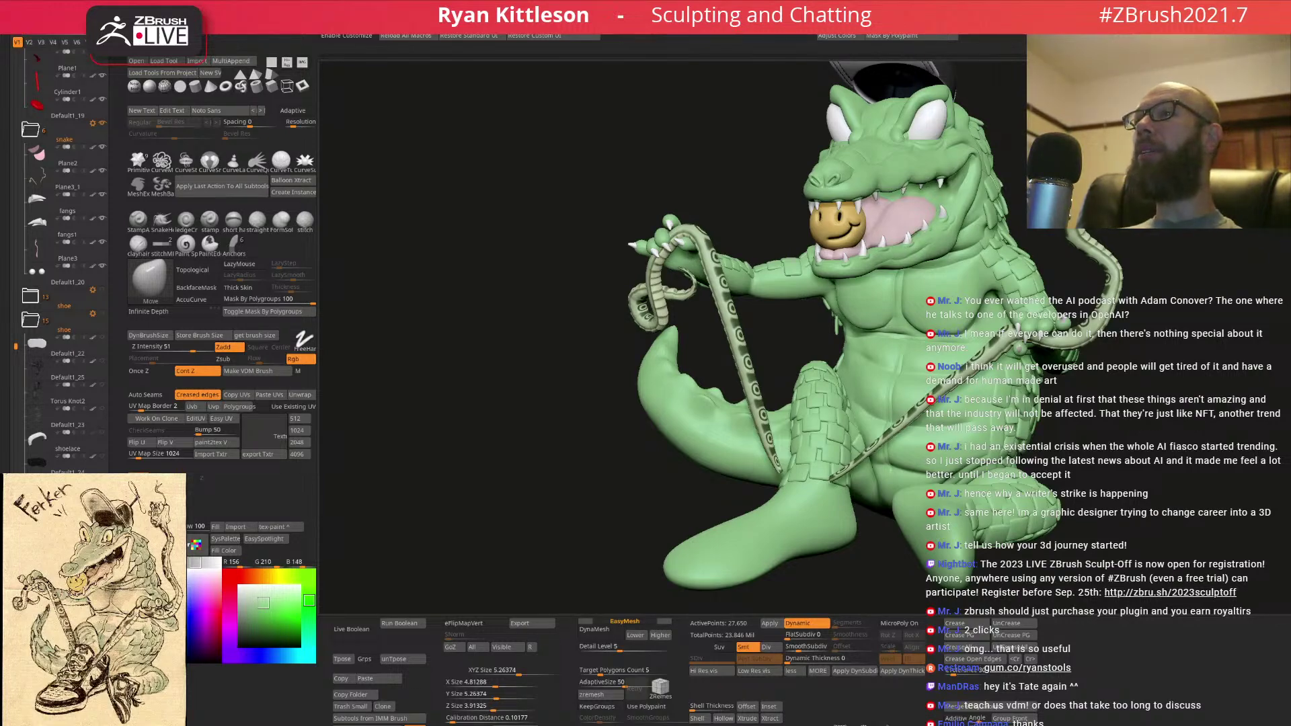
right_click_drag(901, 364, 986, 349)
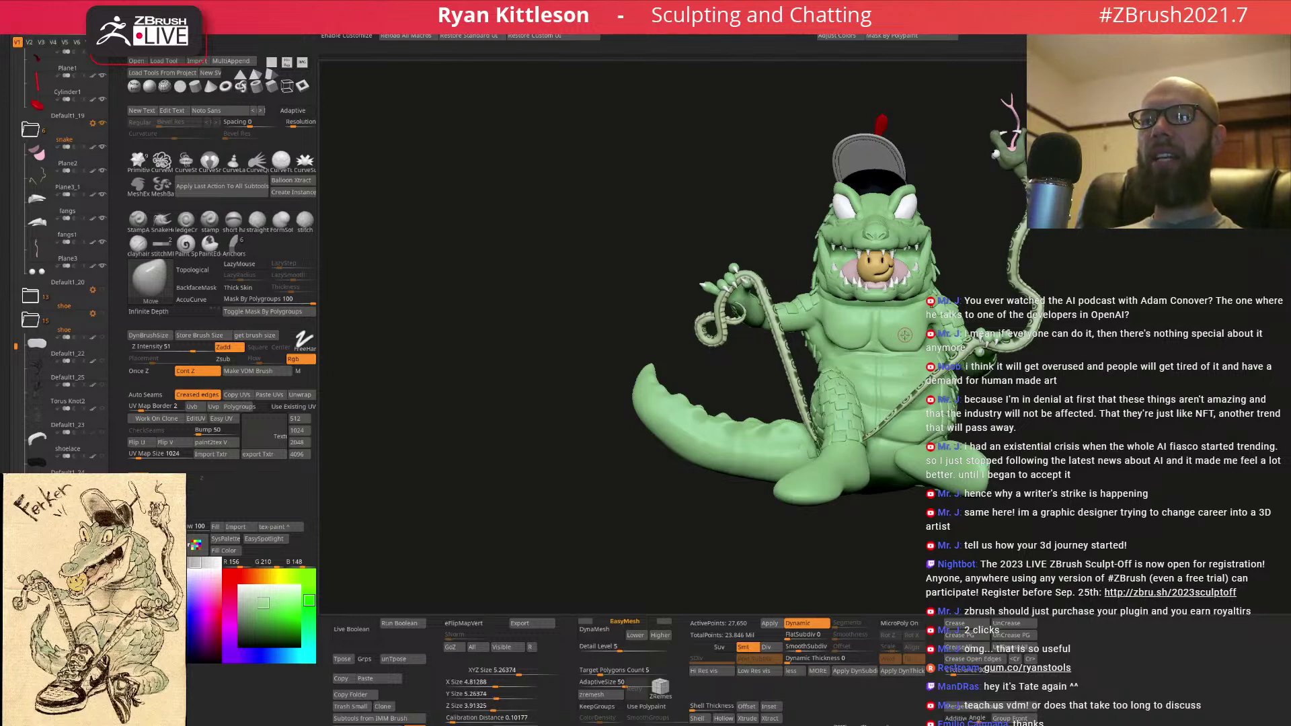
right_click_drag(869, 347, 1150, 312)
right_click_drag(982, 343, 913, 360)
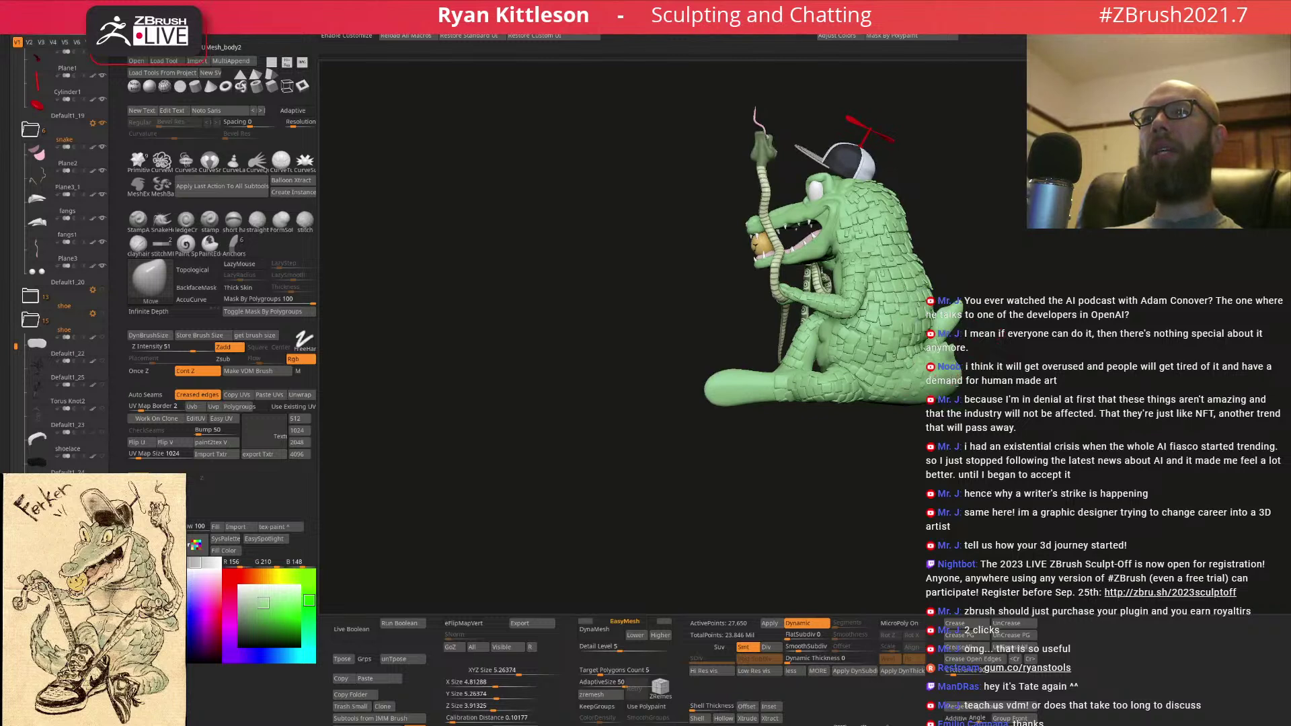
- Select the body mesh under the scales and show its polygroup wireframe at the tail base
right_click_drag(1000, 340, 948, 372, "ctrl")
key("s")
key("s")
key("shift+f")
right_click_drag(944, 366, 959, 340, "ctrl")
- Lower the body mesh to subdivision level 1, switch the visible subtools to low resolution, and choose the Move brush
key("shift+d")
key("shift+d")
key("shift+d")
key("shift+d")
key("shift+d")
key("b")
key("m")
key("v")
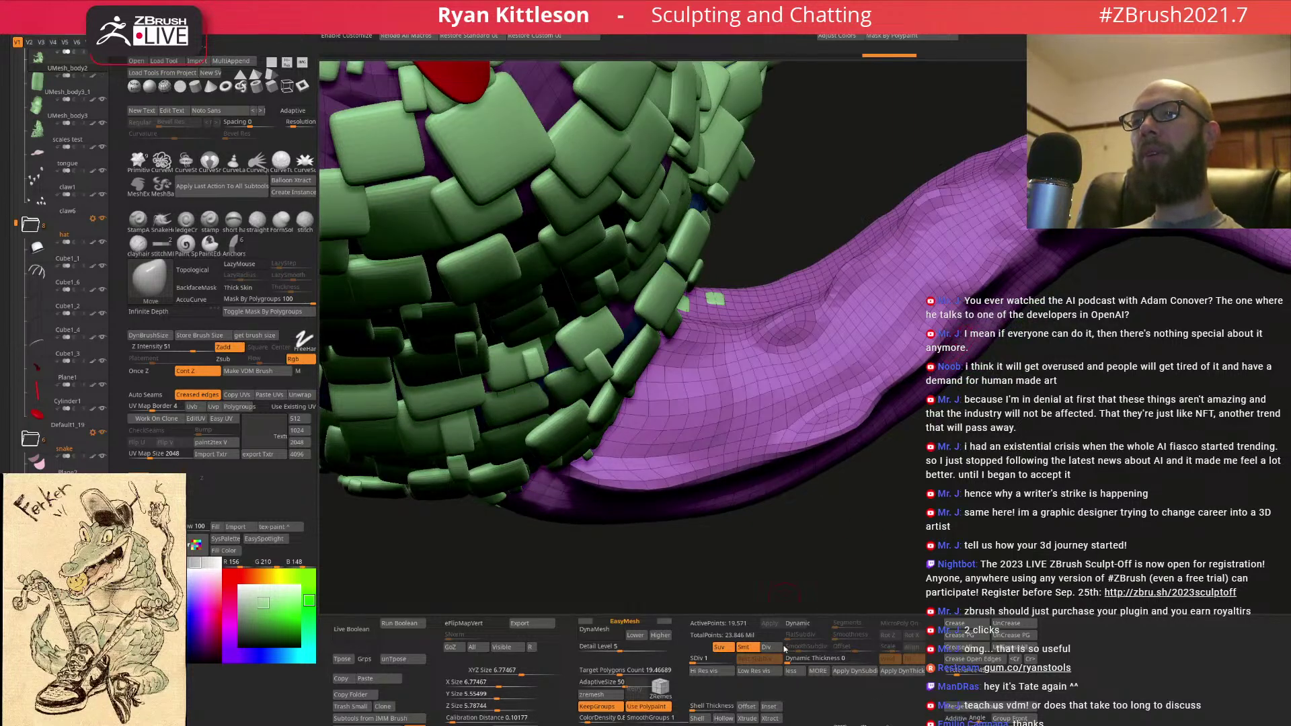
left_click(755, 671)
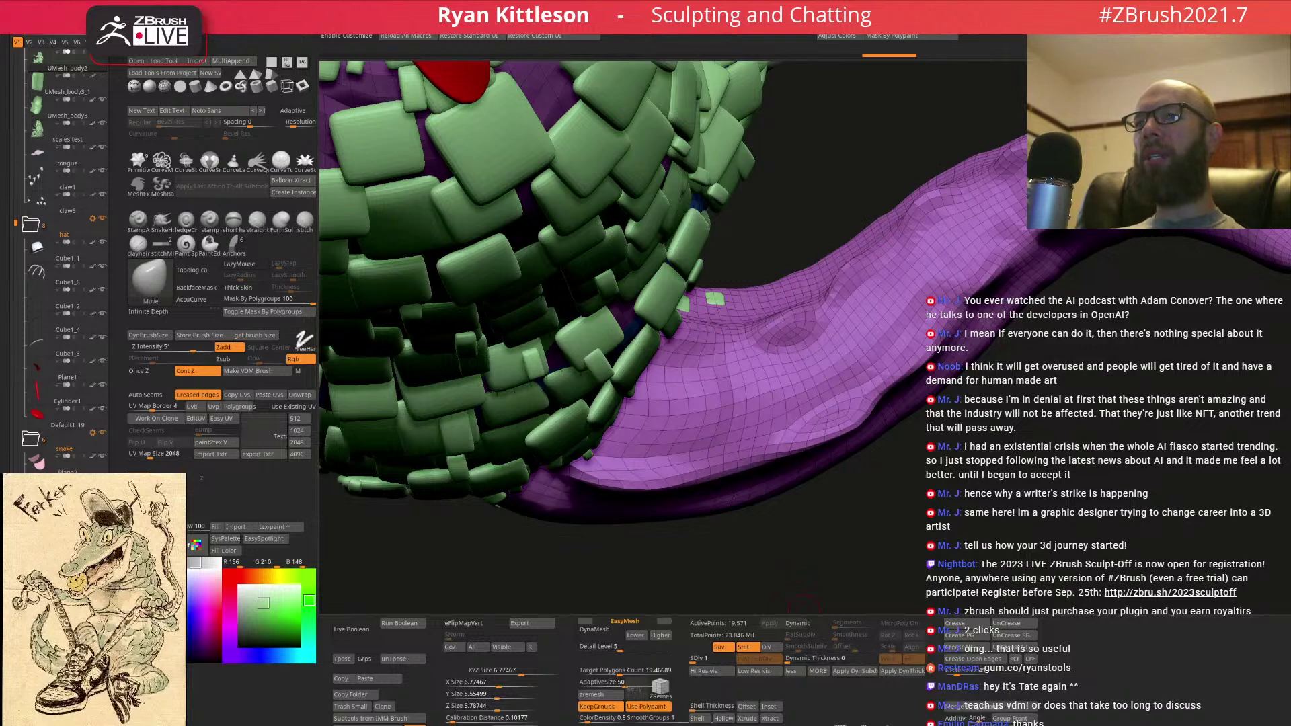
- Isolate the body mesh from the scales and accessories and turn off its wireframe display
key("s")
mouse_move(804, 592)
right_mouse_down("ctrl")
mouse_move(793, 464)
mouse_move(867, 370)
mouse_move(700, 357)
mouse_move(858, 320)
right_mouse_up("ctrl")
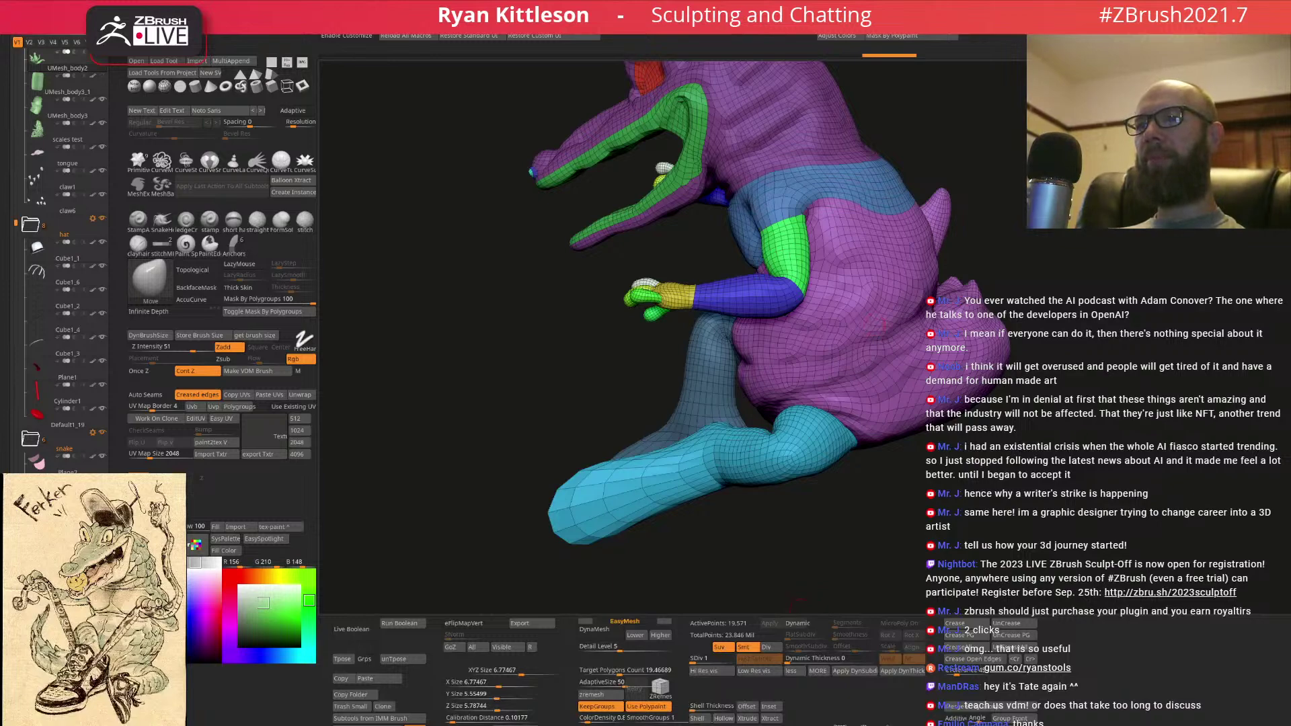
mouse_move(890, 334)
right_mouse_down()
mouse_move(899, 405)
mouse_move(897, 325)
mouse_move(1021, 340)
mouse_move(909, 401)
mouse_move(902, 382)
right_mouse_up()
key("s")
key("shift+f")
key("s")
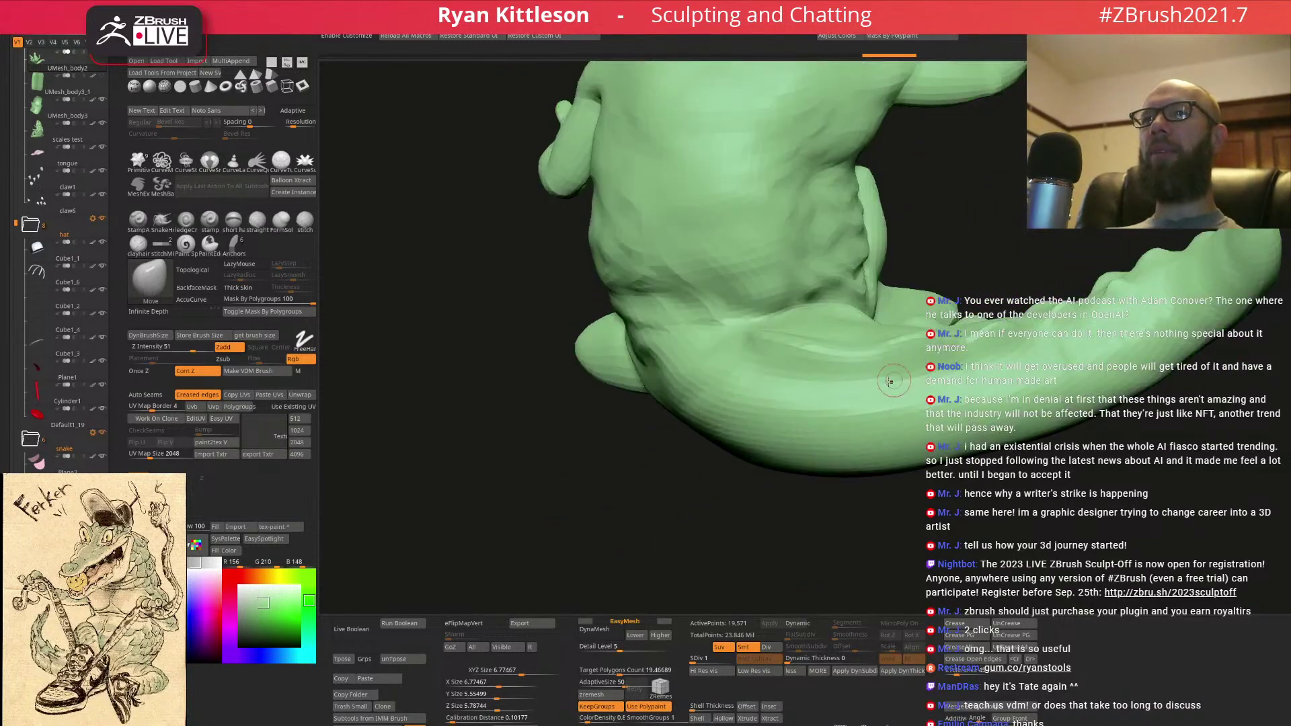
- Raise the body mesh to subdivision level 5 and switch to the crease brush with all parts shown
key("d")
key("d")
key("d")
key("d")
key("s")
mouse_move(821, 386)
right_mouse_down()
mouse_move(861, 390)
mouse_move(868, 350)
right_mouse_up()
mouse_move(803, 396)
right_mouse_down()
mouse_move(818, 427)
mouse_move(837, 321)
mouse_move(880, 375)
right_mouse_up()
key("2")
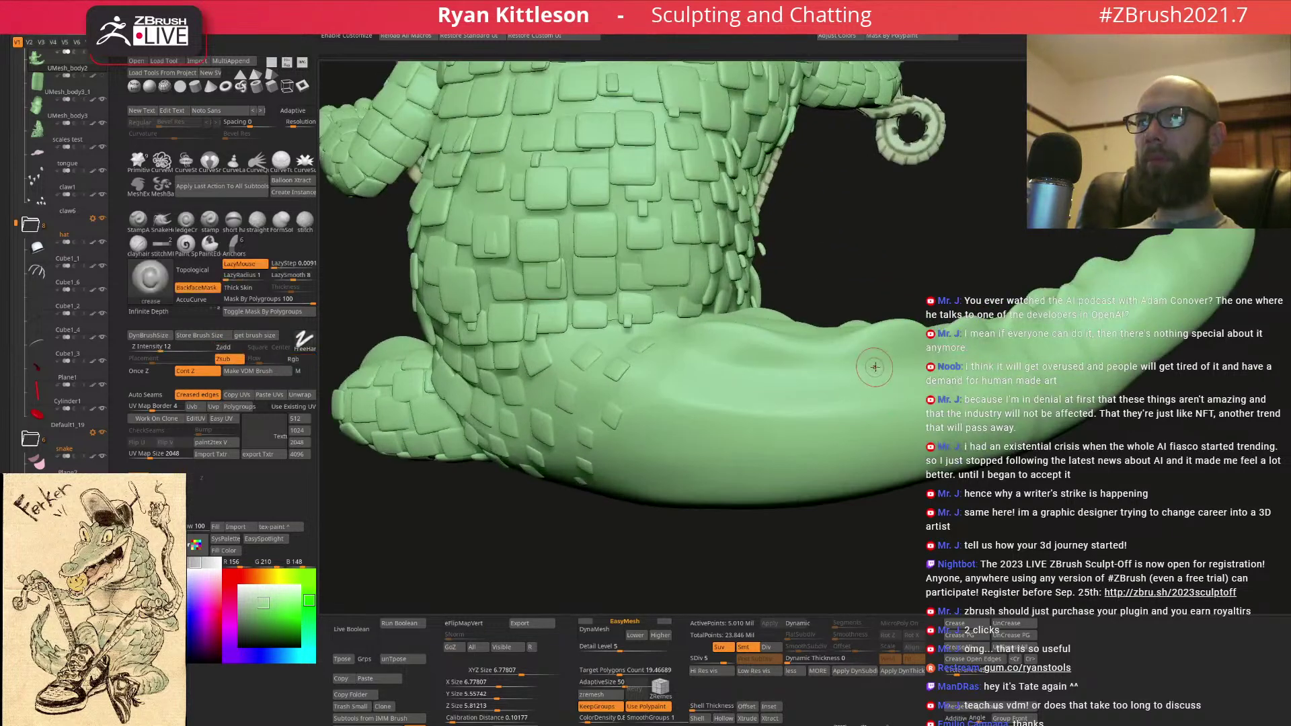
- Try carving a crease line across the side of the tail from the ridge to the underside
right_click(881, 363)
mouse_move(891, 336)
right_mouse_down()
mouse_move(918, 347)
mouse_move(809, 389)
right_mouse_up()
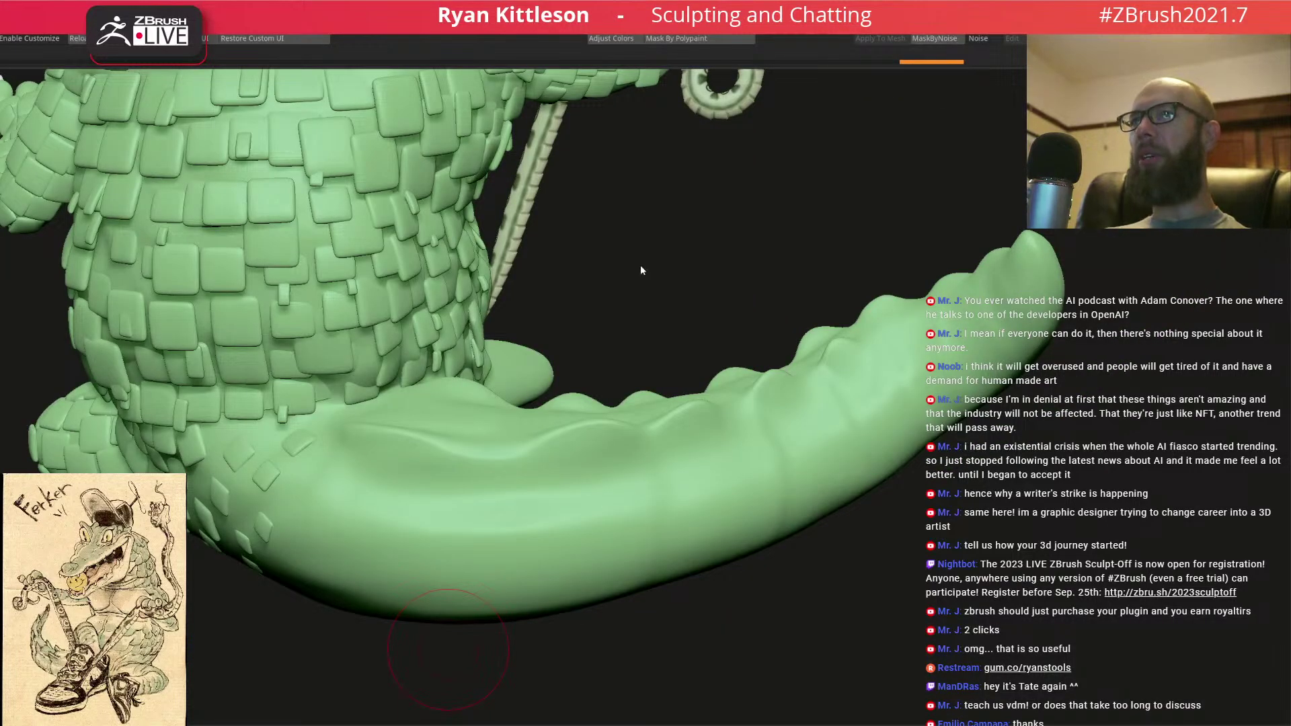
left_click_drag(641, 270, 5, 334)
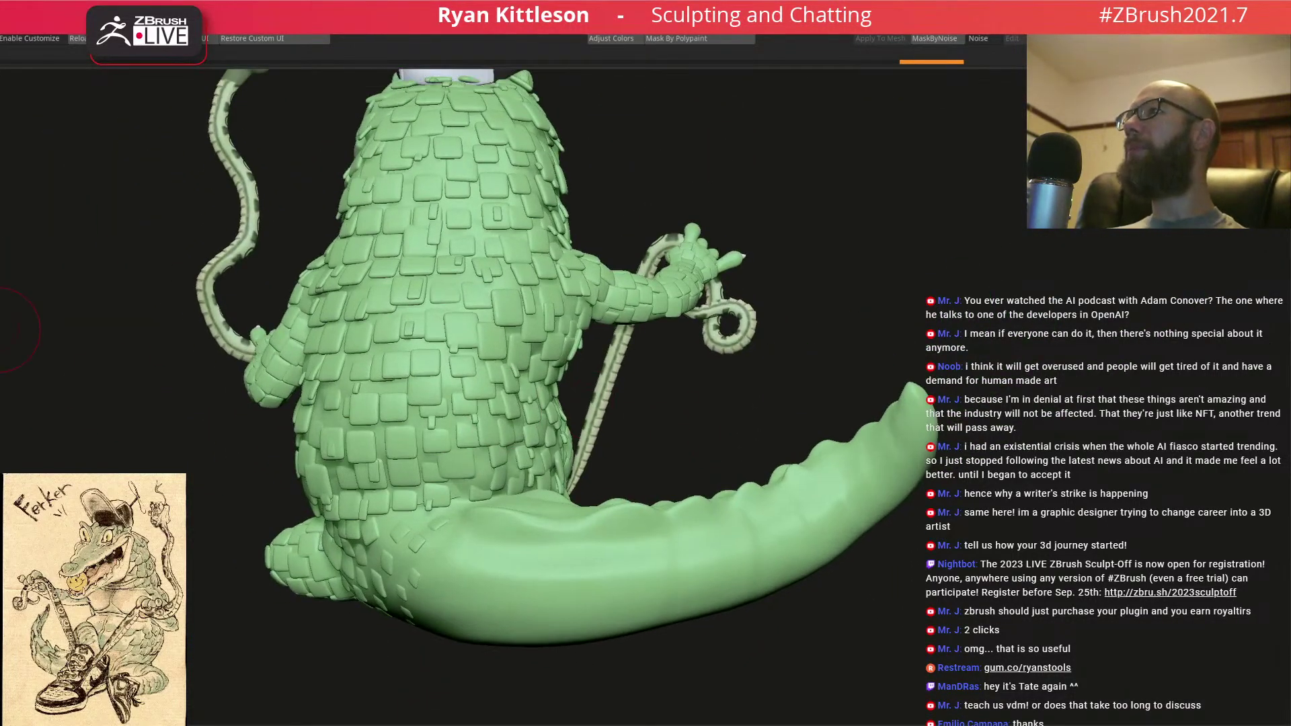
mouse_move(539, 482)
right_mouse_down("ctrl")
mouse_move(773, 565)
mouse_move(619, 464)
mouse_move(674, 458)
mouse_move(681, 494)
right_mouse_up("ctrl")
mouse_move(633, 404)
left_mouse_down()
mouse_move(652, 528)
mouse_move(592, 631)
left_mouse_up()
mouse_move(595, 622)
right_mouse_down()
mouse_move(614, 461)
mouse_move(661, 546)
mouse_move(652, 431)
right_mouse_up()
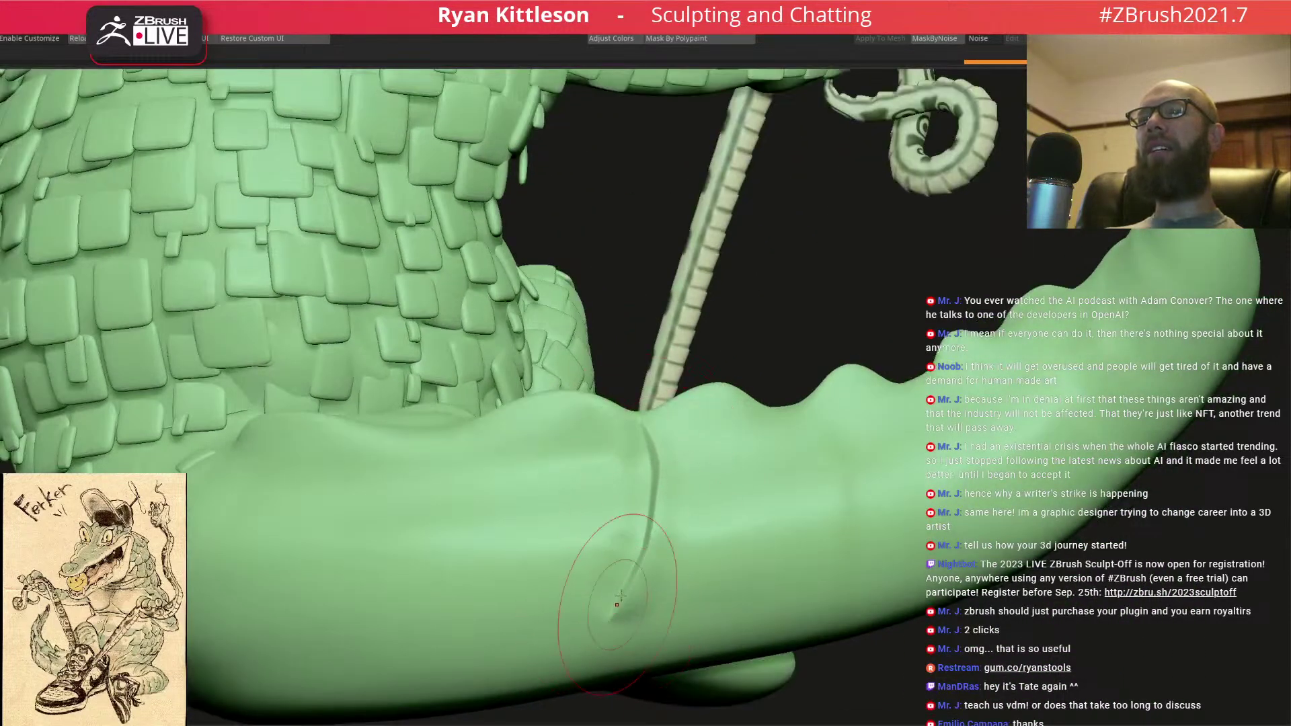
right_click_drag(646, 531, 566, 575)
key("ctrl+z")
mouse_move(590, 511)
left_mouse_down()
mouse_move(514, 592)
mouse_move(466, 683)
left_mouse_up()
right_click_drag(466, 683, 632, 484)
key("ctrl+z")
mouse_move(565, 418)
right_mouse_down()
mouse_move(706, 419)
mouse_move(599, 360)
right_mouse_up()
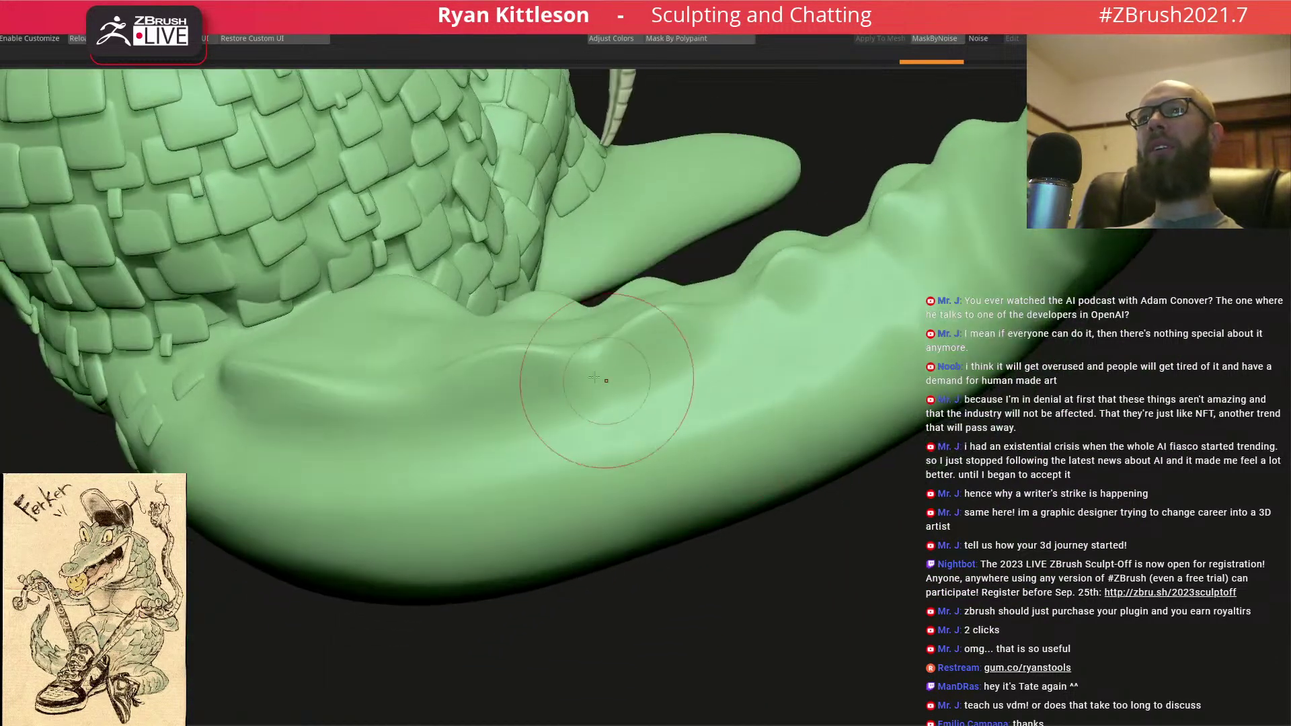
left_click_drag(599, 359, 613, 425)
key("ctrl+z")
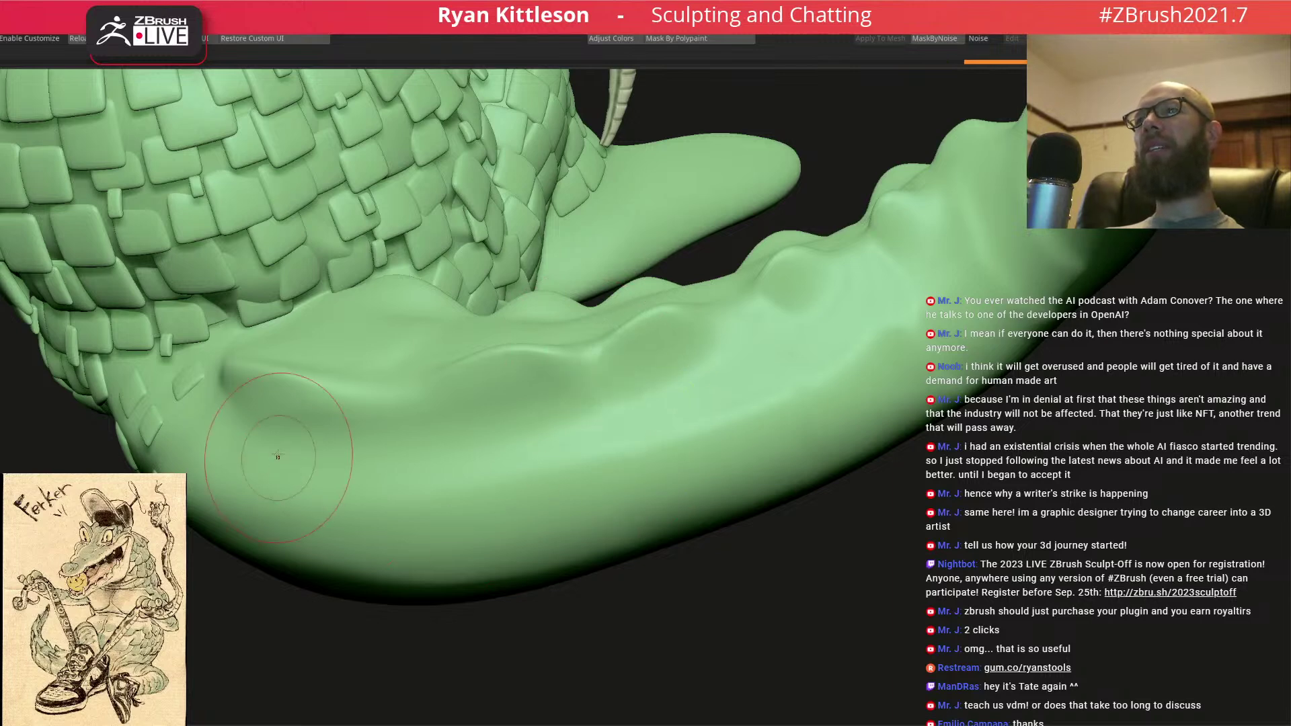
- Try outlining individual scales at the base of the tail, then undo the strokes
right_click_drag(280, 542, 188, 516)
mouse_move(187, 517)
left_mouse_down()
mouse_move(222, 522)
mouse_move(232, 479)
left_mouse_up()
mouse_move(232, 479)
right_mouse_down()
mouse_move(269, 471)
mouse_move(232, 480)
right_mouse_up()
mouse_move(232, 479)
left_mouse_down()
mouse_move(260, 467)
mouse_move(221, 437)
left_mouse_up()
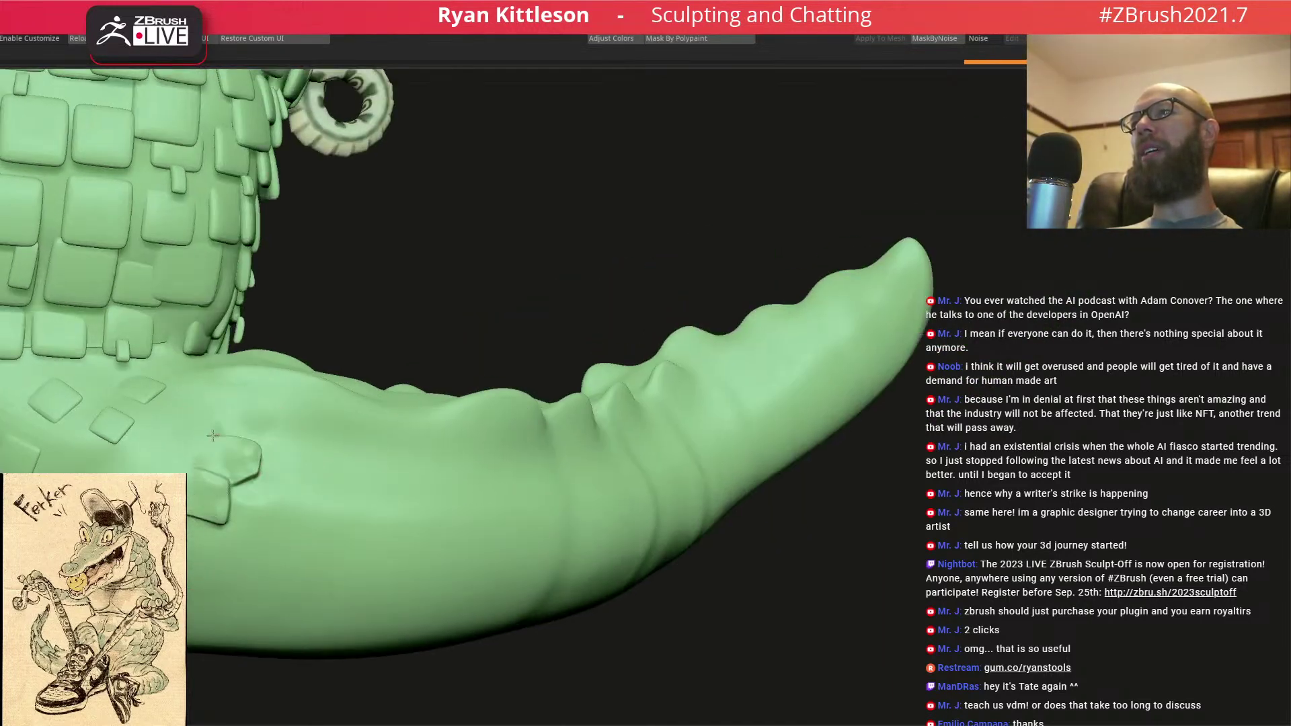
mouse_move(226, 523)
left_mouse_down()
mouse_move(226, 548)
mouse_move(254, 548)
mouse_move(274, 480)
left_mouse_up()
mouse_move(299, 517)
right_mouse_down()
mouse_move(414, 478)
mouse_move(332, 517)
right_mouse_up()
key("ctrl+z")
key("ctrl+z")
key("ctrl+z")
- Adjust the brush and carve the first crease ring from the ridge down the side of the tail
mouse_move(625, 548)
right_mouse_down("alt")
mouse_move(466, 482)
mouse_move(377, 523)
mouse_move(402, 529)
right_mouse_up("alt")
key("space")
left_click_drag(421, 463, 431, 462)
right_click_drag(431, 463, 396, 600)
left_click_drag(429, 443, 434, 435)
right_click_drag(452, 464, 463, 572)
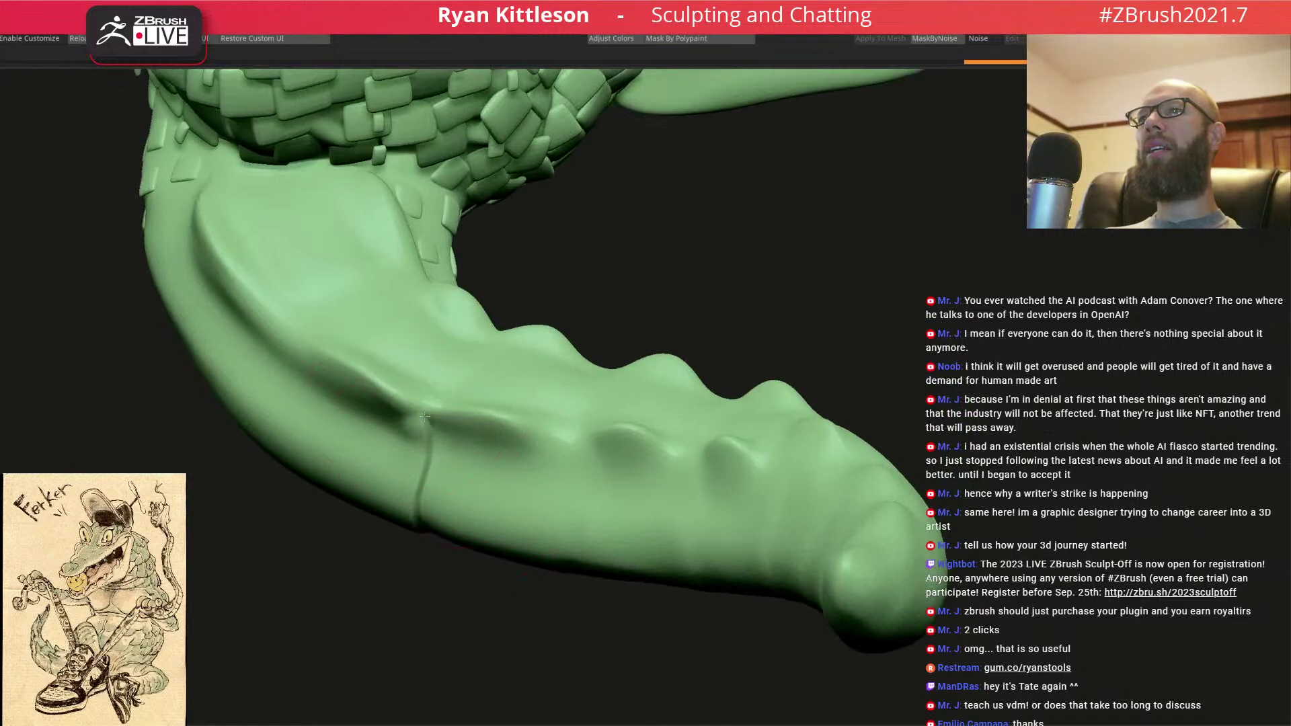
- Carve two more crease rings across the middle of the tail, starting each between the ridge bumps
mouse_move(431, 416)
right_mouse_down()
mouse_move(552, 415)
mouse_move(535, 482)
right_mouse_up()
left_click_drag(561, 340, 554, 321)
mouse_move(566, 356)
right_mouse_down()
mouse_move(598, 434)
mouse_move(570, 351)
right_mouse_up()
mouse_move(654, 367)
right_mouse_down()
mouse_move(700, 426)
mouse_move(670, 484)
right_mouse_up()
left_click_drag(670, 431, 673, 342)
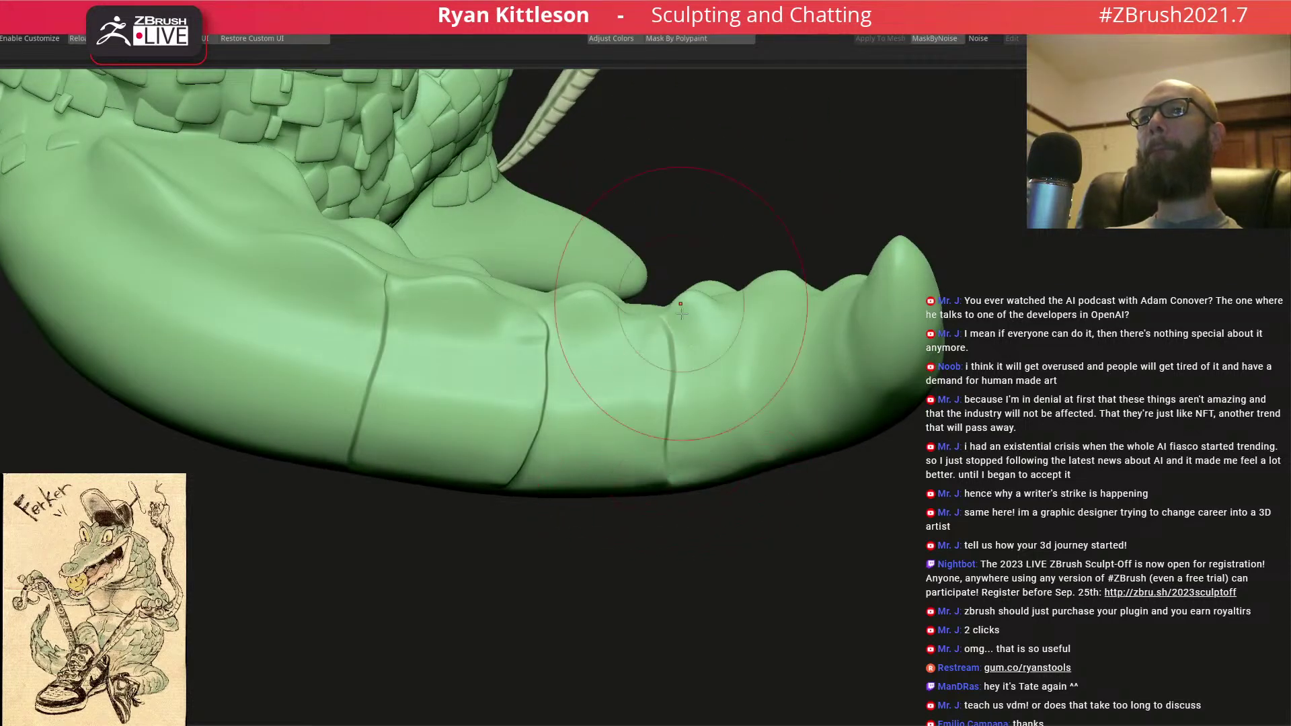
- Continue the crease rings at the following ridge bumps out to the tail tip
right_click_drag(680, 308, 759, 453)
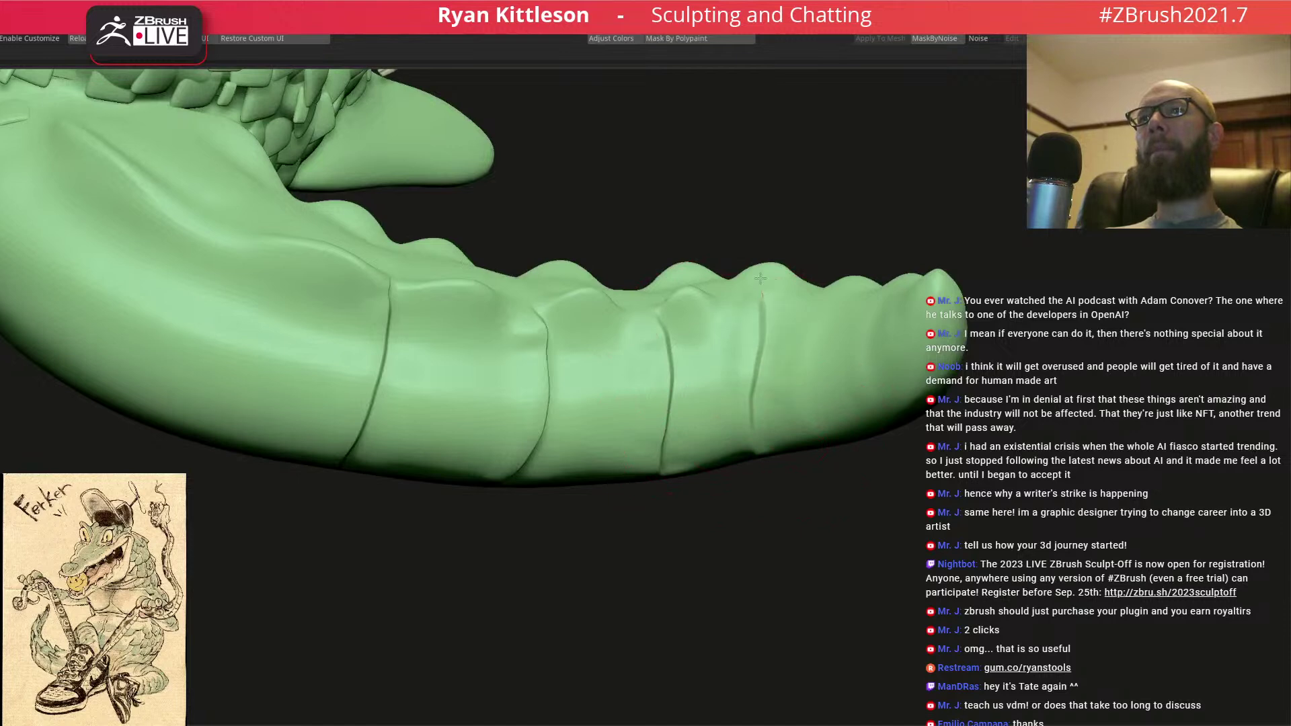
mouse_move(760, 288)
right_mouse_down()
mouse_move(677, 288)
mouse_move(692, 296)
right_mouse_up()
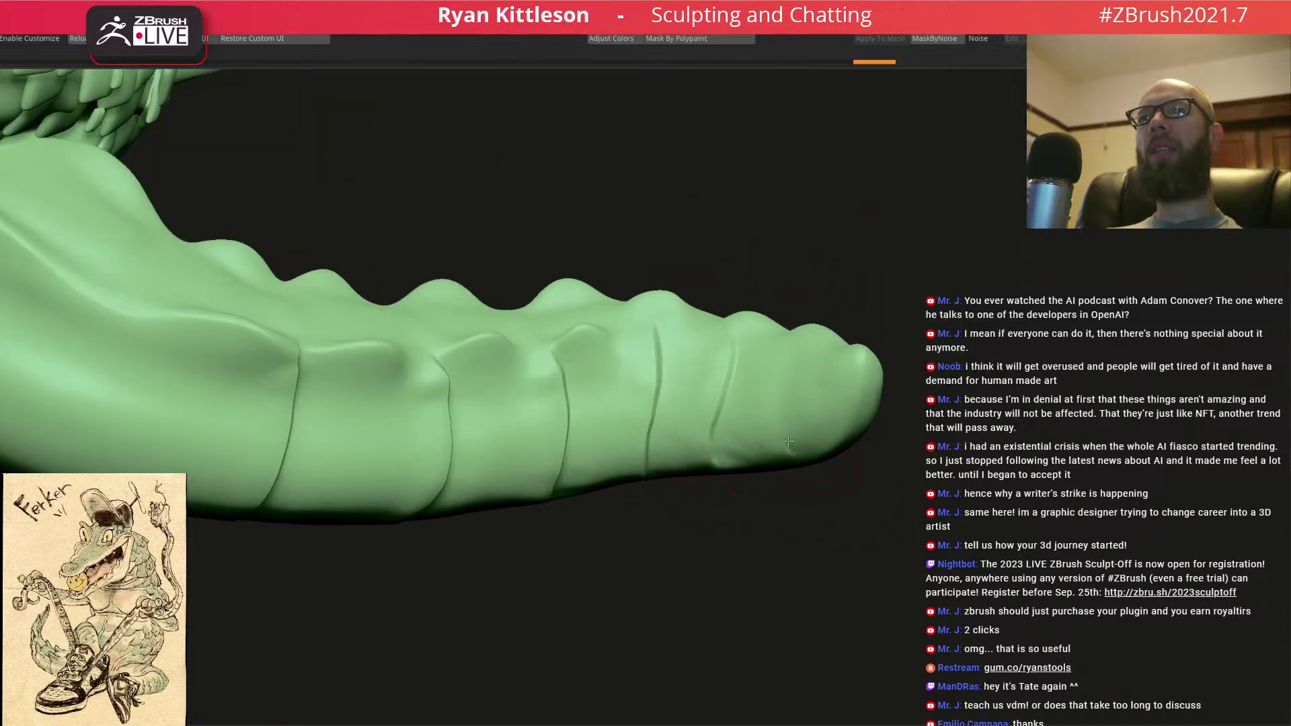
mouse_move(790, 390)
right_mouse_down()
mouse_move(753, 396)
mouse_move(818, 432)
right_mouse_up()
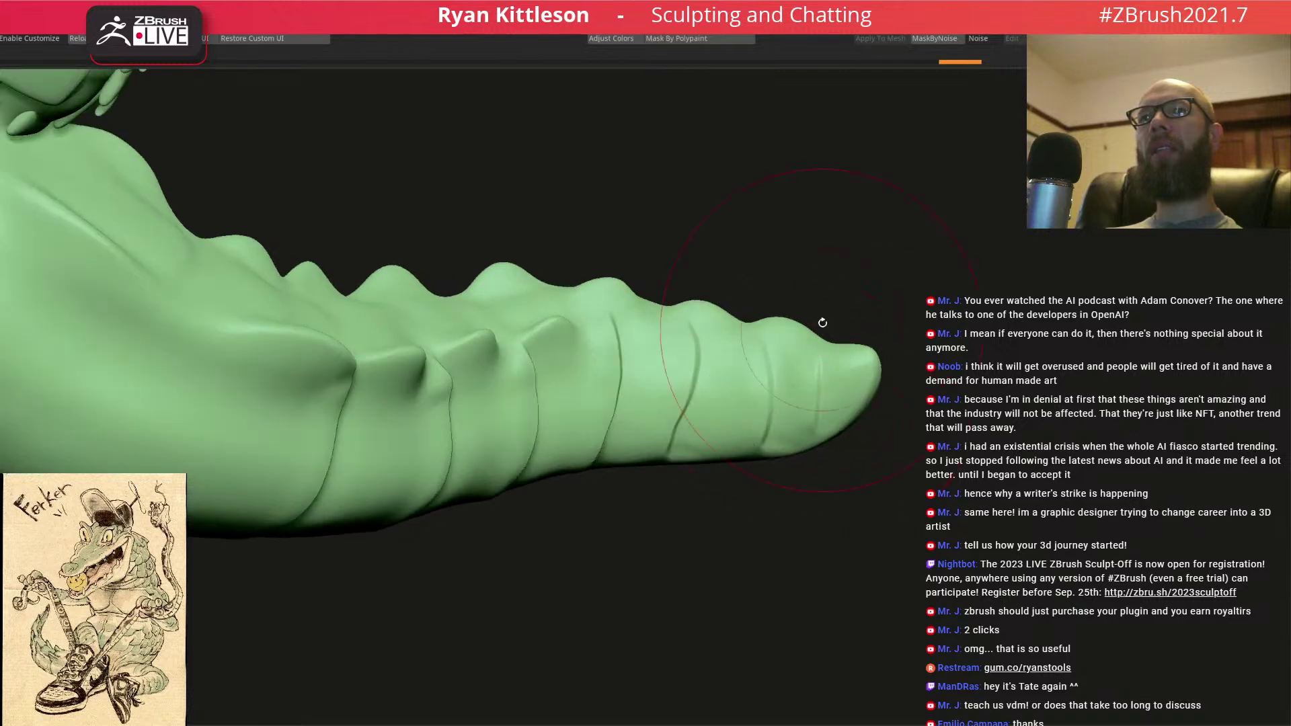
right_click_drag(821, 331, 578, 364)
right_click_drag(470, 350, 315, 480)
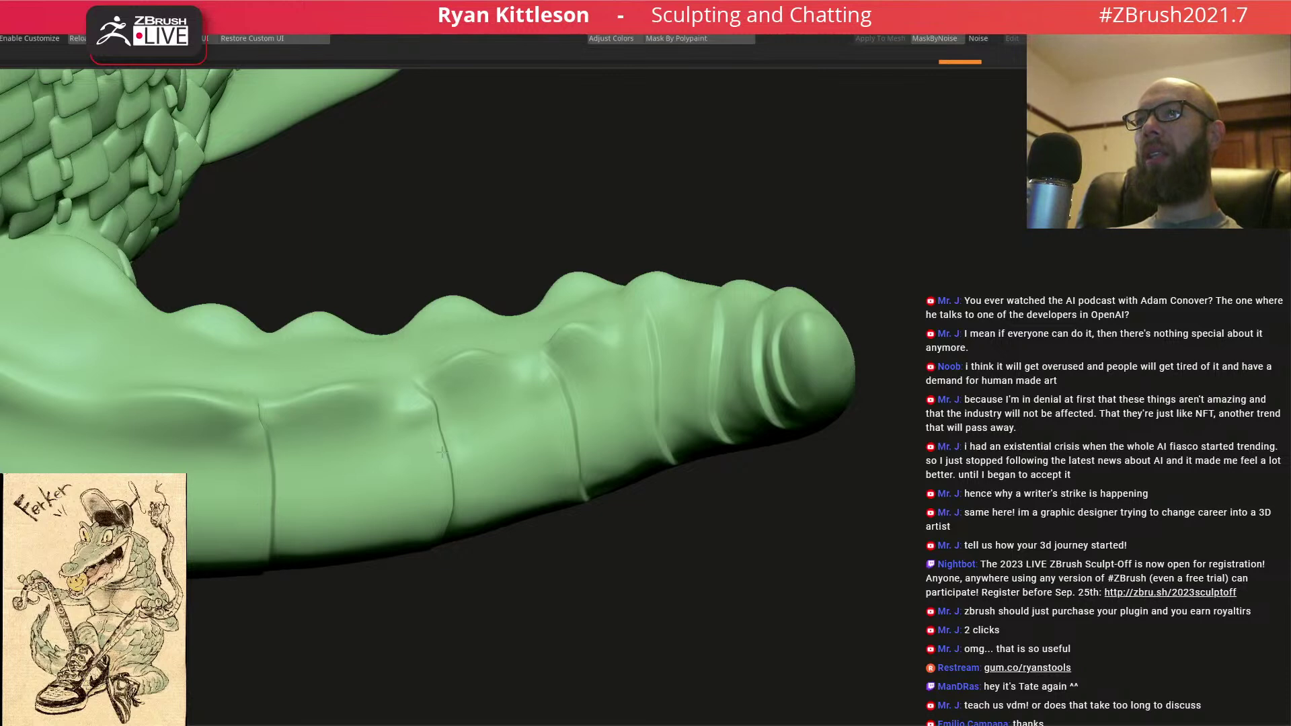
- Refine the crease rings toward the tip and carve another ring near the tail base
right_click_drag(449, 454, 528, 424)
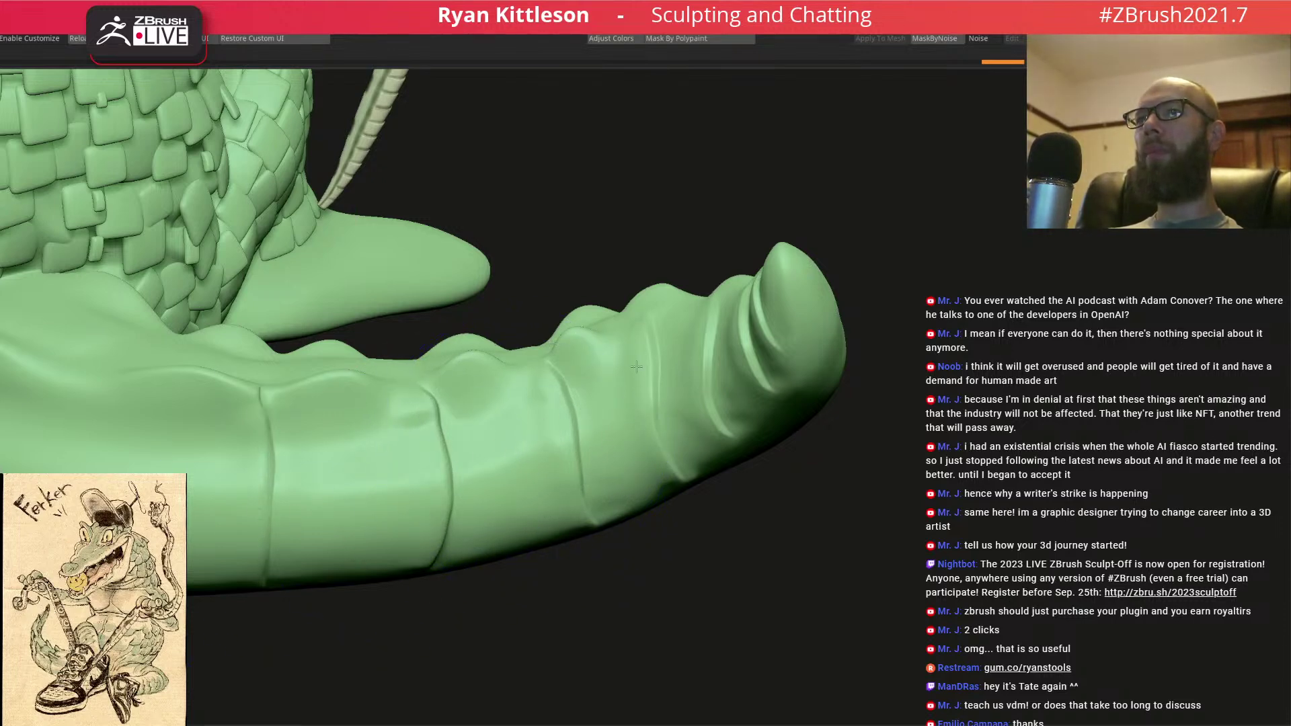
right_click_drag(698, 361, 542, 413)
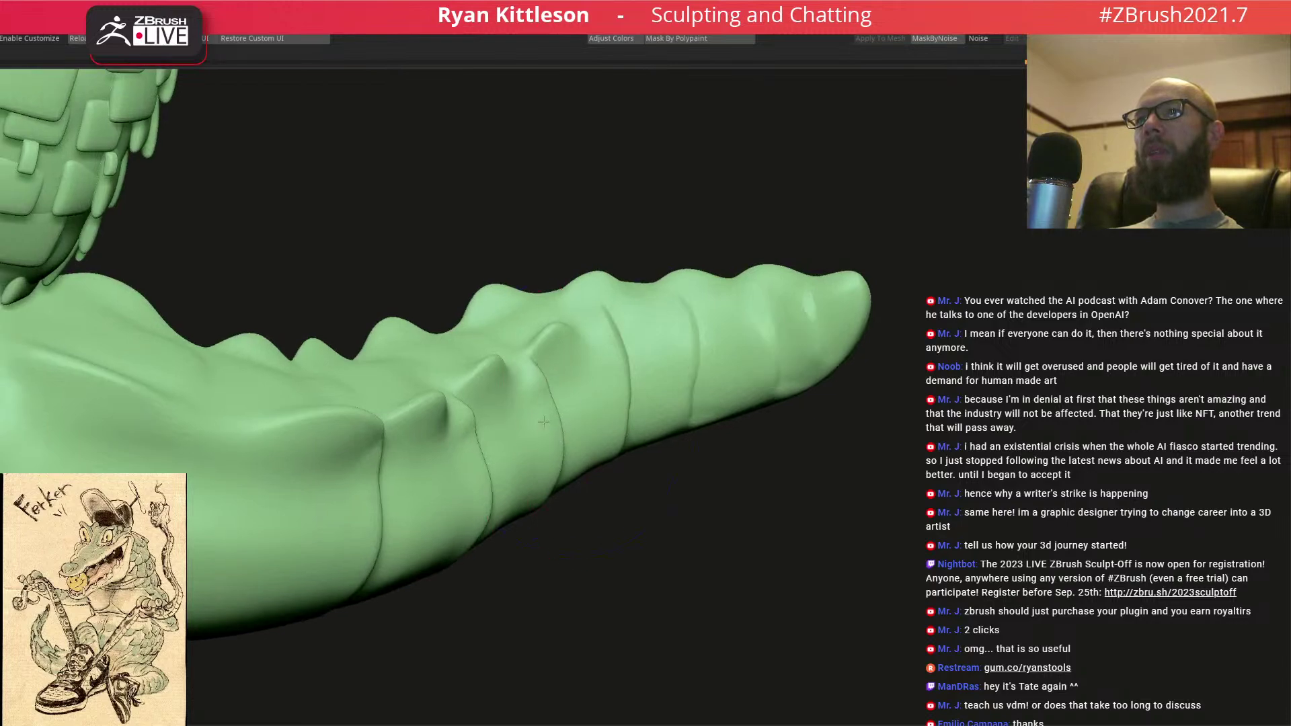
right_click_drag(701, 365, 623, 467)
mouse_move(618, 415)
right_mouse_down()
mouse_move(581, 382)
mouse_move(499, 458)
right_mouse_up()
left_click_drag(491, 560, 484, 388)
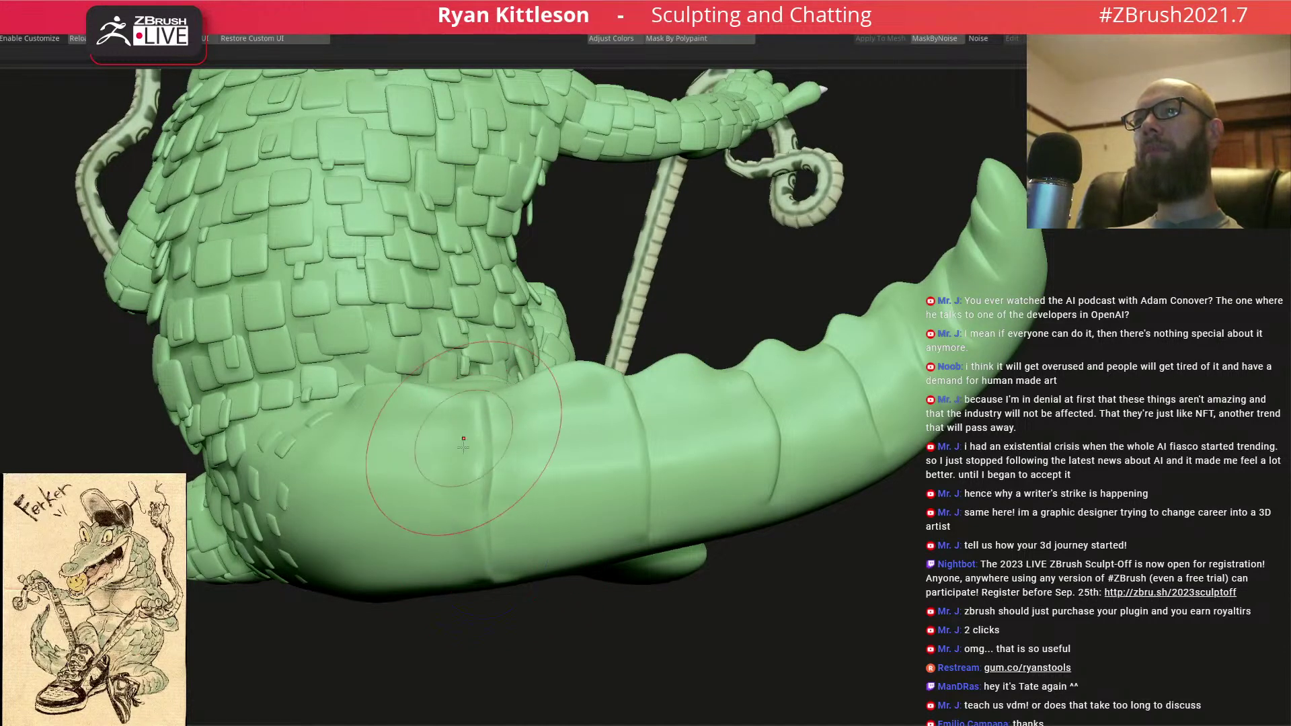
right_click_drag(474, 455, 348, 528)
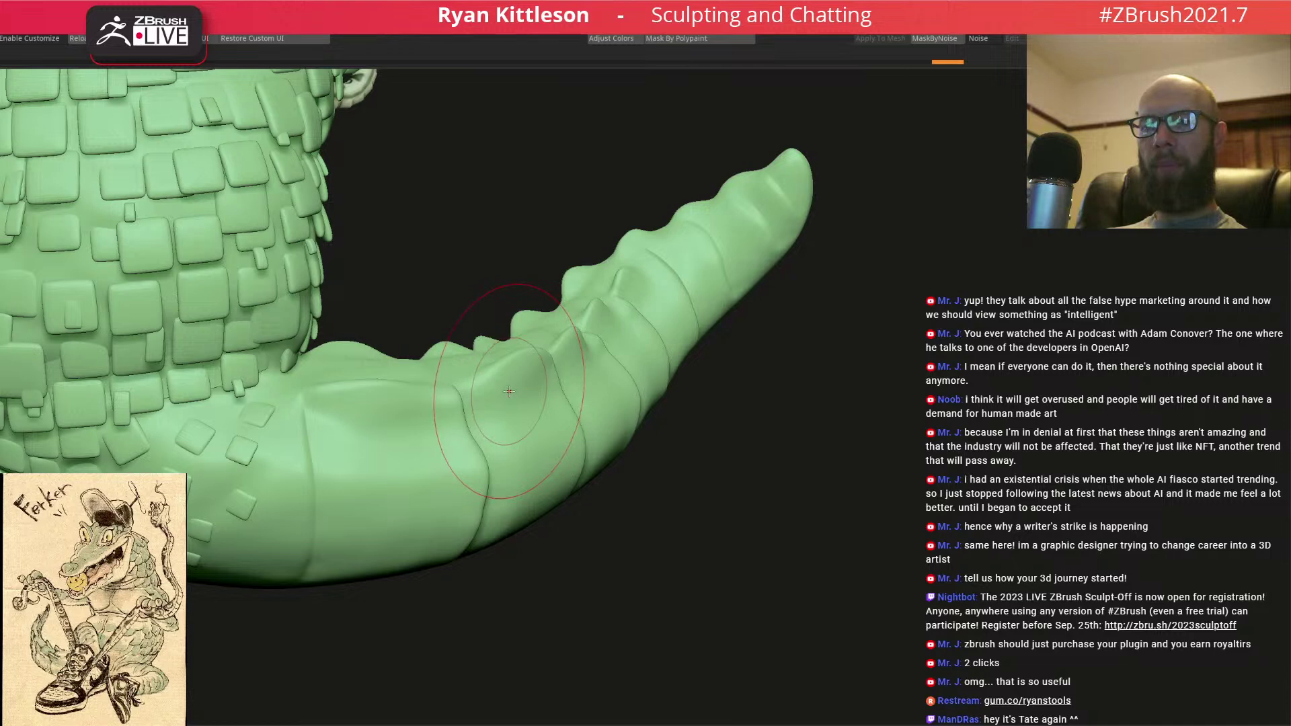
- Isolate the body mesh and carve crease rings across the opposite side of the tail, starting near the base
mouse_move(535, 411)
right_mouse_down("ctrl")
mouse_move(528, 336)
mouse_move(571, 377)
mouse_move(494, 487)
mouse_move(479, 506)
mouse_move(430, 470)
mouse_move(523, 512)
mouse_move(454, 514)
mouse_move(502, 484)
mouse_move(514, 574)
mouse_move(549, 455)
mouse_move(636, 495)
right_mouse_up("ctrl")
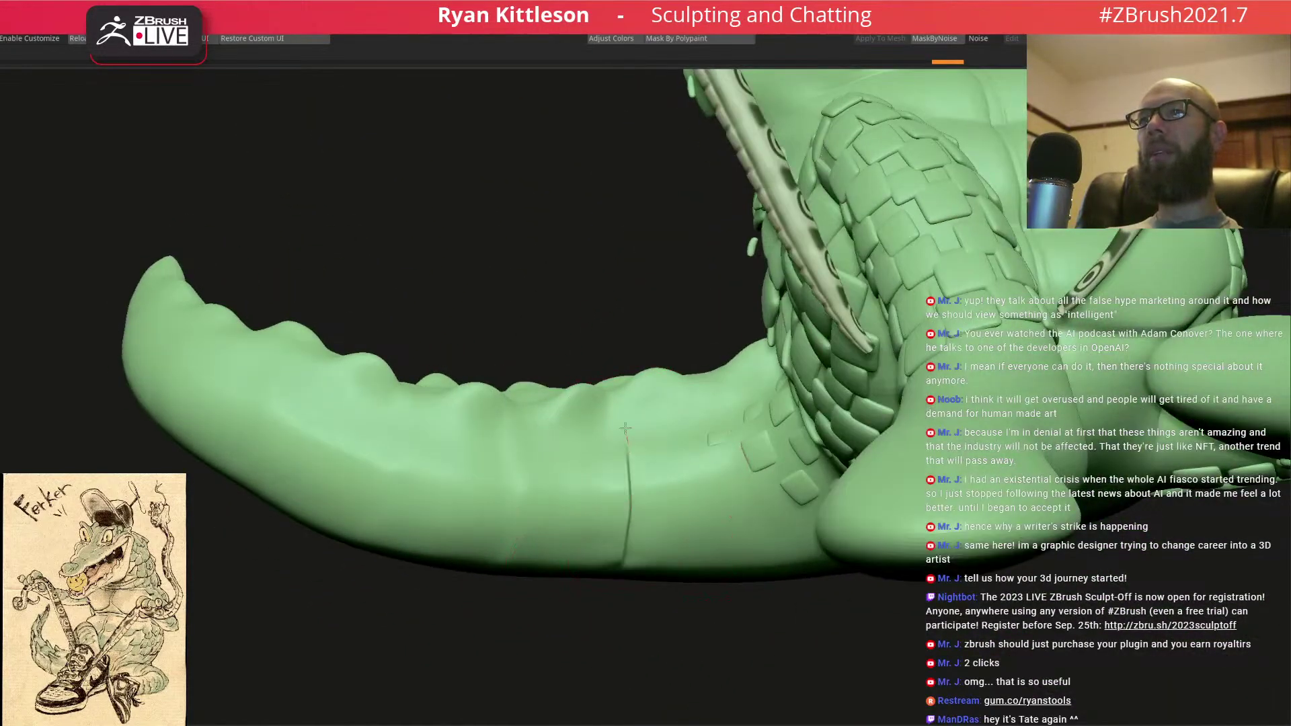
key("ctrl+z")
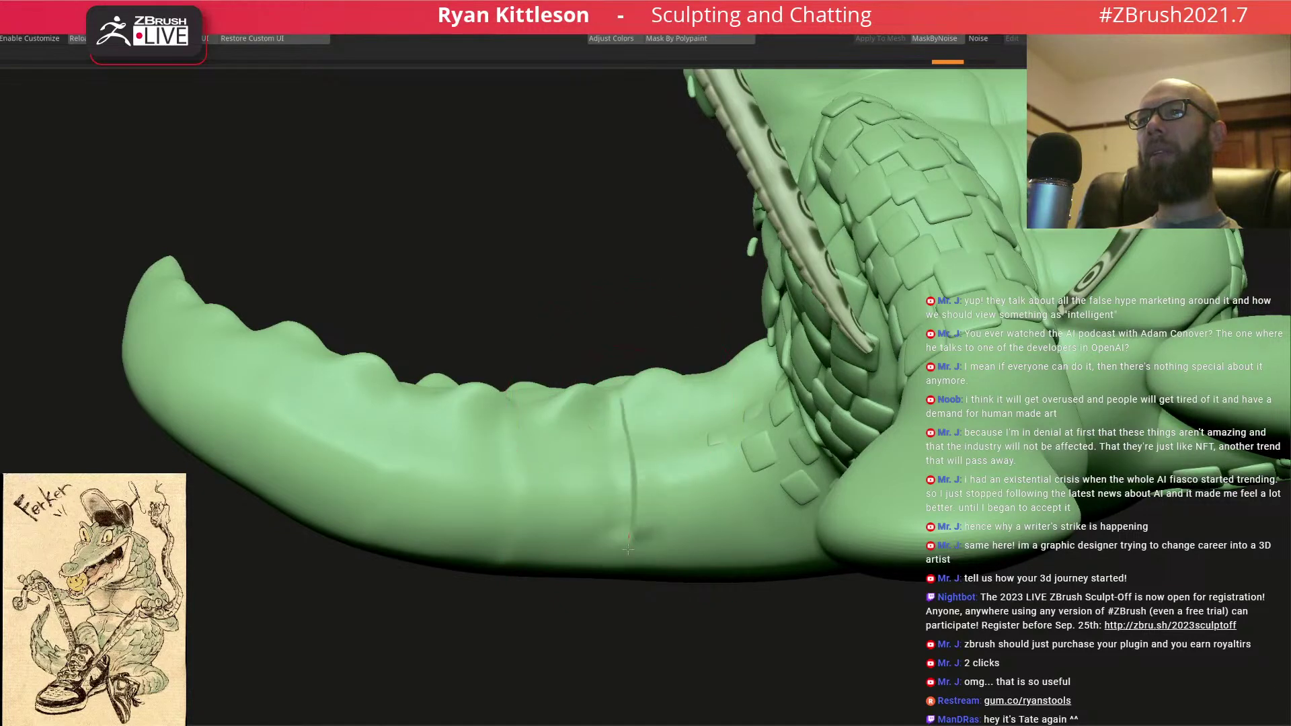
right_click_drag(685, 443, 736, 404)
key("alt+s")
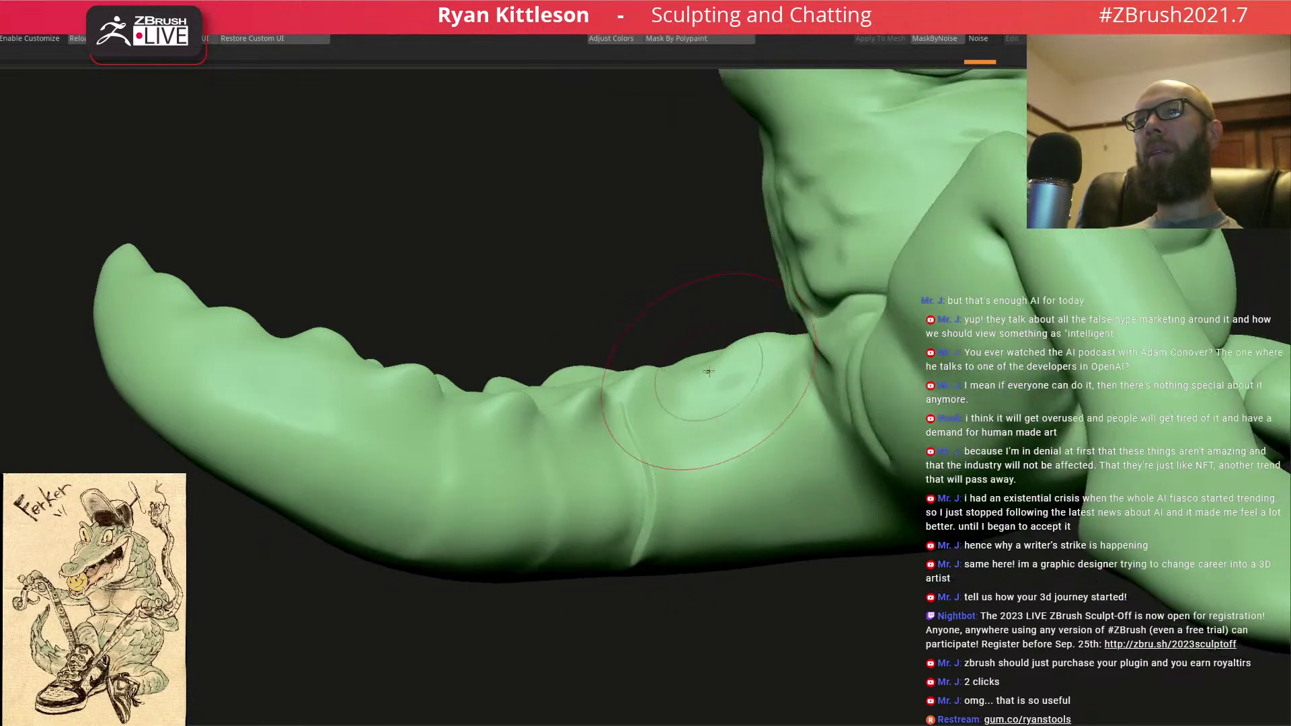
right_click_drag(798, 428, 787, 348)
right_click_drag(812, 424, 668, 466)
left_click_drag(665, 468, 674, 596)
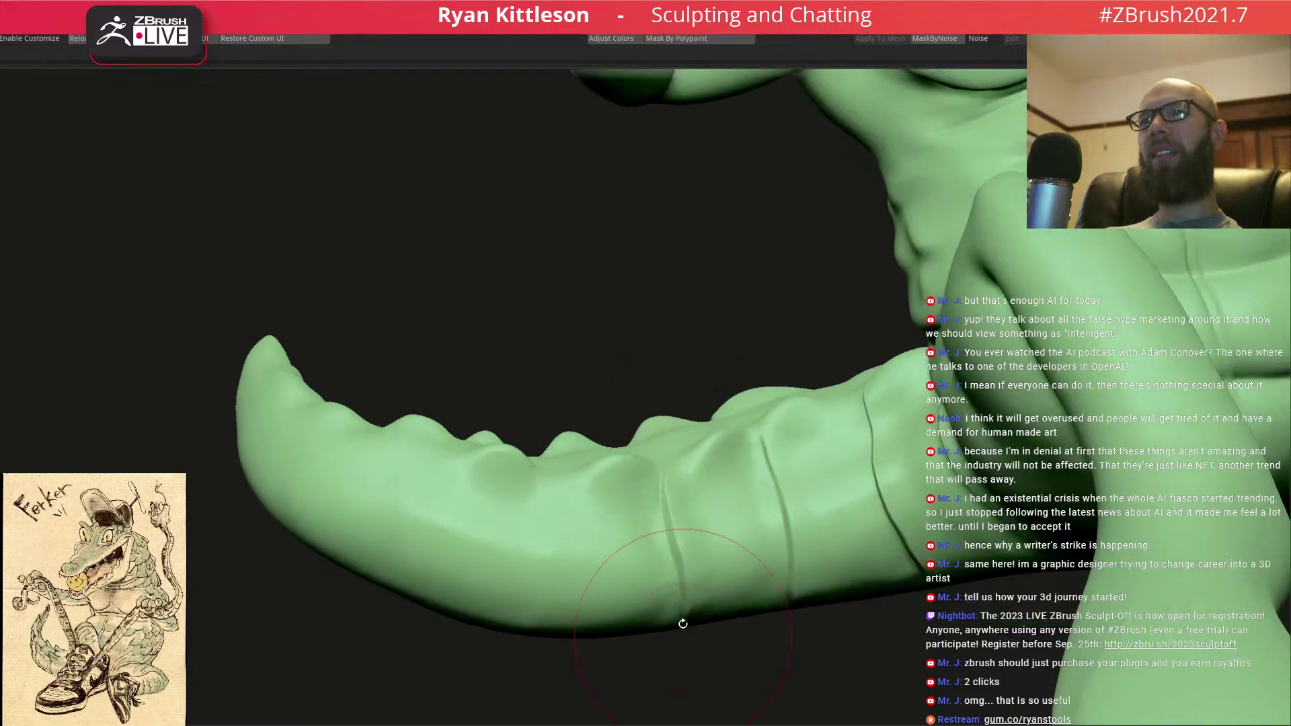
- Extend the crease rings along the opposite side of the tail out to its tip
right_click_drag(529, 642, 464, 585)
left_click_drag(440, 464, 416, 565)
right_click_drag(431, 558, 506, 523)
left_click_drag(481, 403, 446, 460)
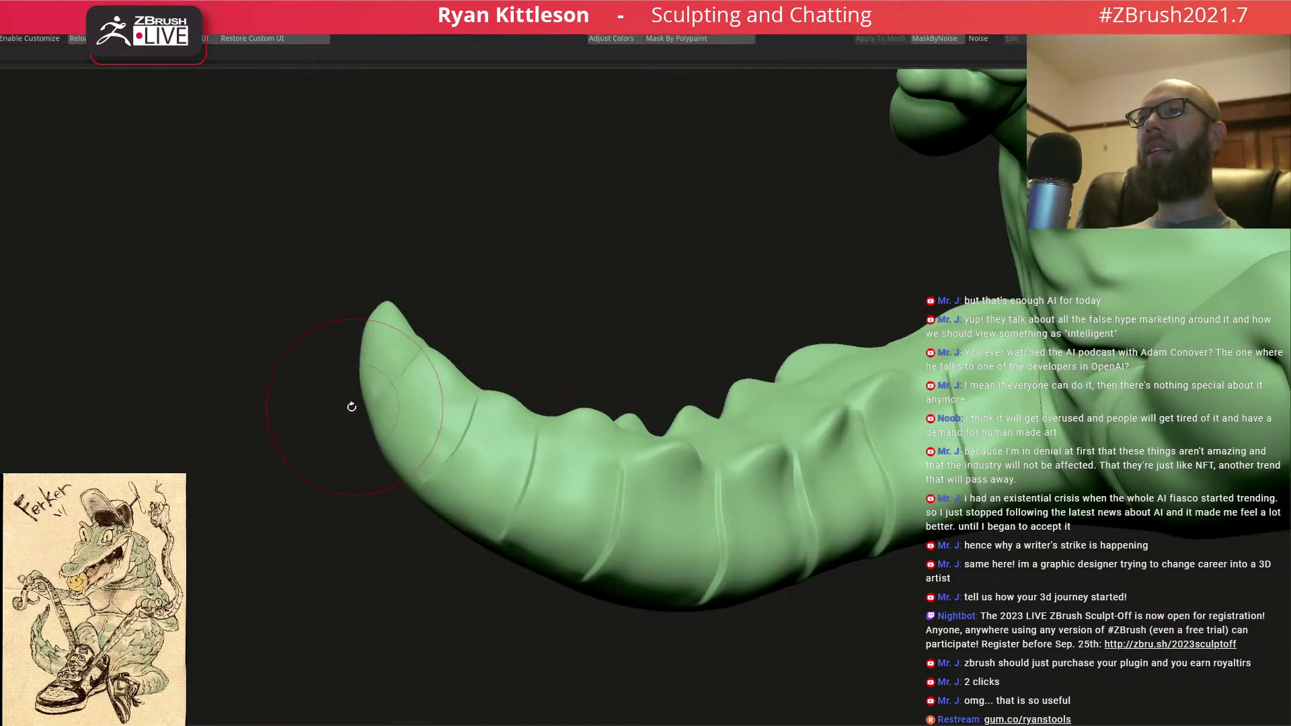
right_click_drag(397, 355, 392, 345)
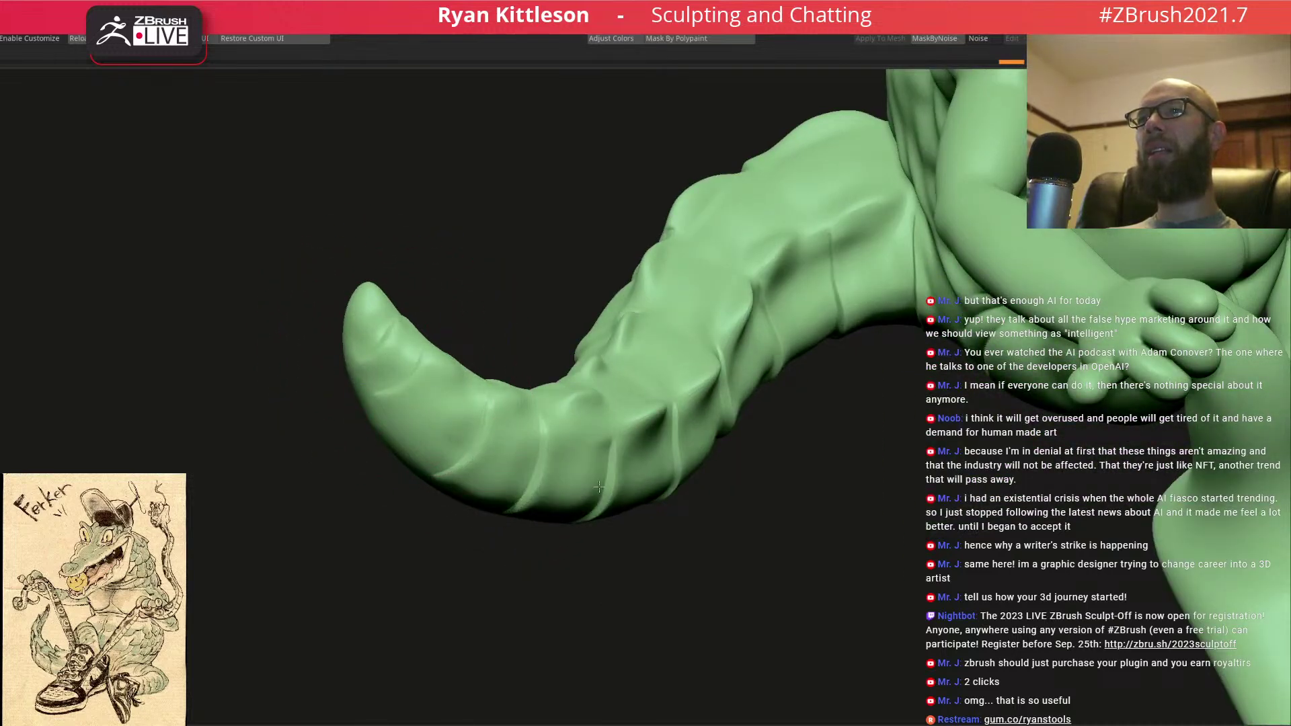
right_click_drag(854, 288, 879, 343)
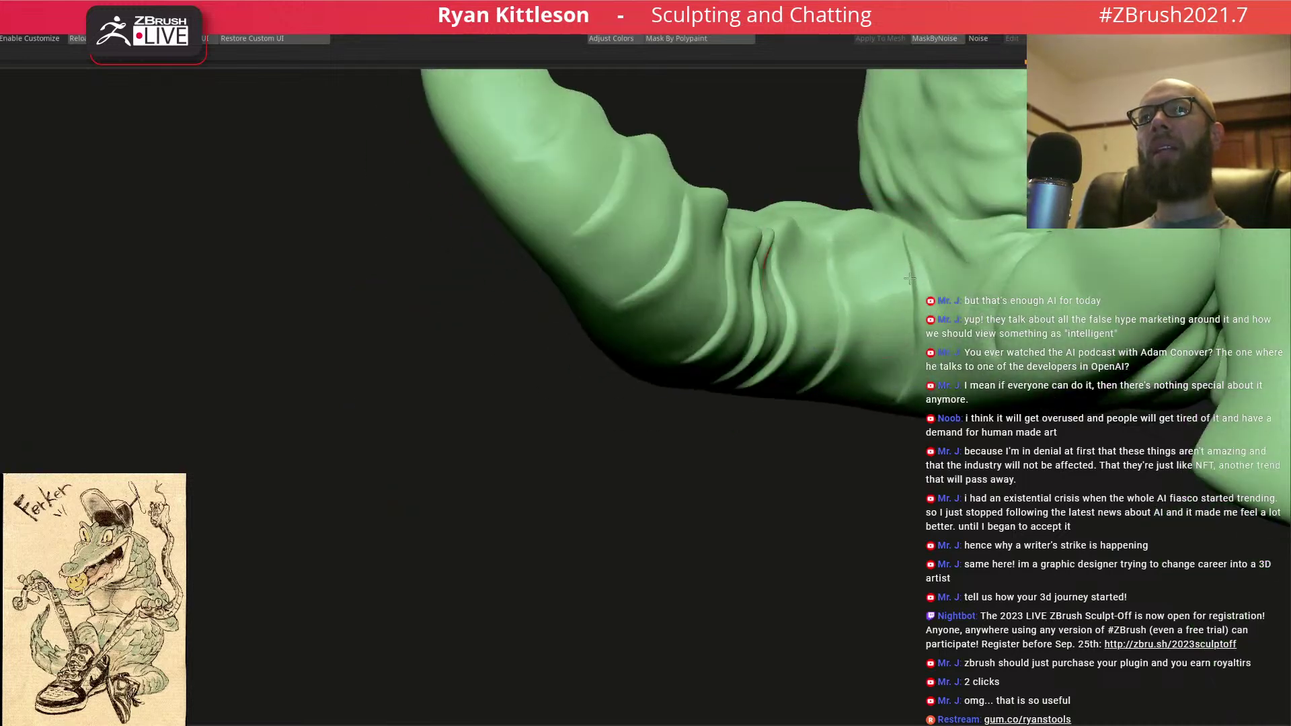
- Adjust the brush for reshaping and pull a ridge bump near the tail base up into a point
right_click_drag(978, 344, 966, 394)
key("space")
left_click(967, 438)
right_click_drag(979, 425, 977, 430)
key("space")
left_click(979, 429)
left_click_drag(968, 402, 948, 294)
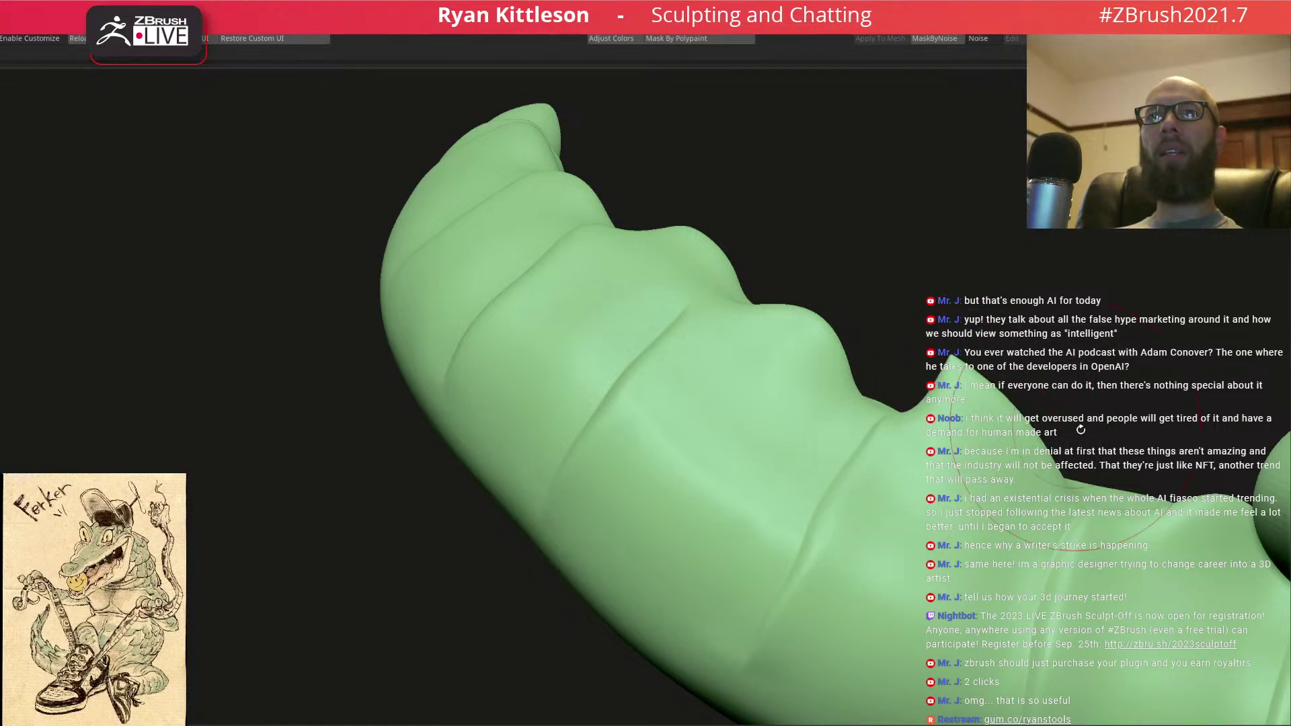
- Pull the remaining bumps of this ridge row into sharp points, working out to the tail tip
right_click_drag(769, 309, 770, 294)
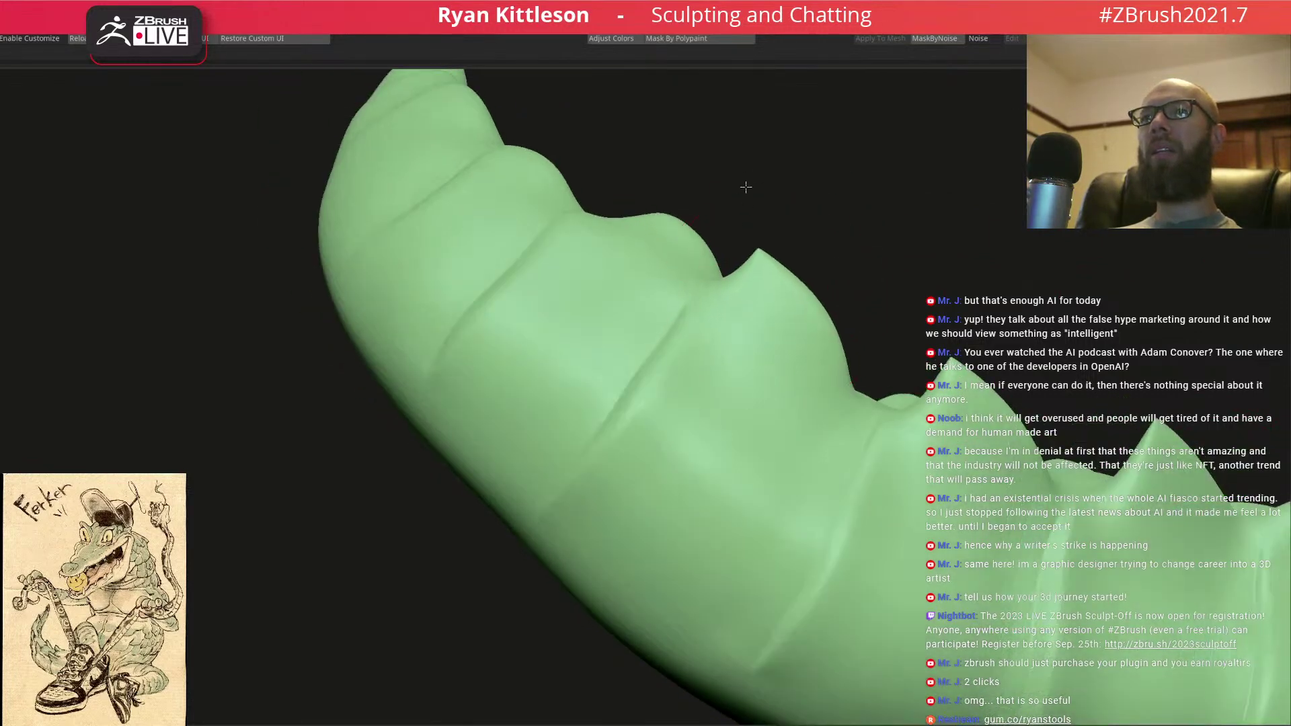
mouse_move(632, 232)
right_mouse_down()
mouse_move(571, 215)
mouse_move(590, 188)
mouse_move(585, 154)
right_mouse_up()
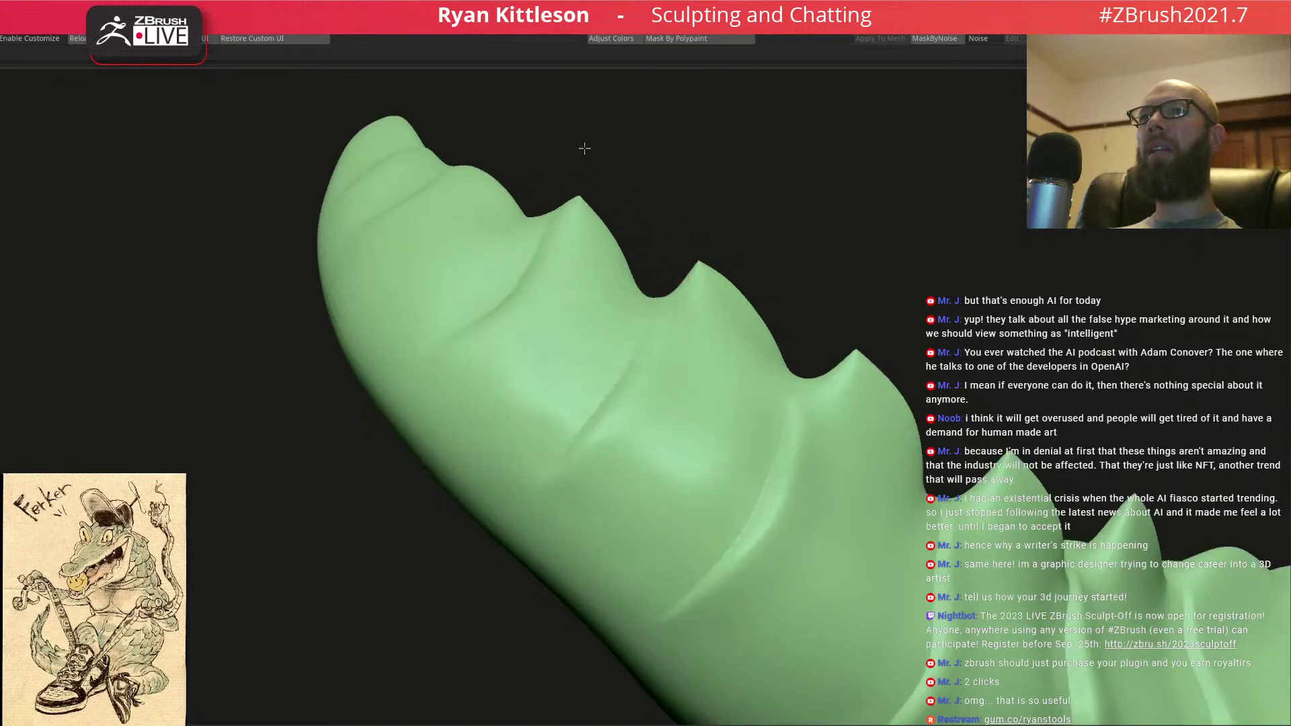
mouse_move(580, 257)
right_mouse_down()
mouse_move(570, 290)
mouse_move(535, 272)
right_mouse_up()
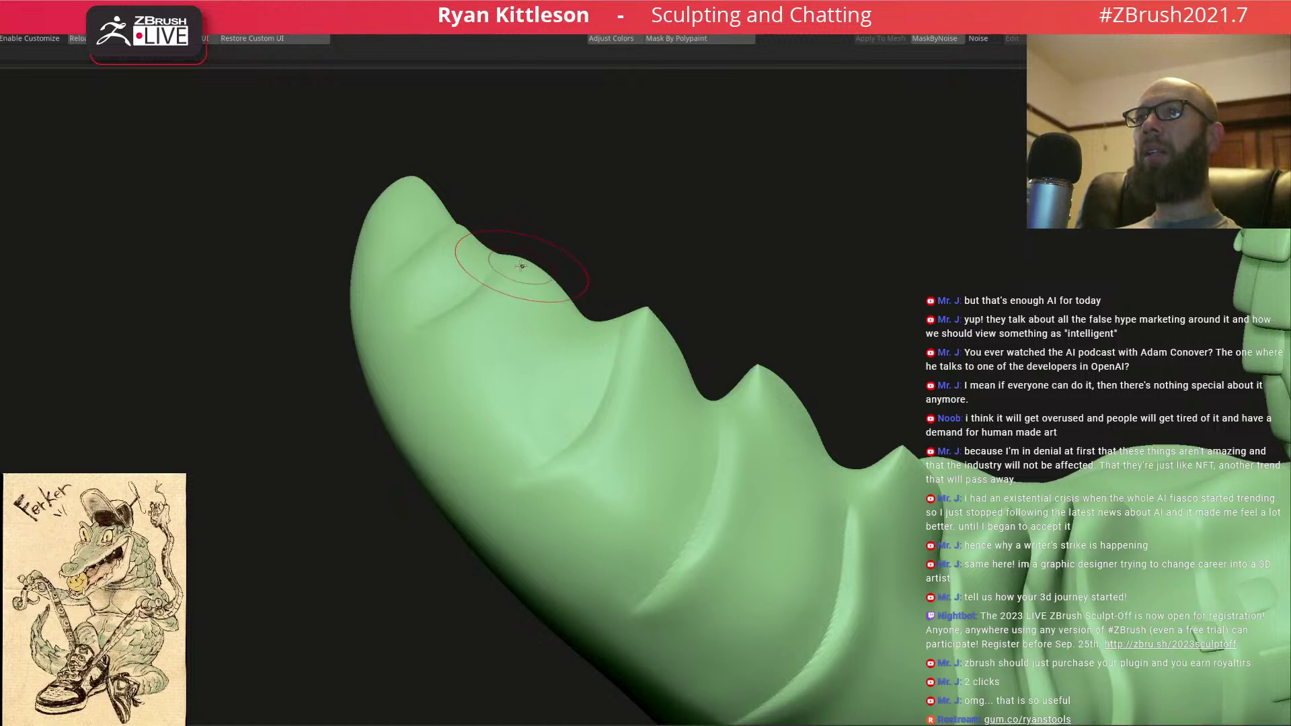
right_click_drag(457, 229, 478, 162)
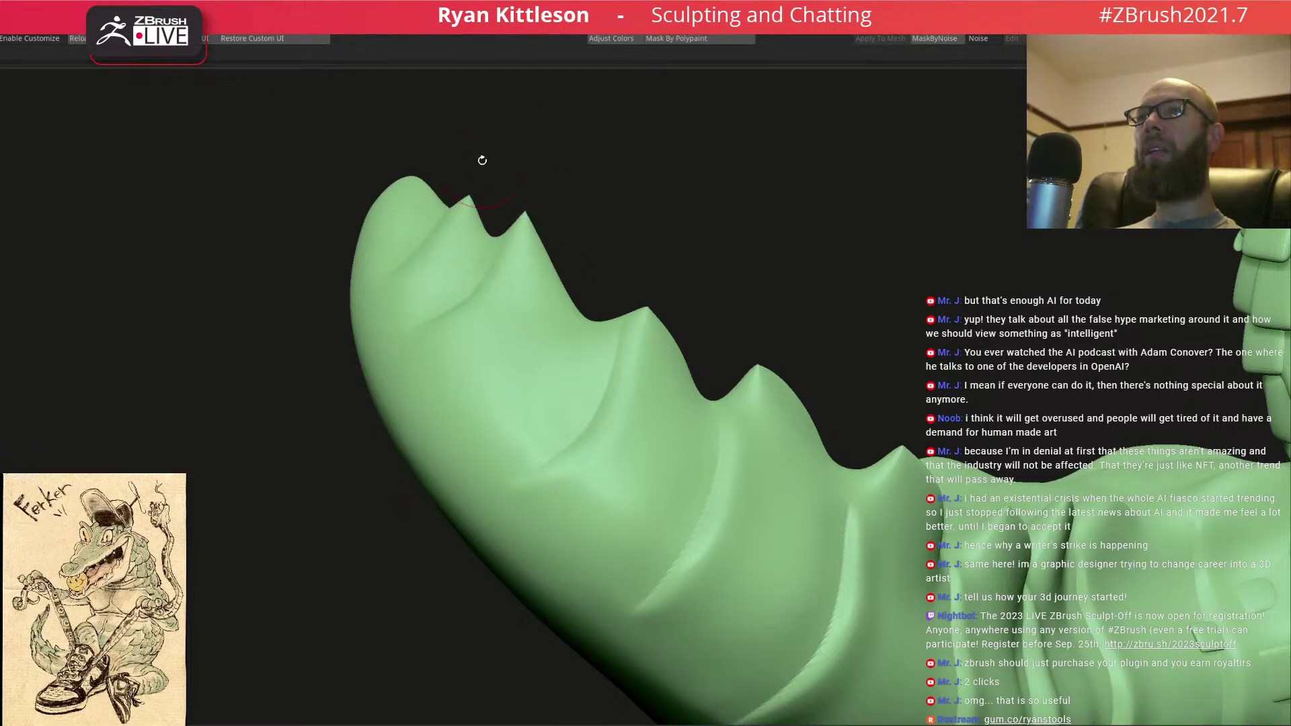
- Stretch the rounded end of the tail into a sharp, pointed tip
mouse_move(513, 462)
right_mouse_down()
mouse_move(573, 389)
mouse_move(618, 374)
mouse_move(602, 349)
mouse_move(611, 323)
right_mouse_up()
left_click_drag(611, 323, 599, 349)
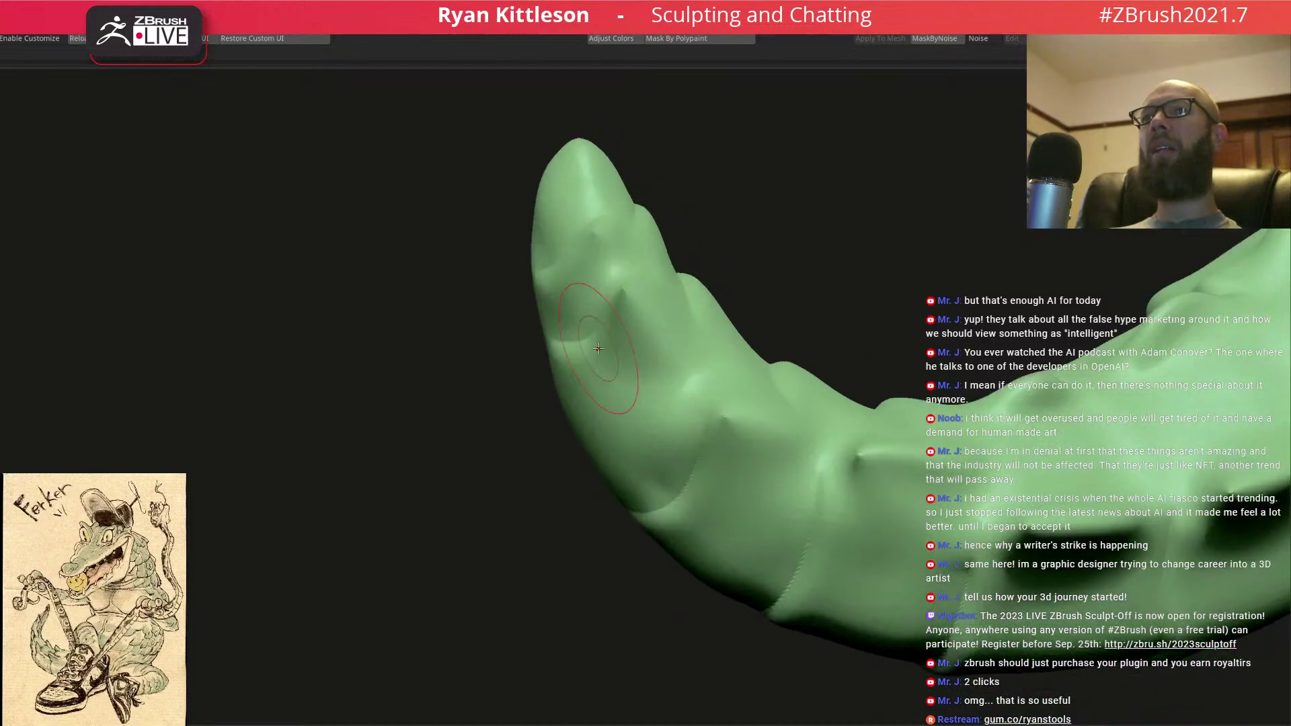
right_click_drag(604, 316, 537, 202)
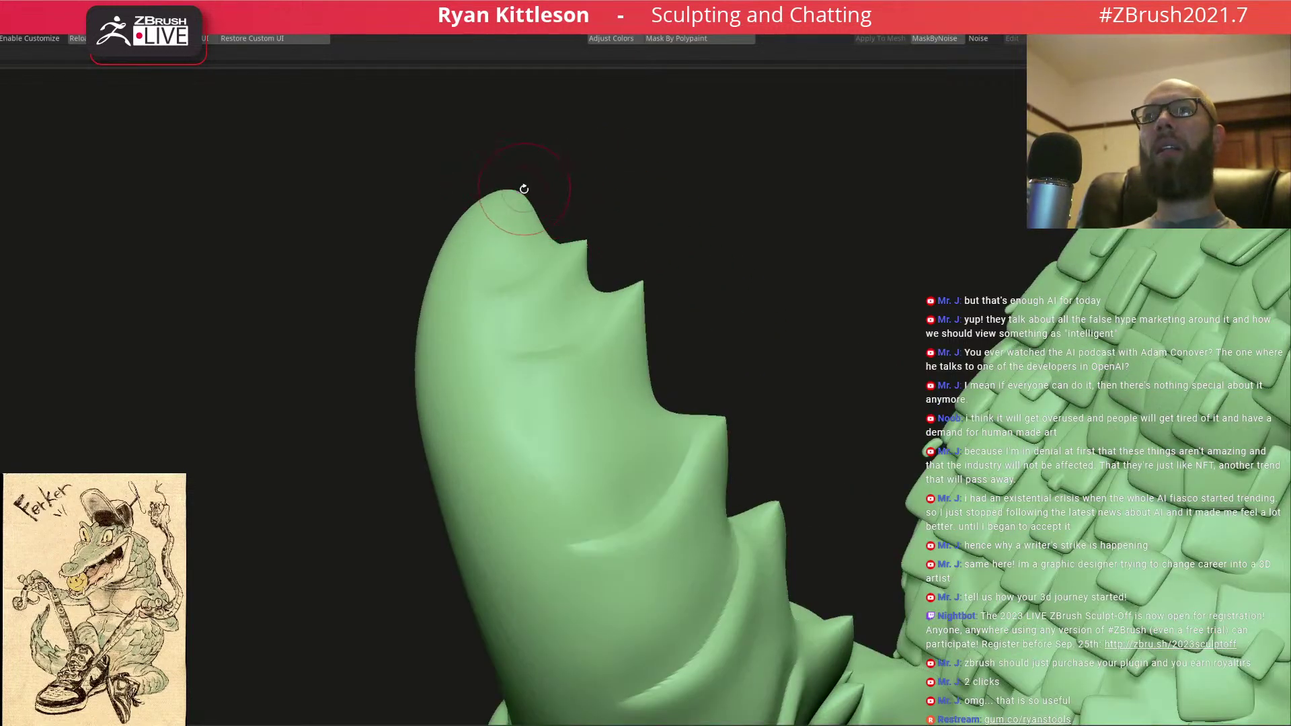
key("space")
left_click_drag(516, 192, 558, 47)
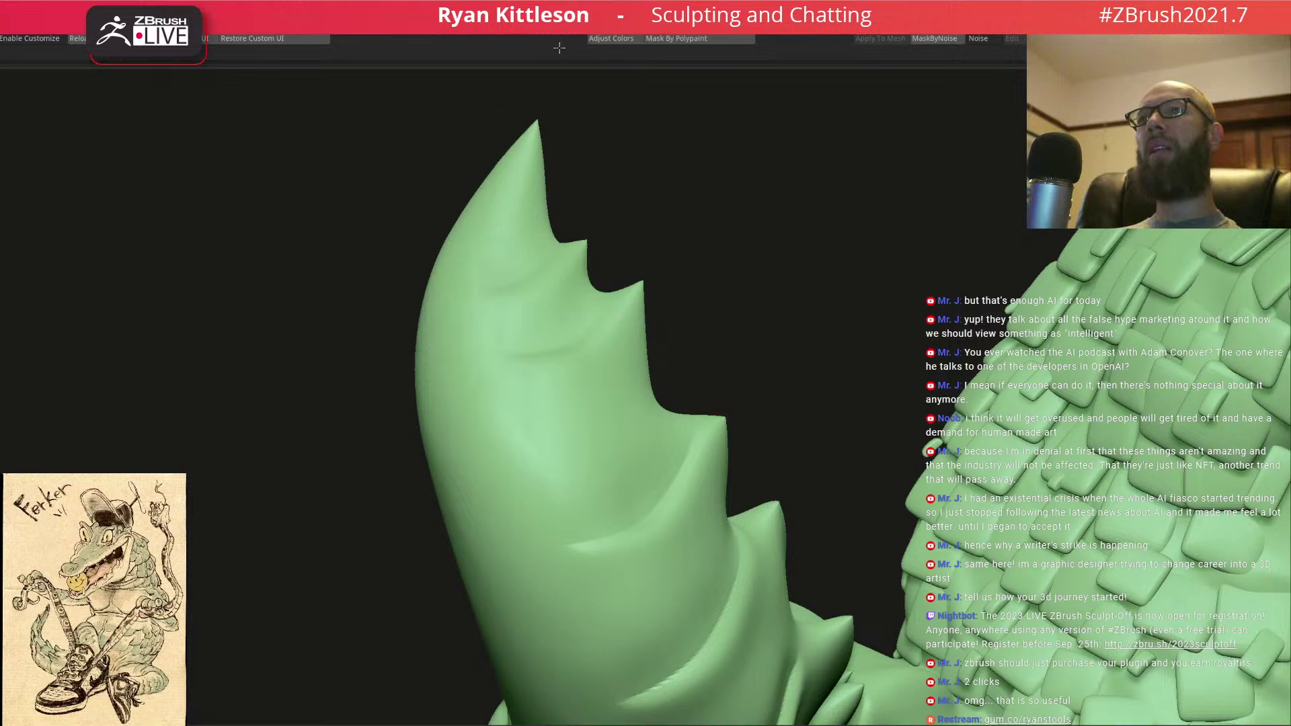
- Pull the rounded bumps of the other tail ridge row into sharp points, working back to the tail base
right_click_drag(557, 139, 485, 296, "ctrl")
right_click_drag(548, 357, 429, 275)
right_click_drag(316, 363, 301, 341)
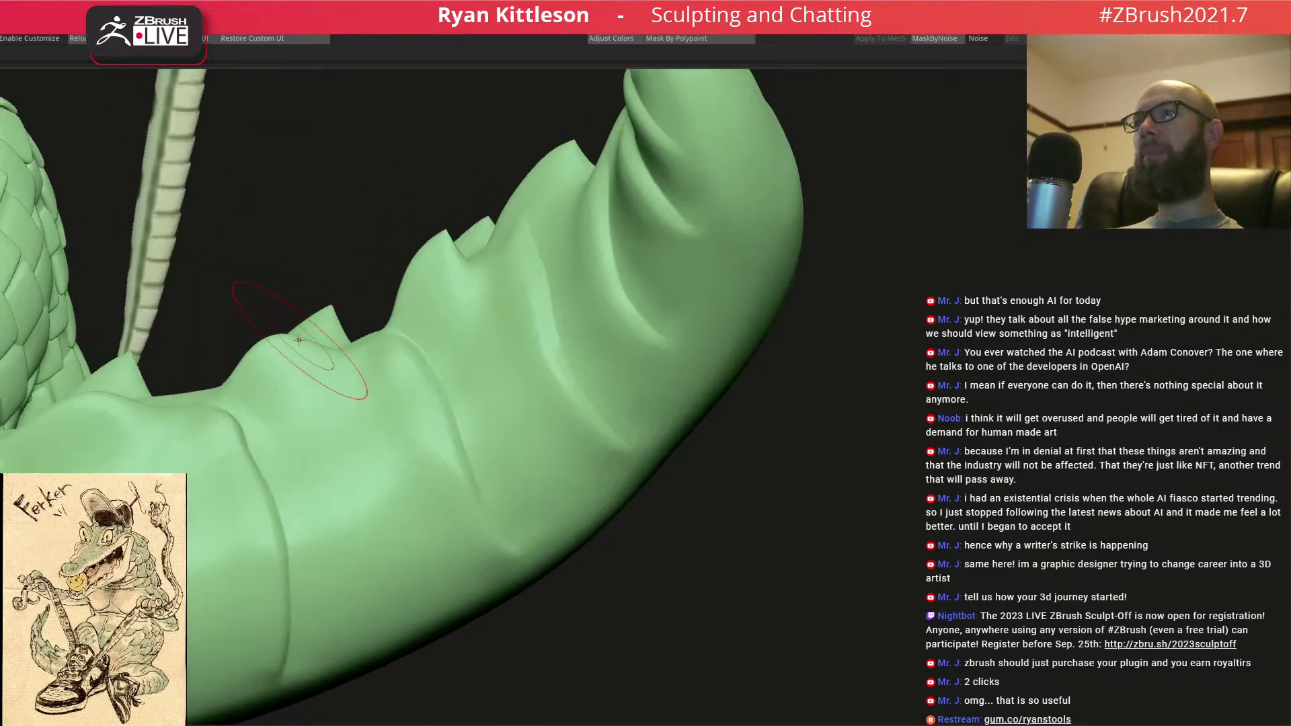
mouse_move(281, 400)
right_mouse_down()
mouse_move(403, 445)
mouse_move(471, 347)
right_mouse_up()
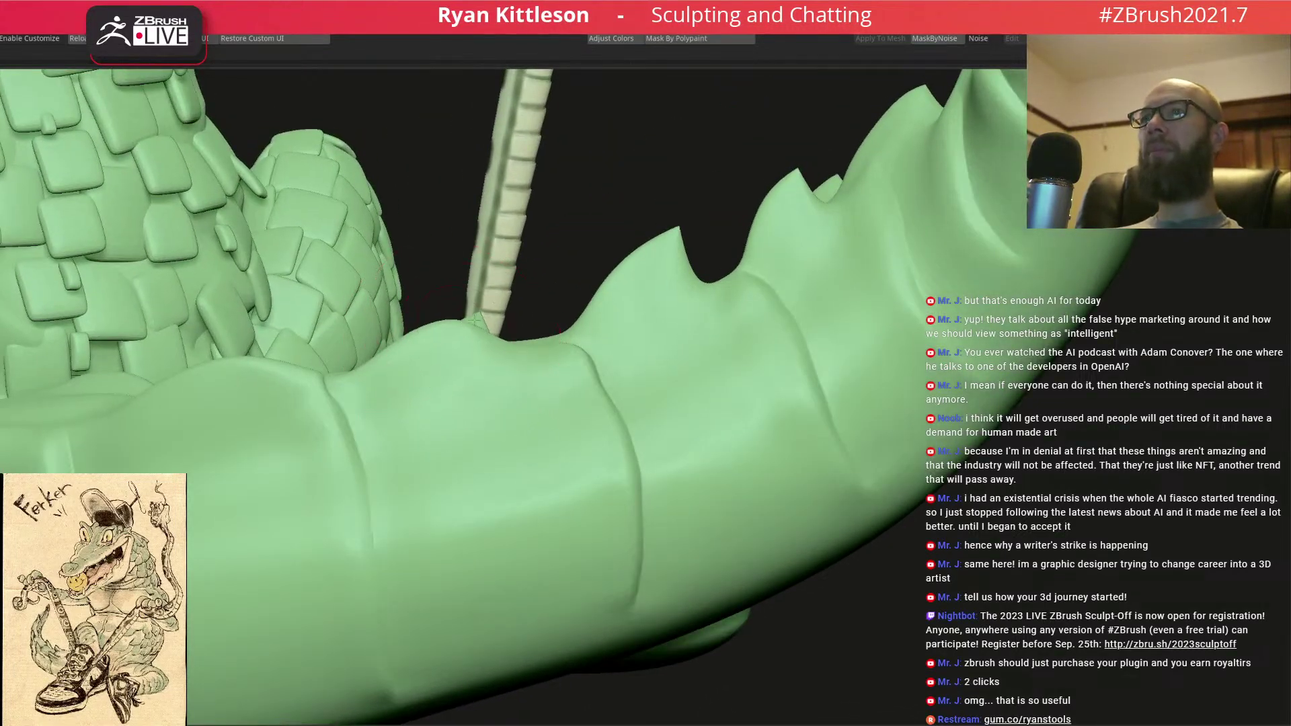
mouse_move(507, 269)
right_mouse_down()
mouse_move(427, 340)
mouse_move(481, 288)
right_mouse_up()
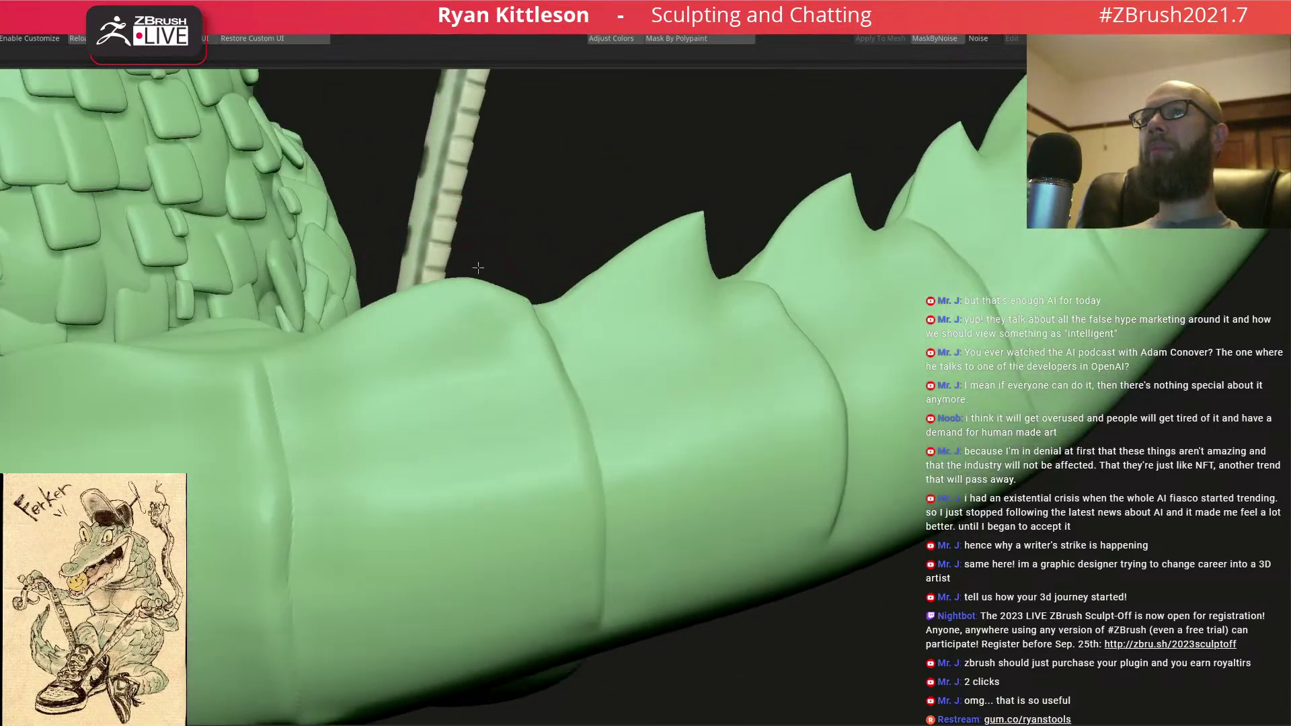
right_click_drag(625, 307, 426, 299)
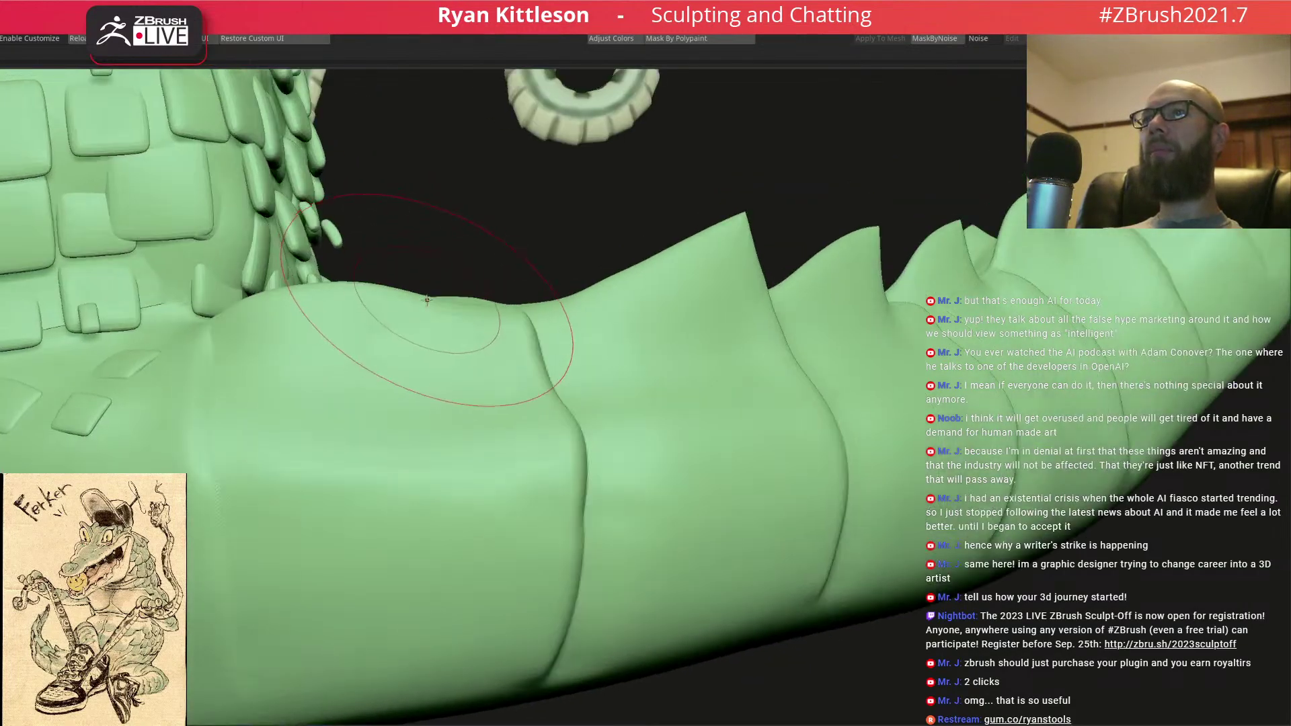
right_click_drag(519, 132, 362, 352)
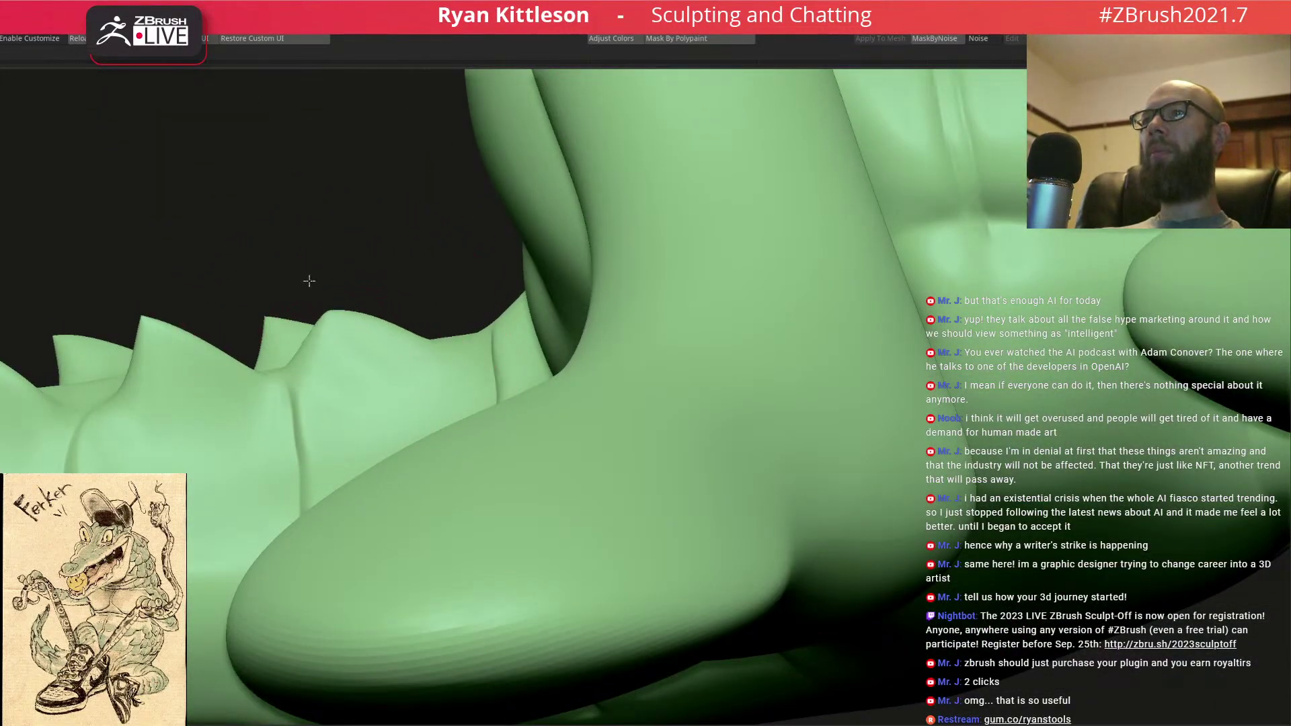
mouse_move(298, 210)
right_mouse_down()
mouse_move(427, 291)
mouse_move(582, 293)
right_mouse_up()
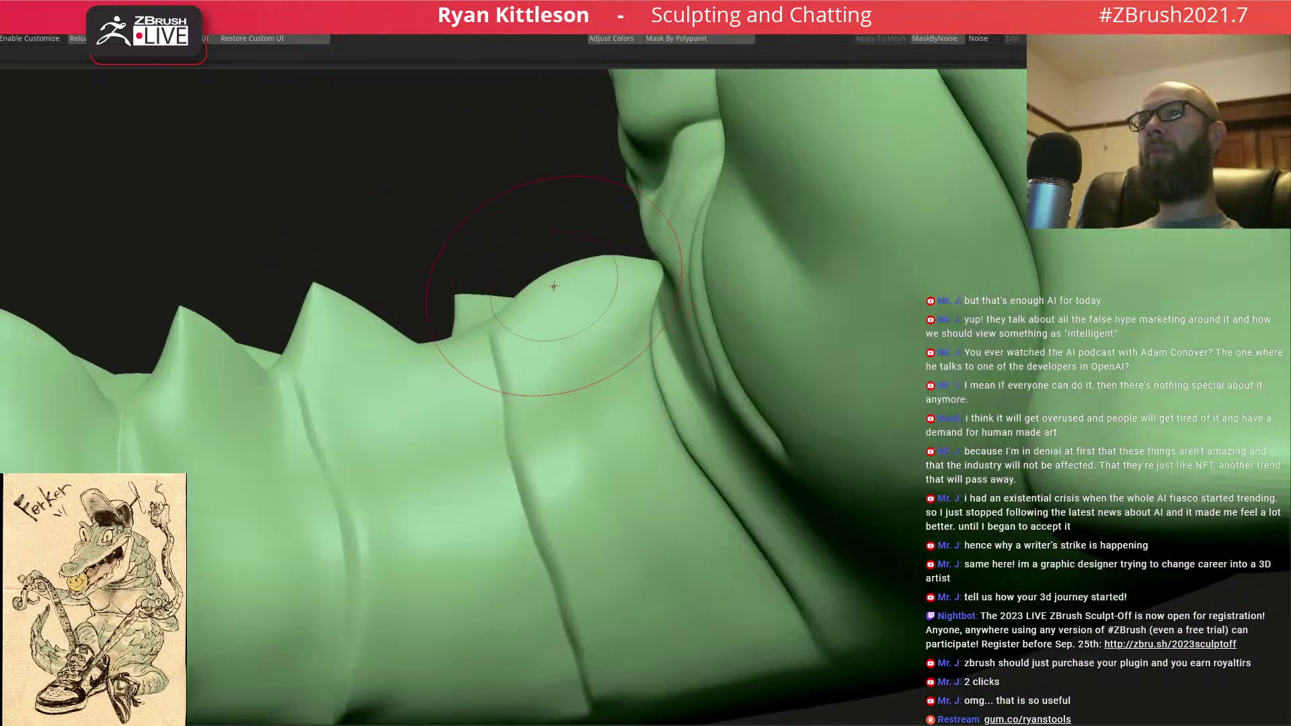
- Adjust the subtractive crease brush's draw size and carve a groove along the inner edge of one tail ridge row
mouse_move(562, 322)
right_mouse_down("ctrl")
mouse_move(392, 240)
mouse_move(477, 283)
mouse_move(524, 330)
mouse_move(400, 414)
mouse_move(577, 373)
right_mouse_up("ctrl")
mouse_move(402, 321)
right_mouse_down("alt")
mouse_move(568, 404)
mouse_move(525, 430)
mouse_move(470, 357)
right_mouse_up("alt")
key("space")
left_click_drag(461, 334, 469, 334)
key("space")
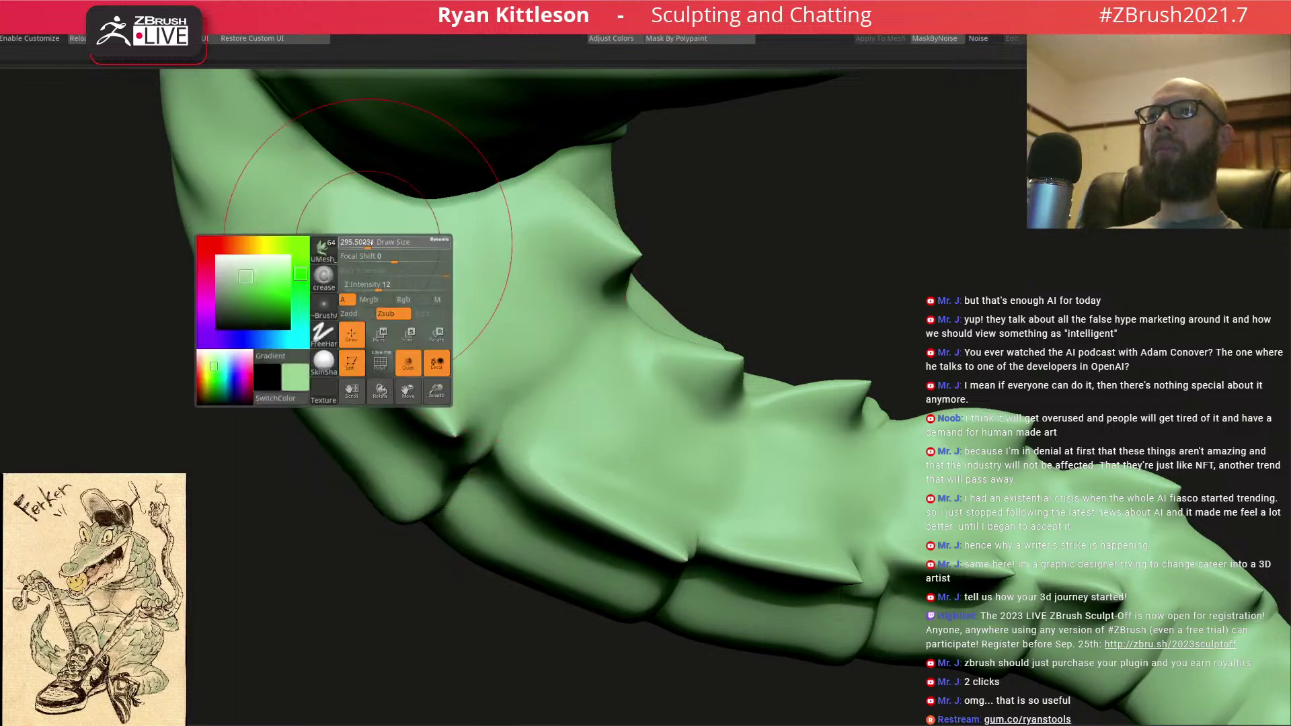
left_click_drag(374, 264, 434, 332)
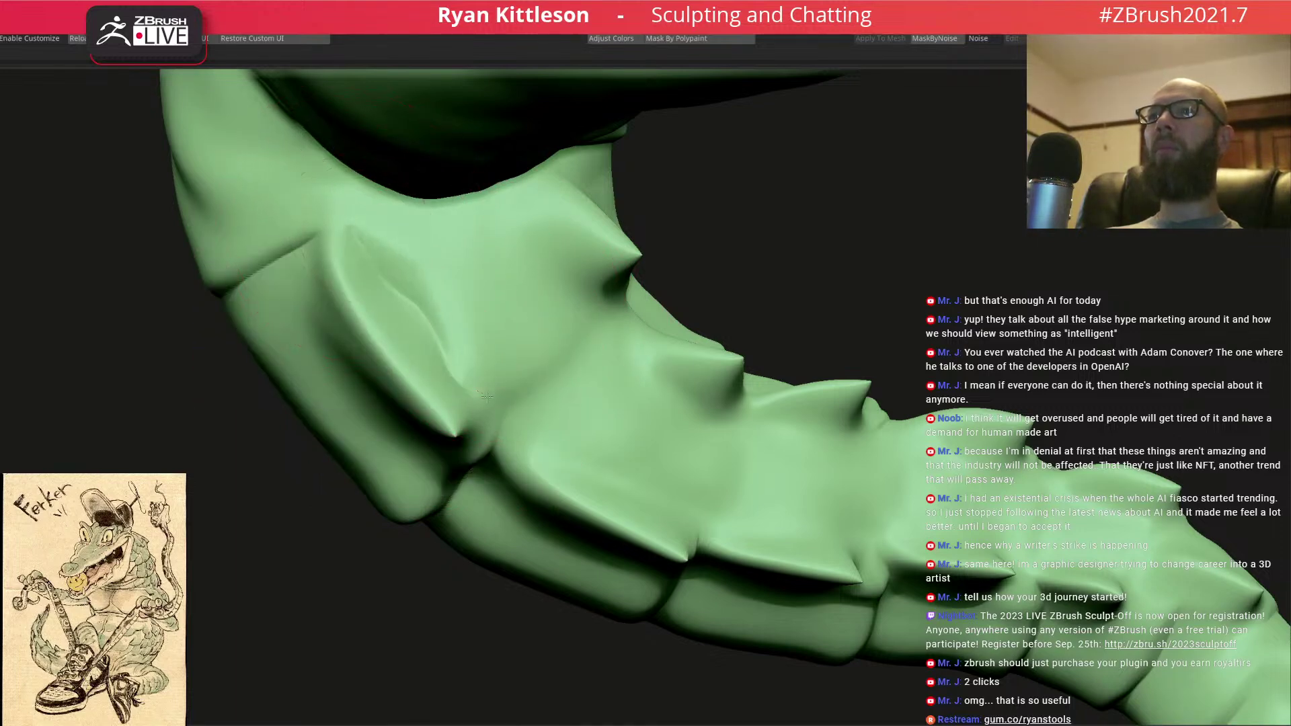
left_click_drag(549, 449, 658, 495)
left_click_drag(751, 530, 824, 536)
mouse_move(794, 432)
right_mouse_down()
mouse_move(755, 386)
mouse_move(723, 376)
right_mouse_up()
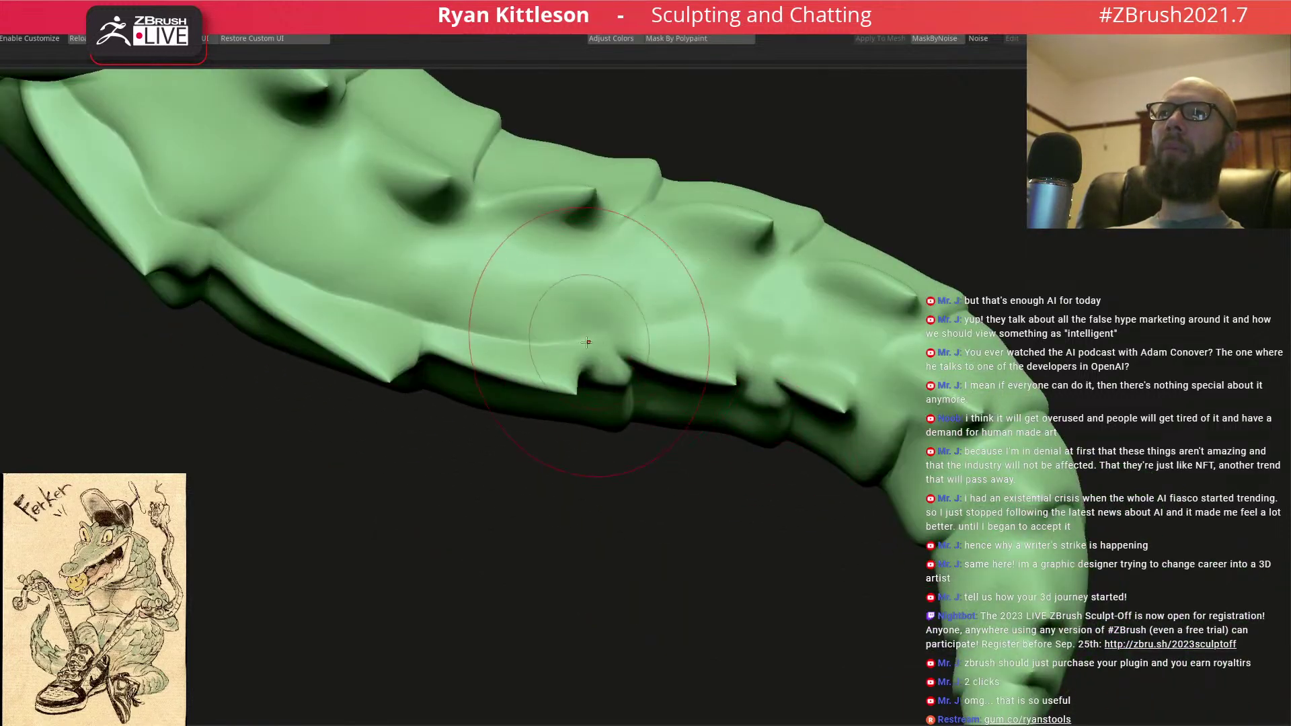
- Carve a matching groove along the inner edge of the opposite ridge row, back to the tail base
mouse_move(904, 334)
left_mouse_down()
mouse_move(689, 236)
mouse_move(422, 214)
left_mouse_up()
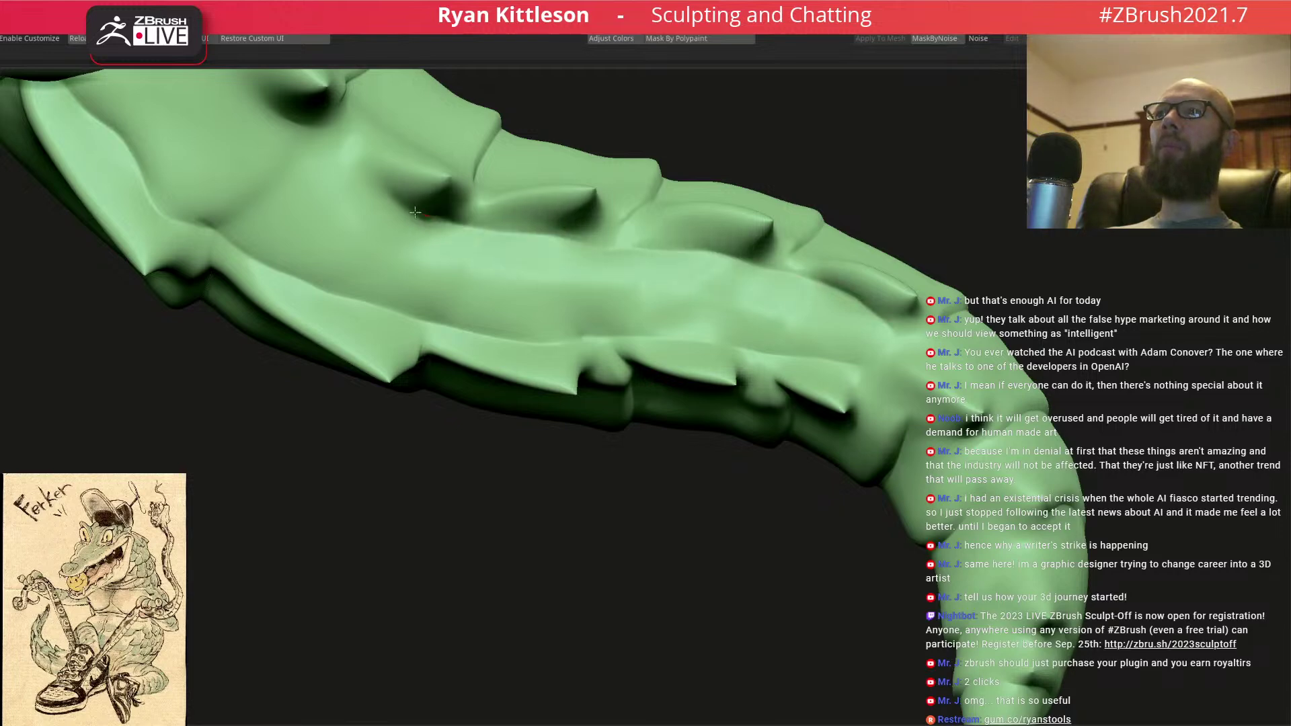
right_click_drag(422, 214, 1096, 450)
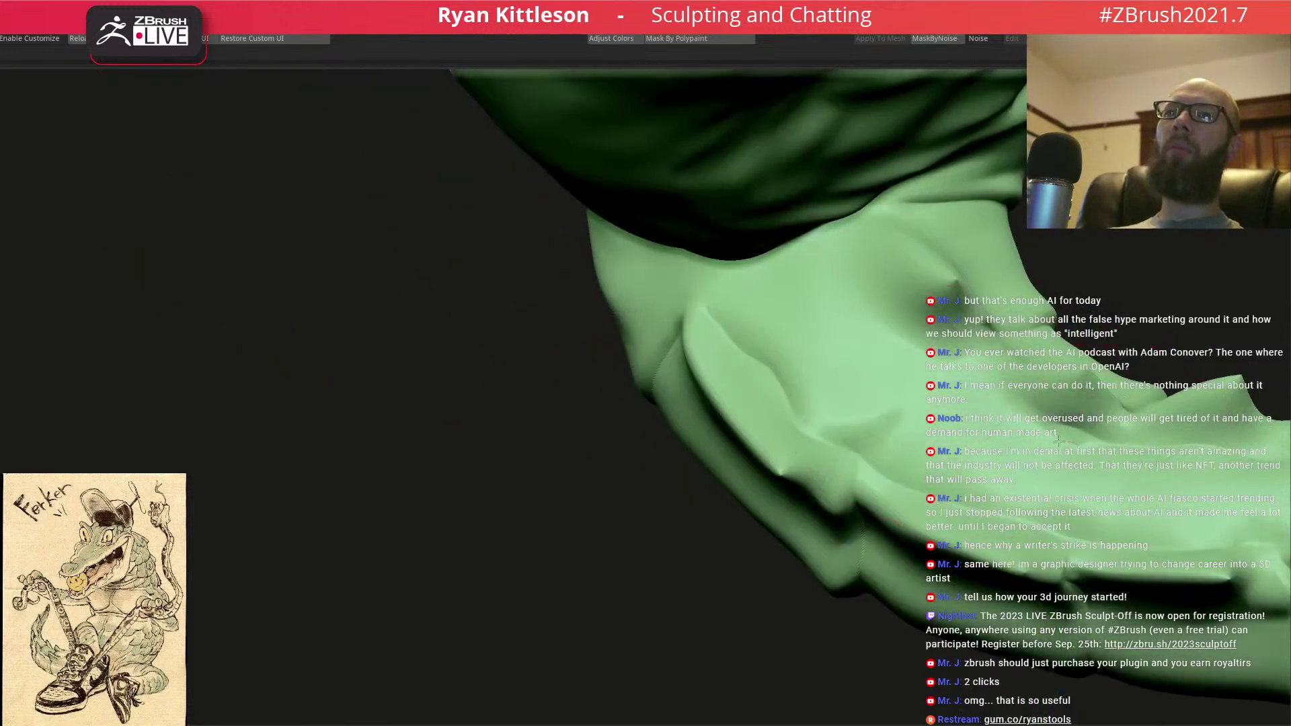
left_click_drag(975, 382, 807, 234)
- Carve cross creases between the two ridge rows at each segment joint, from the tail base toward the tip
mouse_move(904, 389)
right_mouse_down("alt")
mouse_move(784, 392)
mouse_move(733, 350)
right_mouse_up("alt")
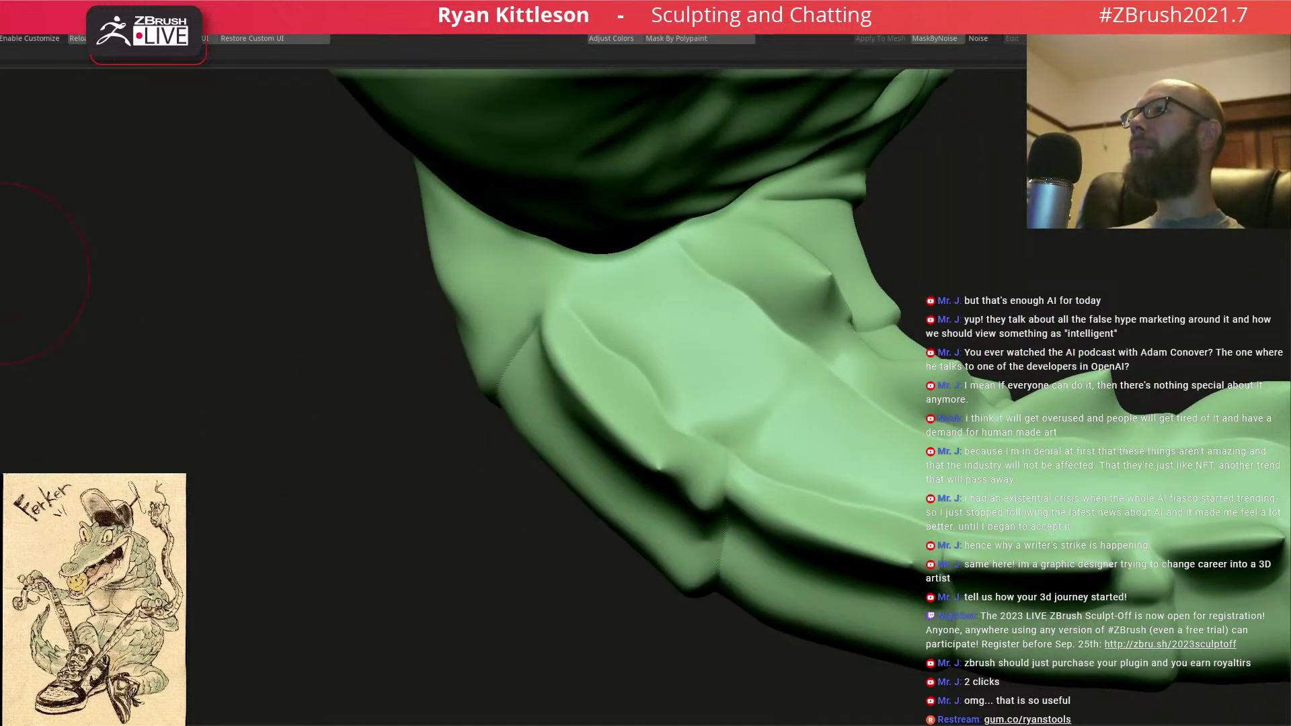
left_click_drag(733, 451, 755, 425)
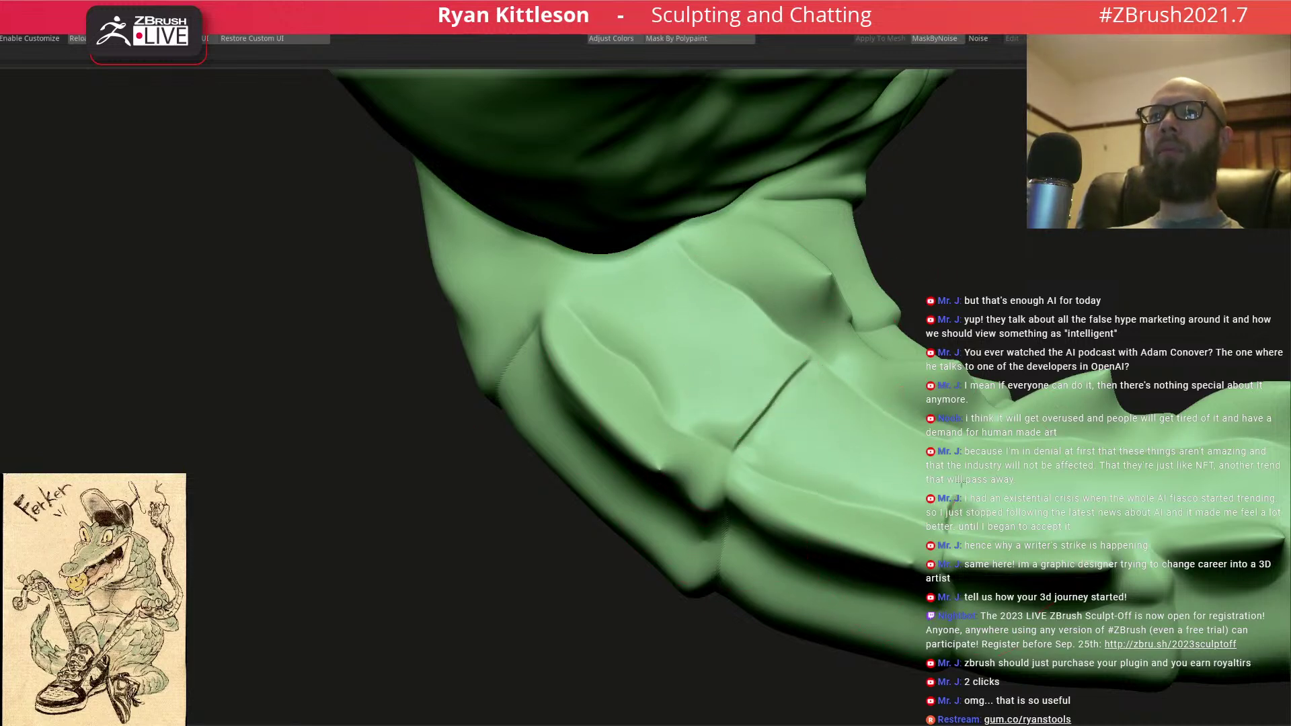
left_click_drag(1109, 532, 1123, 460)
right_click_drag(1062, 460, 728, 436, "alt")
right_click_drag(315, 281, 235, 260)
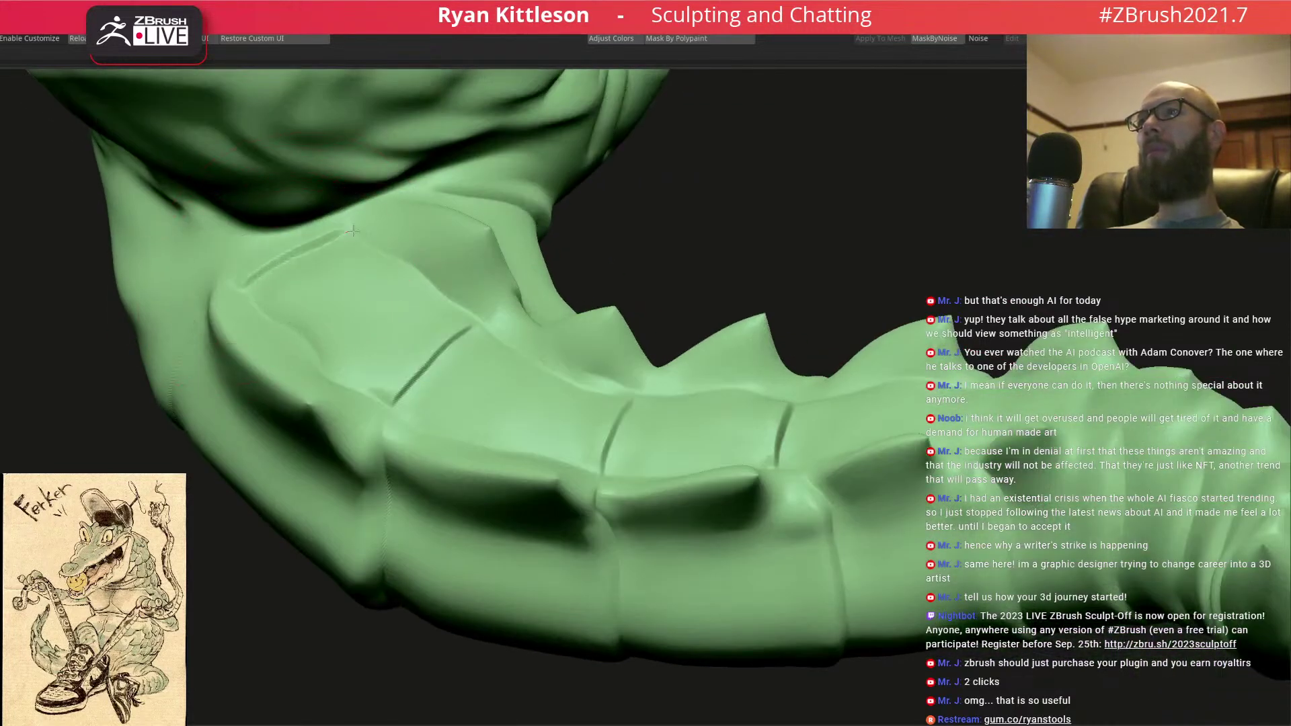
mouse_move(820, 412)
right_mouse_down()
mouse_move(836, 511)
mouse_move(757, 464)
right_mouse_up()
left_click_drag(728, 477, 771, 385)
right_click_drag(802, 419, 821, 448)
left_click_drag(855, 516, 918, 469)
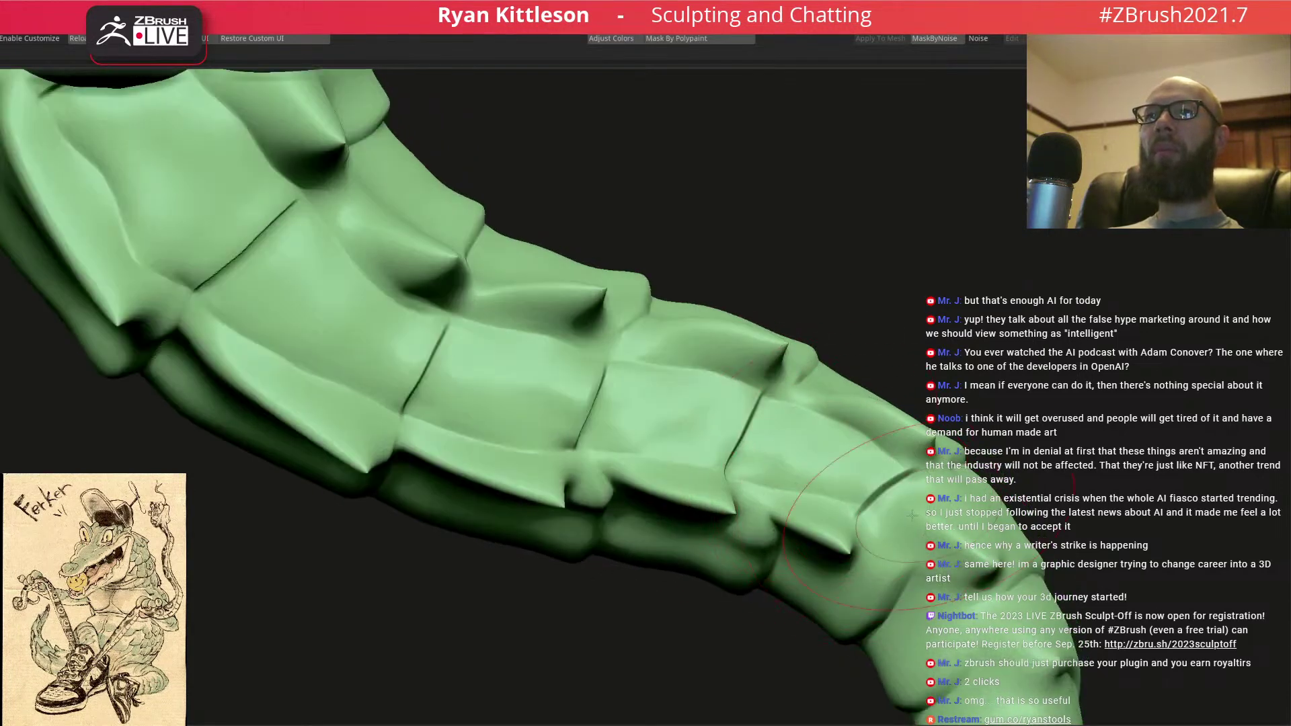
- Smooth the cross crease closest to the tail base, and adjust the brush for the narrower part of the tail
mouse_move(836, 478)
right_mouse_down()
mouse_move(774, 430)
mouse_move(662, 275)
right_mouse_up()
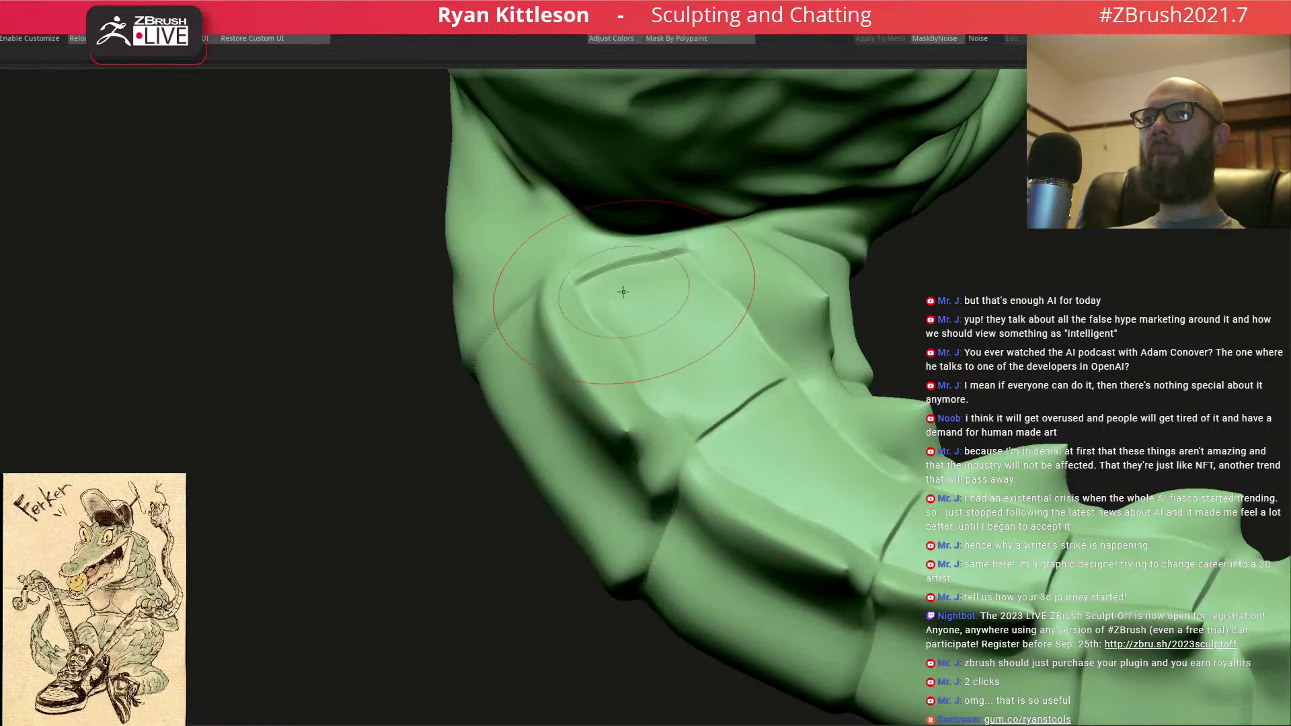
left_click_drag(651, 268, 608, 274, "shift")
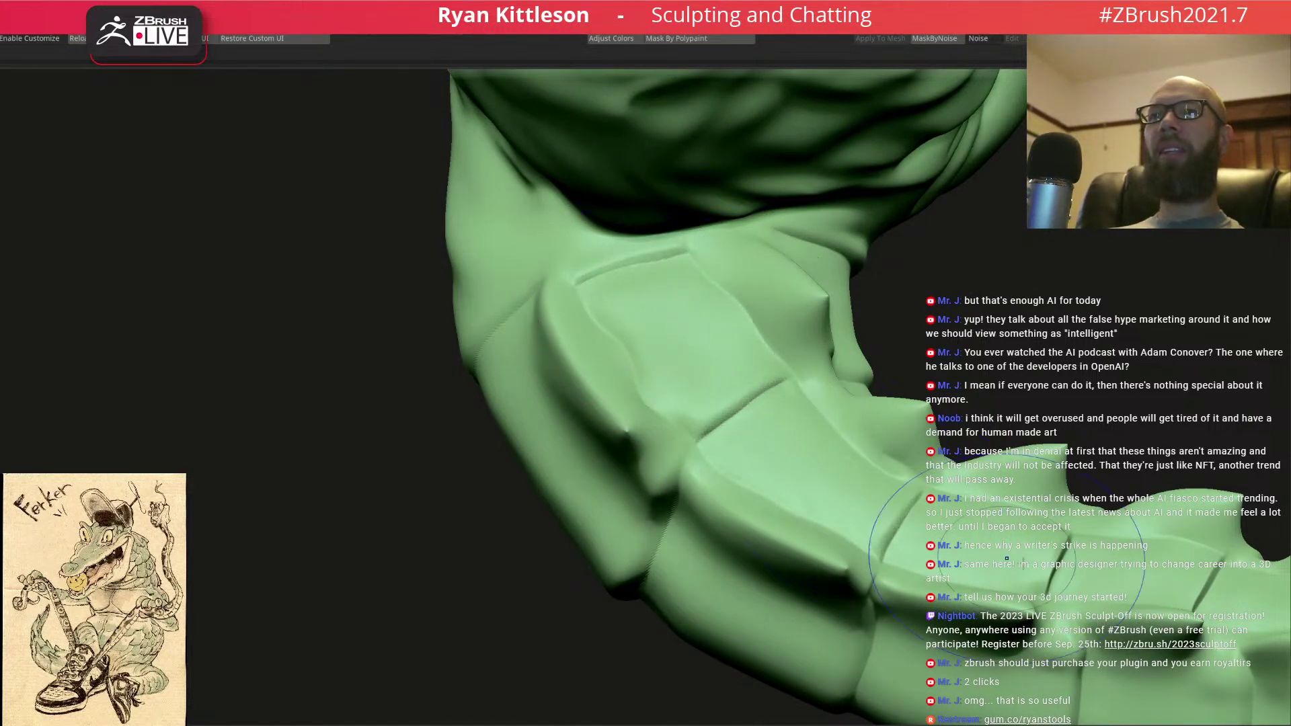
mouse_move(1264, 625)
right_mouse_down("alt")
mouse_move(754, 458)
mouse_move(802, 427)
right_mouse_up("alt")
key("space")
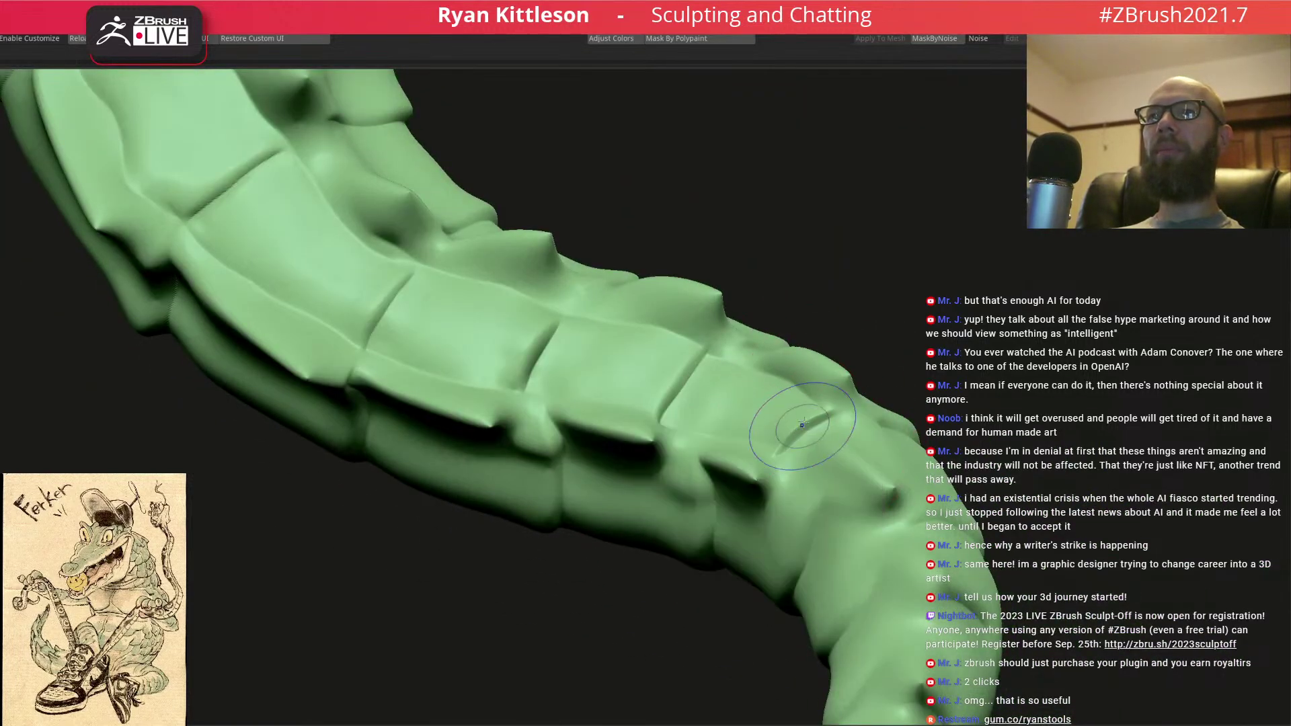
- Carve creases from the ends of the belly folds toward the scales on the character's side
mouse_move(832, 436)
right_mouse_down()
mouse_move(718, 433)
mouse_move(758, 408)
mouse_move(757, 375)
mouse_move(687, 446)
mouse_move(721, 416)
mouse_move(682, 407)
mouse_move(767, 415)
mouse_move(821, 494)
mouse_move(894, 488)
mouse_move(790, 384)
mouse_move(735, 363)
right_mouse_up()
key("f")
key("shift+s")
key("shift+s")
key("space")
mouse_move(598, 430)
right_mouse_down()
mouse_move(746, 354)
mouse_move(834, 431)
right_mouse_up()
key("space")
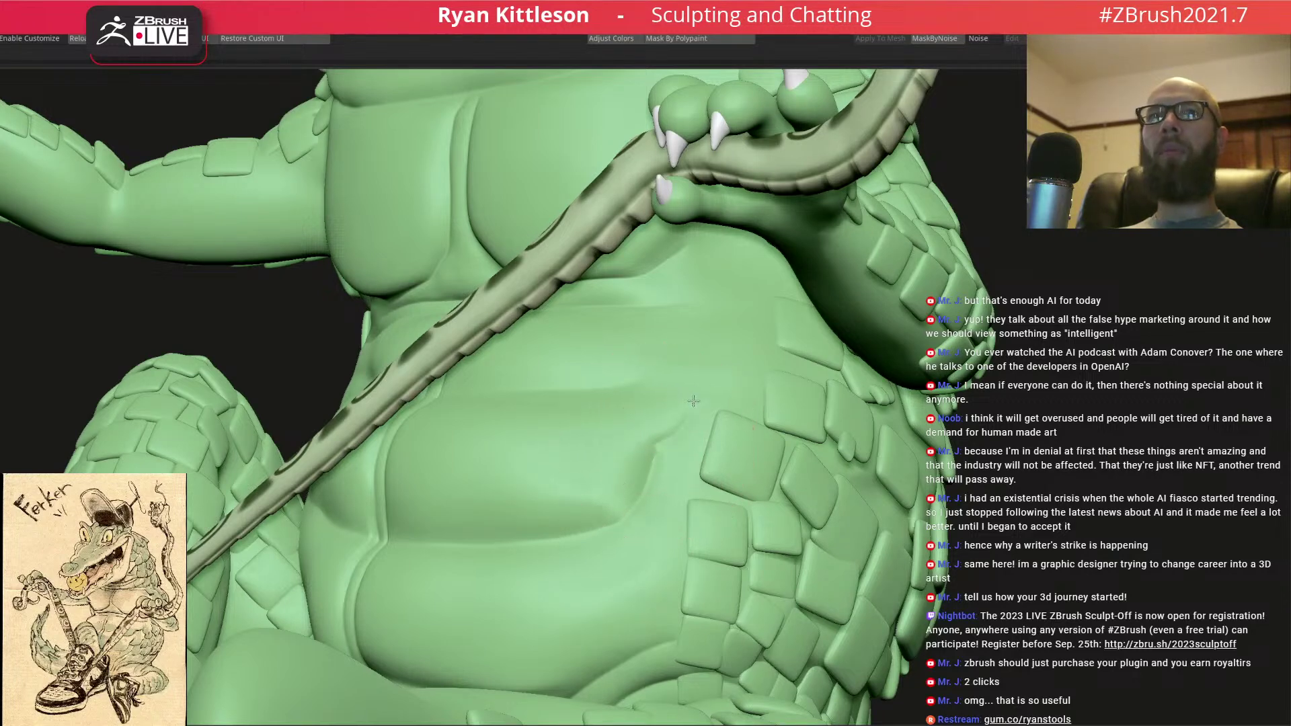
right_click_drag(693, 402, 704, 465)
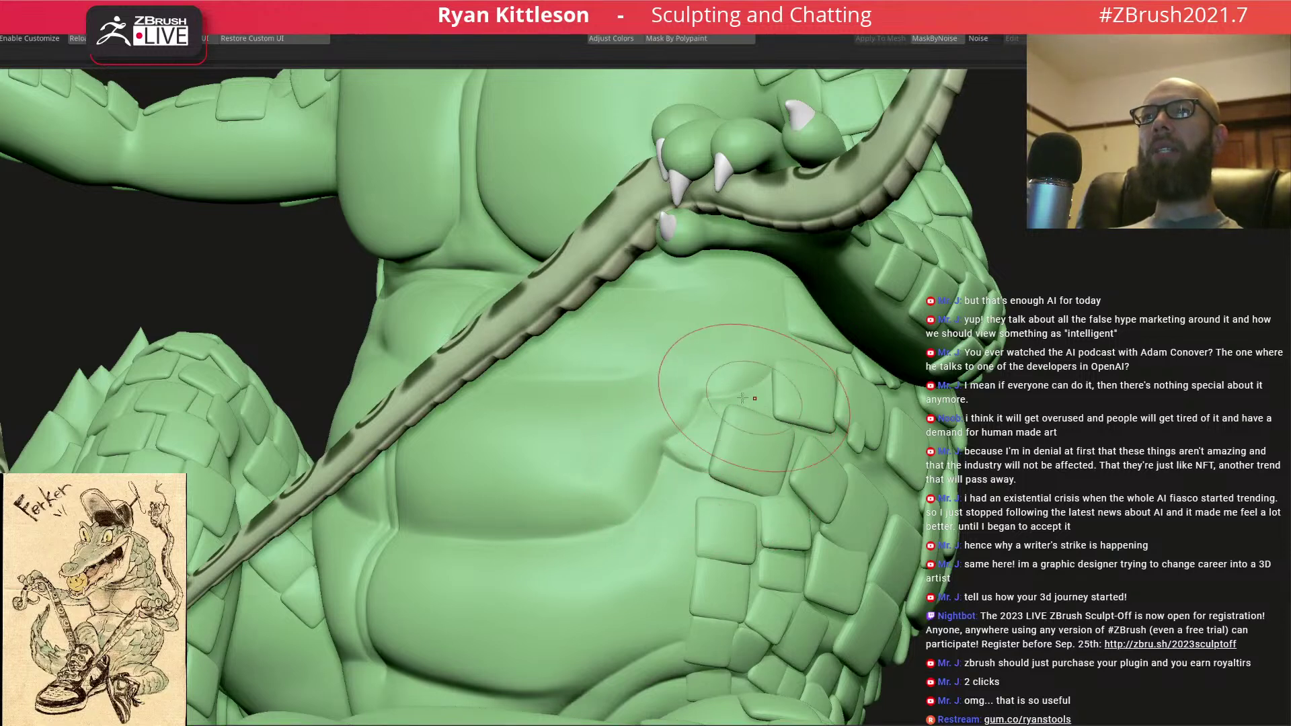
right_click_drag(727, 412, 785, 399)
mouse_move(684, 511)
right_mouse_down()
mouse_move(643, 499)
mouse_move(728, 425)
right_mouse_up()
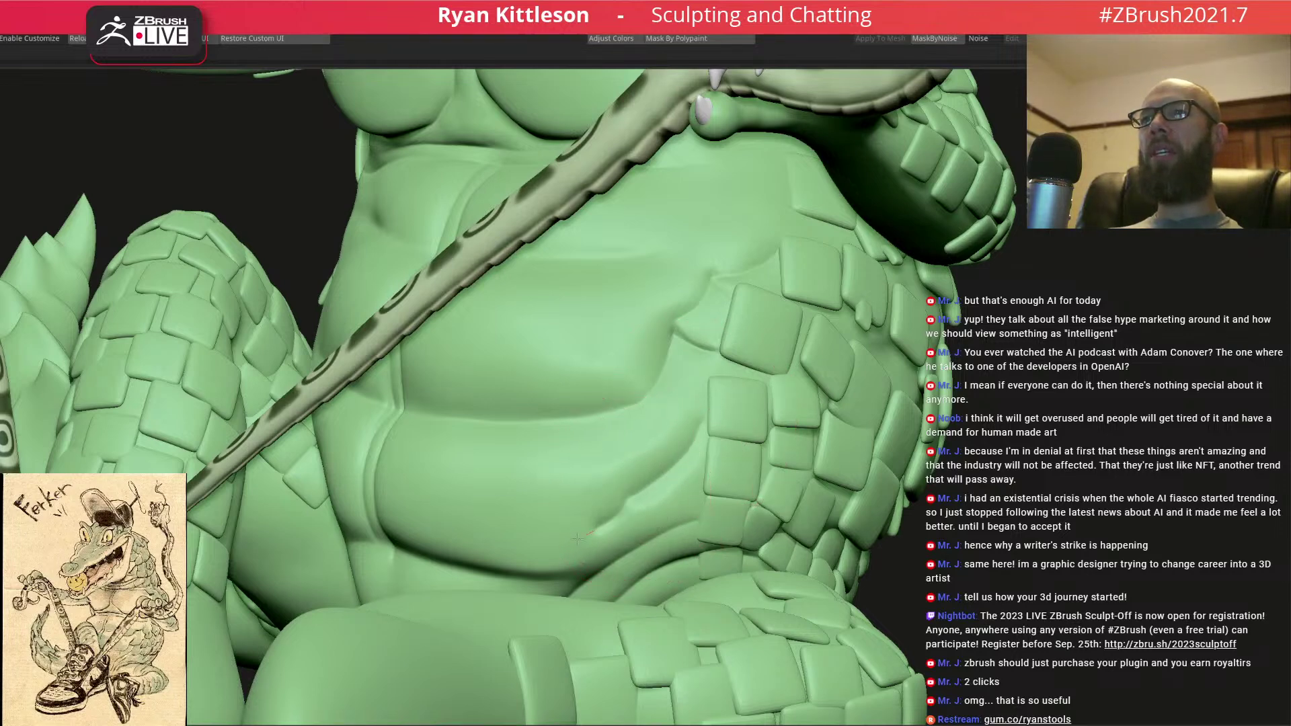
left_click_drag(608, 519, 546, 562)
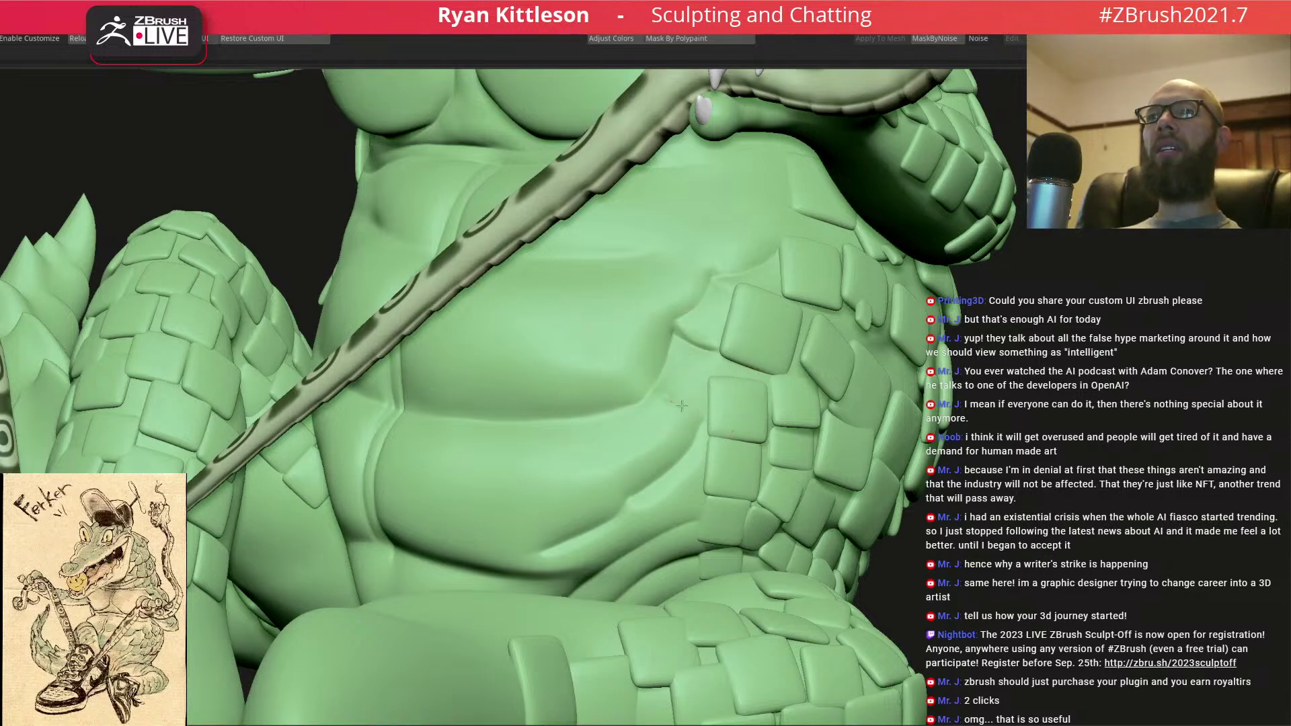
- Undo the stray belly stroke and add short creases where the middle and lower belly folds meet the side scales
left_click_drag(404, 271, 710, 414)
key("ctrl+z")
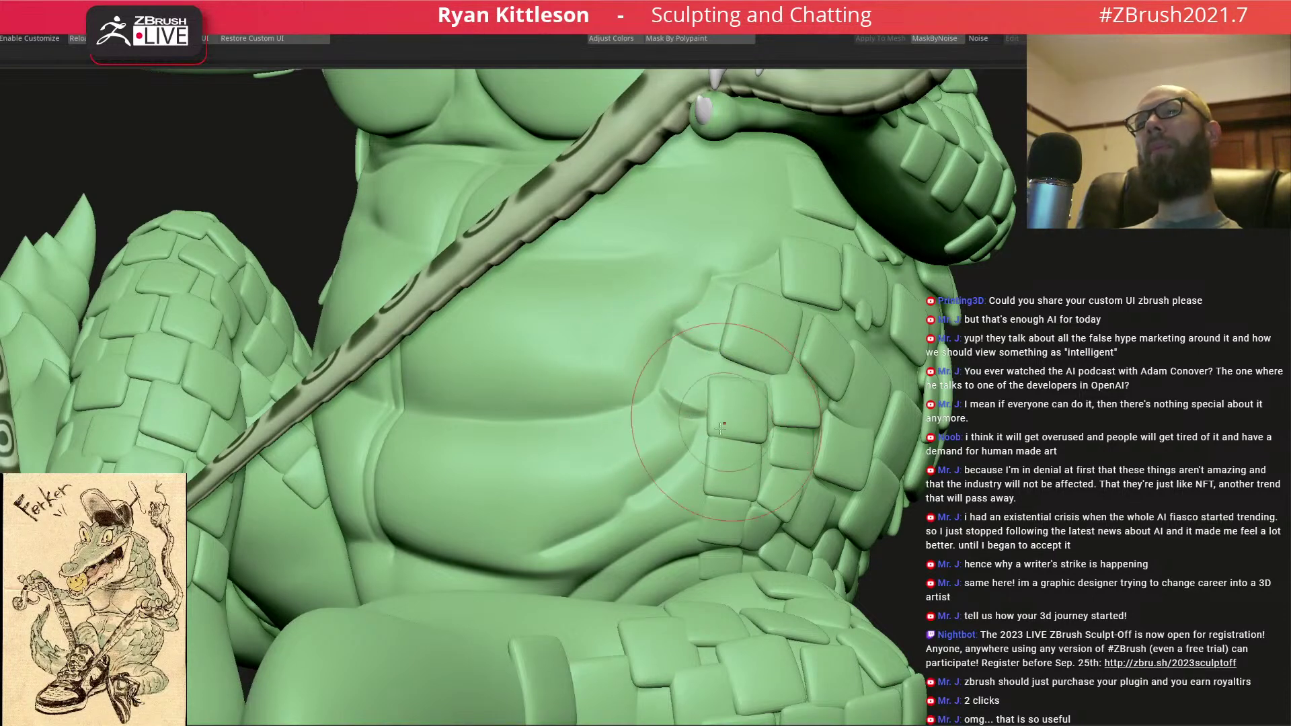
left_click_drag(658, 503, 664, 509)
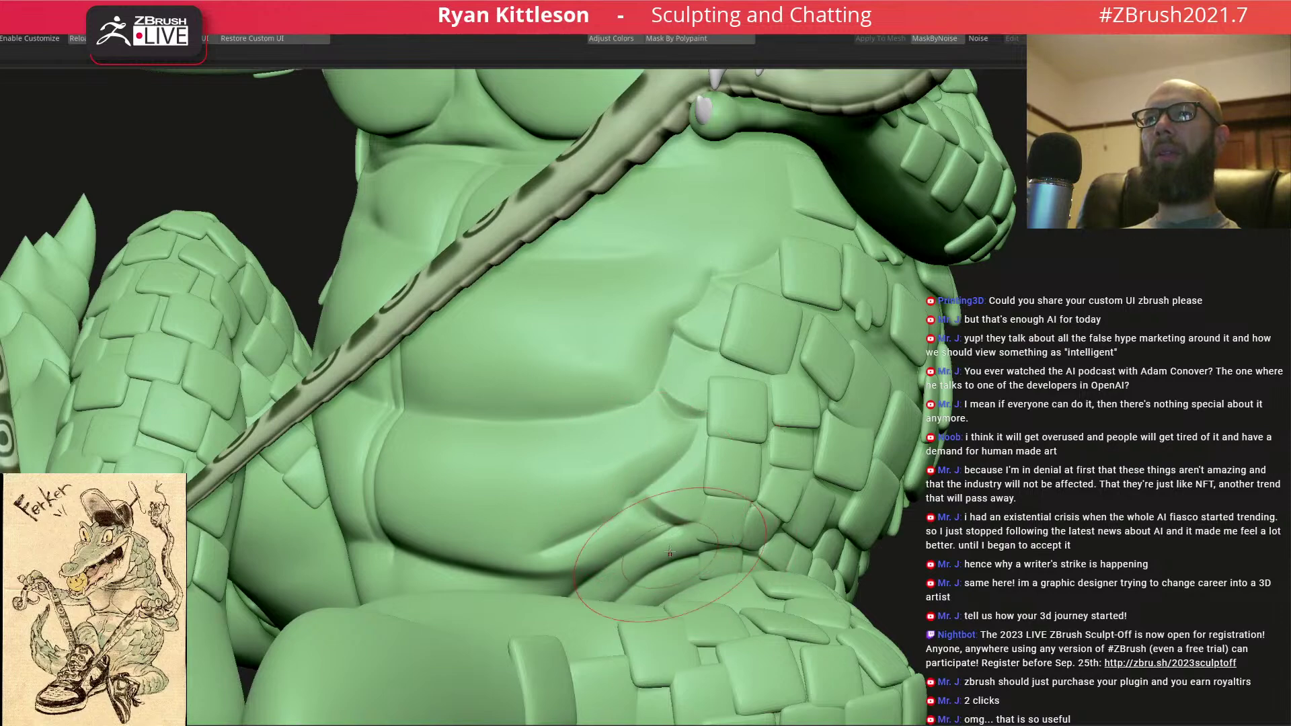
mouse_move(653, 549)
right_mouse_down("alt")
mouse_move(675, 452)
mouse_move(662, 396)
right_mouse_up("alt")
left_click_drag(644, 412, 687, 428)
right_click_drag(678, 409, 673, 367, "ctrl")
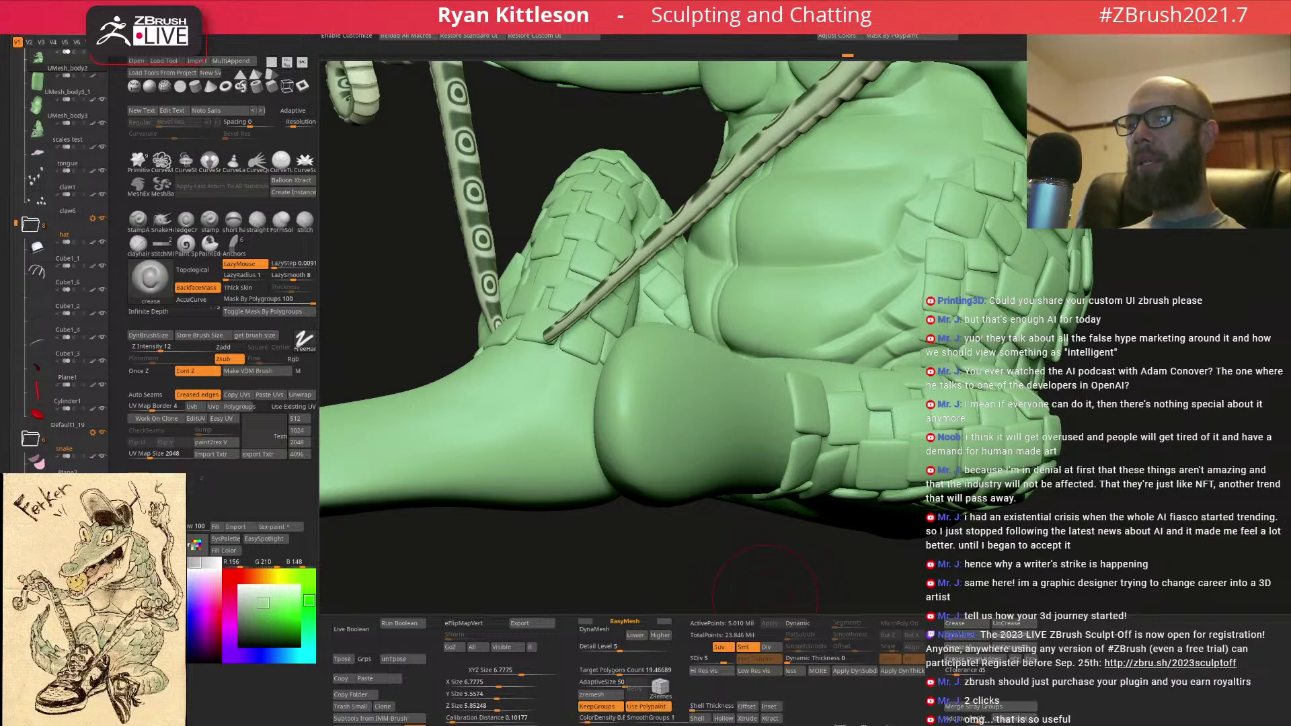
- Check the belly and legs from several angles and save the project
left_click_drag(765, 585, 932, 296)
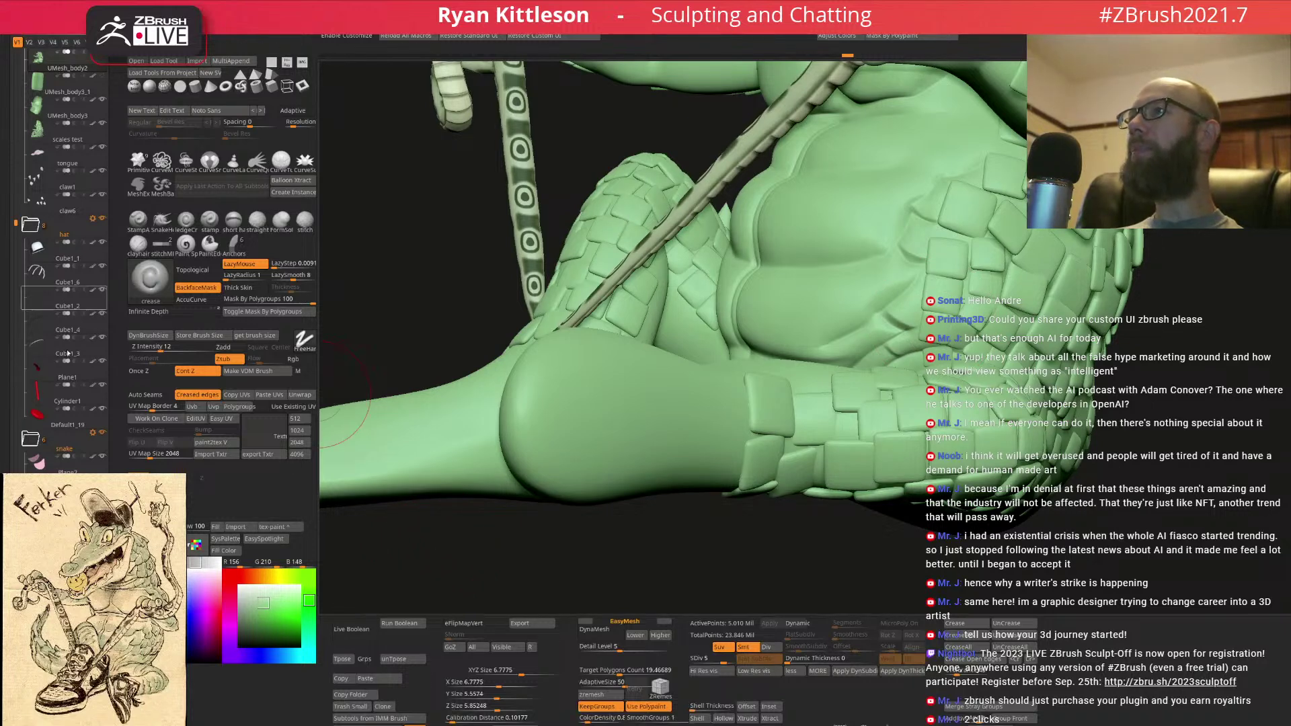
right_click_drag(900, 330, 957, 312)
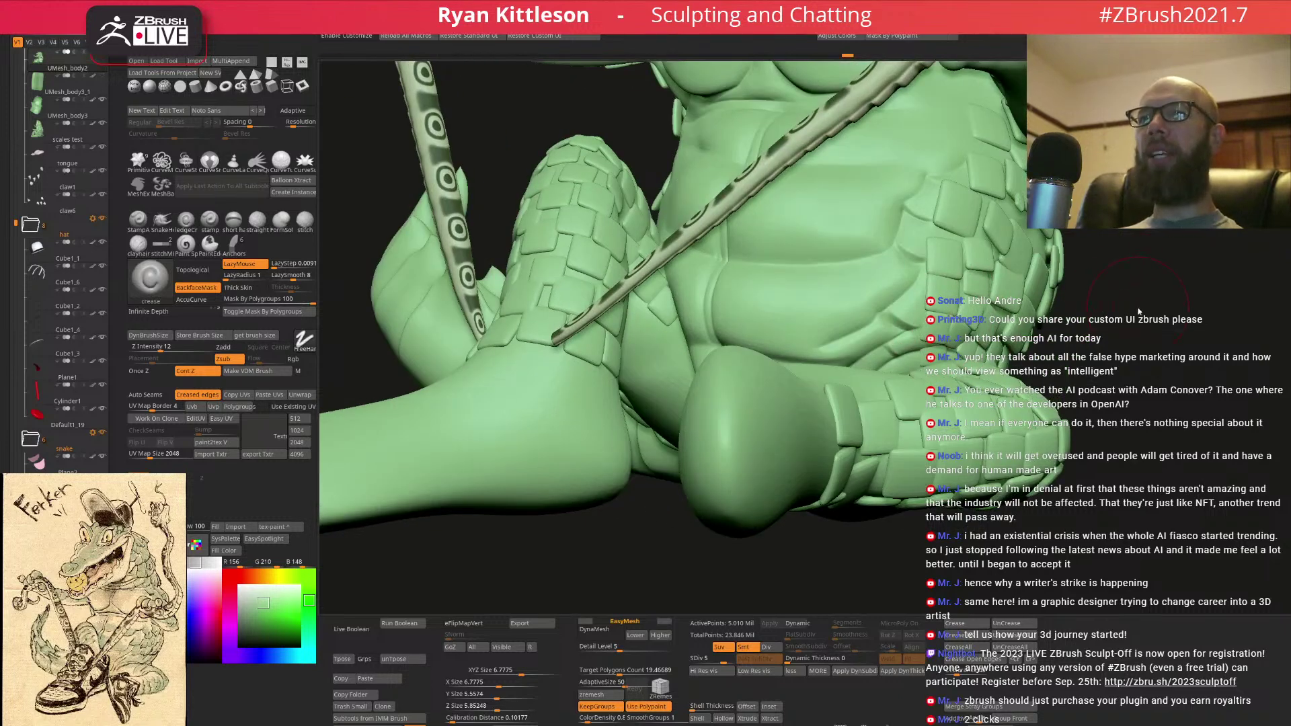
right_click_drag(1112, 289, 1121, 265)
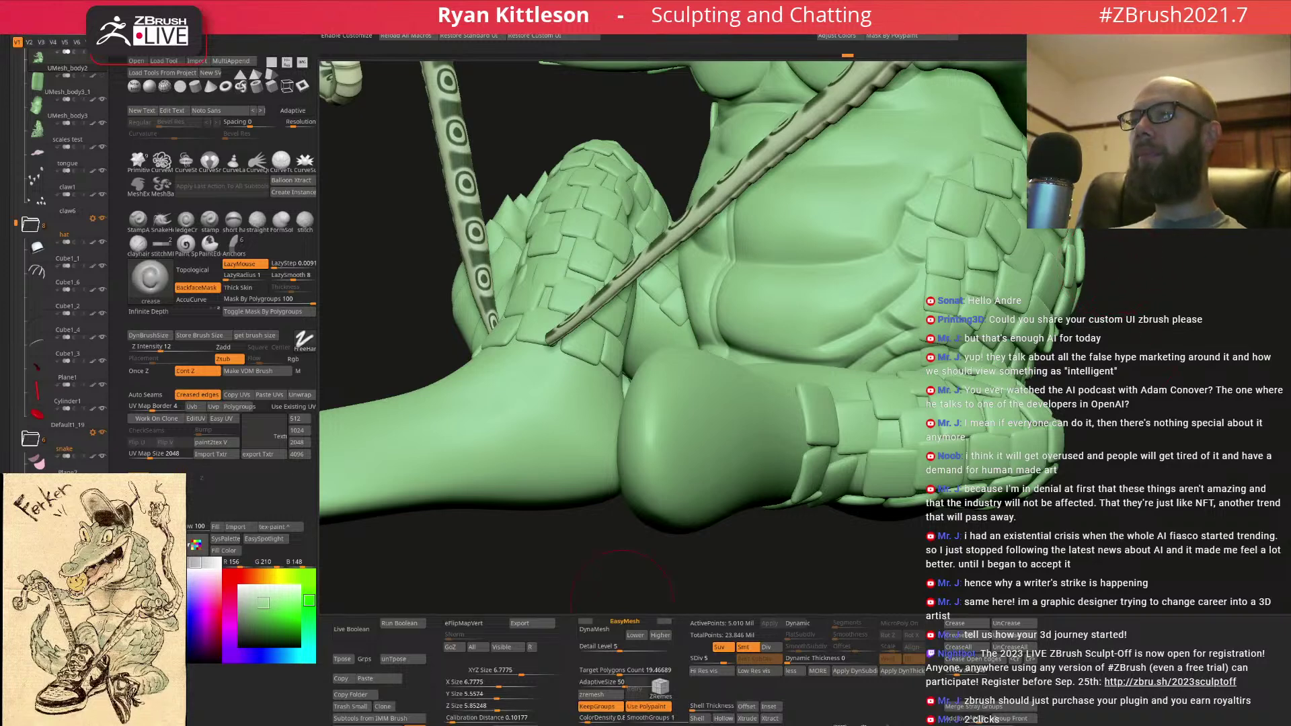
key("ctrl+s")
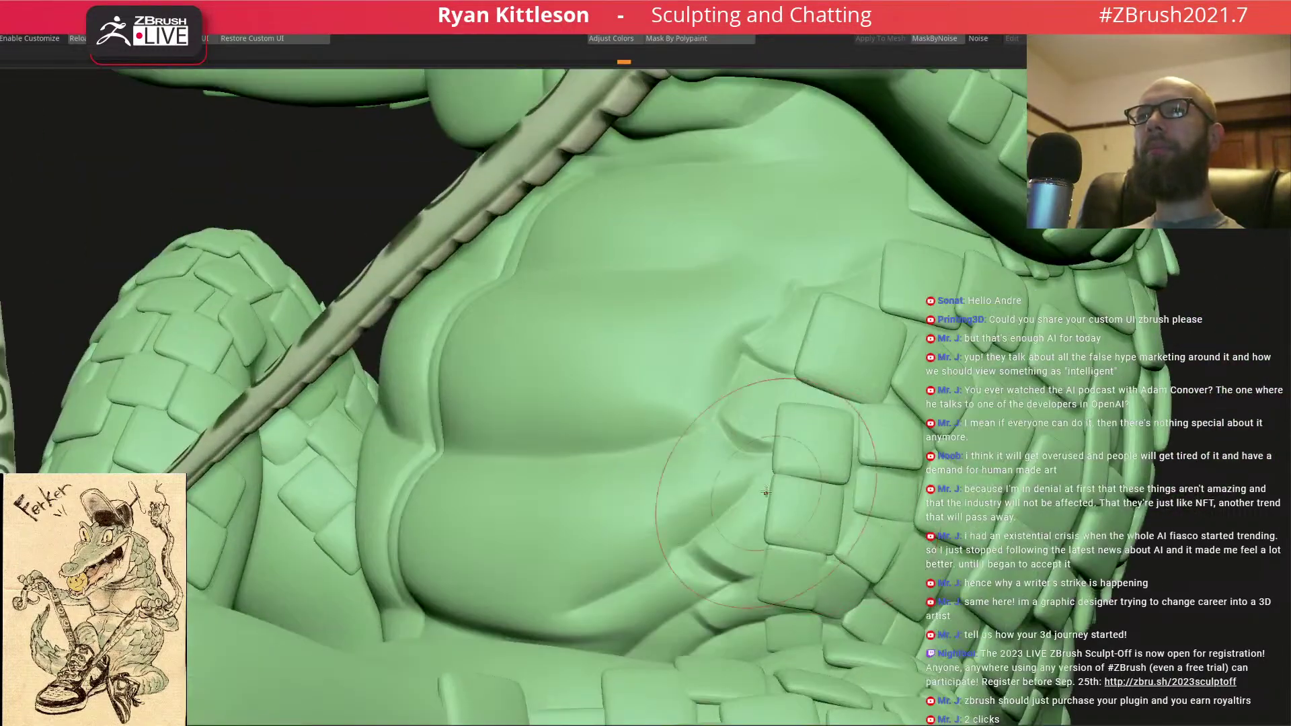
- Examine the belly folds and their transition into the side scales on both flanks of the body
right_click_drag(767, 492, 790, 460)
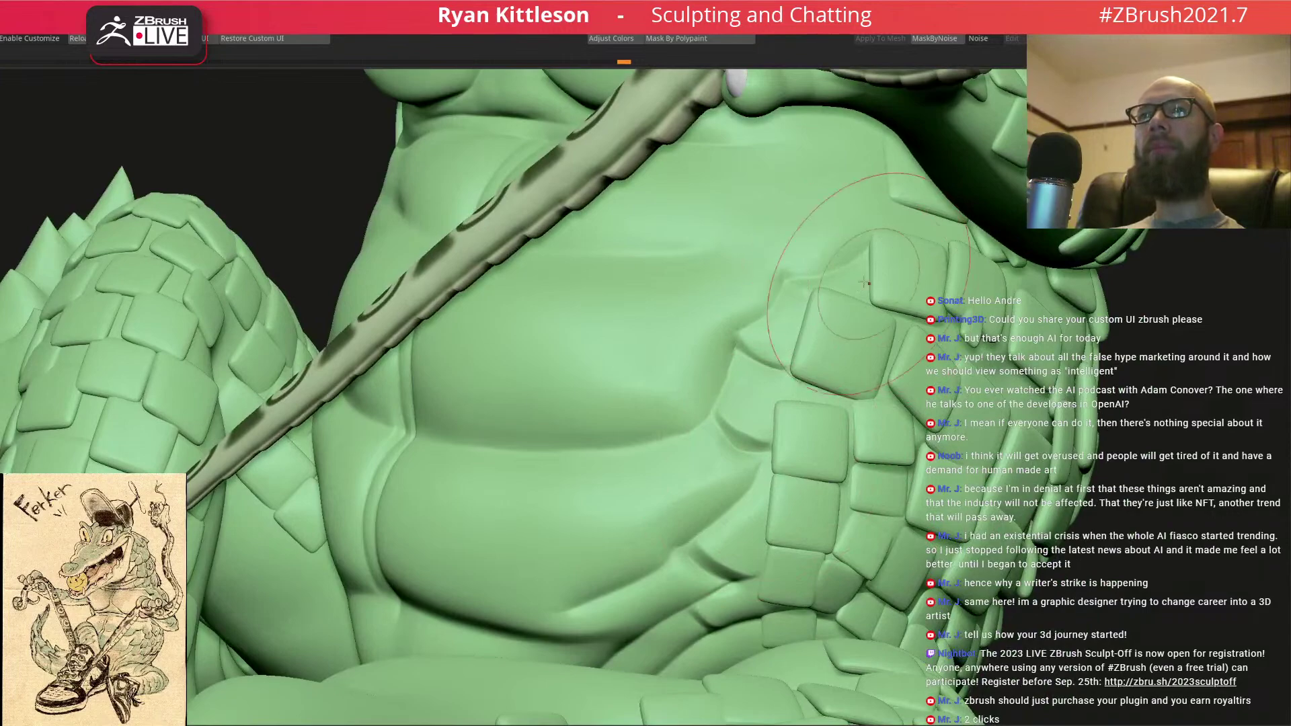
mouse_move(837, 250)
right_mouse_down()
mouse_move(772, 380)
mouse_move(790, 366)
mouse_move(831, 400)
mouse_move(815, 318)
mouse_move(834, 265)
right_mouse_up()
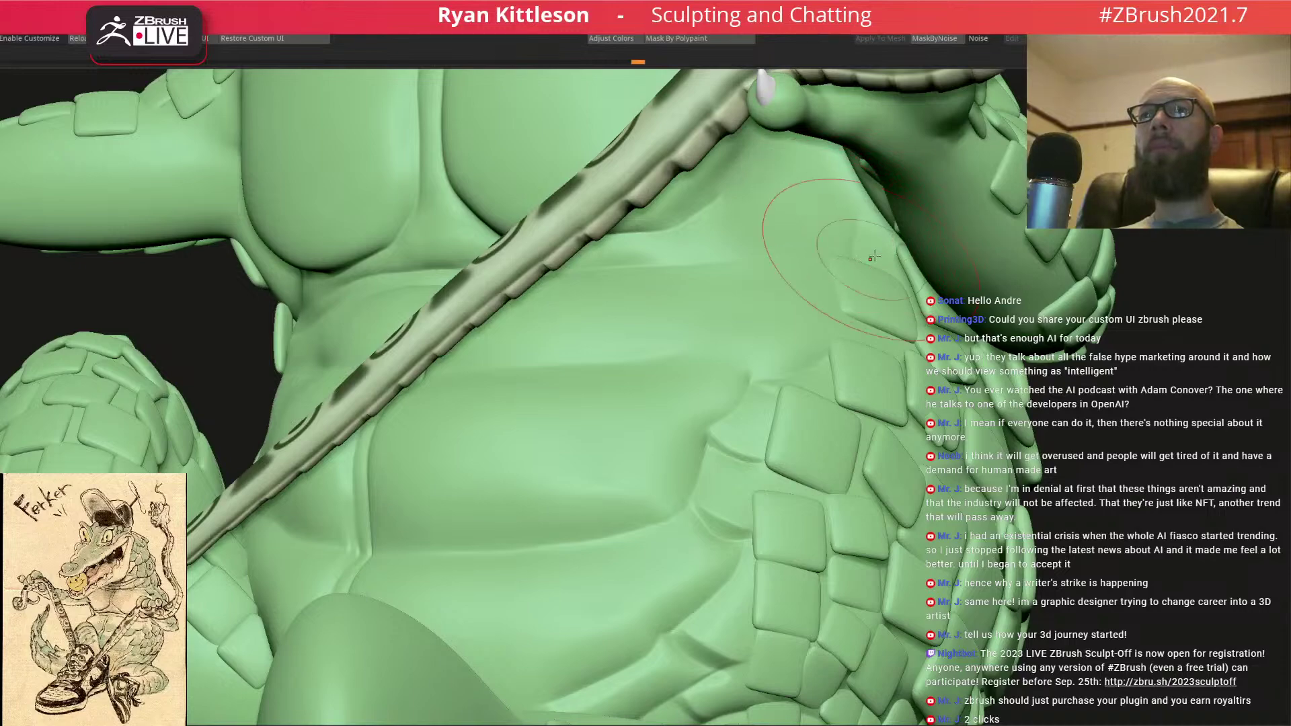
mouse_move(835, 267)
right_mouse_down()
mouse_move(792, 342)
mouse_move(811, 282)
right_mouse_up()
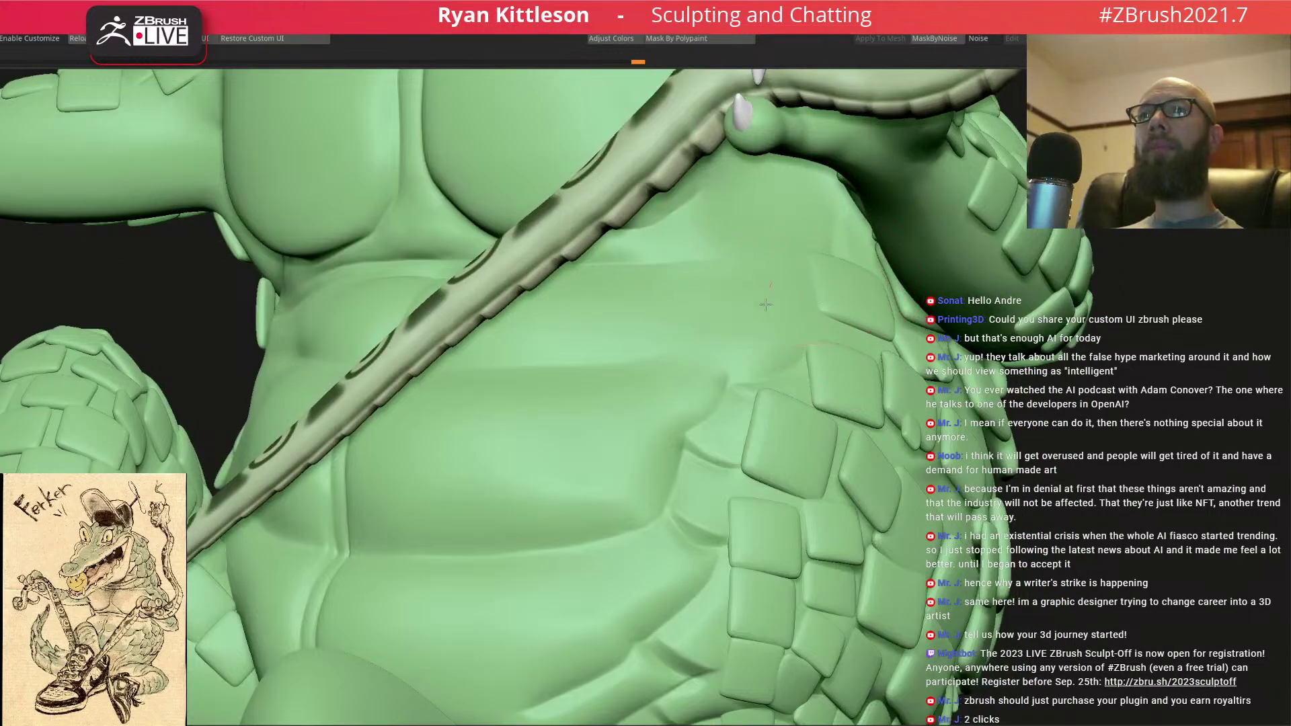
mouse_move(844, 325)
right_mouse_down("ctrl")
mouse_move(823, 269)
mouse_move(719, 272)
mouse_move(793, 296)
right_mouse_up("ctrl")
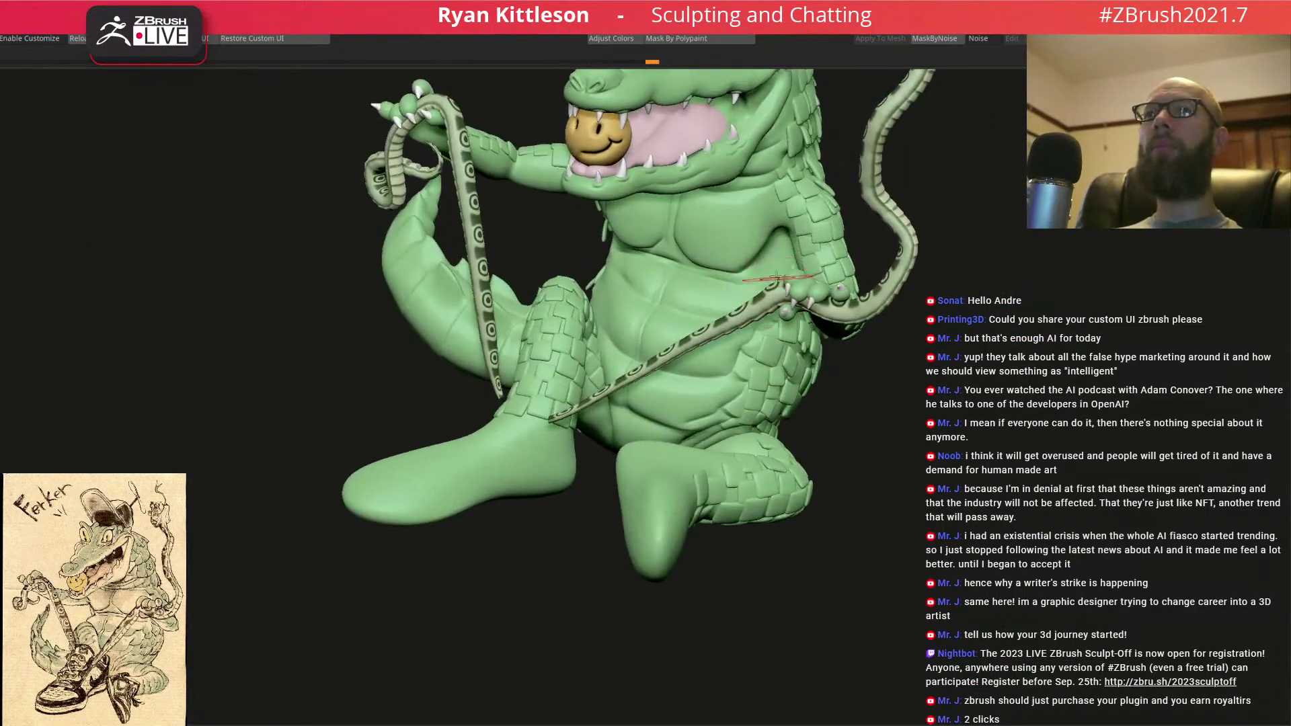
mouse_move(672, 219)
right_mouse_down()
mouse_move(714, 229)
mouse_move(662, 279)
right_mouse_up()
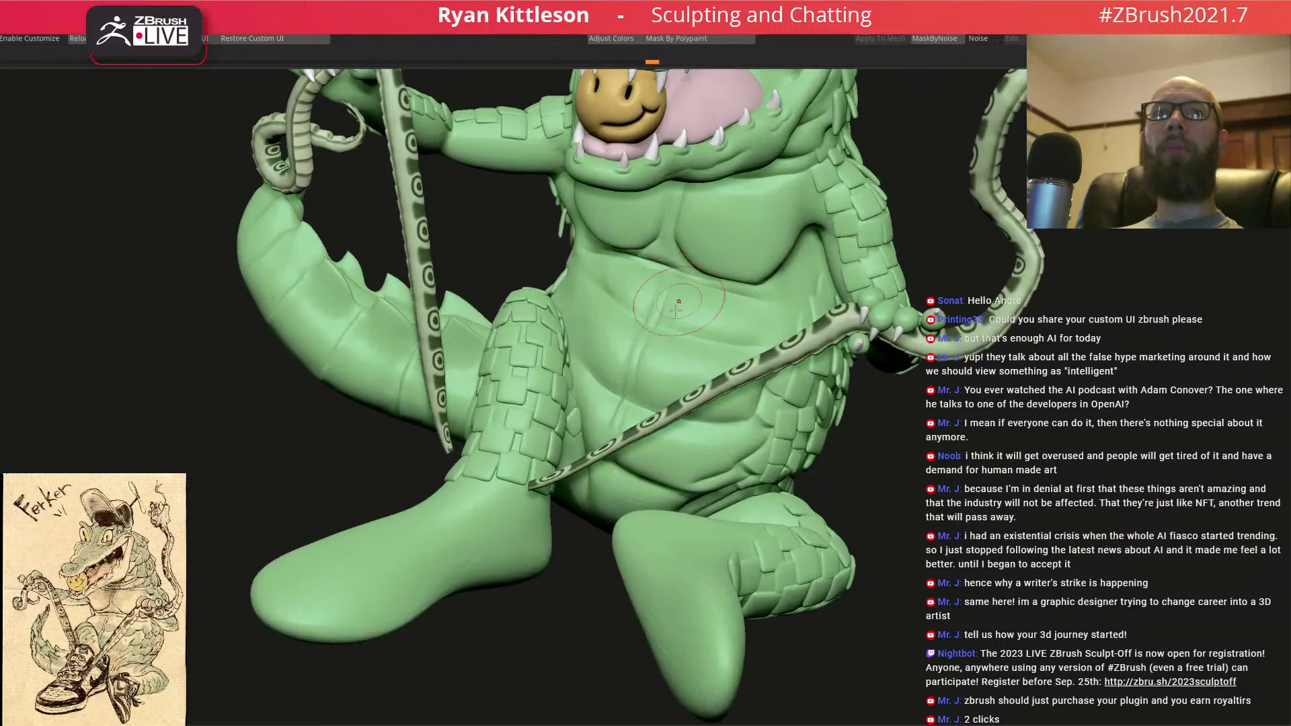
mouse_move(430, 279)
right_mouse_down()
mouse_move(484, 265)
mouse_move(511, 323)
mouse_move(562, 316)
mouse_move(521, 305)
right_mouse_up()
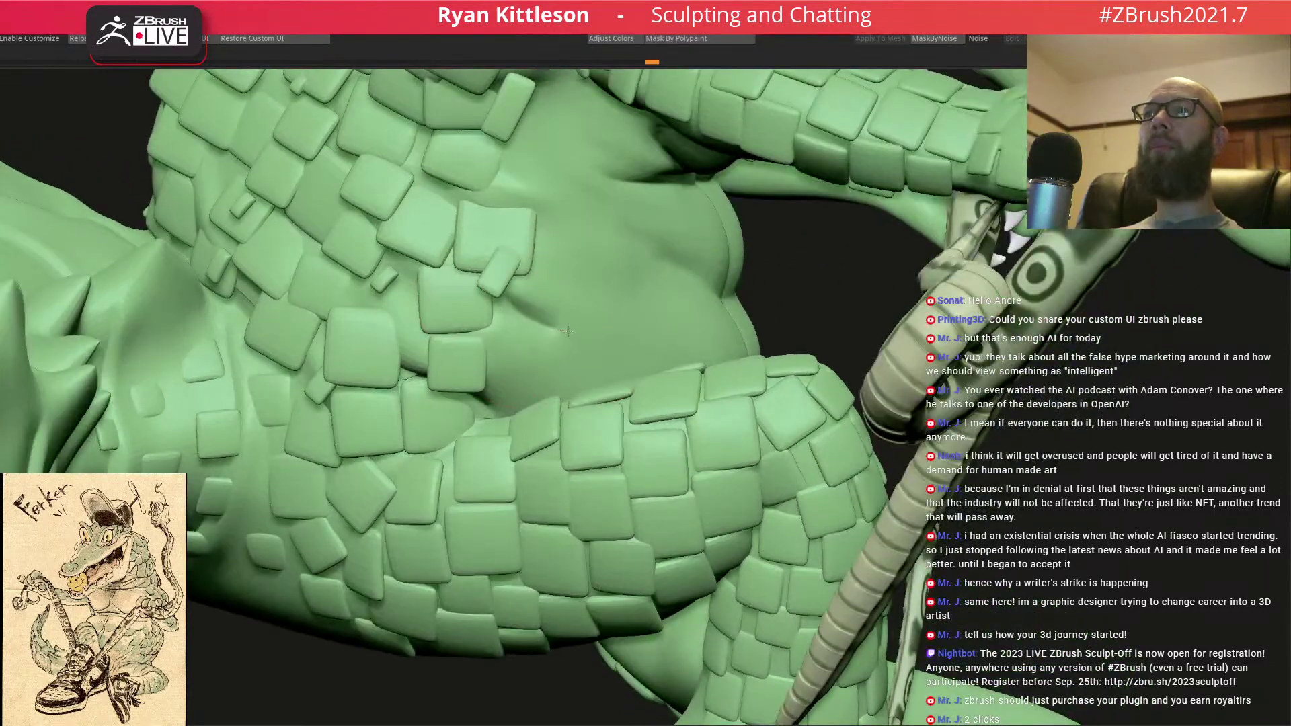
- Carve soft creases extending the upper belly folds across the flank toward the side scales beneath the arm
mouse_move(598, 363)
left_mouse_down()
mouse_move(539, 302)
mouse_move(573, 317)
left_mouse_up()
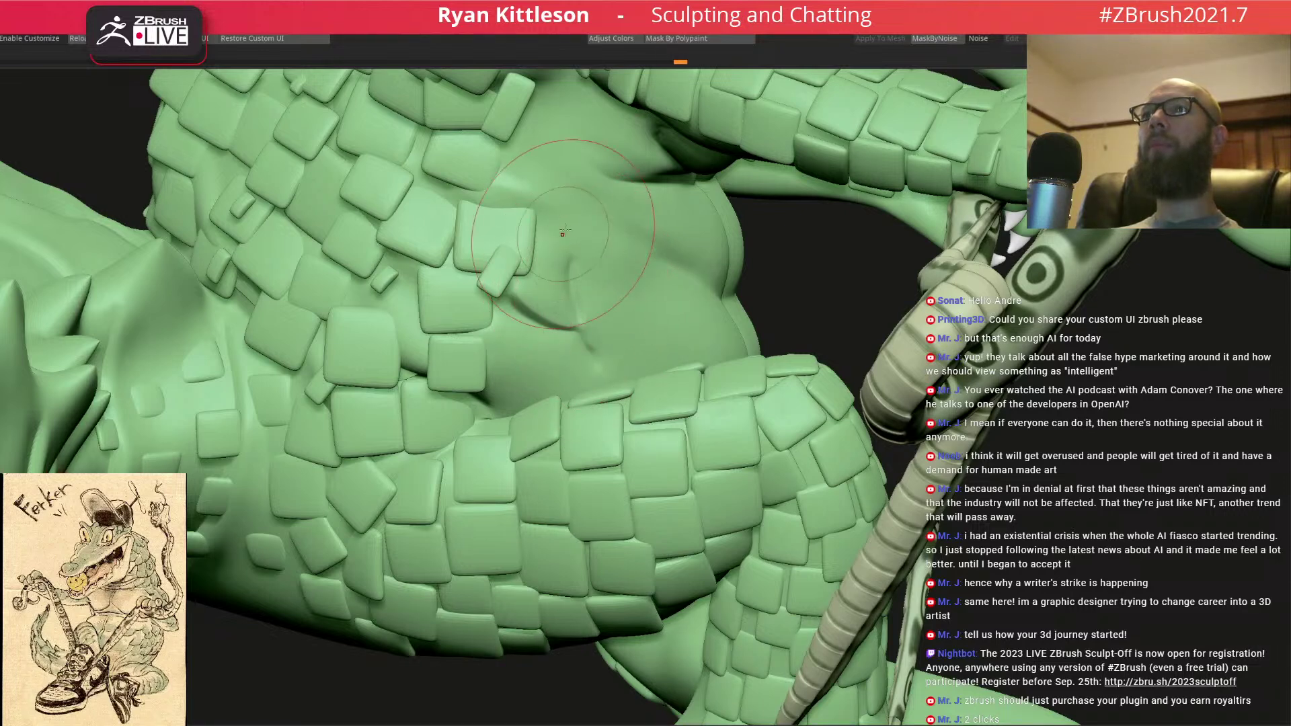
right_click_drag(598, 353, 561, 289)
mouse_move(530, 262)
left_mouse_down()
mouse_move(528, 201)
mouse_move(533, 187)
mouse_move(545, 191)
left_mouse_up()
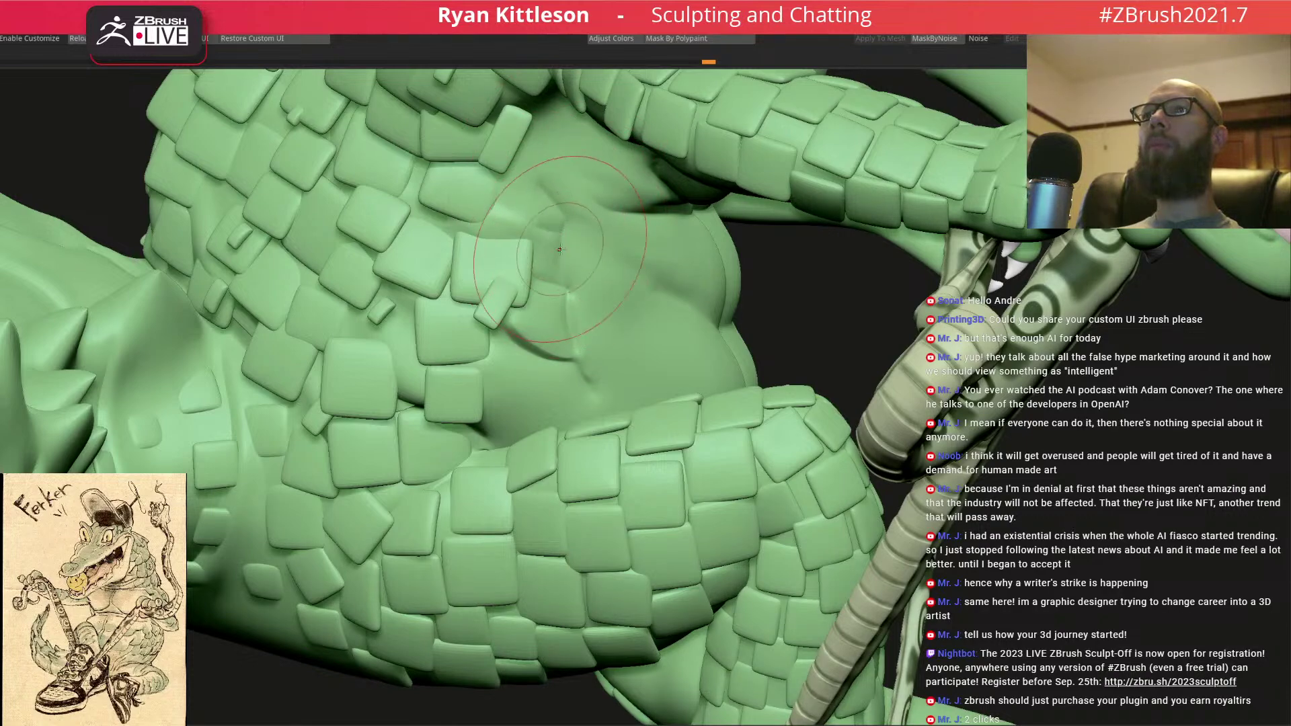
left_click_drag(556, 250, 561, 269)
mouse_move(639, 451)
right_mouse_down()
mouse_move(605, 433)
mouse_move(538, 447)
mouse_move(527, 425)
right_mouse_up()
left_click_drag(527, 425, 551, 378)
mouse_move(551, 378)
right_mouse_down()
mouse_move(525, 397)
mouse_move(530, 425)
right_mouse_up()
left_click_drag(530, 425, 539, 424)
mouse_move(540, 424)
right_mouse_down()
mouse_move(542, 372)
mouse_move(791, 324)
right_mouse_up()
- Examine the belly and chest from the side and front, and inspect the neck and shoulder scales up close
key("f")
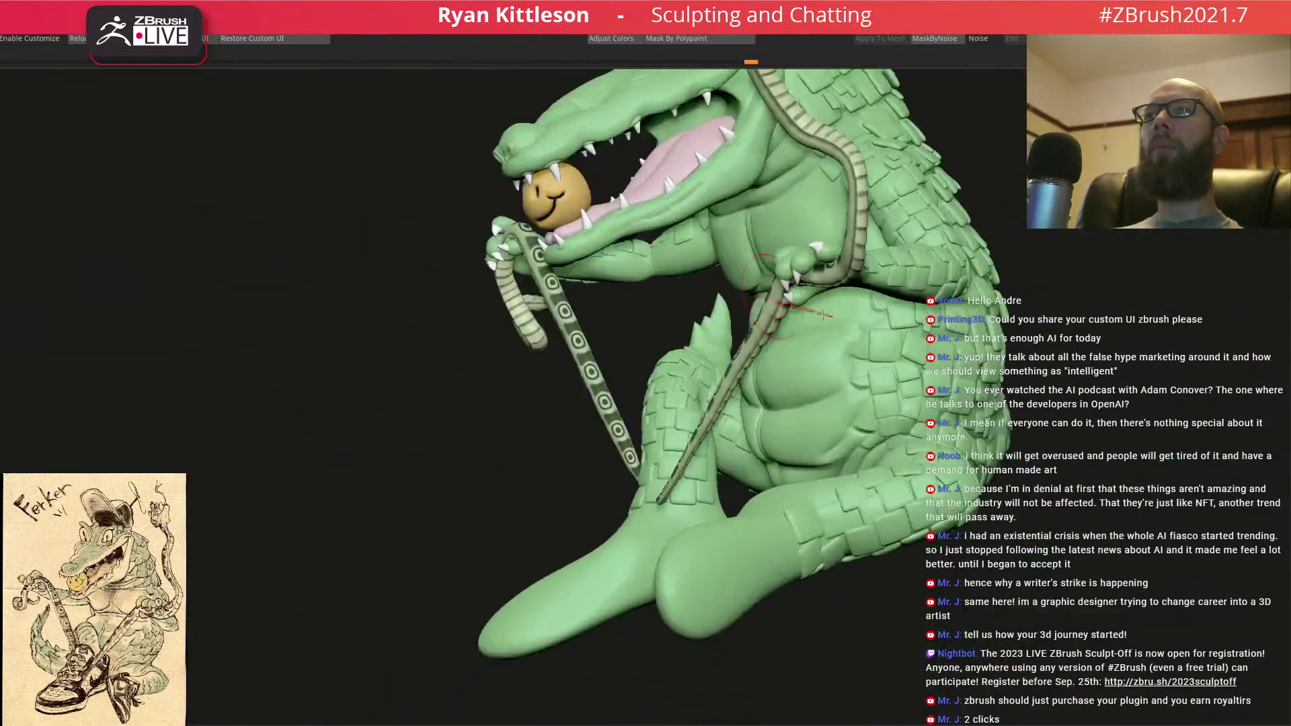
mouse_move(848, 383)
right_mouse_down()
mouse_move(848, 447)
mouse_move(891, 474)
right_mouse_up()
mouse_move(802, 435)
right_mouse_down()
mouse_move(874, 447)
mouse_move(835, 485)
mouse_move(760, 436)
right_mouse_up()
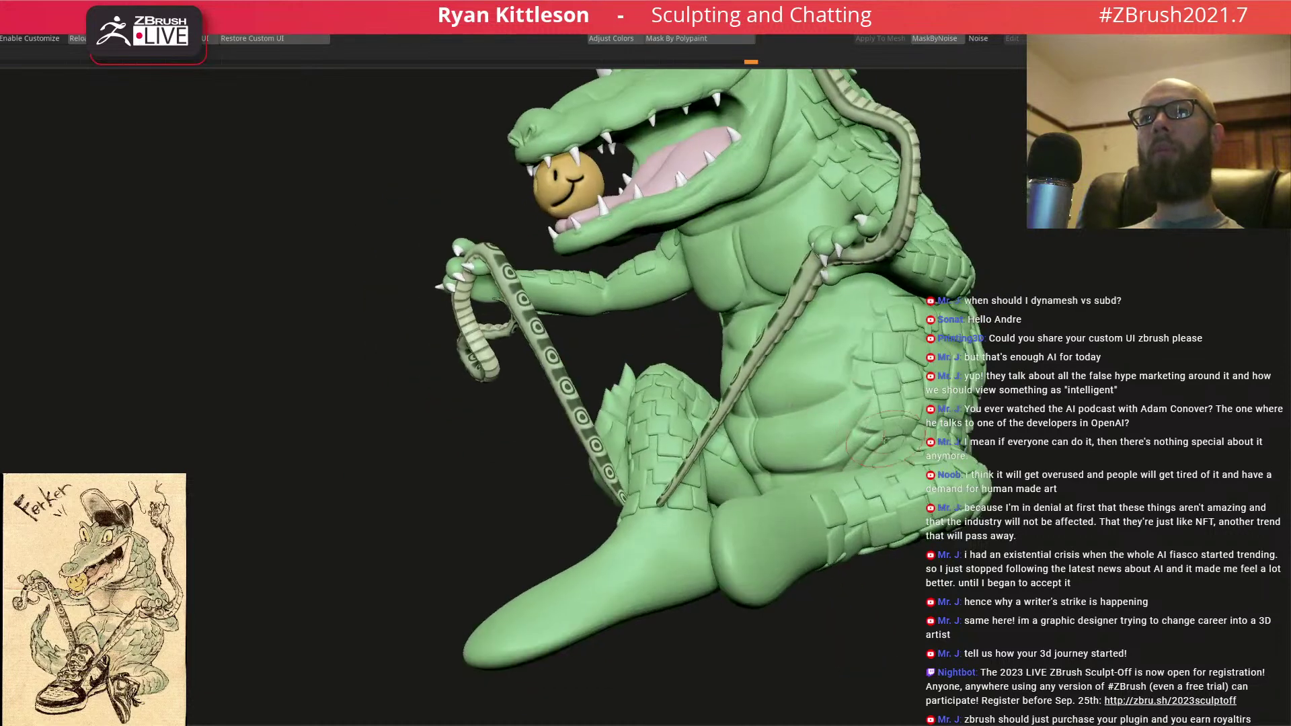
mouse_move(858, 400)
right_mouse_down()
mouse_move(748, 416)
mouse_move(803, 267)
right_mouse_up()
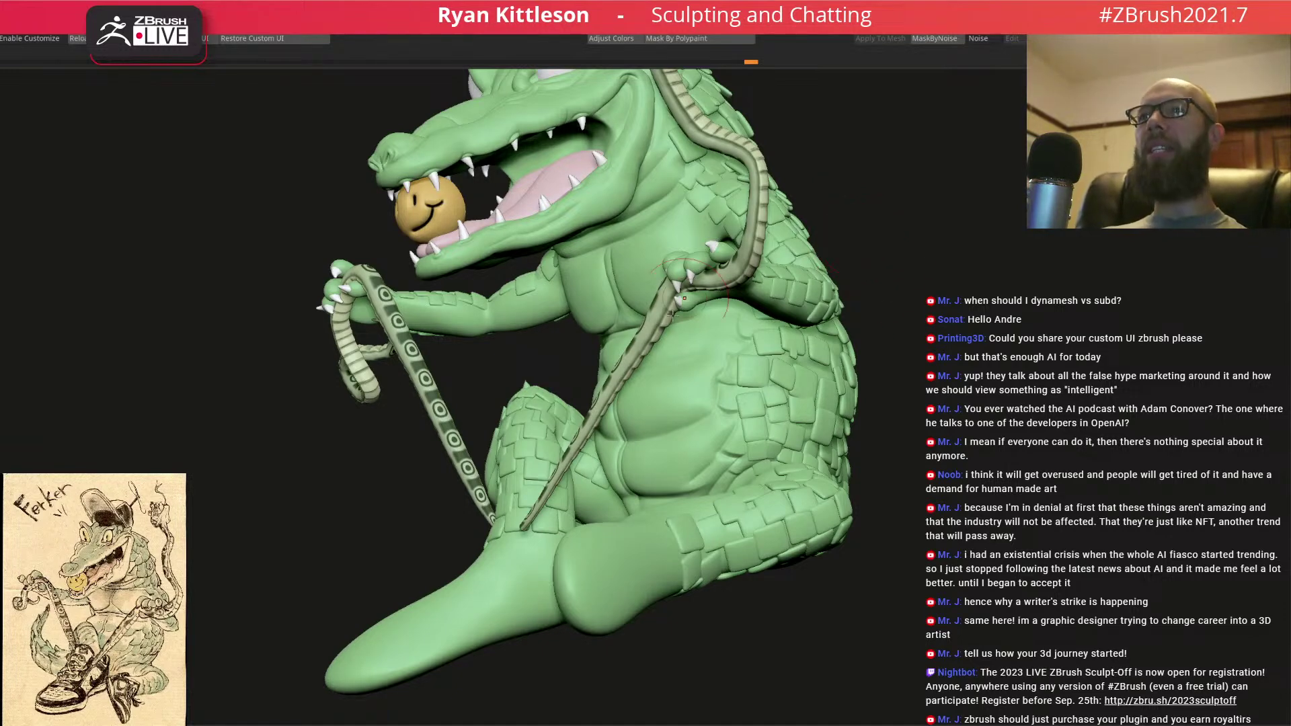
mouse_move(703, 340)
right_mouse_down()
mouse_move(718, 372)
mouse_move(740, 316)
right_mouse_up()
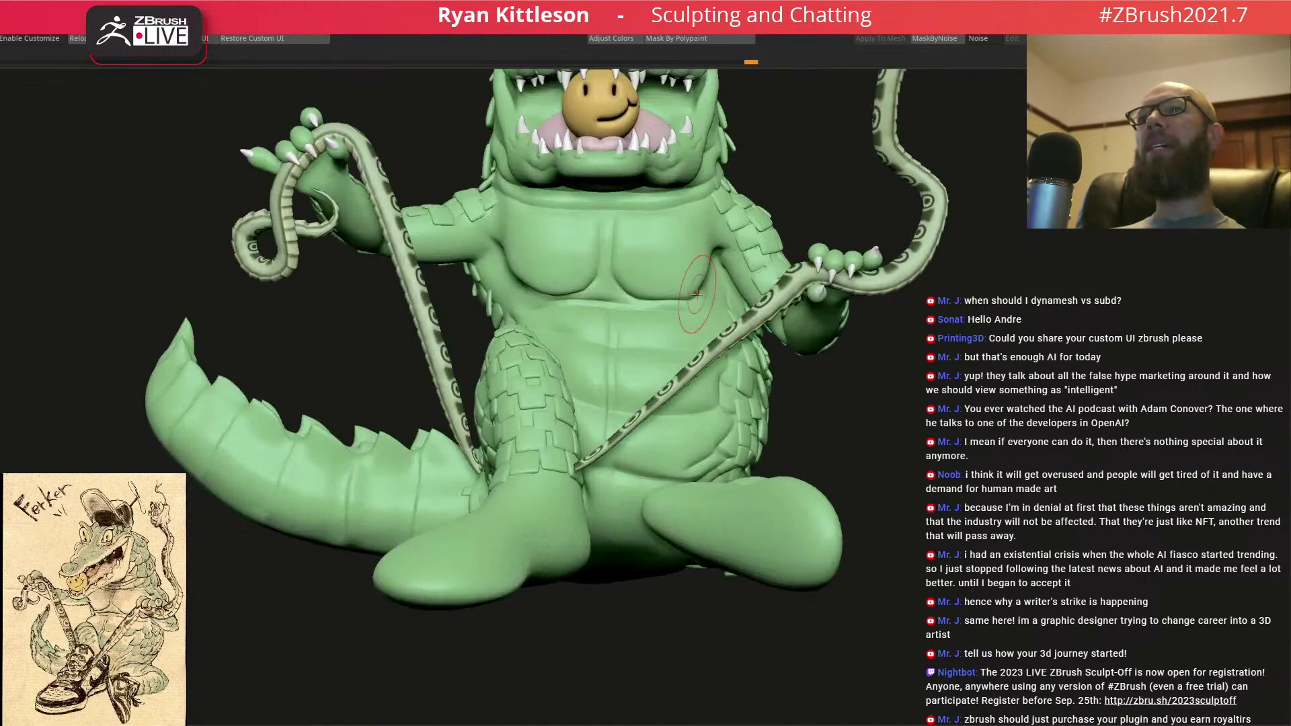
right_click_drag(655, 290, 682, 284)
mouse_move(562, 232)
right_mouse_down()
mouse_move(571, 243)
mouse_move(547, 272)
mouse_move(571, 268)
mouse_move(480, 240)
mouse_move(572, 151)
right_mouse_up()
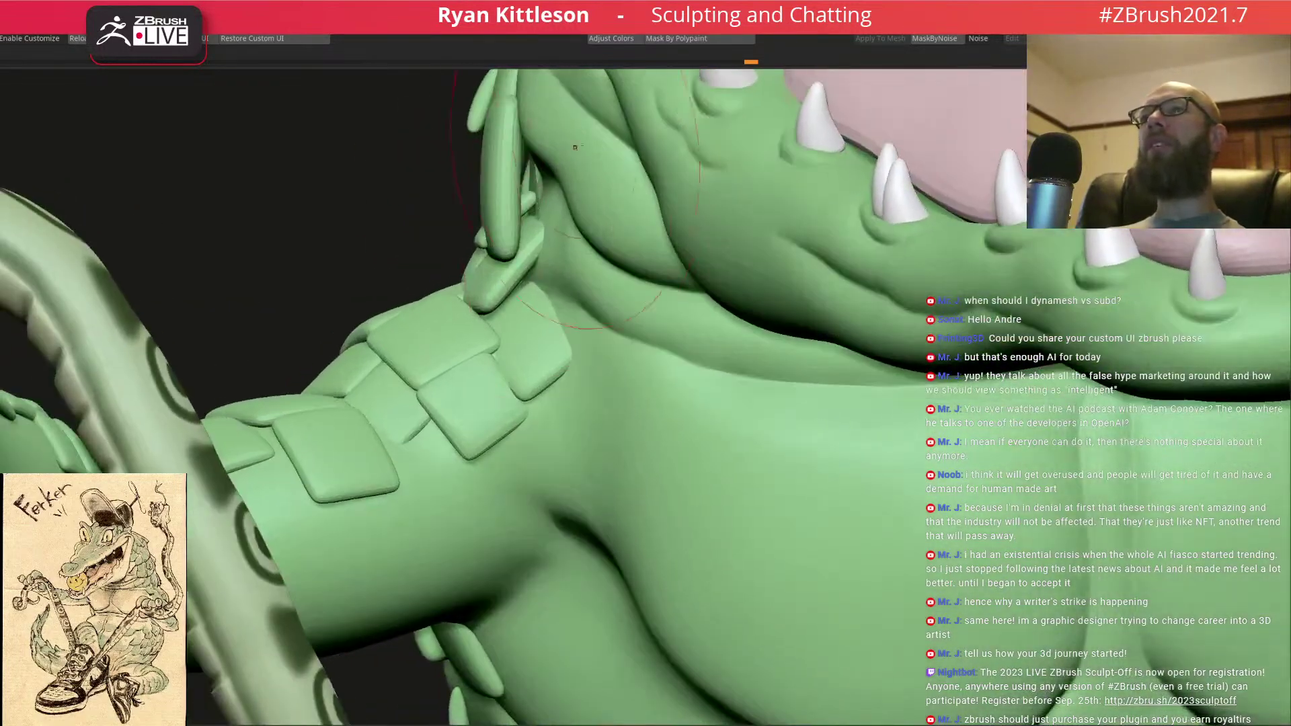
right_click_drag(541, 200, 589, 126)
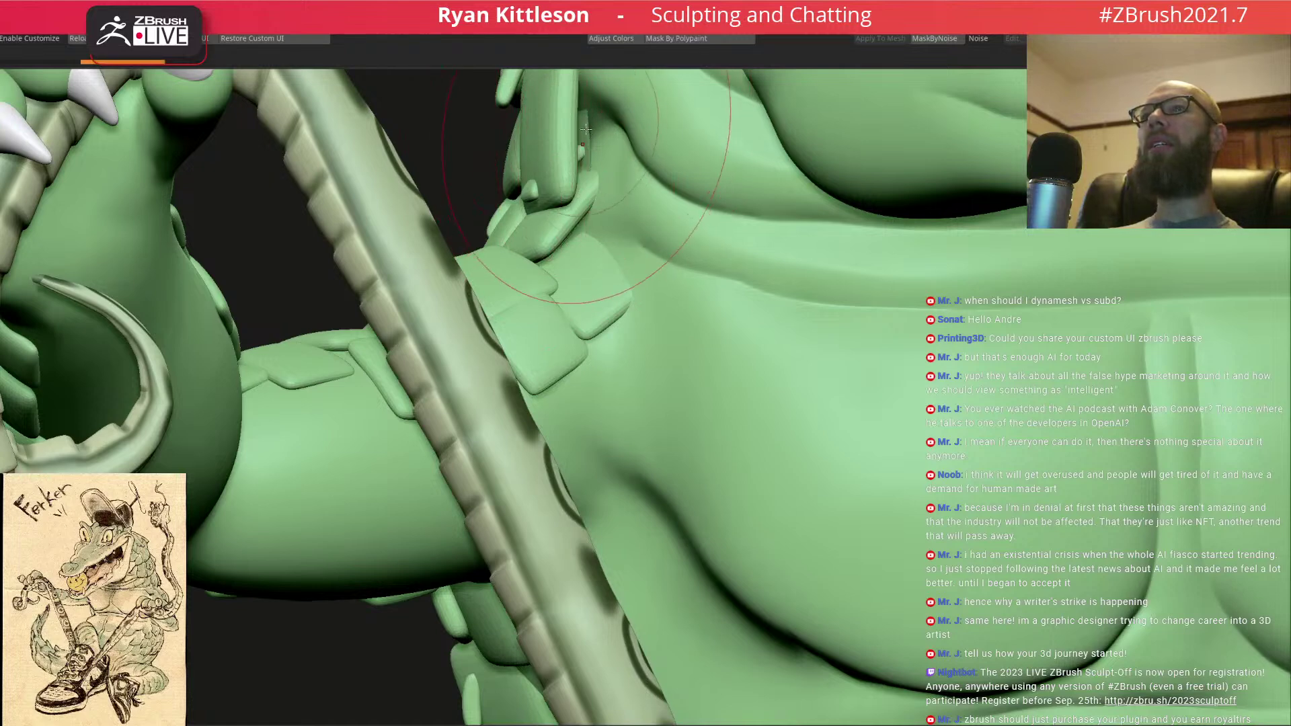
- Isolate the mesh carrying the small scales, hide its underlying body surface, and show the whole character again
key("shift+alt+s")
key("f")
right_click_drag(522, 131, 591, 412)
right_click_drag(492, 402, 546, 444, "ctrl")
key("shift+f")
key("shift+f")
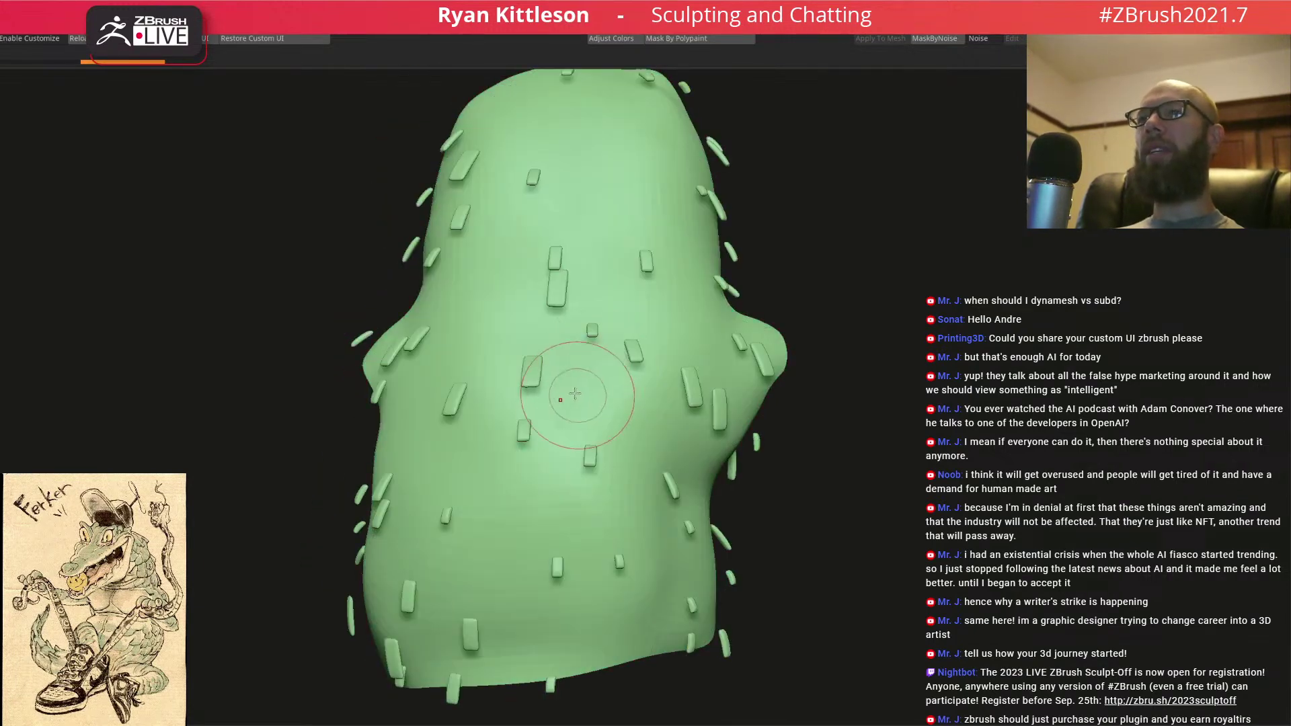
left_click(578, 394, "ctrl+shift")
left_click(578, 393, "ctrl+shift")
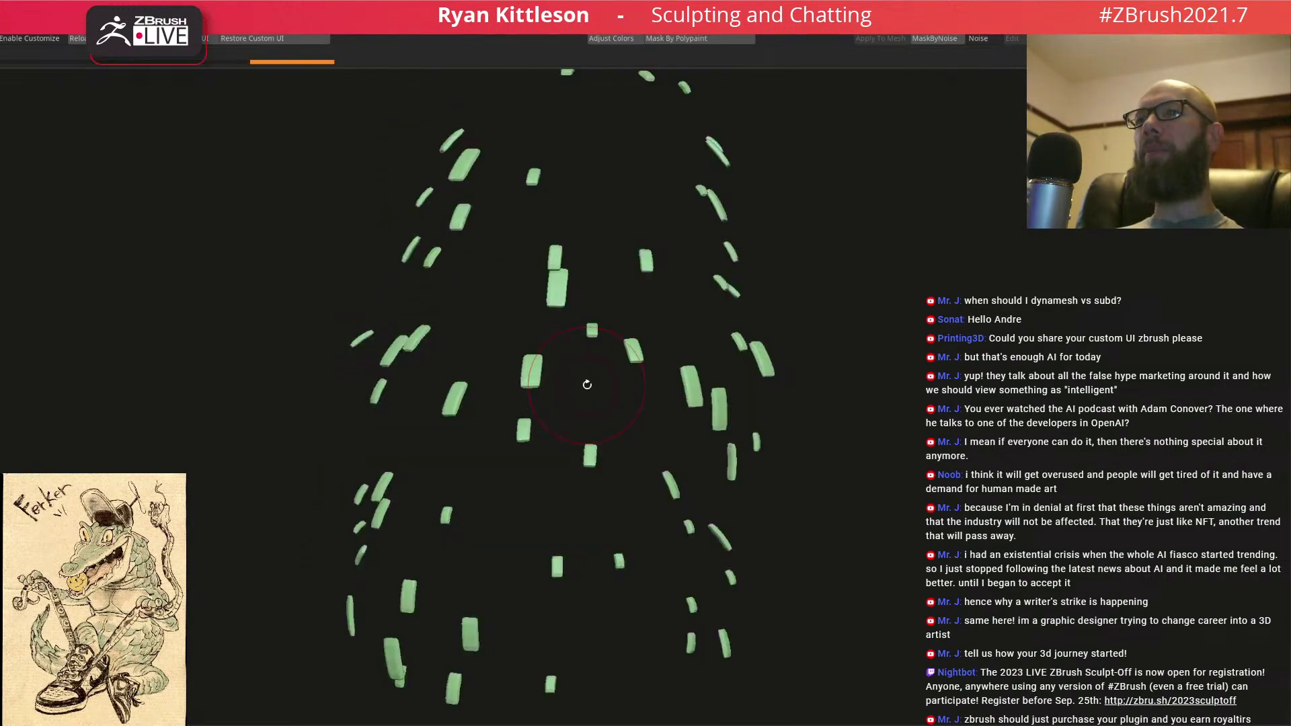
left_click(590, 388, "ctrl+shift")
left_click(592, 384, "ctrl+shift")
left_click(599, 371, "ctrl+shift")
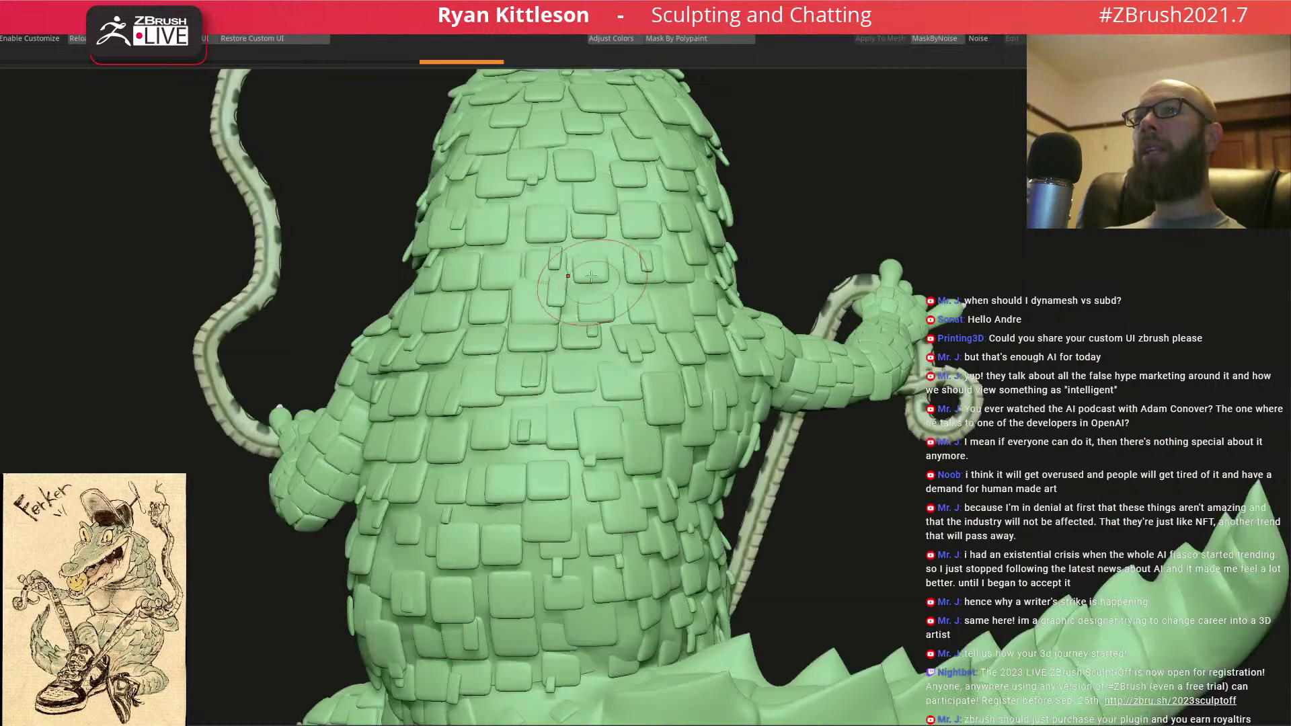
- Review the whole crocodile from the back, both sides and the front, checking the scales, folds and silhouette
right_click_drag(556, 286, 478, 291)
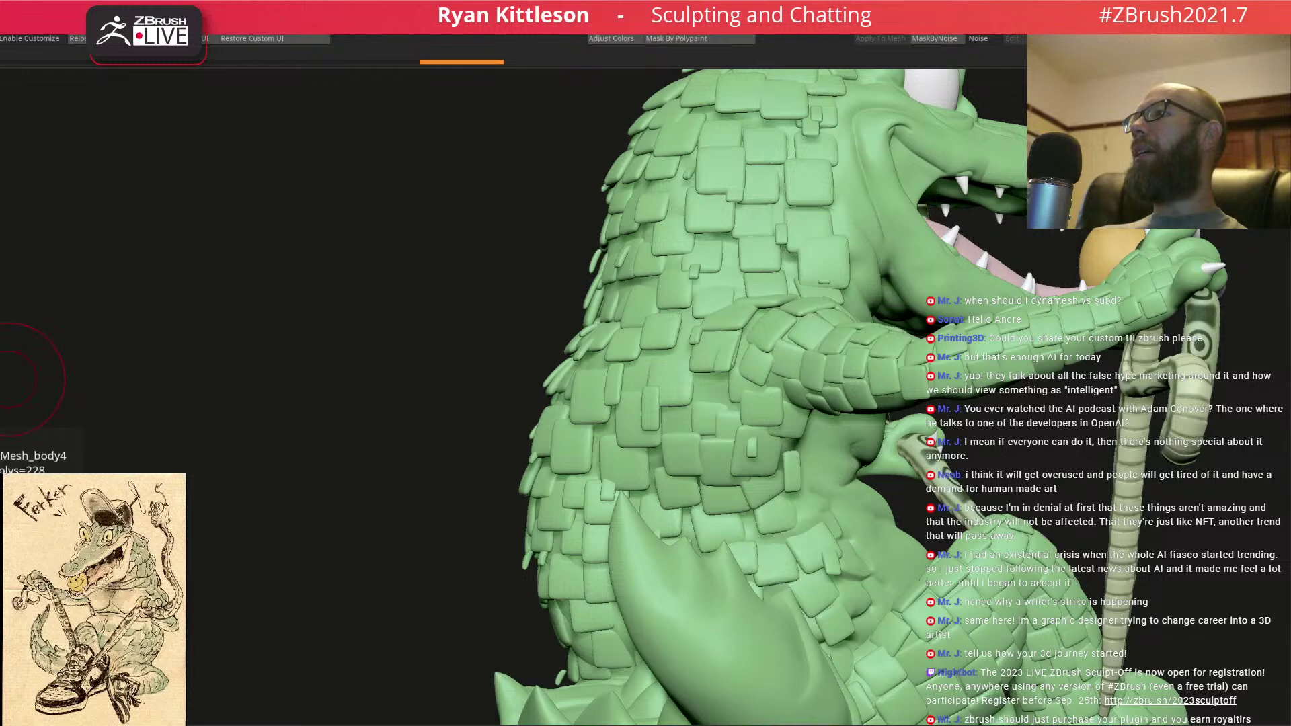
scroll(713, 373, "down", 5)
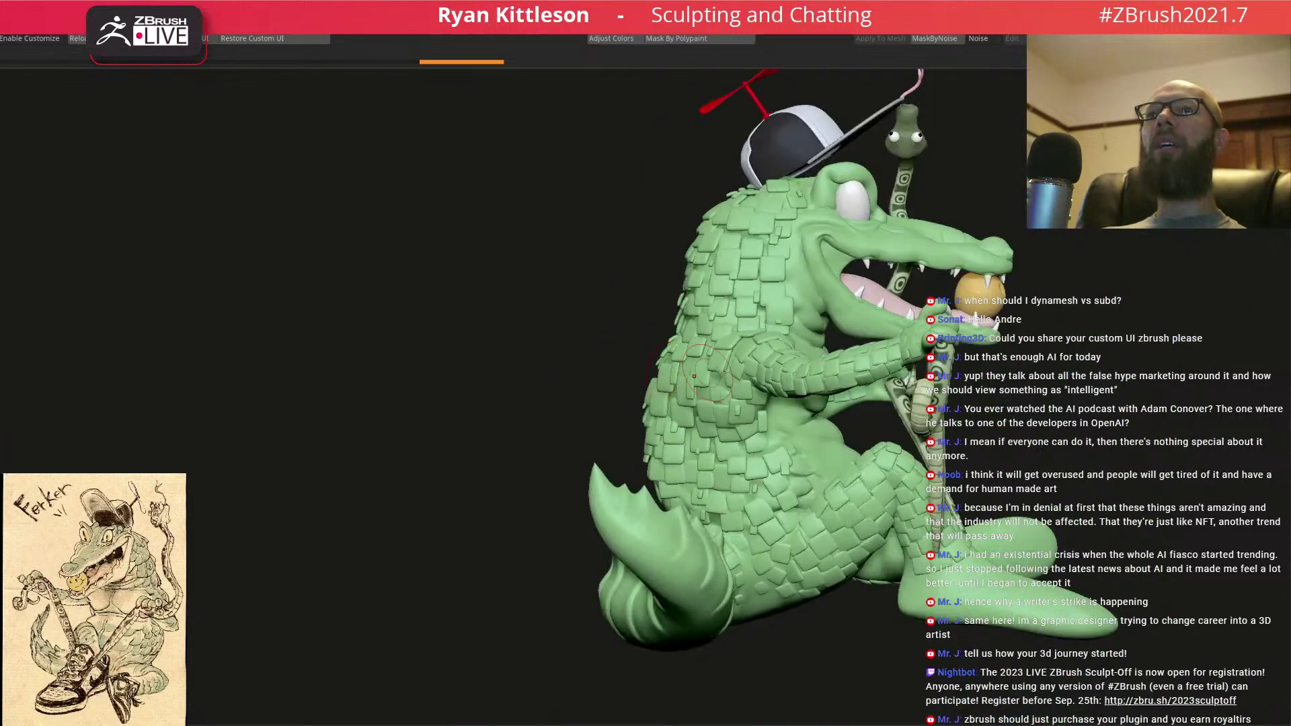
right_click_drag(694, 376, 724, 363)
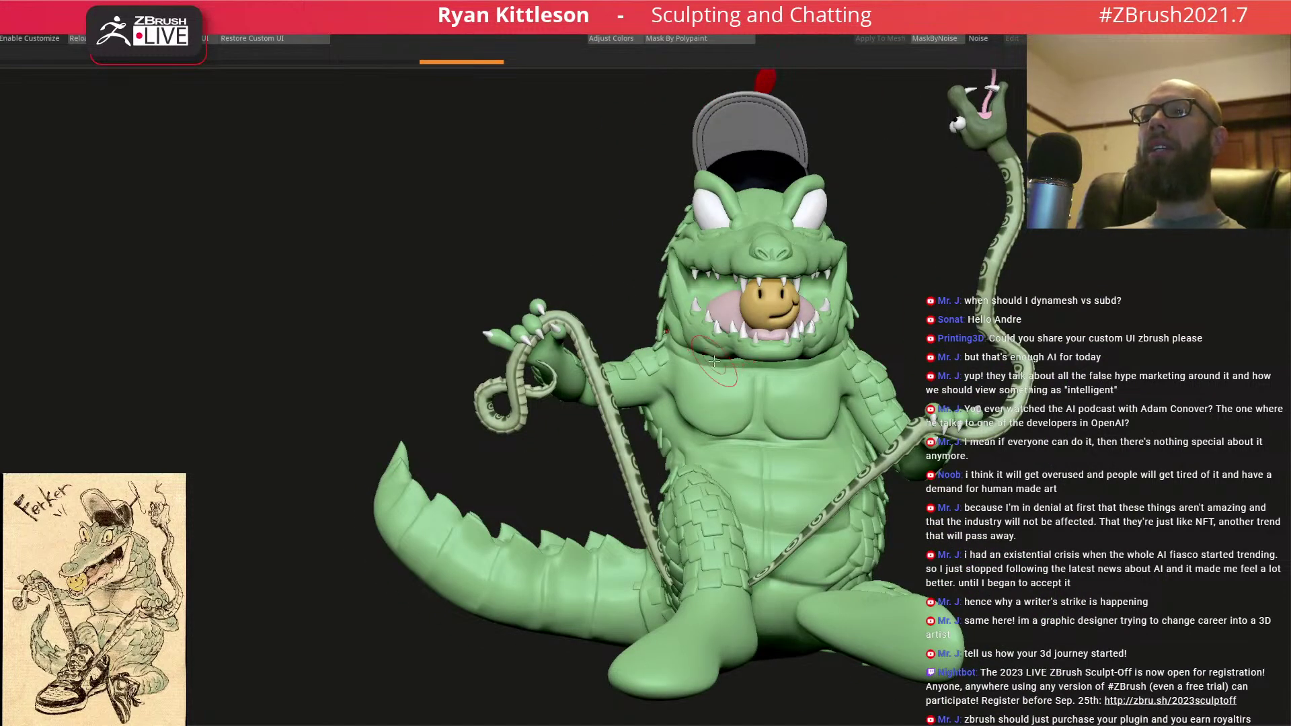
right_click_drag(727, 366, 663, 377)
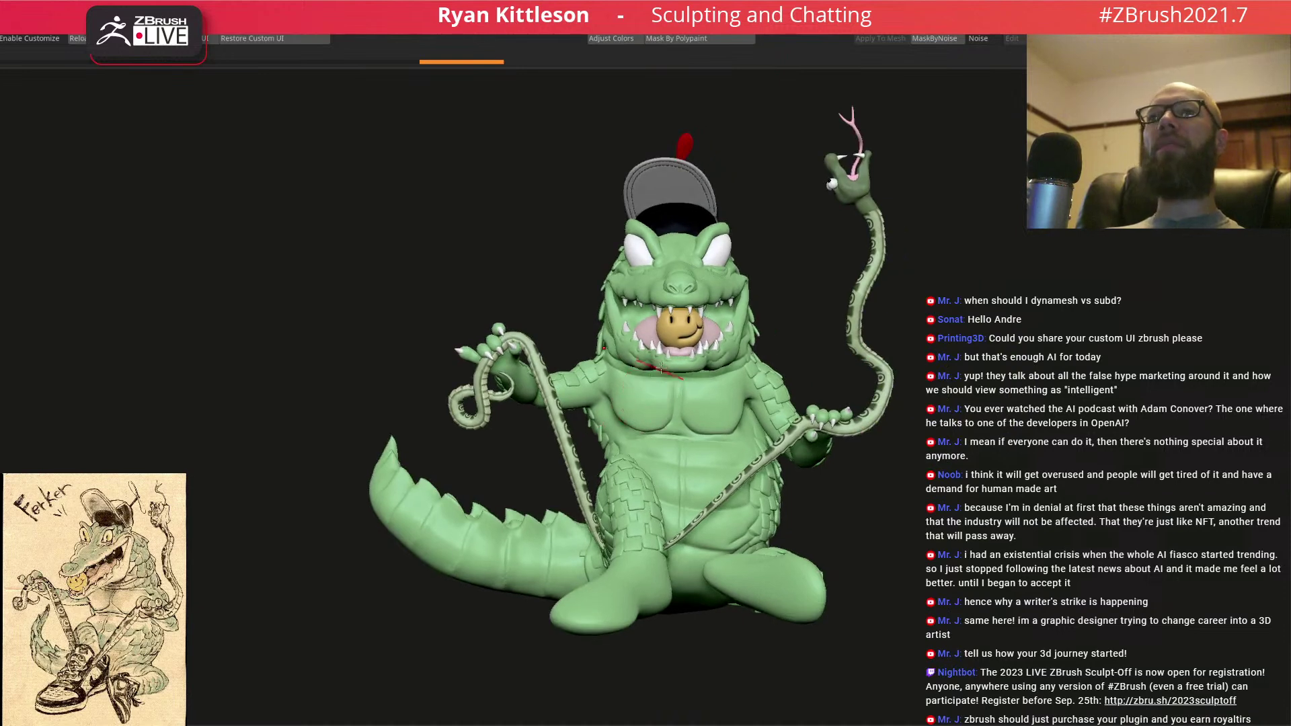
right_click_drag(703, 317, 671, 299)
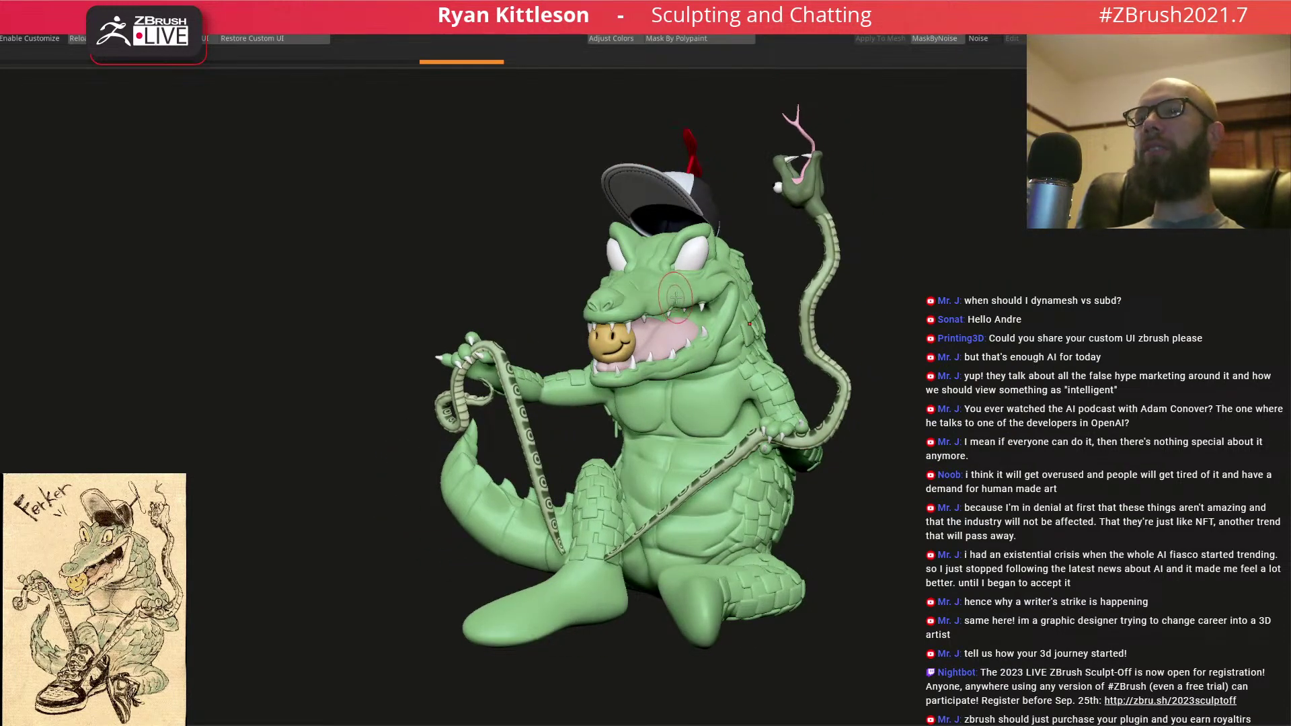
mouse_move(726, 361)
right_mouse_down()
mouse_move(676, 367)
mouse_move(722, 359)
mouse_move(668, 338)
right_mouse_up()
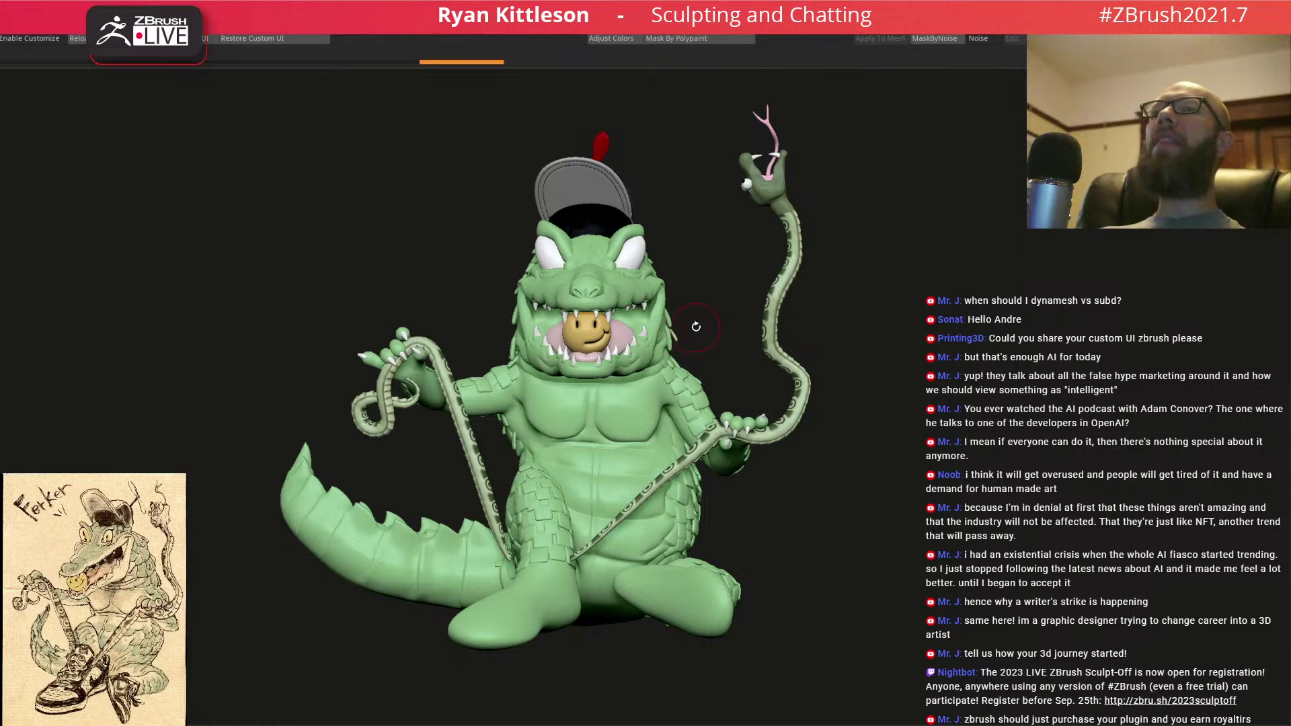
left_click_drag(694, 327, 664, 322)
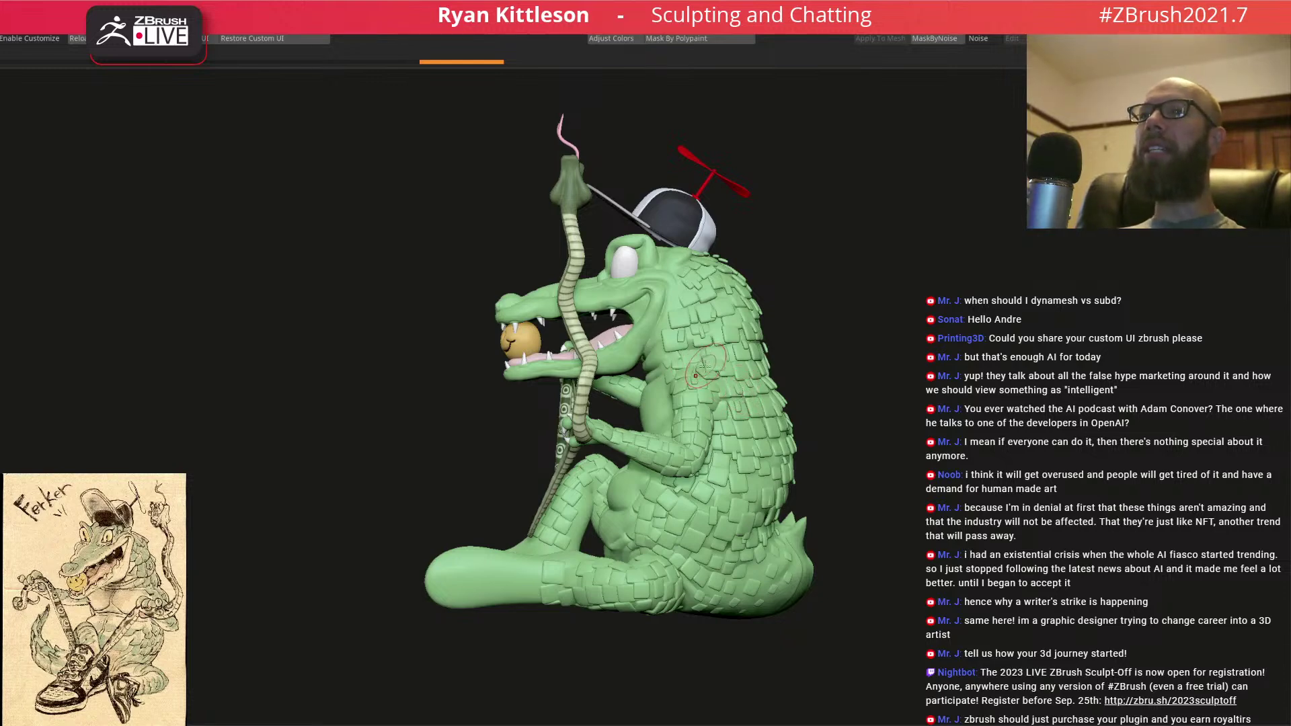
right_click_drag(678, 341, 750, 353)
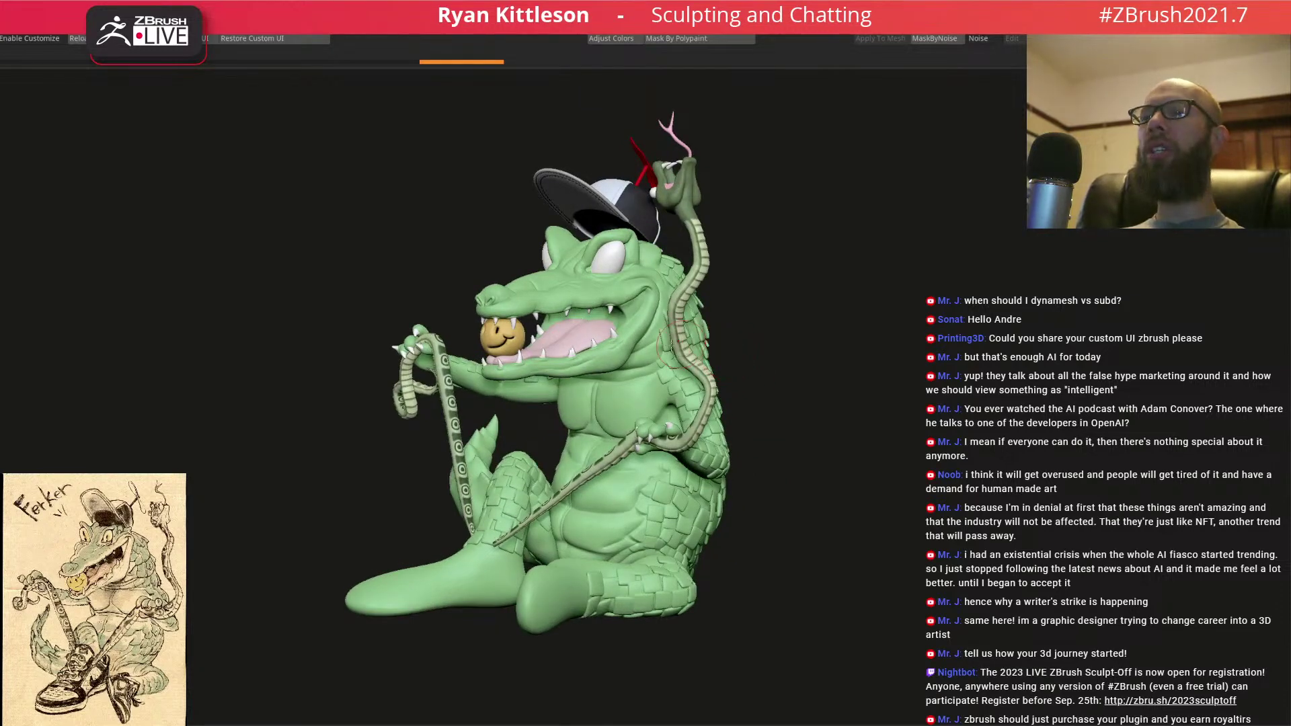
mouse_move(572, 374)
right_mouse_down()
mouse_move(740, 347)
mouse_move(618, 374)
mouse_move(645, 372)
right_mouse_up()
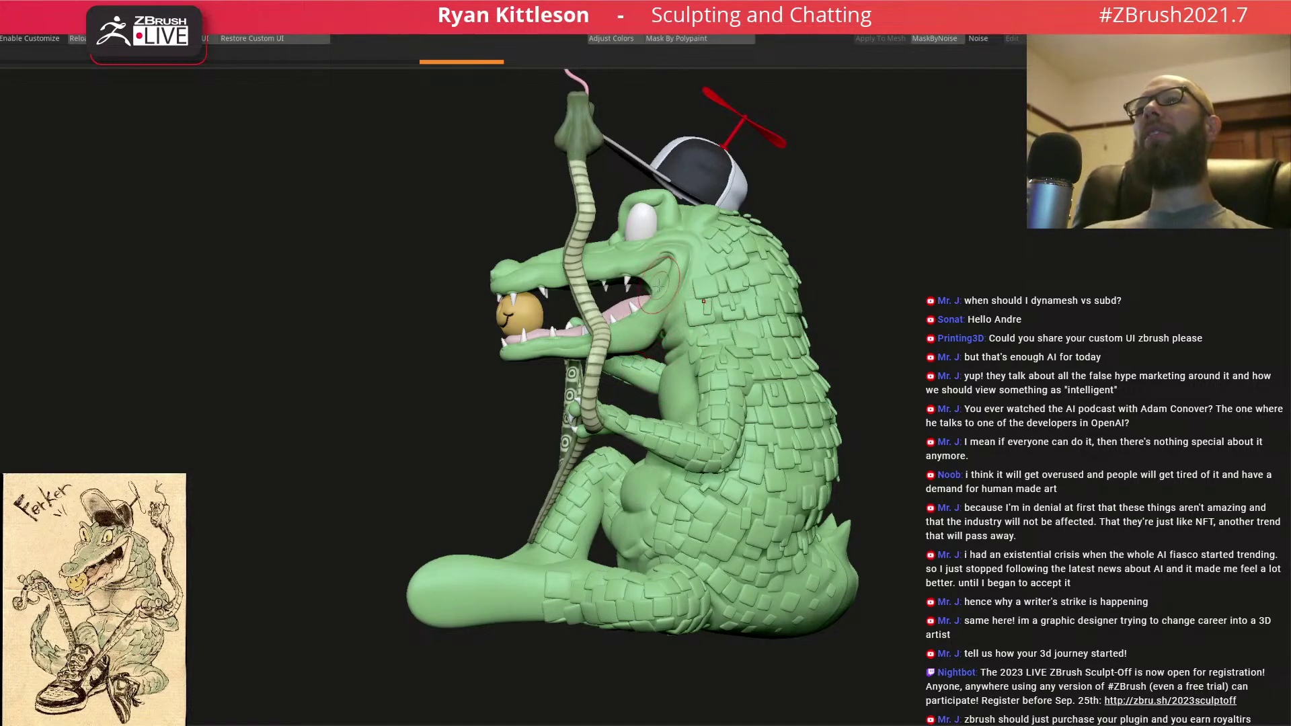
mouse_move(646, 292)
right_mouse_down()
mouse_move(665, 323)
mouse_move(699, 294)
right_mouse_up()
right_click_drag(611, 325, 750, 291, "ctrl")
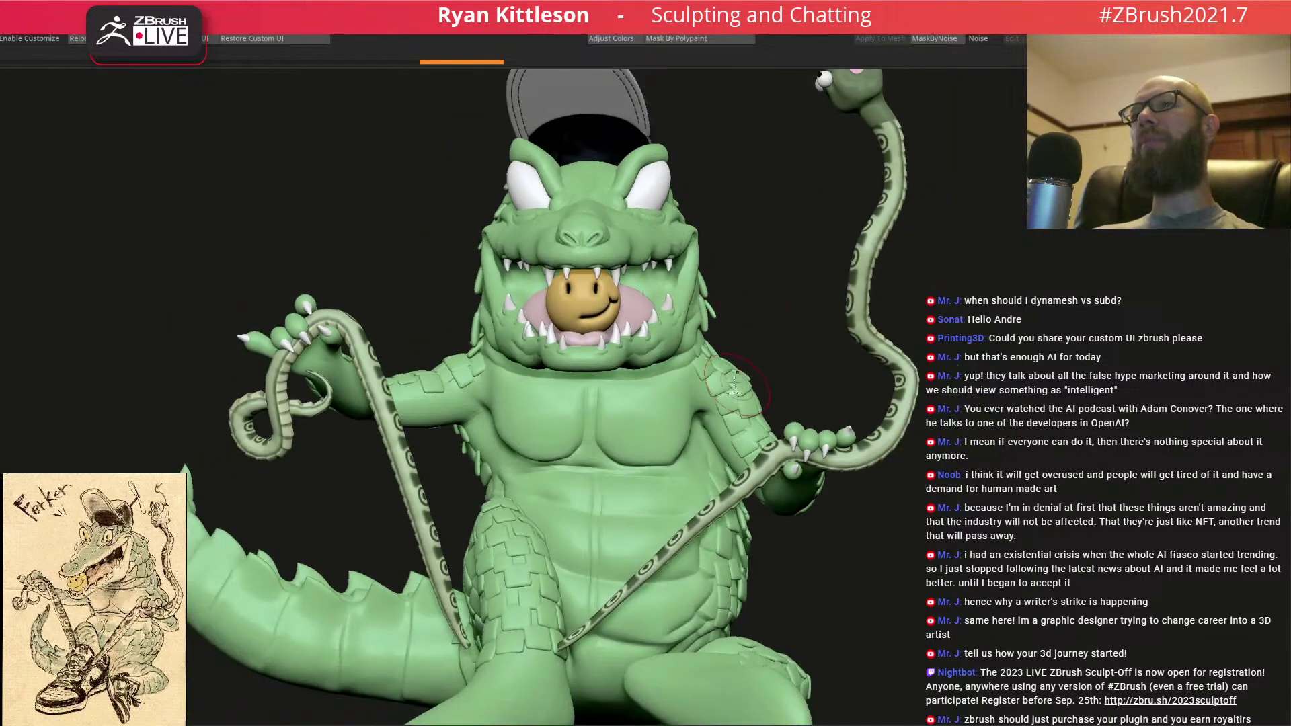
right_click_drag(740, 385, 737, 337)
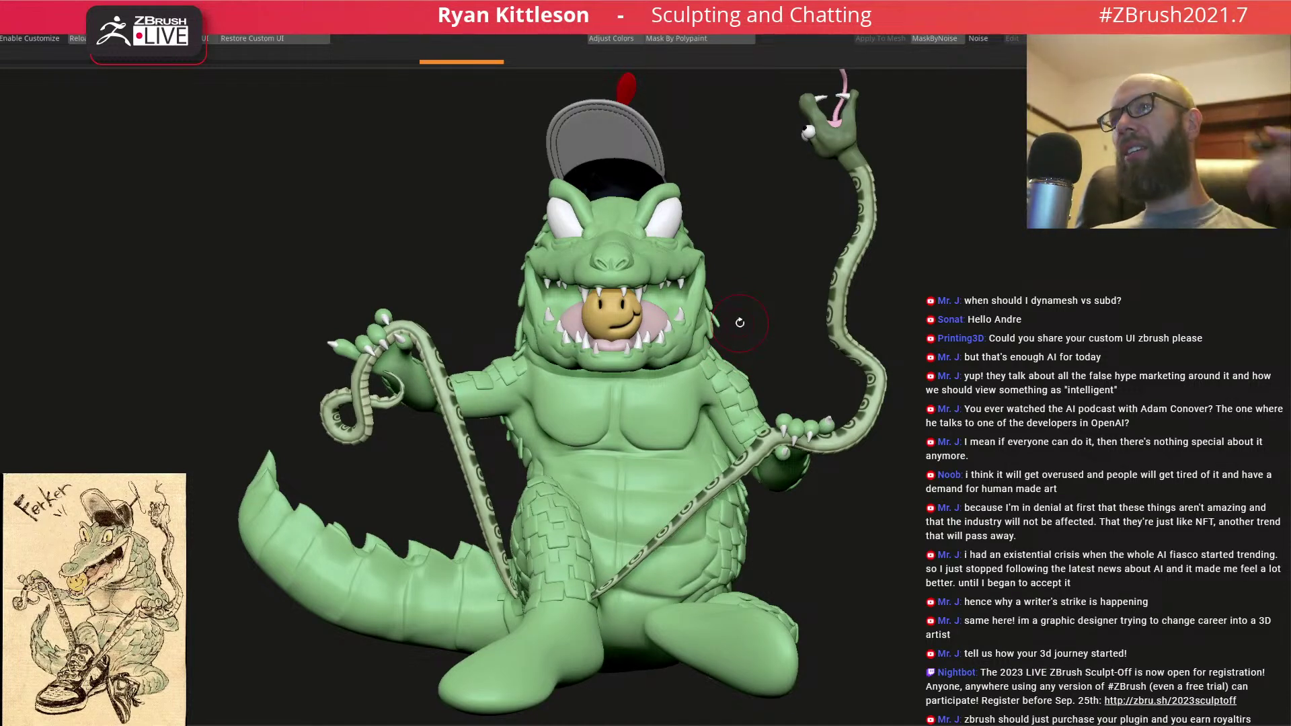
right_click_drag(557, 401, 640, 406)
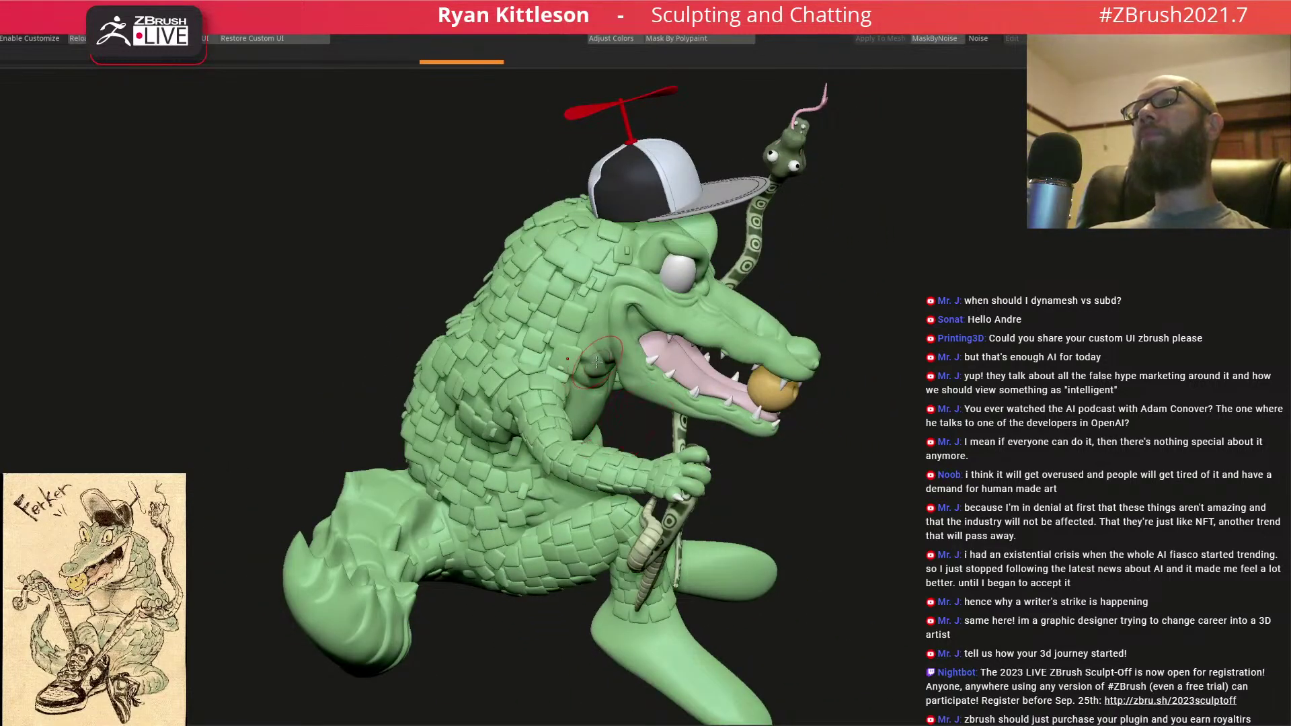
- Enlarge the Crease brush and rework the creases between the ridges on the tail segments nearest the body
right_click_drag(545, 495, 633, 403)
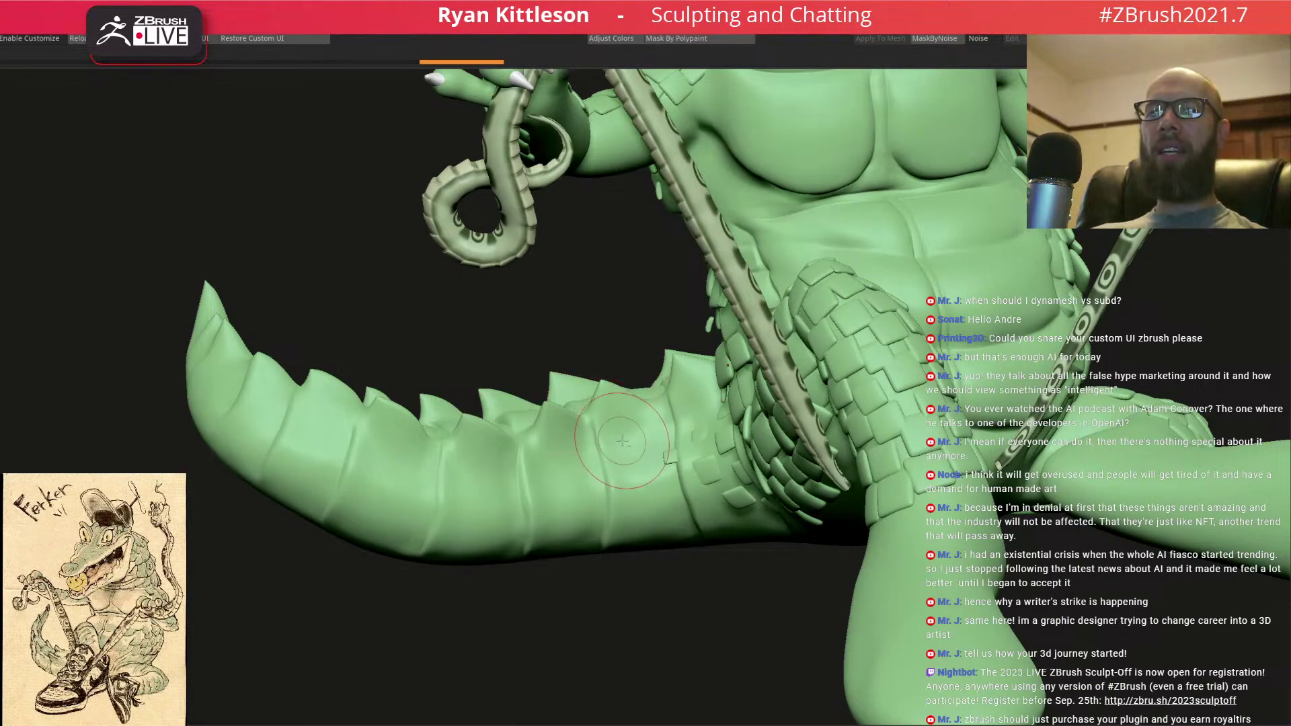
key("space")
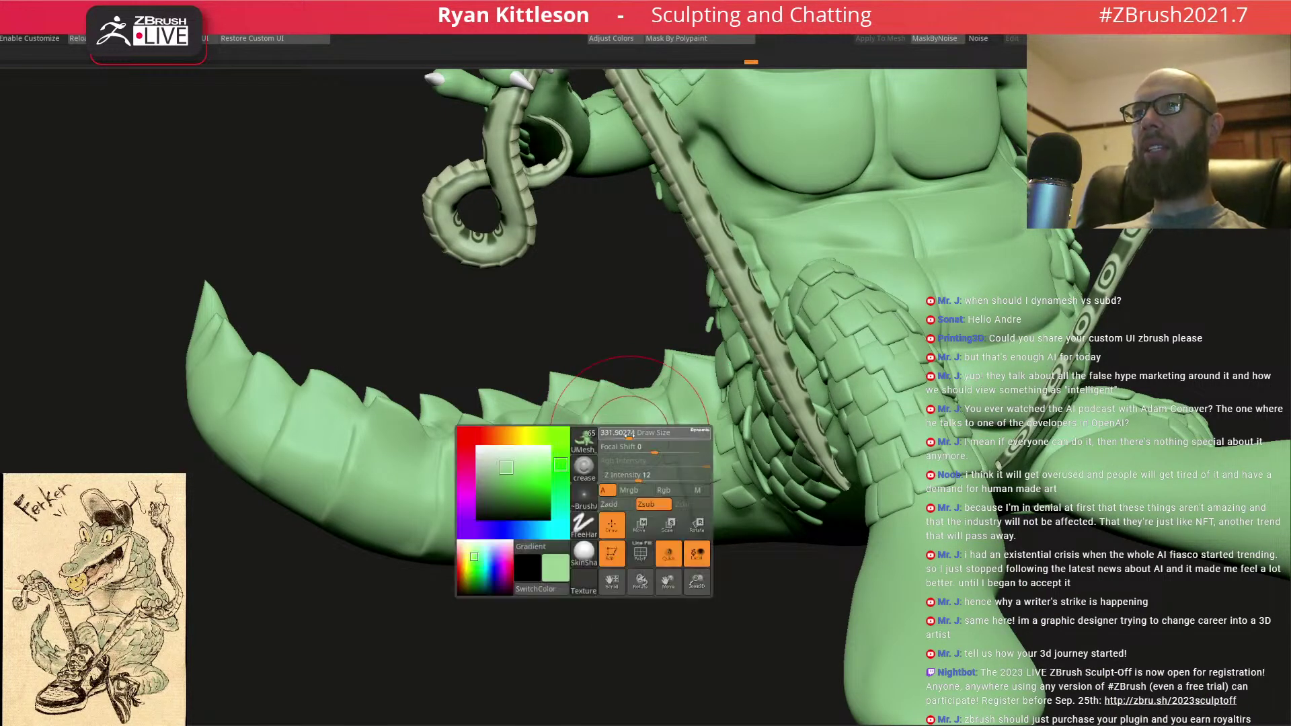
right_click_drag(633, 433, 694, 411)
key("space")
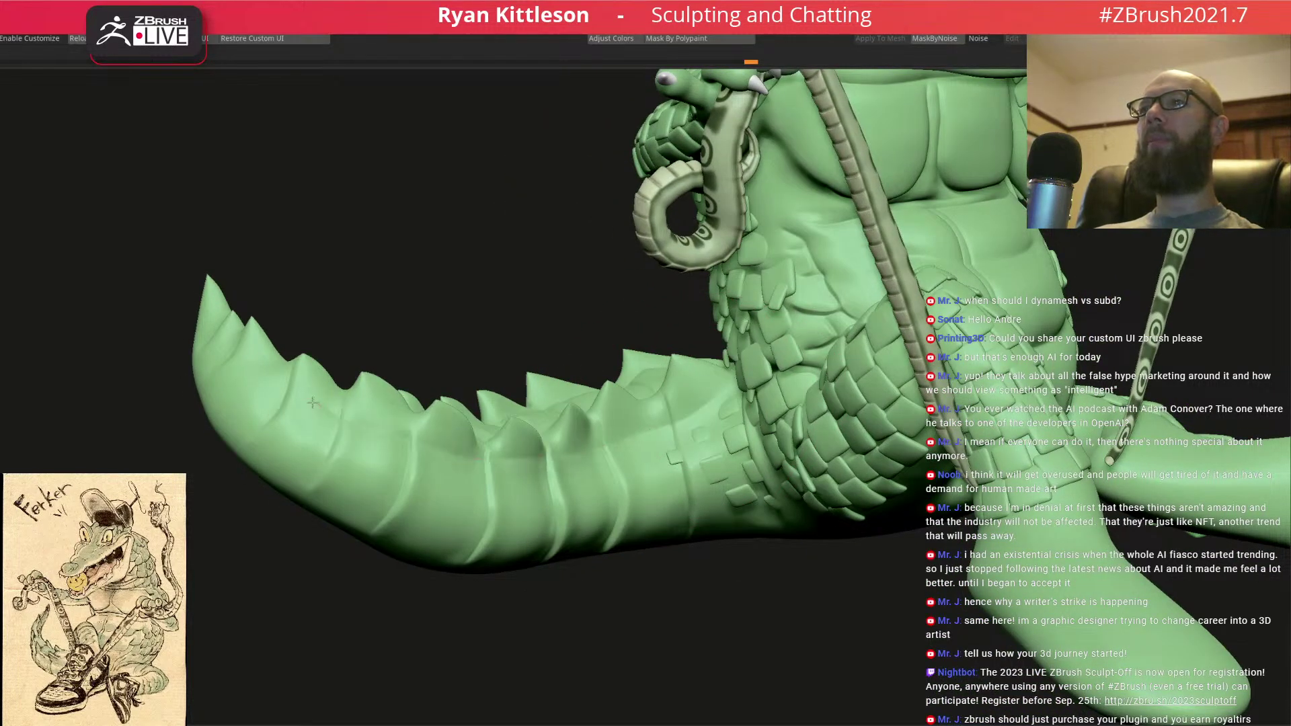
right_click_drag(347, 403, 558, 413)
mouse_move(329, 424)
right_mouse_down("alt")
mouse_move(539, 413)
mouse_move(345, 355)
right_mouse_up("alt")
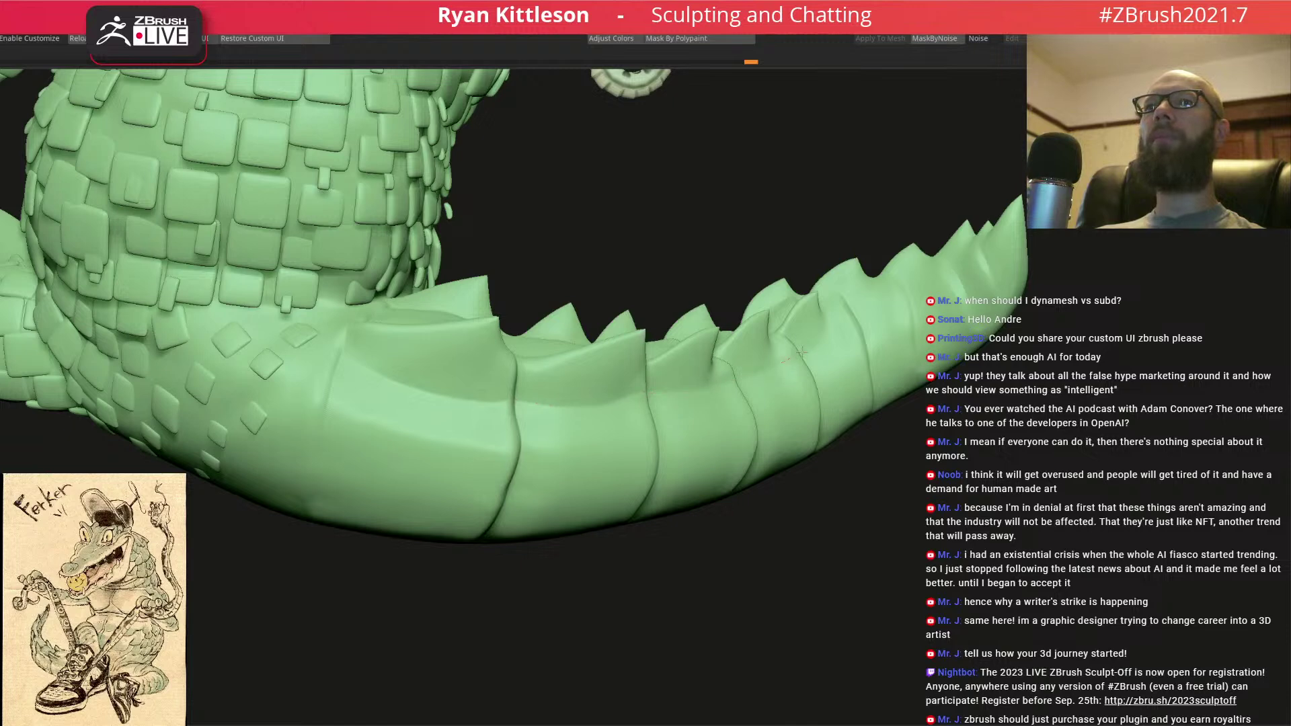
right_click_drag(807, 349, 918, 298)
right_click_drag(739, 349, 455, 355)
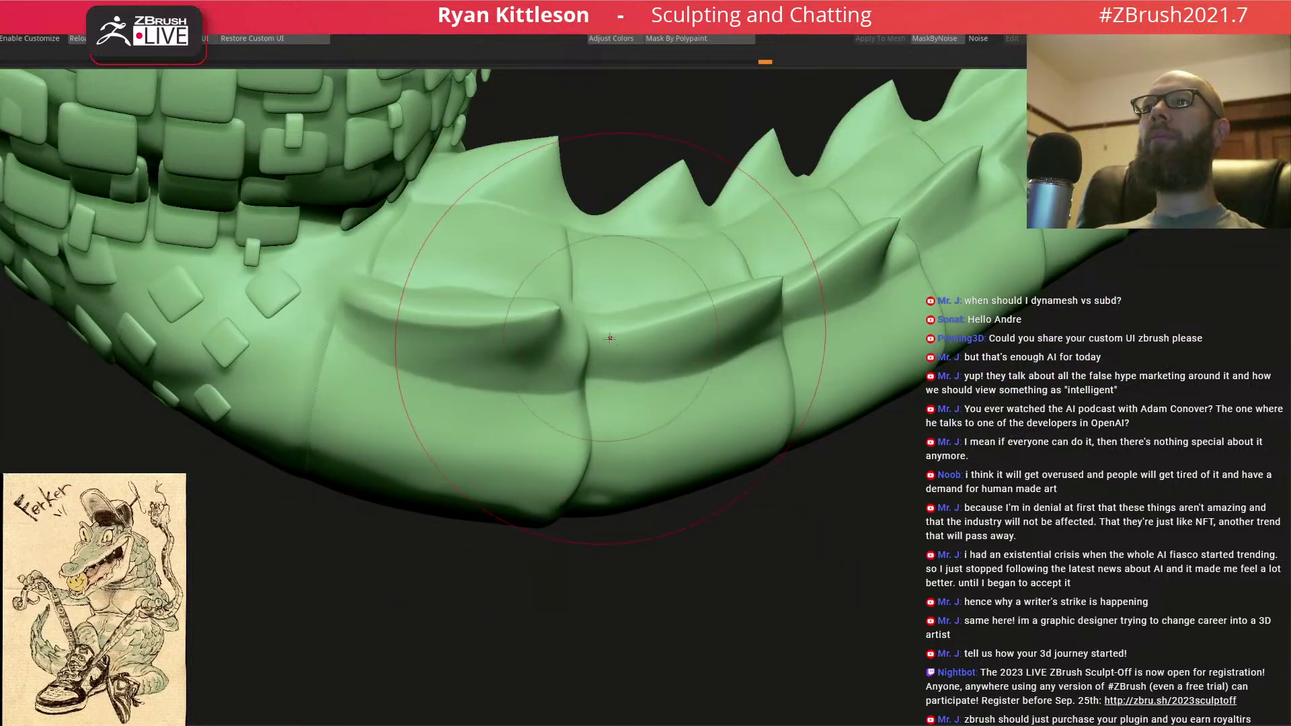
right_click_drag(749, 298, 666, 346)
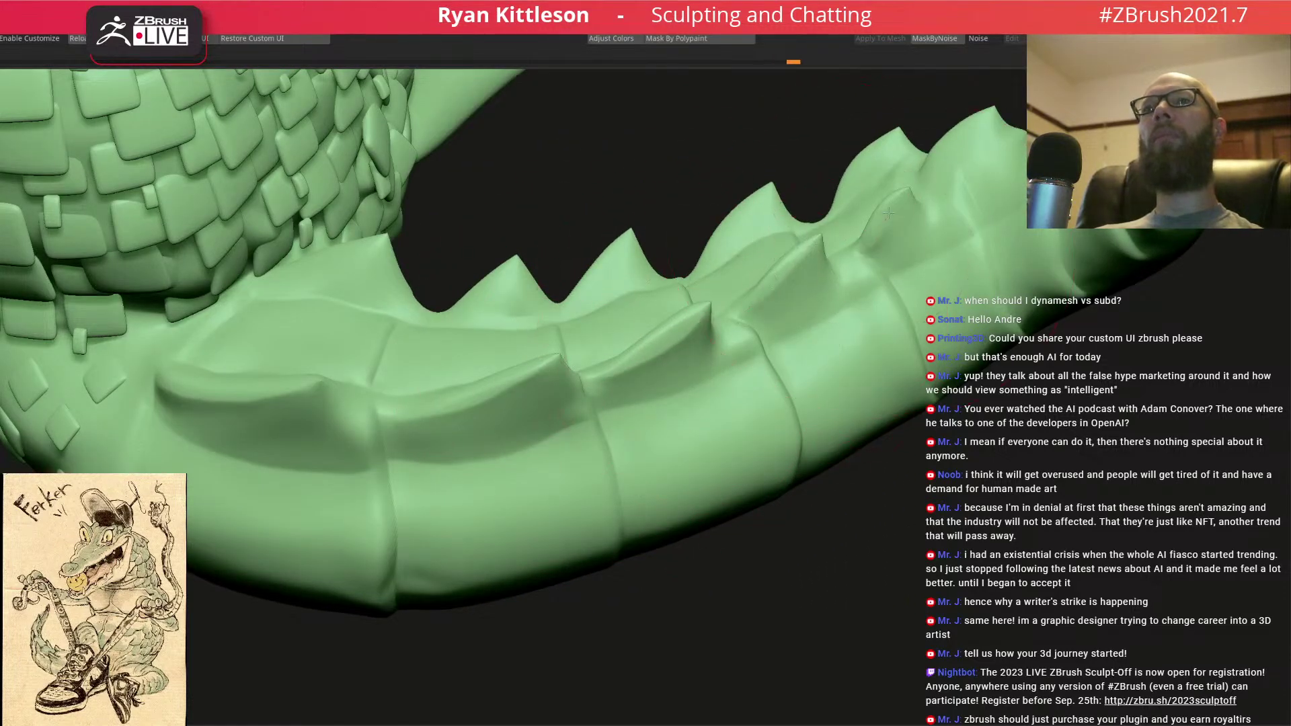
- Sculpt the creases between the ridges along the middle of the tail, working from above
right_click_drag(801, 258, 928, 336)
right_click_drag(656, 396, 245, 424)
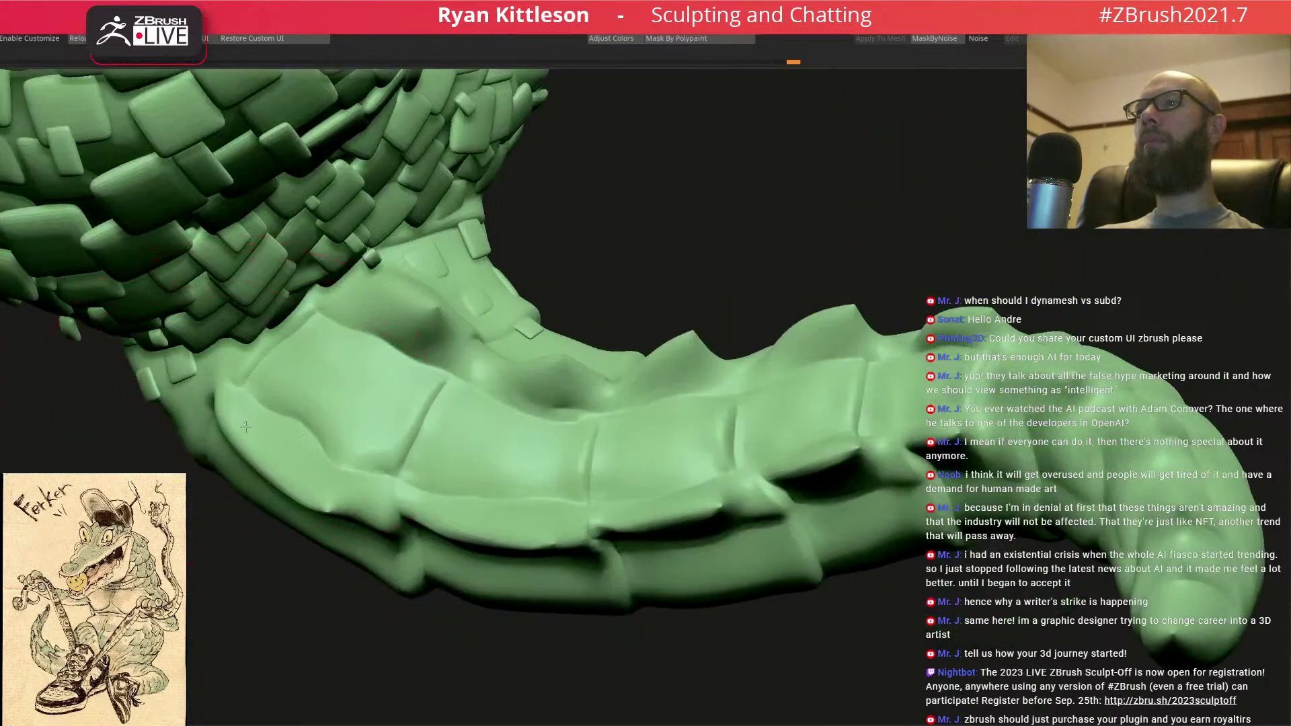
right_click_drag(313, 500, 480, 524)
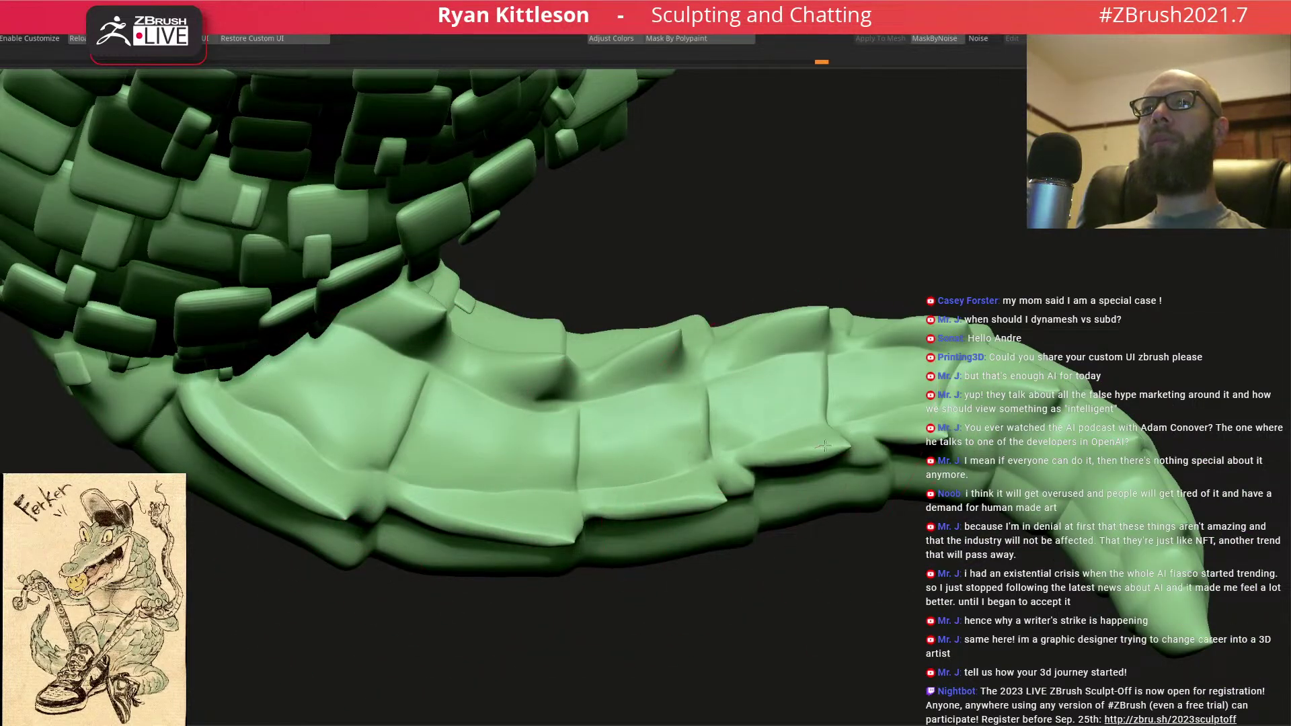
mouse_move(740, 463)
right_mouse_down()
mouse_move(786, 438)
mouse_move(760, 444)
right_mouse_up()
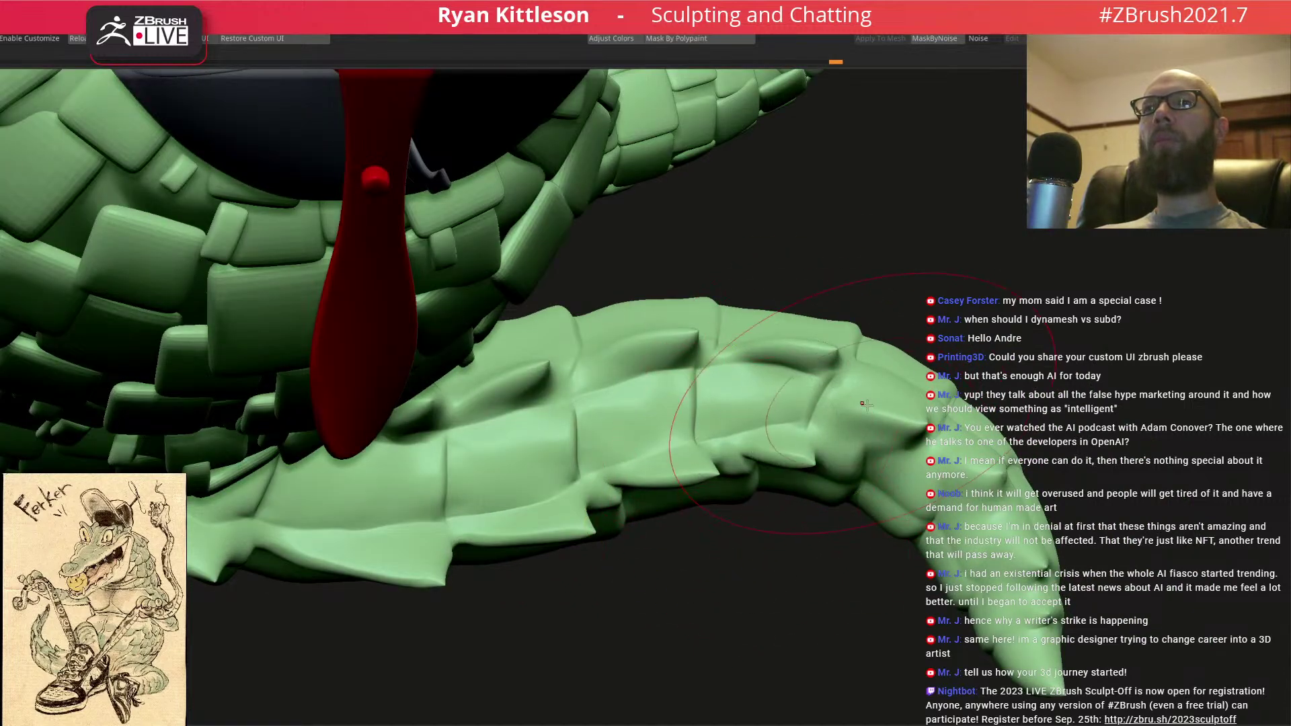
right_click_drag(912, 430, 885, 457)
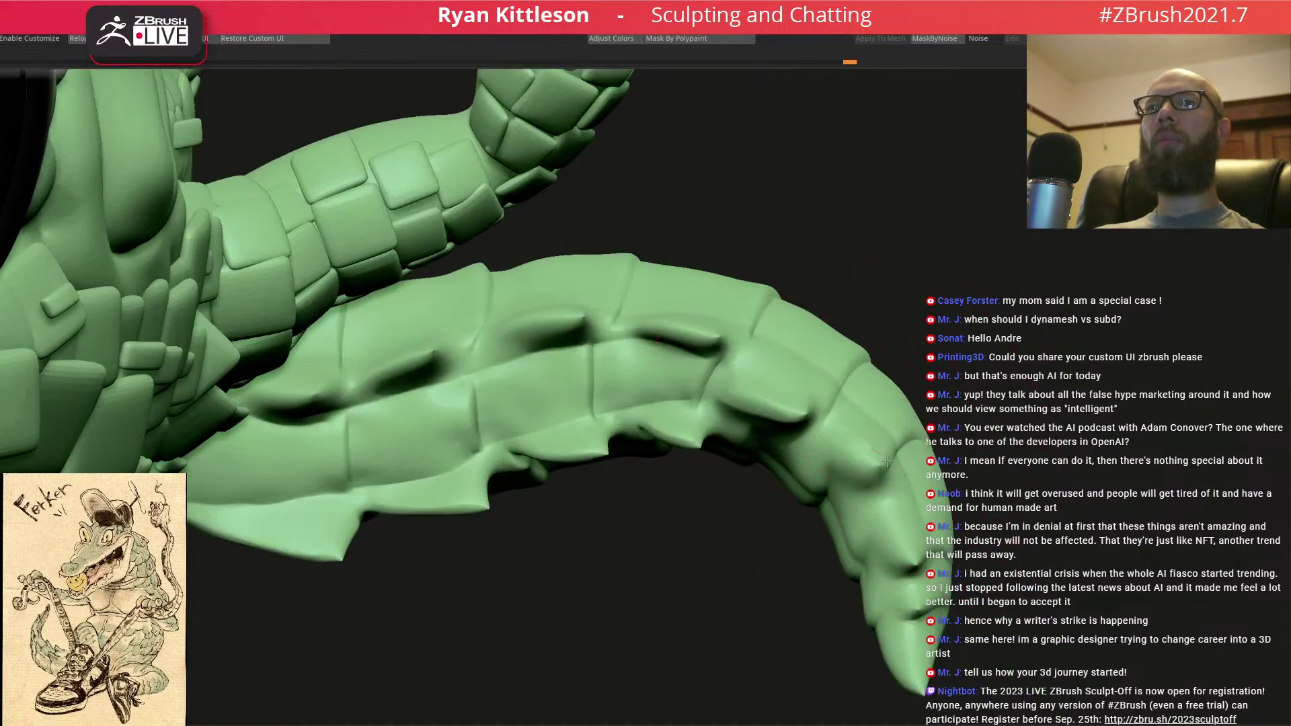
- Continue creasing the ridge joints toward the tail tip and touch up the segments near the tail's base
mouse_move(835, 446)
left_mouse_down()
mouse_move(876, 472)
mouse_move(905, 568)
left_mouse_up()
mouse_move(783, 622)
left_mouse_down()
mouse_move(904, 635)
mouse_move(804, 643)
left_mouse_up()
left_click_drag(898, 619, 903, 666)
left_click_drag(716, 507, 703, 470)
left_click_drag(437, 592, 376, 430)
mouse_move(377, 323)
left_mouse_down()
mouse_move(397, 296)
mouse_move(377, 336)
mouse_move(512, 328)
left_mouse_up()
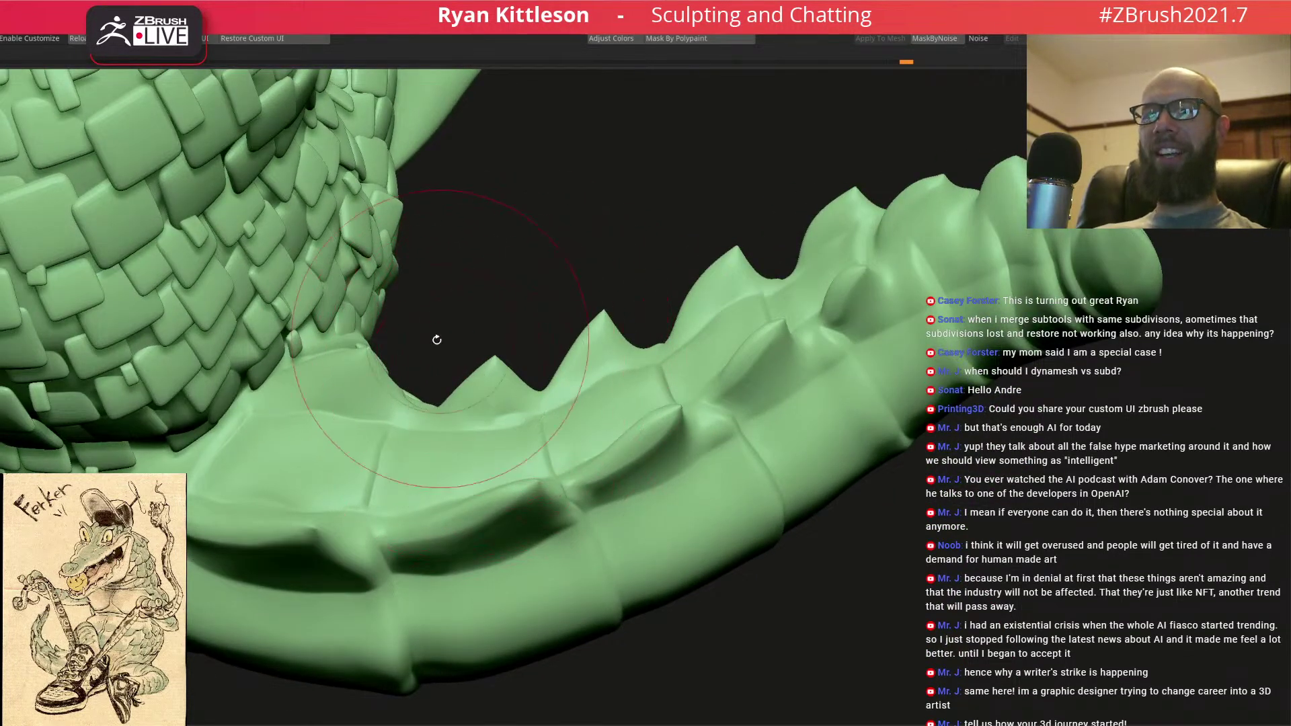
right_click_drag(367, 332, 360, 365)
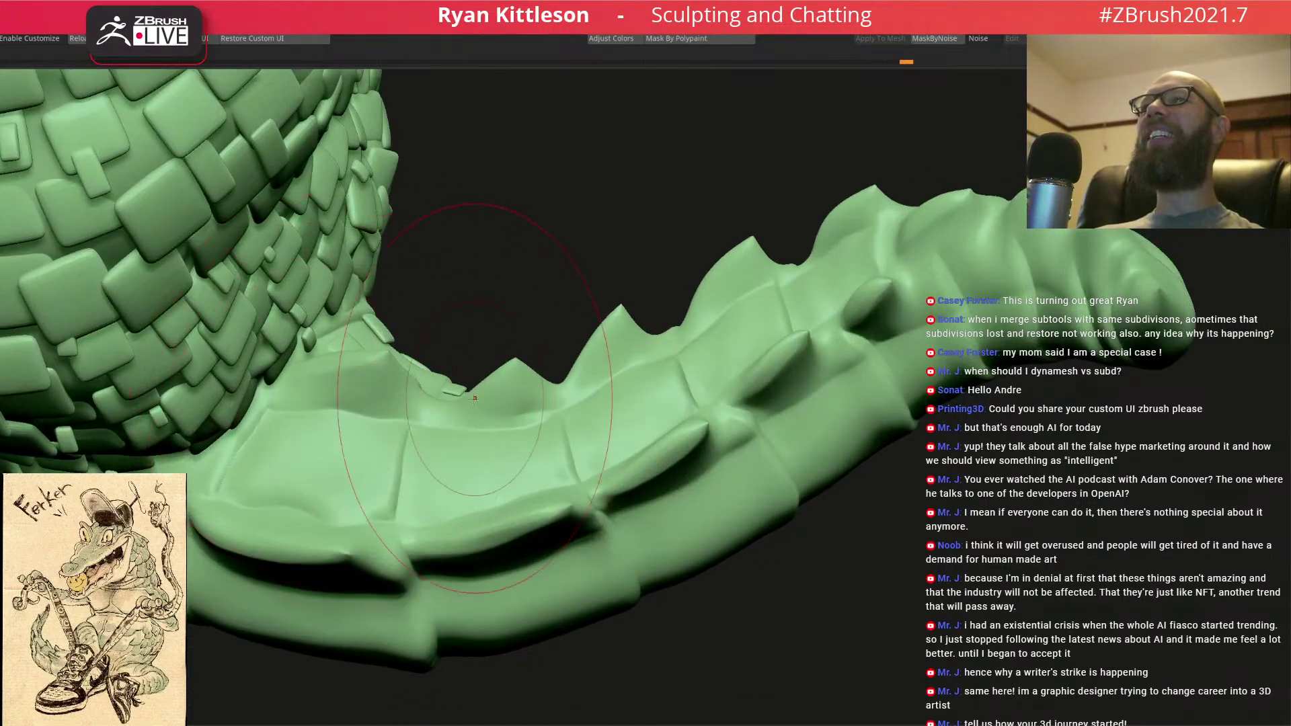
- Inspect the tail's ridges and creases from above, the front, the side and underneath
right_click_drag(634, 299, 703, 304)
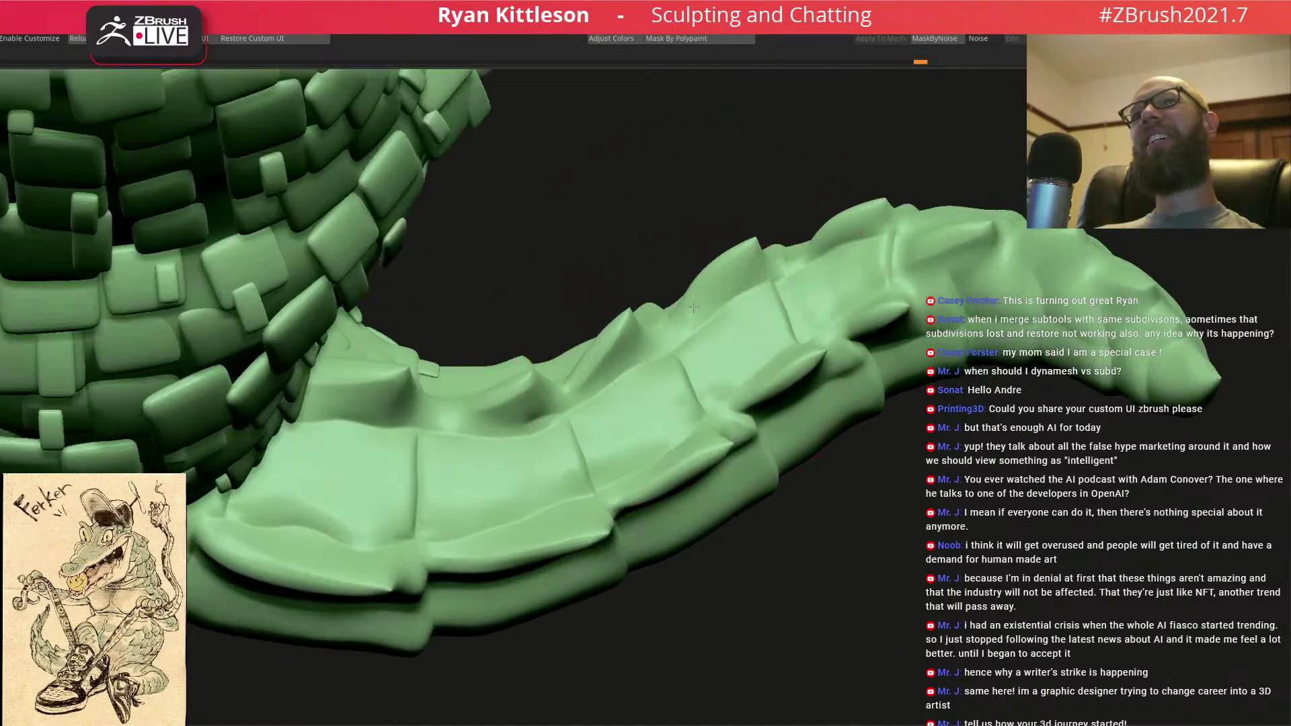
mouse_move(858, 213)
right_mouse_down()
mouse_move(720, 216)
mouse_move(715, 316)
mouse_move(605, 346)
right_mouse_up()
mouse_move(941, 128)
right_mouse_down()
mouse_move(998, 154)
mouse_move(935, 198)
mouse_move(892, 254)
mouse_move(913, 258)
right_mouse_up()
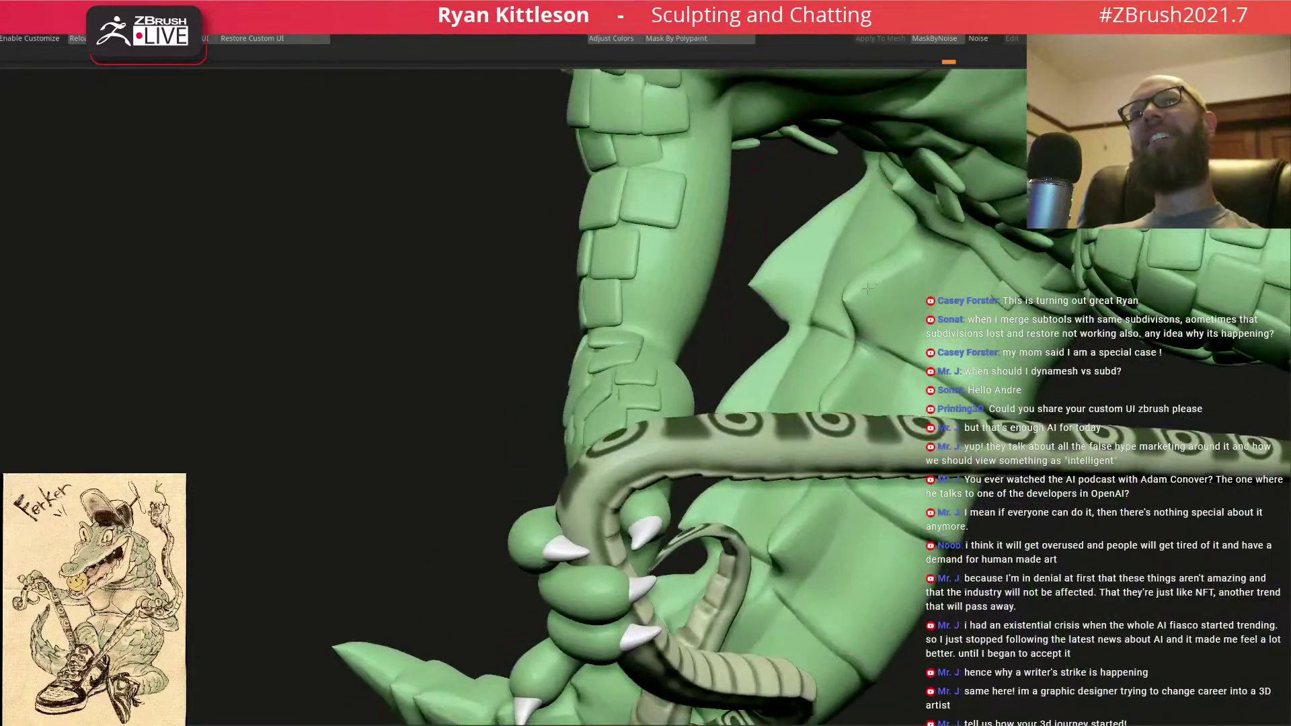
mouse_move(861, 366)
right_mouse_down()
mouse_move(861, 382)
mouse_move(835, 366)
right_mouse_up()
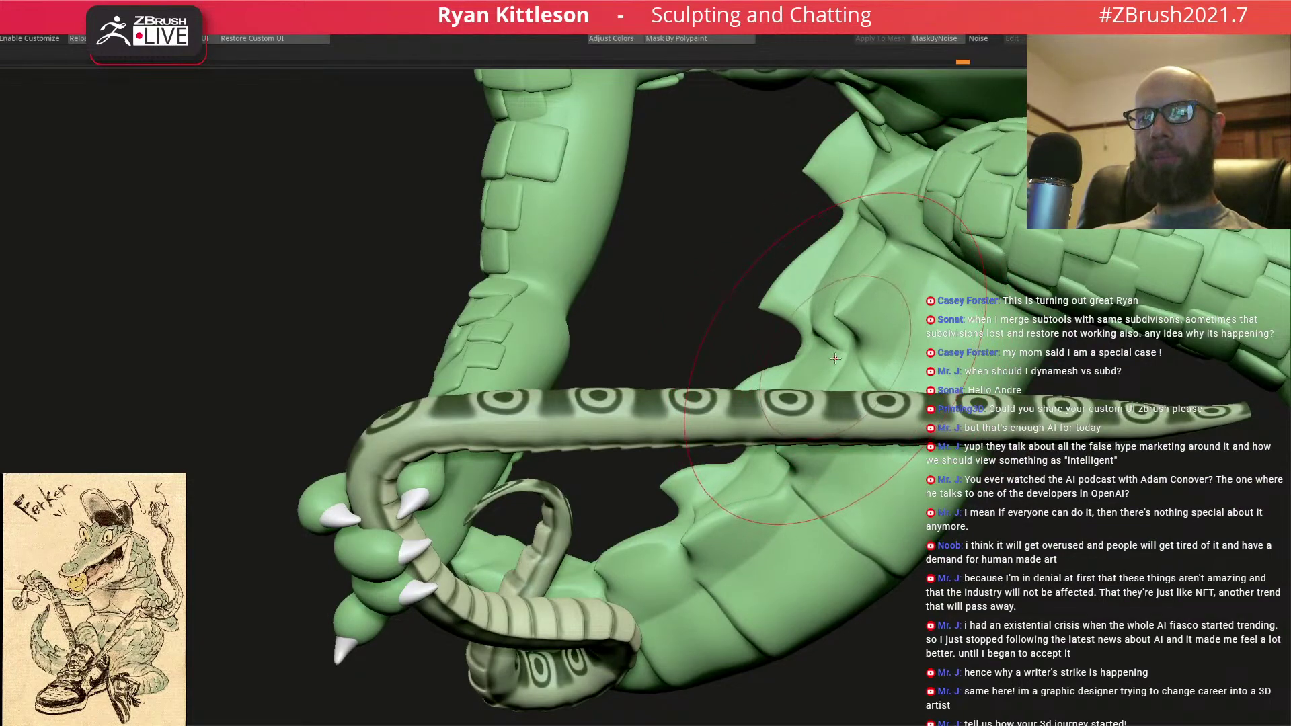
right_click_drag(835, 359, 856, 338)
right_click_drag(800, 412, 774, 420)
mouse_move(715, 461)
right_mouse_down()
mouse_move(745, 444)
mouse_move(634, 297)
mouse_move(811, 346)
mouse_move(716, 329)
mouse_move(747, 367)
right_mouse_up()
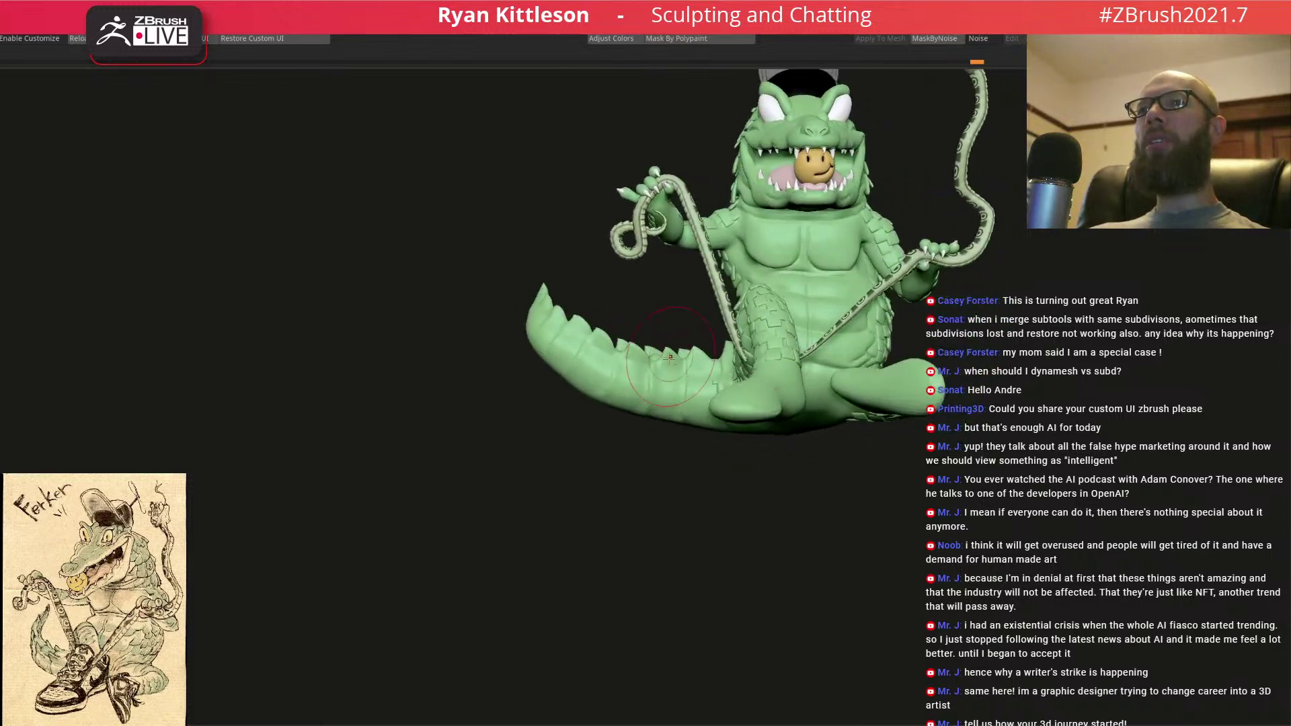
right_click_drag(665, 371, 746, 380, "ctrl")
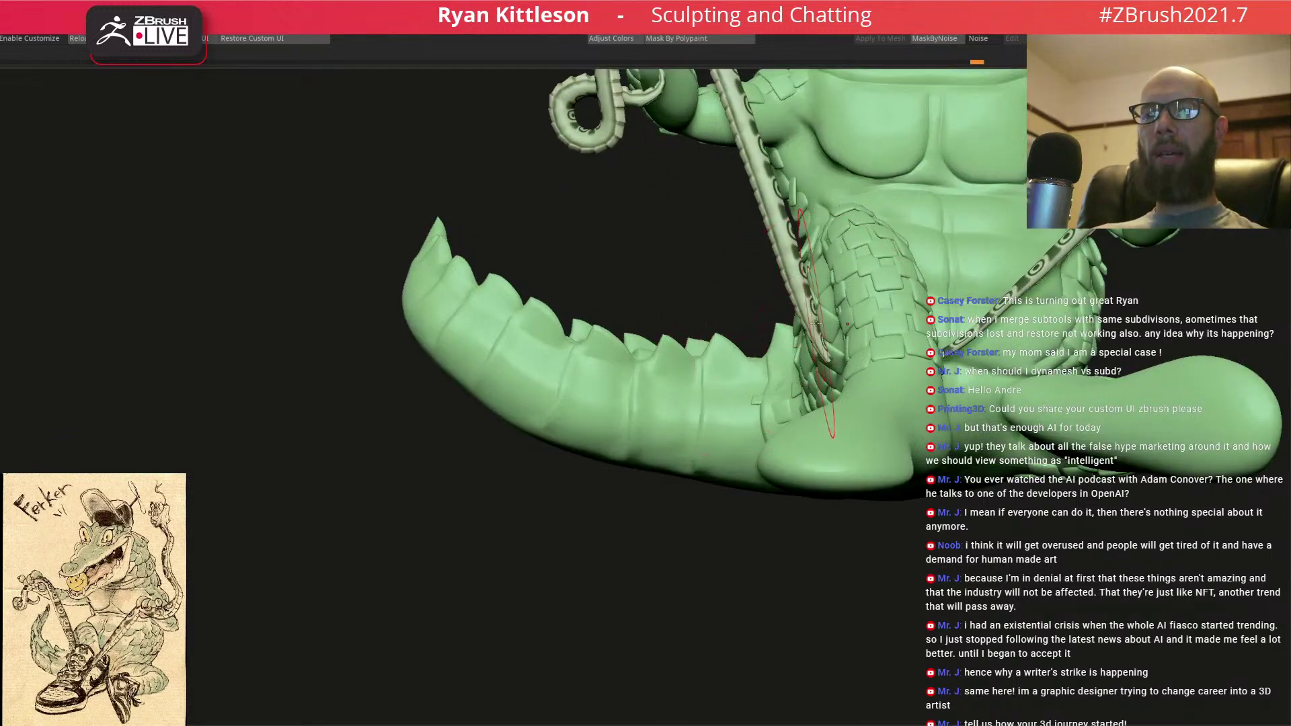
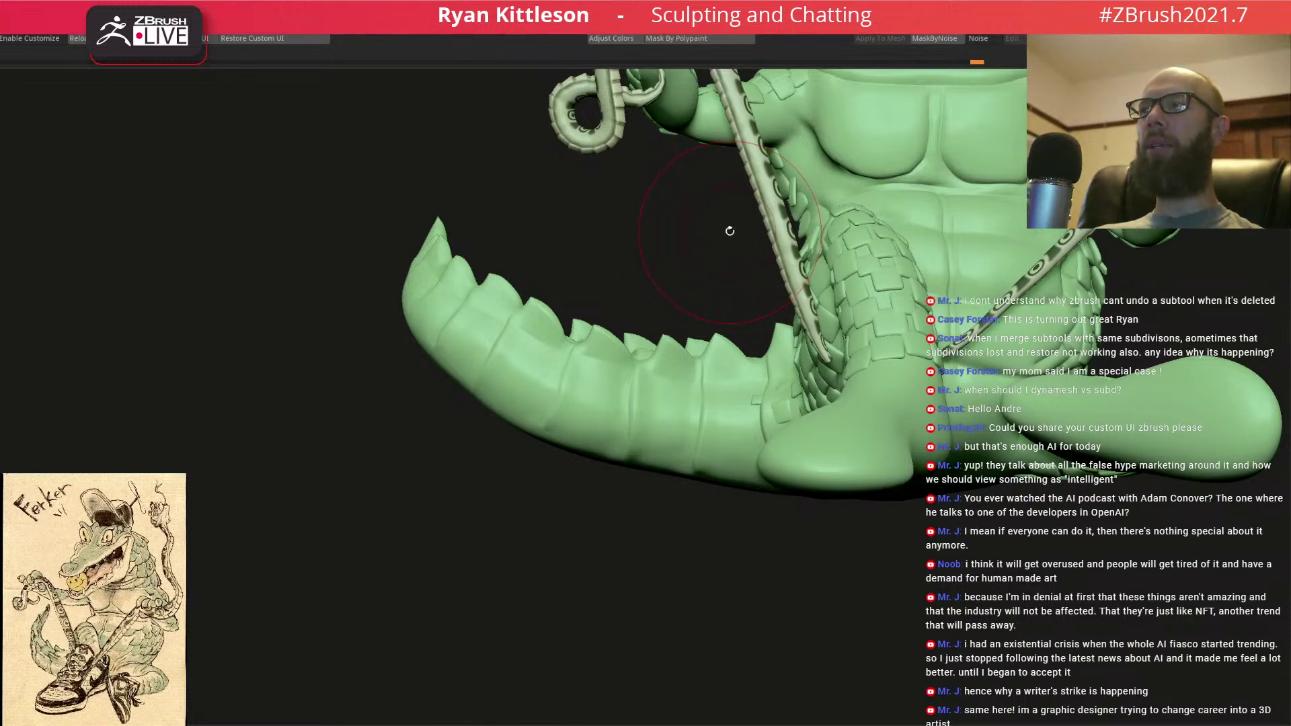
left_click_drag(725, 234, 696, 396)
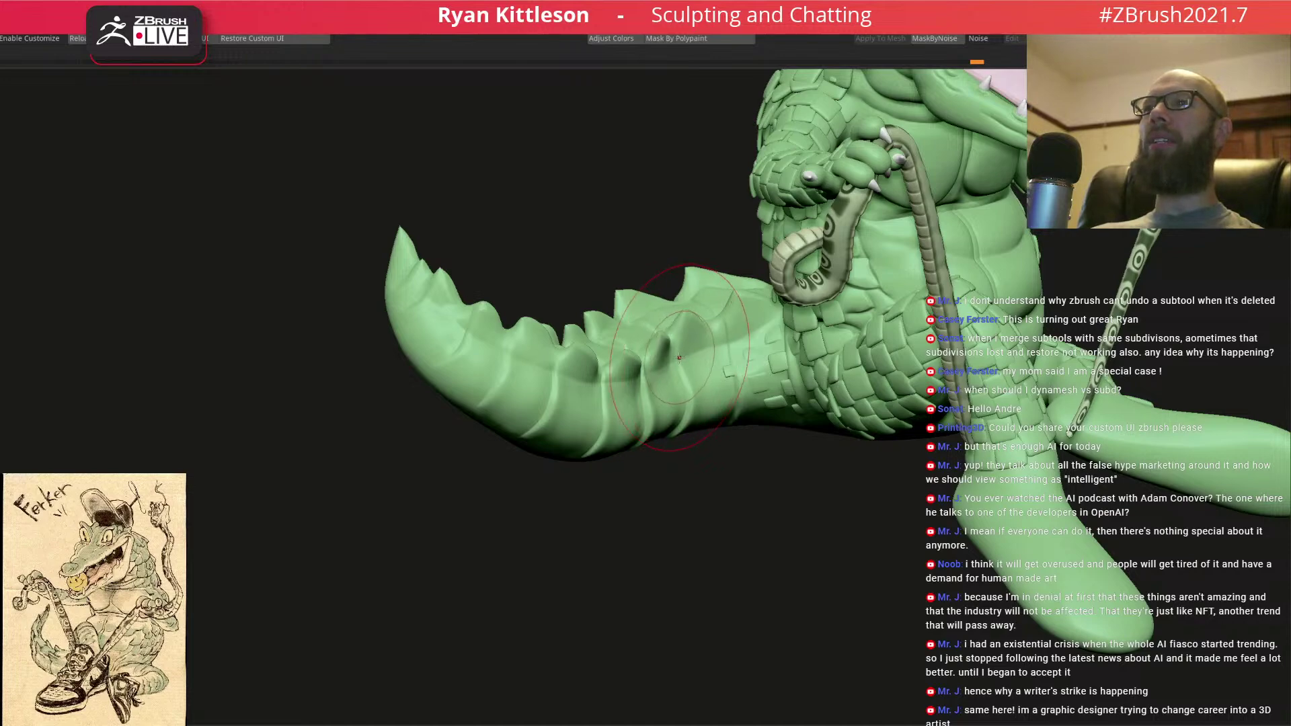
mouse_move(682, 357)
right_mouse_down()
mouse_move(610, 343)
mouse_move(659, 367)
mouse_move(660, 291)
mouse_move(703, 276)
right_mouse_up()
mouse_move(715, 346)
right_mouse_down()
mouse_move(735, 464)
mouse_move(630, 379)
mouse_move(695, 370)
mouse_move(773, 250)
mouse_move(800, 290)
mouse_move(807, 269)
mouse_move(891, 368)
right_mouse_up()
key("space")
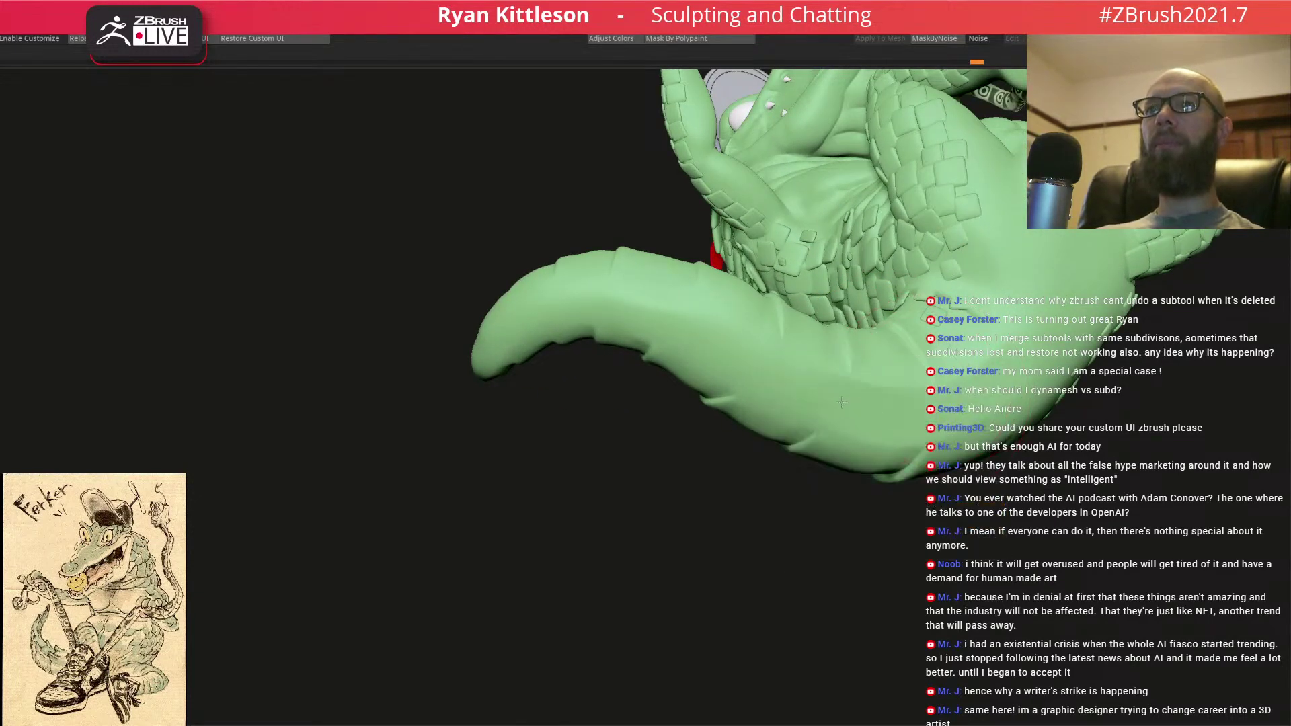
- Review the whole crocodile from the front and side, ending with a close look at the face and cheek scales
mouse_move(484, 347)
right_mouse_down()
mouse_move(434, 351)
mouse_move(539, 387)
mouse_move(935, 222)
mouse_move(961, 269)
mouse_move(882, 205)
mouse_move(931, 263)
mouse_move(1003, 271)
mouse_move(978, 257)
mouse_move(941, 266)
mouse_move(975, 269)
mouse_move(817, 292)
mouse_move(841, 296)
mouse_move(782, 313)
mouse_move(754, 304)
right_mouse_up()
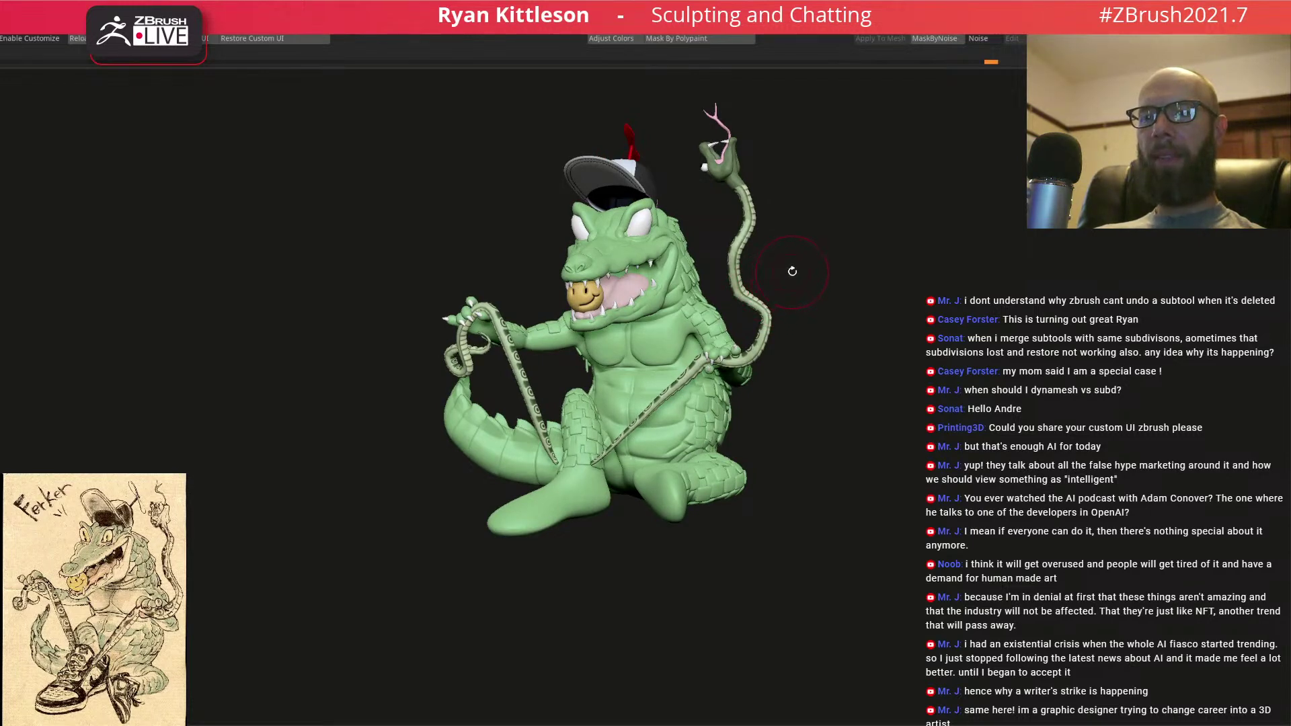
right_click_drag(798, 269, 788, 321)
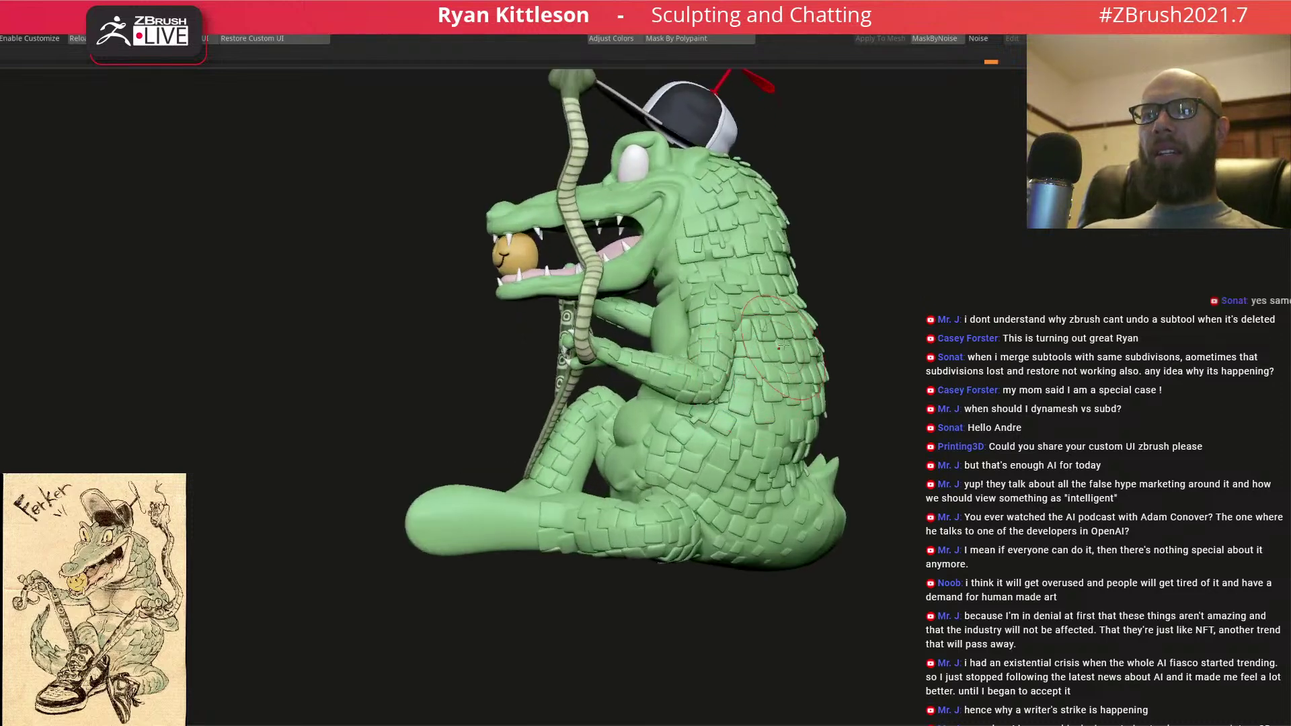
right_click_drag(684, 346, 637, 327)
right_click_drag(731, 389, 728, 325)
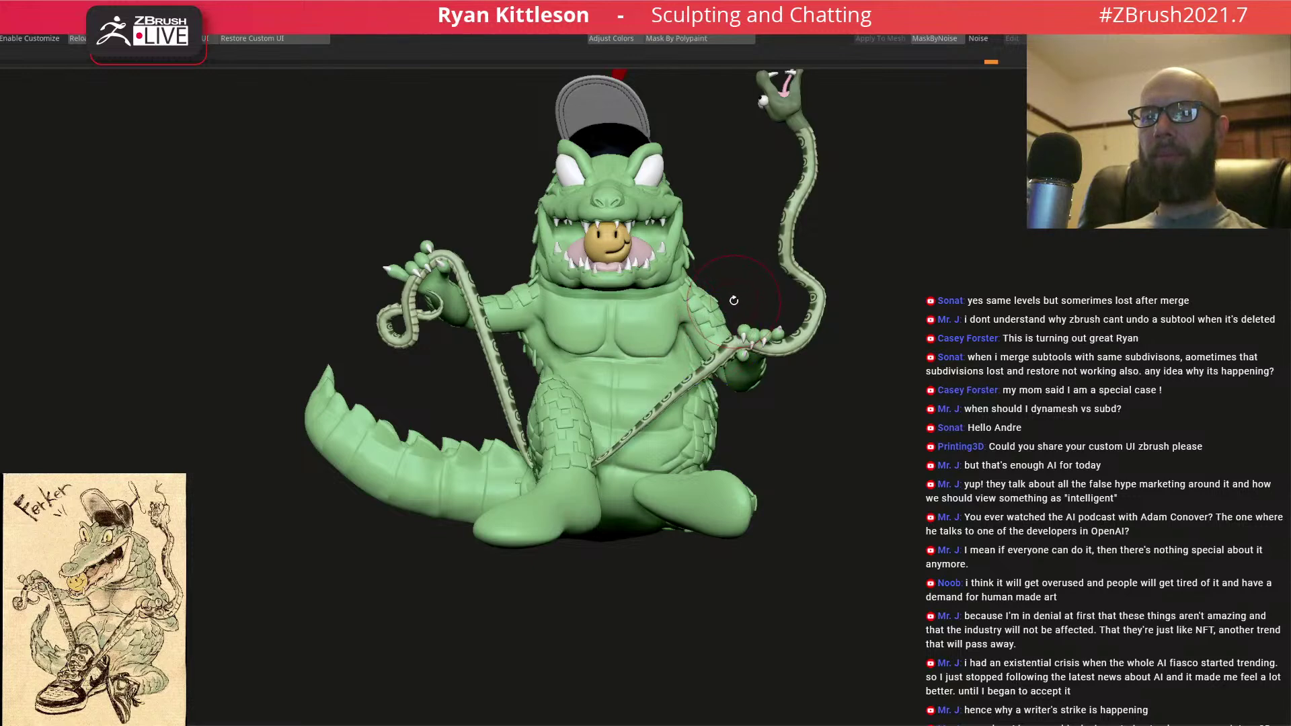
right_click_drag(750, 324, 731, 329)
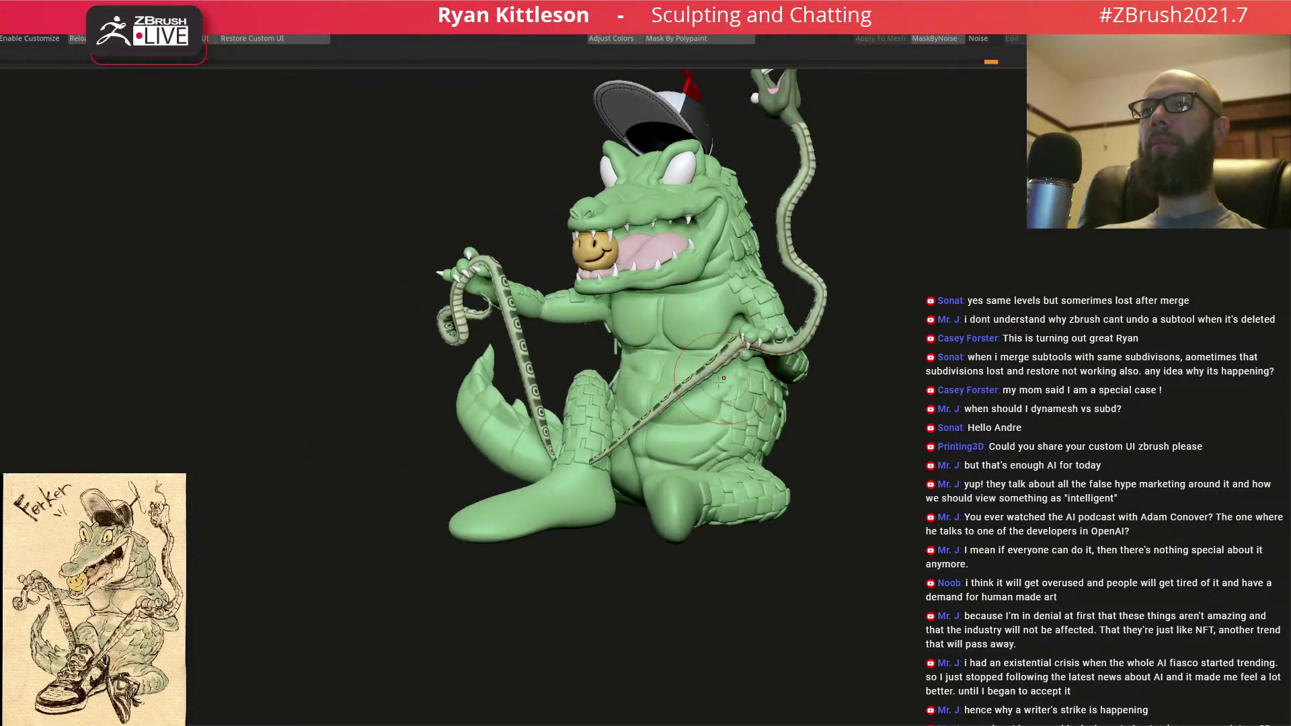
right_click_drag(706, 378, 701, 296, "ctrl")
right_click_drag(701, 181, 708, 408, "alt")
right_click_drag(665, 299, 730, 298)
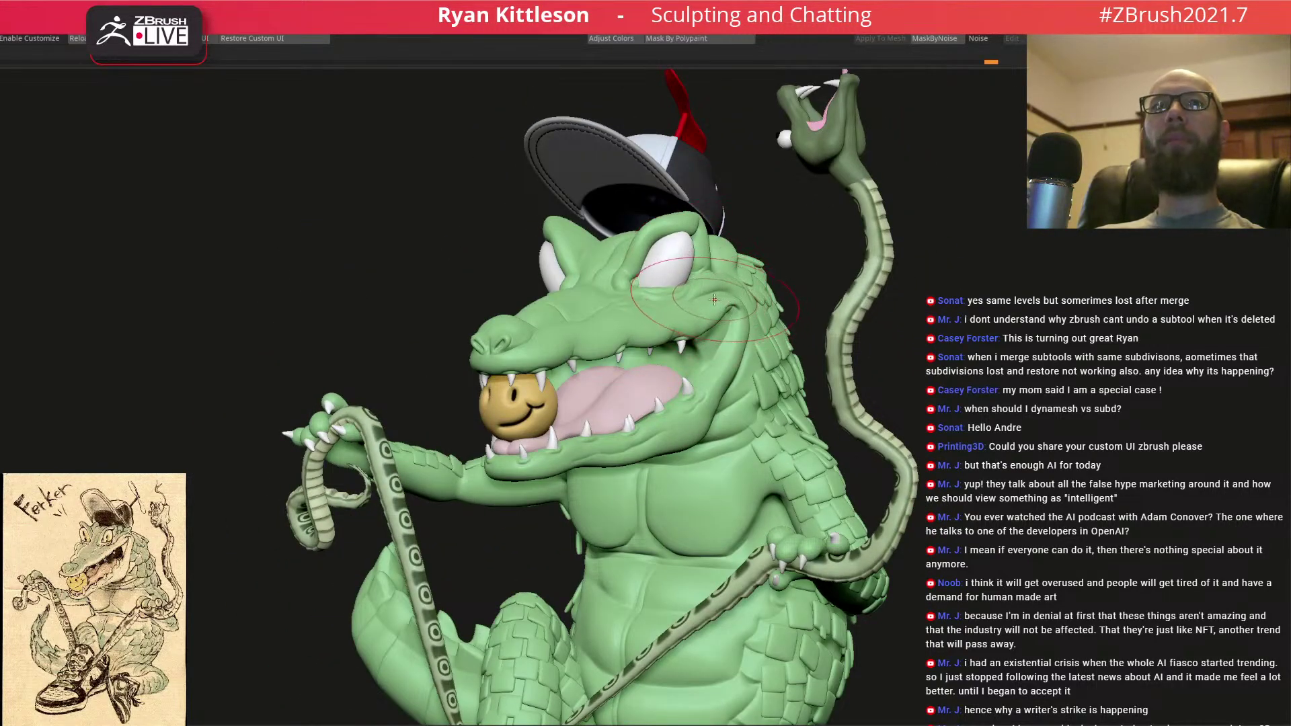
right_click_drag(698, 297, 748, 260)
scroll(765, 239, "up", 5)
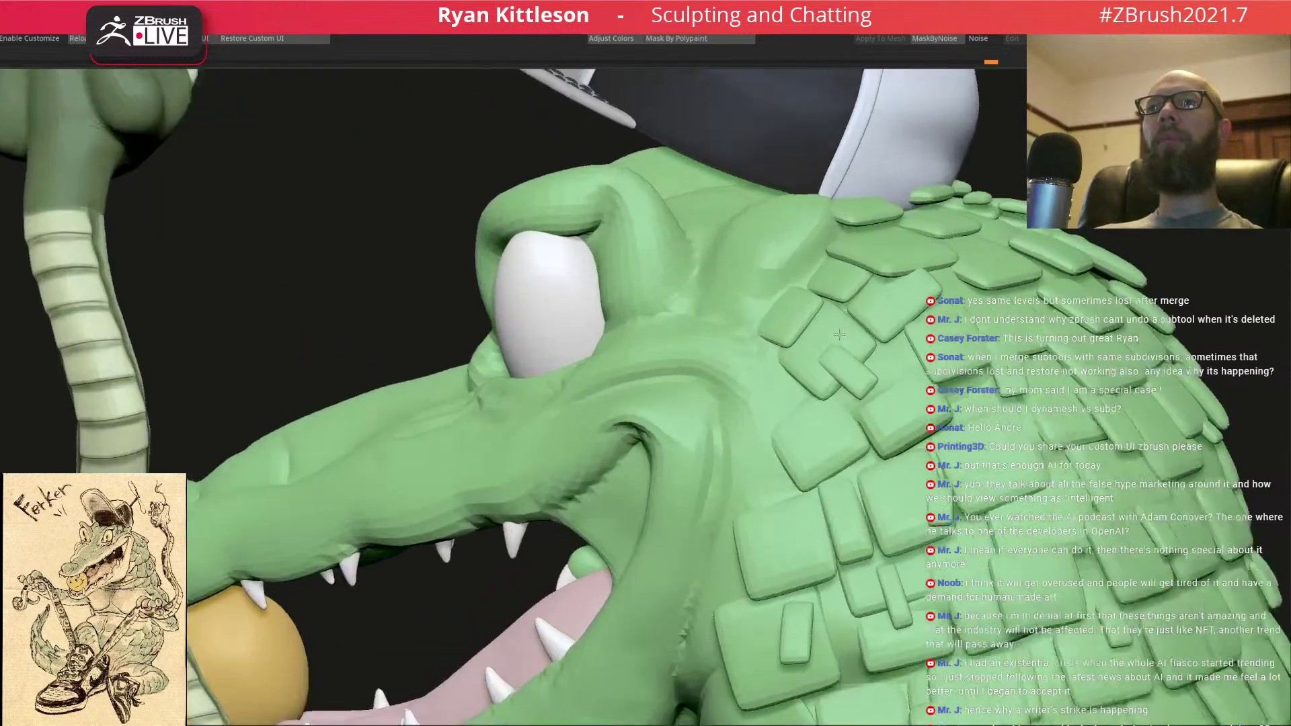
- Isolate the crocodile's body from the cap and scales and carve a Crease stroke into the bump behind the eye
key("space")
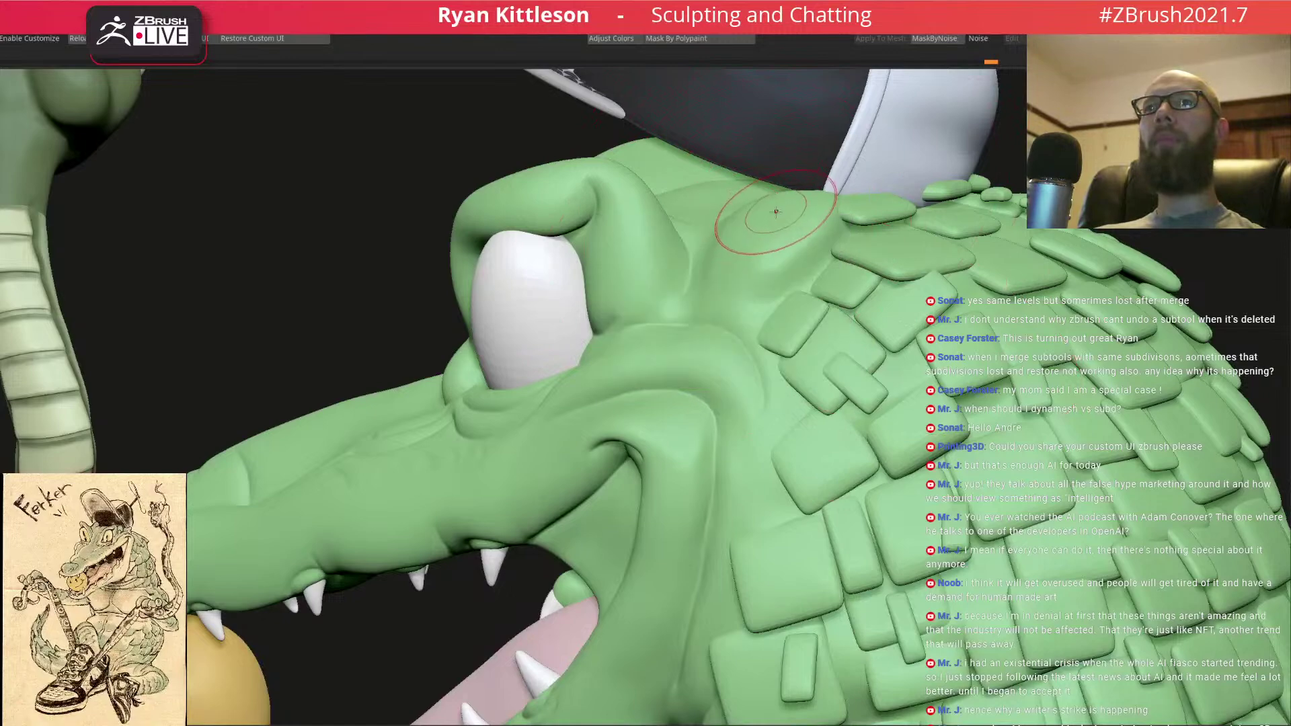
right_click_drag(763, 216, 737, 346)
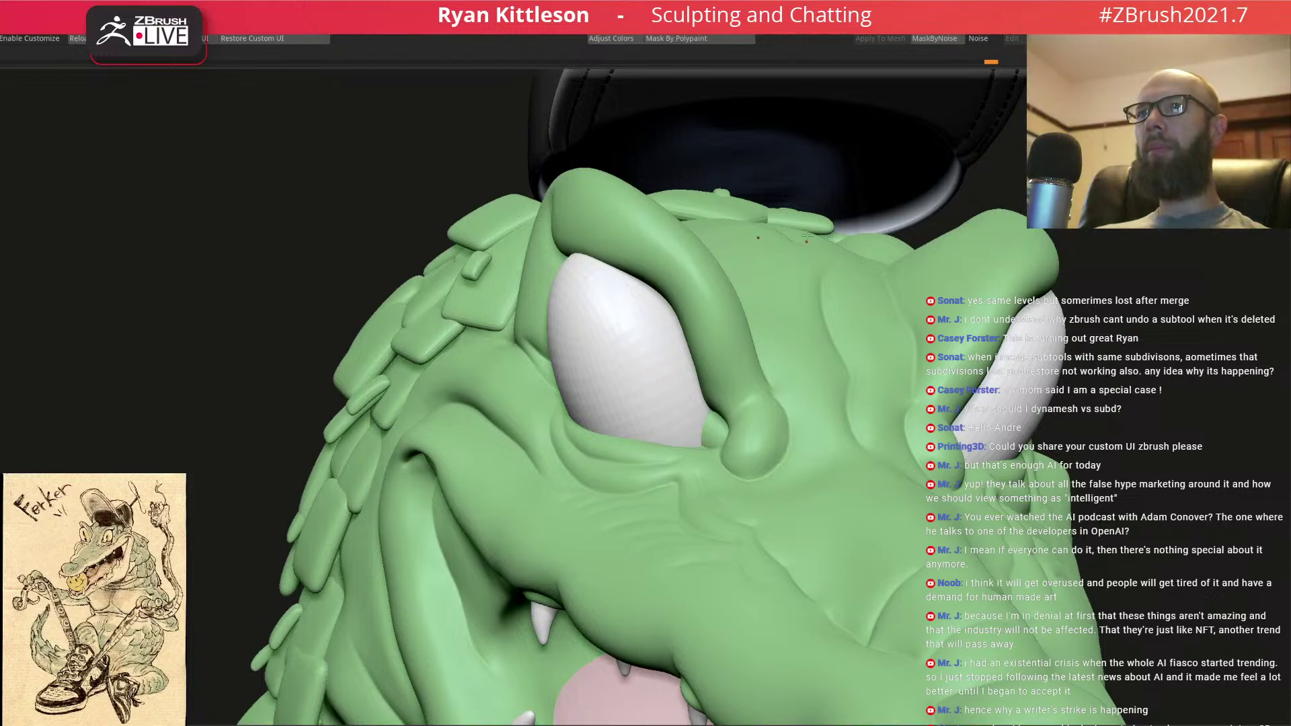
right_click_drag(745, 296, 728, 412)
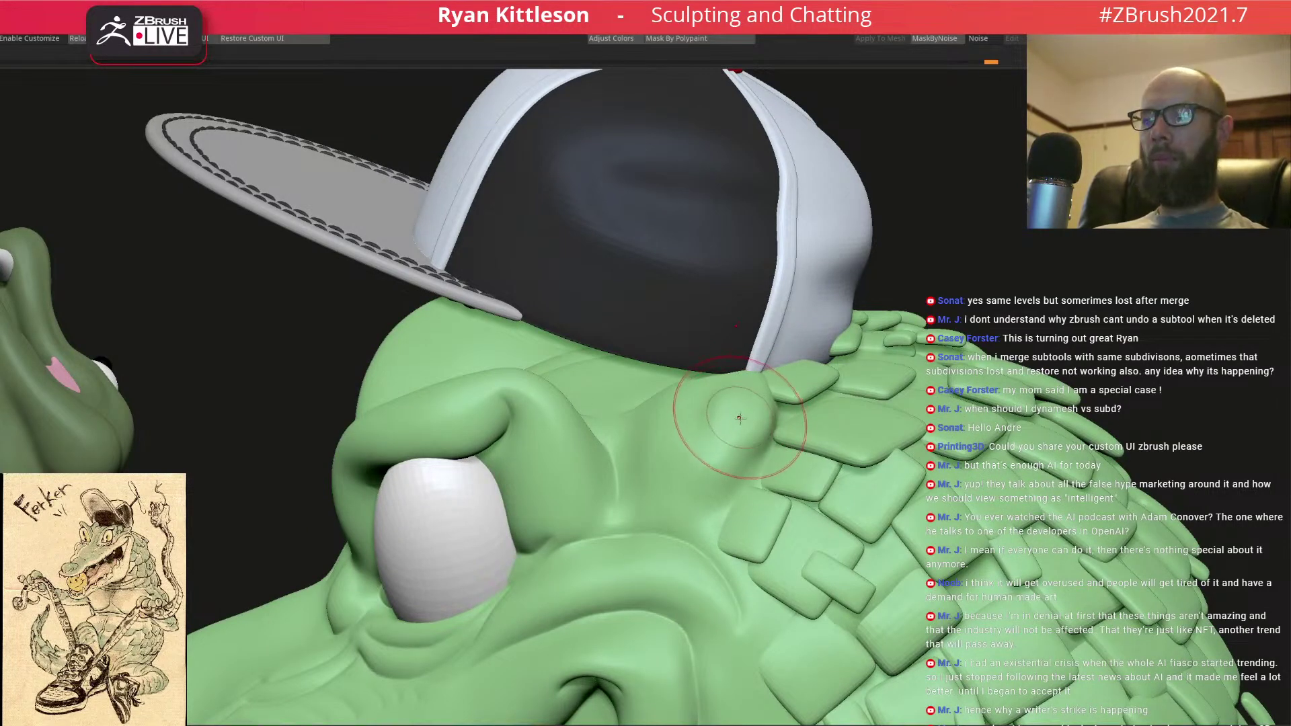
right_click_drag(740, 411, 751, 406)
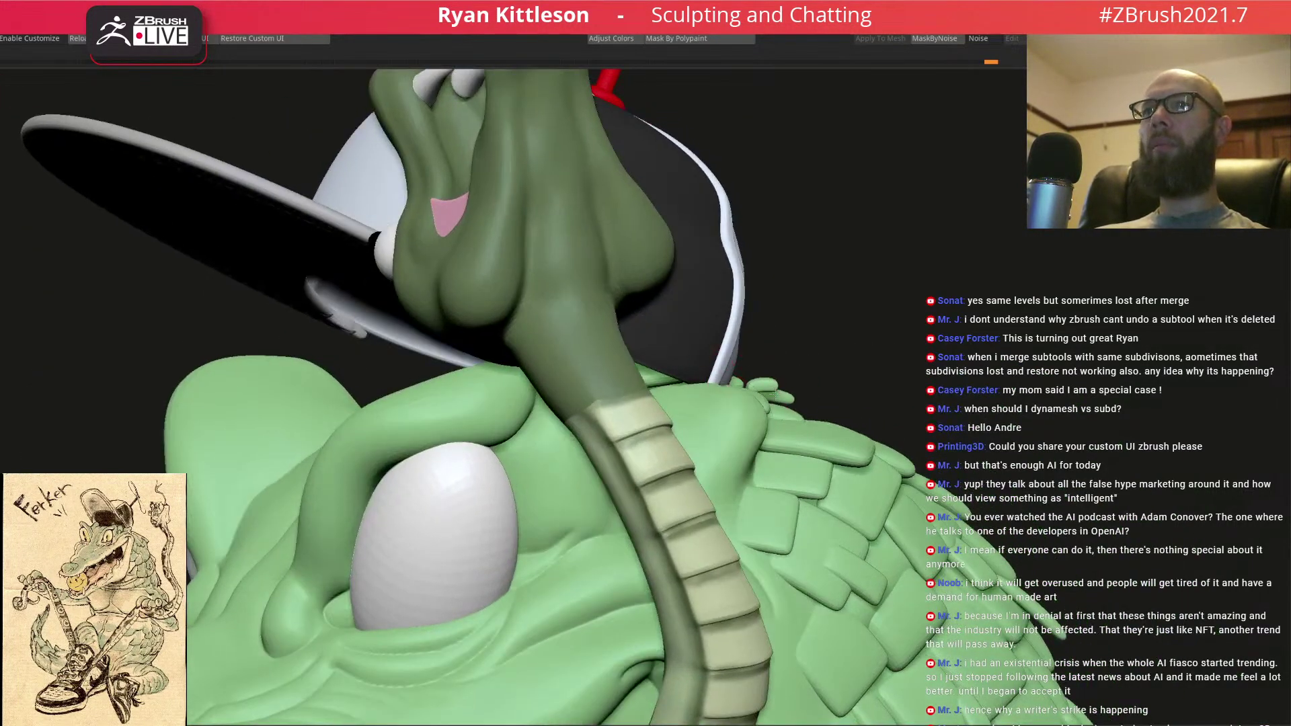
key("shift+d")
right_click_drag(806, 349, 588, 422)
mouse_move(663, 446)
right_mouse_down()
mouse_move(682, 428)
mouse_move(729, 434)
mouse_move(685, 406)
mouse_move(626, 413)
mouse_move(672, 413)
right_mouse_up()
key("space")
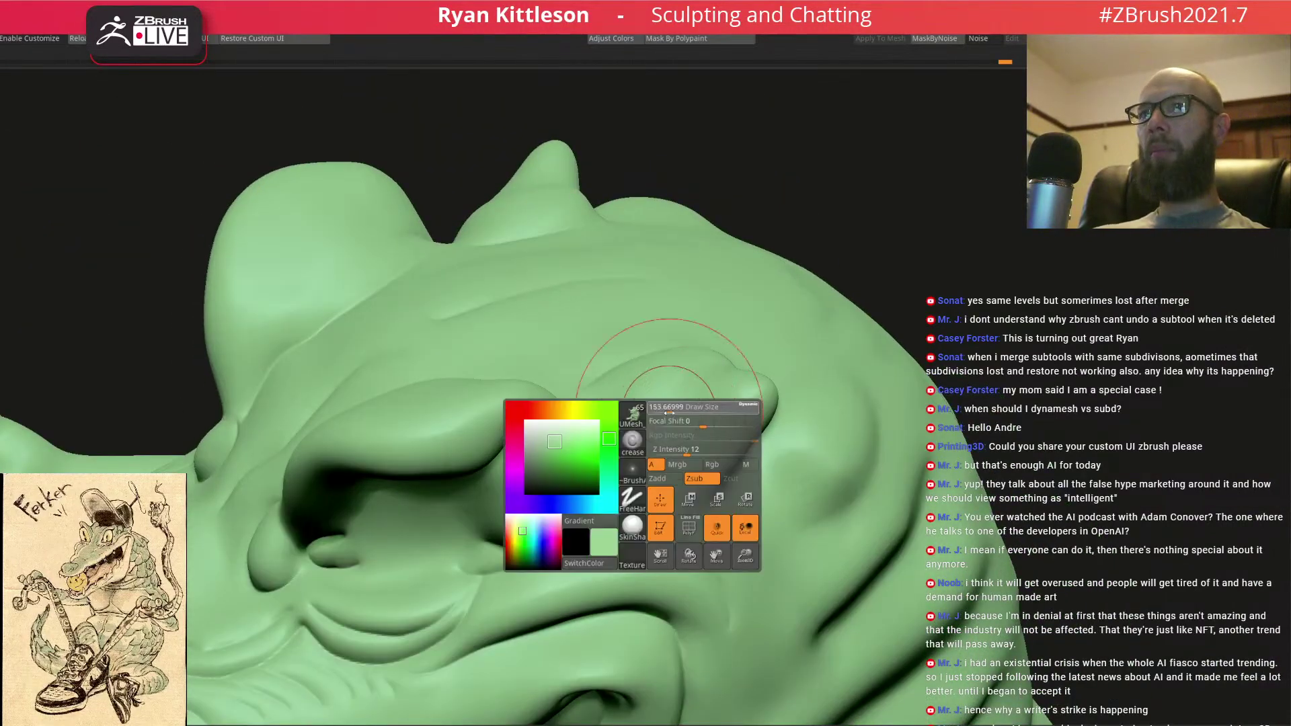
mouse_move(680, 366)
left_mouse_down()
mouse_move(674, 479)
mouse_move(645, 397)
mouse_move(633, 420)
mouse_move(658, 462)
left_mouse_up()
key("space")
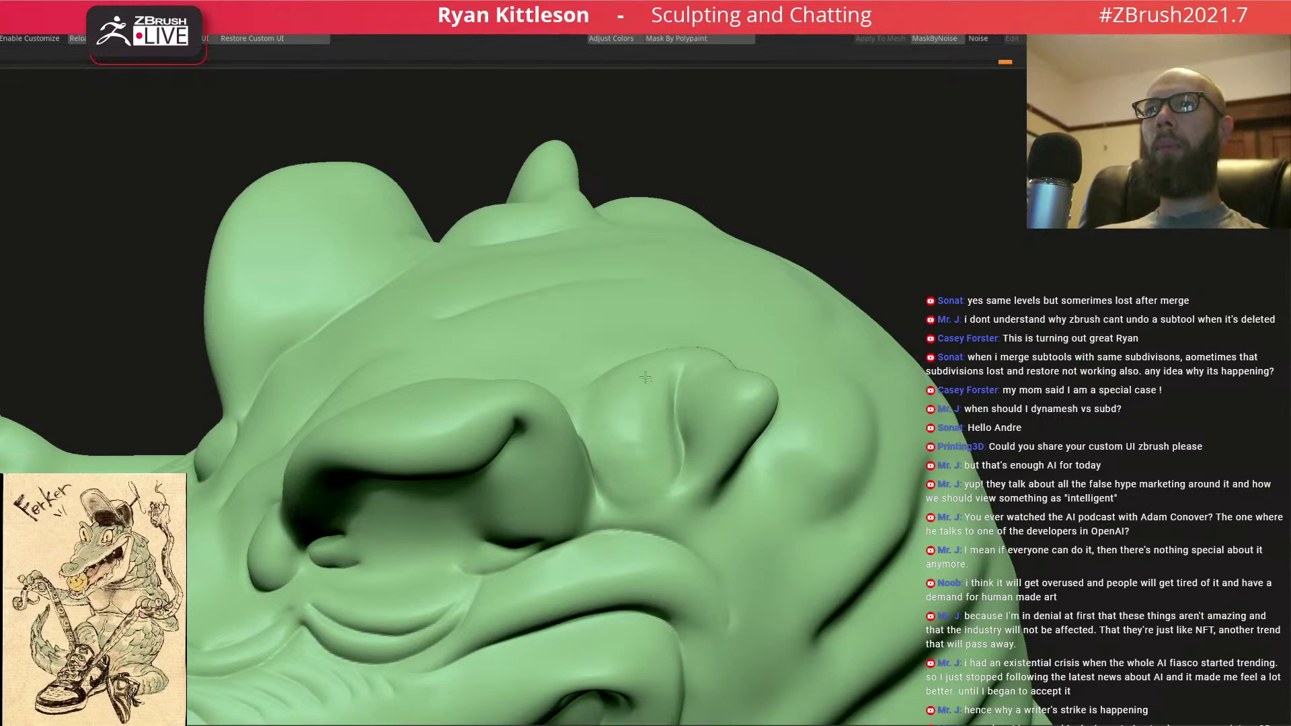
- Refine the crease on the bumps behind both eyes and check them against the cap and scales
right_click_drag(685, 410, 766, 360, "ctrl")
right_click_drag(659, 391, 1099, 560)
mouse_move(728, 423)
right_mouse_down()
mouse_move(719, 439)
mouse_move(699, 431)
right_mouse_up()
mouse_move(700, 431)
left_mouse_down()
mouse_move(693, 420)
mouse_move(696, 434)
left_mouse_up()
right_click_drag(696, 434, 631, 411)
left_click_drag(620, 390, 622, 425)
mouse_move(613, 423)
right_mouse_down()
mouse_move(644, 420)
mouse_move(659, 440)
right_mouse_up()
key("d")
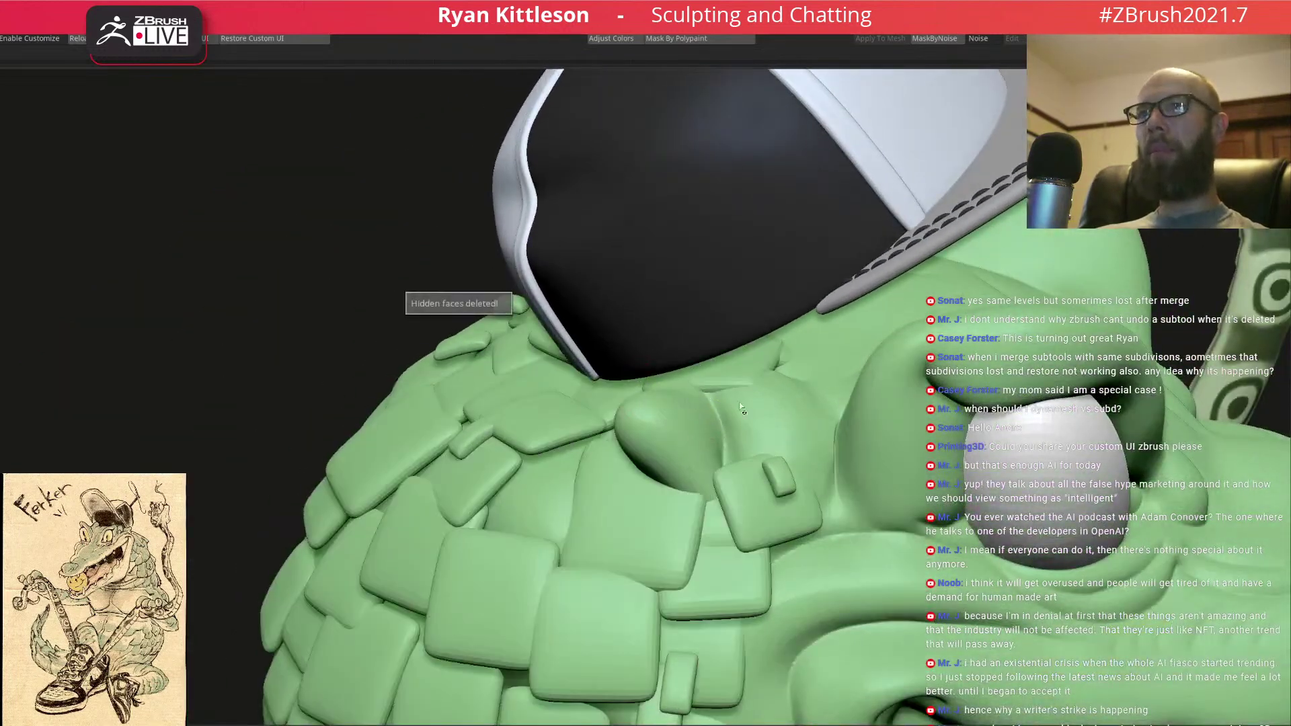
key("alt+s")
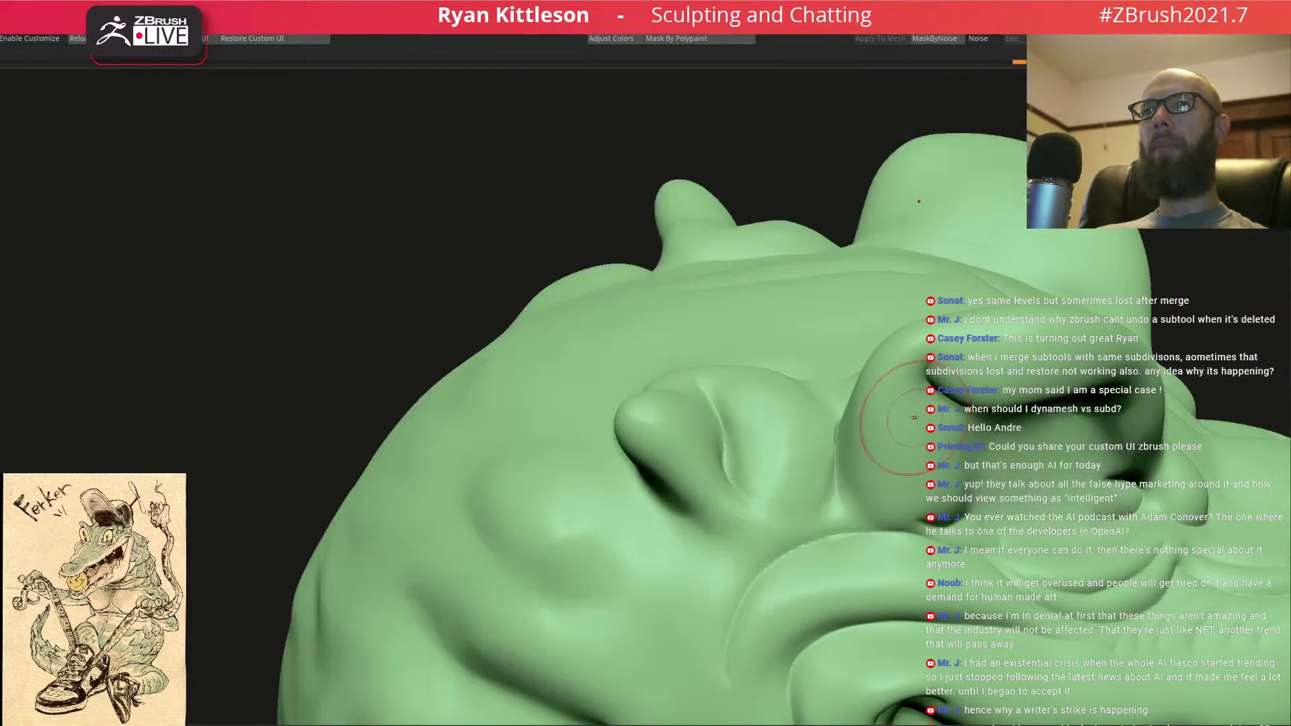
mouse_move(859, 455)
right_mouse_down()
mouse_move(775, 344)
mouse_move(800, 370)
mouse_move(774, 243)
mouse_move(733, 264)
mouse_move(655, 270)
mouse_move(746, 263)
mouse_move(713, 295)
mouse_move(686, 281)
mouse_move(693, 321)
mouse_move(711, 298)
right_mouse_up()
key("alt+s")
key("f")
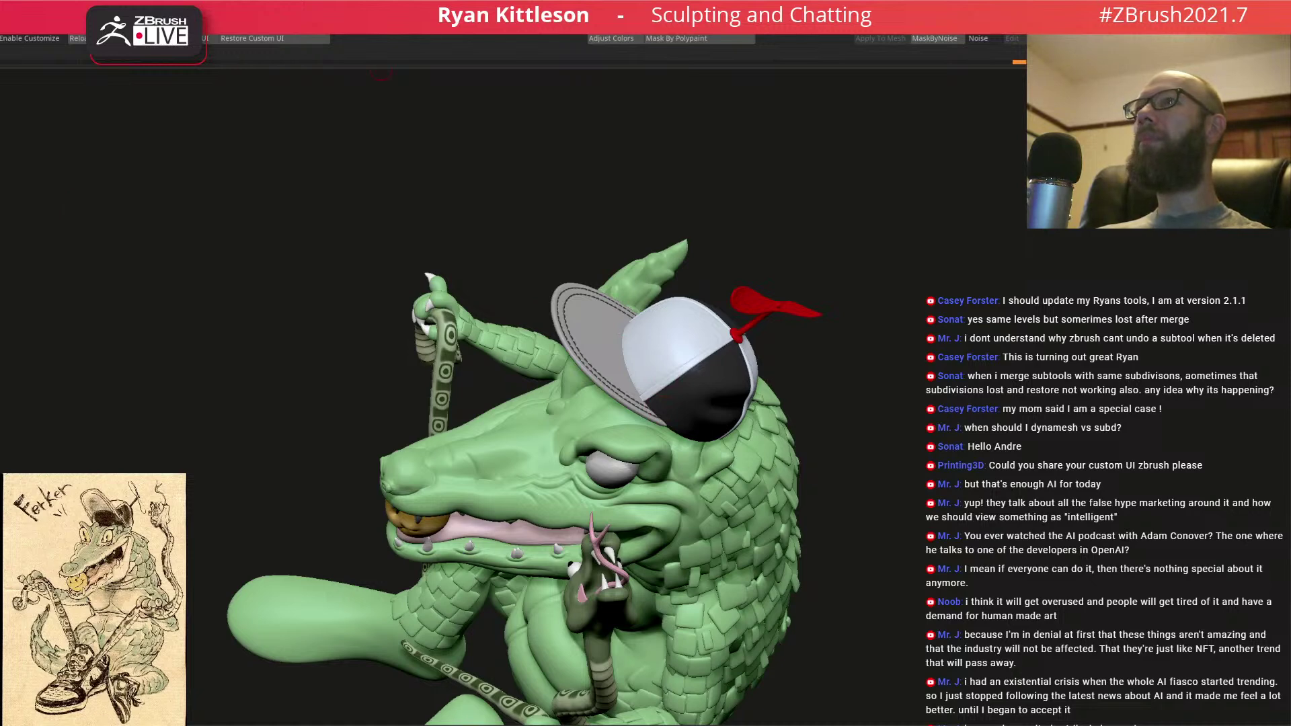
- Open the Ryan's Tools plugin options to check which version is installed
left_click(518, 34)
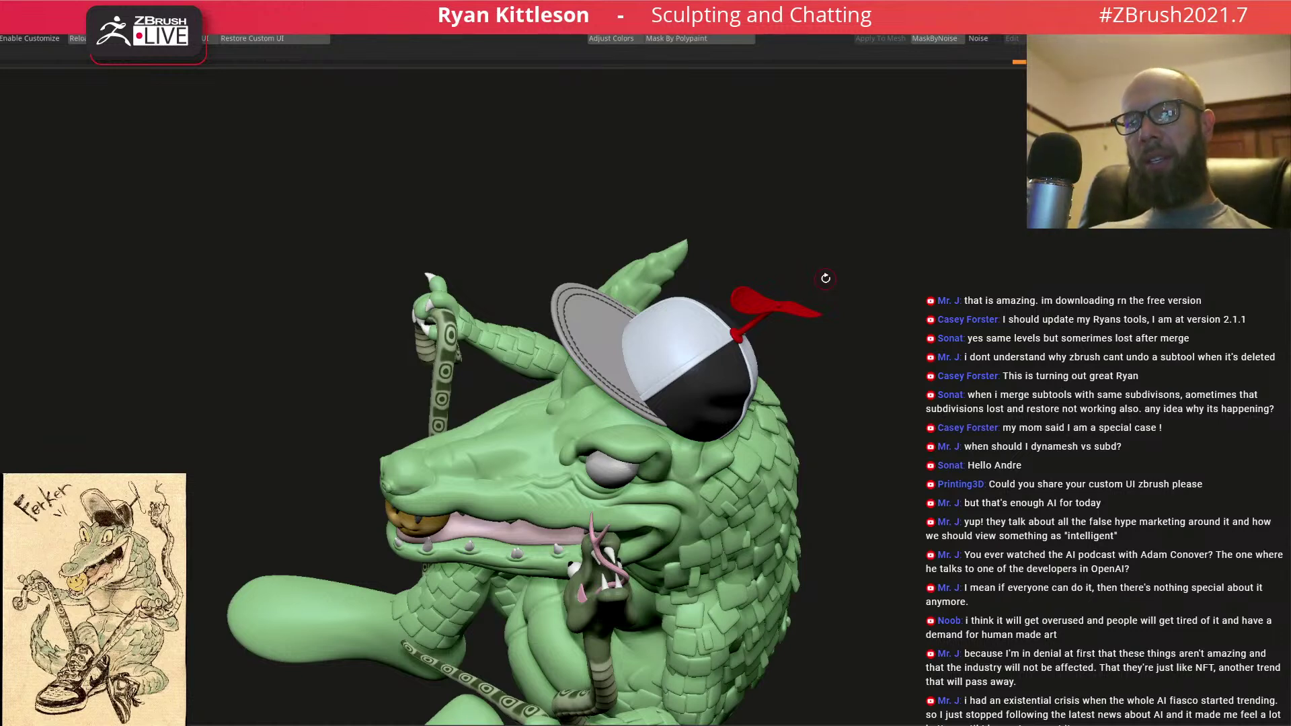
left_click_drag(828, 389, 678, 293, "alt")
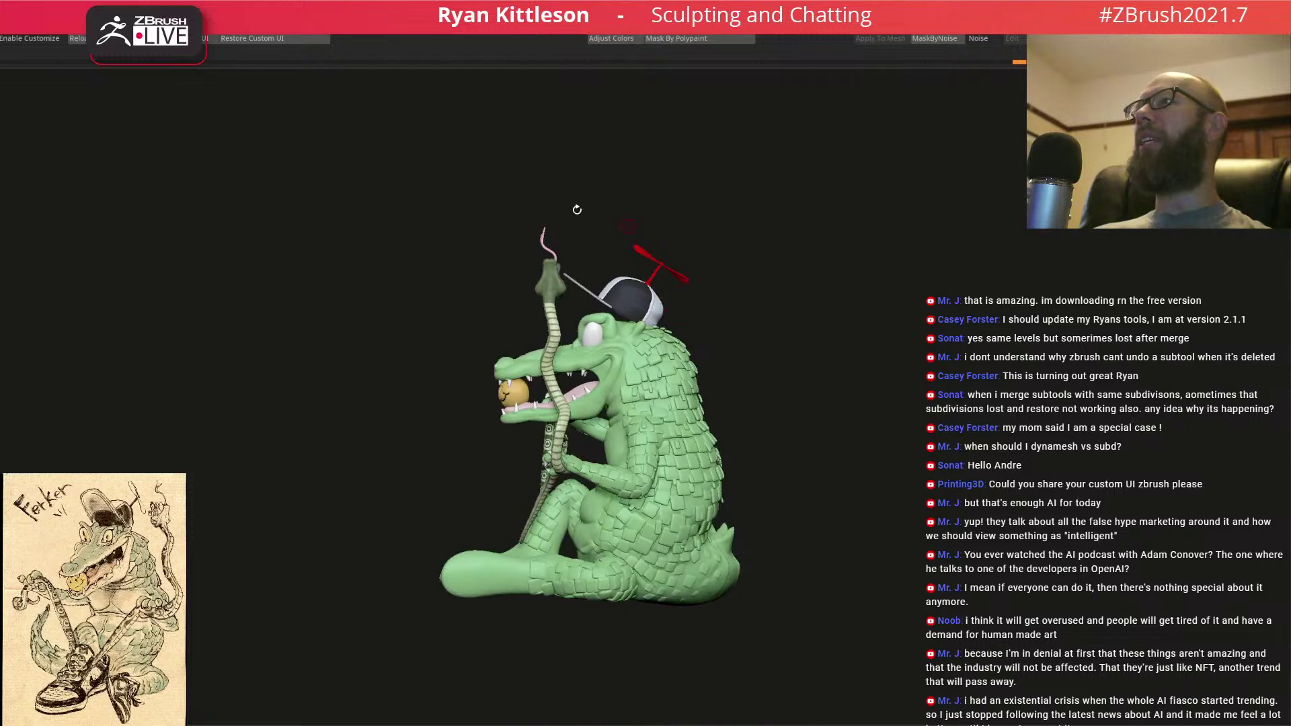
left_click(503, 22)
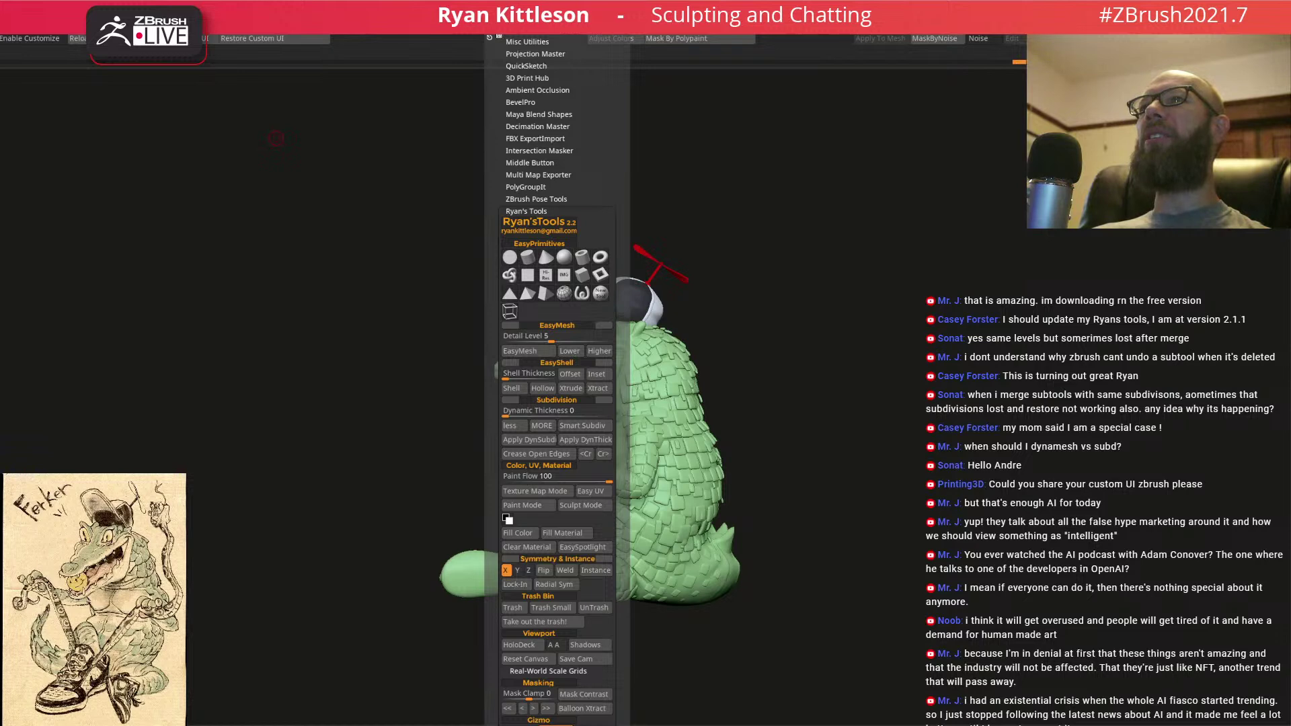
- Isolate the upper jaw and soften the palate's edge along the inside of the gums
left_click_drag(647, 307, 559, 227, "shift")
right_click_drag(650, 246, 733, 143, "ctrl")
left_click_drag(789, 83, 434, 230, "ctrl+shift")
mouse_move(616, 216)
right_mouse_down()
mouse_move(608, 138)
mouse_move(690, 316)
mouse_move(729, 285)
mouse_move(701, 313)
mouse_move(713, 314)
mouse_move(741, 282)
mouse_move(746, 343)
right_mouse_up()
key("space")
left_click_drag(802, 396, 788, 390)
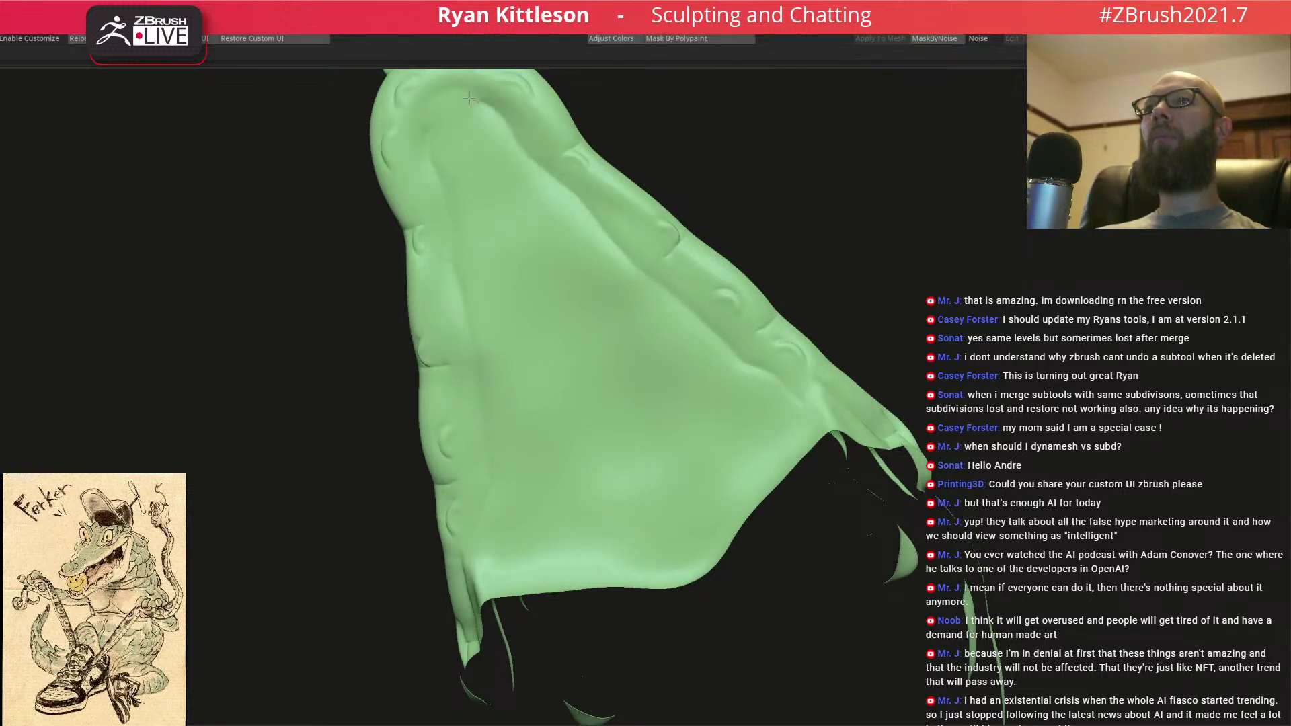
right_click_drag(446, 107, 778, 542)
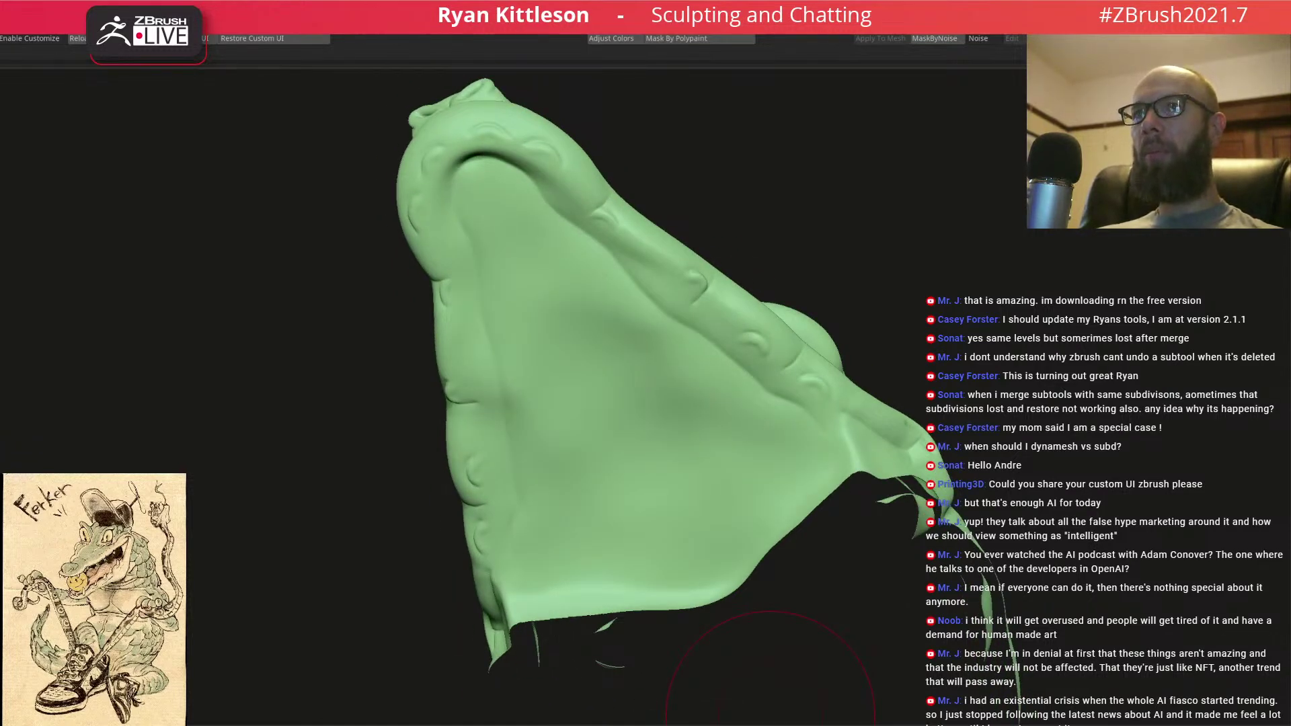
- Step through the recent palate strokes in the undo history to compare the surface before and after
key("ctrl+z")
key("ctrl+z")
key("ctrl+z")
key("ctrl+z")
key("ctrl+z")
key("ctrl+z")
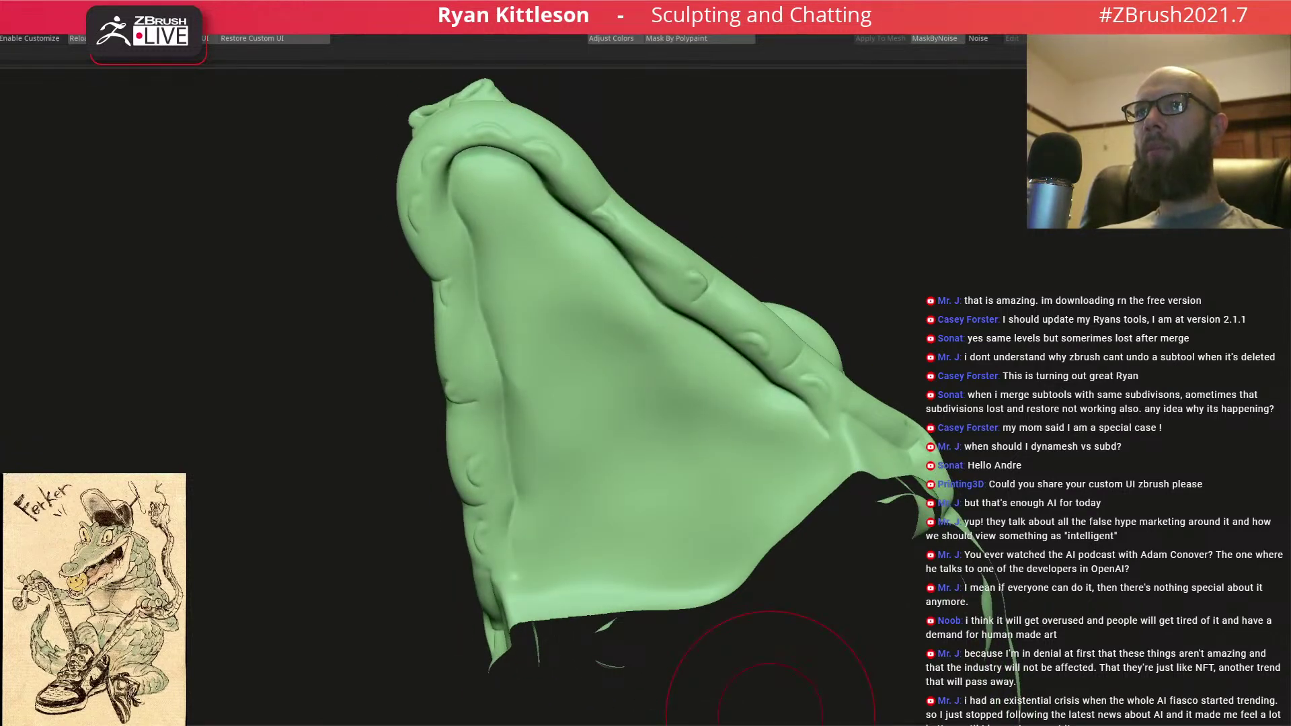
key("ctrl+z")
key("ctrl+z")
key("ctrl+z")
key("ctrl+z")
key("ctrl+z")
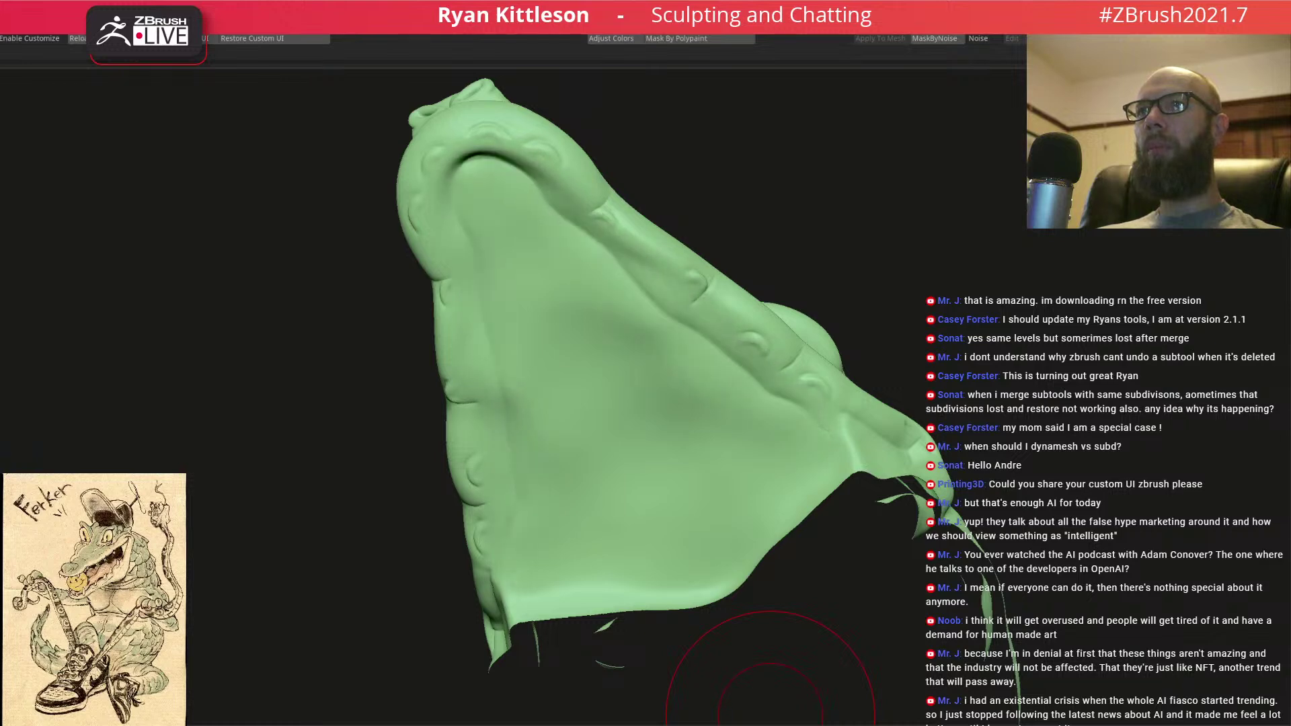
- Sculpt a series of curved ridges across the roof of the mouth and bring the hidden body parts back
mouse_move(747, 404)
right_mouse_down()
mouse_move(726, 444)
mouse_move(818, 404)
right_mouse_up()
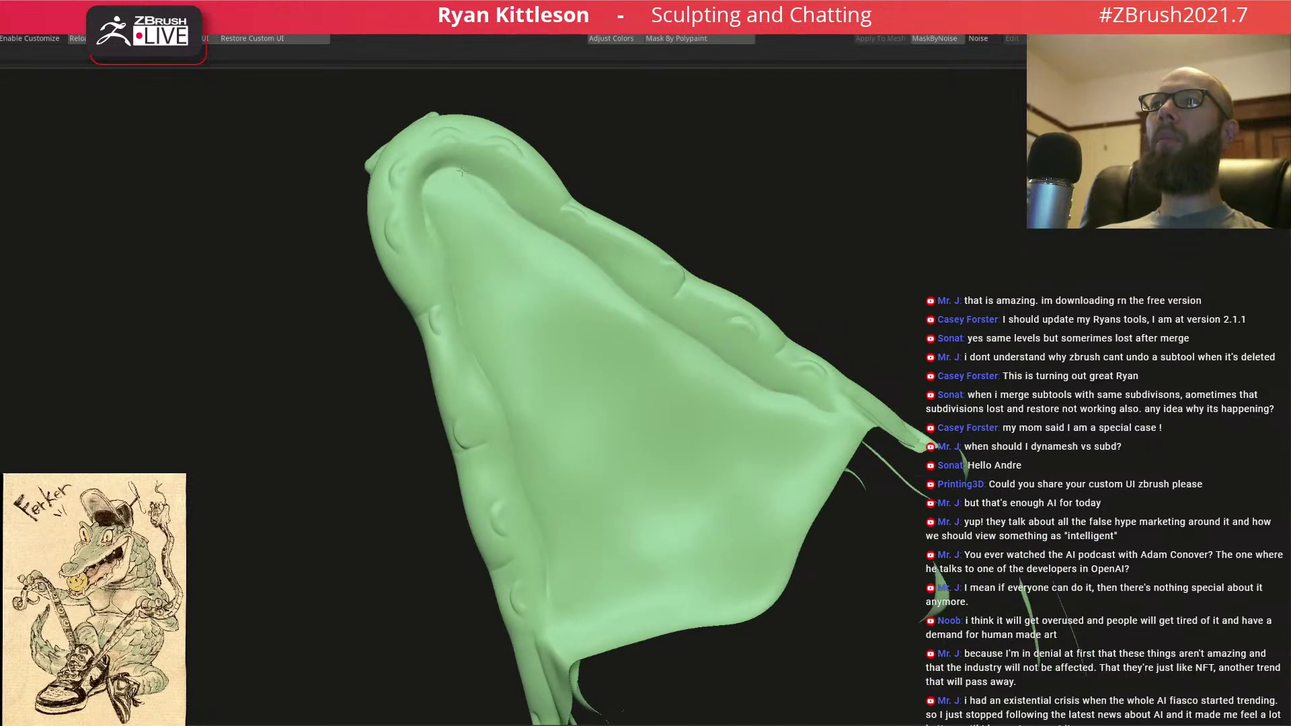
mouse_move(773, 383)
right_mouse_down()
mouse_move(740, 430)
mouse_move(780, 434)
right_mouse_up()
key("space")
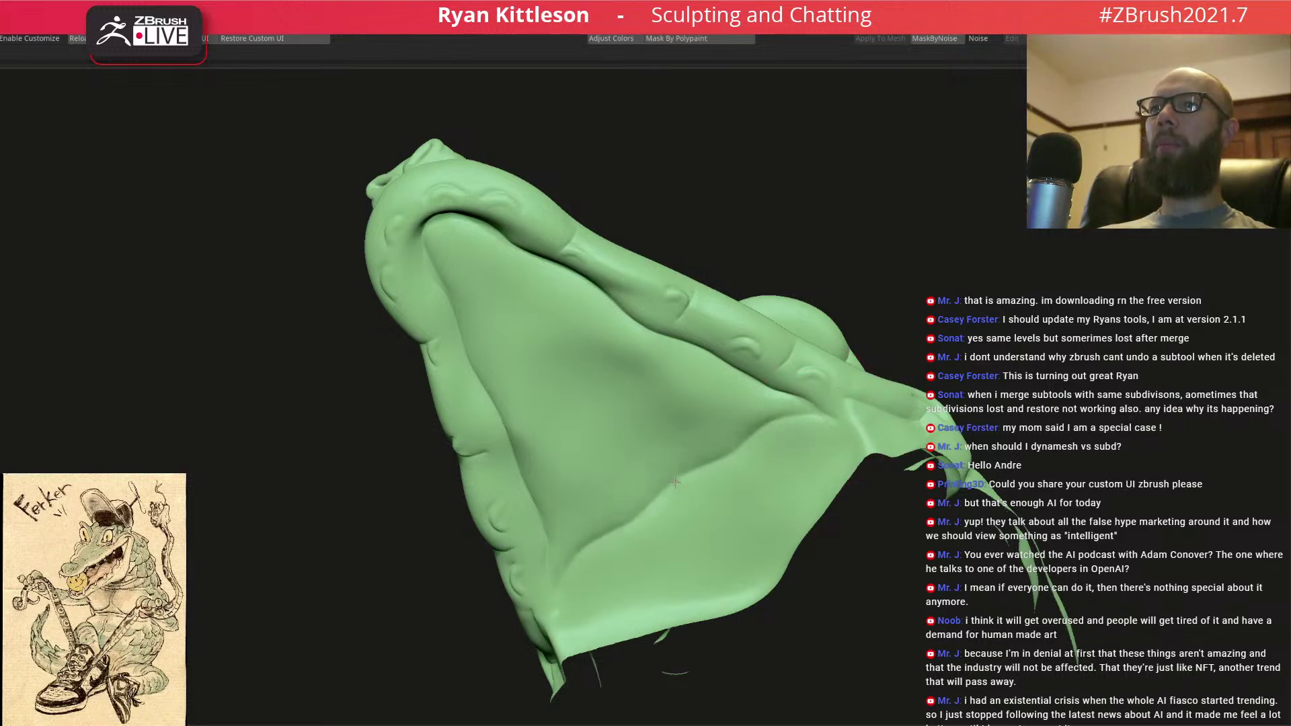
left_click_drag(739, 381, 625, 430)
left_click_drag(671, 334, 548, 373)
left_click_drag(701, 364, 589, 401)
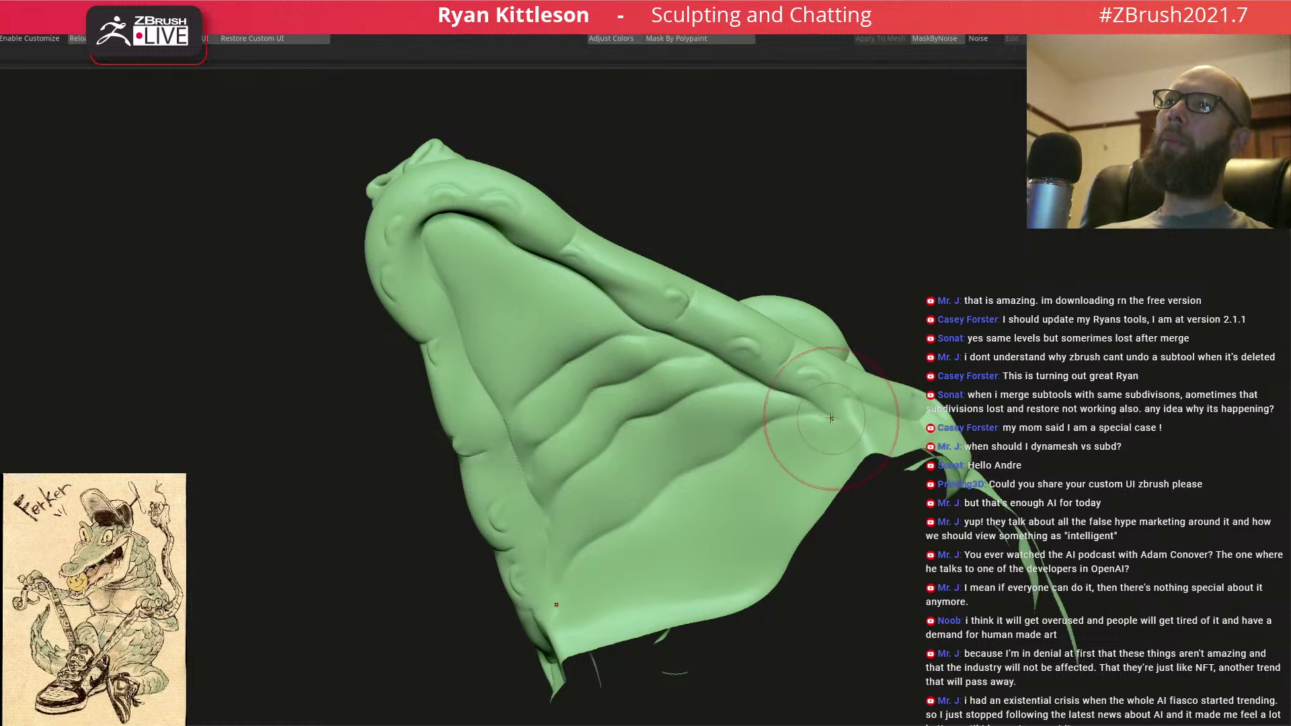
mouse_move(845, 444)
left_mouse_down()
mouse_move(720, 518)
mouse_move(699, 511)
left_mouse_up()
mouse_move(584, 301)
left_mouse_down()
mouse_move(550, 321)
mouse_move(507, 268)
mouse_move(558, 309)
mouse_move(538, 276)
mouse_move(529, 285)
mouse_move(523, 254)
mouse_move(470, 253)
mouse_move(441, 222)
left_mouse_up()
mouse_move(524, 299)
right_mouse_down()
mouse_move(597, 283)
mouse_move(551, 309)
mouse_move(669, 300)
mouse_move(672, 235)
mouse_move(796, 311)
mouse_move(839, 280)
right_mouse_up()
left_click(843, 283, "ctrl+shift")
mouse_move(672, 372)
right_mouse_down()
mouse_move(666, 393)
mouse_move(688, 351)
mouse_move(672, 468)
mouse_move(729, 426)
right_mouse_up()
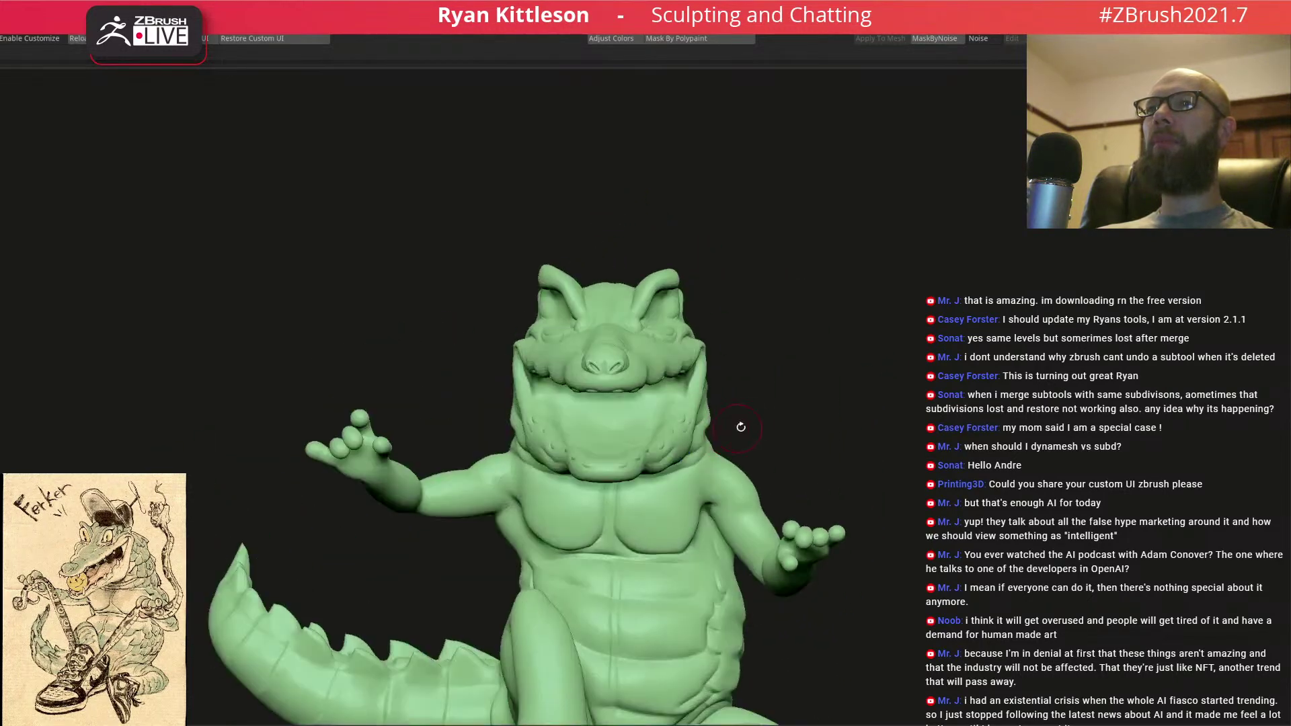
- Isolate the lower jaw and sculpt grooves along the inside of the gums on the floor of the mouth, undoing the unwanted strokes
left_click_drag(775, 394, 472, 496, "ctrl+shift")
mouse_move(616, 454)
right_mouse_down()
mouse_move(622, 464)
mouse_move(534, 534)
mouse_move(698, 268)
mouse_move(645, 283)
mouse_move(772, 245)
right_mouse_up()
left_click_drag(746, 227, 691, 340)
key("ctrl+z")
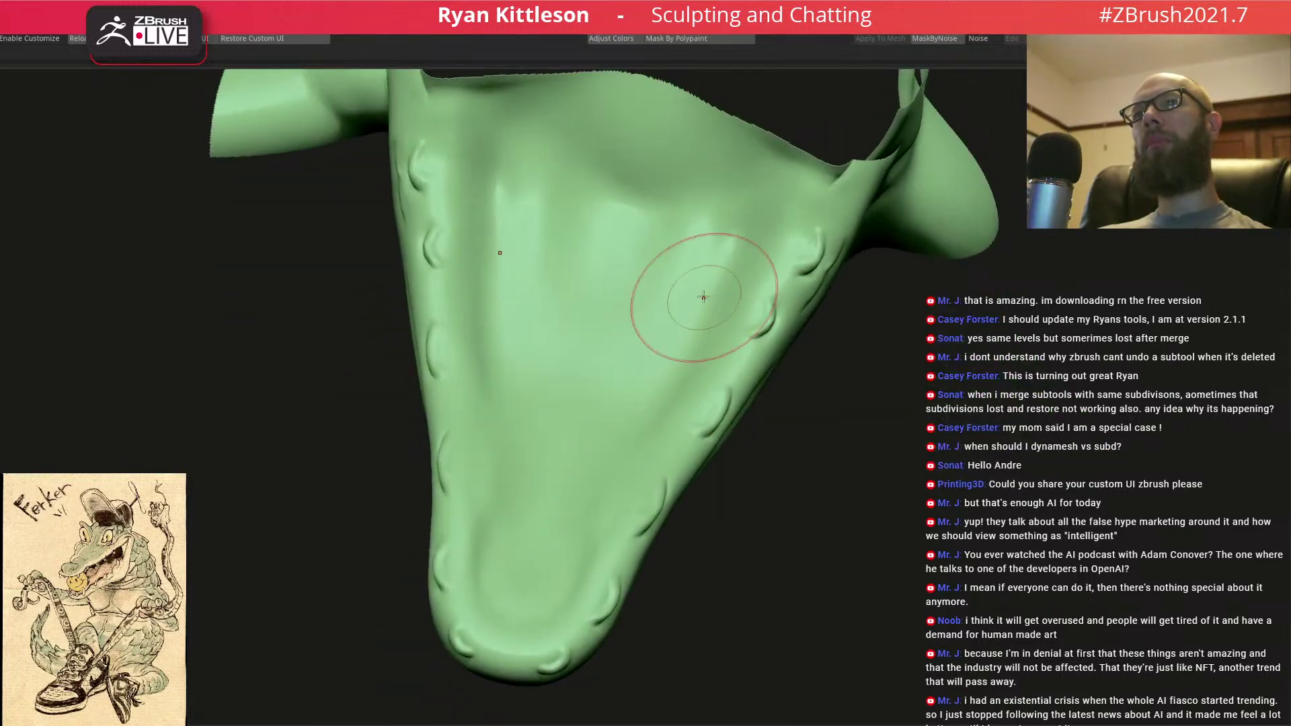
right_click_drag(690, 340, 729, 244)
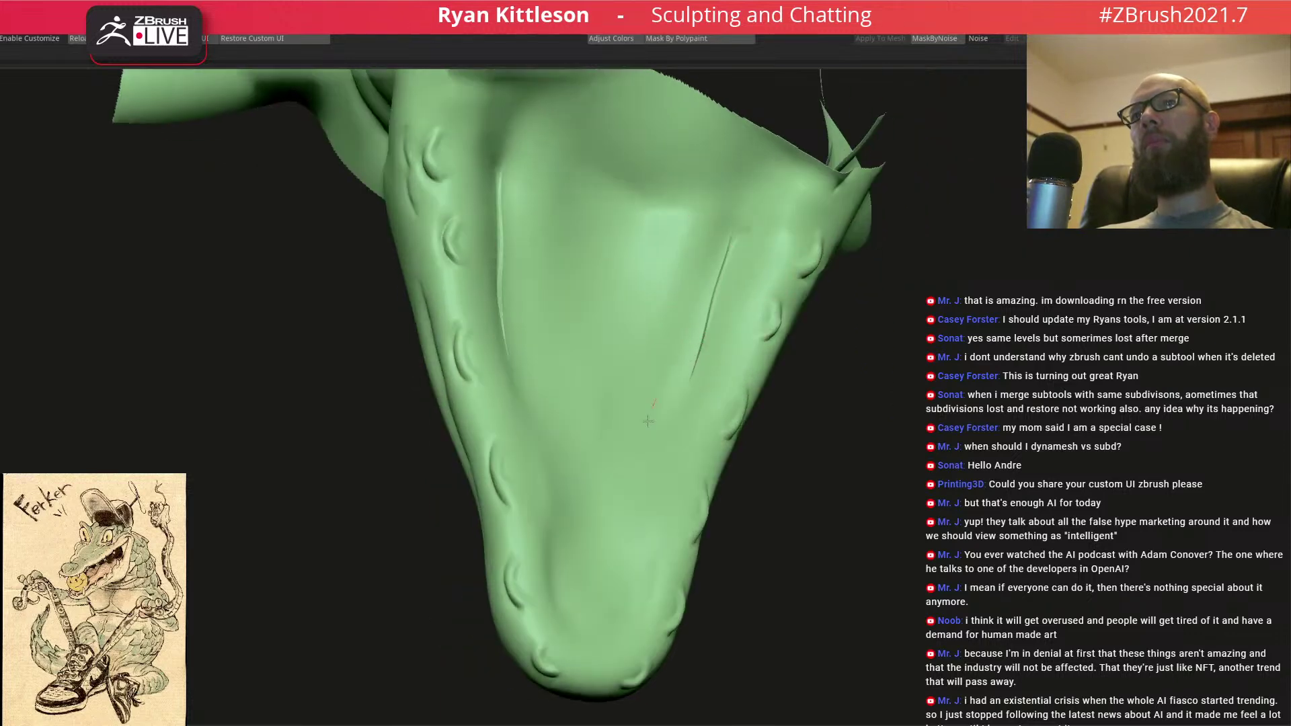
key("ctrl+z")
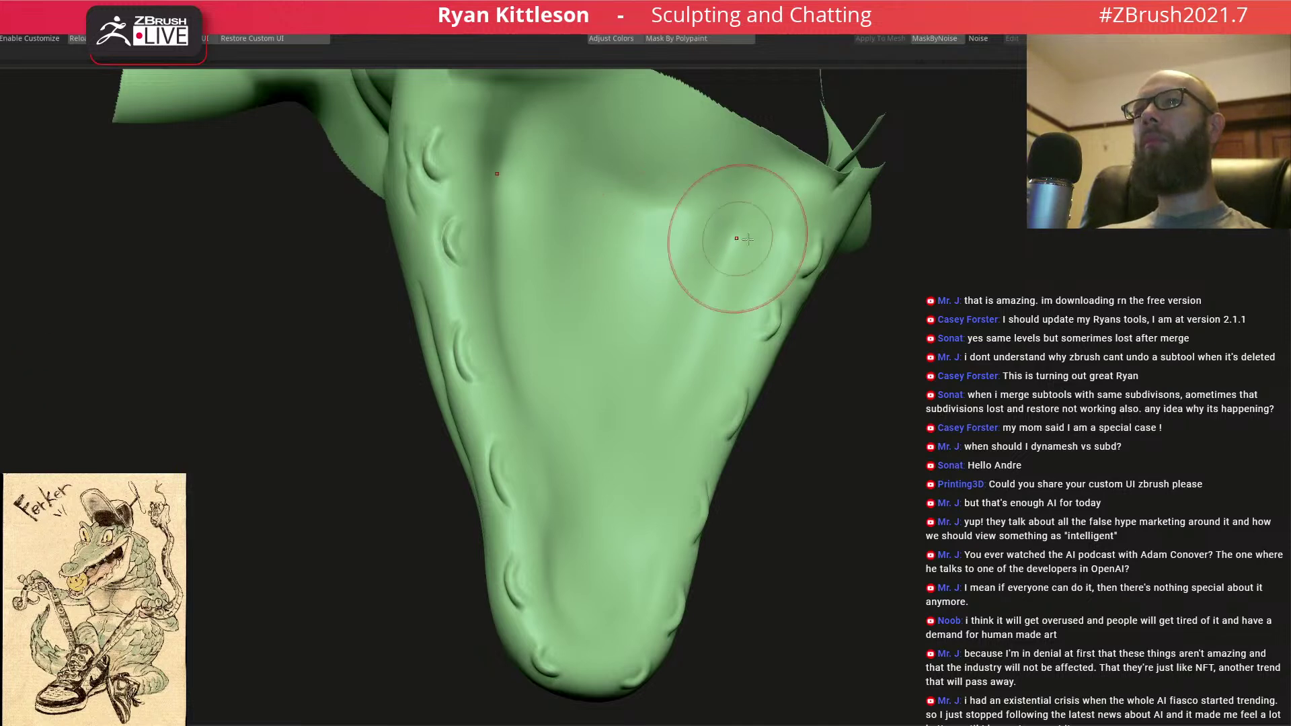
mouse_move(735, 201)
left_mouse_down()
mouse_move(629, 607)
mouse_move(582, 639)
left_mouse_up()
- Bring all the character's parts back into view and check the open mouth together with the teeth and tongue
mouse_move(609, 315)
right_mouse_down()
mouse_move(626, 231)
mouse_move(649, 226)
right_mouse_up()
mouse_move(649, 225)
right_mouse_down("ctrl")
mouse_move(898, 226)
mouse_move(881, 224)
right_mouse_up("ctrl")
key("alt+s")
right_click_drag(957, 175, 902, 219)
mouse_move(823, 263)
right_mouse_down("ctrl")
mouse_move(761, 343)
mouse_move(742, 290)
mouse_move(659, 234)
mouse_move(666, 274)
right_mouse_up("ctrl")
mouse_move(665, 377)
right_mouse_down()
mouse_move(683, 403)
mouse_move(657, 426)
right_mouse_up()
right_click_drag(730, 388, 727, 363, "ctrl")
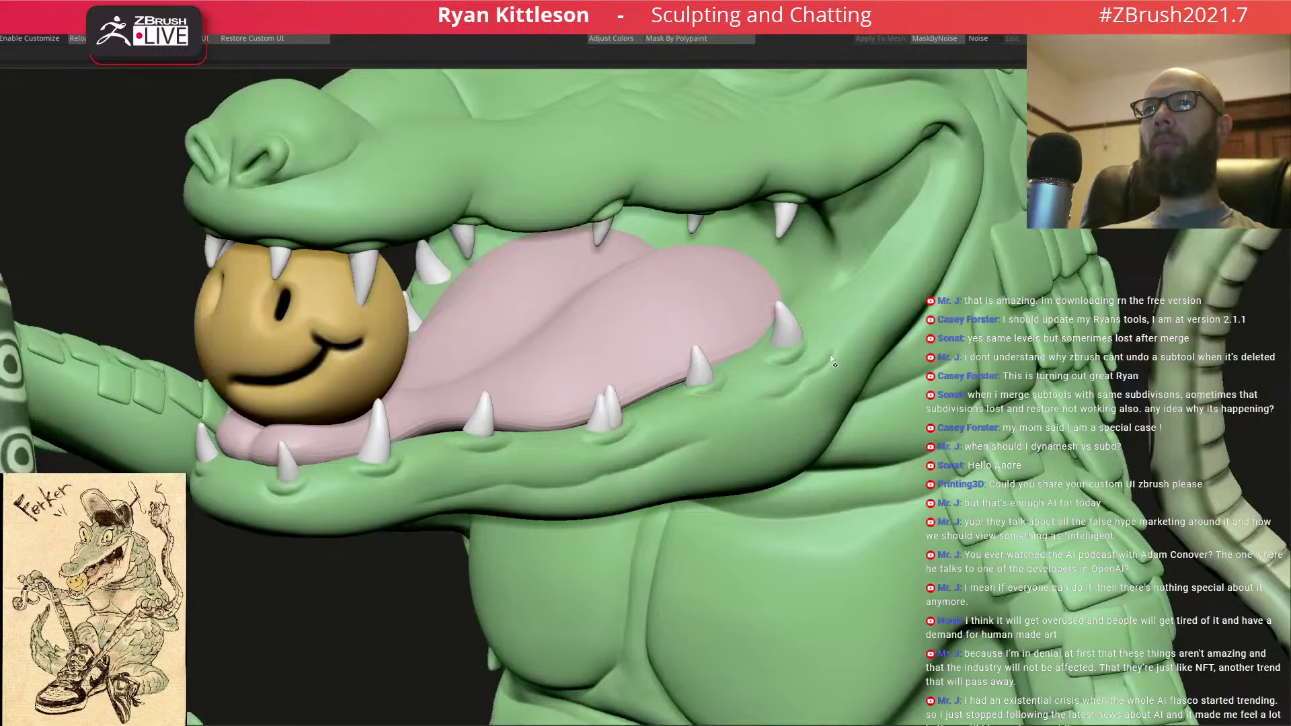
- Examine the complete figure from the front and sides, including a closer look at the head, eyes and cap
key("f")
right_click_drag(782, 304, 600, 308)
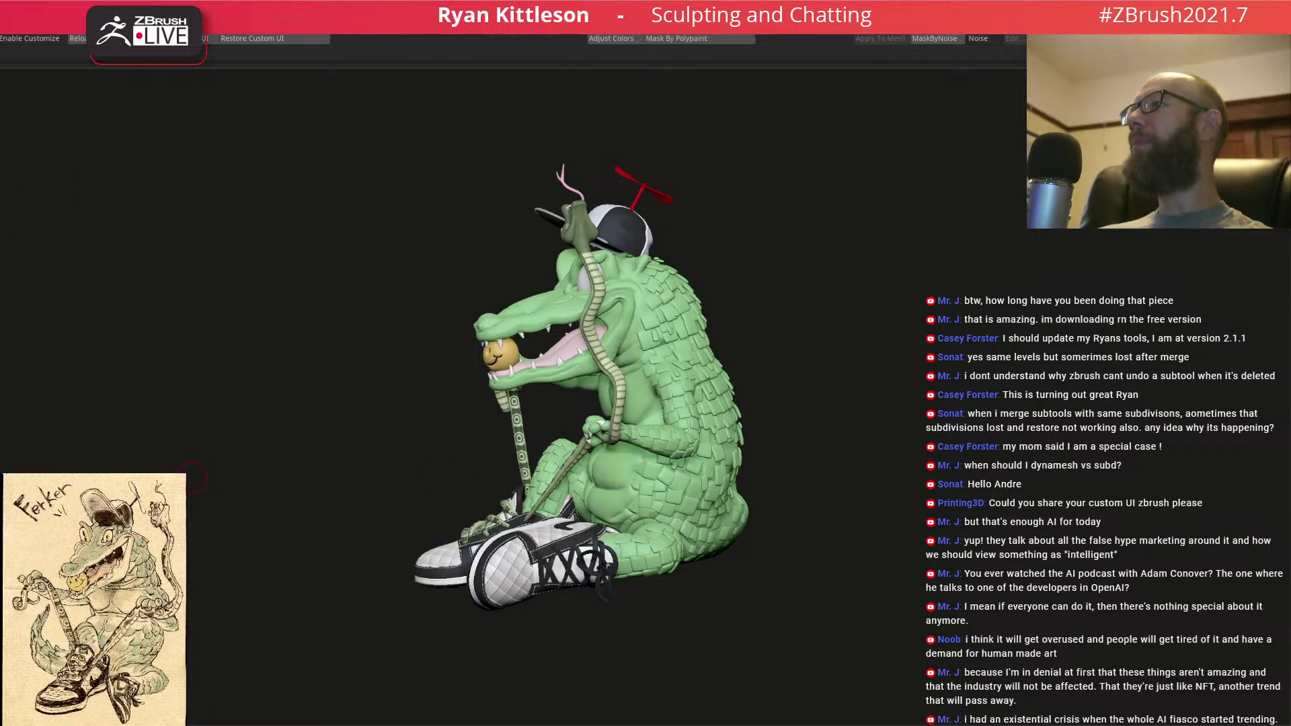
right_click_drag(722, 508, 735, 506)
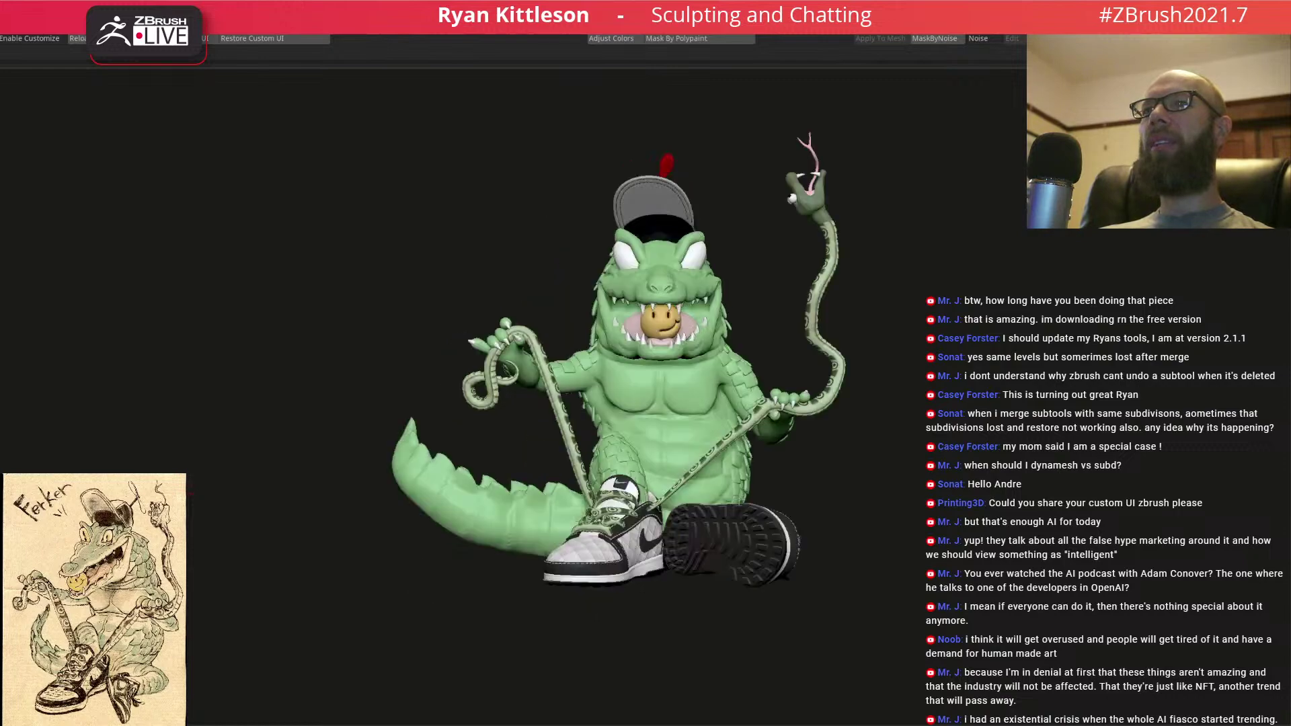
right_click_drag(792, 459, 834, 311)
right_click_drag(845, 126, 874, 354)
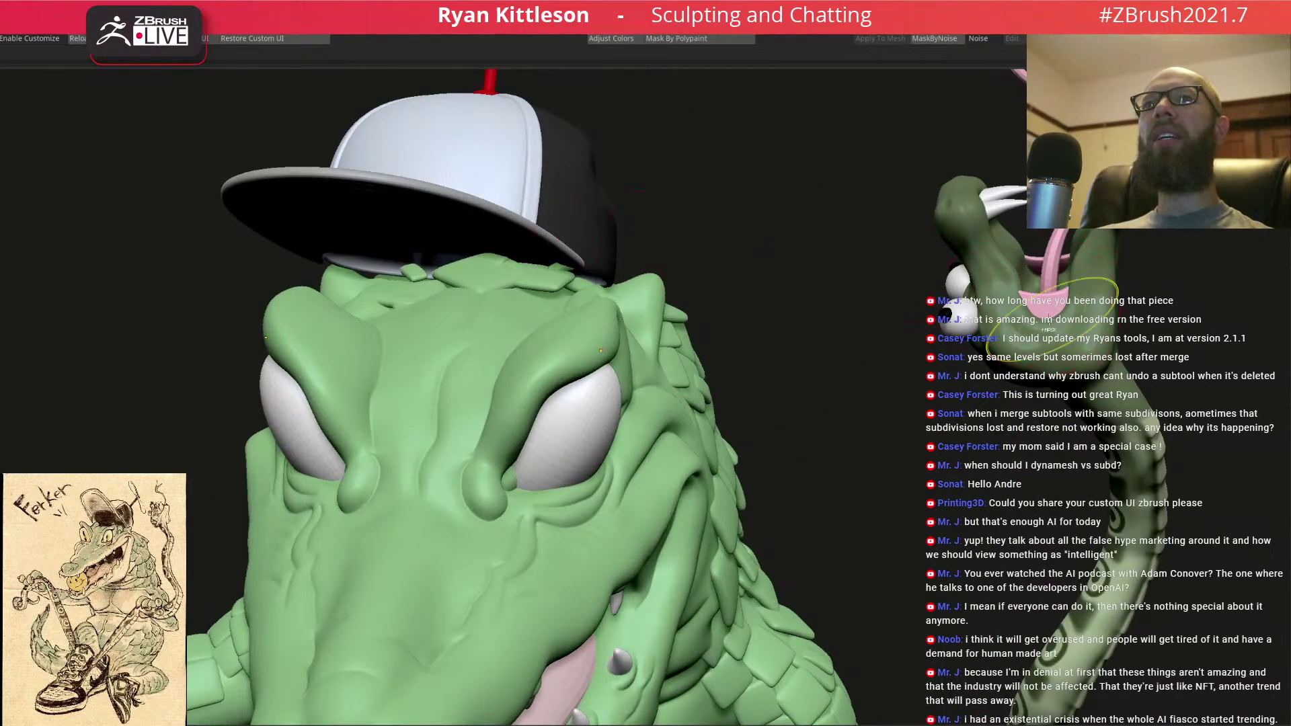
right_click_drag(1052, 316, 933, 327, "ctrl")
right_click_drag(767, 417, 753, 253, "alt")
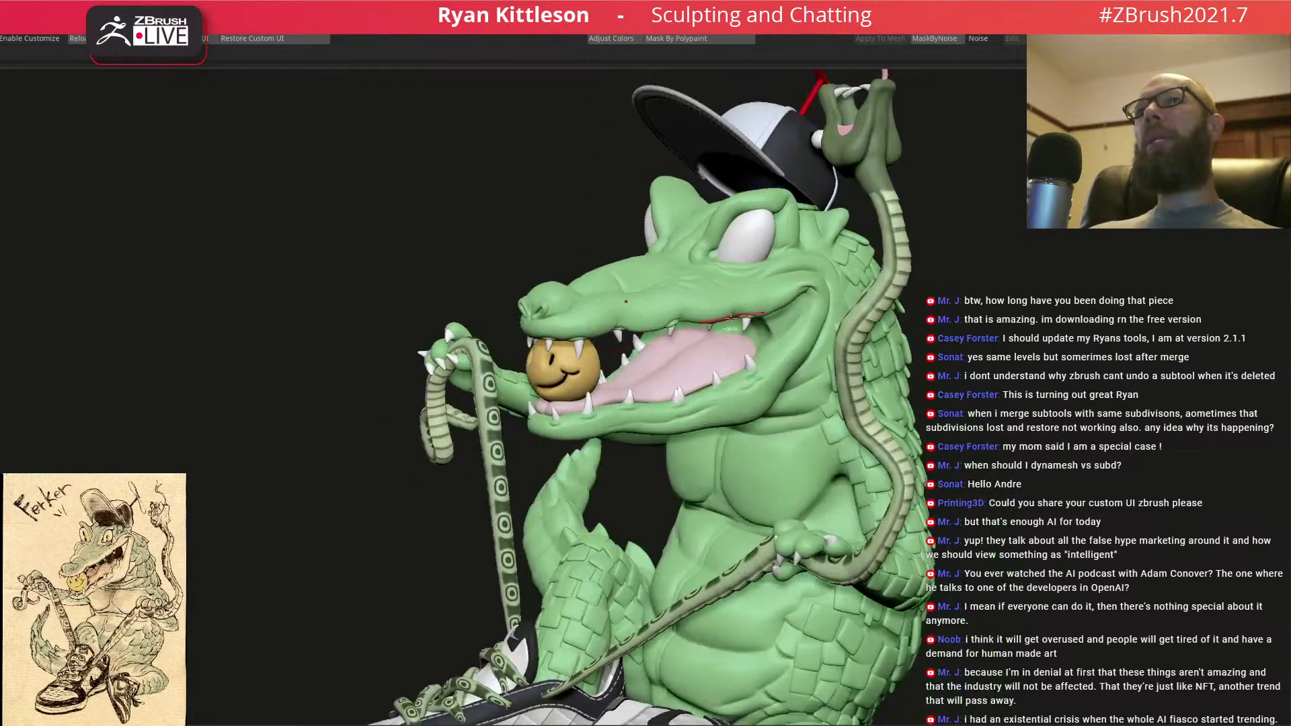
right_click_drag(732, 318, 728, 277, "ctrl")
right_click_drag(800, 183, 771, 237, "alt")
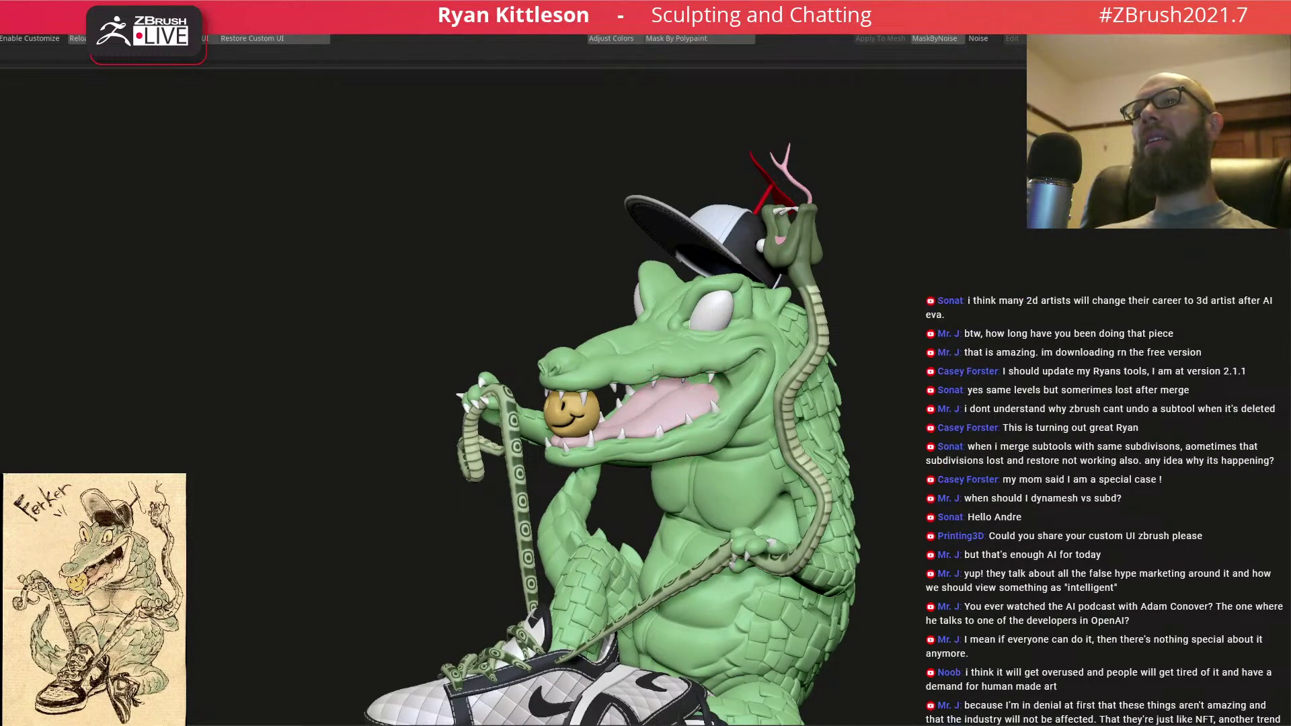
right_click_drag(652, 379, 679, 311, "alt")
right_click_drag(705, 383, 713, 356, "ctrl")
right_click_drag(739, 269, 747, 242, "ctrl")
right_click_drag(773, 168, 779, 327, "alt")
right_click_drag(777, 374, 819, 395)
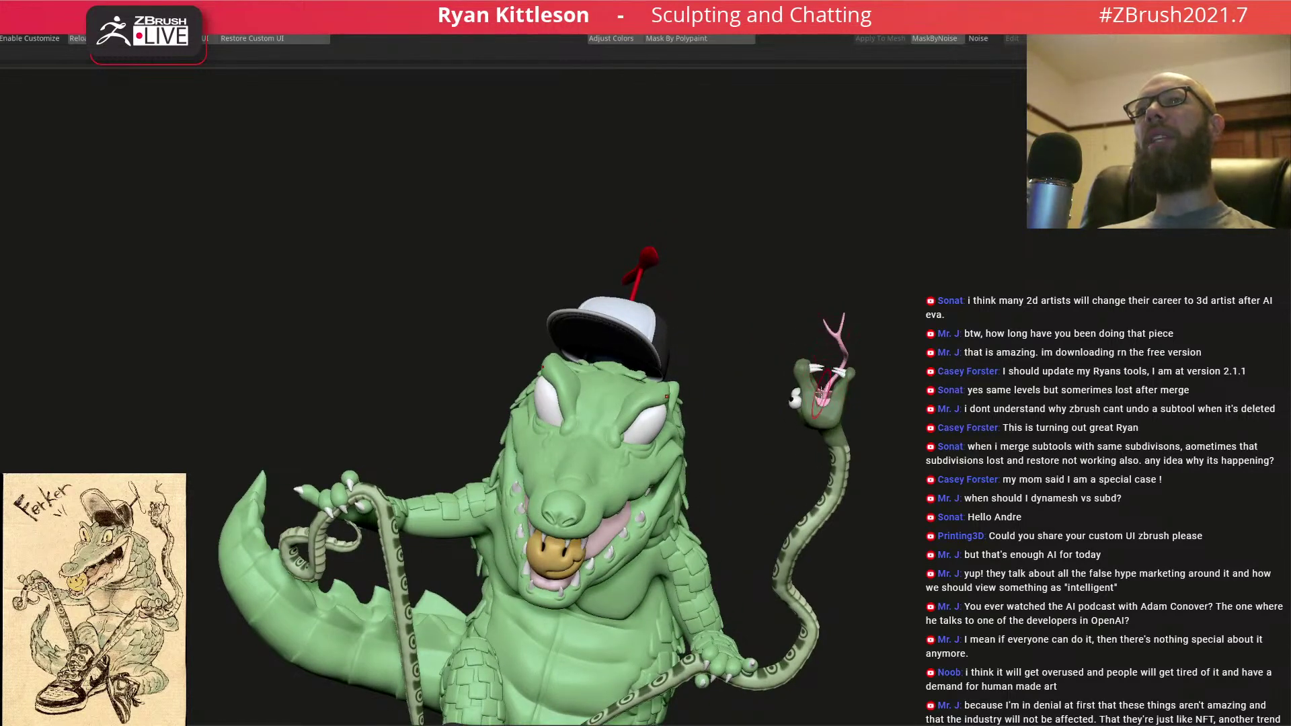
right_click_drag(815, 397, 772, 238)
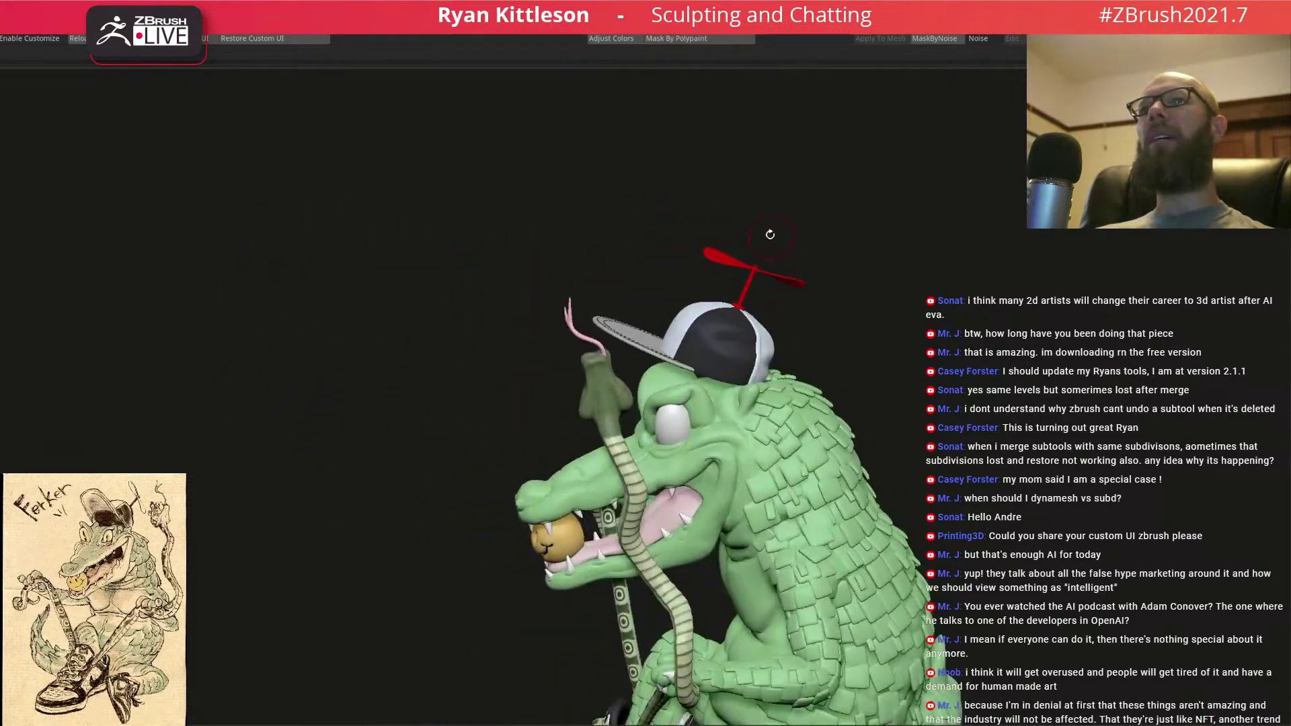
right_click_drag(780, 326, 875, 300)
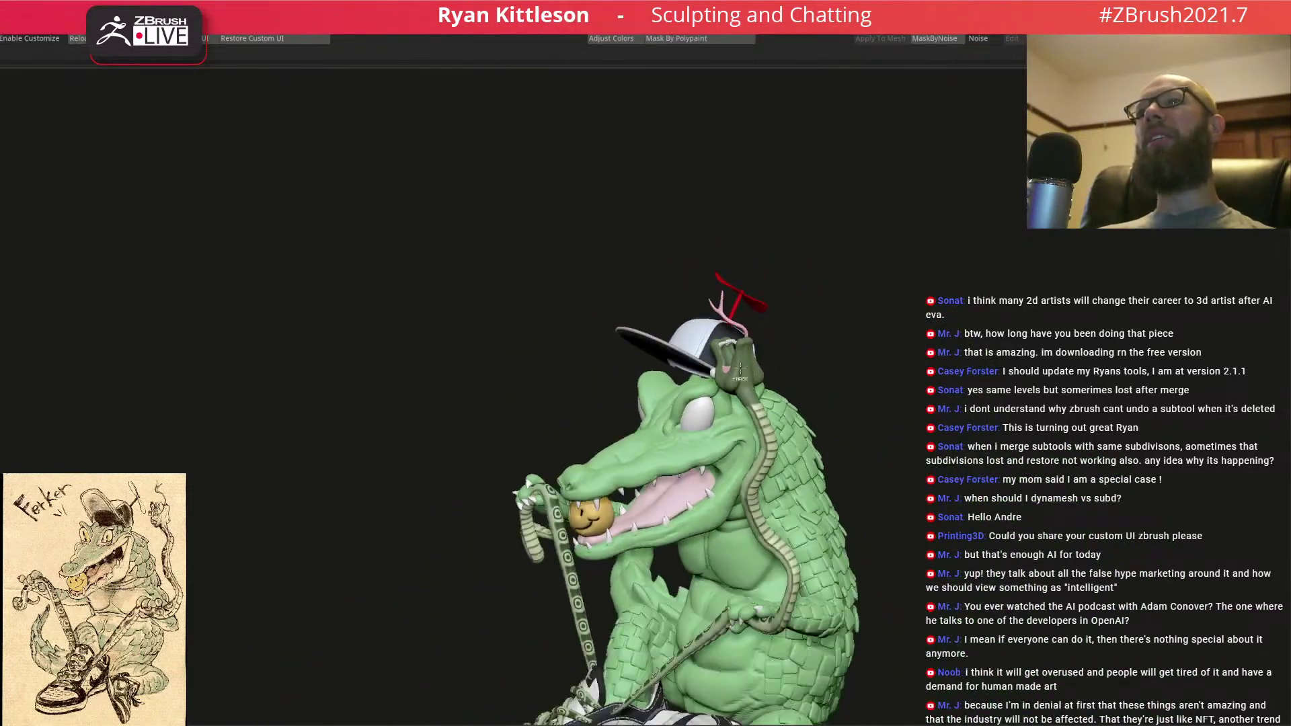
- Review the body scales, back and tail of the full character from side, rear and front views
mouse_move(721, 347)
left_mouse_down()
mouse_move(748, 312)
mouse_move(748, 277)
left_mouse_up()
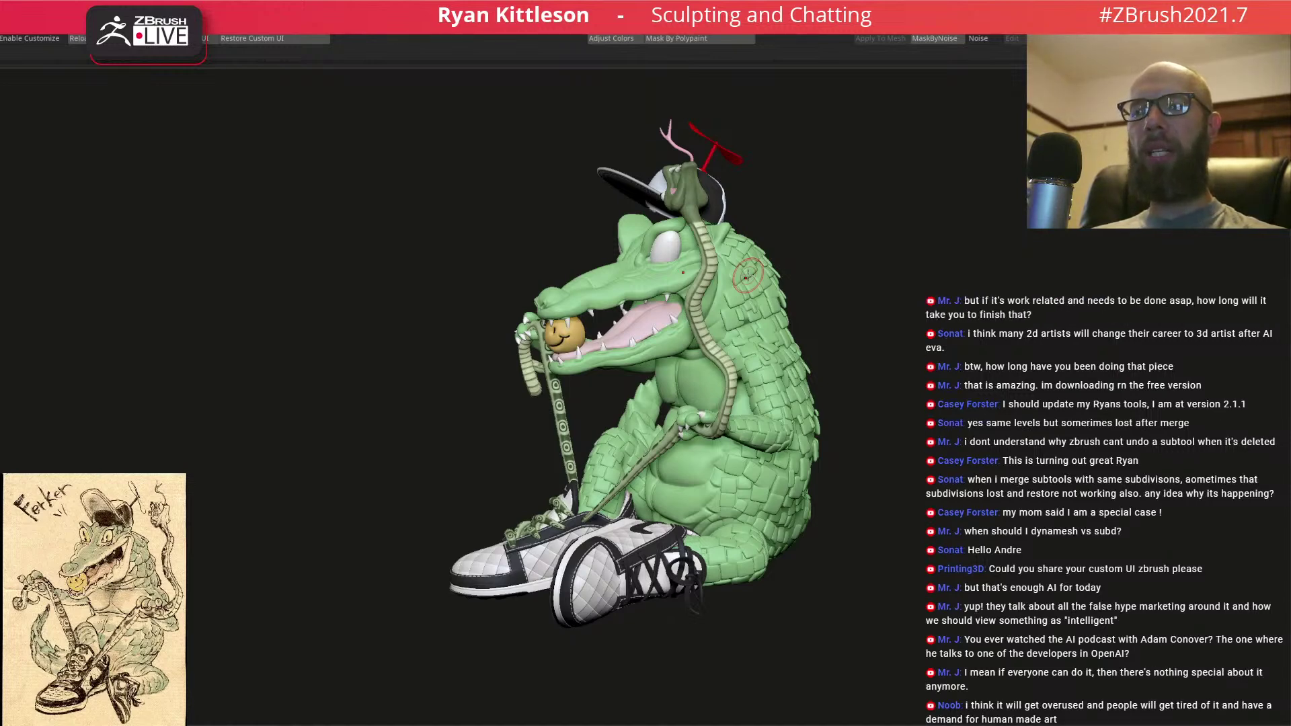
mouse_move(748, 329)
right_mouse_down()
mouse_move(695, 338)
mouse_move(644, 294)
mouse_move(619, 315)
mouse_move(700, 307)
right_mouse_up()
mouse_move(620, 270)
right_mouse_down()
mouse_move(679, 265)
mouse_move(624, 264)
mouse_move(622, 252)
right_mouse_up()
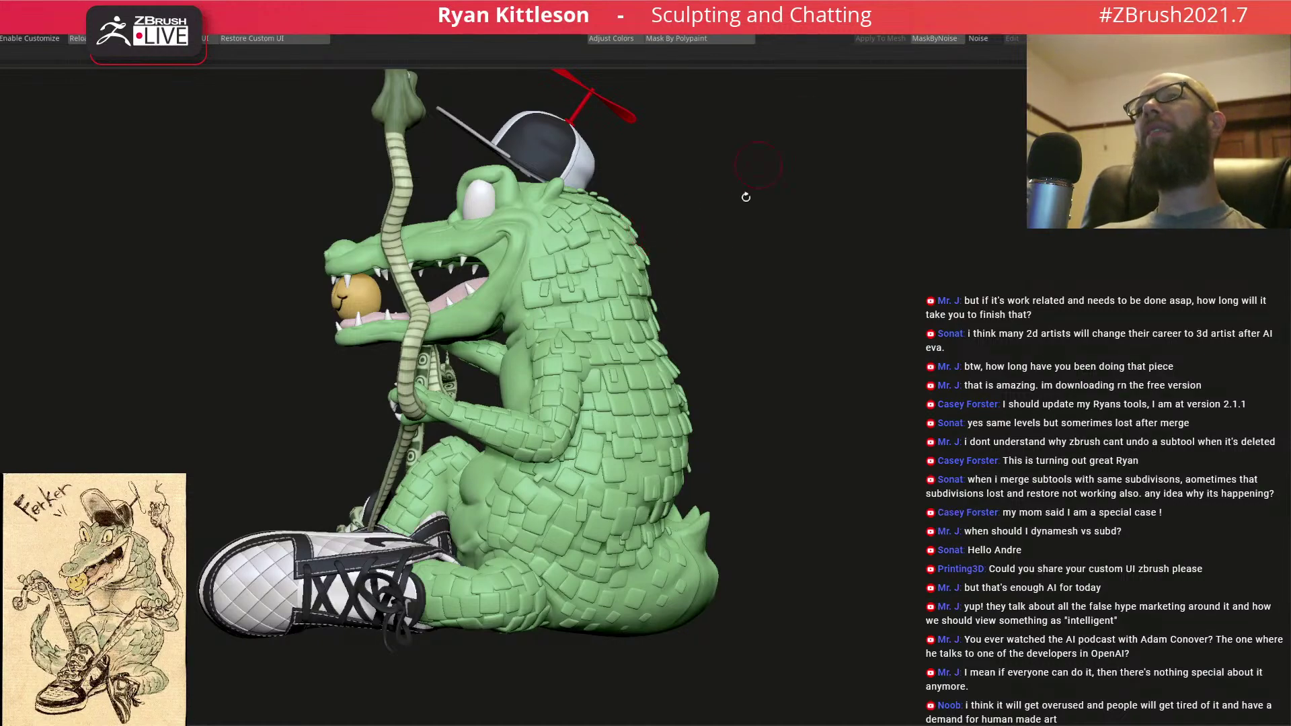
left_click_drag(583, 339, 693, 249)
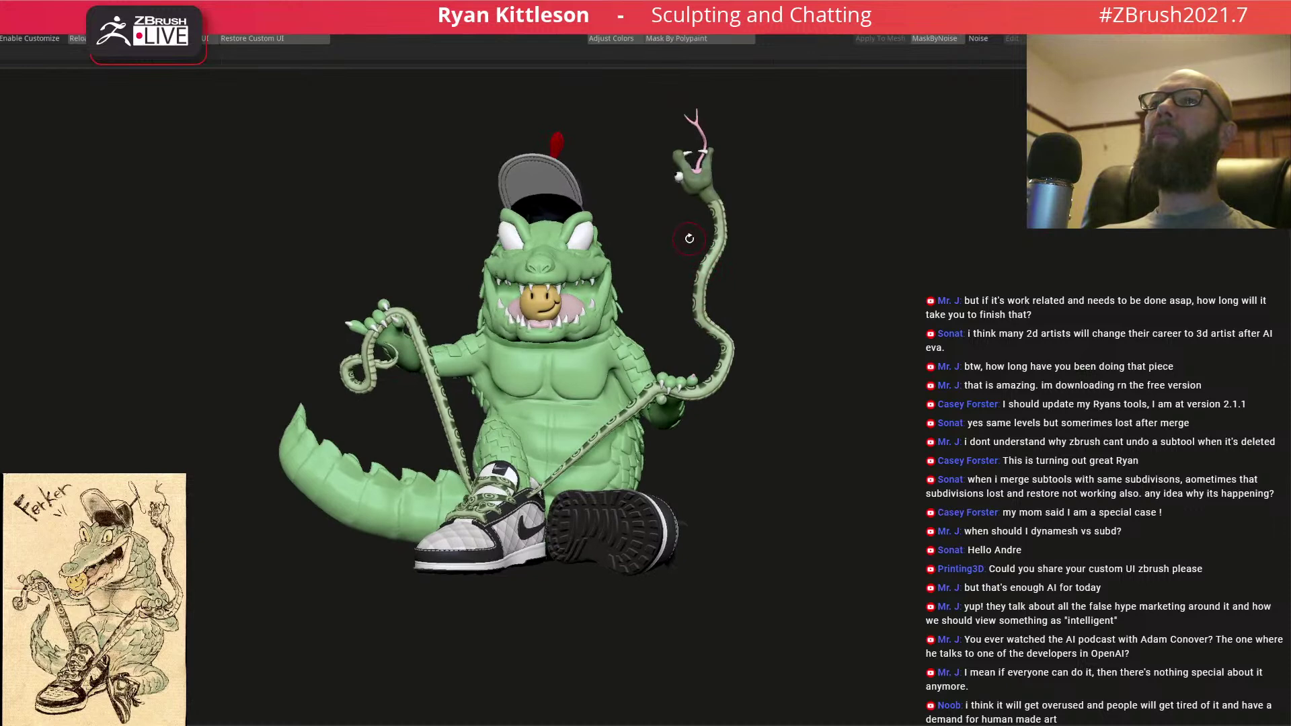
left_click_drag(693, 357, 710, 279)
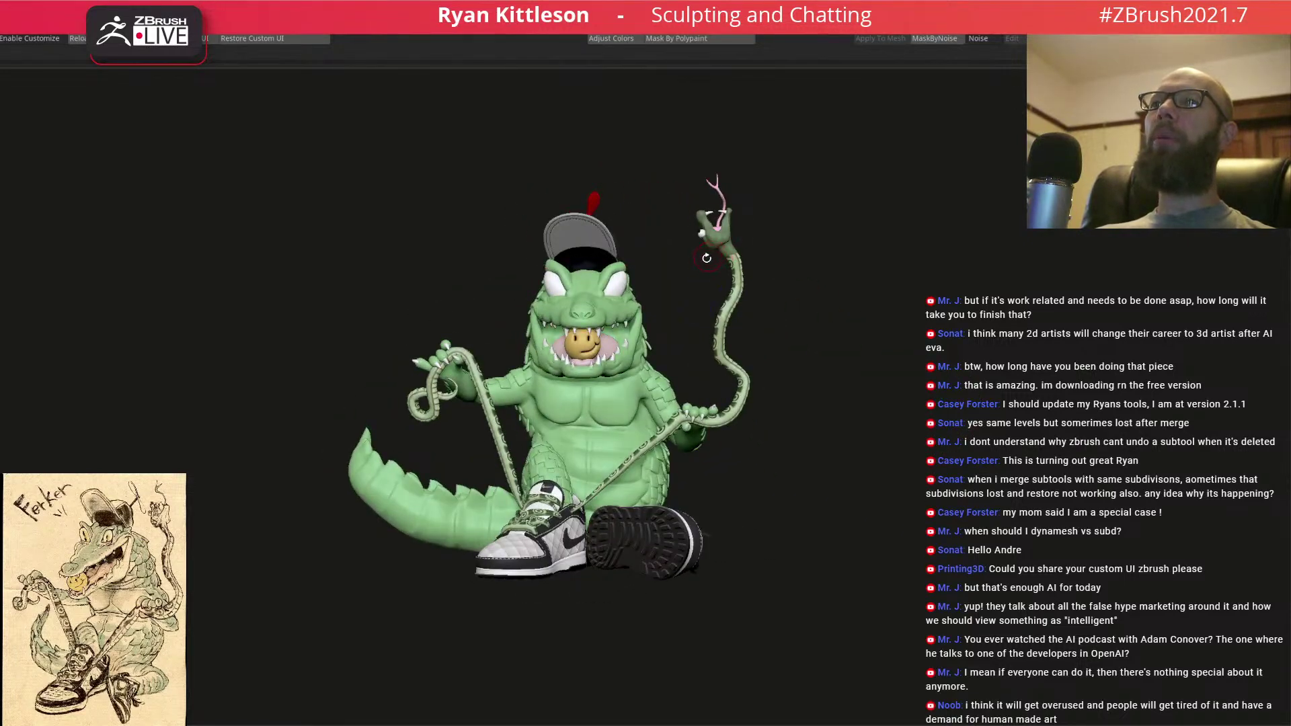
left_click_drag(717, 275, 650, 284)
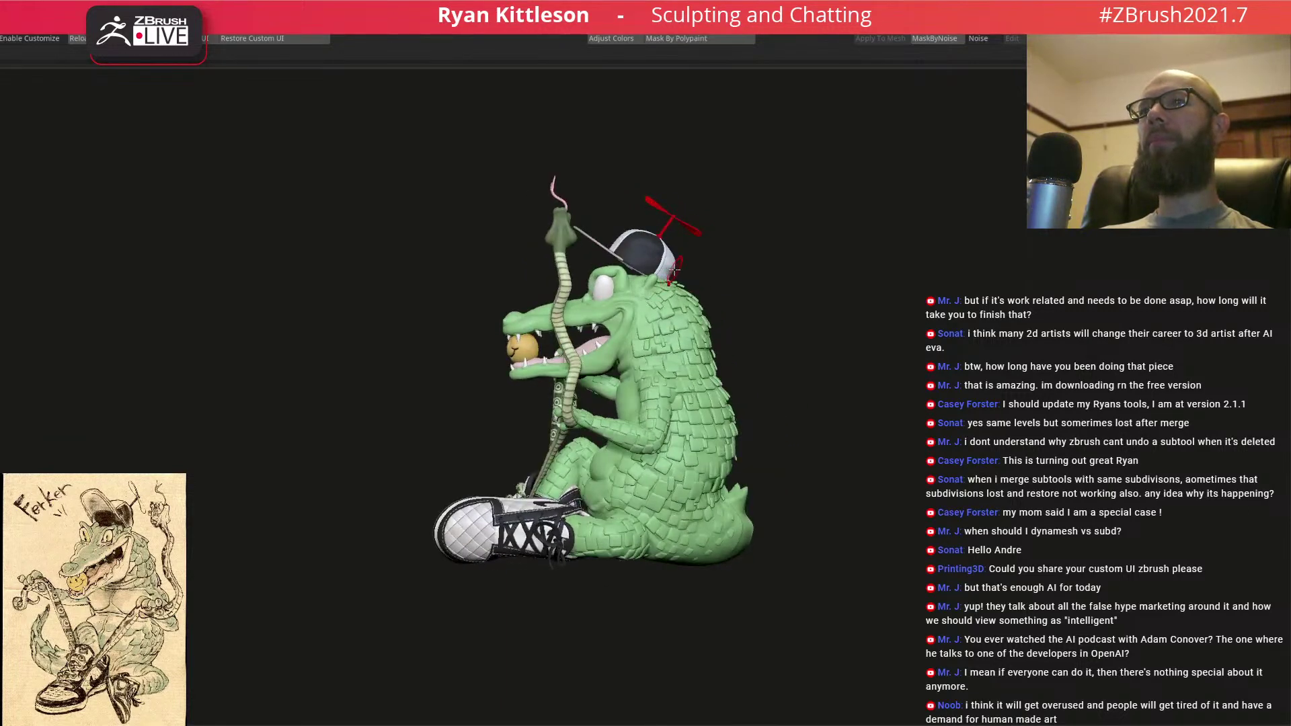
left_click_drag(601, 354, 678, 347)
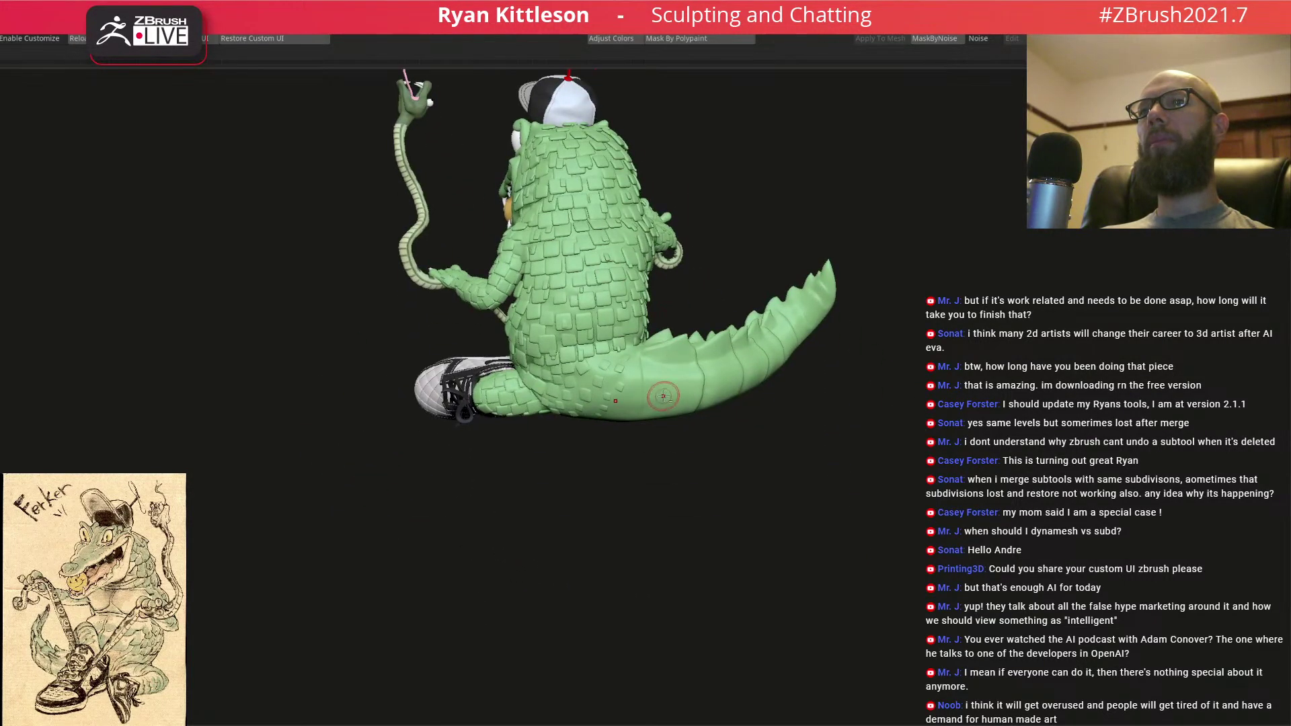
left_click_drag(663, 394, 773, 399)
key("f")
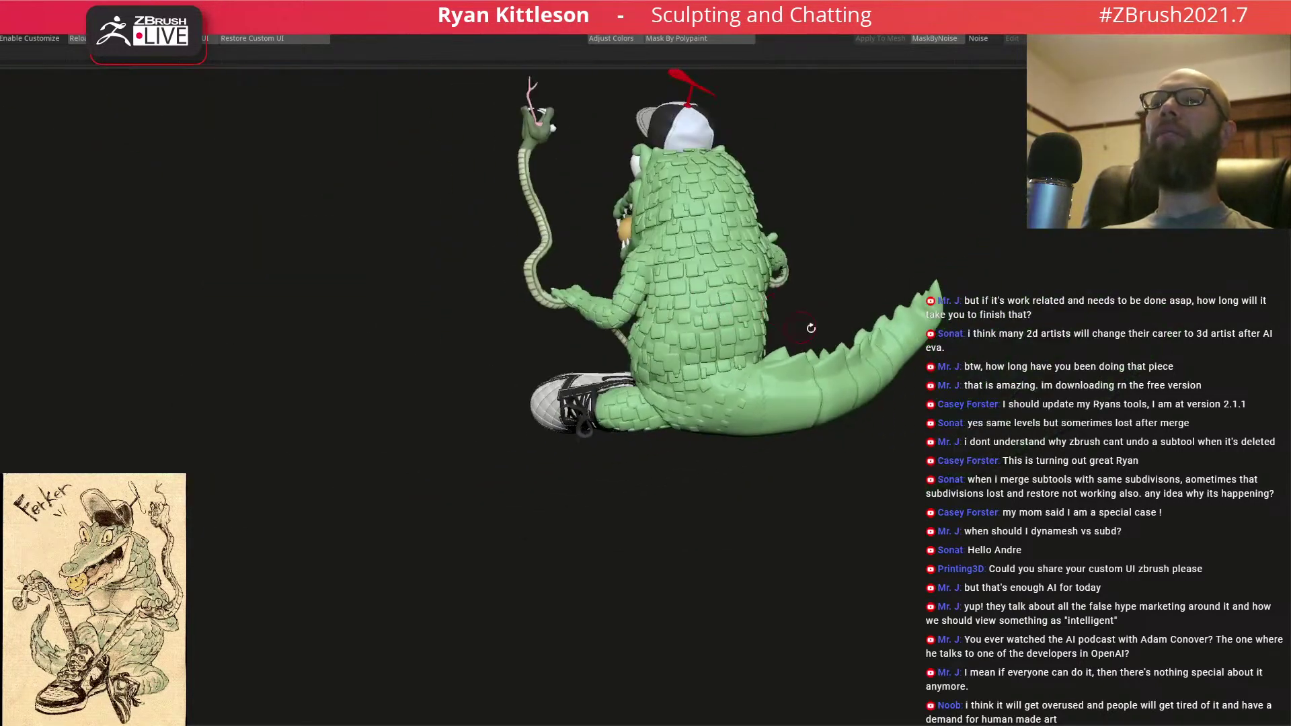
left_click_drag(776, 317, 814, 307)
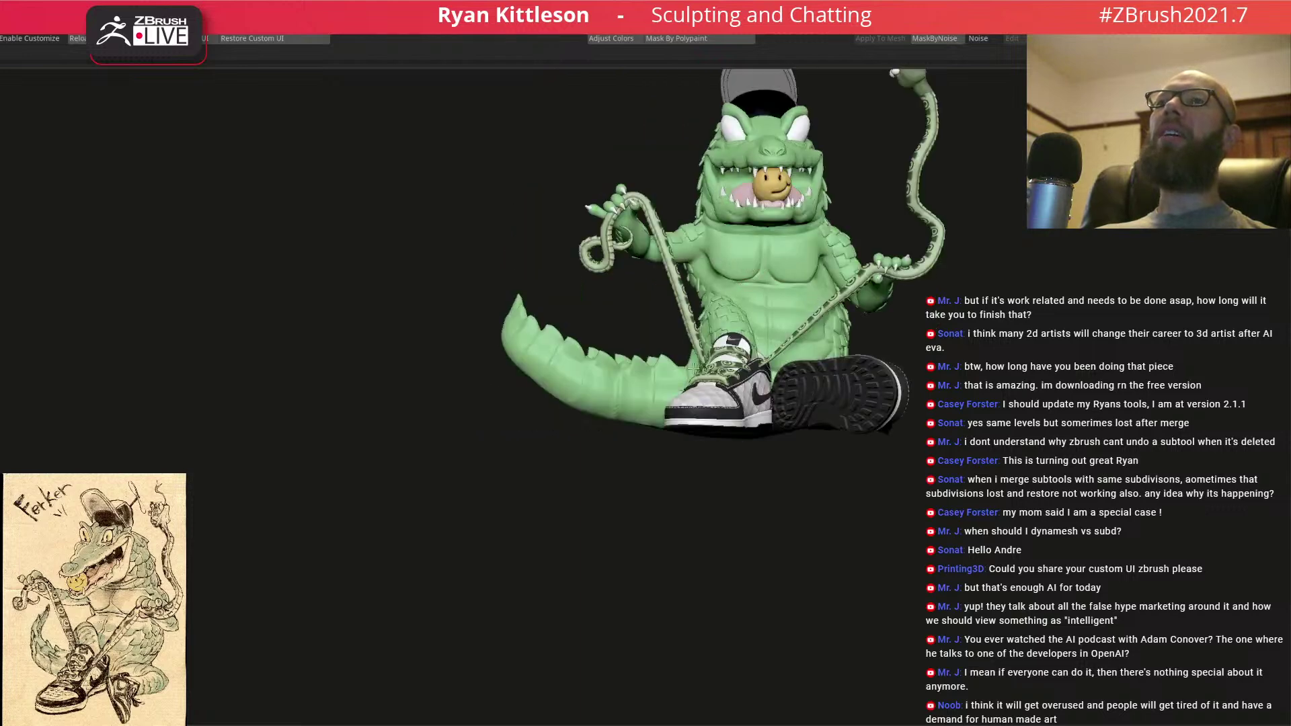
key("f")
left_click_drag(717, 291, 663, 182)
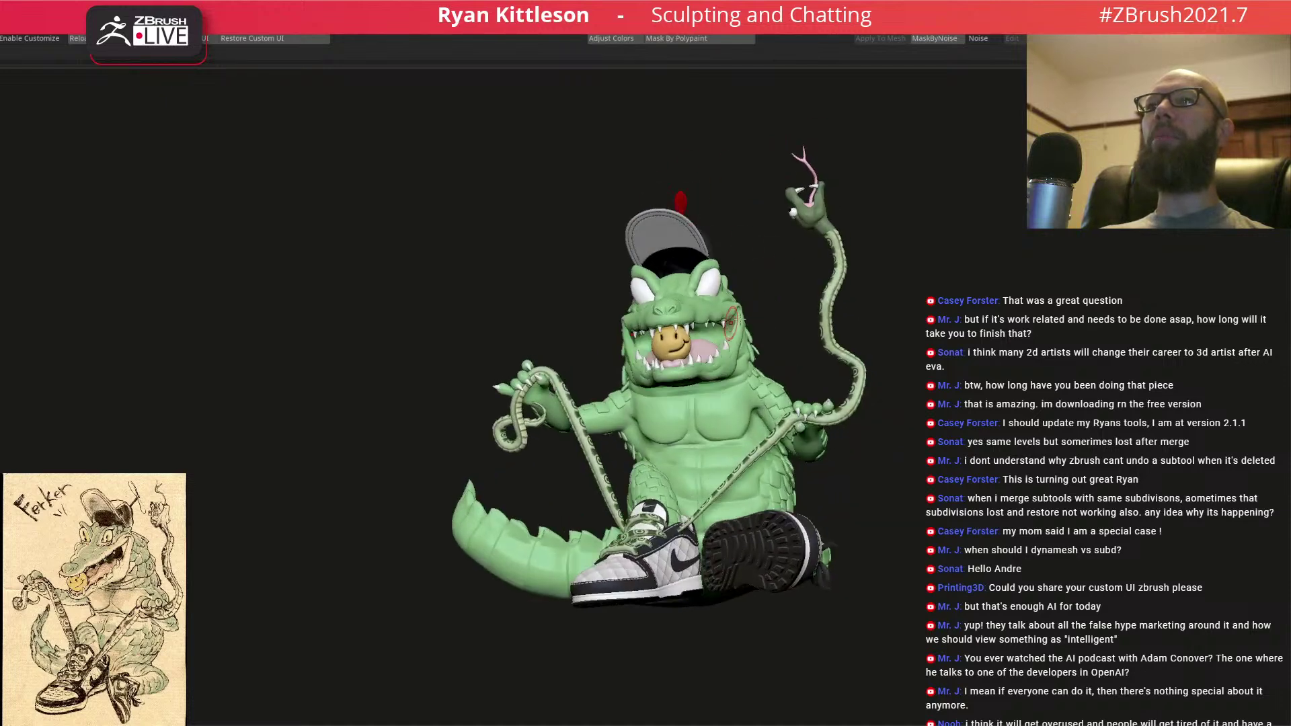
left_click_drag(731, 322, 694, 317)
right_click_drag(629, 337, 479, 443)
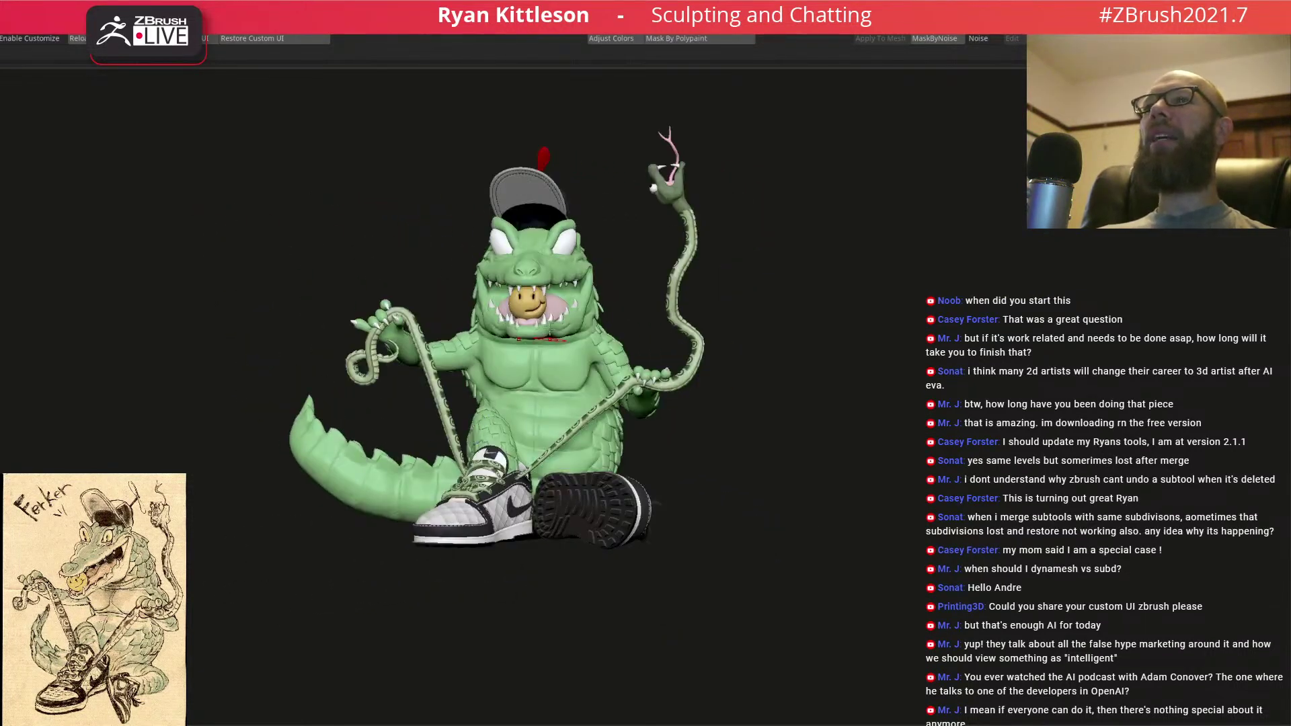
right_click_drag(488, 297, 537, 327)
right_click_drag(622, 336, 636, 296)
right_click_drag(581, 400, 556, 320)
mouse_move(718, 290)
right_mouse_down()
mouse_move(715, 320)
mouse_move(643, 246)
right_mouse_up()
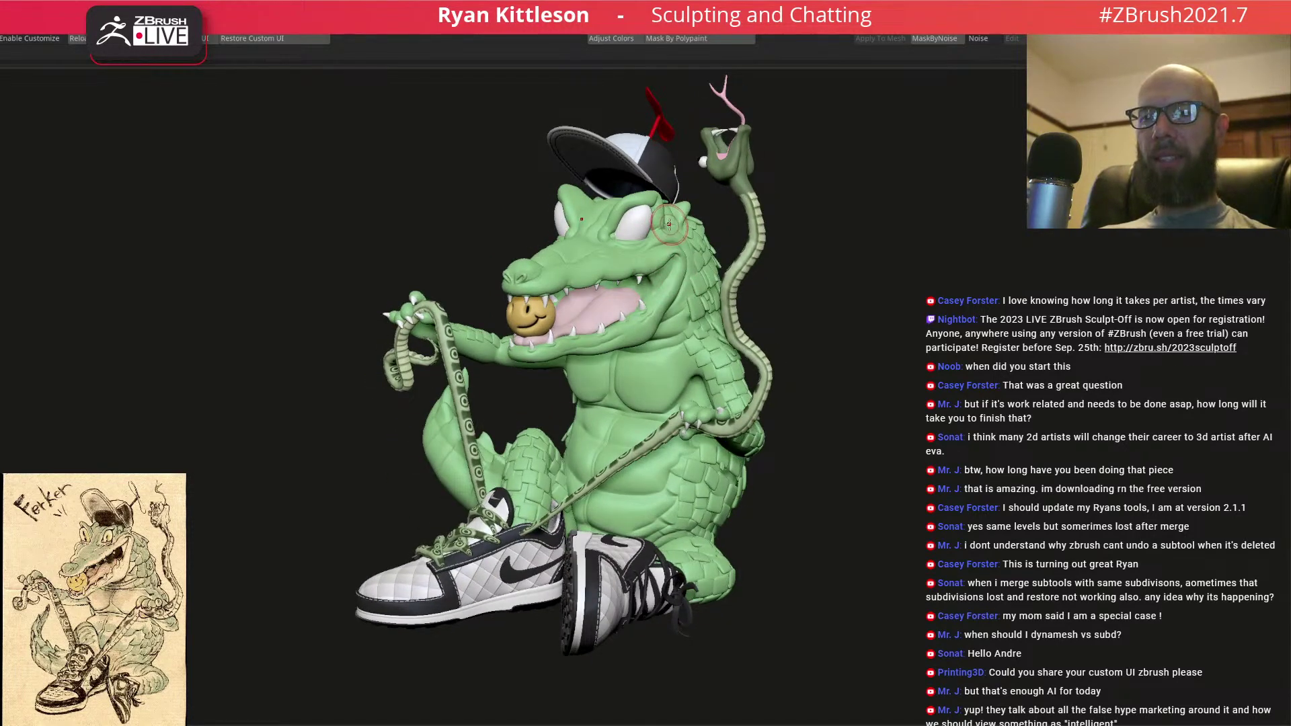
mouse_move(685, 291)
right_mouse_down()
mouse_move(624, 292)
mouse_move(632, 371)
mouse_move(709, 279)
mouse_move(617, 260)
mouse_move(708, 306)
right_mouse_up()
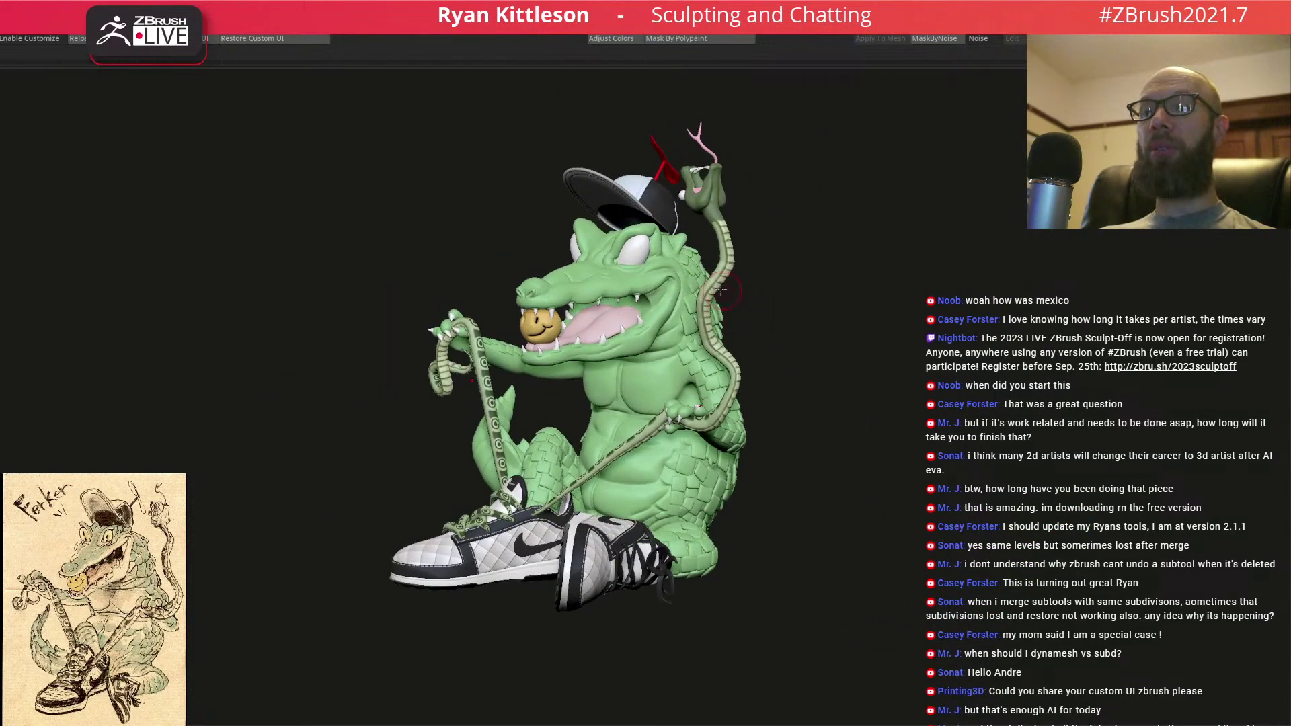
right_click_drag(728, 355, 680, 308)
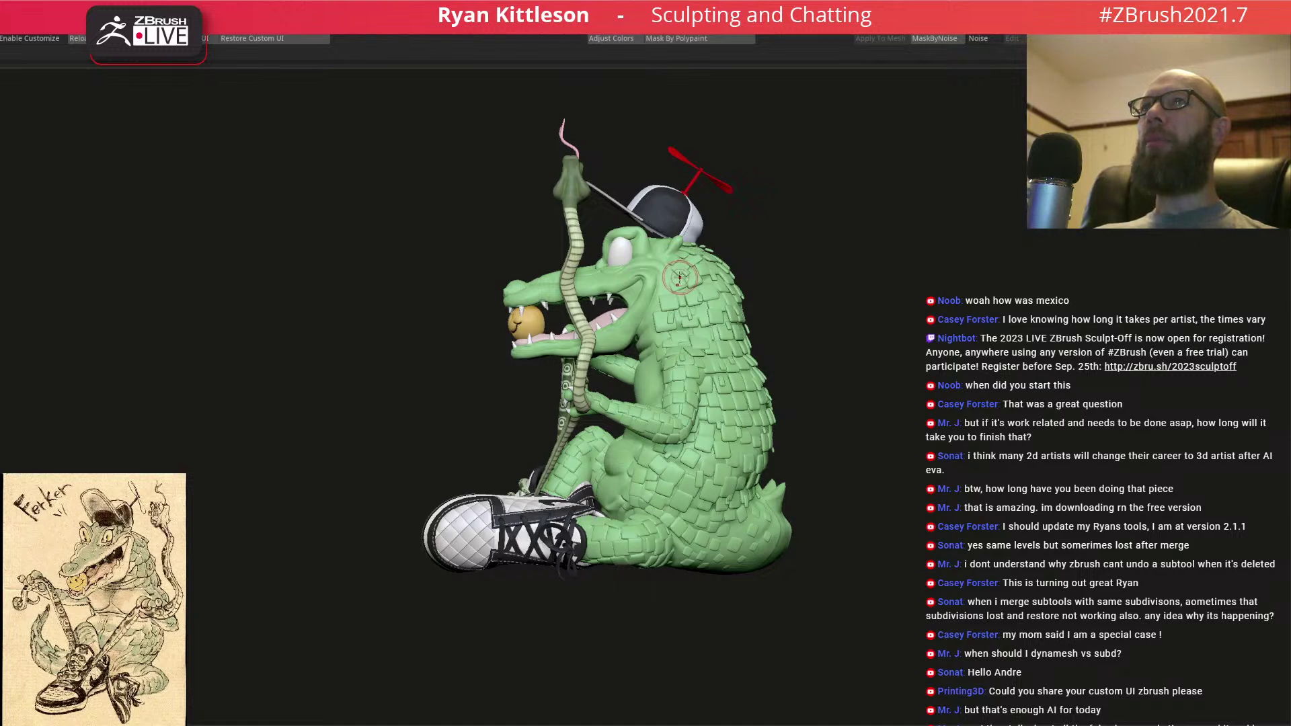
right_click_drag(711, 319, 764, 235)
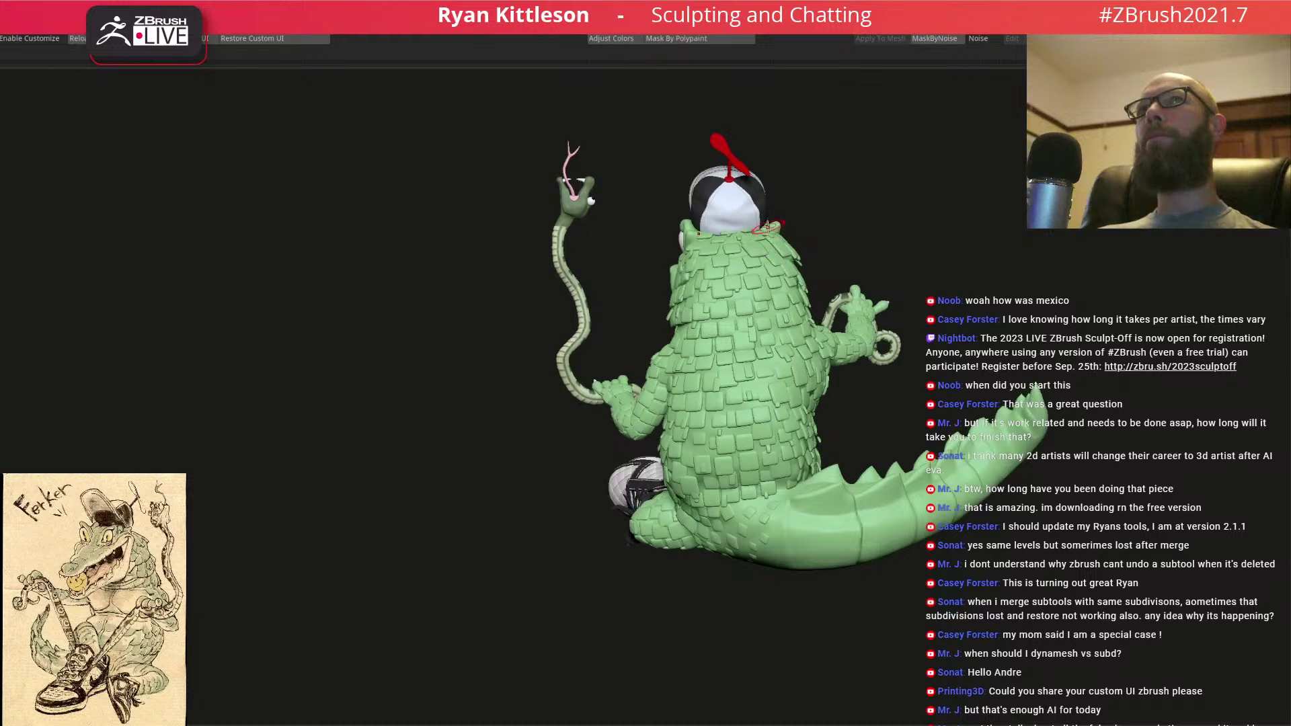
mouse_move(820, 266)
right_mouse_down()
mouse_move(858, 259)
mouse_move(819, 262)
right_mouse_up()
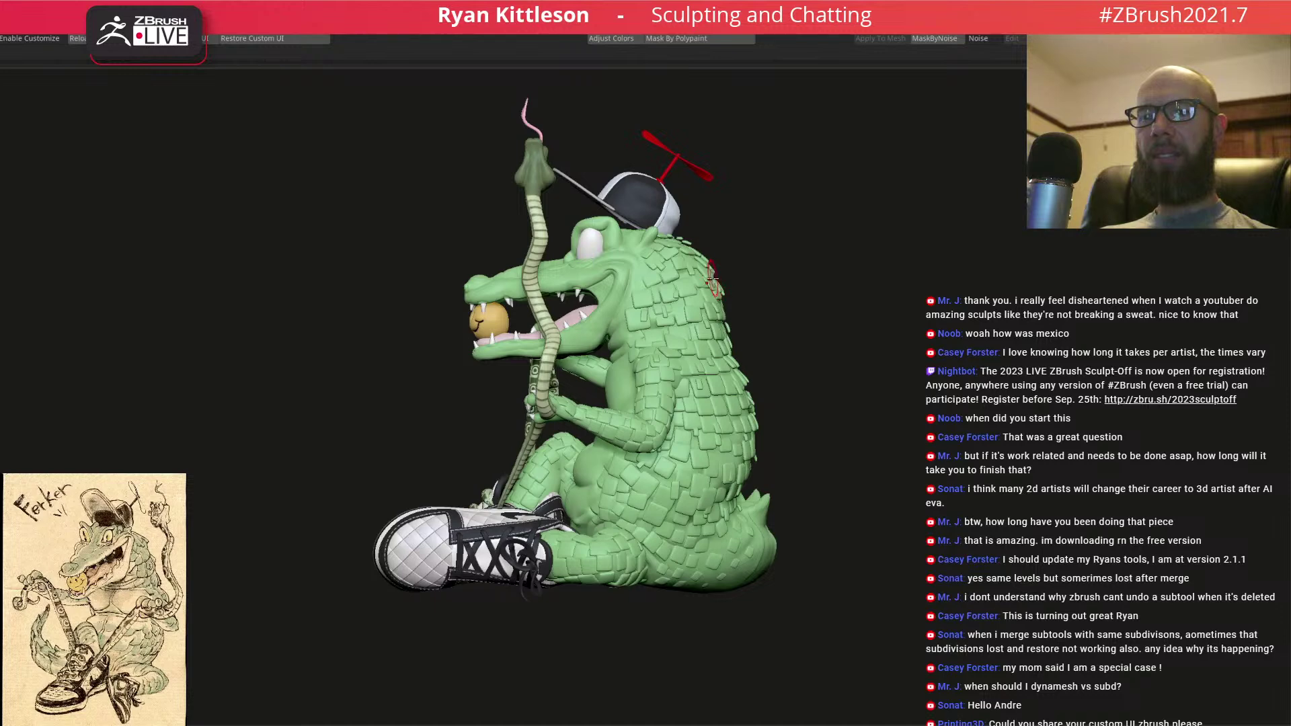
right_click_drag(666, 296, 703, 297)
right_click_drag(683, 343, 678, 300, "alt")
right_click_drag(678, 301, 665, 344, "ctrl")
right_click_drag(403, 309, 565, 288, "ctrl")
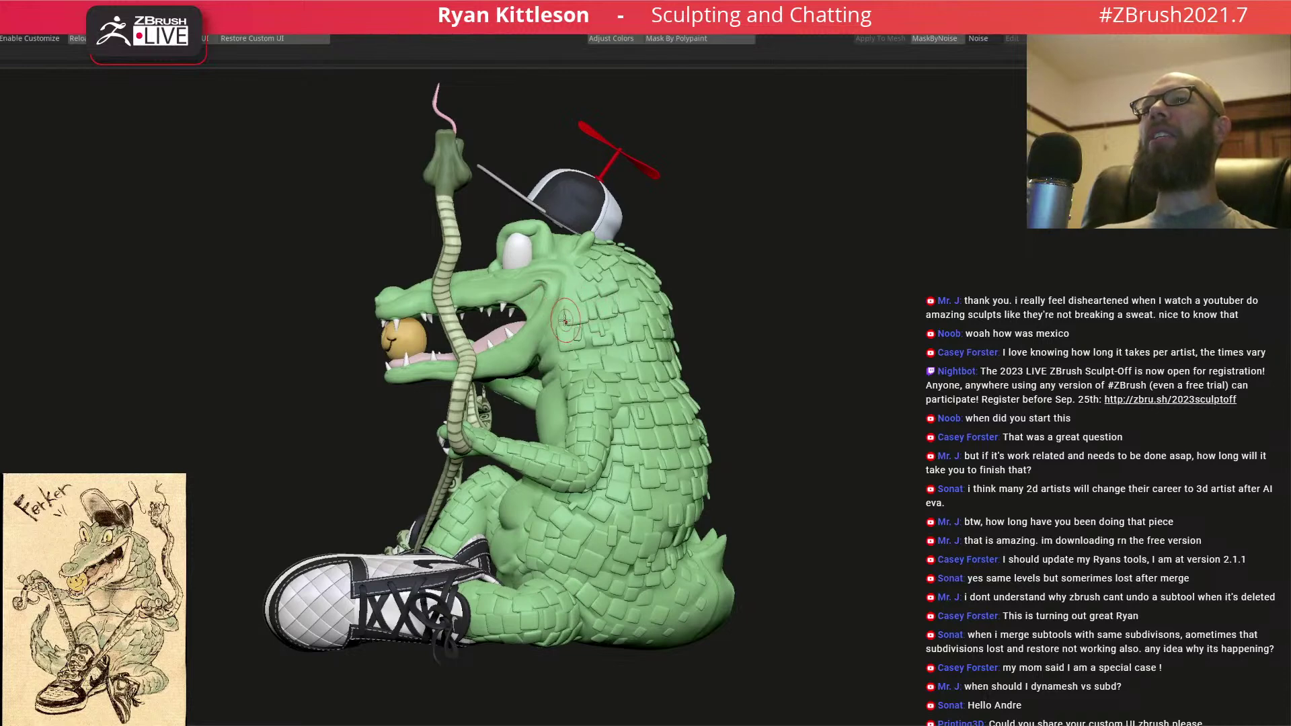
right_click_drag(578, 371, 510, 304)
left_click_drag(479, 307, 551, 299)
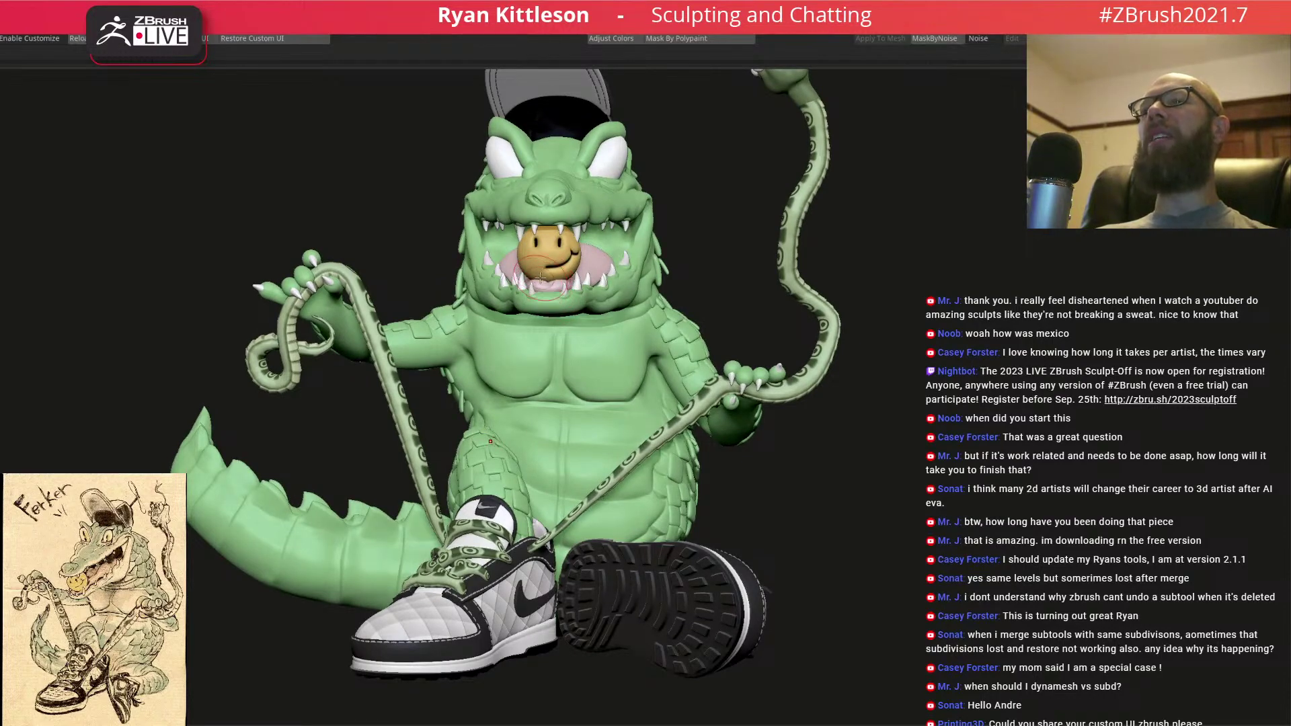
mouse_move(565, 272)
left_mouse_down()
mouse_move(517, 276)
mouse_move(571, 283)
mouse_move(581, 387)
mouse_move(588, 277)
mouse_move(601, 269)
left_mouse_up()
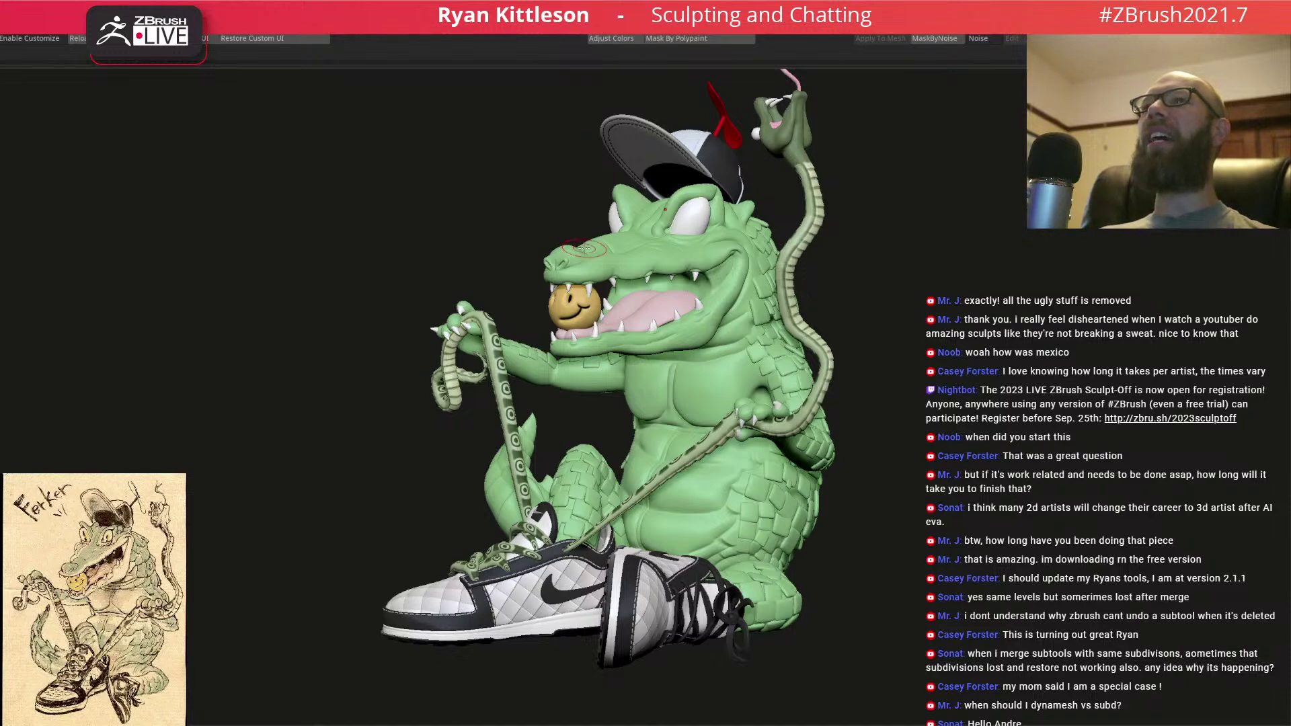
mouse_move(646, 264)
left_mouse_down()
mouse_move(680, 237)
mouse_move(673, 246)
left_mouse_up()
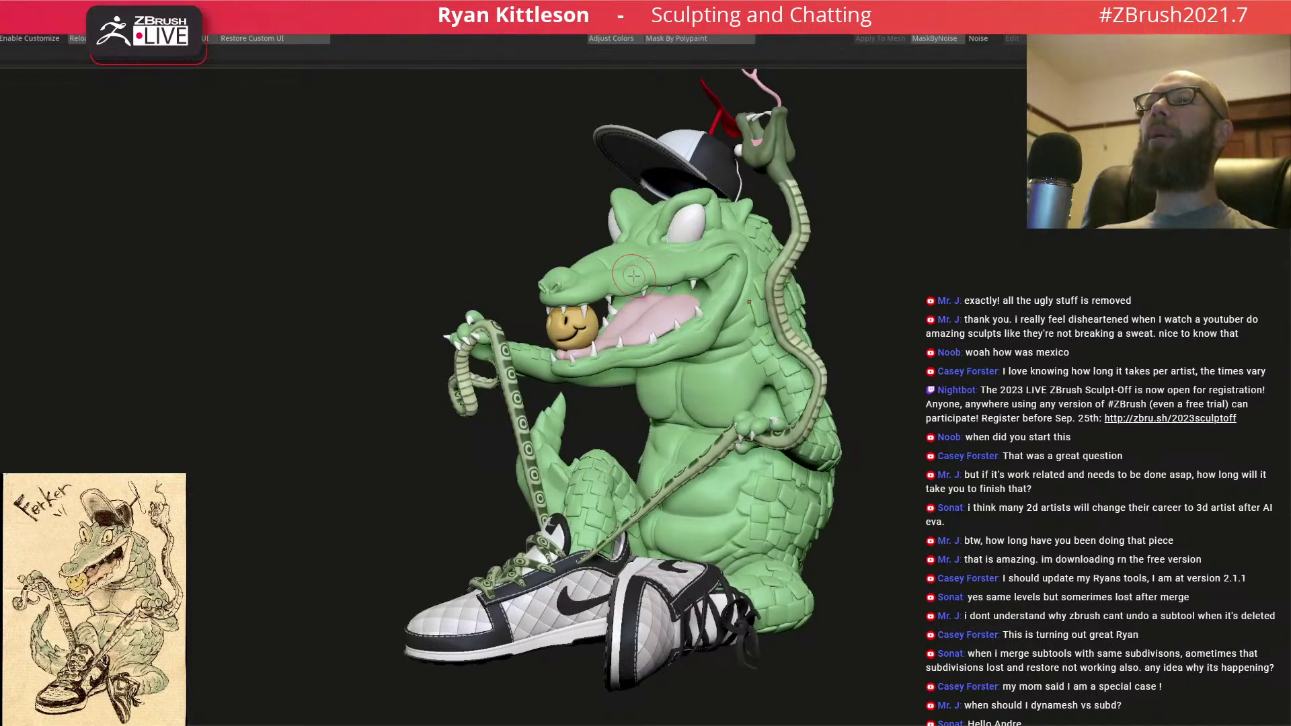
mouse_move(633, 271)
left_mouse_down()
mouse_move(620, 267)
mouse_move(626, 223)
mouse_move(571, 257)
left_mouse_up()
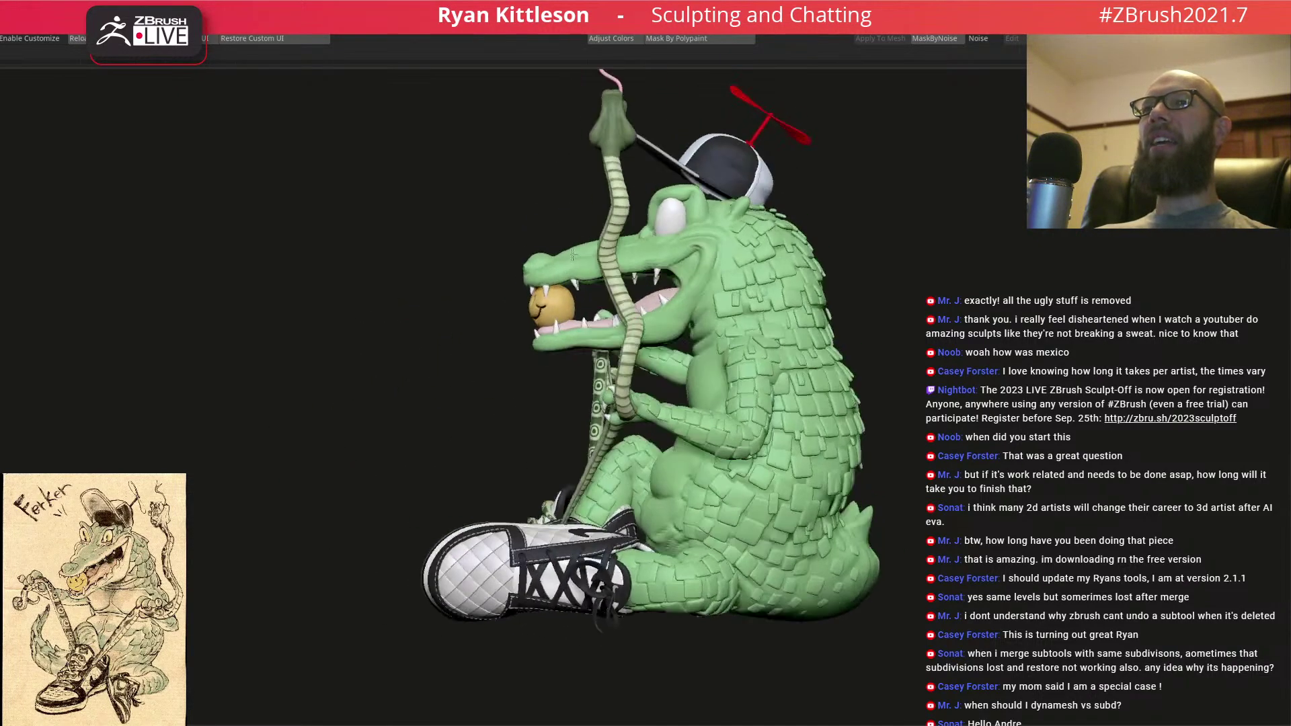
mouse_move(687, 264)
left_mouse_down()
mouse_move(632, 239)
mouse_move(647, 258)
mouse_move(603, 254)
mouse_move(633, 261)
mouse_move(603, 239)
mouse_move(559, 274)
mouse_move(522, 269)
mouse_move(517, 281)
mouse_move(723, 309)
left_mouse_up()
mouse_move(532, 288)
left_mouse_down()
mouse_move(547, 286)
mouse_move(534, 270)
mouse_move(564, 283)
left_mouse_up()
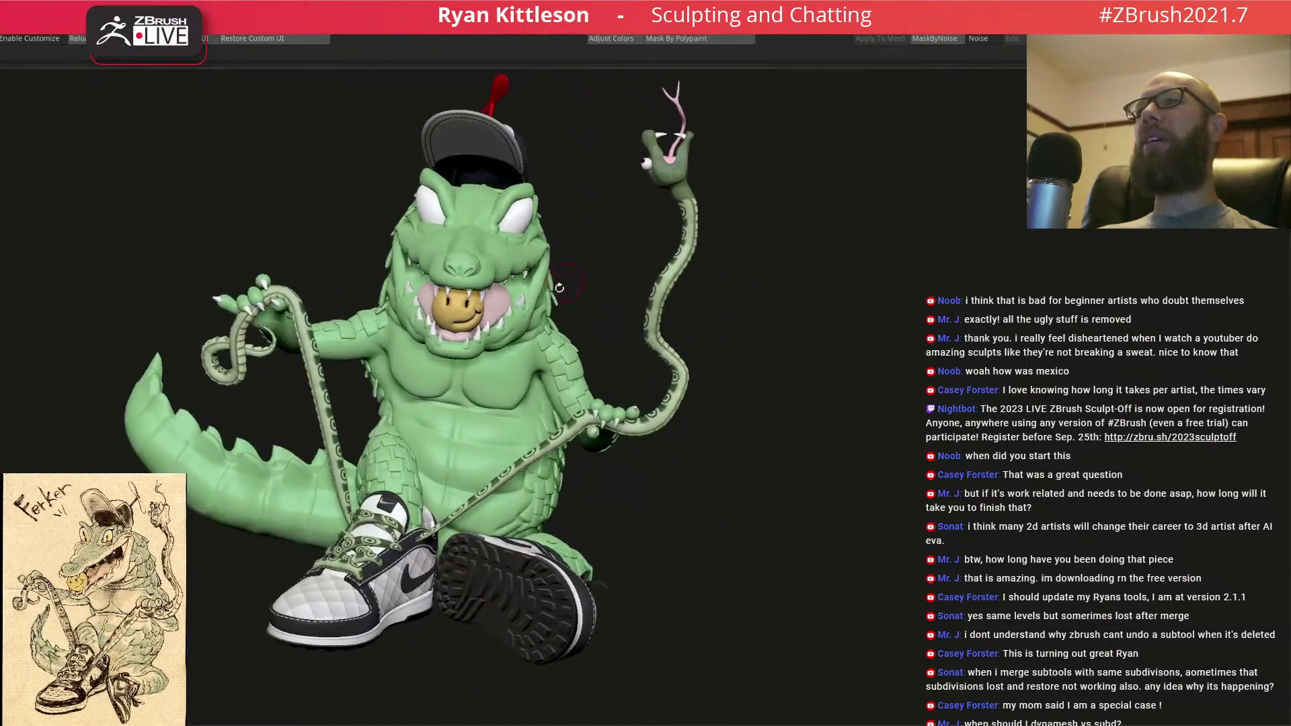
left_click_drag(544, 346, 607, 291, "alt")
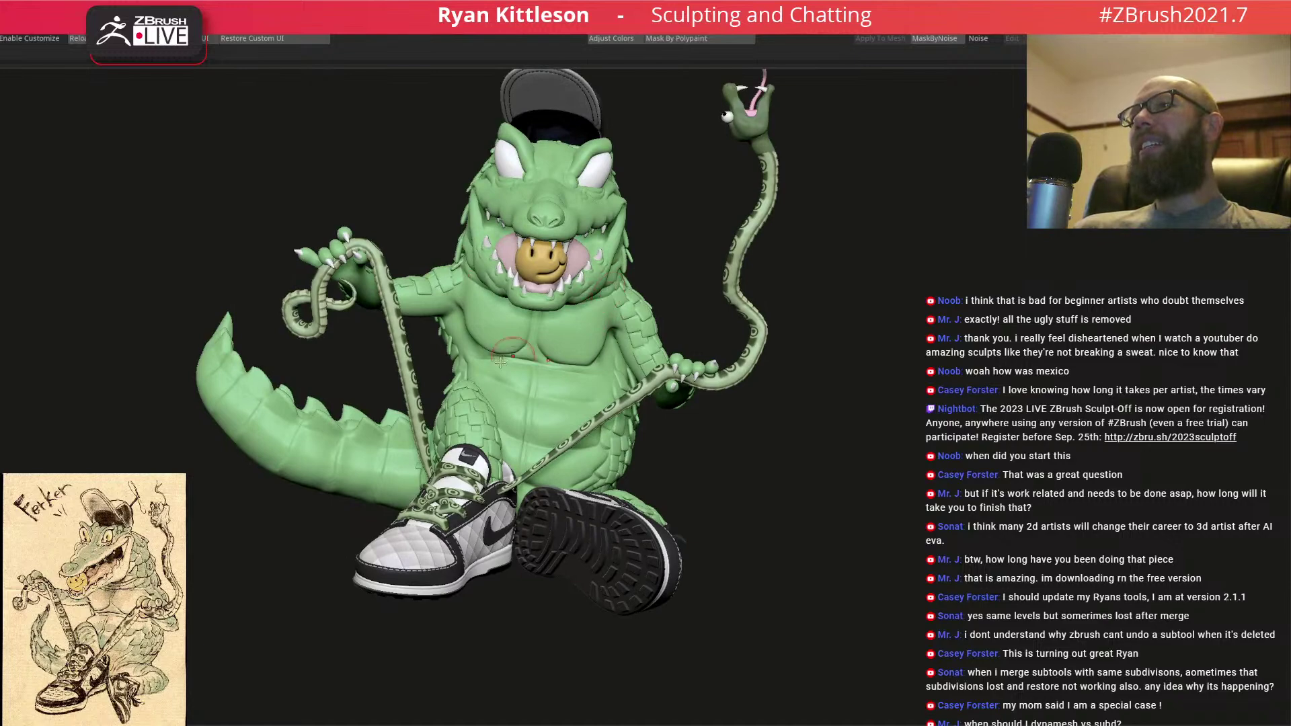
left_click_drag(386, 372, 649, 220)
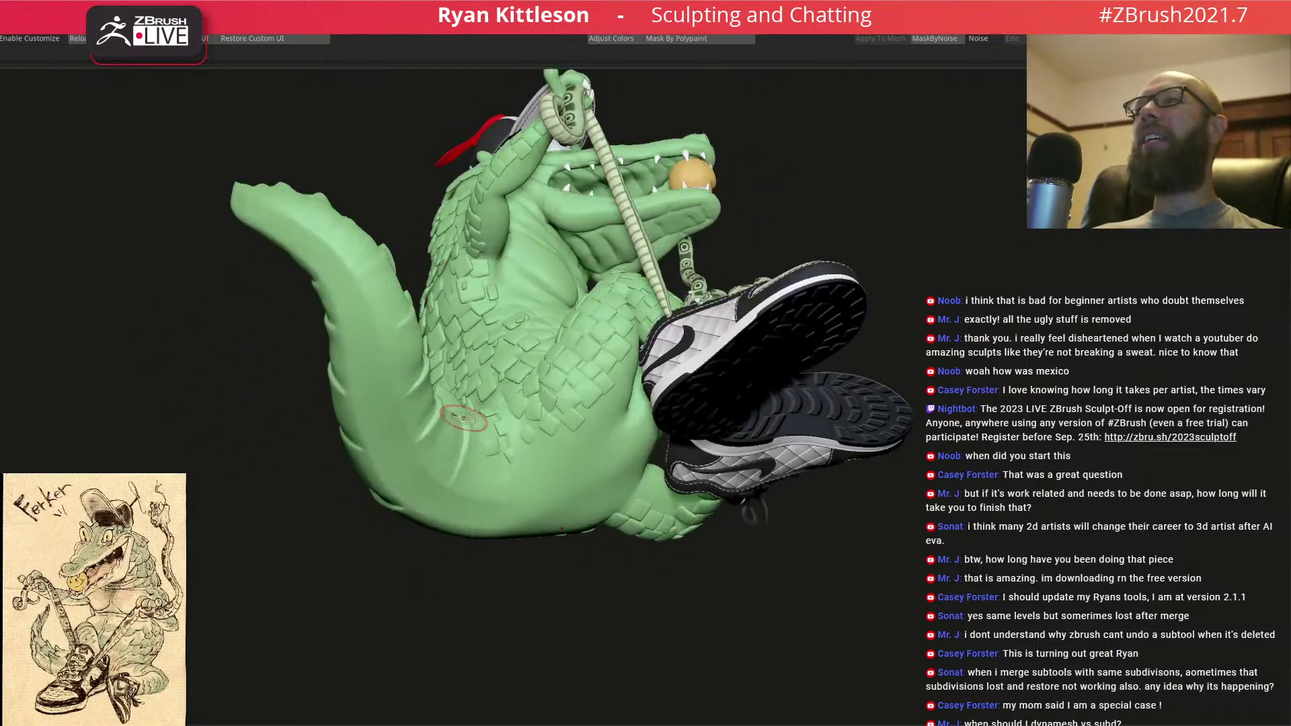
- Sculpt the first raised scales into the body skin between the separate scale pieces where the hip meets the tail
right_click_drag(455, 403, 449, 506)
mouse_move(437, 336)
right_mouse_down()
mouse_move(557, 326)
mouse_move(746, 371)
mouse_move(622, 344)
mouse_move(587, 352)
right_mouse_up()
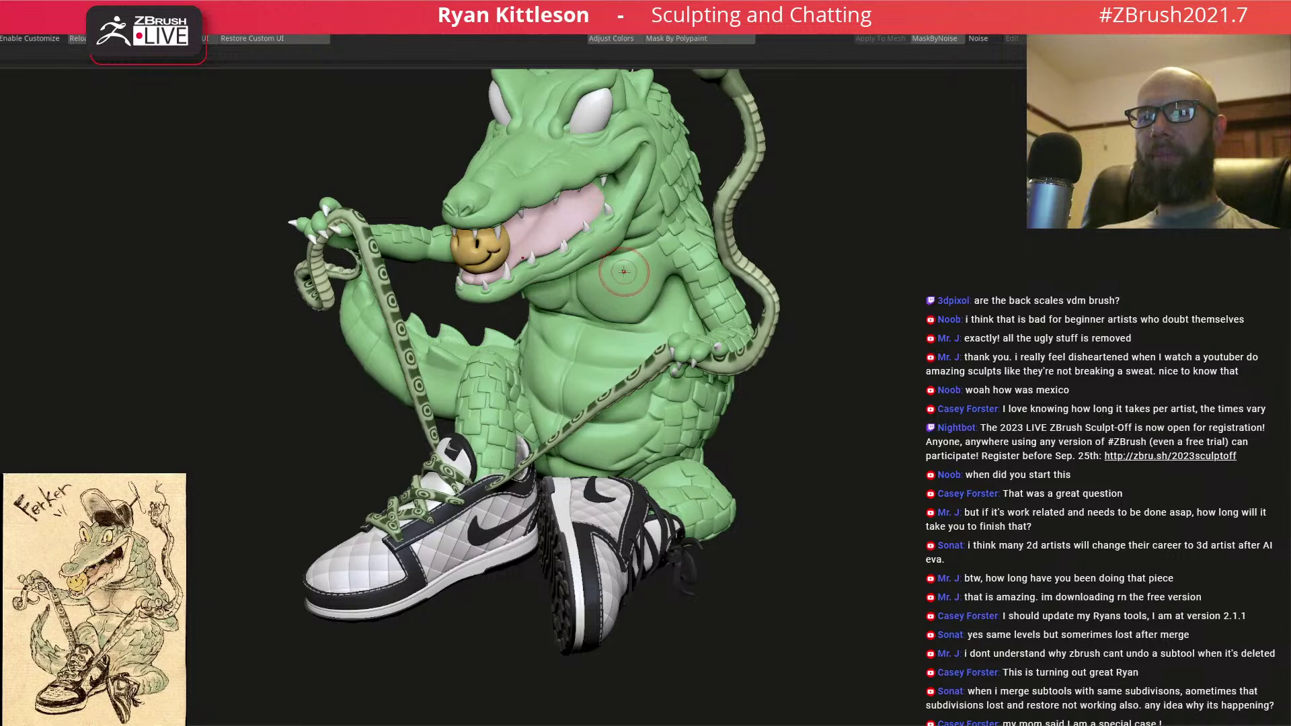
mouse_move(639, 272)
right_mouse_down()
mouse_move(613, 280)
mouse_move(733, 270)
mouse_move(698, 299)
right_mouse_up()
mouse_move(575, 311)
right_mouse_down()
mouse_move(597, 303)
mouse_move(642, 446)
mouse_move(607, 470)
right_mouse_up()
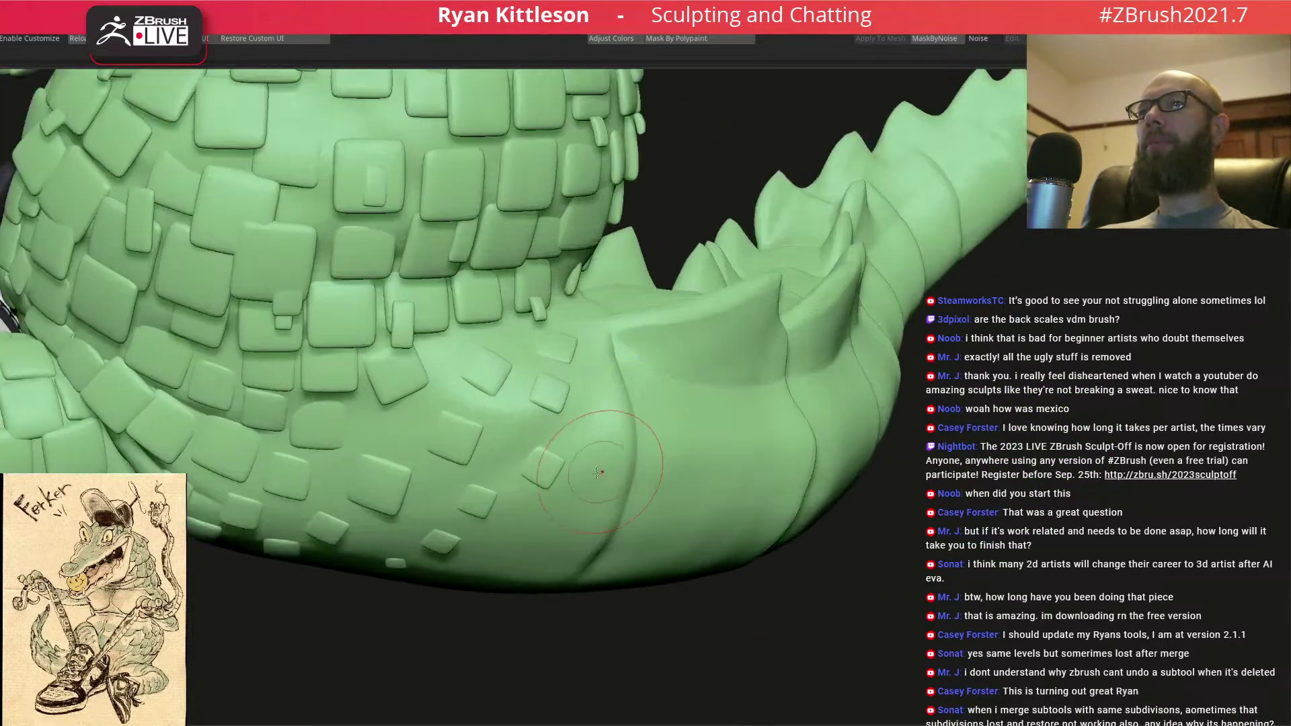
right_click_drag(528, 394, 469, 419)
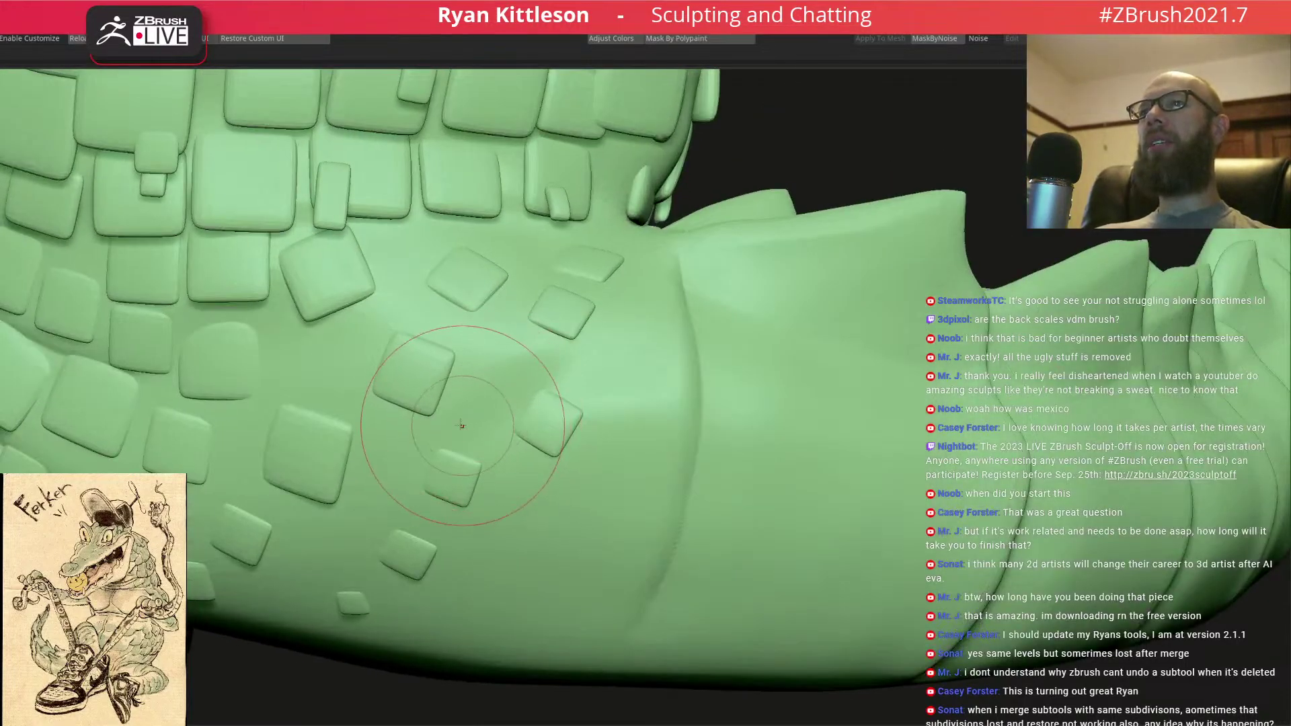
mouse_move(567, 343)
right_mouse_down()
mouse_move(605, 363)
mouse_move(625, 347)
mouse_move(619, 336)
right_mouse_up()
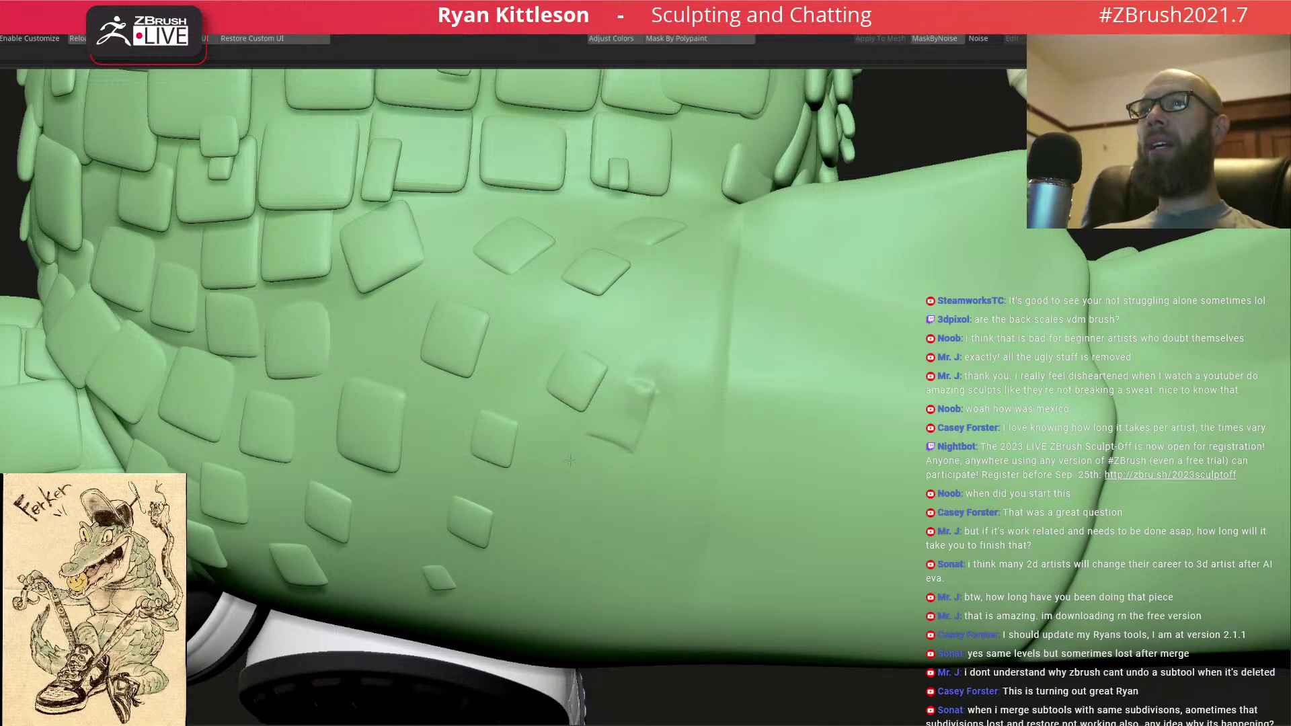
mouse_move(604, 409)
right_mouse_down()
mouse_move(625, 498)
mouse_move(591, 491)
right_mouse_up()
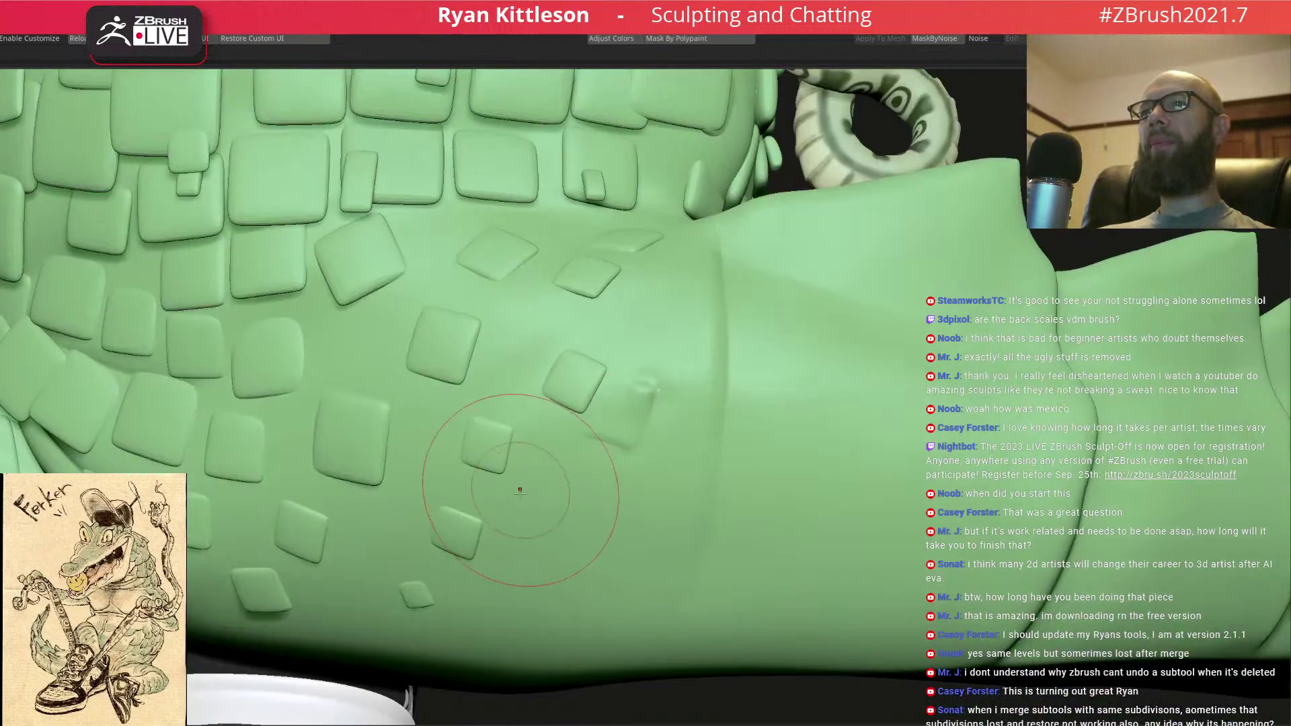
mouse_move(555, 422)
left_mouse_down()
mouse_move(551, 528)
mouse_move(551, 475)
left_mouse_up()
mouse_move(595, 457)
right_mouse_down()
mouse_move(652, 426)
mouse_move(672, 357)
right_mouse_up()
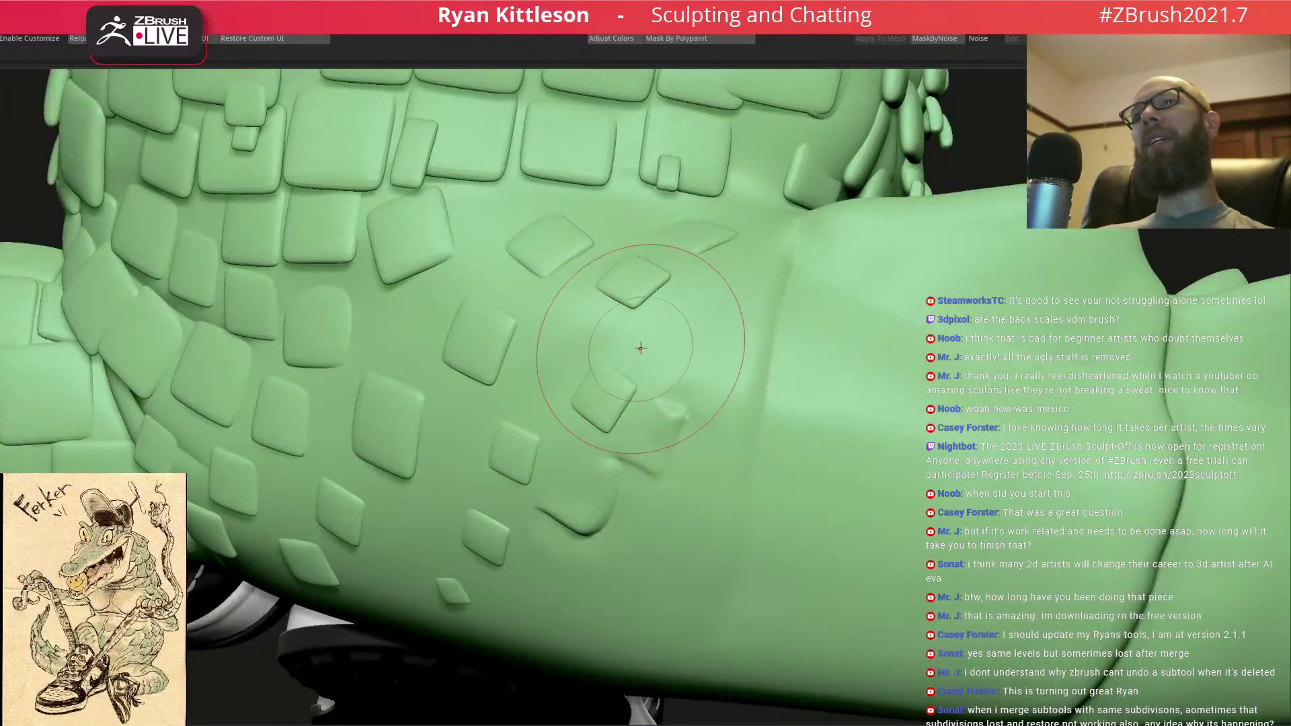
- Sculpt more scale shapes on the bare skin up to the crease at the base of the tail
right_click_drag(605, 330, 610, 361)
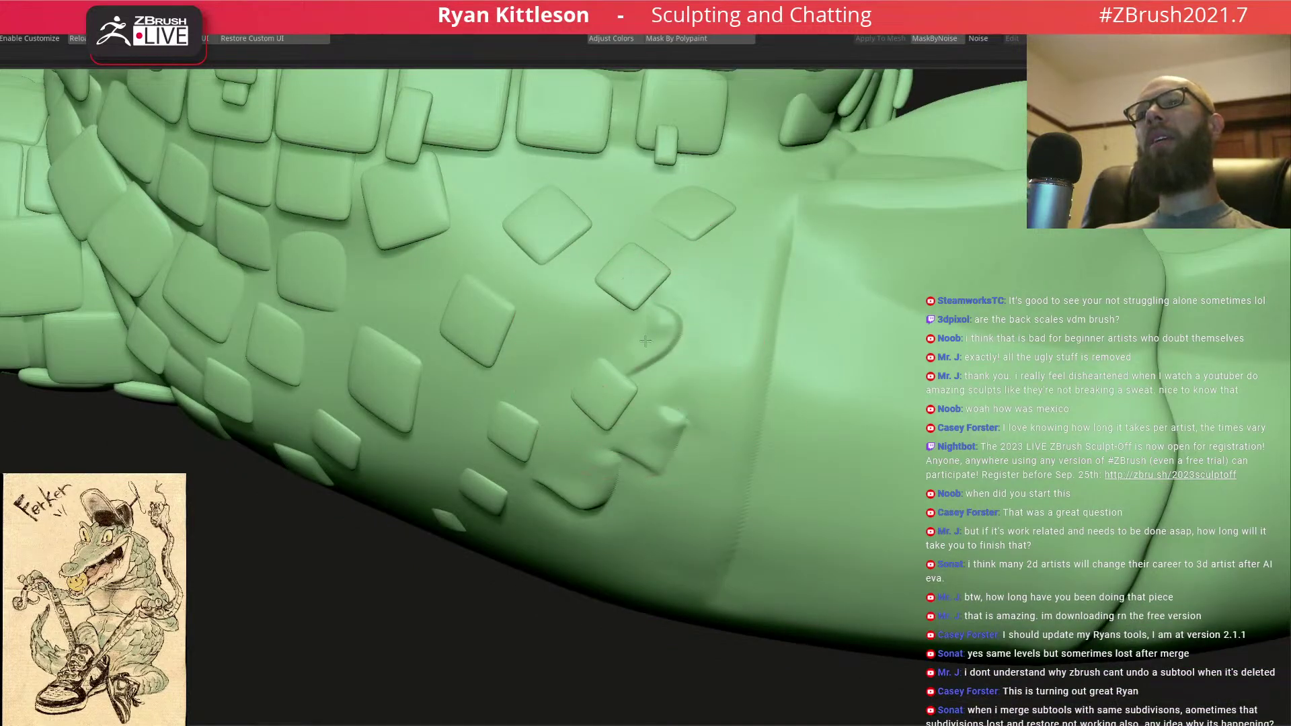
right_click_drag(680, 245, 695, 265)
left_click_drag(670, 279, 708, 300)
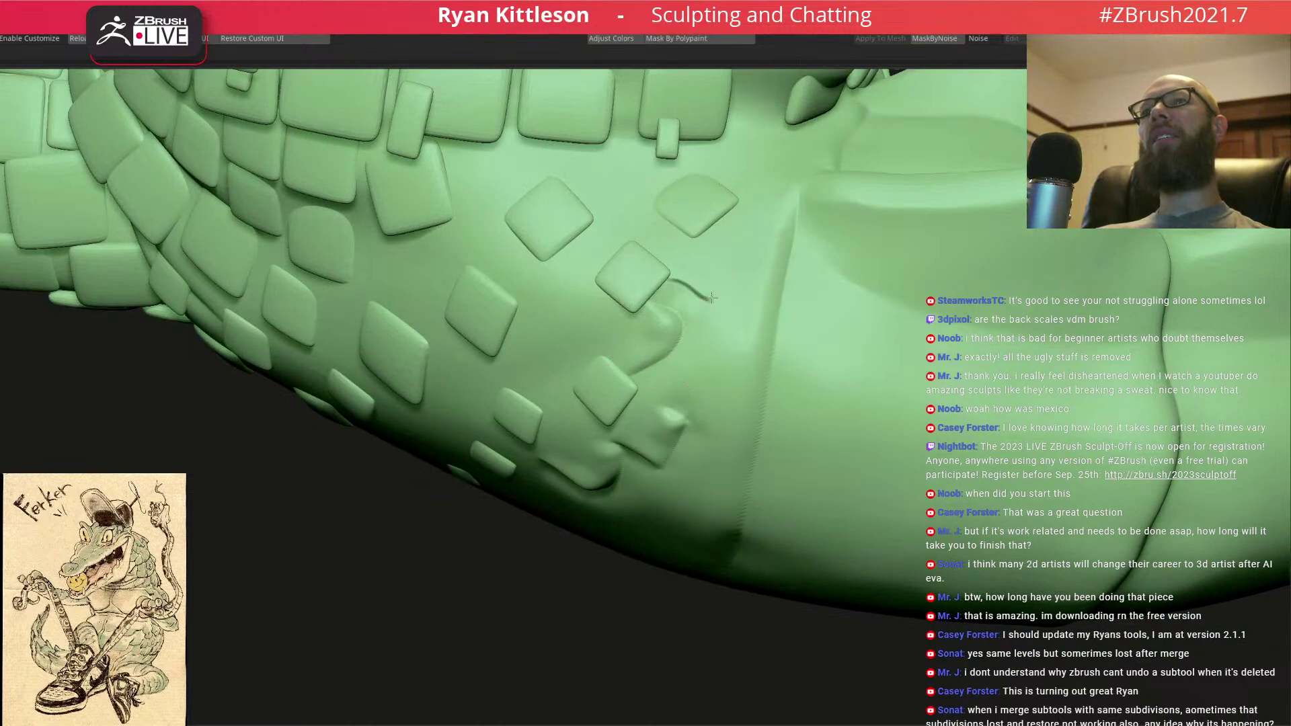
right_click_drag(753, 222, 665, 362)
left_click_drag(665, 362, 716, 377)
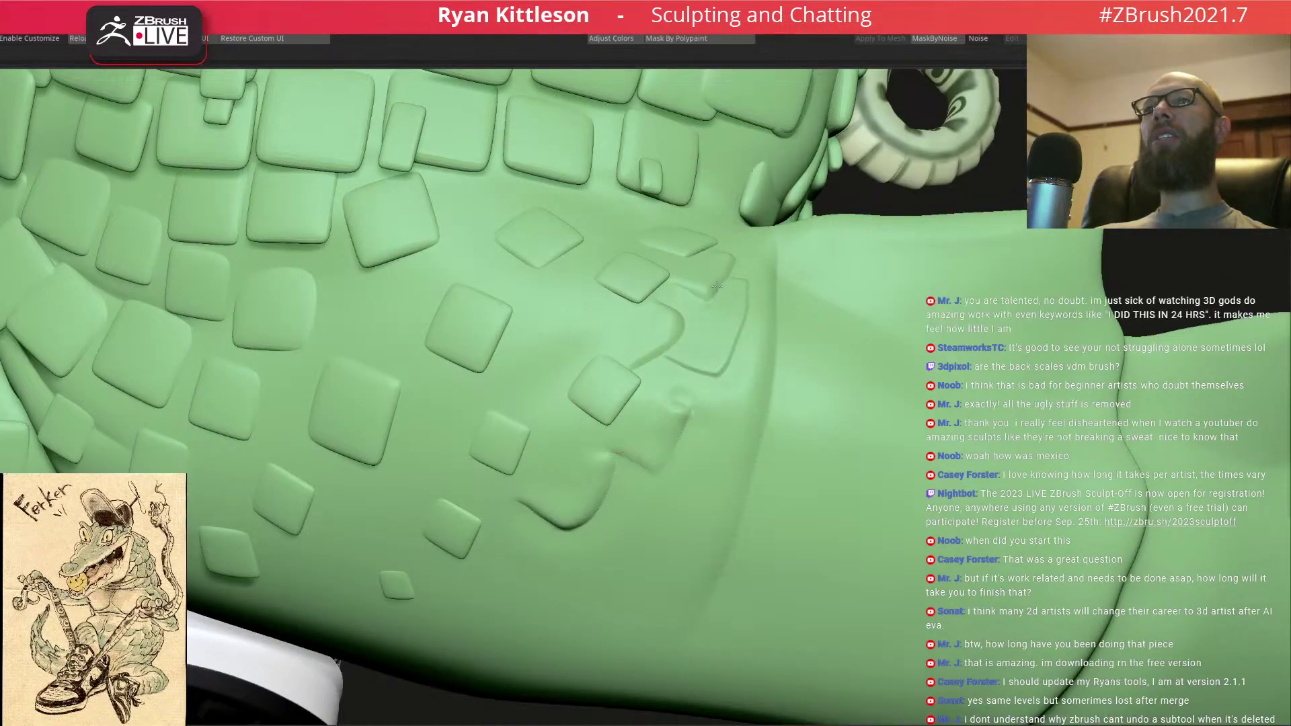
- Fill the gaps between the separate scale pieces in the middle of the hip with sculpted scales
right_click_drag(706, 260, 514, 339)
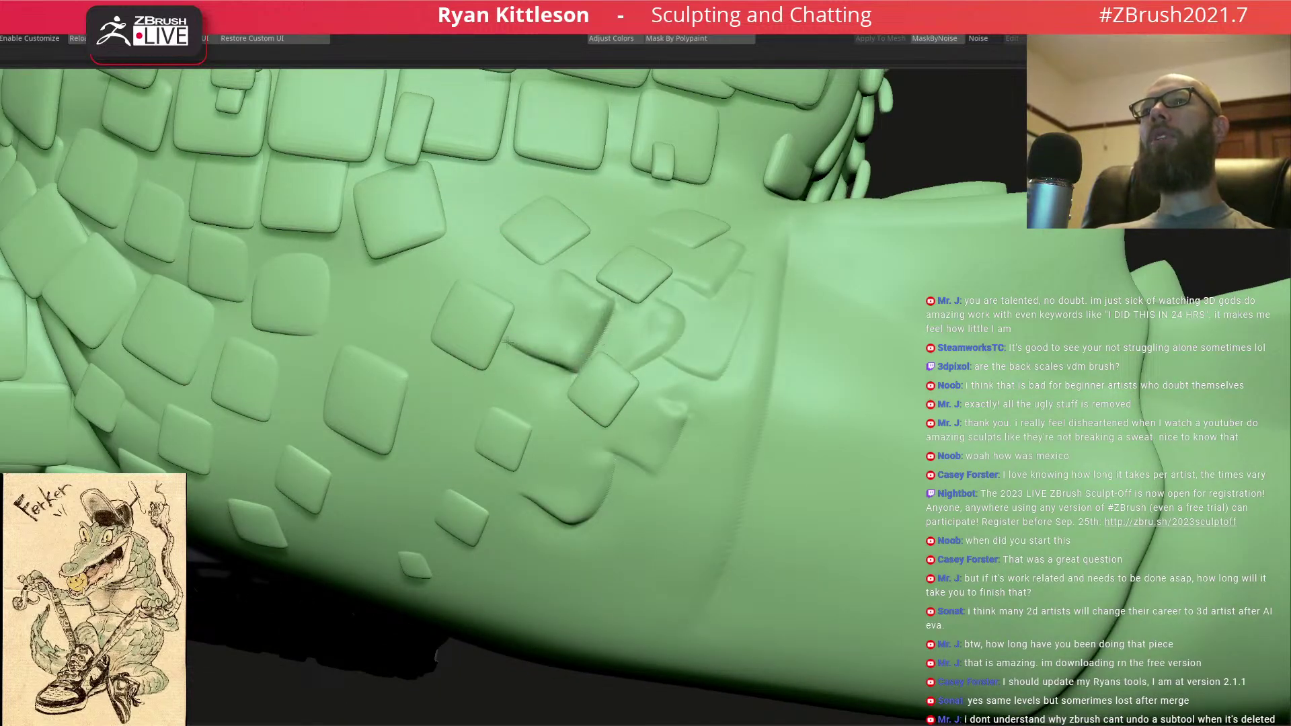
mouse_move(538, 451)
right_mouse_down()
mouse_move(591, 346)
mouse_move(625, 328)
right_mouse_up()
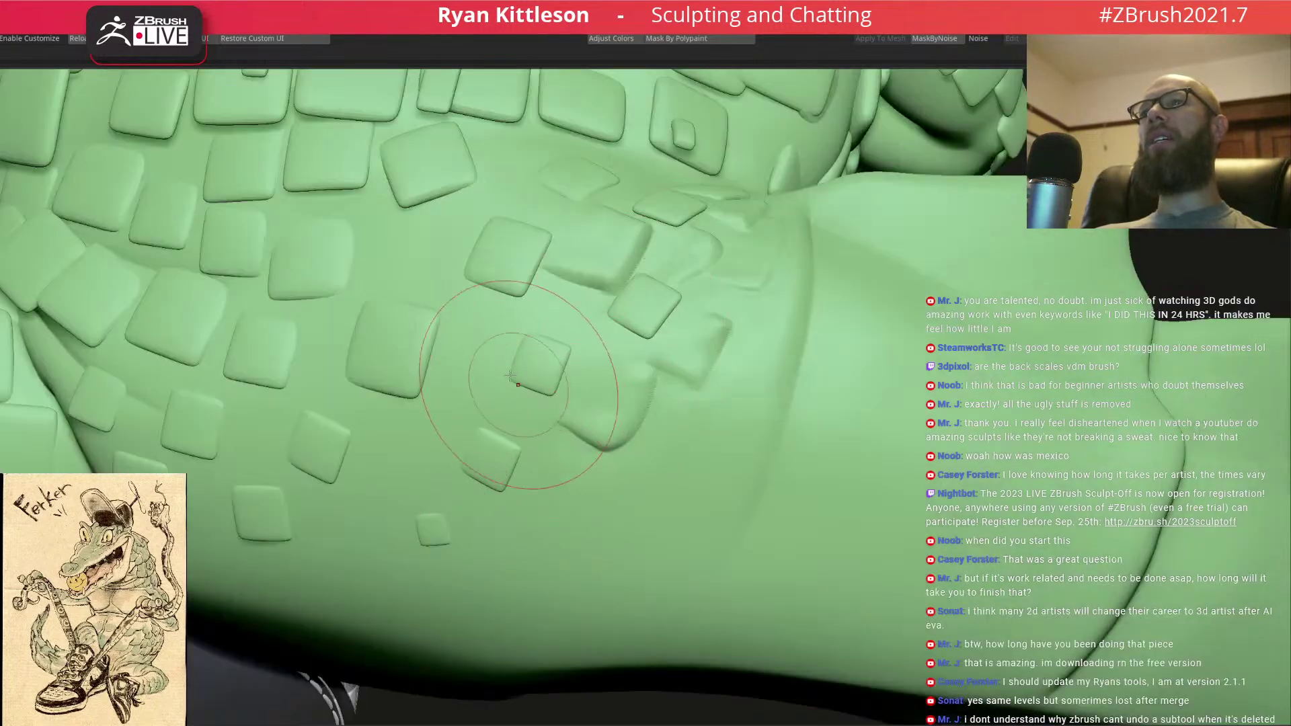
left_click_drag(424, 394, 489, 395)
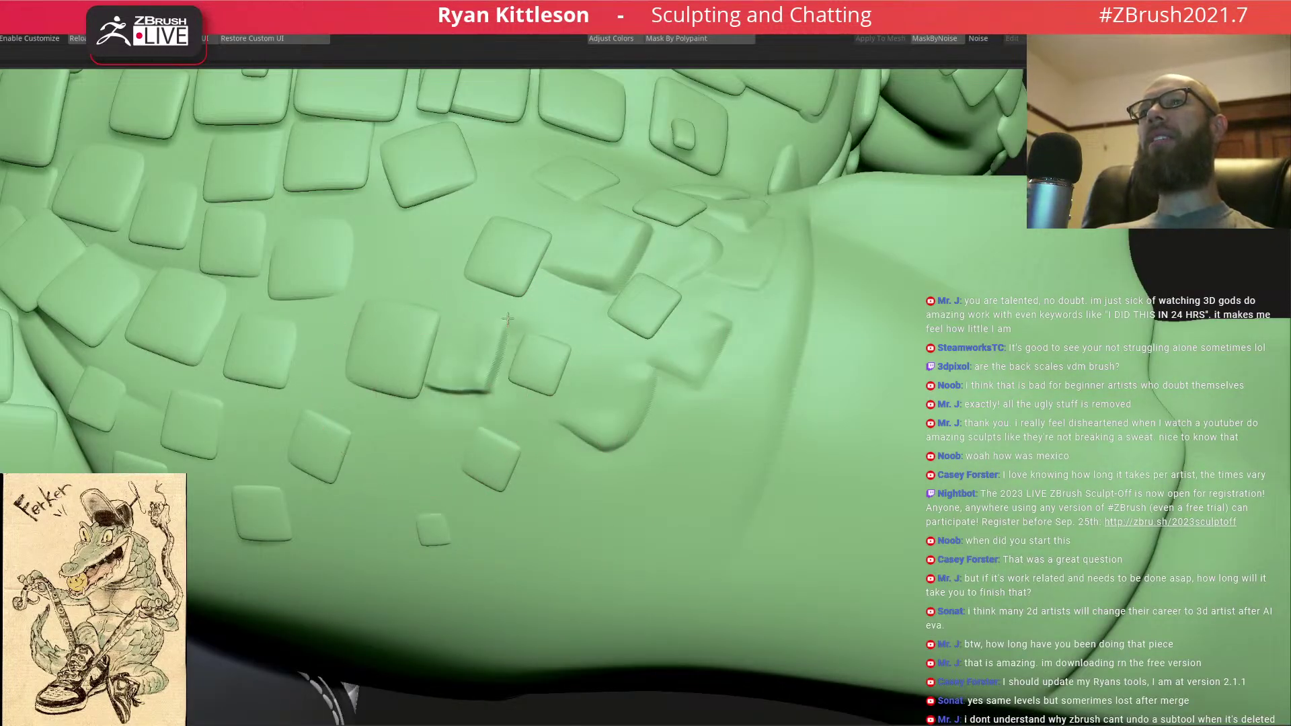
right_click_drag(556, 350, 562, 400)
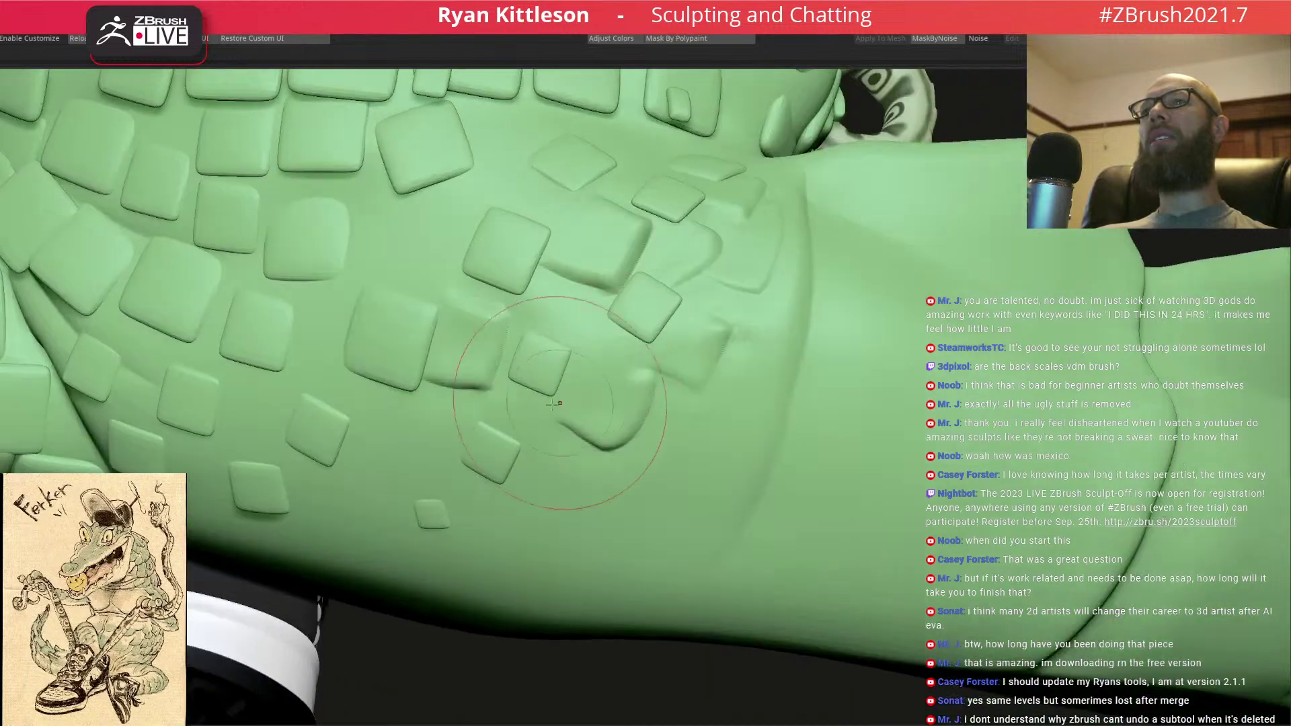
mouse_move(600, 318)
left_mouse_down()
mouse_move(609, 286)
mouse_move(606, 306)
mouse_move(639, 325)
left_mouse_up()
mouse_move(641, 324)
right_mouse_down("ctrl")
mouse_move(653, 285)
mouse_move(669, 302)
mouse_move(639, 275)
mouse_move(630, 287)
mouse_move(687, 392)
right_mouse_up("ctrl")
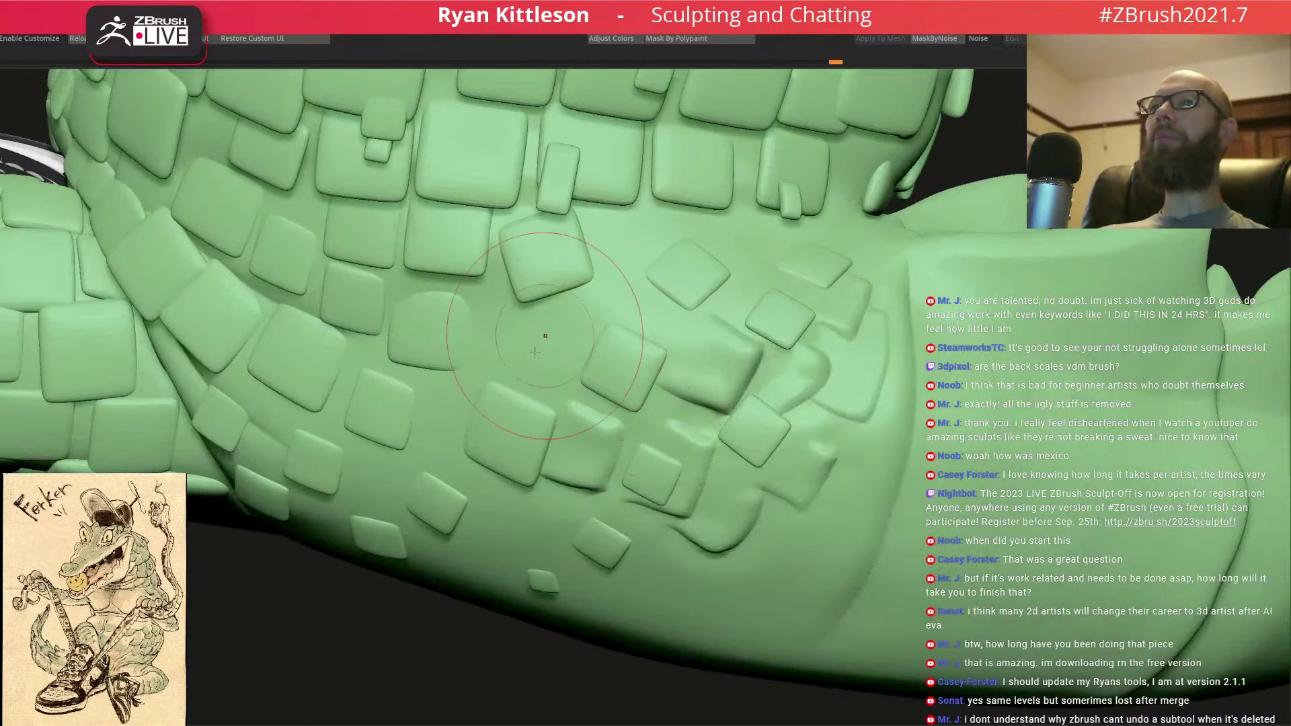
- Sculpt overlapping scales in the bare areas just below the lowest row of large back scales
mouse_move(545, 385)
left_mouse_down()
mouse_move(581, 333)
mouse_move(569, 313)
mouse_move(534, 360)
left_mouse_up()
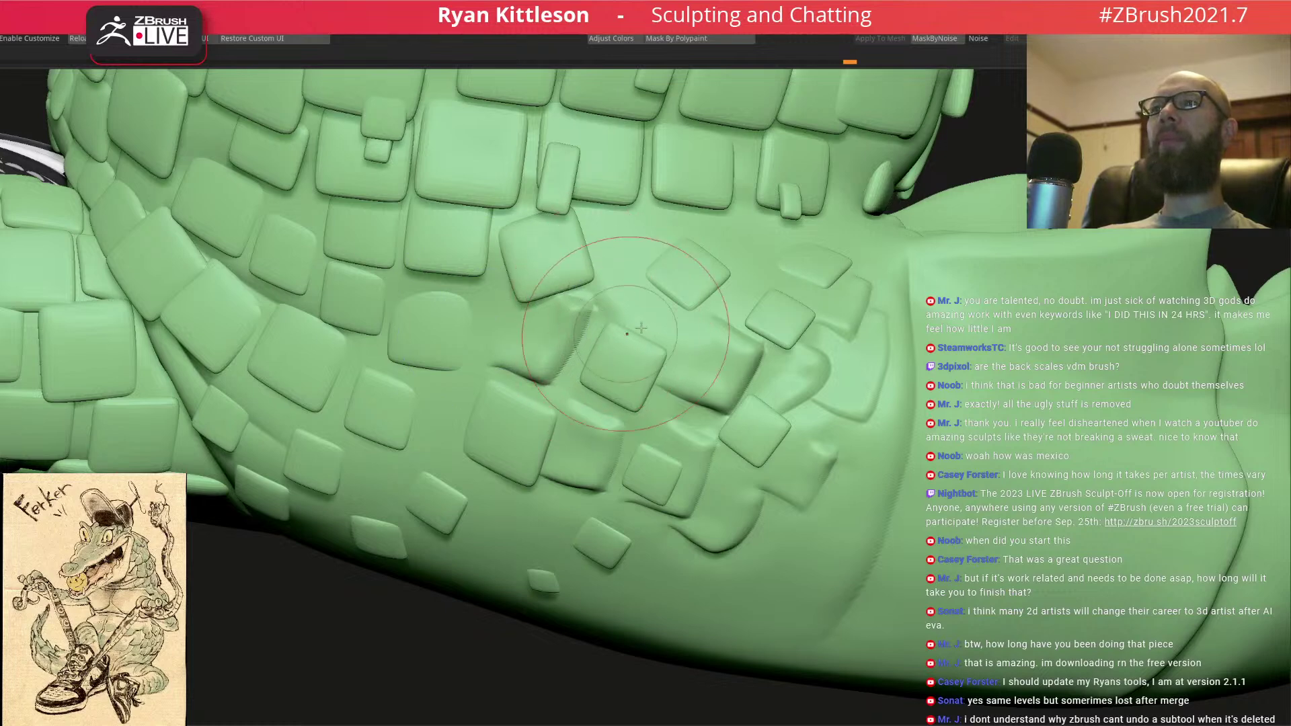
key("ctrl+h")
mouse_move(628, 364)
left_mouse_down()
mouse_move(648, 299)
mouse_move(641, 273)
left_mouse_up()
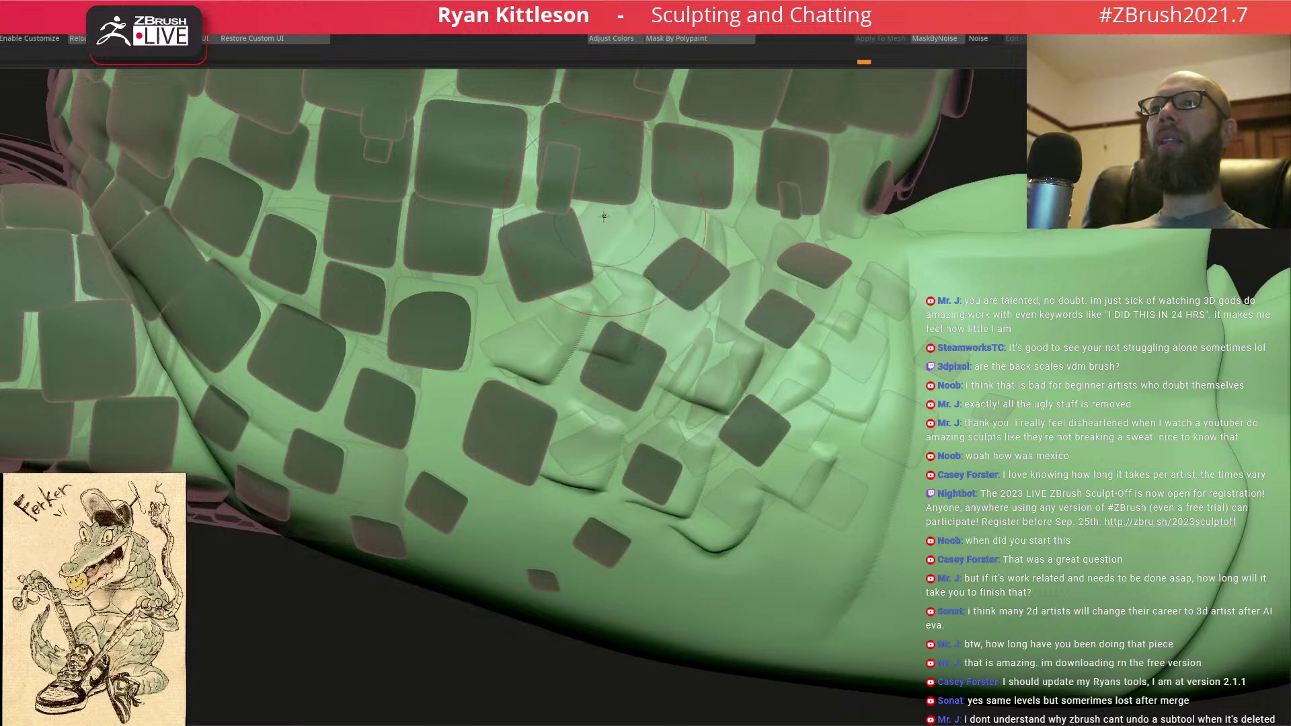
key("ctrl+h")
right_click_drag(678, 240, 611, 263)
left_click_drag(675, 227, 679, 229)
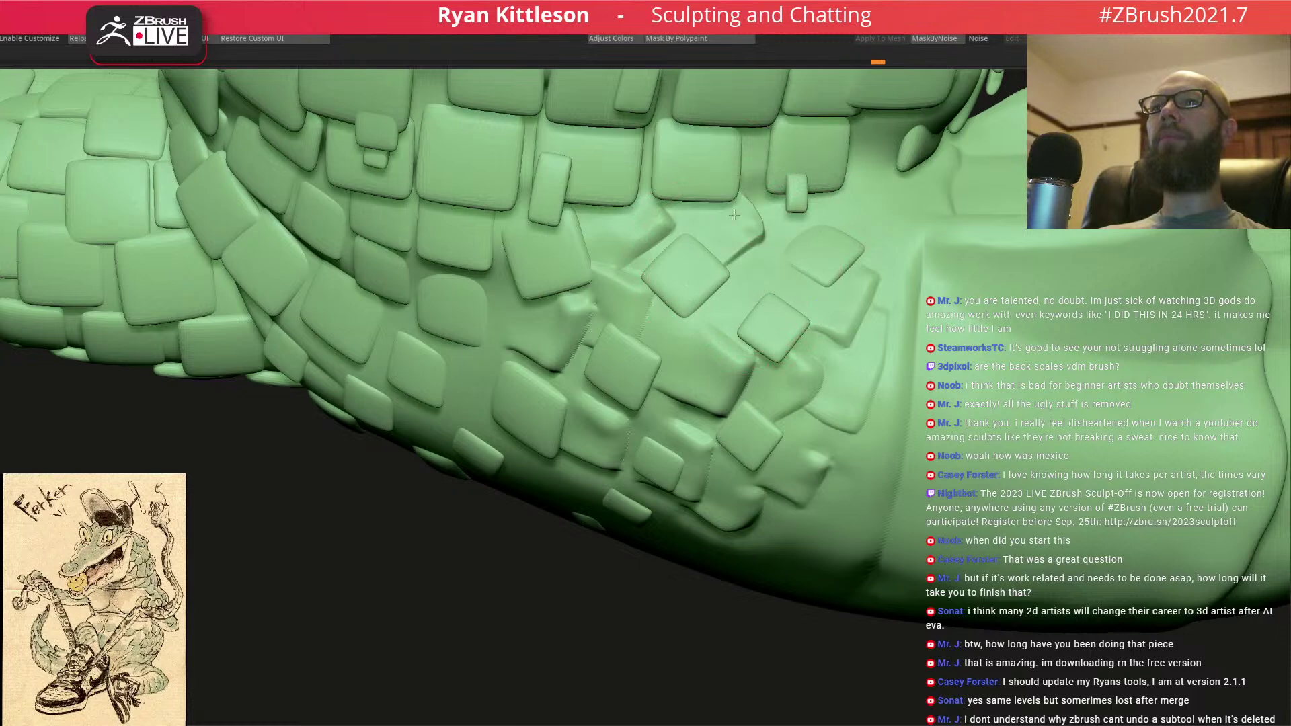
- Isolate the body to sculpt a scale at the top of the tail base, and bring the other parts back
right_click_drag(750, 269, 738, 301)
left_click_drag(713, 294, 734, 316)
mouse_move(807, 208)
right_mouse_down()
mouse_move(804, 222)
mouse_move(816, 200)
mouse_move(680, 329)
mouse_move(677, 349)
right_mouse_up()
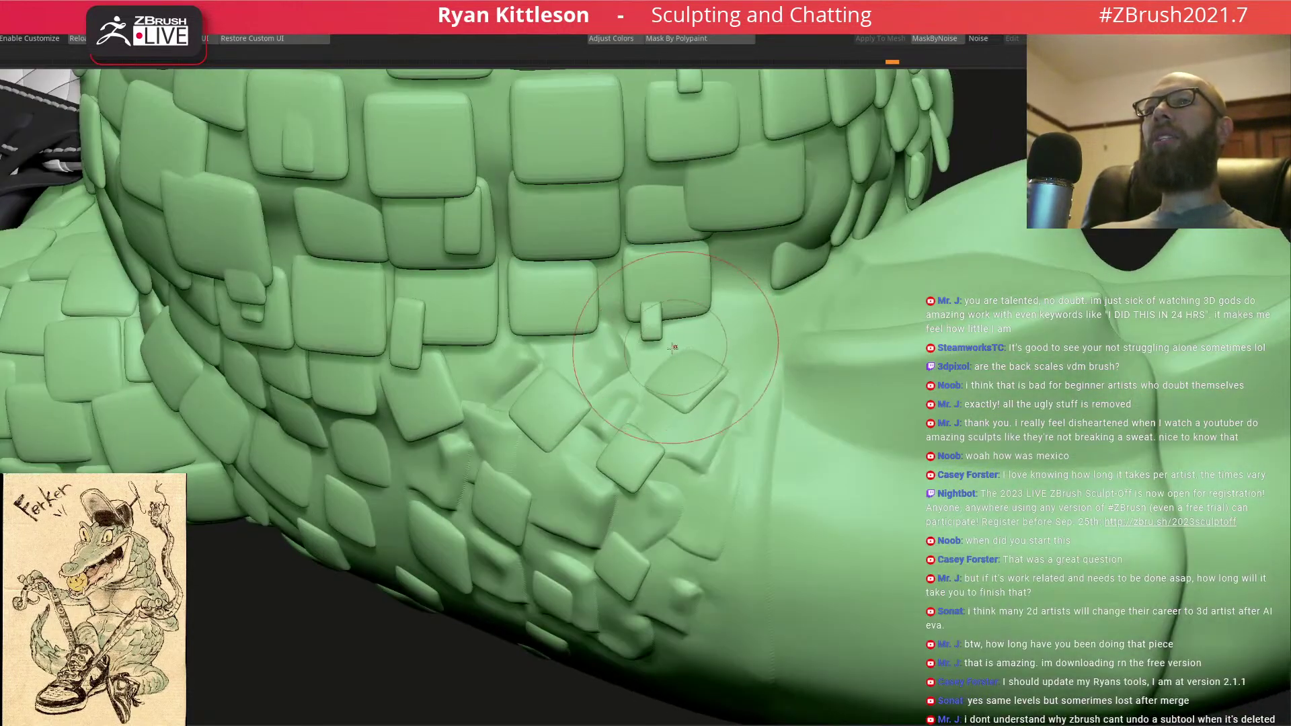
key("alt+s")
left_click_drag(737, 351, 735, 299)
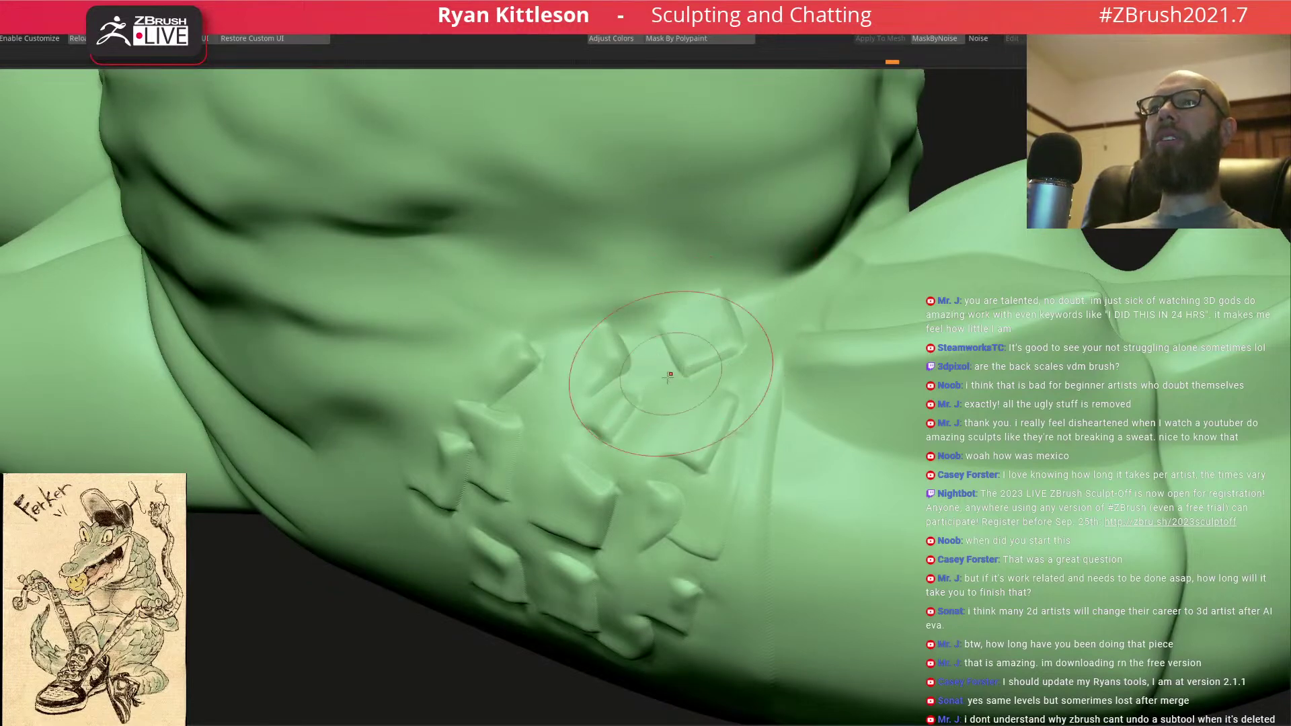
key("alt+s")
right_click_drag(648, 311, 675, 357)
mouse_move(721, 303)
right_mouse_down()
mouse_move(645, 337)
mouse_move(577, 346)
right_mouse_up()
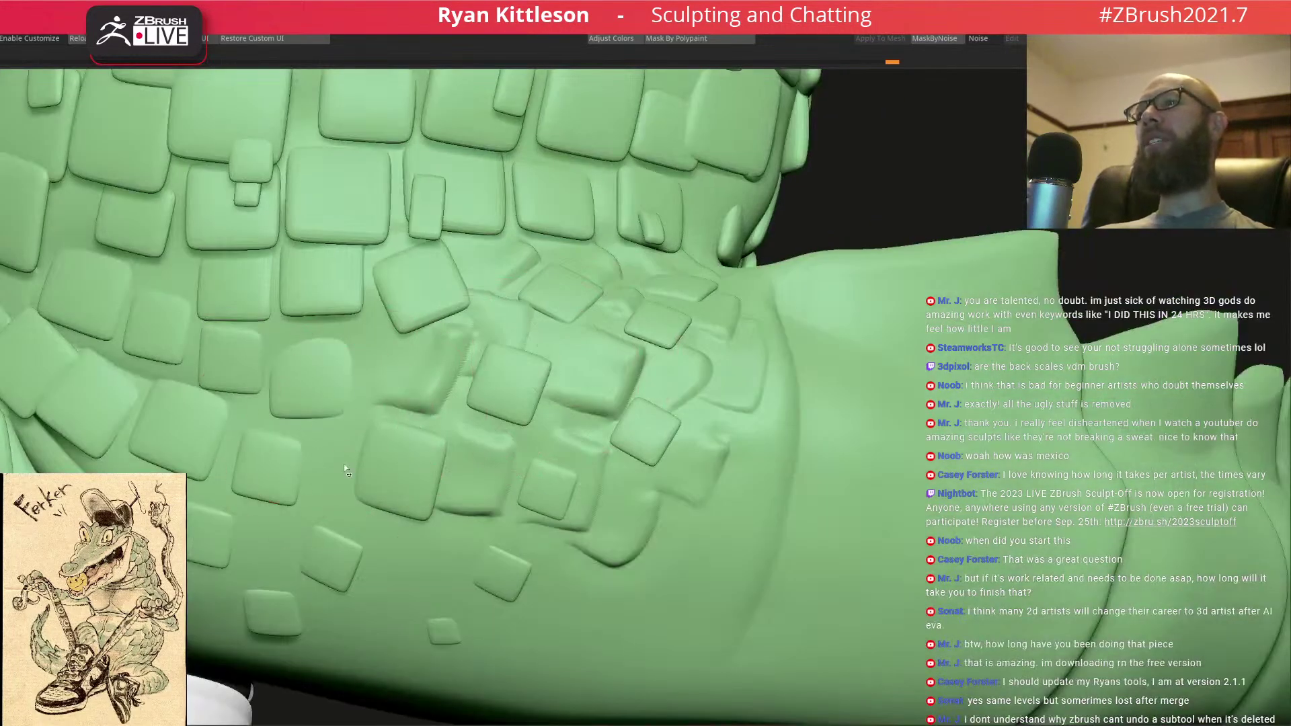
- Sculpt scales on the thigh side of the patch, alternating between the isolated body and the full model
key("alt+s")
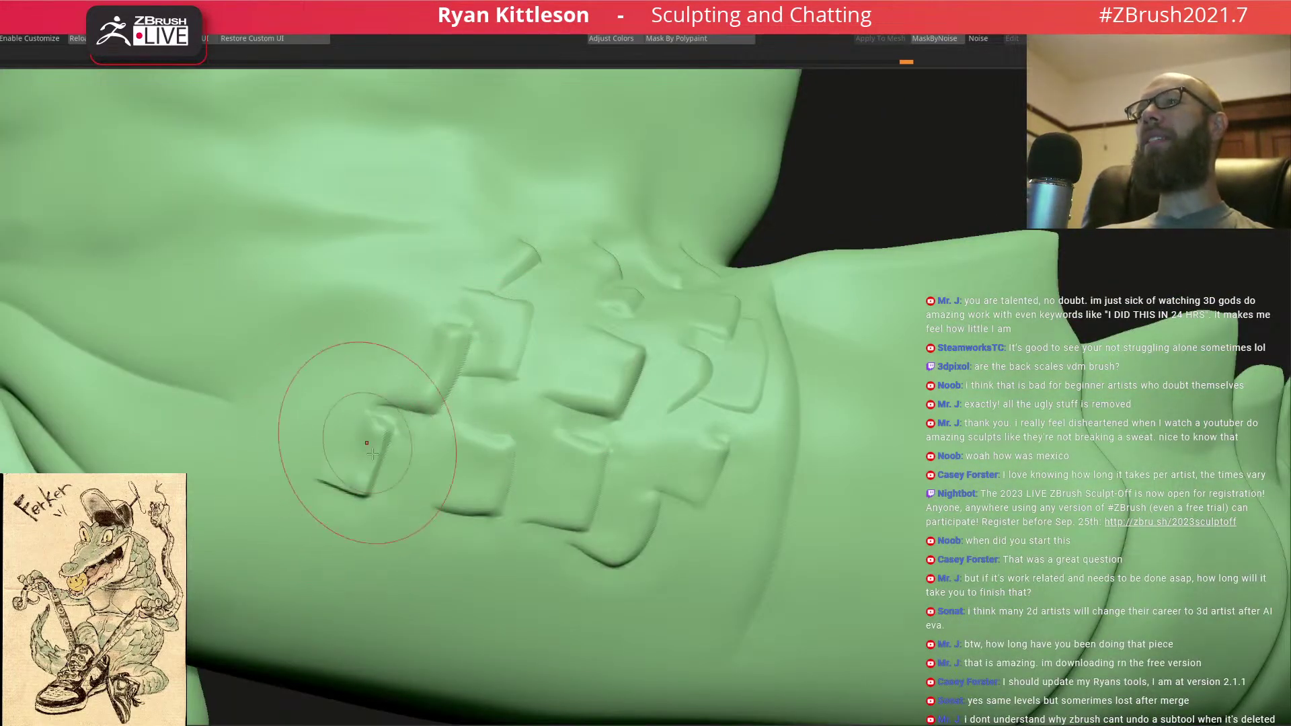
key("alt+s")
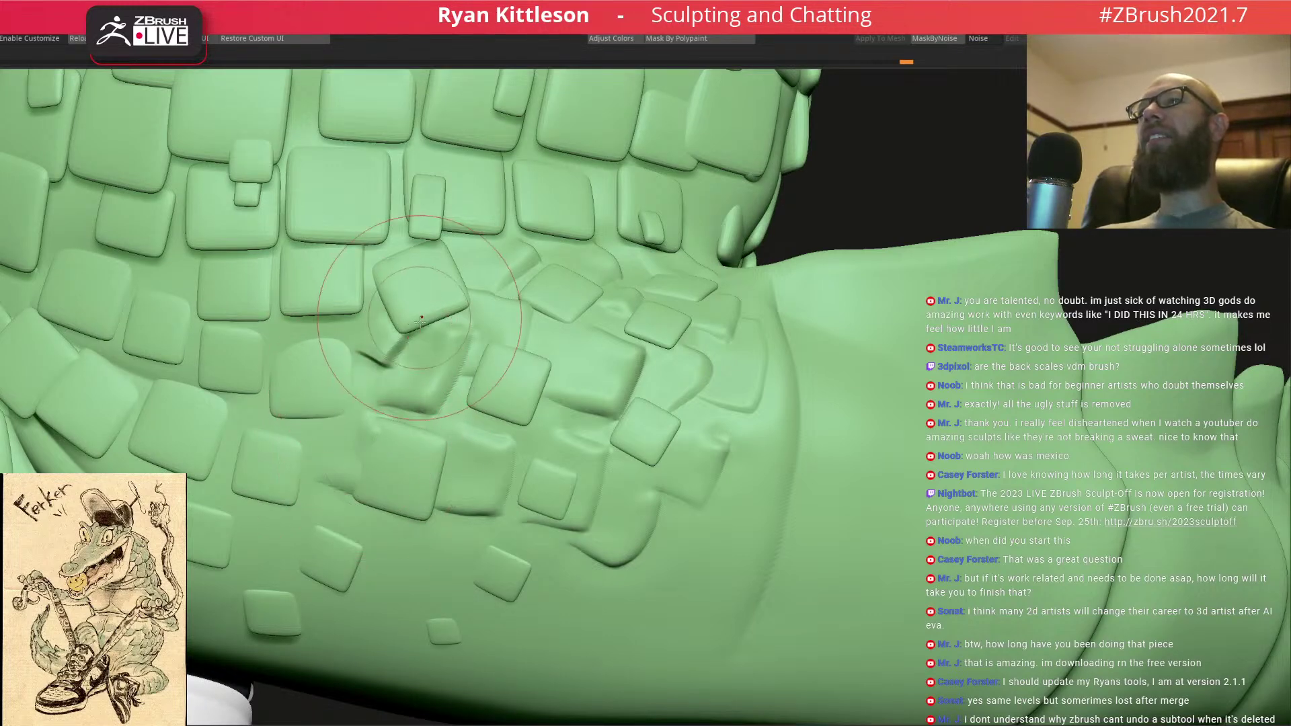
key("alt+s")
right_click_drag(417, 420, 428, 338, "alt")
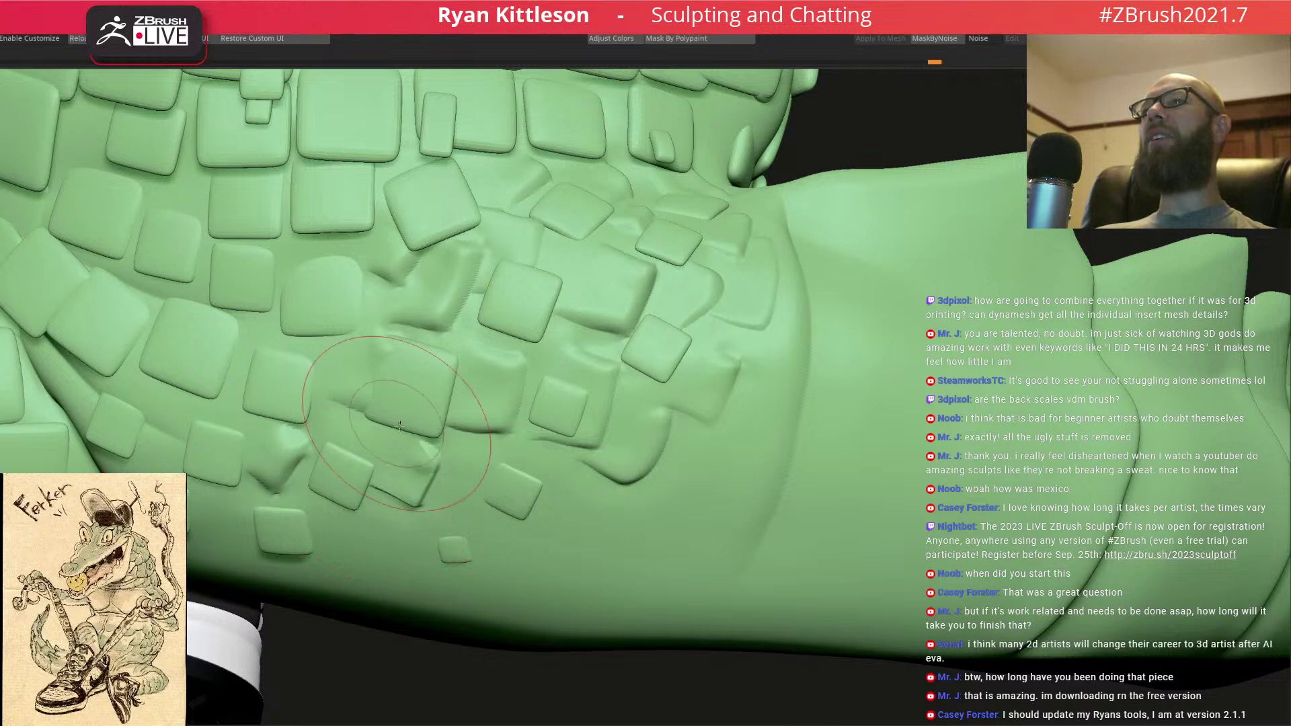
right_click_drag(350, 446, 351, 453)
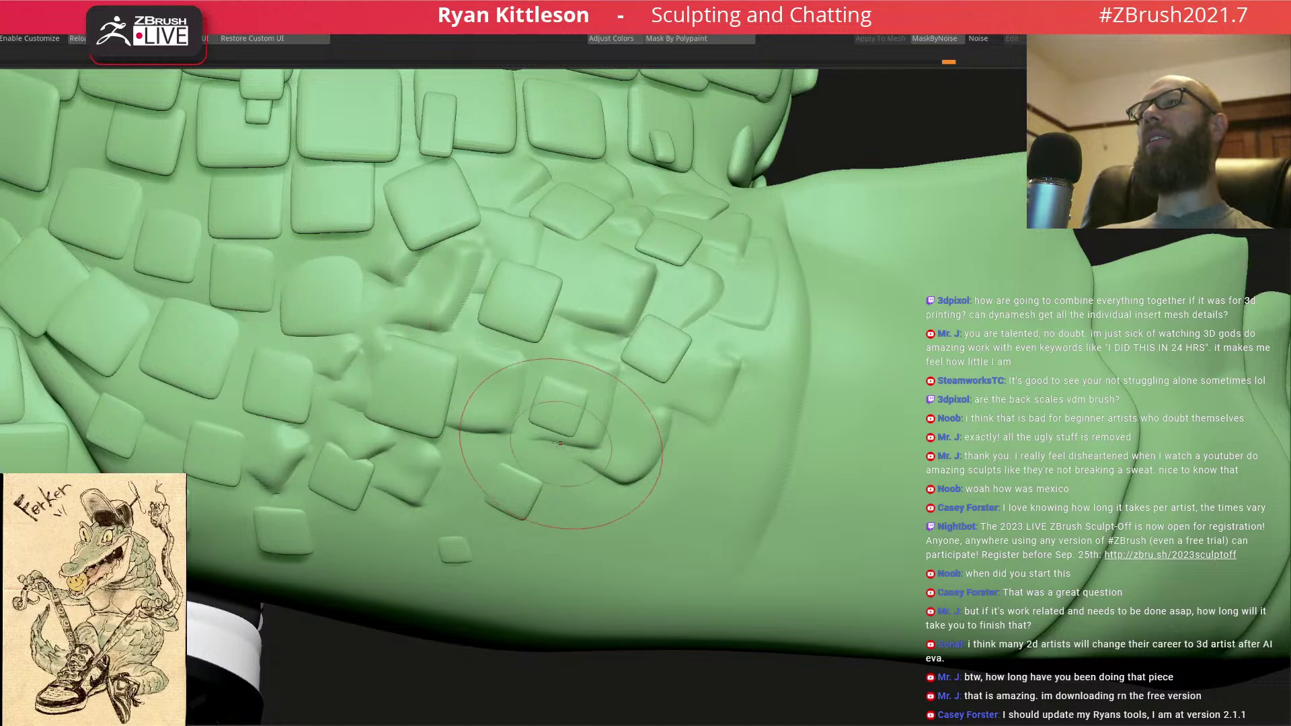
right_click_drag(541, 472, 517, 431, "alt")
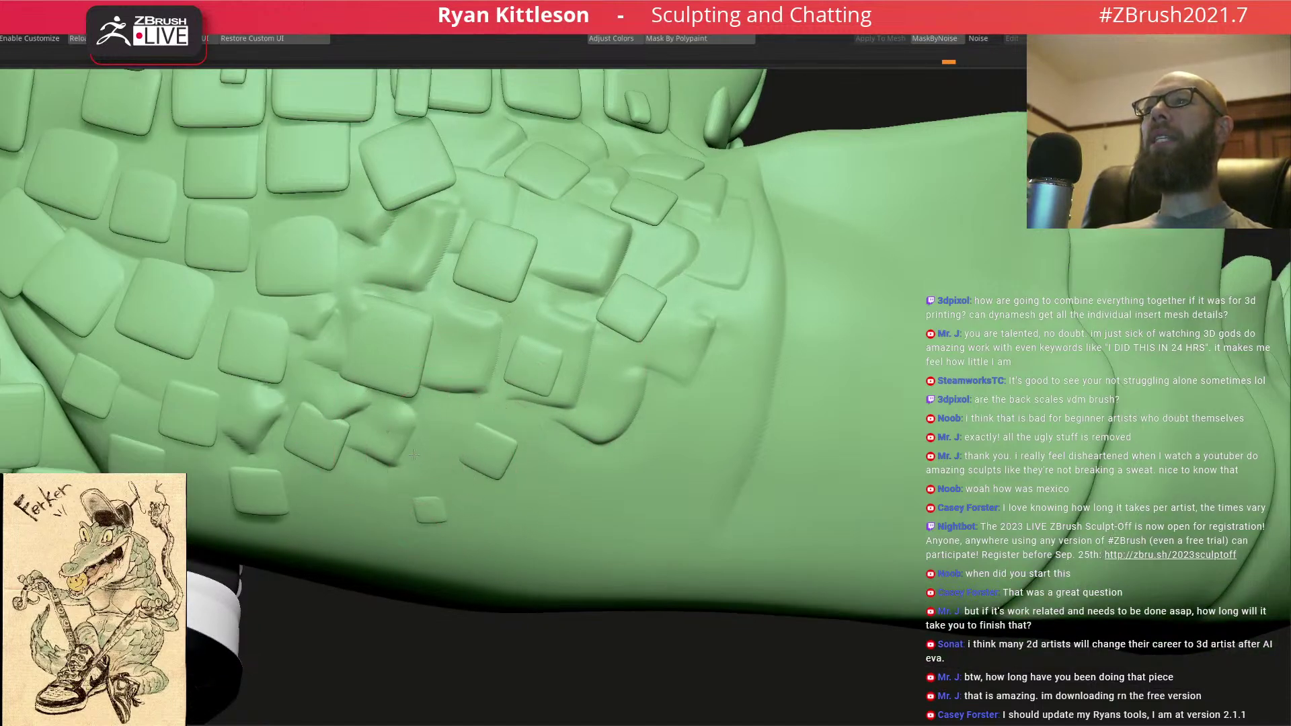
- Sculpt rows of small scales along the underside of the hip, around the lowest separate scale pieces
left_click_drag(443, 429, 463, 438)
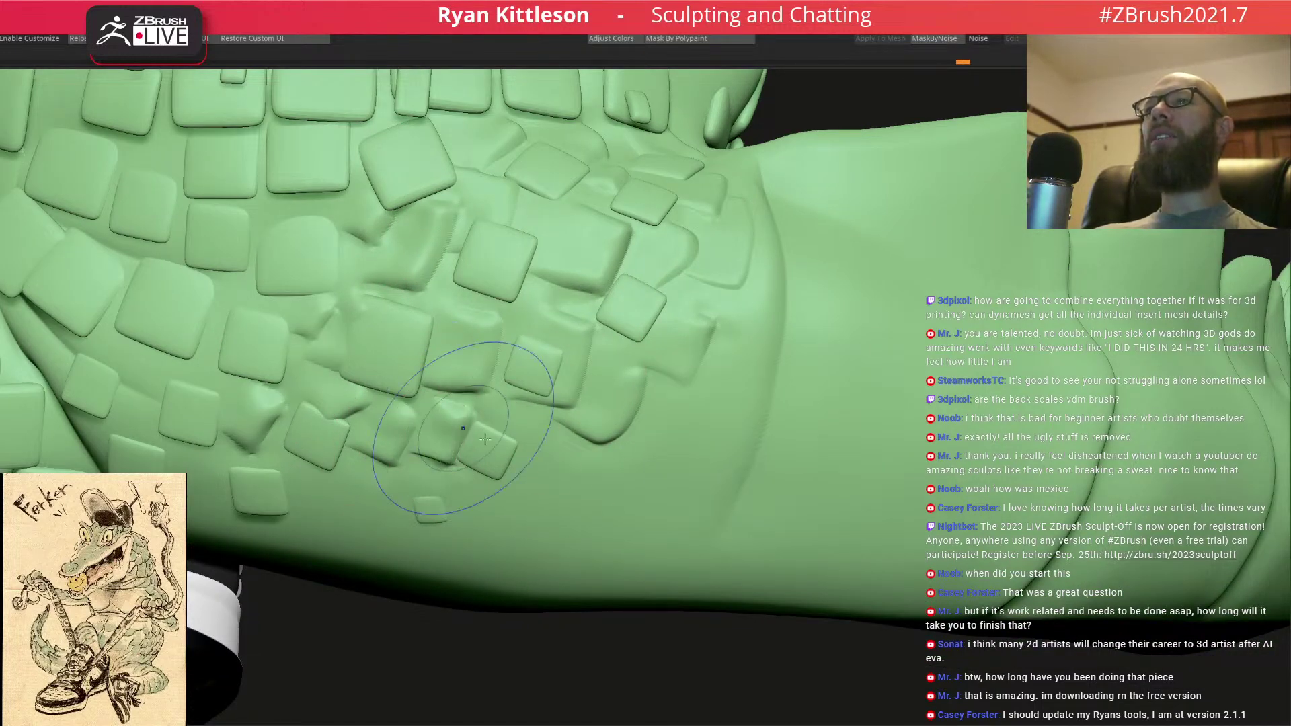
left_click_drag(538, 457, 529, 430)
mouse_move(615, 458)
left_mouse_down()
mouse_move(589, 431)
mouse_move(608, 471)
left_mouse_up()
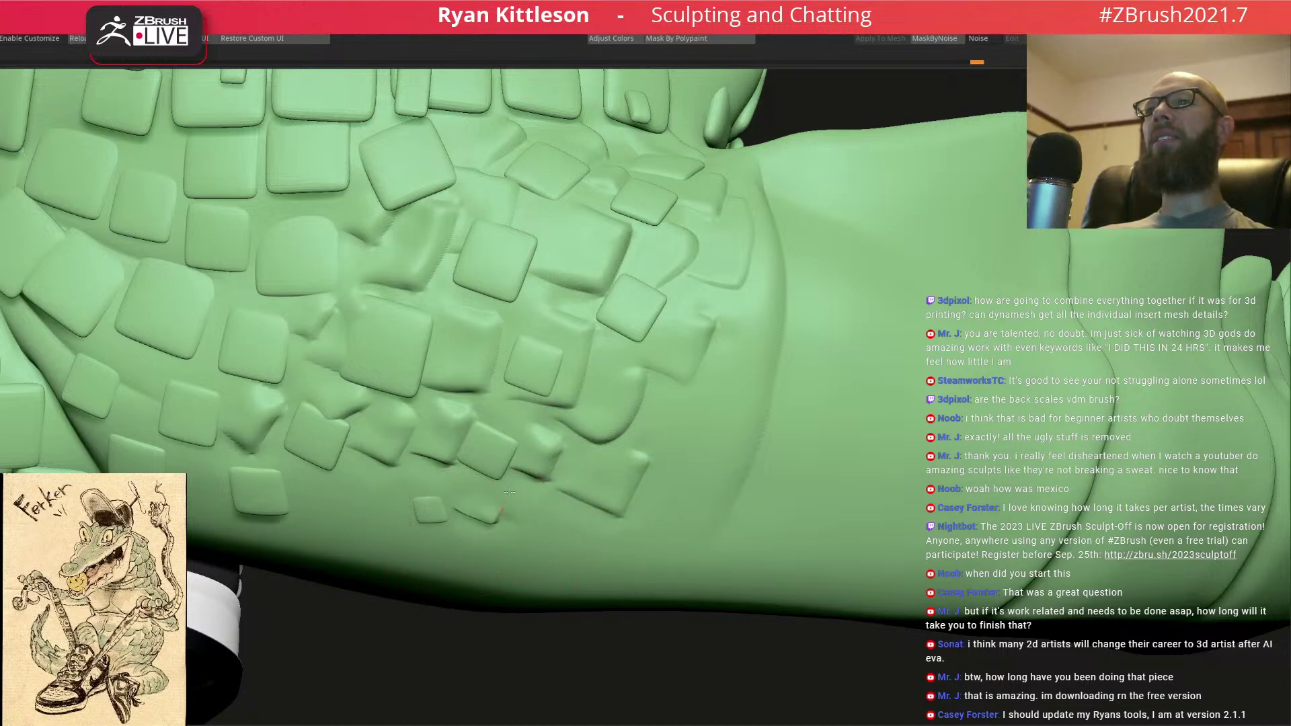
left_click_drag(493, 469, 487, 472)
mouse_move(390, 490)
left_mouse_down()
mouse_move(394, 518)
mouse_move(325, 520)
left_mouse_up()
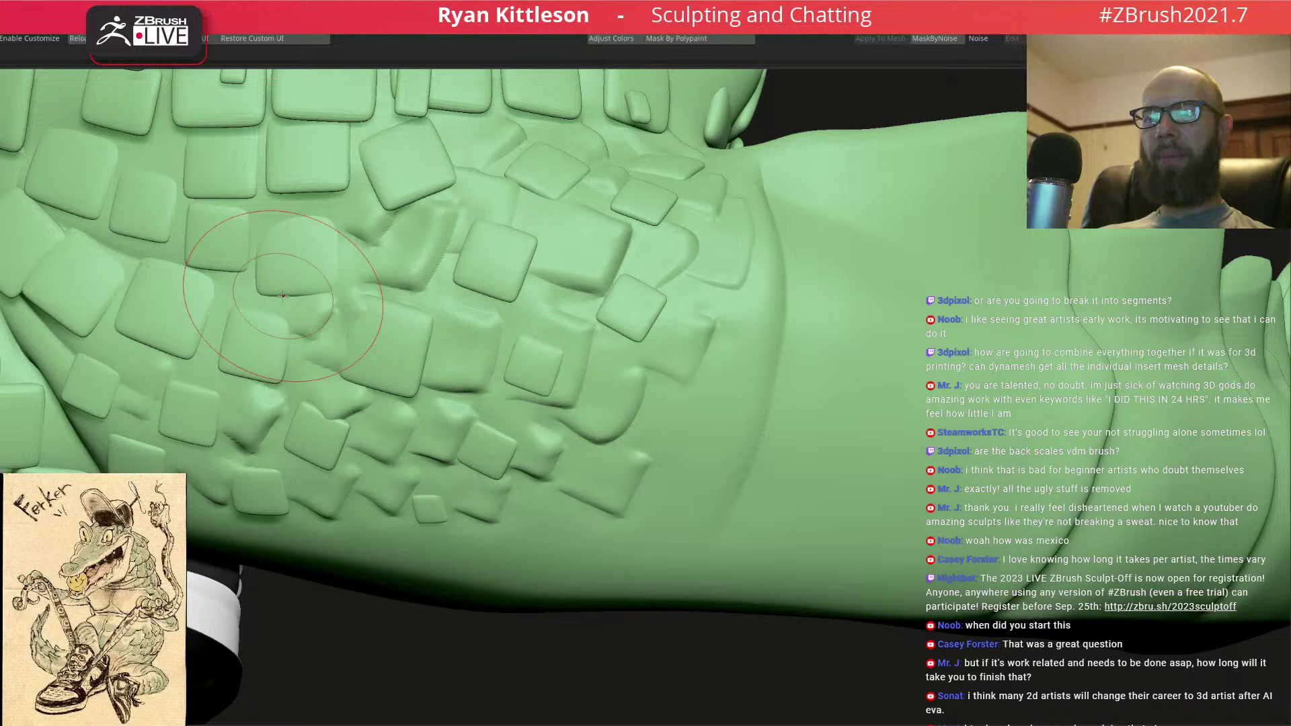
- Examine how the new hip scales blend into the back and tail, both close up and on the wider figure
mouse_move(283, 296)
right_mouse_down()
mouse_move(492, 328)
mouse_move(501, 282)
right_mouse_up()
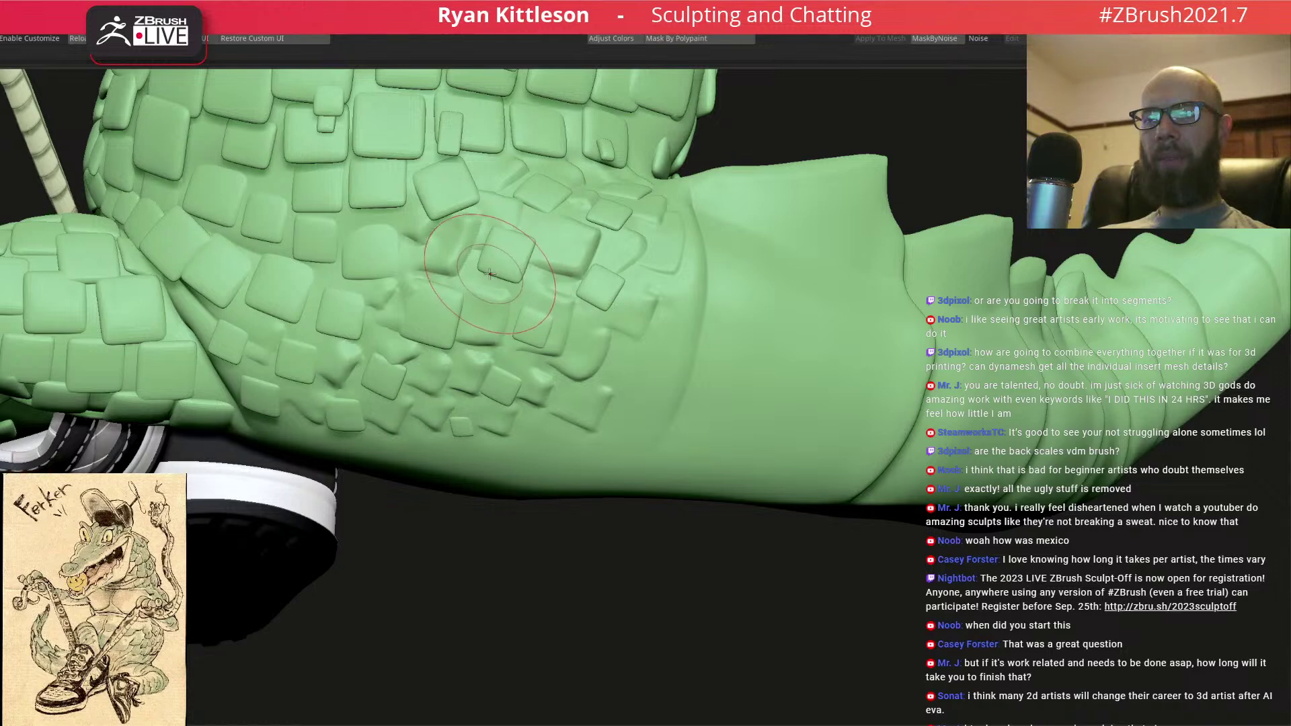
right_click_drag(482, 297, 466, 298)
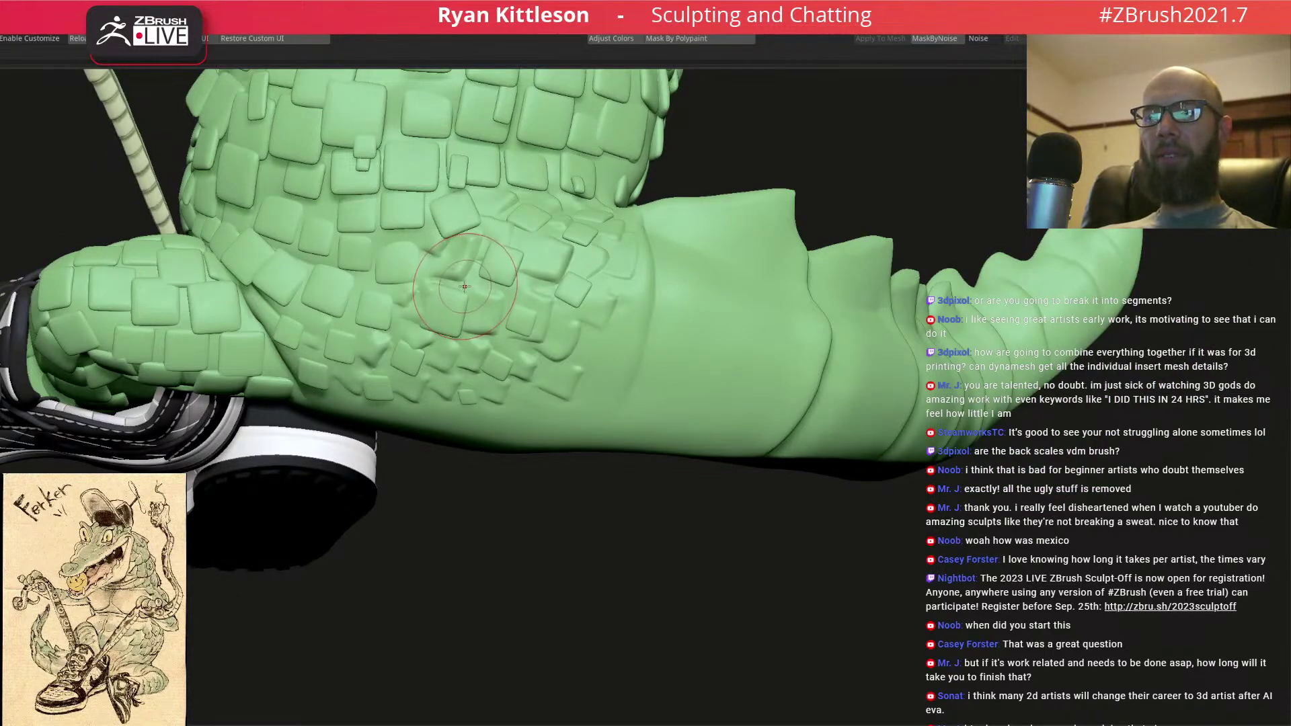
mouse_move(477, 269)
right_mouse_down()
mouse_move(548, 310)
mouse_move(538, 304)
right_mouse_up()
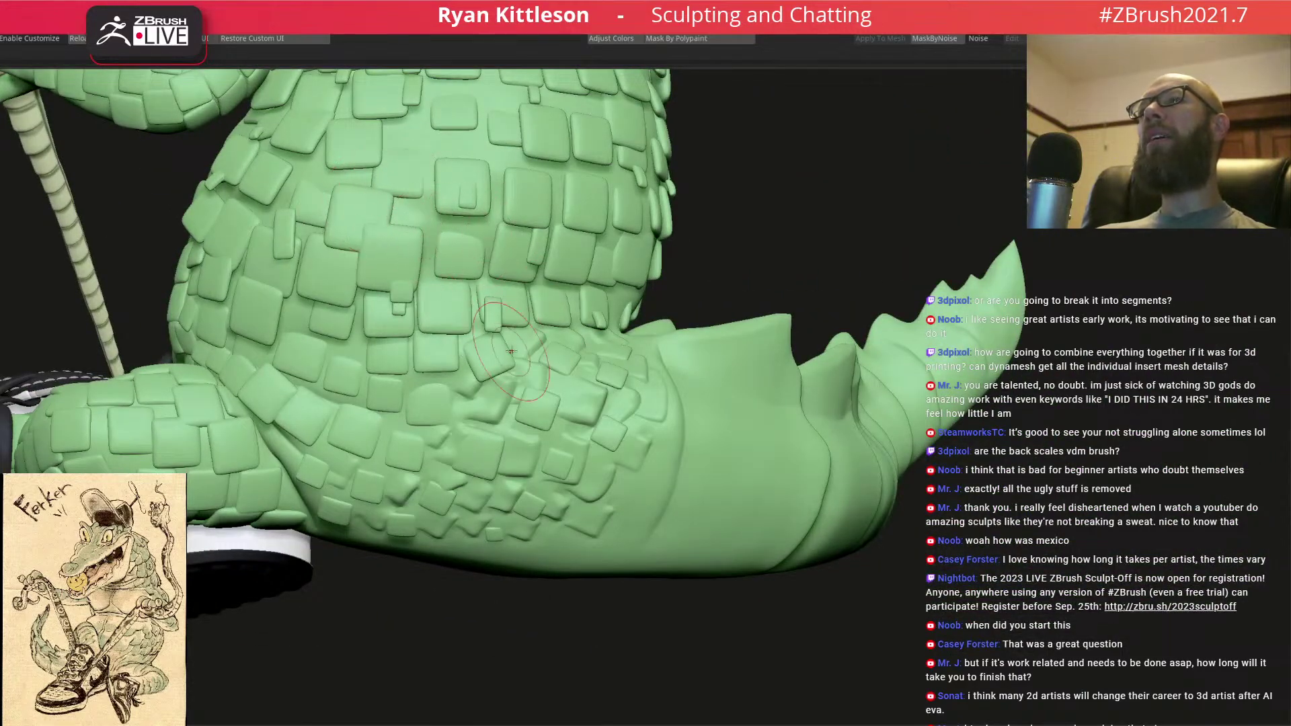
scroll(545, 346, "up", 4)
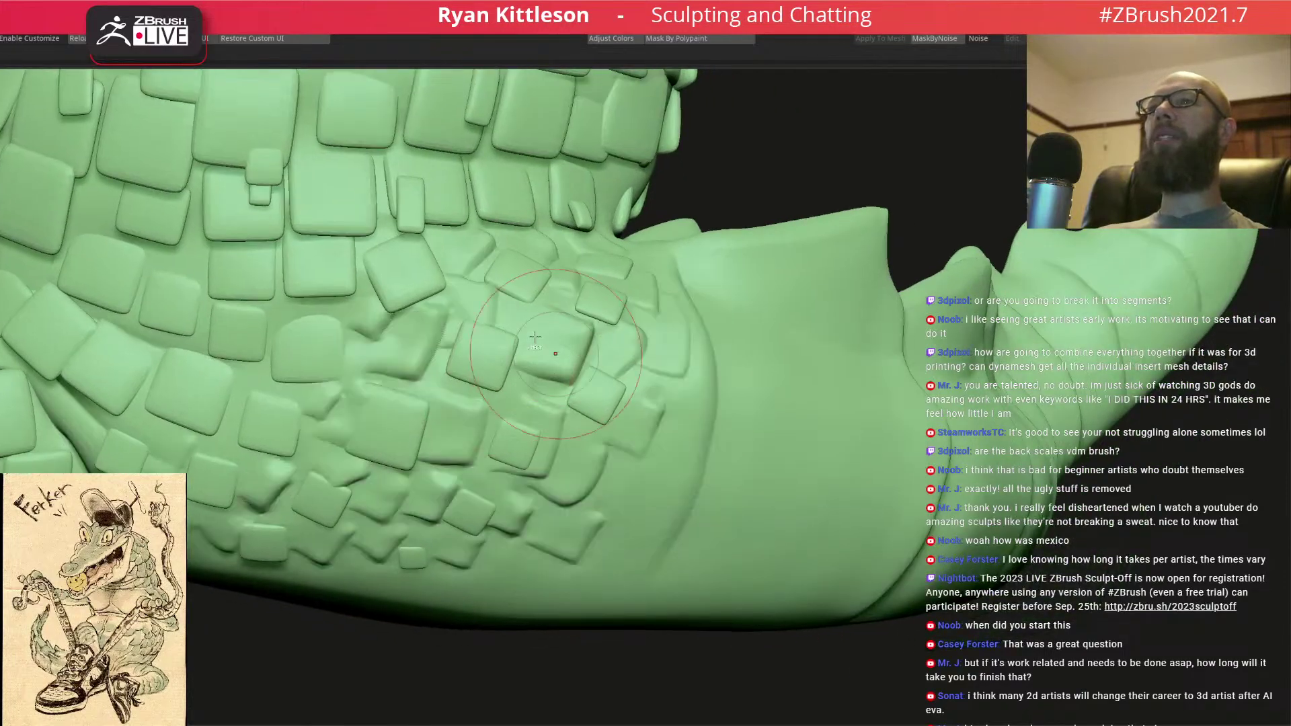
scroll(536, 338, "down", 8)
right_click_drag(536, 338, 578, 365)
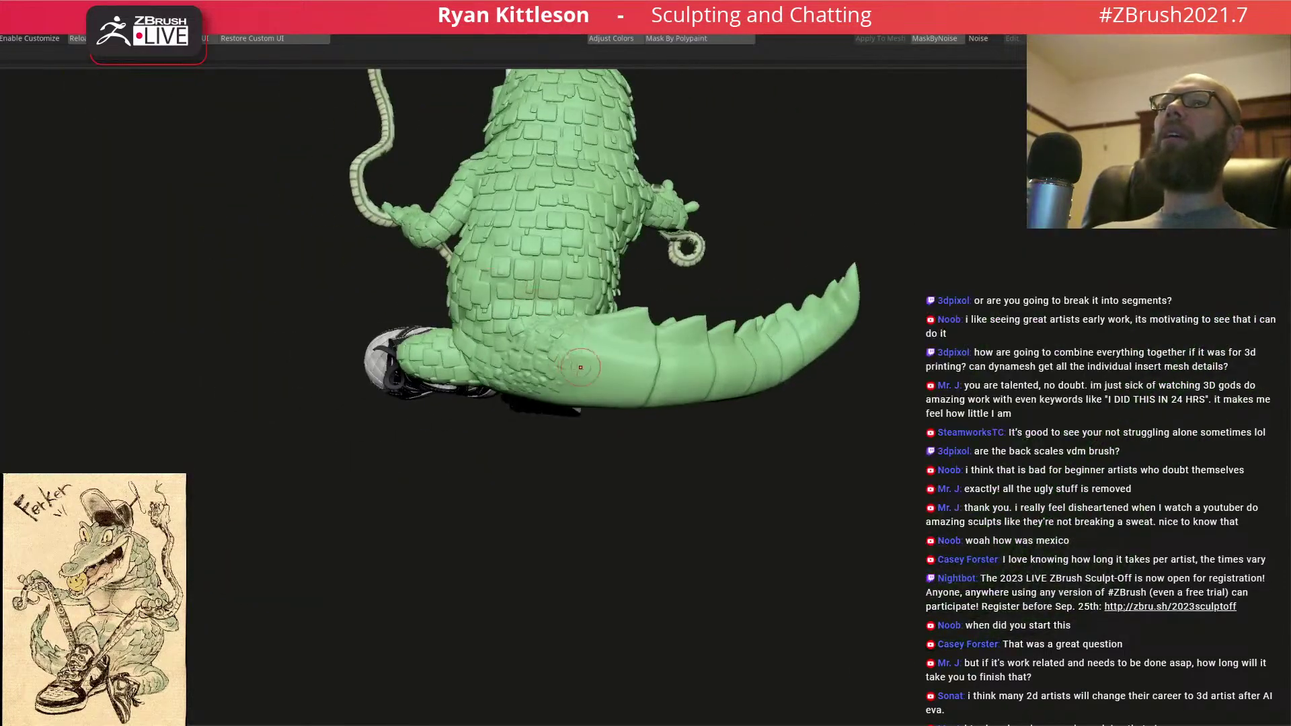
scroll(581, 368, "up", 7)
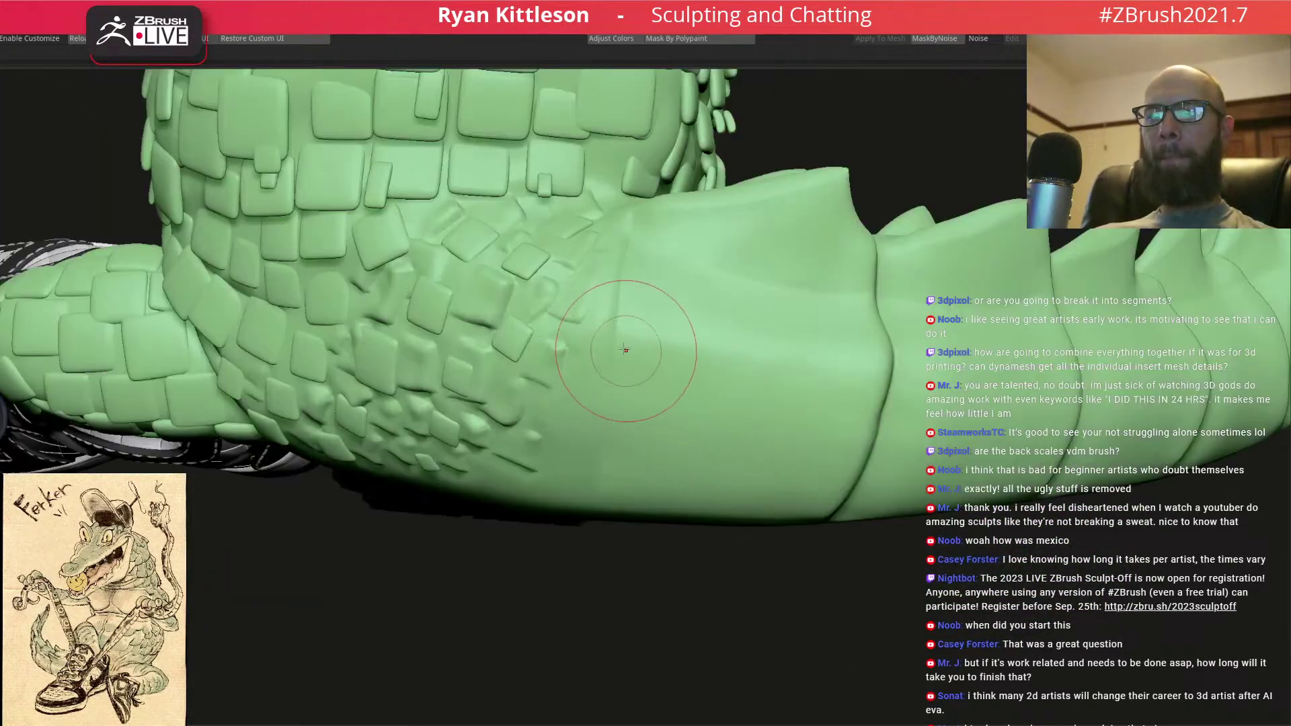
mouse_move(587, 368)
right_mouse_down()
mouse_move(556, 378)
mouse_move(565, 385)
right_mouse_up()
scroll(537, 249, "down", 5)
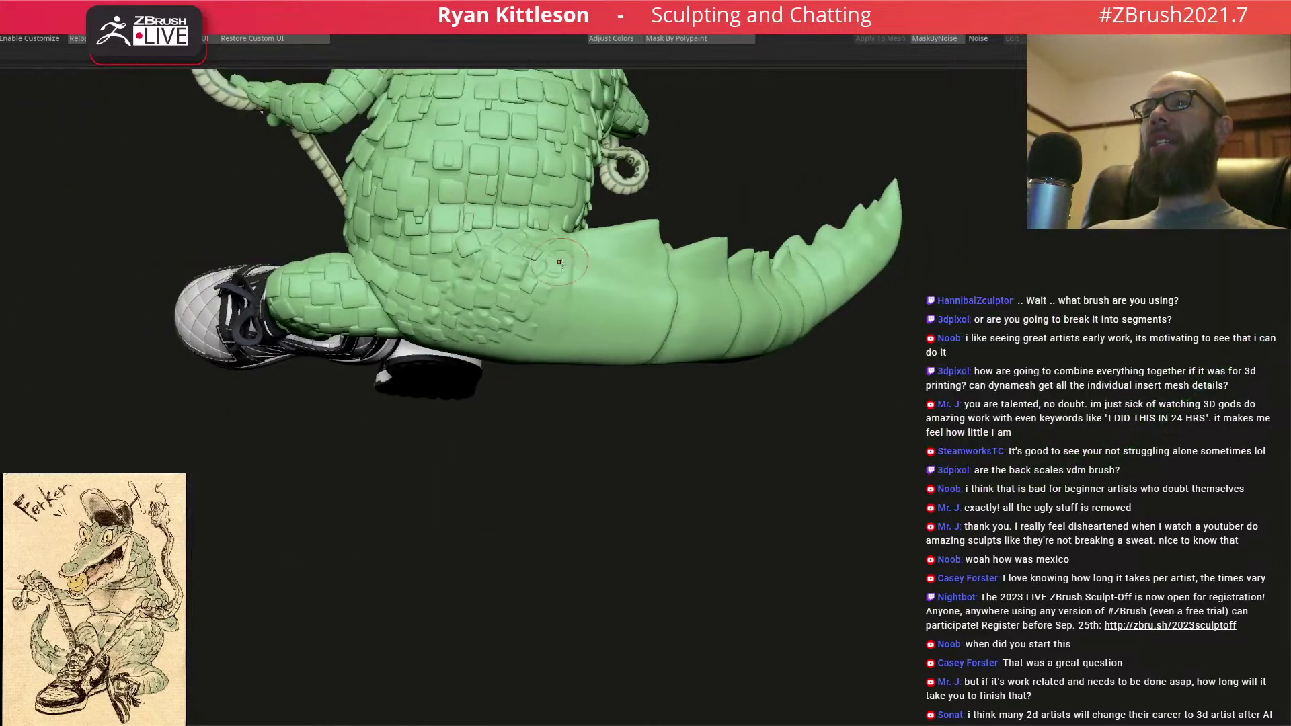
- Sculpt scales along the tail-side edge of the hip patch, up to the lowest back scales
scroll(558, 304, "up", 5)
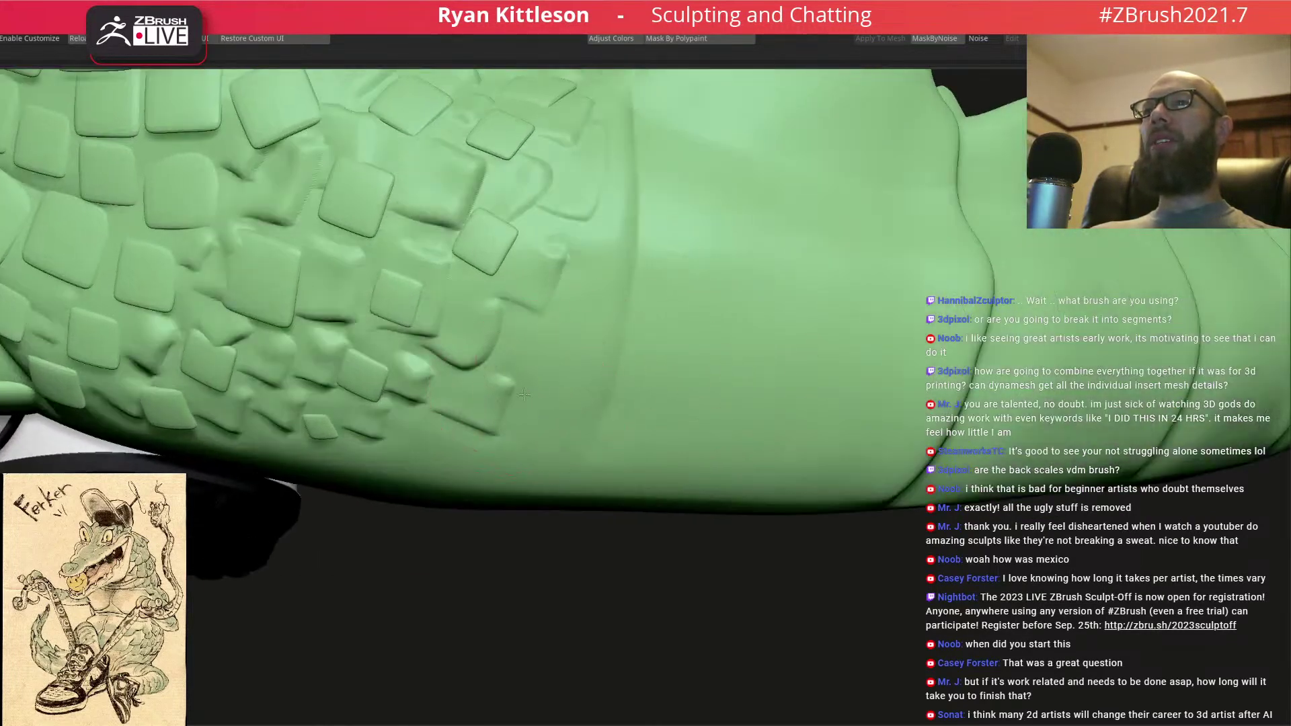
mouse_move(571, 296)
left_mouse_down("shift")
mouse_move(575, 334)
mouse_move(614, 352)
mouse_move(613, 269)
left_mouse_up("shift")
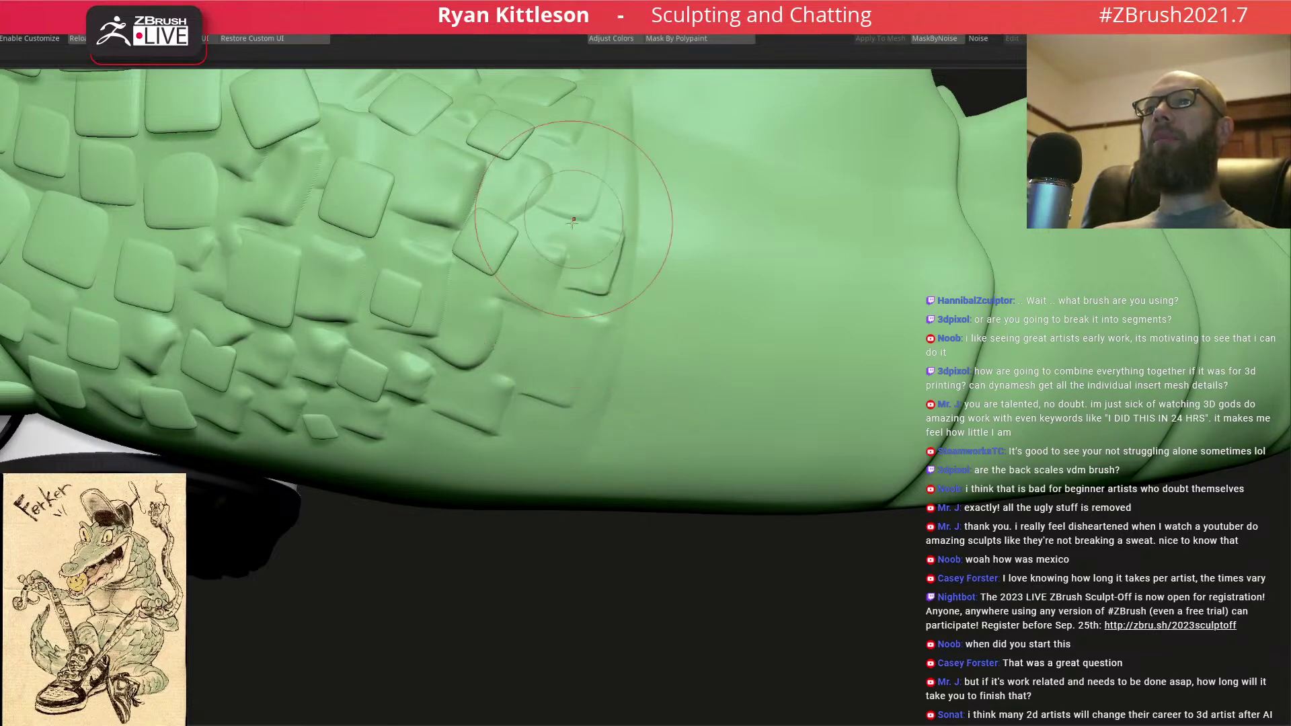
mouse_move(657, 224)
right_mouse_down()
mouse_move(641, 371)
mouse_move(614, 305)
right_mouse_up()
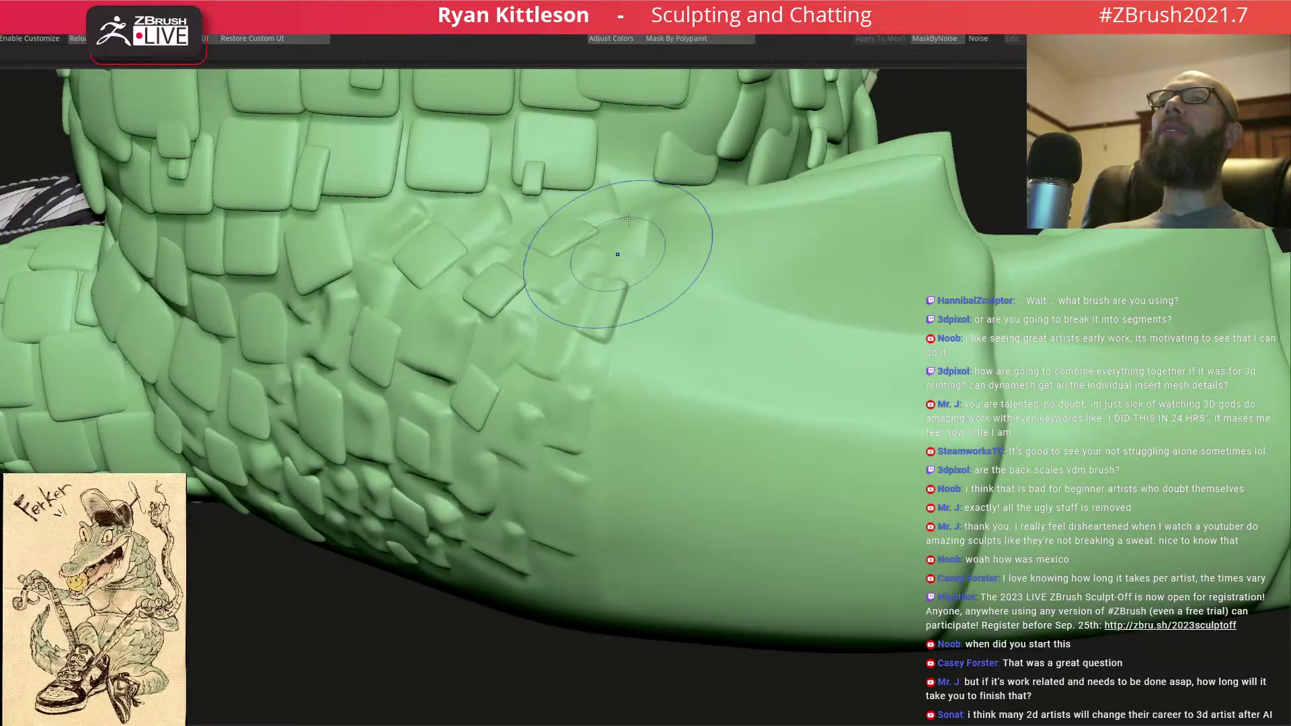
mouse_move(676, 259)
right_mouse_down()
mouse_move(646, 217)
mouse_move(585, 222)
mouse_move(577, 252)
right_mouse_up()
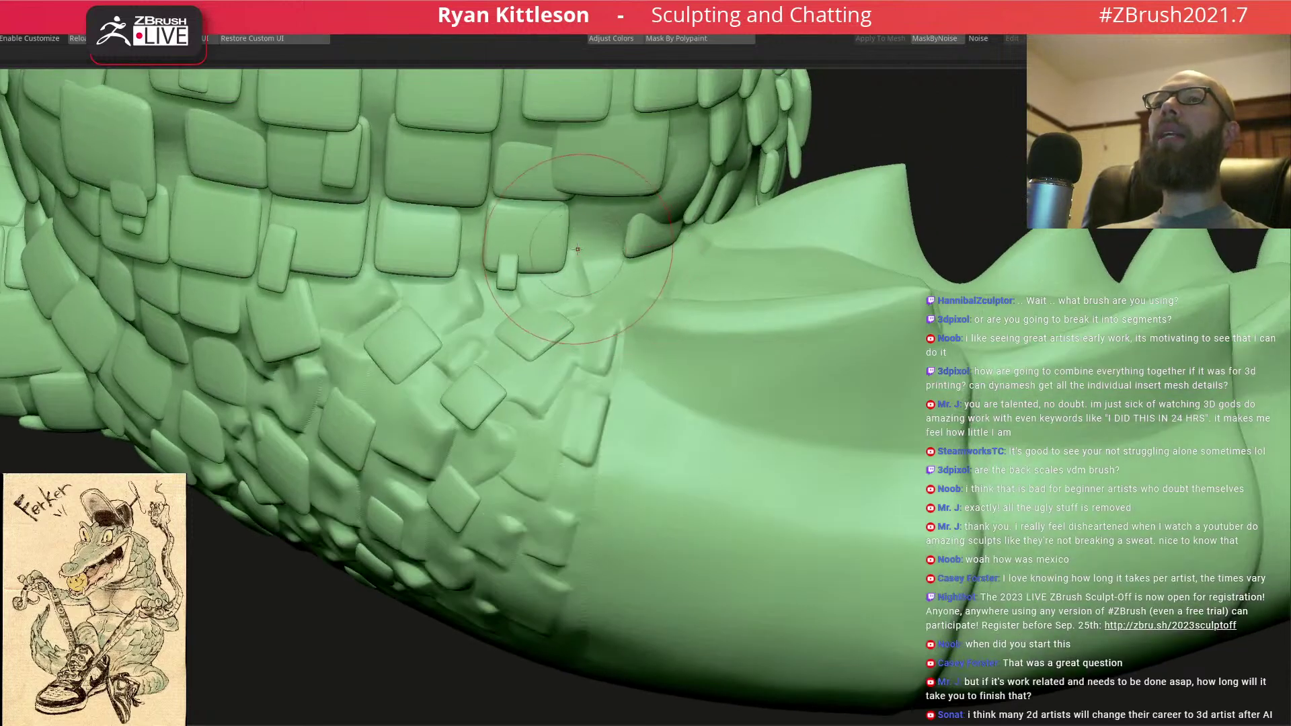
left_click_drag(593, 260, 598, 230)
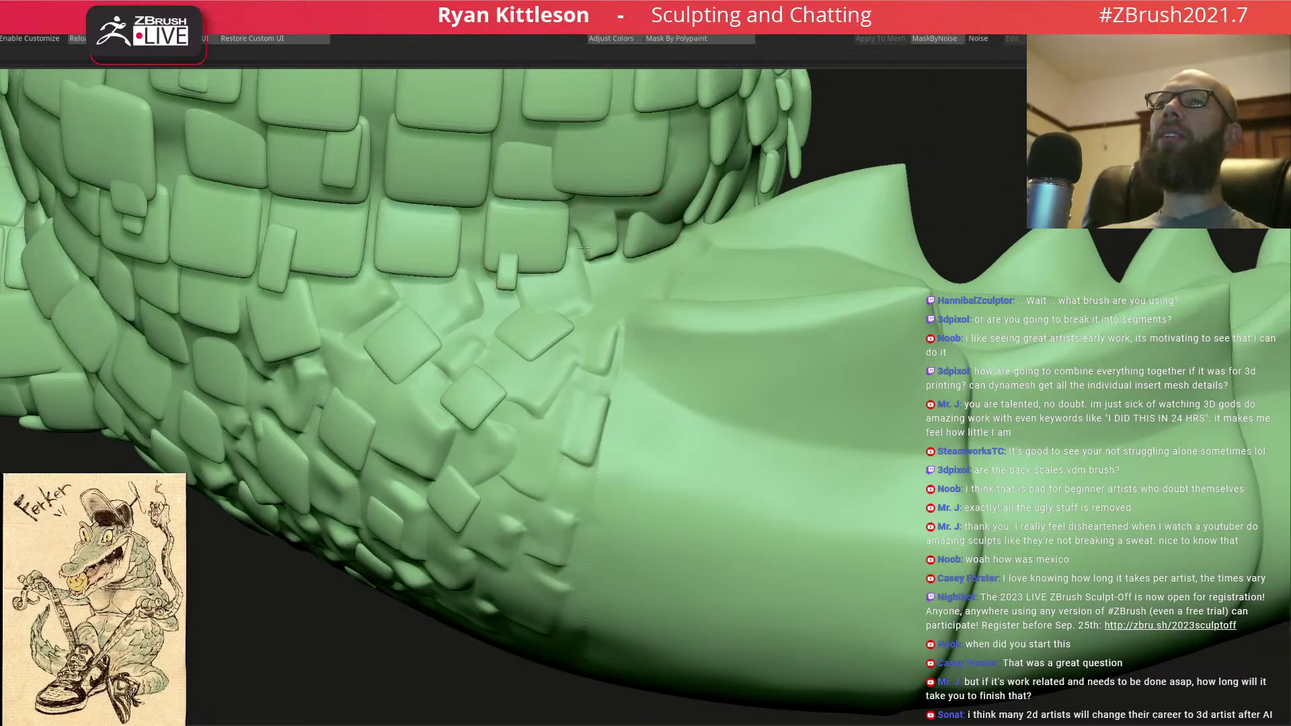
right_click_drag(601, 226, 605, 276)
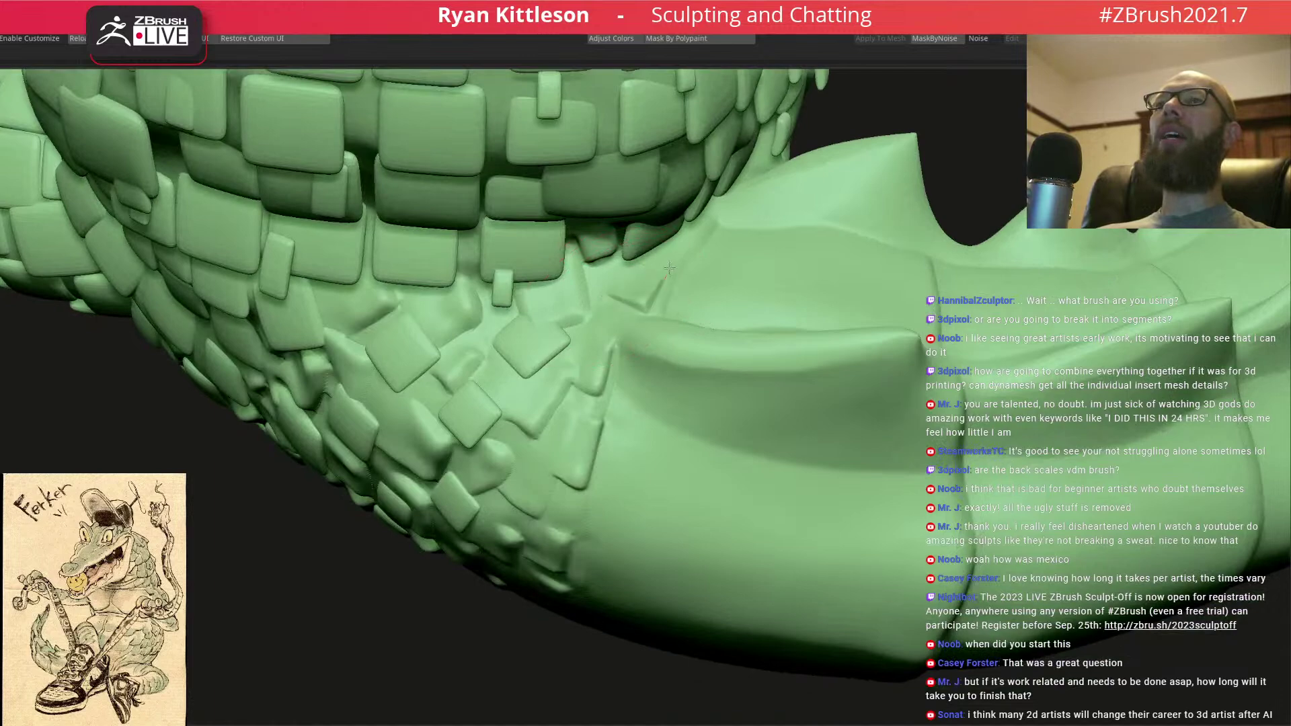
- Sculpt more scales where the body meets the tail, from beside the first spike down to the hip's underside
mouse_move(677, 303)
right_mouse_down("ctrl")
mouse_move(671, 235)
mouse_move(669, 299)
right_mouse_up("ctrl")
right_click_drag(650, 353, 571, 436, "ctrl")
left_click_drag(564, 437, 606, 401)
right_click_drag(605, 401, 628, 423)
left_click_drag(694, 402, 673, 403)
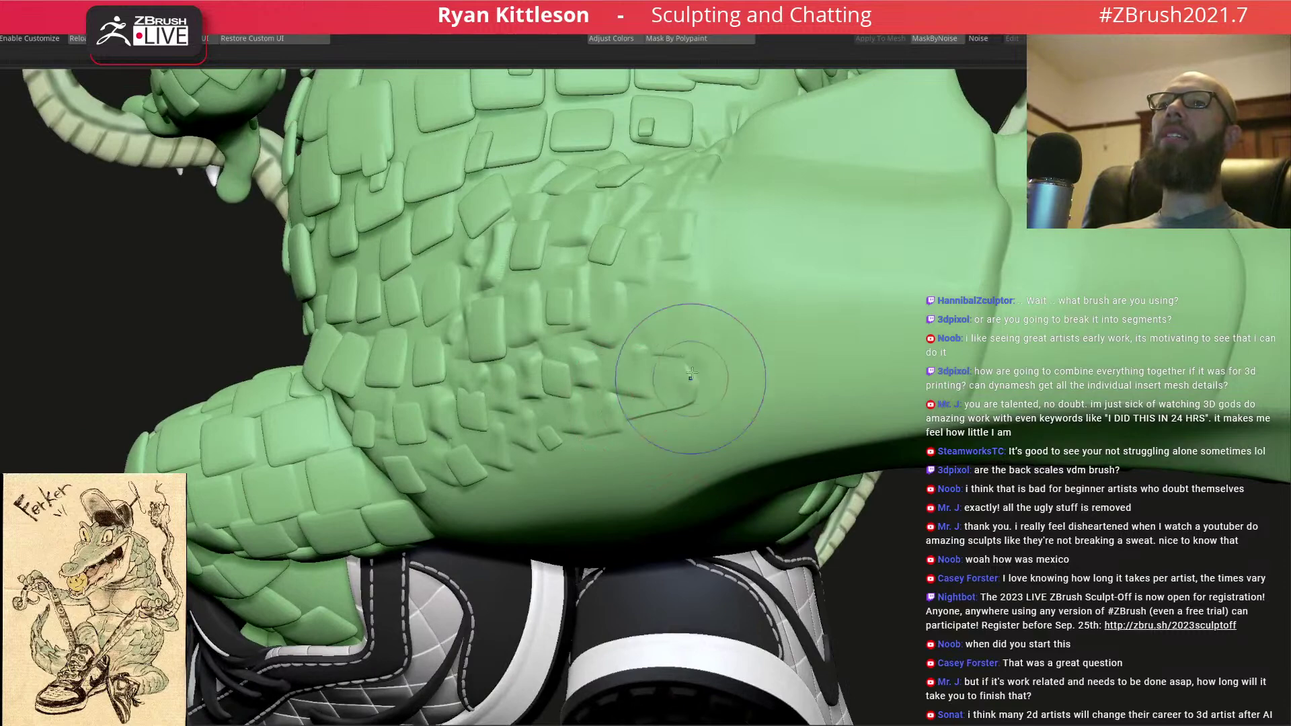
mouse_move(711, 326)
right_mouse_down("ctrl")
mouse_move(691, 287)
mouse_move(698, 255)
mouse_move(691, 284)
mouse_move(609, 332)
mouse_move(565, 404)
right_mouse_up("ctrl")
mouse_move(559, 354)
right_mouse_down()
mouse_move(597, 353)
mouse_move(582, 454)
right_mouse_up()
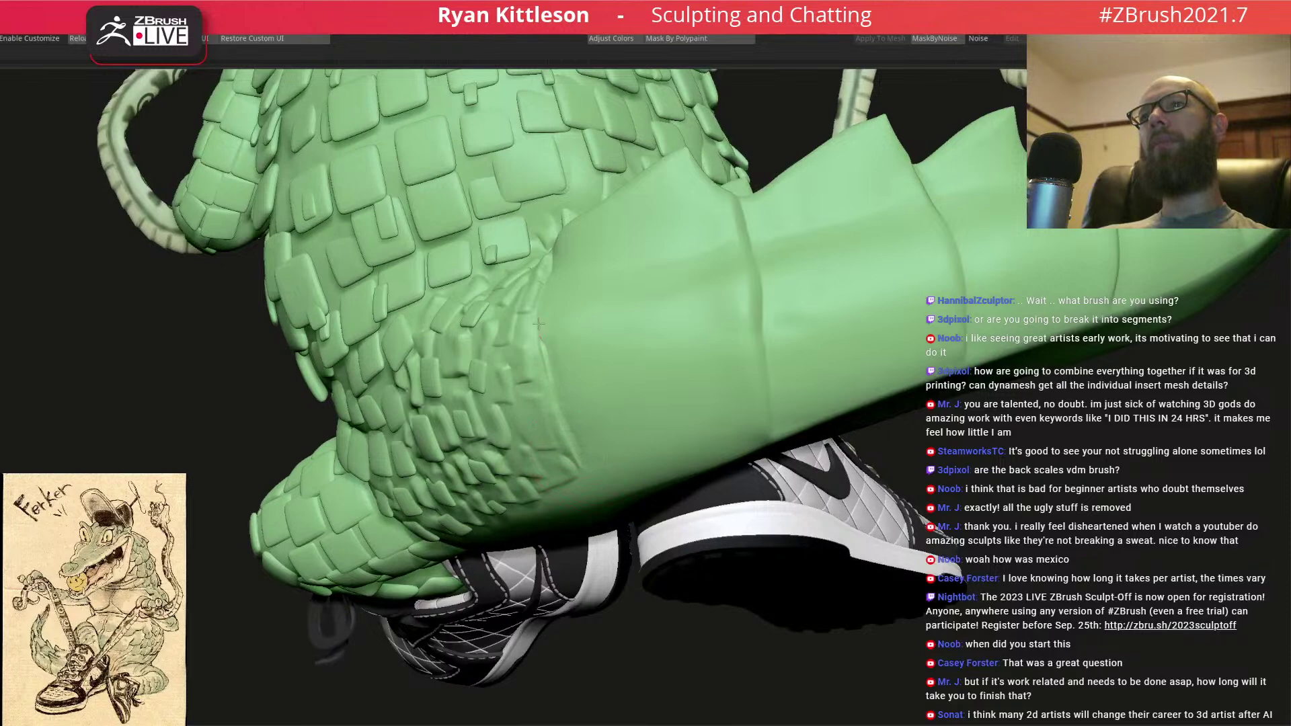
- Sculpt broad, blocky scales across the side of the first tail segment and soften them into the surface
right_click_drag(539, 335, 558, 417)
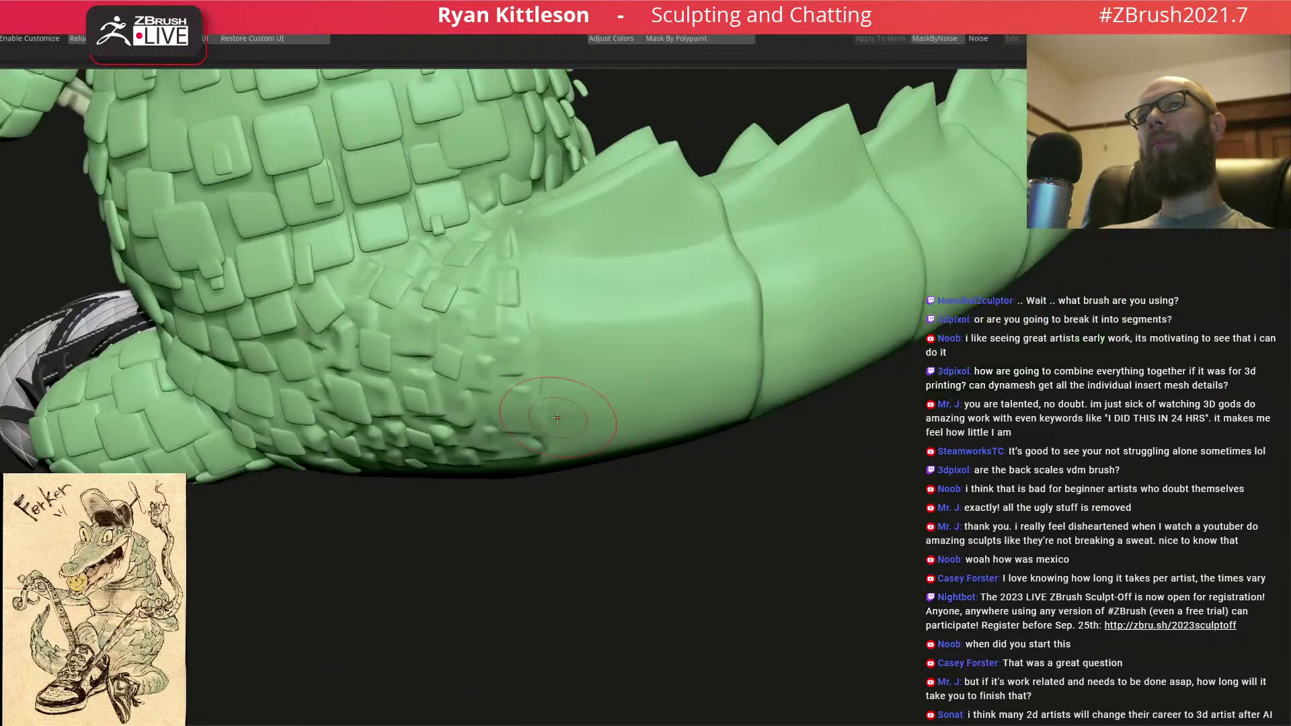
left_click_drag(604, 418, 619, 367)
left_click_drag(662, 289, 635, 286)
mouse_move(561, 331)
left_mouse_down()
mouse_move(596, 326)
mouse_move(559, 272)
left_mouse_up()
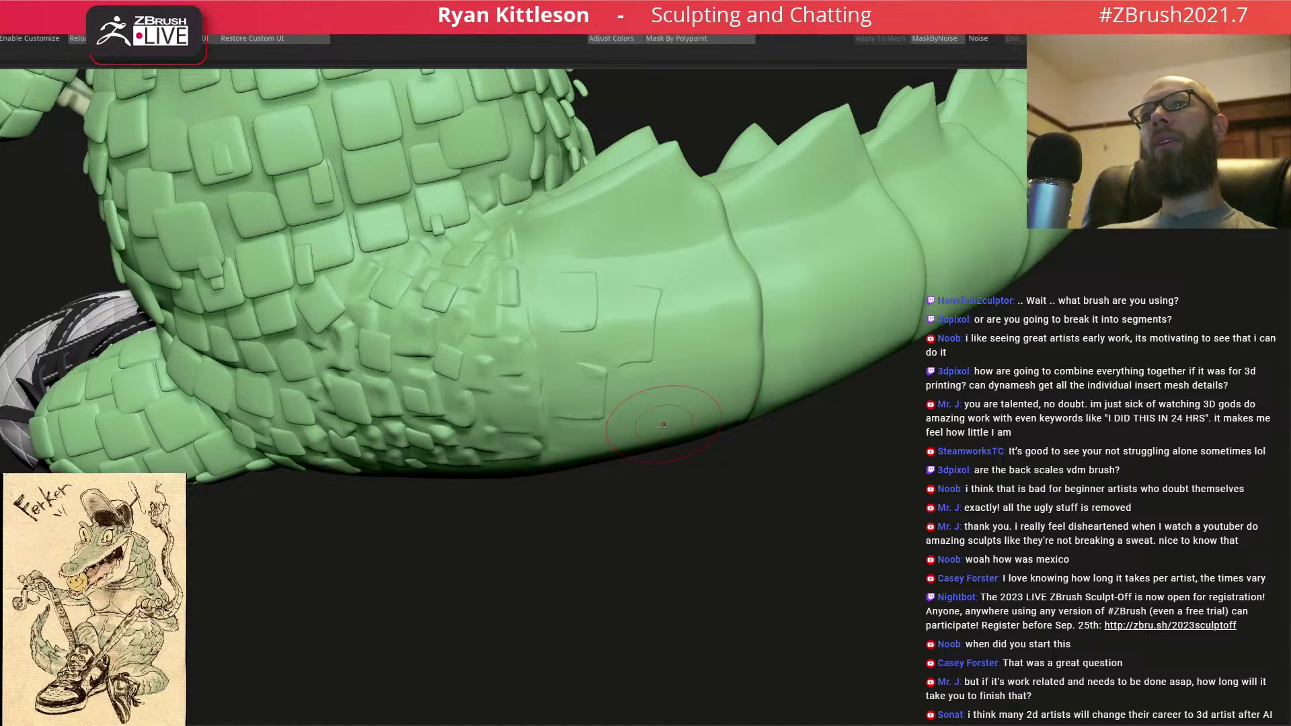
mouse_move(648, 416)
left_mouse_down()
mouse_move(714, 380)
mouse_move(723, 340)
left_mouse_up()
right_click_drag(787, 278, 812, 312)
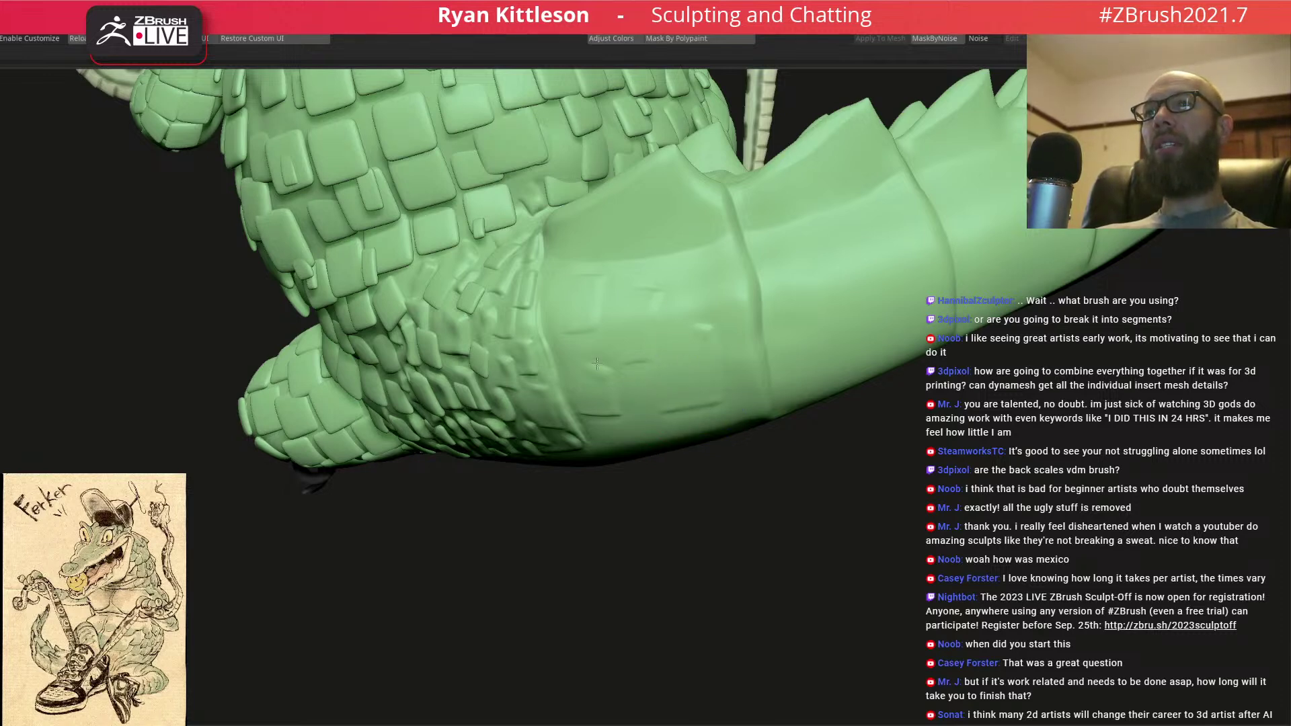
- Examine the first tail segments and their transition to the hip scales, both close up and along the whole tail
right_click_drag(748, 354, 745, 310, "ctrl")
right_click_drag(745, 310, 789, 302)
right_click_drag(876, 325, 867, 377, "ctrl")
mouse_move(672, 368)
right_mouse_down()
mouse_move(694, 388)
mouse_move(705, 378)
mouse_move(656, 349)
mouse_move(605, 356)
mouse_move(410, 337)
right_mouse_up()
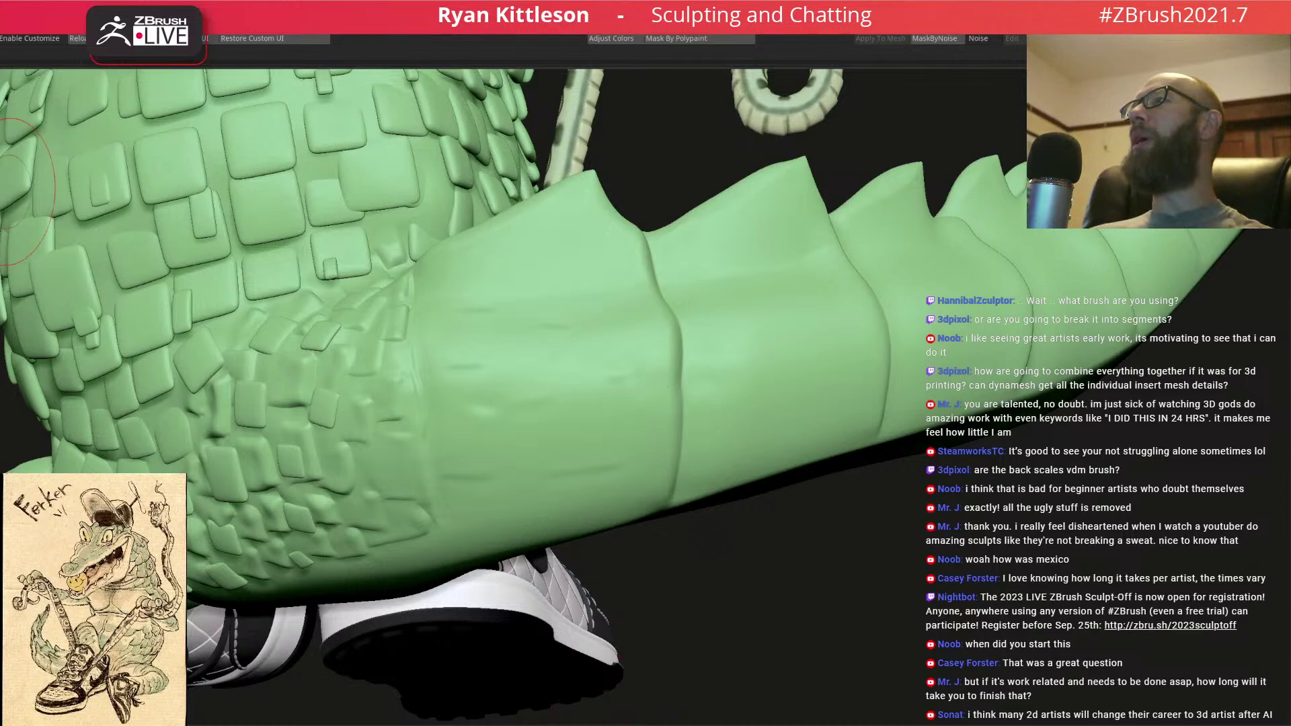
mouse_move(589, 329)
right_mouse_down("ctrl")
mouse_move(587, 269)
mouse_move(471, 290)
mouse_move(591, 336)
mouse_move(615, 350)
mouse_move(603, 359)
mouse_move(606, 302)
right_mouse_up("ctrl")
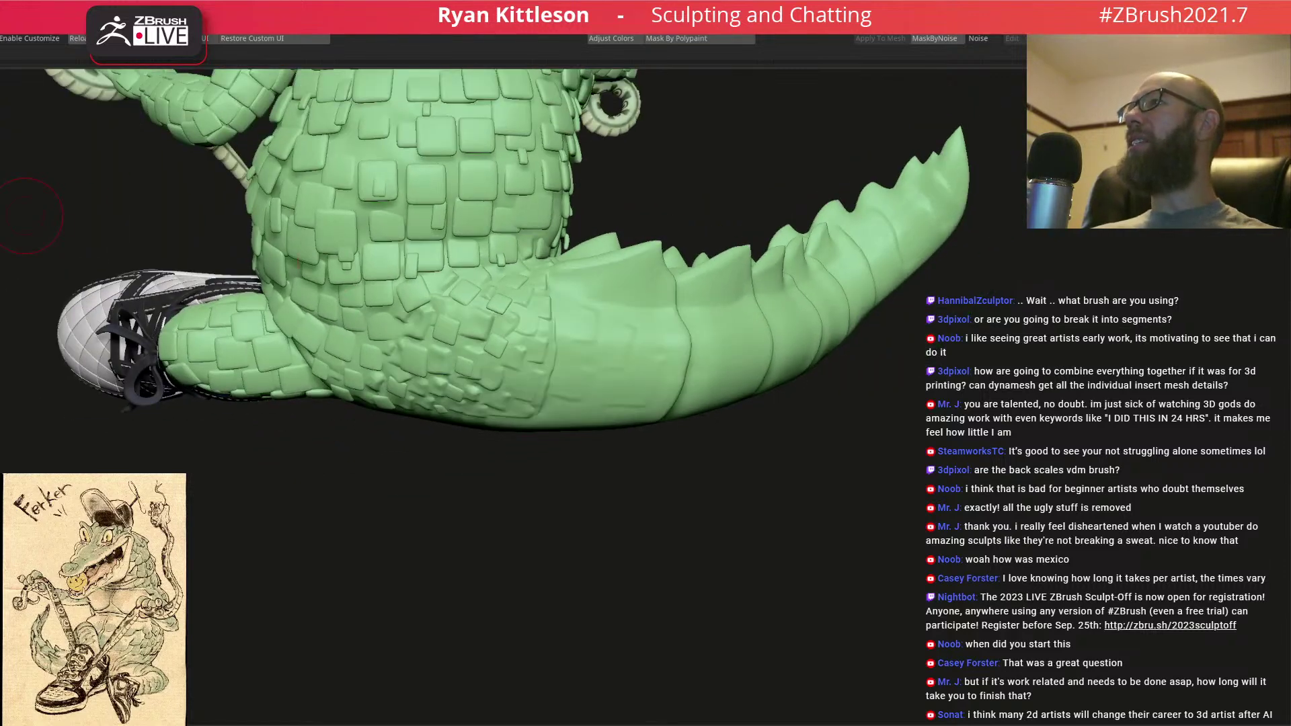
key("b")
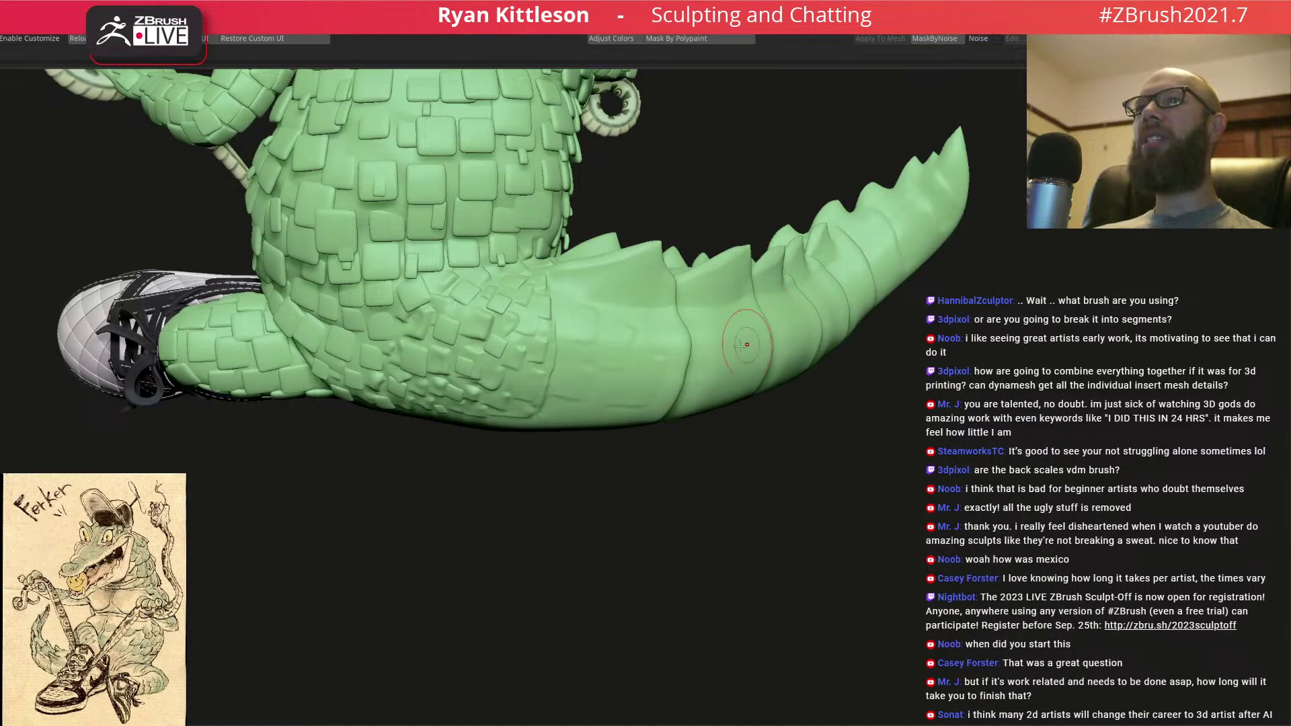
mouse_move(747, 296)
right_mouse_down()
mouse_move(638, 289)
mouse_move(640, 364)
mouse_move(601, 356)
mouse_move(631, 412)
mouse_move(616, 373)
mouse_move(642, 389)
mouse_move(651, 367)
right_mouse_up()
key("space")
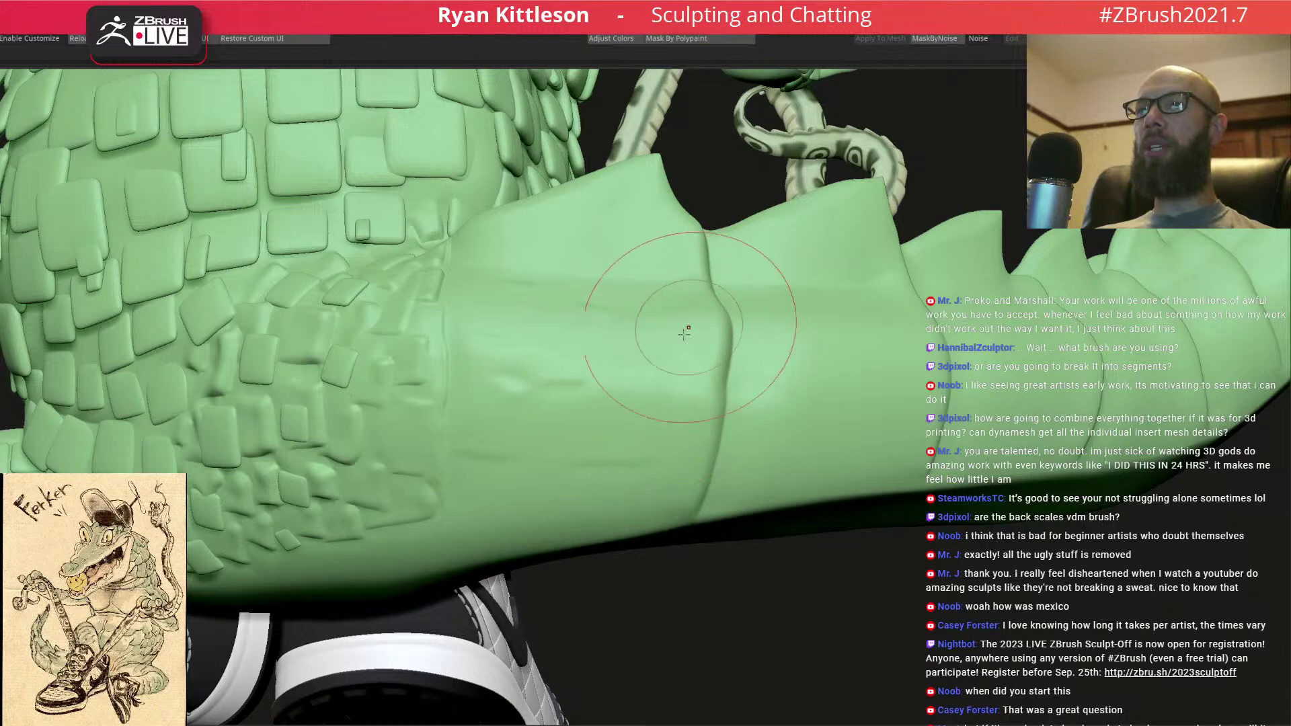
mouse_move(571, 440)
right_mouse_down()
mouse_move(634, 343)
mouse_move(670, 409)
right_mouse_up()
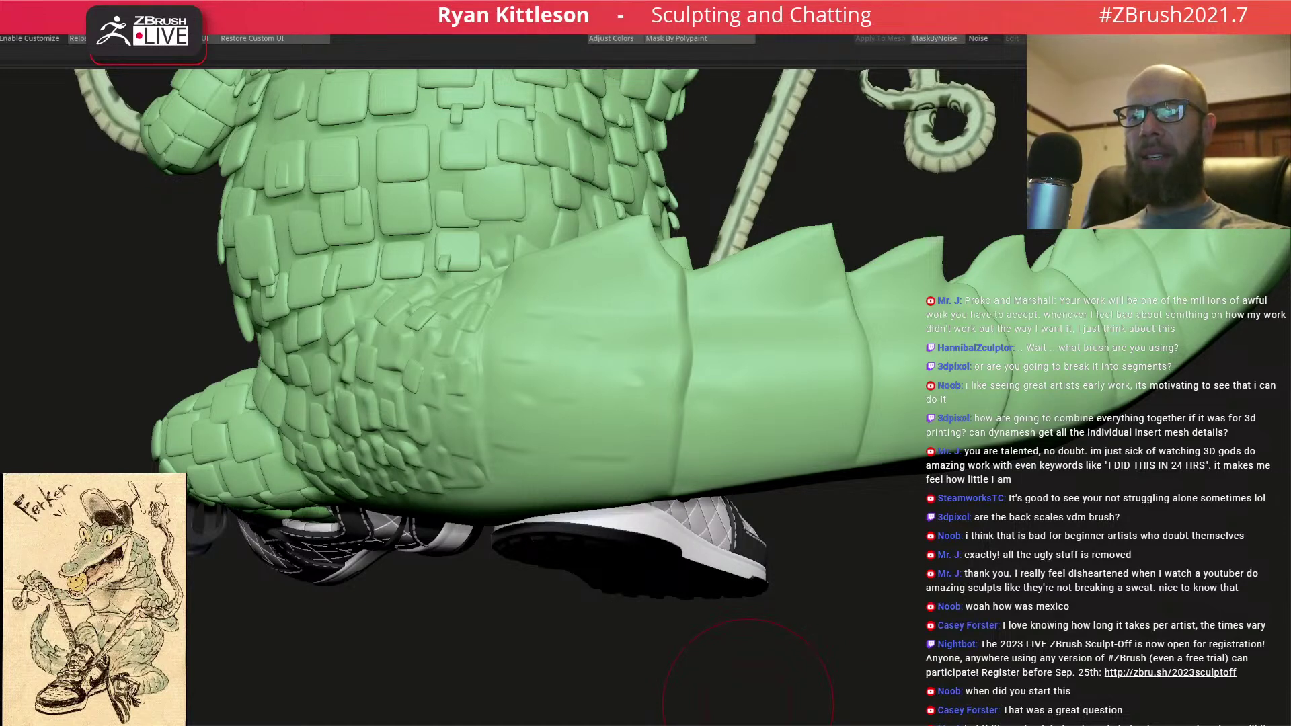
- Sculpt overlapping rectangular scales across the side of the second tail segment
mouse_move(747, 390)
right_mouse_down()
mouse_move(728, 369)
mouse_move(716, 296)
mouse_move(721, 371)
mouse_move(693, 374)
mouse_move(599, 440)
right_mouse_up()
left_click_drag(664, 437, 625, 387)
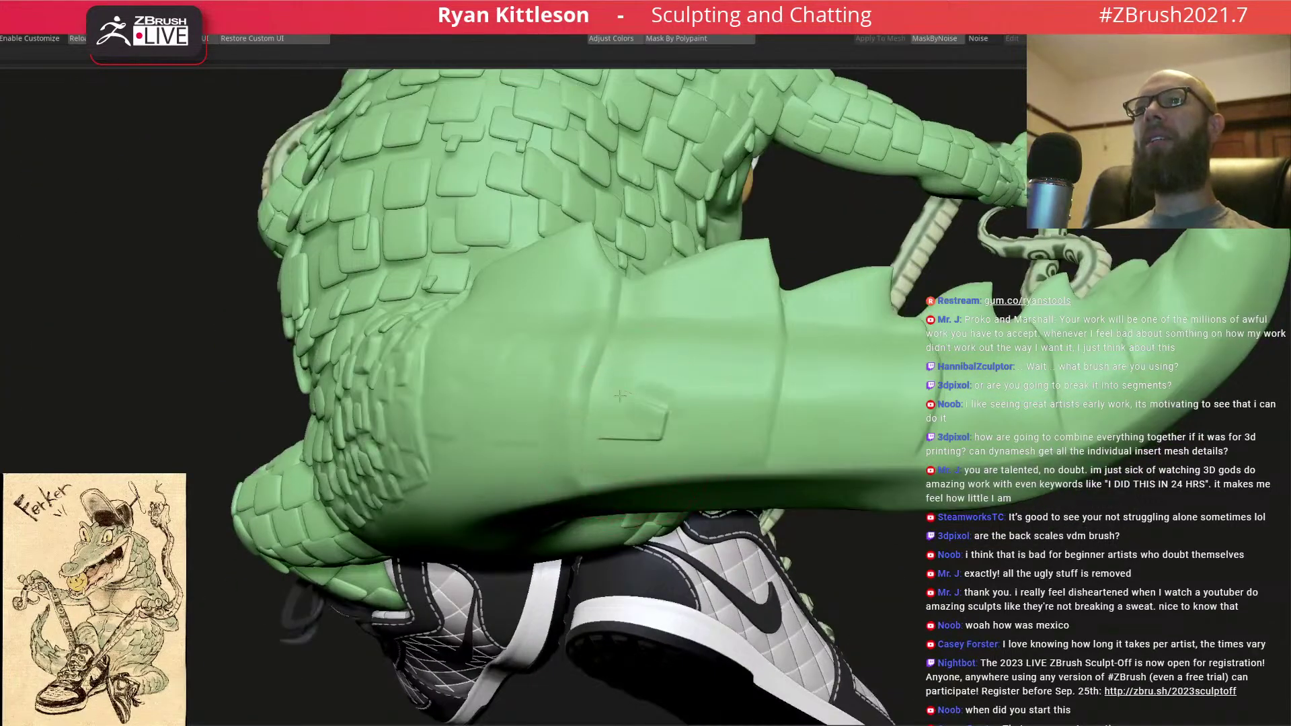
right_click_drag(681, 387, 693, 409)
mouse_move(679, 414)
left_mouse_down()
mouse_move(728, 391)
mouse_move(730, 353)
mouse_move(676, 386)
left_mouse_up()
left_click_drag(656, 326, 649, 324)
right_click_drag(696, 338, 733, 348)
mouse_move(728, 351)
left_mouse_down()
mouse_move(757, 333)
mouse_move(726, 308)
left_mouse_up()
mouse_move(727, 336)
right_mouse_down()
mouse_move(716, 363)
mouse_move(655, 414)
right_mouse_up()
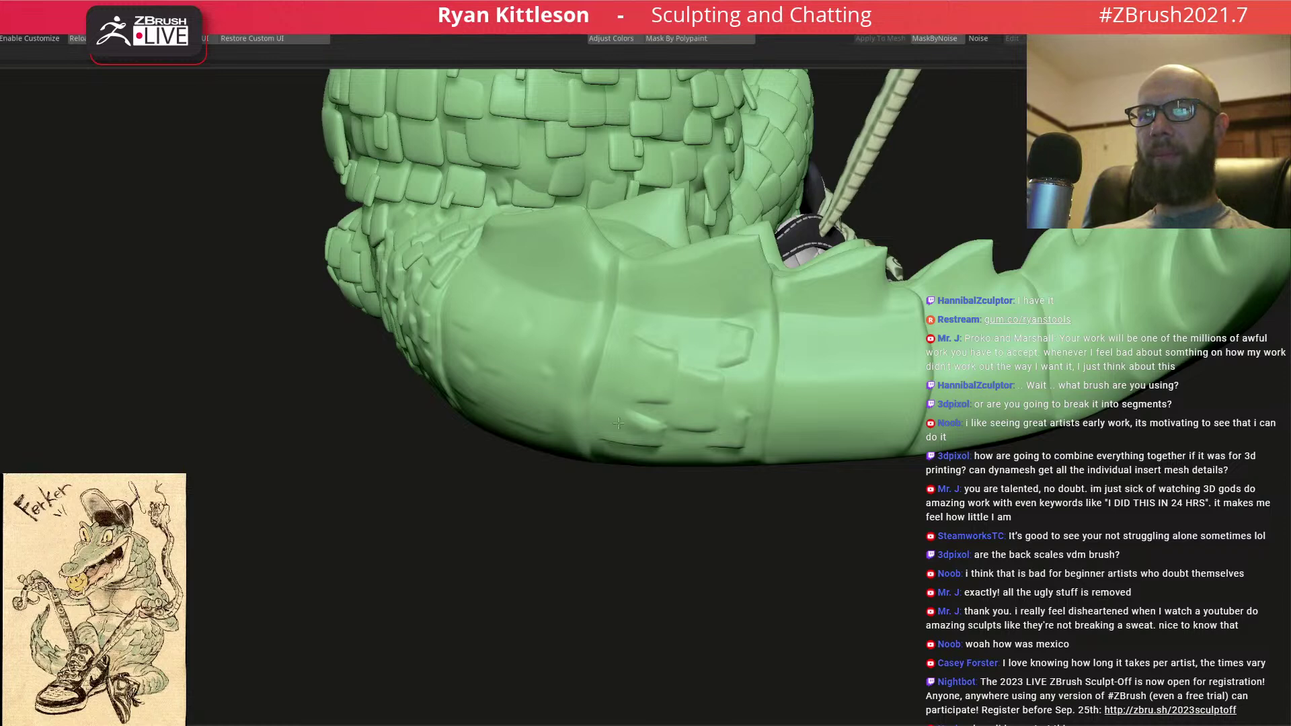
- Sculpt raised rectangular scales on the first tail segment, beside the ring that separates it from the second
mouse_move(726, 435)
right_mouse_down()
mouse_move(371, 425)
mouse_move(435, 426)
right_mouse_up()
mouse_move(434, 429)
left_mouse_down()
mouse_move(464, 449)
mouse_move(477, 368)
left_mouse_up()
right_click_drag(446, 380, 414, 385)
left_click_drag(412, 392, 439, 393)
left_click_drag(459, 338, 444, 328)
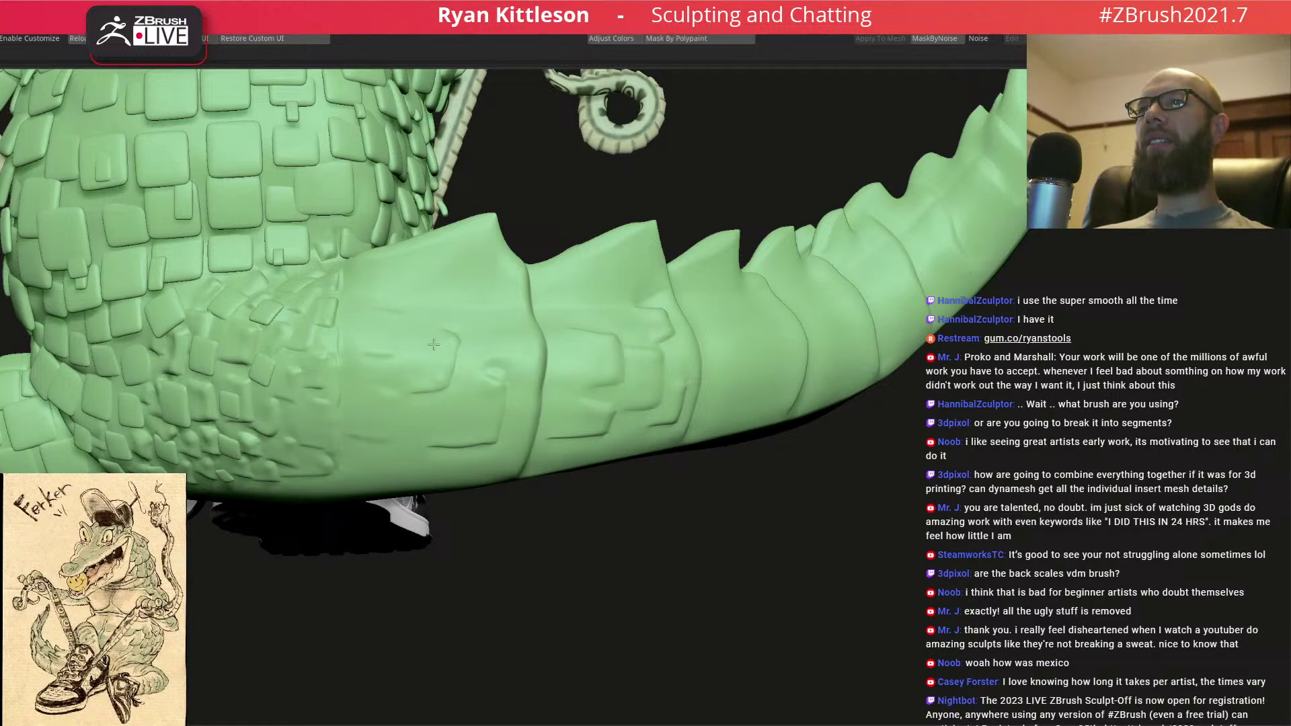
- Sculpt stepped rectangular scales across the side of the third tail segment
key("f")
mouse_move(511, 404)
right_mouse_down()
mouse_move(596, 410)
mouse_move(535, 432)
right_mouse_up()
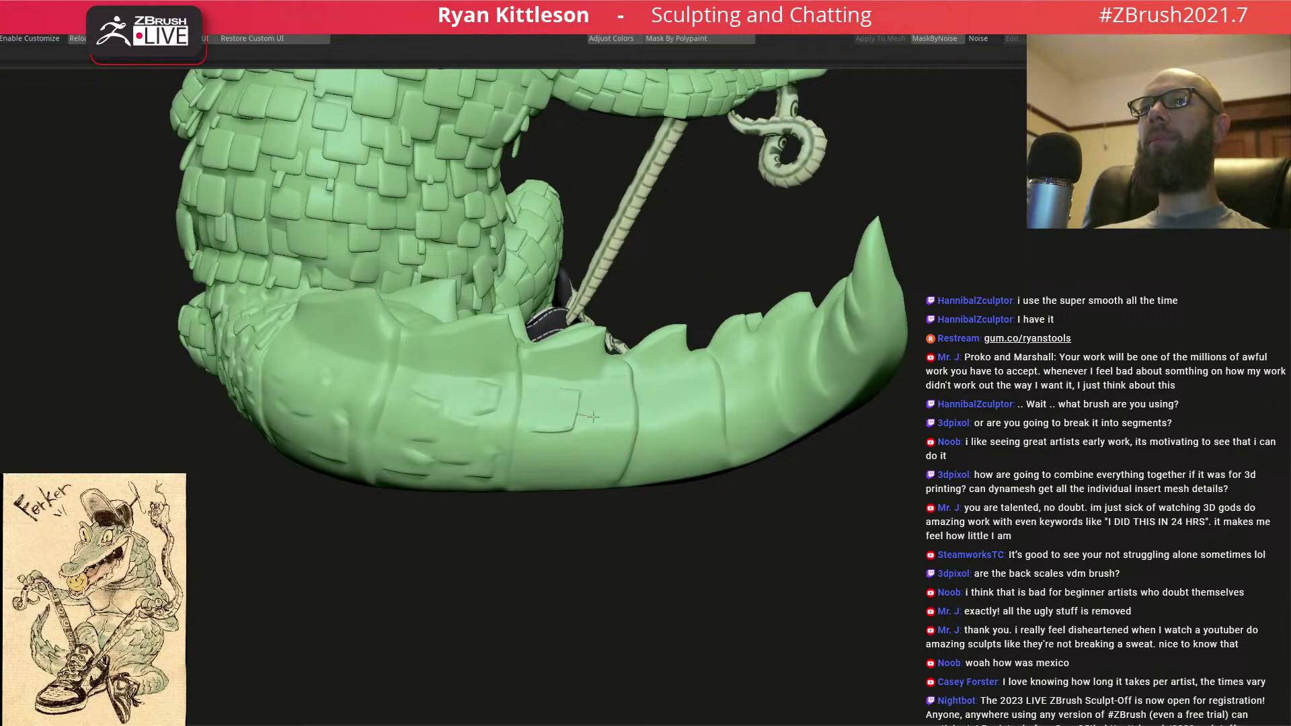
left_click_drag(578, 416, 600, 416)
left_click_drag(565, 483, 562, 472)
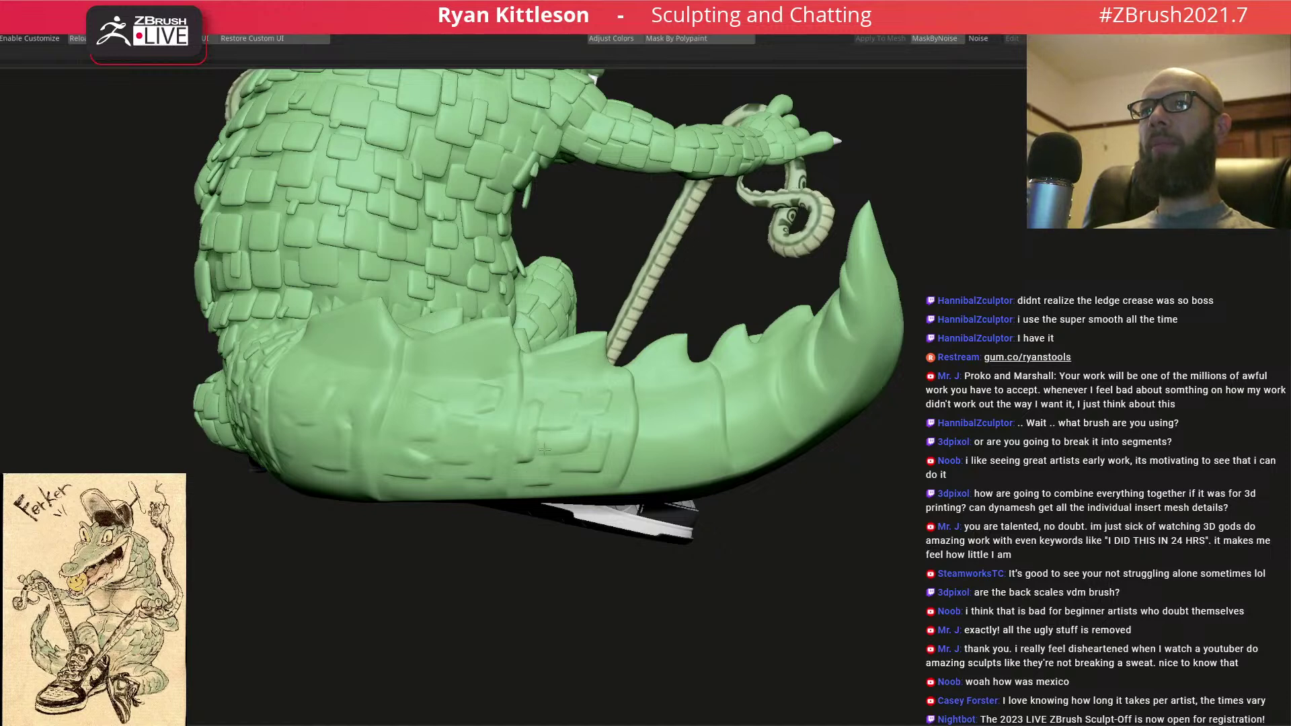
- Fill the side of the fourth tail segment with small interlocking rectangular scales
mouse_move(595, 447)
right_mouse_down("alt")
mouse_move(490, 414)
mouse_move(497, 461)
mouse_move(522, 452)
right_mouse_up("alt")
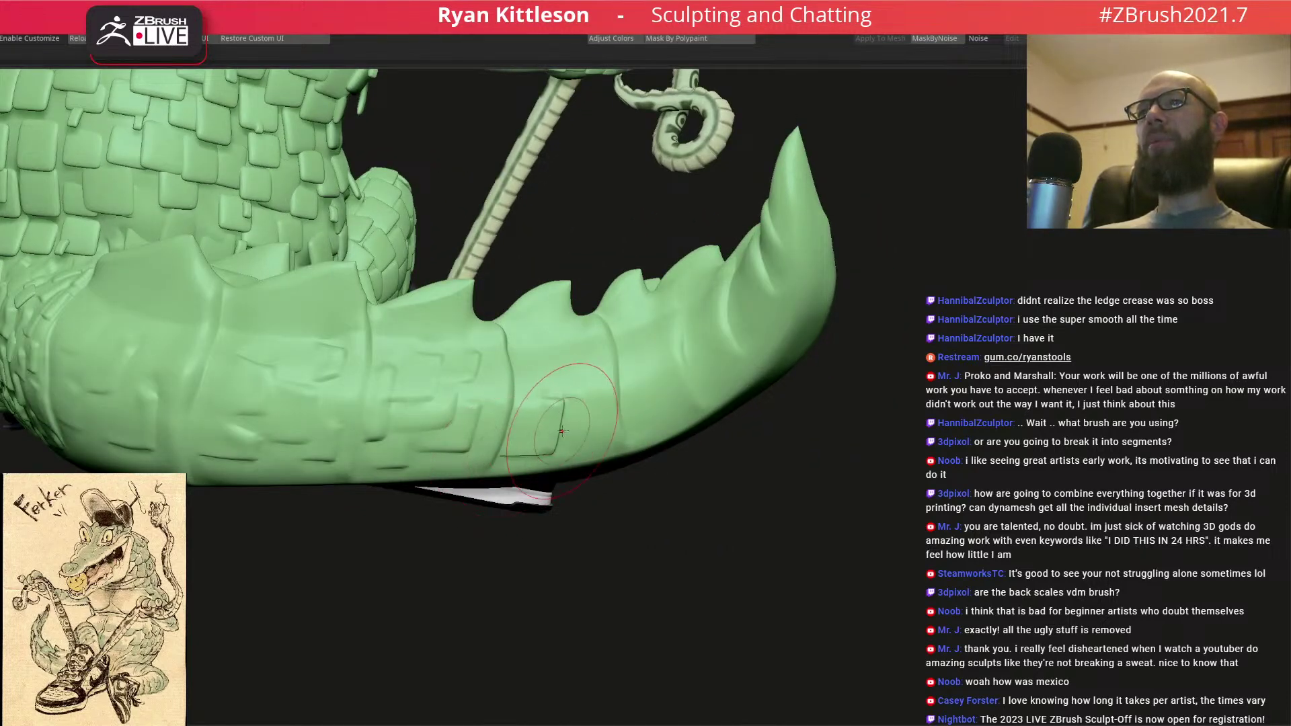
left_click_drag(572, 368, 534, 417)
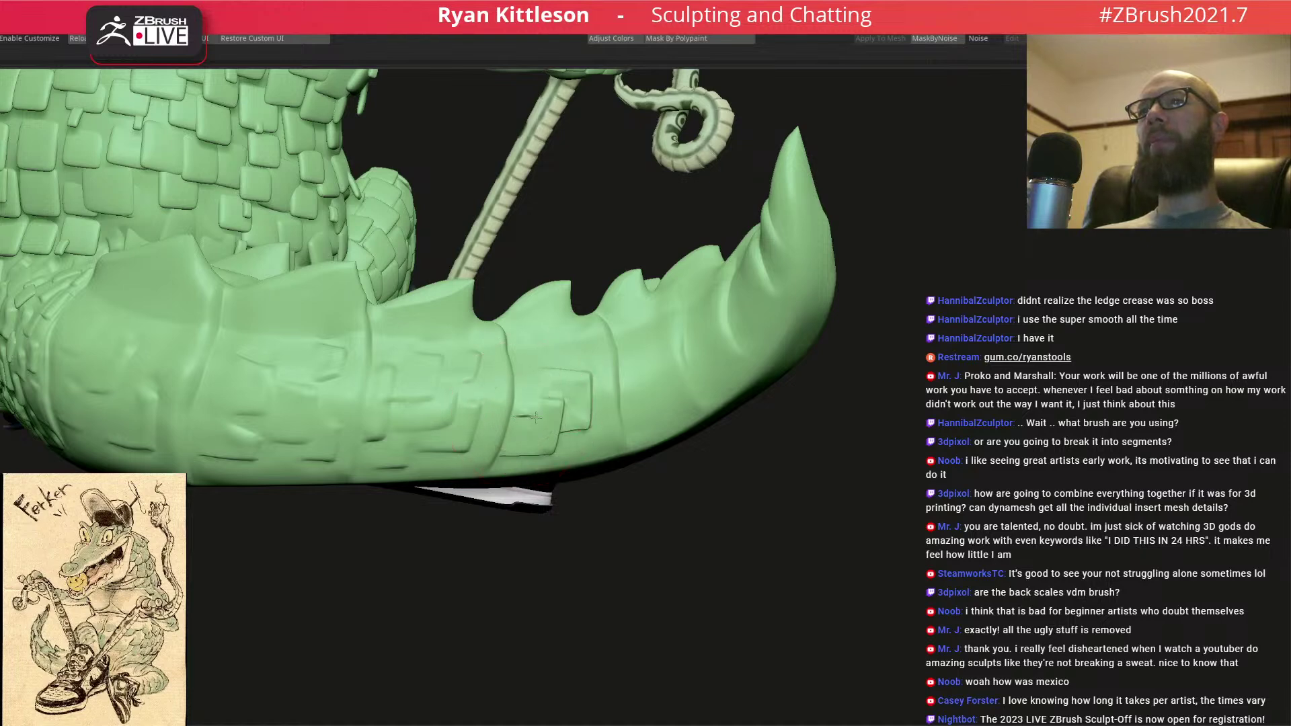
mouse_move(528, 382)
right_mouse_down()
mouse_move(534, 372)
mouse_move(580, 448)
right_mouse_up()
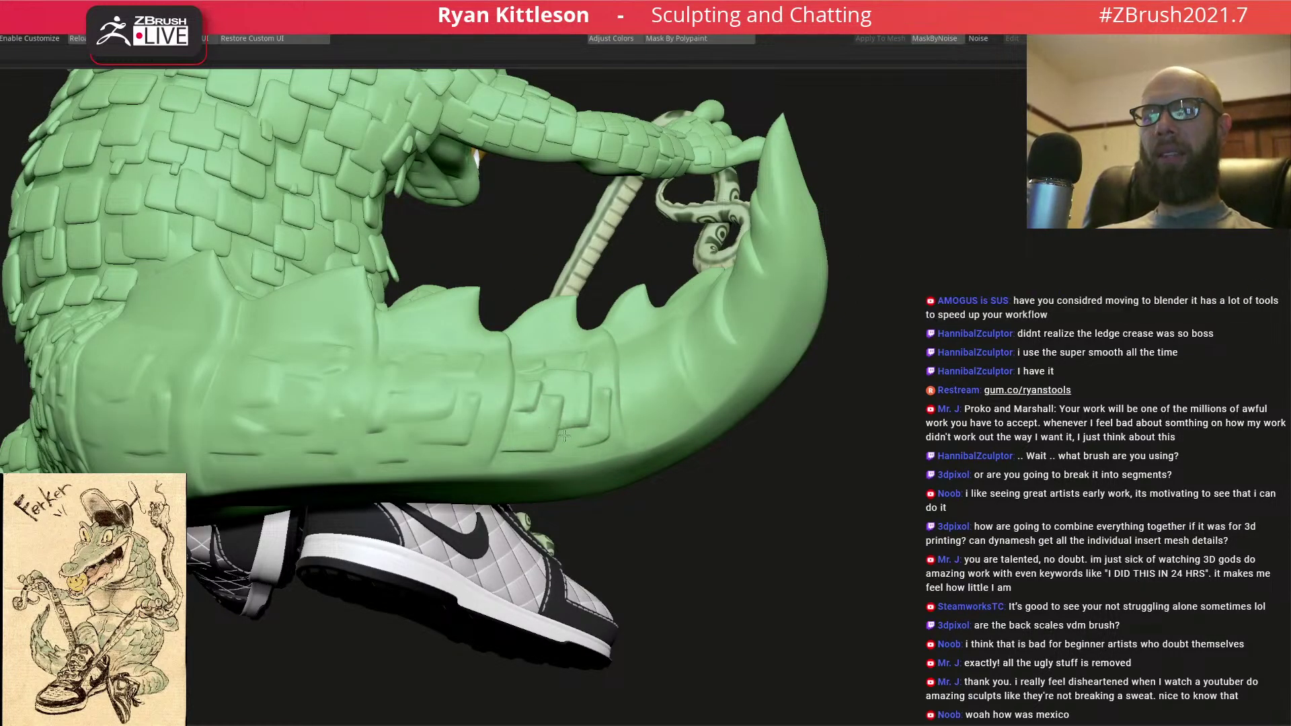
mouse_move(538, 401)
right_mouse_down()
mouse_move(564, 341)
mouse_move(562, 430)
right_mouse_up()
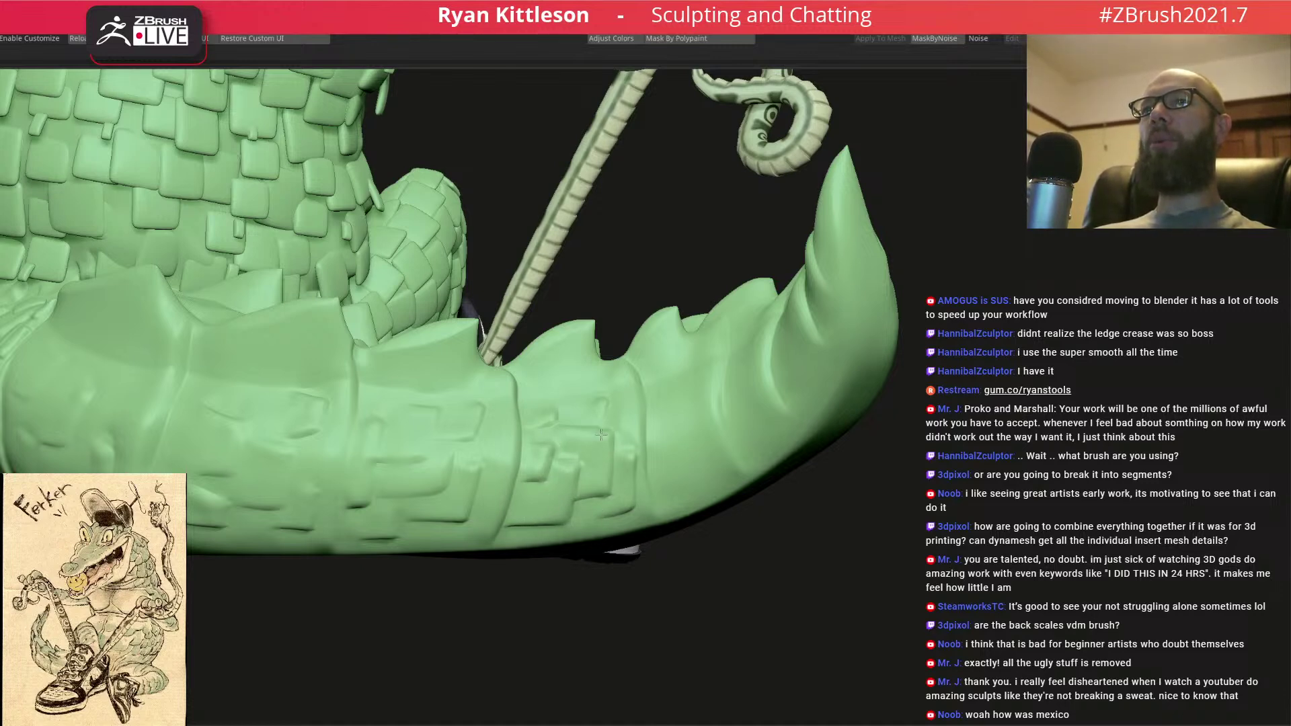
right_click_drag(577, 447, 620, 447)
mouse_move(592, 401)
right_mouse_down()
mouse_move(690, 367)
mouse_move(693, 398)
mouse_move(619, 432)
right_mouse_up()
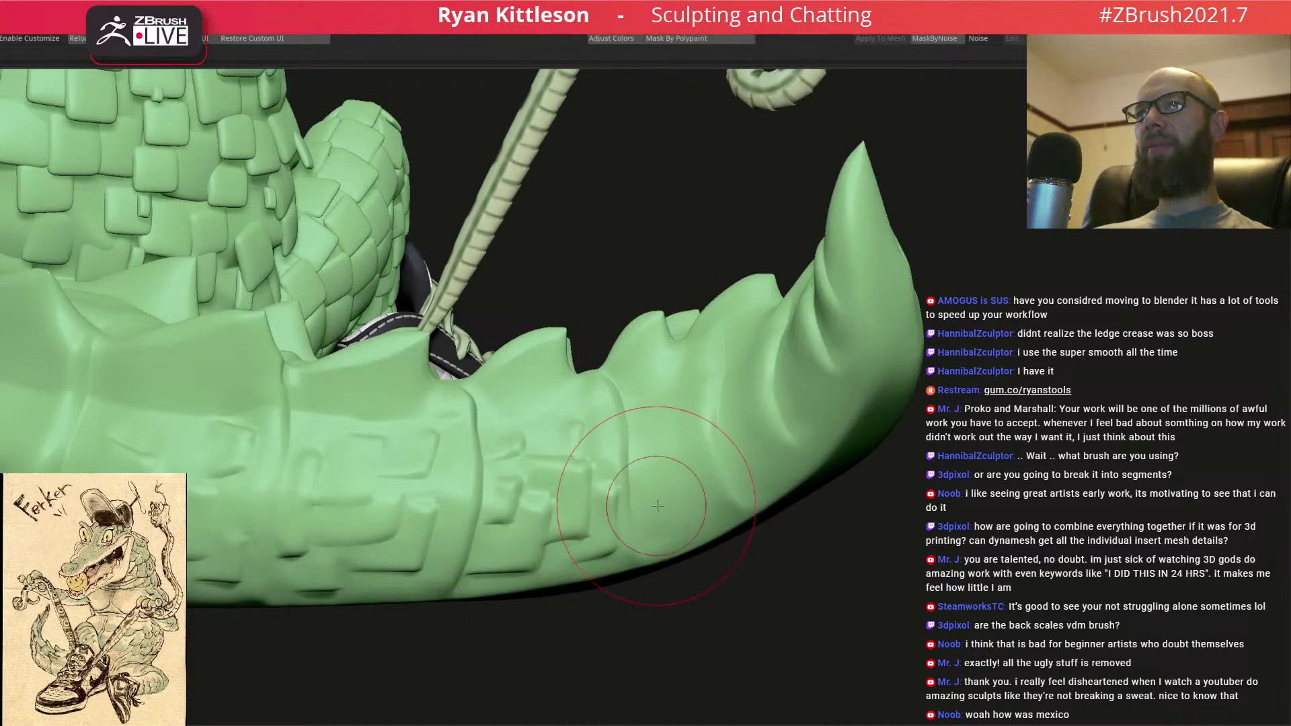
- Sculpt small rectangular scales on the side of the fifth tail segment
right_click_drag(655, 505, 666, 498)
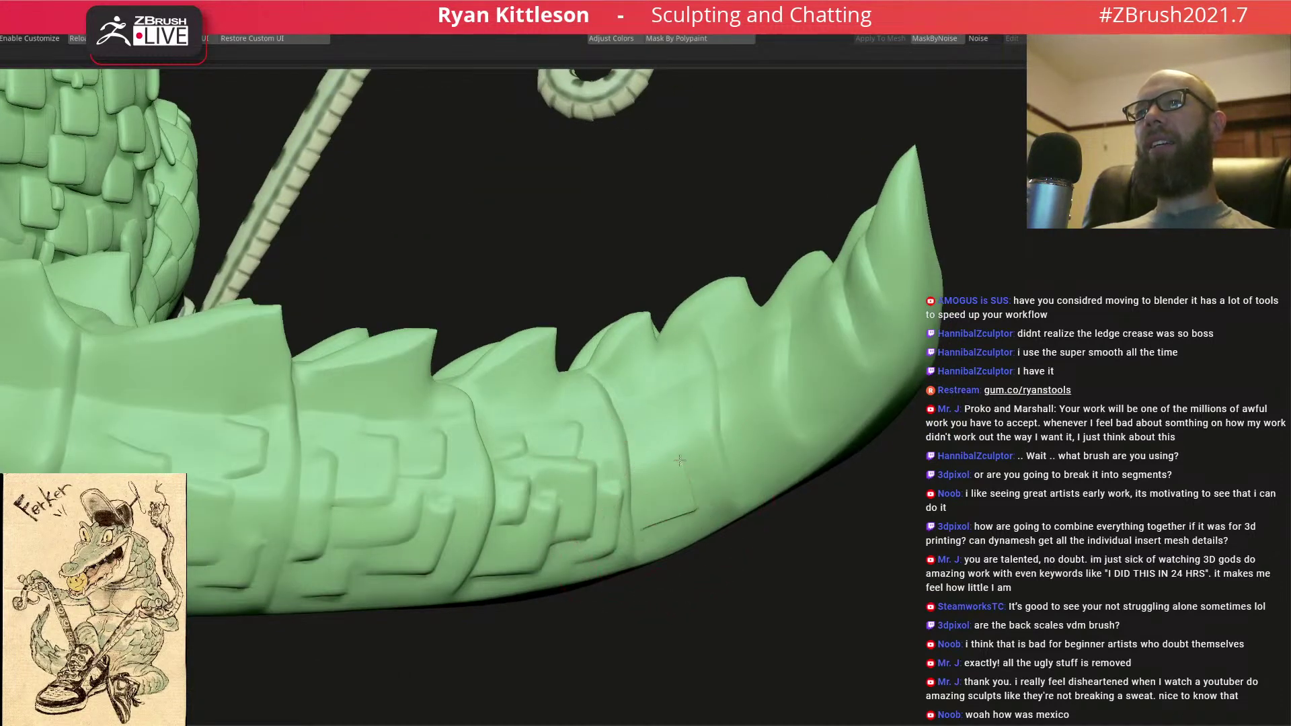
left_click_drag(704, 441, 651, 412)
right_click_drag(639, 417, 689, 430)
mouse_move(697, 422)
left_mouse_down()
mouse_move(692, 390)
mouse_move(658, 394)
left_mouse_up()
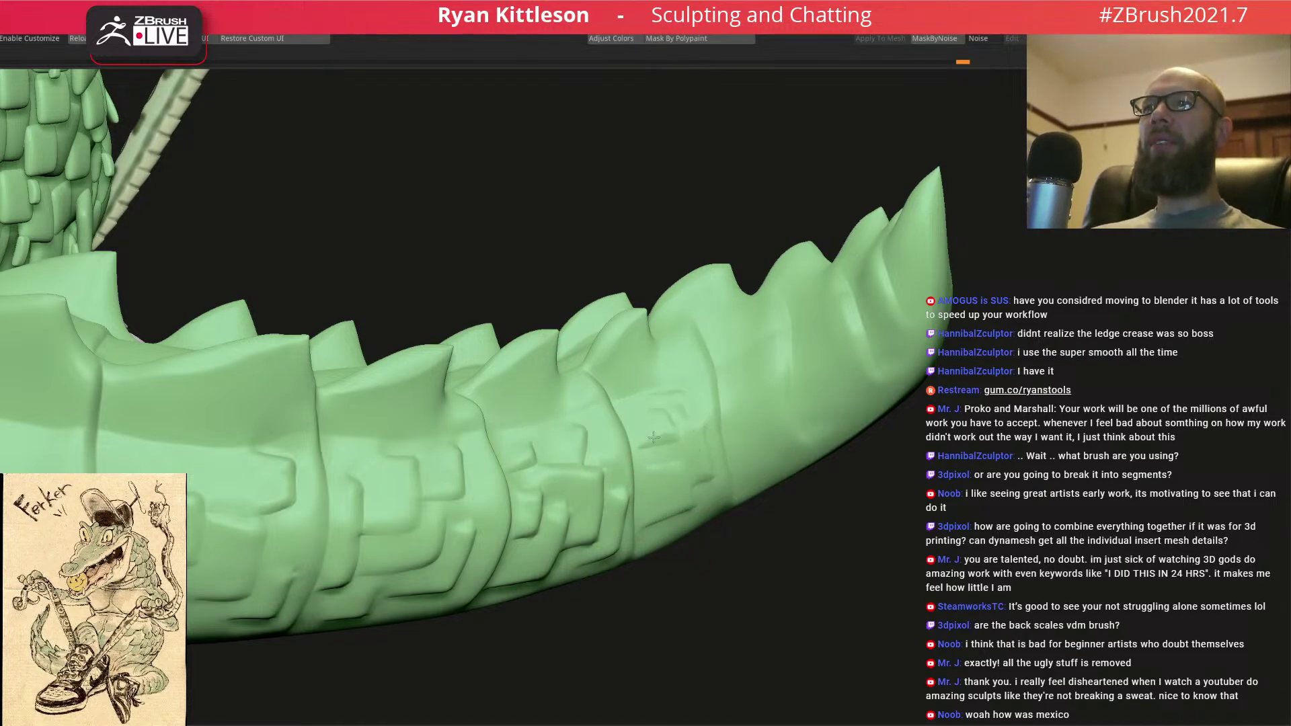
- Sculpt a cluster of small scales on the side of the sixth tail segment
mouse_move(688, 436)
right_mouse_down()
mouse_move(730, 394)
mouse_move(738, 473)
right_mouse_up()
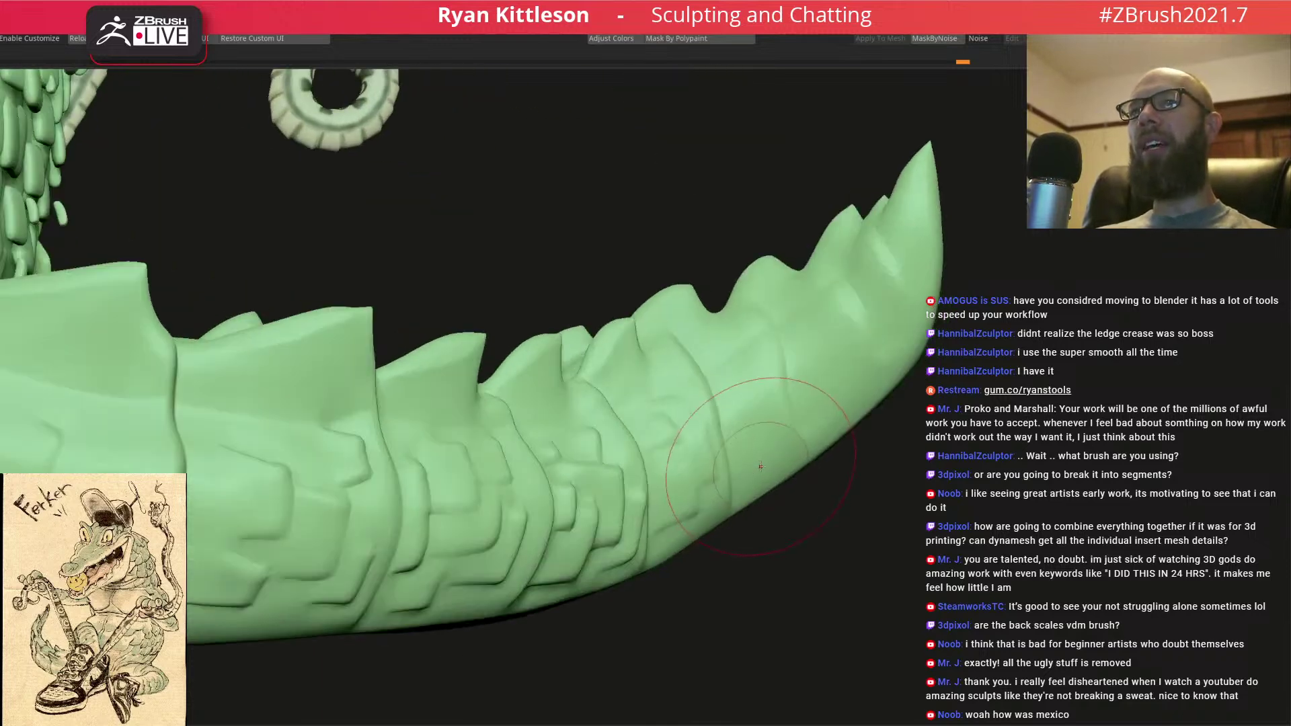
left_click_drag(740, 473, 759, 457)
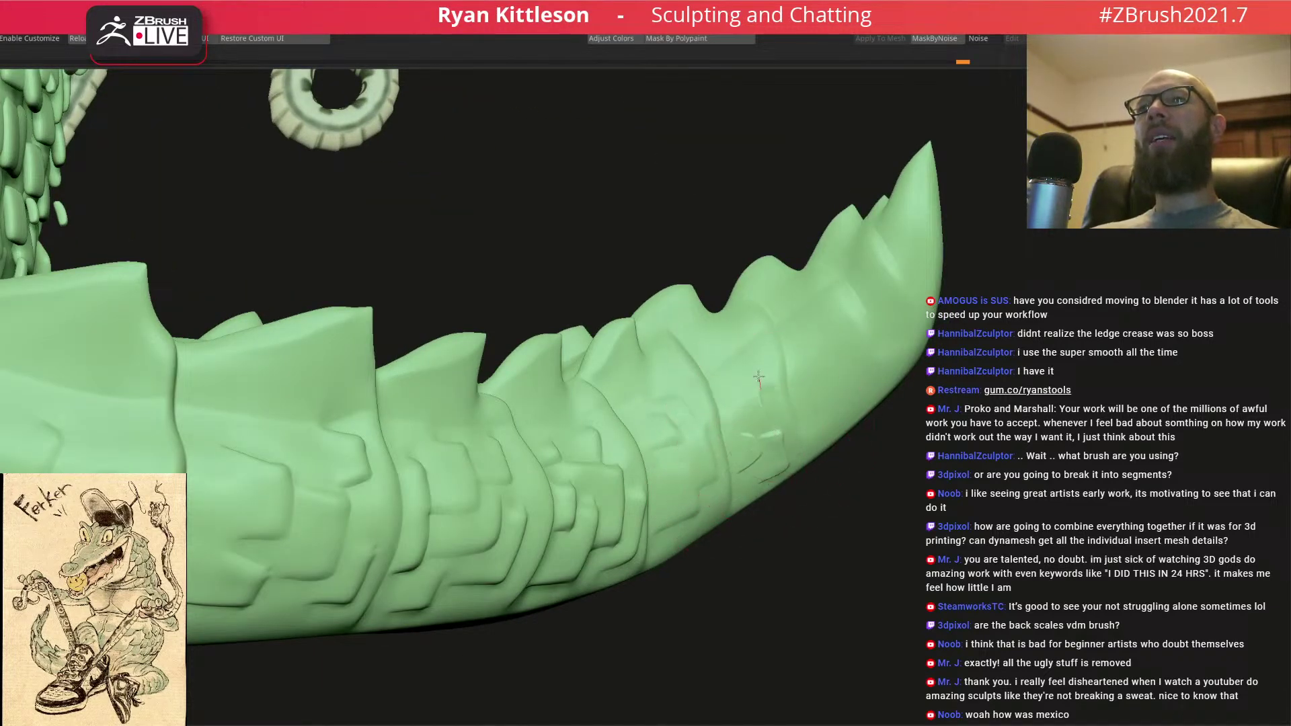
right_click_drag(758, 380, 766, 383)
left_click_drag(766, 383, 768, 404)
left_click_drag(766, 356, 726, 367)
left_click_drag(730, 417, 737, 387)
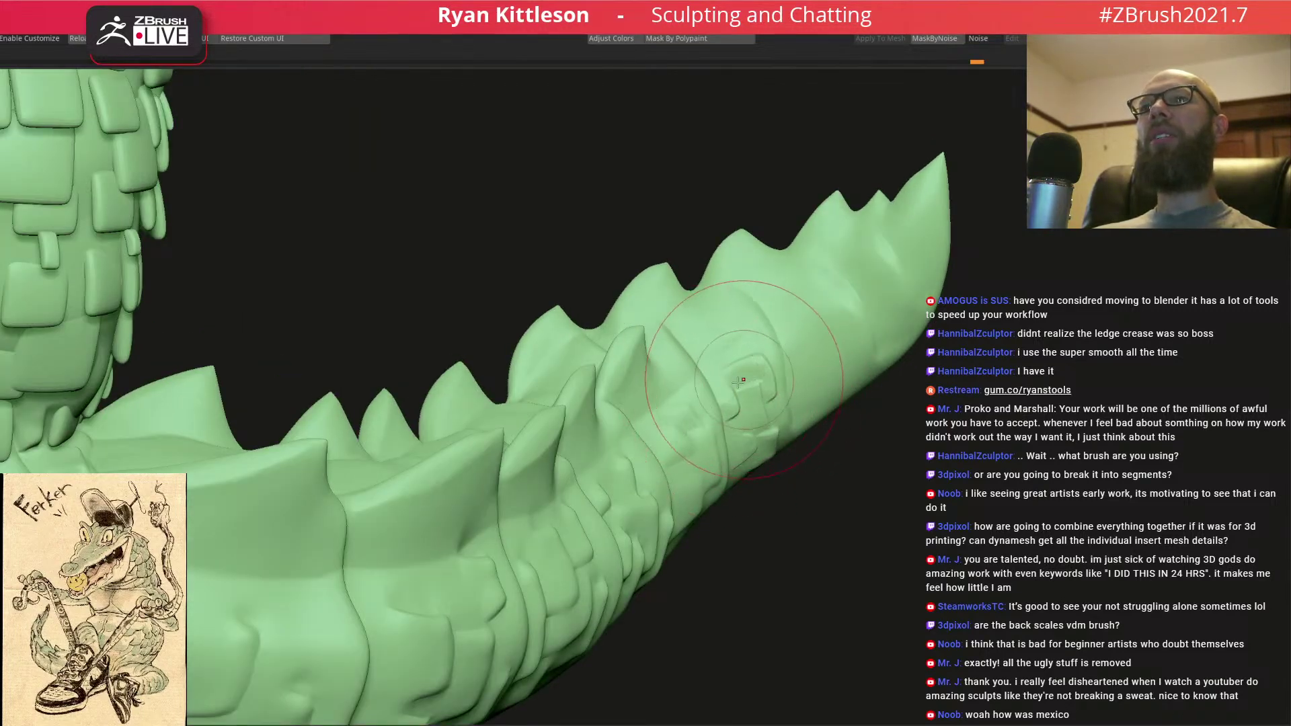
- Continue the small rectangular scales from the sixth tail segment onto the outer side of the seventh
right_click_drag(746, 378, 749, 375)
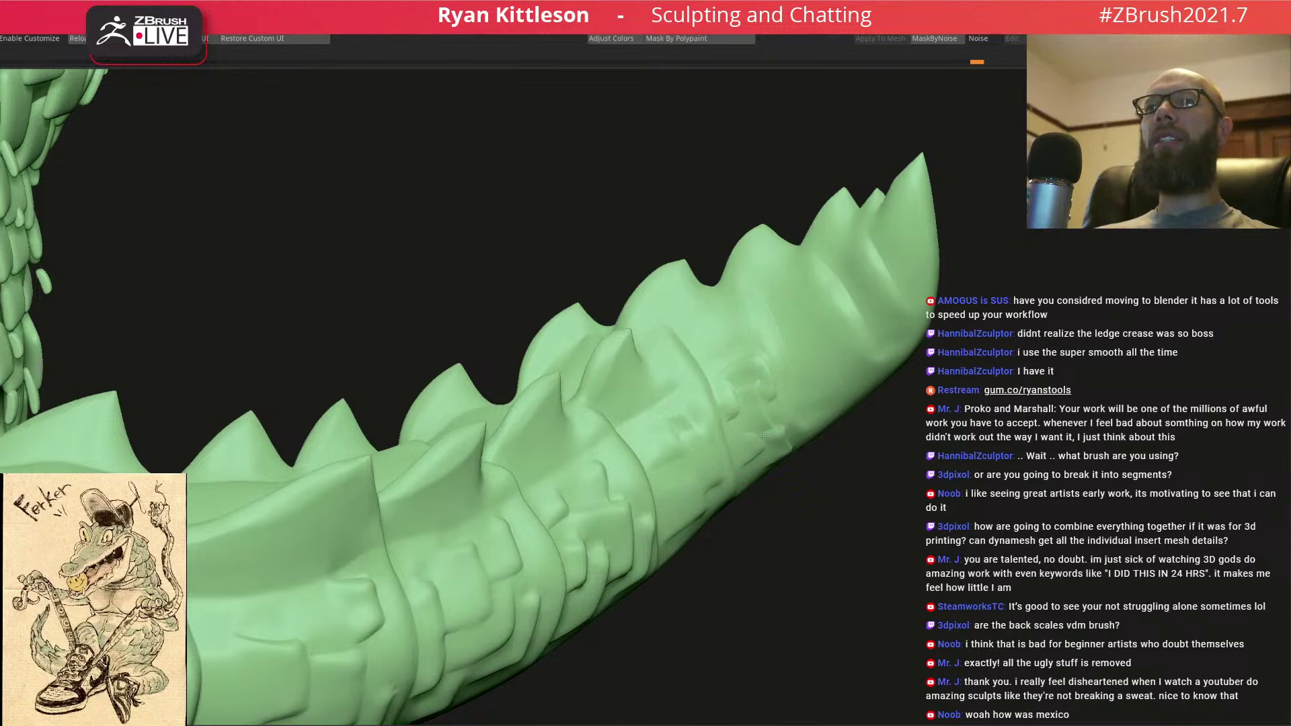
right_click_drag(756, 362, 808, 416)
left_click_drag(812, 363, 845, 354)
right_click_drag(819, 317, 824, 296)
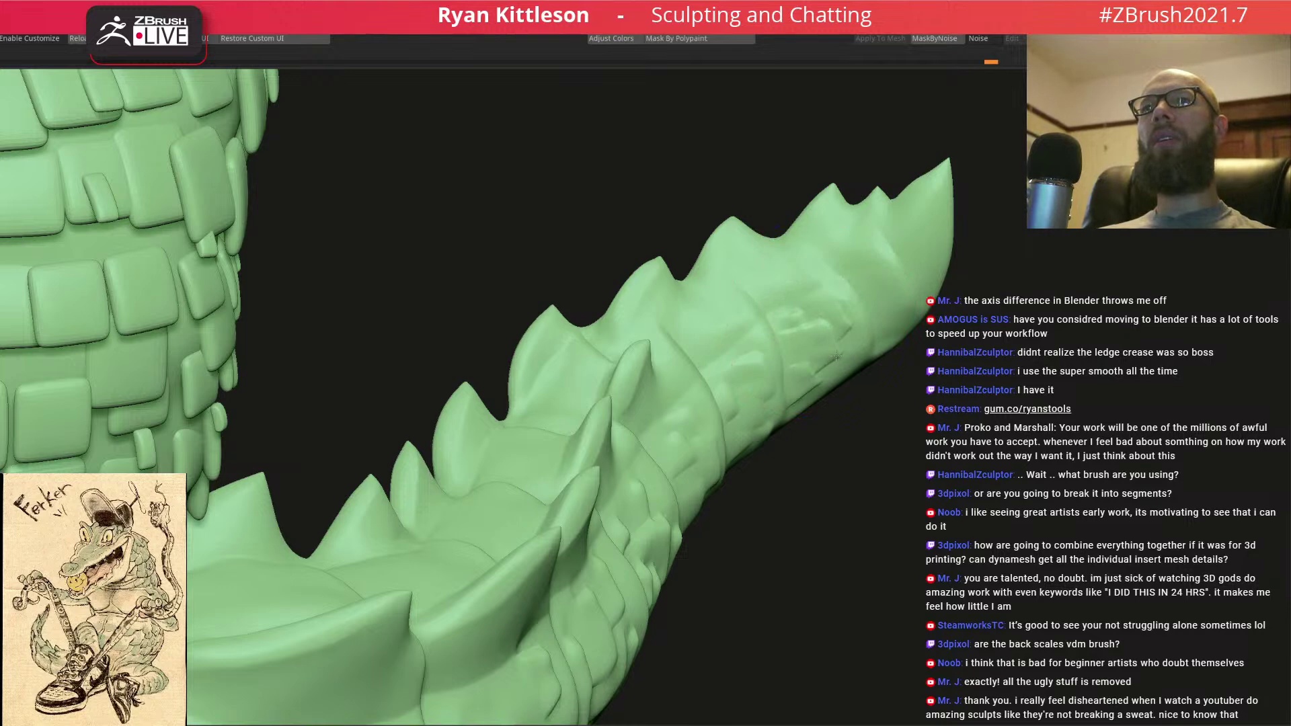
- Sculpt small scales on the outer side of the last tail segment, just before the pointed tip
right_click_drag(821, 375, 875, 338)
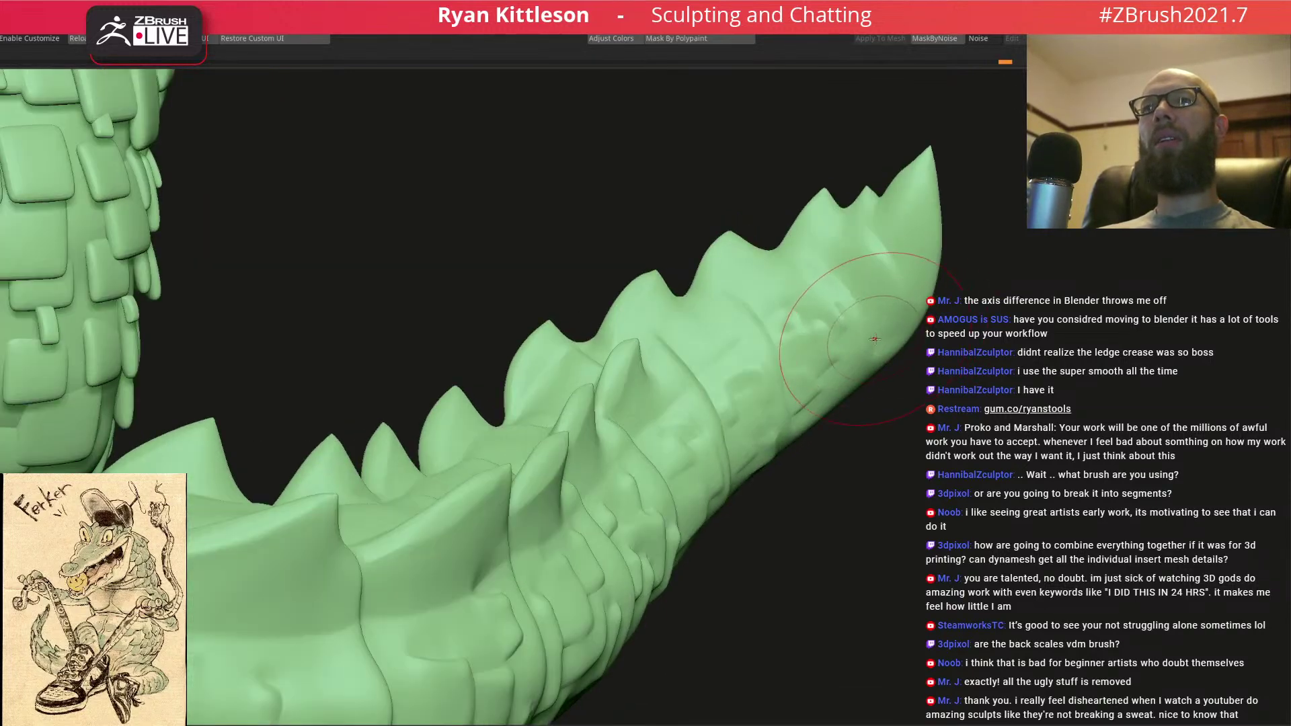
right_click_drag(872, 287, 891, 289)
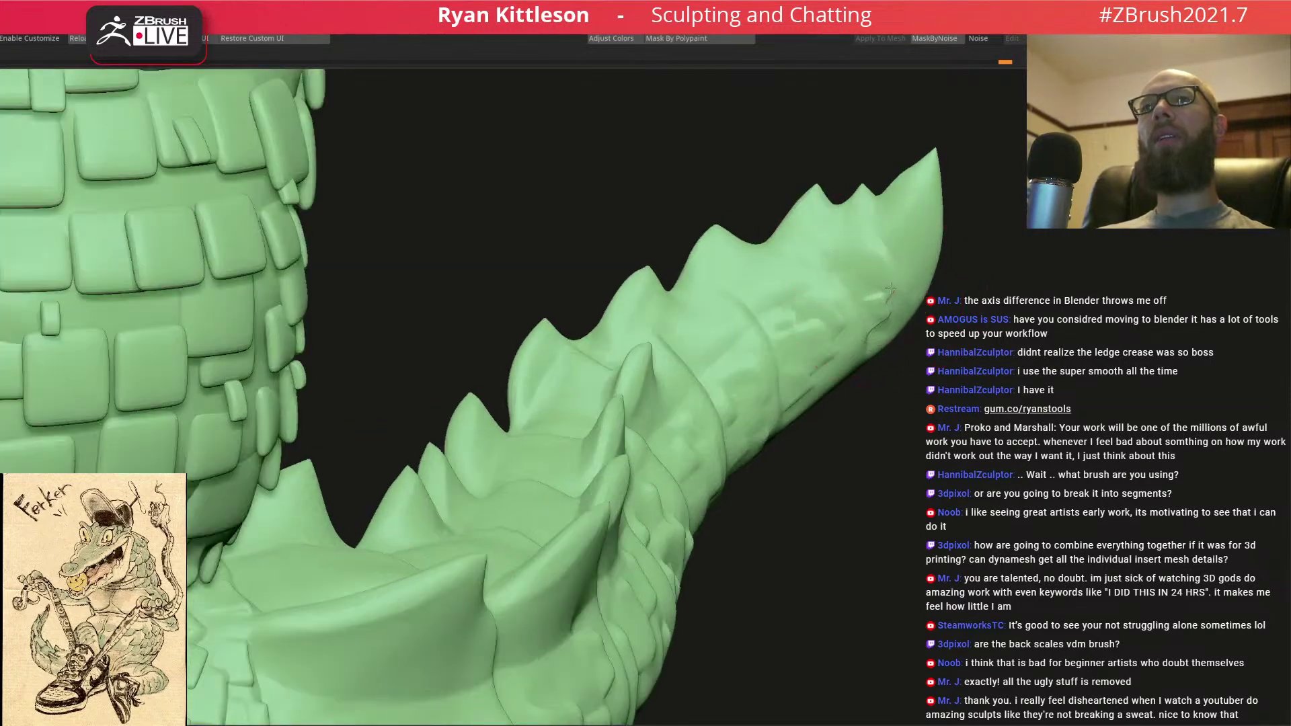
mouse_move(858, 239)
left_mouse_down()
mouse_move(810, 284)
mouse_move(861, 254)
mouse_move(854, 277)
mouse_move(882, 276)
mouse_move(873, 263)
left_mouse_up()
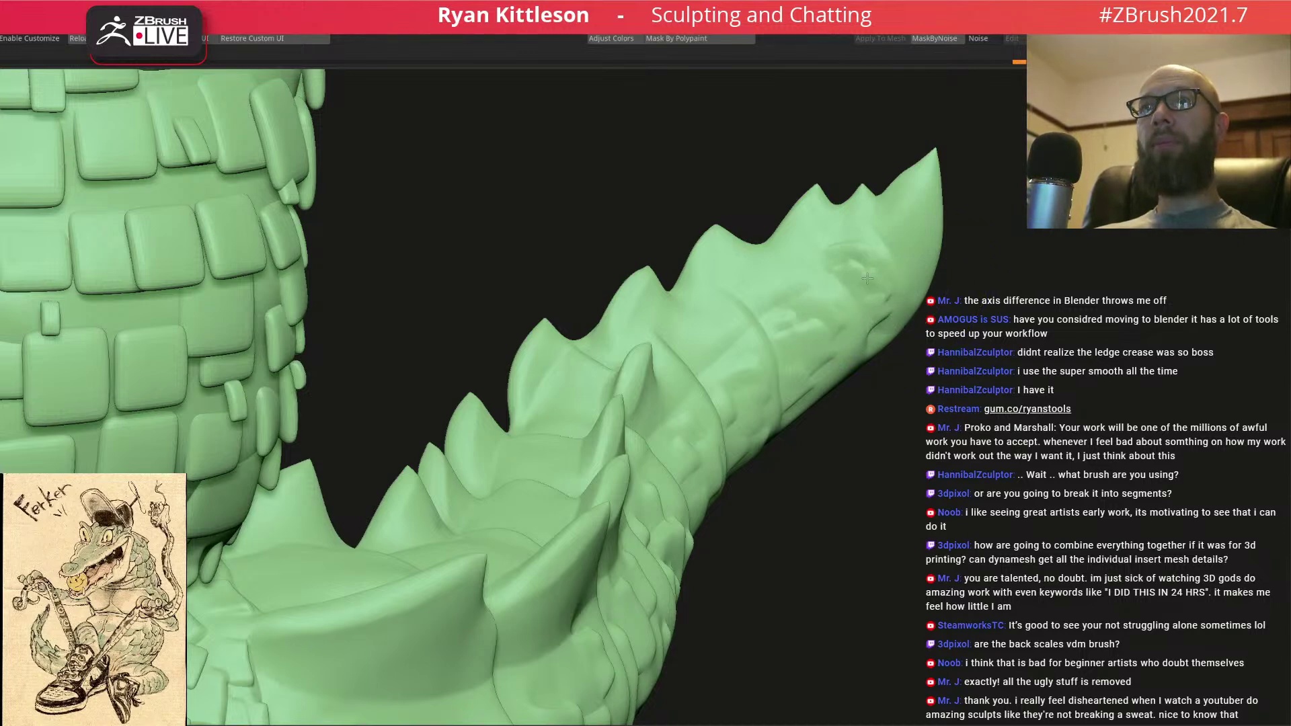
left_click_drag(753, 222, 793, 218)
- Carve extra rectangular scales on the side of the first tail segment, where it meets the small hip scales
mouse_move(675, 245)
left_mouse_down("alt")
mouse_move(727, 344)
mouse_move(714, 388)
mouse_move(746, 356)
mouse_move(626, 431)
mouse_move(591, 422)
left_mouse_up("alt")
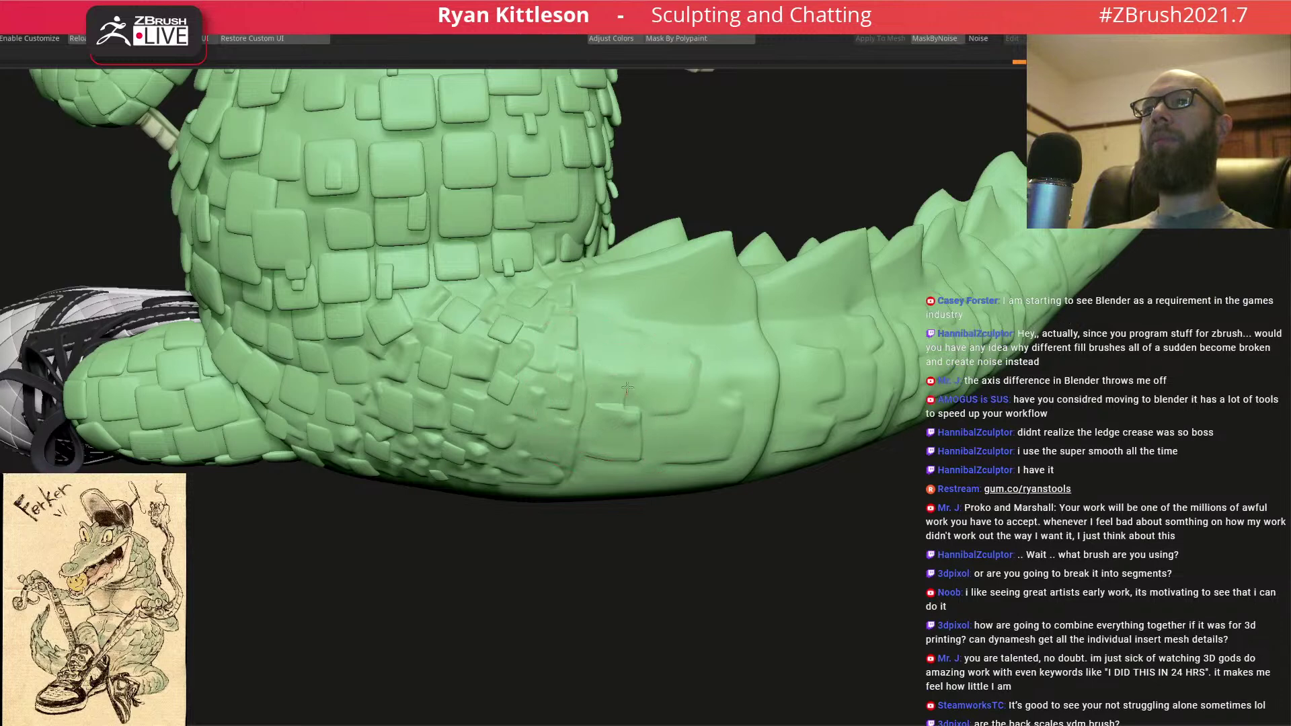
left_click_drag(603, 393, 627, 378)
mouse_move(630, 333)
left_mouse_down()
mouse_move(662, 403)
mouse_move(702, 411)
left_mouse_up()
right_click_drag(700, 457, 665, 470)
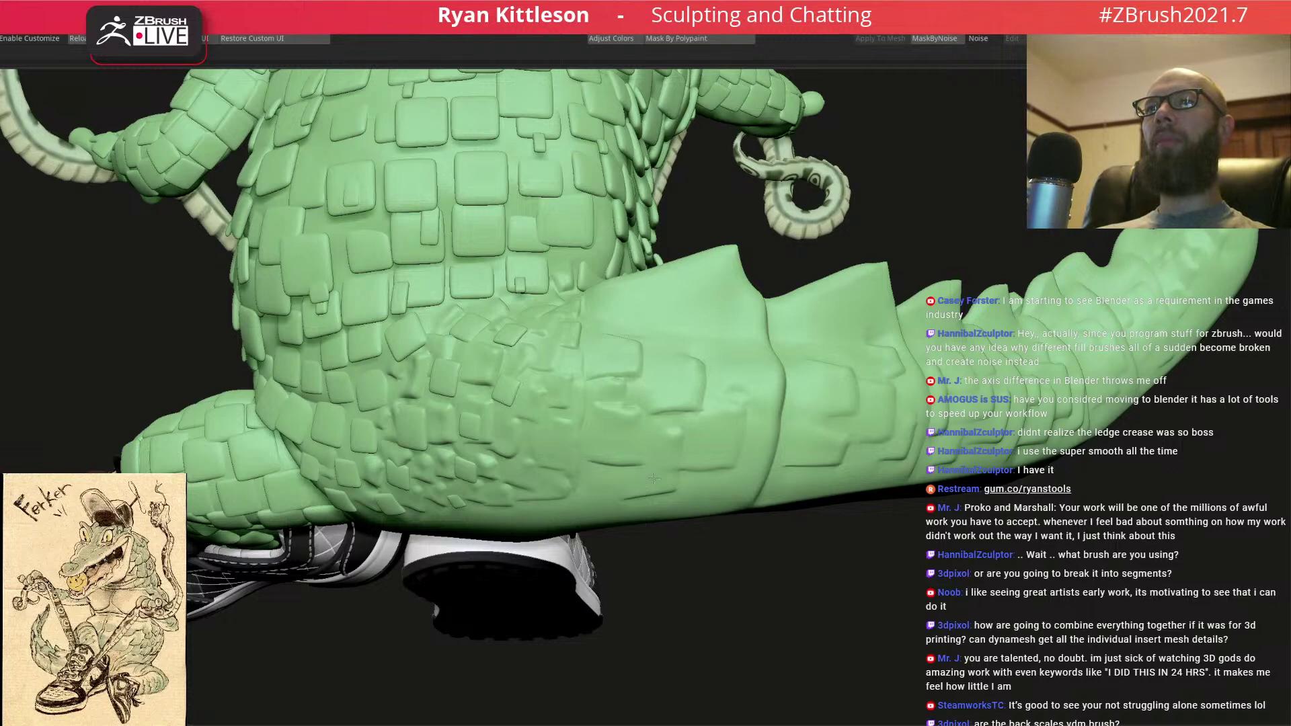
key("f")
mouse_move(664, 429)
right_mouse_down()
mouse_move(677, 466)
mouse_move(645, 438)
right_mouse_up()
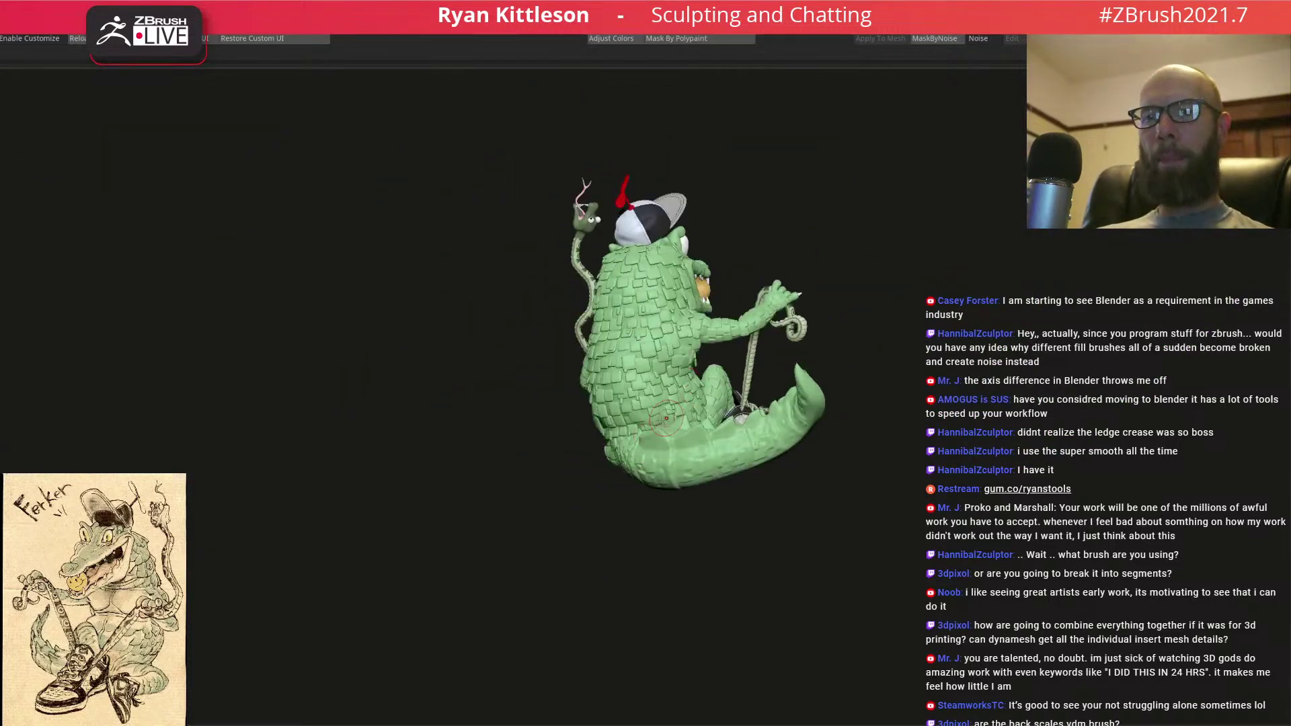
- Sculpt overlapping rectangular scales on the opposite, inner side of the second tail segment
mouse_move(645, 439)
right_mouse_down()
mouse_move(650, 472)
mouse_move(702, 449)
mouse_move(728, 478)
mouse_move(663, 471)
right_mouse_up()
left_click_drag(722, 509, 727, 508)
mouse_move(720, 402)
left_mouse_down()
mouse_move(666, 404)
mouse_move(670, 445)
mouse_move(672, 433)
mouse_move(721, 447)
left_mouse_up()
mouse_move(728, 429)
right_mouse_down()
mouse_move(678, 471)
mouse_move(663, 463)
mouse_move(728, 419)
mouse_move(679, 418)
right_mouse_up()
mouse_move(675, 415)
left_mouse_down()
mouse_move(674, 469)
mouse_move(730, 473)
mouse_move(637, 445)
left_mouse_up()
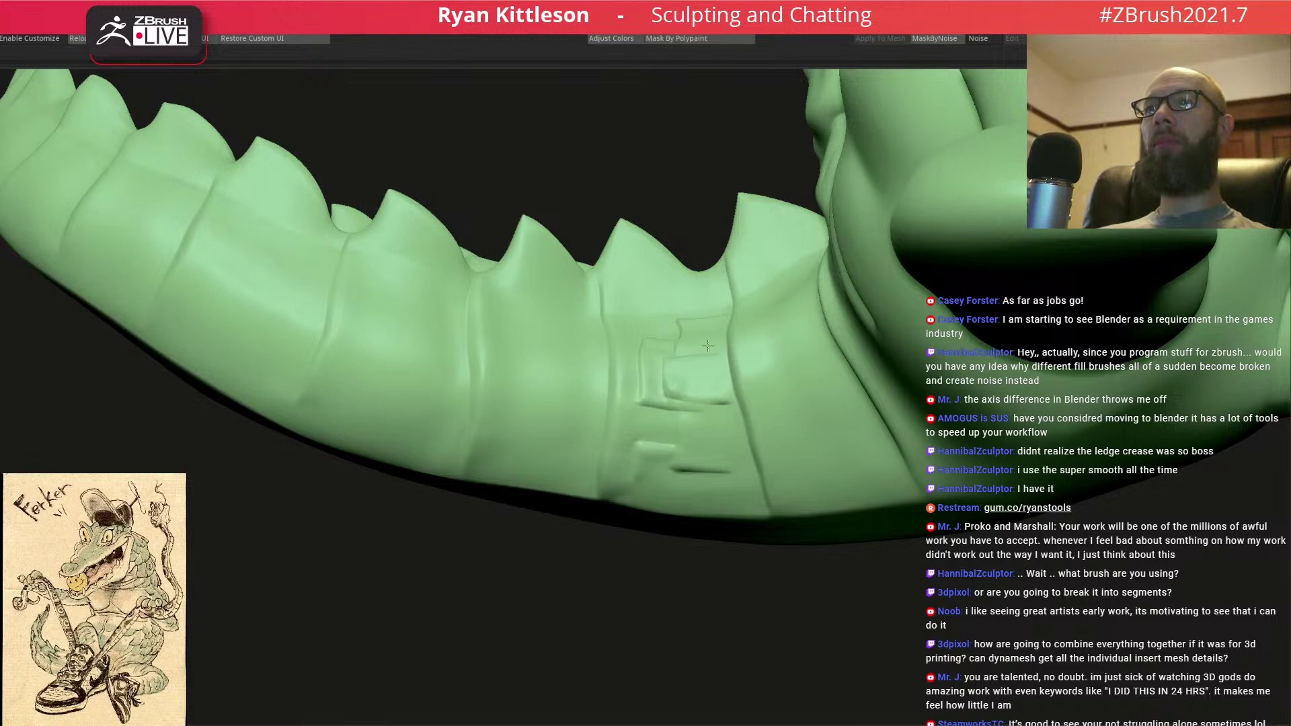
- Sculpt large stepped rectangular scales on the inner side of the first tail segment, next to the body
right_click_drag(683, 388, 830, 348)
mouse_move(830, 347)
left_mouse_down()
mouse_move(765, 344)
mouse_move(761, 403)
mouse_move(813, 440)
mouse_move(844, 440)
left_mouse_up()
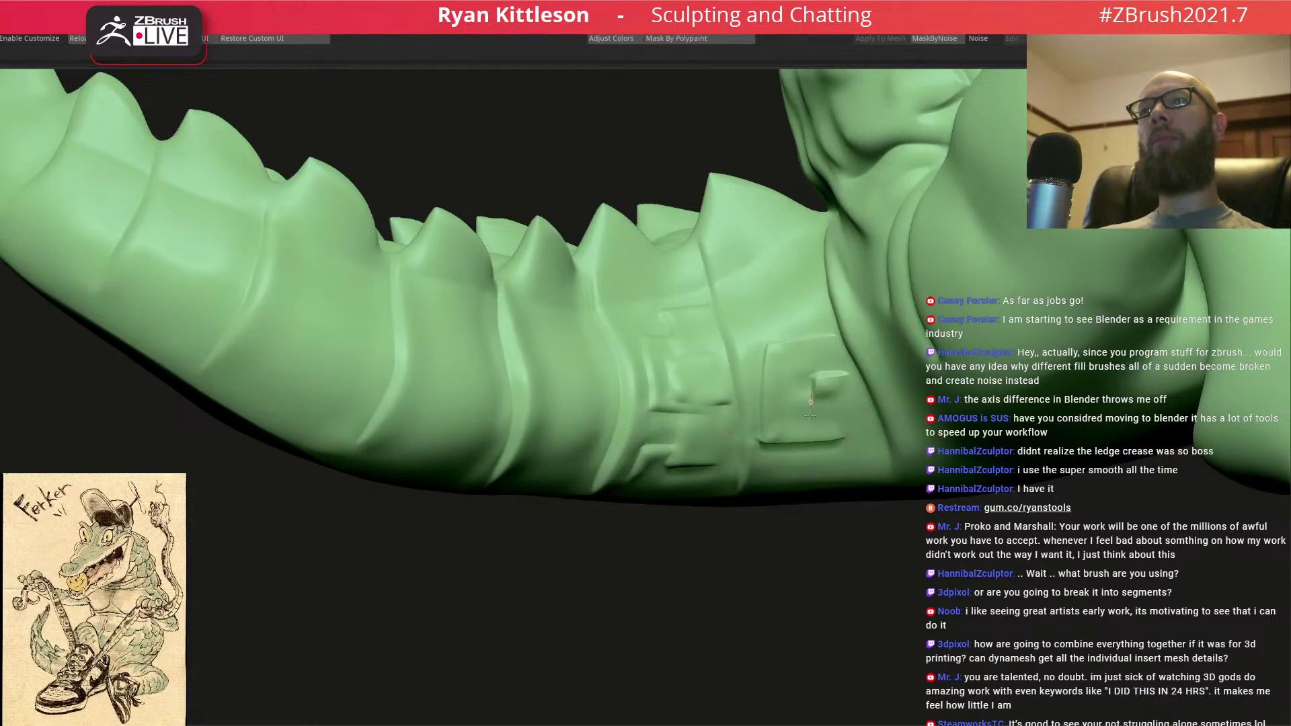
right_click_drag(797, 316, 815, 295)
left_click_drag(783, 326, 785, 334)
mouse_move(775, 288)
left_mouse_down()
mouse_move(752, 309)
mouse_move(758, 339)
left_mouse_up()
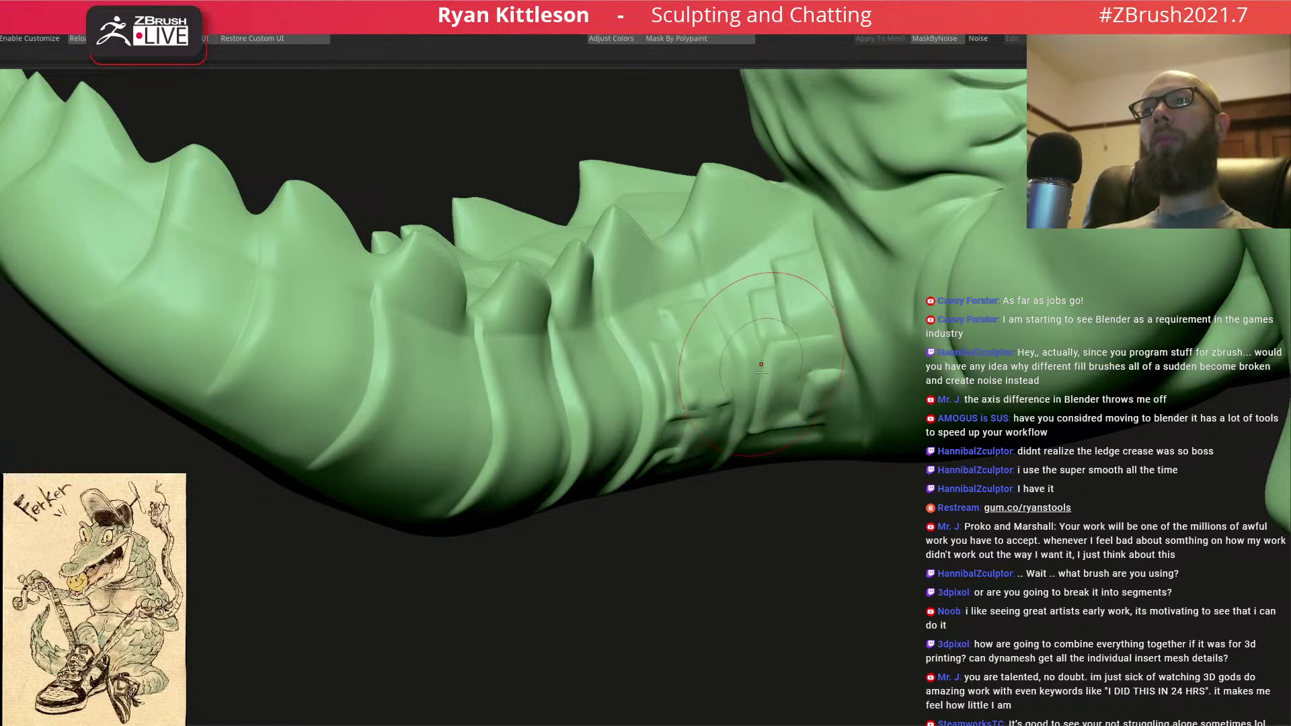
- Sculpt rectangular scales down the inner side of the third tail segment to its underside
mouse_move(644, 435)
right_mouse_down()
mouse_move(677, 346)
mouse_move(717, 341)
right_mouse_up()
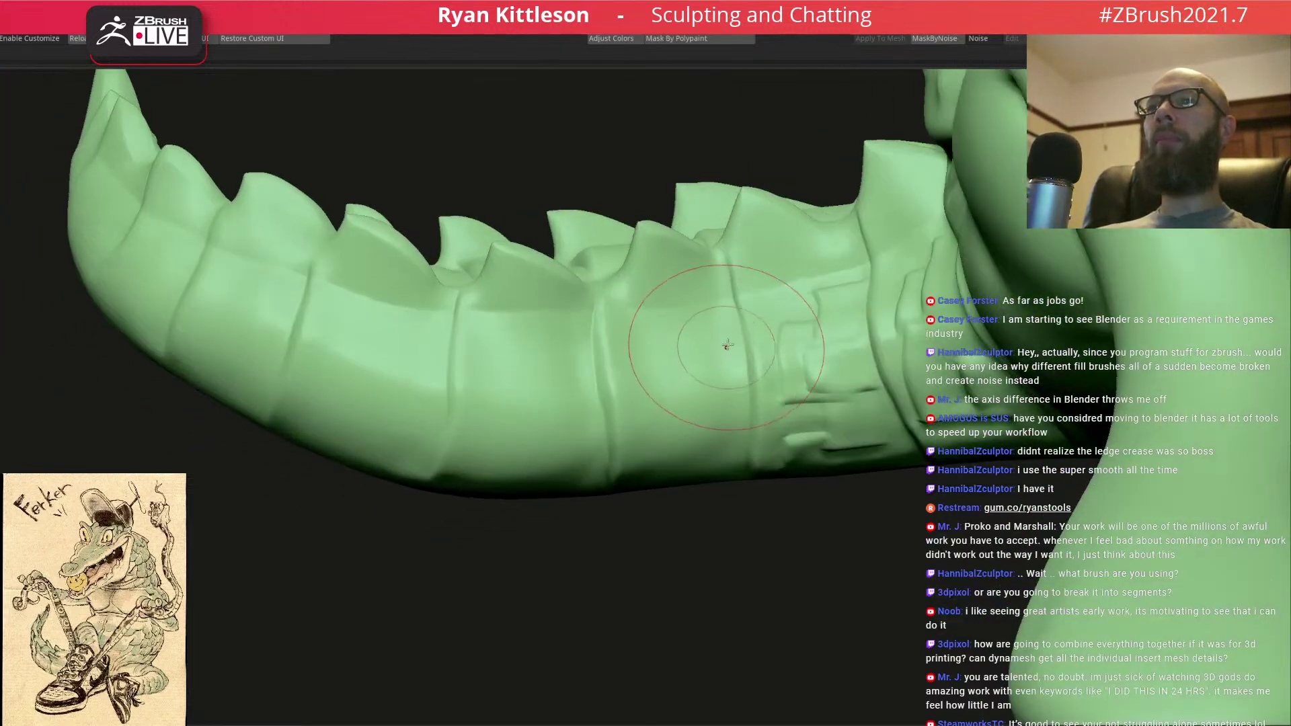
mouse_move(740, 338)
left_mouse_down()
mouse_move(682, 343)
mouse_move(659, 373)
mouse_move(648, 365)
mouse_move(653, 440)
left_mouse_up()
right_click_drag(733, 425, 753, 405)
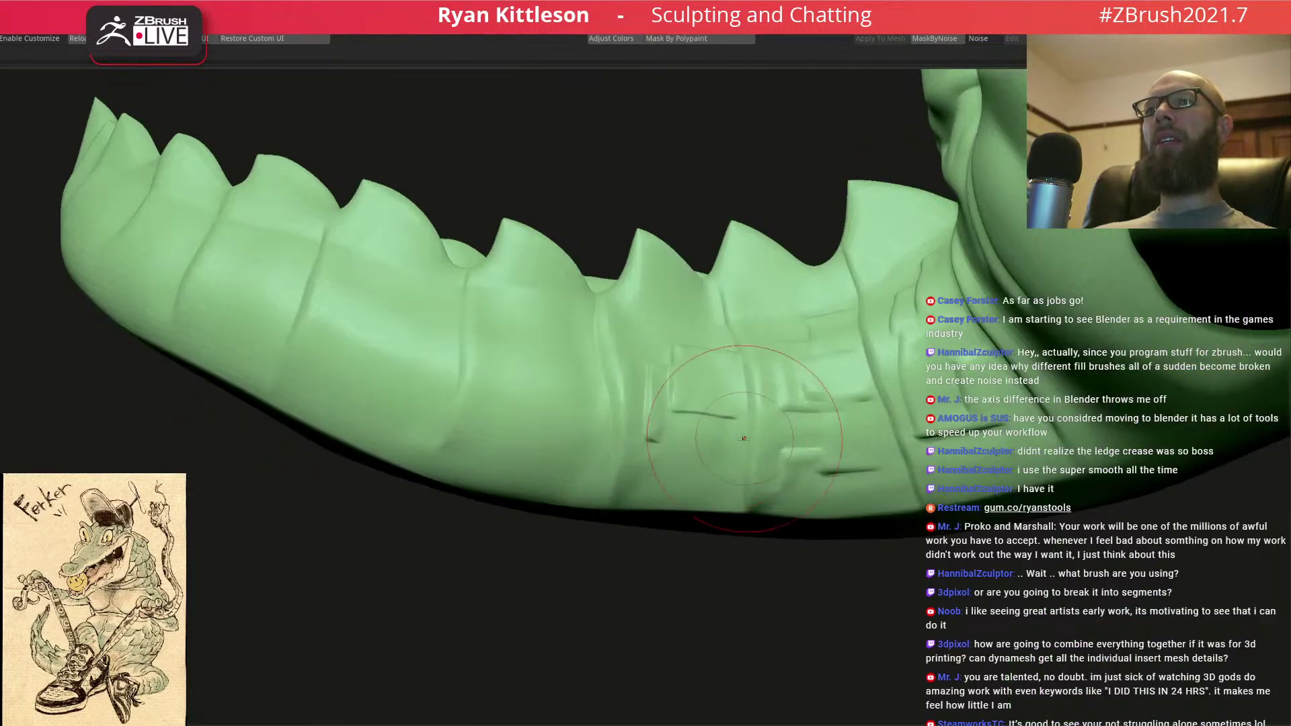
left_click_drag(742, 445, 686, 444)
left_click_drag(686, 499, 733, 499)
left_click_drag(681, 463, 643, 461)
- Smooth the new scales on the third segment's inner side and define the upper edge of its largest scale
left_click_drag(667, 376, 660, 411, "shift")
mouse_move(683, 467)
left_mouse_down("shift")
mouse_move(647, 463)
mouse_move(644, 503)
left_mouse_up("shift")
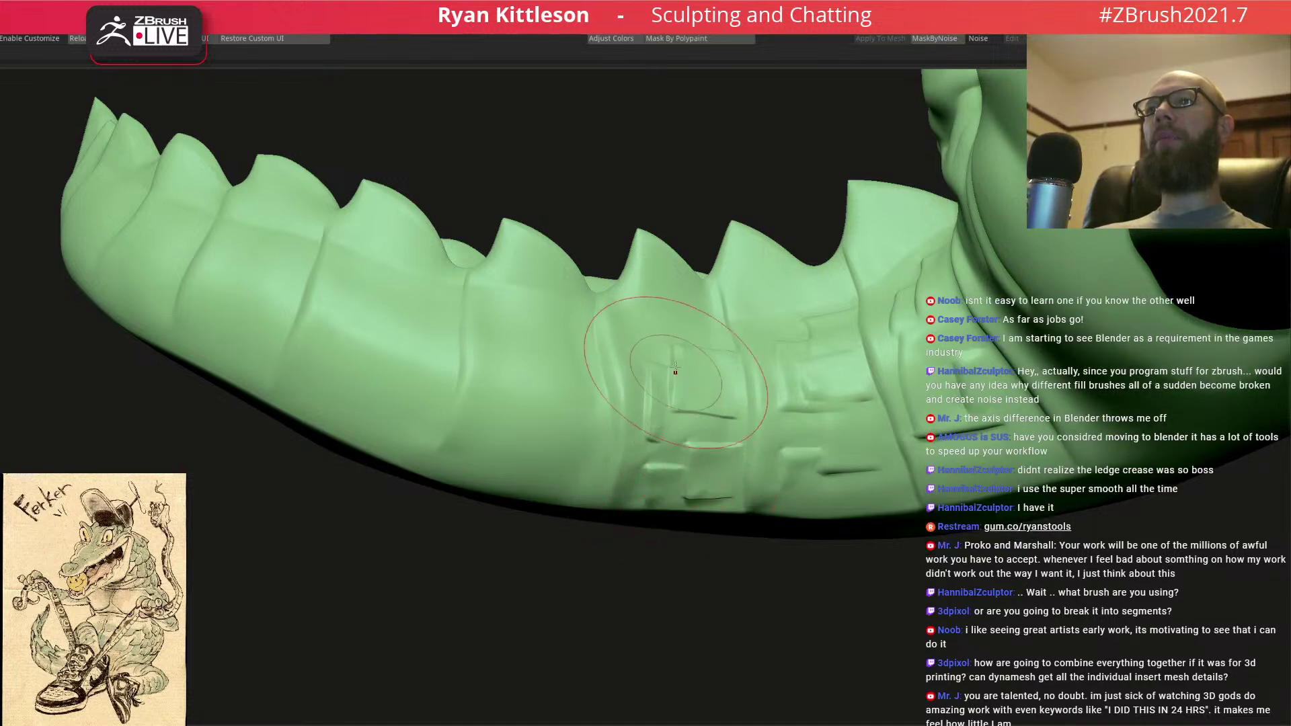
right_click_drag(661, 359, 662, 347)
left_click_drag(670, 334, 670, 345)
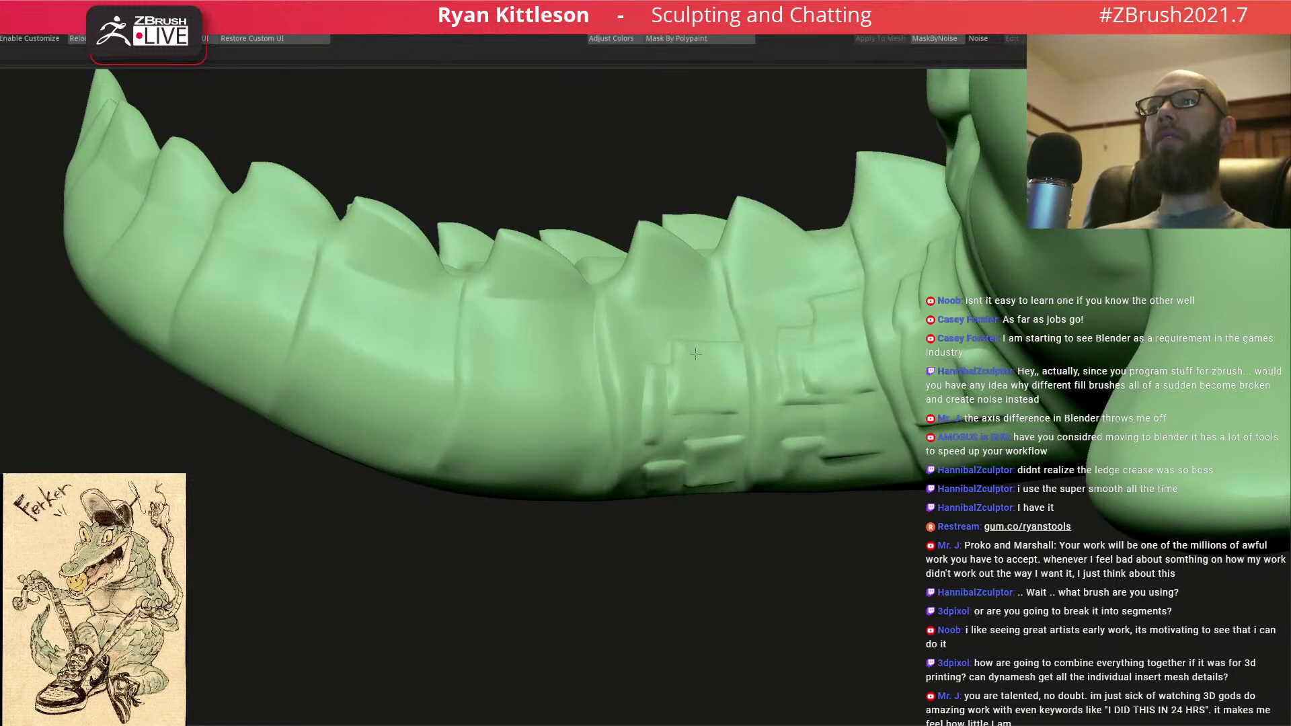
mouse_move(657, 360)
right_mouse_down()
mouse_move(662, 323)
mouse_move(661, 337)
right_mouse_up()
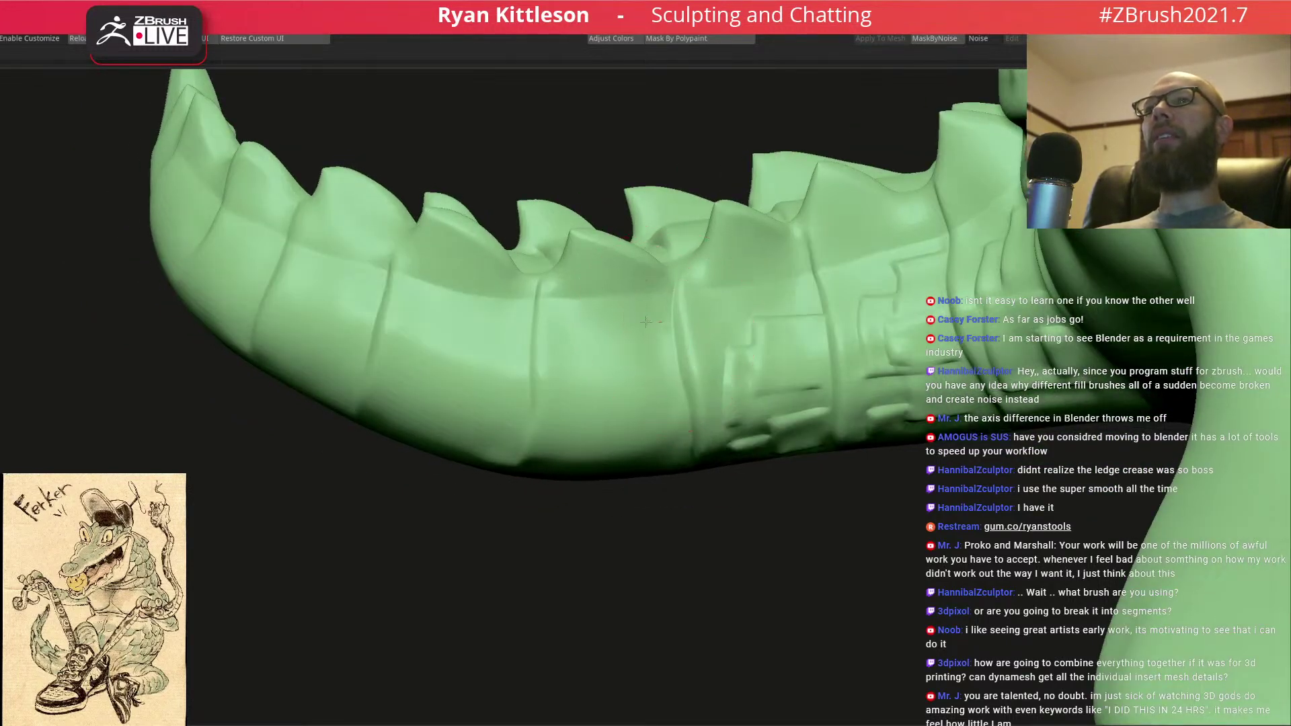
- Sculpt interlocking rectangular scales on the inner side of the fourth tail segment
left_click_drag(589, 406, 676, 411)
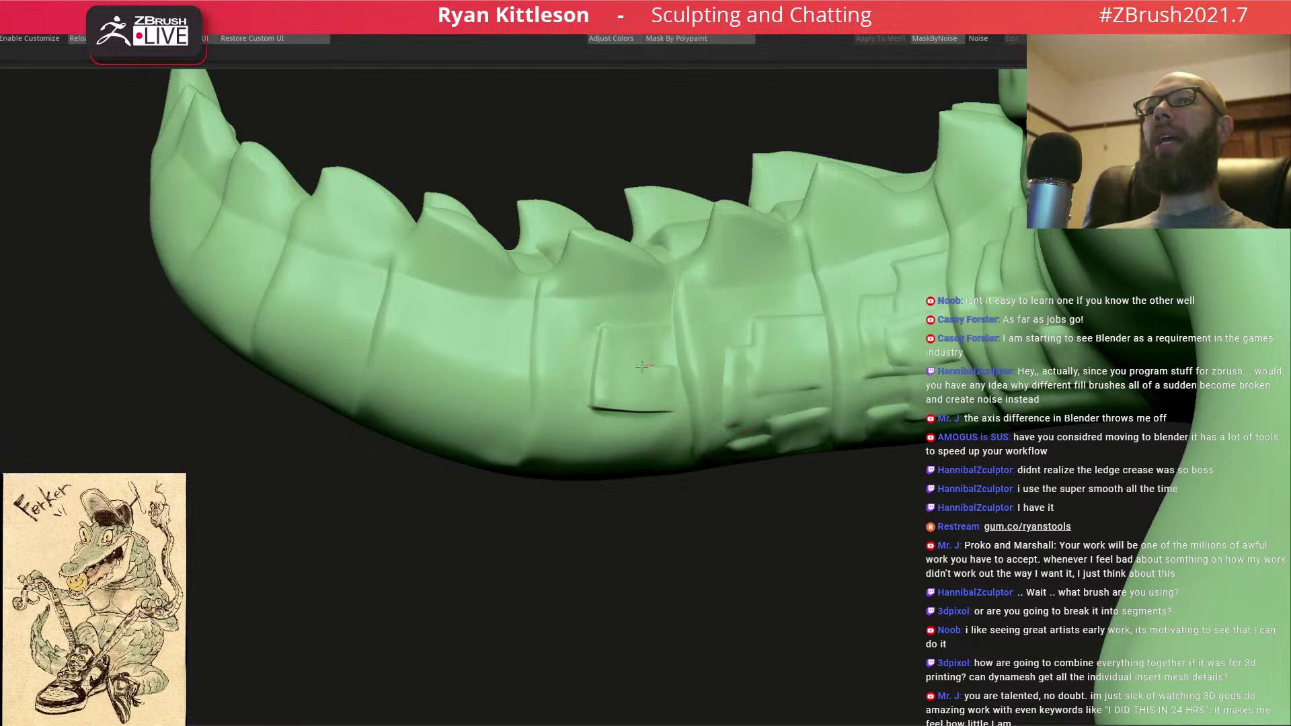
mouse_move(594, 353)
left_mouse_down()
mouse_move(580, 356)
mouse_move(572, 434)
left_mouse_up()
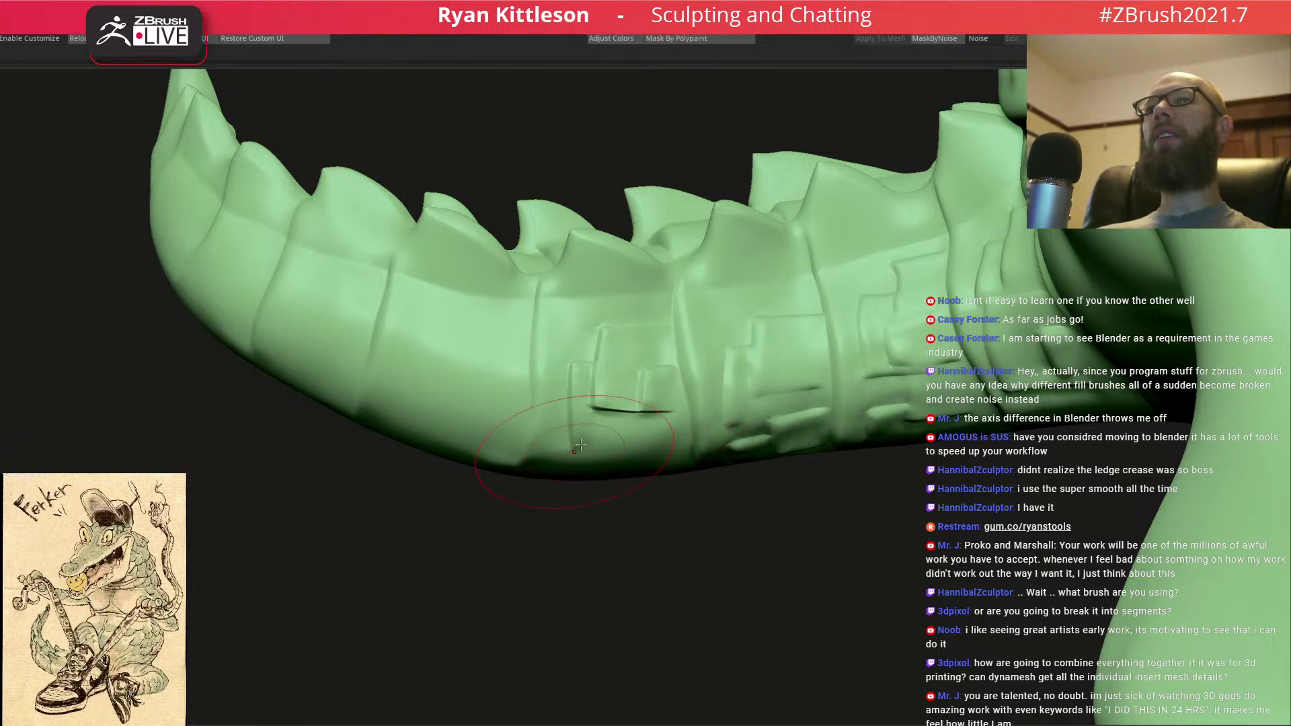
right_click_drag(595, 391, 627, 378)
mouse_move(692, 450)
left_mouse_down()
mouse_move(634, 452)
mouse_move(639, 498)
mouse_move(581, 477)
mouse_move(582, 501)
left_mouse_up()
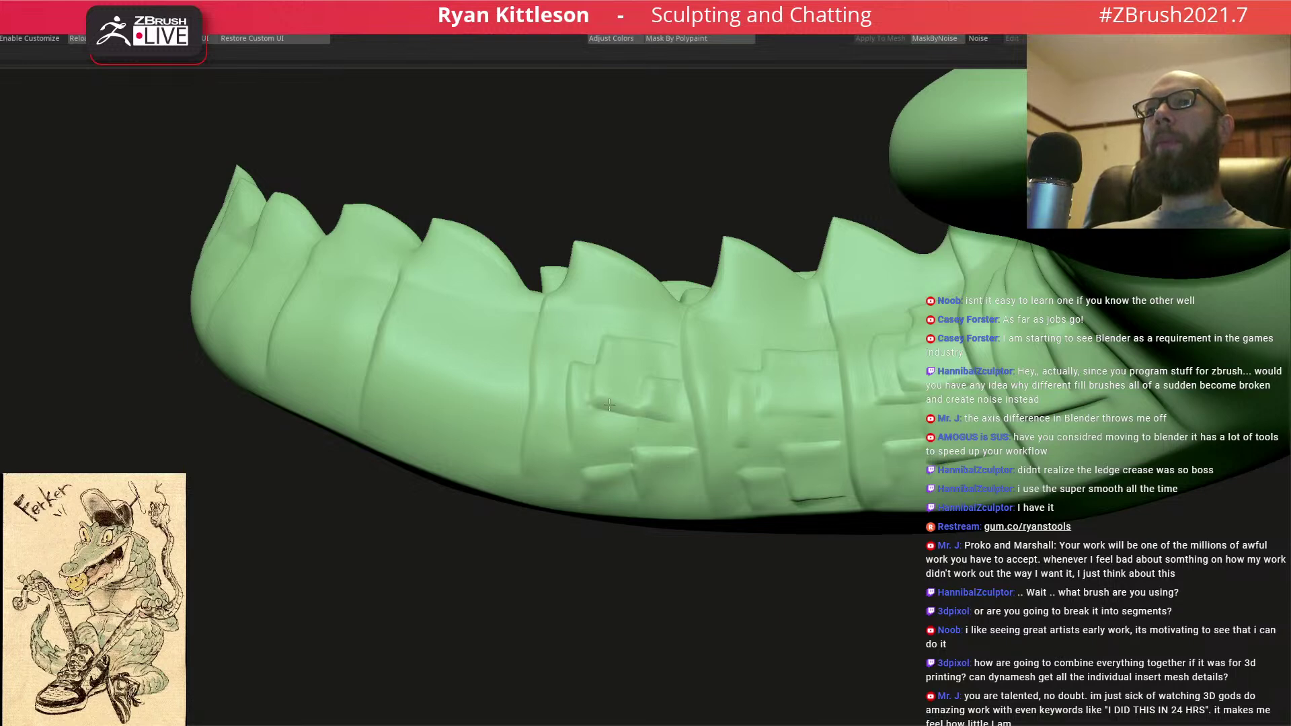
right_click_drag(602, 431, 580, 416)
- Sculpt one large scale with smaller scales around it on the inner side of the fifth tail segment
mouse_move(592, 322)
right_mouse_down()
mouse_move(693, 347)
mouse_move(670, 356)
right_mouse_up()
left_click_drag(705, 447, 732, 449)
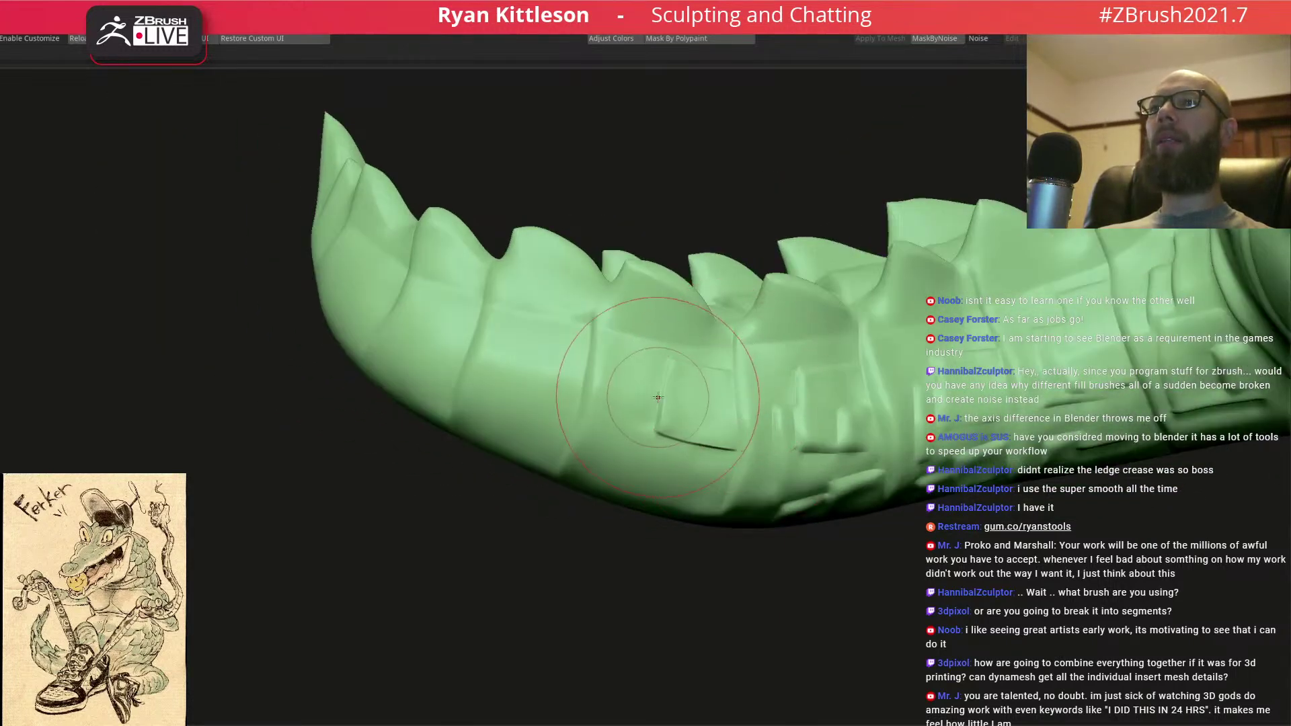
left_click_drag(603, 464, 662, 484)
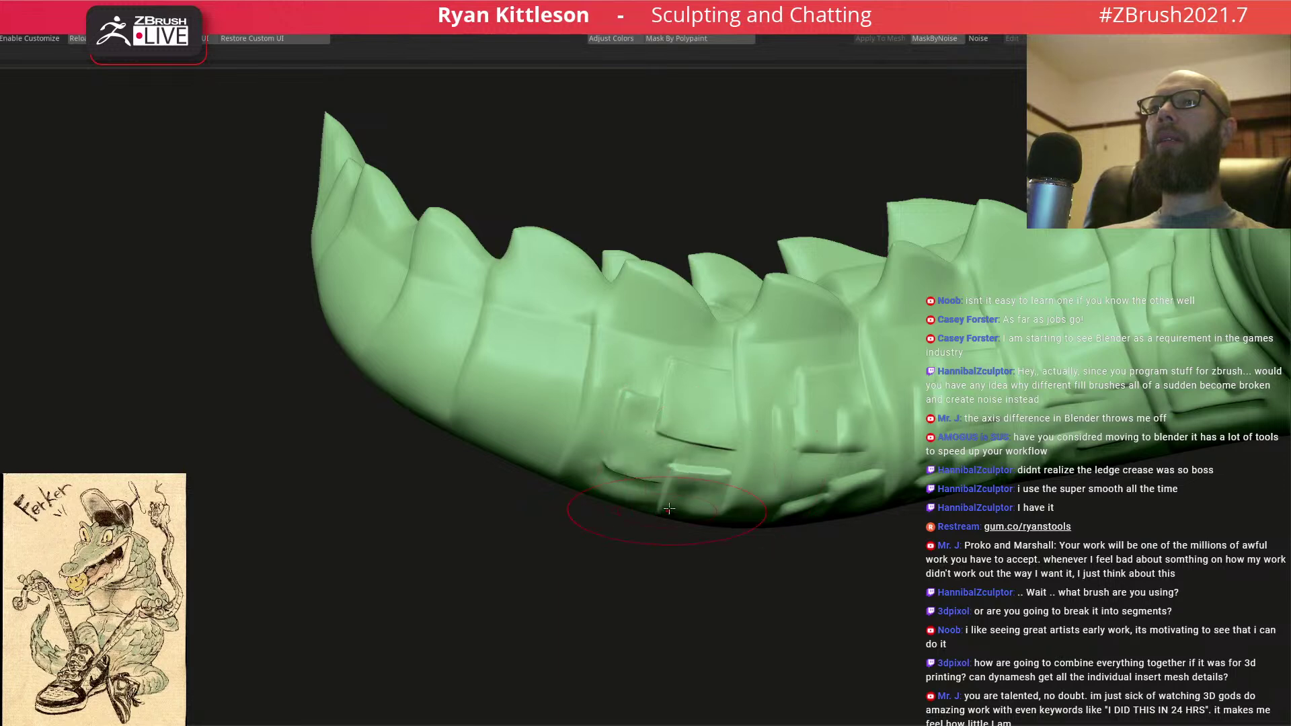
right_click_drag(710, 468, 648, 460)
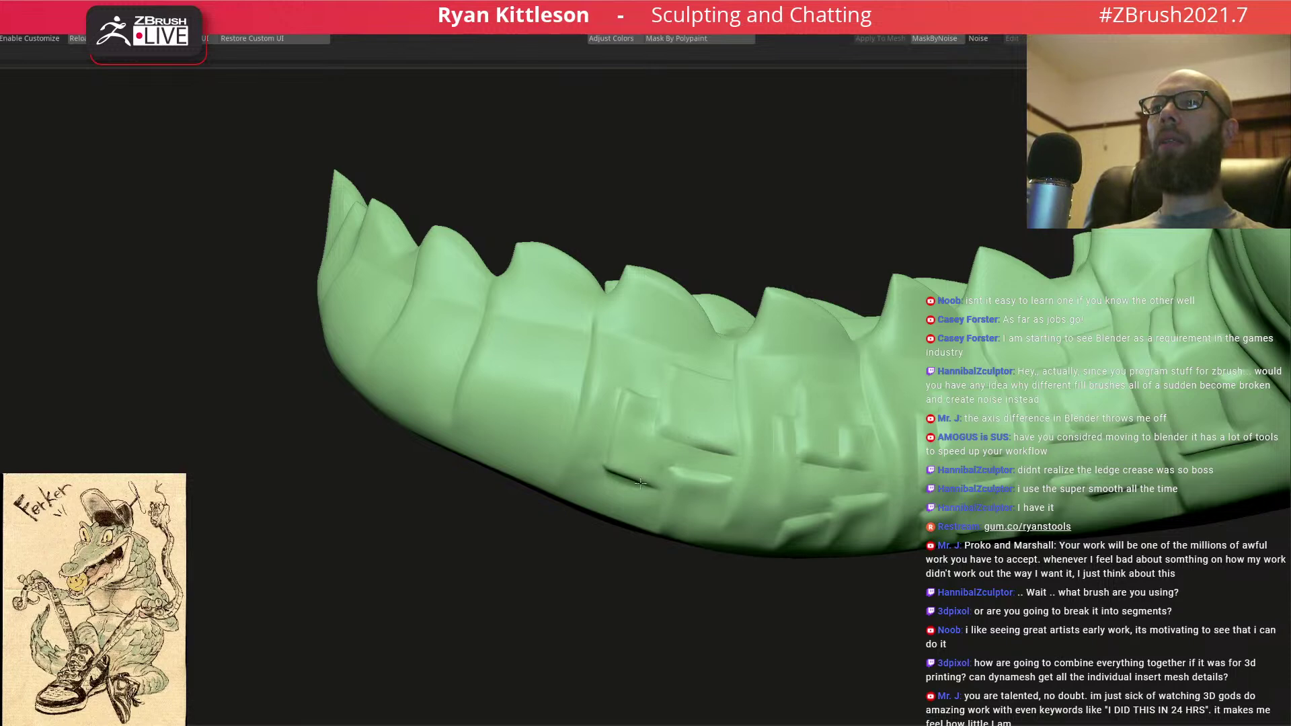
- Sculpt a cluster of small stepped scales on the inner side of the sixth tail segment
right_click_drag(657, 424, 780, 441, "alt")
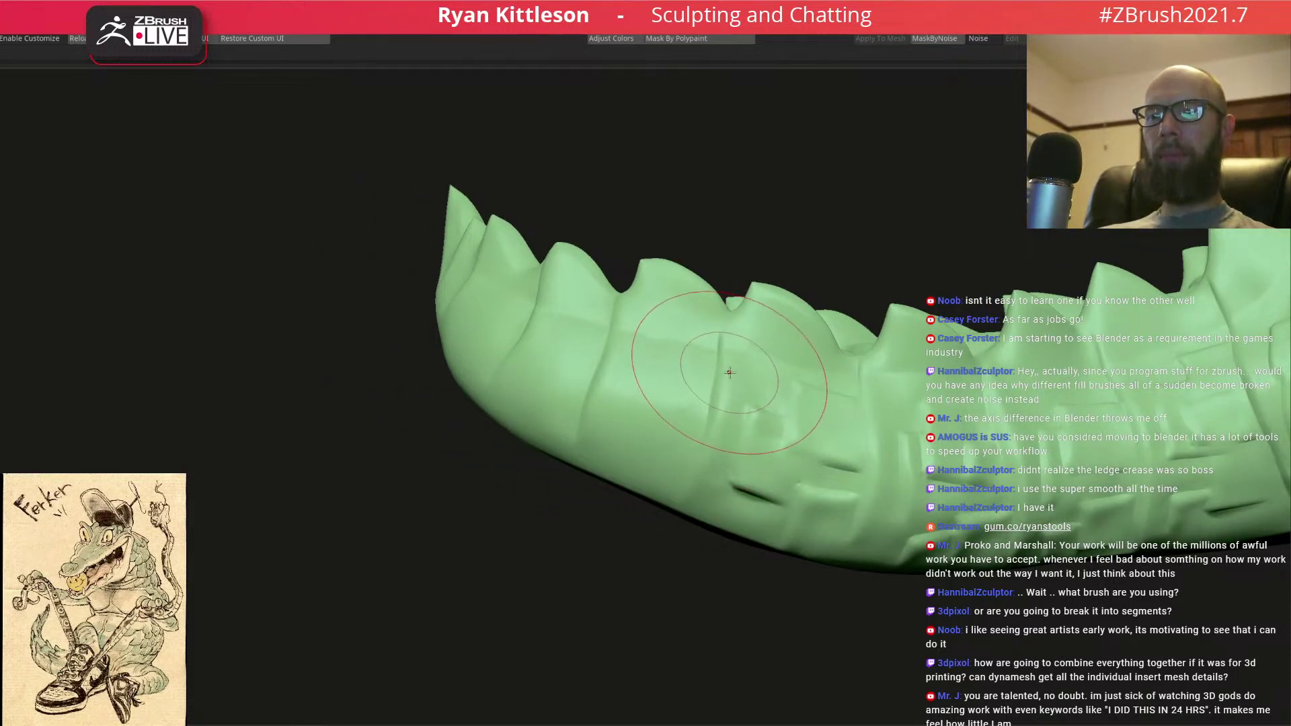
right_click_drag(731, 370, 711, 370)
left_click_drag(711, 369, 692, 355)
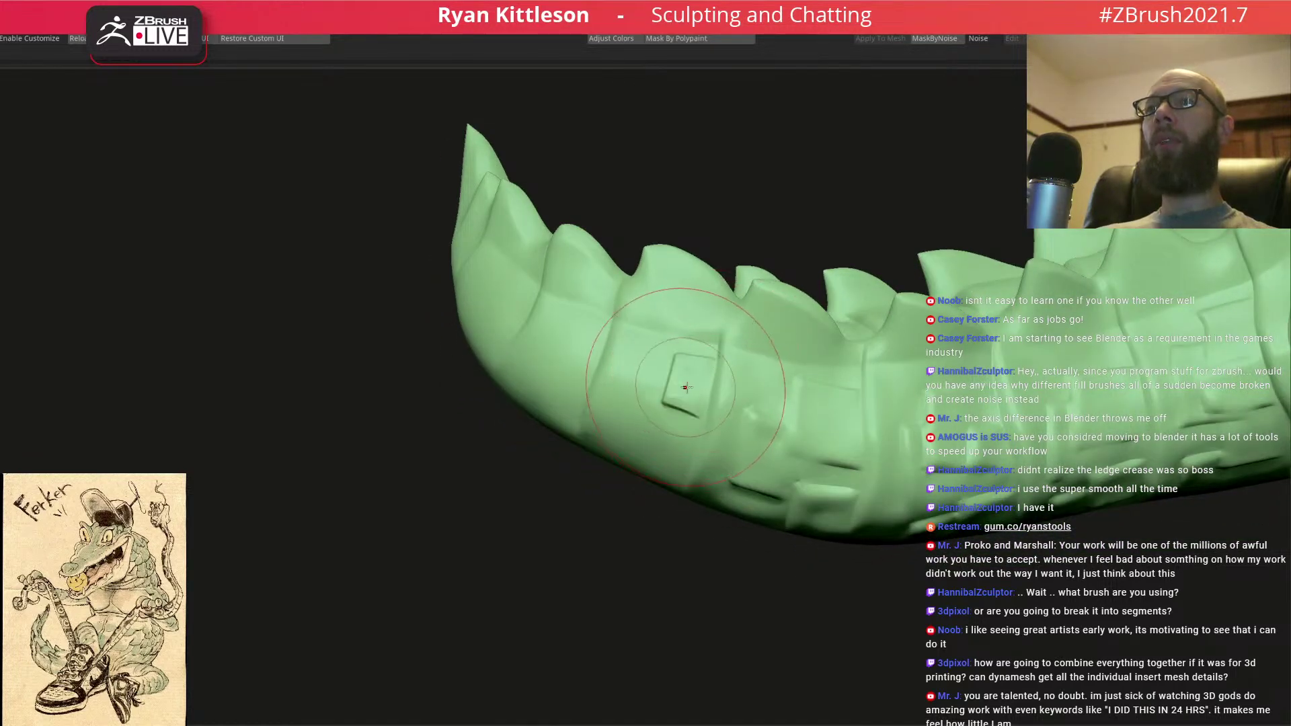
right_click_drag(681, 387, 671, 371)
right_click_drag(681, 438, 677, 415)
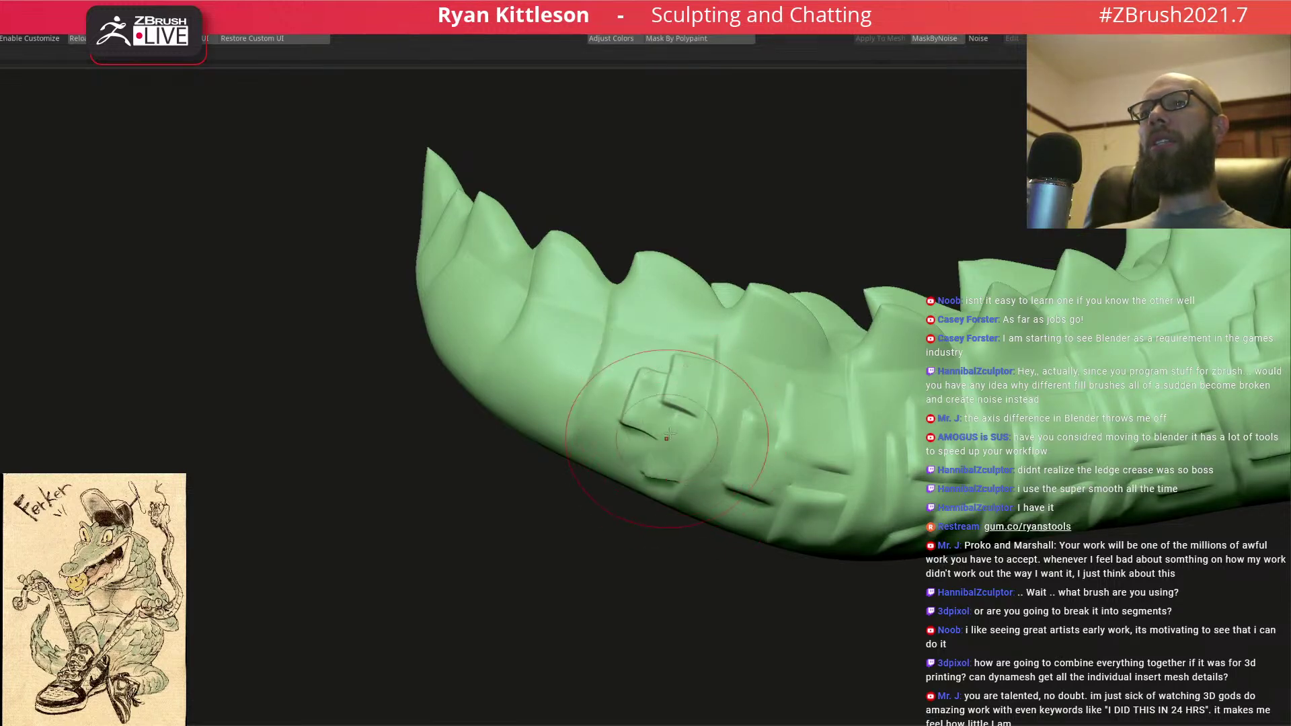
right_click_drag(638, 471, 620, 404)
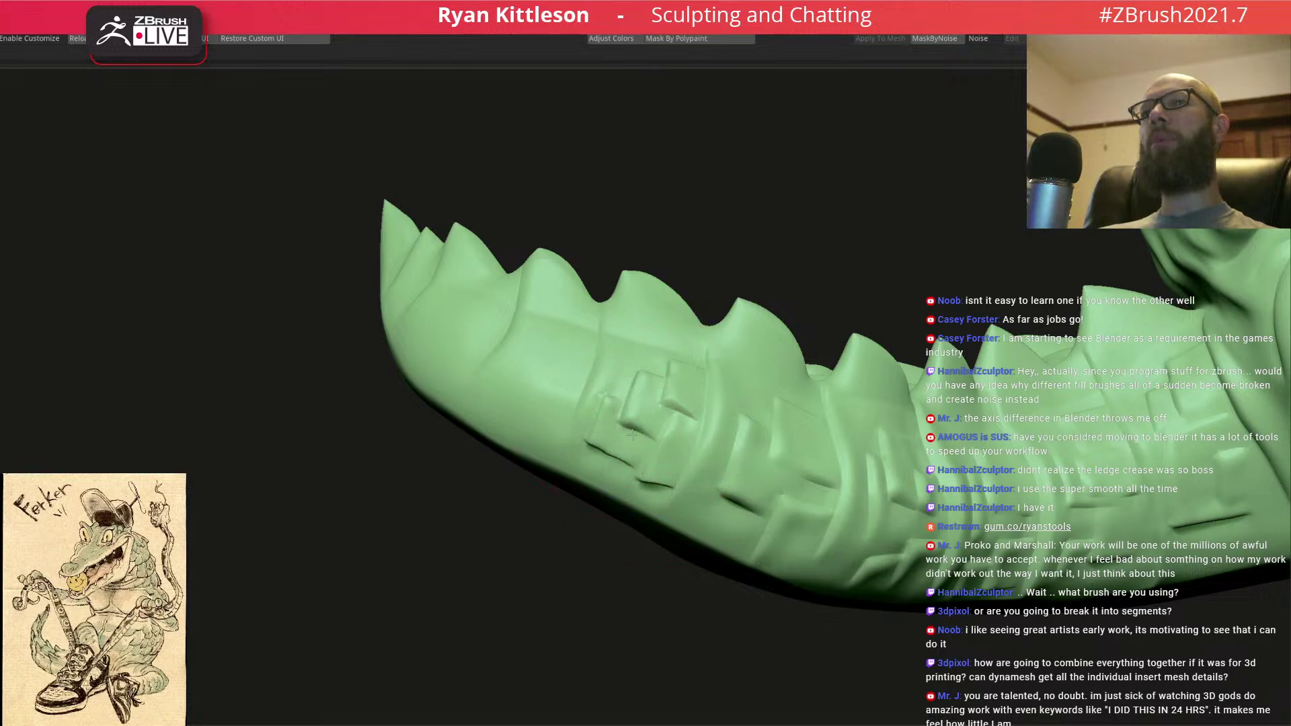
- Sculpt small rectangular scales on the inner side of the next two tail segments toward the tip
mouse_move(645, 443)
right_mouse_down()
mouse_move(615, 342)
mouse_move(730, 362)
right_mouse_up()
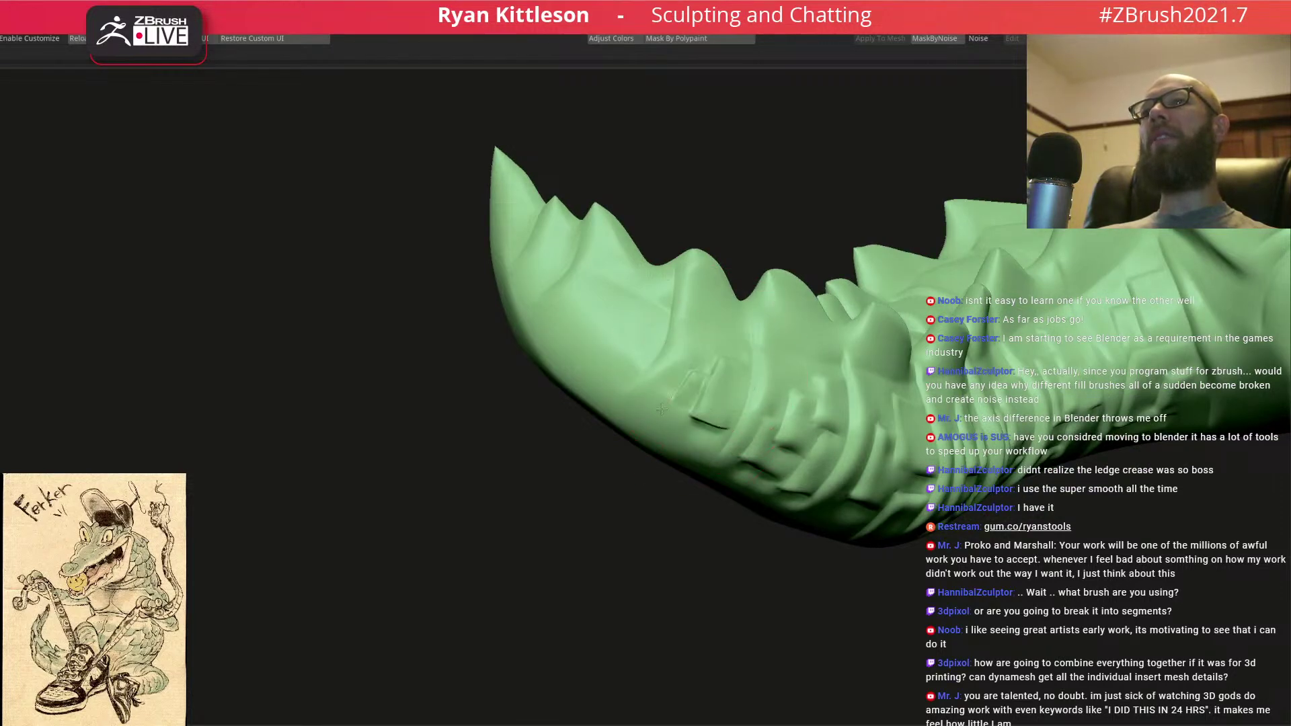
mouse_move(692, 389)
right_mouse_down()
mouse_move(668, 404)
mouse_move(732, 351)
right_mouse_up()
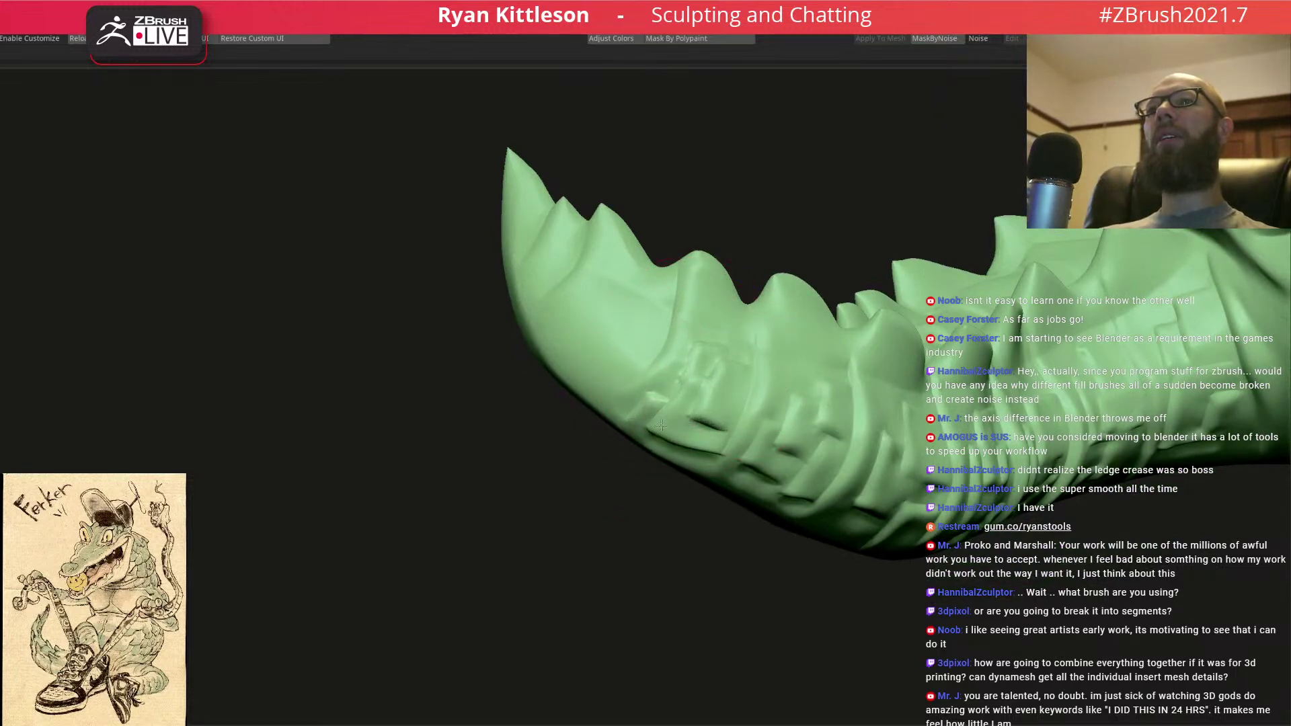
right_click_drag(675, 365, 719, 338)
left_click_drag(719, 338, 681, 332)
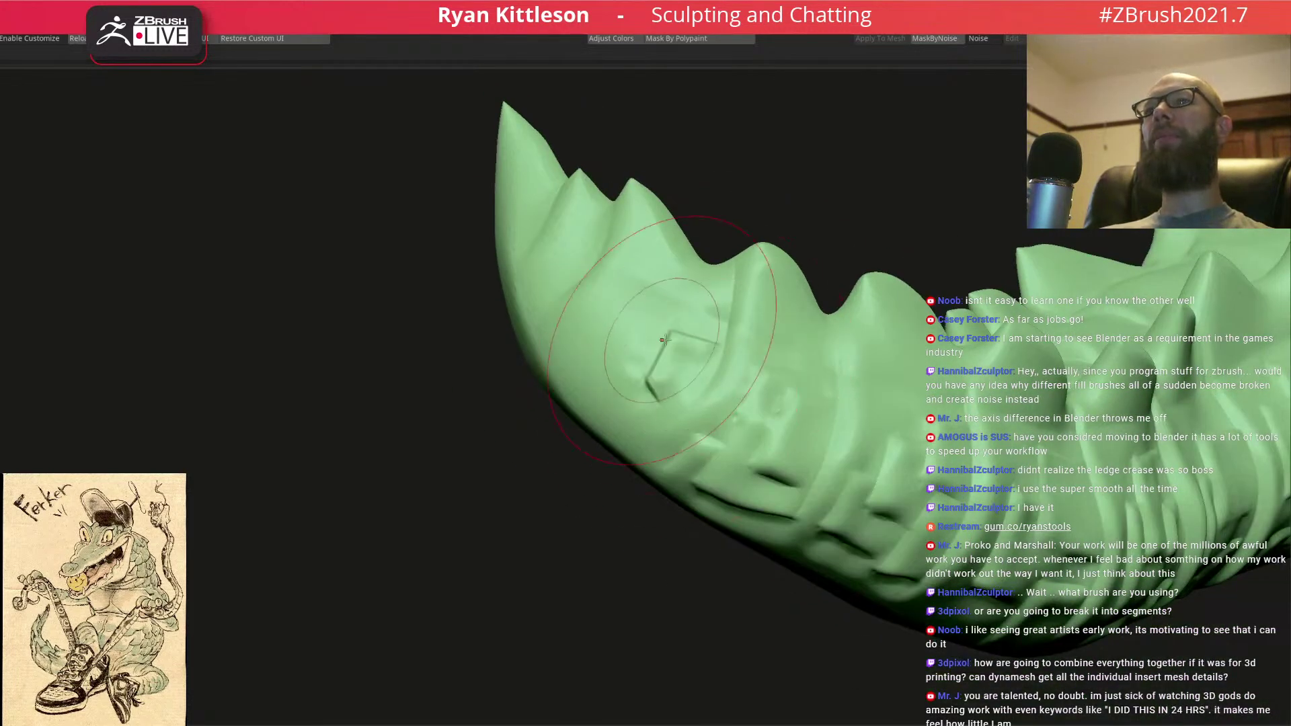
right_click_drag(629, 282, 609, 304)
mouse_move(588, 345)
left_mouse_down()
mouse_move(632, 385)
mouse_move(636, 343)
left_mouse_up()
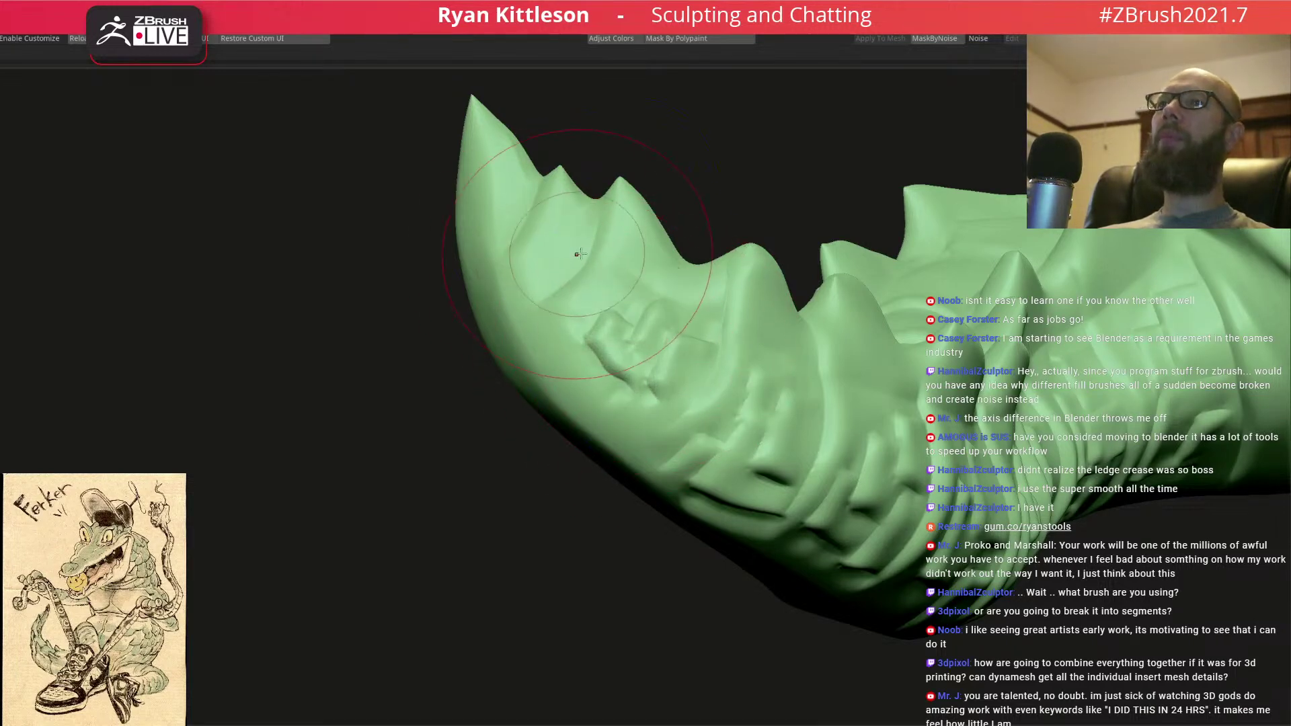
- Sculpt a small scale on the inner side of the last segment before the tail tip and refine the neighbouring scales with a smaller brush
mouse_move(563, 240)
left_mouse_down()
mouse_move(543, 277)
mouse_move(552, 262)
left_mouse_up()
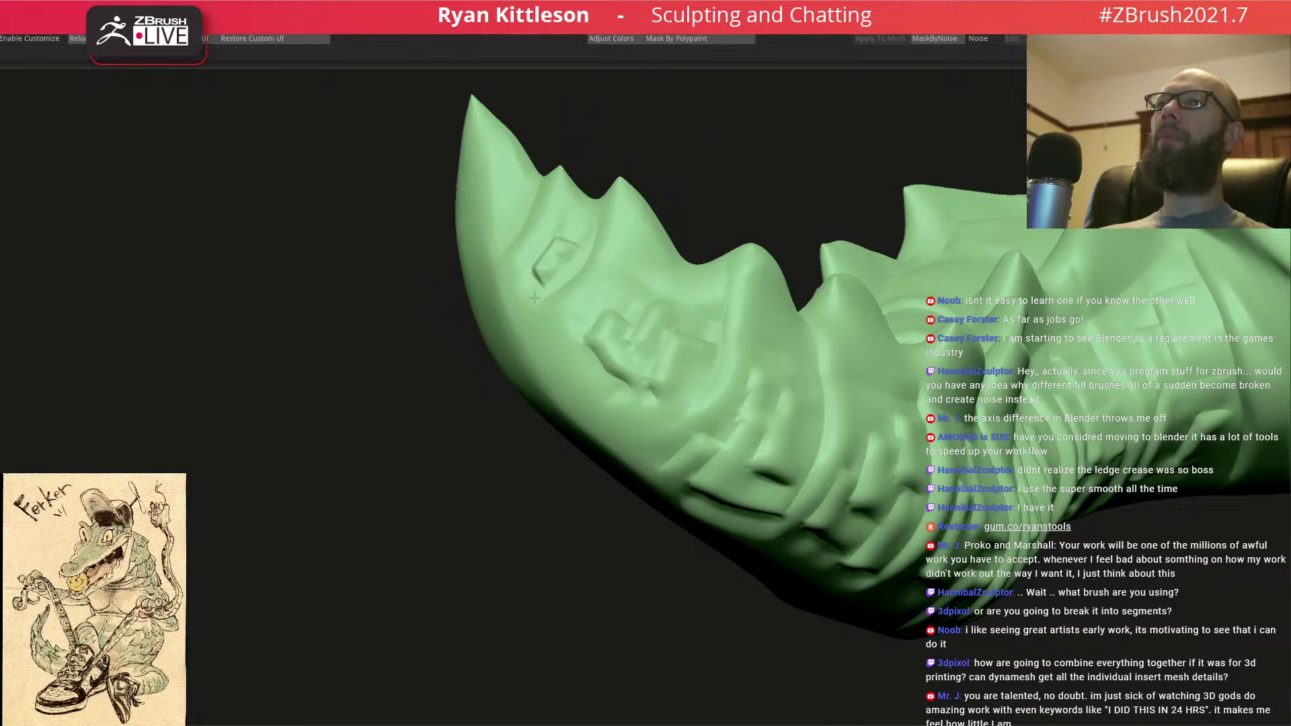
right_click_drag(749, 398, 766, 421)
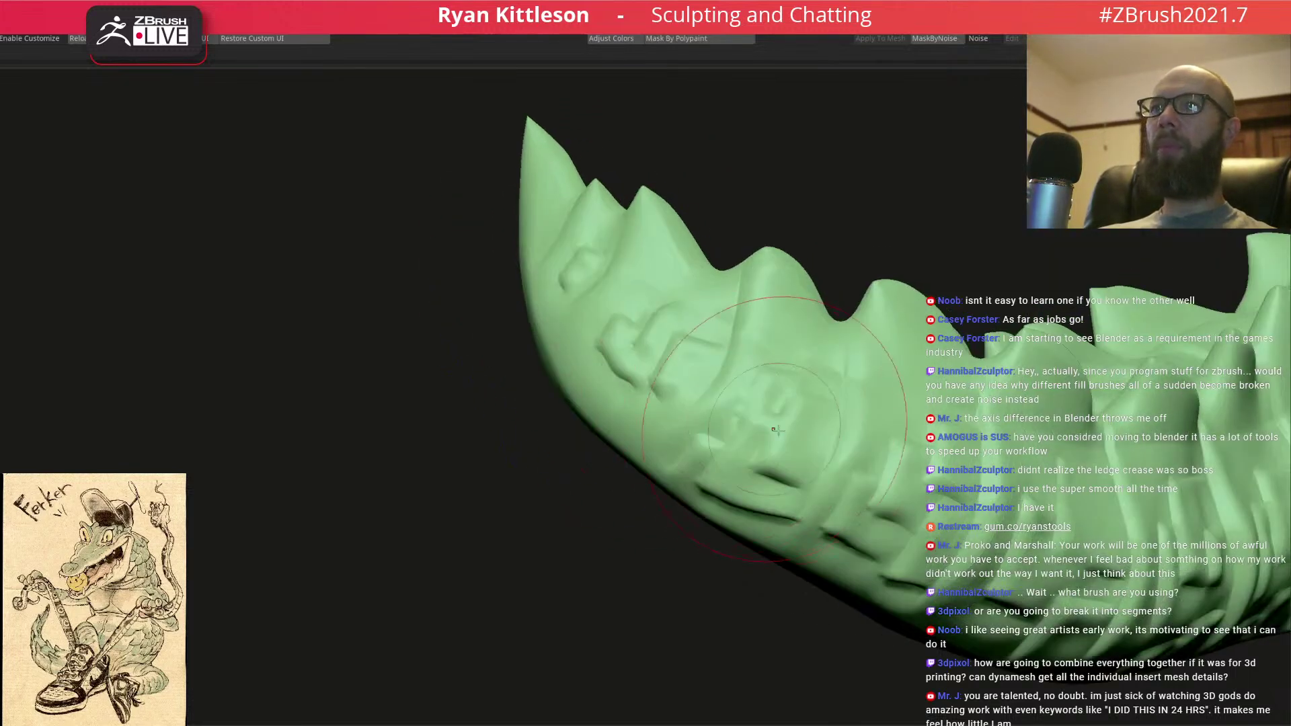
key("space")
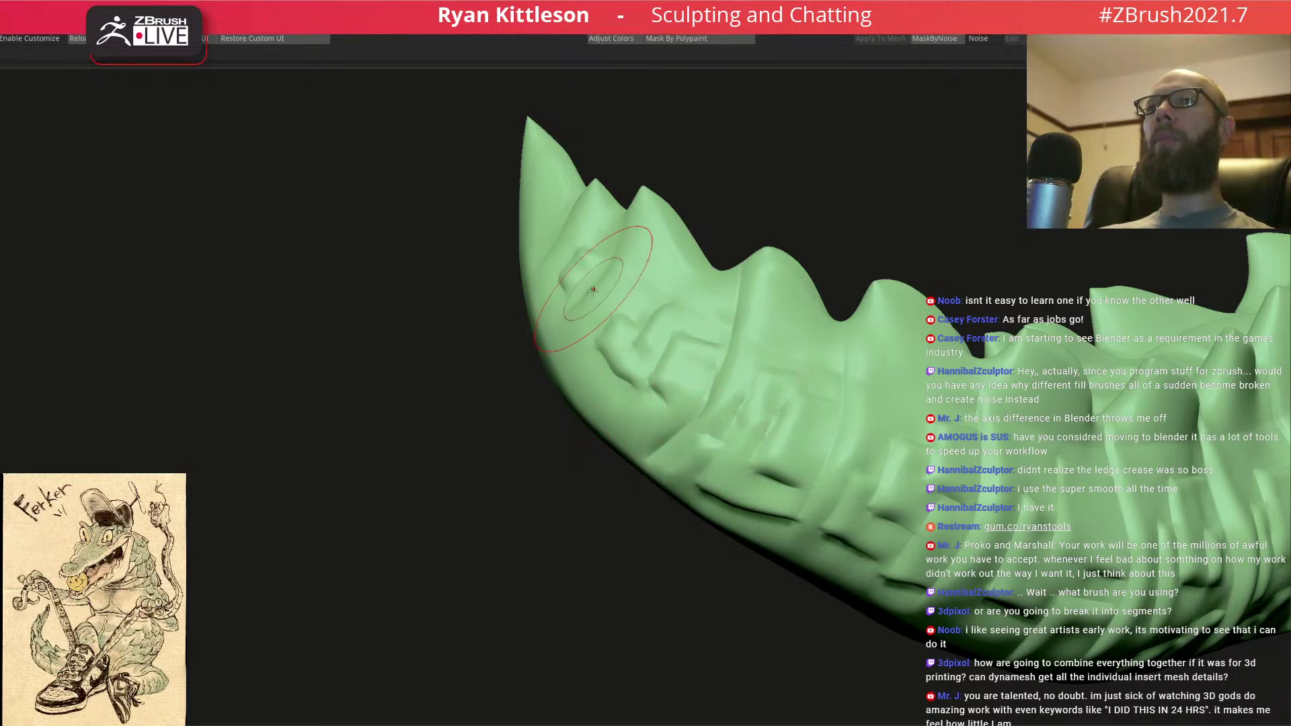
right_click_drag(592, 259, 591, 285)
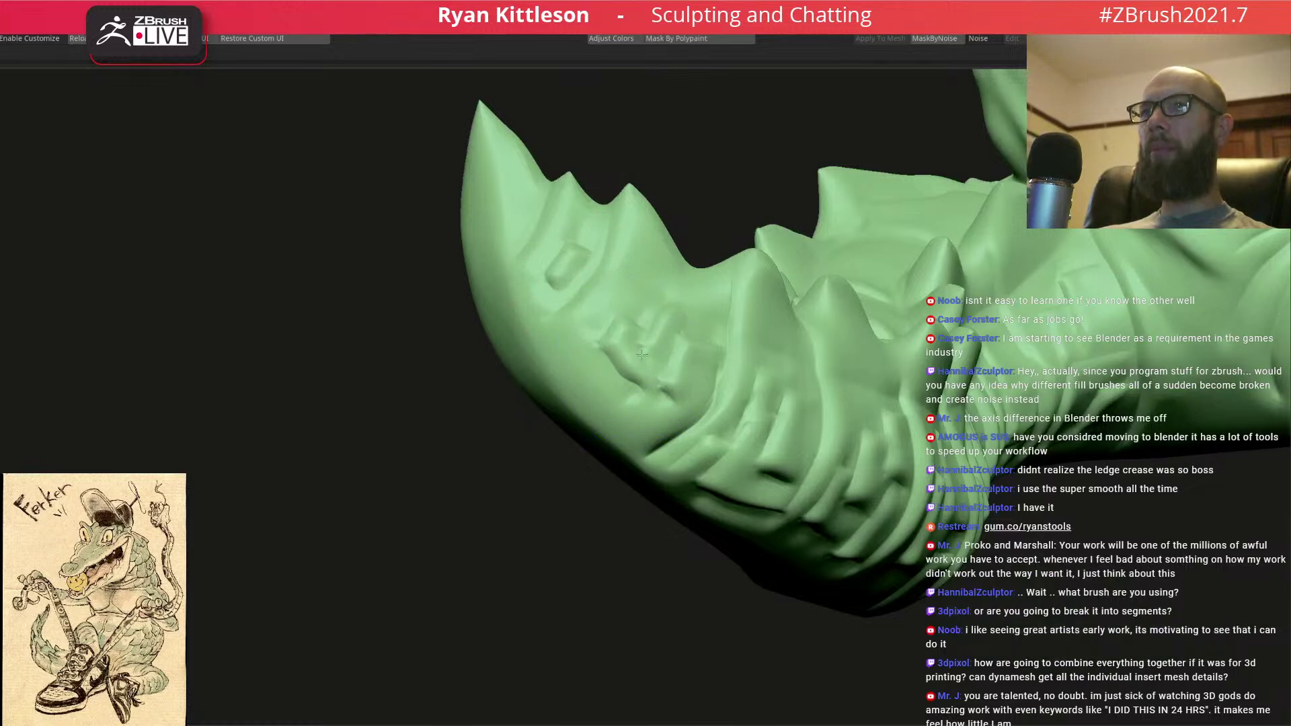
right_click_drag(659, 376, 844, 367)
right_click_drag(688, 390, 719, 407)
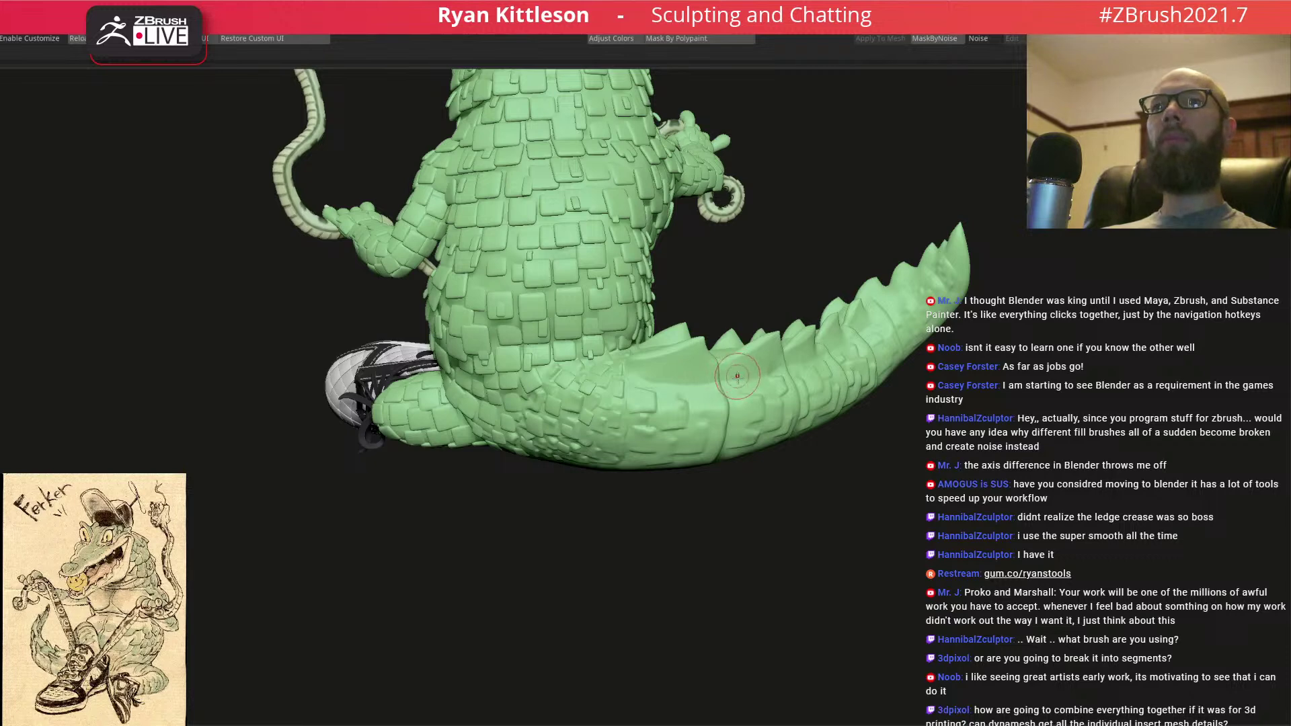
- Examine the scaled tail, head and body from the back, front and side for areas still without scales
right_click_drag(737, 374, 738, 444)
right_click_drag(761, 386, 739, 350, "ctrl")
right_click_drag(686, 416, 756, 380)
right_click_drag(622, 291, 657, 317, "ctrl")
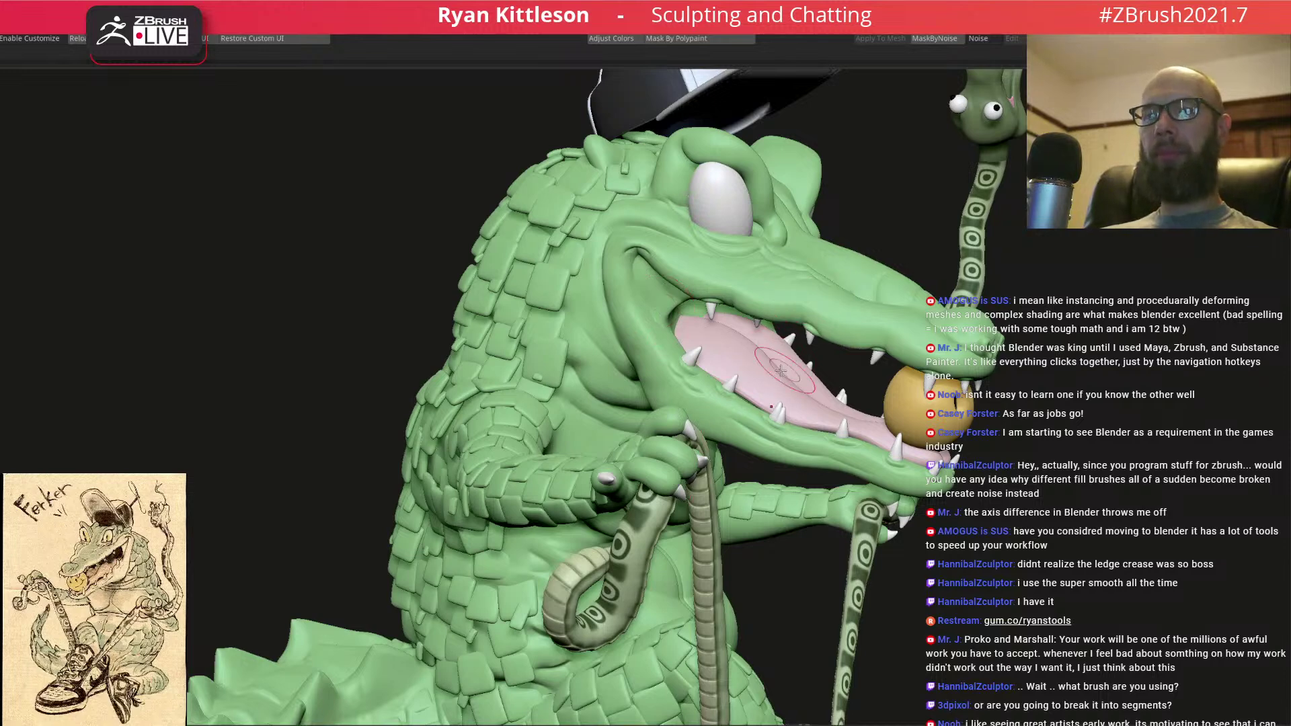
key("f")
mouse_move(736, 306)
right_mouse_down()
mouse_move(758, 311)
mouse_move(770, 288)
mouse_move(726, 284)
right_mouse_up()
right_click_drag(739, 357, 684, 311)
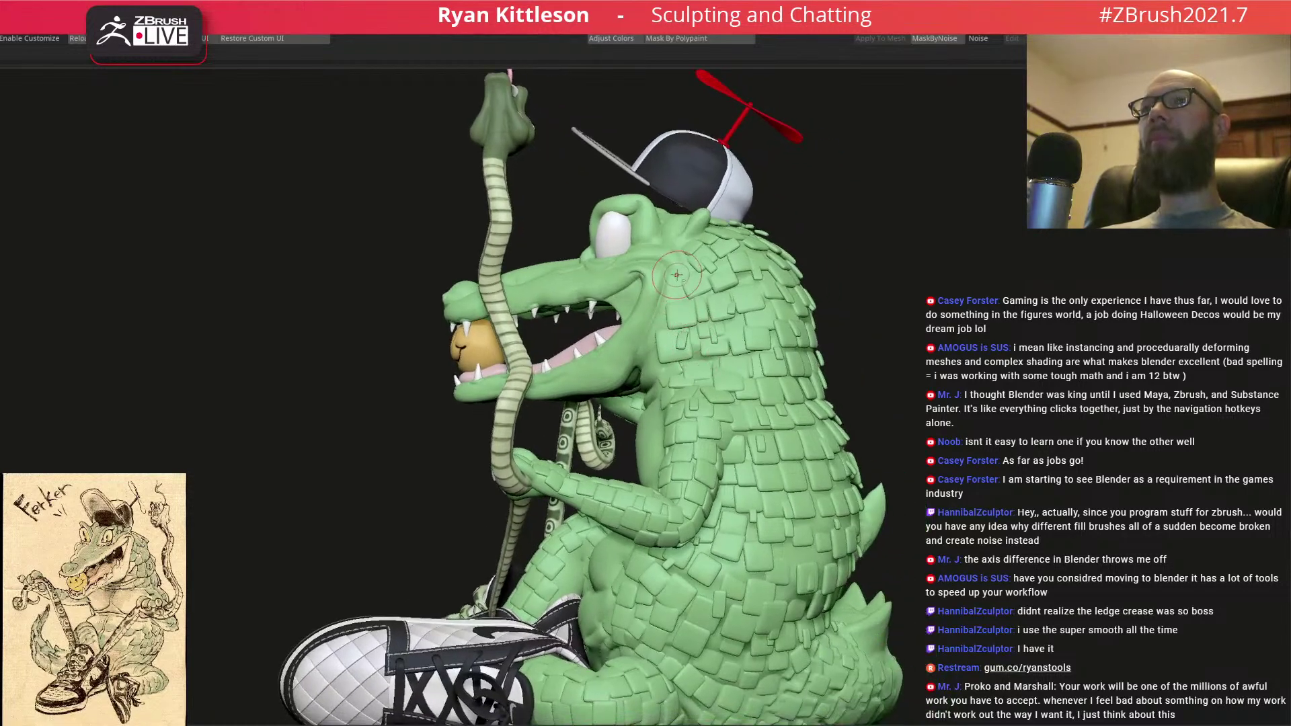
- Sculpt scale edges on the bare skin behind the mouth corner and down the neck on the crocodile's left side
right_click_drag(668, 251, 683, 298, "ctrl")
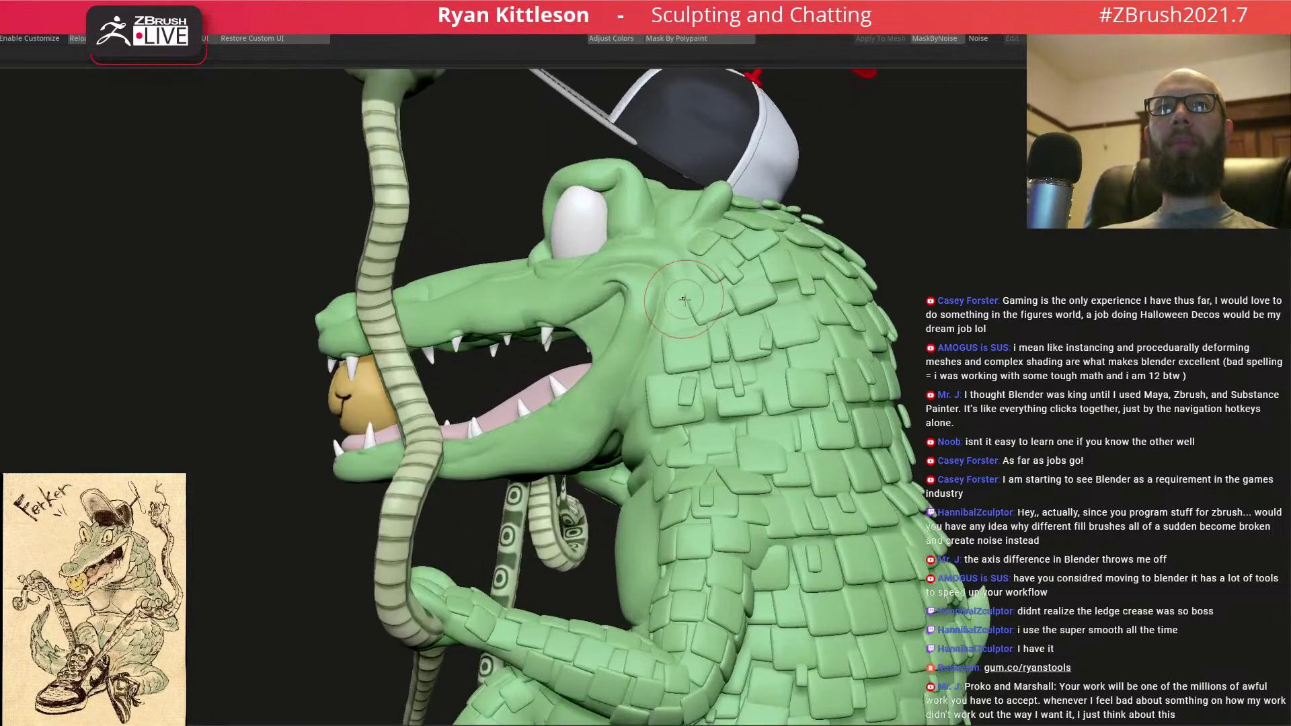
right_click_drag(671, 381, 673, 349, "ctrl")
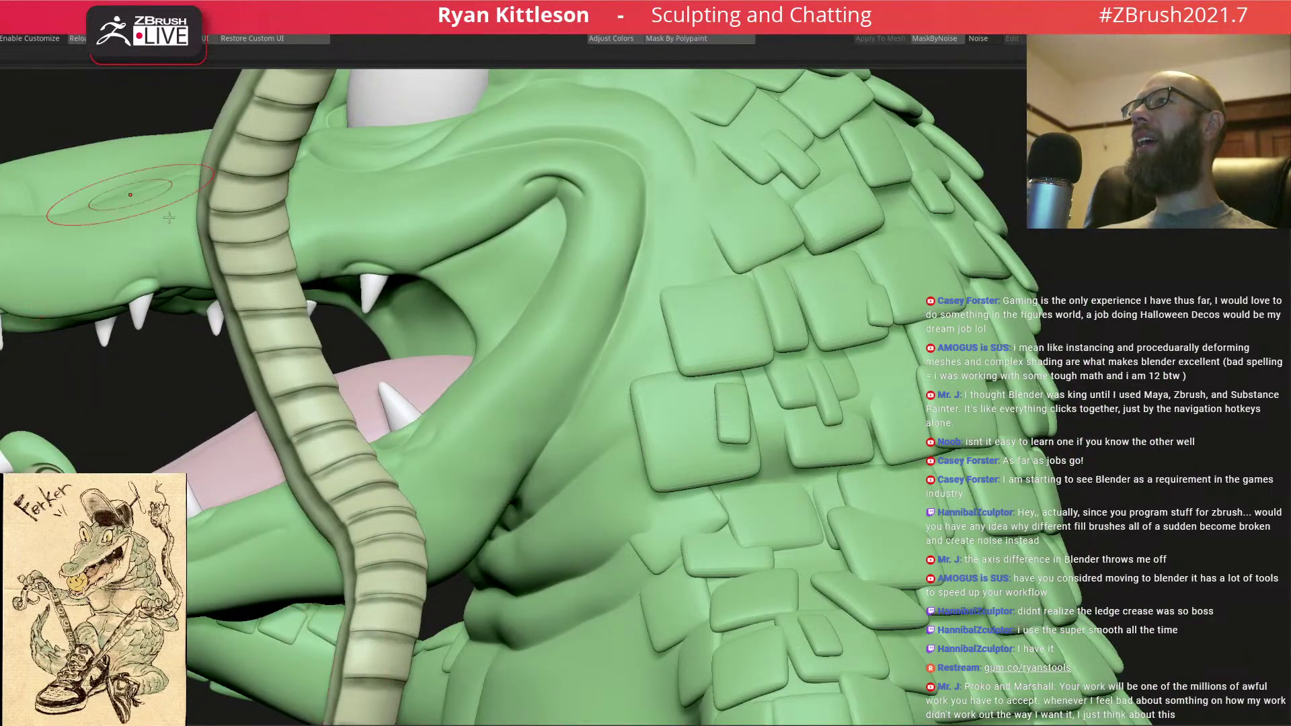
right_click_drag(638, 321, 730, 327)
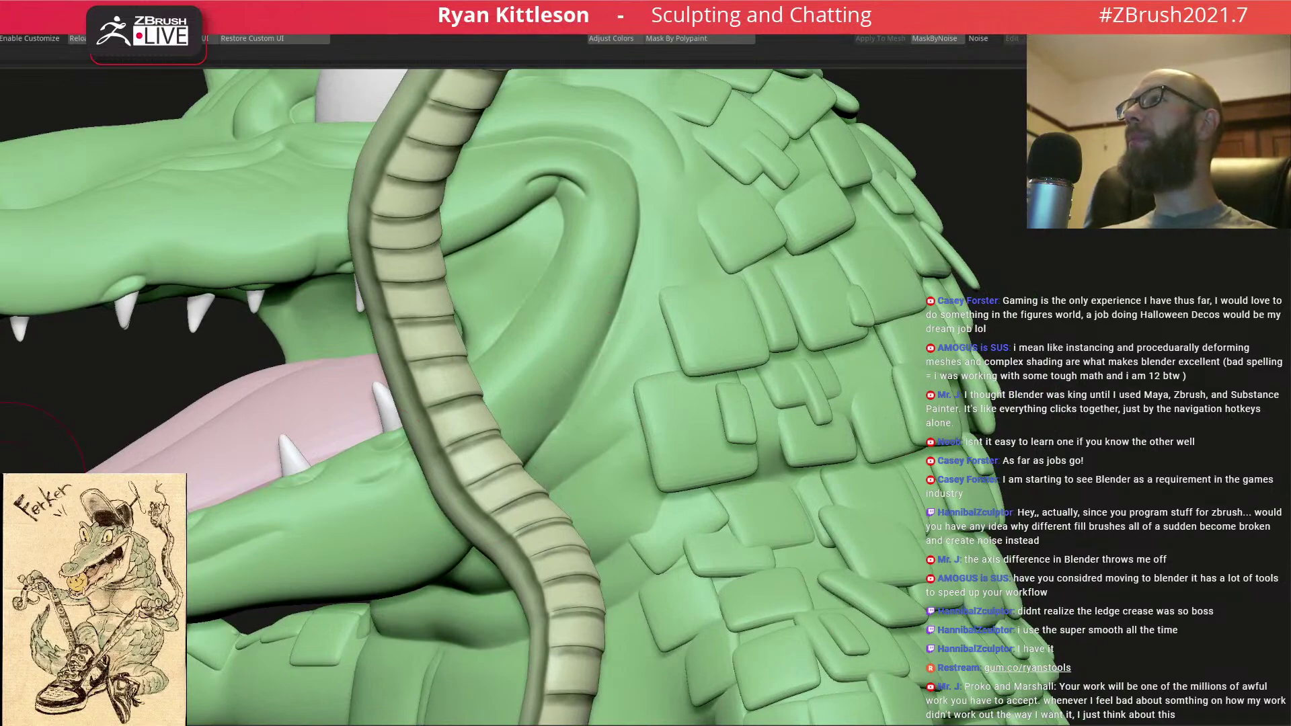
right_click_drag(484, 363, 614, 366)
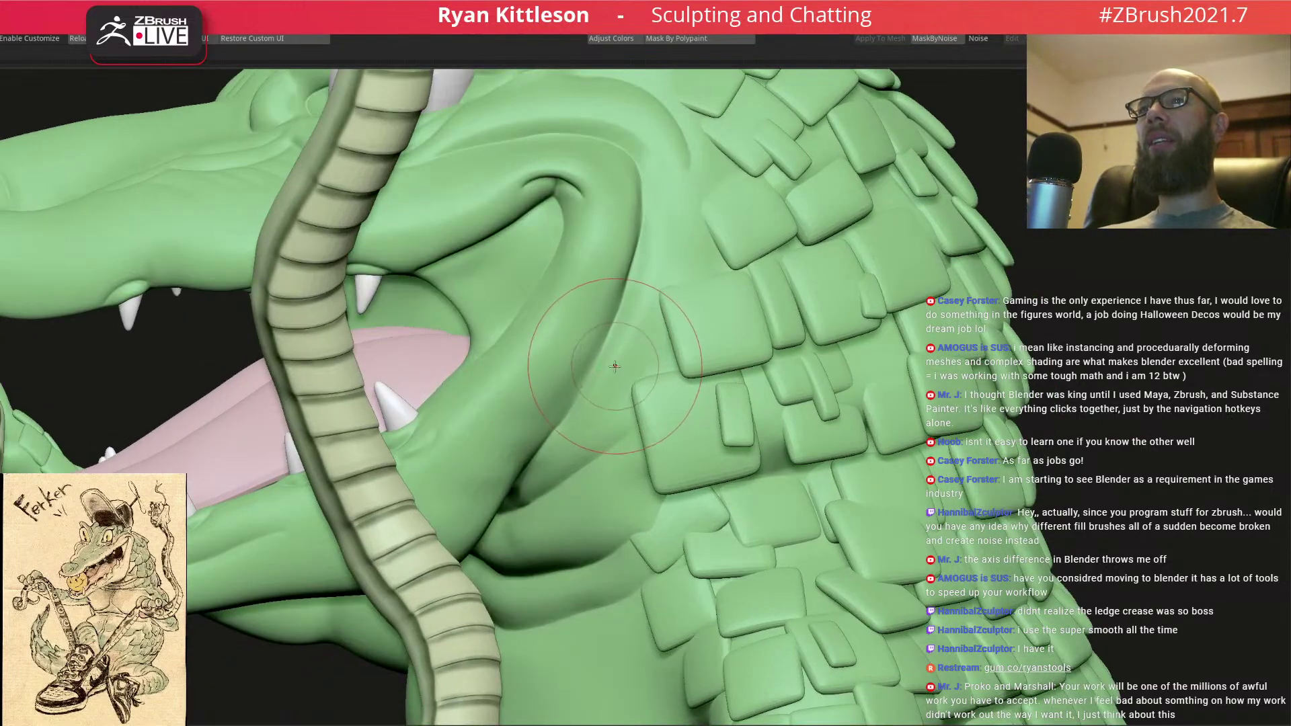
key("alt+s")
key("alt+t")
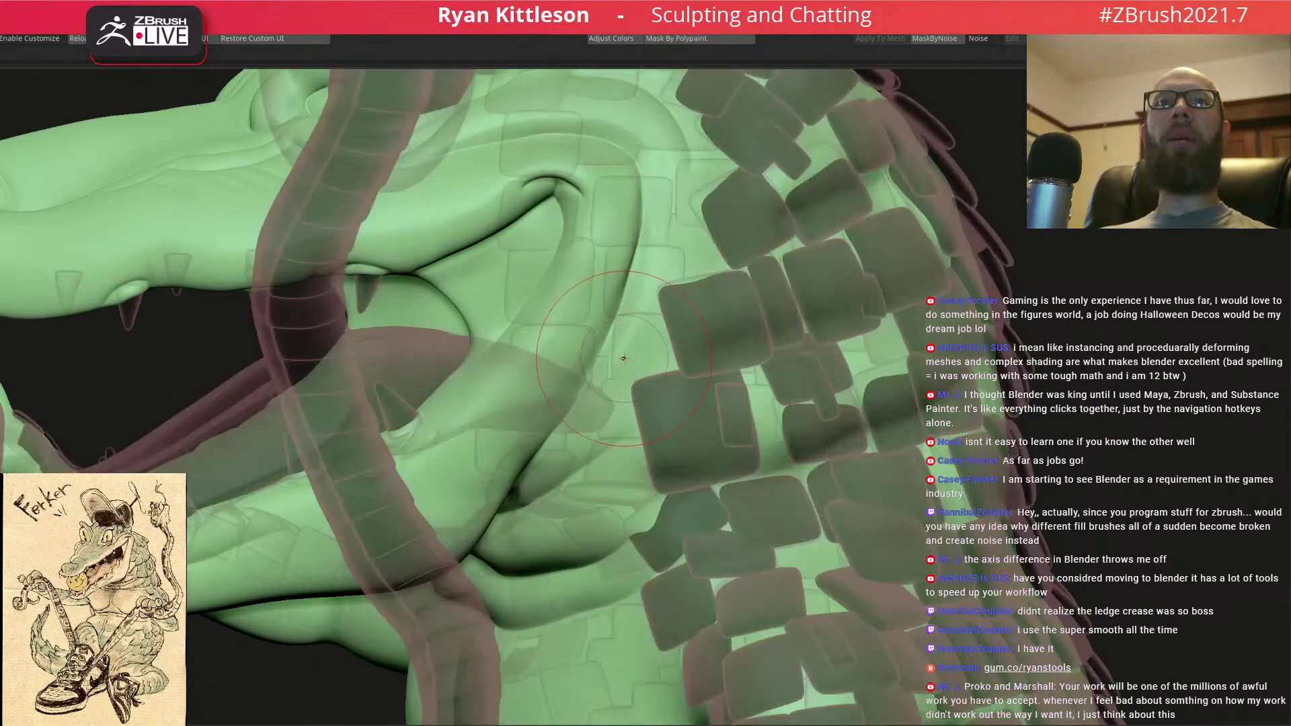
key("alt+t")
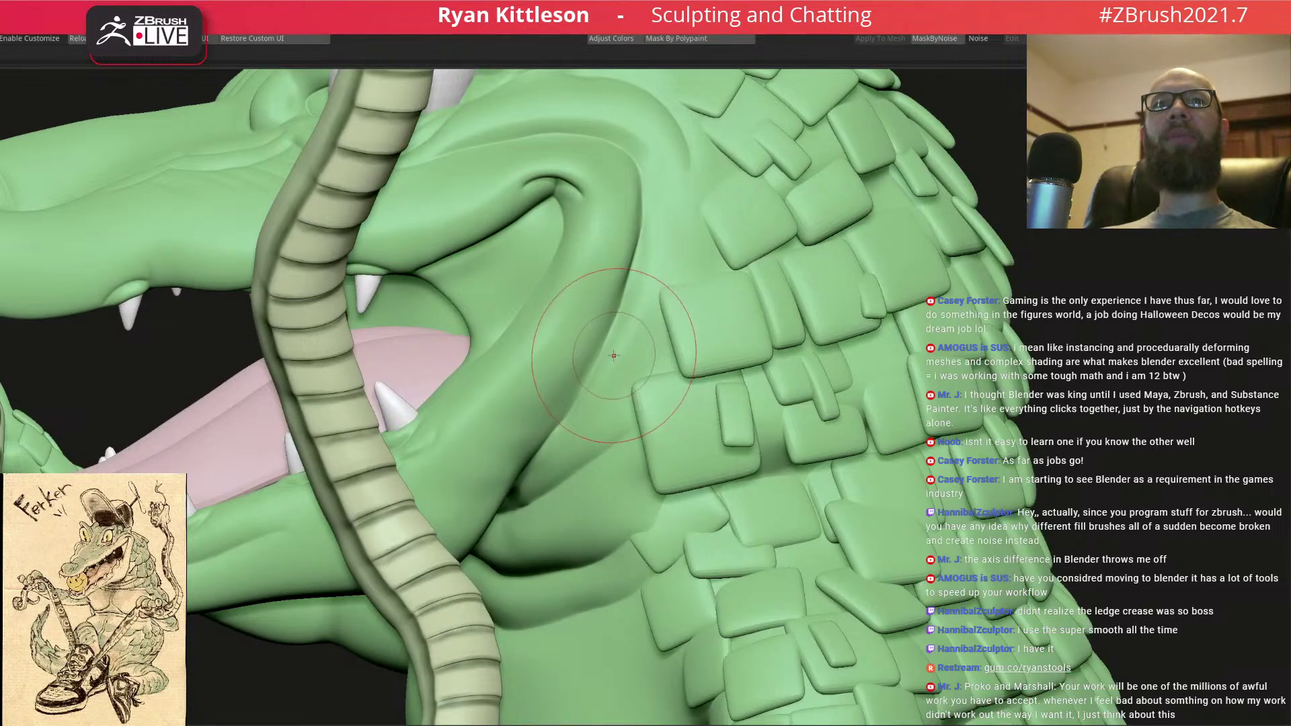
key("alt+s")
key("alt+s")
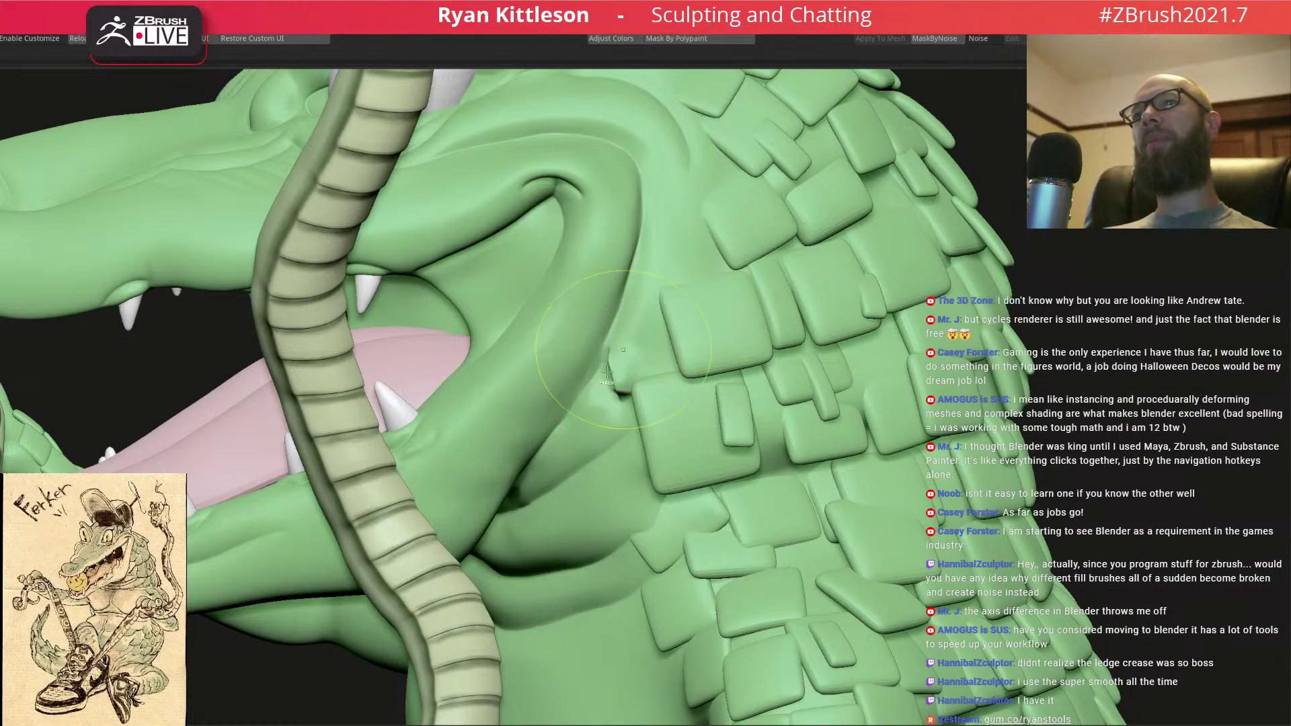
left_click_drag(607, 370, 598, 363, "shift")
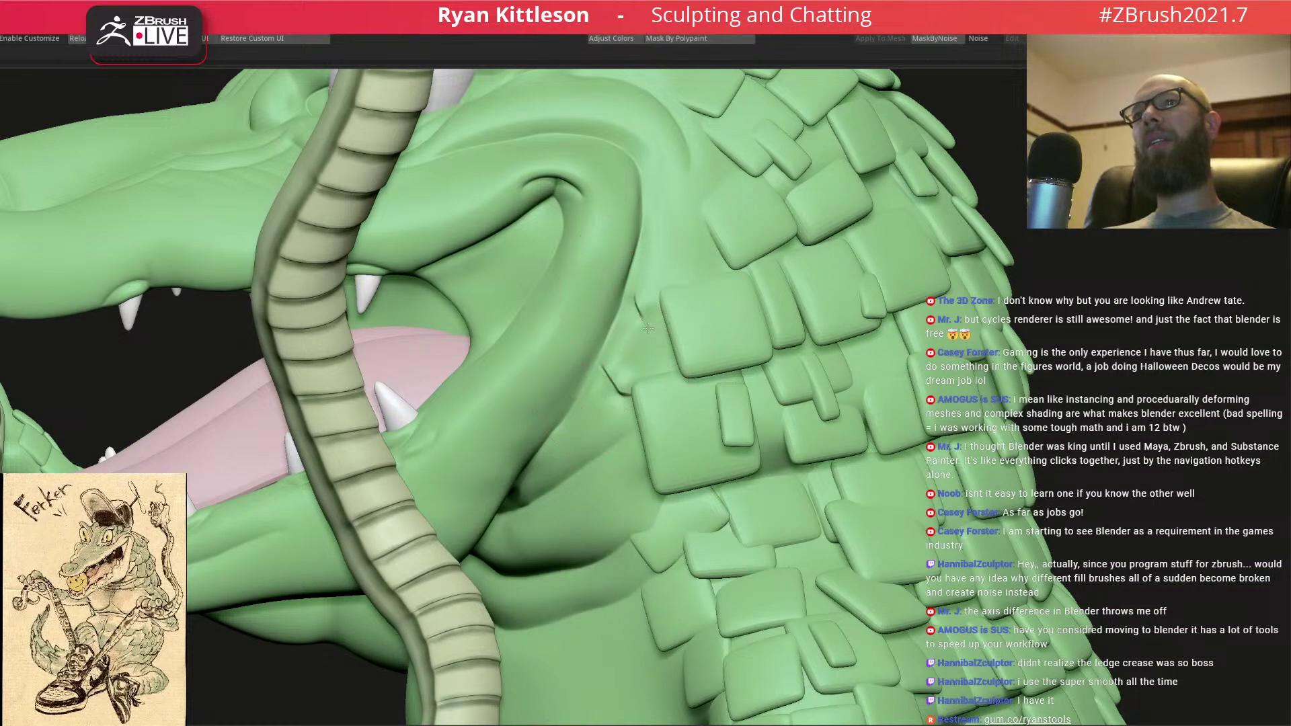
left_click_drag(643, 240, 697, 278)
left_click_drag(646, 197, 703, 205)
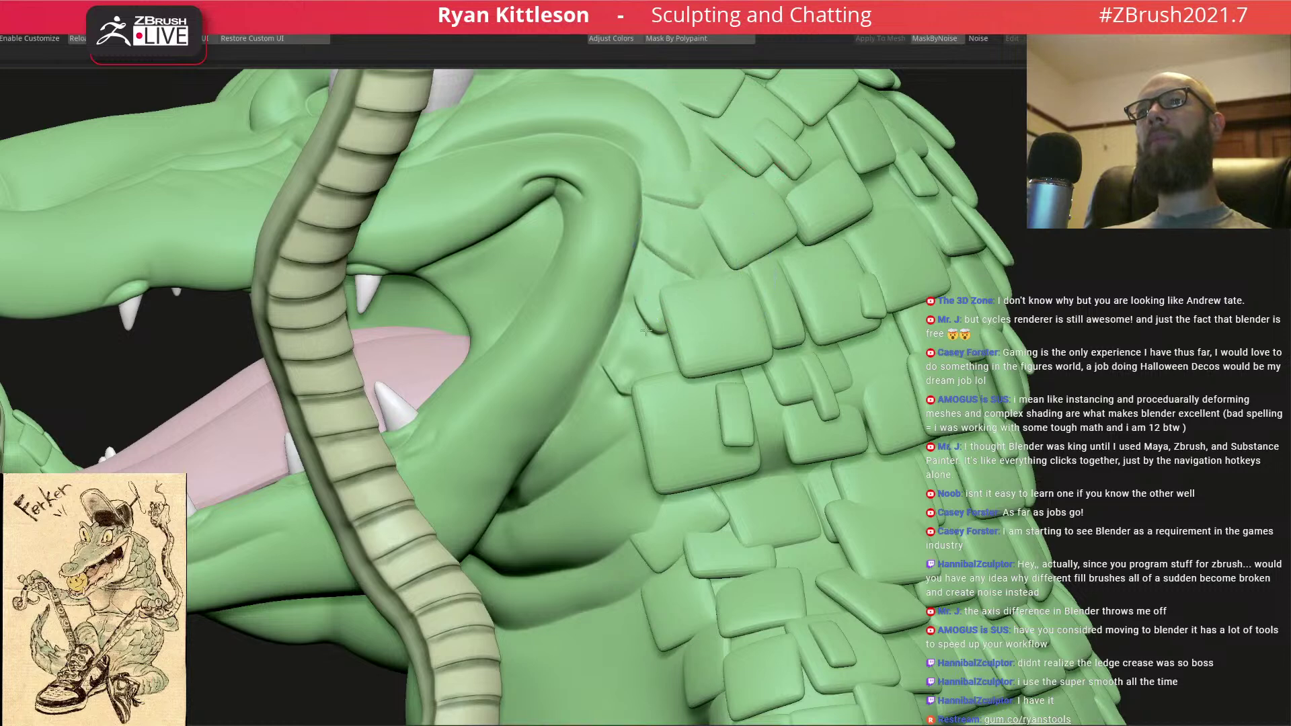
right_click_drag(675, 366, 689, 306, "alt")
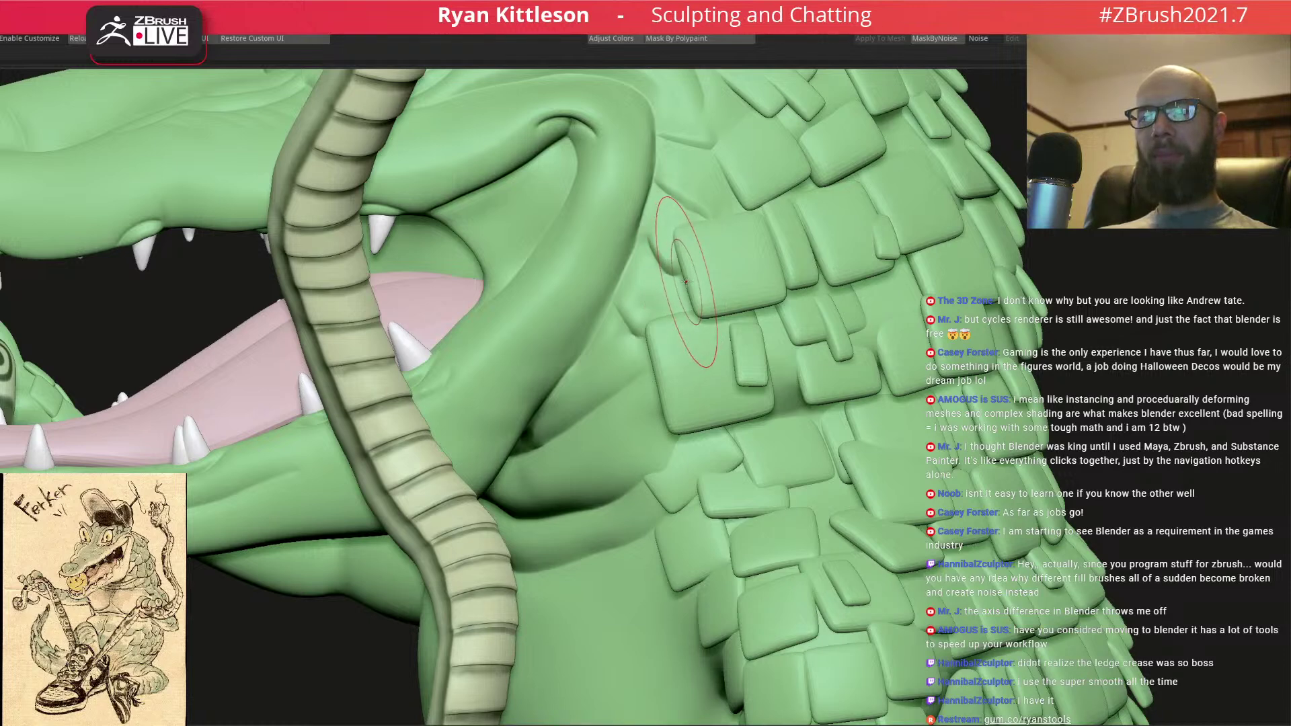
mouse_move(639, 375)
right_mouse_down()
mouse_move(648, 362)
mouse_move(634, 385)
mouse_move(625, 368)
mouse_move(596, 396)
mouse_move(576, 377)
right_mouse_up()
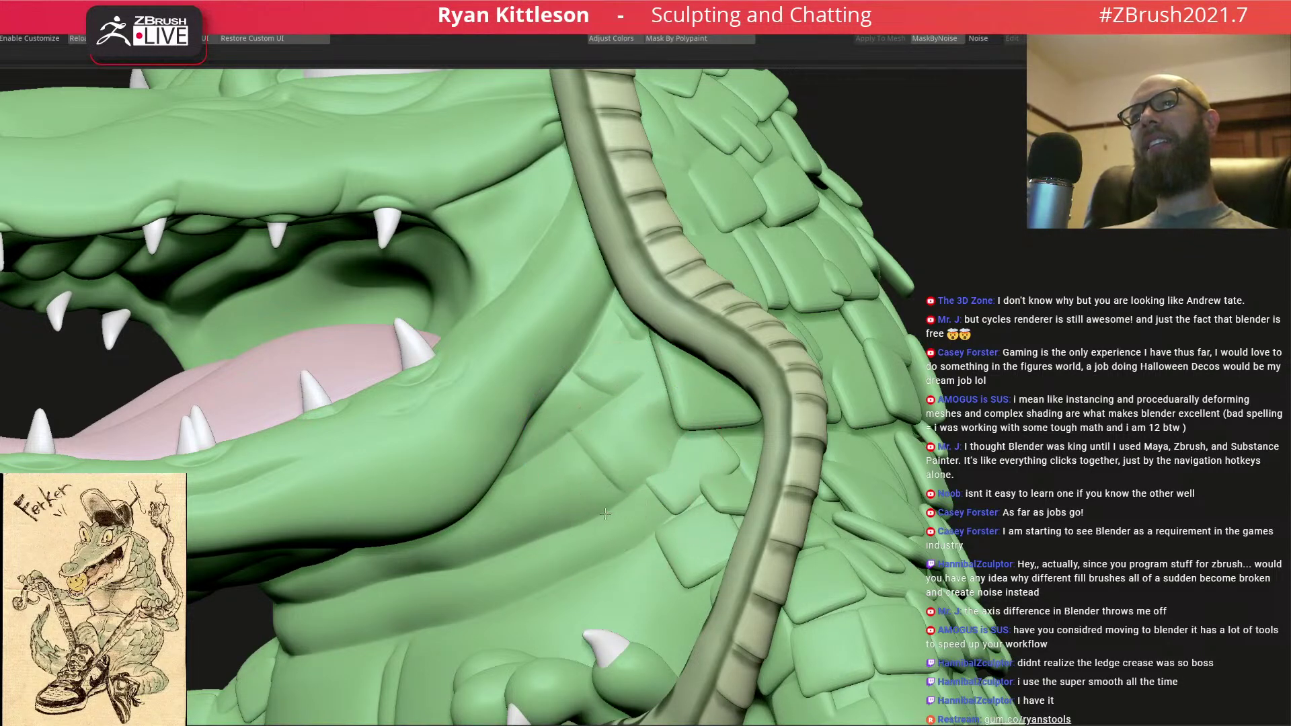
- Redo the crease under the jaw on the crocodile's right side and sculpt more scale edges up to the mouth corner
mouse_move(627, 523)
right_mouse_down()
mouse_move(455, 445)
mouse_move(464, 355)
mouse_move(456, 366)
right_mouse_up()
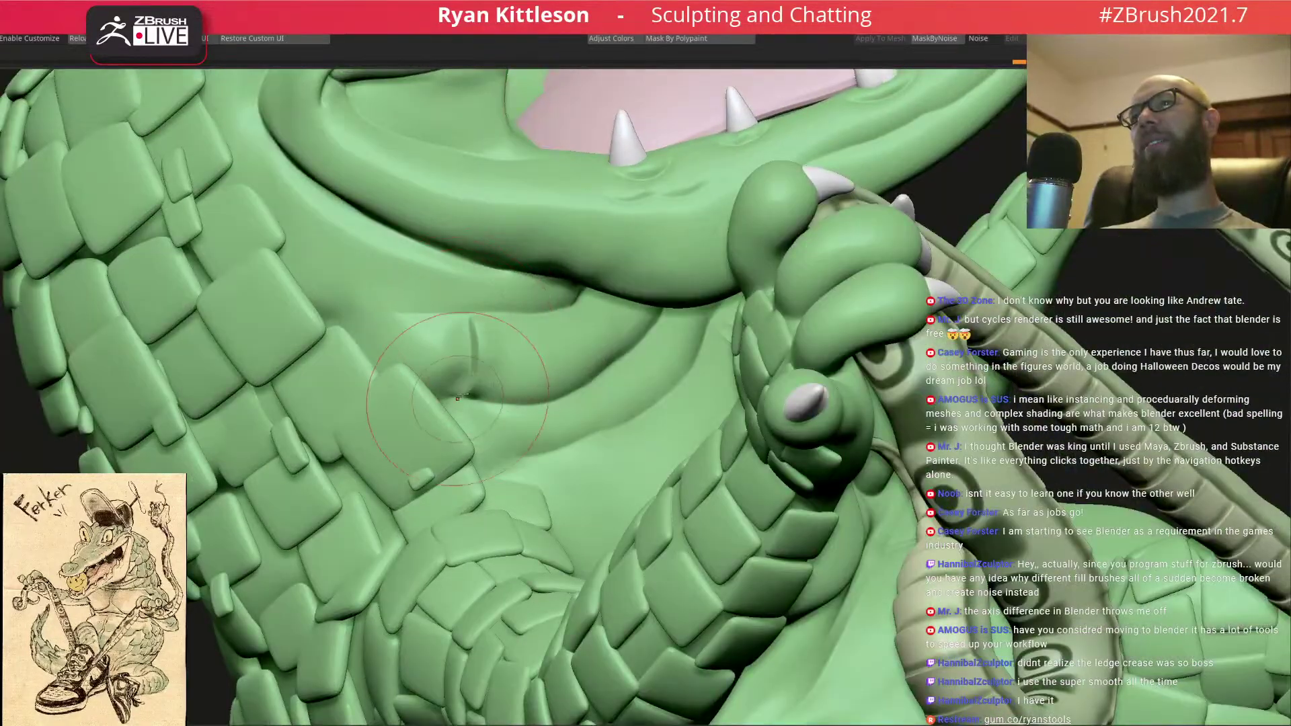
key("ctrl+z")
left_click_drag(453, 396, 466, 302)
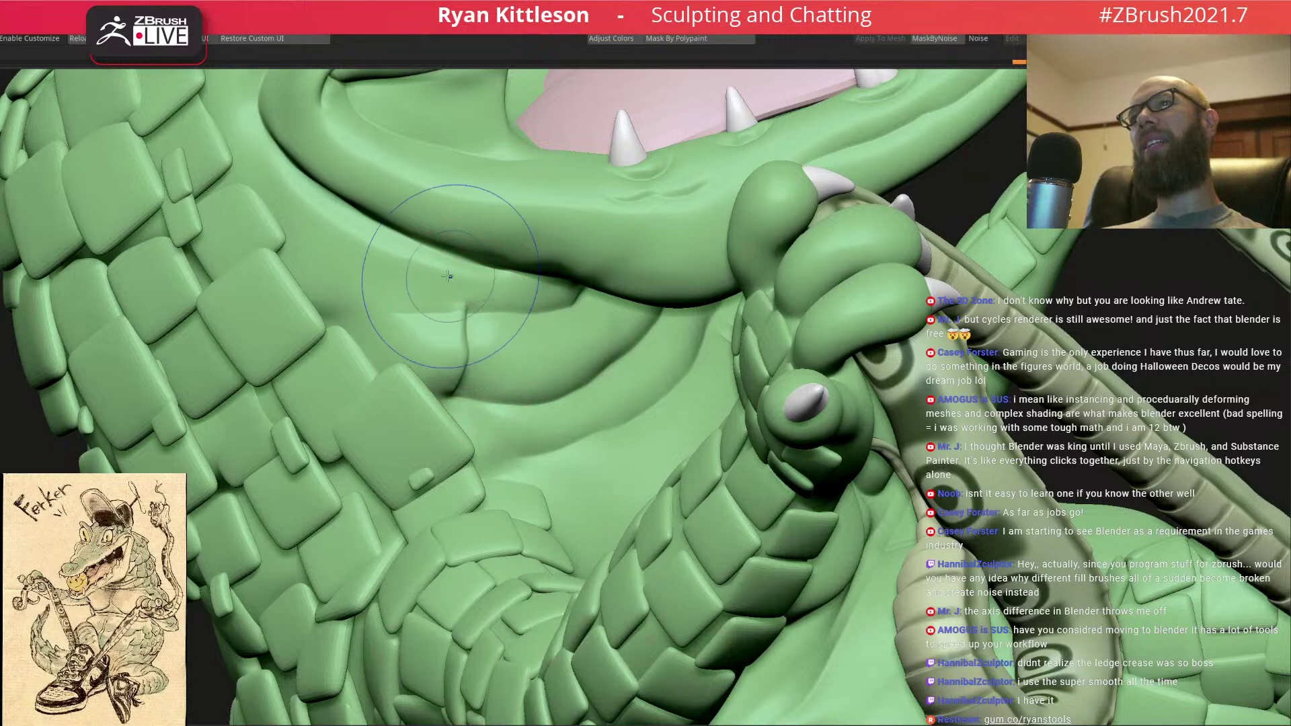
left_click_drag(366, 310, 388, 251)
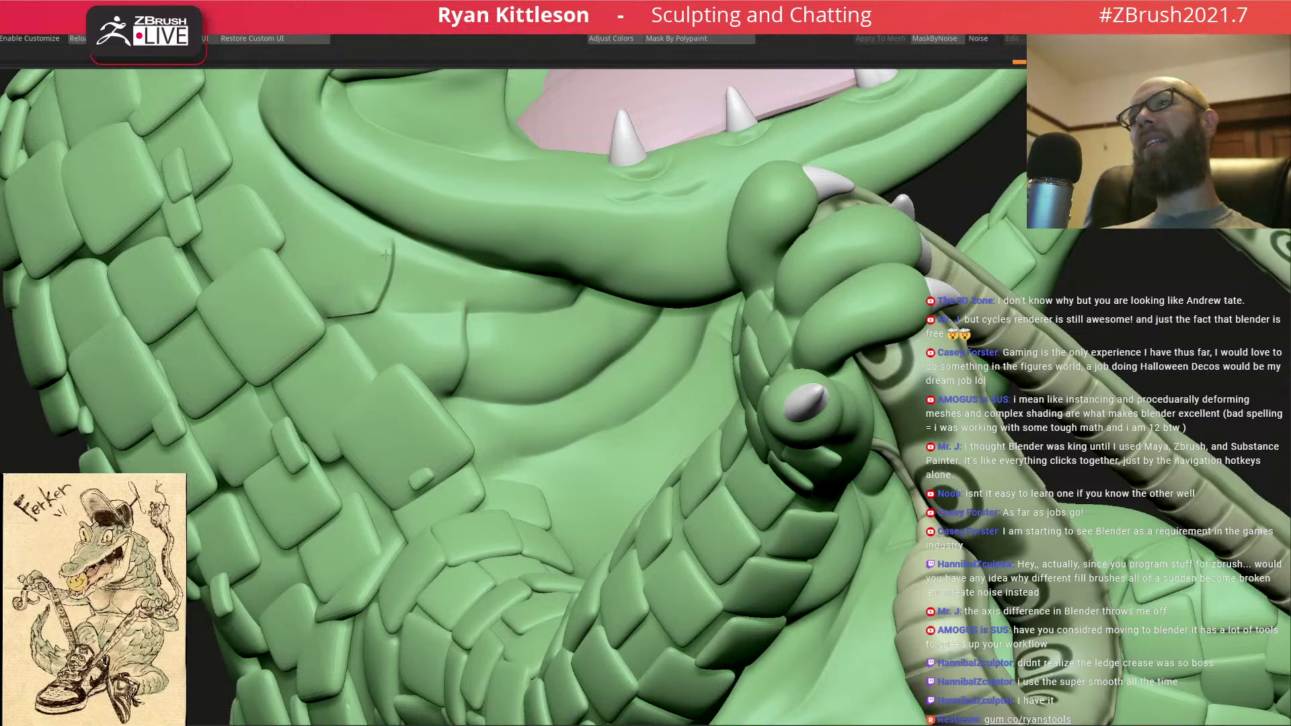
left_click_drag(279, 253, 348, 211)
mouse_move(420, 256)
right_mouse_down()
mouse_move(482, 288)
mouse_move(387, 272)
right_mouse_up()
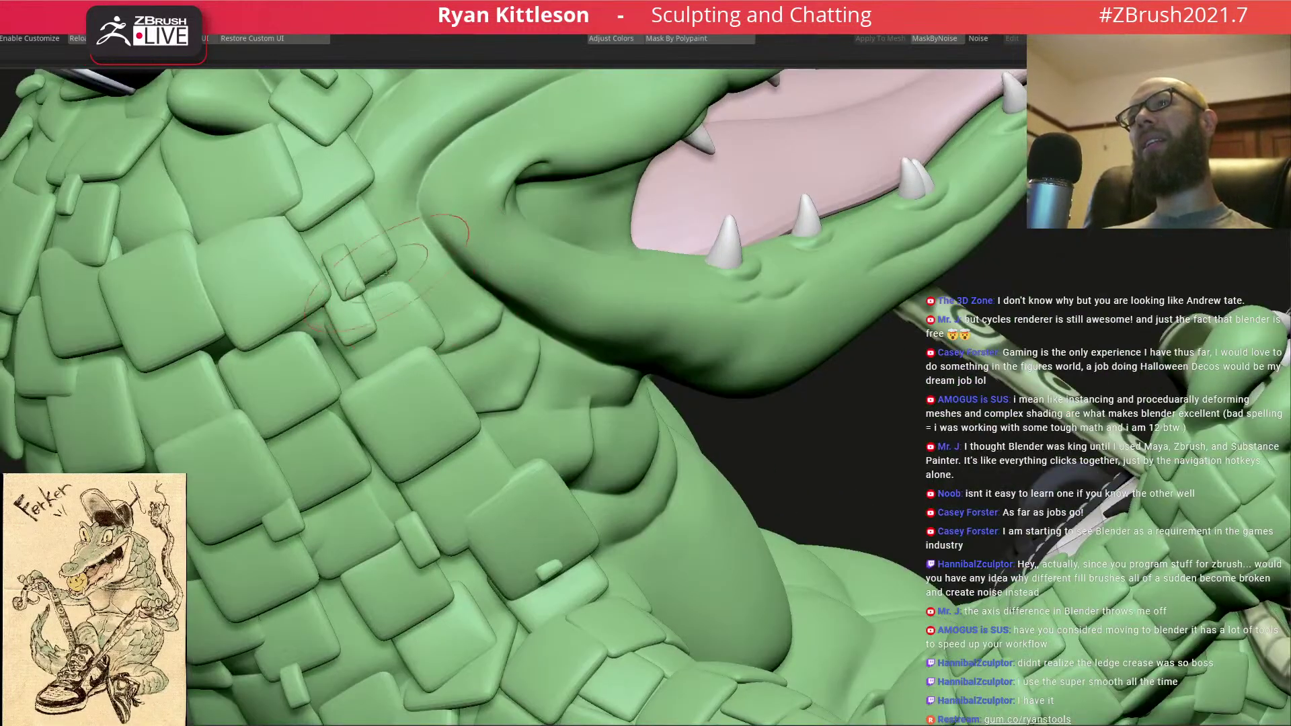
left_click_drag(368, 195, 442, 182)
- Sculpt a scale edge into the cheek fold below the right eye
right_click_drag(443, 182, 524, 360)
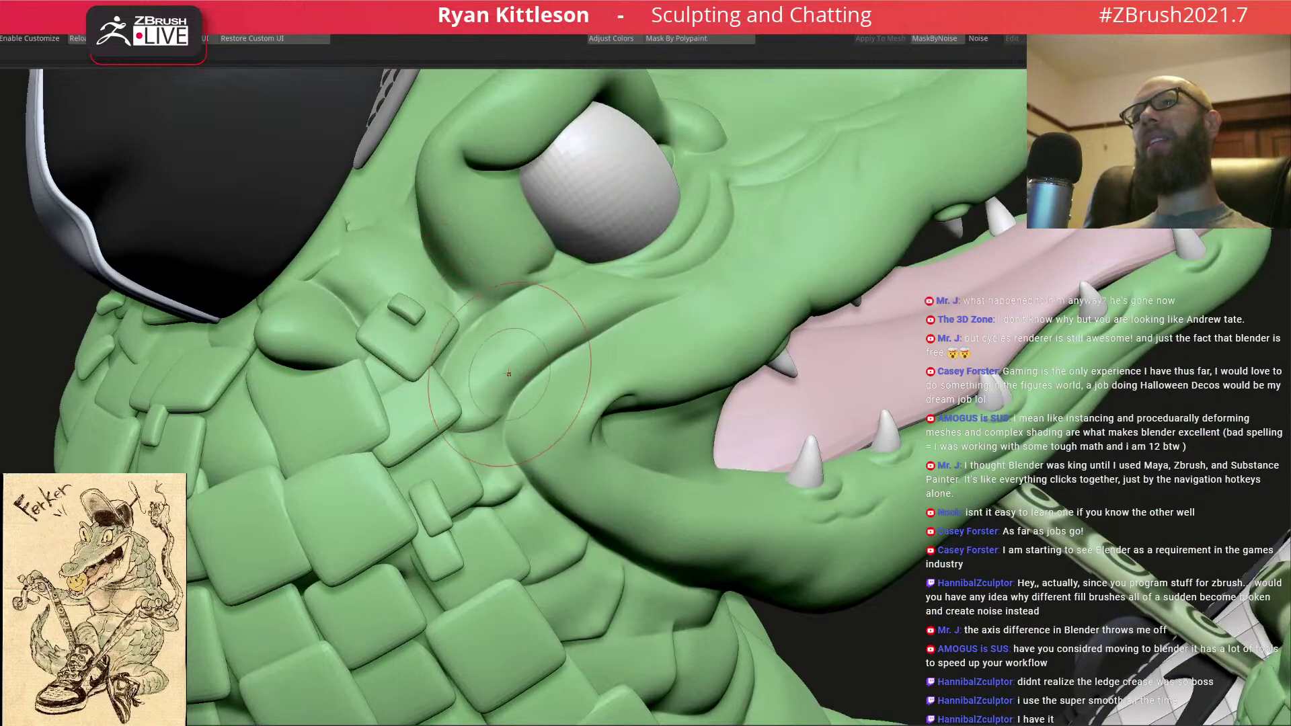
mouse_move(527, 356)
right_mouse_down()
mouse_move(539, 317)
mouse_move(507, 320)
right_mouse_up()
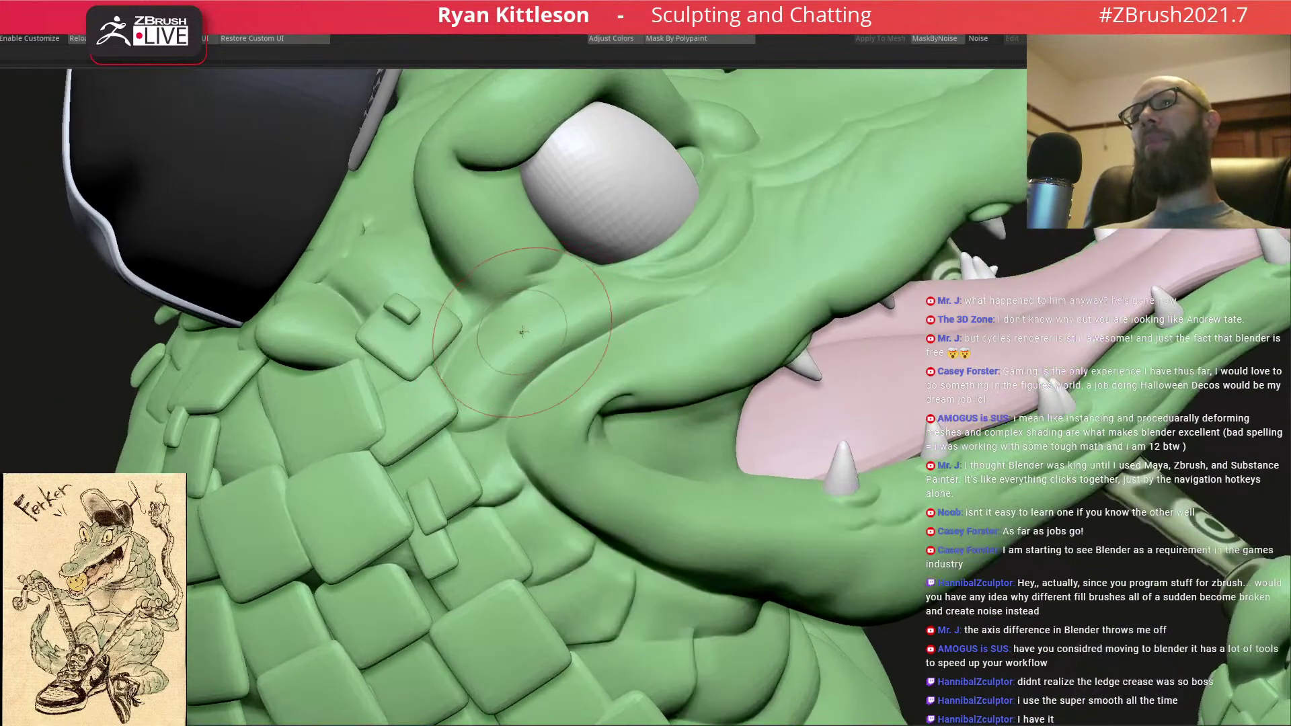
mouse_move(452, 288)
right_mouse_down()
mouse_move(531, 333)
mouse_move(447, 285)
right_mouse_up()
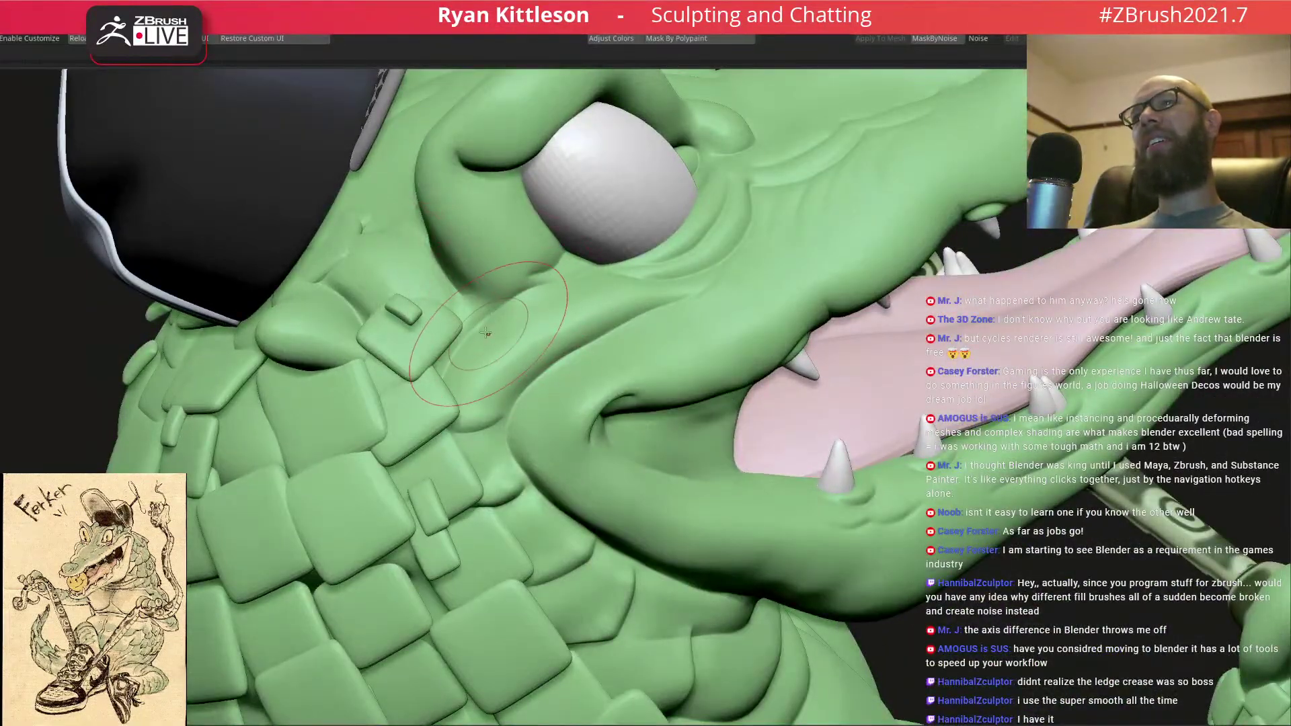
left_click_drag(551, 341, 513, 329)
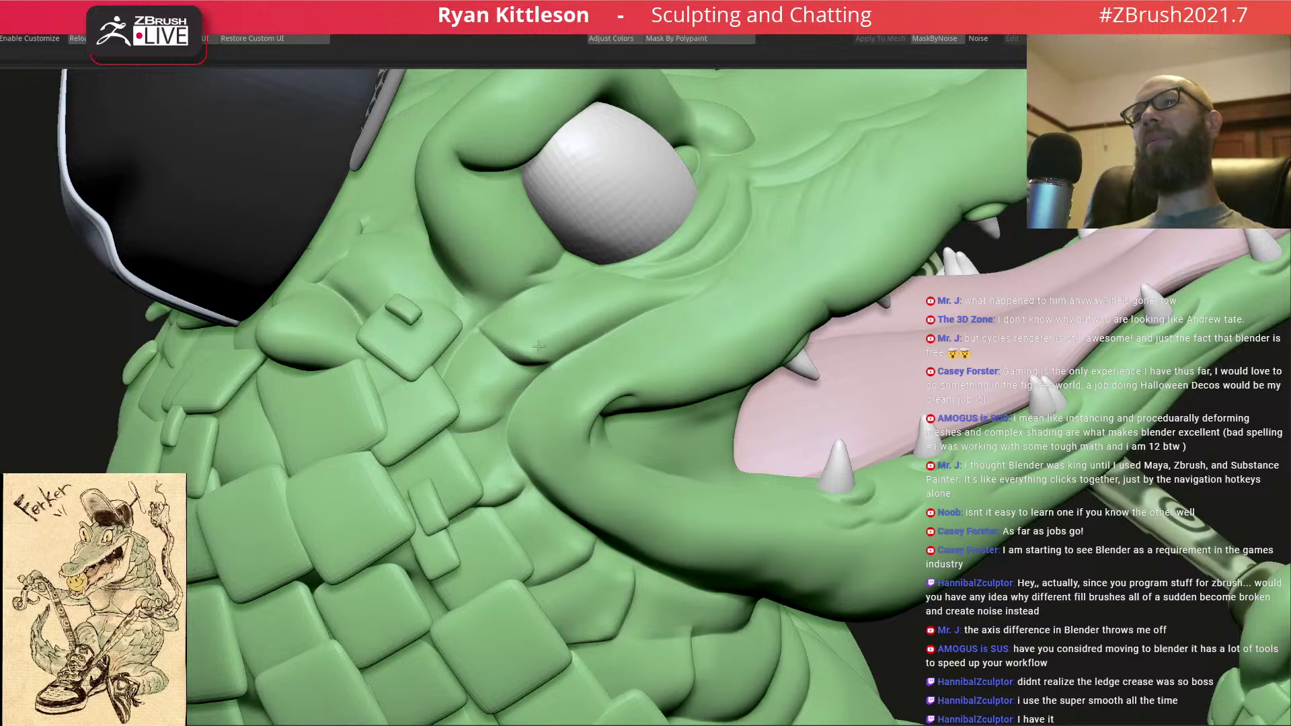
- Sculpt short scale creases on both sides of the neck fold beneath the lower jaw
key("f")
right_click_drag(602, 295, 491, 373)
right_click_drag(716, 469, 494, 377, "ctrl")
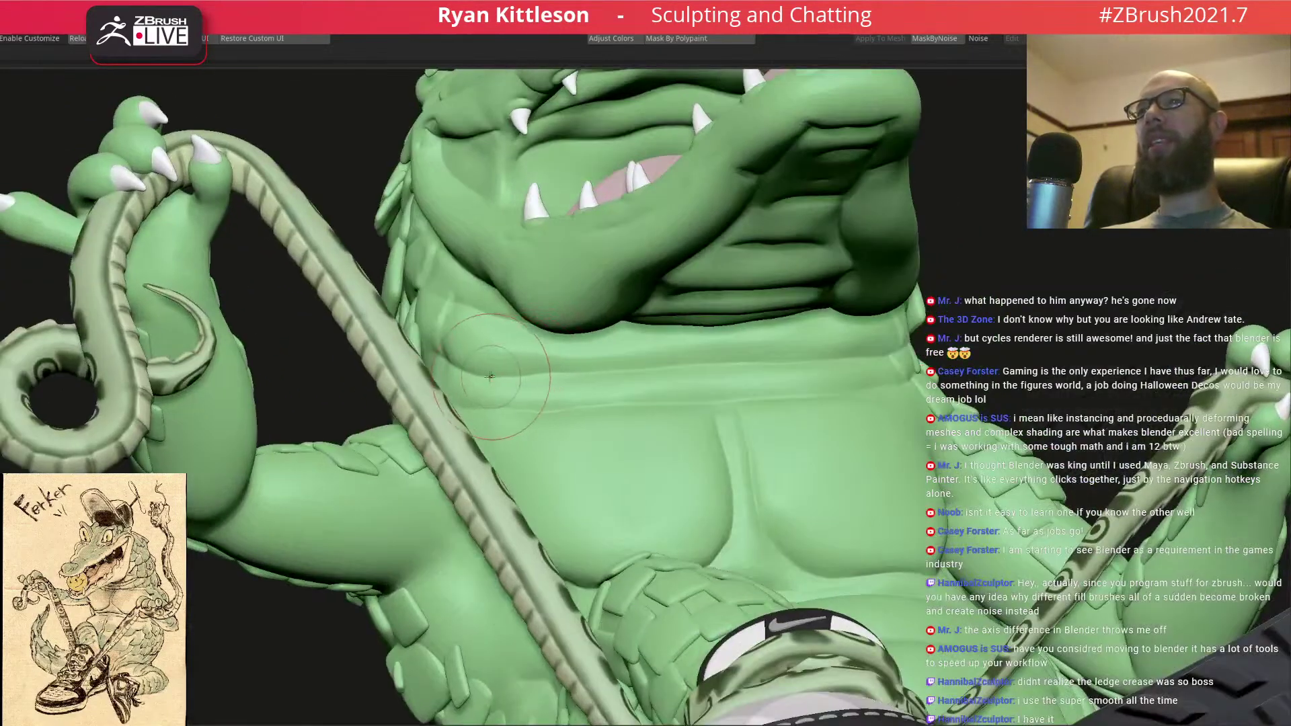
left_click_drag(492, 377, 526, 352)
right_click_drag(763, 336, 850, 342)
left_click_drag(879, 352, 894, 350)
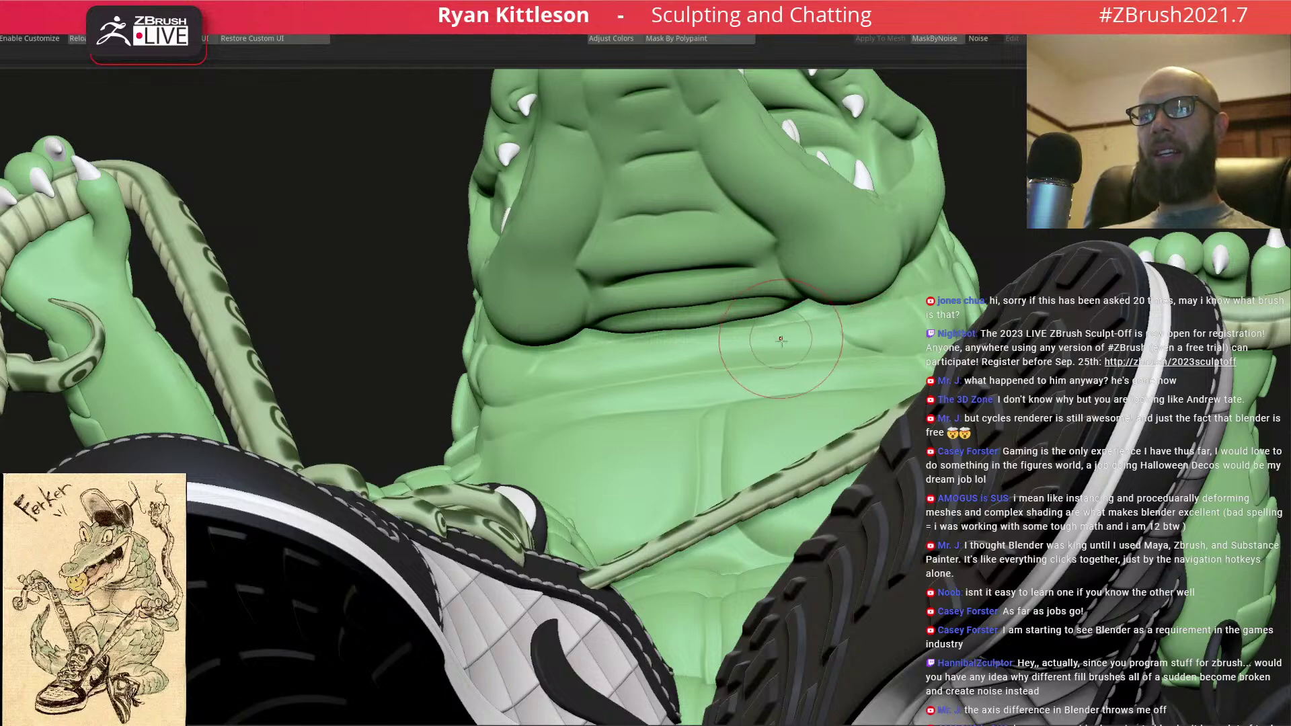
- Sculpt a rounded scale into the right neck fold beside the large square scale above the shoulder
right_click_drag(780, 338, 716, 360)
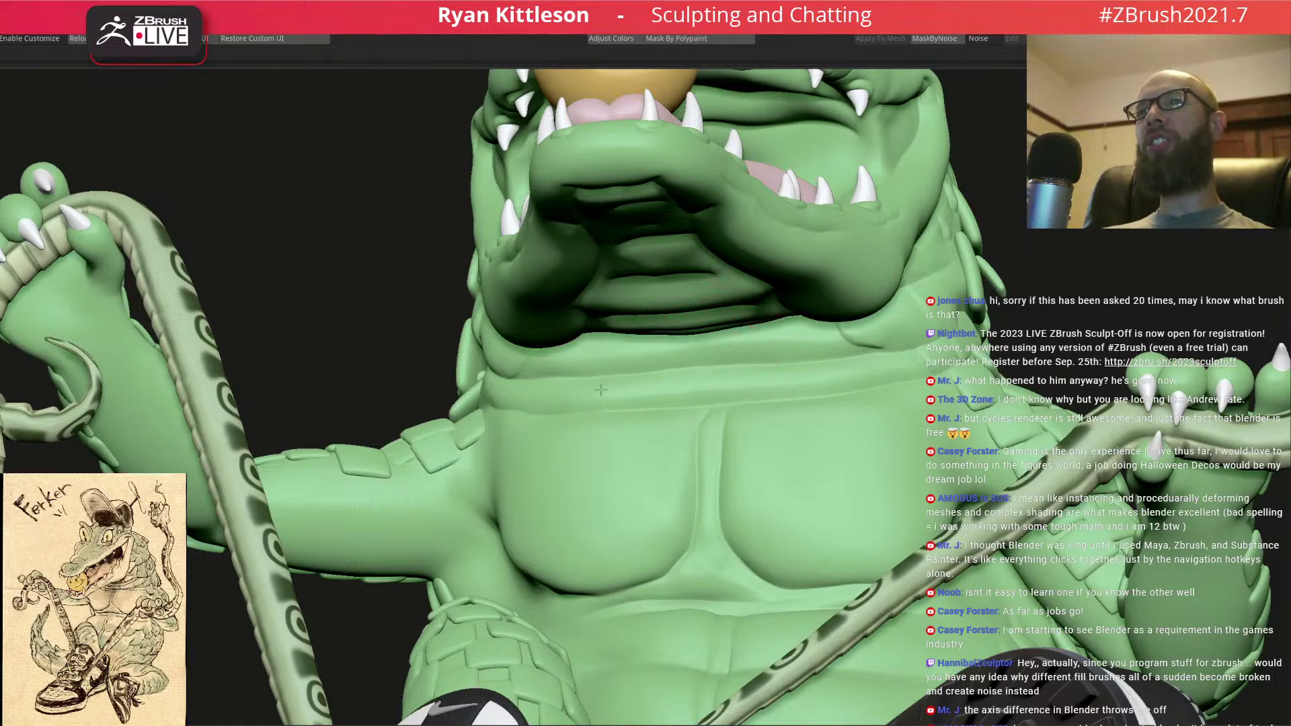
right_click_drag(600, 390, 561, 402)
right_click_drag(577, 378, 553, 391)
mouse_move(673, 397)
right_mouse_down()
mouse_move(673, 444)
mouse_move(673, 358)
right_mouse_up()
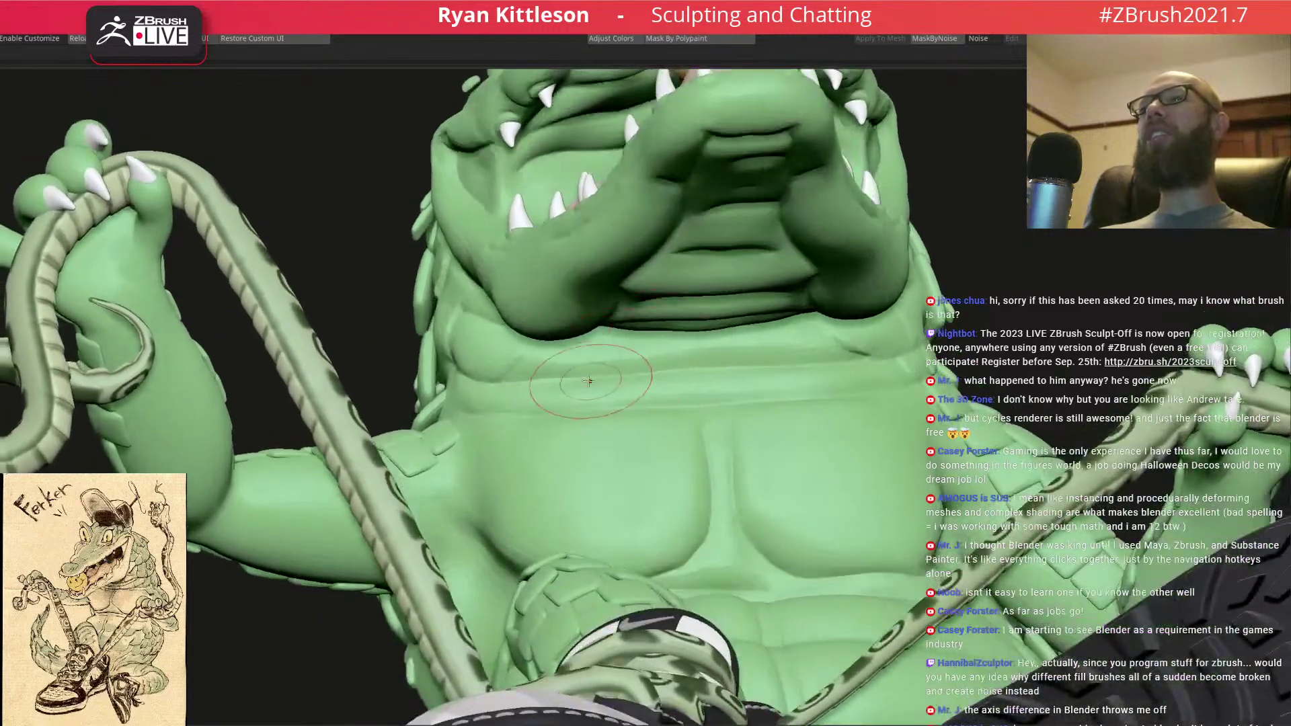
right_click_drag(502, 398, 461, 385)
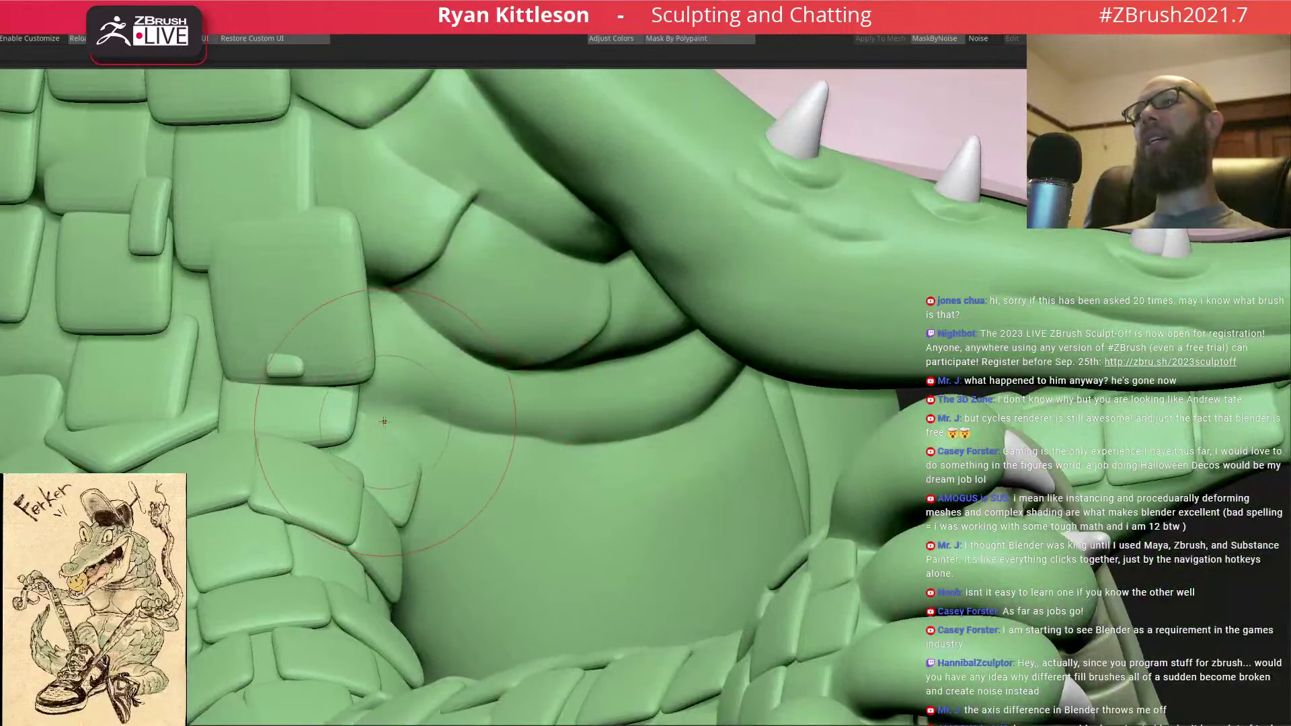
left_click_drag(427, 379, 435, 373)
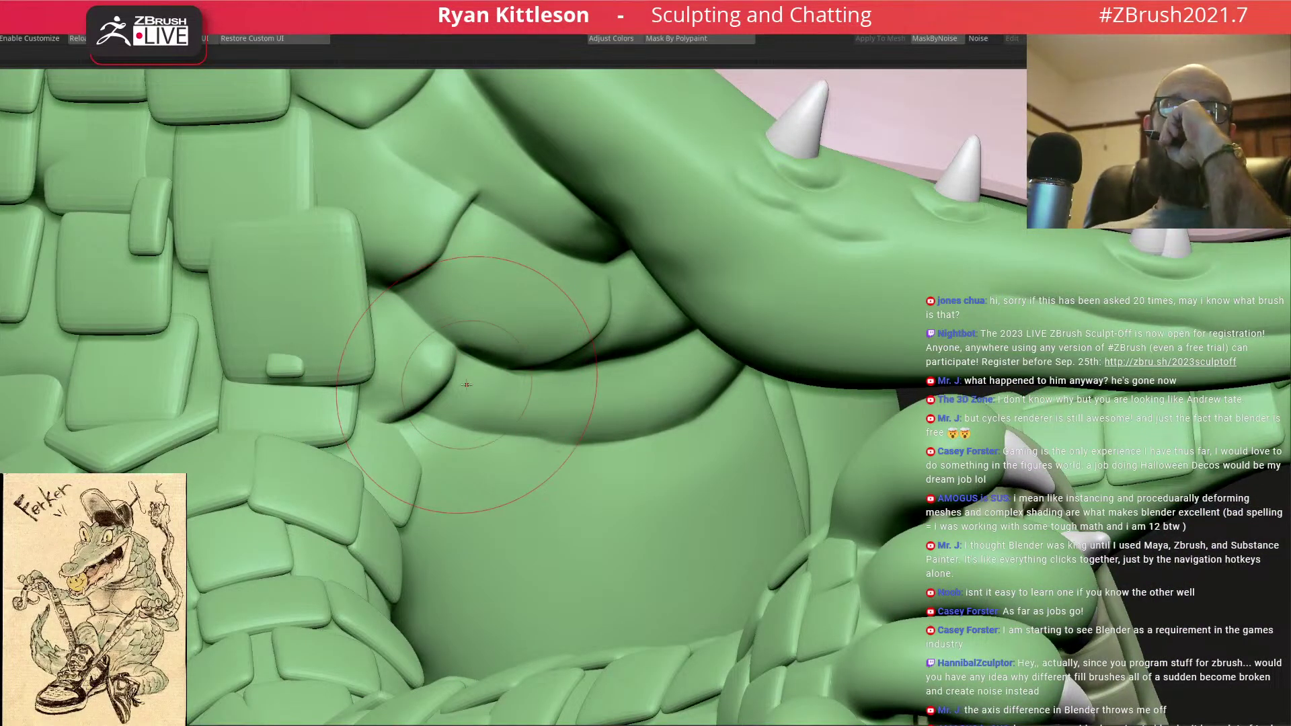
- Divide the neck fold above the chest into wide scales with two short creases using a smaller brush
mouse_move(466, 385)
right_mouse_down()
mouse_move(857, 323)
mouse_move(750, 317)
mouse_move(605, 353)
right_mouse_up()
key("space")
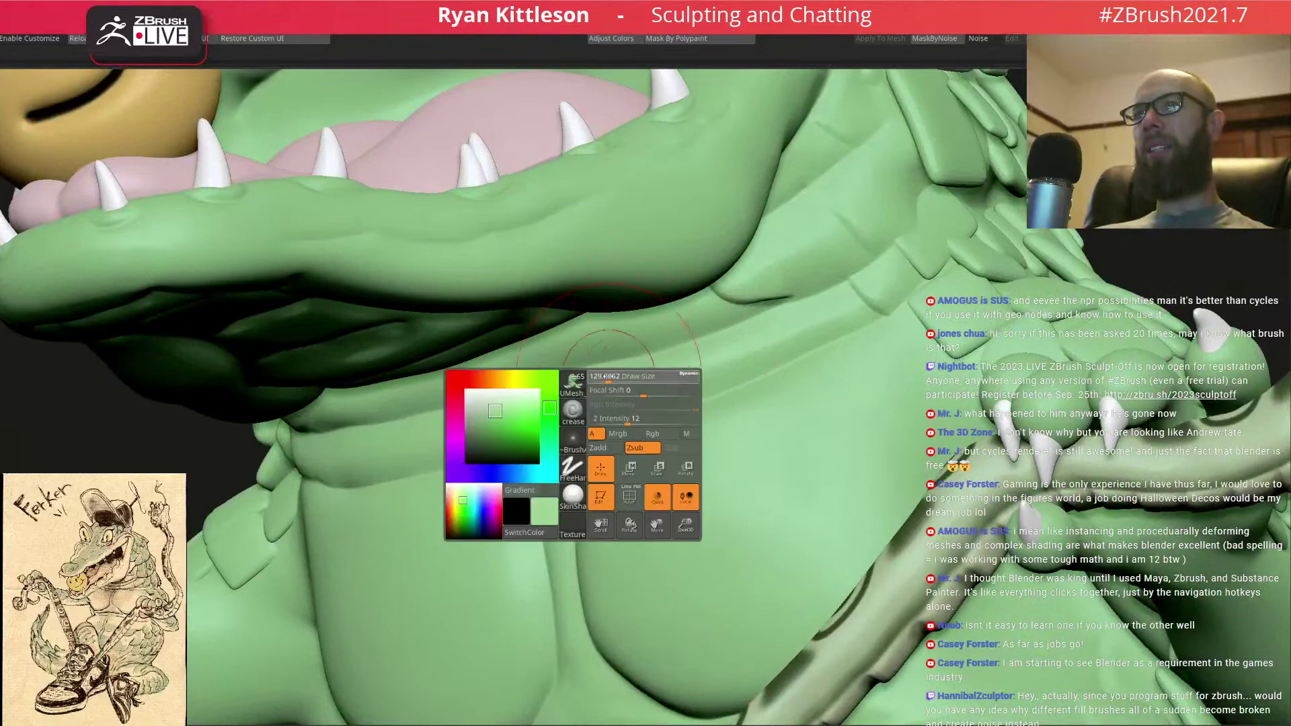
right_click_drag(576, 404, 605, 346)
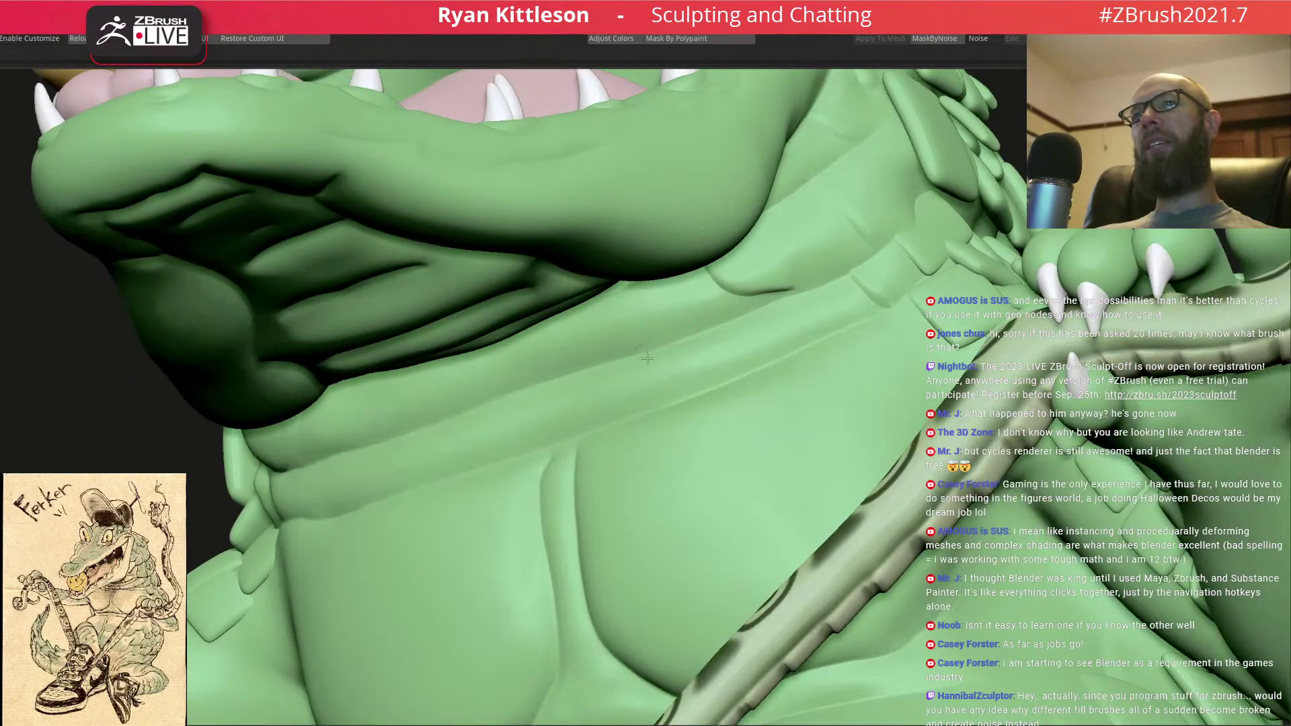
left_click_drag(662, 358, 669, 367)
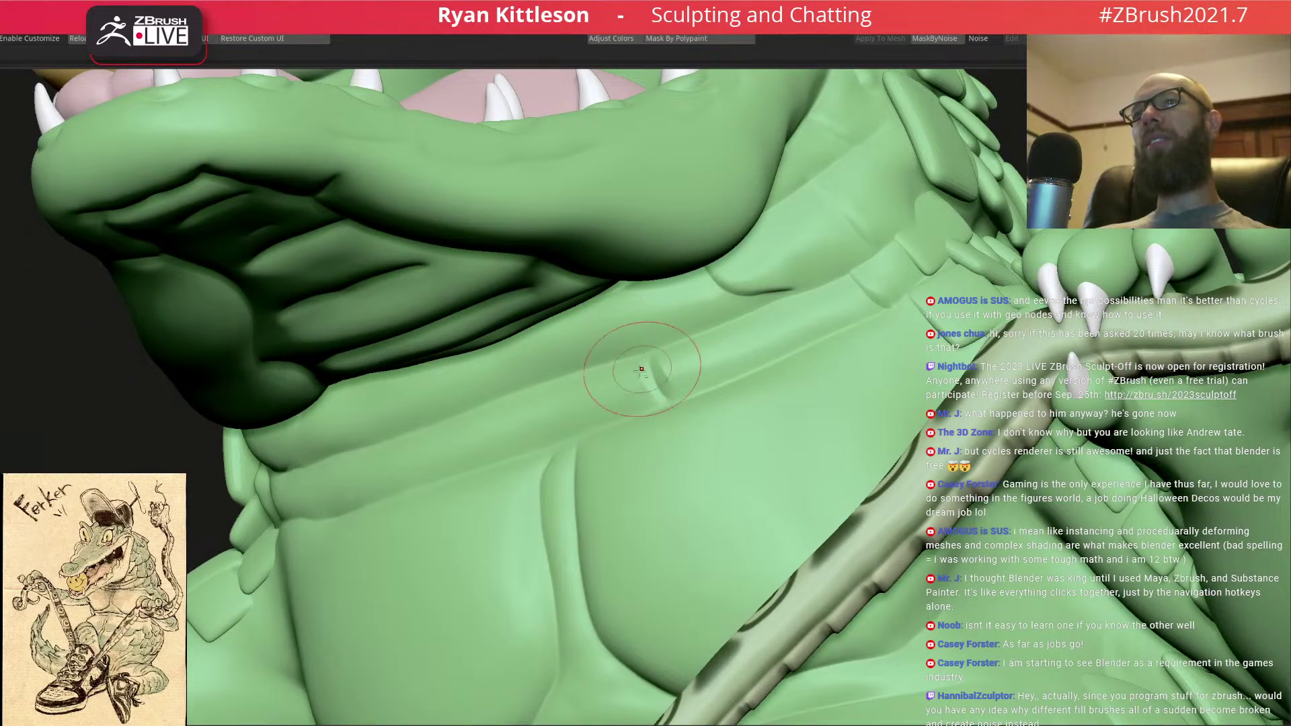
right_click_drag(669, 367, 504, 403)
mouse_move(378, 451)
left_mouse_down()
mouse_move(368, 505)
mouse_move(391, 453)
left_mouse_up()
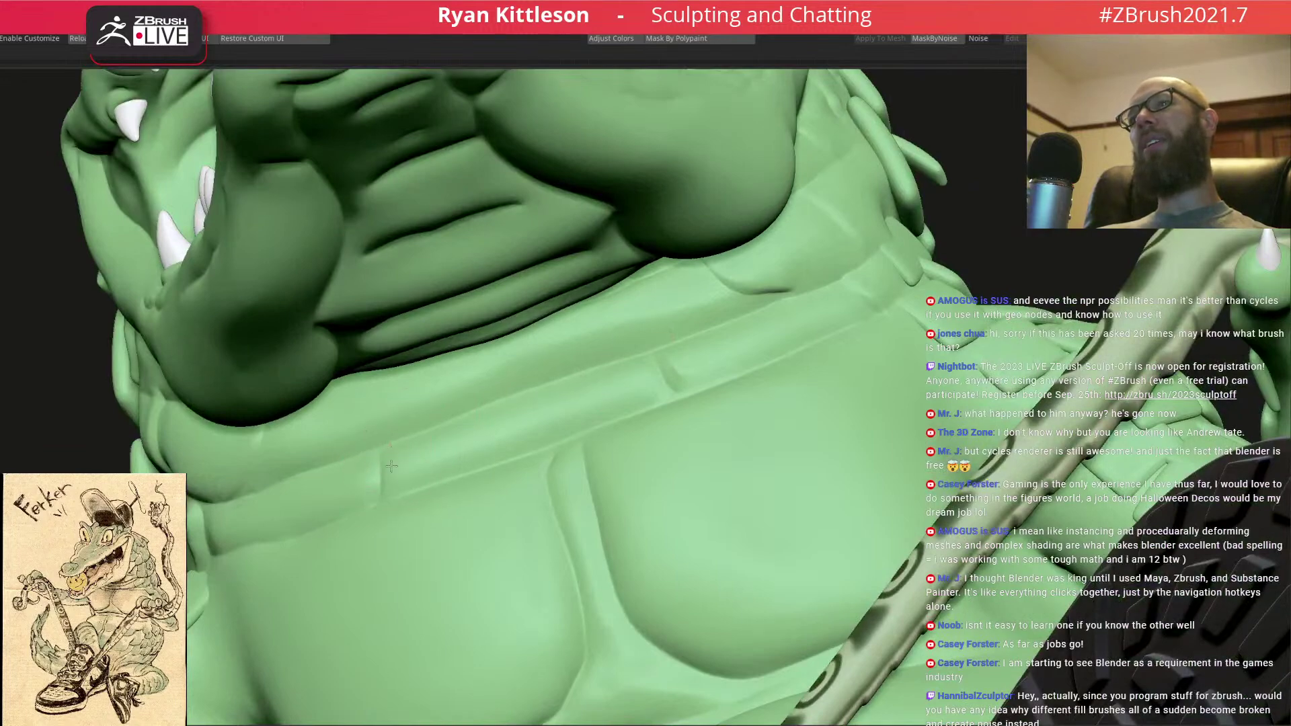
right_click_drag(404, 430, 472, 367)
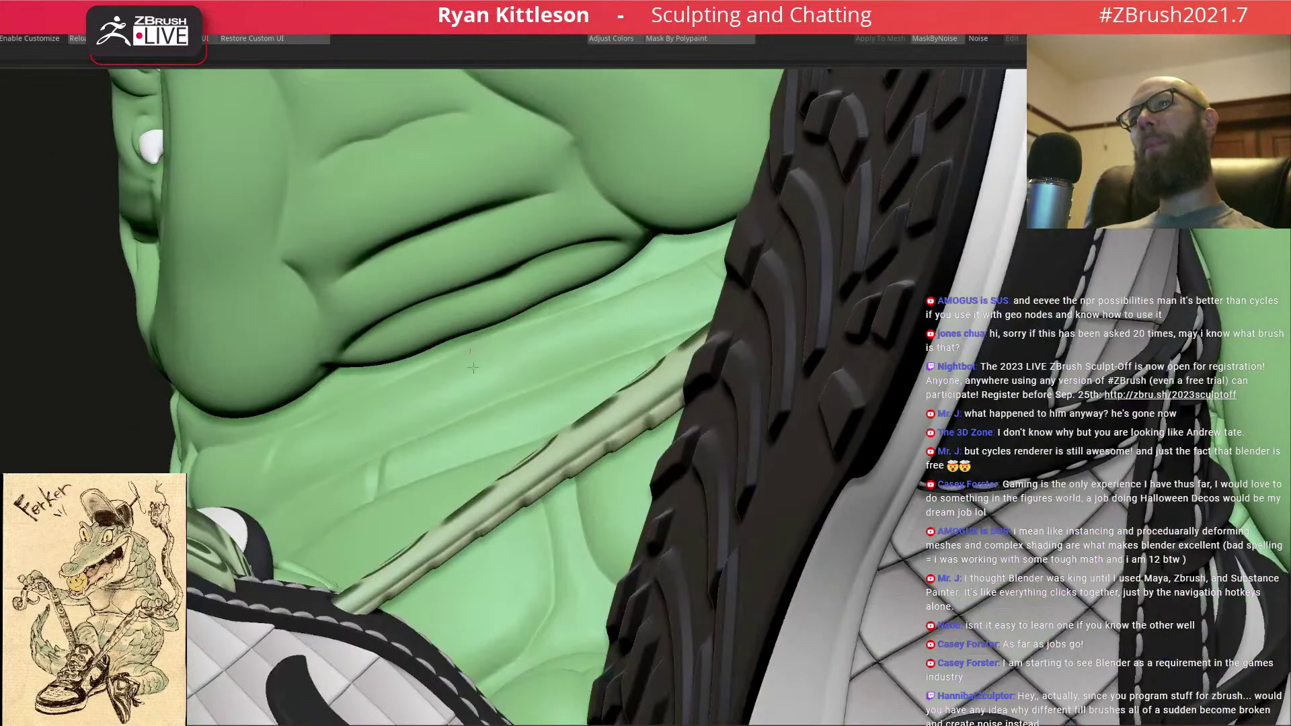
right_click_drag(433, 437, 784, 337)
key("f")
key("space")
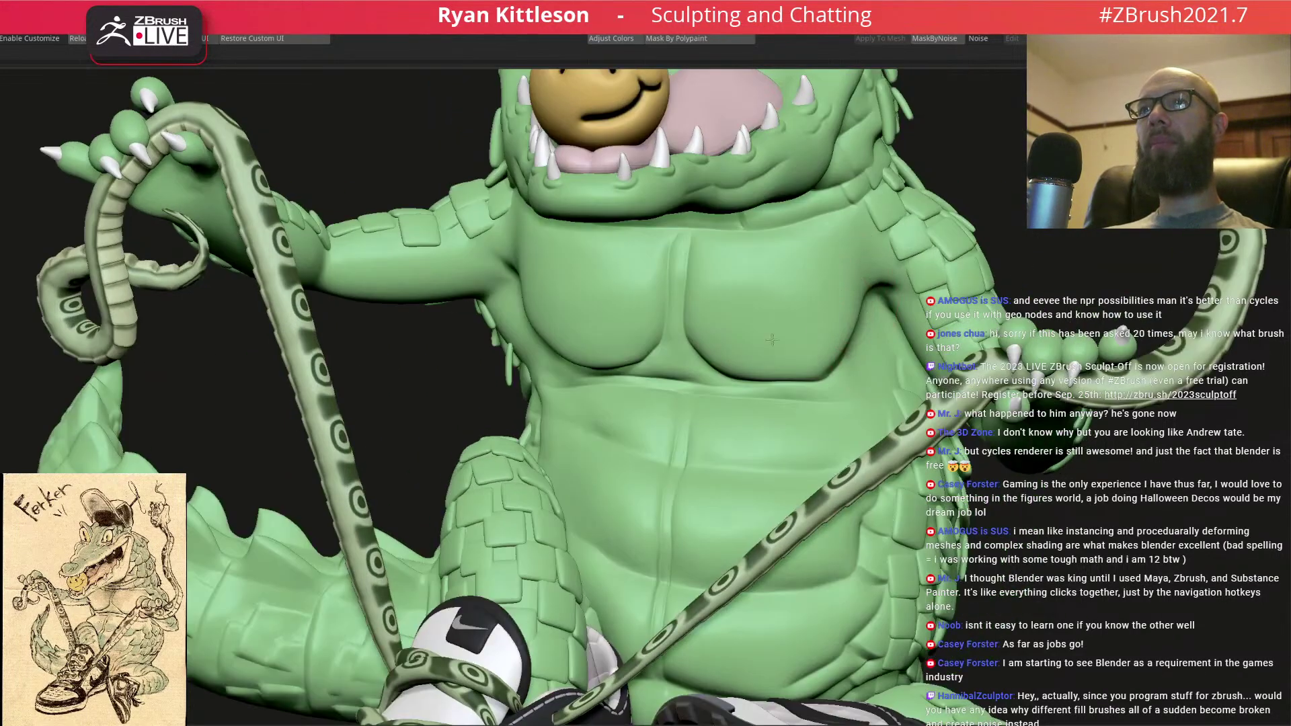
right_click_drag(834, 262, 606, 267)
right_click_drag(806, 306, 791, 444)
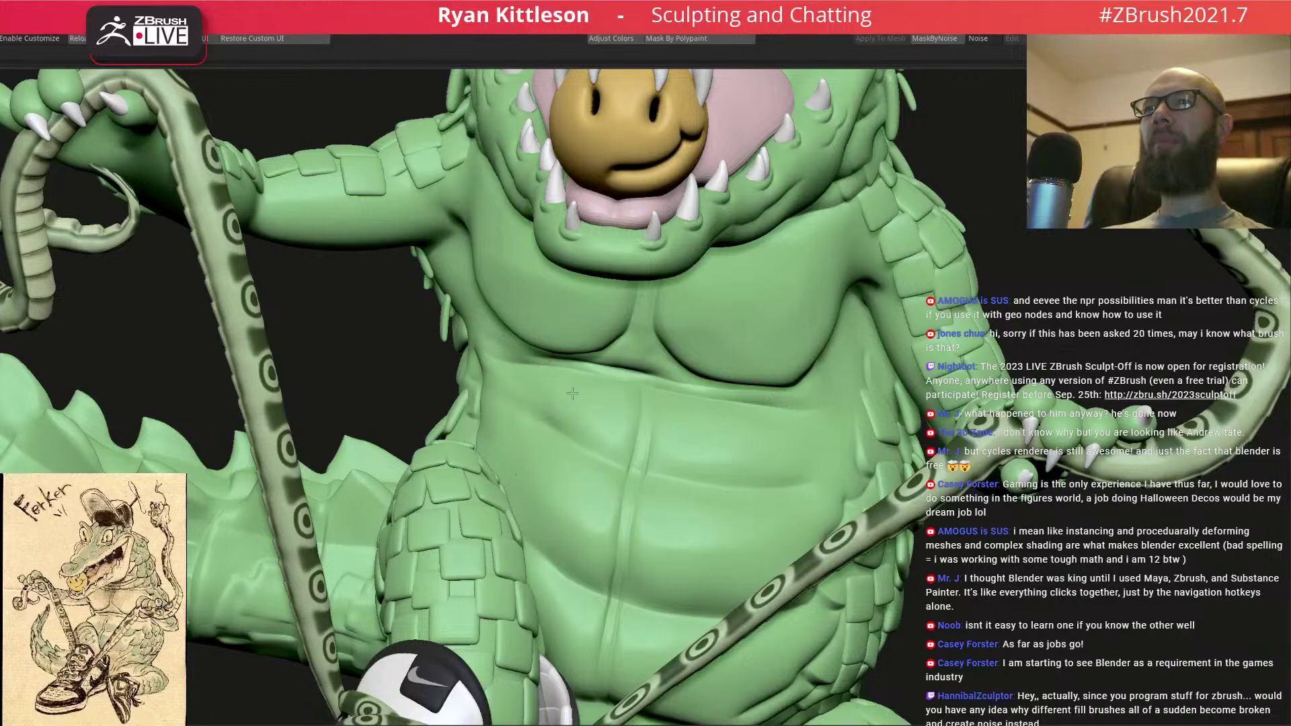
right_click_drag(682, 454, 665, 545)
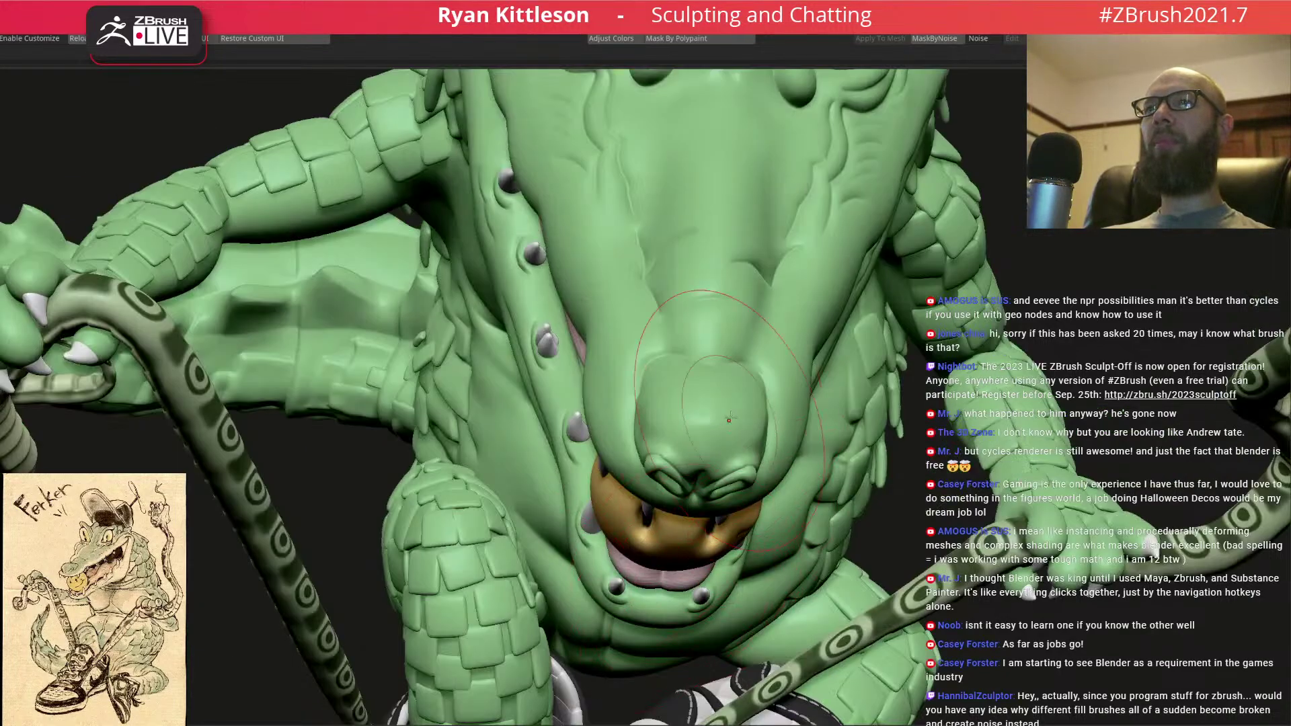
- Examine the snout, upper jaw, mouth corner and eye area from several angles for remaining detail work
key("f")
right_click_drag(551, 242, 661, 372)
mouse_move(752, 398)
right_mouse_down("ctrl")
mouse_move(876, 458)
mouse_move(783, 373)
mouse_move(798, 357)
mouse_move(619, 411)
mouse_move(575, 407)
mouse_move(779, 444)
right_mouse_up("ctrl")
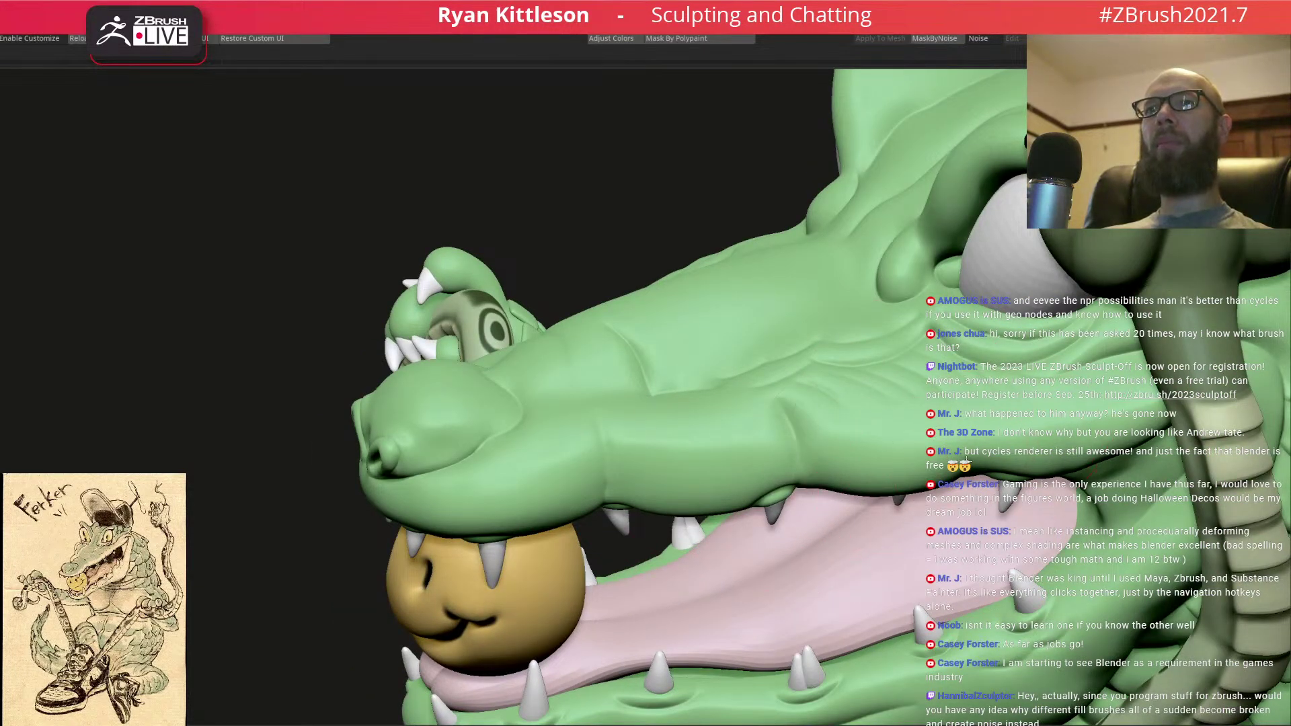
right_click_drag(799, 406, 361, 310)
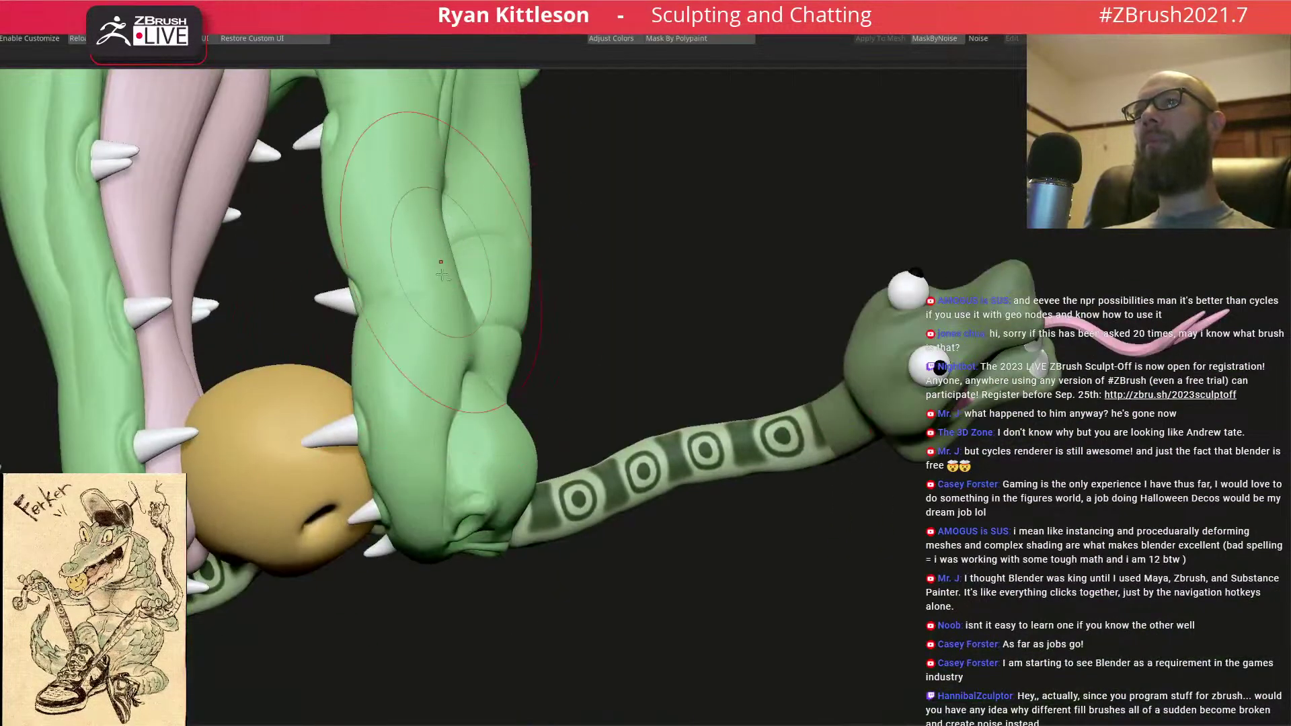
mouse_move(430, 376)
right_mouse_down("ctrl")
mouse_move(507, 429)
mouse_move(464, 242)
right_mouse_up("ctrl")
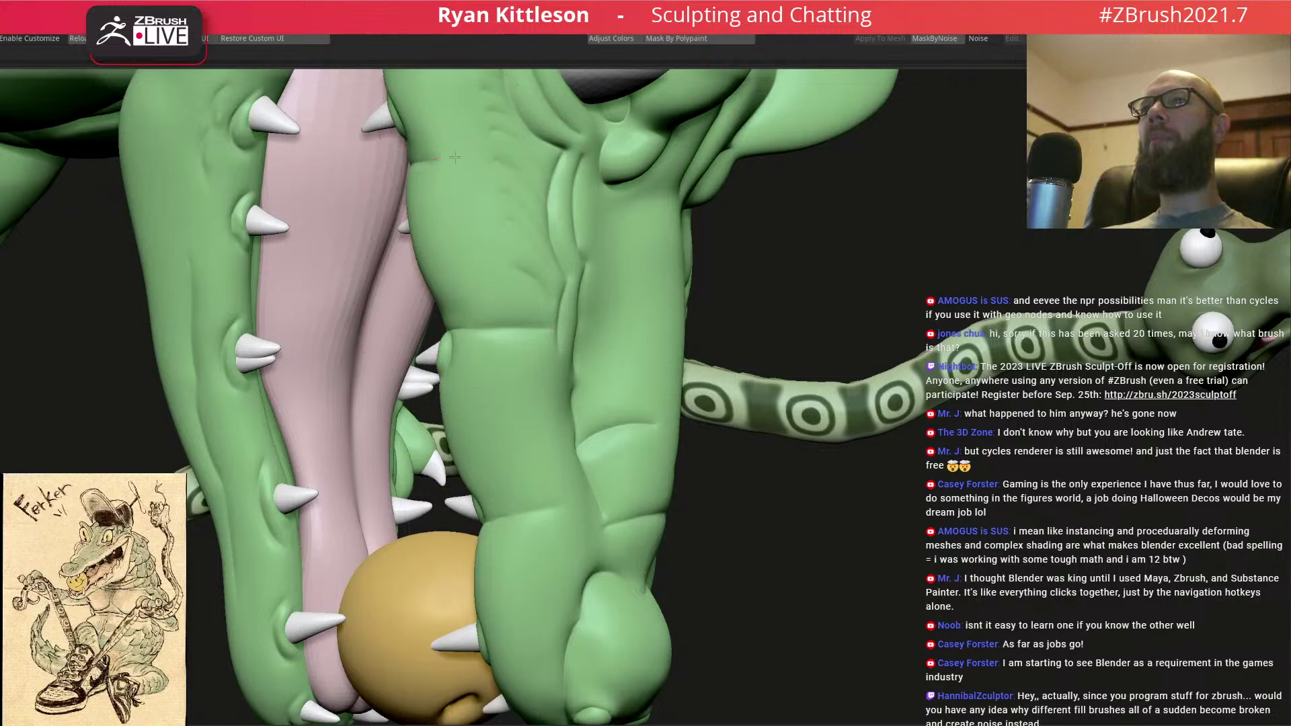
right_click_drag(484, 242, 545, 246)
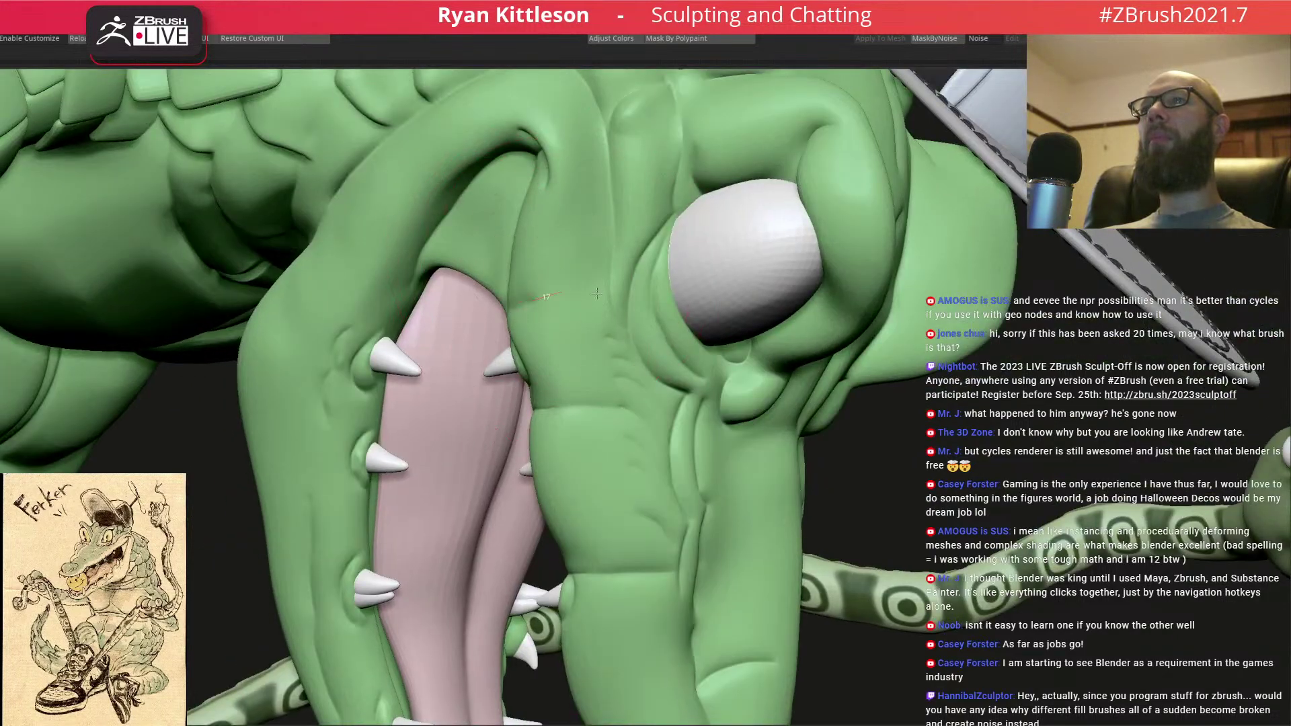
mouse_move(601, 306)
right_mouse_down("ctrl")
mouse_move(575, 282)
mouse_move(659, 382)
mouse_move(633, 392)
mouse_move(725, 422)
mouse_move(679, 403)
mouse_move(655, 411)
right_mouse_up("ctrl")
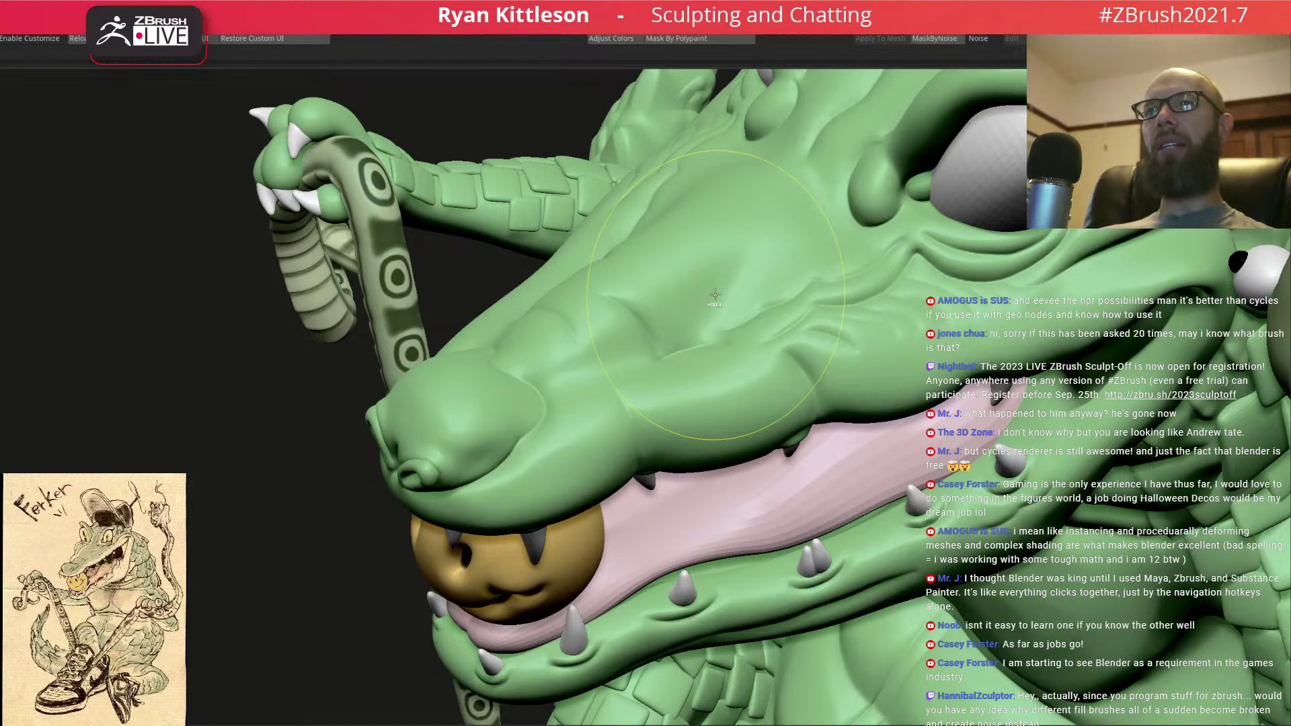
right_click_drag(714, 294, 743, 381)
mouse_move(809, 357)
right_mouse_down()
mouse_move(737, 343)
mouse_move(700, 291)
right_mouse_up()
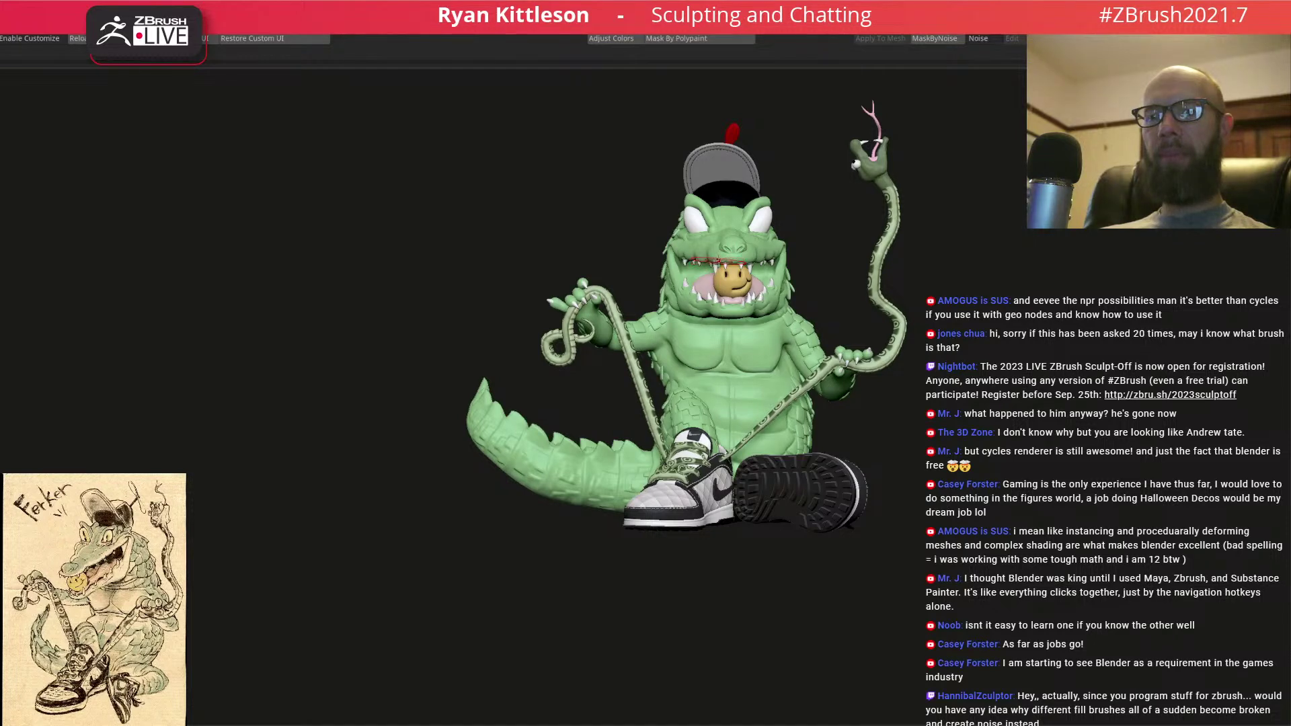
- Sculpt a square-cornered scale edge in the smooth area below the small scales where the tail meets the hip
mouse_move(704, 326)
right_mouse_down()
mouse_move(651, 494)
mouse_move(695, 420)
right_mouse_up()
right_click_drag(512, 538, 597, 226, "alt")
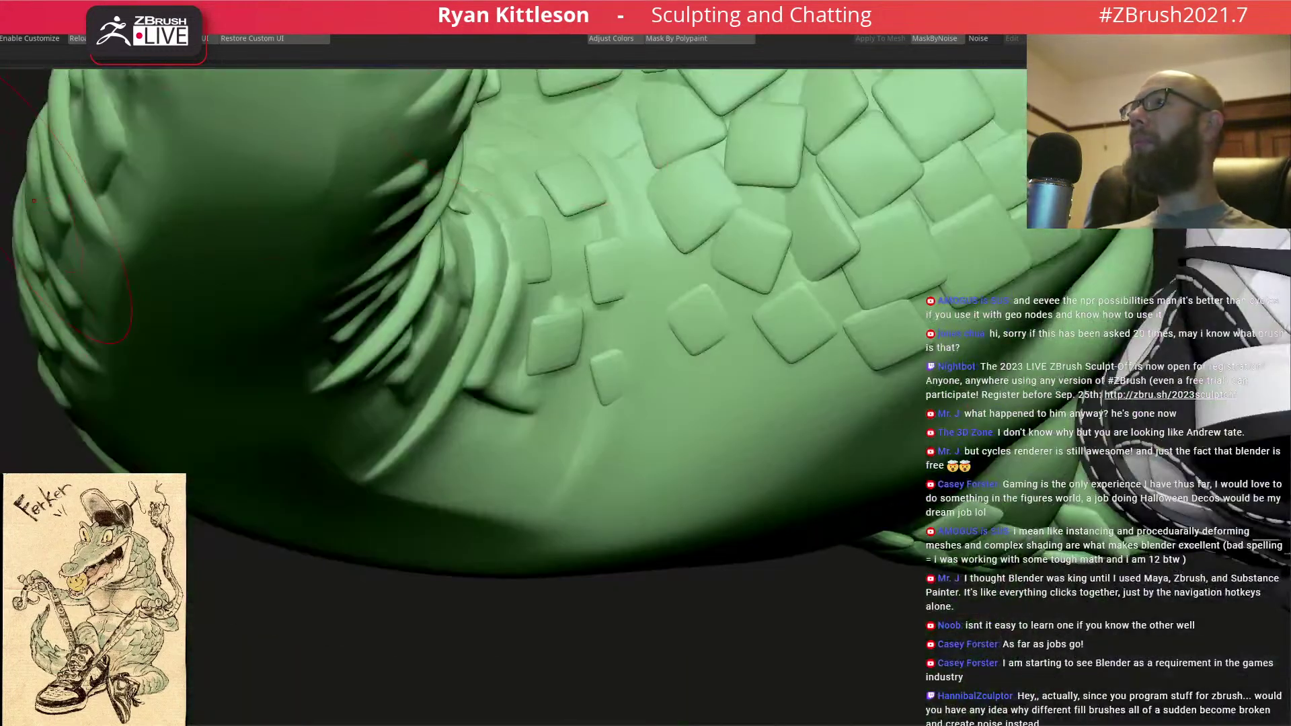
right_click_drag(689, 368, 634, 374)
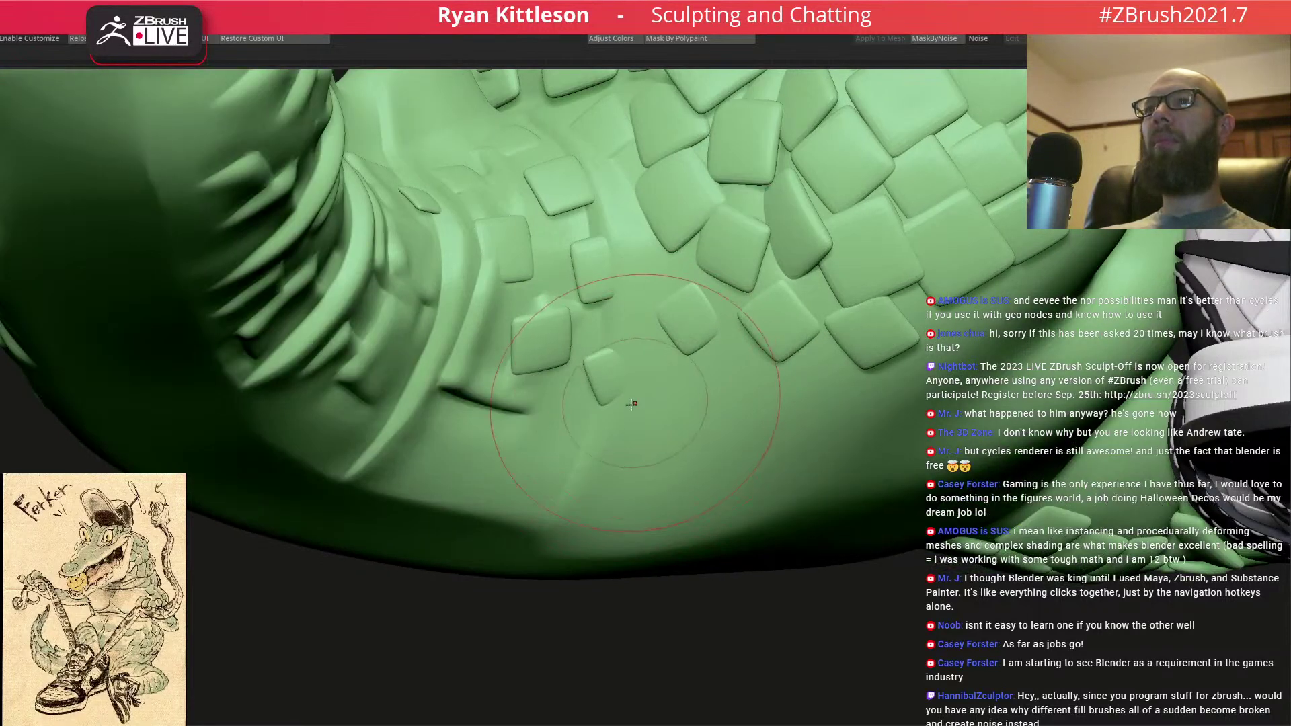
key("space")
mouse_move(635, 416)
left_mouse_down()
mouse_move(661, 420)
mouse_move(627, 395)
left_mouse_up()
key("ctrl+z")
mouse_move(669, 342)
left_mouse_down()
mouse_move(633, 395)
mouse_move(714, 413)
left_mouse_up()
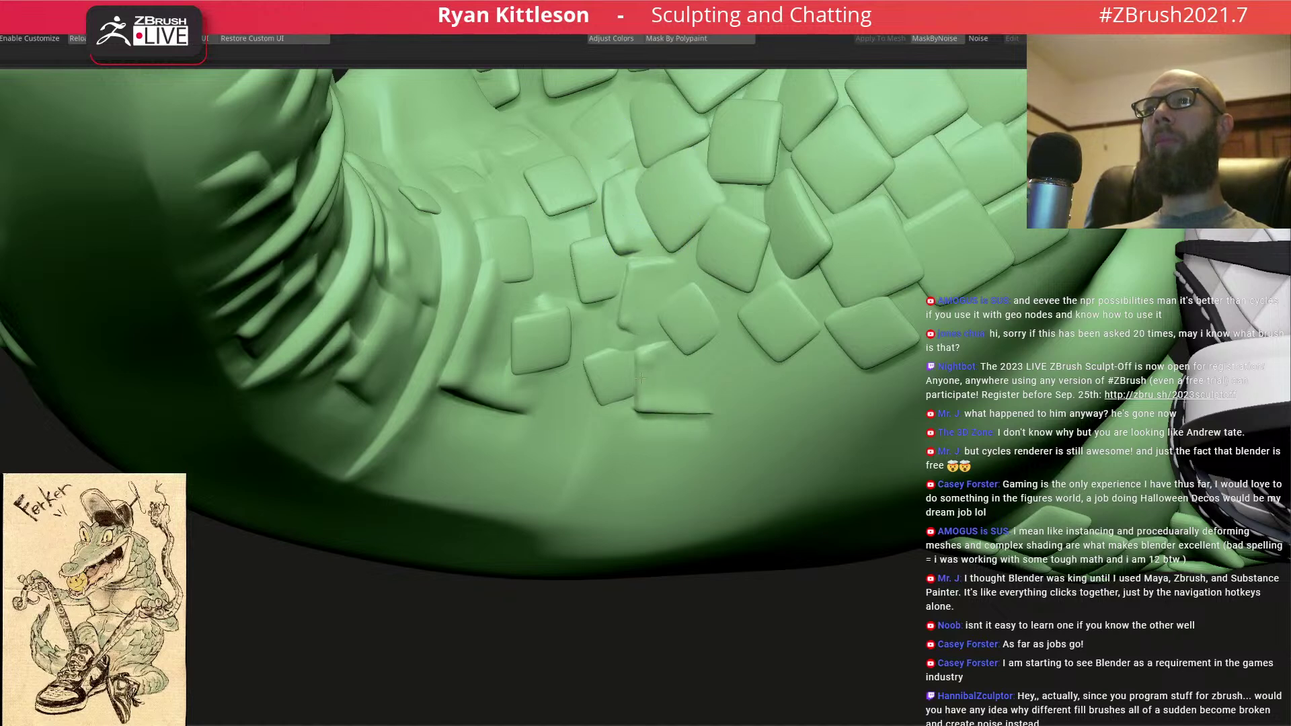
- Sculpt an angled scale with a side and a lower edge next to the square-cornered one at the tail base
right_click_drag(676, 388, 739, 370)
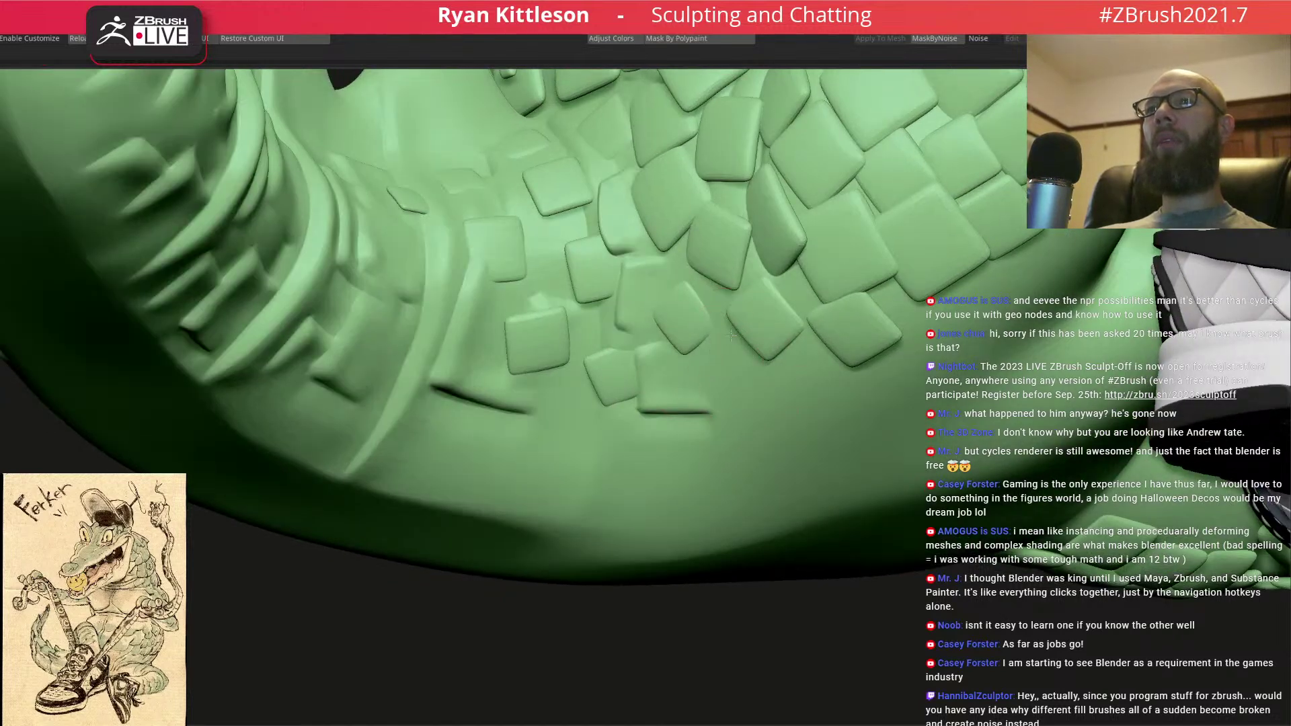
left_click_drag(710, 436, 784, 419)
left_click_drag(701, 356, 710, 423)
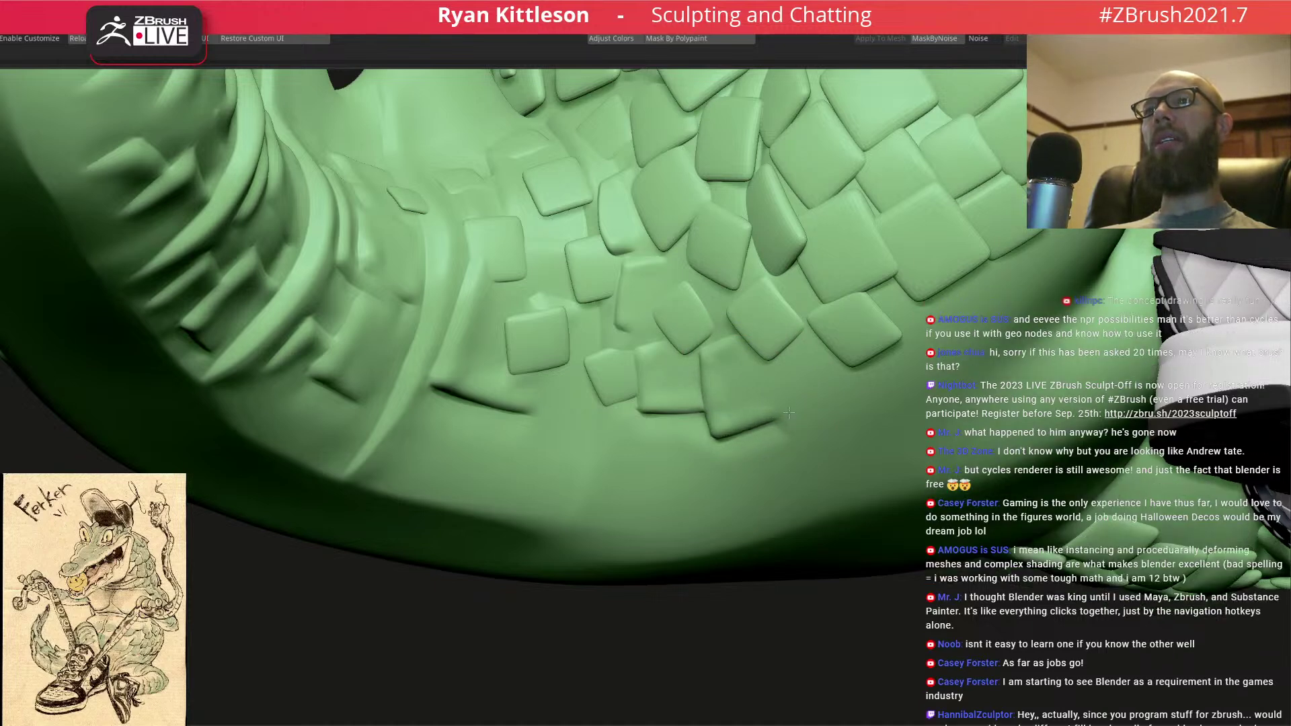
- Continue the row of scales towards the thigh with a wide rounded scale and smaller scale edges below the diamond-shaped scales
right_click_drag(751, 327, 832, 361)
left_click_drag(812, 326, 754, 395)
left_click_drag(811, 442, 864, 431)
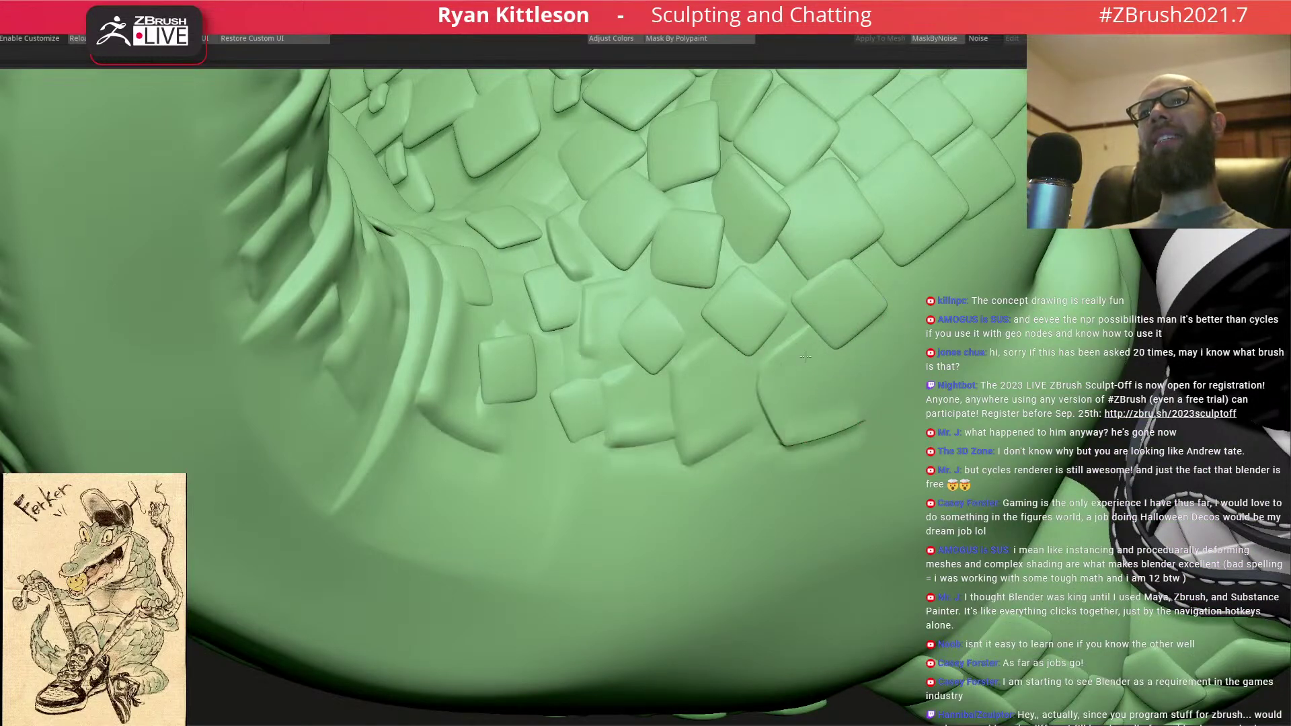
left_click_drag(783, 436, 861, 422)
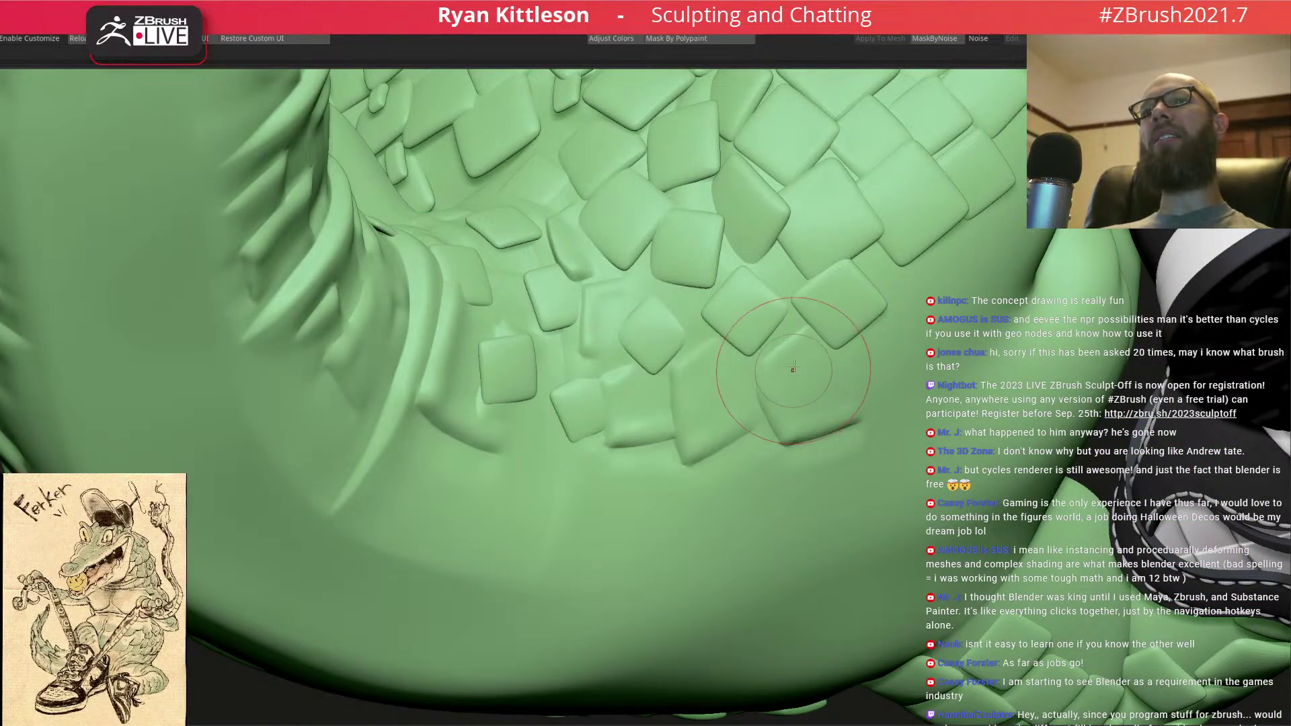
right_click_drag(793, 371, 876, 336)
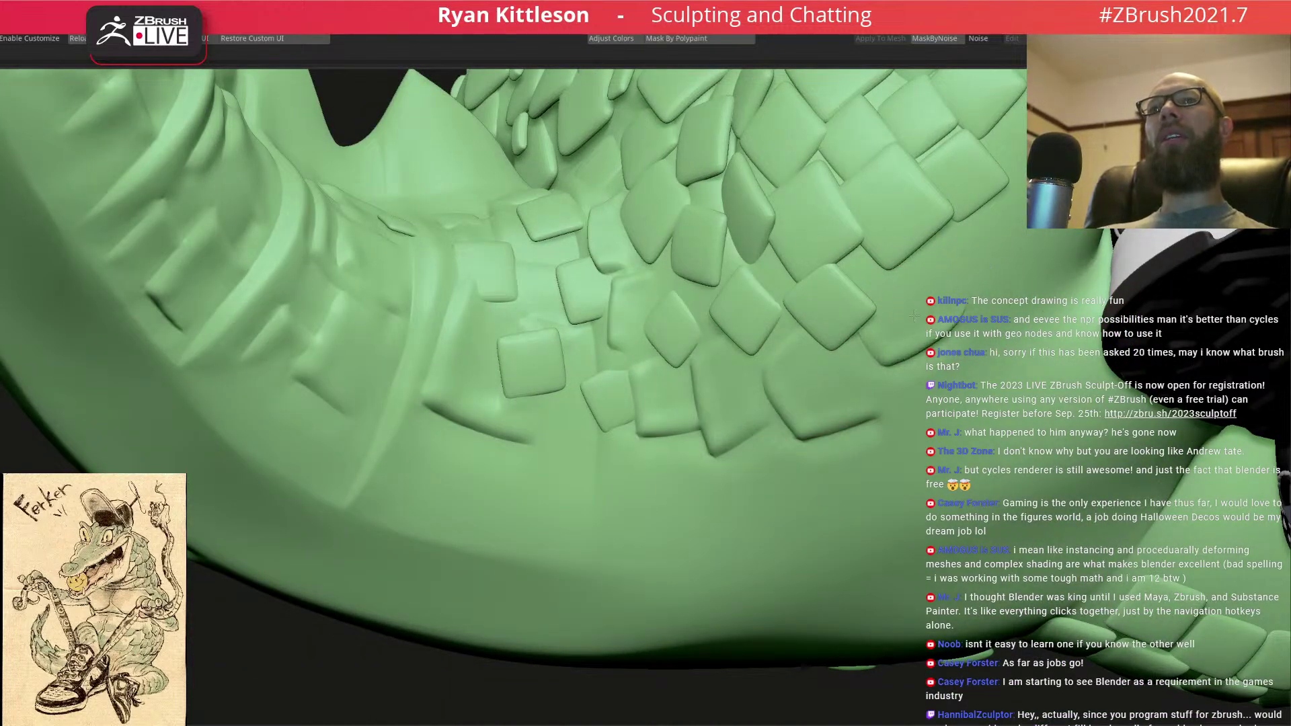
mouse_move(892, 356)
right_mouse_down()
mouse_move(947, 321)
mouse_move(829, 361)
mouse_move(655, 382)
mouse_move(550, 207)
mouse_move(659, 339)
mouse_move(760, 276)
mouse_move(819, 338)
mouse_move(846, 334)
mouse_move(829, 331)
right_mouse_up()
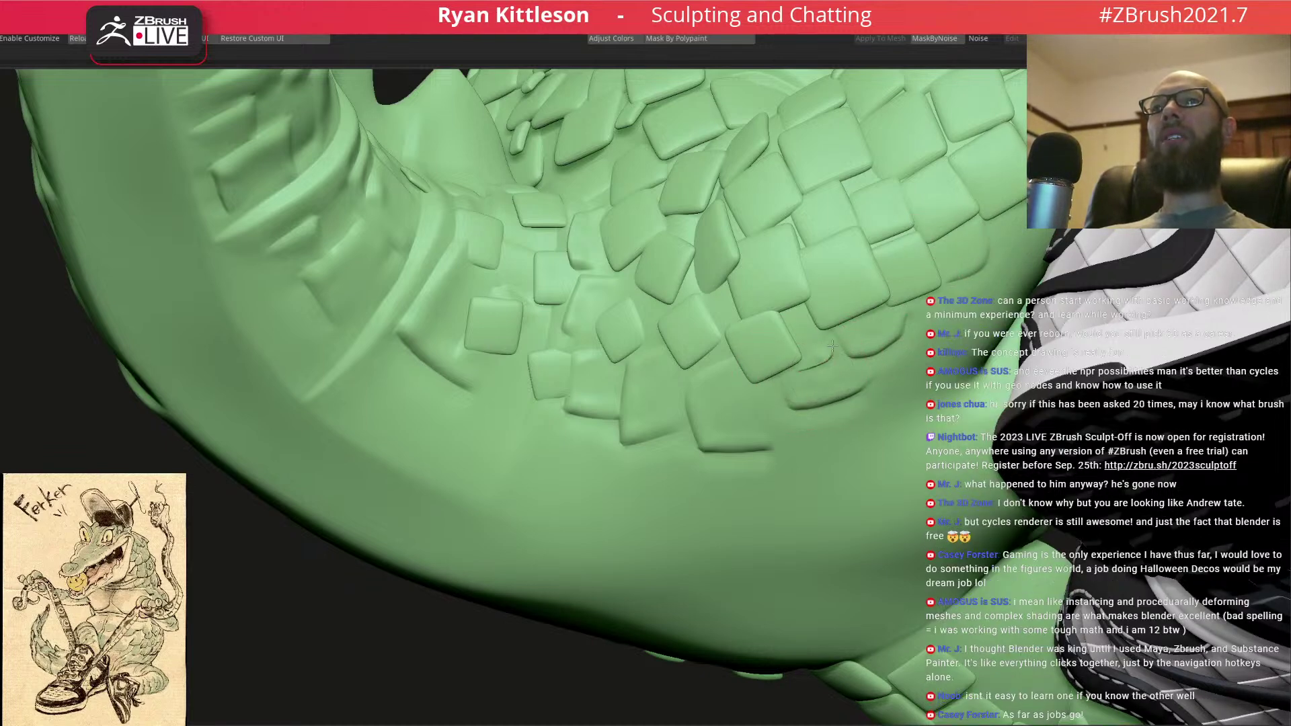
- Review the whole crocodile from the side and back, including how the body scales blend into the tail
right_click_drag(803, 294, 725, 318, "ctrl")
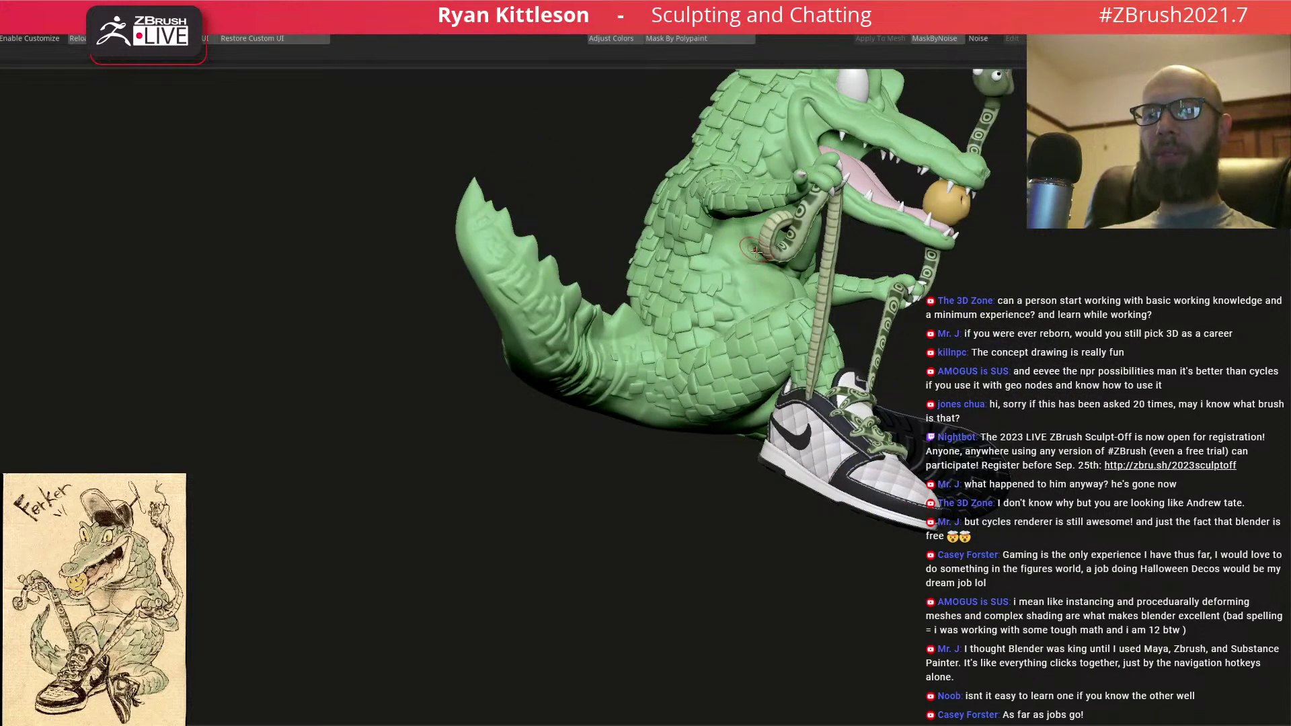
right_click_drag(740, 246, 642, 228)
right_click_drag(851, 242, 646, 239, "alt")
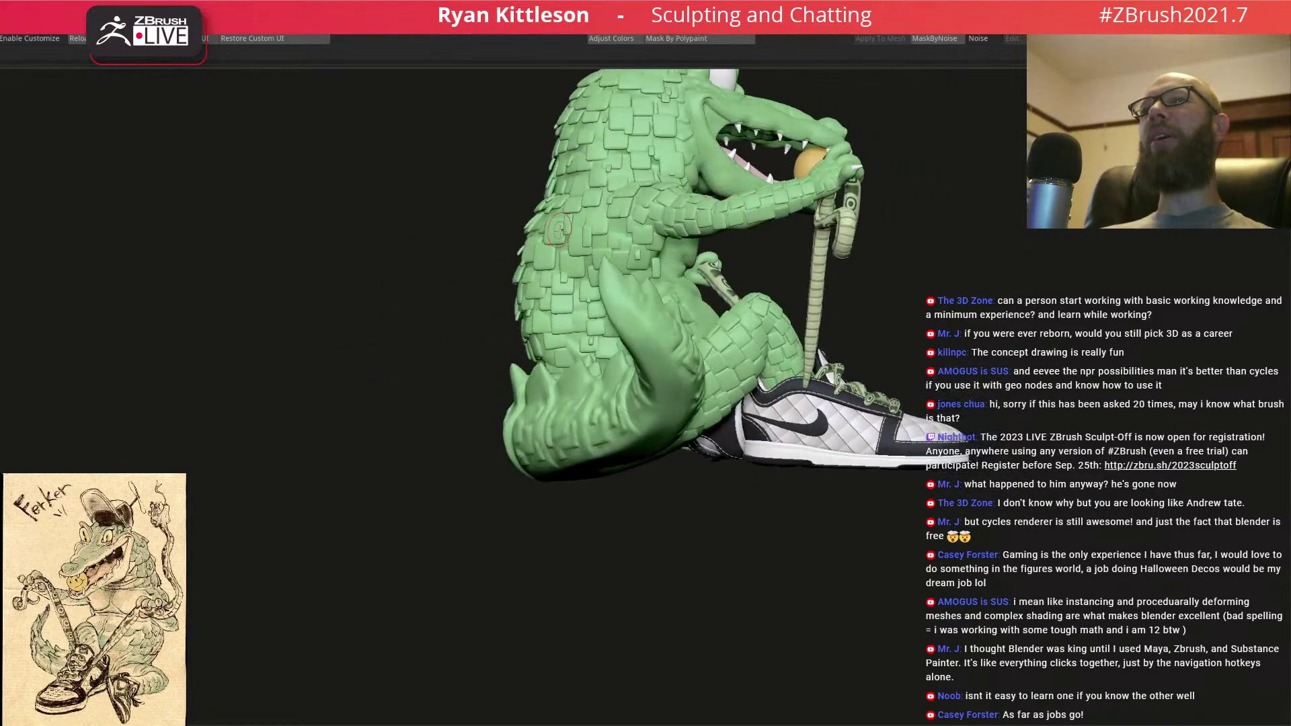
right_click_drag(560, 252, 651, 282)
right_click_drag(702, 319, 655, 282, "ctrl")
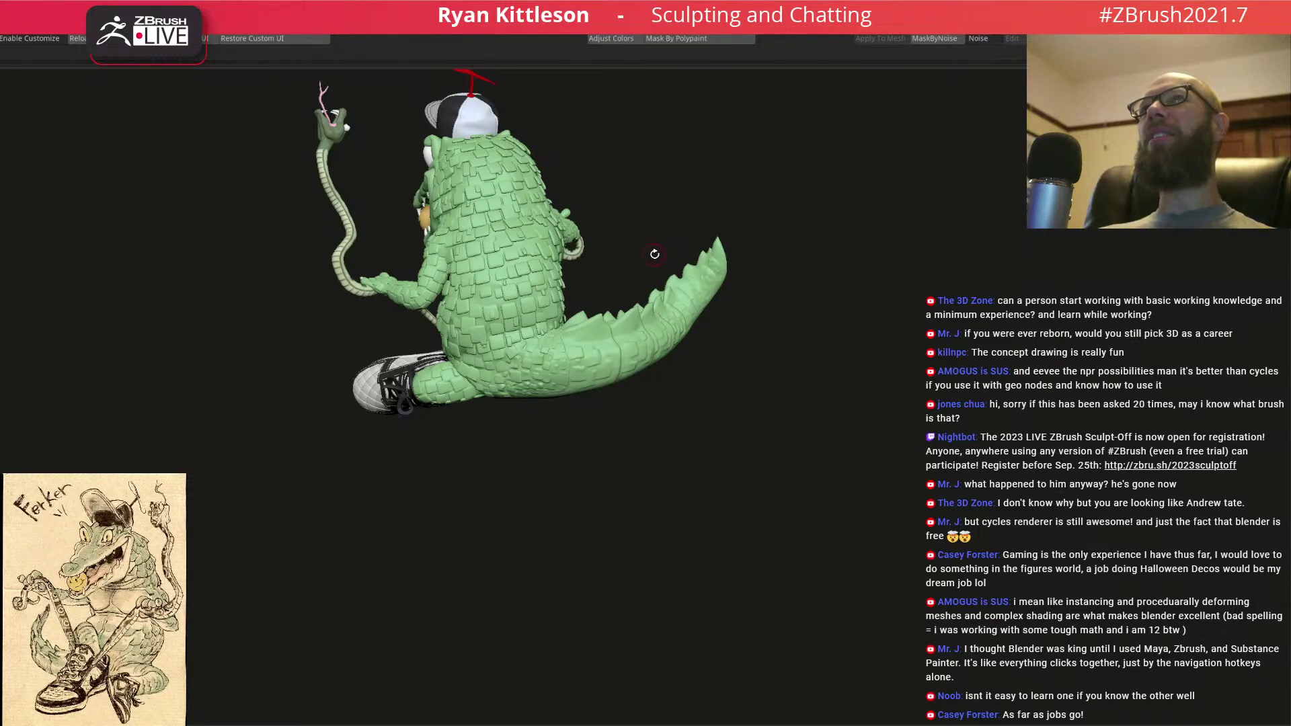
right_click_drag(655, 254, 581, 221)
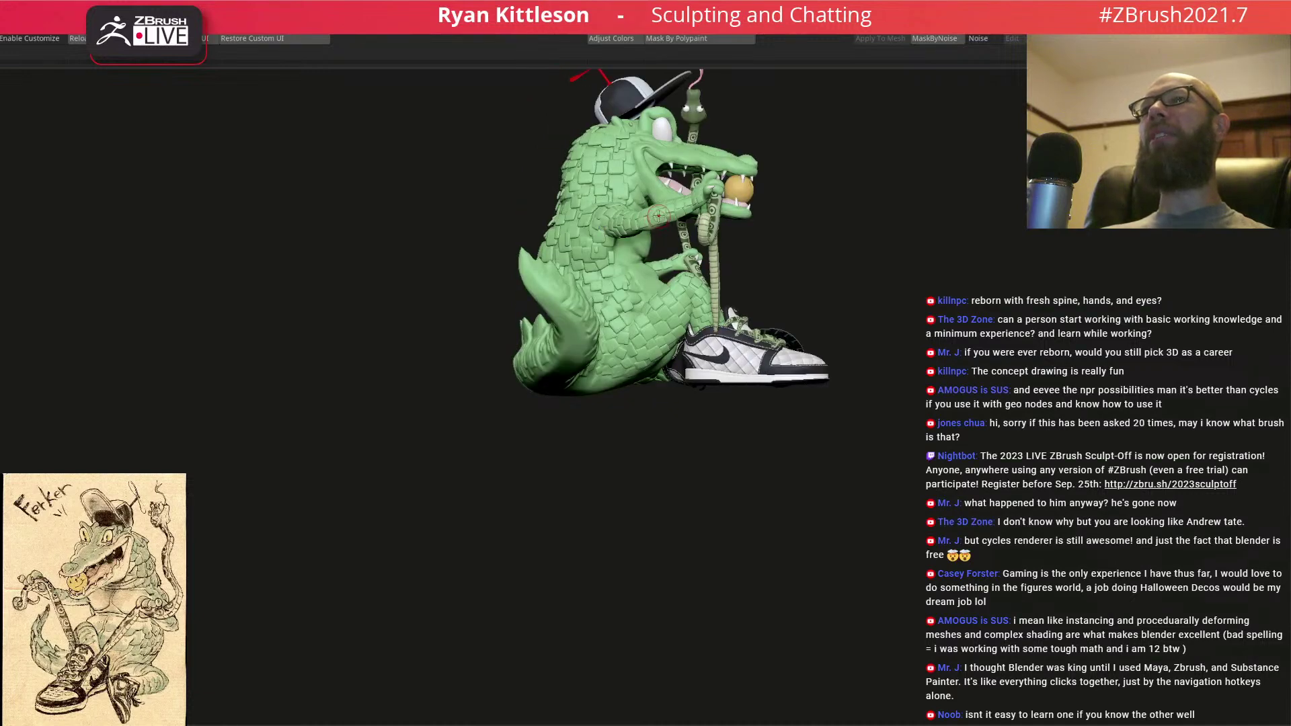
right_click_drag(842, 226, 577, 278)
mouse_move(518, 353)
right_mouse_down("ctrl")
mouse_move(605, 393)
mouse_move(748, 380)
mouse_move(780, 347)
right_mouse_up("ctrl")
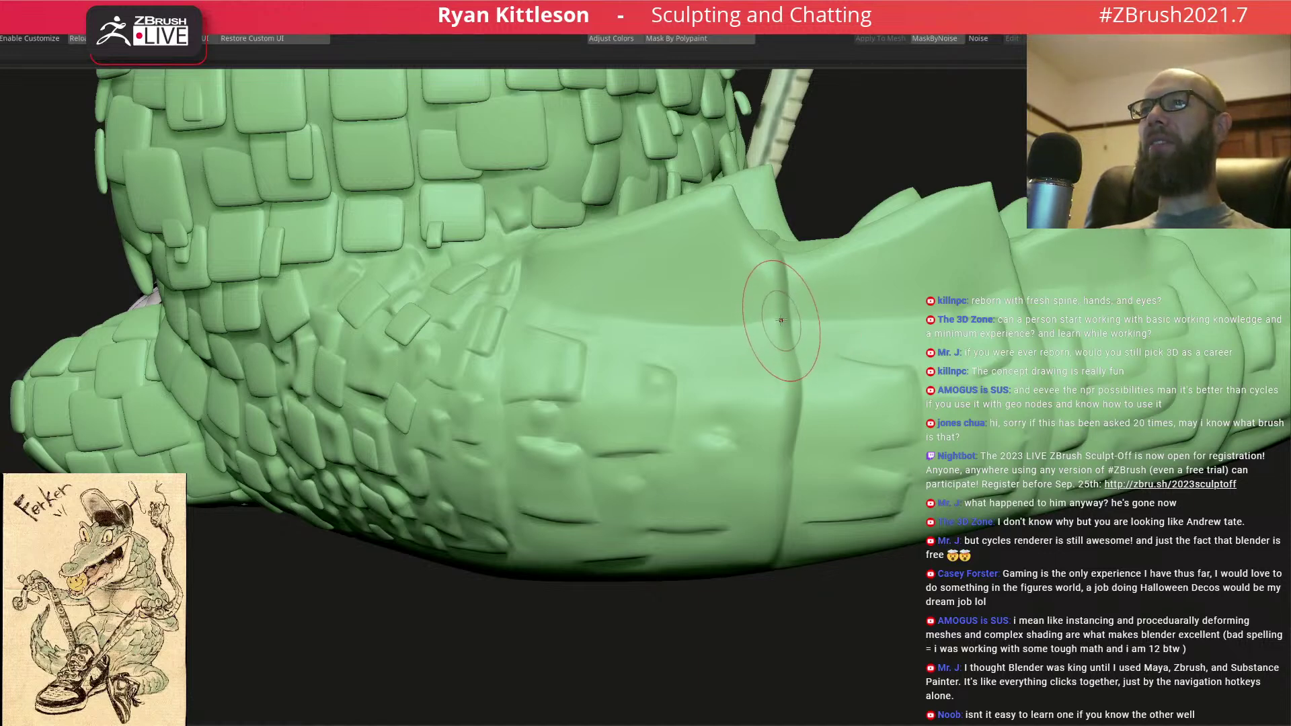
mouse_move(799, 326)
right_mouse_down("ctrl")
mouse_move(693, 270)
mouse_move(685, 331)
mouse_move(712, 360)
right_mouse_up("ctrl")
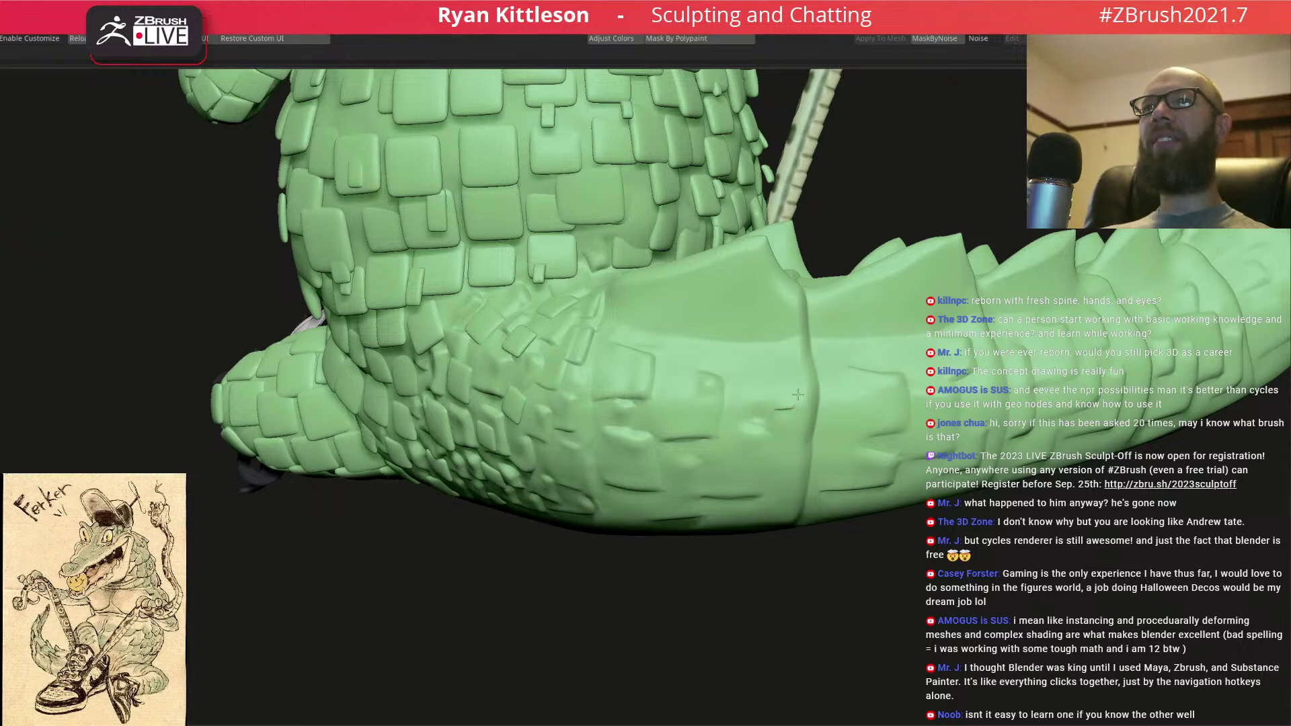
- Sculpt blocky scale edges on the back of the tail's base, beside the first segment groove
left_click_drag(787, 407, 786, 378)
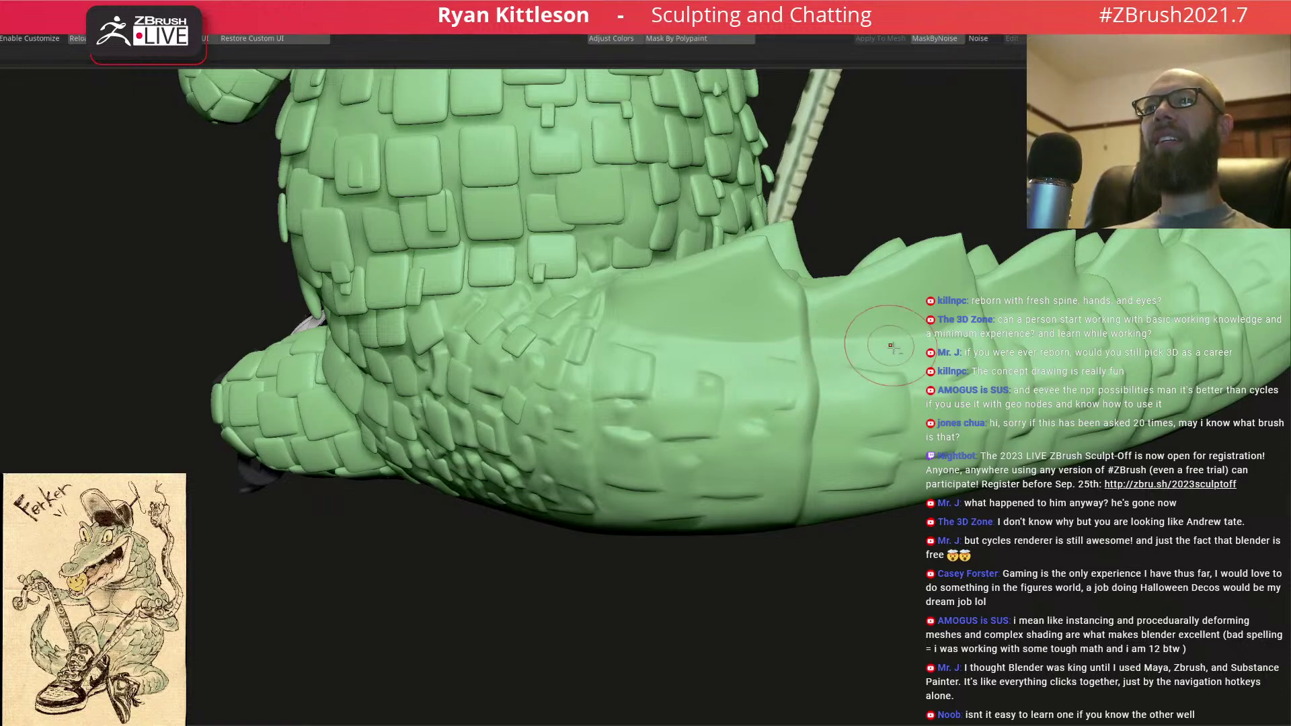
right_click_drag(881, 340, 835, 338, "ctrl")
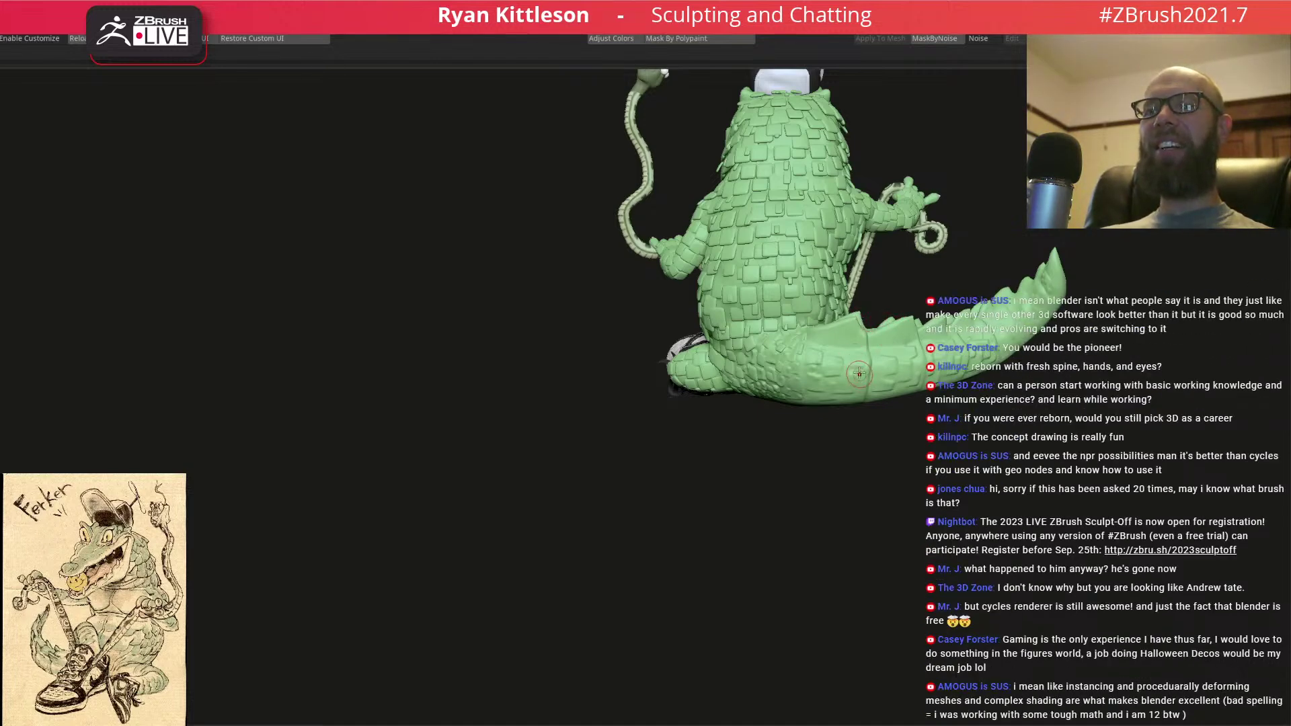
mouse_move(859, 378)
right_mouse_down()
mouse_move(706, 357)
mouse_move(901, 356)
mouse_move(987, 325)
right_mouse_up()
mouse_move(1000, 392)
right_mouse_down("ctrl")
mouse_move(843, 352)
mouse_move(844, 377)
right_mouse_up("ctrl")
left_click_drag(875, 367, 857, 392)
right_click_drag(867, 376, 901, 400)
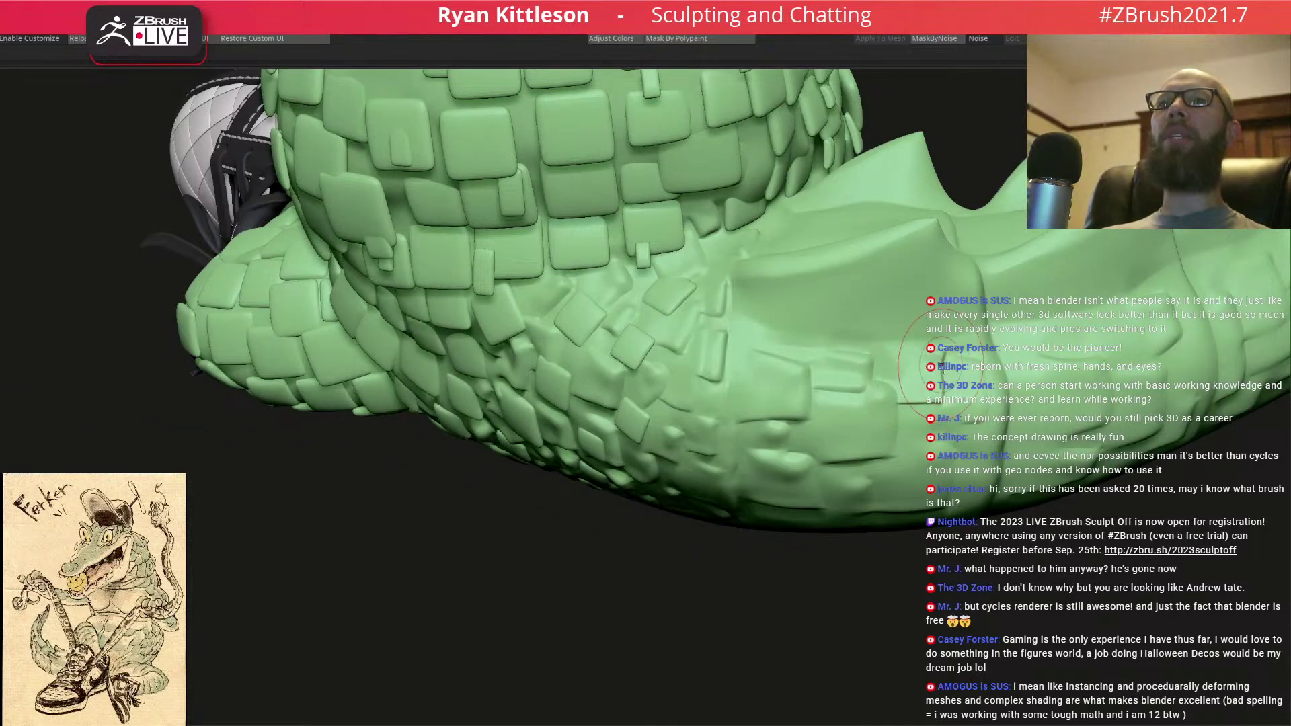
- Carve raised rectangular scales across the two thick tail segments on either side of the first groove
right_click_drag(935, 386, 1019, 443)
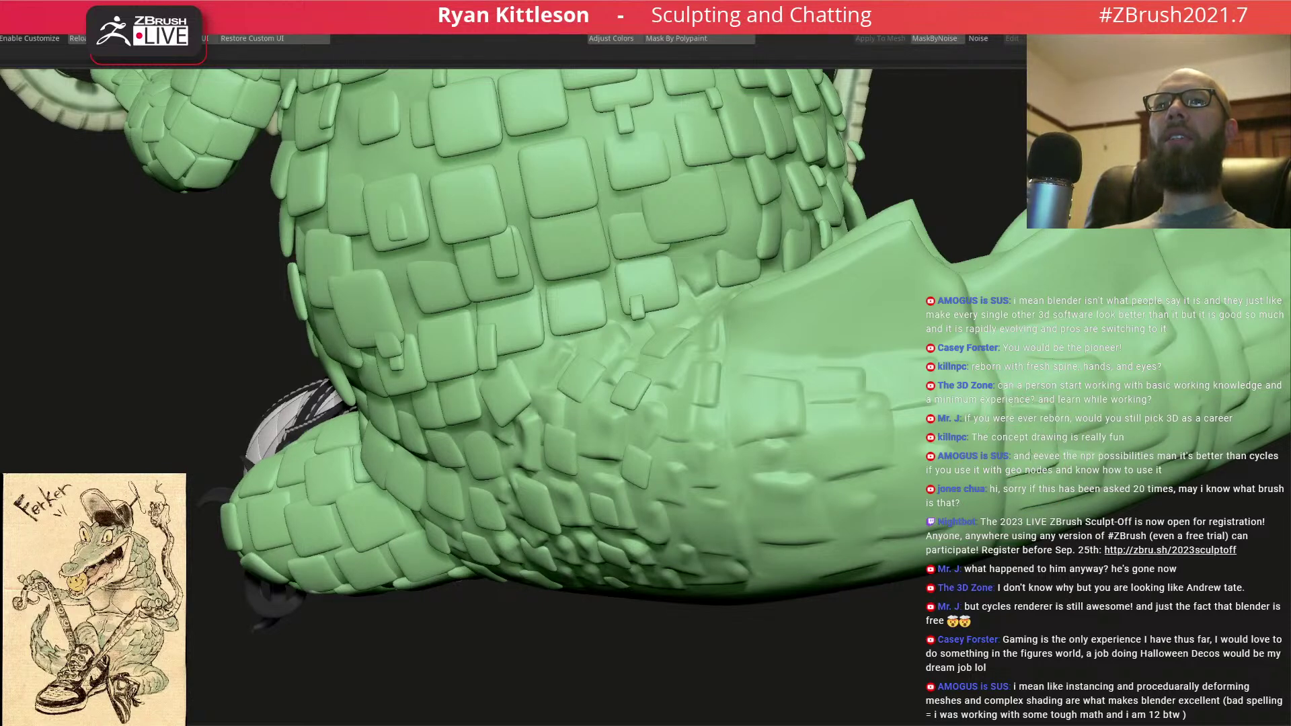
mouse_move(1103, 356)
right_mouse_down()
mouse_move(1049, 403)
mouse_move(1015, 403)
right_mouse_up()
mouse_move(825, 410)
right_mouse_down()
mouse_move(773, 403)
mouse_move(841, 430)
mouse_move(796, 387)
right_mouse_up()
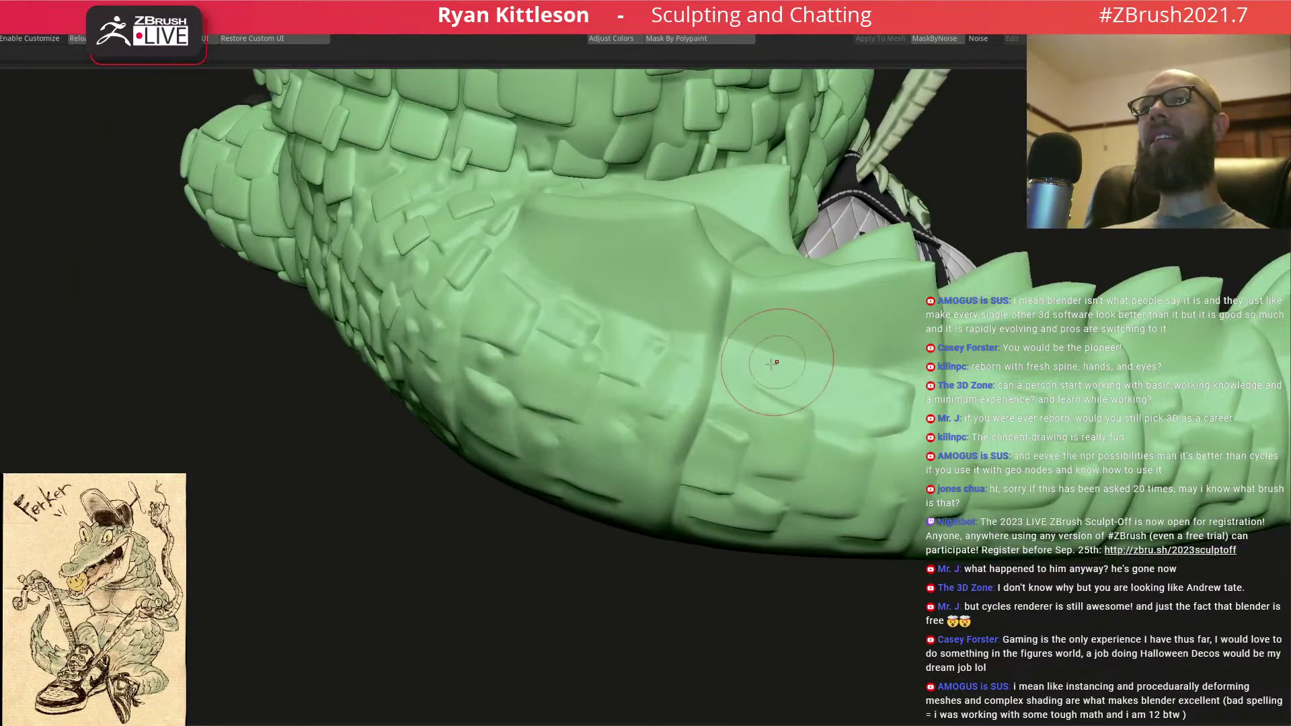
left_click_drag(794, 404, 807, 372)
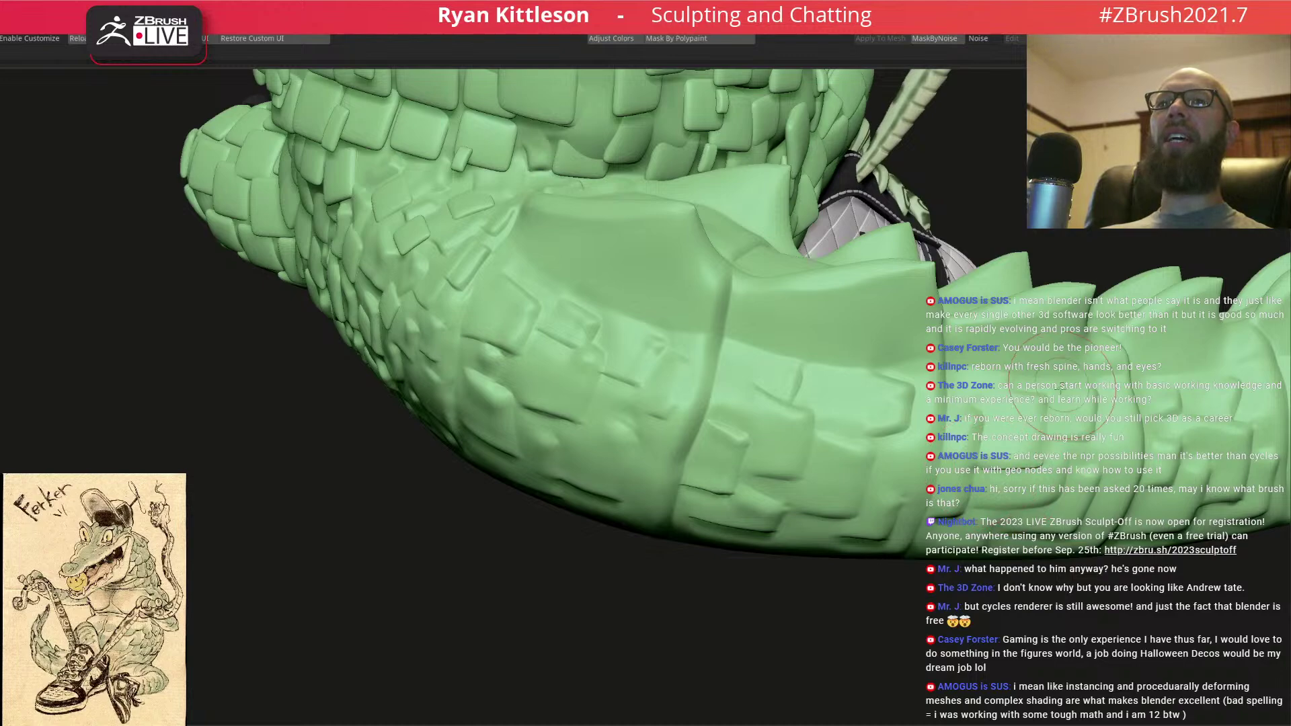
left_click_drag(794, 578, 755, 497)
right_click_drag(735, 316, 738, 348)
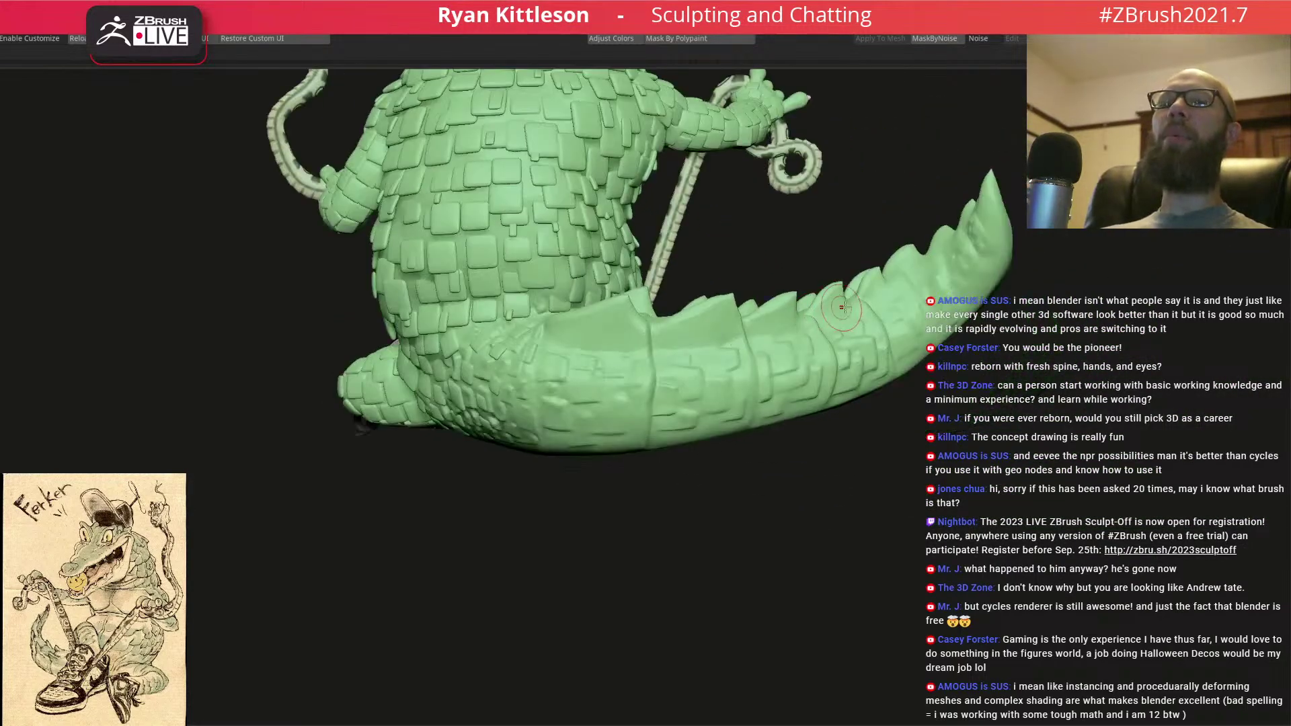
- Sculpt blocky scale edges on the lower flank of the outer tail, past the already scaled middle segments
mouse_move(904, 331)
right_mouse_down()
mouse_move(909, 306)
mouse_move(916, 437)
right_mouse_up()
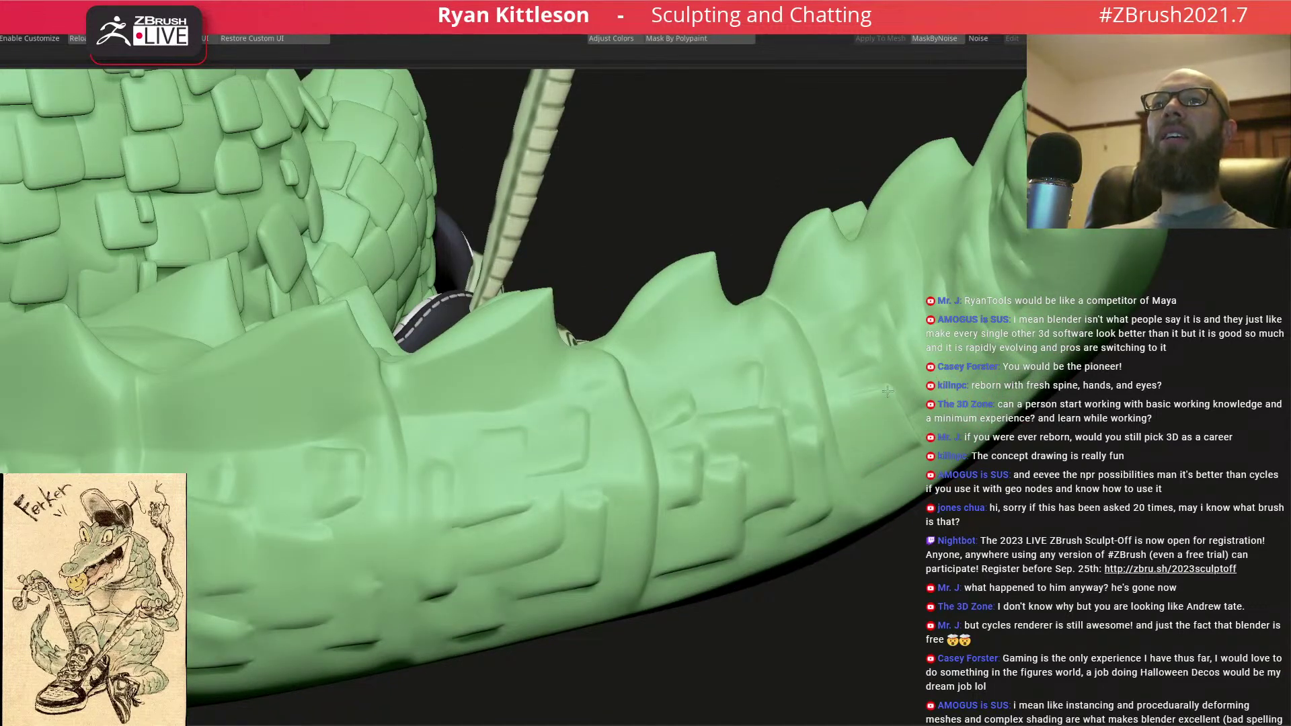
right_click_drag(934, 388, 765, 439)
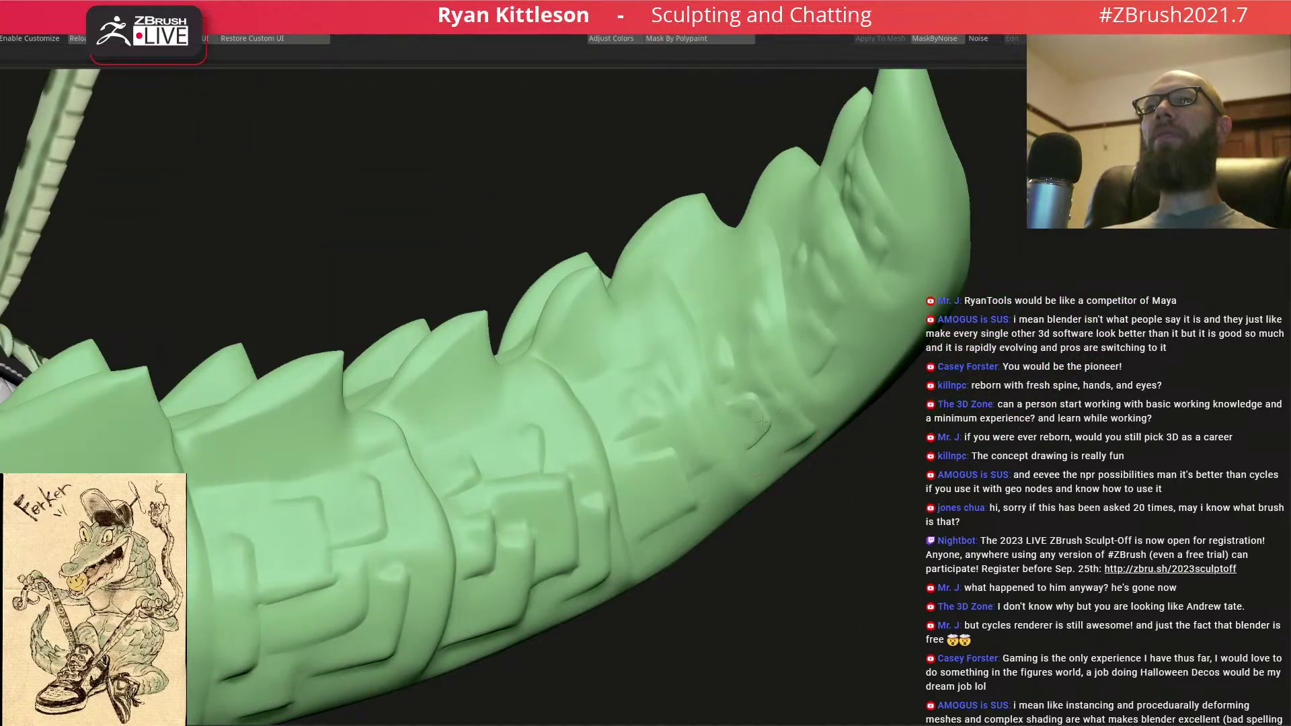
right_click_drag(745, 321, 819, 320)
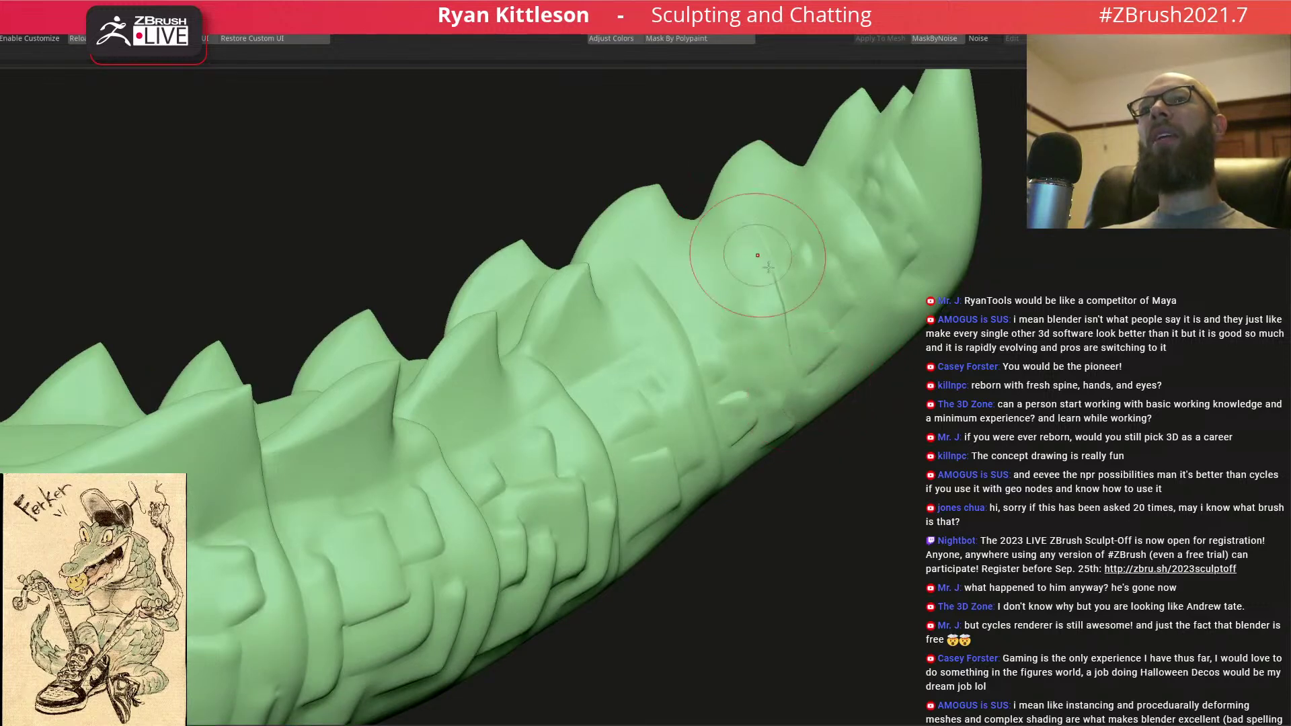
right_click_drag(831, 325, 676, 423)
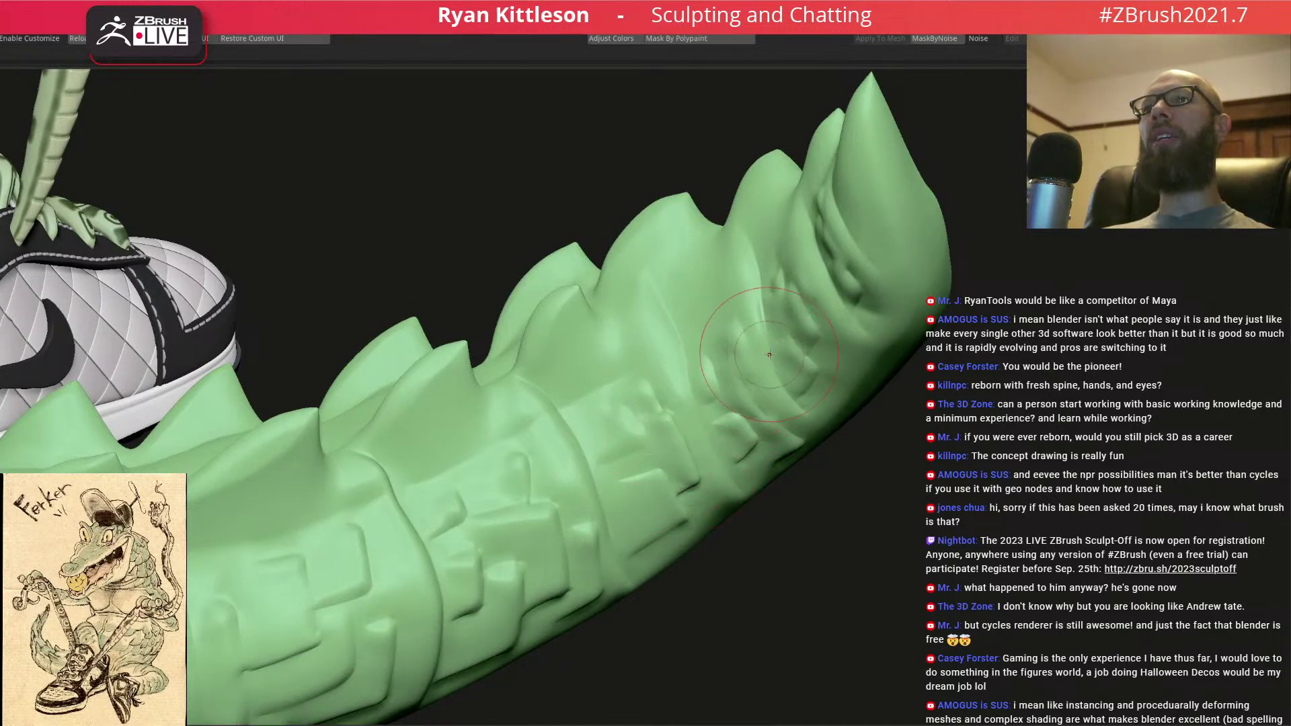
right_click_drag(696, 336, 750, 326)
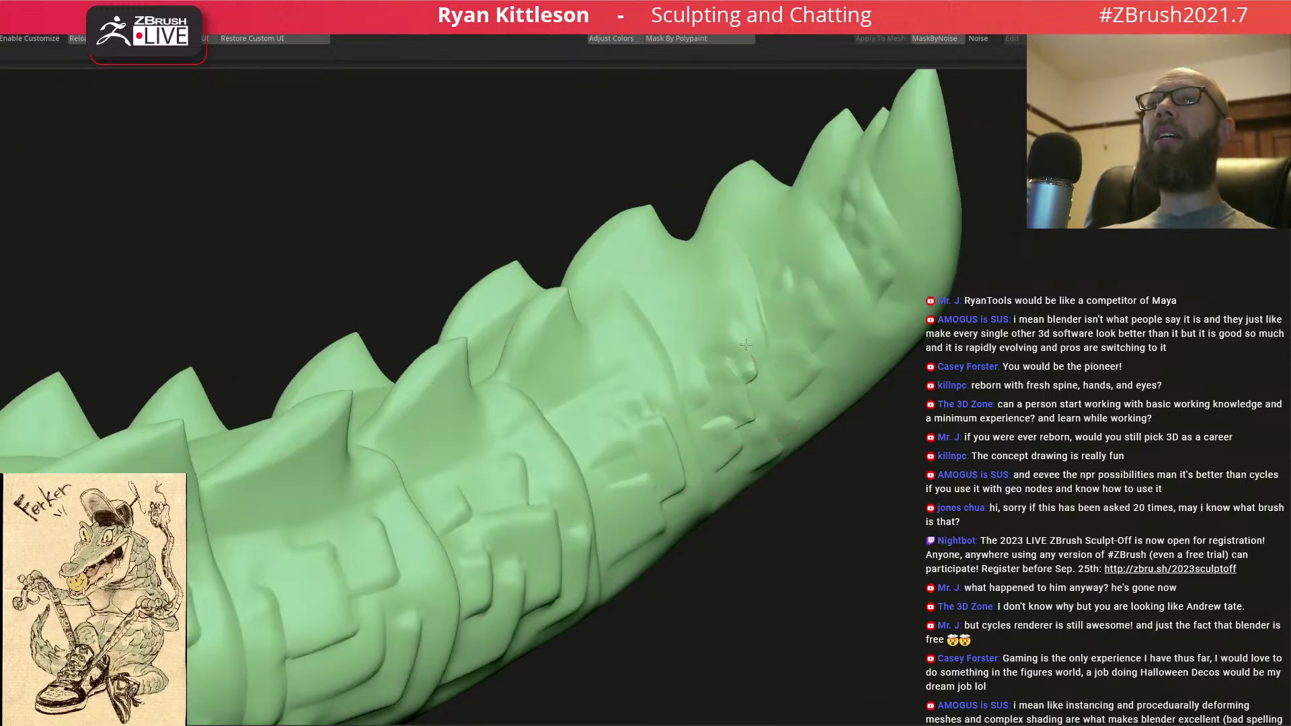
right_click_drag(705, 431, 710, 477)
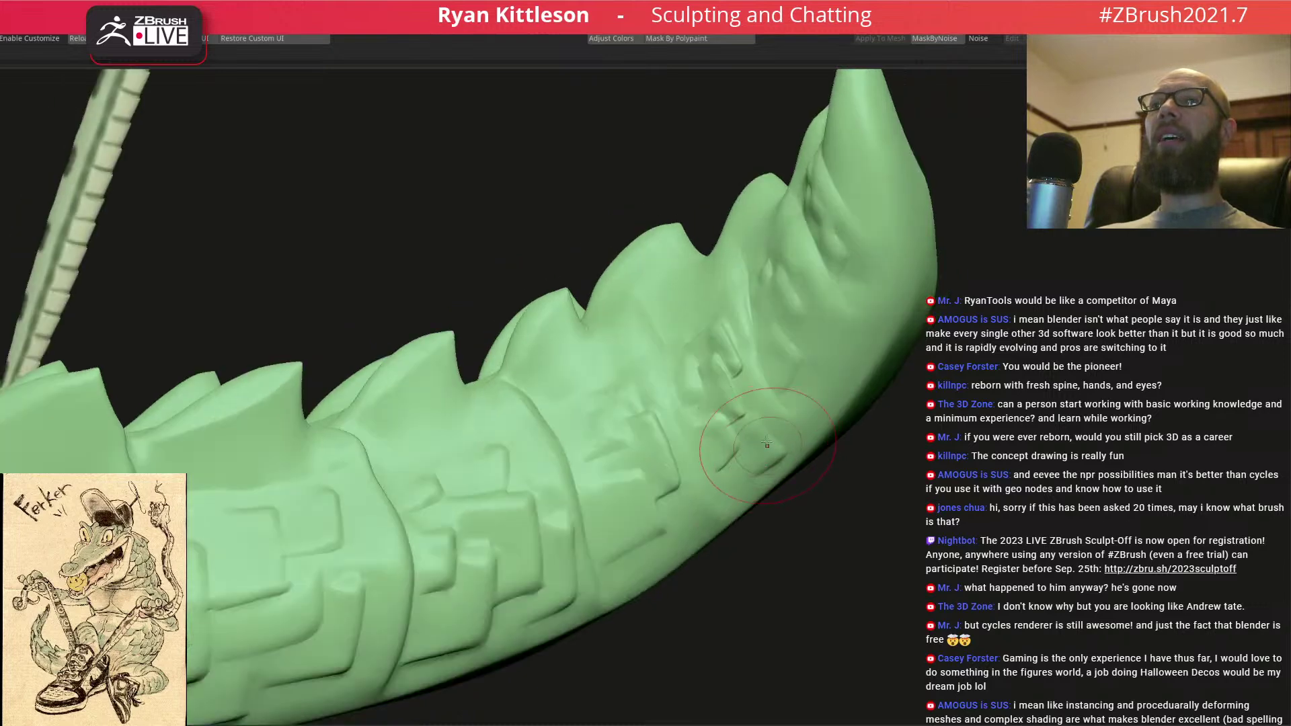
- Add square scale outlines up the side of the outer tail segment, below its back spikes
left_click_drag(749, 421, 720, 344)
right_click_drag(746, 338, 800, 355)
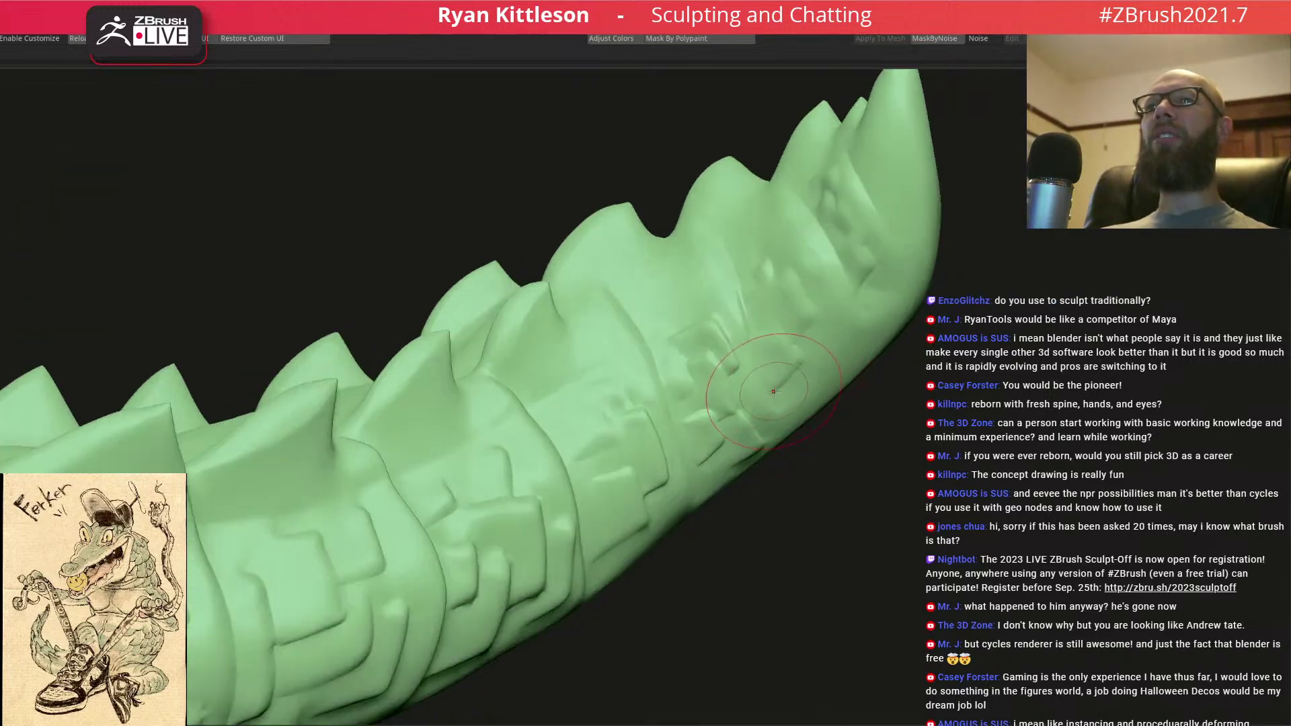
left_click_drag(795, 330, 764, 316)
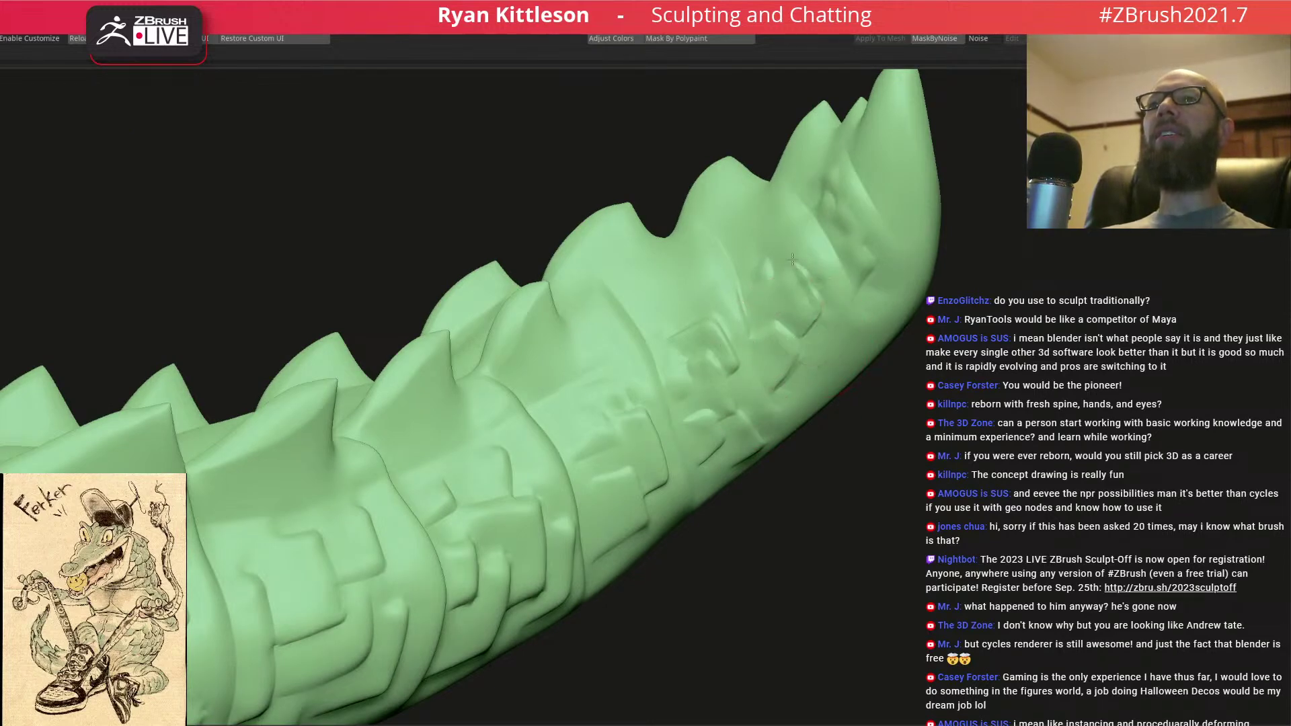
right_click_drag(816, 289, 802, 331)
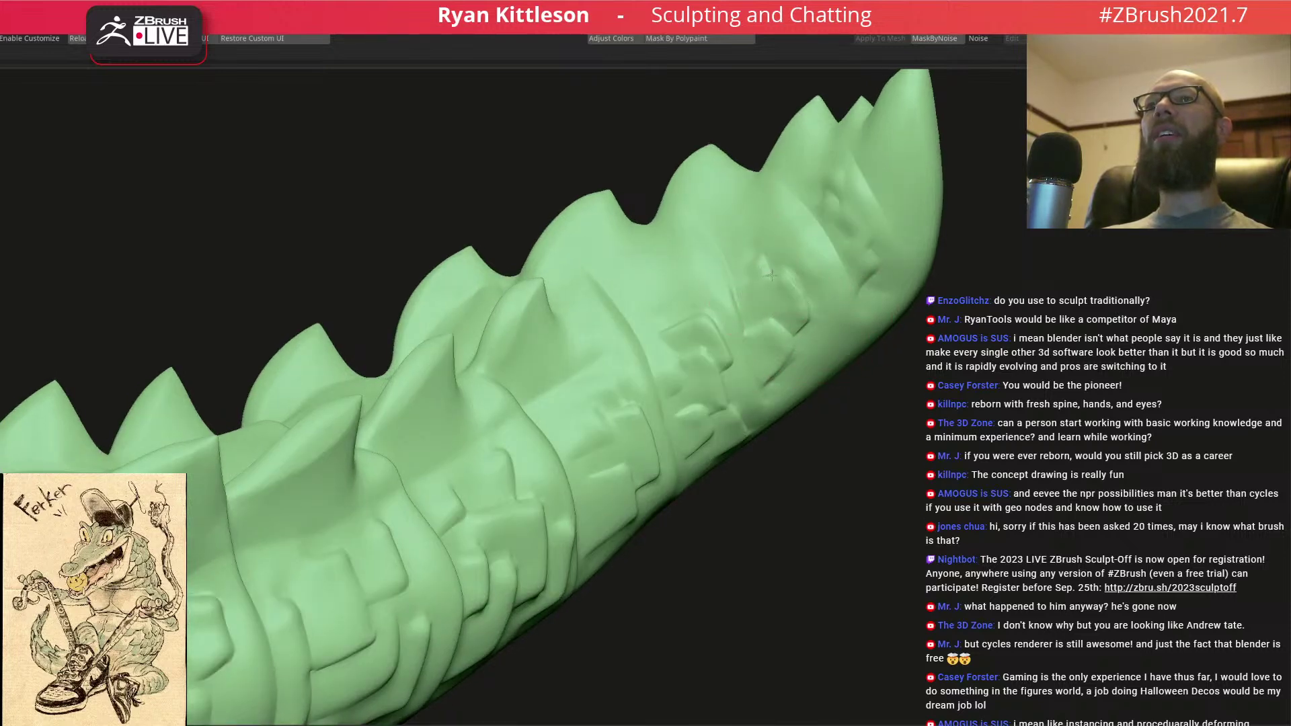
- Carve the segment groove before the tail tip and build small angular scales beneath the last spikes
mouse_move(821, 236)
right_mouse_down()
mouse_move(843, 220)
mouse_move(807, 268)
mouse_move(869, 304)
right_mouse_up()
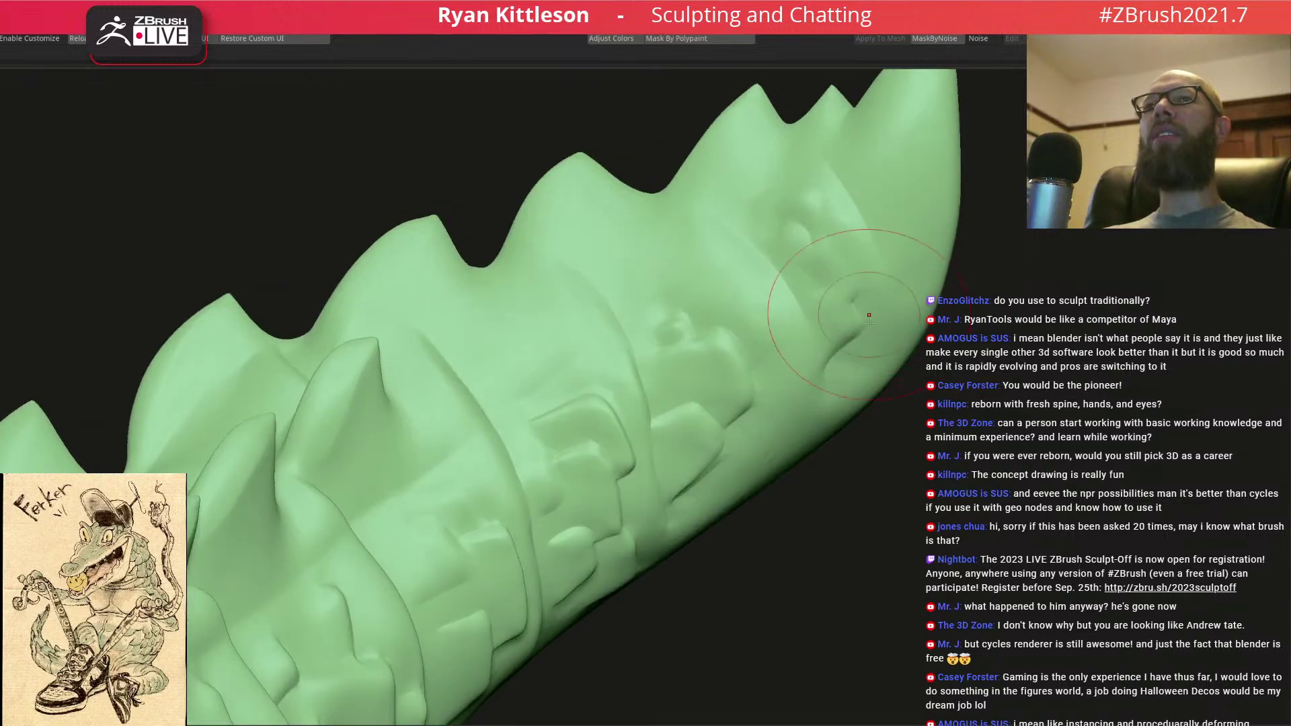
left_click_drag(795, 298, 706, 214)
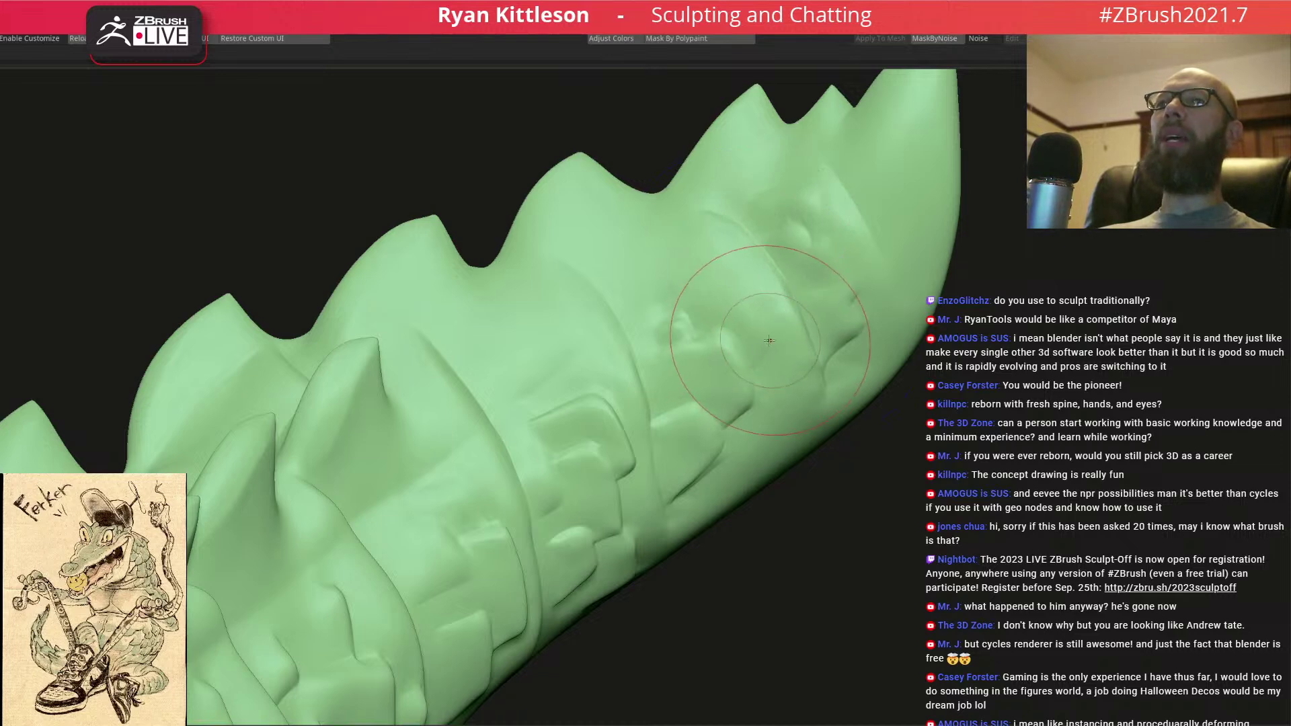
right_click_drag(768, 341, 756, 341)
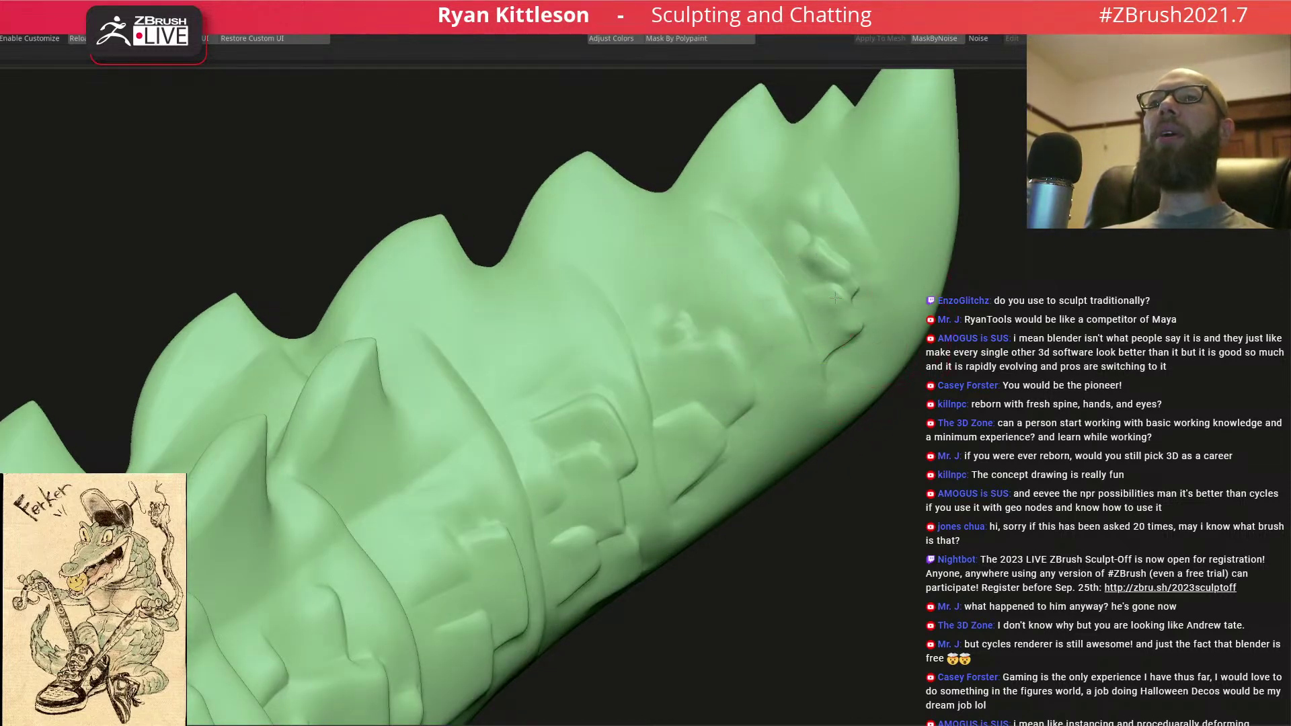
right_click_drag(820, 374, 796, 377)
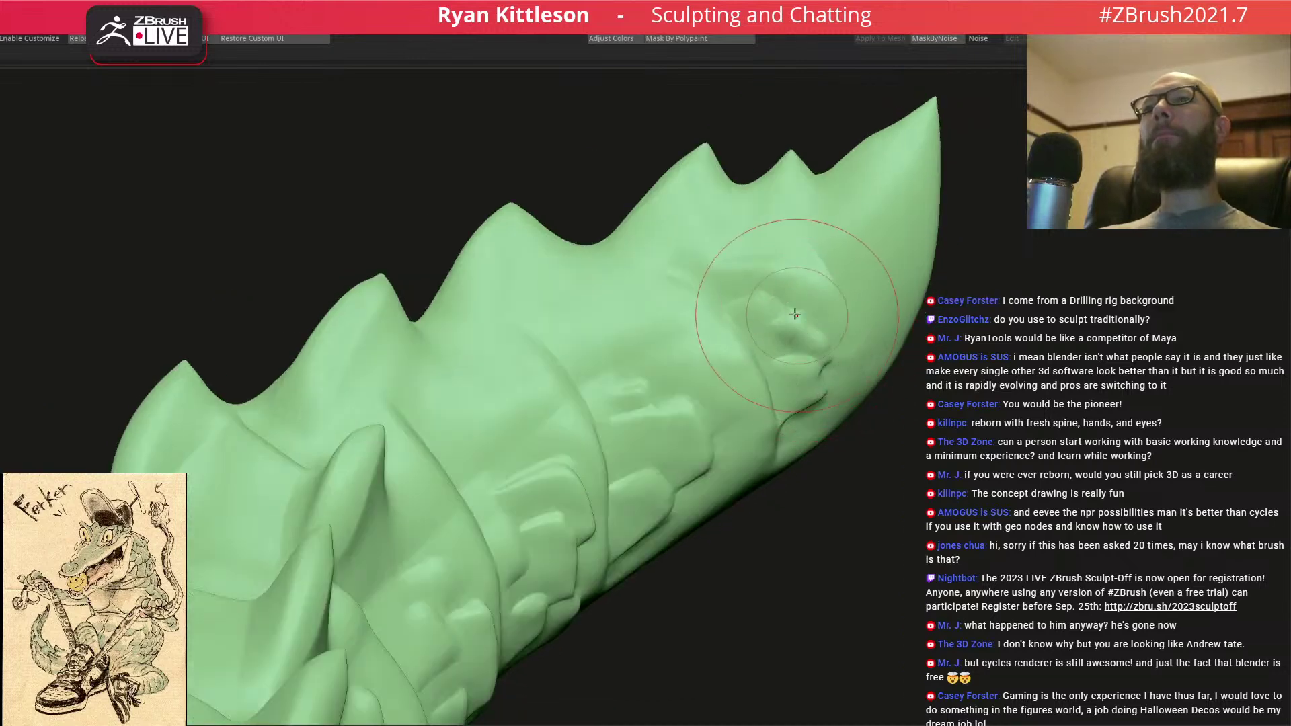
mouse_move(784, 303)
left_mouse_down()
mouse_move(729, 306)
mouse_move(802, 274)
mouse_move(774, 290)
left_mouse_up()
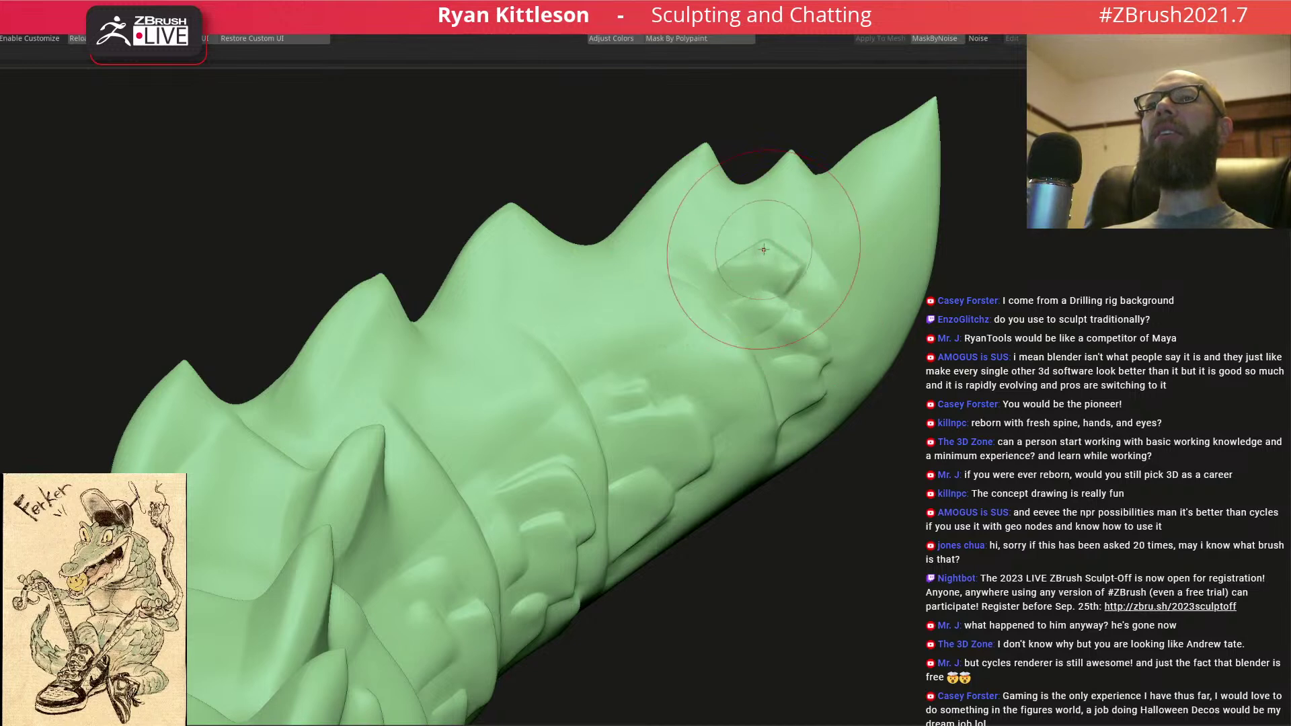
right_click_drag(773, 337, 768, 357)
left_click_drag(727, 430, 747, 415)
mouse_move(711, 346)
left_mouse_down()
mouse_move(673, 356)
mouse_move(718, 360)
mouse_move(700, 332)
left_mouse_up()
- Cut short vertical scale edges into the middle segments on the opposite side of the tail
right_click_drag(797, 356, 780, 299, "ctrl")
right_click_drag(796, 349, 689, 435)
mouse_move(827, 376)
right_mouse_down()
mouse_move(945, 421)
mouse_move(864, 404)
right_mouse_up()
left_click_drag(875, 398, 880, 452)
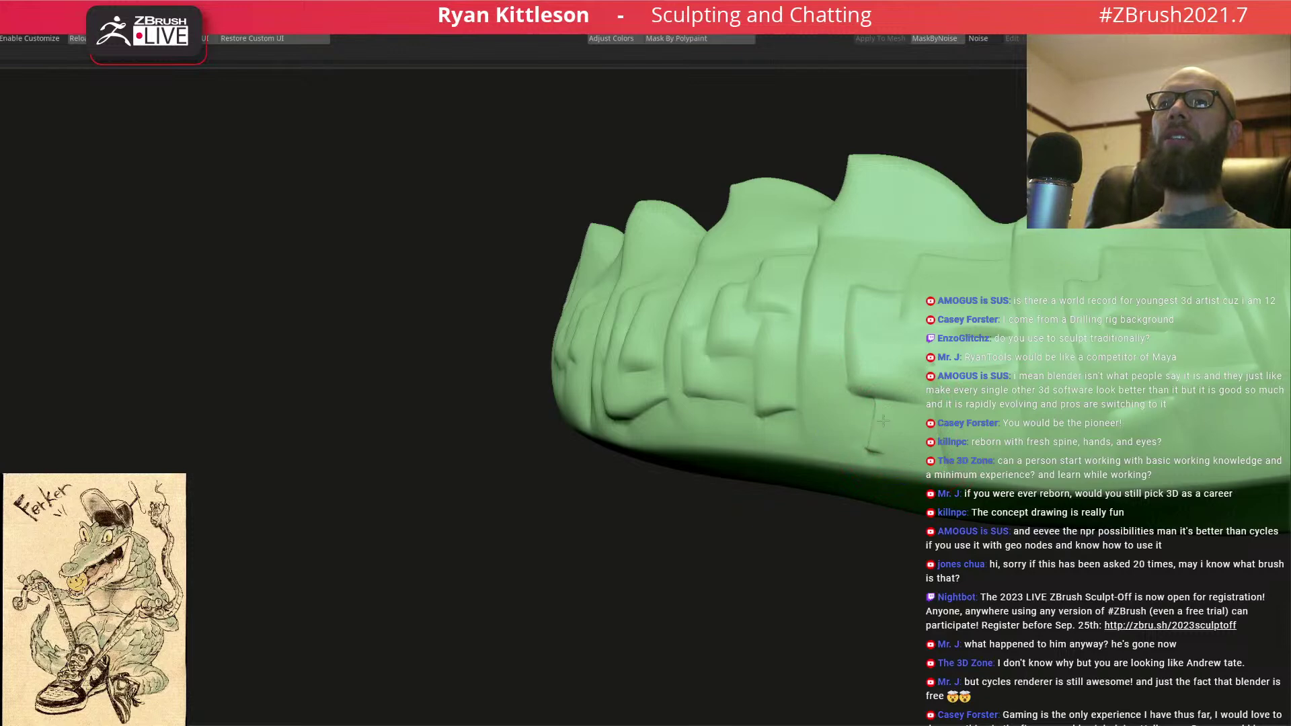
right_click_drag(880, 412, 701, 417, "alt")
left_click_drag(684, 402, 689, 437)
mouse_move(694, 415)
right_mouse_down()
mouse_move(677, 254)
mouse_move(655, 262)
right_mouse_up()
left_click_drag(649, 257, 654, 317)
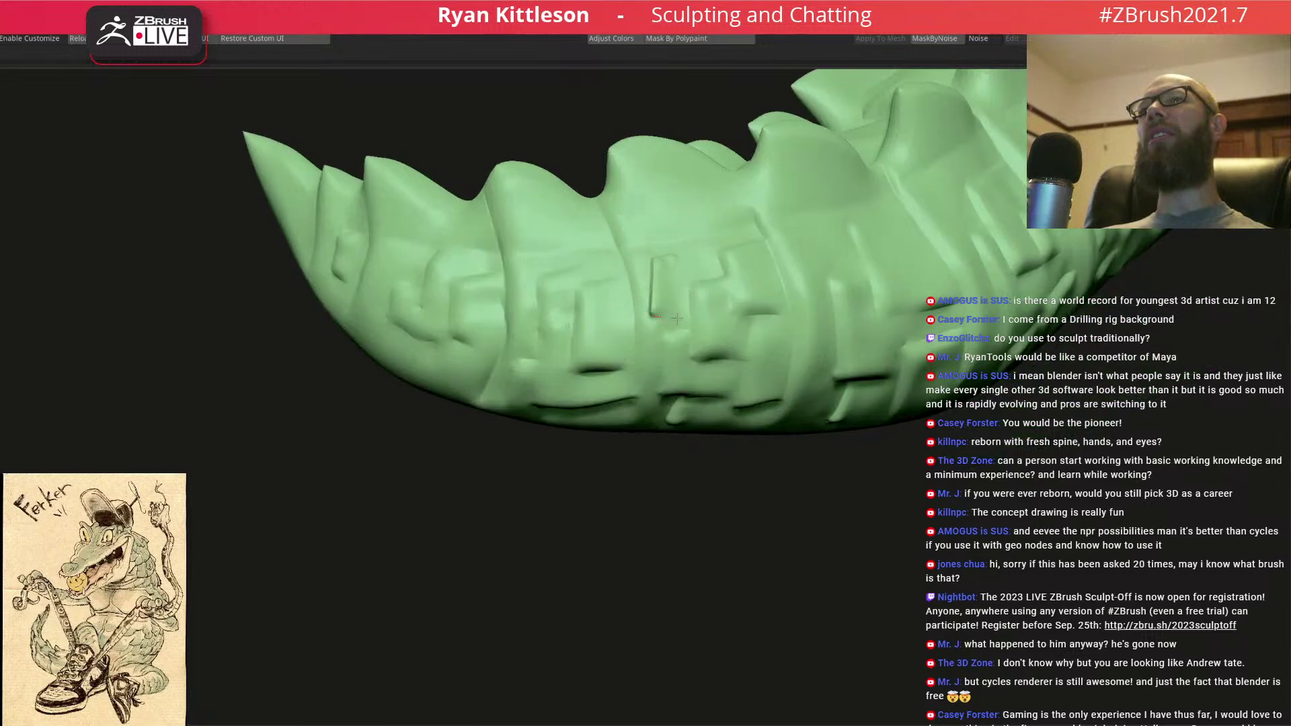
- Sculpt angular scale outlines on the opposite side of the tail, close to its tip
mouse_move(538, 311)
right_mouse_down()
mouse_move(464, 317)
mouse_move(469, 348)
right_mouse_up()
left_click_drag(449, 345, 431, 387)
left_click_drag(383, 327, 361, 364)
right_click_drag(364, 295, 375, 297)
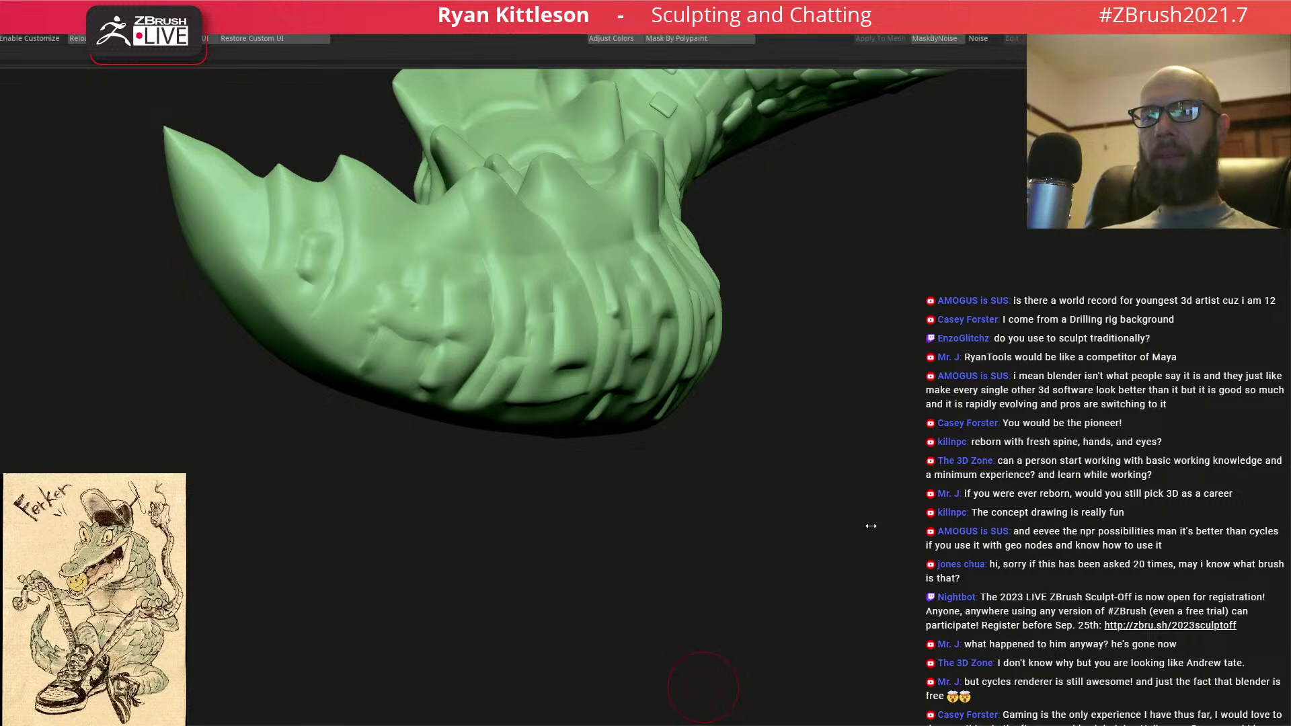
- Extend the scale creases down the lower flank of the tail's opposite side
mouse_move(485, 283)
right_mouse_down("ctrl")
mouse_move(518, 398)
mouse_move(609, 353)
mouse_move(531, 363)
right_mouse_up("ctrl")
left_click_drag(793, 470, 798, 486)
right_click_drag(792, 468, 797, 478)
left_click_drag(789, 514, 807, 507)
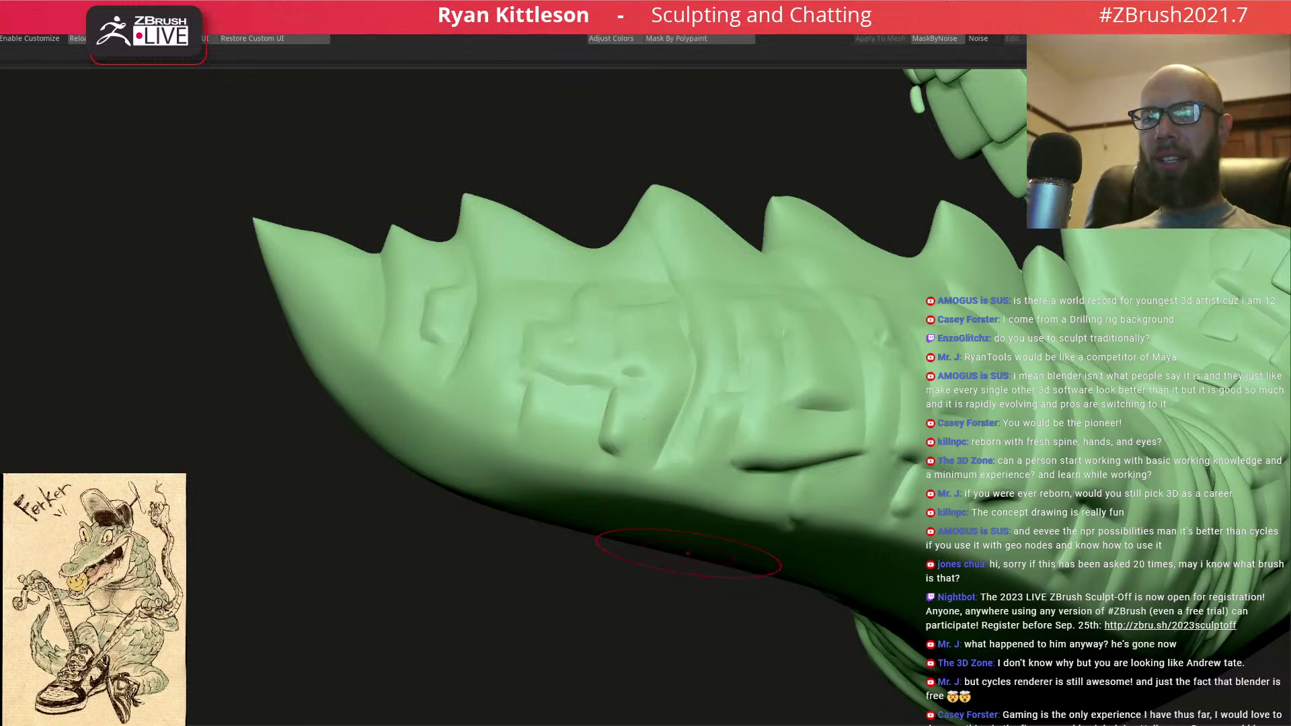
- Rework the scale edges near the tail tip with inverted strokes and smooth the surface around them
mouse_move(809, 366)
right_mouse_down()
mouse_move(503, 311)
mouse_move(522, 361)
right_mouse_up()
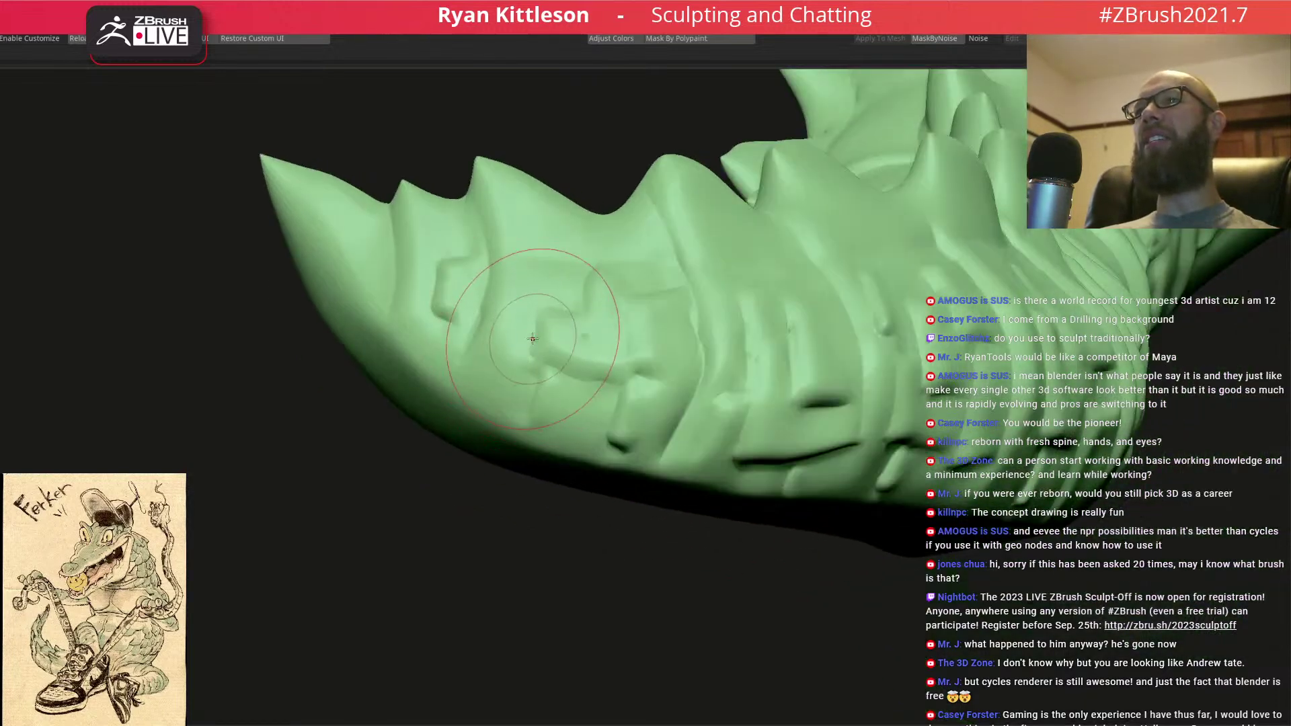
left_click_drag(509, 339, 486, 401, "alt")
left_click_drag(521, 349, 493, 396, "shift")
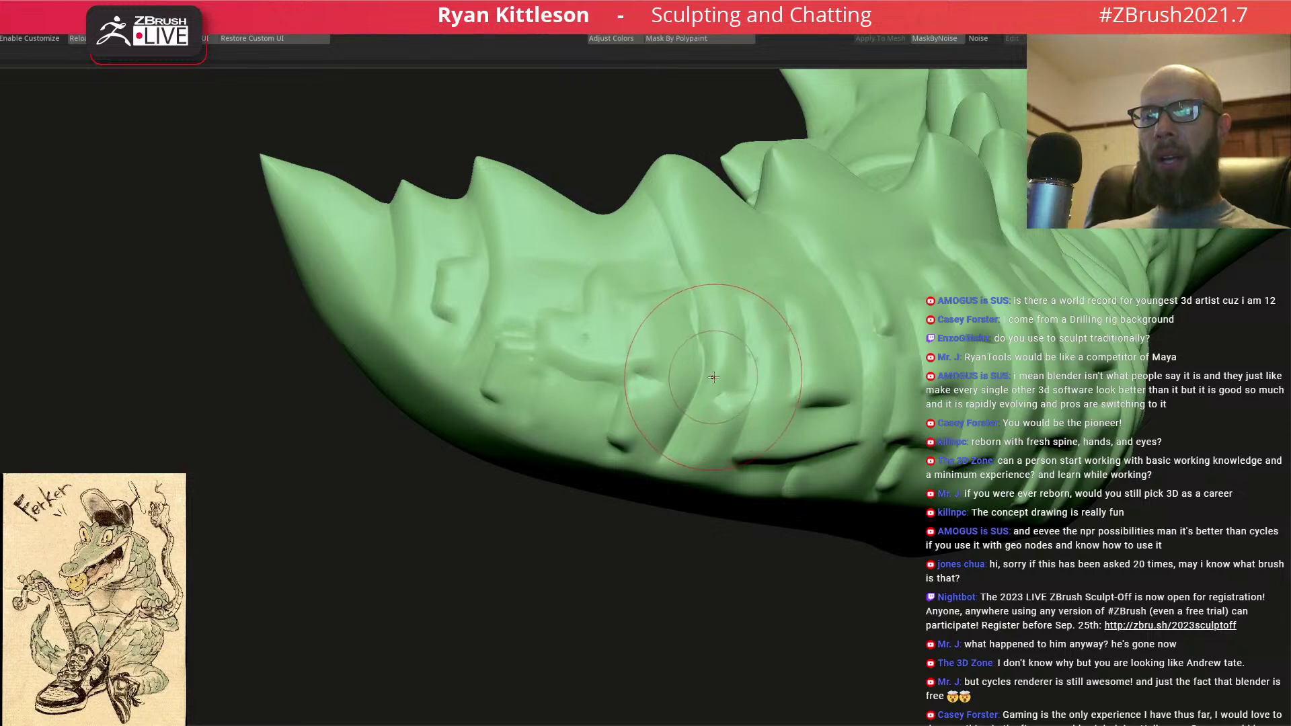
- Sculpt scale edges between the square plates on the lower back and hip, where the body meets the tail
right_click_drag(793, 370, 773, 350, "ctrl")
mouse_move(902, 375)
right_mouse_down()
mouse_move(718, 221)
mouse_move(807, 242)
mouse_move(827, 296)
mouse_move(766, 382)
mouse_move(831, 305)
mouse_move(773, 382)
mouse_move(827, 296)
mouse_move(702, 347)
mouse_move(724, 330)
mouse_move(752, 343)
mouse_move(811, 322)
mouse_move(760, 339)
mouse_move(730, 339)
mouse_move(778, 332)
mouse_move(692, 331)
mouse_move(712, 306)
right_mouse_up()
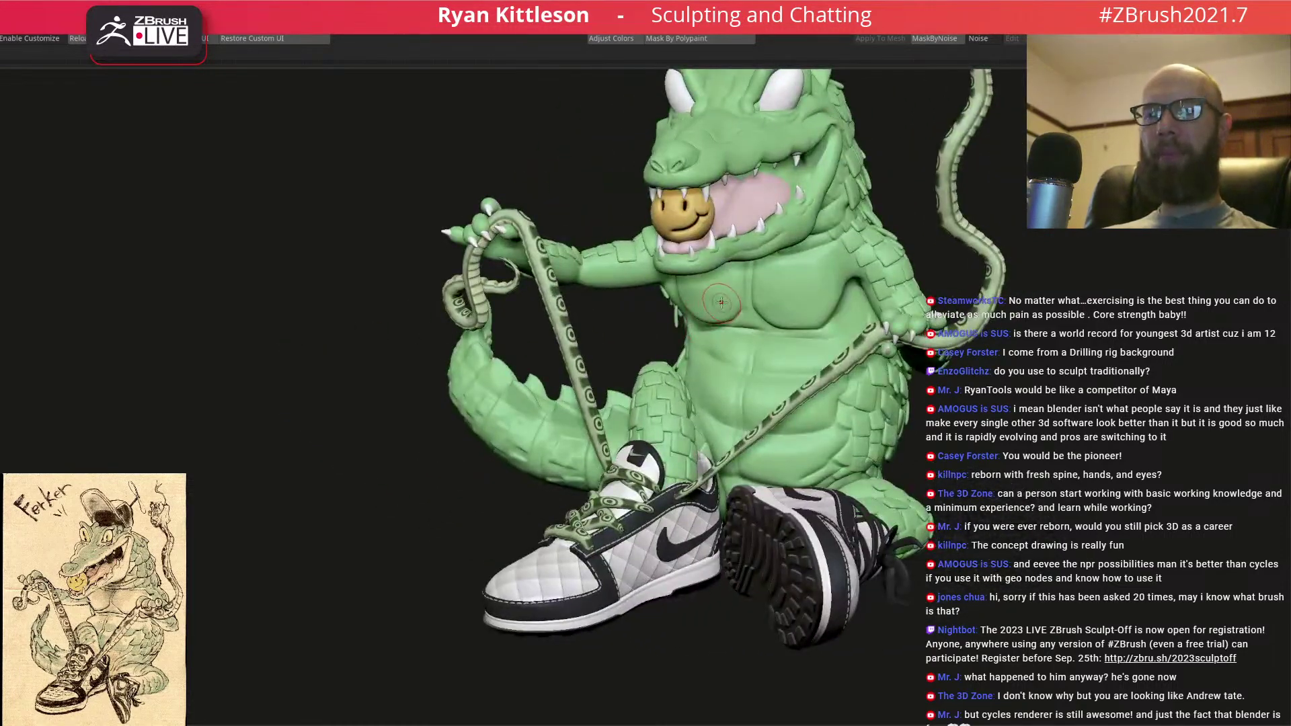
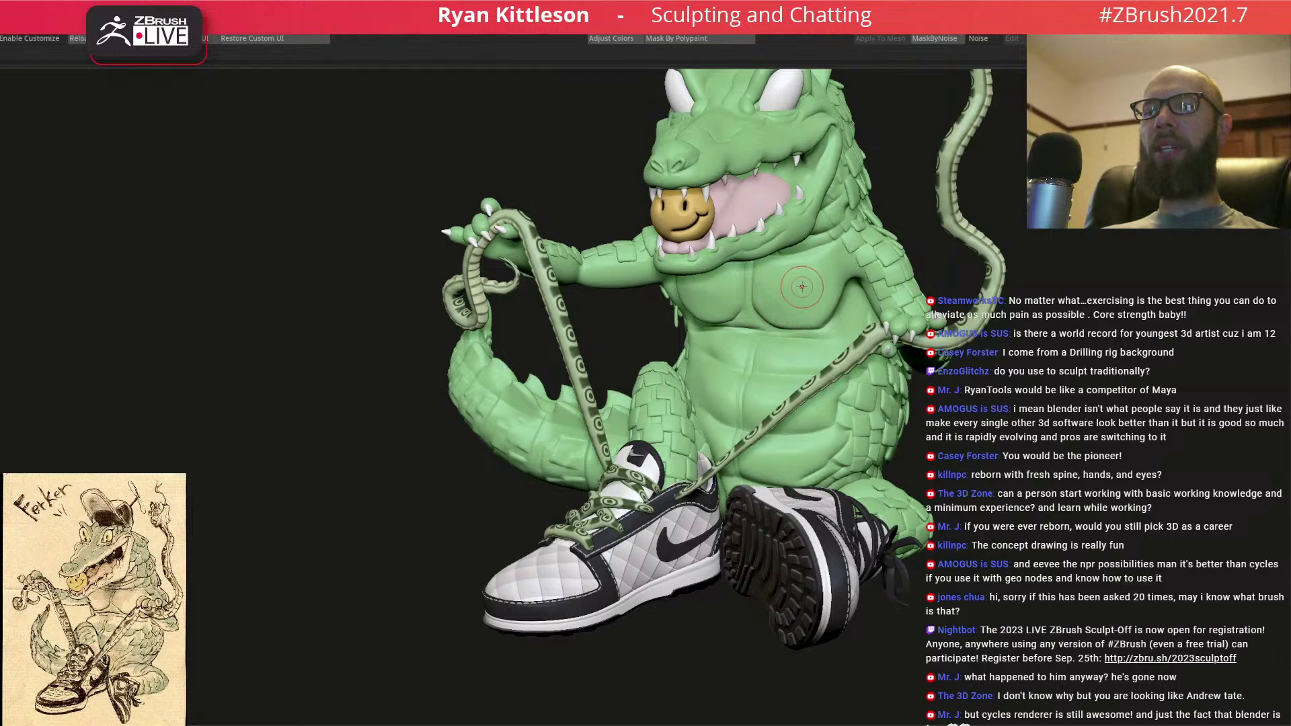
mouse_move(775, 318)
right_mouse_down()
mouse_move(803, 314)
mouse_move(788, 301)
right_mouse_up()
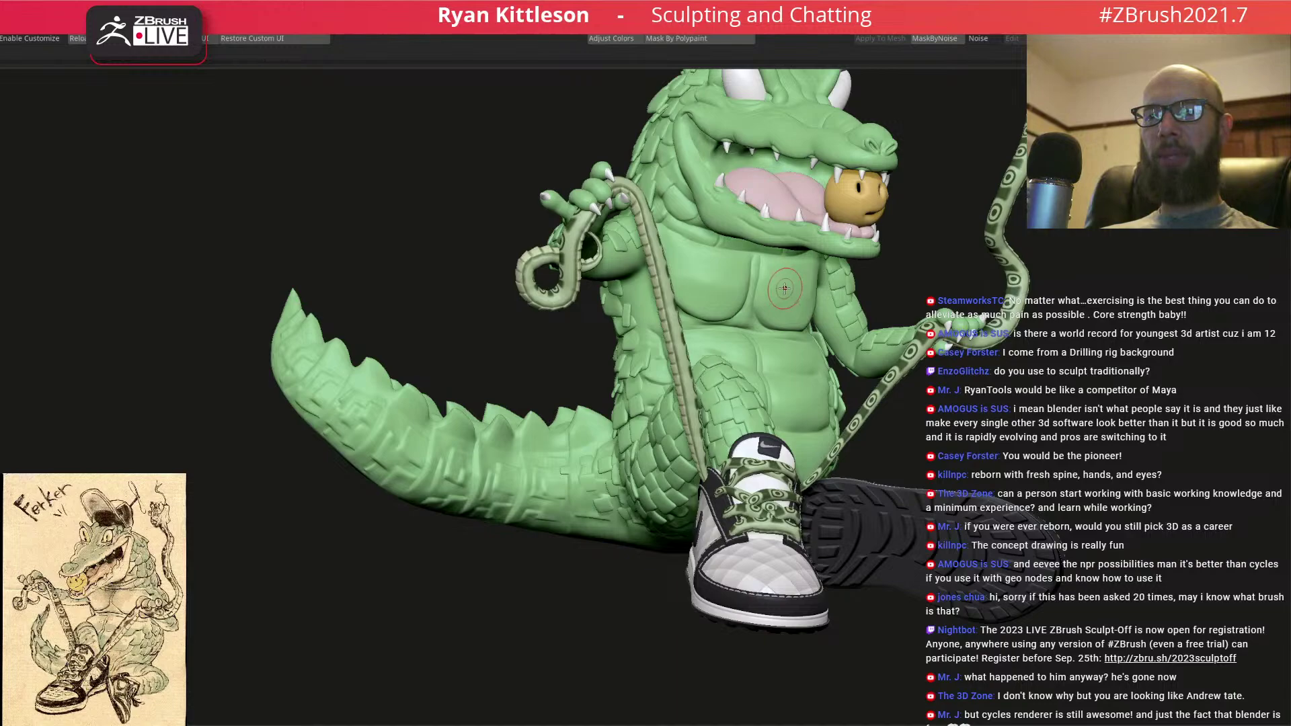
mouse_move(808, 310)
right_mouse_down()
mouse_move(745, 343)
mouse_move(750, 355)
mouse_move(814, 357)
right_mouse_up()
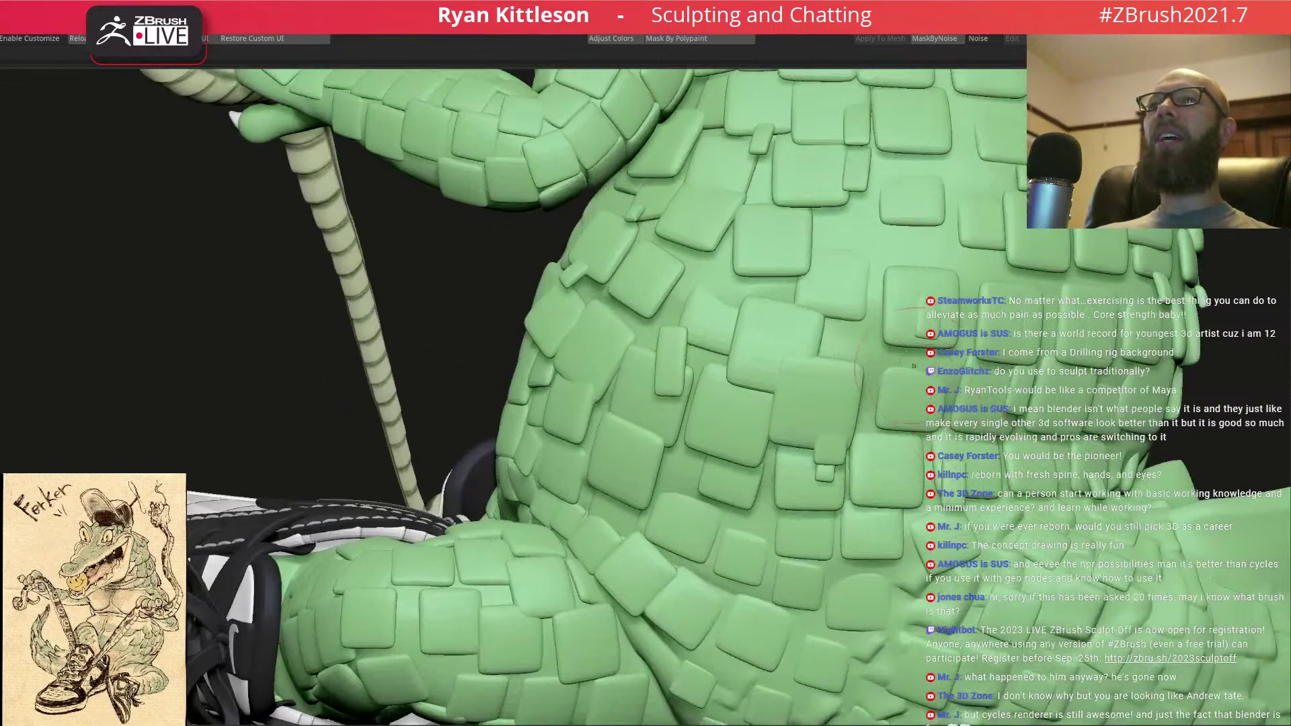
right_click_drag(584, 268, 655, 316)
mouse_move(513, 260)
right_mouse_down()
mouse_move(575, 347)
mouse_move(564, 355)
right_mouse_up()
left_click_drag(531, 381, 565, 353)
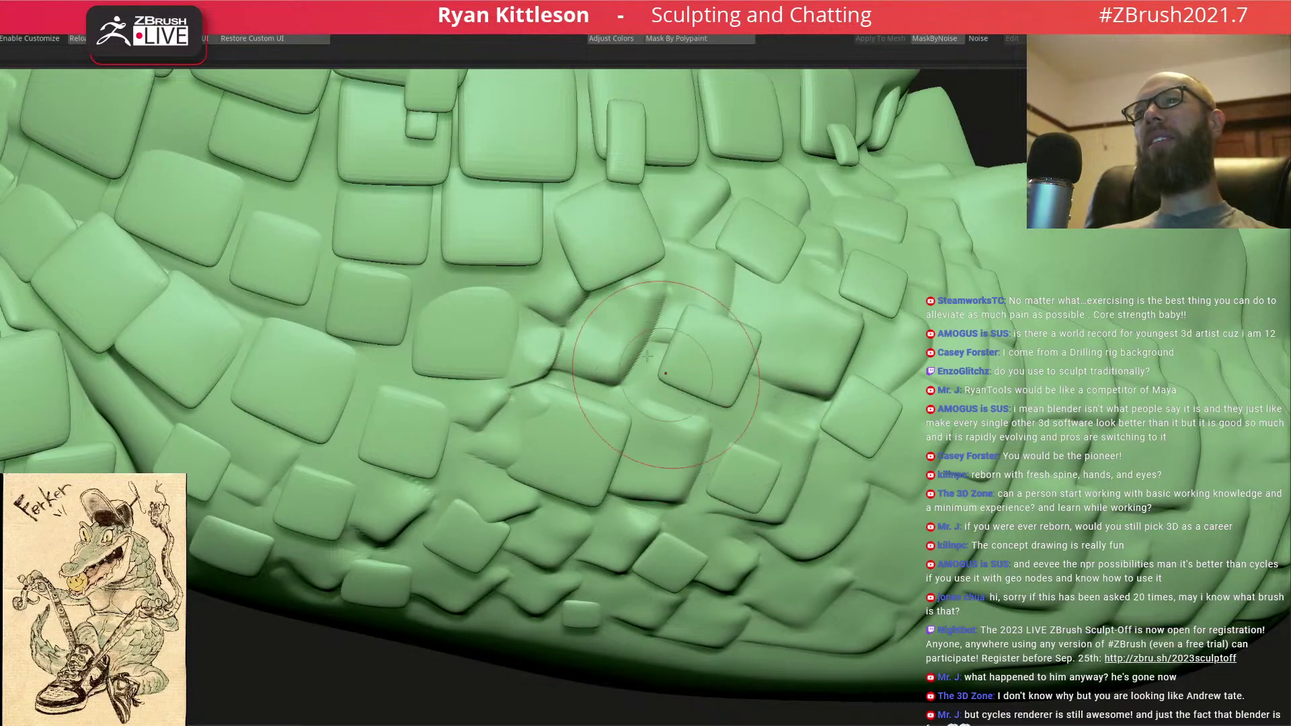
mouse_move(593, 425)
right_mouse_down()
mouse_move(588, 403)
mouse_move(644, 370)
right_mouse_up()
right_click_drag(740, 430, 767, 442)
left_click_drag(748, 582, 800, 619)
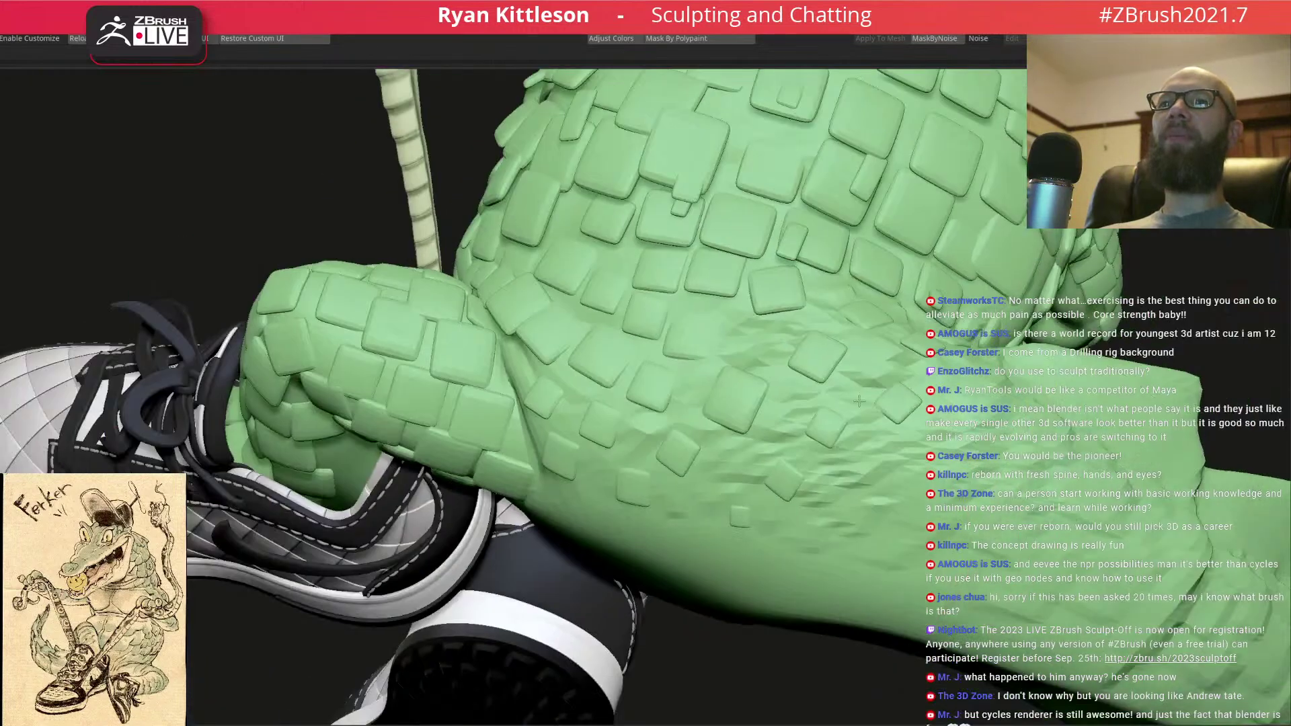
mouse_move(894, 497)
right_mouse_down()
mouse_move(906, 484)
mouse_move(951, 491)
mouse_move(975, 525)
mouse_move(911, 489)
mouse_move(992, 520)
mouse_move(938, 506)
mouse_move(916, 433)
right_mouse_up()
right_click_drag(912, 369, 728, 477)
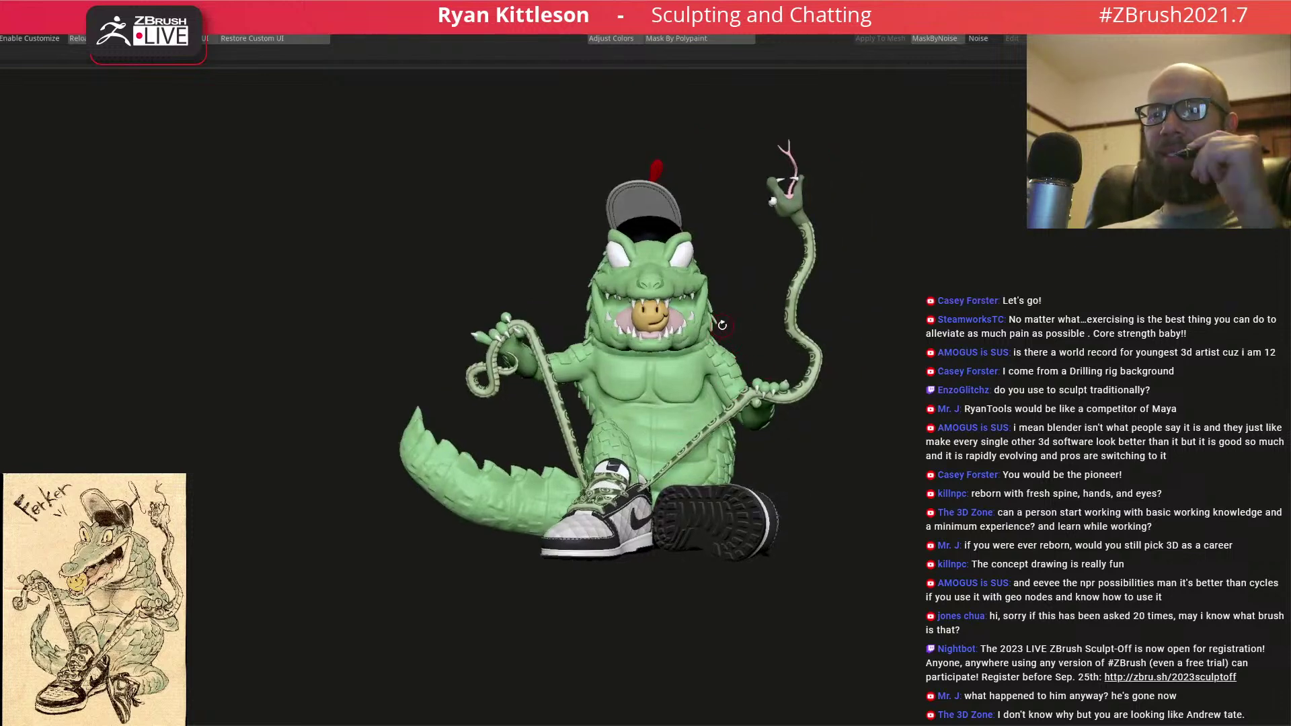
mouse_move(775, 308)
right_mouse_down()
mouse_move(748, 281)
mouse_move(725, 316)
mouse_move(783, 275)
mouse_move(759, 282)
right_mouse_up()
right_click_drag(787, 326, 741, 332)
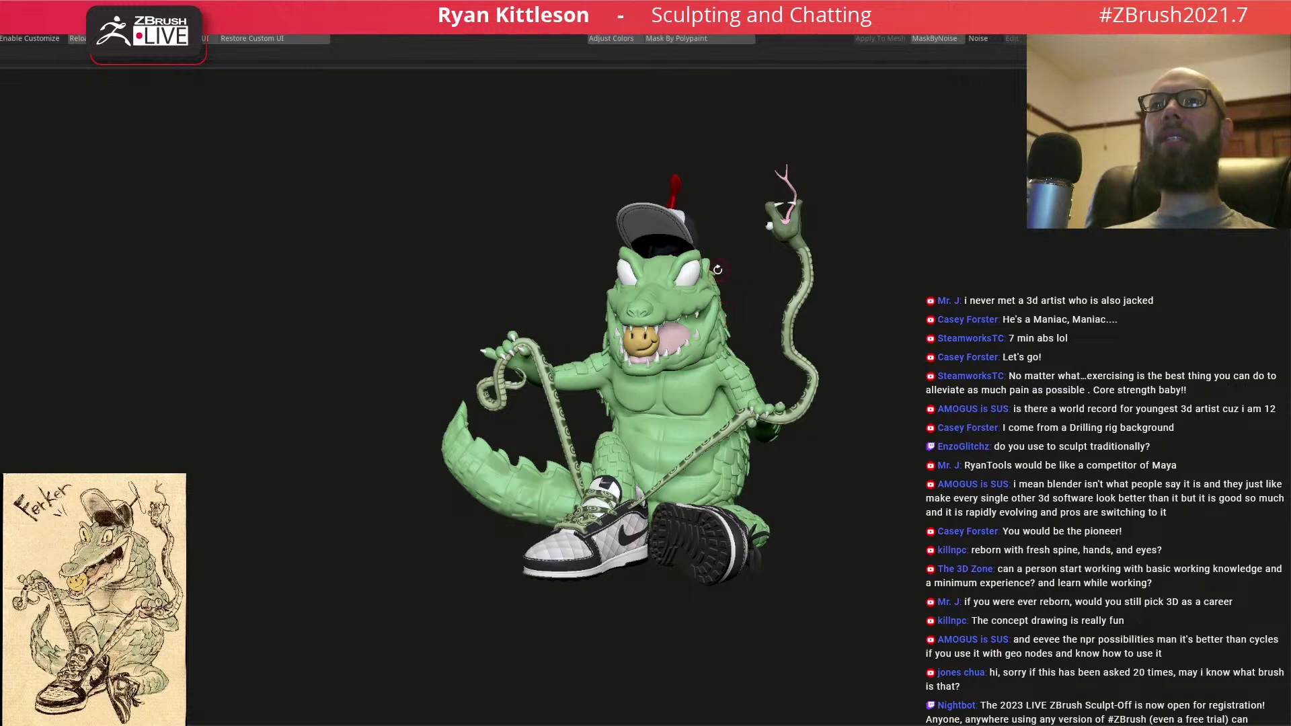
- Examine the whole crocodile character from the front, from below and around the head
right_click_drag(713, 257, 735, 292)
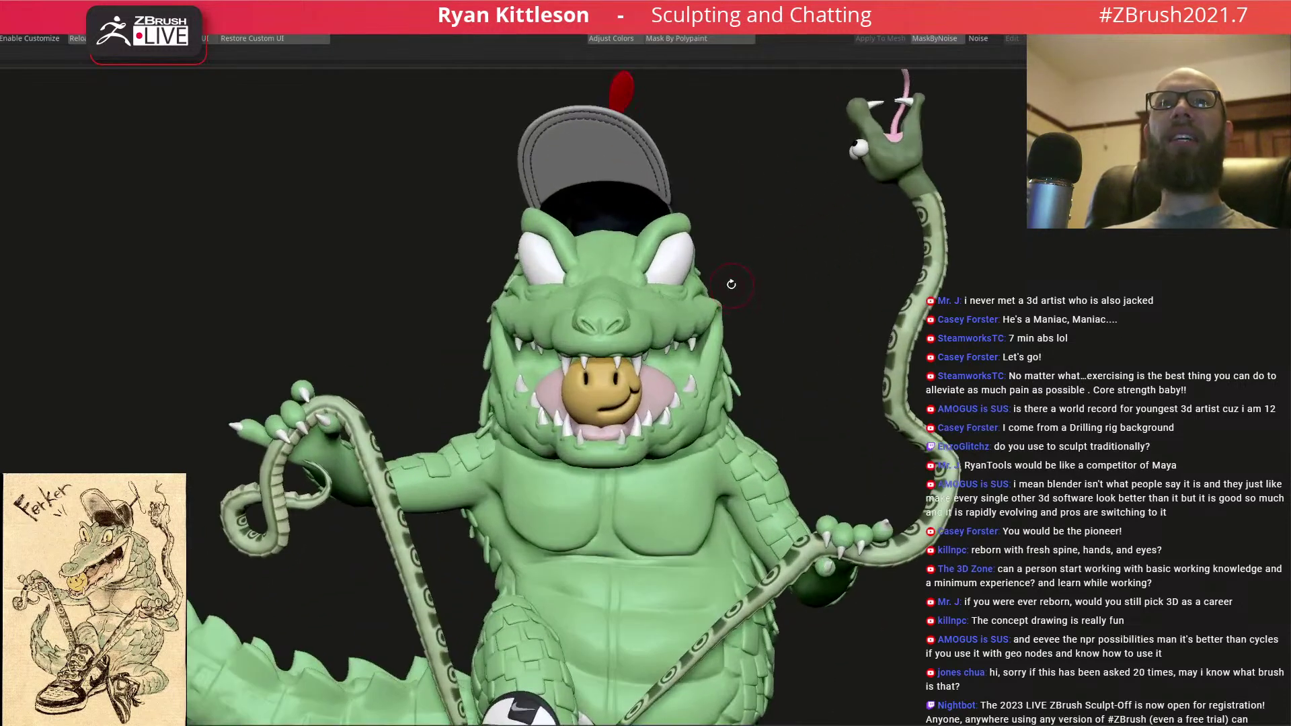
right_click_drag(756, 275, 723, 295, "ctrl")
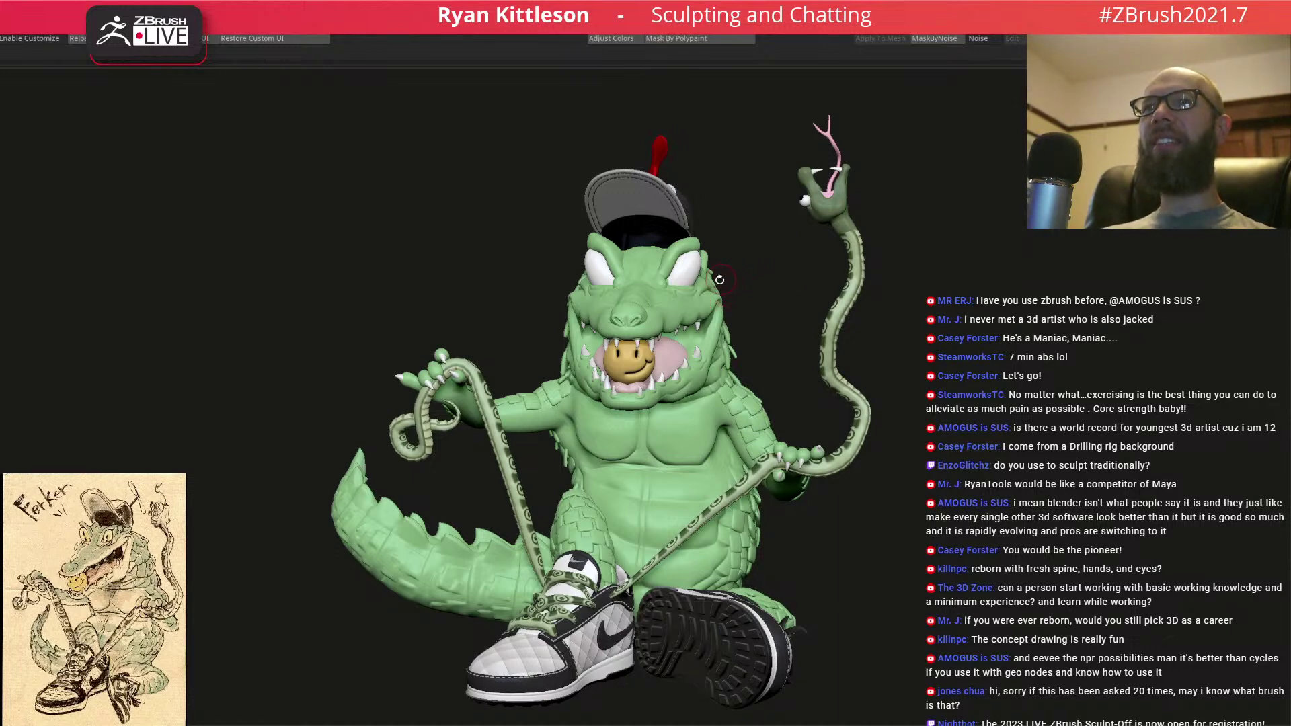
mouse_move(795, 284)
left_mouse_down()
mouse_move(941, 286)
mouse_move(794, 288)
mouse_move(860, 289)
mouse_move(733, 295)
mouse_move(822, 302)
mouse_move(730, 310)
left_mouse_up()
mouse_move(904, 277)
left_mouse_down()
mouse_move(755, 296)
mouse_move(473, 537)
mouse_move(496, 654)
mouse_move(592, 605)
mouse_move(682, 606)
mouse_move(645, 484)
left_mouse_up()
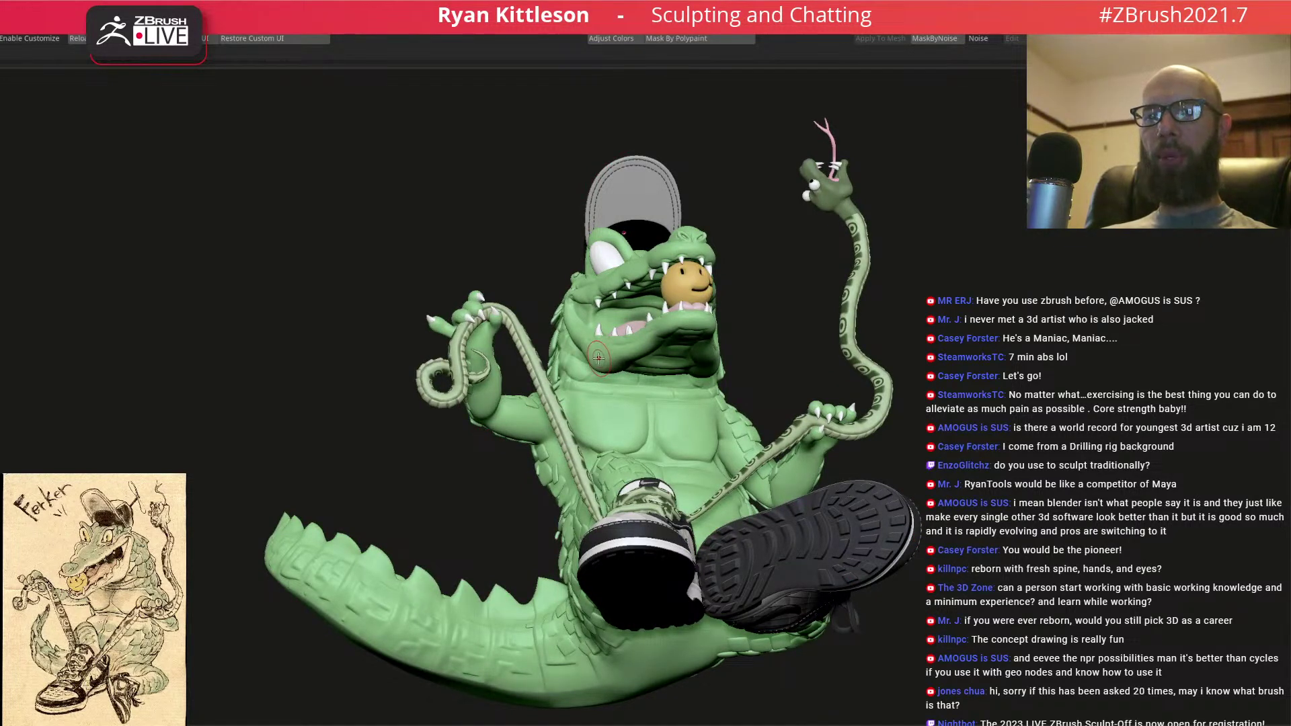
left_click_drag(789, 355, 718, 269)
right_click_drag(718, 269, 721, 312, "ctrl")
- Select the crocodile's eyes and isolate them to check their shape and mesh against the surrounding eyelids
left_click(692, 249, "alt")
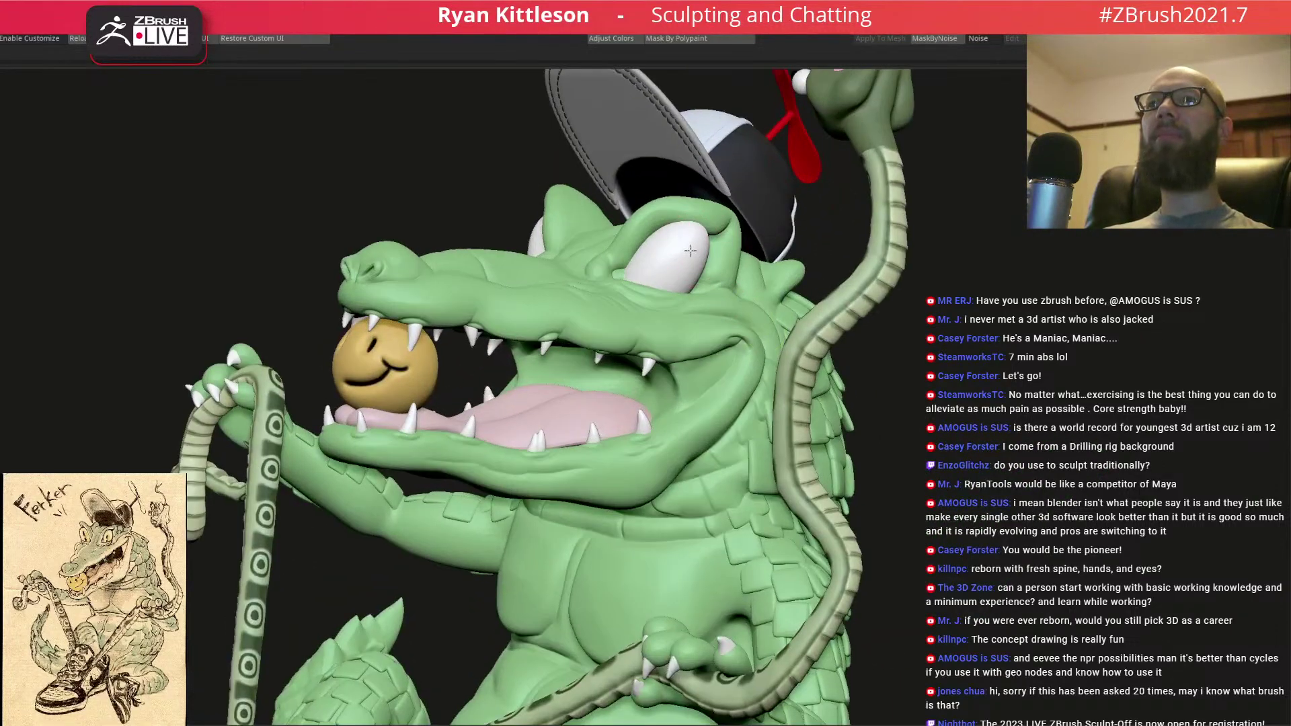
key("alt+s")
left_click_drag(646, 263, 599, 271)
key("alt+s")
mouse_move(597, 268)
right_mouse_down()
mouse_move(650, 254)
mouse_move(714, 286)
right_mouse_up()
key("alt+s")
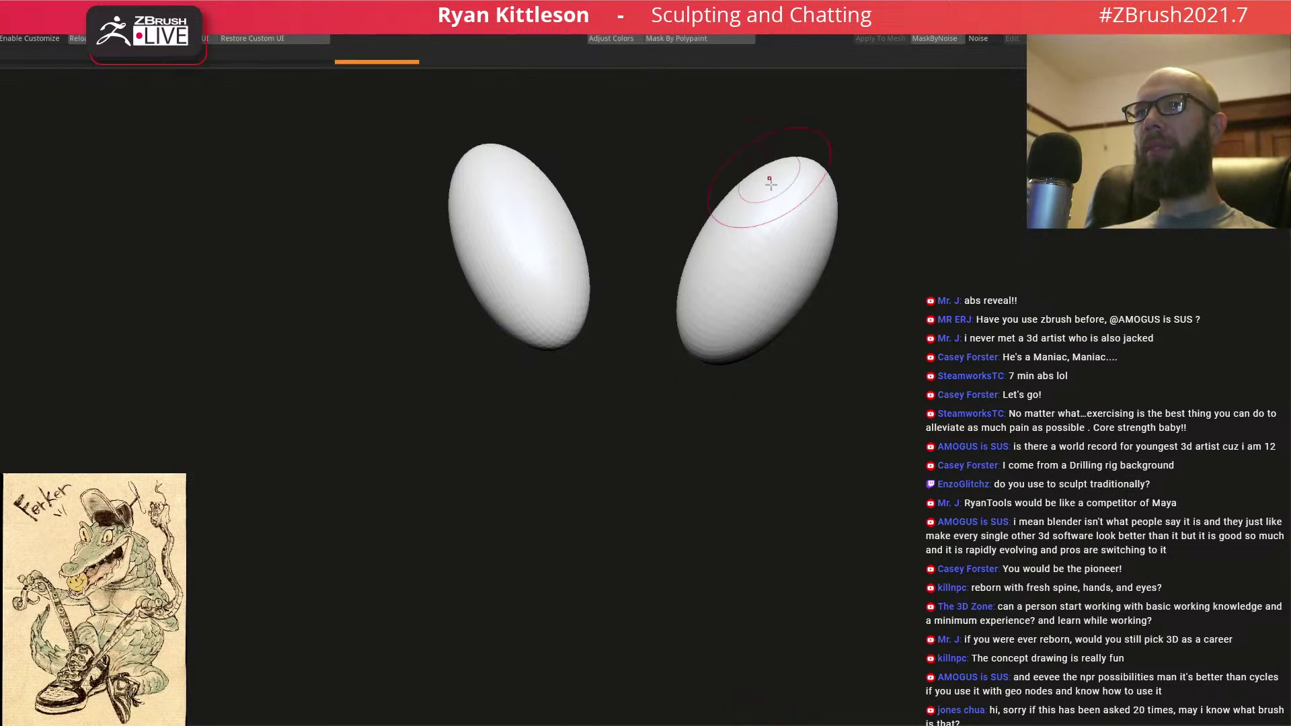
left_click(776, 228, "alt")
right_click_drag(778, 227, 815, 230)
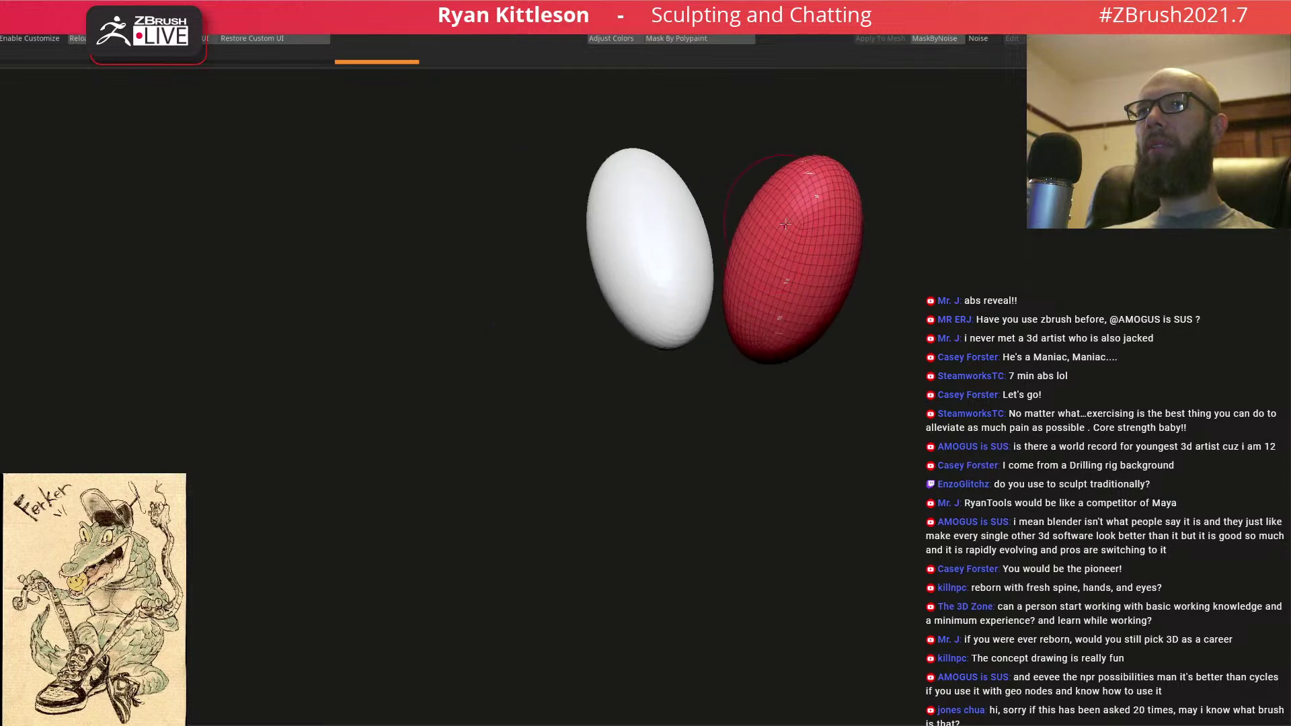
key("alt+s")
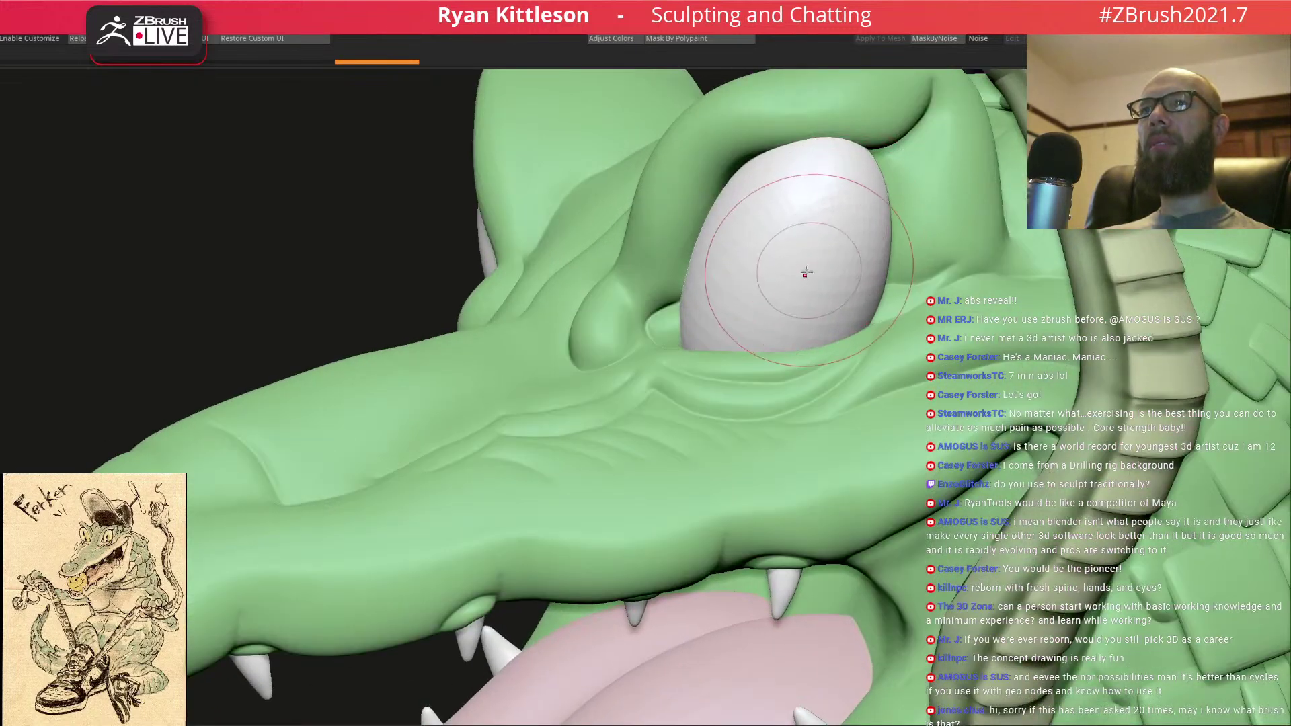
key("alt+s")
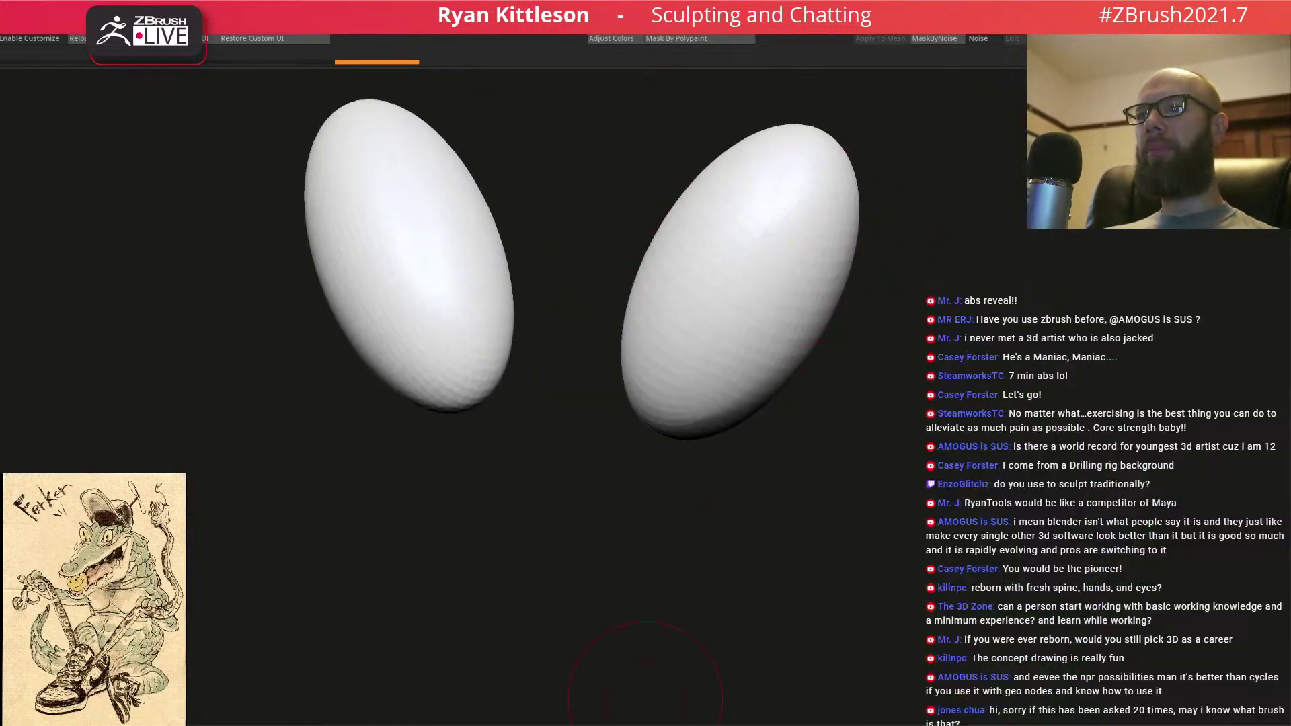
- Subdivide the eye mesh to smooth its faceted surface, checking the polygon wireframe
left_click(646, 716)
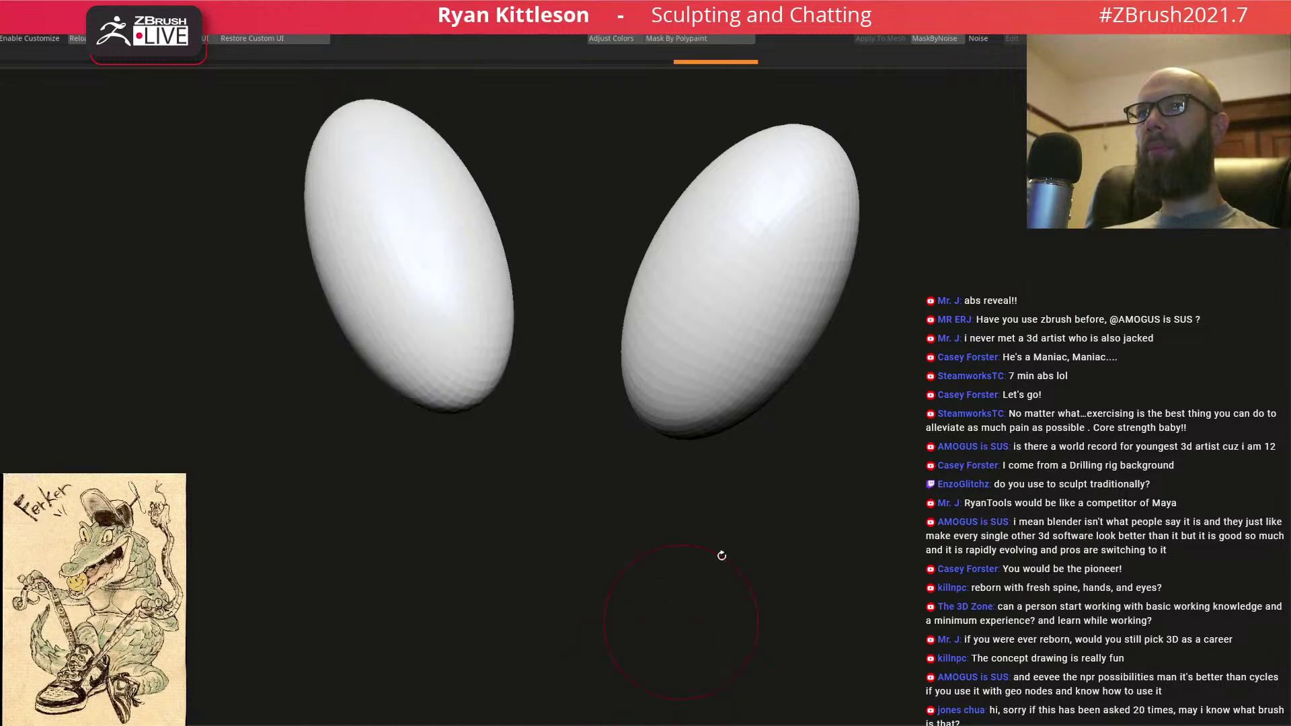
key("shift+f")
key("alt+s")
mouse_move(823, 290)
right_mouse_down()
mouse_move(789, 276)
mouse_move(798, 269)
mouse_move(763, 301)
right_mouse_up()
key("shift+f")
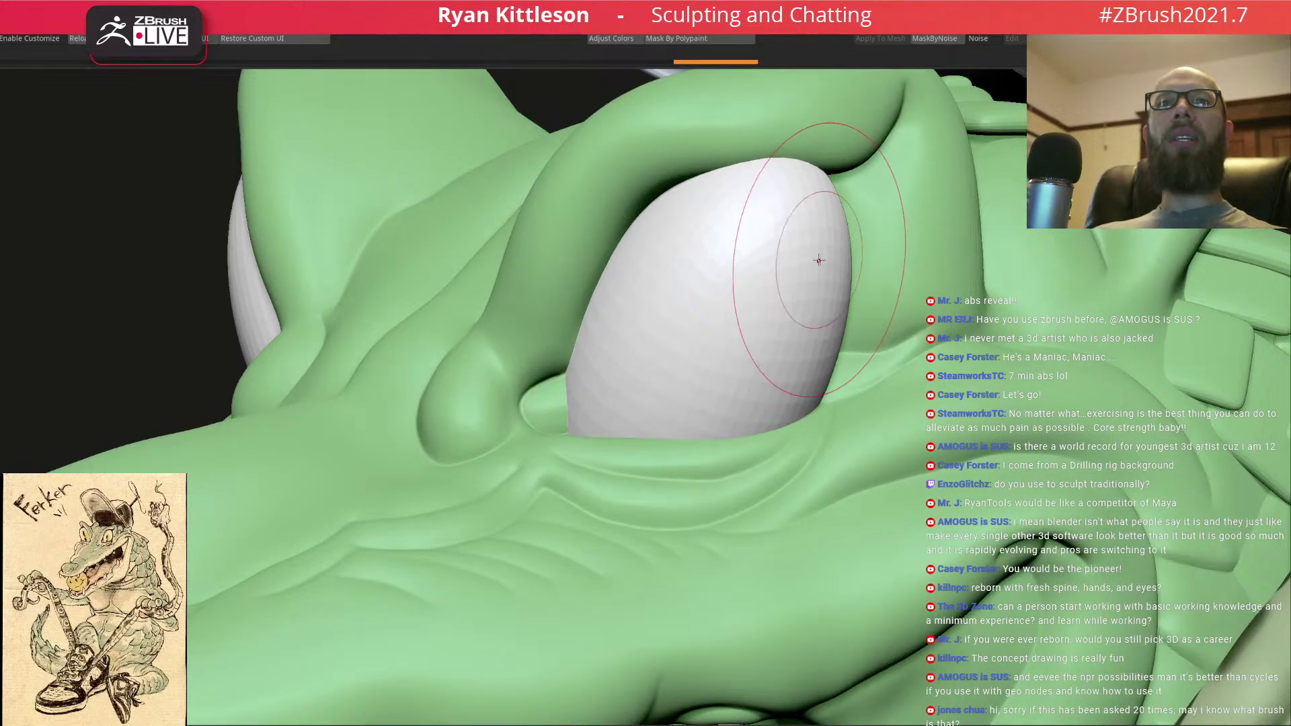
key("ctrl+d")
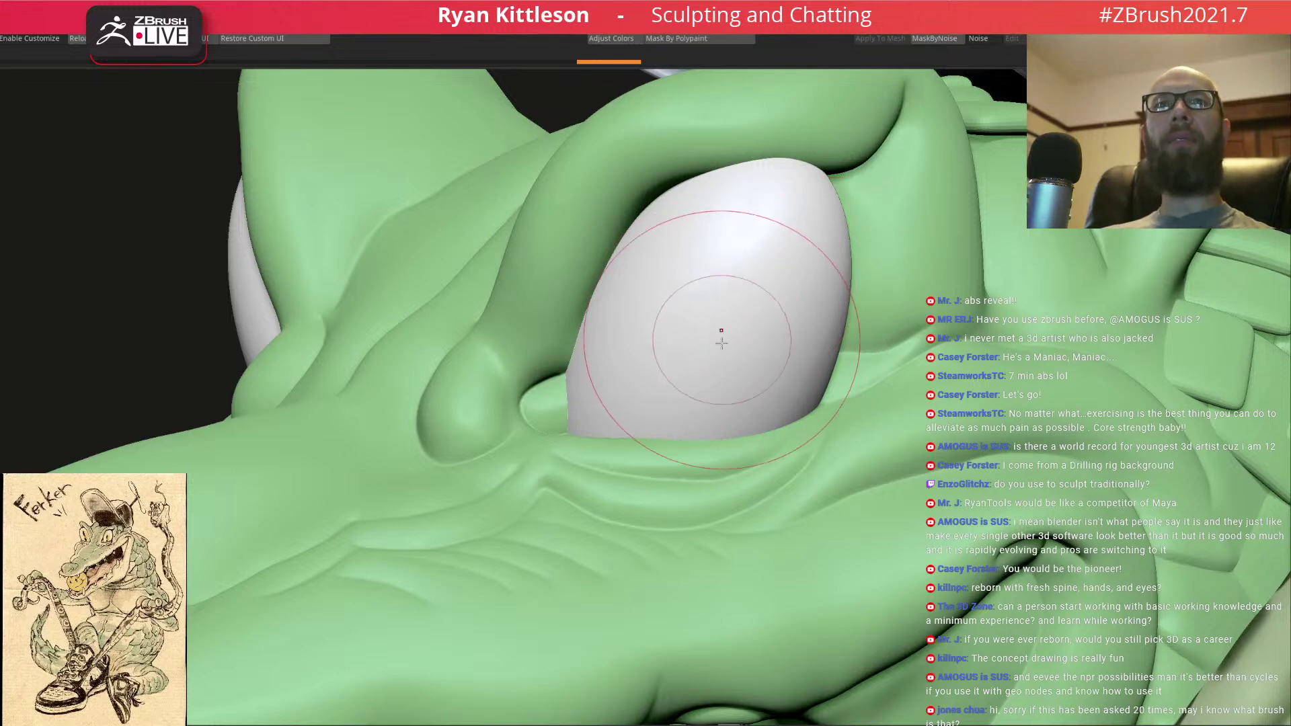
key("space")
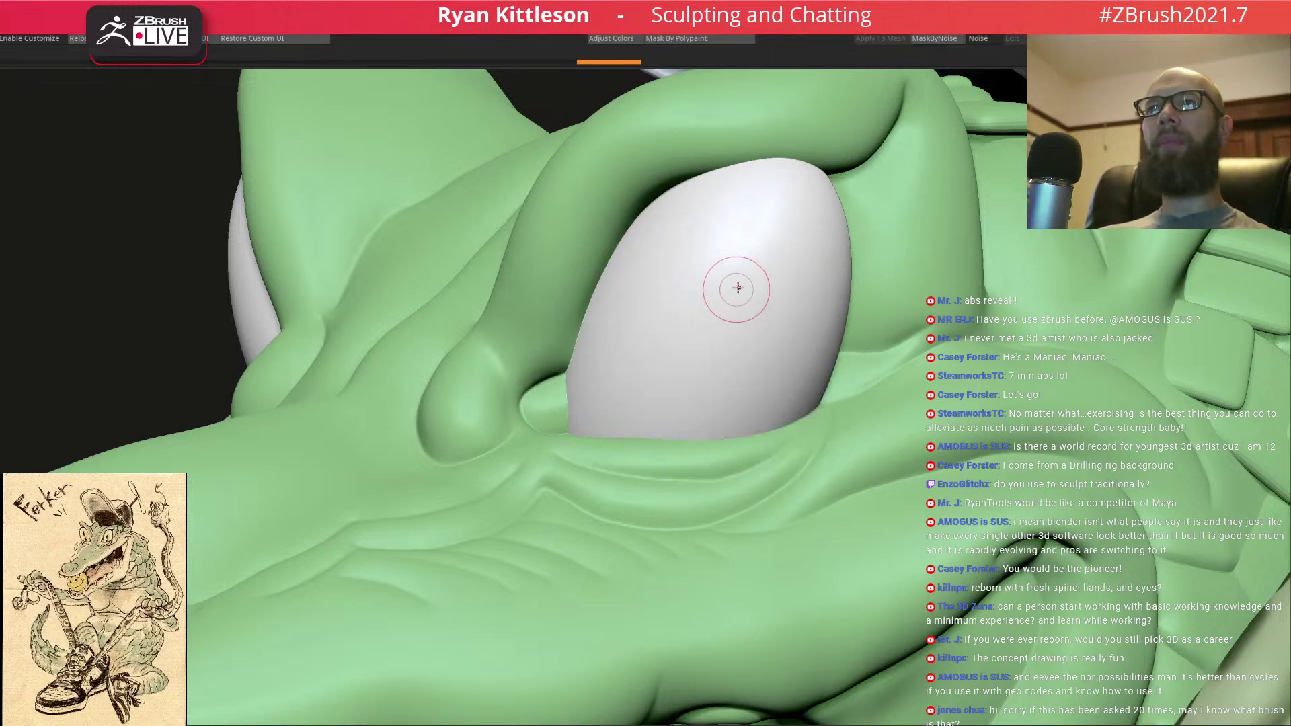
key("shift+s")
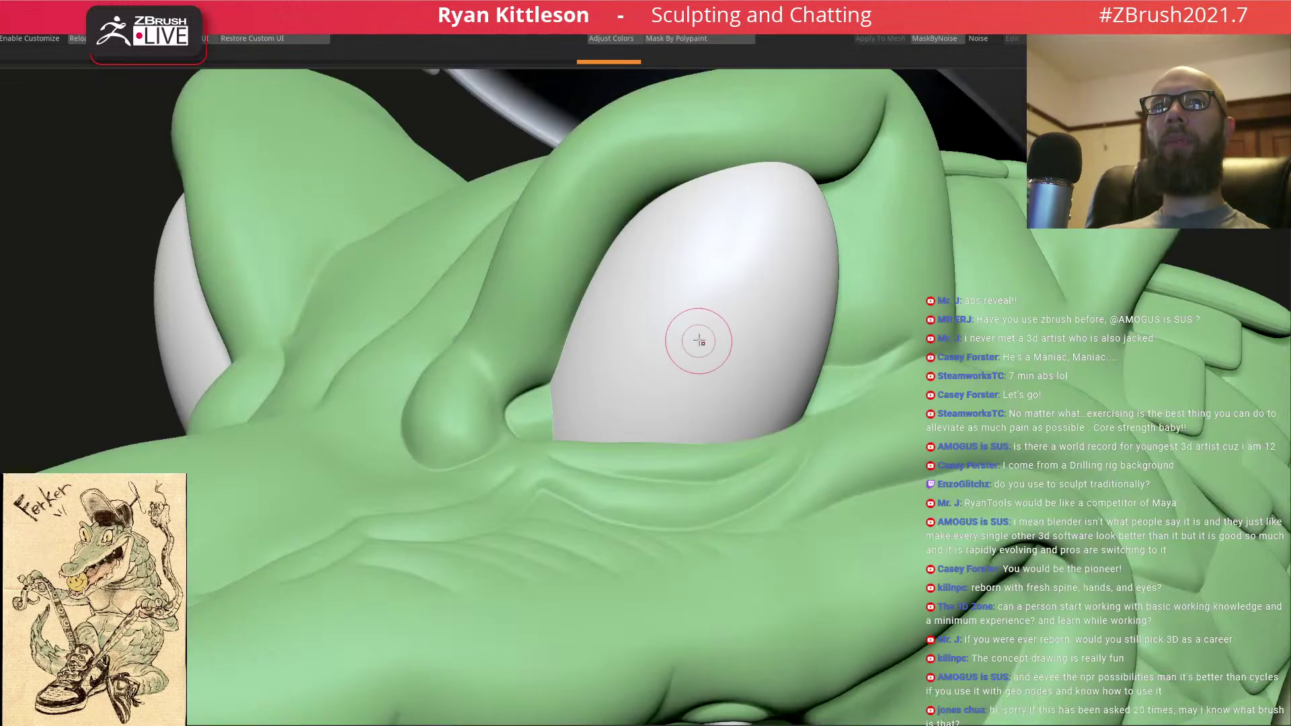
key("shift+s")
left_click_drag(686, 333, 674, 423)
key("ctrl+z")
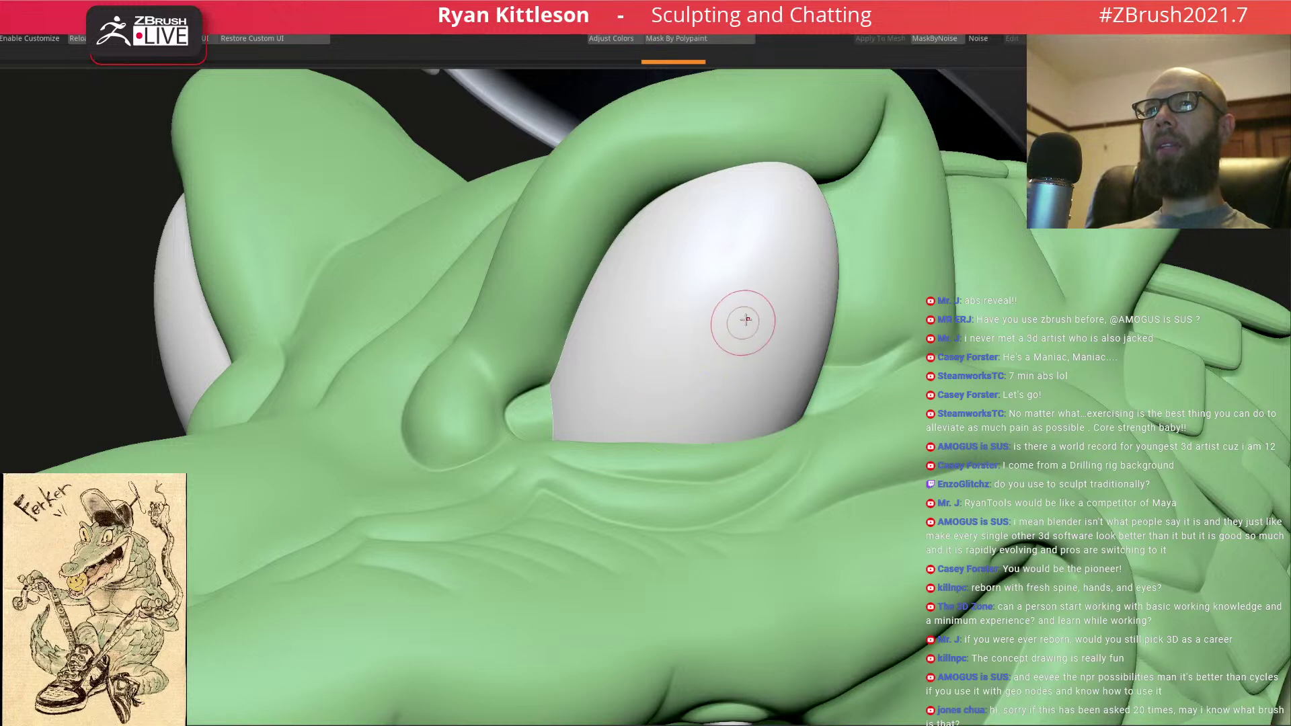
- Mask an upright oval pupil shape on the front of the eyes and sharpen the mask's edge
left_click(531, 724)
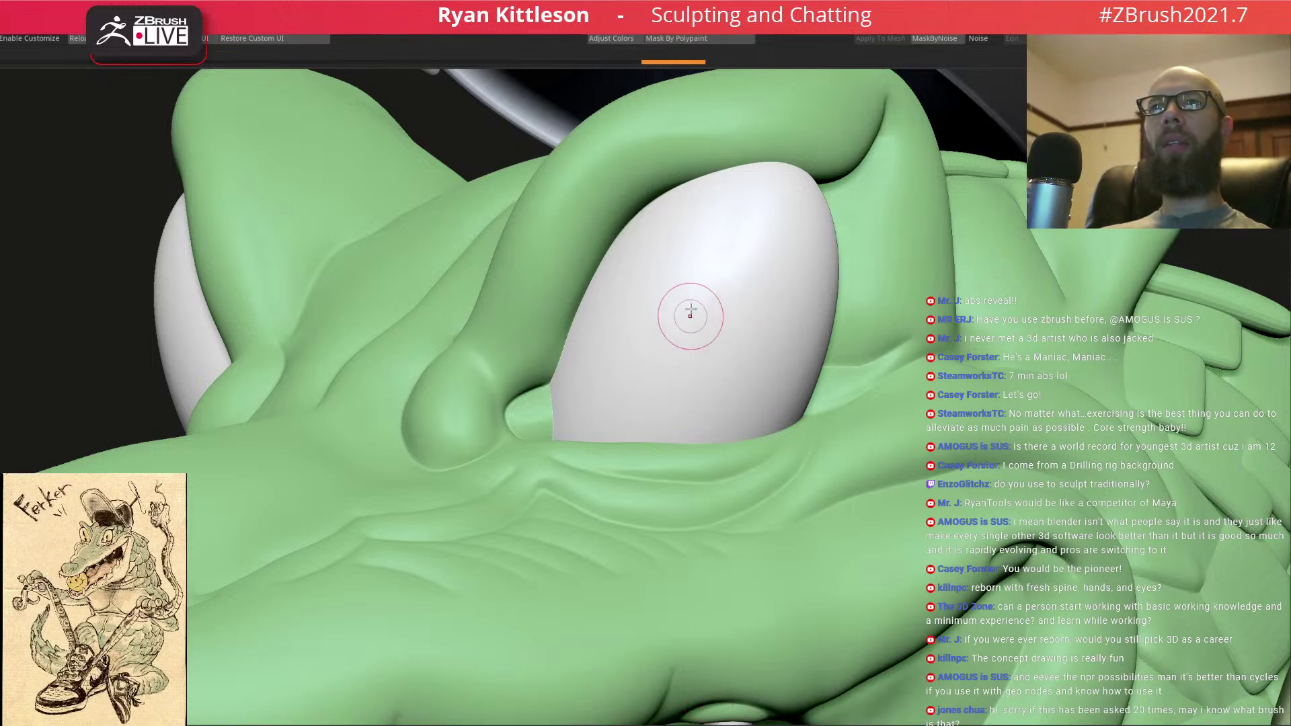
left_click_drag(684, 302, 665, 441, "ctrl")
key("alt+s")
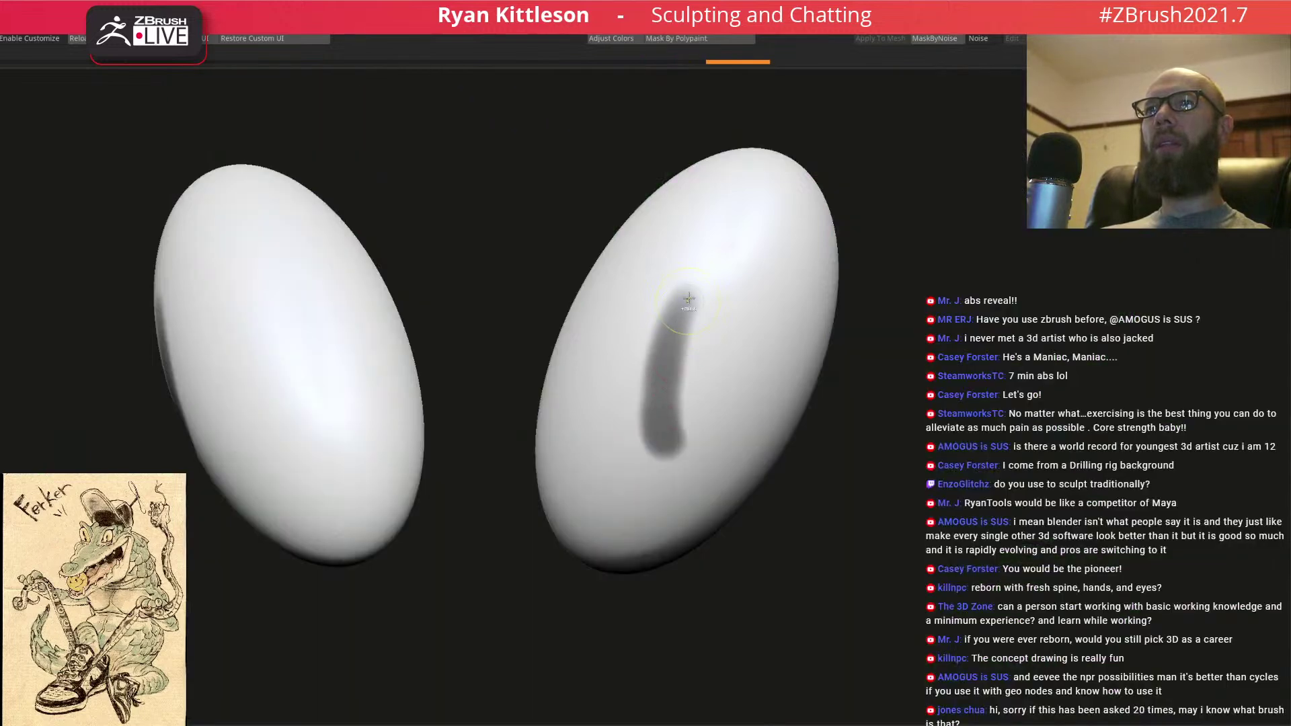
mouse_move(681, 310)
left_mouse_down("ctrl")
mouse_move(663, 454)
mouse_move(690, 317)
left_mouse_up("ctrl")
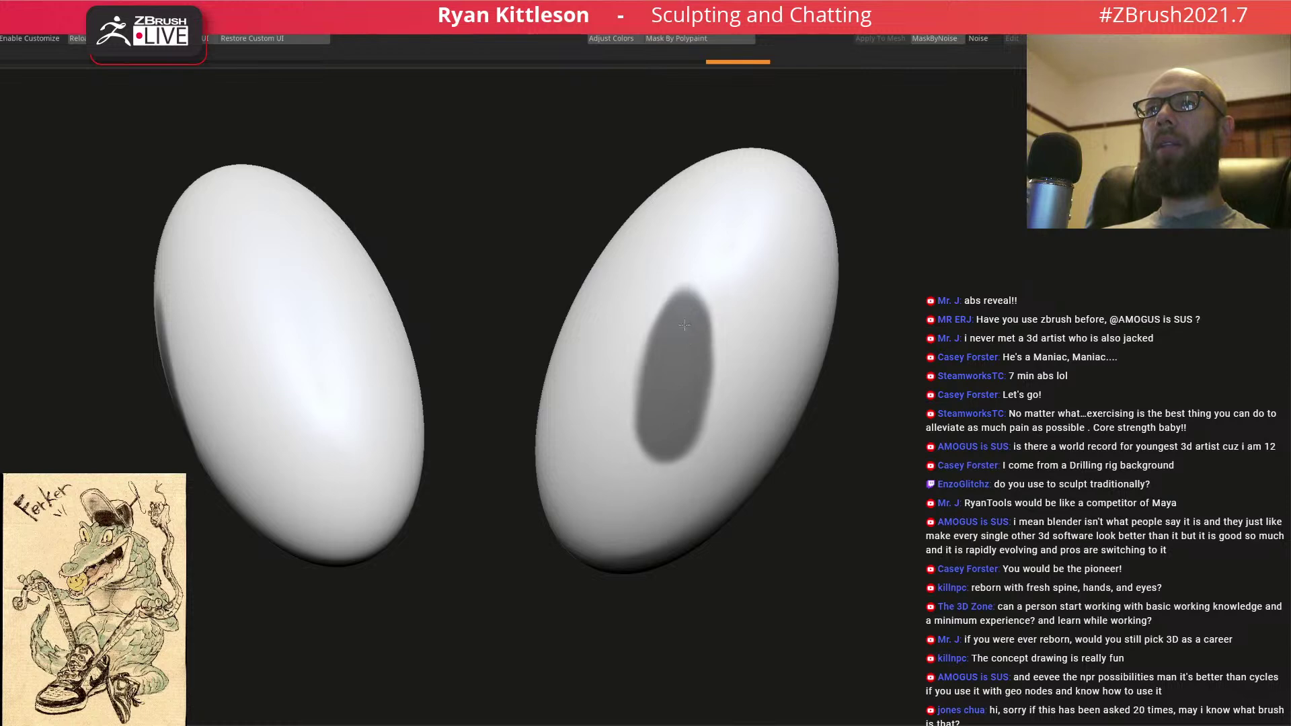
left_click_drag(675, 327, 664, 420, "ctrl")
left_click(668, 392, "ctrl+alt")
left_click(669, 392, "ctrl+alt")
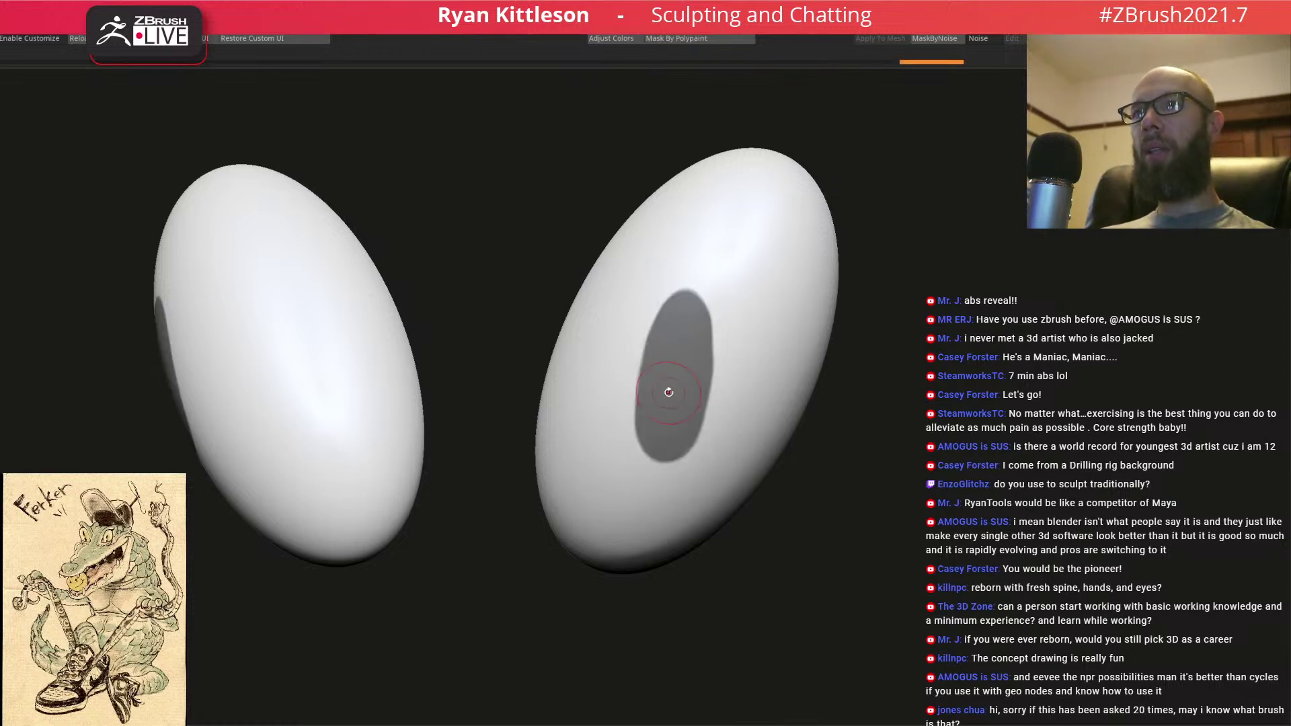
- Compare the masked pupils on the whole character with the enlarged concept drawing in XnView MP
key("alt+s")
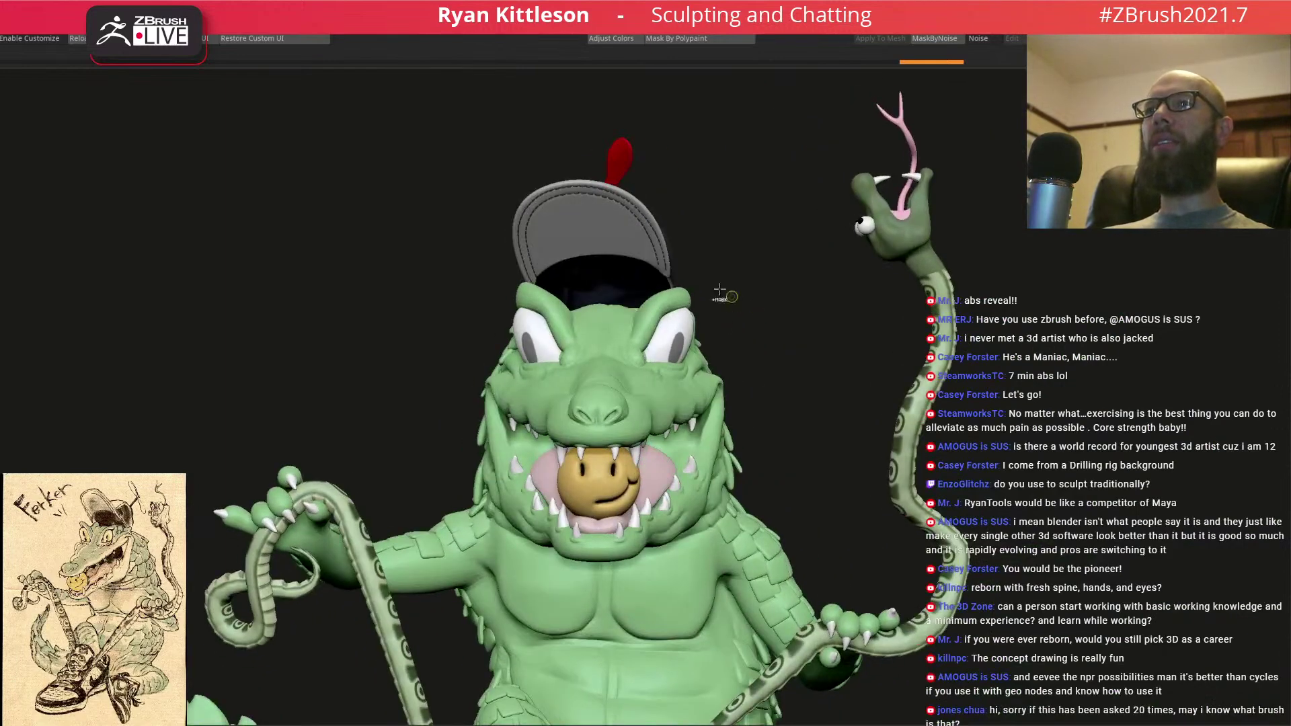
right_click_drag(735, 298, 737, 291, "ctrl")
right_click_drag(731, 344, 692, 308)
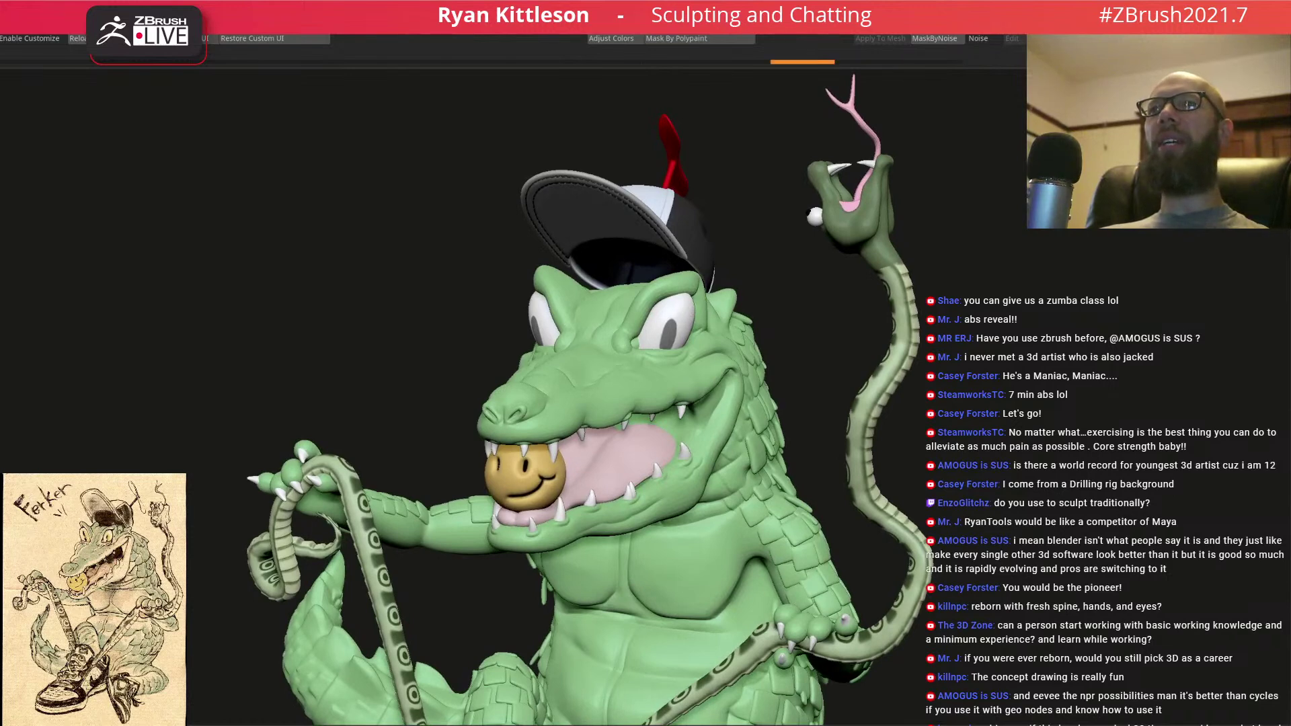
key("alt+Tab")
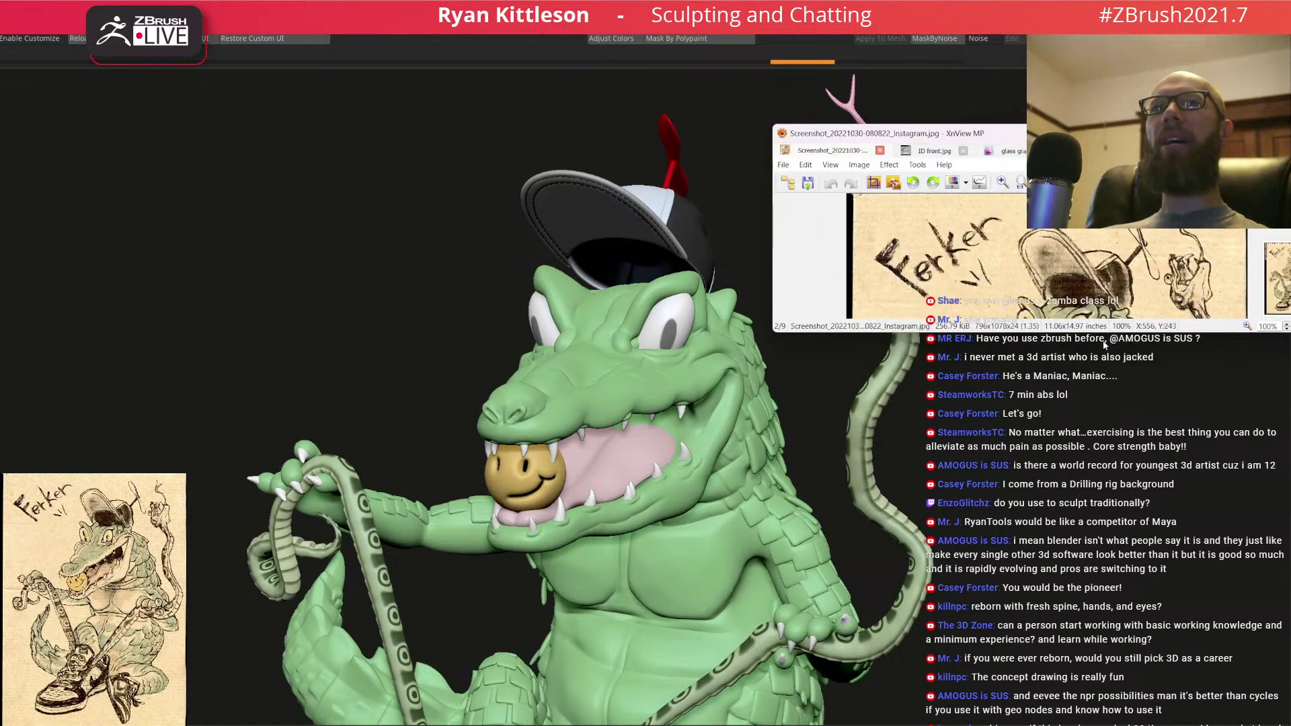
left_click_drag(1107, 334, 1107, 679)
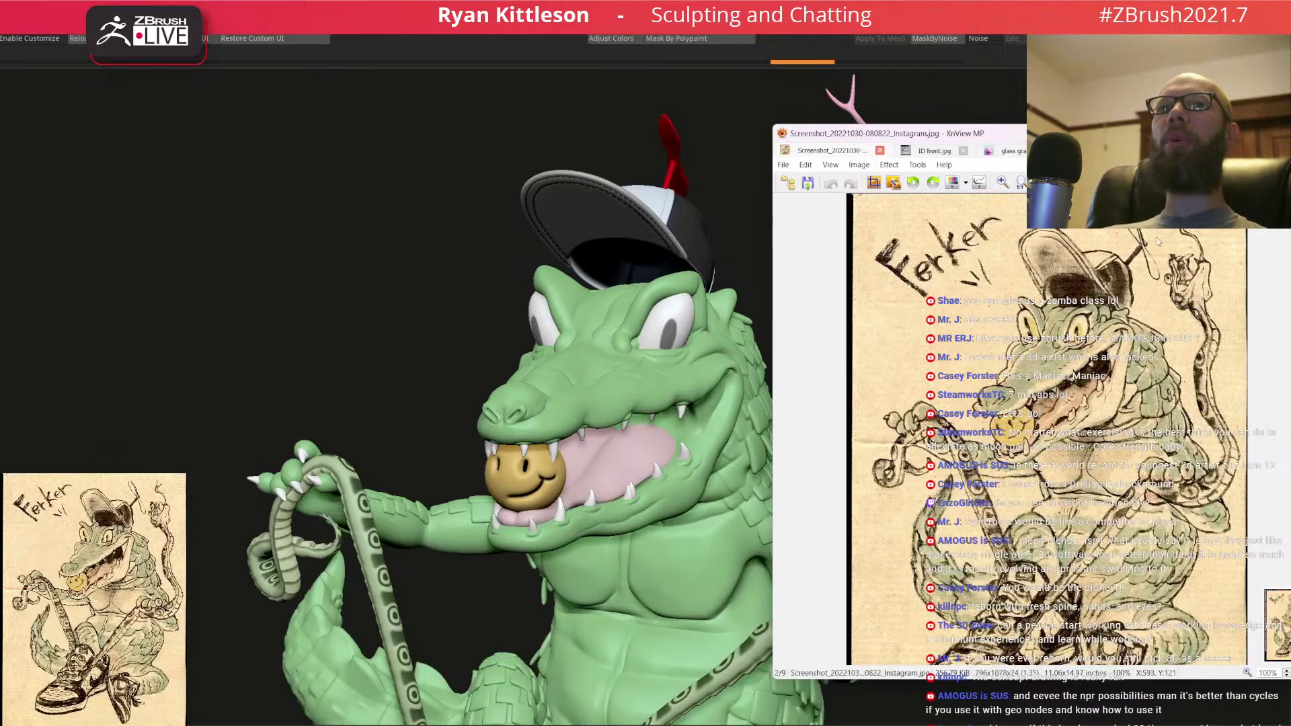
left_click_drag(1187, 133, 1290, 111)
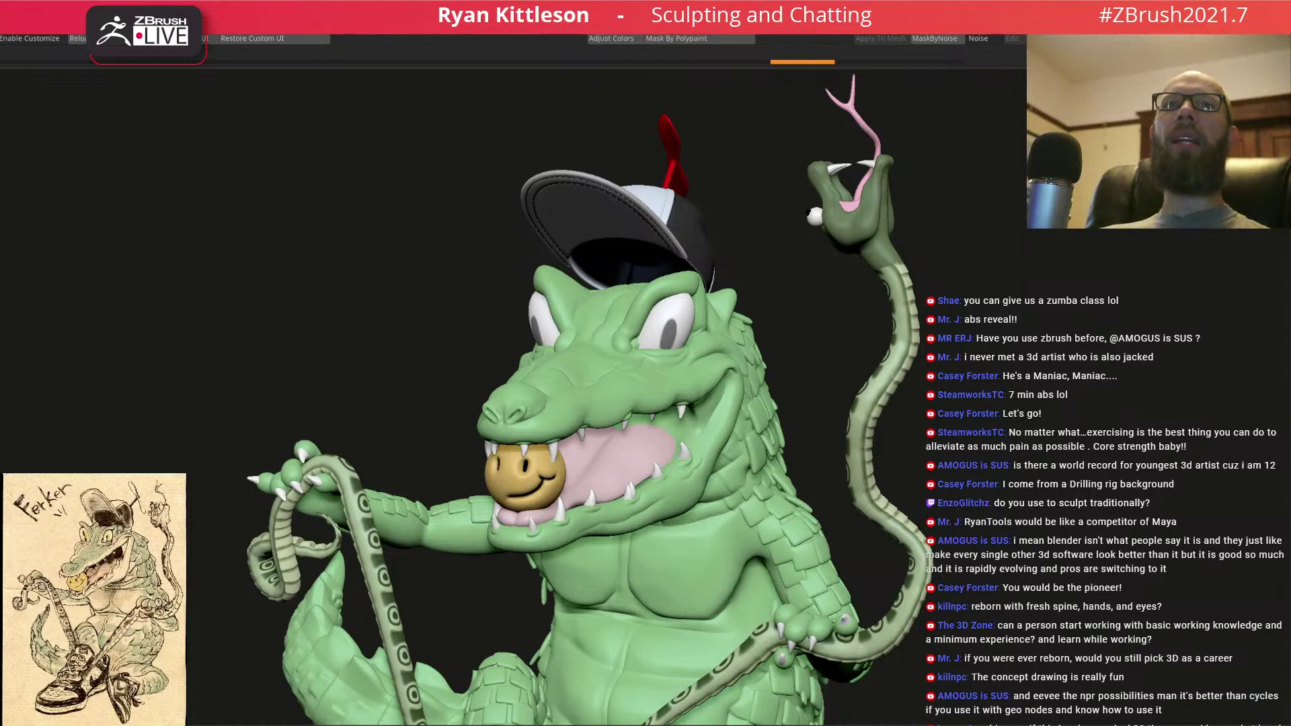
- Clear the pupil mask and repaint it as an upright oval closer to the snout
scroll(728, 350, "down", 5)
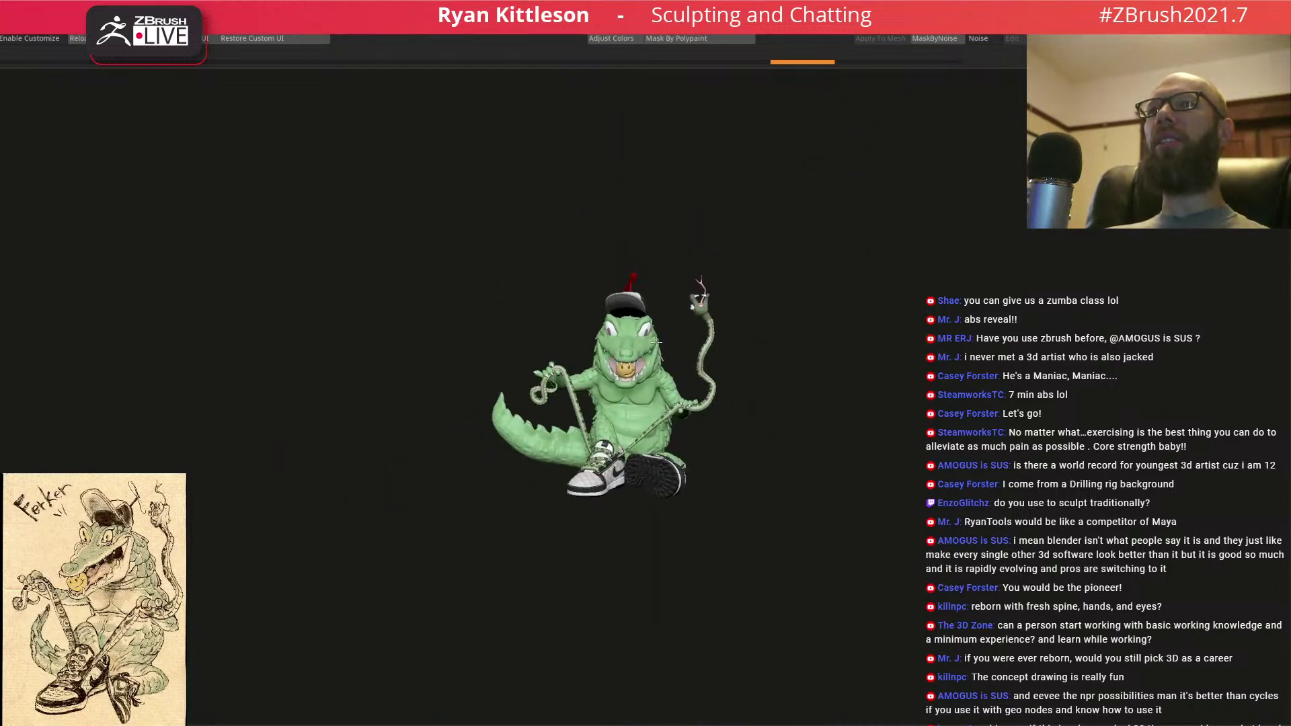
scroll(663, 351, "up", 5)
right_click_drag(634, 340, 707, 316)
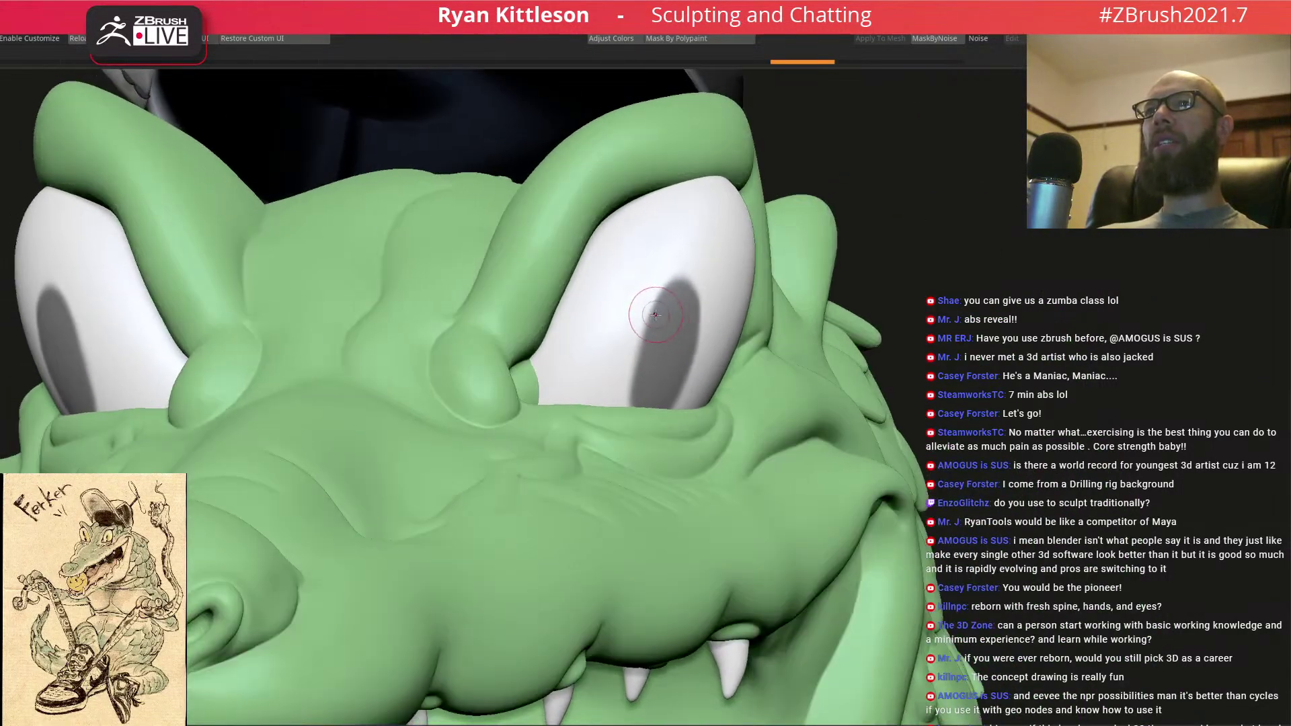
key("ctrl+shift+a")
mouse_move(651, 303)
left_mouse_down("ctrl")
mouse_move(628, 403)
mouse_move(642, 296)
mouse_move(625, 414)
left_mouse_up("ctrl")
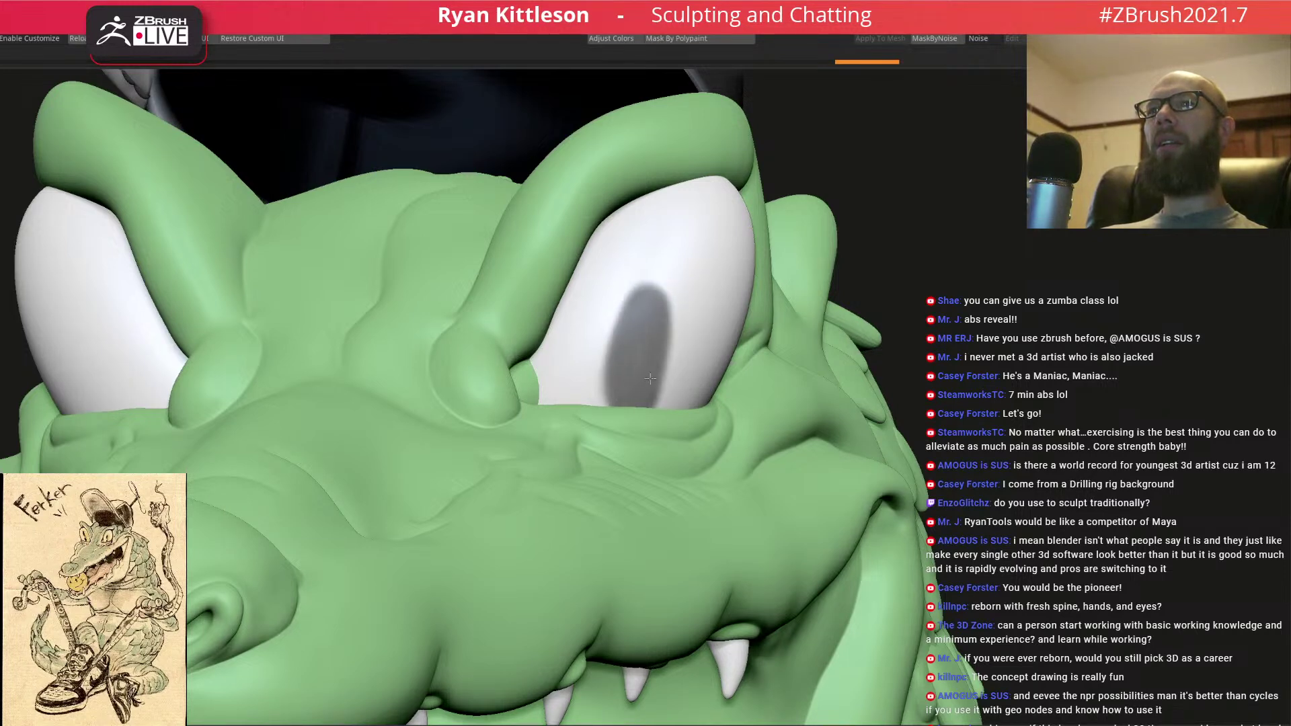
left_click_drag(649, 316, 618, 367, "ctrl")
- Duplicate the eyes and centre the transform gizmo on the copy
right_click_drag(650, 314, 635, 259, "alt")
right_click_drag(636, 276, 727, 310)
key("f")
key("f")
key("alt+s")
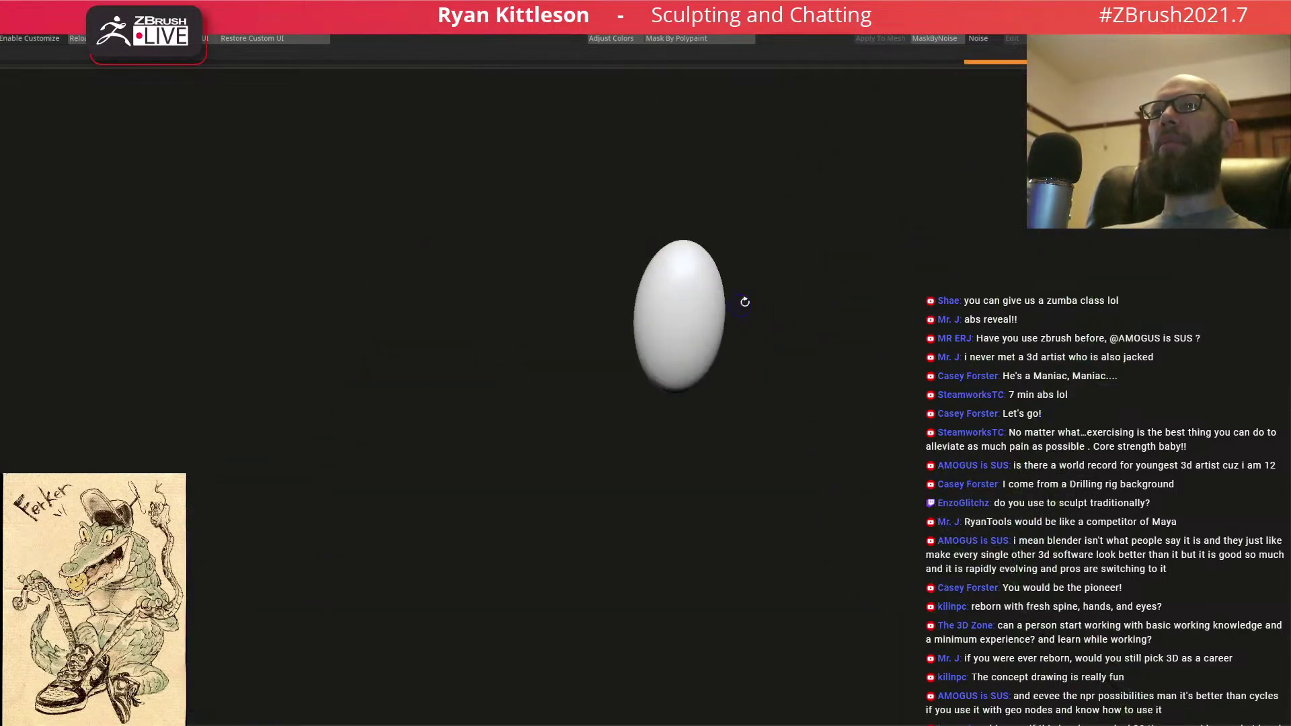
left_click(713, 289, "alt")
key("w")
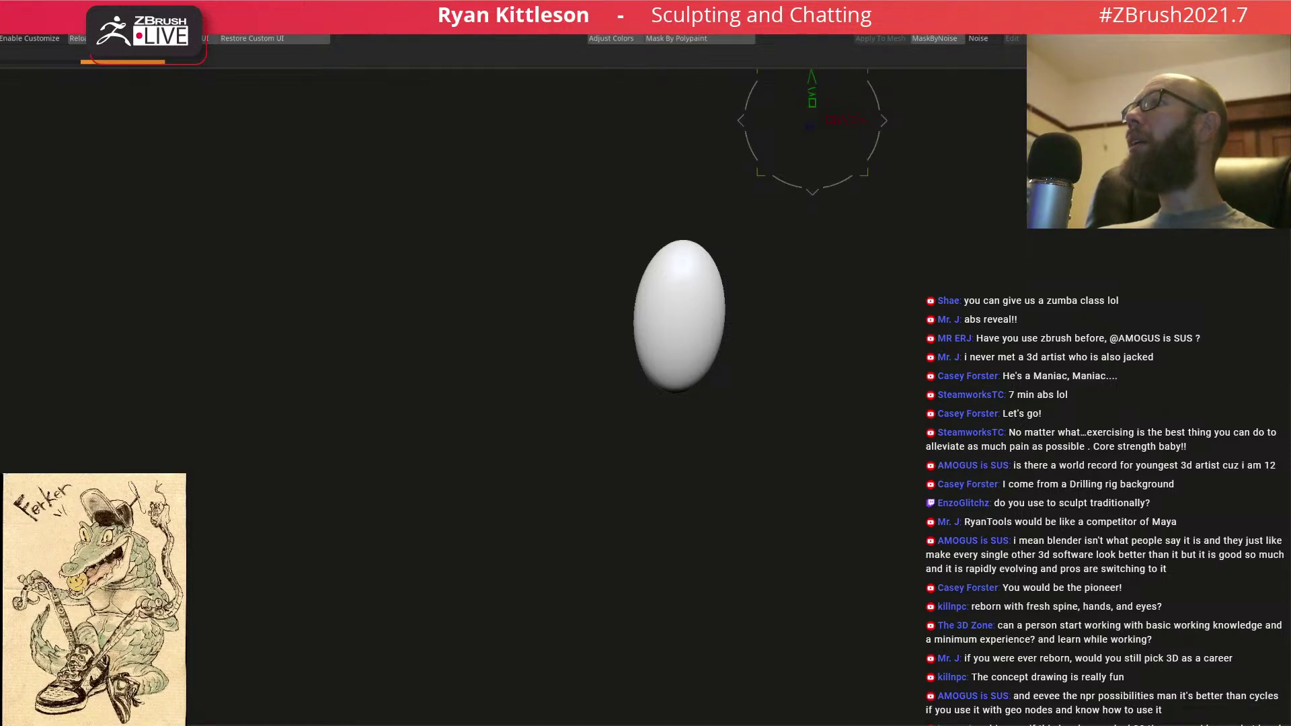
key("alt+s")
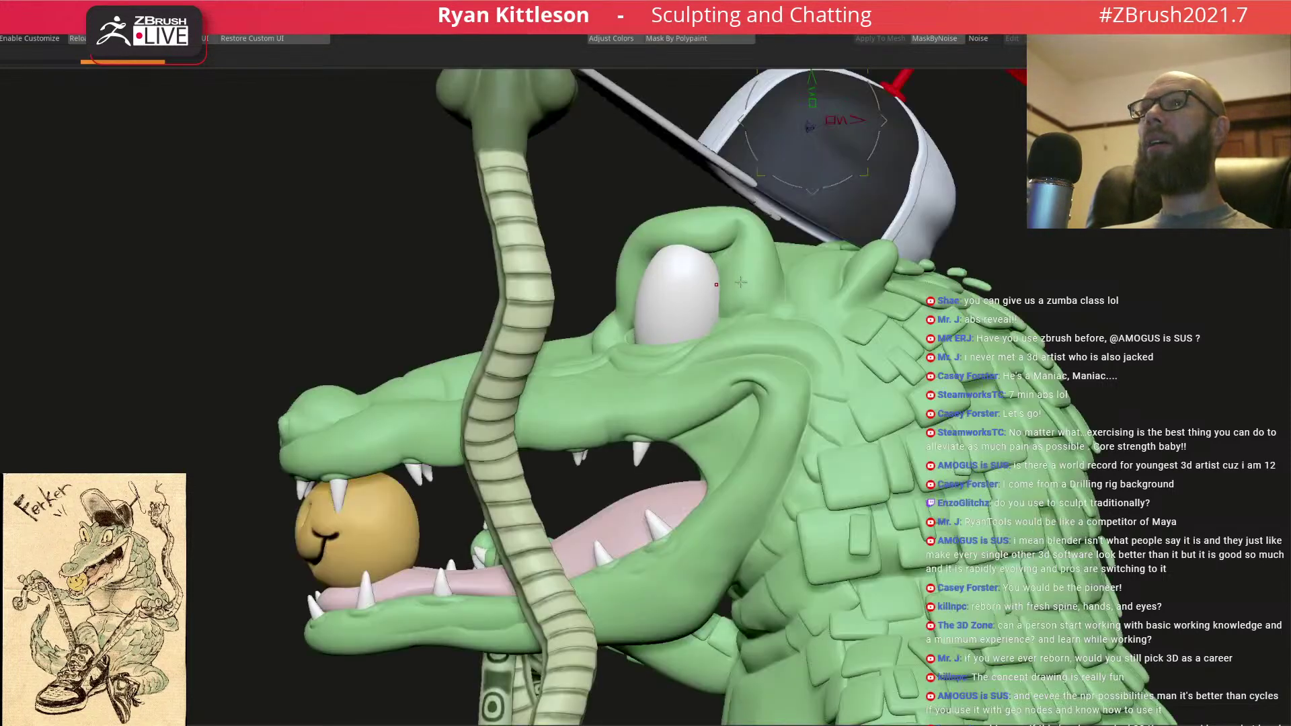
left_click(667, 303, "alt")
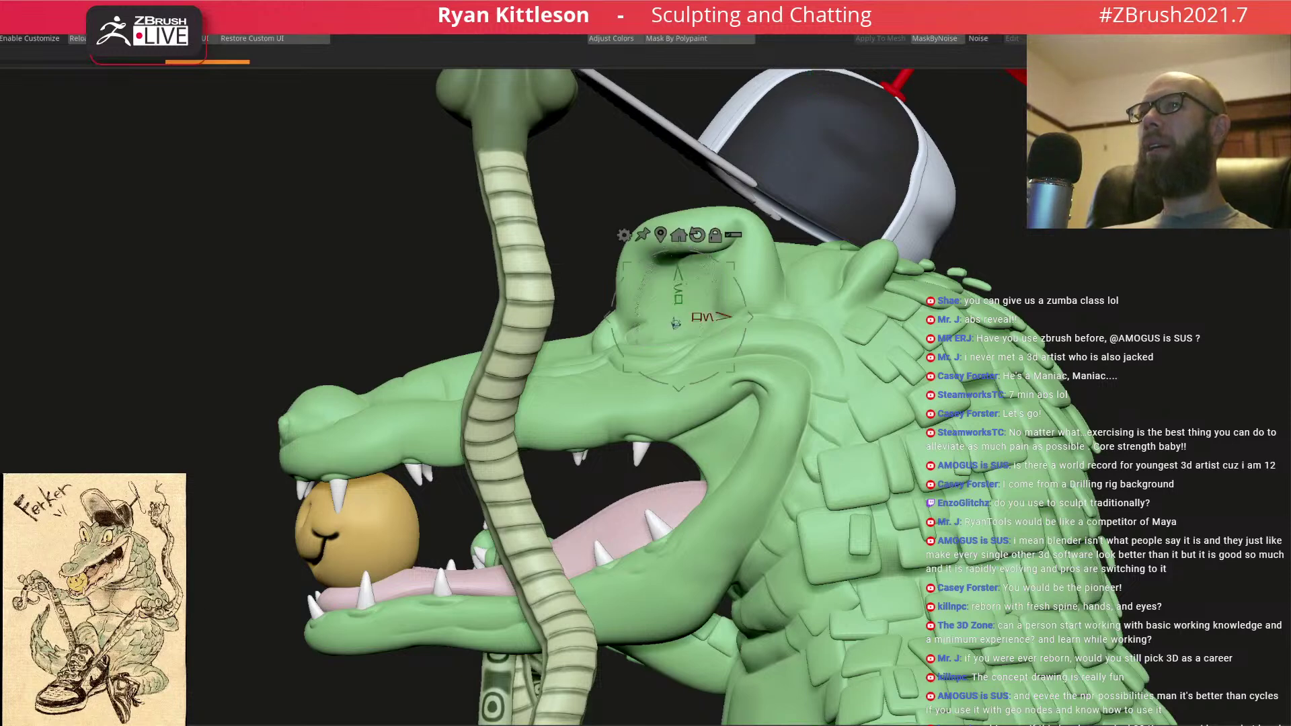
- Move the duplicated eyes forward and scale them down to small pupil-sized ovals
left_click_drag(748, 315, 707, 314)
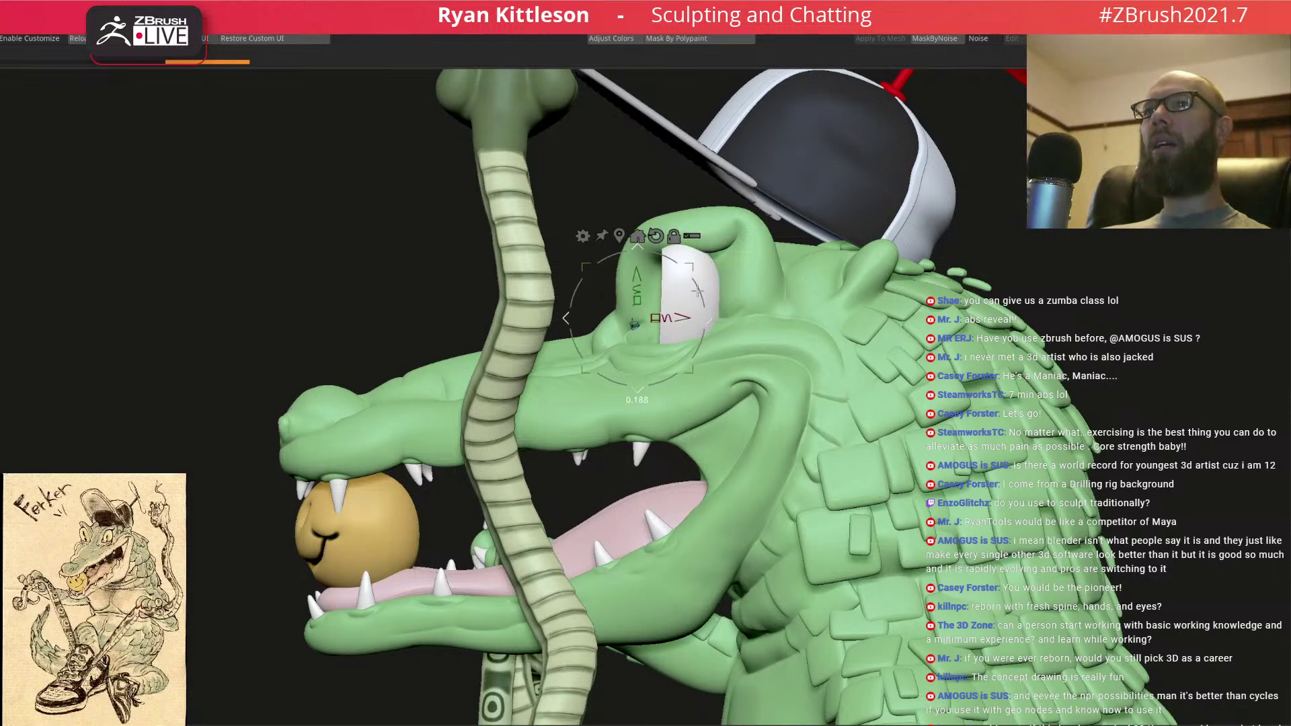
left_click_drag(690, 261, 659, 287)
key("alt+t")
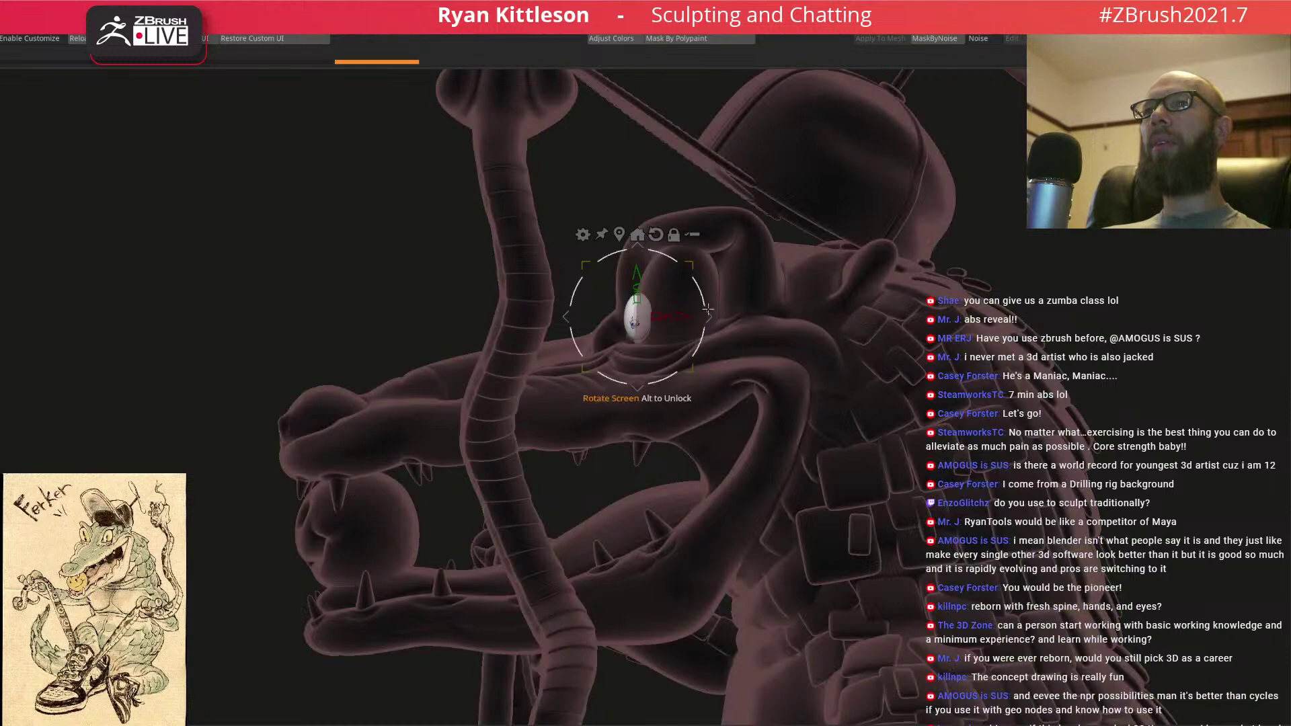
- Angle the small pupil ovals and shift them sideways across the front of the eyes
right_click_drag(704, 320, 700, 276)
key("alt+t")
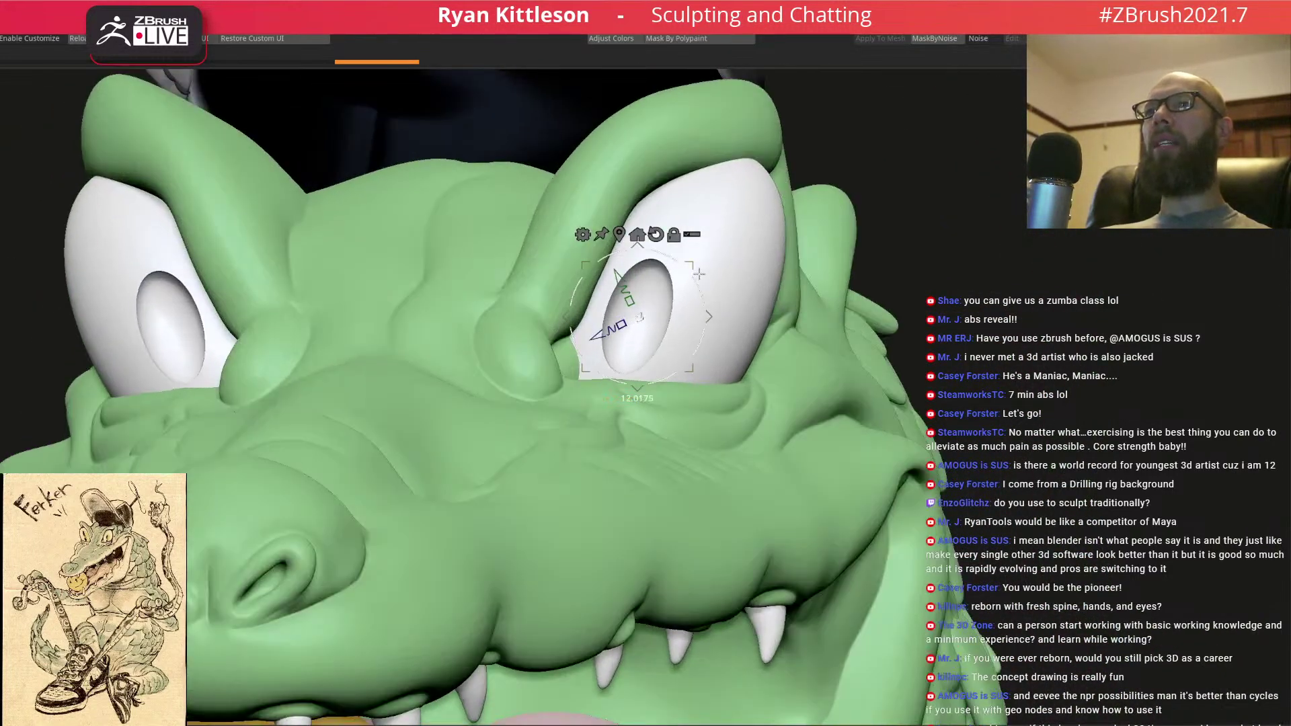
left_click_drag(711, 318, 746, 316)
right_click_drag(748, 315, 820, 263, "ctrl")
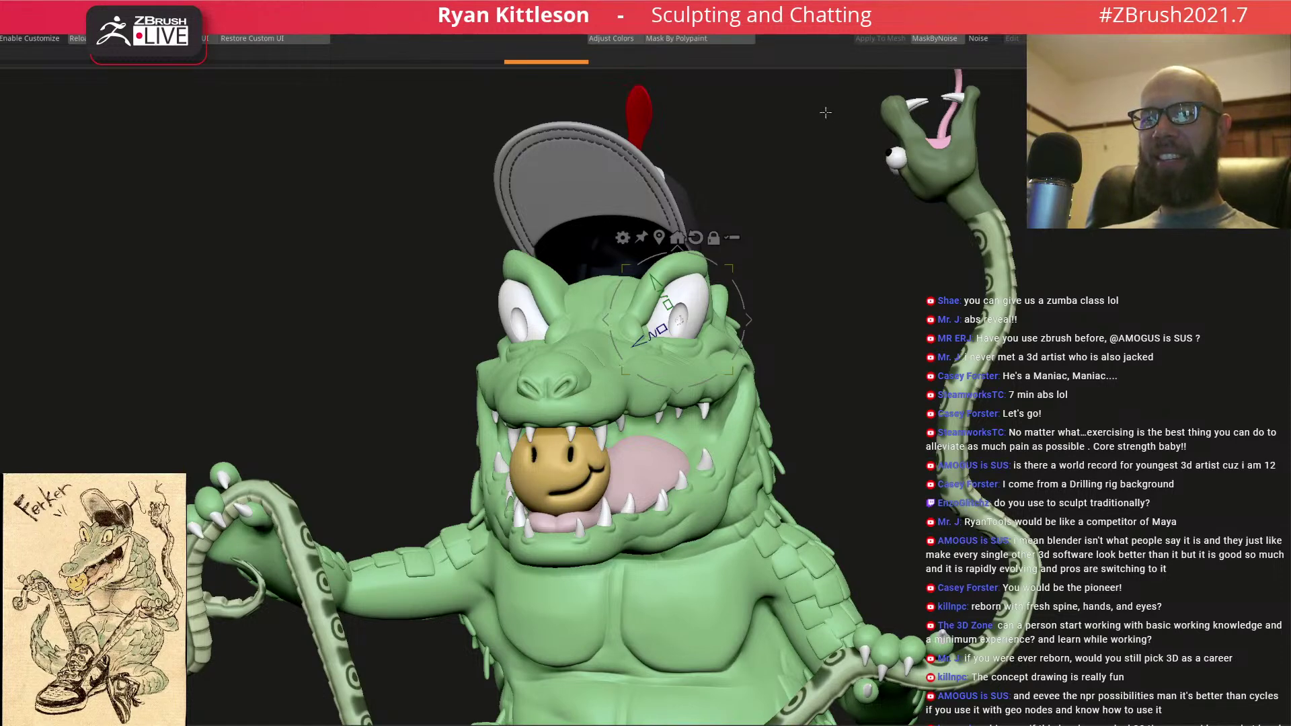
mouse_move(835, 301)
right_mouse_down()
mouse_move(780, 306)
mouse_move(750, 326)
right_mouse_up()
key("w")
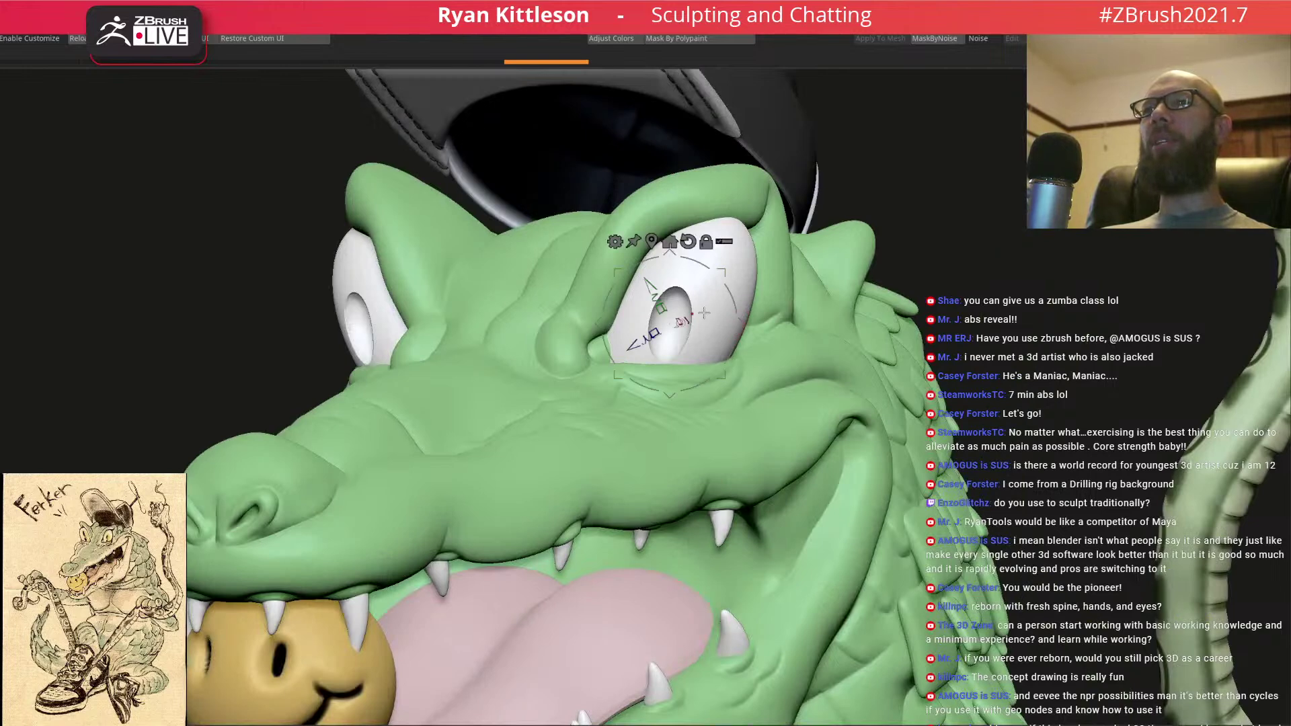
- Rotate the small pupil ovals by about 38 degrees and stretch them taller across the front of the eyes
key("alt+s")
left_click_drag(732, 295, 749, 341, "alt")
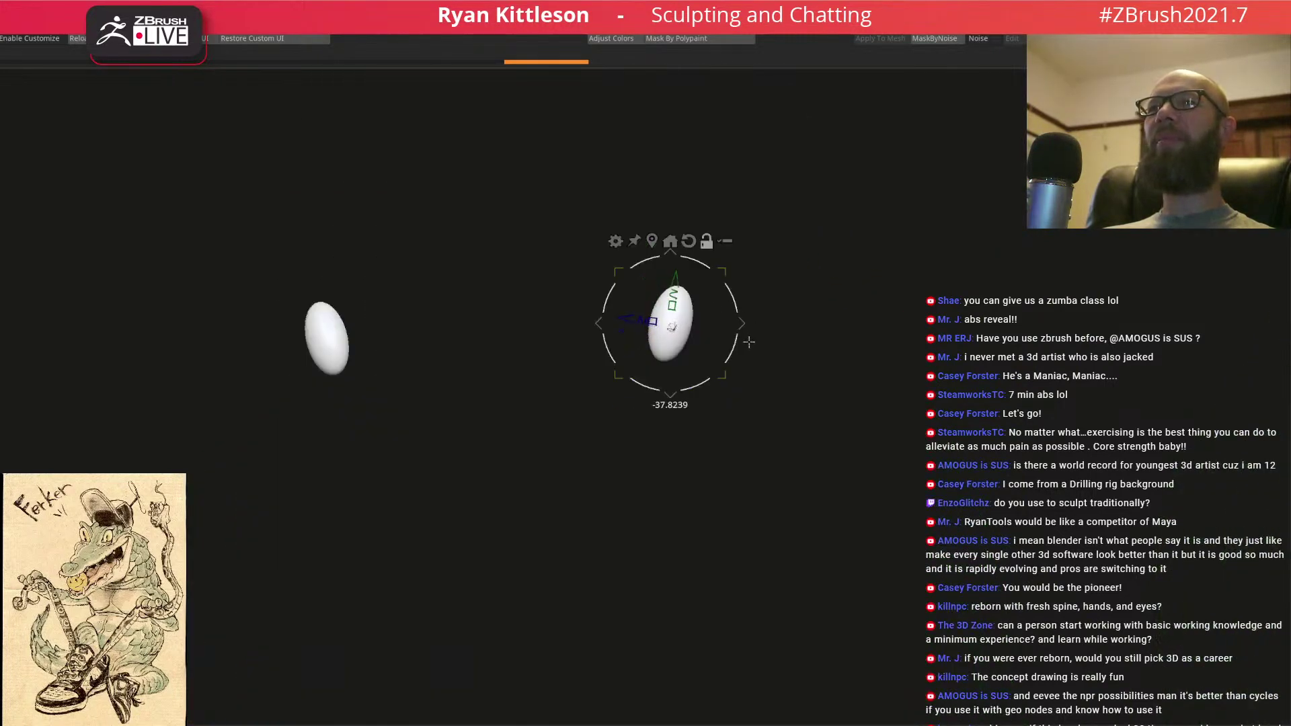
key("alt+s")
left_click_drag(682, 307, 680, 293)
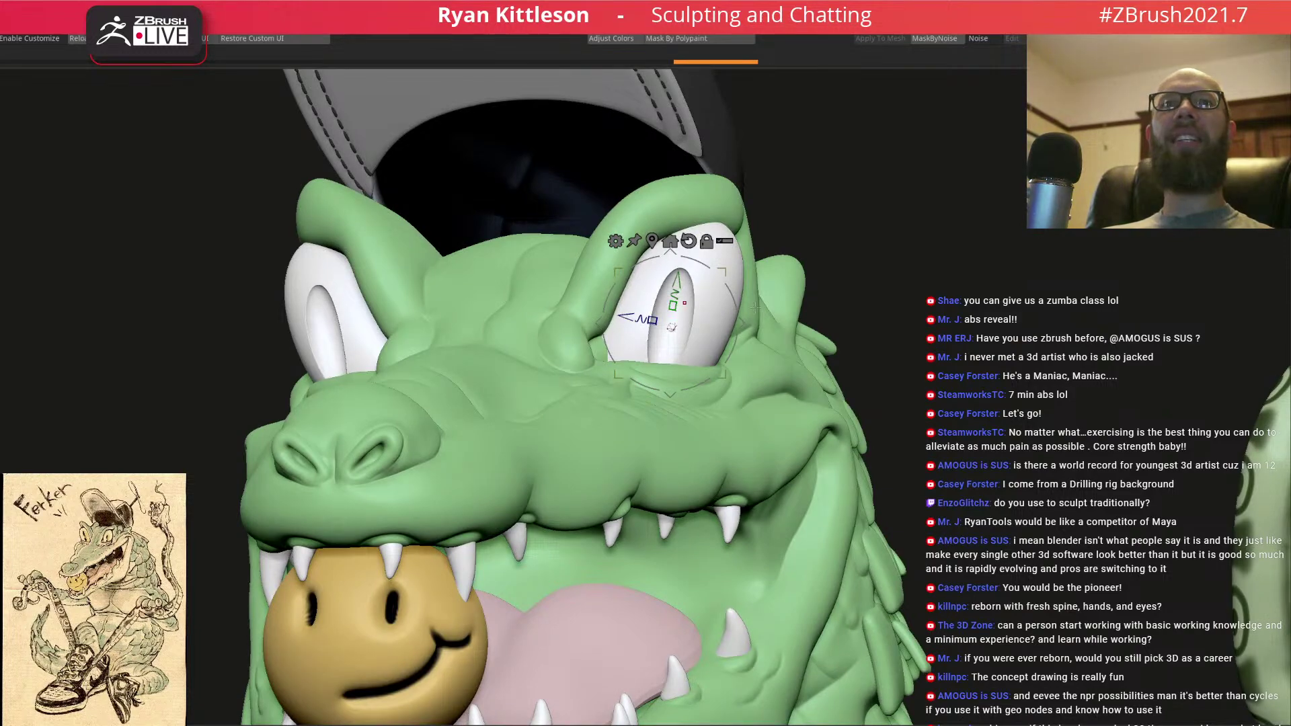
- Clear the mask from the pupil ovals and fill them with black
left_click_drag(853, 302, 691, 334, "ctrl")
key("q")
key("f")
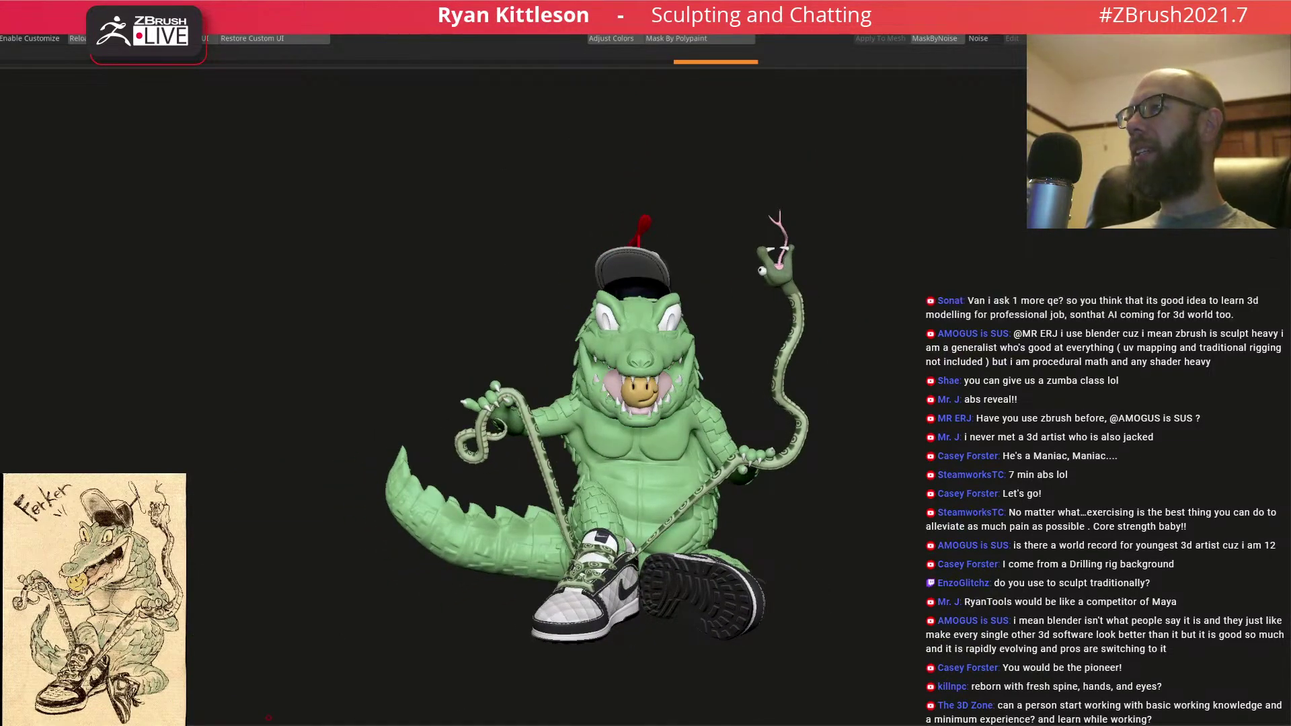
left_click_drag(742, 359, 718, 286)
- Scale the black pupils to about 0.9 and move them down about 0.02
key("w")
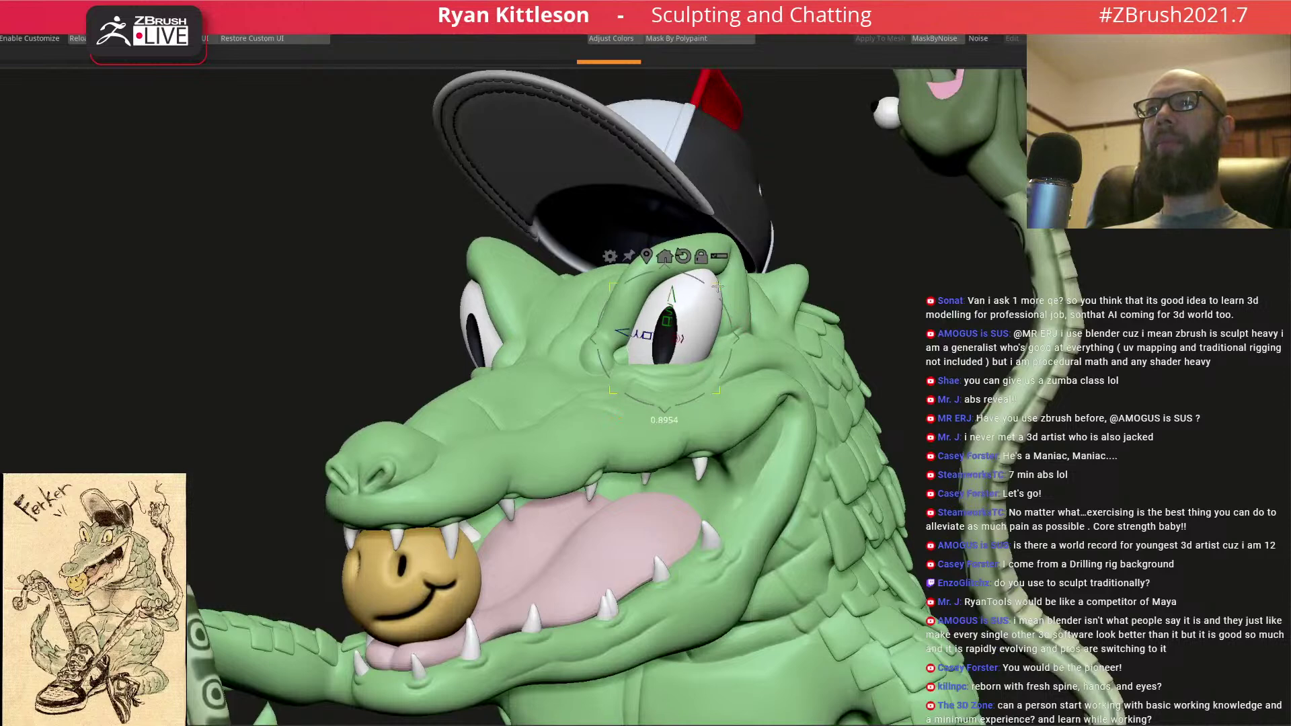
left_click_drag(671, 296, 671, 300)
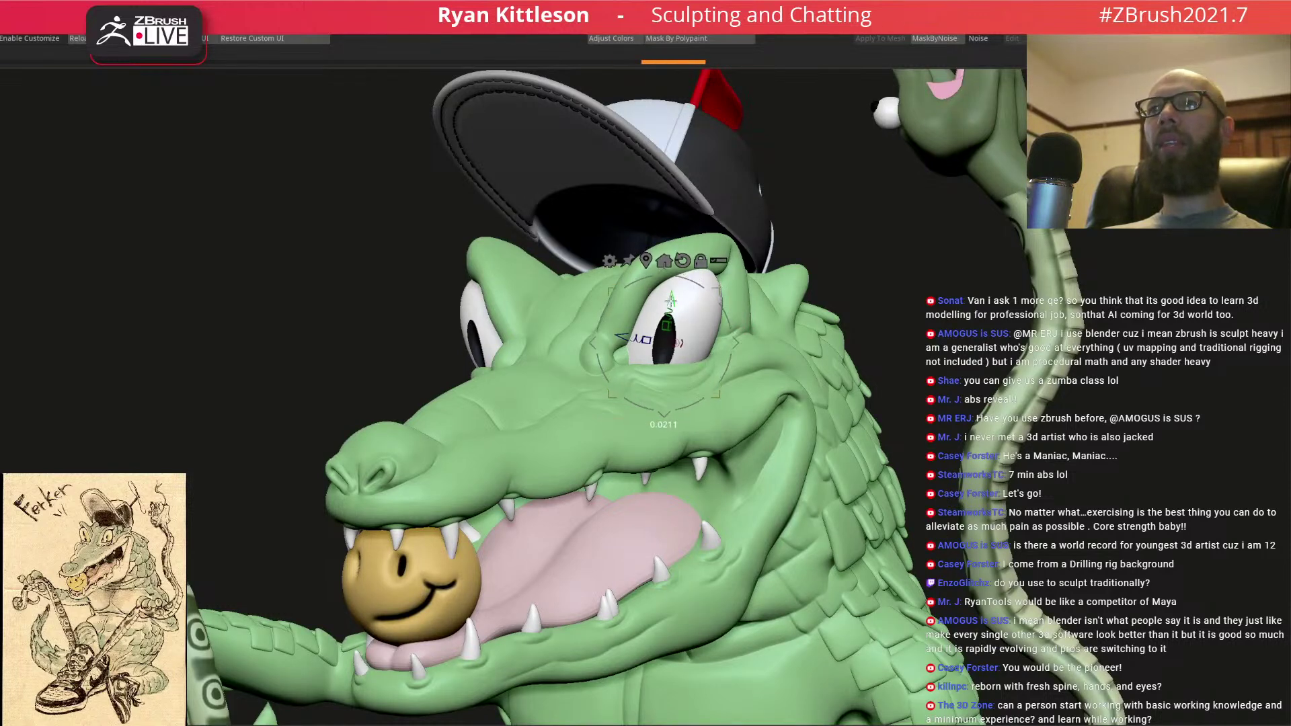
left_click_drag(787, 323, 738, 338, "alt")
key("q")
- Check the gaze on the whole character and reposition the pupils by about 0.03
mouse_move(783, 378)
left_mouse_down("alt")
mouse_move(728, 332)
mouse_move(761, 325)
mouse_move(746, 346)
mouse_move(735, 341)
mouse_move(788, 316)
mouse_move(811, 325)
left_mouse_up("alt")
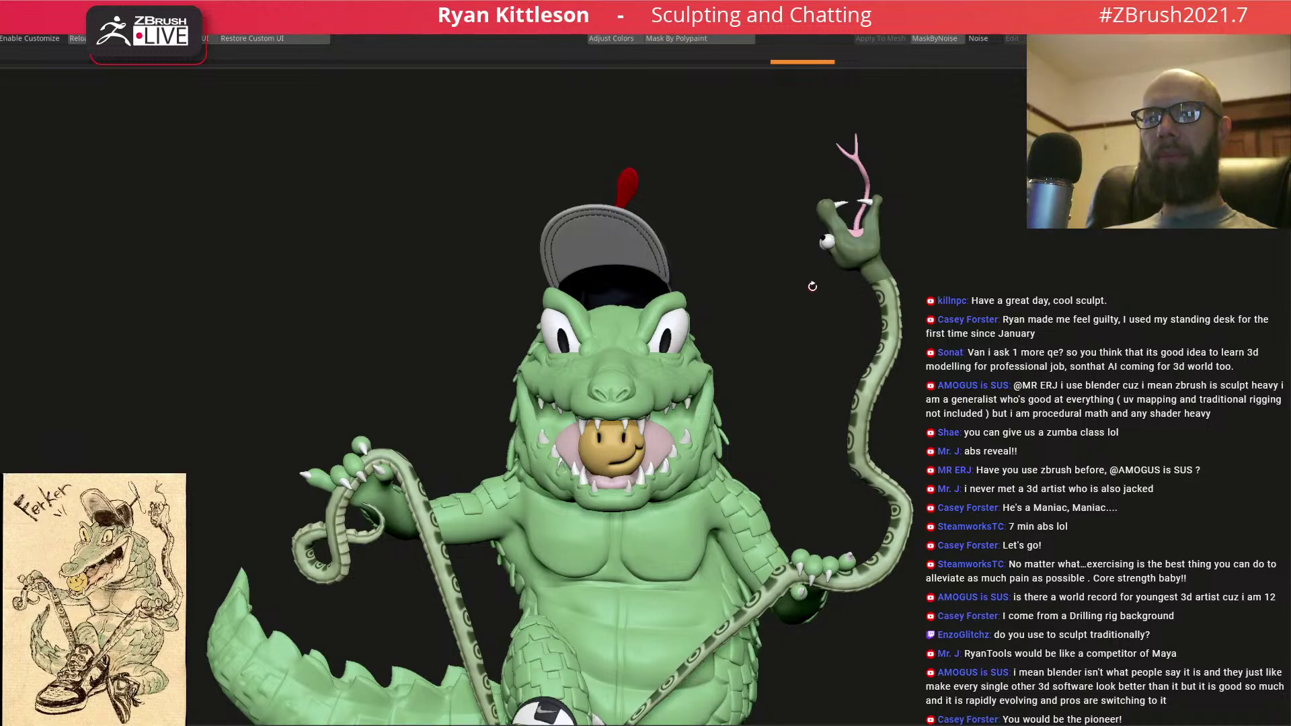
left_click_drag(799, 288, 798, 284)
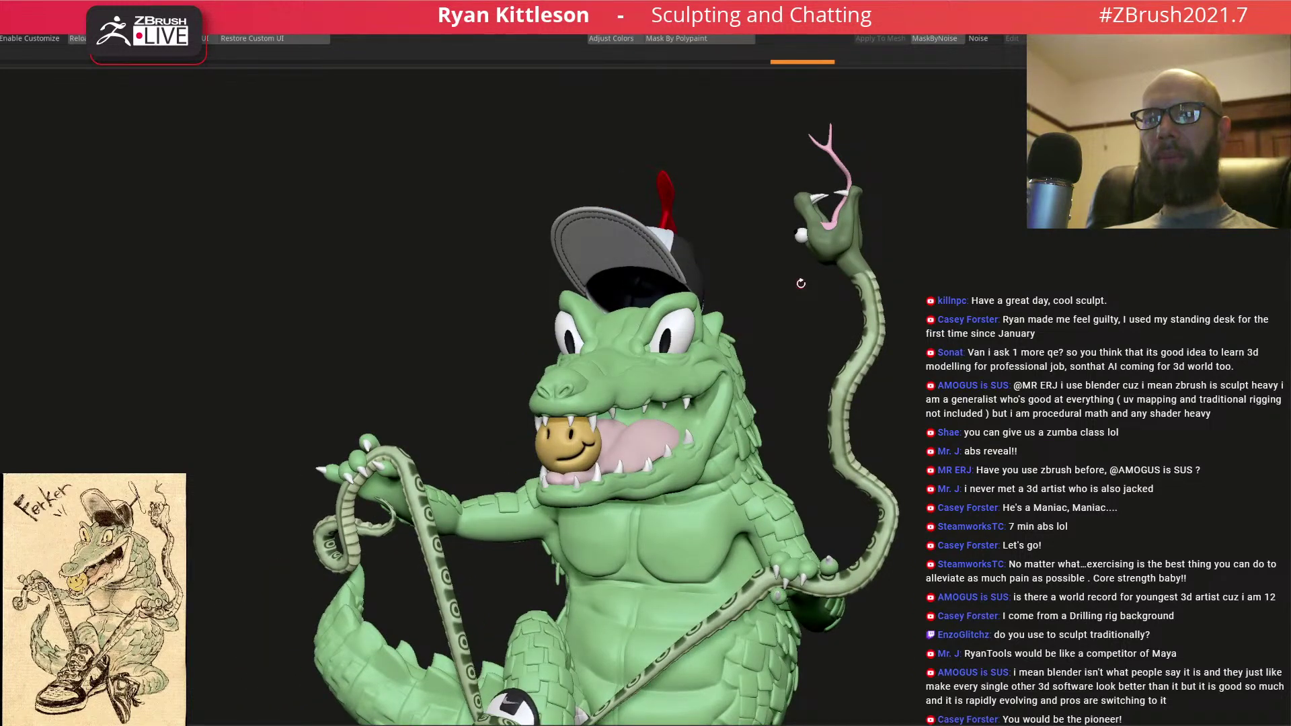
left_click_drag(799, 282, 713, 382)
key("w")
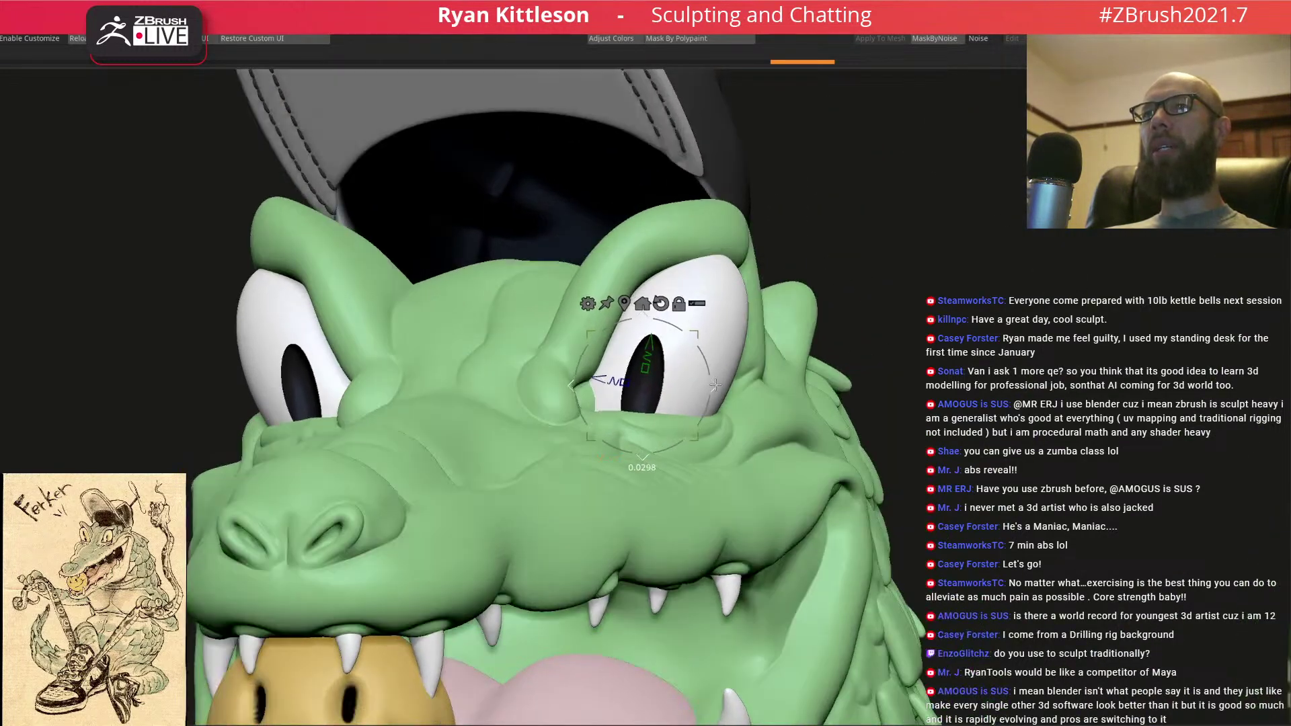
- Examine the pupil placement and gaze direction on the full character from the front and three-quarter views
left_click_drag(840, 352, 655, 164, "alt")
left_click_drag(730, 322, 910, 440)
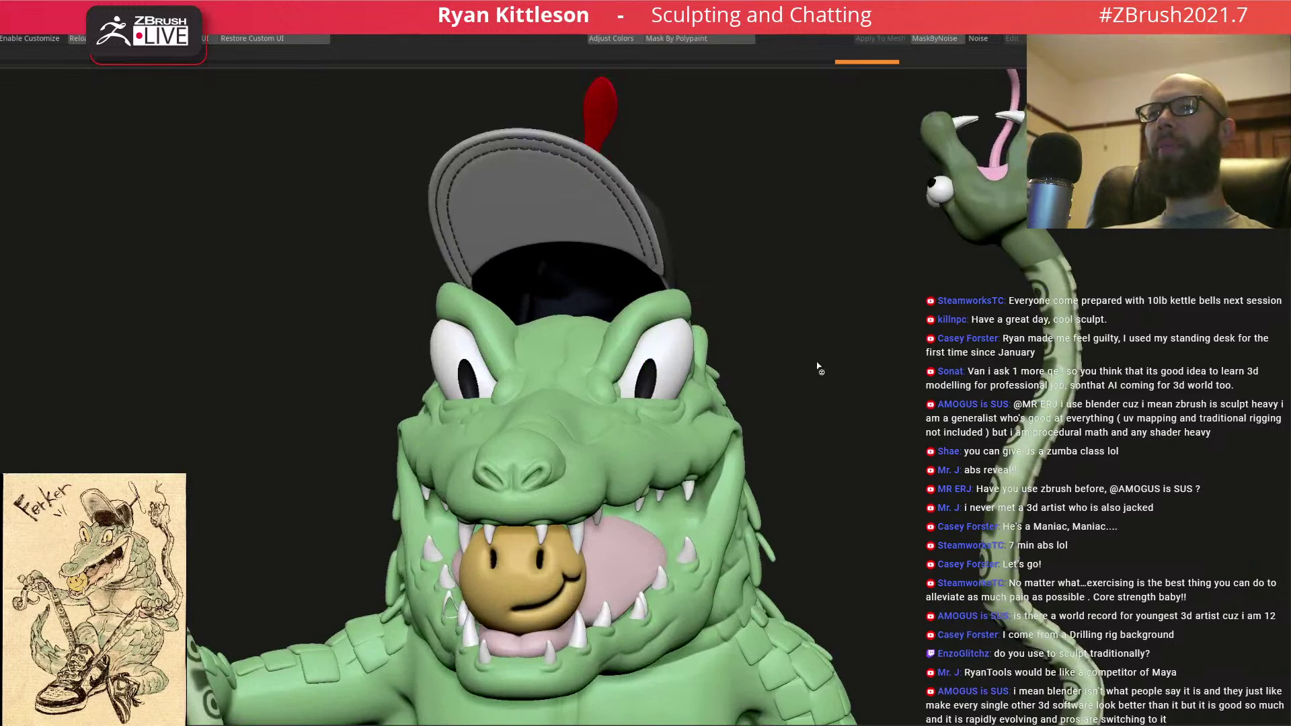
left_click_drag(753, 377, 671, 317)
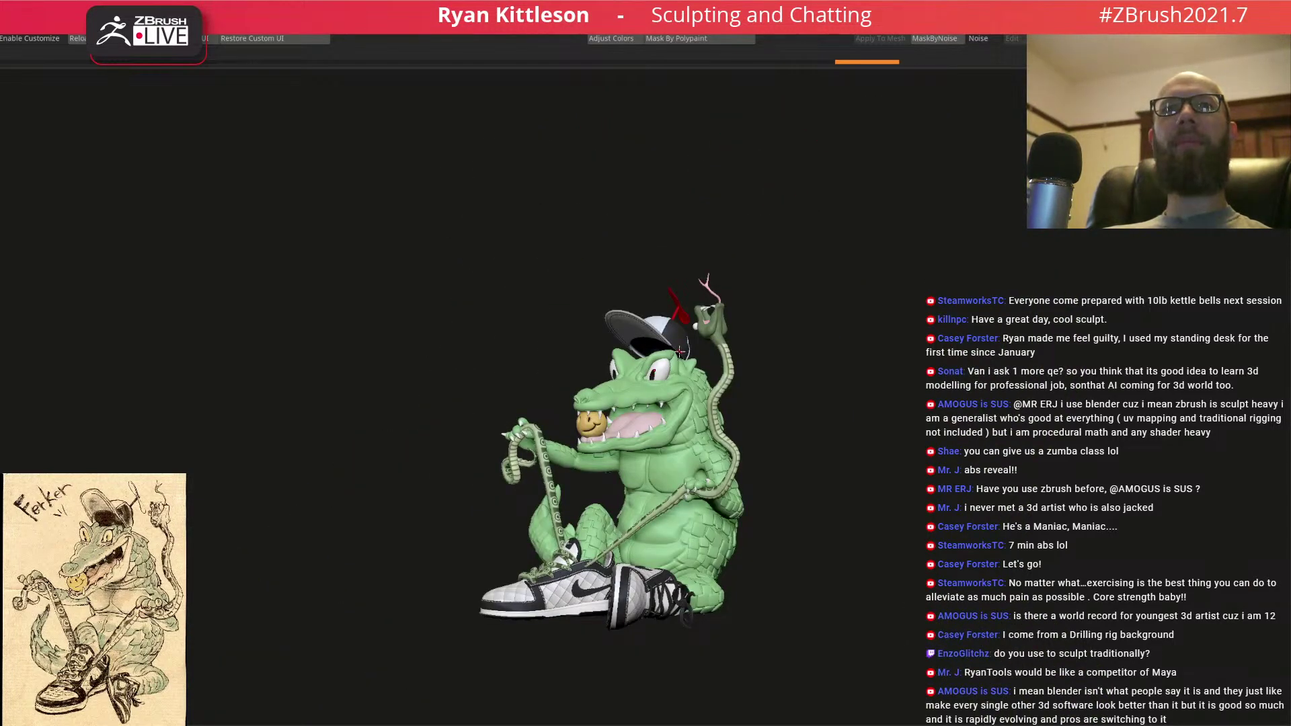
left_click_drag(653, 361, 682, 350)
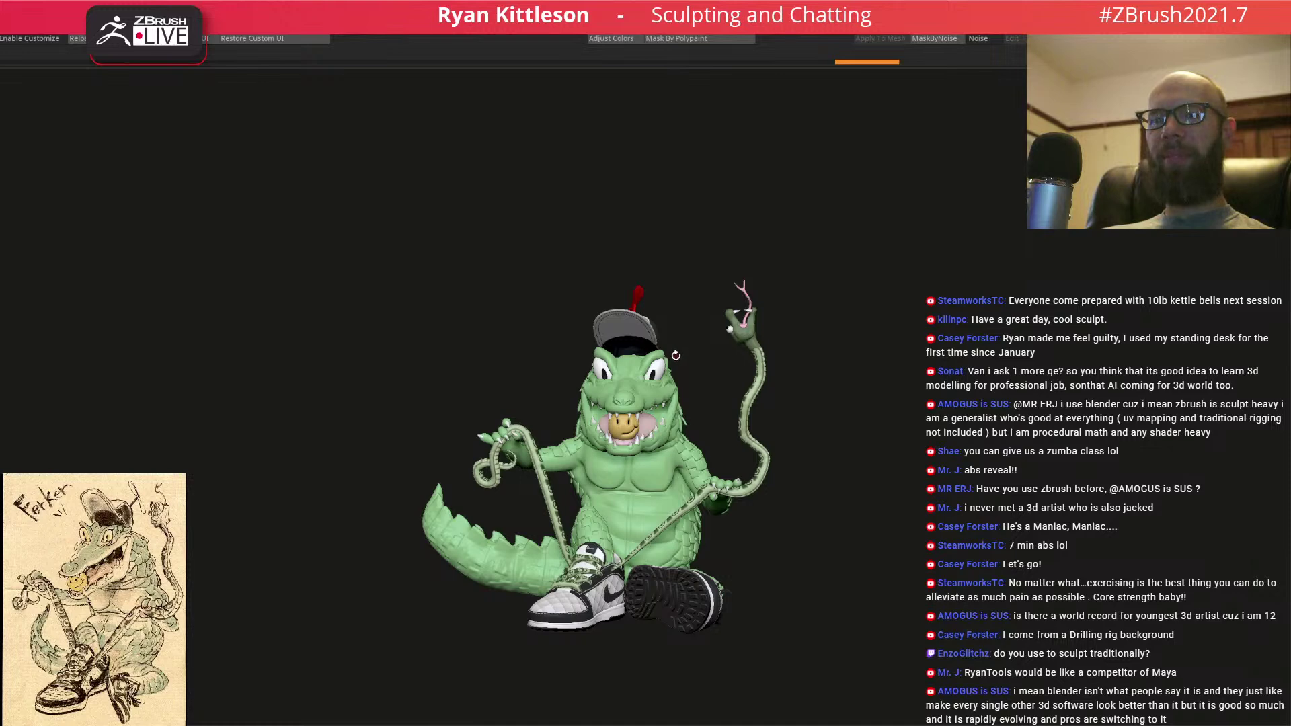
mouse_move(730, 329)
left_mouse_down("alt")
mouse_move(745, 368)
mouse_move(730, 326)
mouse_move(758, 293)
mouse_move(737, 277)
mouse_move(694, 305)
left_mouse_up("alt")
left_click_drag(817, 323, 854, 390, "alt")
key("alt+s")
key("alt+s")
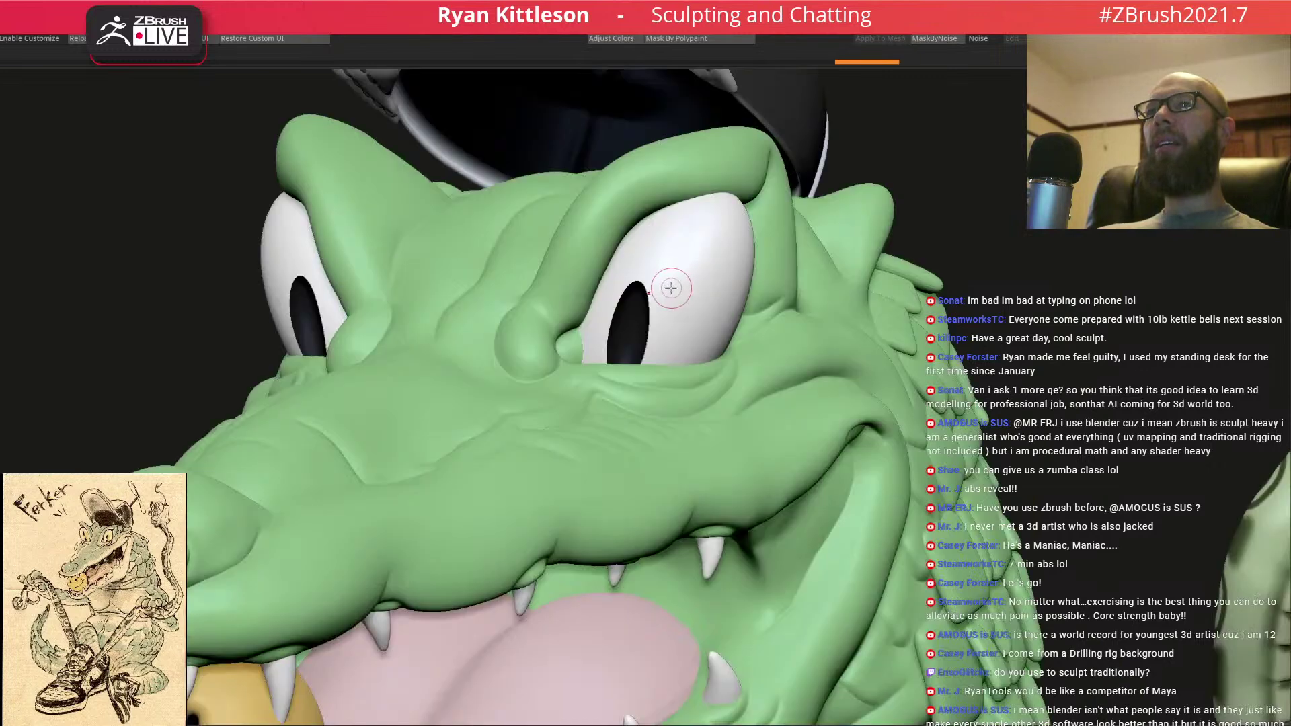
- Paint a mask band around the pupil on the white eyeball to outline an oval iris
right_click_drag(671, 288, 696, 290)
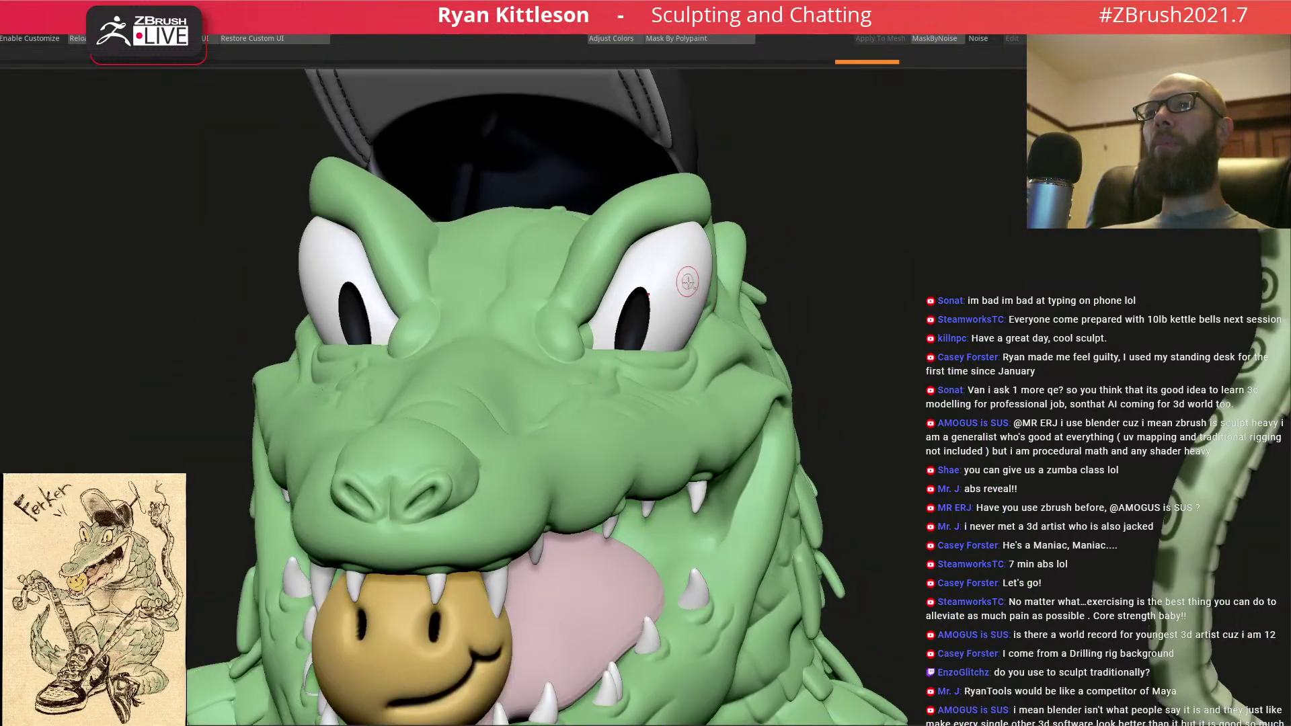
key("alt+s")
mouse_move(642, 299)
right_mouse_down("ctrl")
mouse_move(668, 326)
mouse_move(655, 326)
mouse_move(666, 302)
mouse_move(649, 279)
right_mouse_up("ctrl")
key("alt+s")
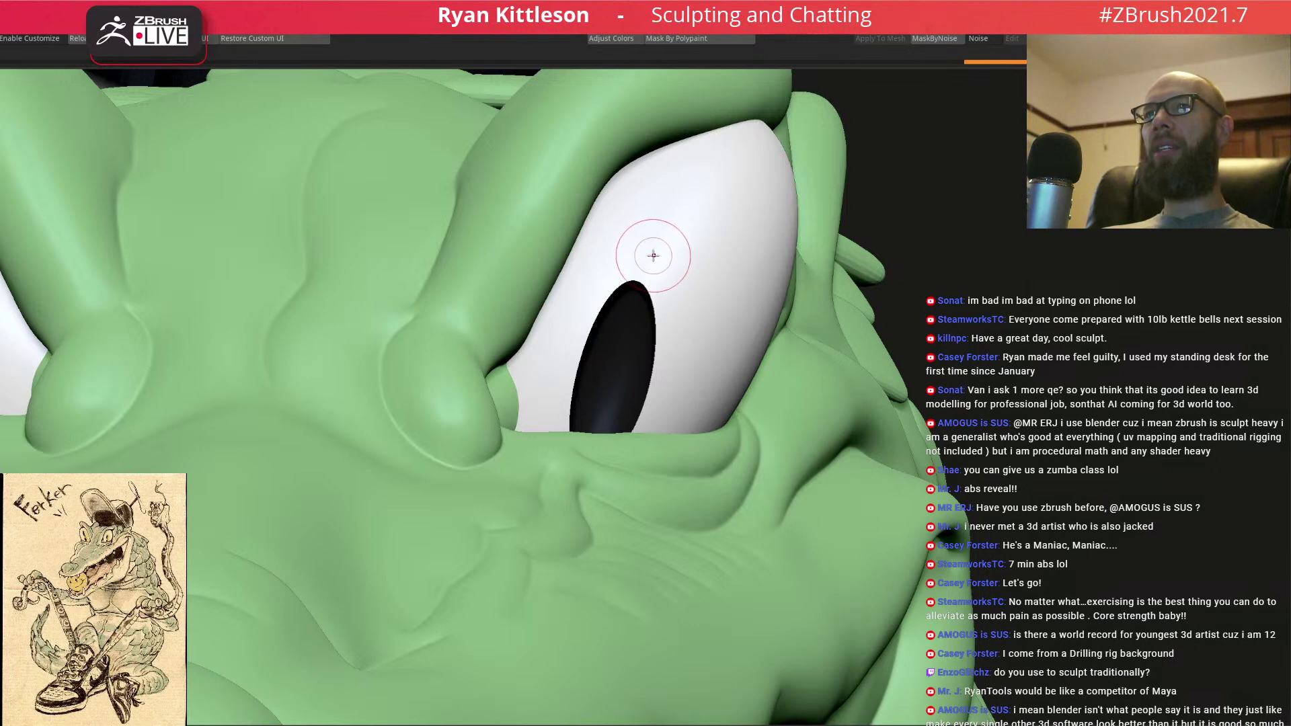
mouse_move(639, 248)
left_mouse_down("ctrl")
mouse_move(587, 286)
mouse_move(555, 397)
mouse_move(615, 235)
mouse_move(676, 258)
mouse_move(651, 422)
mouse_move(636, 429)
mouse_move(659, 351)
mouse_move(646, 272)
left_mouse_up("ctrl")
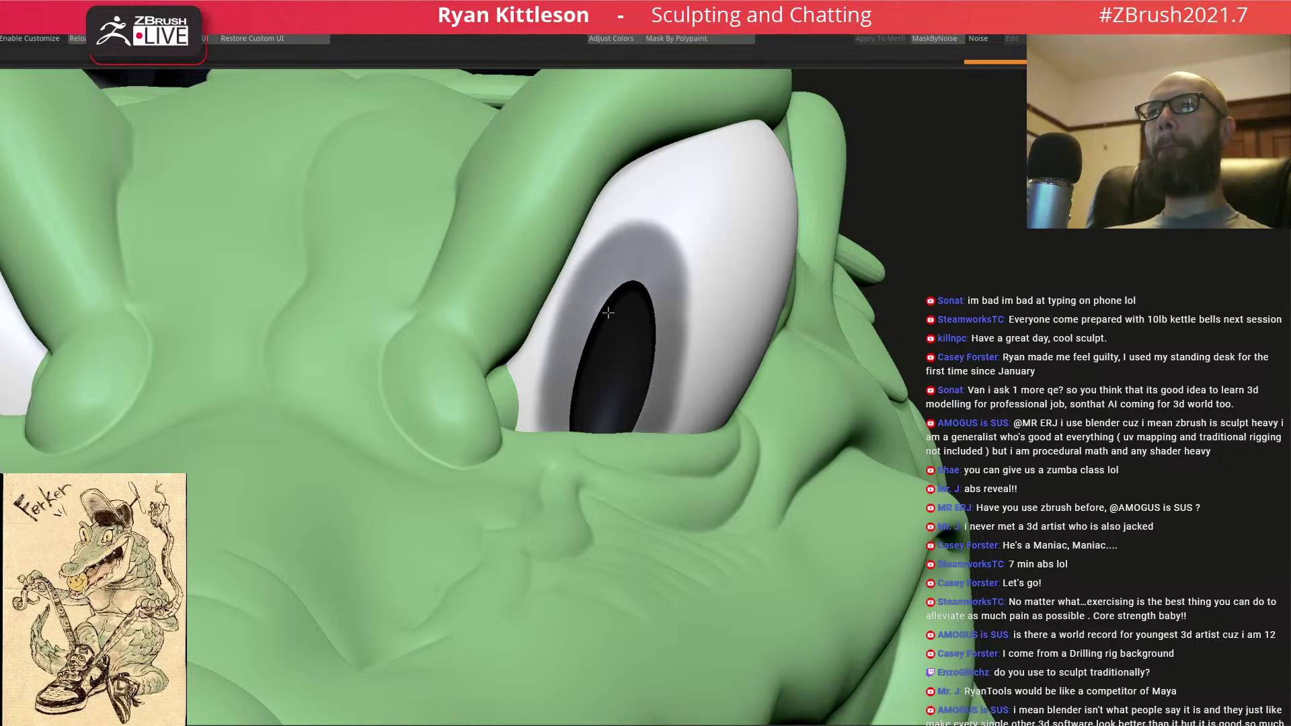
left_click_drag(659, 371, 656, 274, "ctrl")
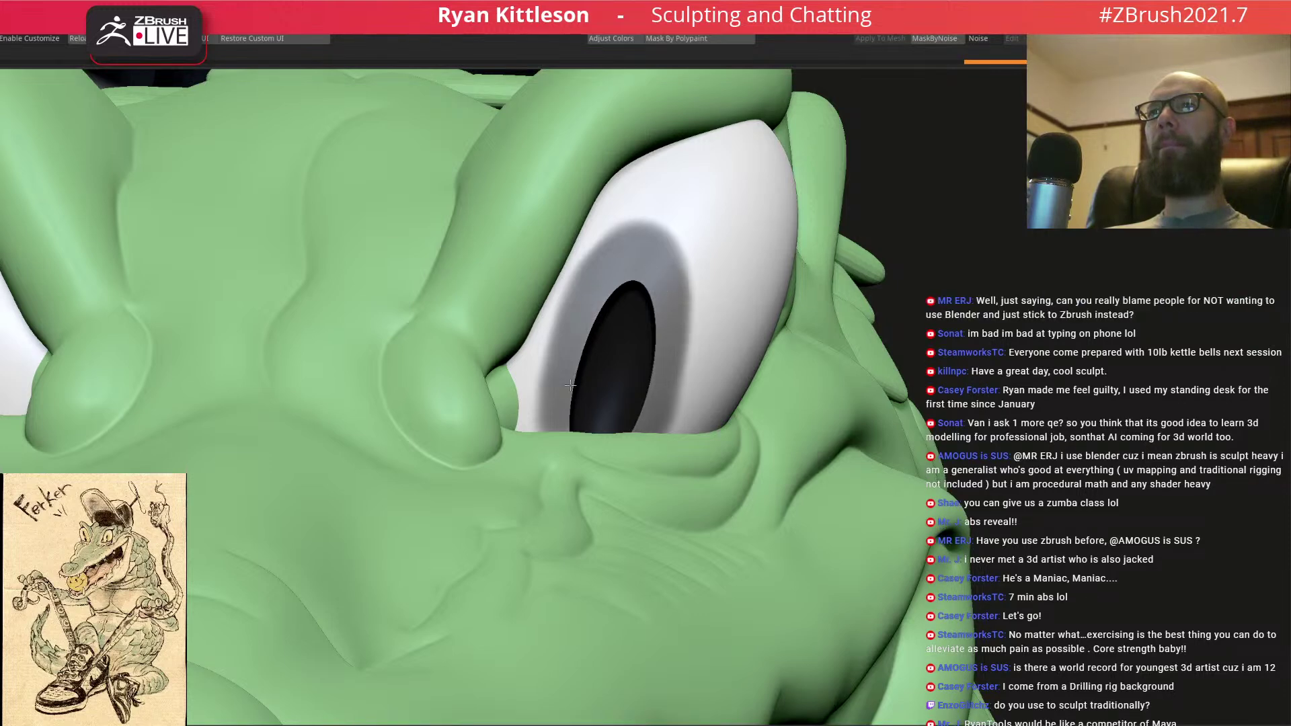
- Even out the lower outer edge of the iris mask on the isolated eyeball and sharpen it
mouse_move(572, 379)
right_mouse_down("ctrl")
mouse_move(646, 312)
mouse_move(670, 323)
mouse_move(642, 363)
mouse_move(652, 431)
right_mouse_up("ctrl")
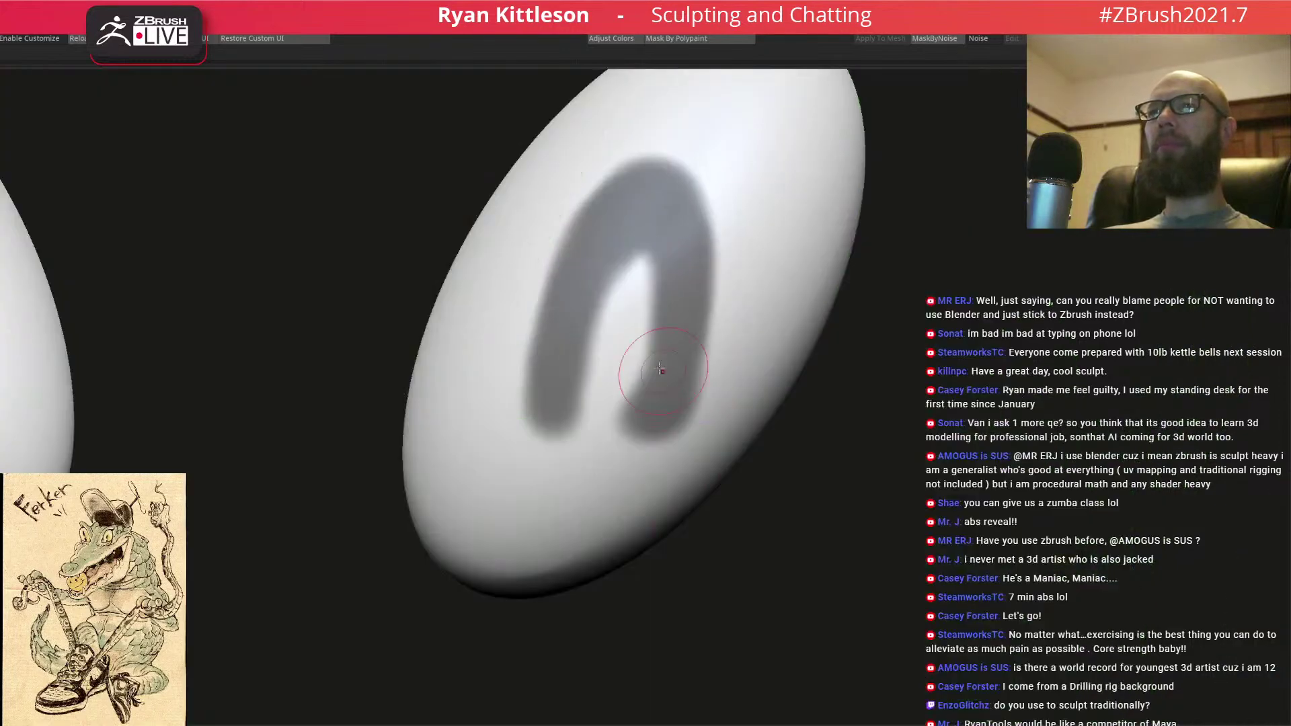
right_click_drag(660, 368, 662, 336)
key("ctrl+shift+s")
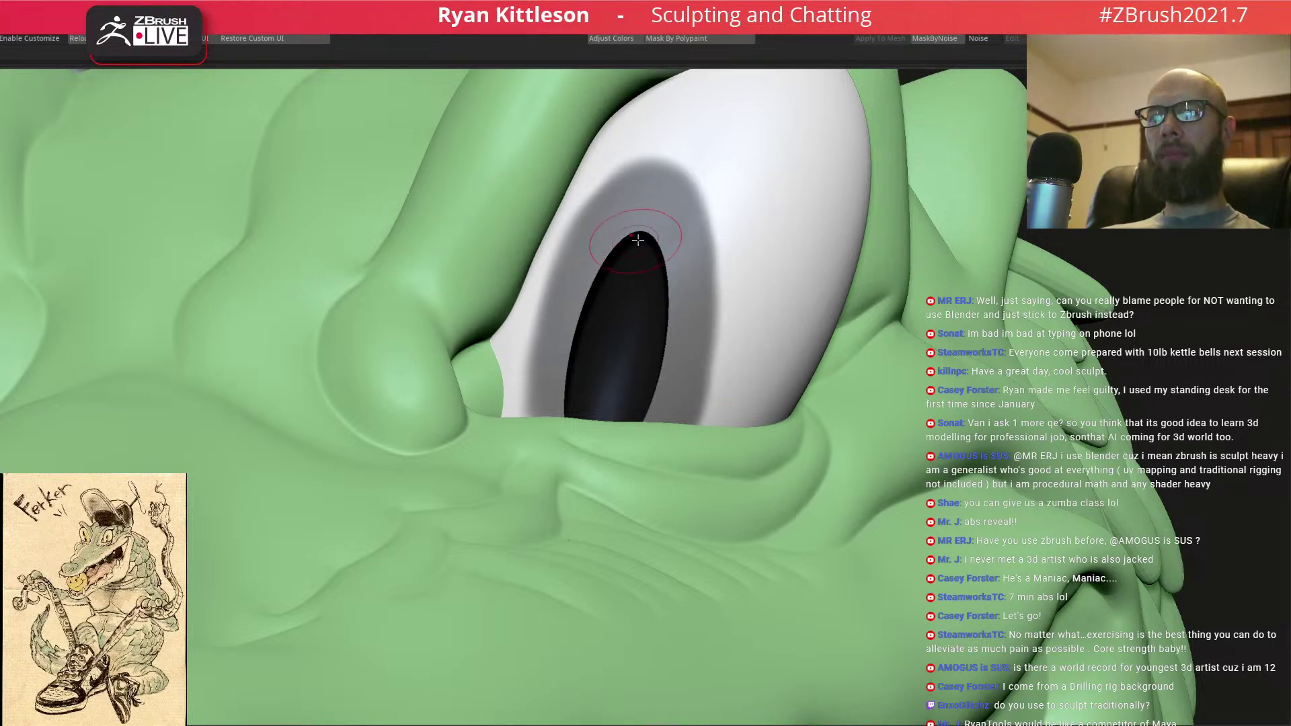
right_click_drag(663, 196, 613, 194)
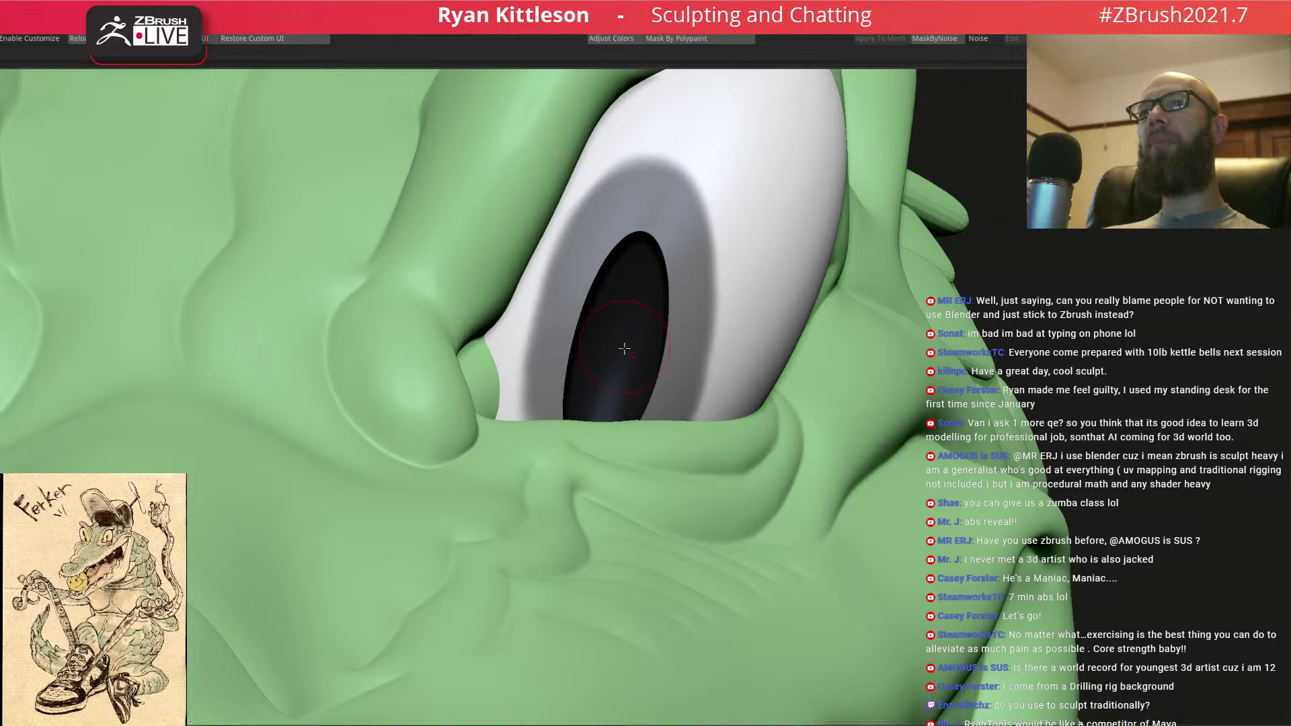
key("alt+s")
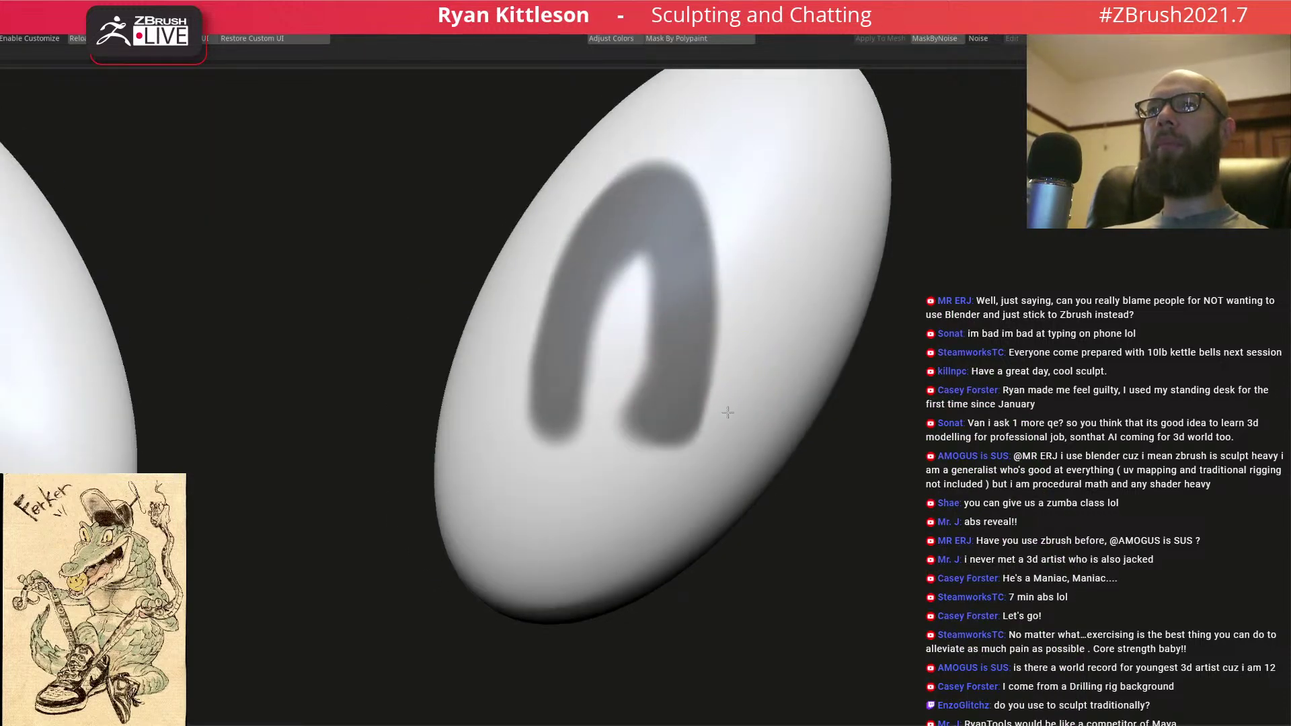
left_click(685, 502, "ctrl+alt")
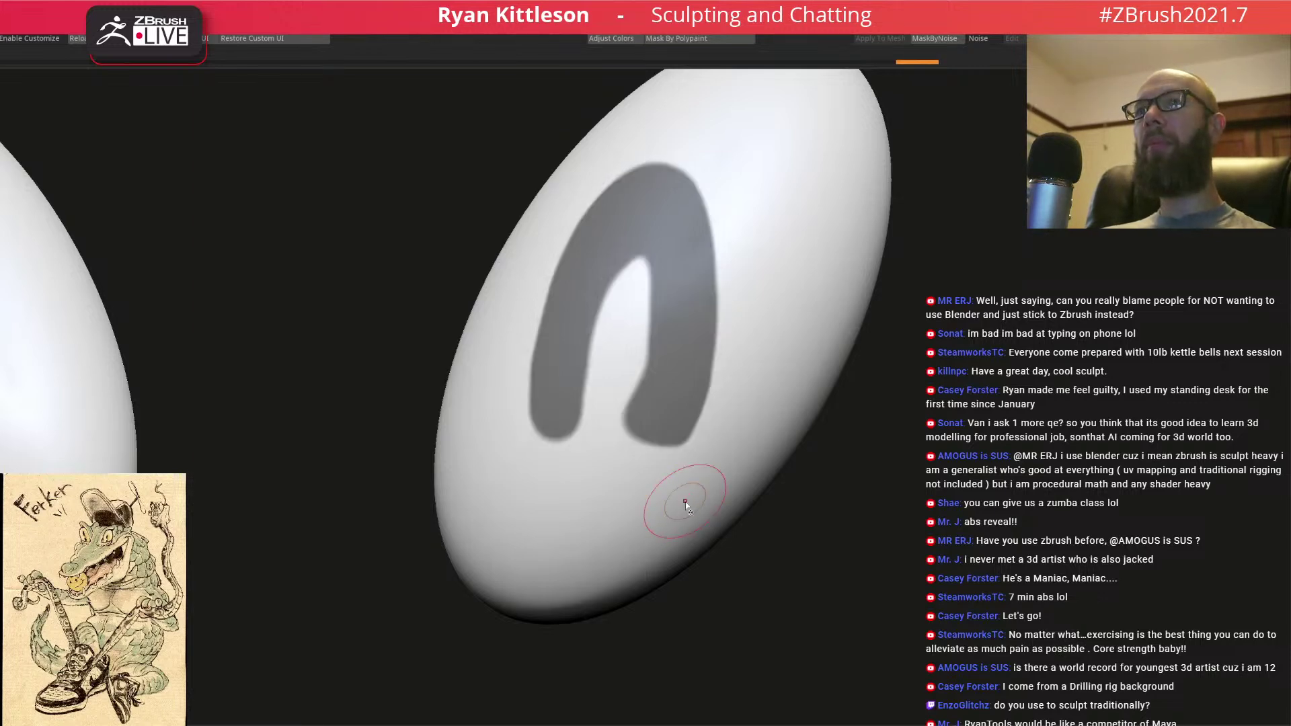
- Blur the iris mask on the eyes and sharpen it again to smooth its contour
key("alt+s")
right_click_drag(640, 260, 704, 276)
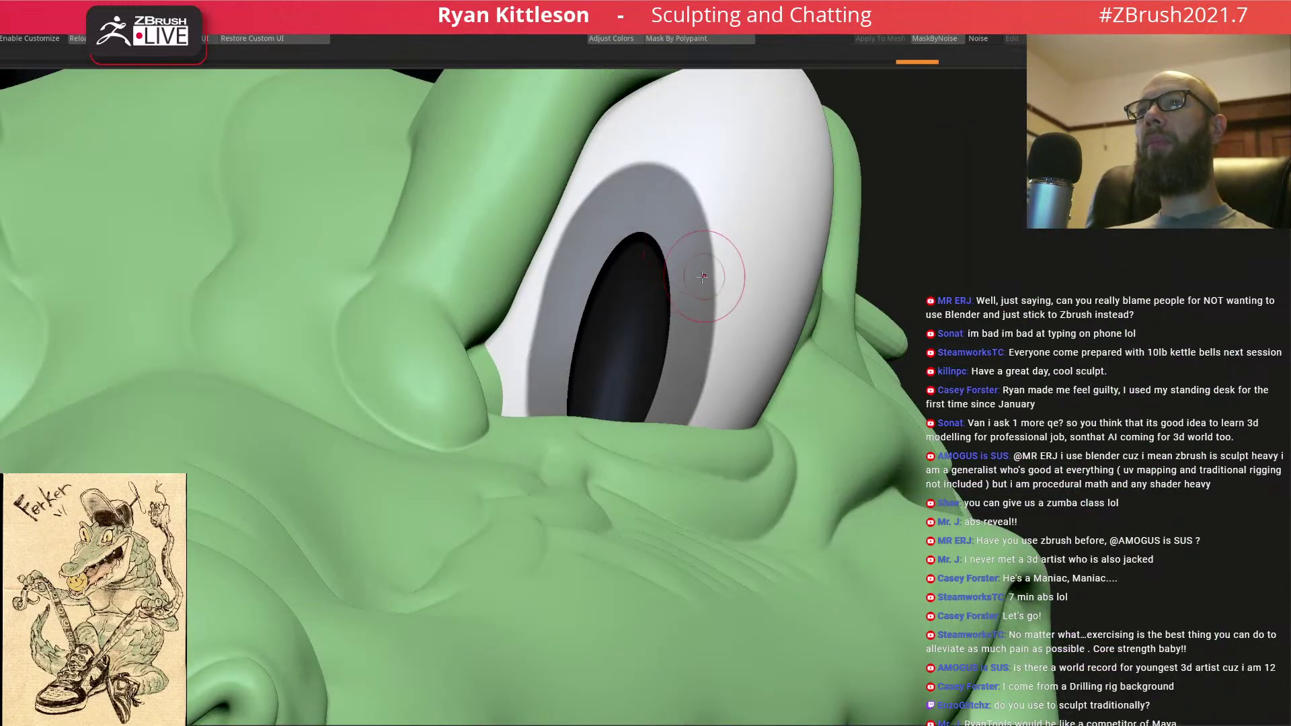
right_click_drag(626, 242, 558, 275)
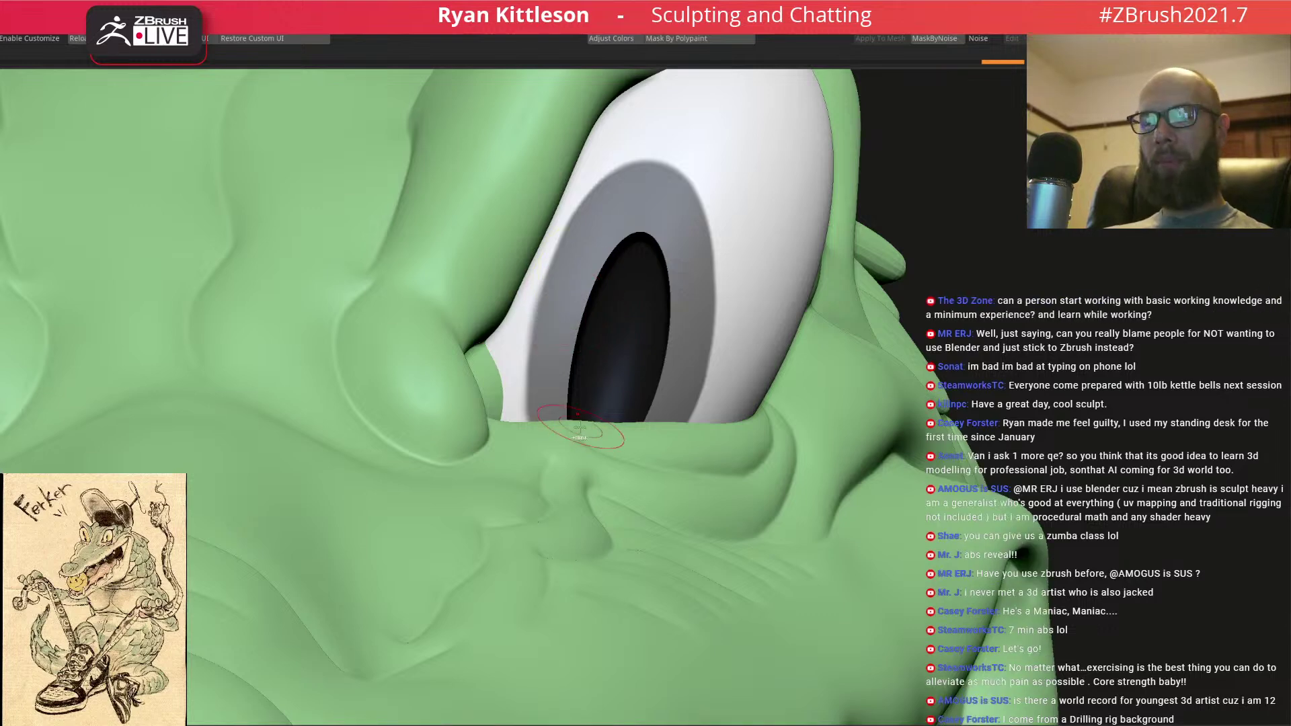
right_click_drag(682, 347, 585, 289)
key("alt+s")
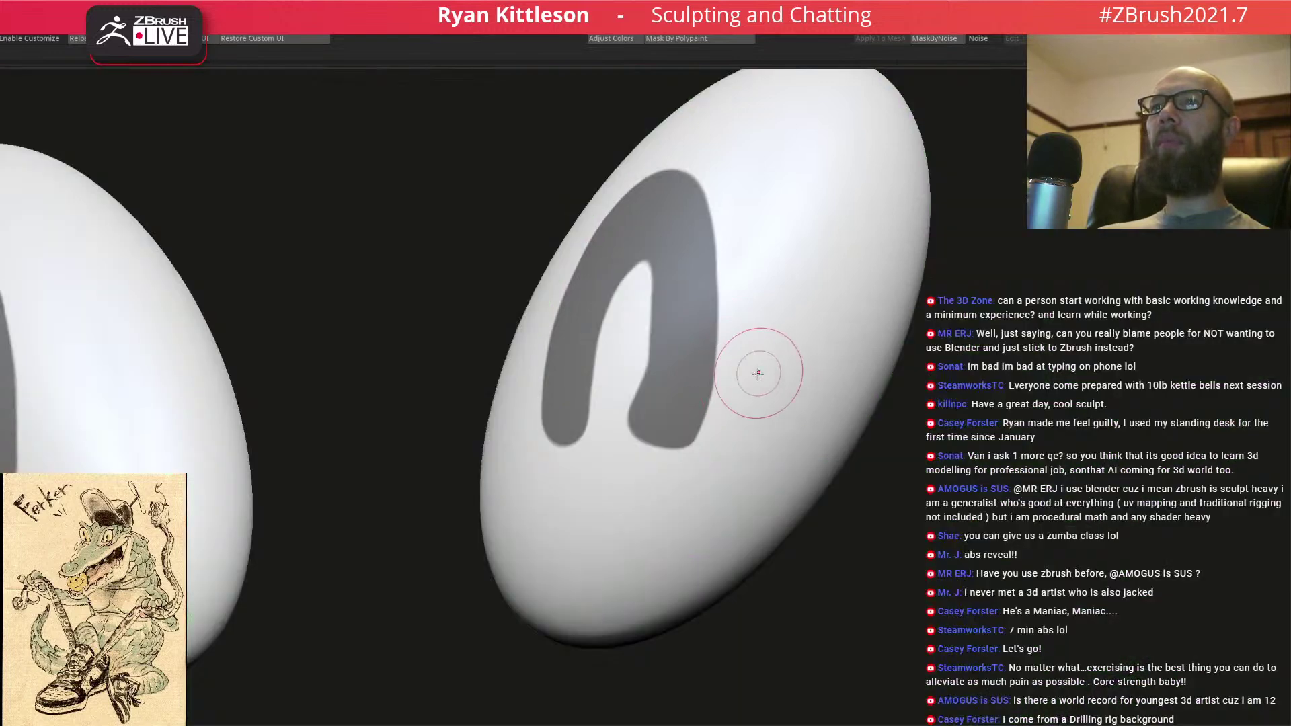
key("alt+s")
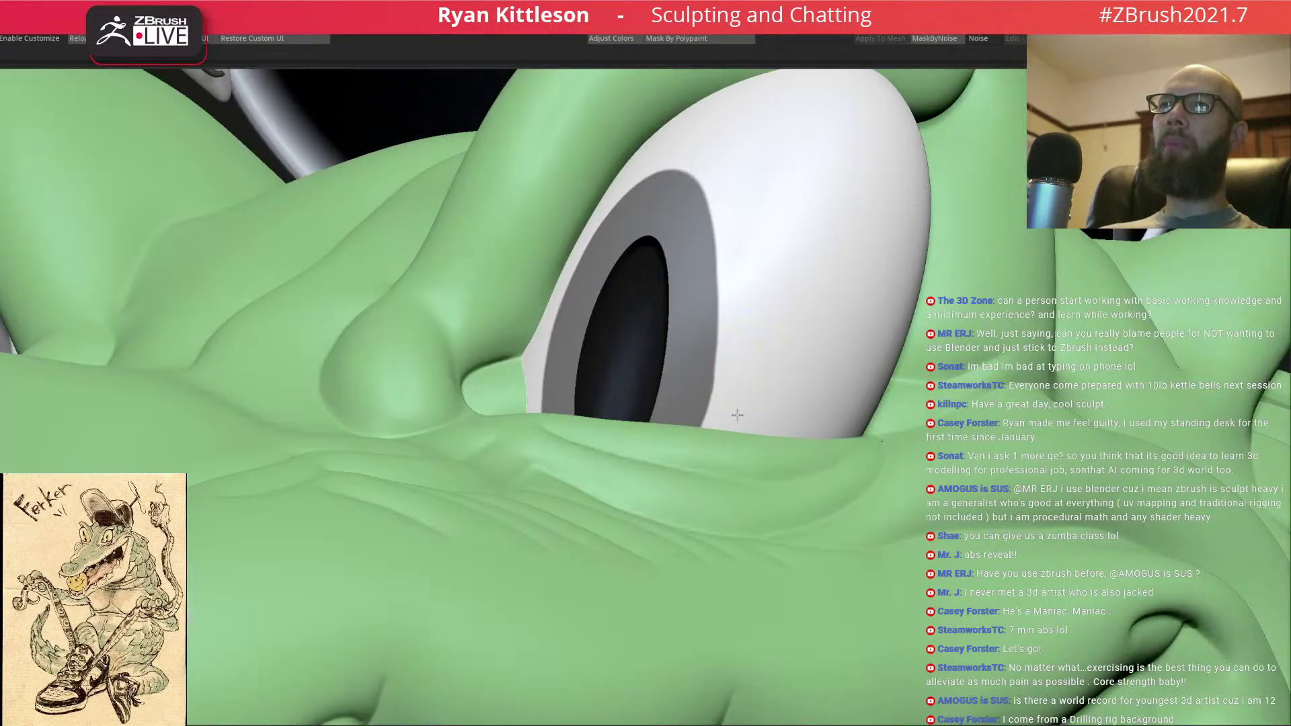
left_click(754, 301, "ctrl")
left_click(754, 301, "ctrl")
left_click(754, 301, "ctrl+alt")
left_click(753, 302, "ctrl+alt")
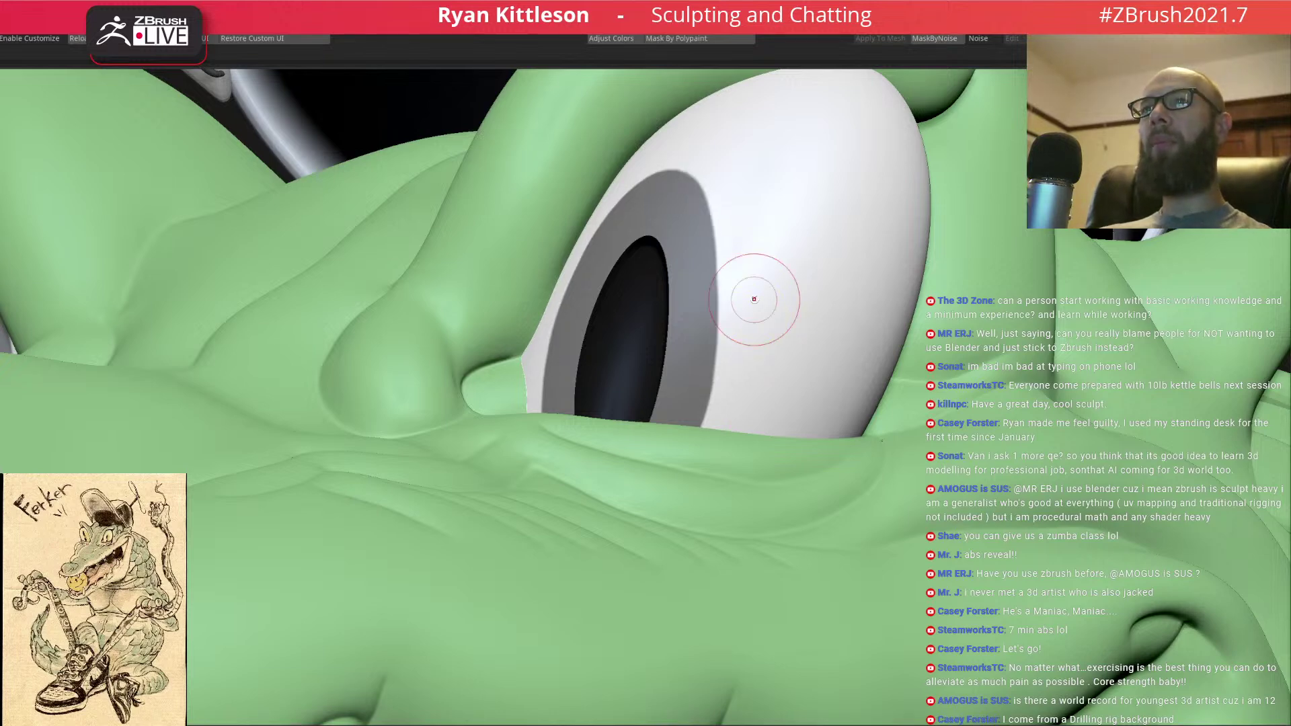
- Separate the masked iris area into its own group and isolate the iris ring of one eye
key("f")
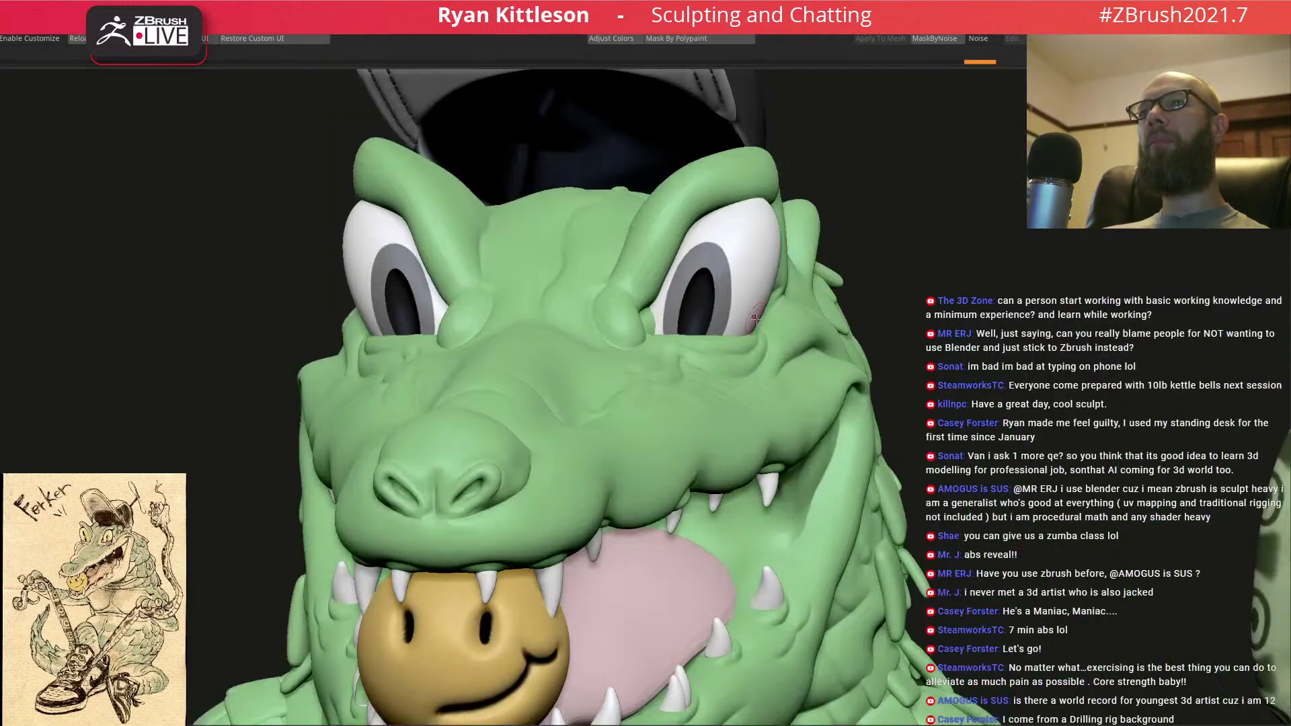
left_click_drag(905, 285, 933, 281, "shift")
key("alt+s")
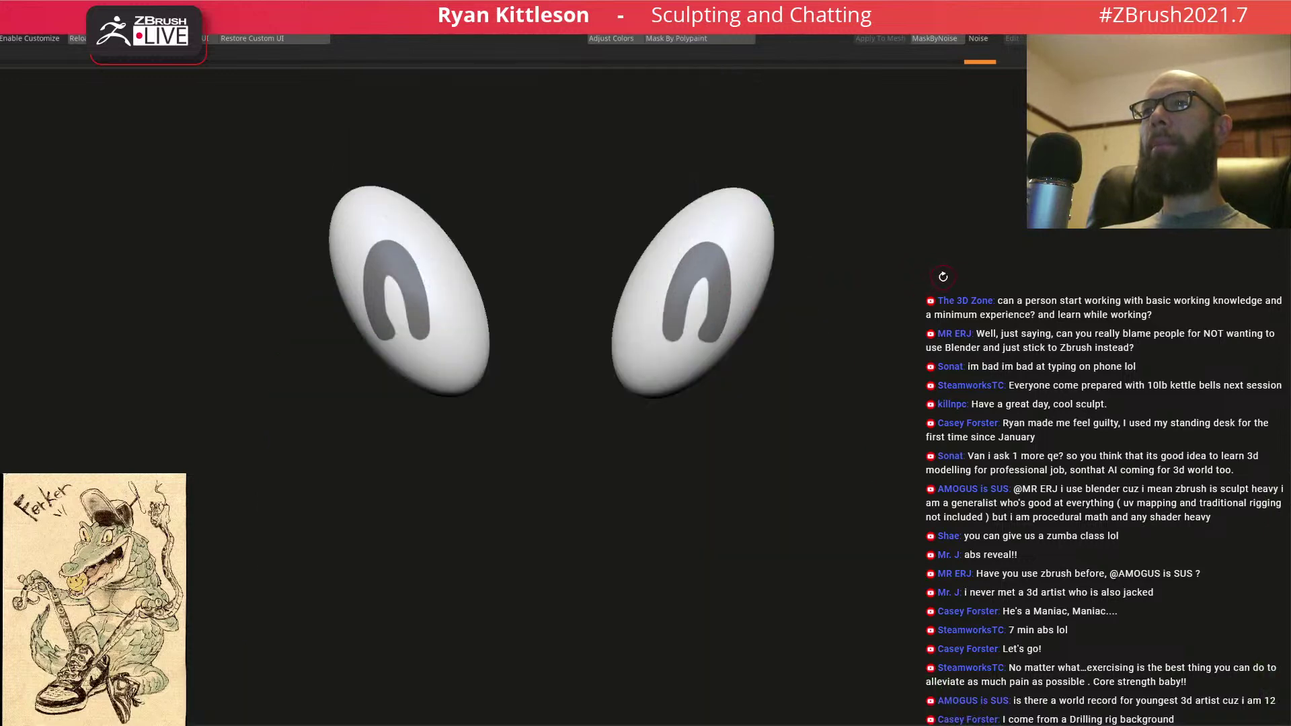
right_click_drag(710, 283, 749, 306, "ctrl")
key("alt+s")
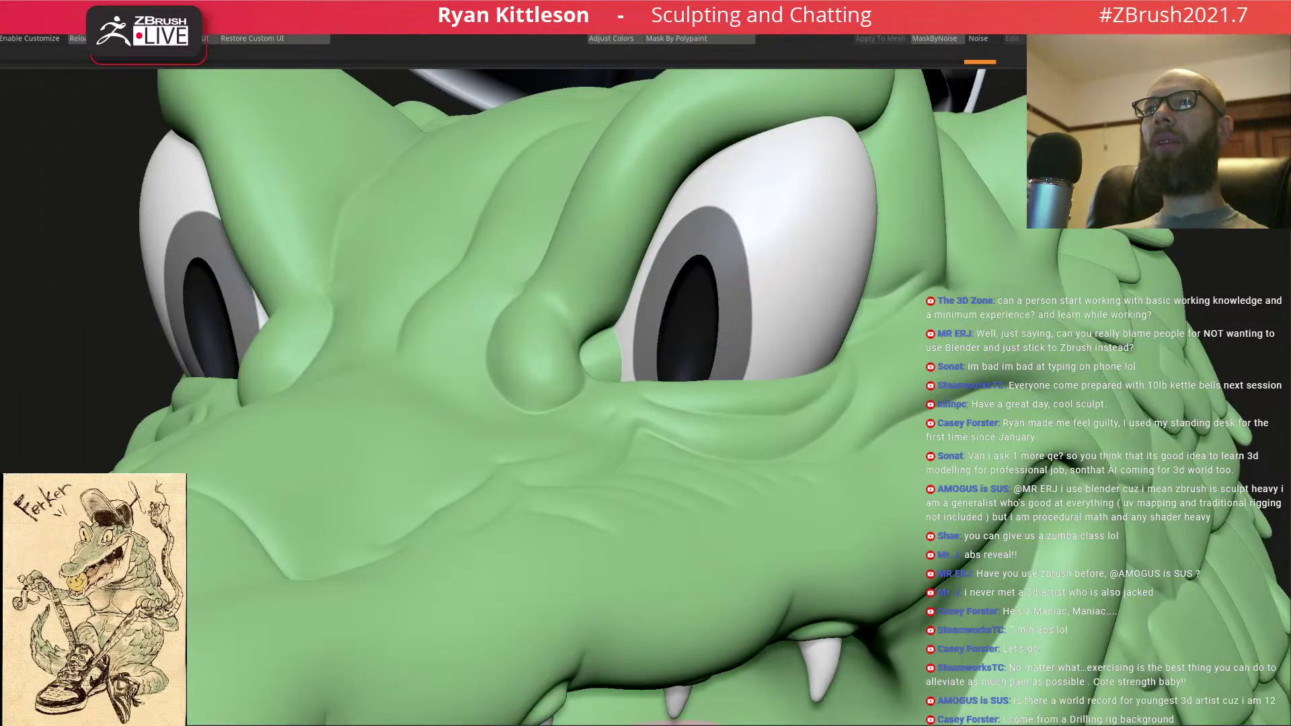
key("ctrl+shift+z")
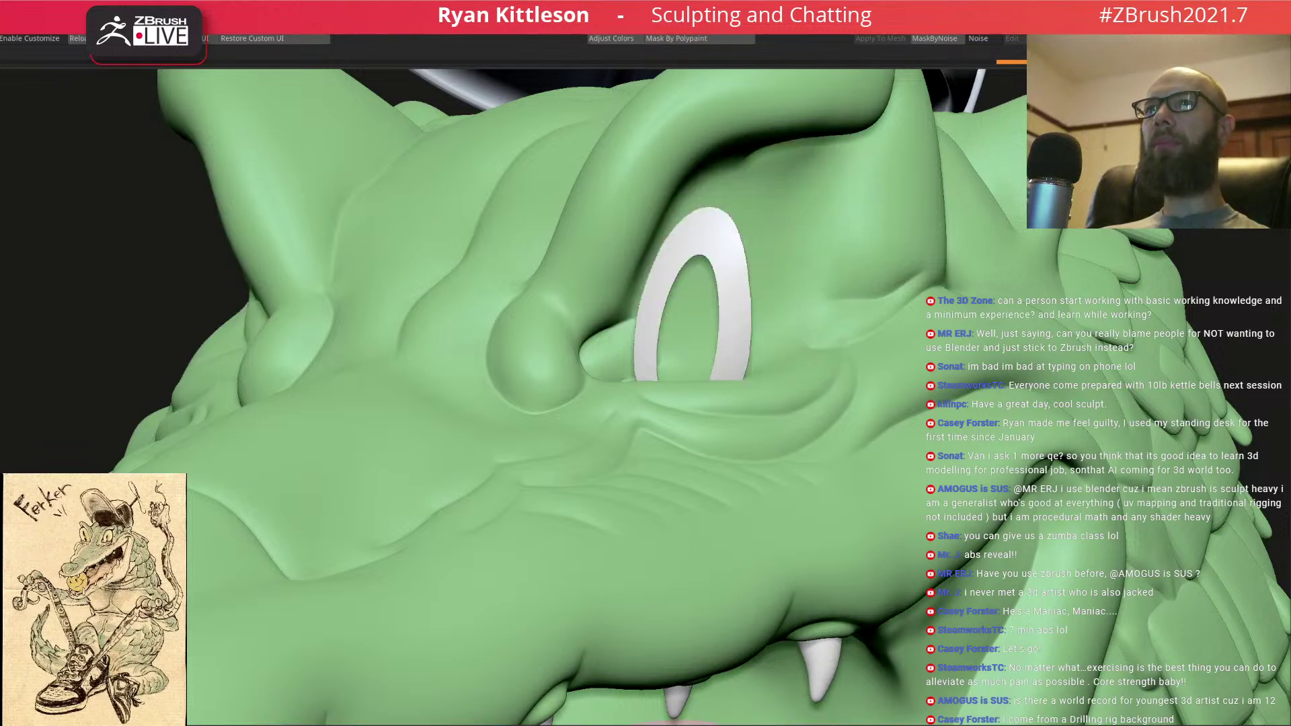
- Show the complete eyeballs again and mask a thin line along the iris borders, widening it slightly
key("ctrl+z")
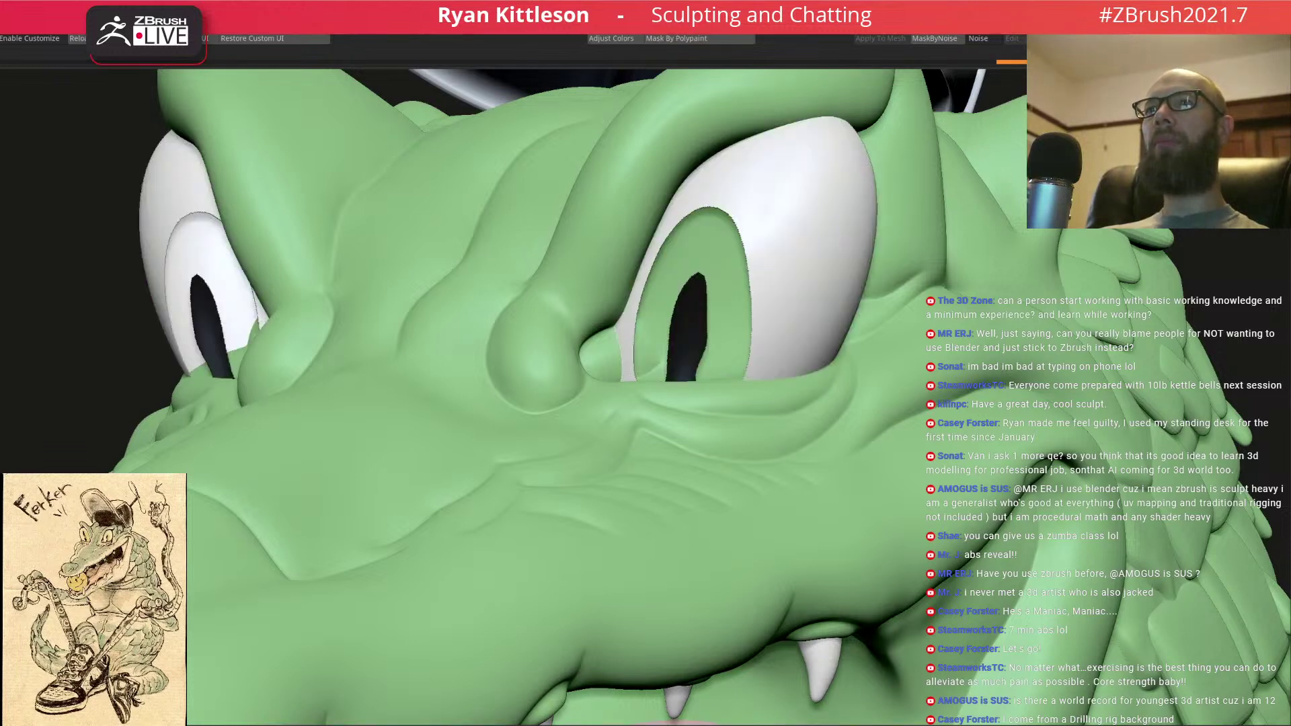
key("alt+s")
key("alt+s")
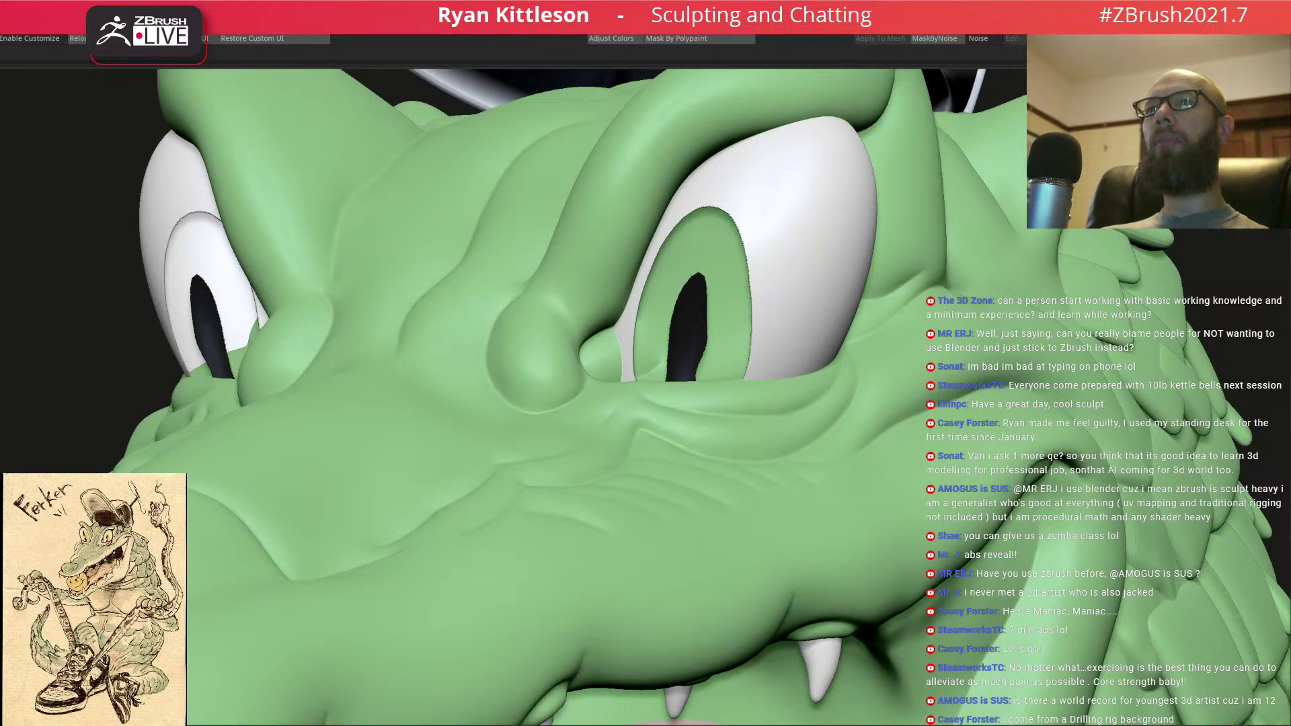
key("ctrl+z")
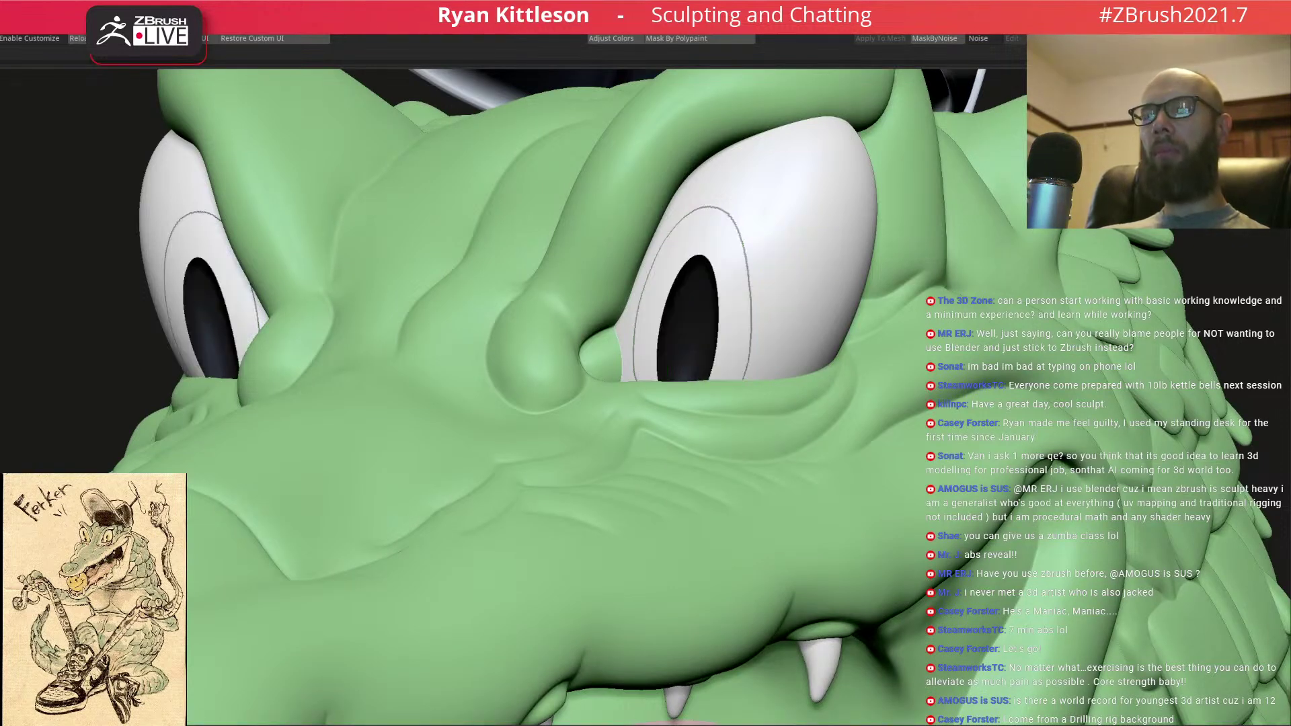
key("ctrl+z")
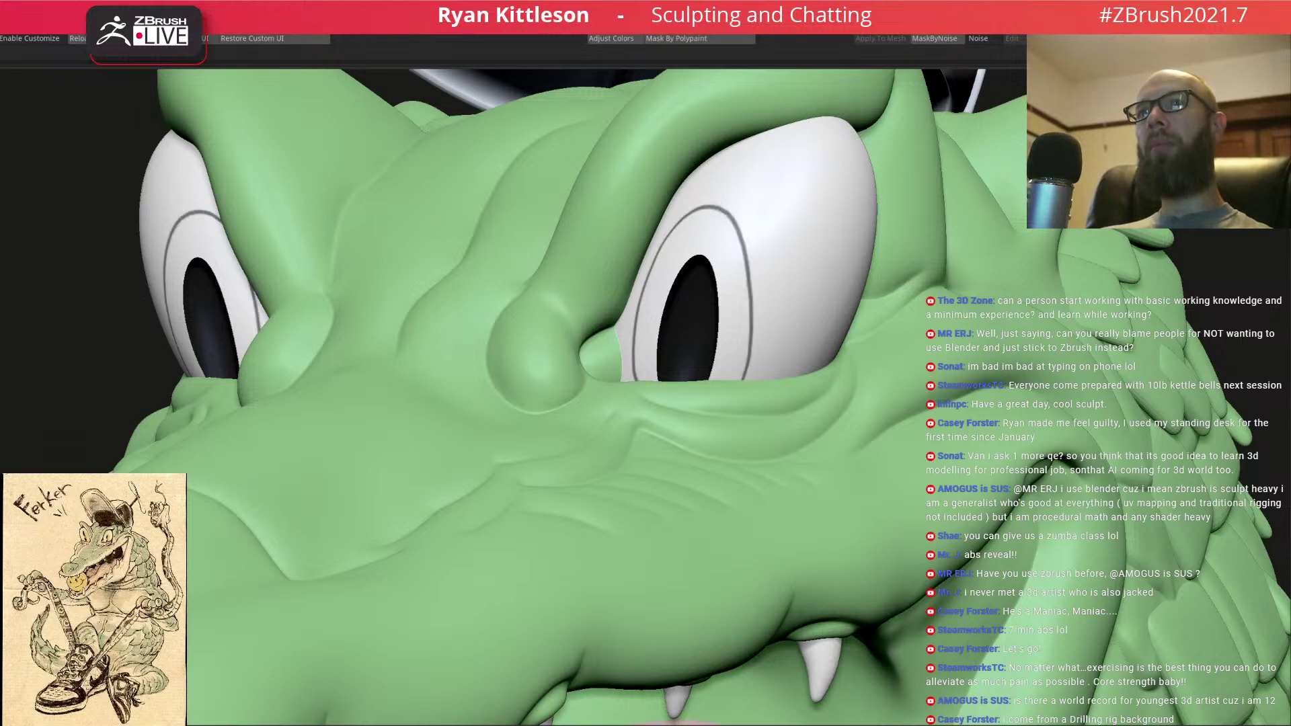
key("ctrl+z")
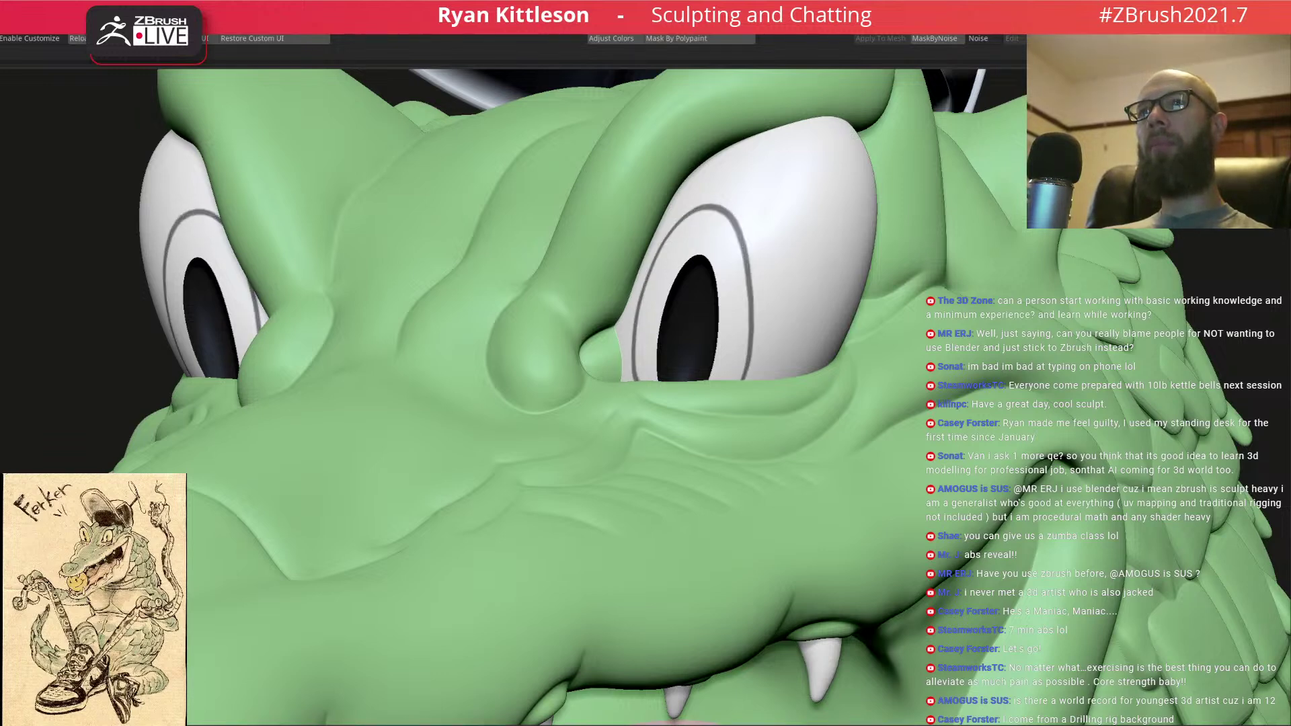
- Undo the iris border mask and return to the mask that leaves only the iris rings unmasked
key("ctrl+z")
key("ctrl+shift+z")
key("ctrl+z")
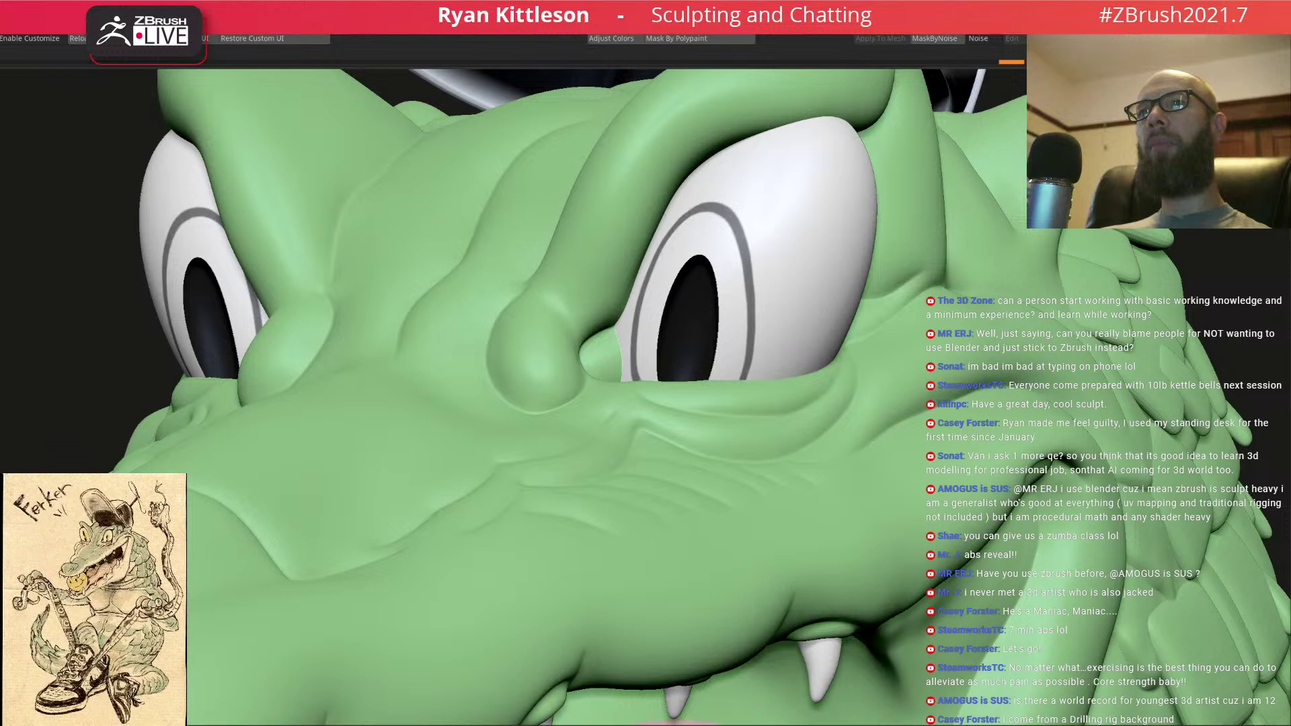
key("ctrl+z")
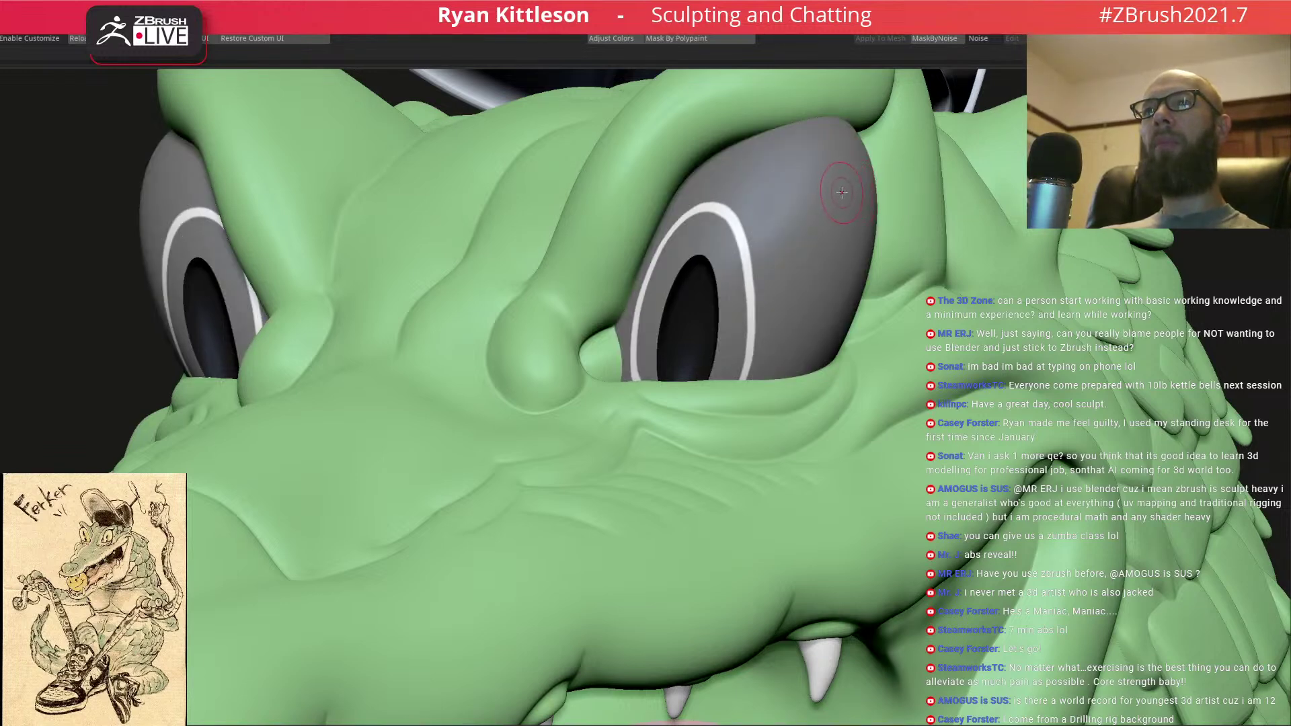
key("ctrl+z")
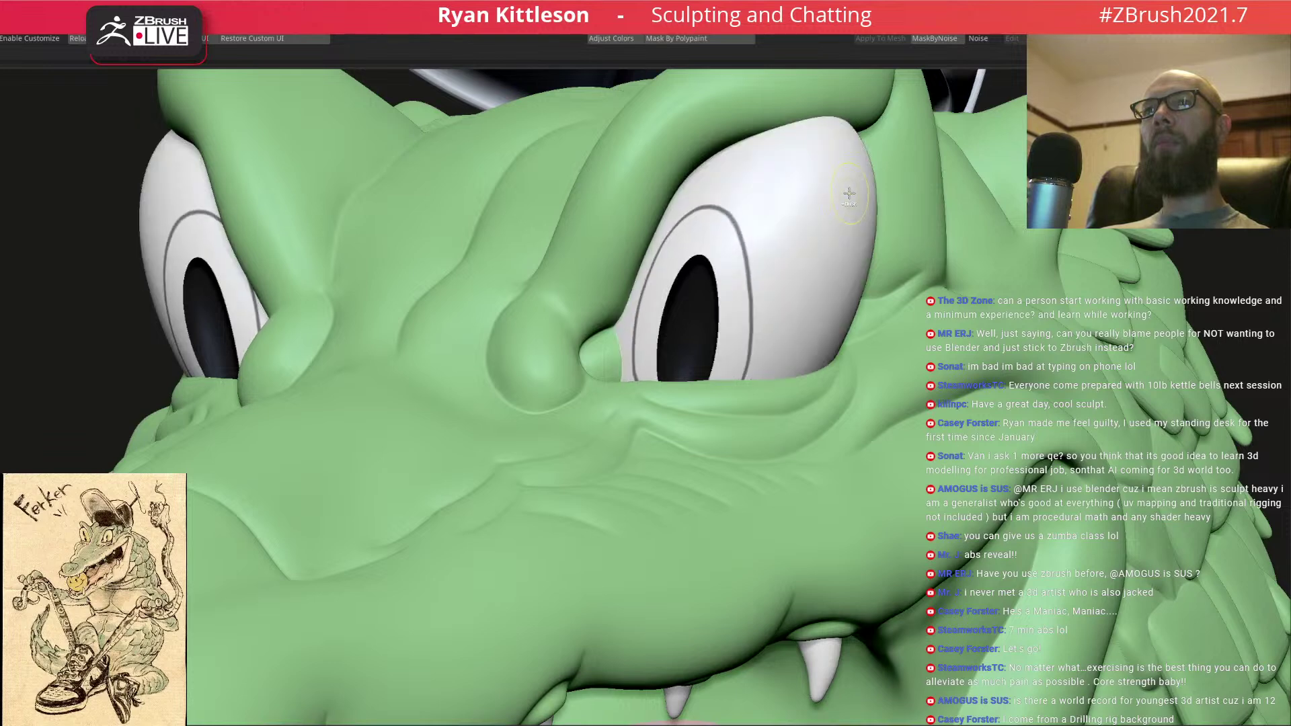
key("ctrl+z")
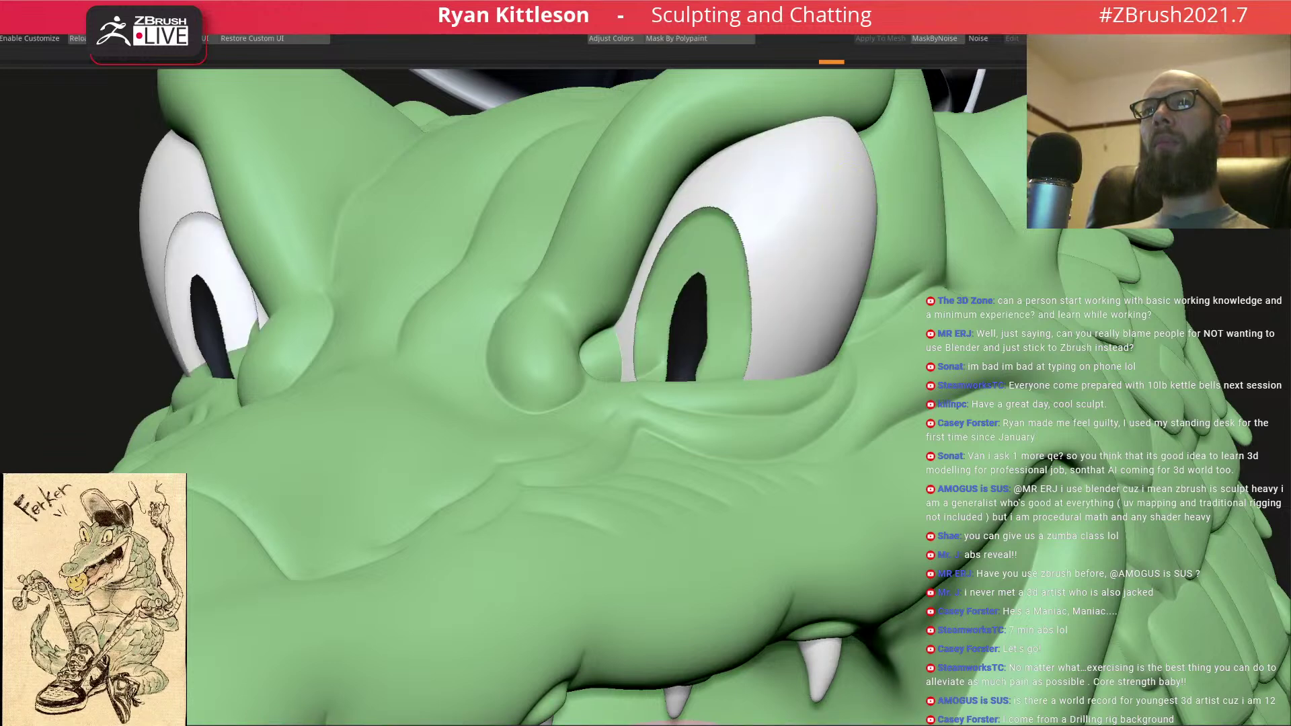
key("ctrl+shift+z")
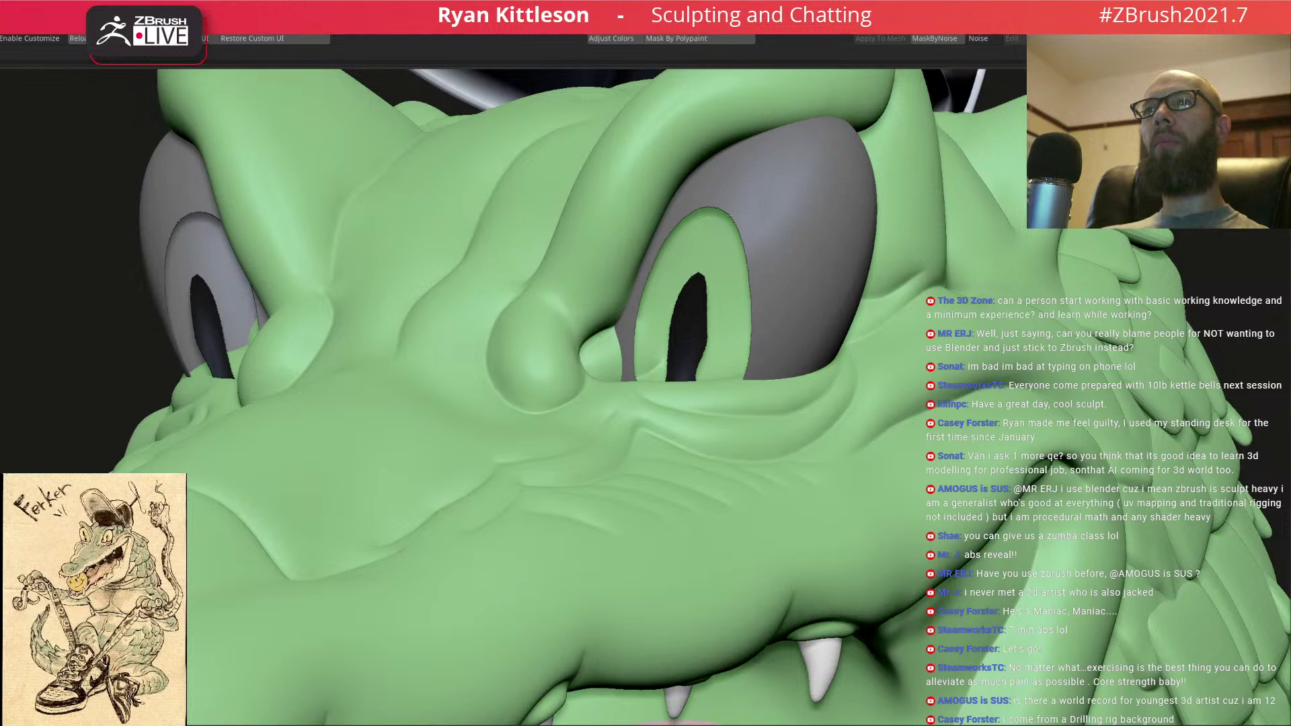
key("ctrl+shift+z")
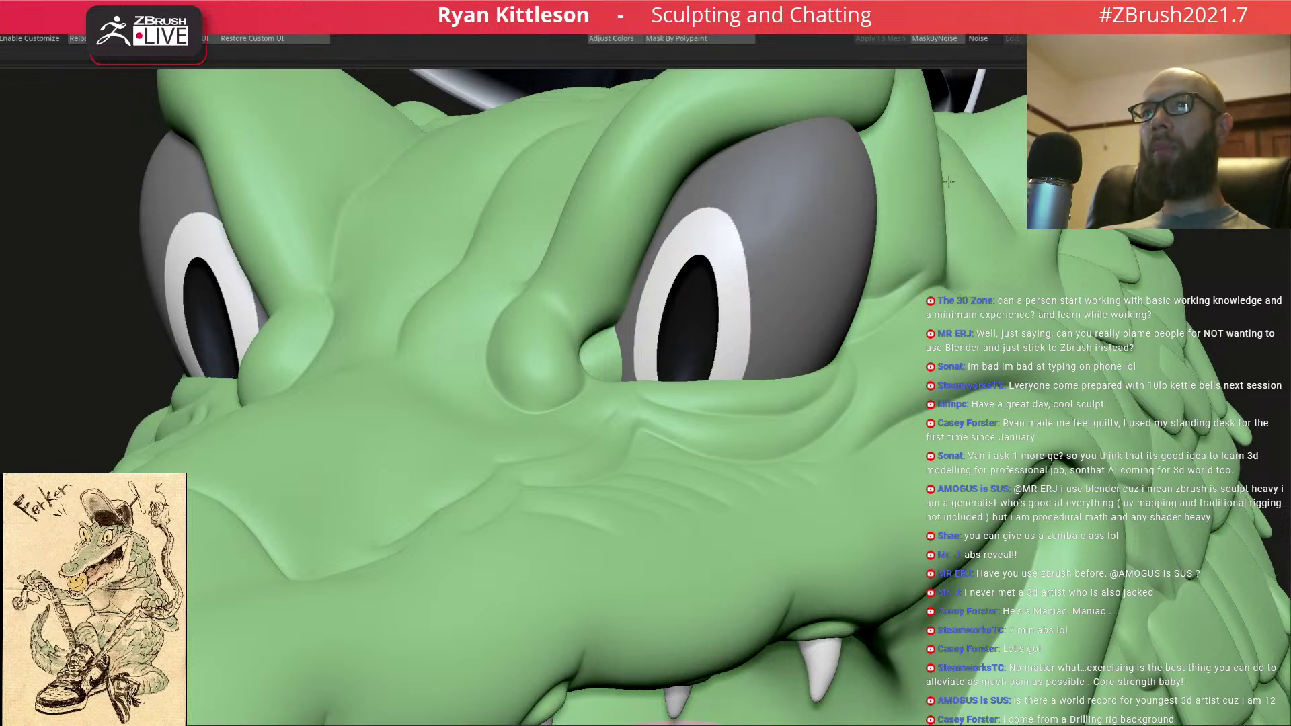
- Isolate the eyeballs, extend the unmasked iris rings into full ovals over the pupil area, and soften the mask edge
left_click(780, 264, "ctrl+shift")
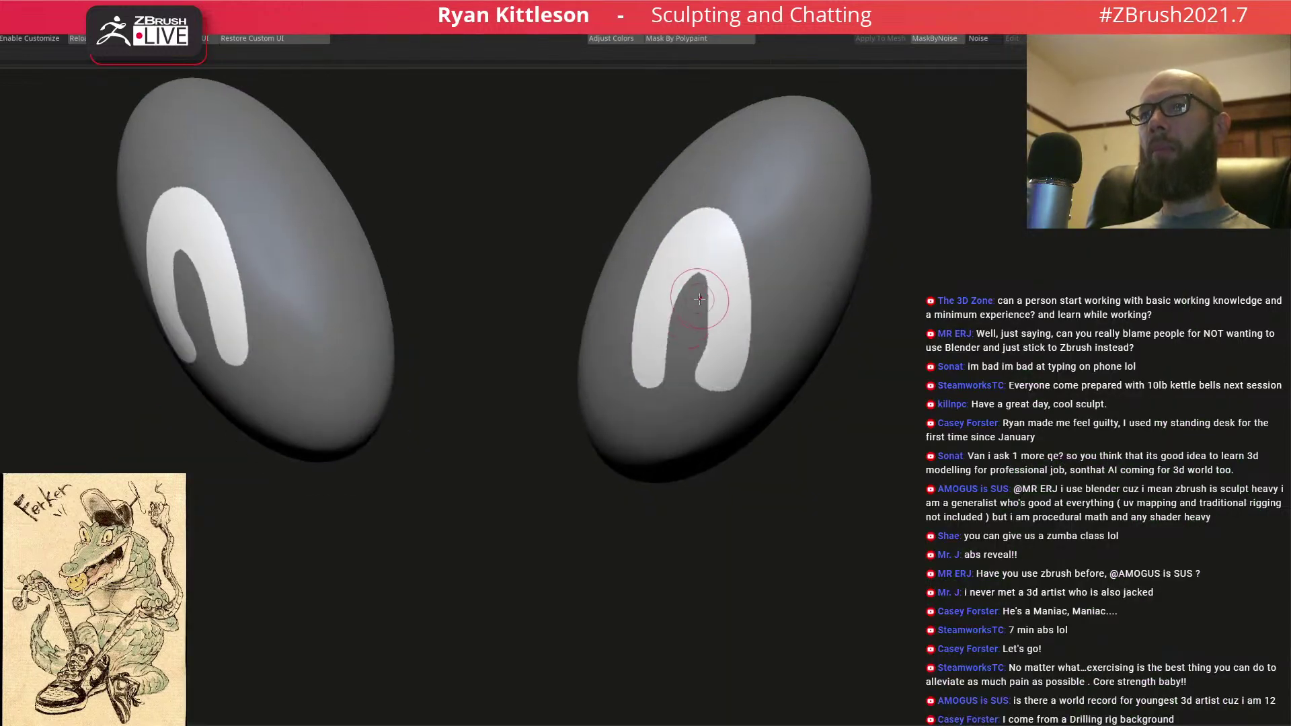
key("f")
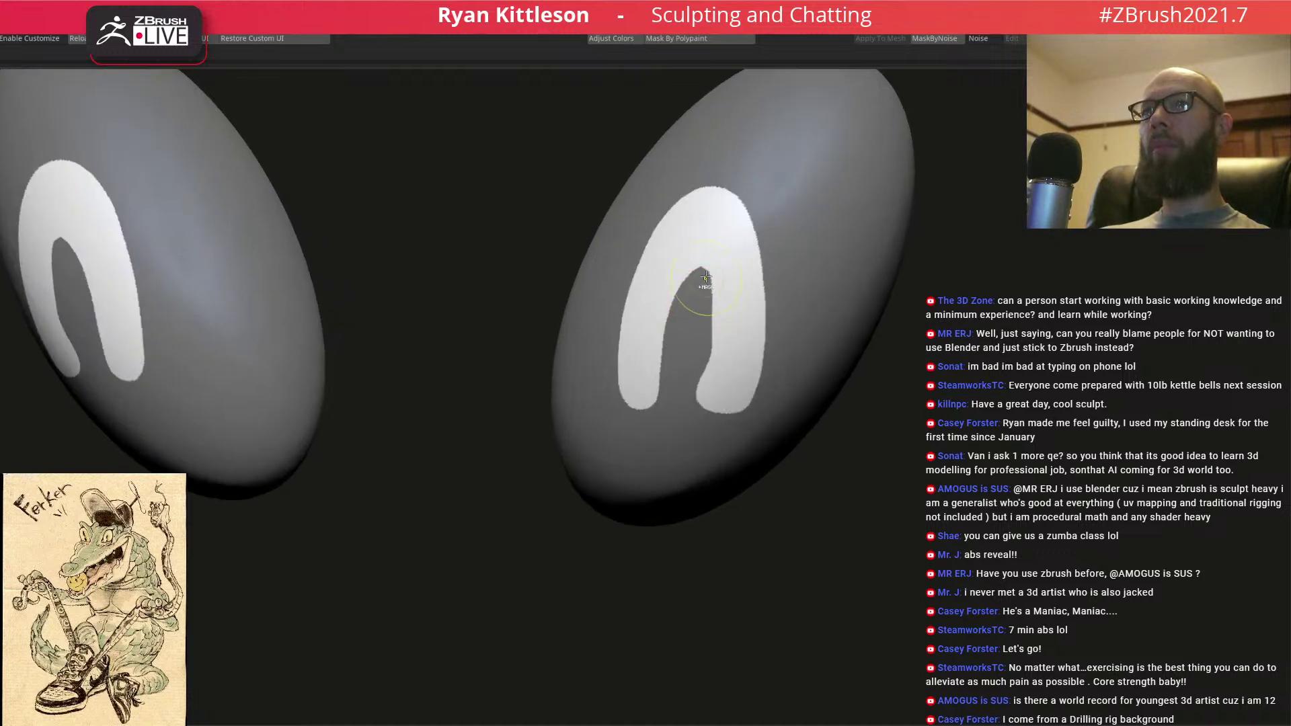
mouse_move(699, 300)
left_mouse_down()
mouse_move(674, 387)
mouse_move(663, 375)
mouse_move(672, 433)
mouse_move(703, 403)
mouse_move(729, 430)
mouse_move(666, 447)
mouse_move(632, 420)
mouse_move(666, 437)
left_mouse_up()
left_click(796, 307, "ctrl")
left_click(798, 309, "ctrl")
left_click(799, 310, "ctrl")
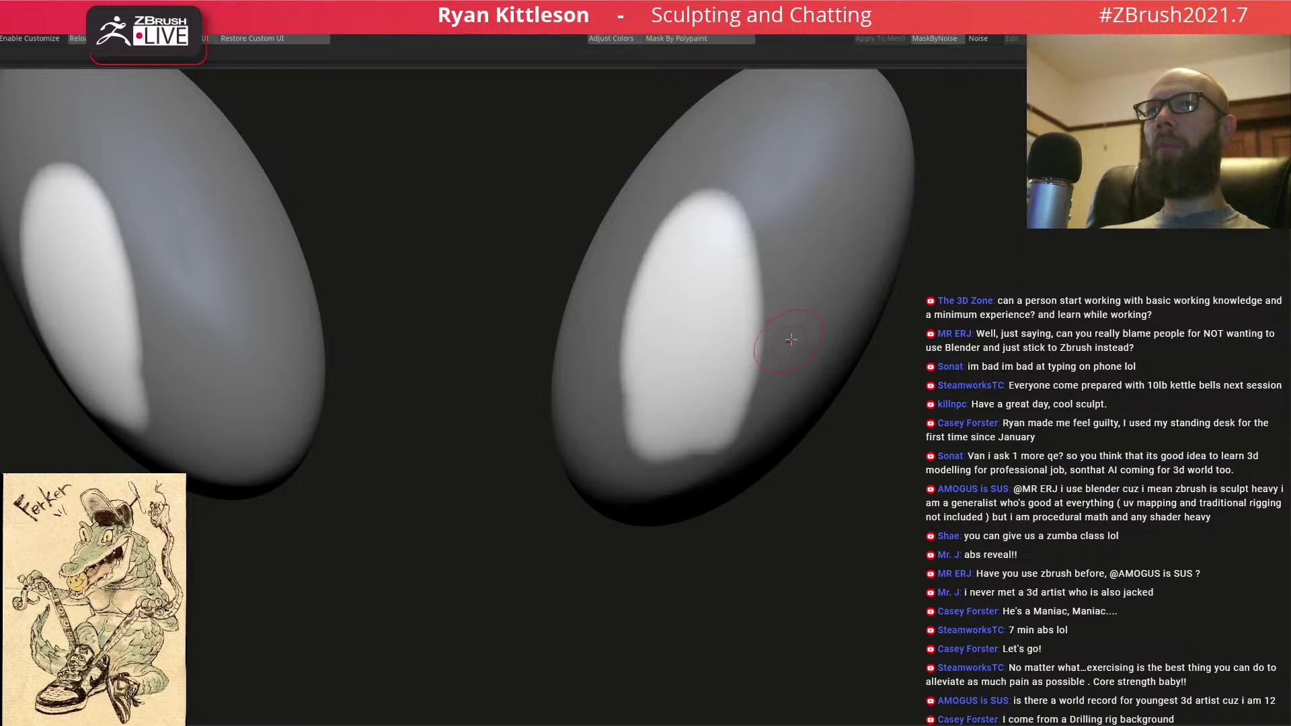
right_click_drag(771, 322, 746, 310)
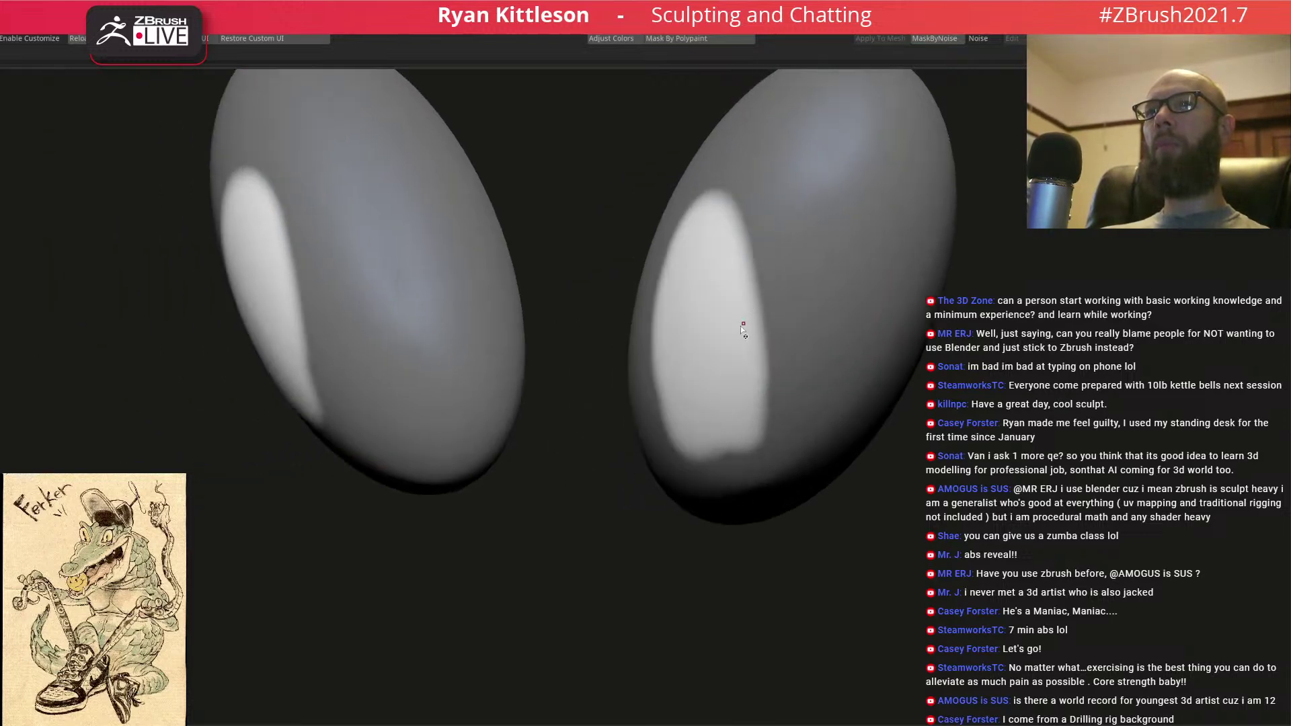
- Recess the unmasked iris ovals slightly into both eyeballs, with the rest of the character shown
key("alt+s")
key("ctrl+shift+a")
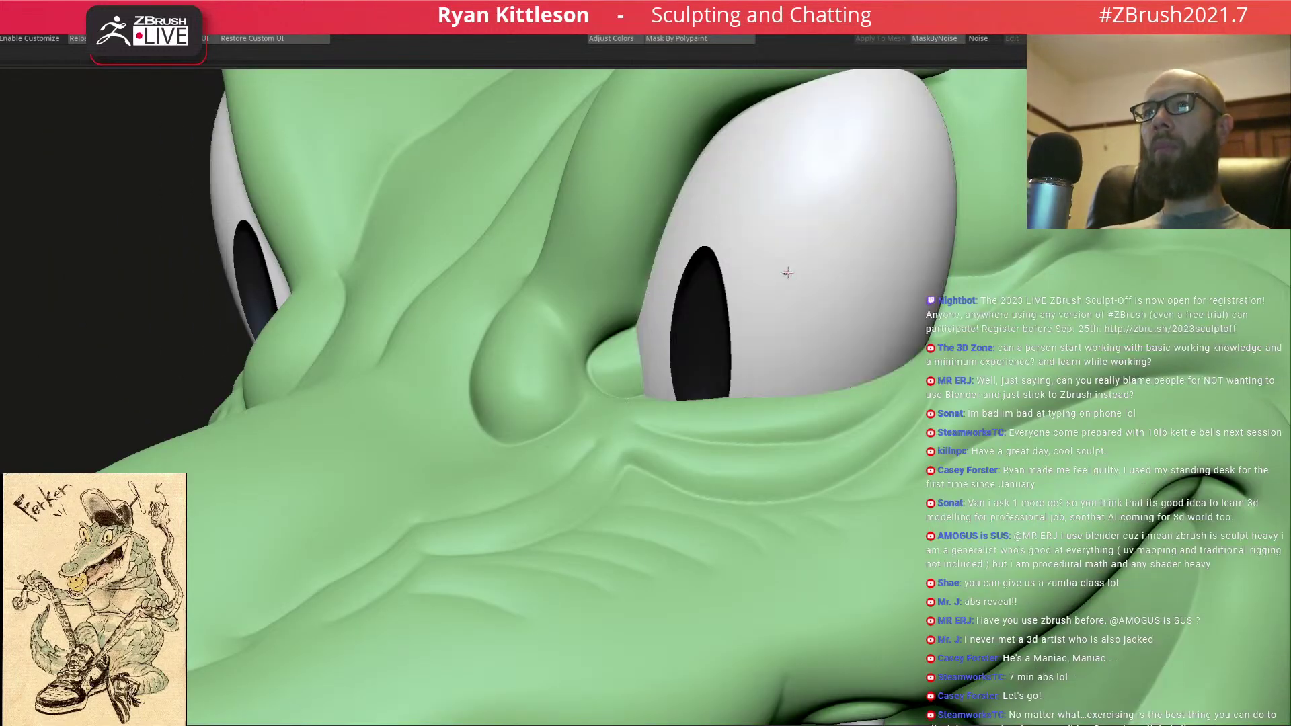
key("w")
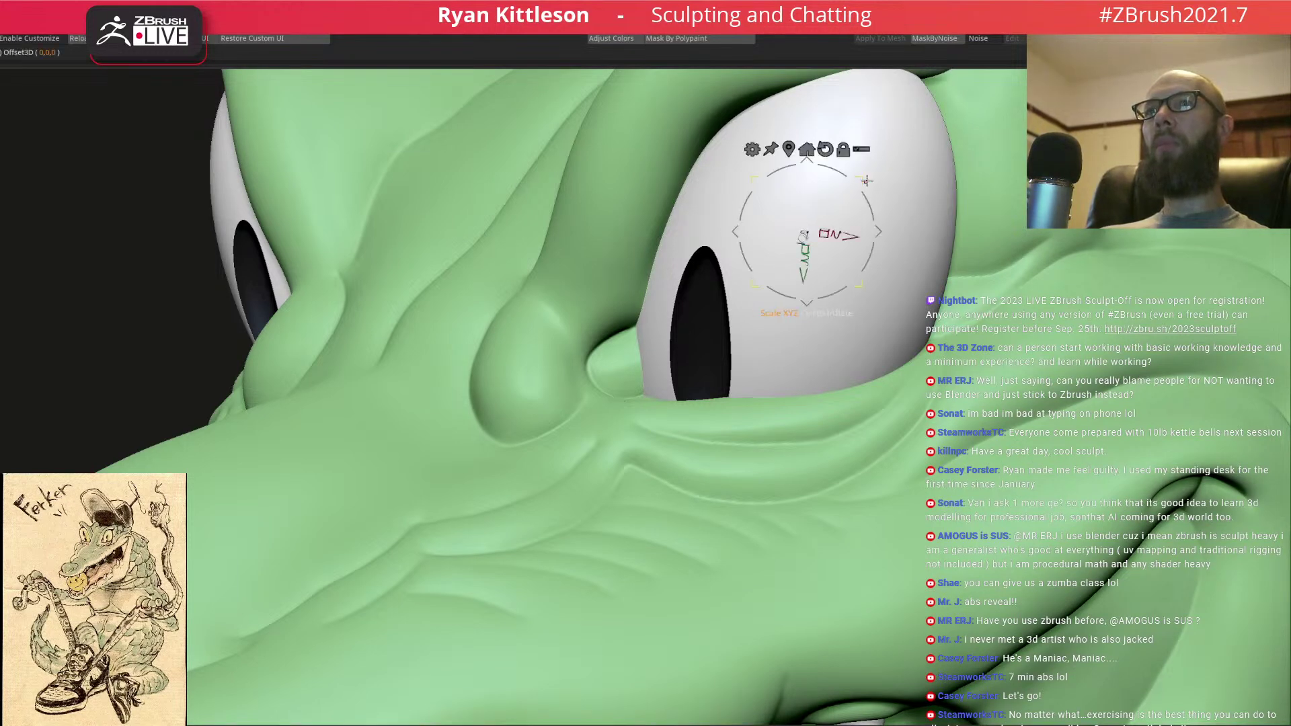
key("ctrl+z")
key("ctrl+z")
key("ctrl+z")
key("ctrl+z")
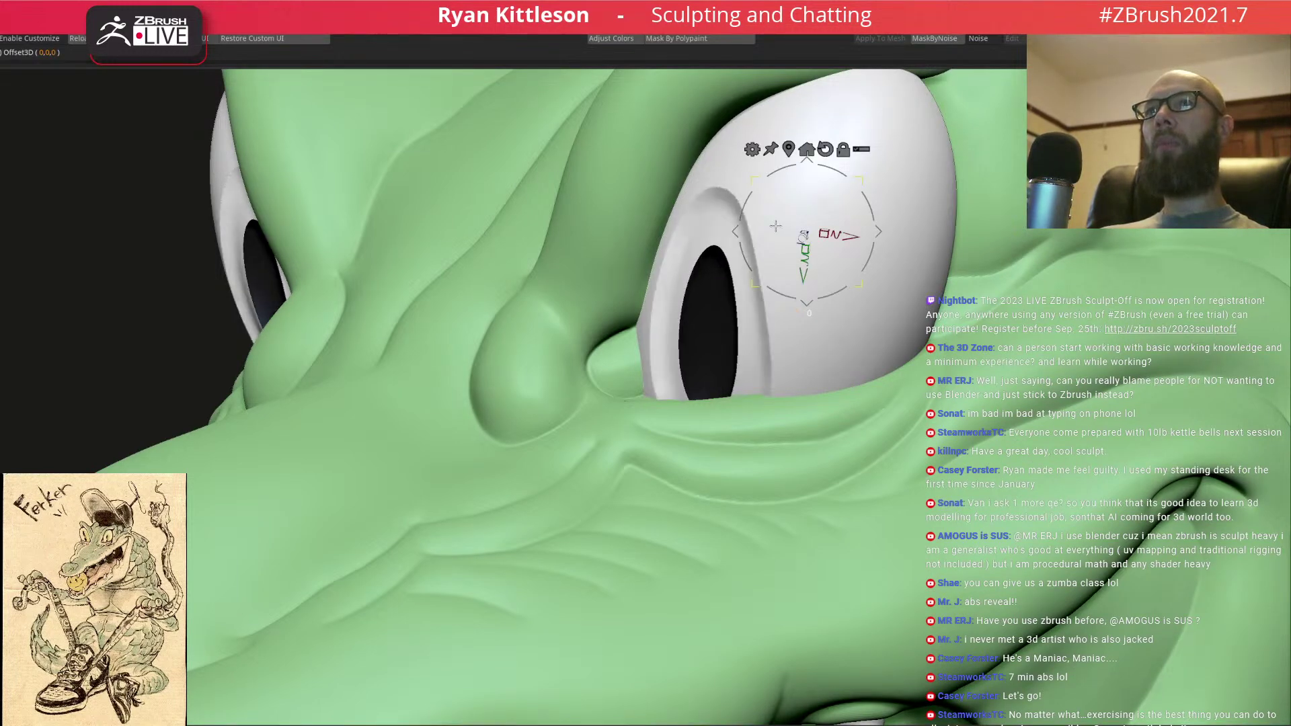
key("ctrl+z")
key("ctrl+z")
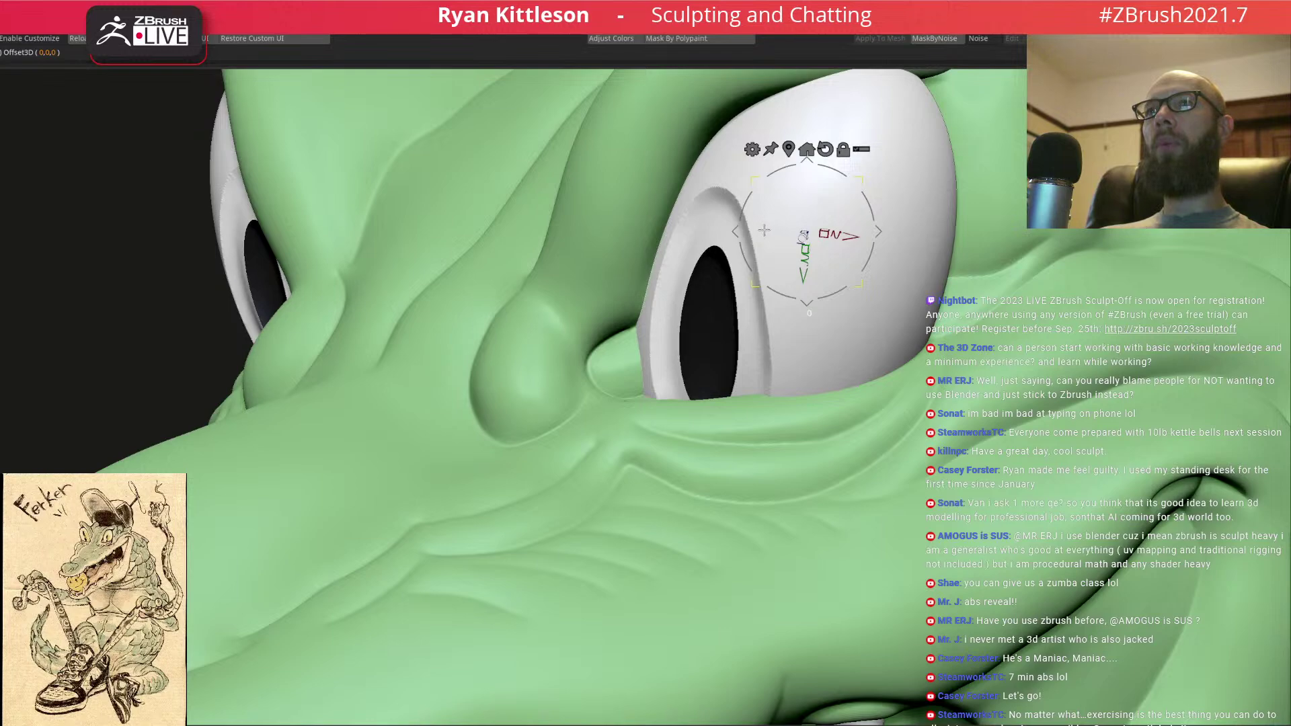
key("alt+s")
key("alt+s")
key("q")
- Isolate the eyeballs again, sharpen the edge of the iris mask and invert it so only the irises stay unmasked
right_click_drag(801, 259, 783, 230, "ctrl")
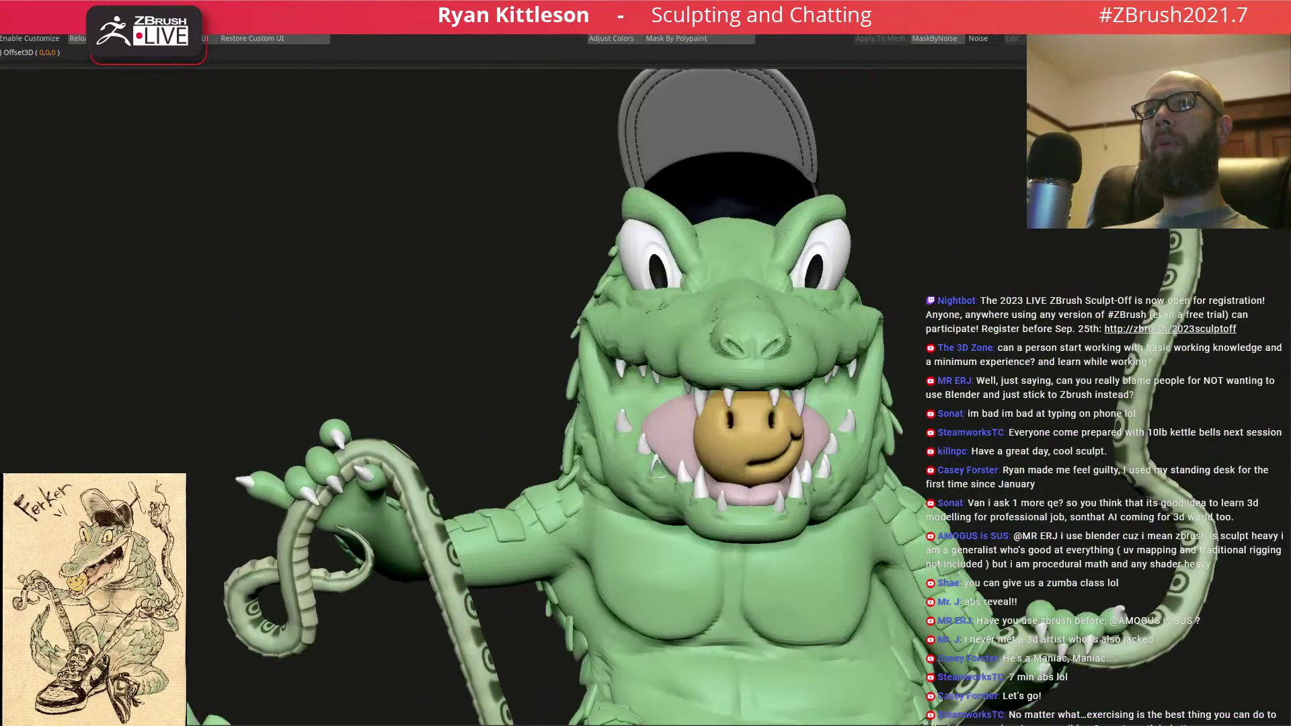
right_click_drag(861, 254, 871, 288)
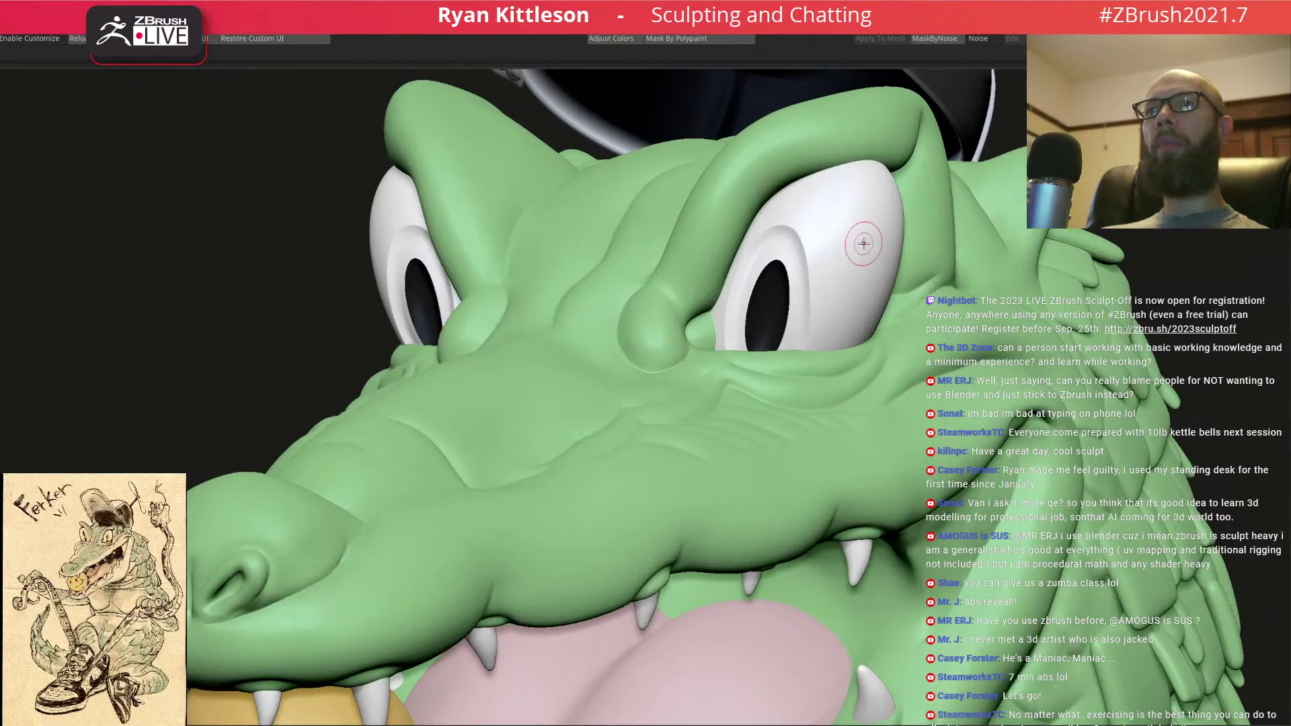
left_click(863, 243, "ctrl+shift")
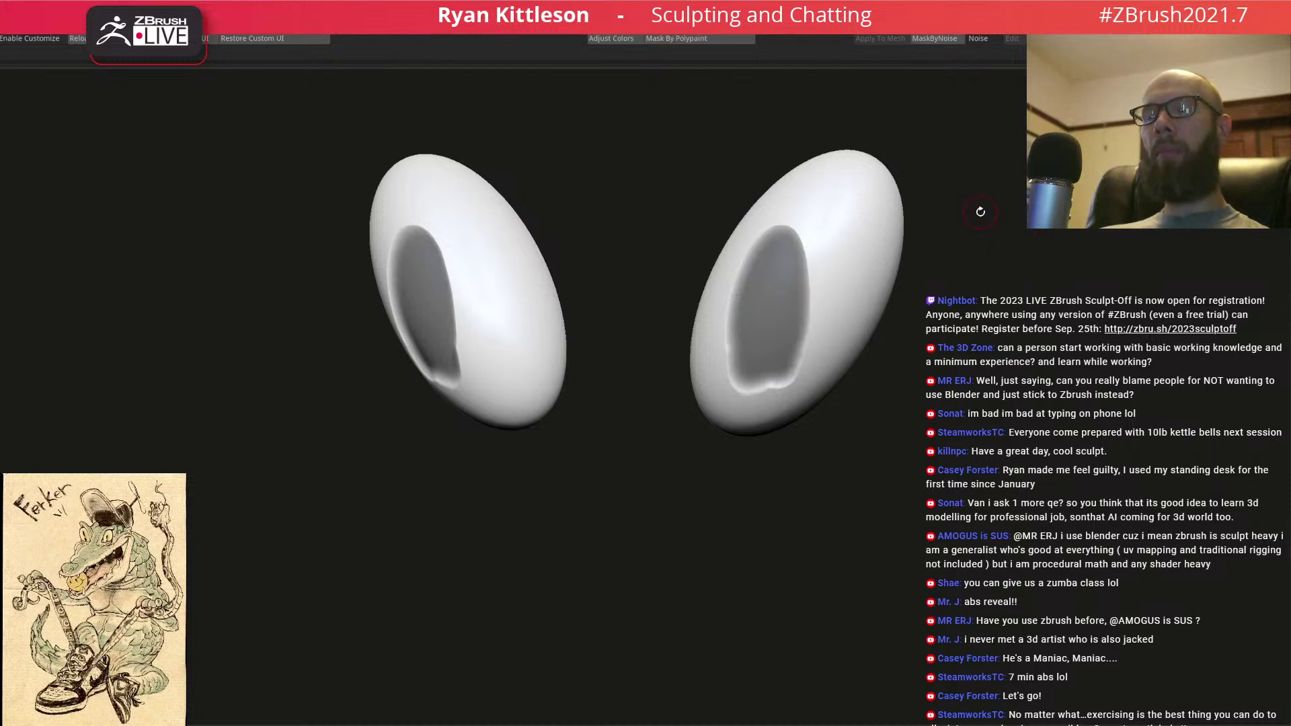
key("d")
key("ctrl+z")
key("ctrl+z")
key("ctrl+z")
key("ctrl+z")
key("ctrl+z")
key("ctrl+z")
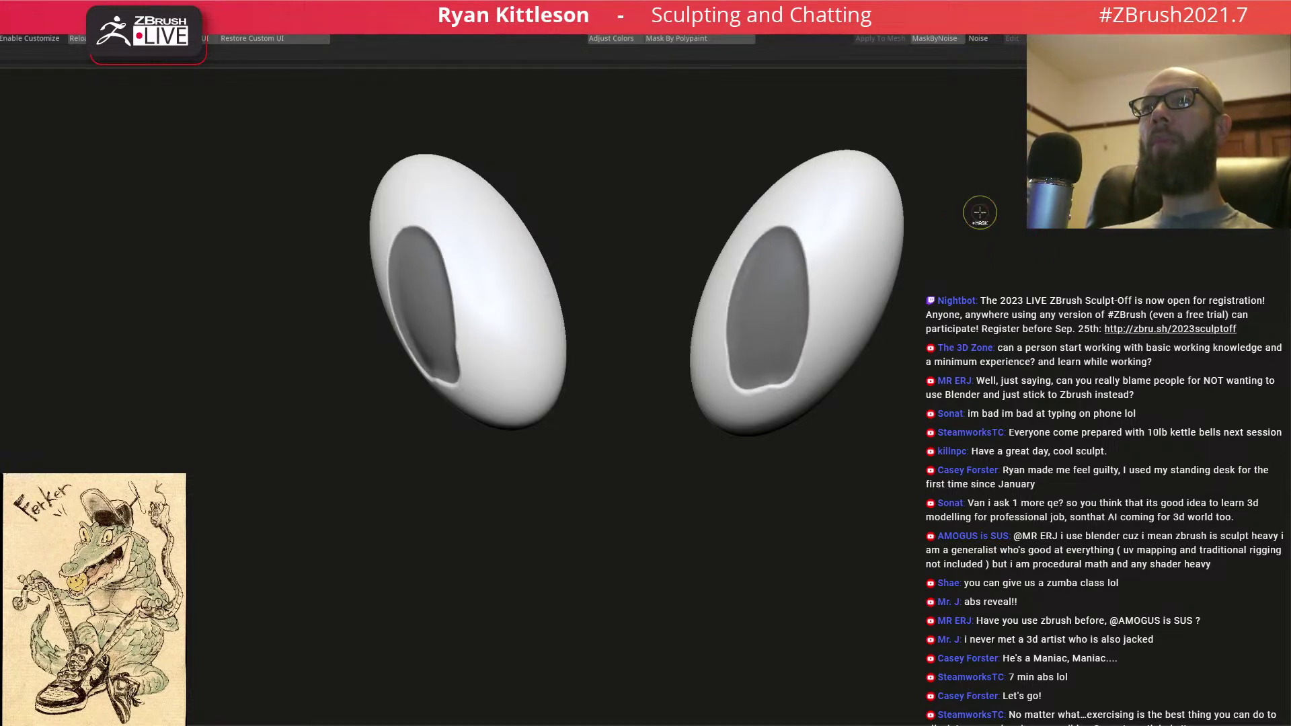
left_click(981, 213, "ctrl")
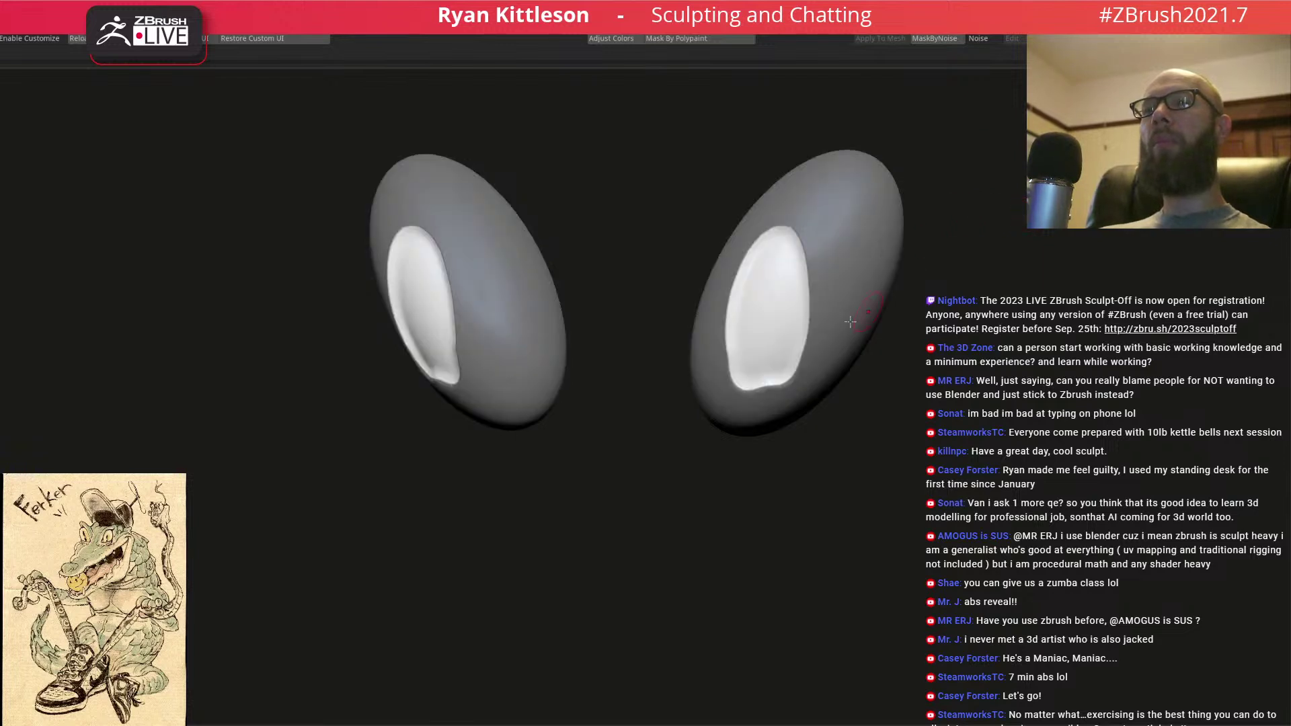
- Fill the unmasked irises with a pale yellow colour, clear the mask and show the whole character again
scroll(875, 308, "up", 2)
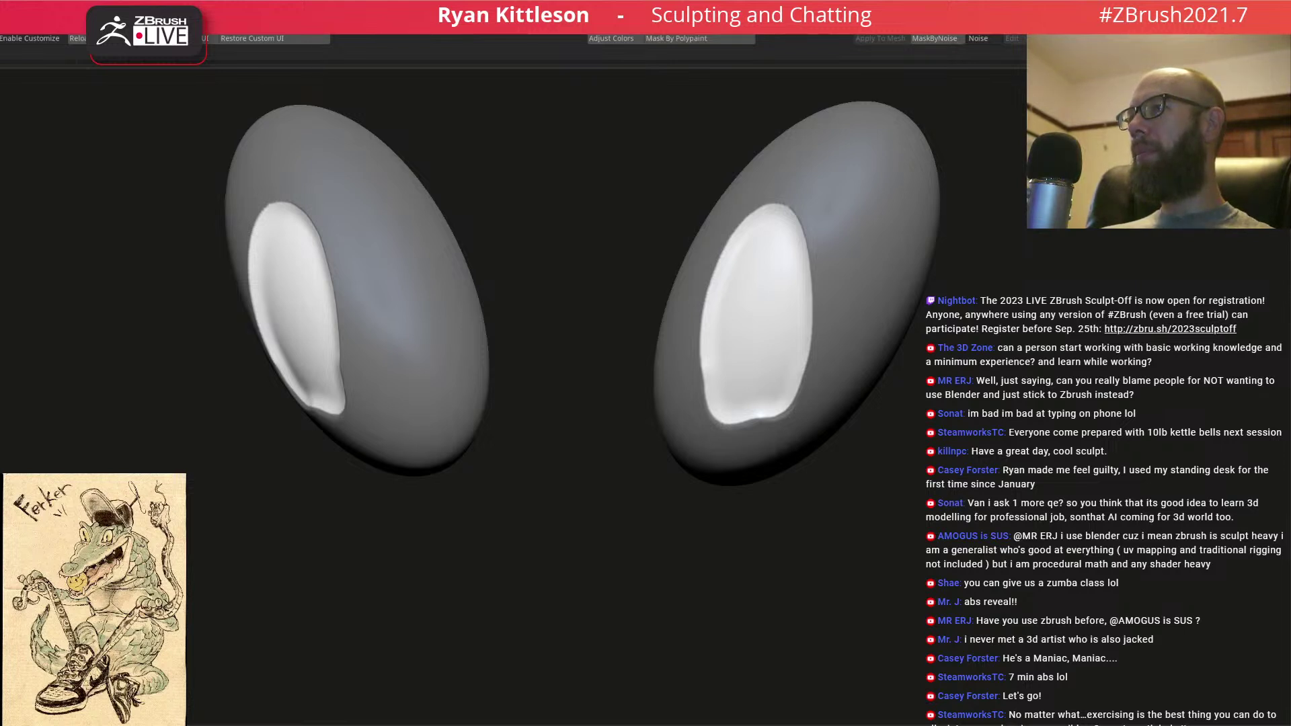
left_click(50, 639)
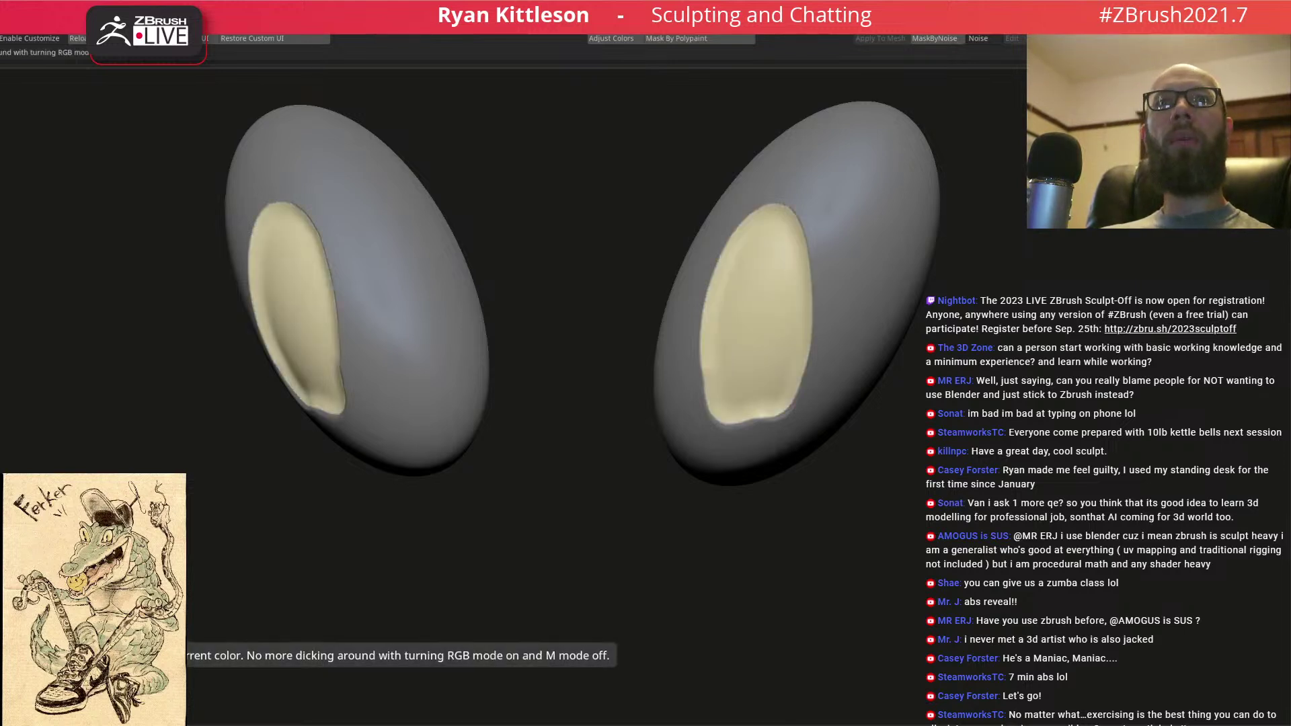
left_click_drag(968, 343, 997, 360, "ctrl")
key("shift+s")
- Inspect the coloured irises from a distance and close up, from the front and three-quarter views
right_click_drag(907, 369, 572, 225, "ctrl")
right_click_drag(761, 308, 941, 303)
right_click_drag(941, 302, 881, 287)
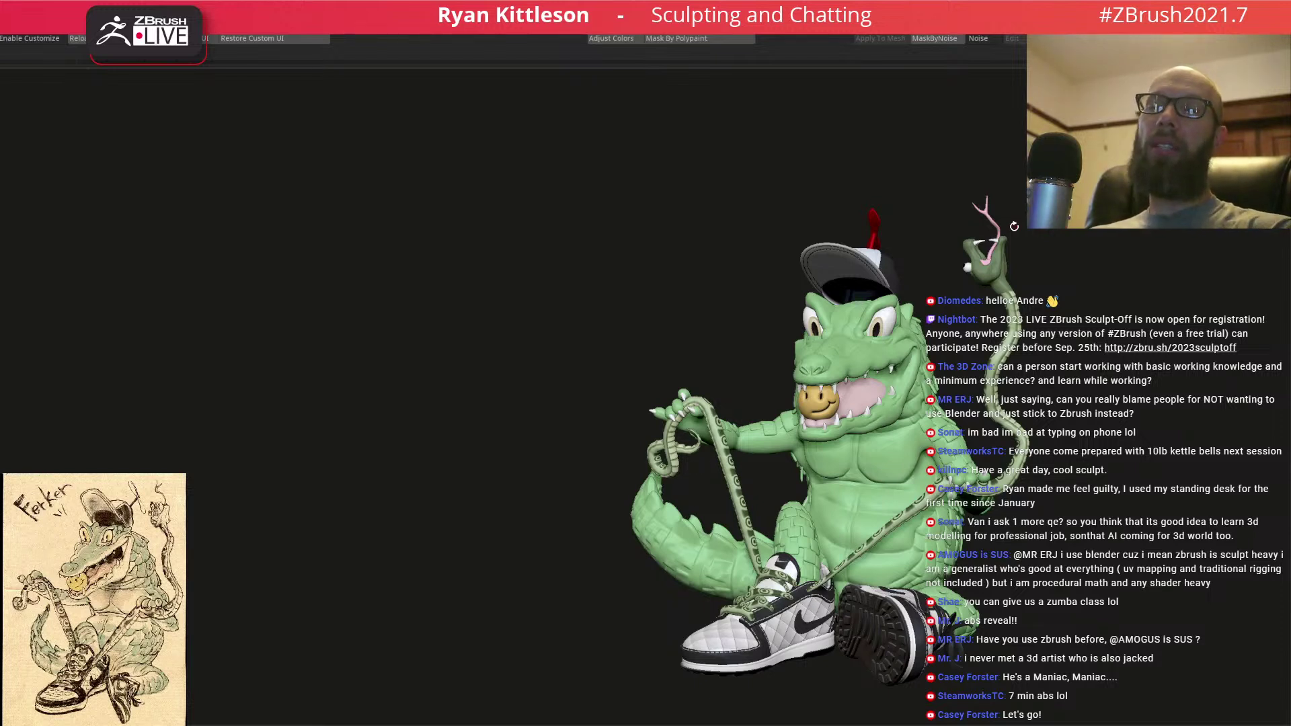
left_click_drag(949, 282, 720, 284)
left_click_drag(558, 322, 725, 300)
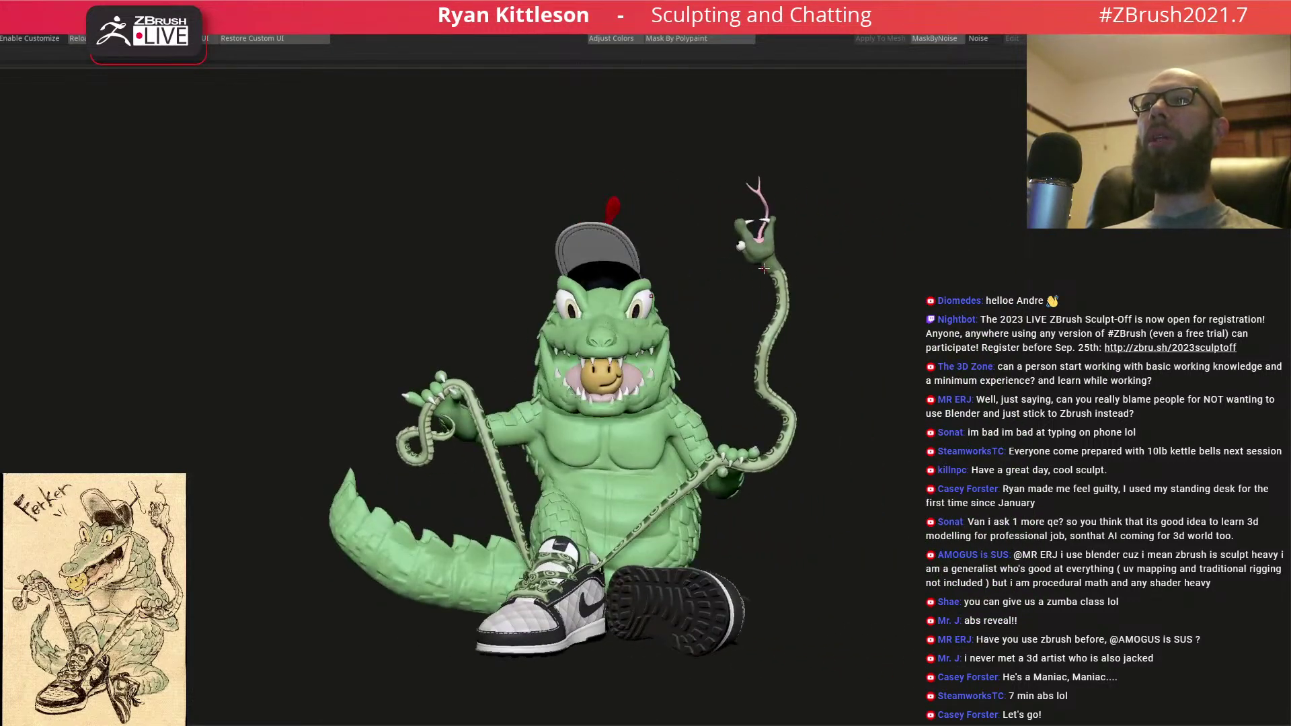
right_click_drag(636, 333, 803, 386, "ctrl")
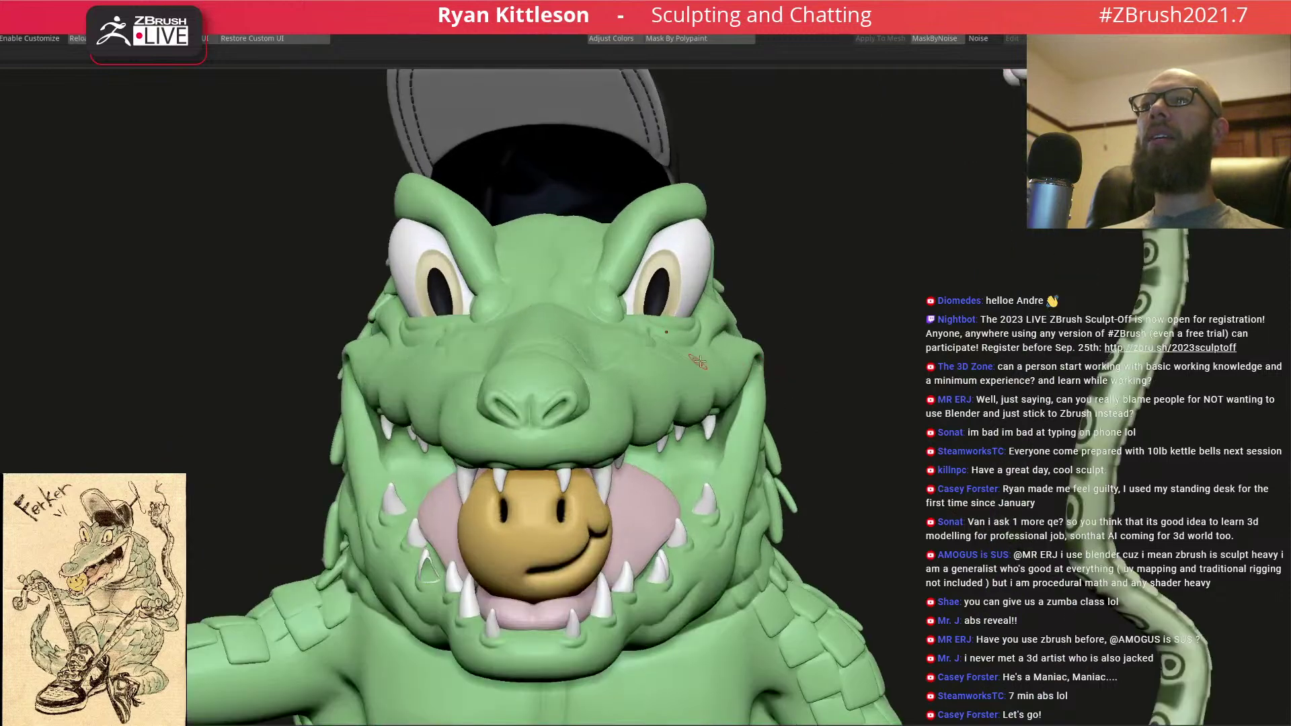
right_click_drag(724, 331, 670, 321, "ctrl")
left_click_drag(794, 324, 704, 316)
right_click_drag(704, 316, 752, 279, "ctrl")
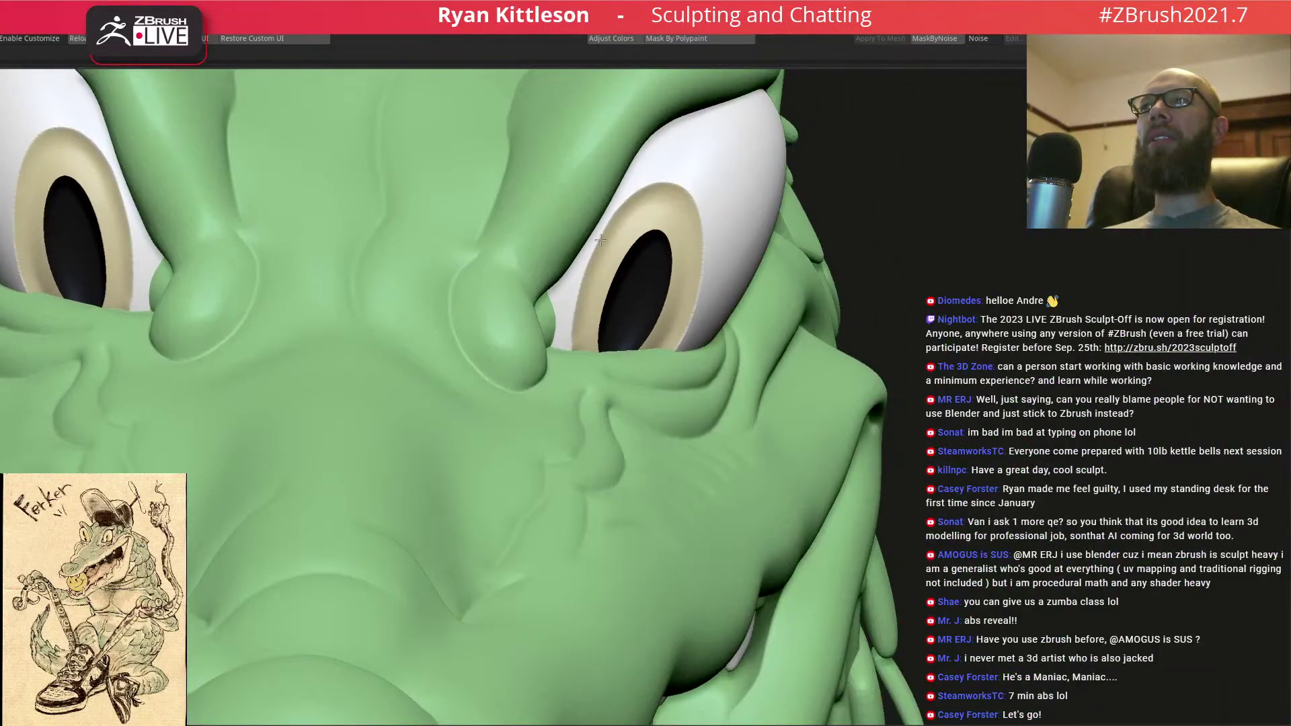
key("f")
right_click_drag(795, 330, 776, 228)
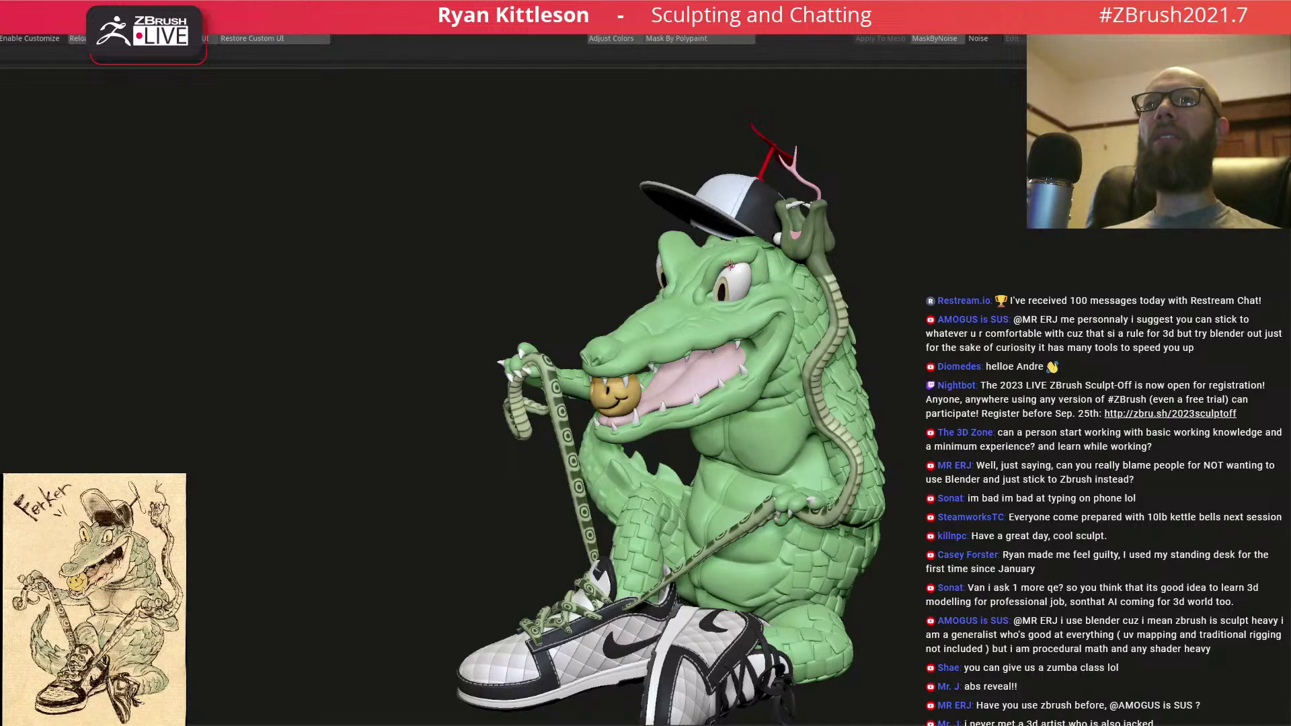
right_click_drag(716, 278, 757, 285, "ctrl")
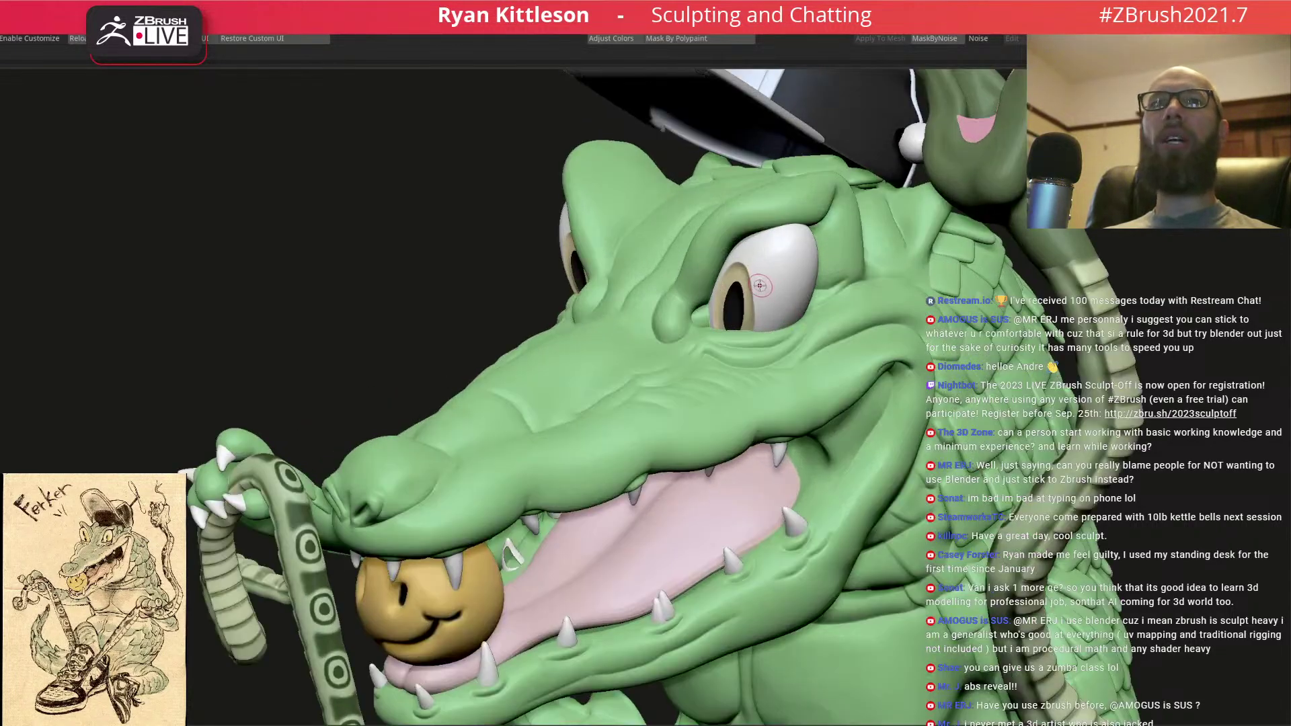
- Examine the whole crocodile's silhouette and pose from the front, side and back against the concept drawing
right_click_drag(797, 312, 811, 267)
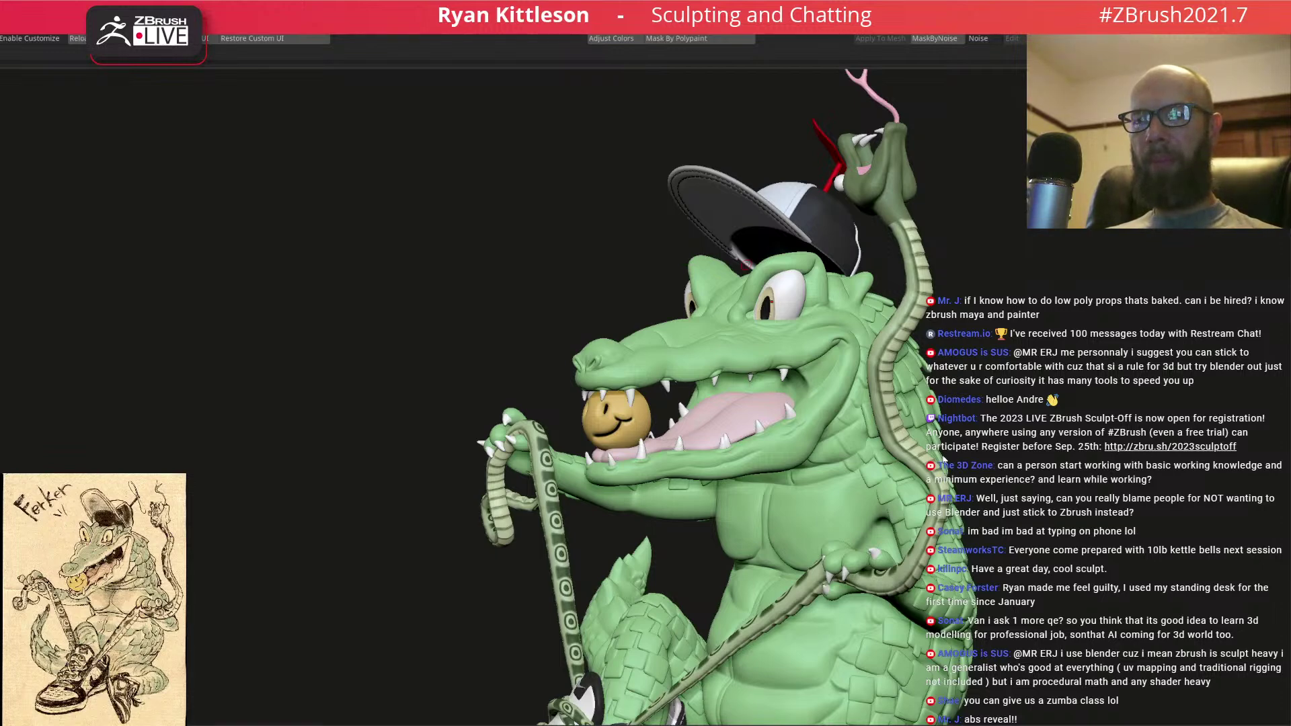
left_click_drag(947, 455, 968, 430)
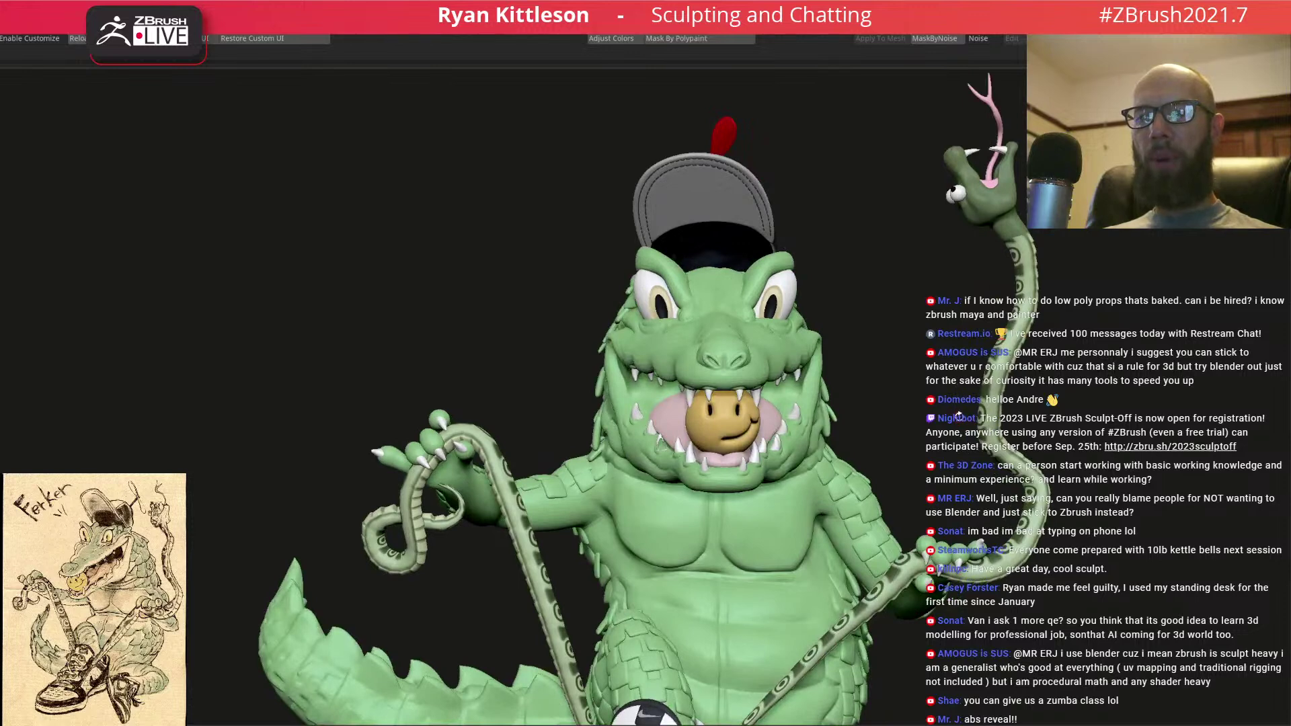
left_click_drag(953, 411, 977, 388, "alt")
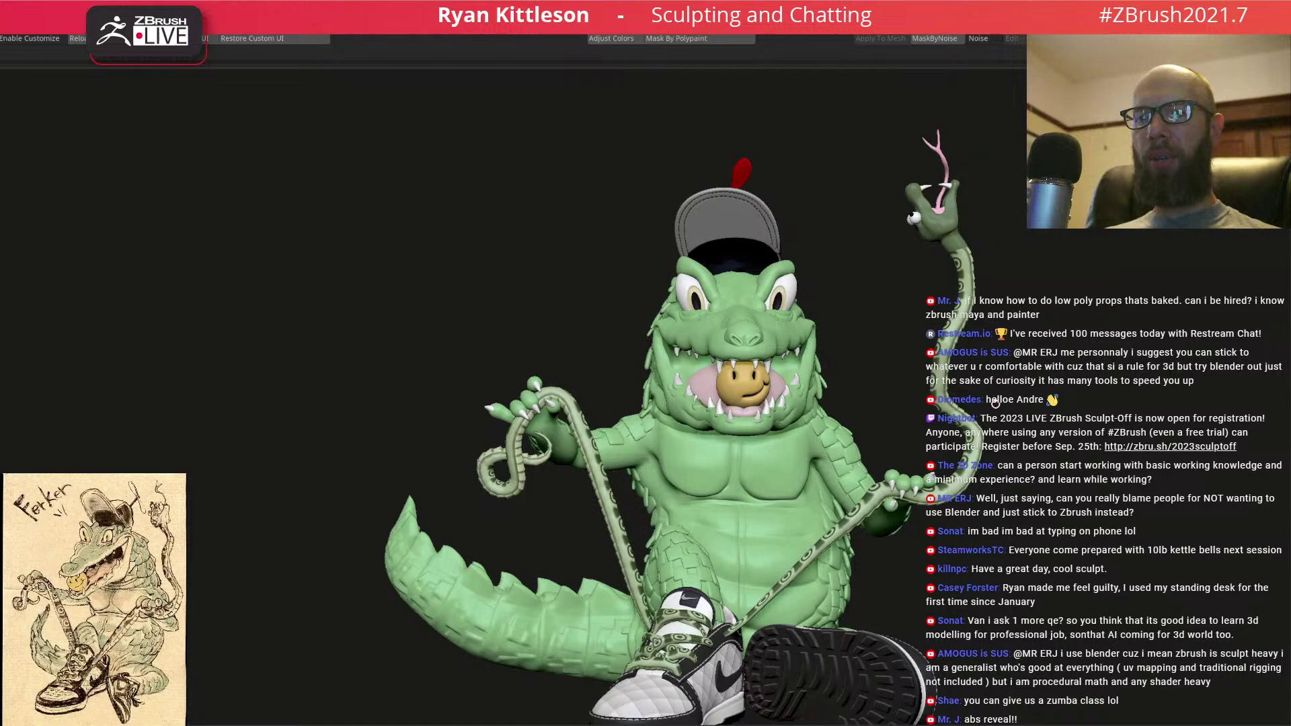
left_click_drag(995, 396, 849, 297, "alt")
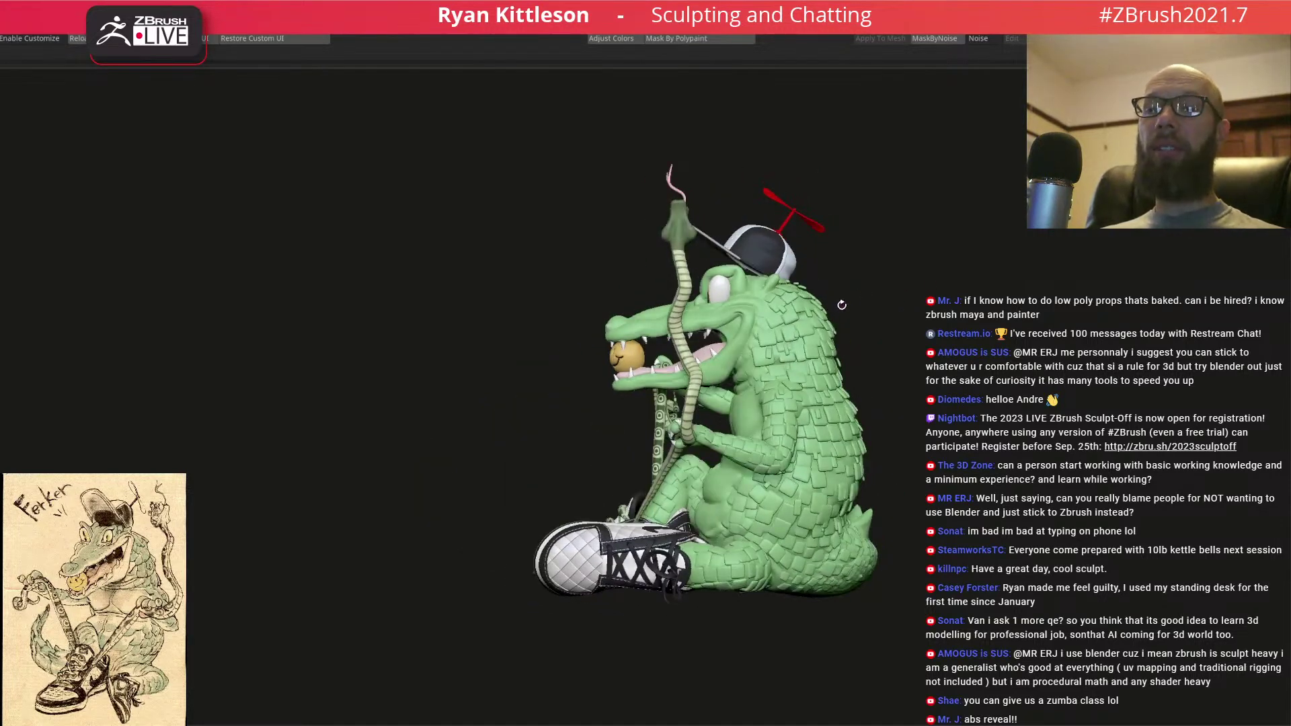
left_click_drag(753, 323, 802, 304)
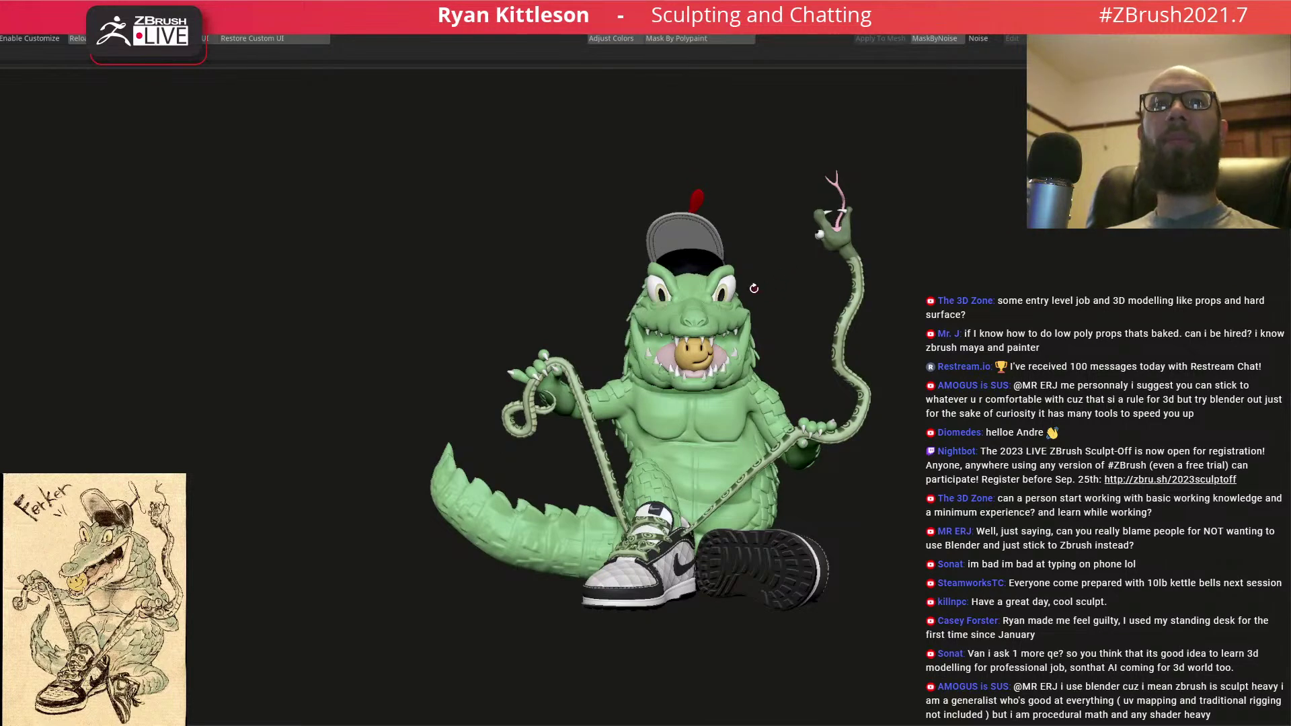
left_click_drag(750, 283, 762, 294)
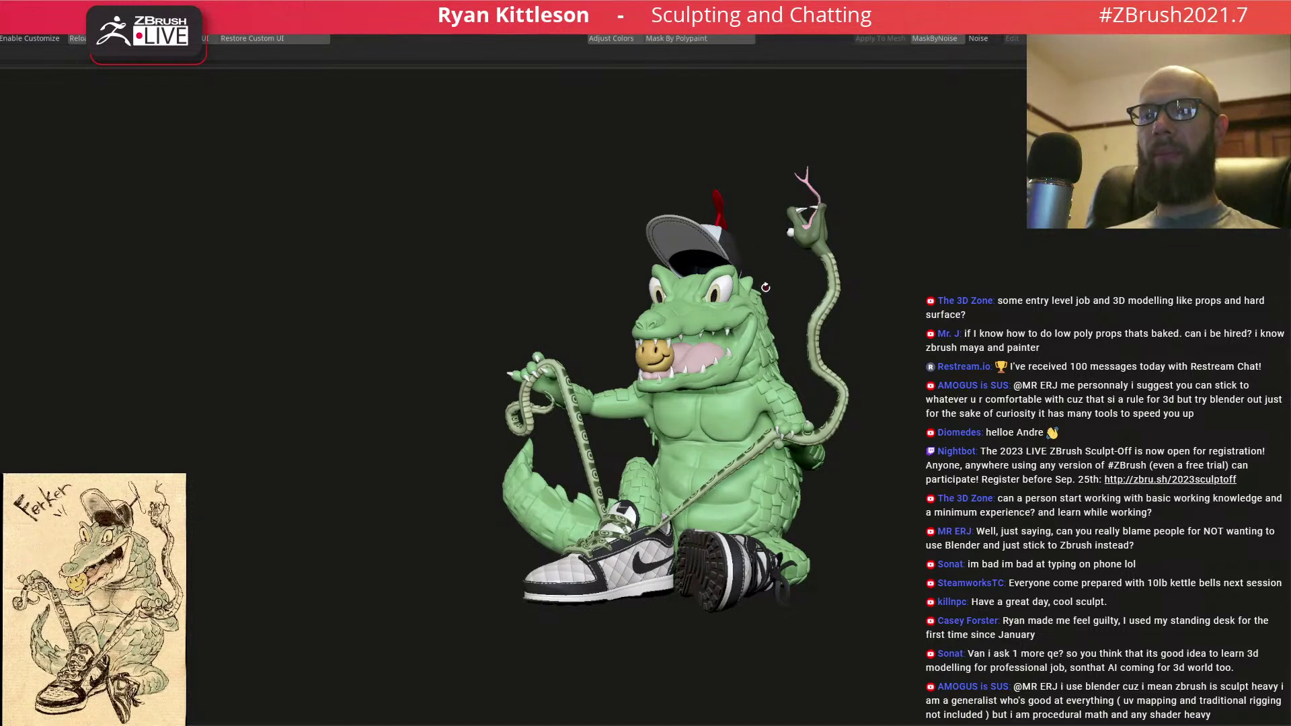
mouse_move(762, 289)
left_mouse_down()
mouse_move(736, 288)
mouse_move(763, 290)
left_mouse_up()
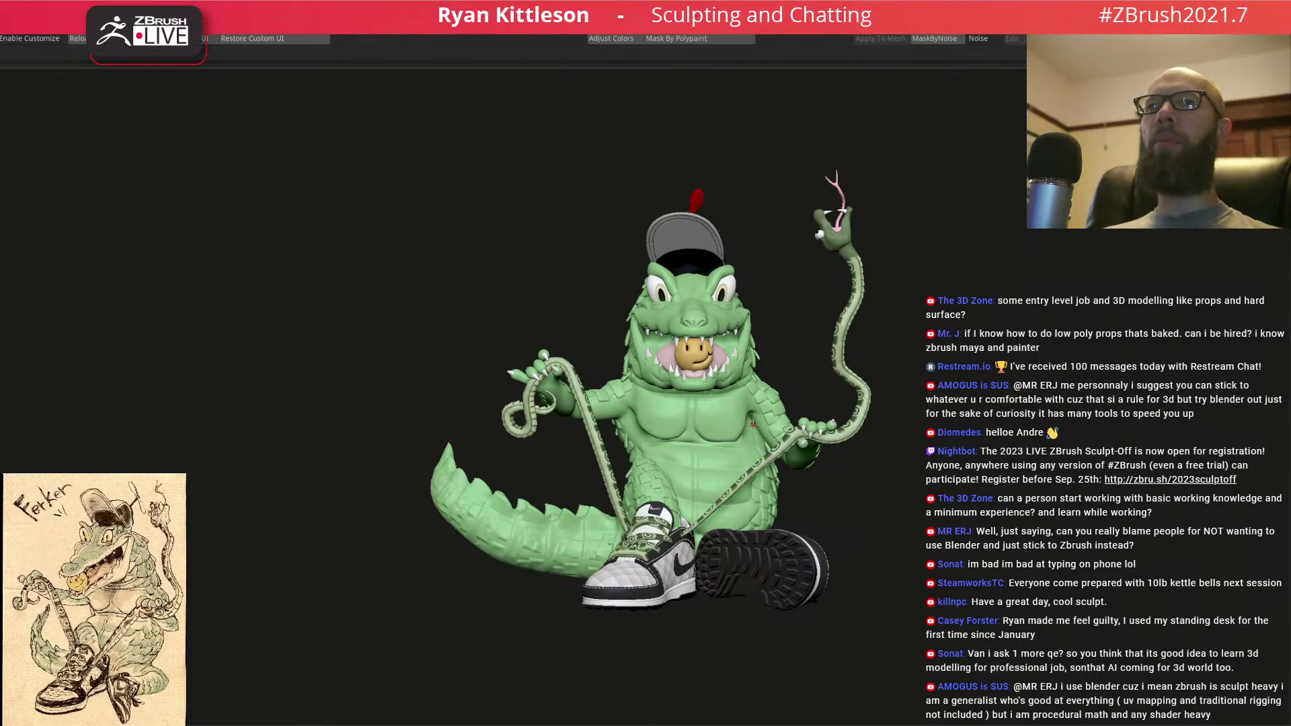
right_click_drag(711, 432, 736, 396)
right_click_drag(876, 333, 815, 332)
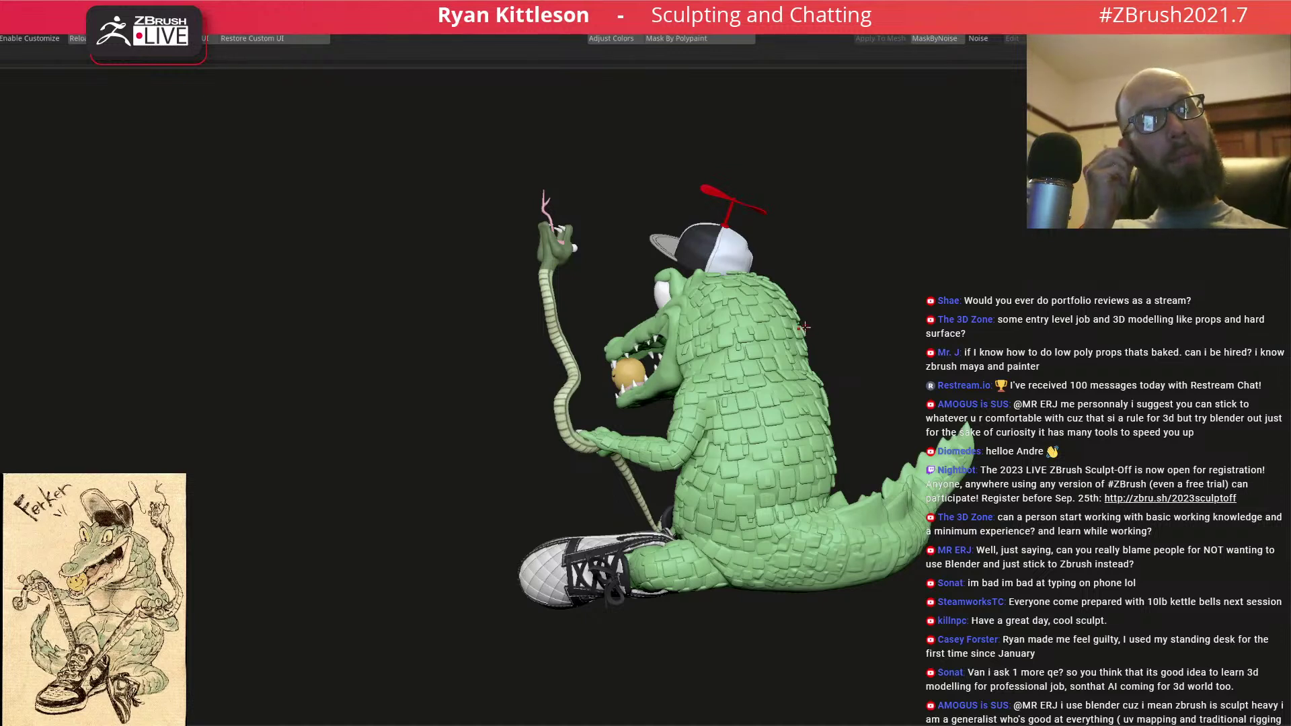
- Isolate the body and push the back wall of the mouth cavity inward, forming recesses behind both inner cheeks
right_click_drag(735, 331, 783, 348)
key("space")
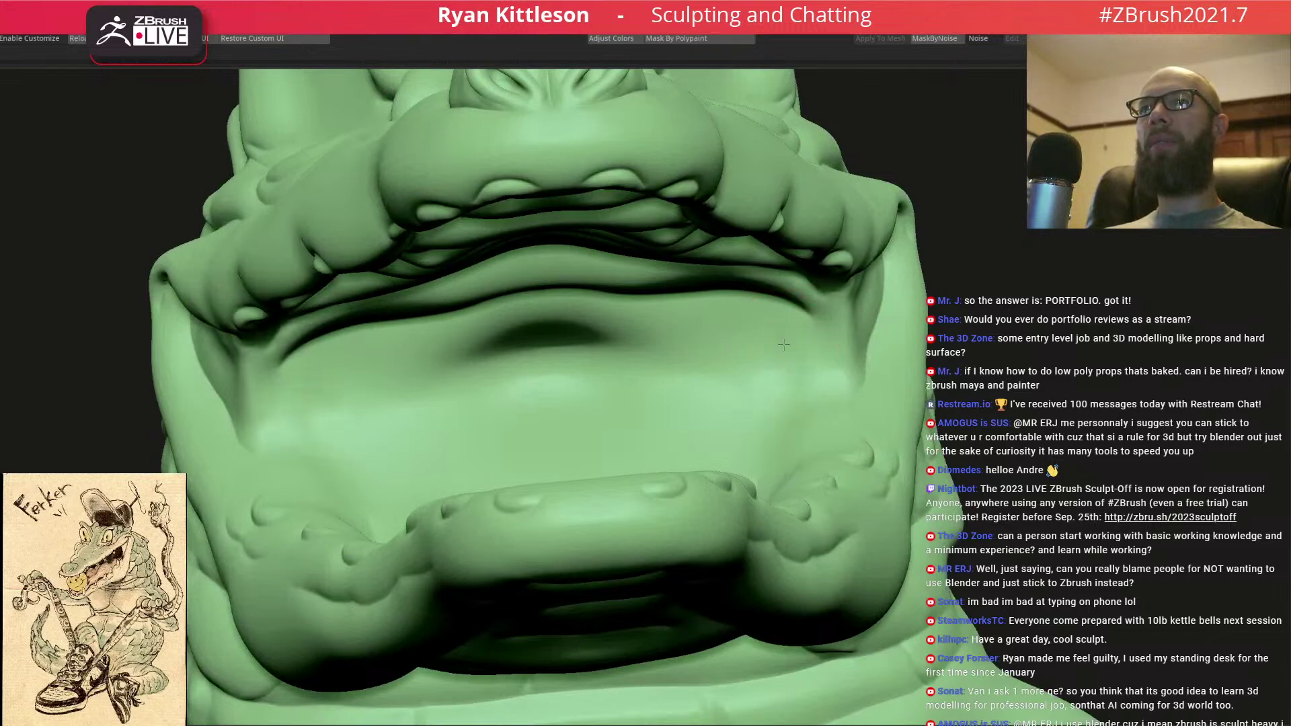
mouse_move(739, 397)
left_mouse_down()
mouse_move(777, 363)
mouse_move(798, 365)
left_mouse_up()
right_click_drag(798, 365, 785, 388)
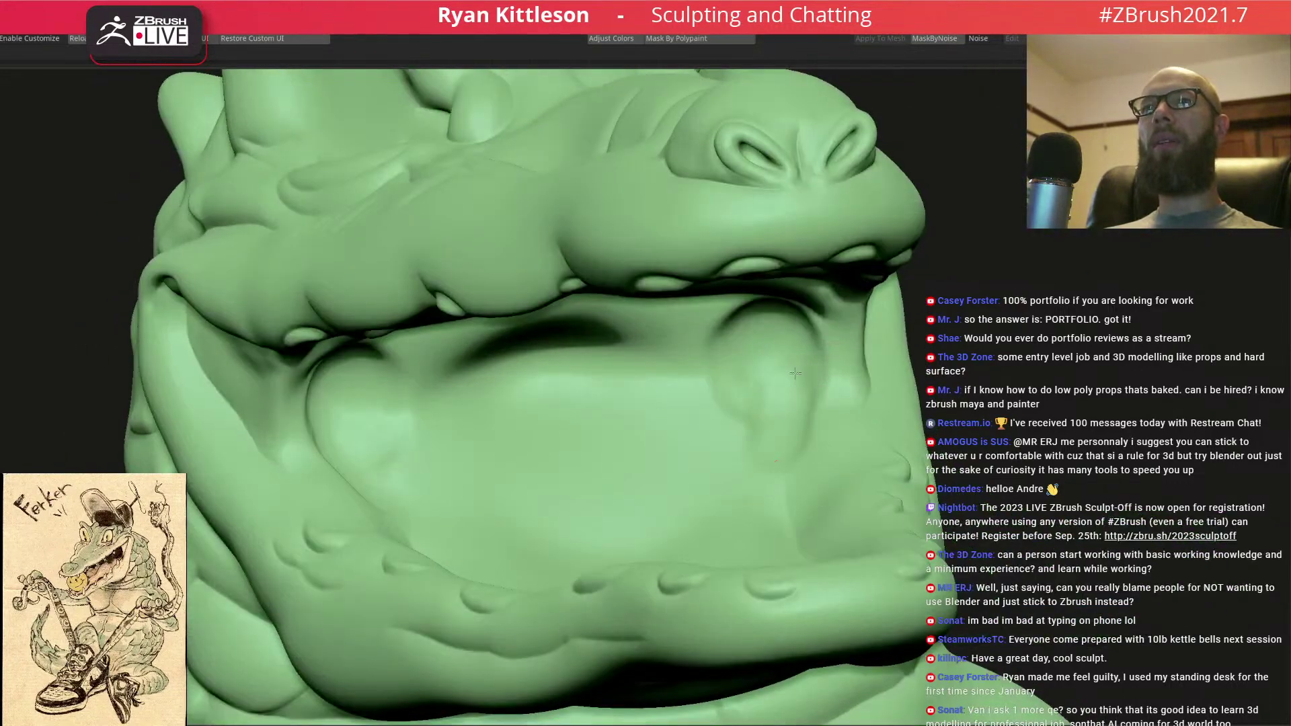
mouse_move(806, 349)
left_mouse_down()
mouse_move(736, 456)
mouse_move(719, 377)
mouse_move(709, 384)
mouse_move(733, 377)
mouse_move(740, 403)
mouse_move(719, 390)
left_mouse_up()
right_click_drag(720, 390, 690, 336)
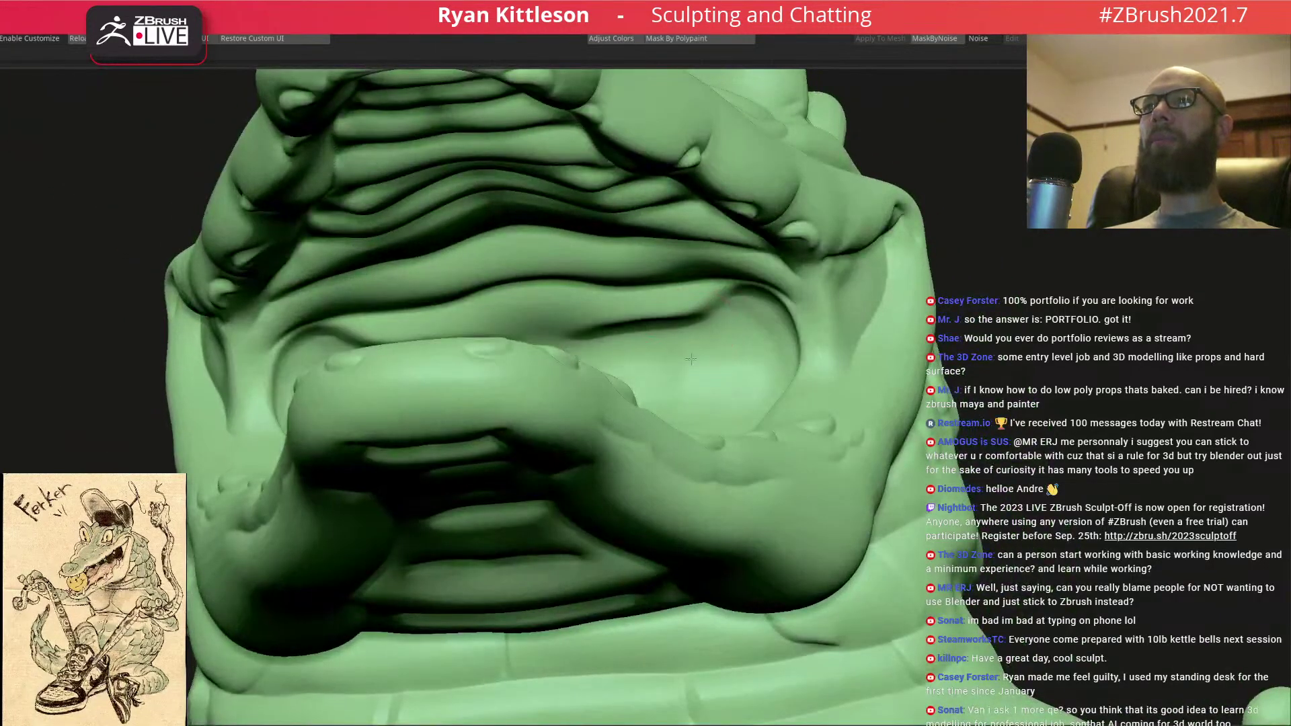
- Push the mouth cavity's inner wall deeper behind the cheek, undo the last stroke and rework the same area more gently
mouse_move(730, 369)
right_mouse_down()
mouse_move(719, 419)
mouse_move(830, 380)
mouse_move(613, 426)
mouse_move(608, 411)
right_mouse_up()
key("space")
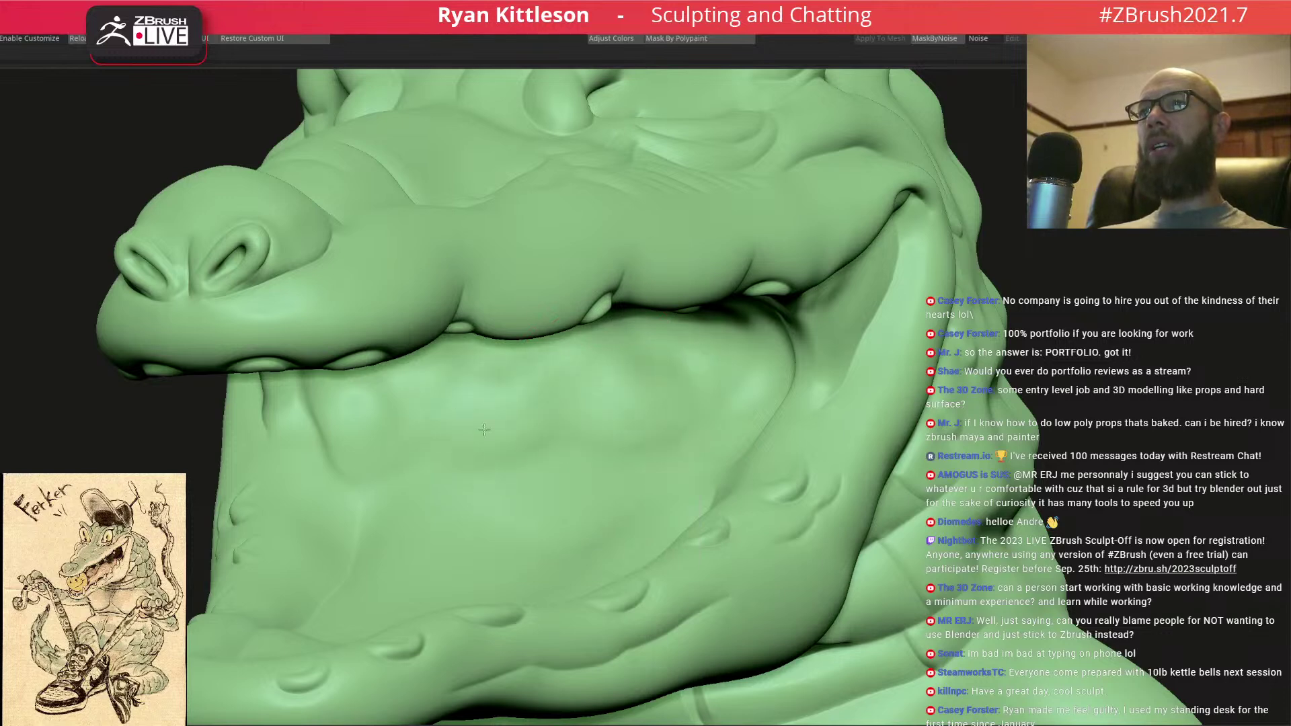
mouse_move(476, 402)
left_mouse_down()
mouse_move(577, 403)
mouse_move(571, 452)
left_mouse_up()
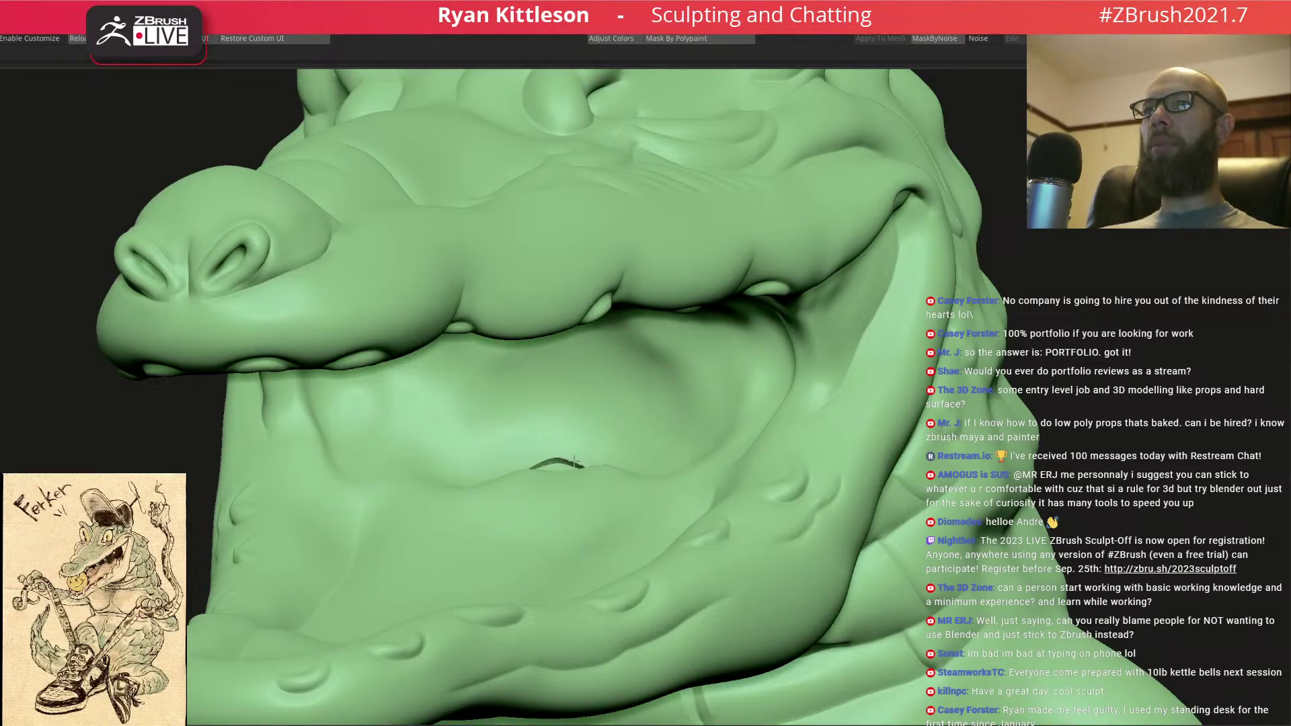
right_click_drag(563, 463, 581, 458)
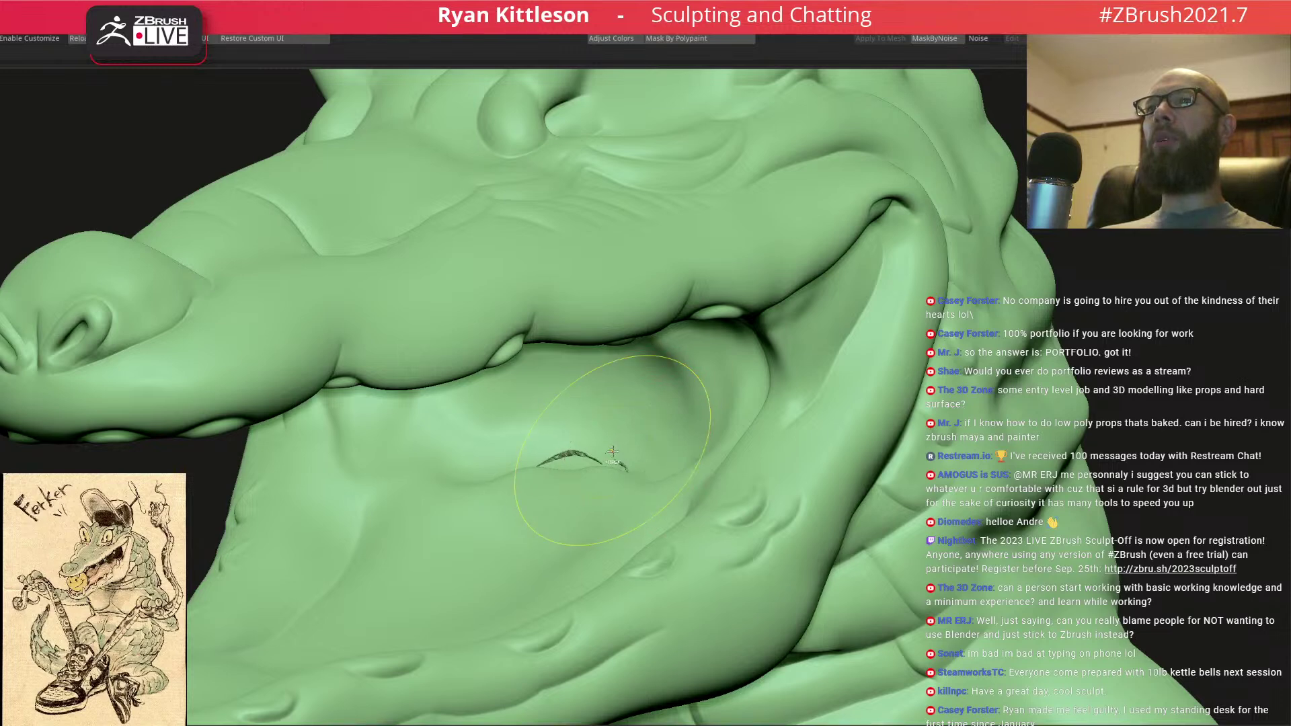
key("ctrl+z")
right_click_drag(600, 423, 606, 381)
left_click_drag(606, 381, 663, 384)
- Deepen and smooth the recess where the inner cheek meets the rear of the mouth, close to the jaw corner
mouse_move(636, 368)
right_mouse_down("ctrl")
mouse_move(637, 330)
mouse_move(702, 373)
mouse_move(710, 356)
mouse_move(696, 357)
right_mouse_up("ctrl")
key("space")
left_click_drag(717, 357, 696, 355)
right_click_drag(695, 355, 715, 345)
mouse_move(688, 368)
left_mouse_down()
mouse_move(683, 436)
mouse_move(700, 403)
mouse_move(662, 296)
mouse_move(684, 321)
mouse_move(673, 308)
left_mouse_up()
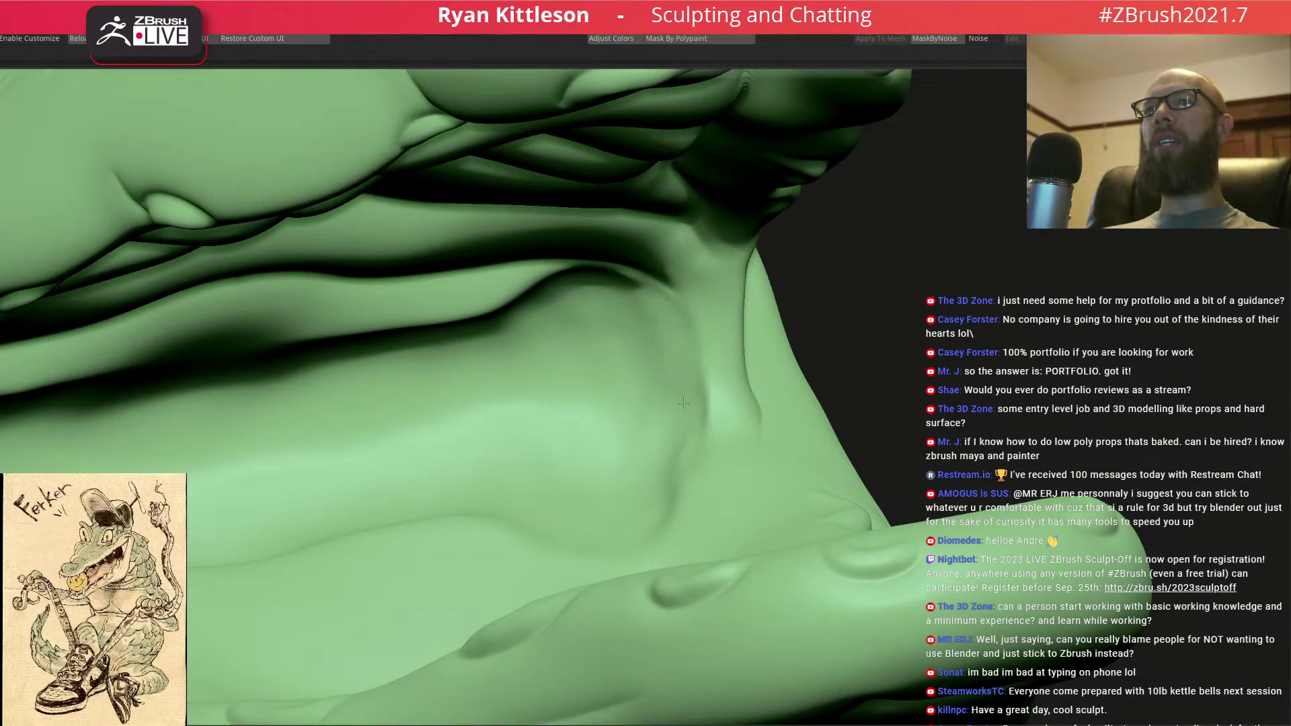
left_click_drag(690, 463, 711, 367)
mouse_move(672, 304)
left_mouse_down()
mouse_move(651, 294)
mouse_move(667, 330)
left_mouse_up()
- Reshape the fold between the rear palate and the inner cheek, checking the head from three-quarter and side views
mouse_move(484, 484)
right_mouse_down()
mouse_move(412, 524)
mouse_move(470, 296)
right_mouse_up()
key("space")
mouse_move(527, 276)
left_mouse_down()
mouse_move(440, 306)
mouse_move(496, 302)
mouse_move(342, 325)
left_mouse_up()
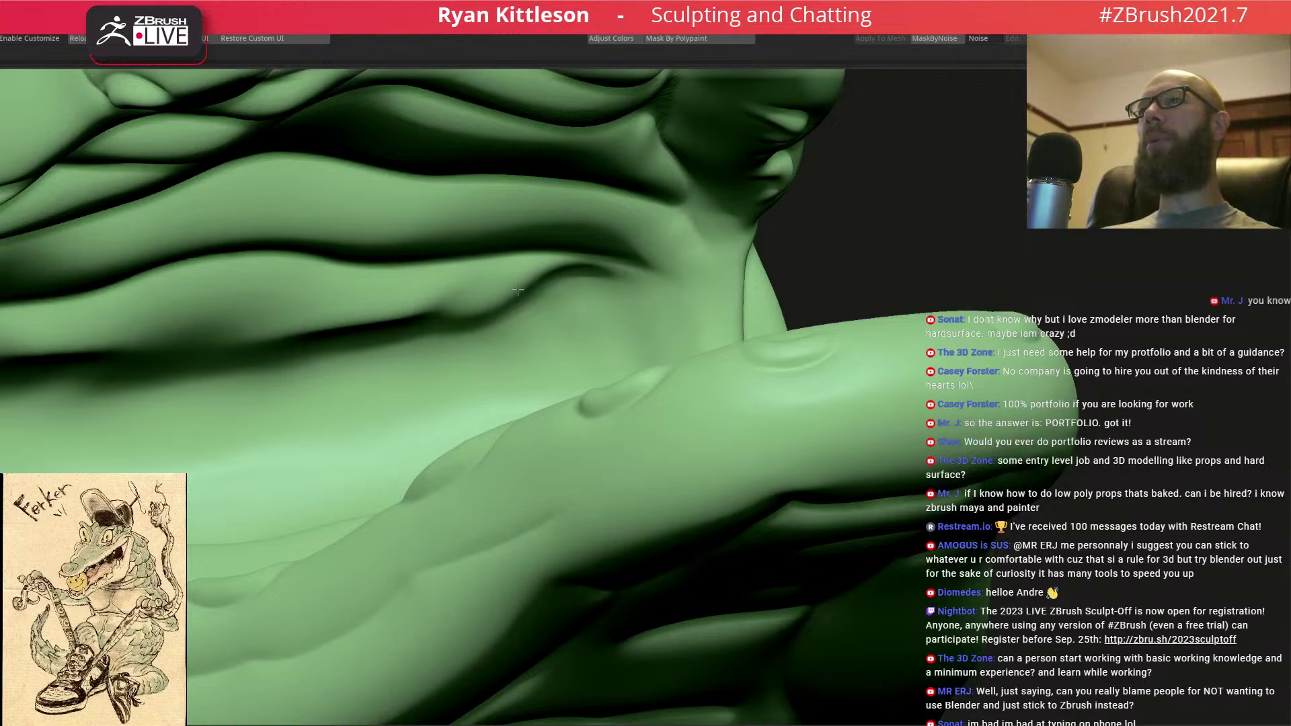
mouse_move(657, 317)
right_mouse_down("ctrl")
mouse_move(593, 248)
mouse_move(706, 288)
mouse_move(741, 277)
right_mouse_up("ctrl")
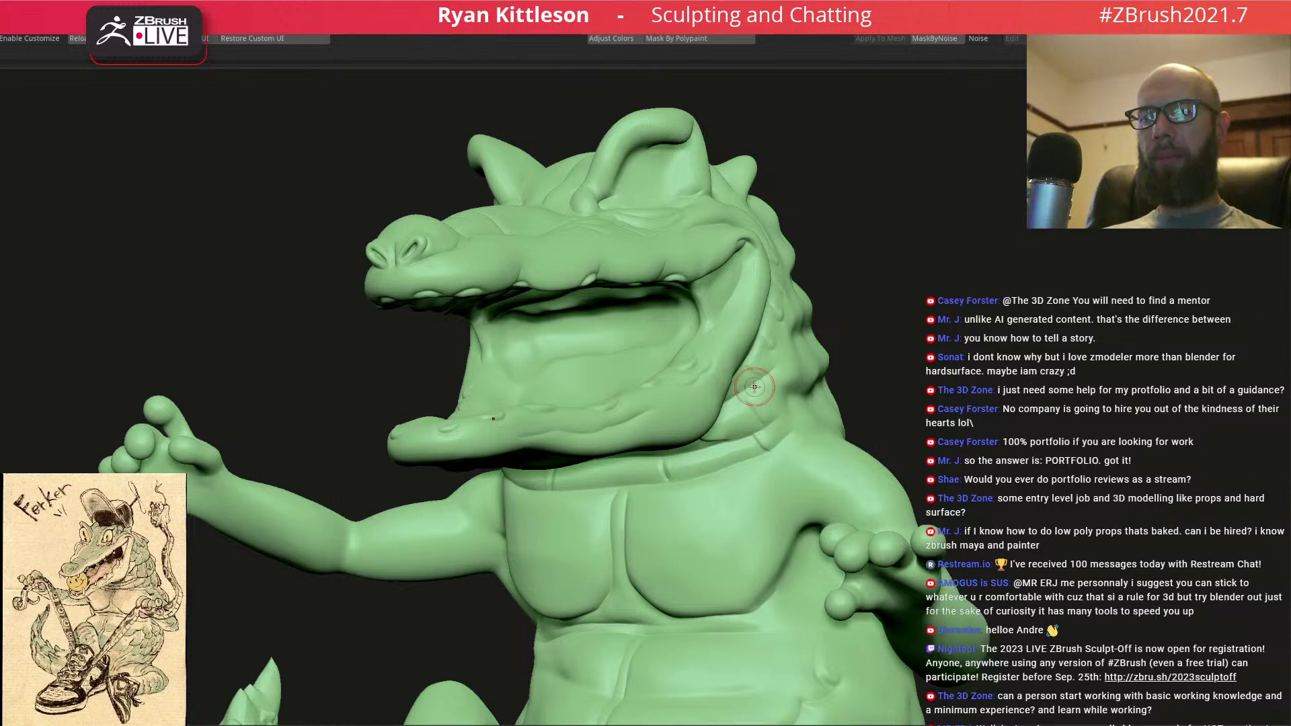
right_click_drag(755, 376, 725, 361)
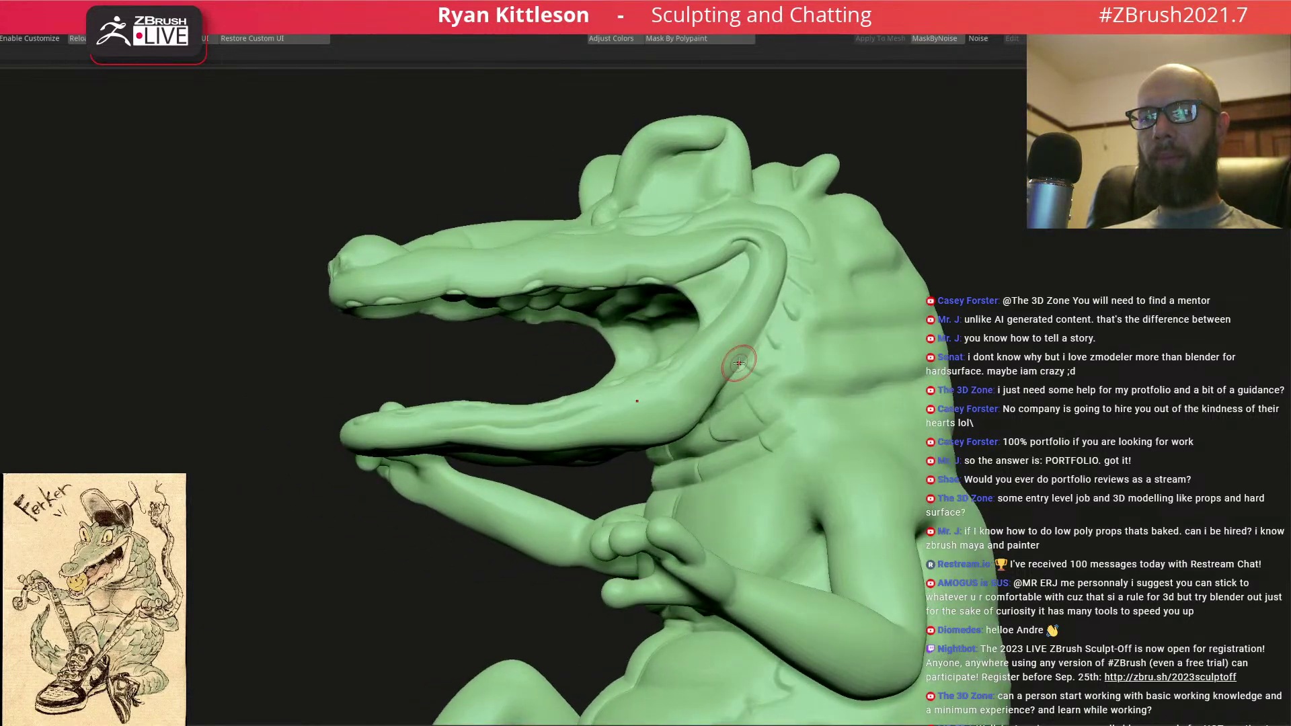
mouse_move(739, 363)
right_mouse_down()
mouse_move(758, 330)
mouse_move(714, 296)
mouse_move(725, 304)
mouse_move(716, 274)
mouse_move(753, 311)
mouse_move(811, 329)
mouse_move(766, 299)
mouse_move(723, 331)
right_mouse_up()
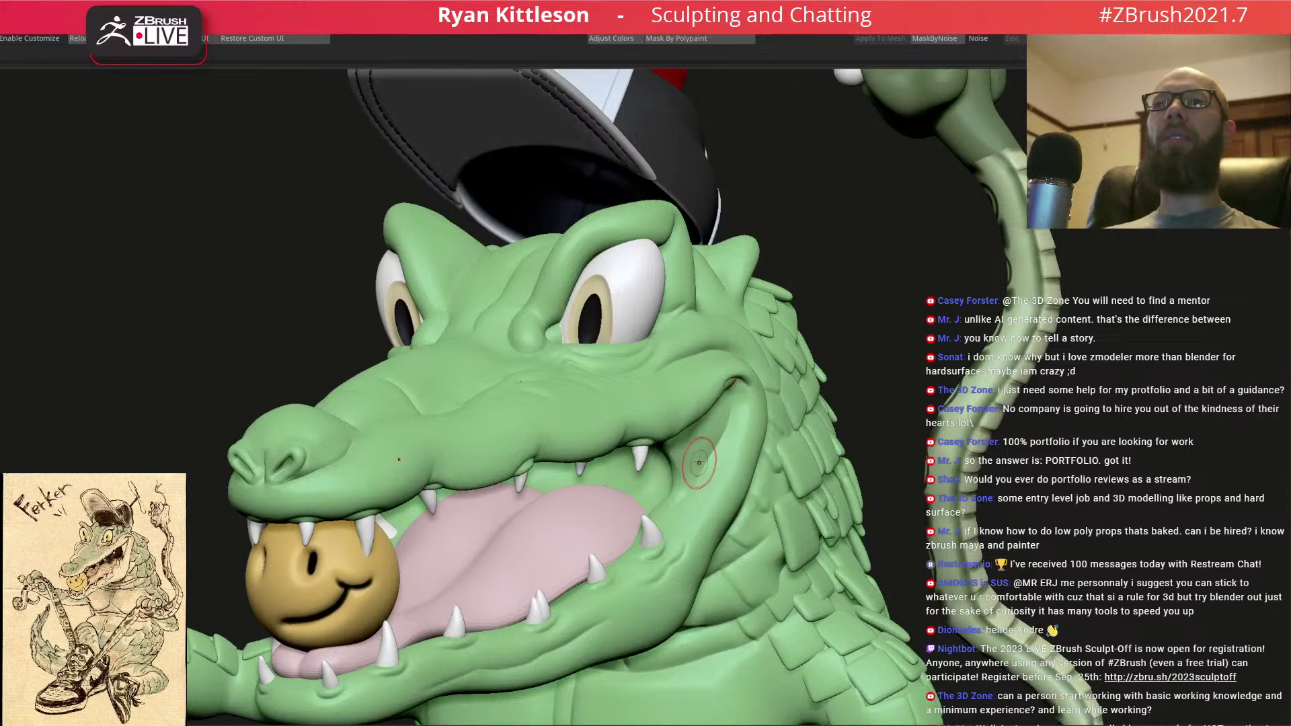
- Isolate the body again and paint a dark patch onto the back of the mouth cavity
key("alt+shift+s")
key("shift+f")
key("shift+f")
mouse_move(624, 478)
right_mouse_down("alt")
mouse_move(665, 380)
mouse_move(622, 373)
right_mouse_up("alt")
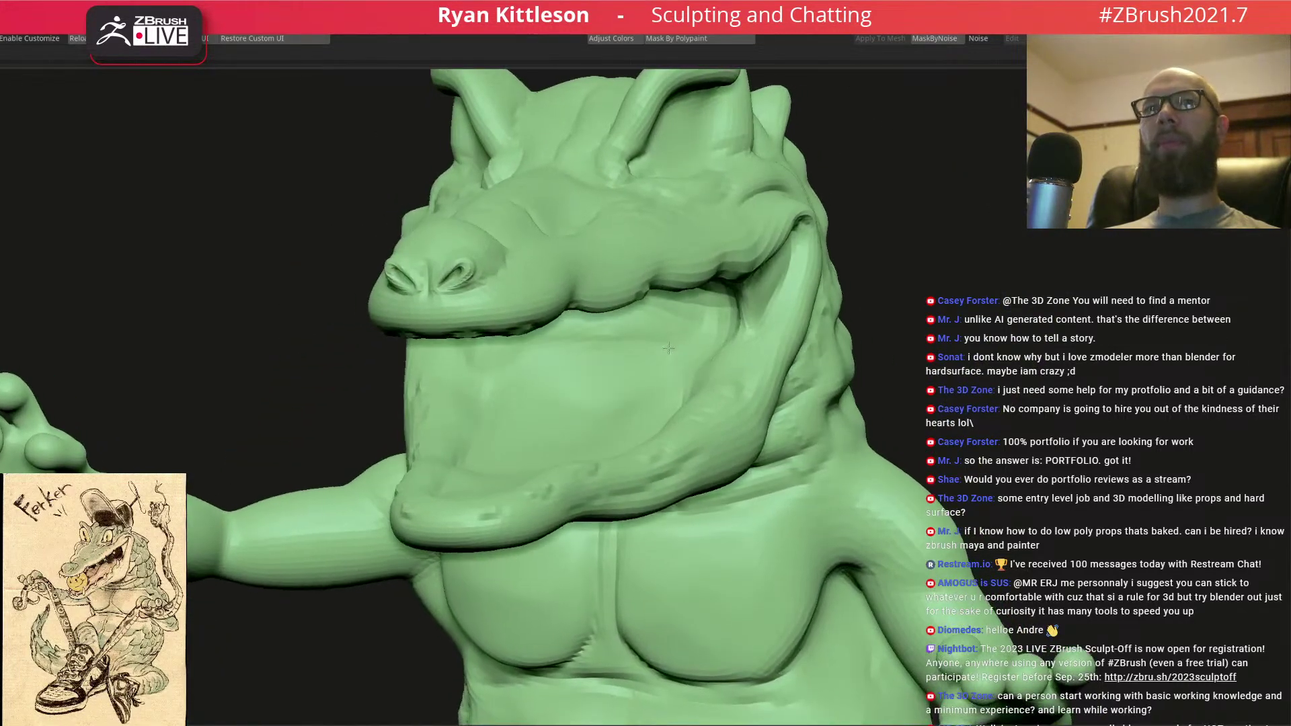
key("space")
left_click_drag(569, 374, 591, 391)
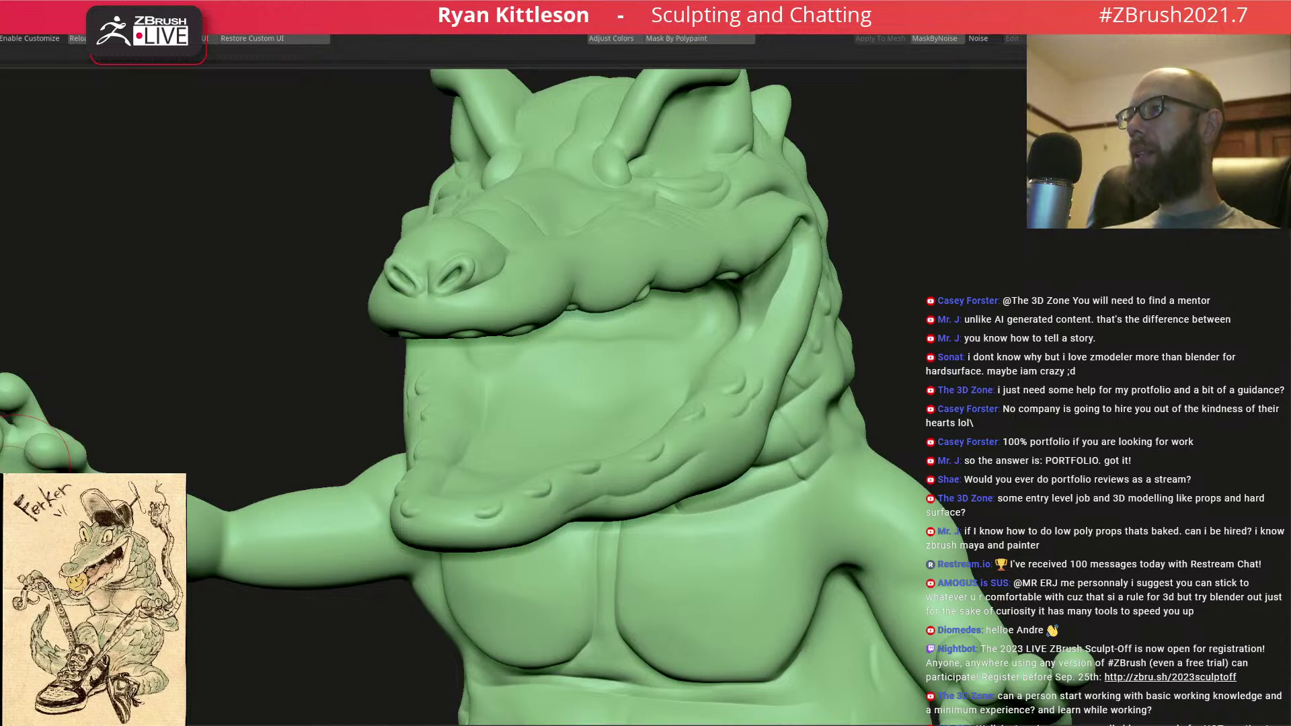
mouse_move(578, 377)
left_mouse_down("ctrl")
mouse_move(592, 376)
mouse_move(538, 373)
mouse_move(628, 384)
mouse_move(575, 417)
mouse_move(588, 383)
mouse_move(572, 427)
mouse_move(559, 381)
left_mouse_up("ctrl")
mouse_move(559, 381)
right_mouse_down()
mouse_move(569, 344)
mouse_move(622, 340)
right_mouse_up()
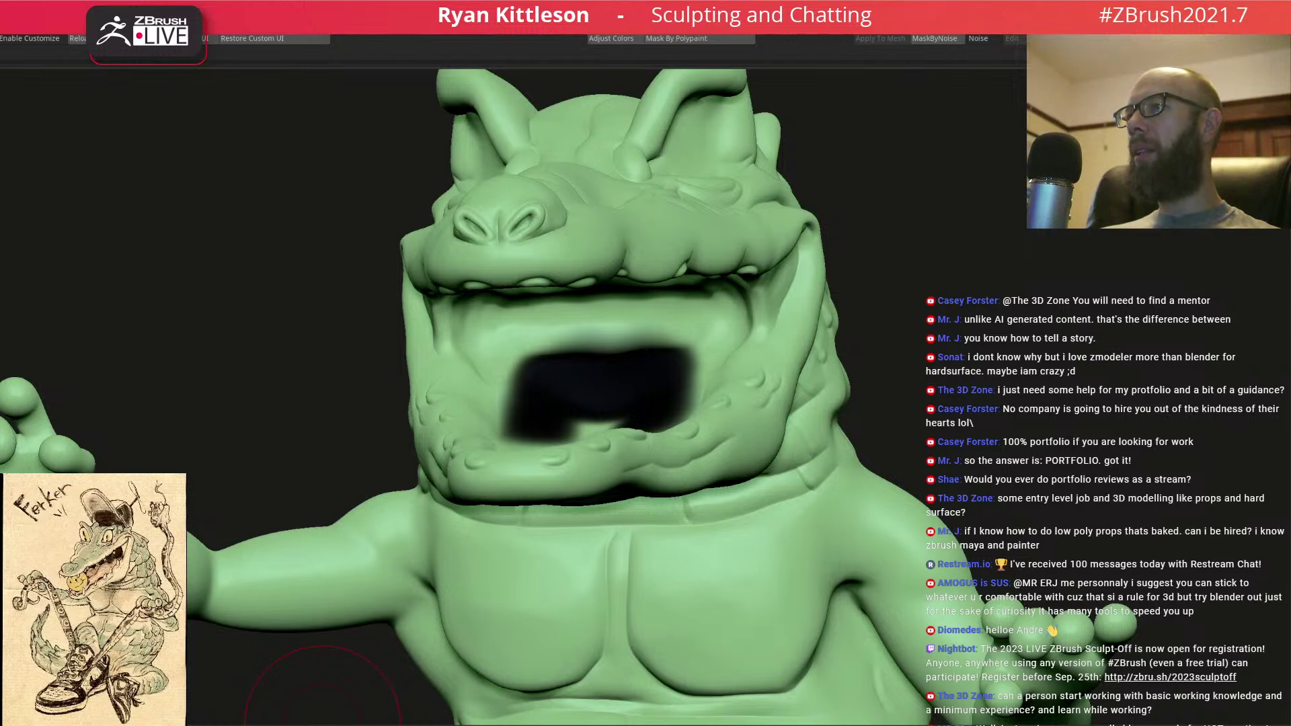
- Paint the throat and inner cheek walls a very dark maroon, covering the back of the mouth
mouse_move(659, 317)
left_mouse_down()
mouse_move(666, 350)
mouse_move(531, 322)
mouse_move(686, 316)
mouse_move(538, 369)
mouse_move(593, 358)
left_mouse_up()
right_click_drag(577, 359, 484, 336)
mouse_move(585, 283)
left_mouse_down()
mouse_move(562, 306)
mouse_move(474, 332)
mouse_move(511, 292)
mouse_move(556, 306)
mouse_move(501, 269)
mouse_move(528, 293)
mouse_move(481, 306)
left_mouse_up()
mouse_move(508, 294)
right_mouse_down()
mouse_move(475, 323)
mouse_move(506, 369)
right_mouse_up()
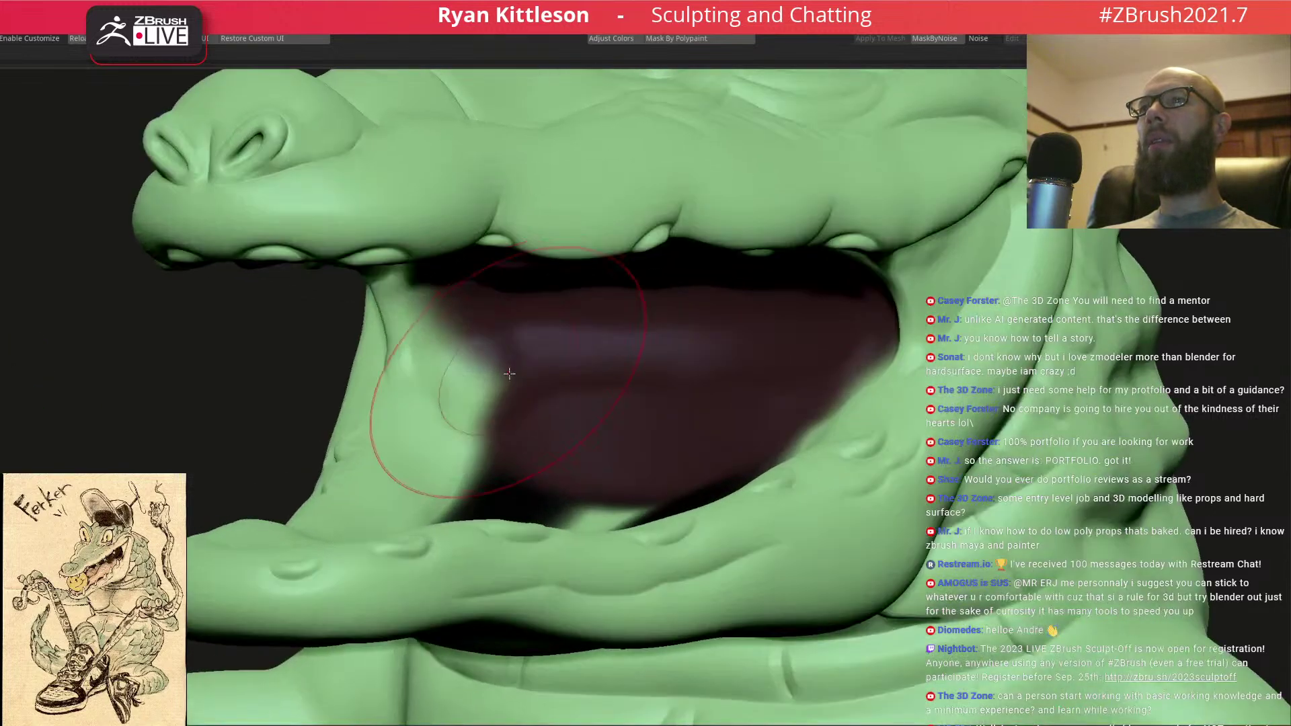
key("space")
mouse_move(523, 374)
left_mouse_down()
mouse_move(491, 418)
mouse_move(442, 302)
left_mouse_up()
- Extend the dark maroon paint forward over the mouth floor to the front of the lower jaw
left_click_drag(499, 455, 490, 395)
mouse_move(490, 395)
right_mouse_down()
mouse_move(596, 309)
mouse_move(647, 430)
right_mouse_up()
mouse_move(650, 427)
left_mouse_down()
mouse_move(683, 438)
mouse_move(764, 386)
mouse_move(639, 506)
left_mouse_up()
right_click_drag(600, 544, 651, 394, "alt")
mouse_move(542, 305)
left_mouse_down()
mouse_move(507, 323)
mouse_move(443, 418)
mouse_move(592, 403)
mouse_move(511, 397)
mouse_move(471, 437)
mouse_move(483, 377)
mouse_move(441, 404)
mouse_move(424, 339)
mouse_move(390, 403)
mouse_move(365, 517)
mouse_move(393, 514)
left_mouse_up()
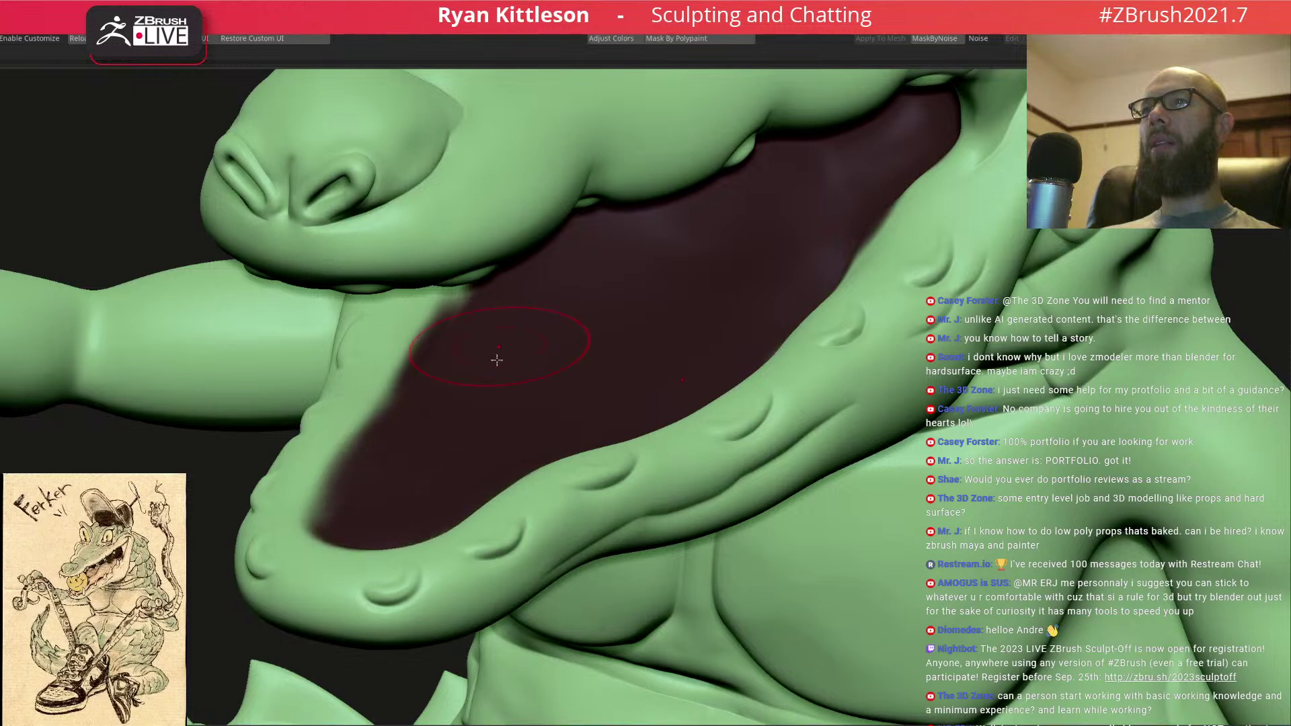
- Paint the dark maroon up the mouth's side walls and around the rear of the palate
right_click_drag(496, 360, 477, 333)
left_click_drag(473, 309, 445, 191)
right_click_drag(599, 323, 512, 287)
mouse_move(503, 242)
right_mouse_down()
mouse_move(552, 187)
mouse_move(547, 361)
mouse_move(548, 317)
mouse_move(516, 351)
right_mouse_up()
left_click_drag(508, 353, 483, 271)
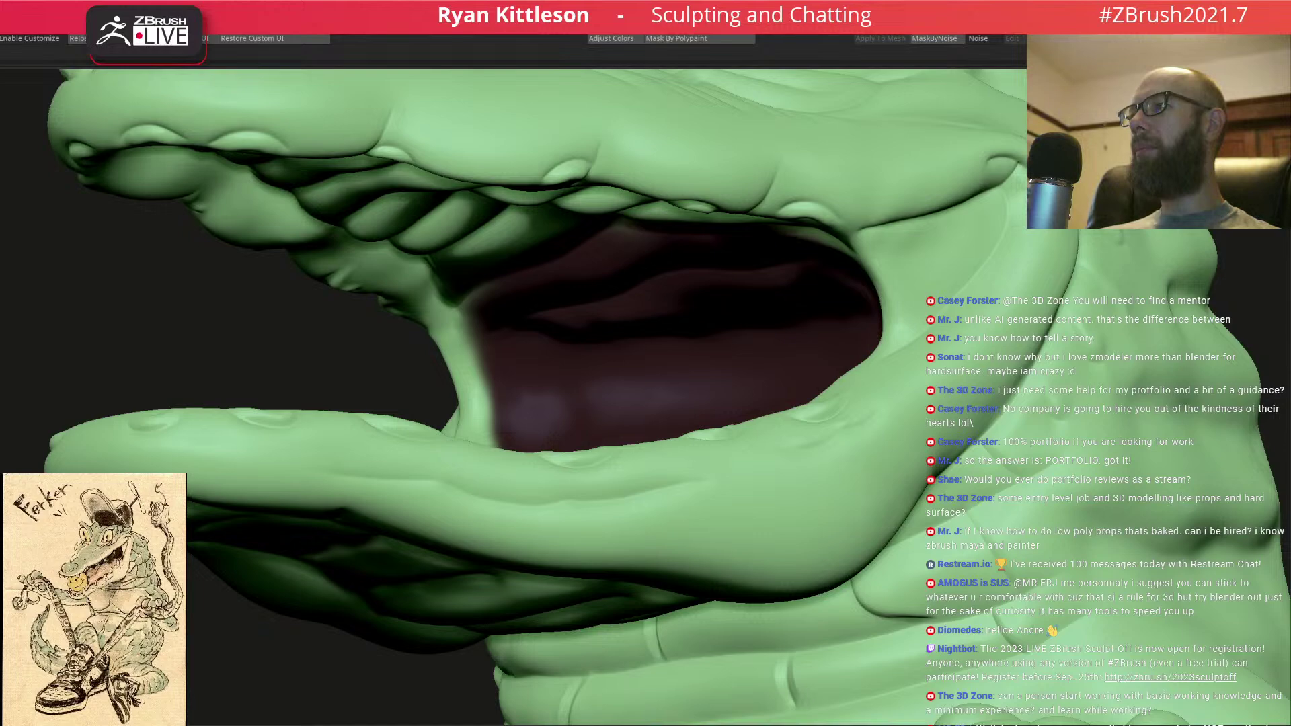
- Paint the ridged roof of the mouth pale pink from the snout tip back towards the throat
mouse_move(527, 273)
right_mouse_down()
mouse_move(594, 357)
mouse_move(578, 316)
mouse_move(609, 277)
mouse_move(572, 309)
right_mouse_up()
mouse_move(470, 255)
left_mouse_down()
mouse_move(403, 242)
mouse_move(376, 161)
left_mouse_up()
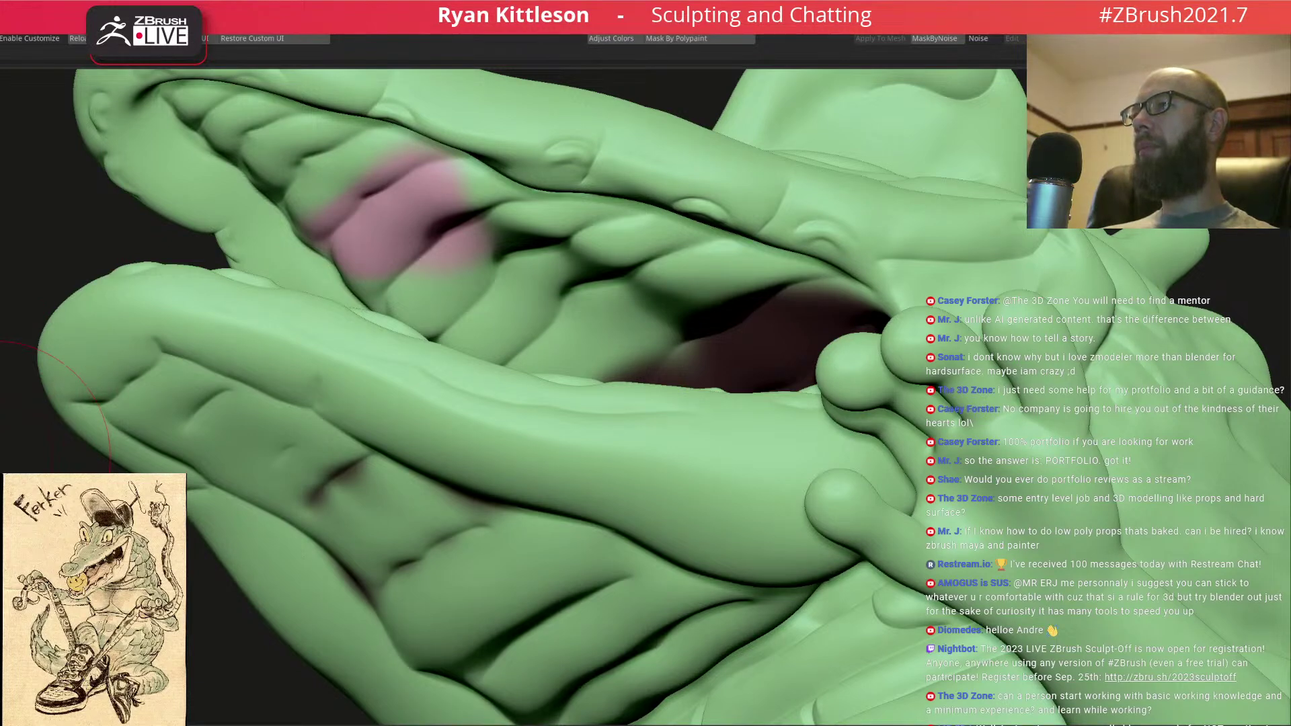
mouse_move(392, 226)
left_mouse_down()
mouse_move(379, 208)
mouse_move(417, 235)
mouse_move(541, 246)
left_mouse_up()
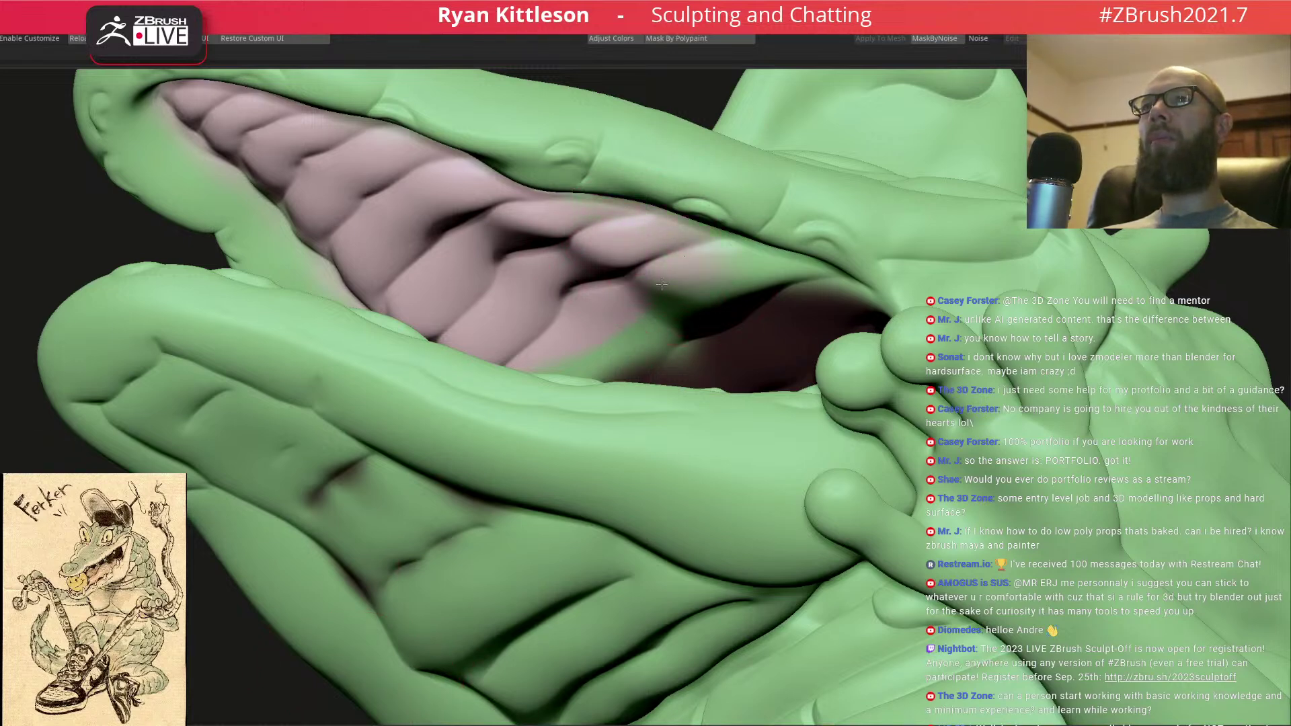
mouse_move(789, 277)
left_mouse_down()
mouse_move(747, 306)
mouse_move(821, 299)
left_mouse_up()
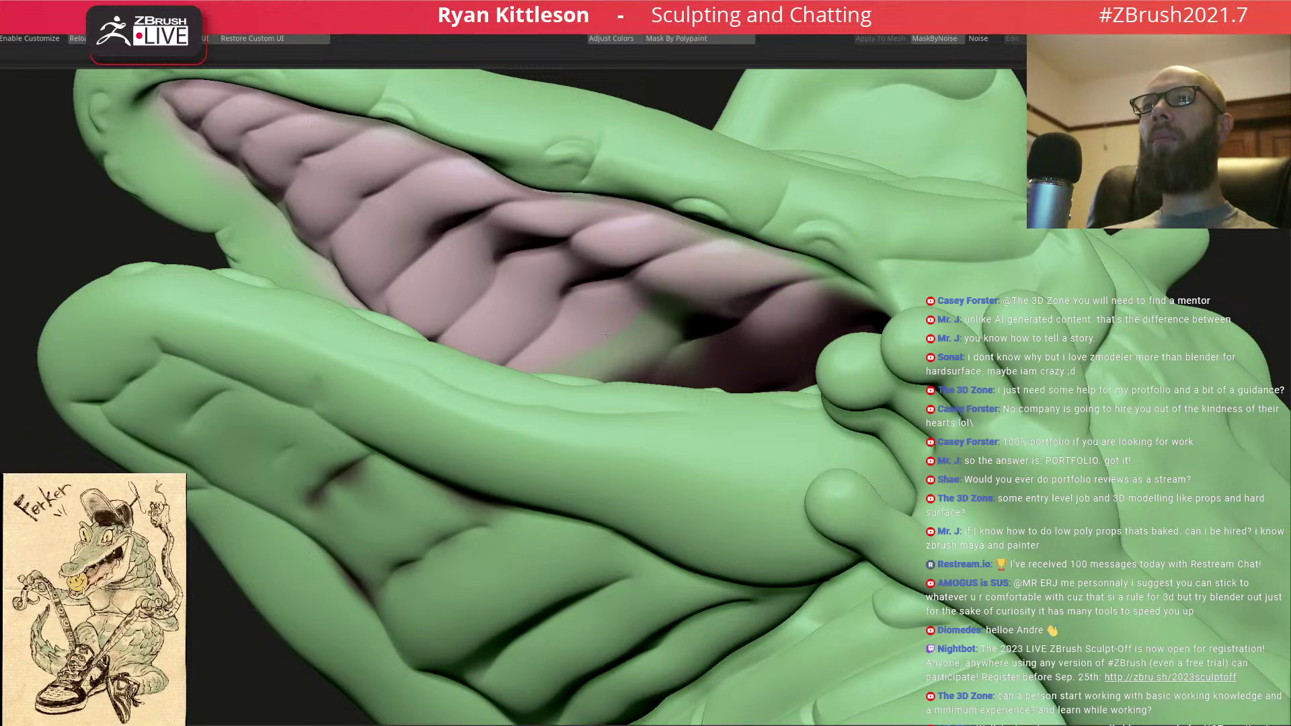
- Blend the pink palate into the dark throat by painting over the remaining green between them, and show the whole character
right_click_drag(702, 344, 728, 384)
mouse_move(696, 346)
left_mouse_down()
mouse_move(659, 366)
mouse_move(658, 335)
left_mouse_up()
key("space")
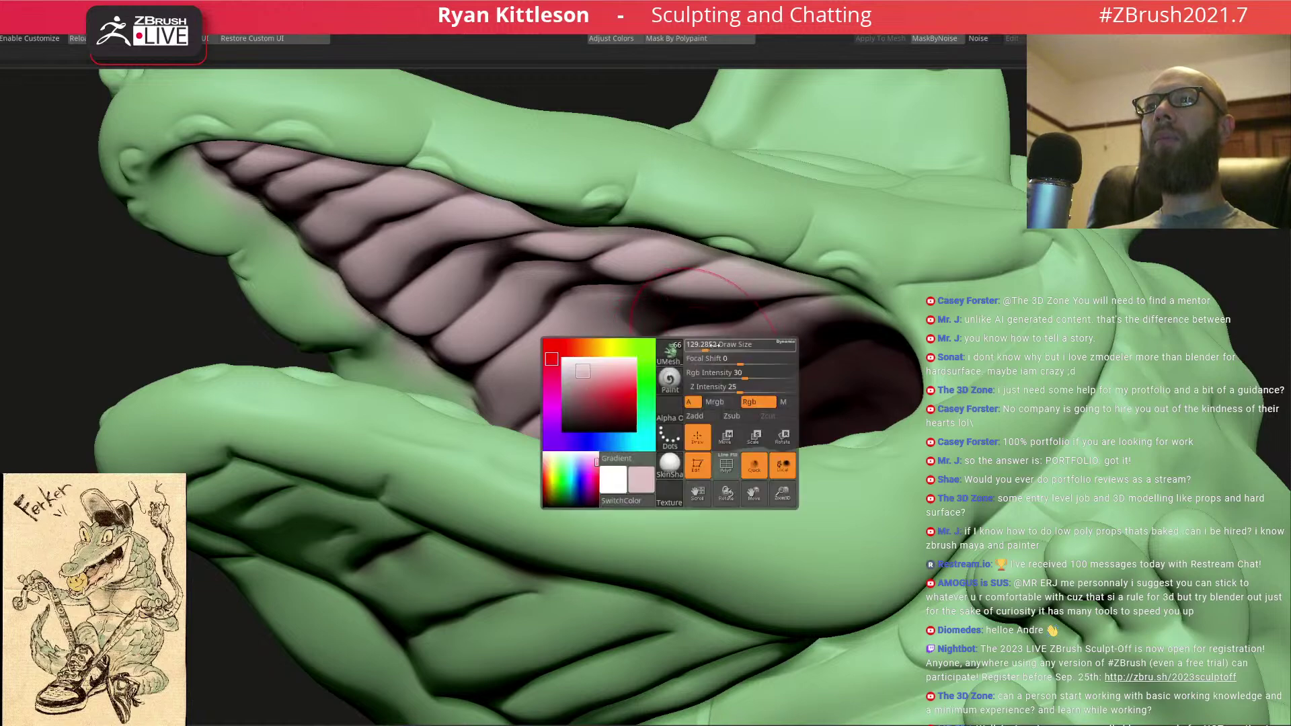
mouse_move(630, 400)
left_mouse_down()
mouse_move(693, 356)
mouse_move(736, 377)
mouse_move(739, 363)
left_mouse_up()
right_click_drag(739, 363, 809, 308)
mouse_move(819, 244)
right_mouse_down("ctrl")
mouse_move(867, 236)
mouse_move(862, 203)
mouse_move(898, 217)
mouse_move(854, 180)
mouse_move(930, 202)
mouse_move(852, 245)
right_mouse_up("ctrl")
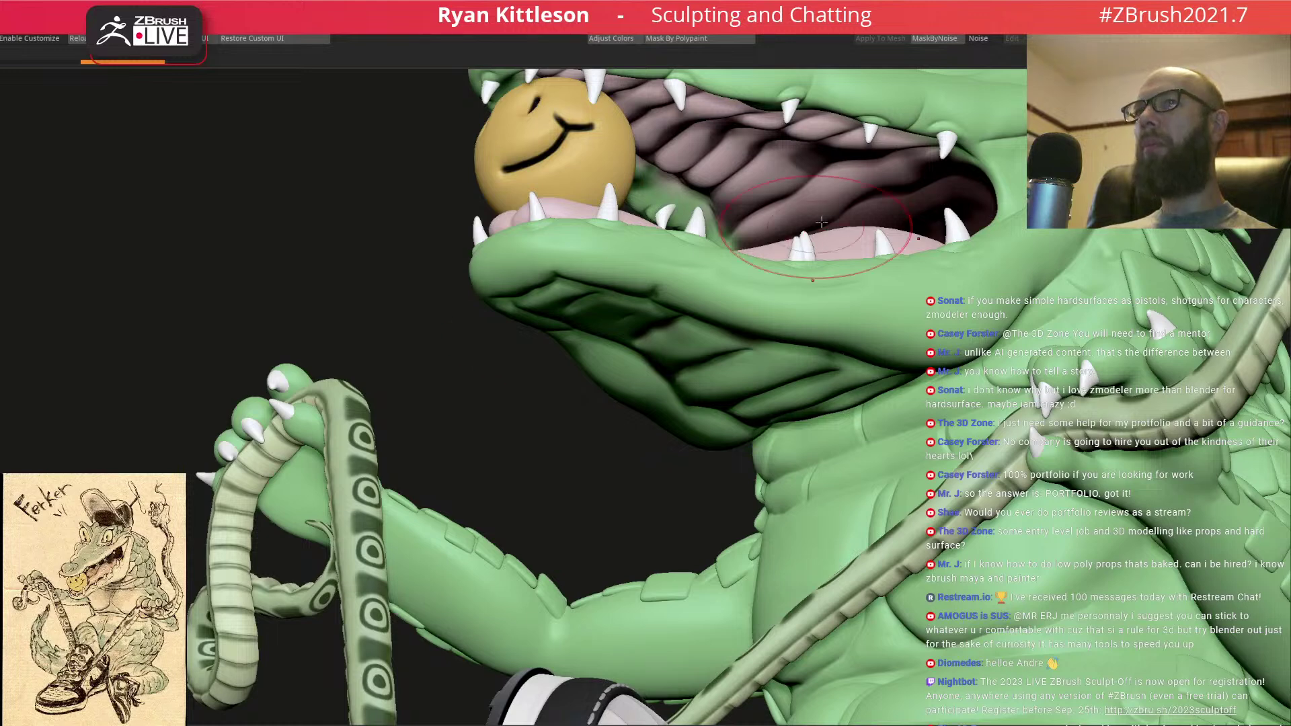
- Select and isolate the tongue, darken its rear end to a deep maroon and soften the transition
left_click(833, 248, "alt")
right_click_drag(882, 238, 800, 292)
key("space")
mouse_move(662, 381)
left_mouse_down()
mouse_move(703, 392)
mouse_move(715, 469)
left_mouse_up()
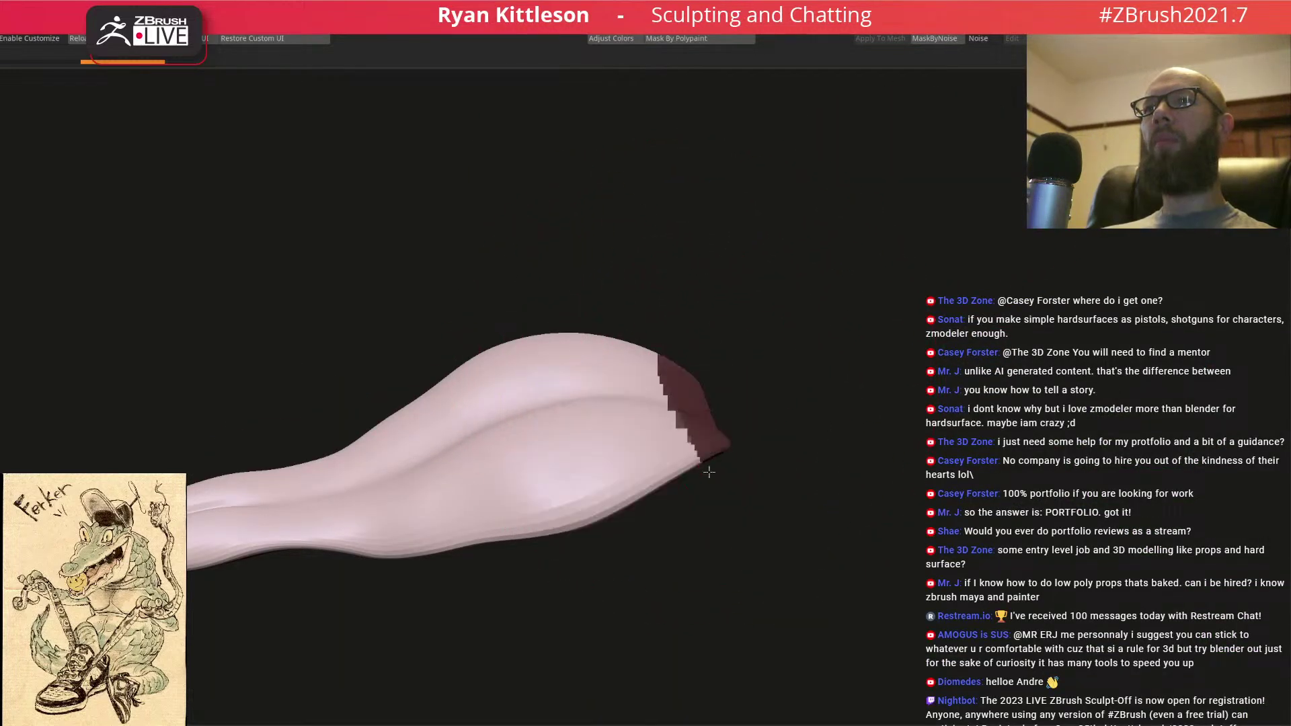
key("shift+d")
left_click(680, 367, "ctrl")
left_click(643, 531, "ctrl")
left_click_drag(643, 531, 608, 557)
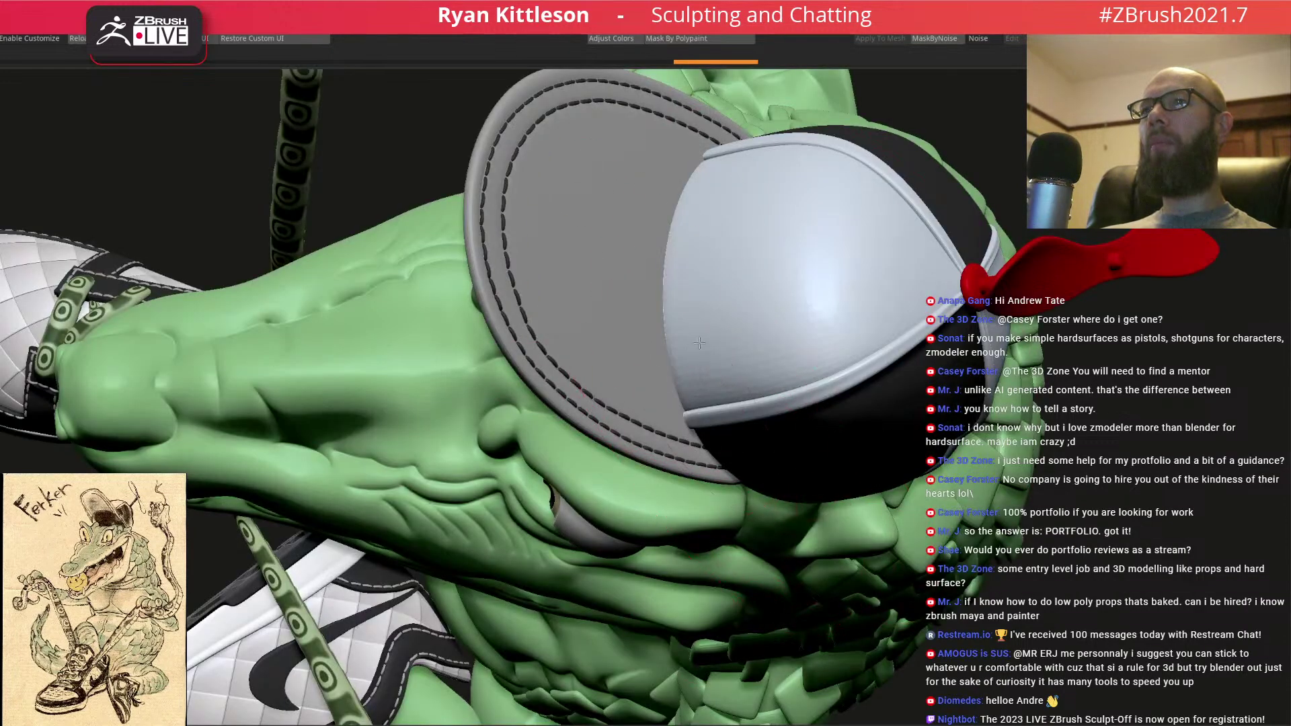
- Review the whole figure and paint pale pink over the lower eyelids and the folds beneath the eyes
mouse_move(585, 578)
right_mouse_down()
mouse_move(590, 431)
mouse_move(725, 437)
mouse_move(659, 363)
mouse_move(695, 426)
mouse_move(659, 306)
mouse_move(699, 343)
right_mouse_up()
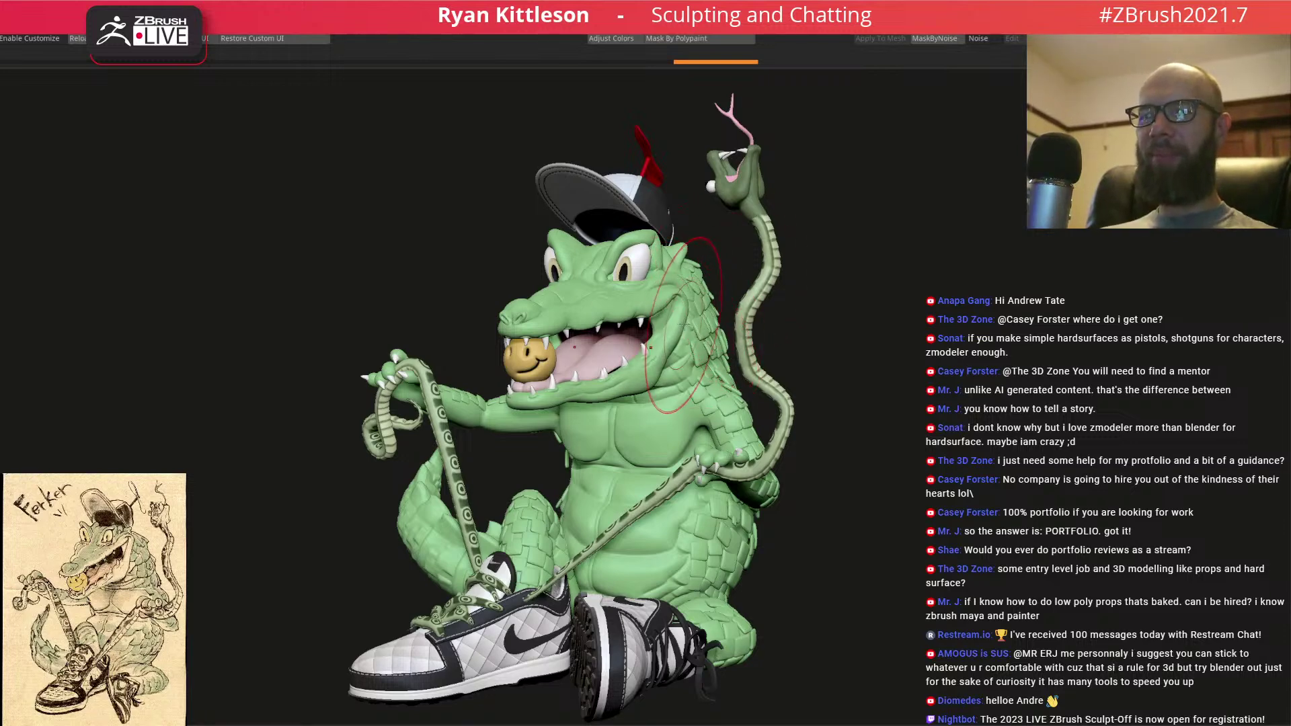
mouse_move(697, 323)
left_mouse_down()
mouse_move(713, 311)
mouse_move(672, 296)
left_mouse_up()
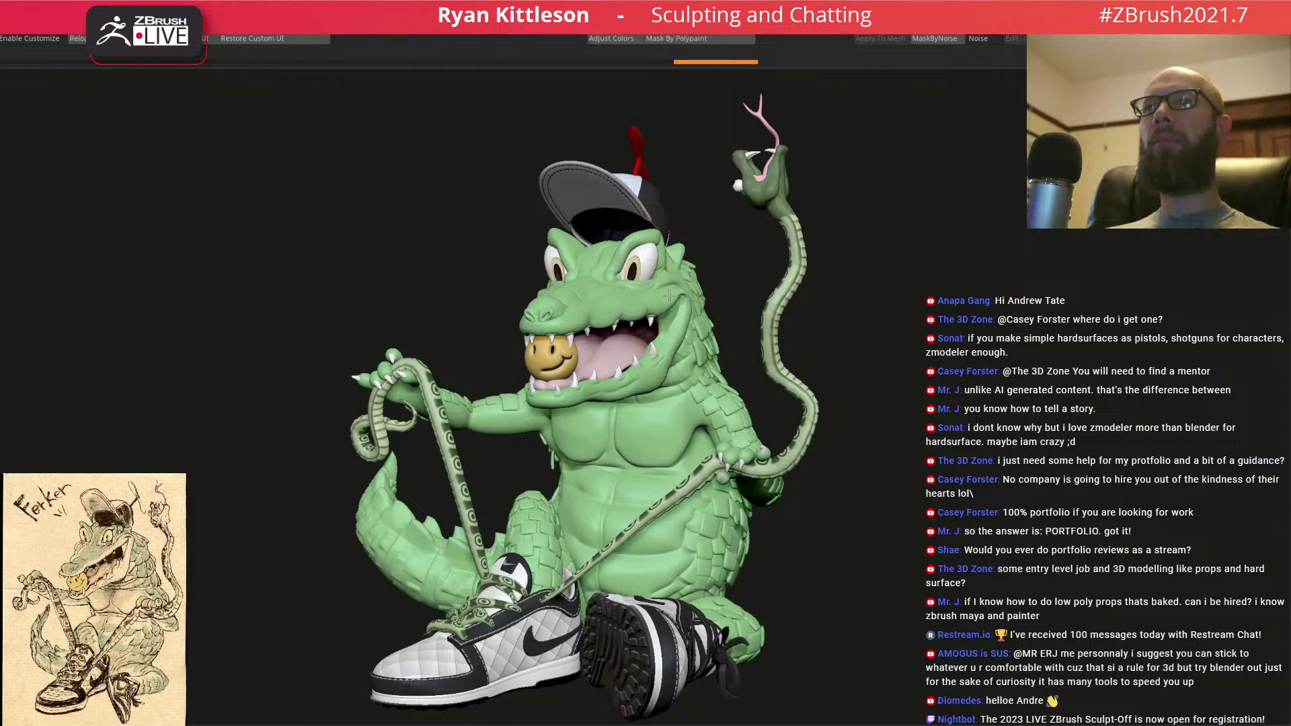
scroll(646, 298, "up", 10)
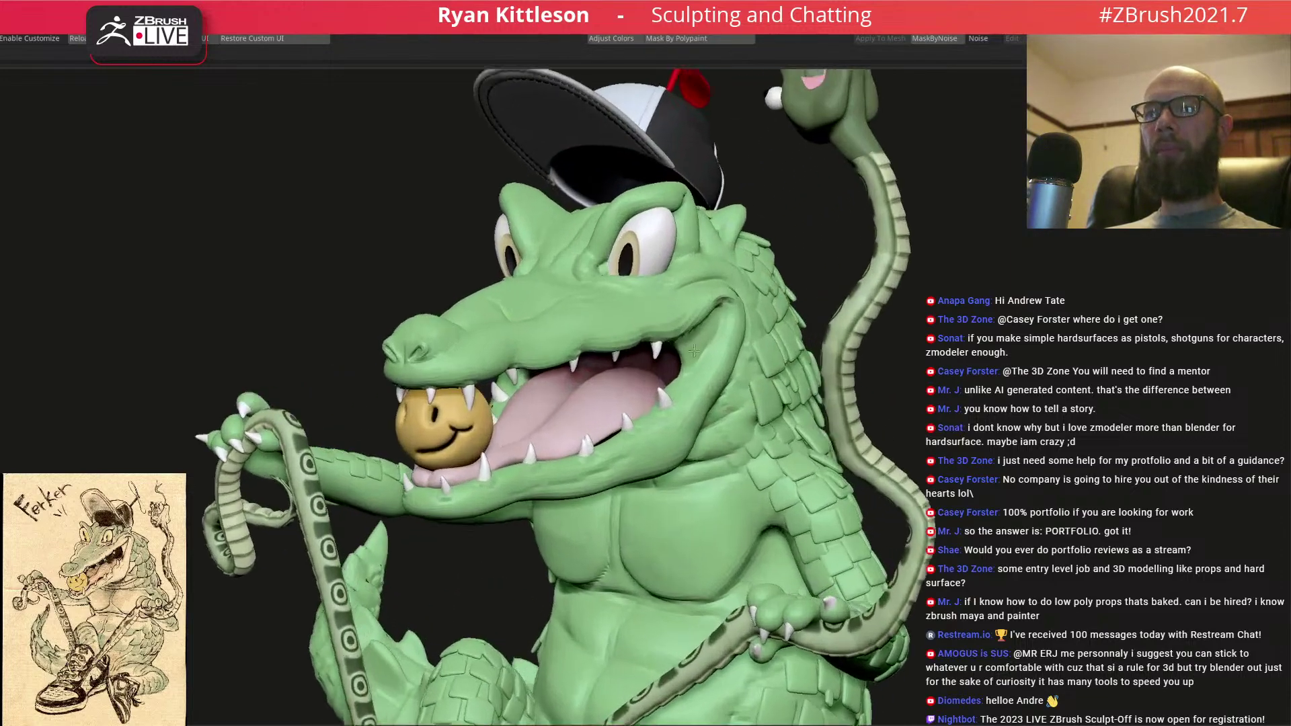
key("space")
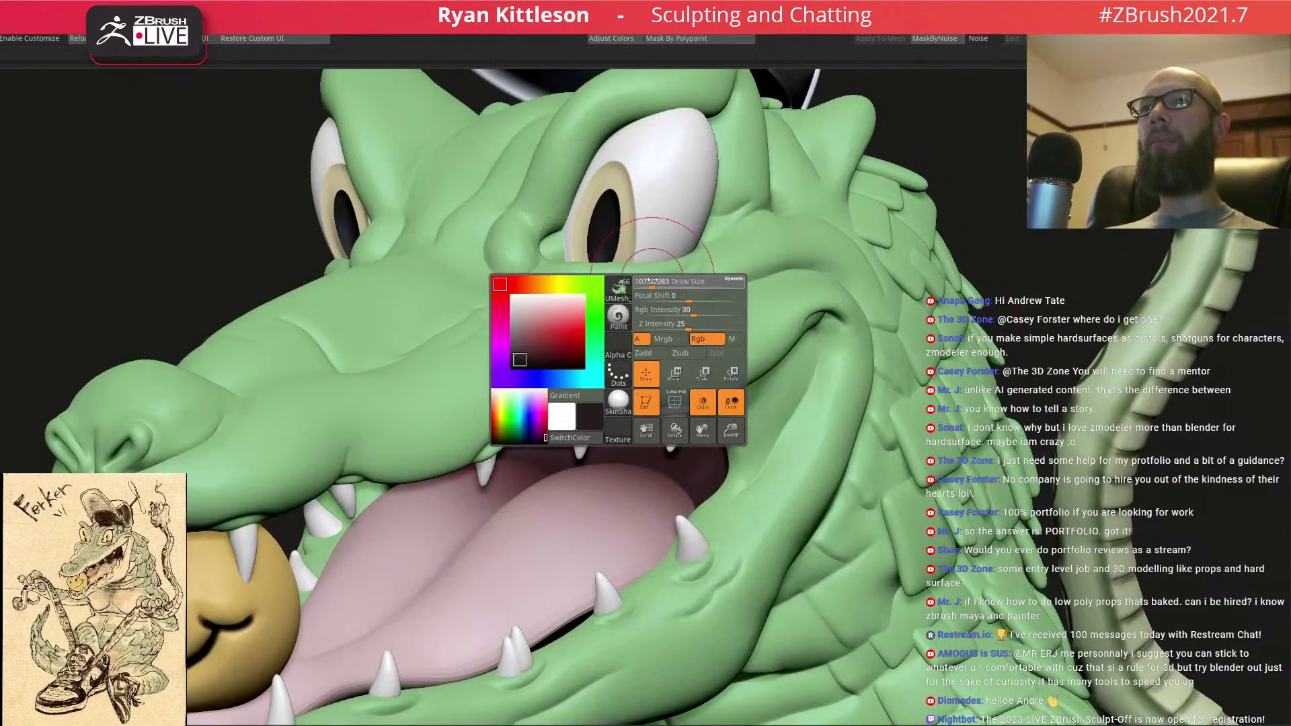
scroll(656, 249, "up", 3)
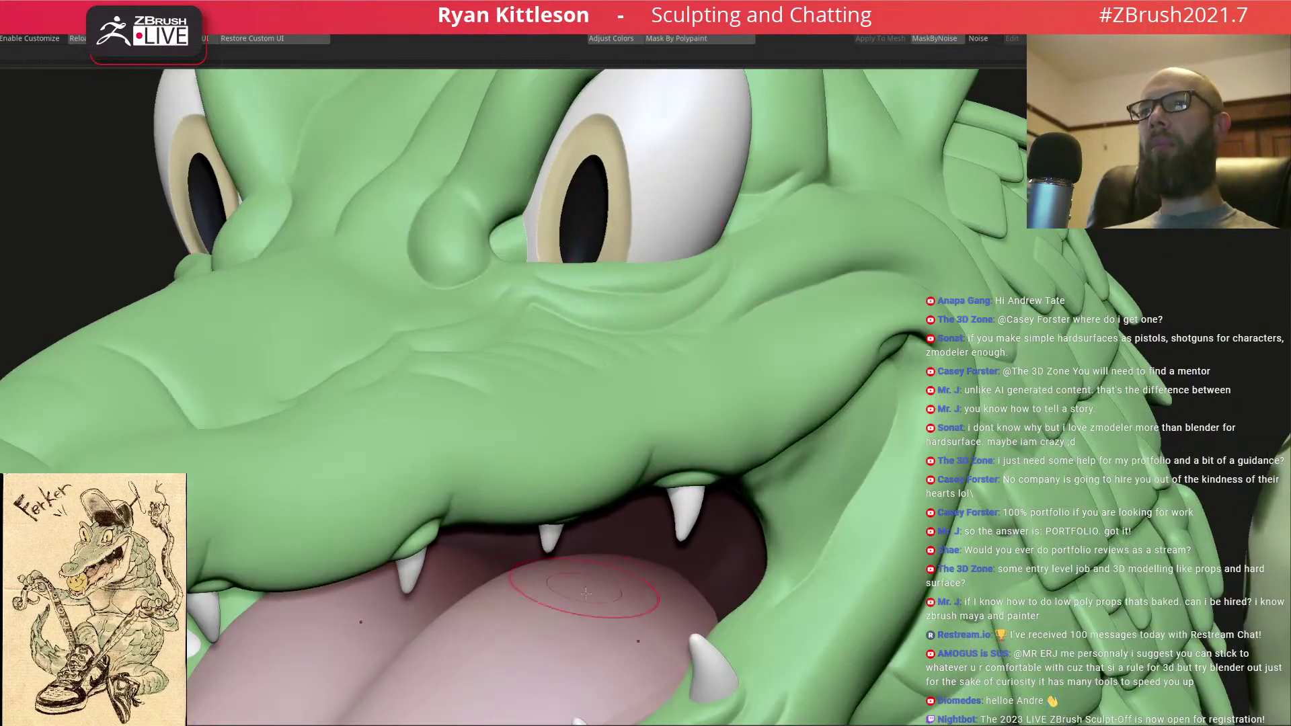
key("space")
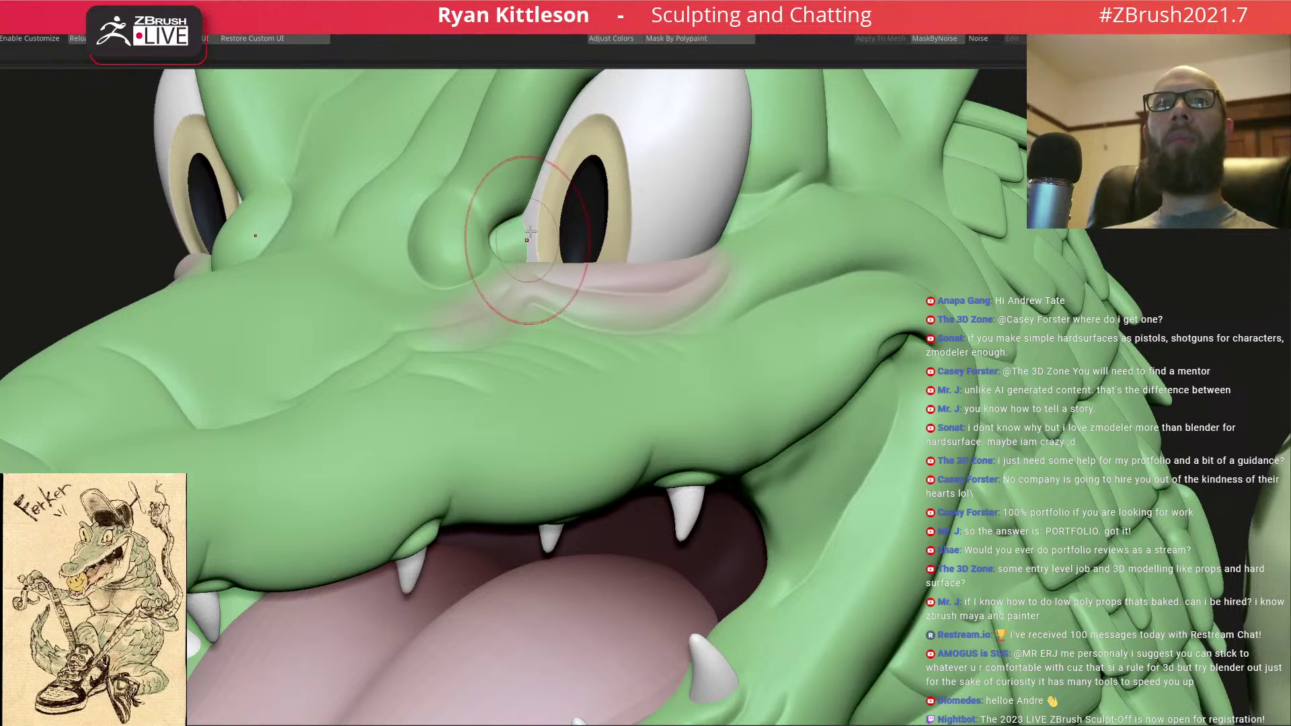
- Paint the fleshy nub in the inner eye corner and the lower eyelid rim a stronger pink
right_click_drag(523, 289, 503, 408, "alt")
key("space")
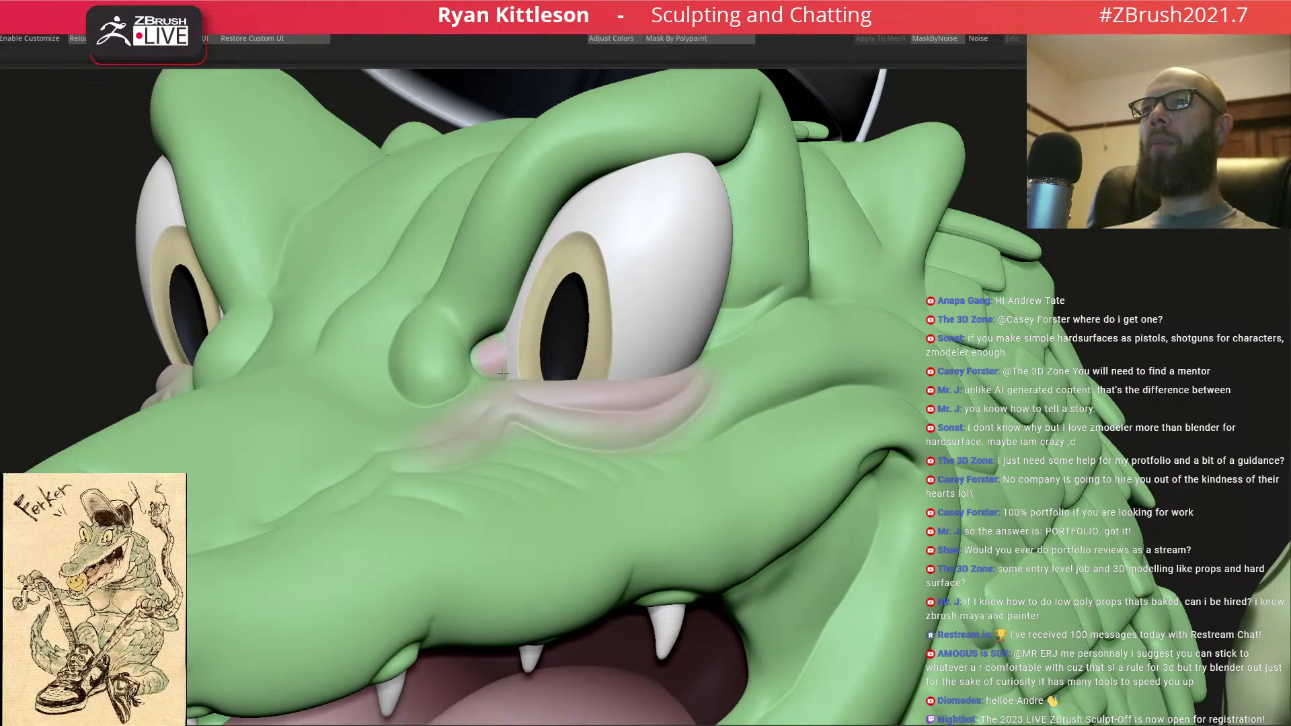
right_click_drag(493, 349, 523, 330, "ctrl")
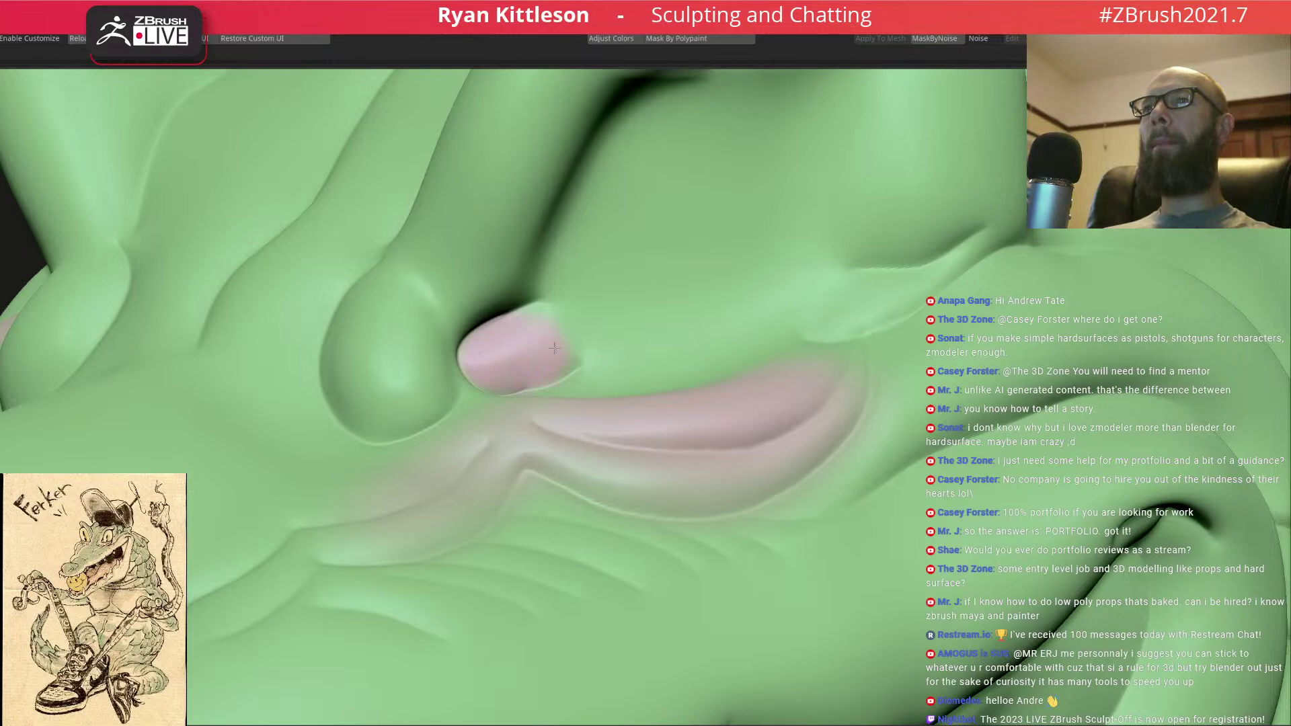
right_click_drag(639, 309, 500, 286)
right_click_drag(425, 314, 484, 306)
right_click_drag(403, 295, 625, 369, "alt")
- Isolate the crocodile's body, paint pale pink around the edges of the eye socket, and show the whole character
key("space")
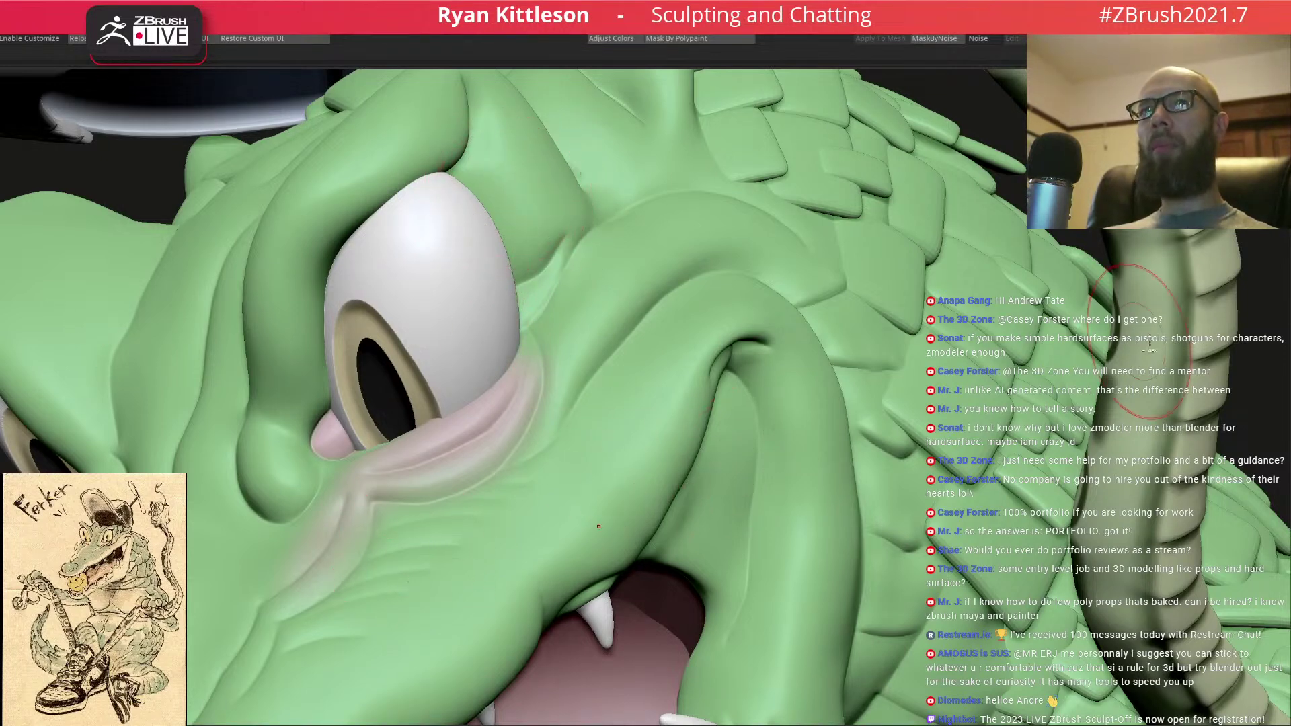
key("alt+s")
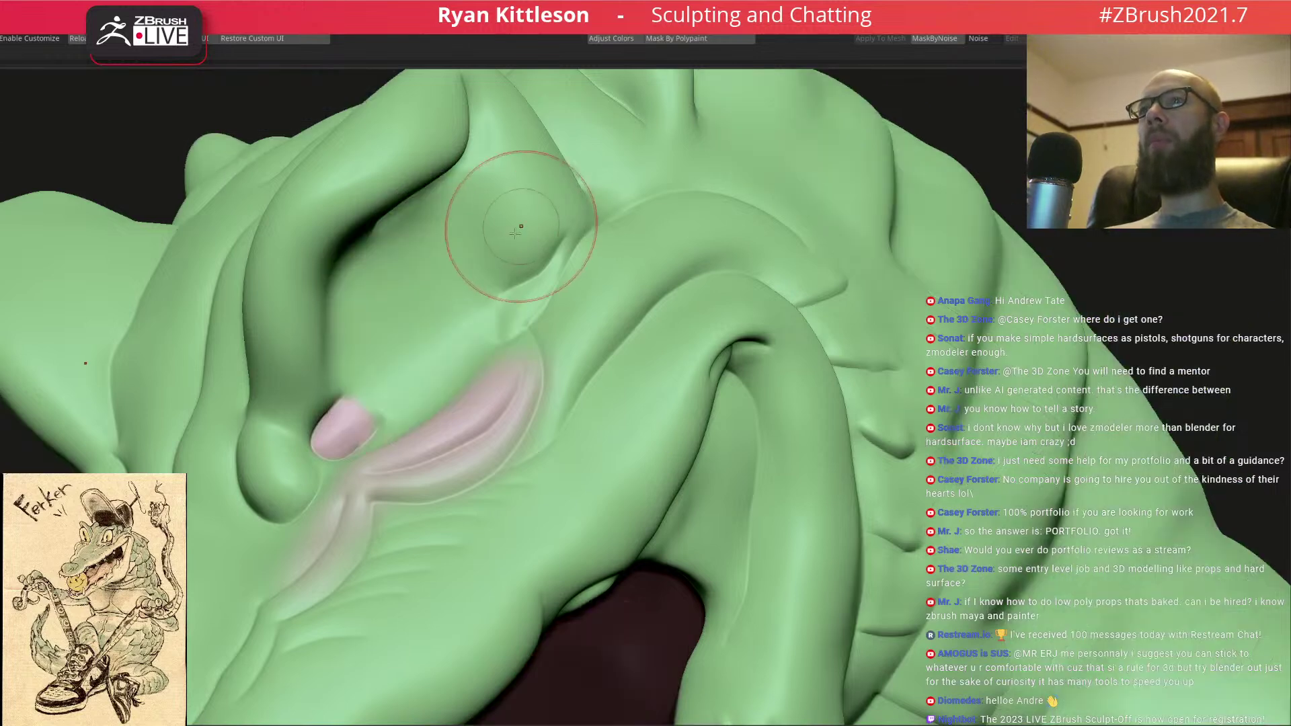
left_click_drag(514, 310, 481, 209)
right_click_drag(410, 237, 442, 166)
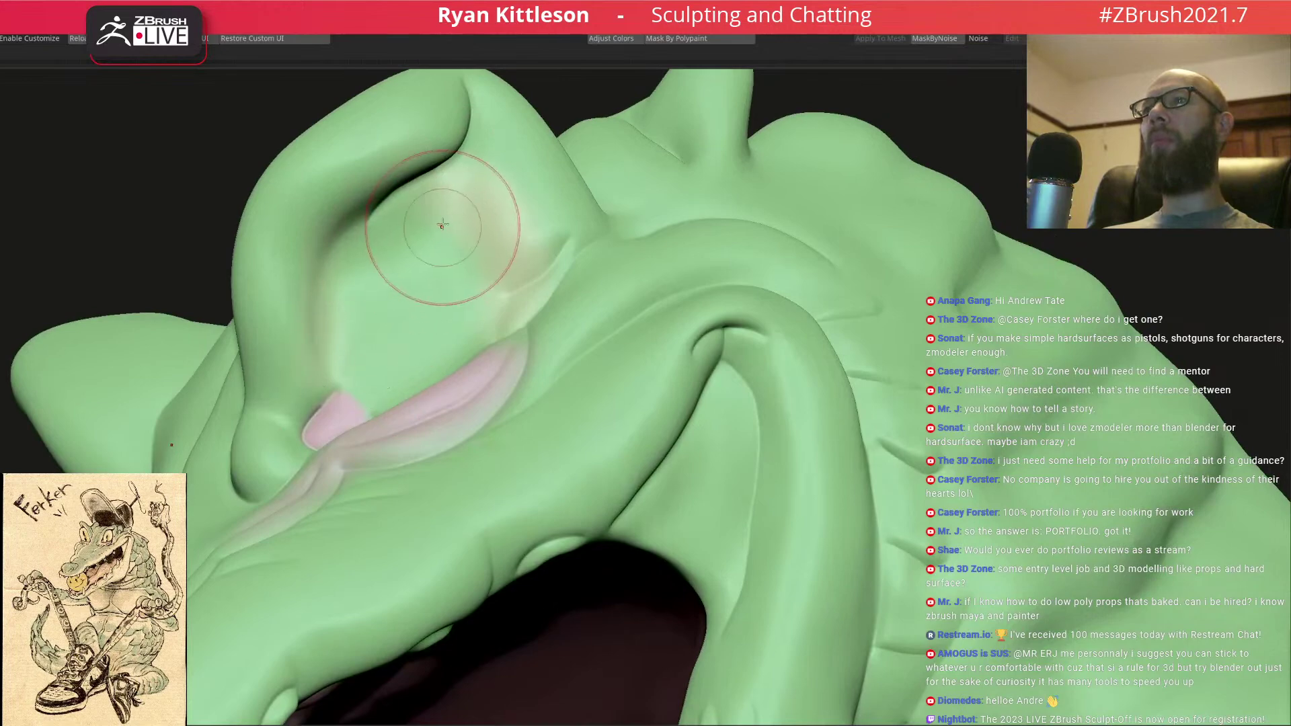
mouse_move(418, 223)
right_mouse_down()
mouse_move(571, 356)
mouse_move(654, 302)
mouse_move(616, 318)
mouse_move(645, 282)
mouse_move(588, 283)
right_mouse_up()
key("alt+s")
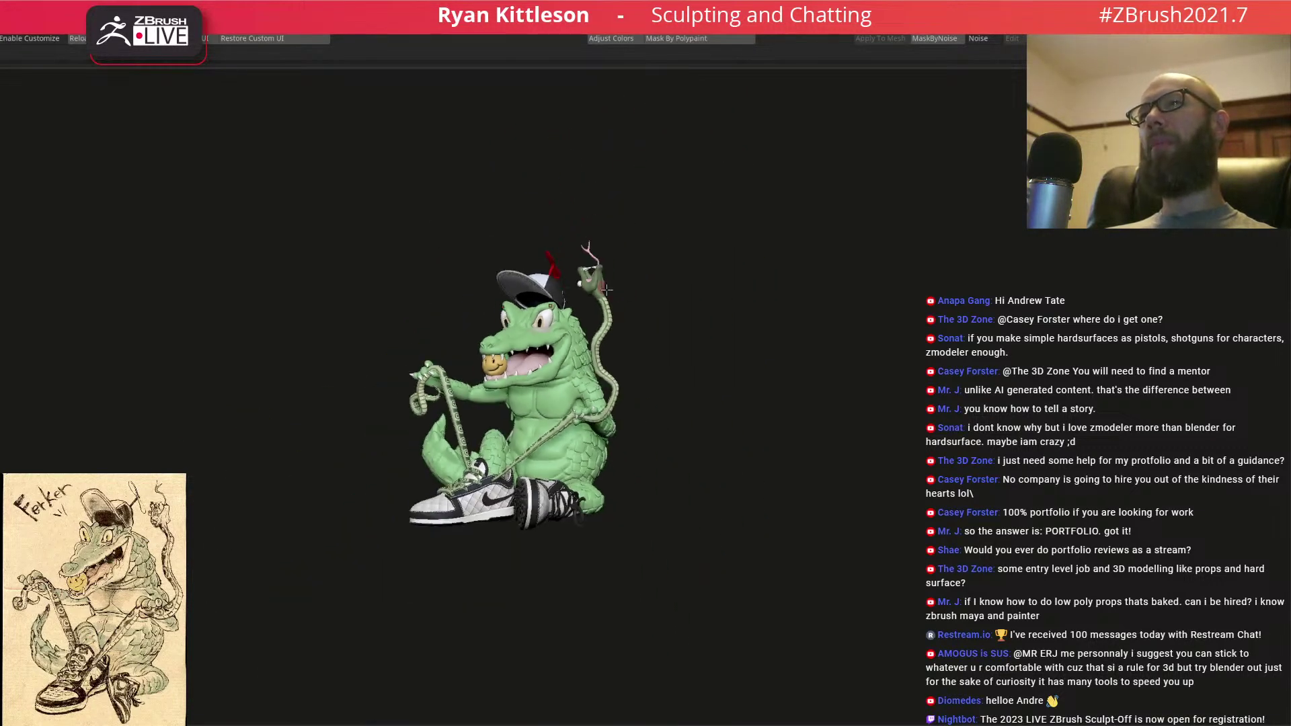
- Choose a pale cream colour with a larger brush and paint it over the chest muscles and the band above them
right_click_drag(560, 334, 576, 314, "ctrl")
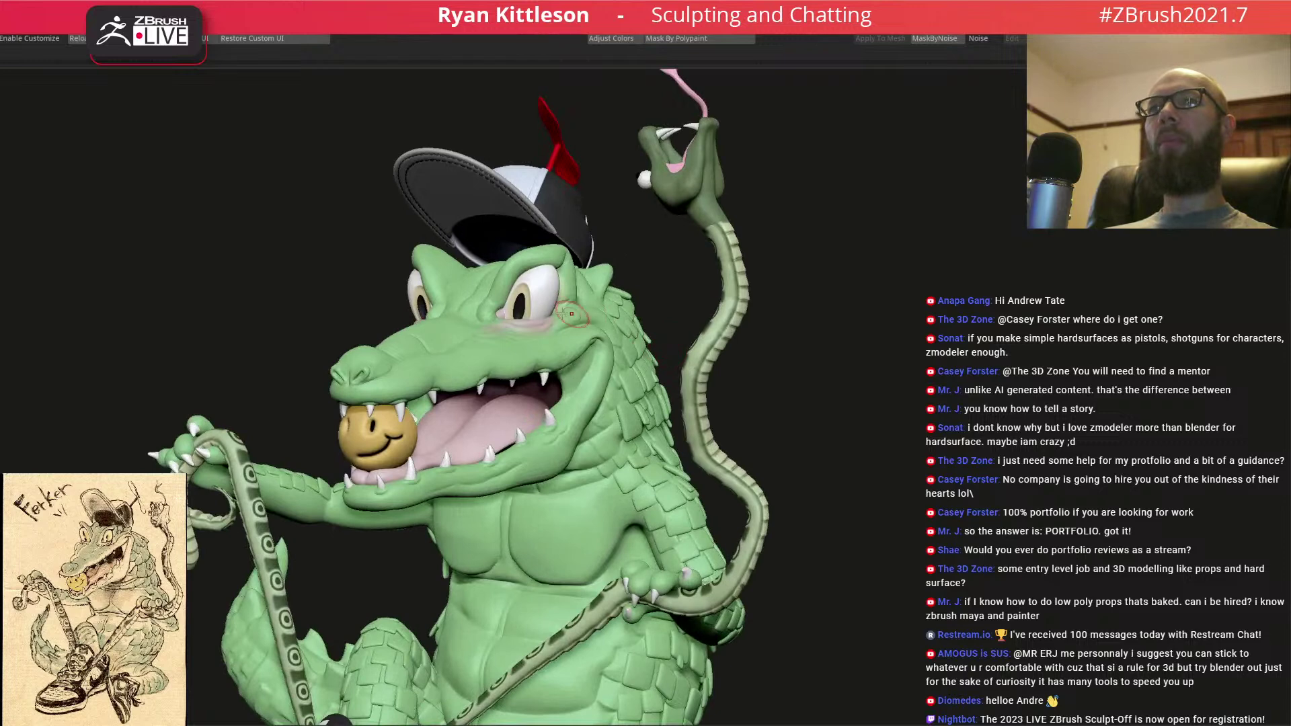
right_click_drag(559, 384, 585, 363, "alt")
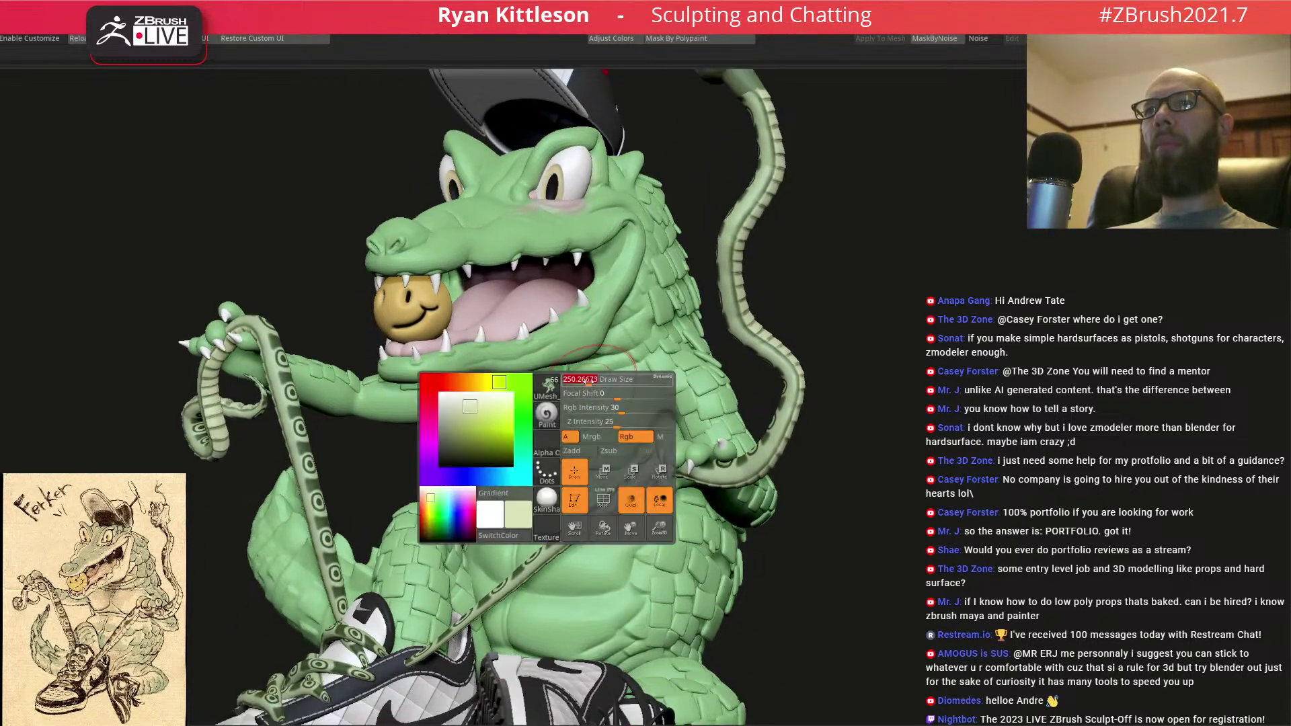
right_click_drag(585, 380, 563, 405)
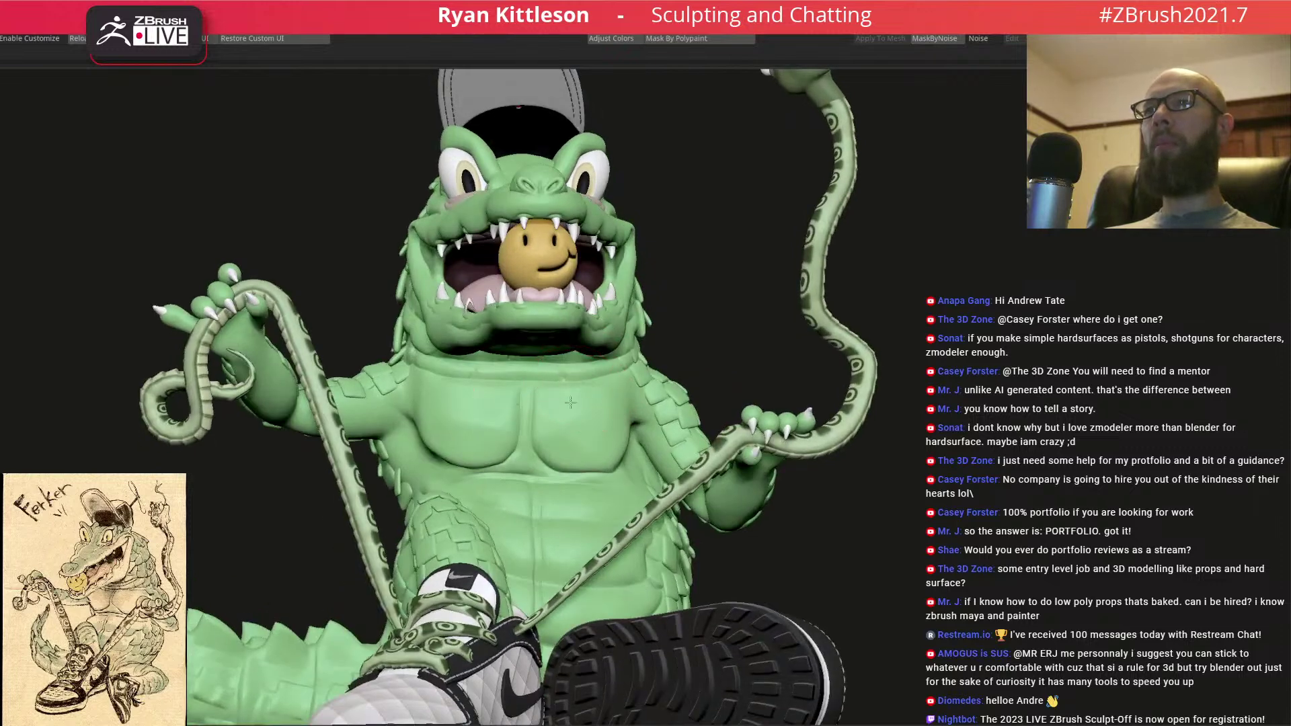
mouse_move(542, 445)
left_mouse_down()
mouse_move(608, 429)
mouse_move(605, 387)
left_mouse_up()
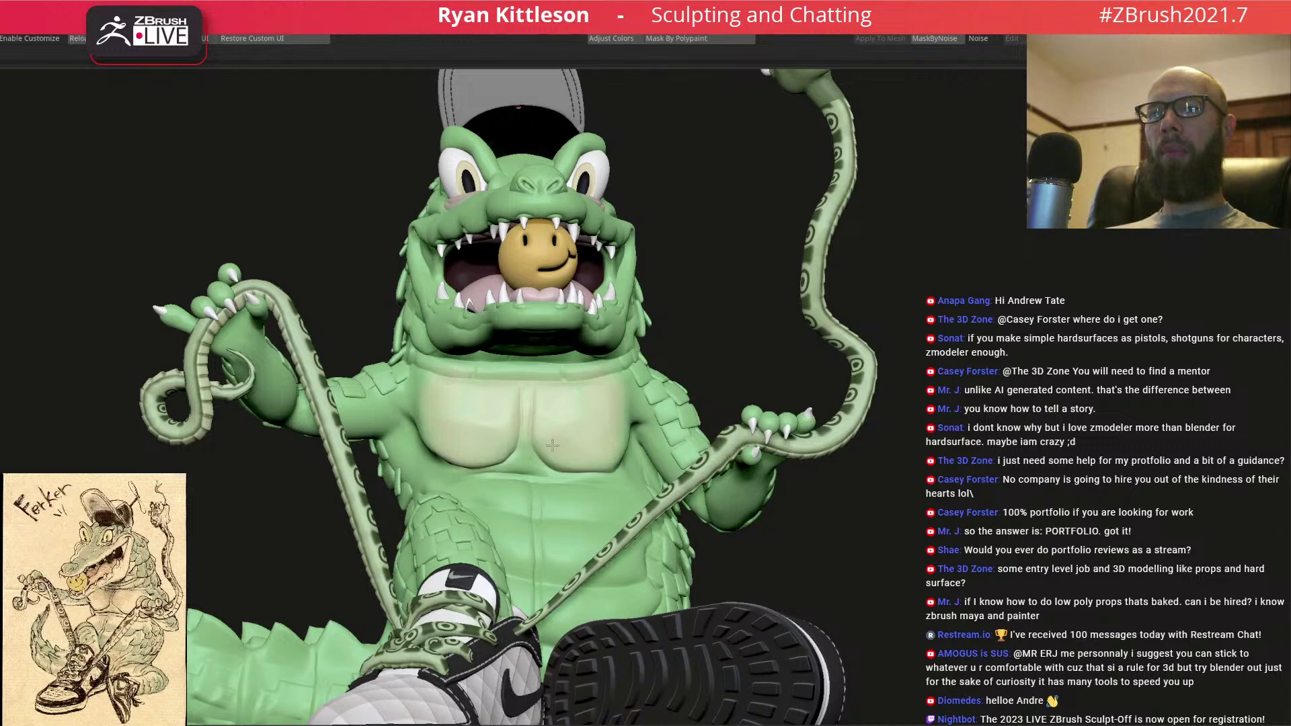
right_click_drag(546, 423, 553, 402)
key("space")
mouse_move(548, 390)
left_mouse_down()
mouse_move(564, 387)
mouse_move(550, 375)
left_mouse_up()
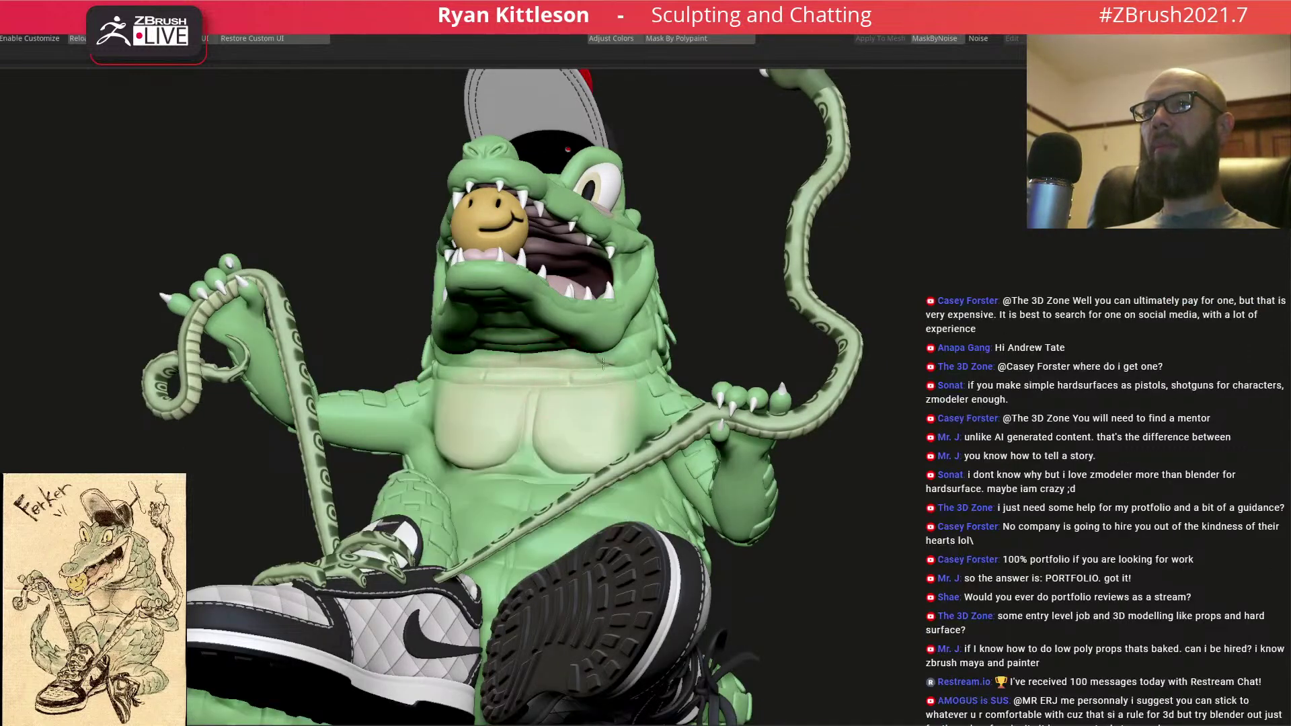
left_click_drag(506, 452, 545, 472)
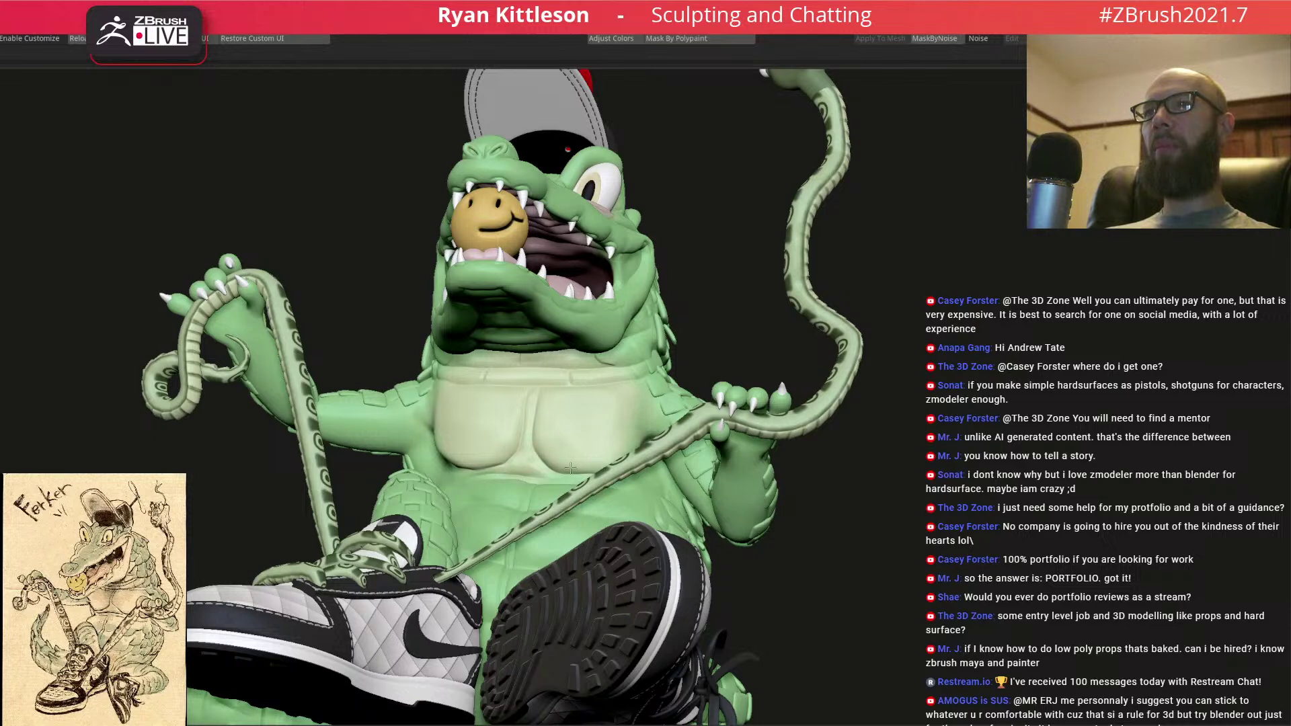
- Extend the pale cream colour over the throat folds and the underside of the lower jaw
right_click_drag(531, 378, 557, 354)
mouse_move(534, 325)
left_mouse_down()
mouse_move(510, 357)
mouse_move(548, 301)
mouse_move(552, 245)
left_mouse_up()
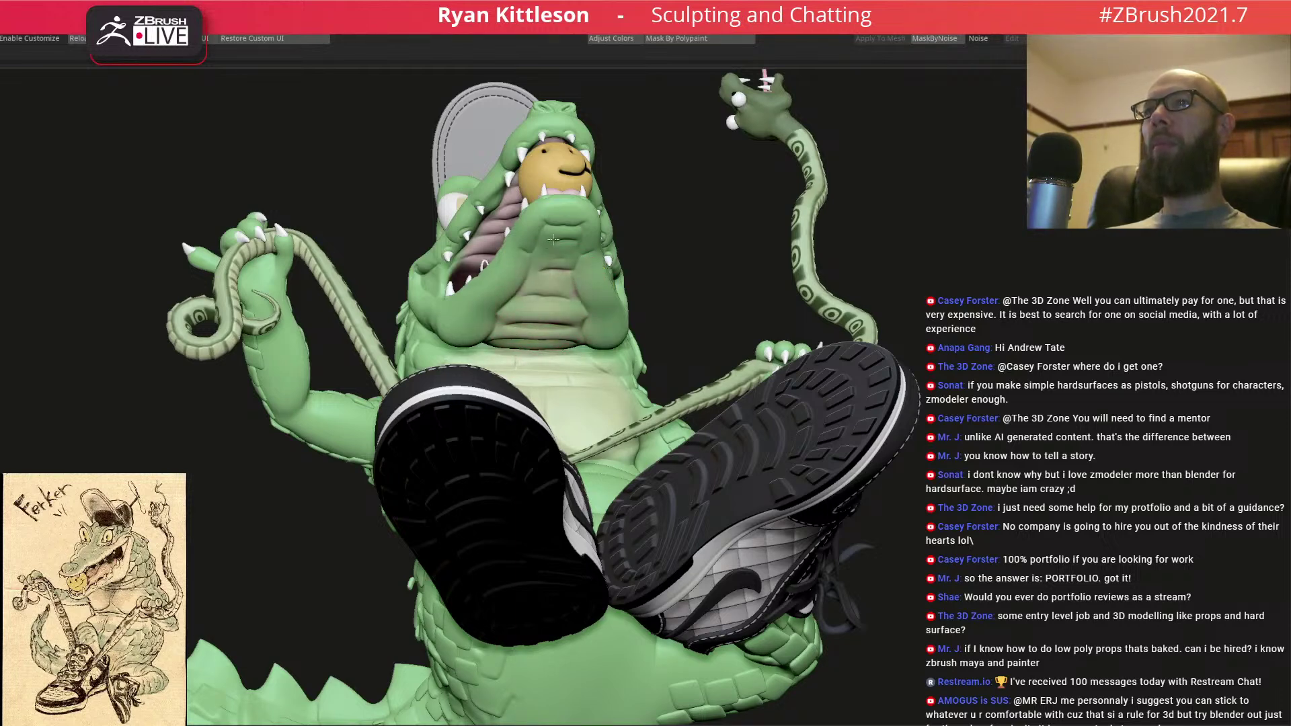
mouse_move(548, 316)
right_mouse_down()
mouse_move(510, 338)
mouse_move(546, 362)
mouse_move(575, 423)
right_mouse_up()
- Isolate the body and paint the belly segments pale cream from below the chest down to the pelvis
right_click(554, 334)
mouse_move(556, 357)
right_mouse_down()
mouse_move(581, 364)
mouse_move(441, 346)
right_mouse_up()
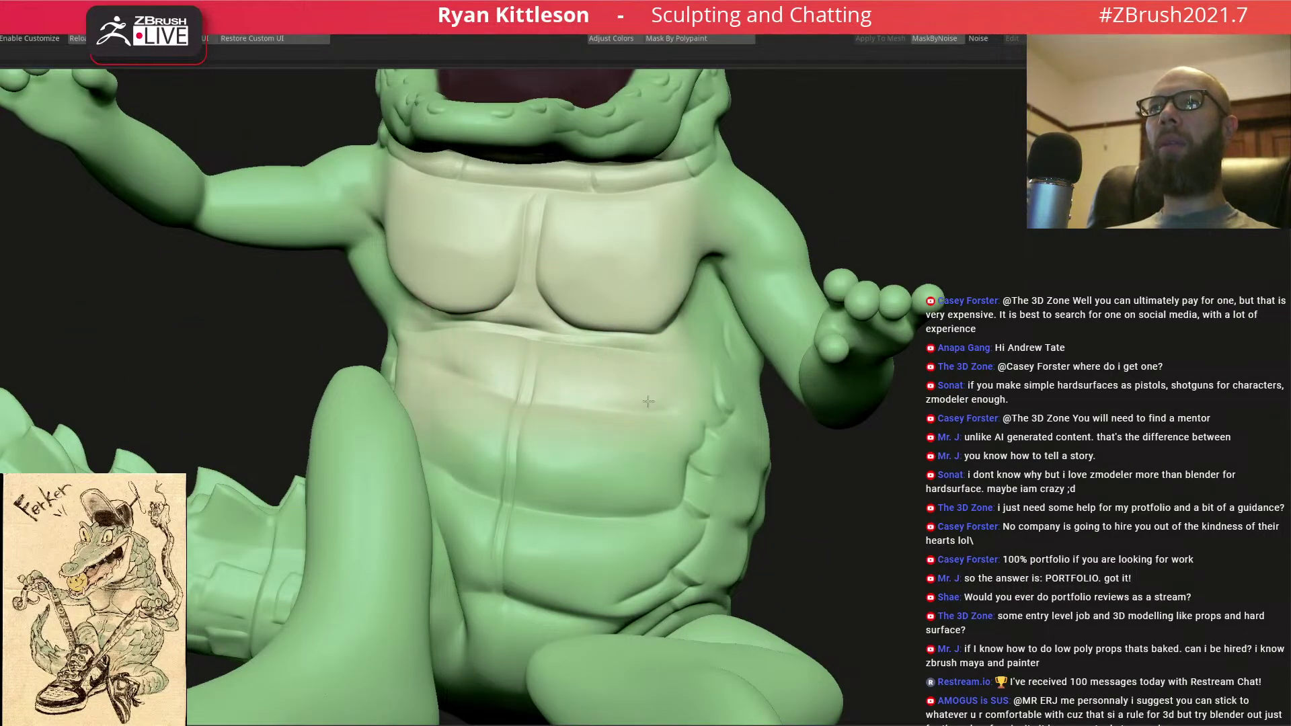
mouse_move(553, 468)
right_mouse_down()
mouse_move(568, 384)
mouse_move(539, 407)
right_mouse_up()
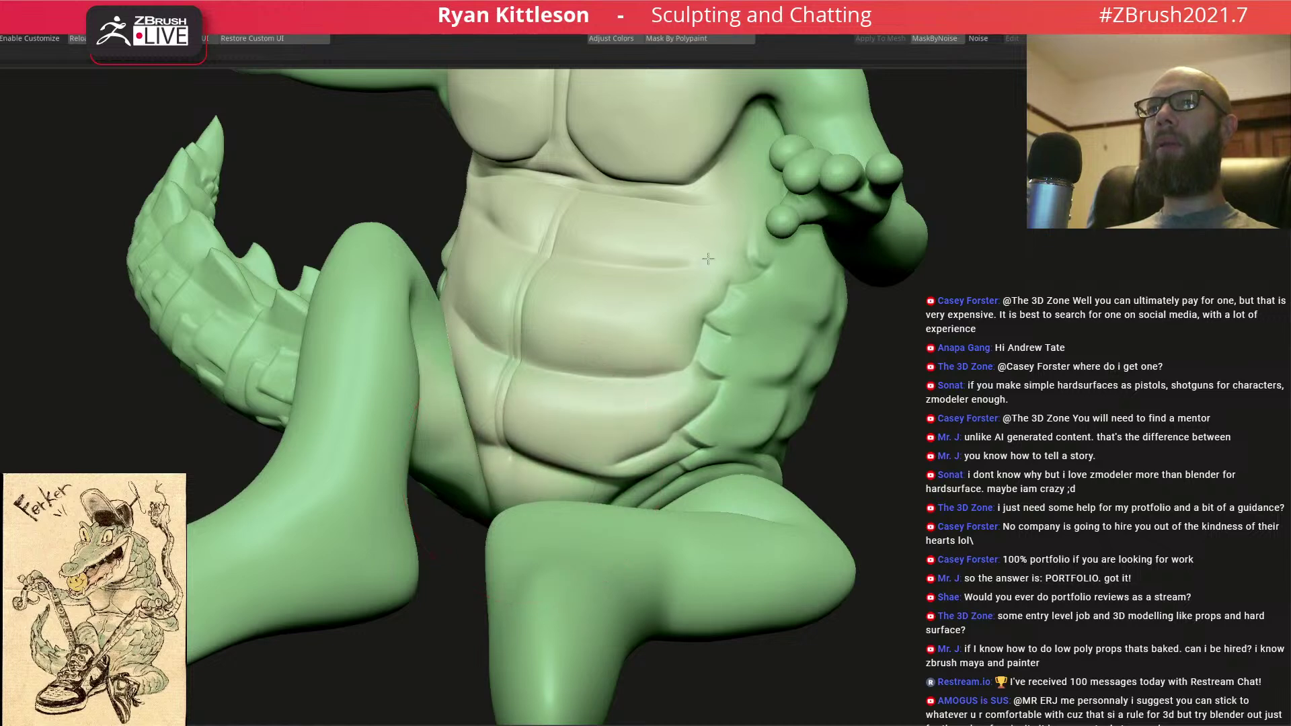
mouse_move(546, 369)
right_mouse_down()
mouse_move(422, 361)
mouse_move(542, 308)
mouse_move(669, 329)
mouse_move(633, 337)
mouse_move(626, 316)
mouse_move(604, 312)
mouse_move(631, 304)
right_mouse_up()
- Paint pale cream over the groin and the inner surfaces of both bent legs
key("space")
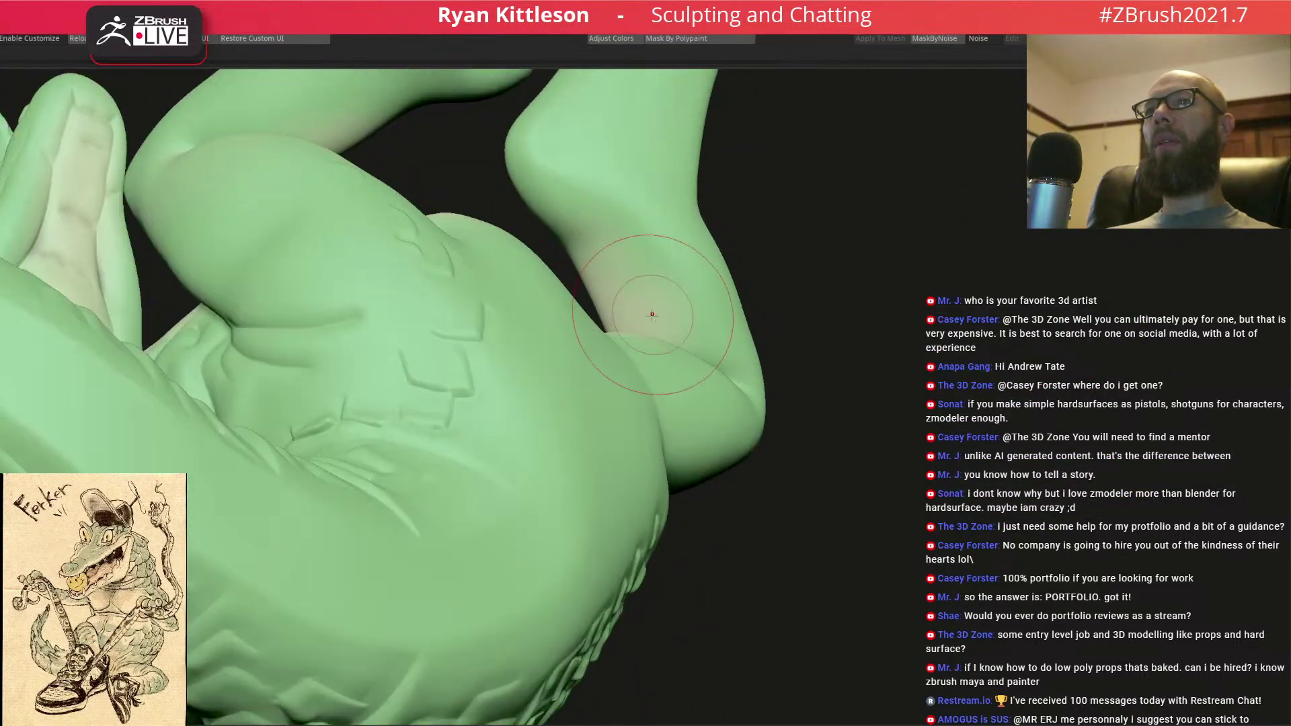
right_click_drag(594, 225, 661, 324)
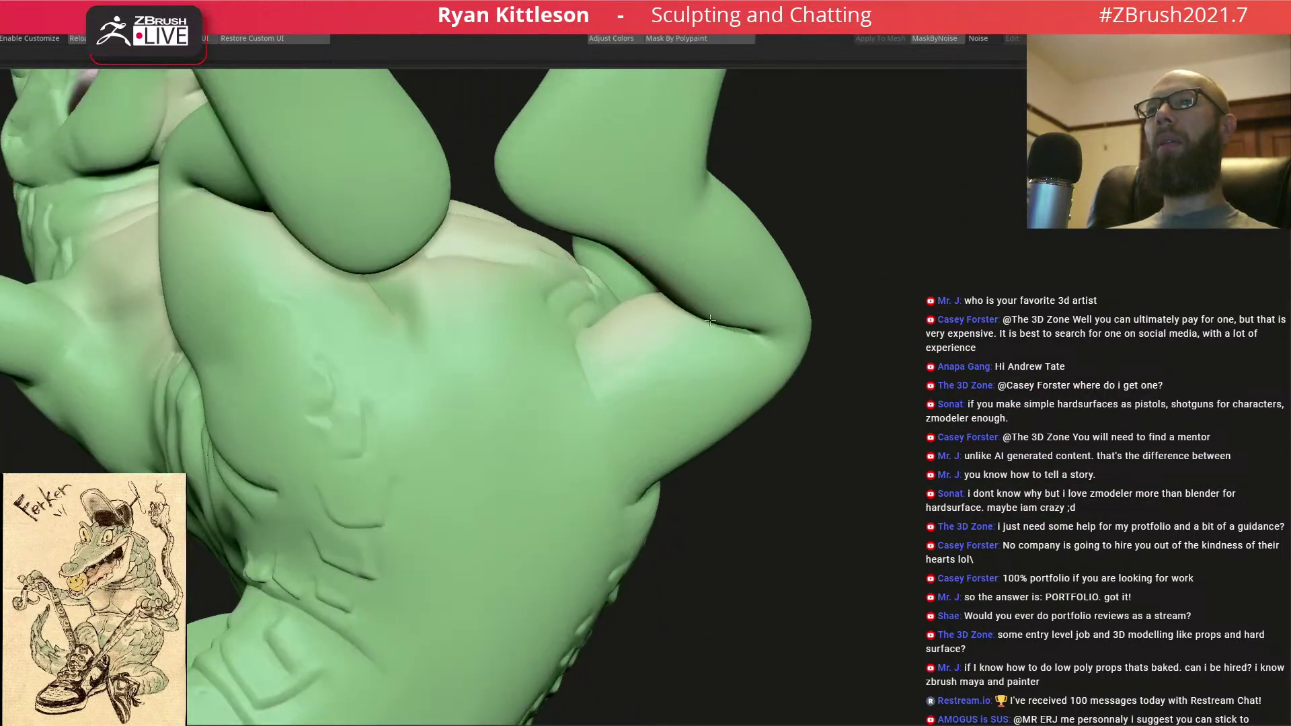
mouse_move(638, 255)
right_mouse_down()
mouse_move(302, 216)
mouse_move(340, 254)
right_mouse_up()
mouse_move(456, 296)
right_mouse_down()
mouse_move(434, 375)
mouse_move(412, 370)
mouse_move(550, 414)
right_mouse_up()
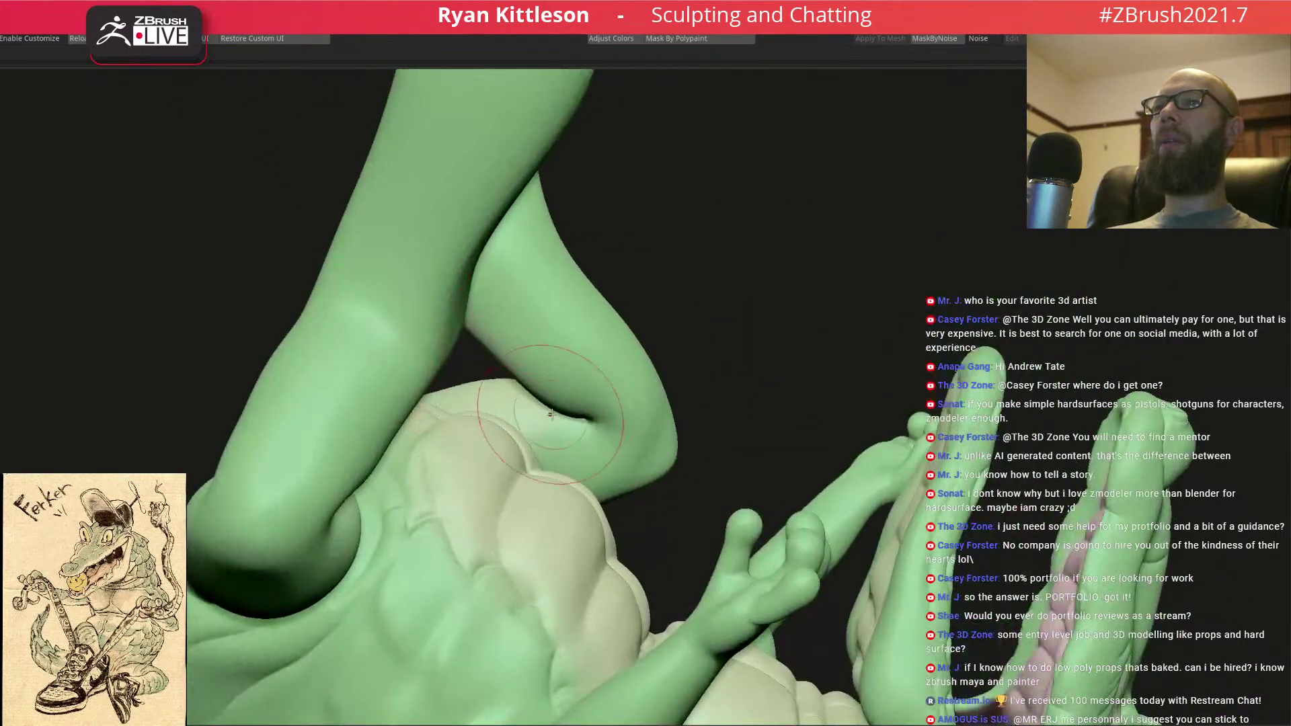
mouse_move(551, 337)
right_mouse_down()
mouse_move(784, 299)
mouse_move(737, 213)
mouse_move(681, 229)
right_mouse_up()
- Paint the palms and the inner sides of both arms pale cream, working from the hands to the shoulders
mouse_move(585, 209)
right_mouse_down("ctrl")
mouse_move(619, 260)
mouse_move(621, 337)
mouse_move(624, 274)
mouse_move(613, 306)
mouse_move(560, 281)
mouse_move(709, 295)
mouse_move(721, 325)
right_mouse_up("ctrl")
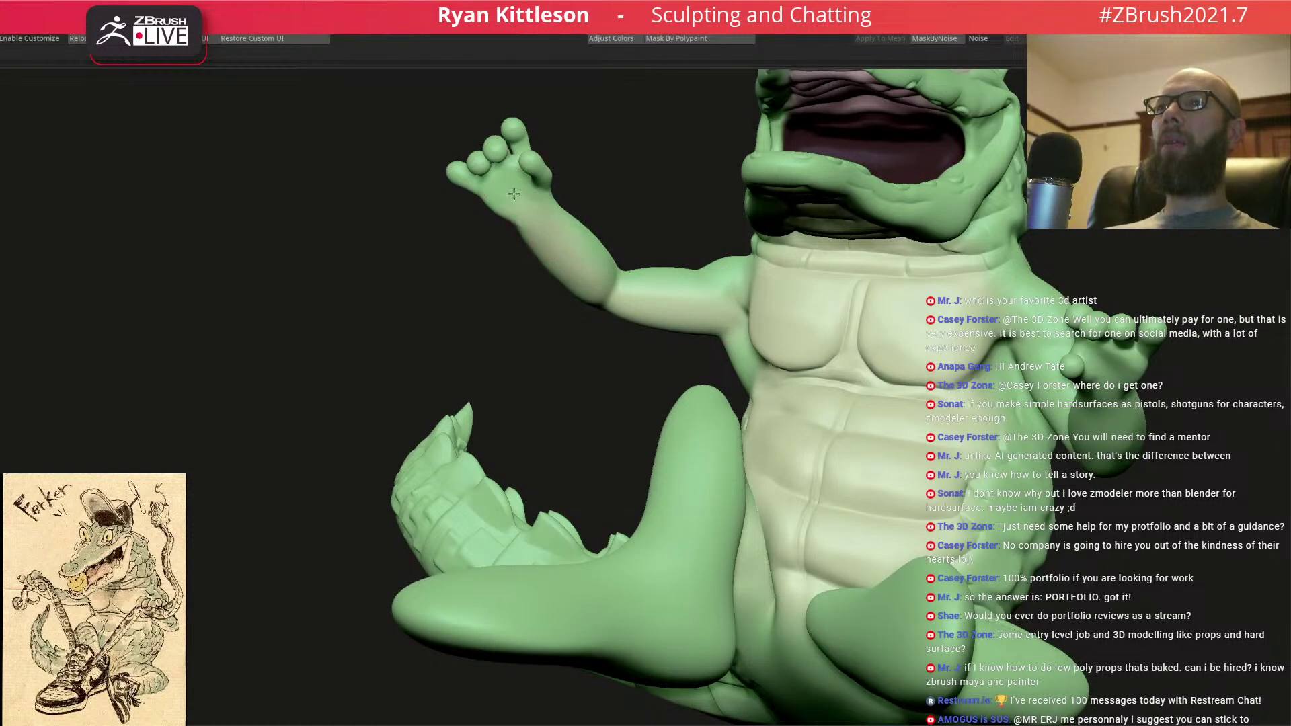
right_click_drag(542, 236, 786, 314)
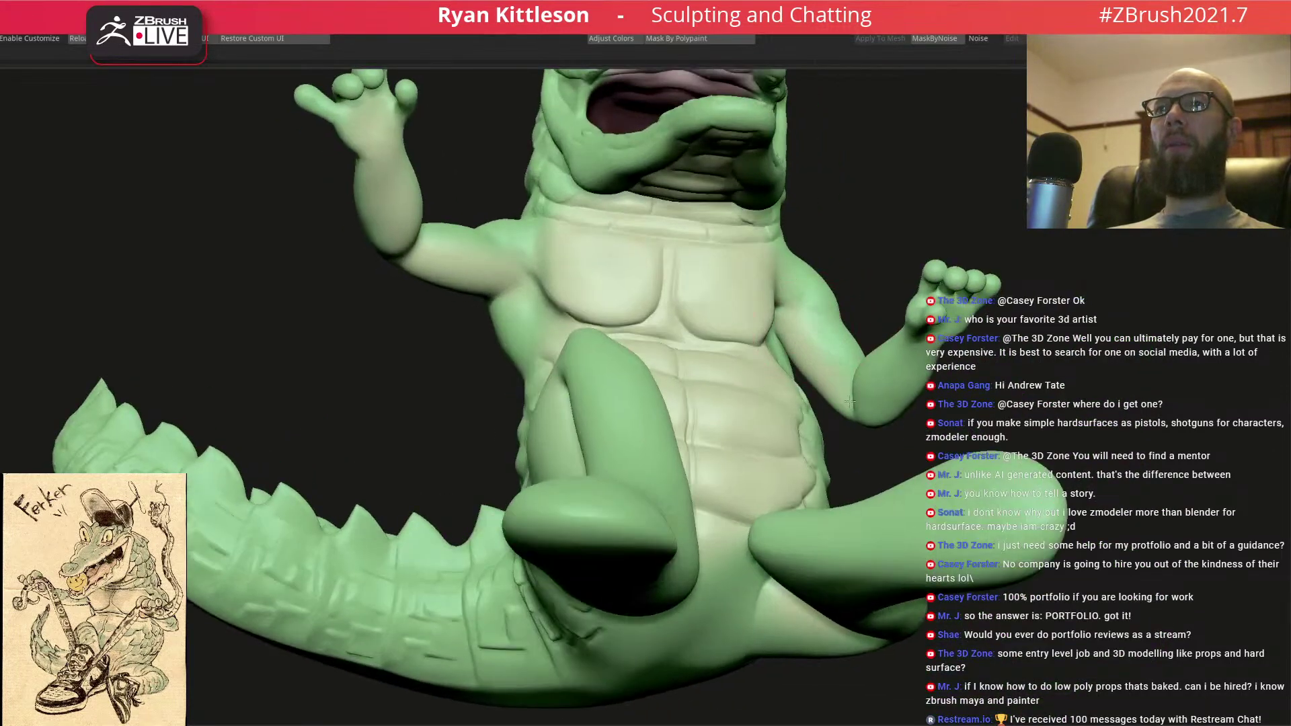
right_click_drag(918, 357, 899, 336)
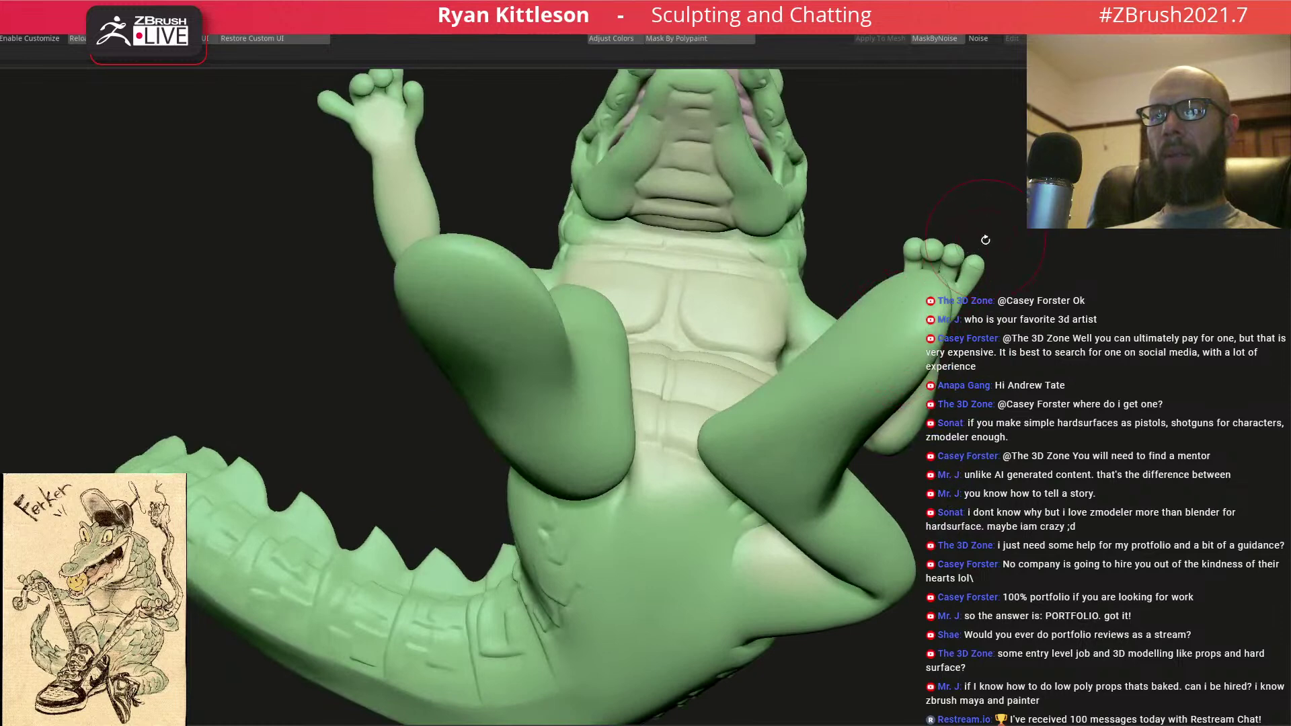
right_click_drag(984, 240, 977, 241)
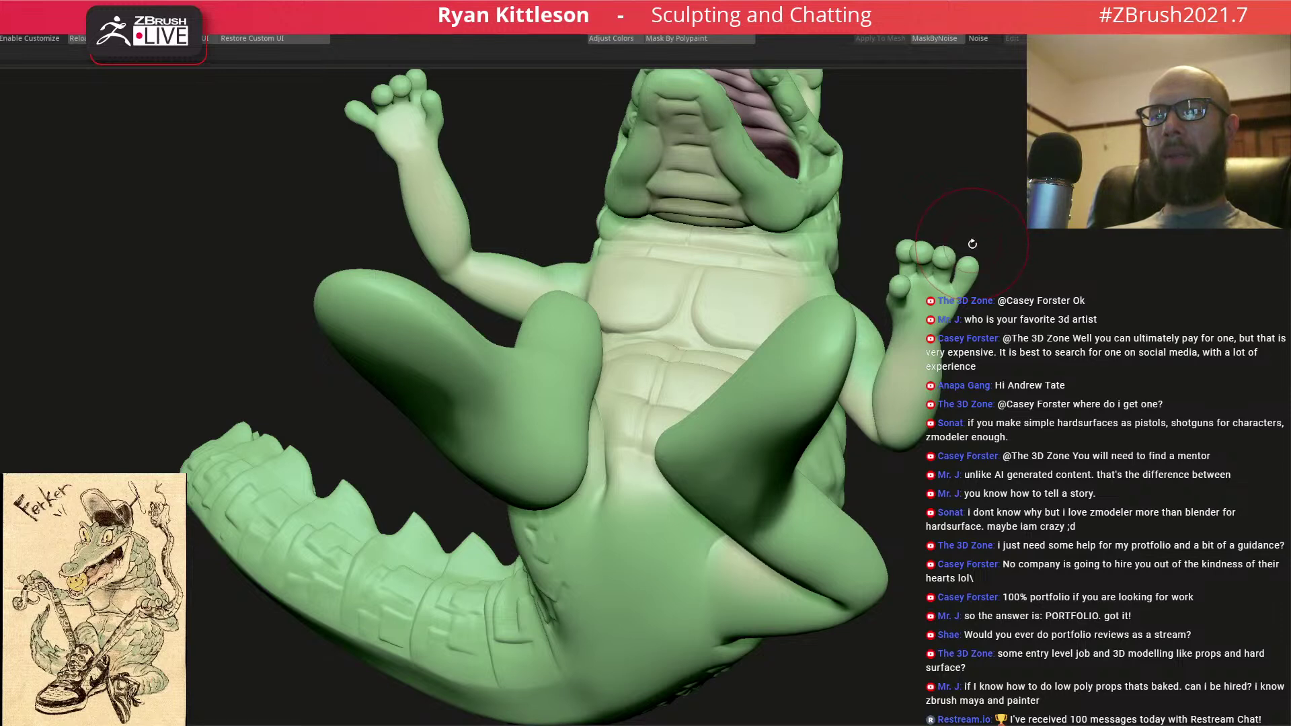
- Show the whole figure and paint pale cream over the rump and the underside of the tail's base
right_click_drag(966, 236, 781, 300)
key("alt+s")
mouse_move(668, 269)
right_mouse_down()
mouse_move(706, 281)
mouse_move(605, 373)
mouse_move(622, 331)
mouse_move(703, 299)
mouse_move(749, 358)
mouse_move(803, 329)
right_mouse_up()
key("space")
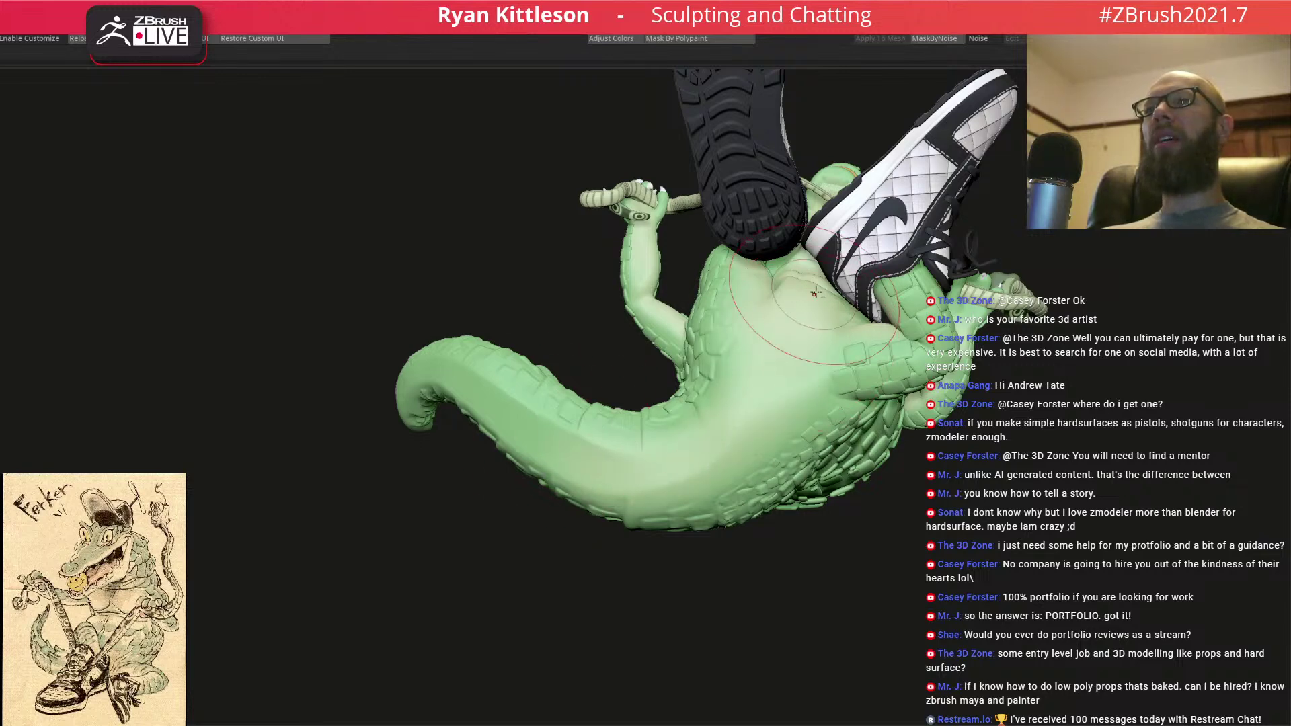
- Continue the pale cream colour along the underside of the tail out to its tip
right_click_drag(593, 427, 571, 470, "ctrl")
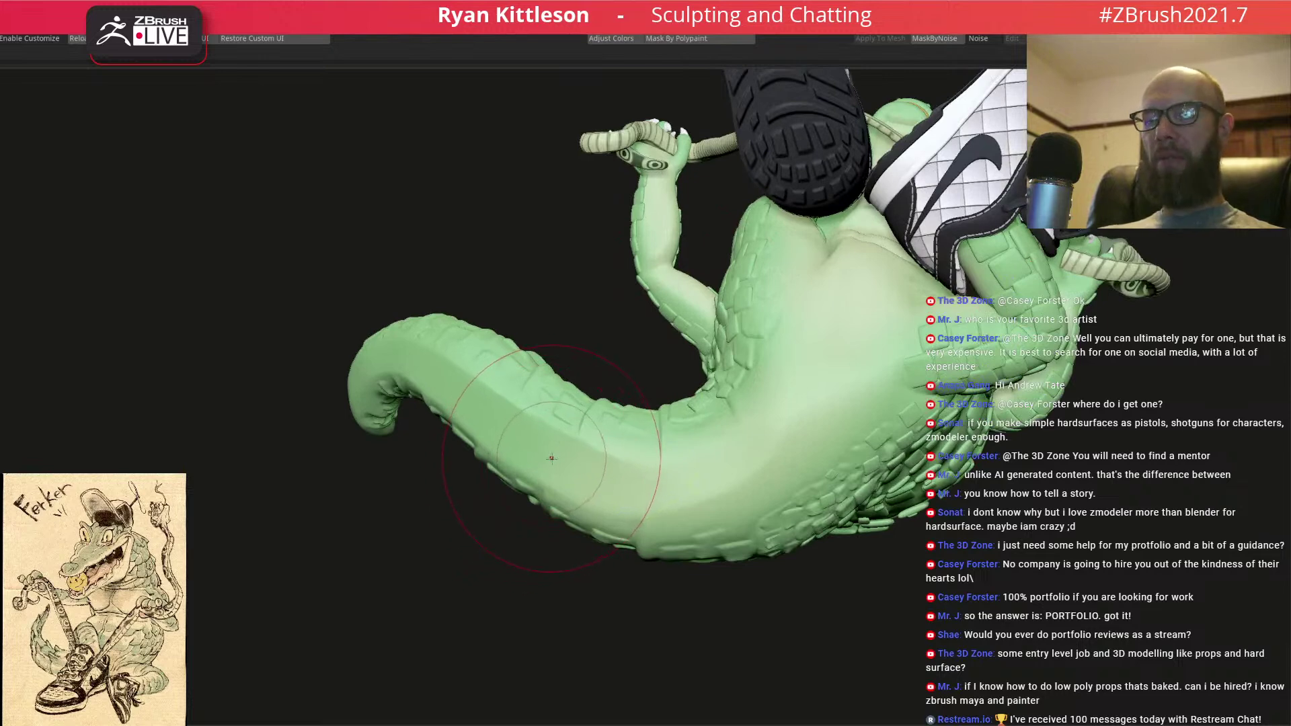
left_click_drag(556, 451, 433, 359)
right_click_drag(505, 334, 592, 336)
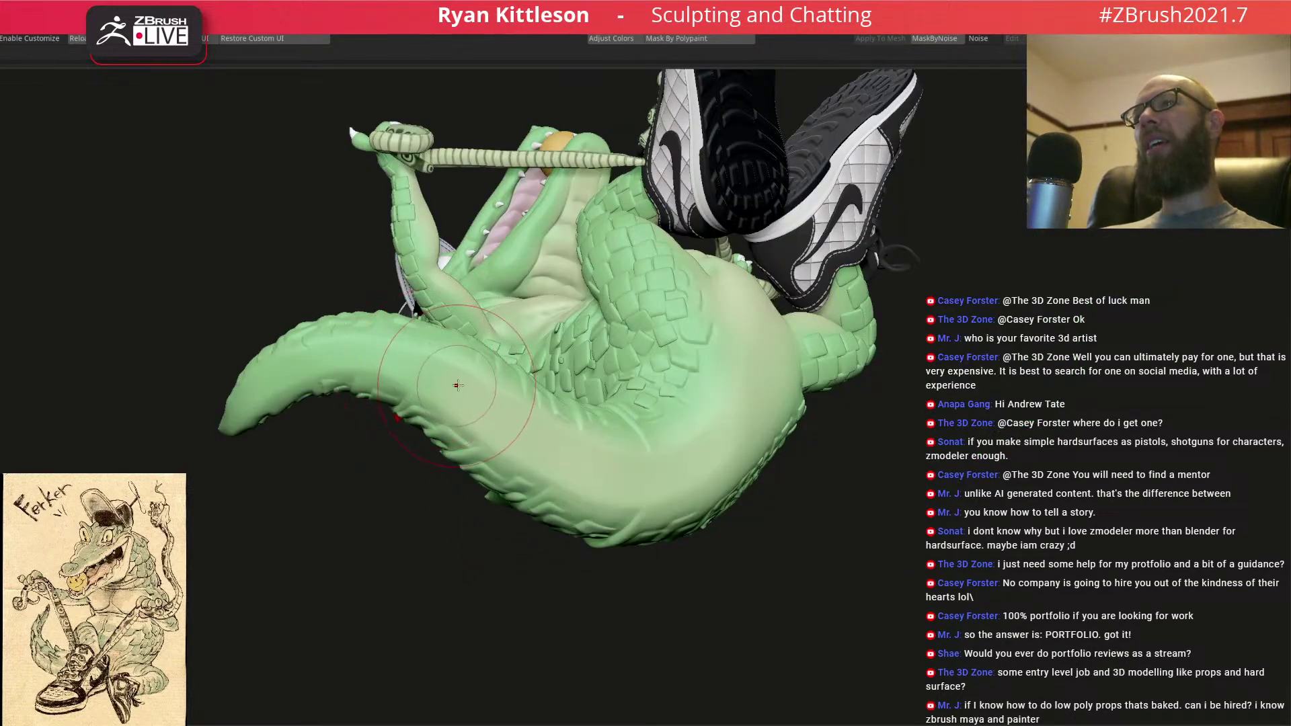
mouse_move(434, 366)
left_mouse_down()
mouse_move(386, 351)
mouse_move(309, 355)
mouse_move(225, 435)
left_mouse_up()
right_click_drag(282, 376, 240, 402)
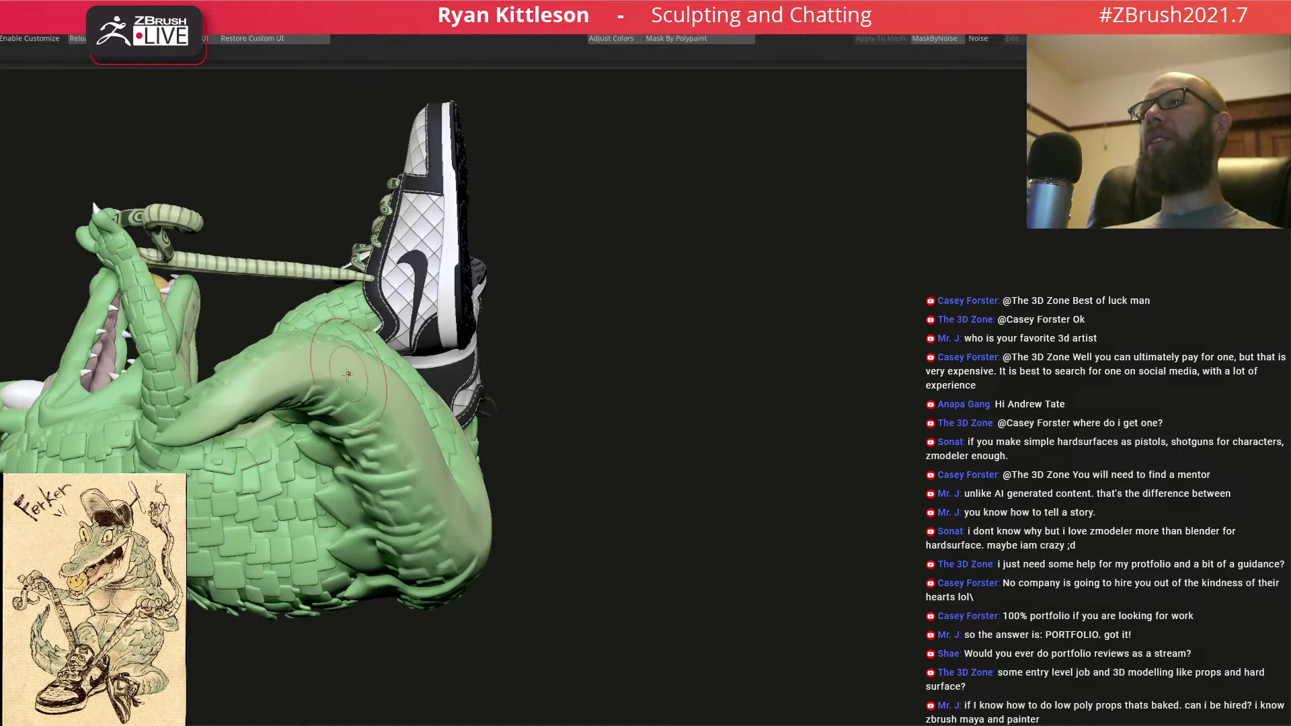
- Review the whole figure, isolate the body, and paint pale cream over the armpits and upper flanks
right_click_drag(323, 431, 521, 348)
mouse_move(735, 273)
right_mouse_down("ctrl")
mouse_move(734, 220)
mouse_move(707, 296)
mouse_move(696, 269)
right_mouse_up("ctrl")
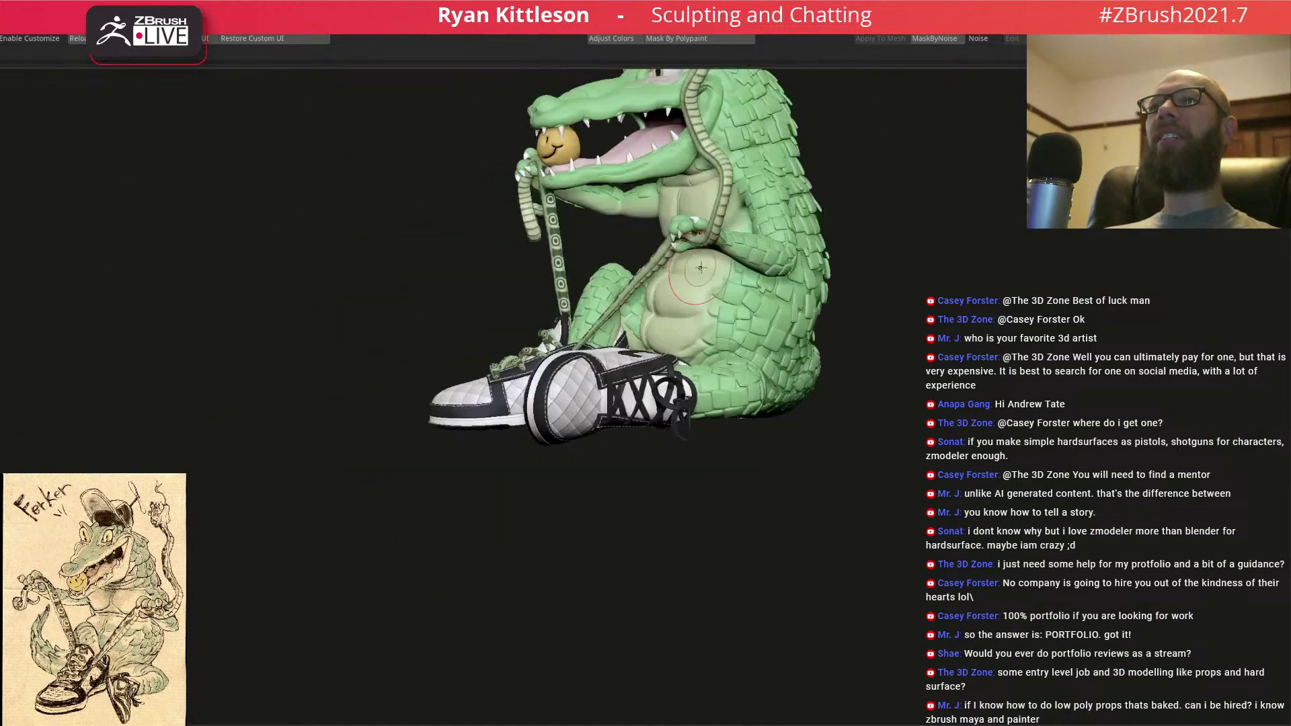
right_click_drag(753, 207, 598, 345, "alt")
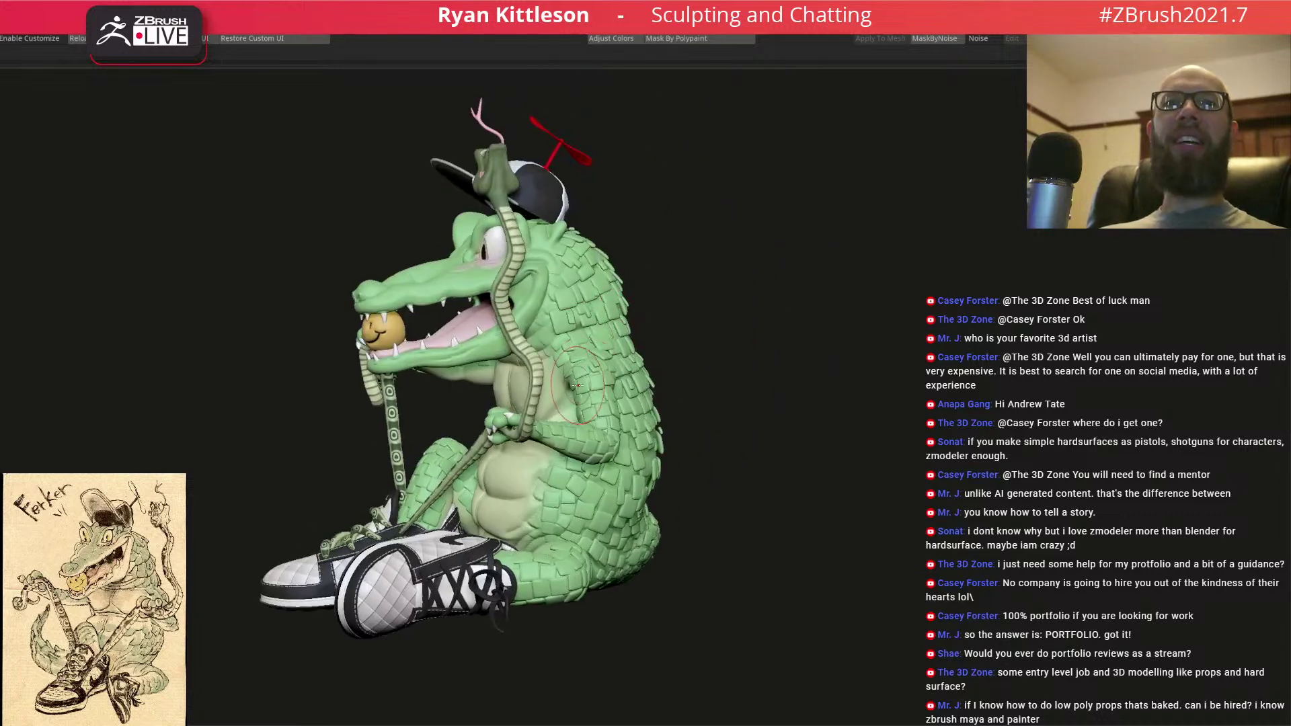
mouse_move(598, 440)
right_mouse_down("alt")
mouse_move(614, 370)
mouse_move(558, 346)
mouse_move(566, 325)
right_mouse_up("alt")
mouse_move(524, 282)
right_mouse_down()
mouse_move(545, 237)
mouse_move(454, 285)
mouse_move(445, 324)
right_mouse_up()
right_click_drag(728, 290, 703, 256)
key("alt+s")
mouse_move(738, 365)
right_mouse_down()
mouse_move(605, 423)
mouse_move(444, 449)
right_mouse_up()
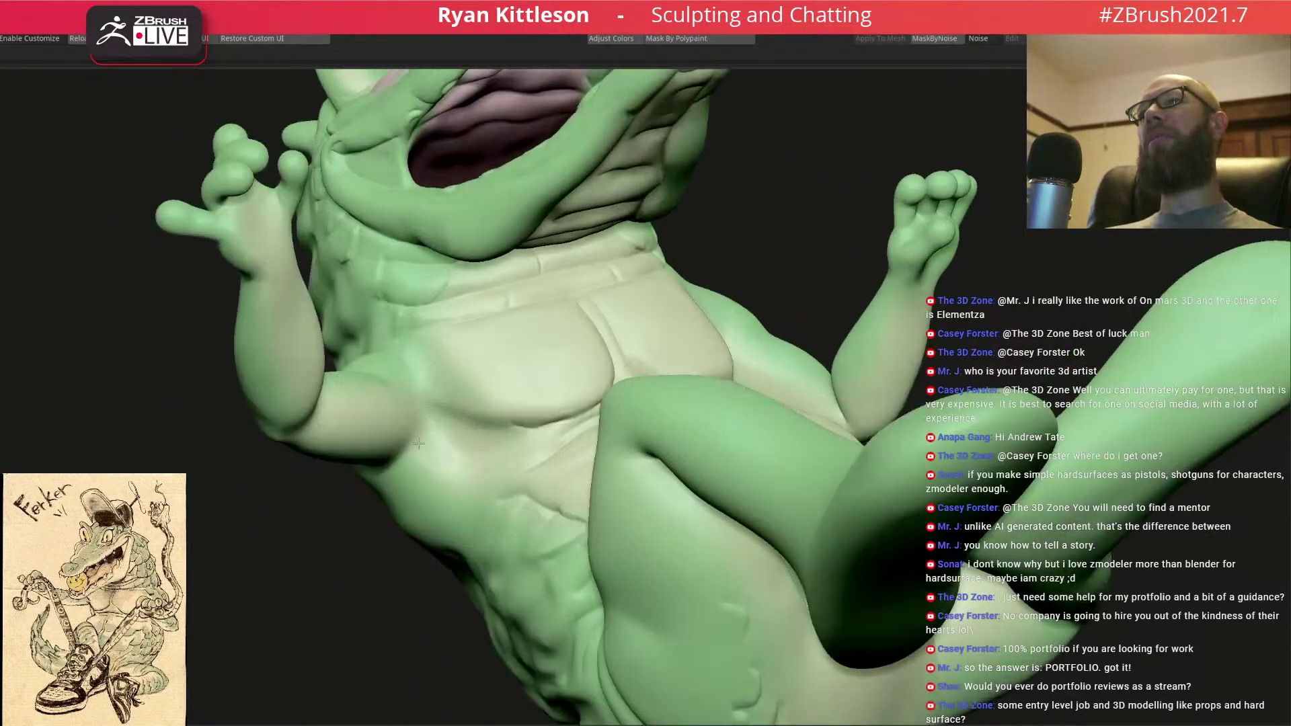
right_click_drag(551, 445, 484, 404)
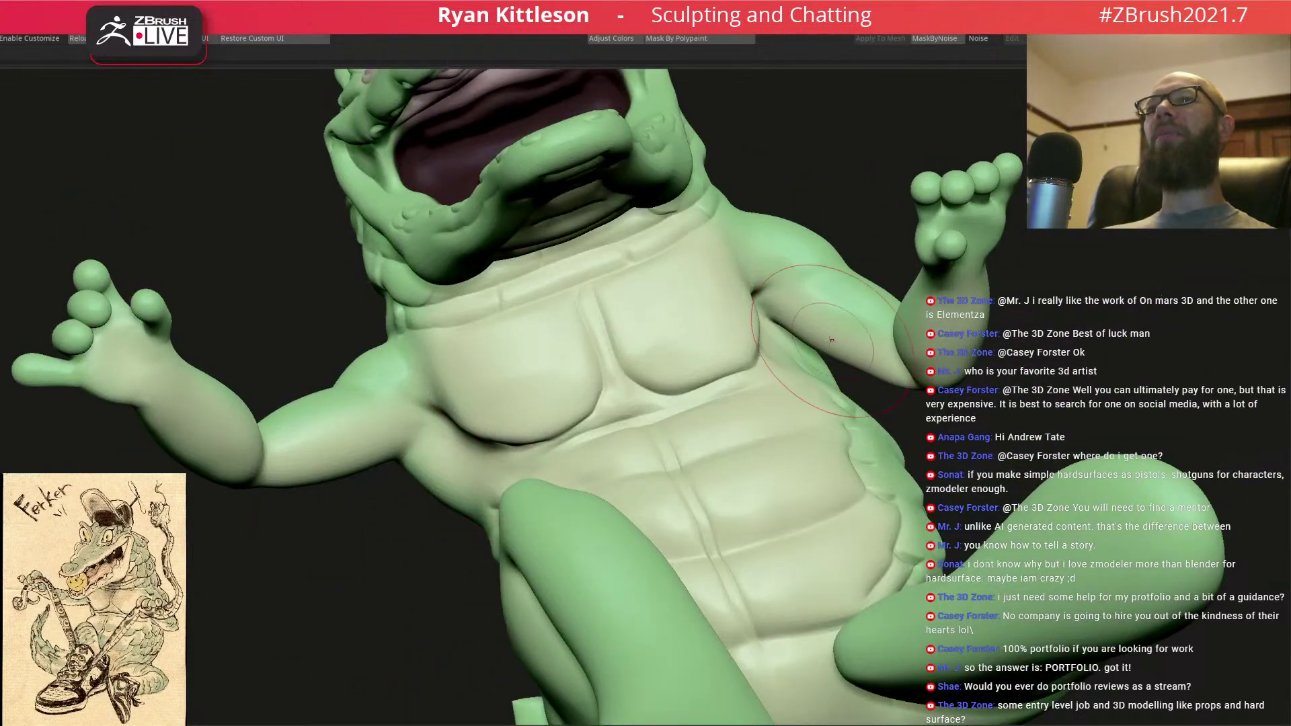
mouse_move(801, 316)
right_mouse_down()
mouse_move(804, 289)
mouse_move(899, 400)
mouse_move(767, 307)
mouse_move(771, 318)
mouse_move(743, 328)
mouse_move(738, 316)
mouse_move(641, 329)
mouse_move(724, 327)
mouse_move(759, 287)
mouse_move(847, 252)
right_mouse_up()
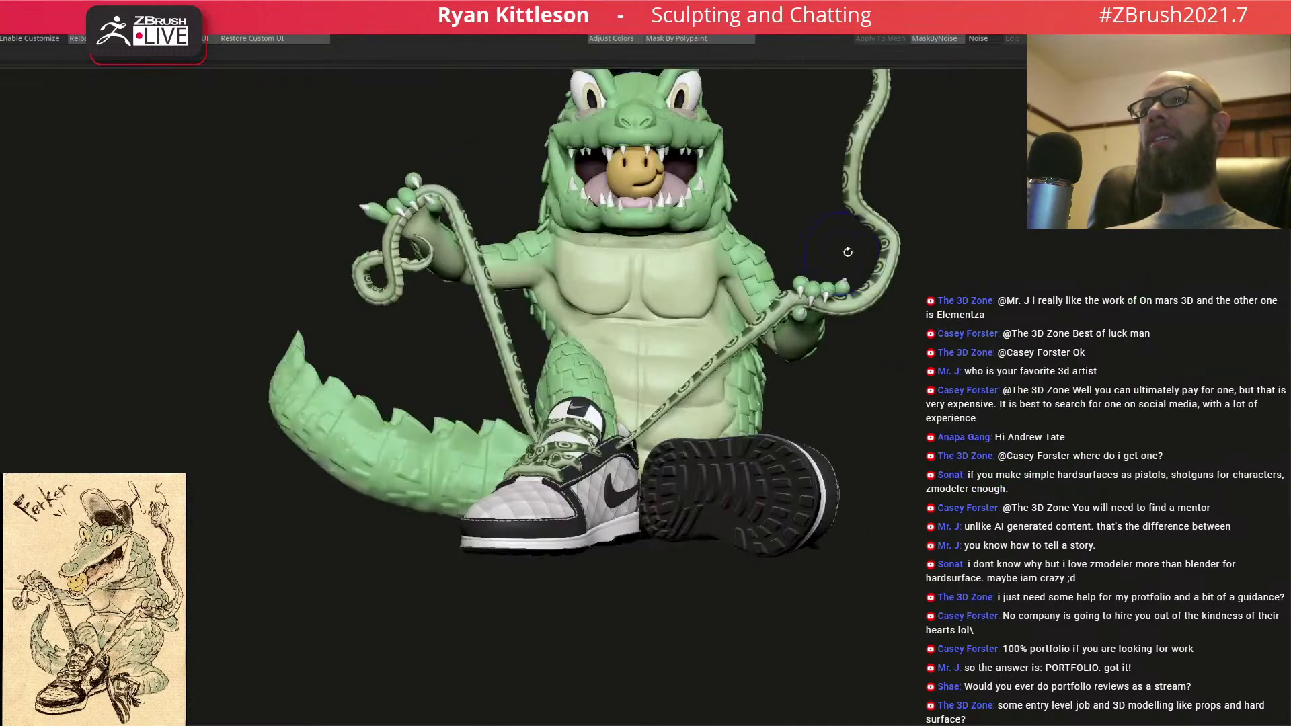
- Show the whole figure and sculpt skin creases running from beneath the pectoral muscle out towards the flank
right_click_drag(773, 233, 801, 268)
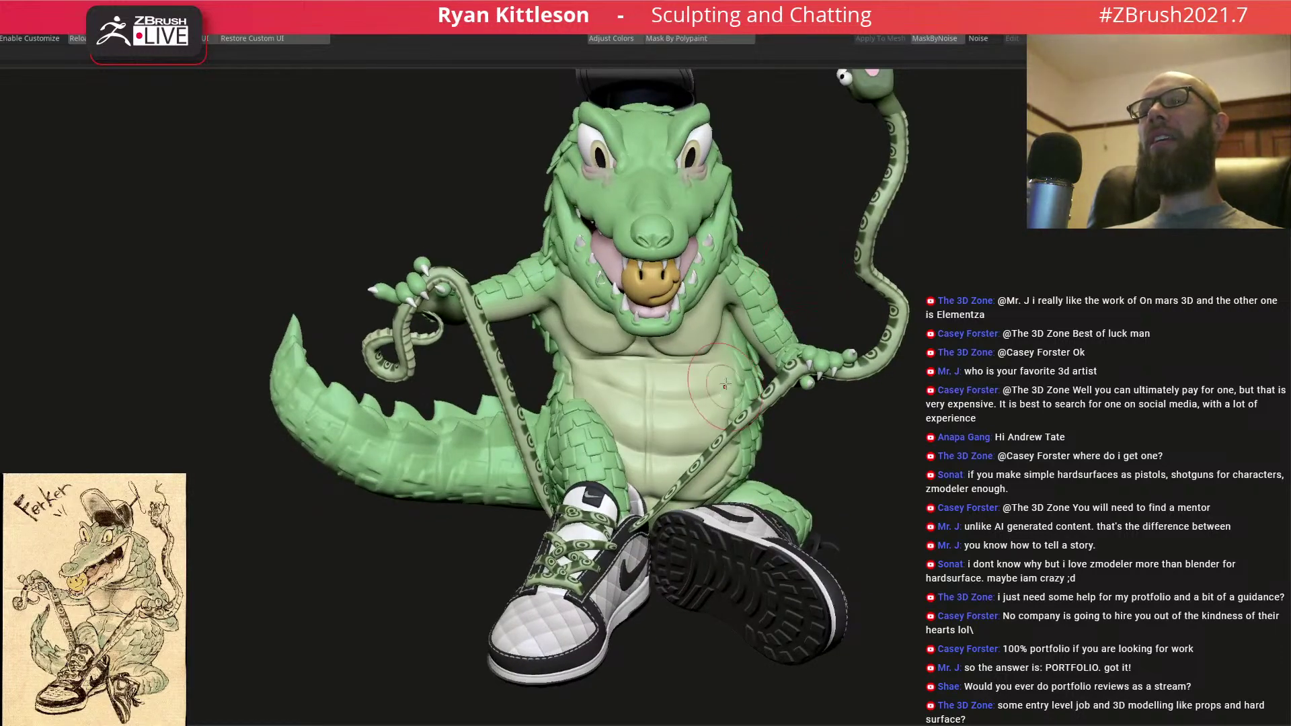
mouse_move(780, 404)
right_mouse_down()
mouse_move(723, 417)
mouse_move(786, 403)
right_mouse_up()
right_click_drag(681, 354, 672, 399)
mouse_move(596, 349)
right_mouse_down()
mouse_move(599, 326)
mouse_move(645, 370)
mouse_move(634, 423)
right_mouse_up()
key("space")
left_click_drag(679, 349, 666, 348)
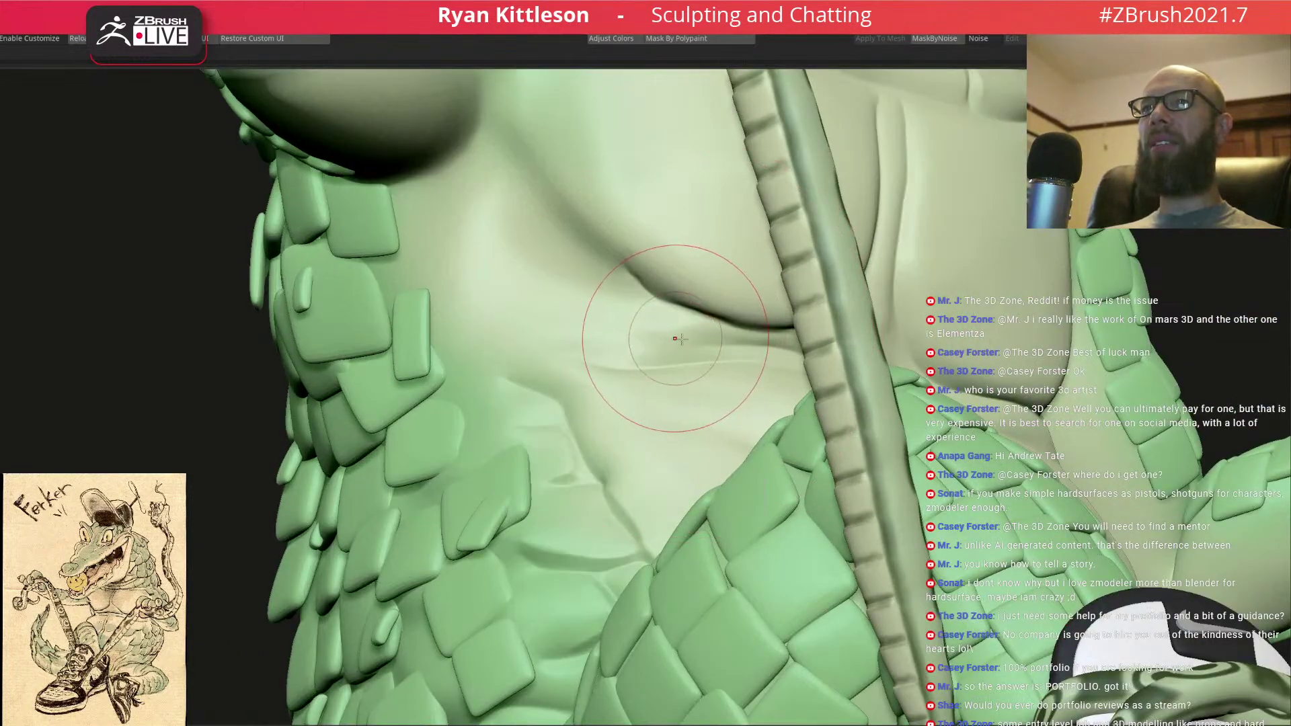
right_click_drag(677, 341, 744, 347)
left_click_drag(745, 347, 721, 344)
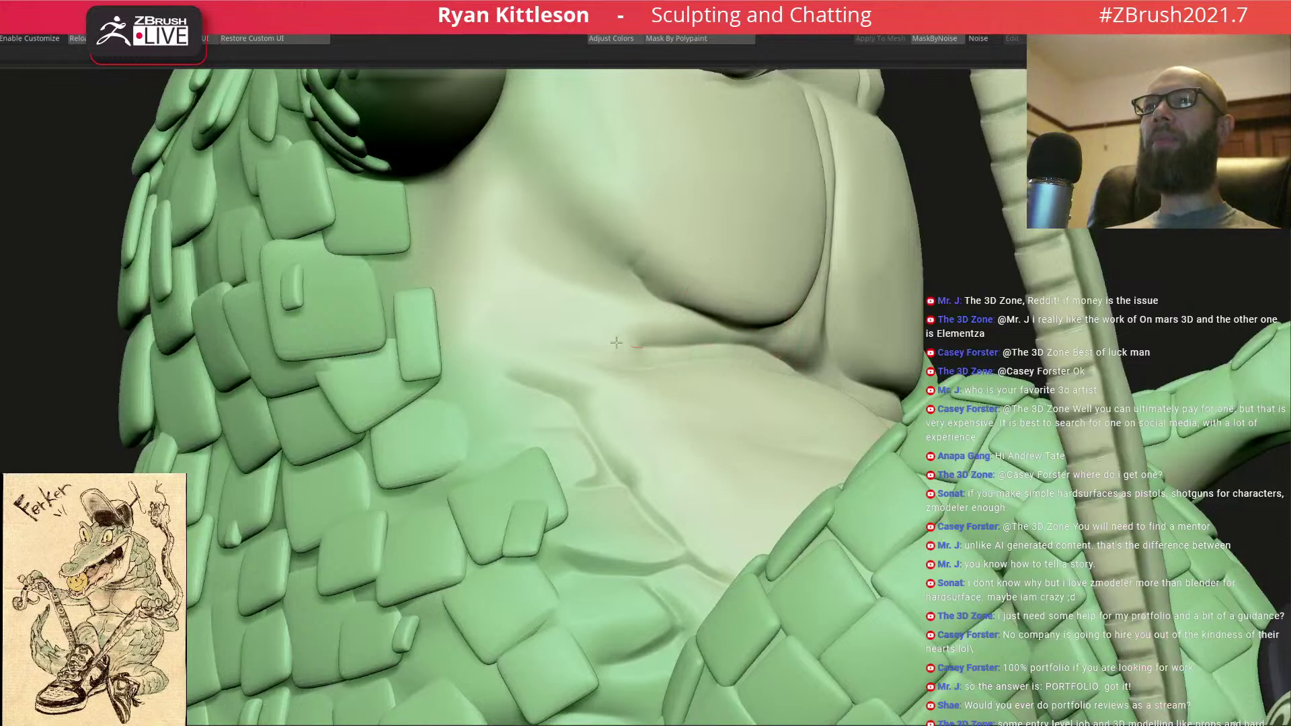
left_click_drag(555, 315, 541, 316)
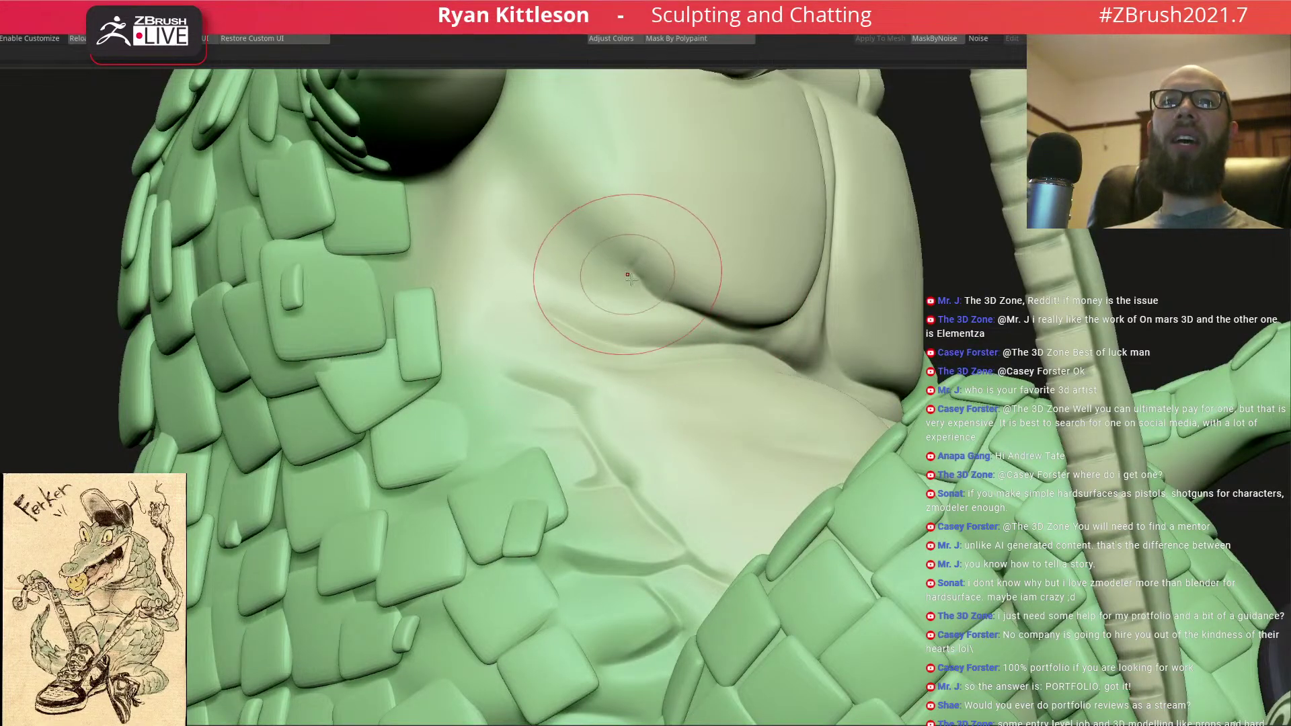
- Sculpt the fold along the pectoral's outer edge so it runs up into the armpit
right_click_drag(602, 277, 634, 280)
key("space")
mouse_move(634, 281)
left_mouse_down()
mouse_move(652, 281)
mouse_move(616, 283)
left_mouse_up()
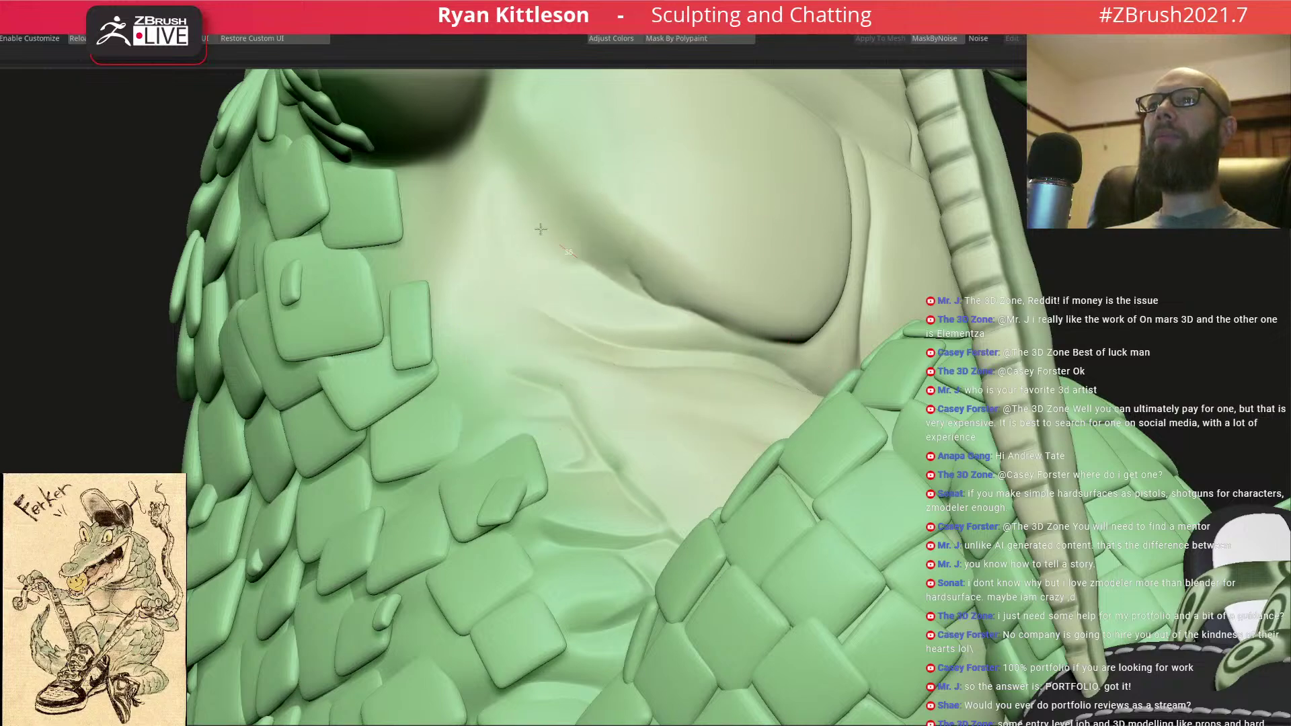
left_click_drag(493, 181, 480, 158)
mouse_move(590, 272)
right_mouse_down()
mouse_move(562, 289)
mouse_move(489, 266)
right_mouse_up()
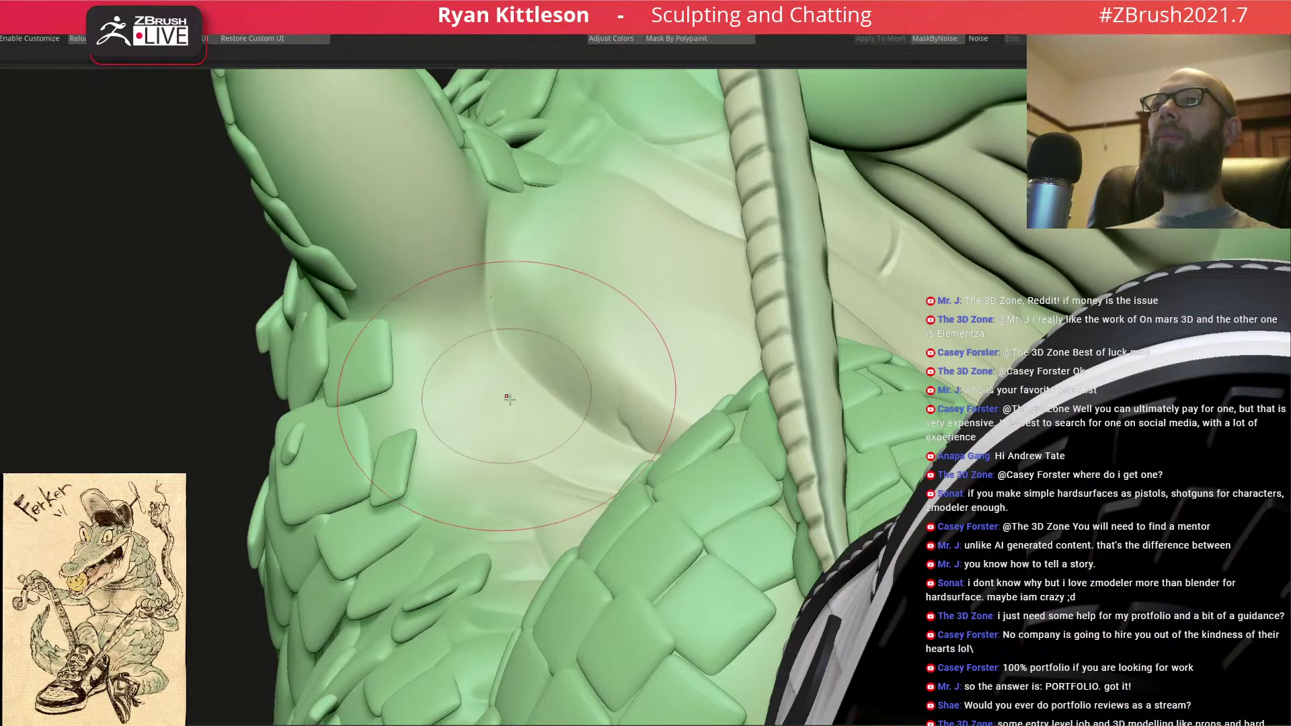
- Examine the new skin folds beside the chest up close, and review the whole figure from several sides
right_click_drag(588, 441, 631, 421)
right_click_drag(658, 434, 470, 429)
mouse_move(1244, 431)
right_mouse_down()
mouse_move(999, 420)
mouse_move(953, 473)
mouse_move(976, 411)
right_mouse_up()
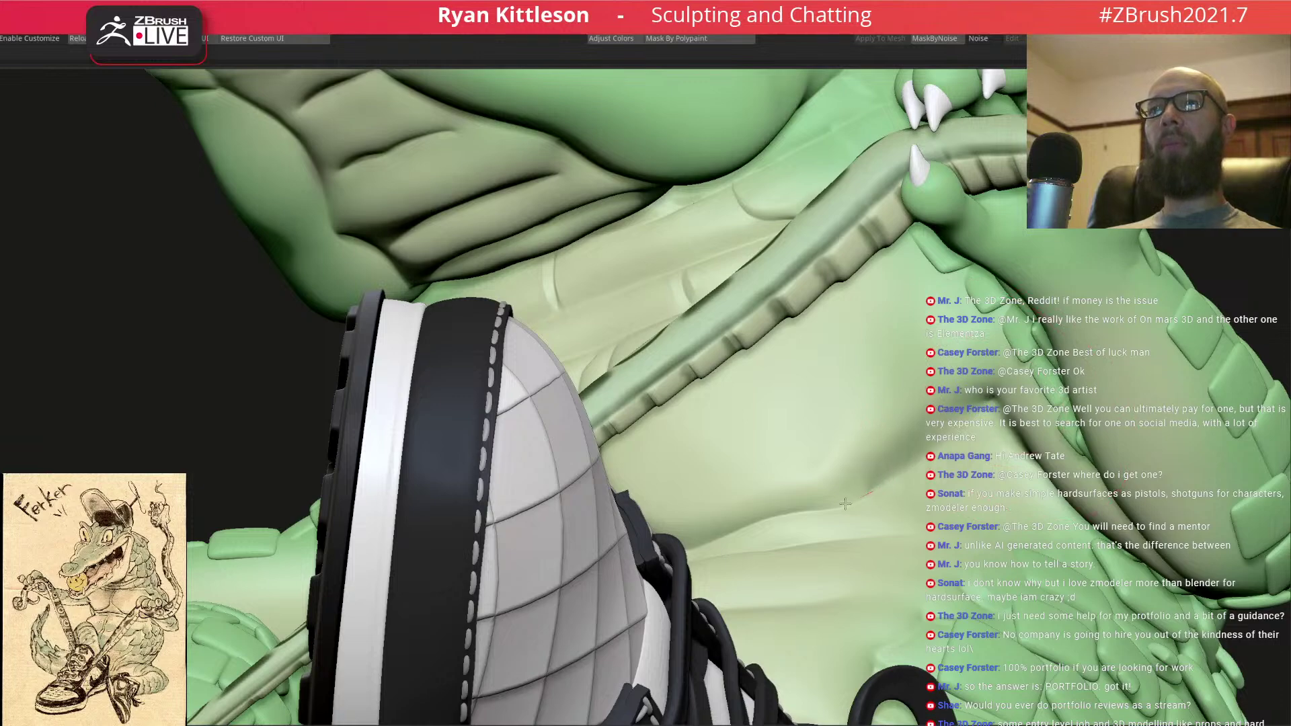
key("f")
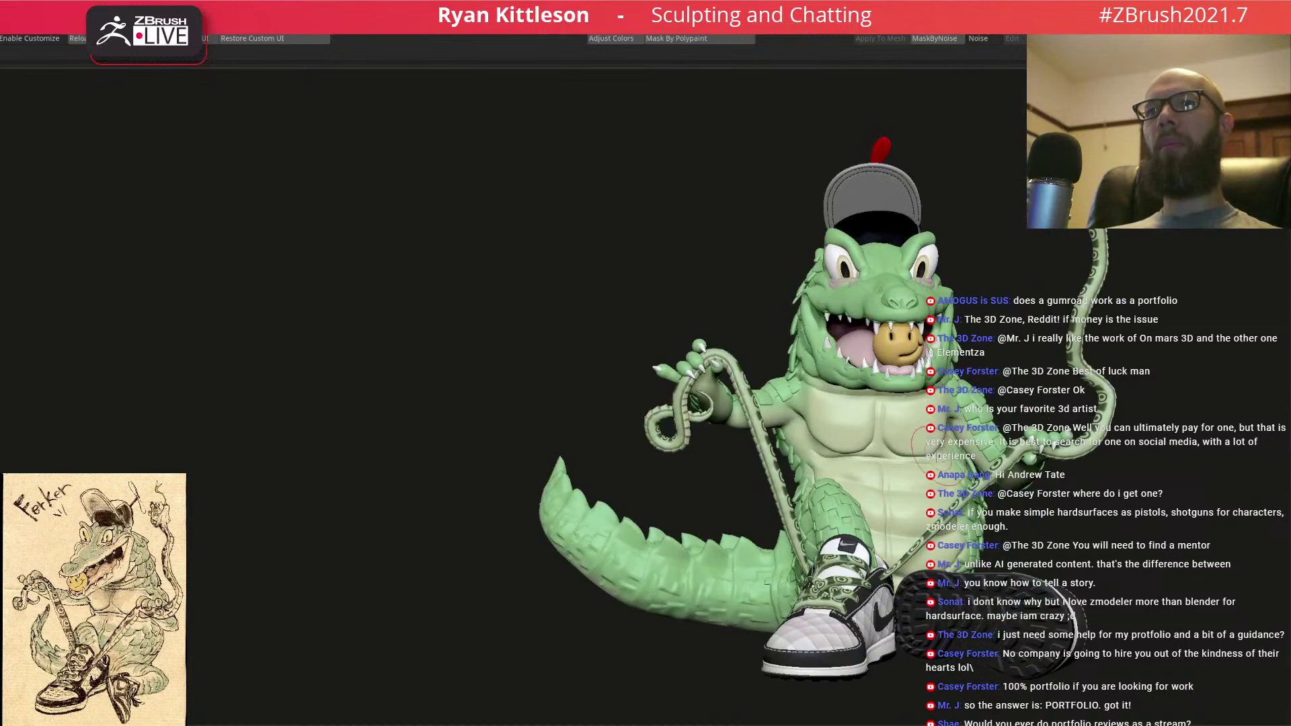
right_click_drag(938, 444, 726, 358)
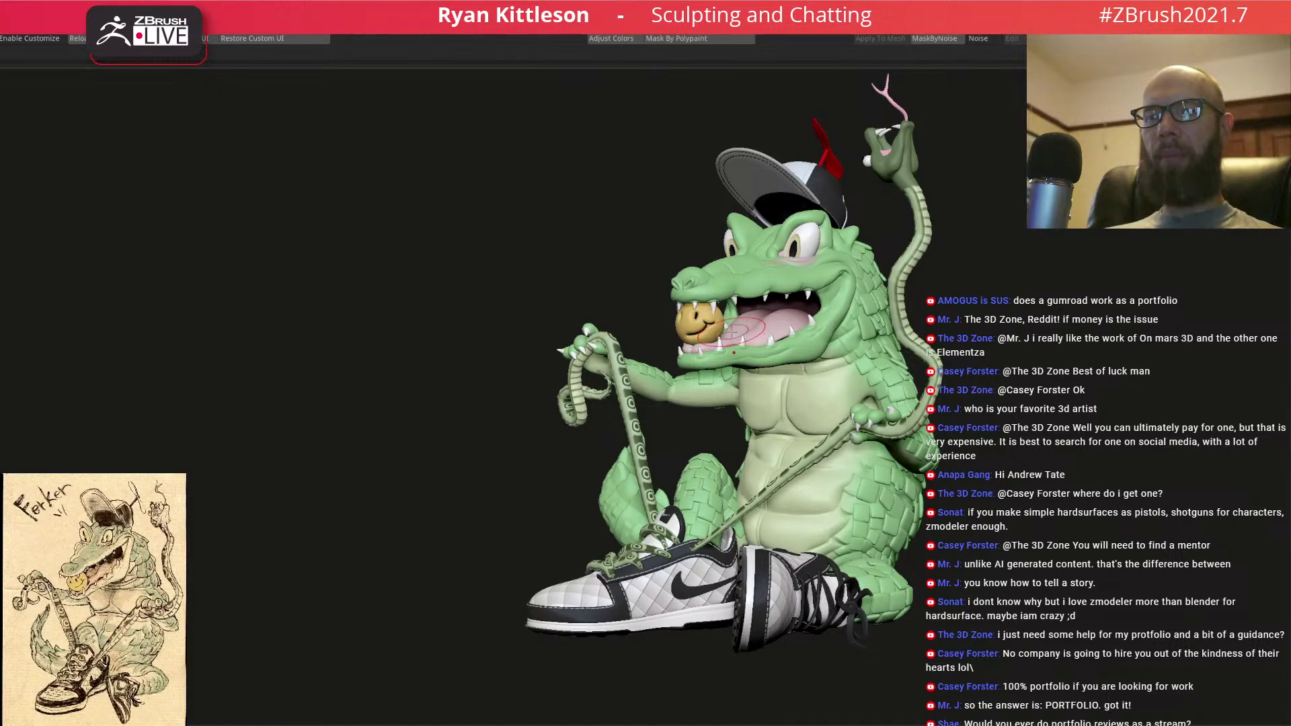
right_click_drag(752, 334, 732, 340)
right_click_drag(797, 440, 808, 442)
right_click_drag(826, 385, 737, 335, "alt")
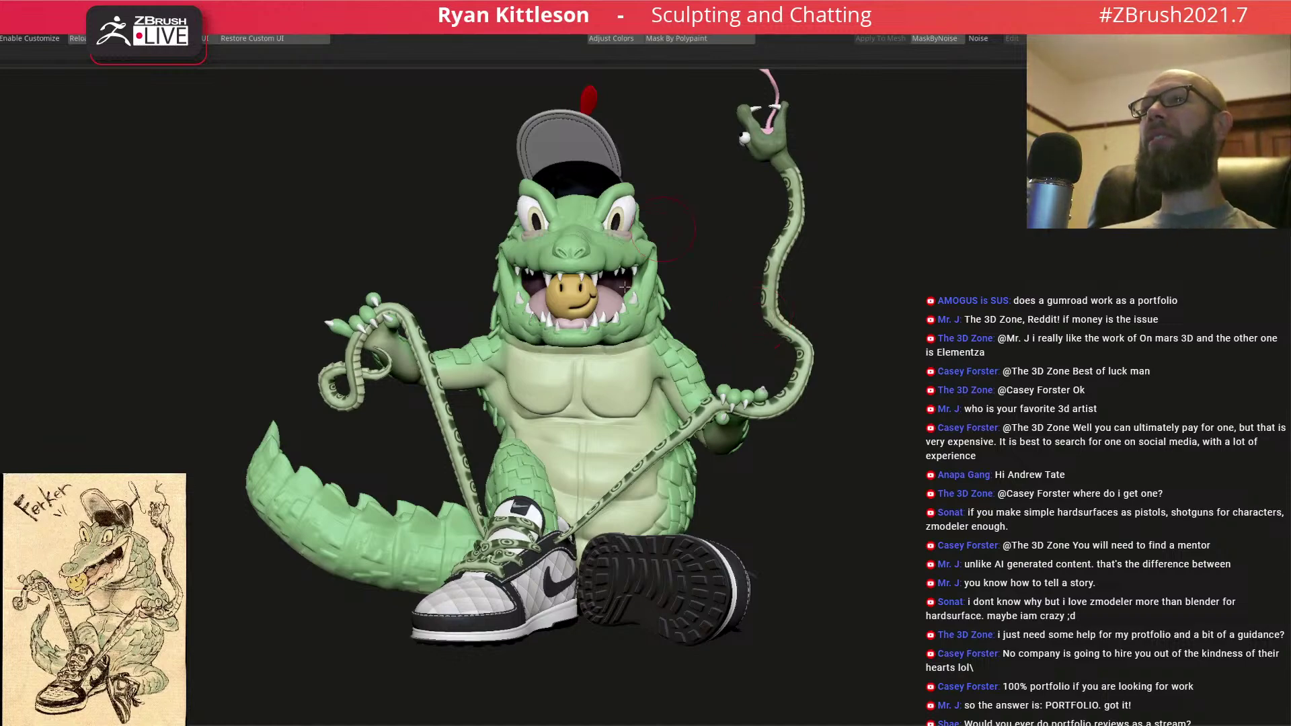
mouse_move(585, 327)
right_mouse_down()
mouse_move(622, 350)
mouse_move(595, 322)
mouse_move(595, 336)
mouse_move(483, 309)
mouse_move(612, 327)
right_mouse_up()
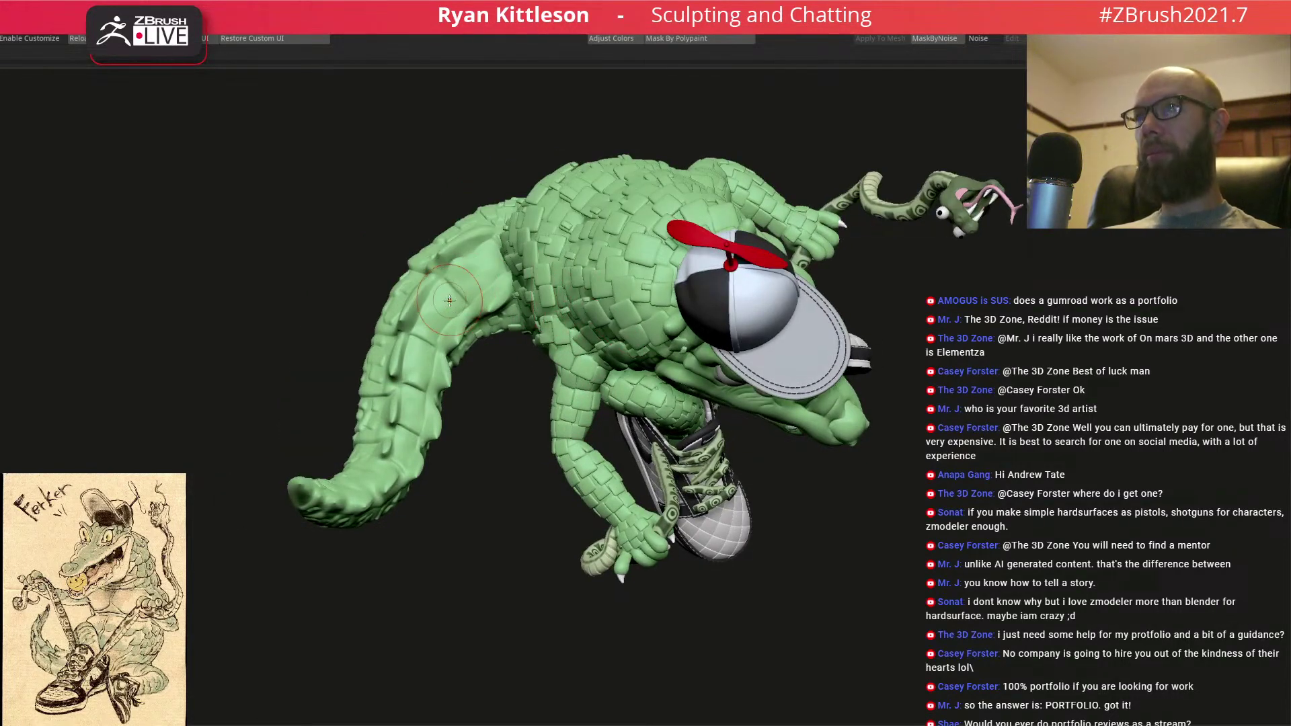
- Choose a dark blue-green and paint shading along the top of the tail, starting at its base
right_click(449, 303)
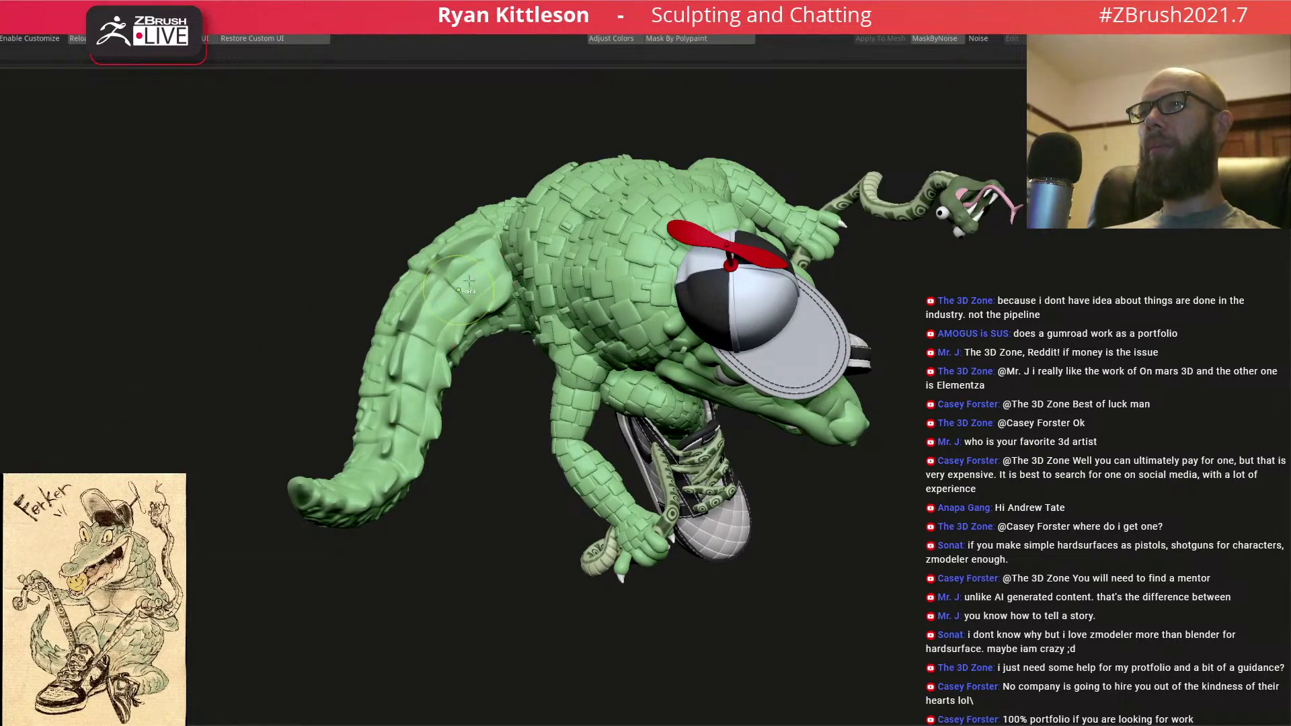
key("ctrl+z")
key("space")
mouse_move(469, 280)
left_mouse_down()
mouse_move(481, 277)
mouse_move(410, 383)
mouse_move(329, 438)
left_mouse_up()
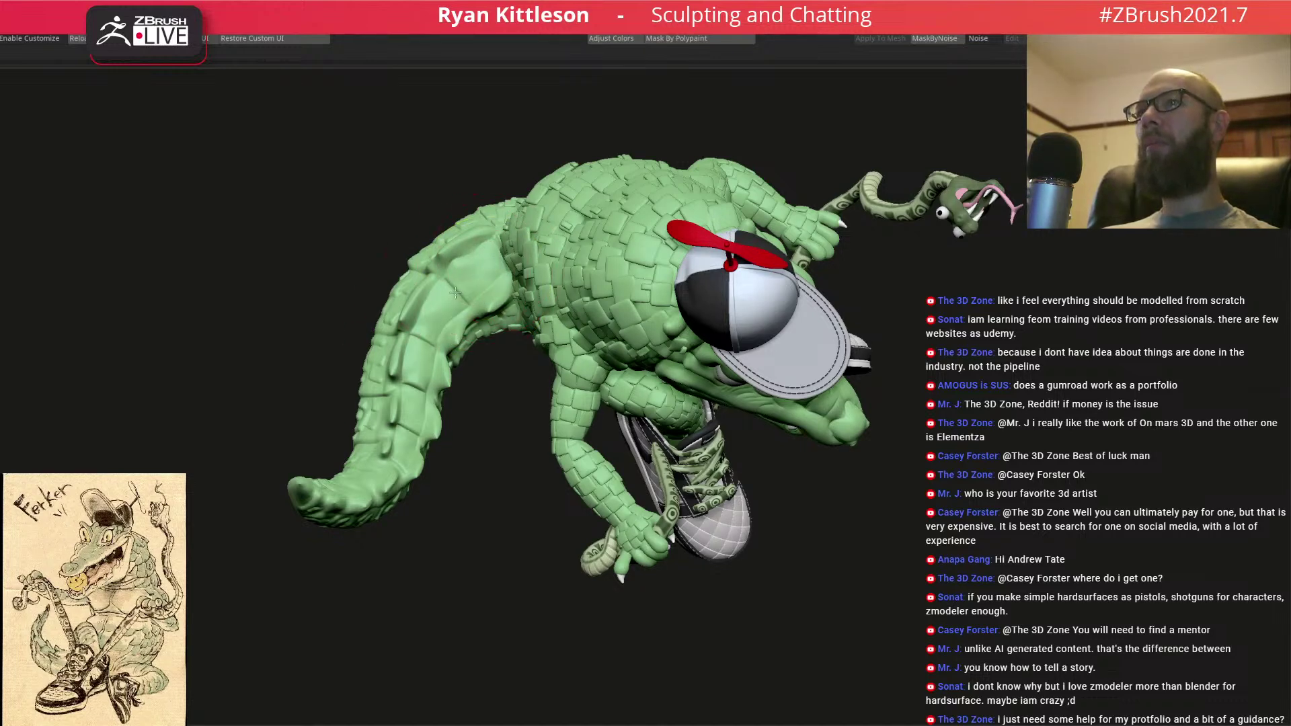
mouse_move(420, 345)
left_mouse_down()
mouse_move(474, 268)
mouse_move(420, 356)
mouse_move(497, 254)
left_mouse_up()
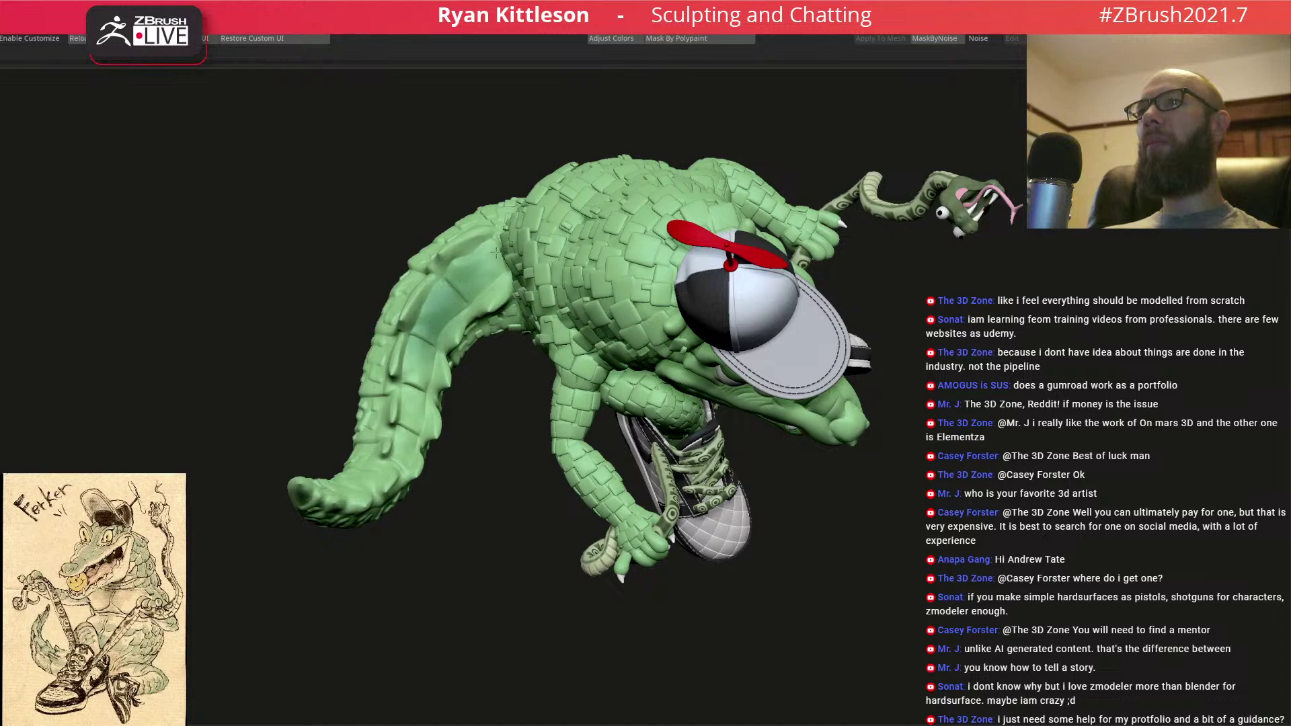
mouse_move(421, 358)
left_mouse_down()
mouse_move(396, 450)
mouse_move(335, 499)
left_mouse_up()
- Continue the dark green shading along the tail's front and outer sides out towards the tip
right_click_drag(468, 318, 519, 346)
key("space")
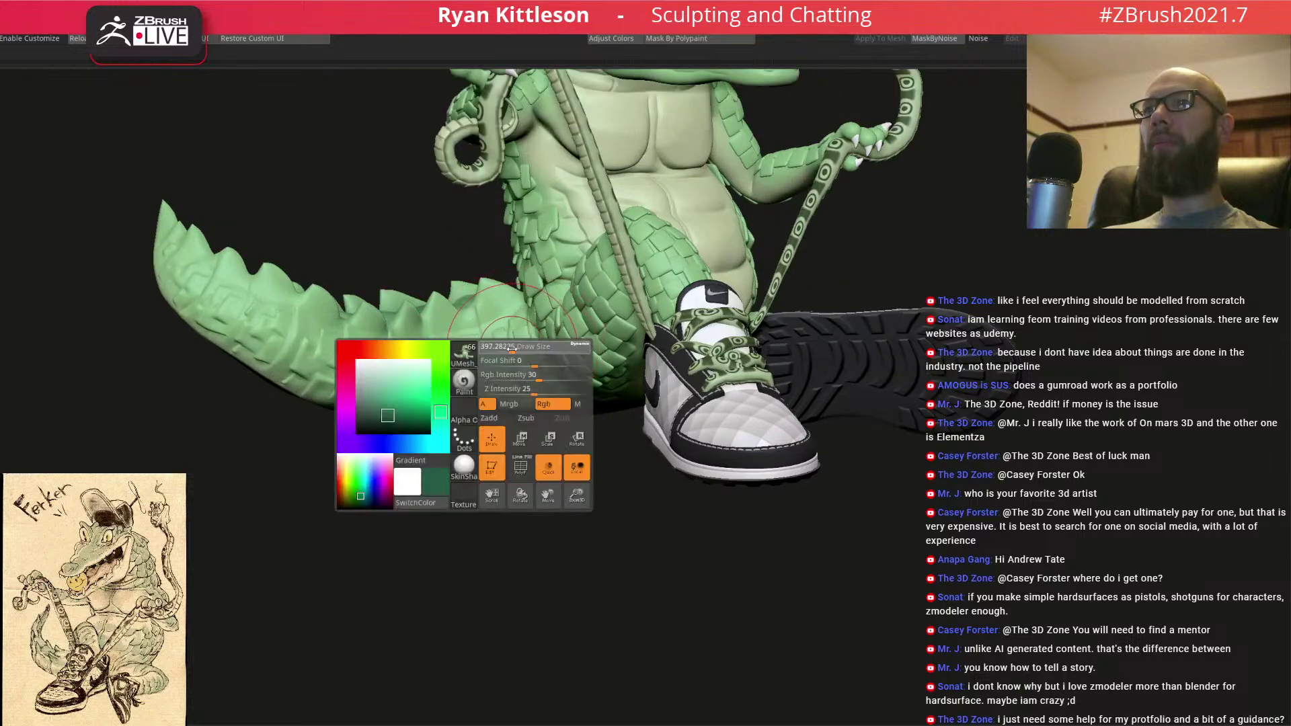
mouse_move(459, 350)
left_mouse_down()
mouse_move(373, 351)
mouse_move(259, 315)
mouse_move(178, 245)
left_mouse_up()
mouse_move(336, 343)
right_mouse_down()
mouse_move(425, 358)
mouse_move(249, 331)
right_mouse_up()
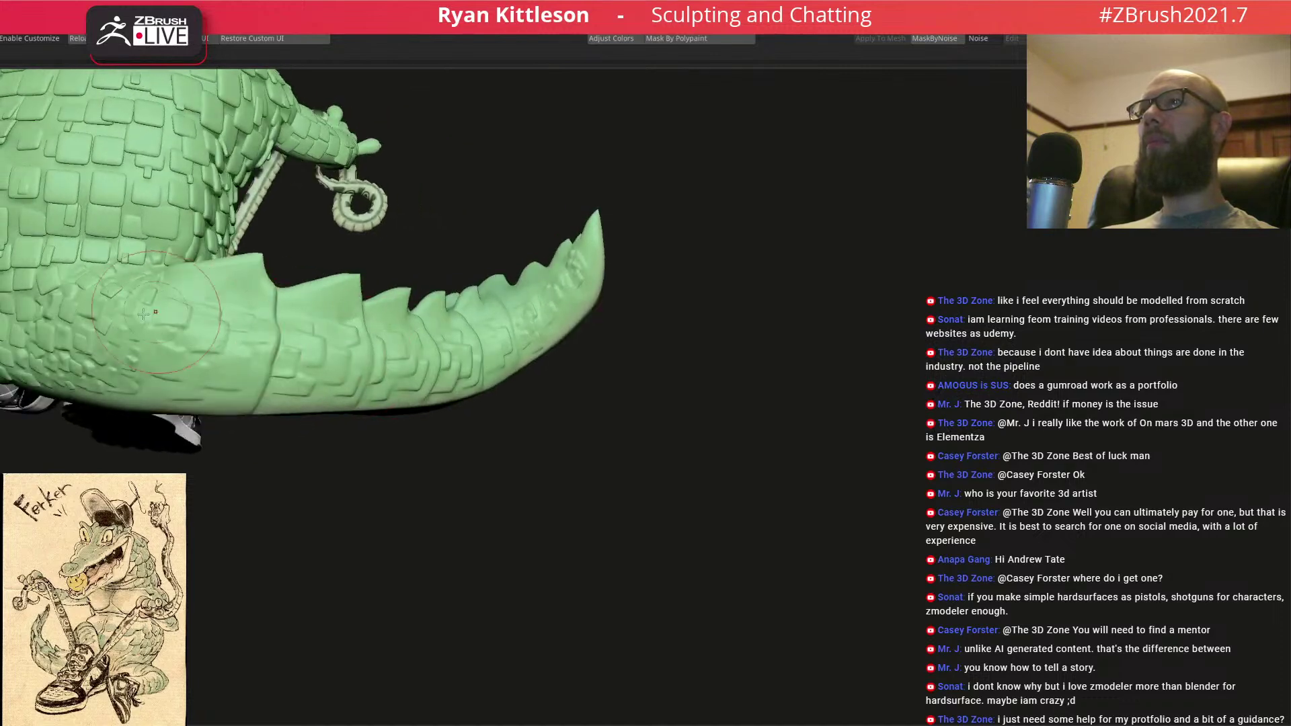
mouse_move(250, 331)
left_mouse_down()
mouse_move(464, 323)
mouse_move(437, 306)
left_mouse_up()
- Paint soft dark green shading over the scales down the middle of the back to the tail base
right_click(235, 283)
right_click_drag(235, 282, 545, 220)
mouse_move(546, 220)
left_mouse_down()
mouse_move(518, 250)
mouse_move(466, 553)
left_mouse_up()
right_click_drag(466, 553, 584, 361)
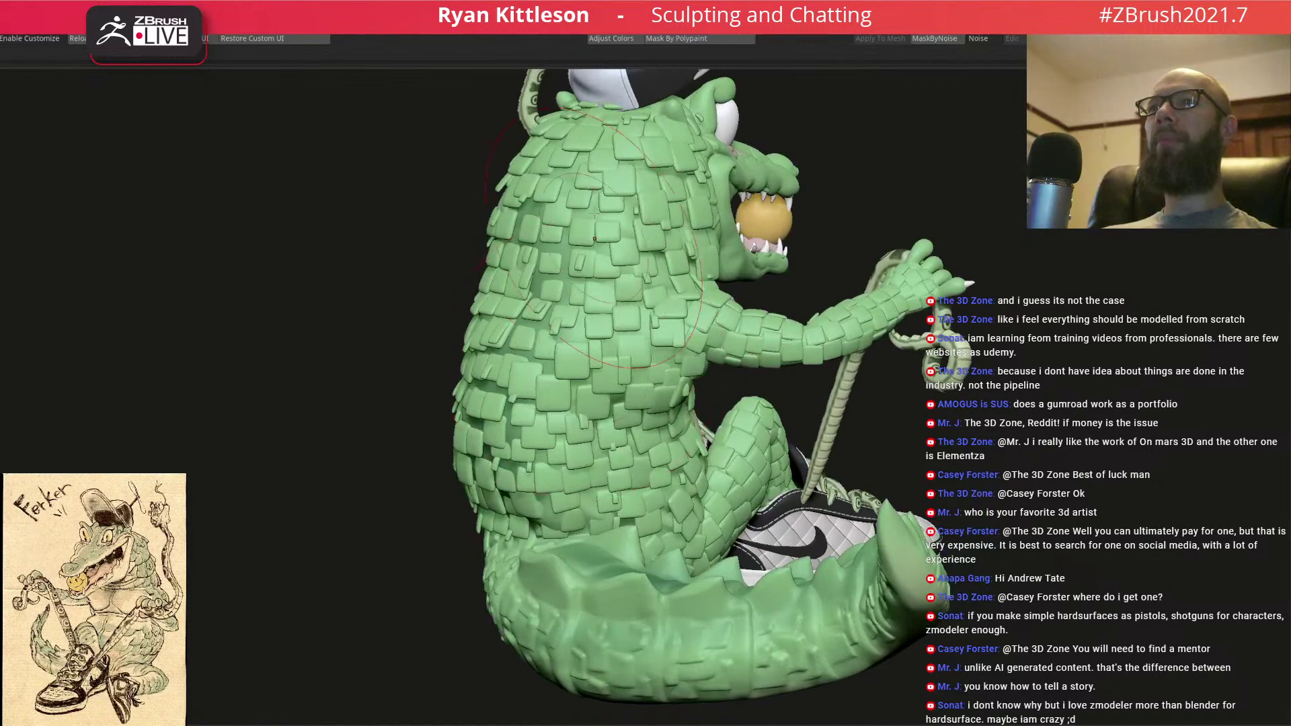
right_click_drag(499, 443, 557, 452)
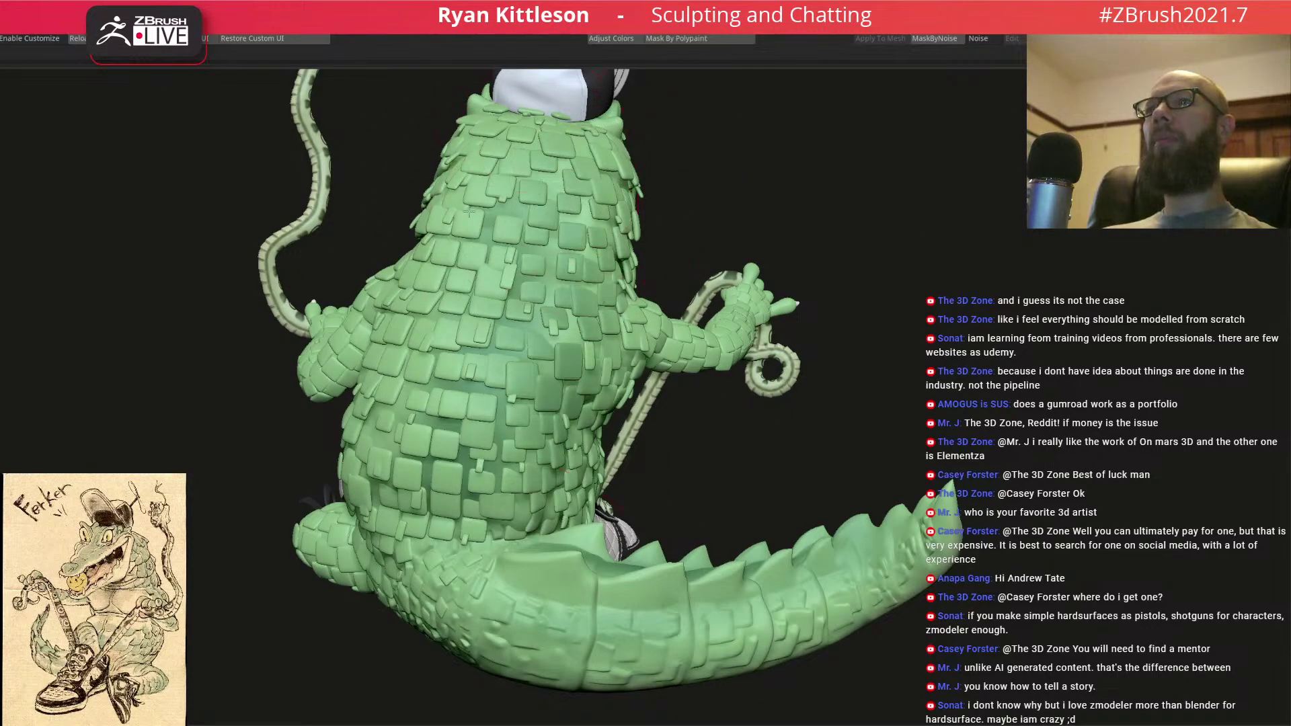
right_click_drag(408, 460, 451, 462)
right_click_drag(514, 429, 469, 446, "ctrl")
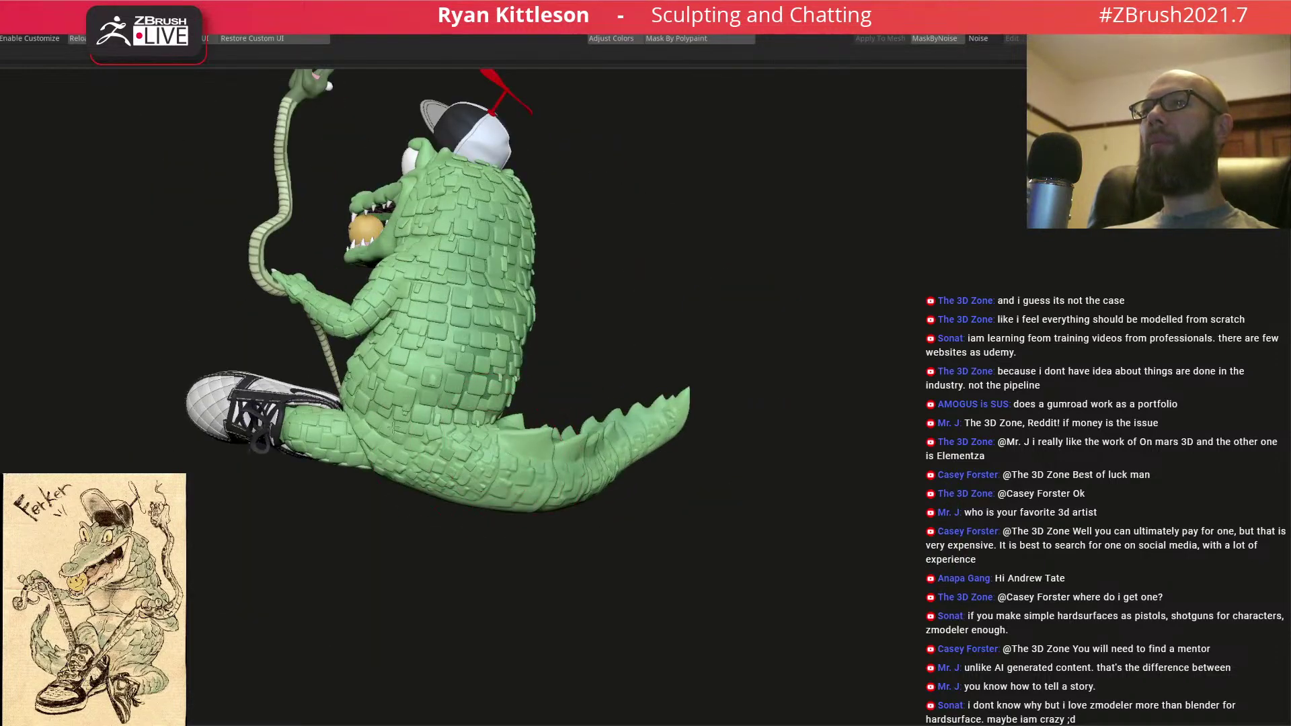
mouse_move(336, 430)
right_mouse_down()
mouse_move(324, 435)
mouse_move(506, 419)
mouse_move(481, 417)
right_mouse_up()
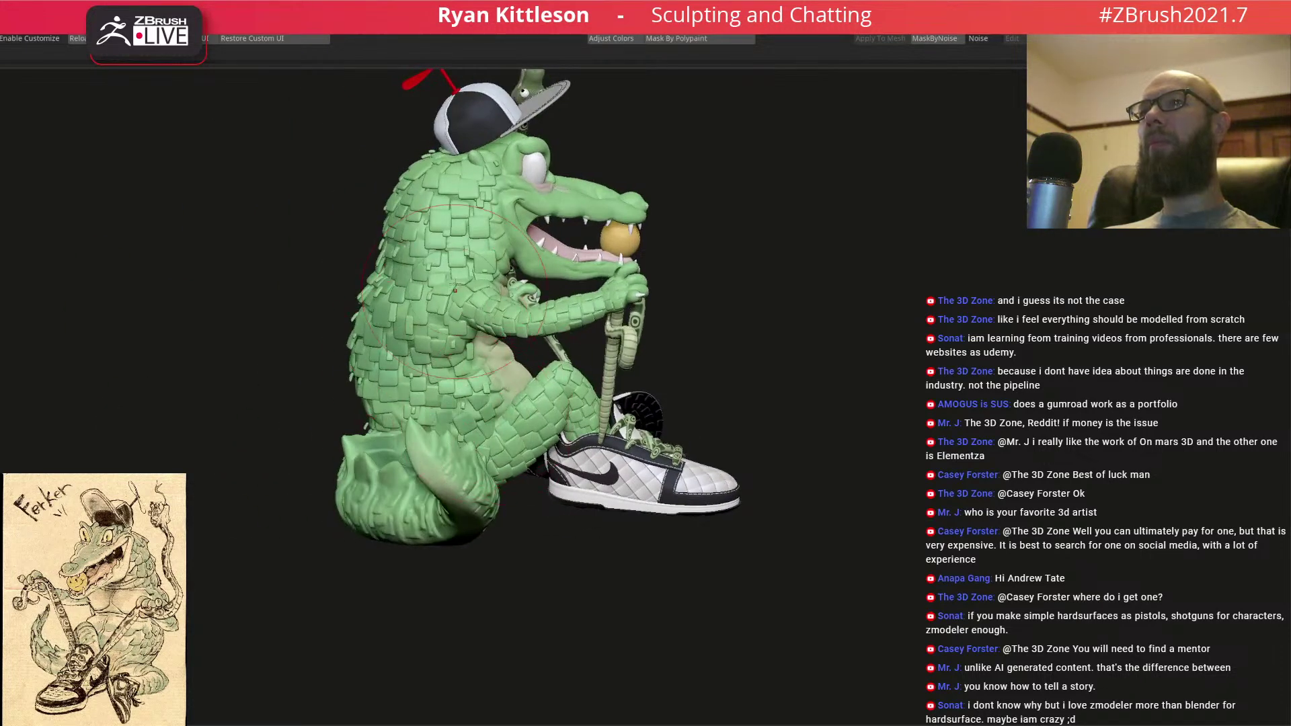
right_click_drag(385, 289, 299, 257)
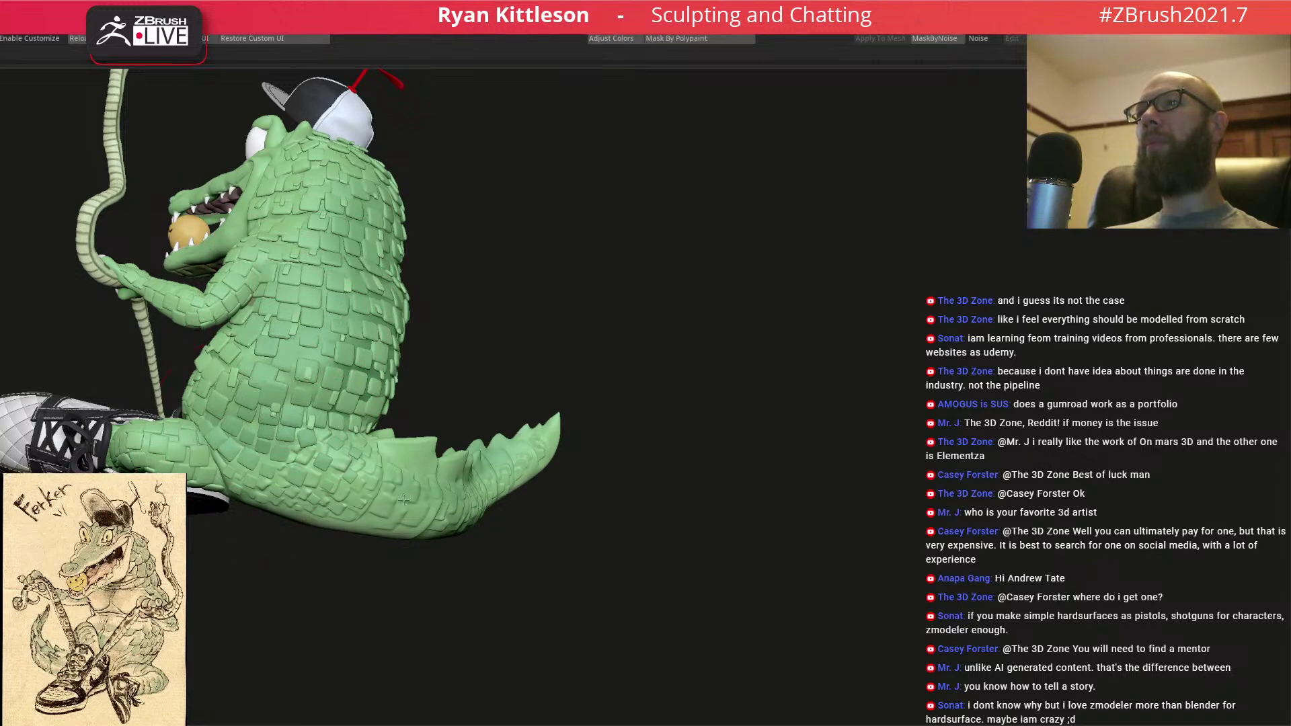
left_click_drag(395, 501, 352, 427)
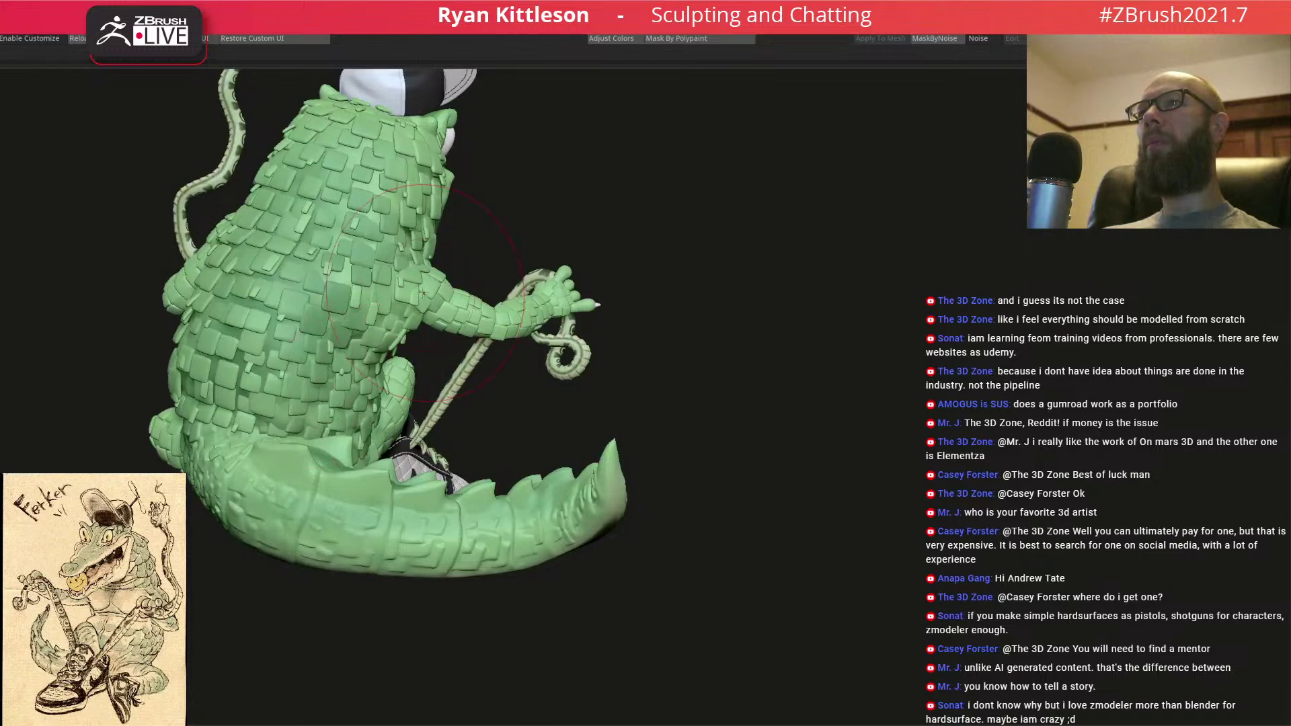
- Review the shaded figure from the front and side, including a close look at the mouth and chest
key("f")
left_click_drag(448, 304, 580, 304)
right_click_drag(576, 300, 625, 291, "ctrl")
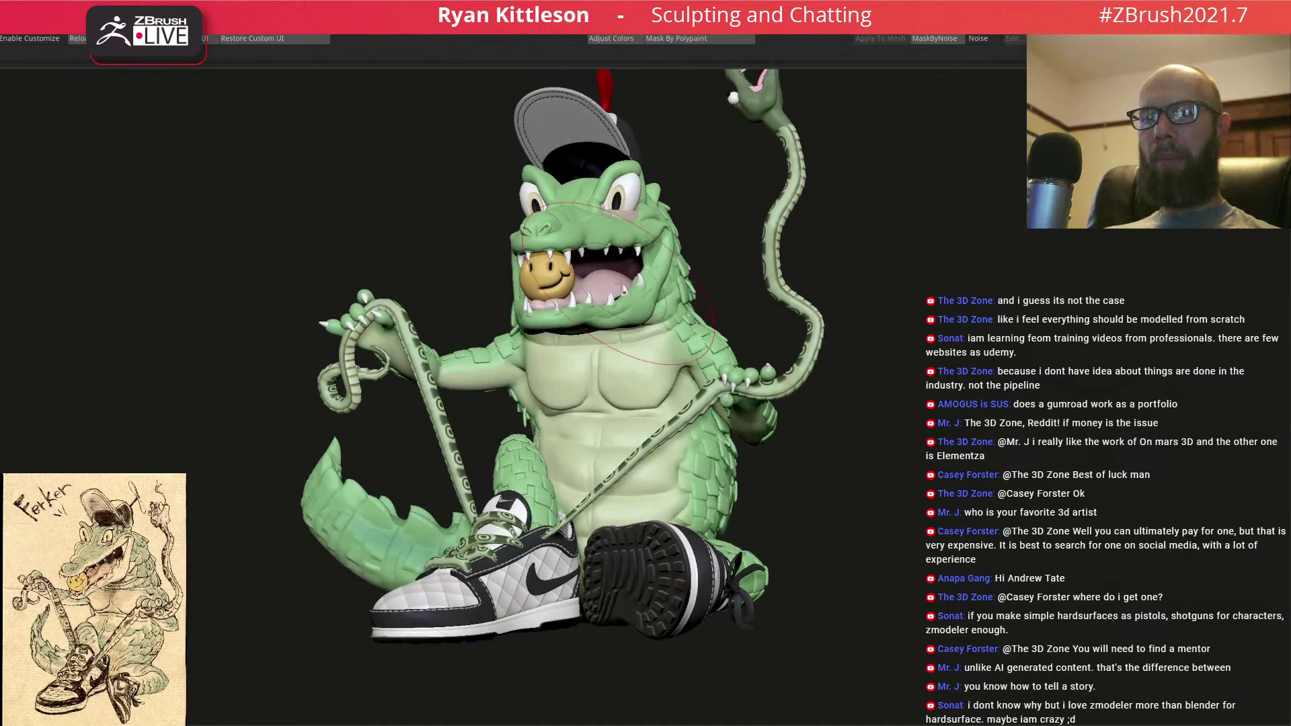
right_click_drag(614, 321, 611, 322)
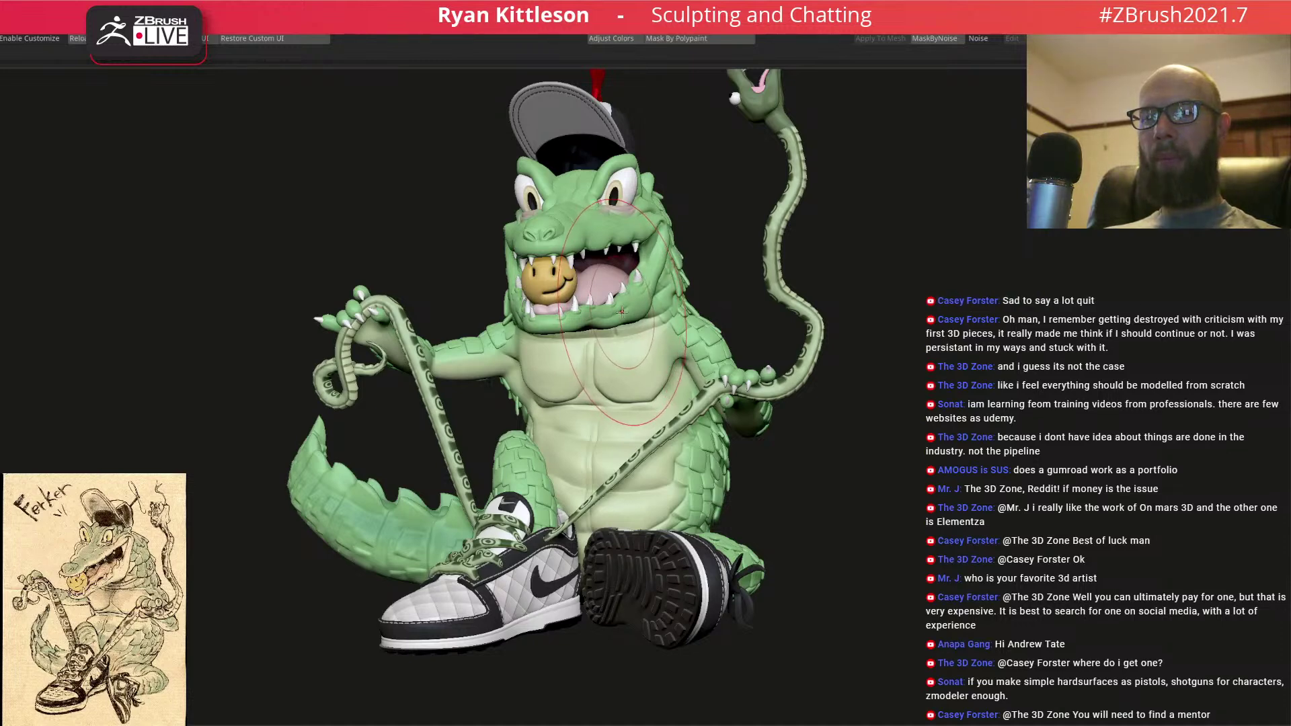
right_click_drag(640, 313, 572, 317)
right_click_drag(720, 303, 797, 397, "ctrl")
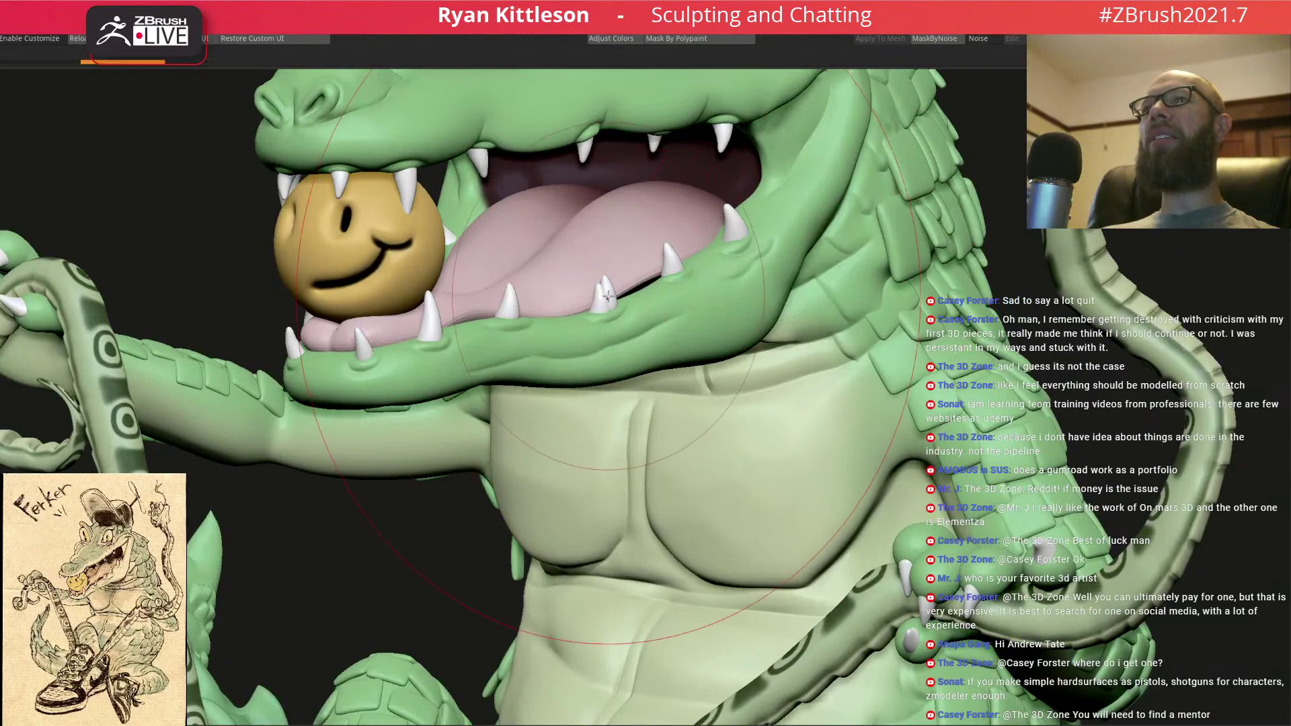
key("f")
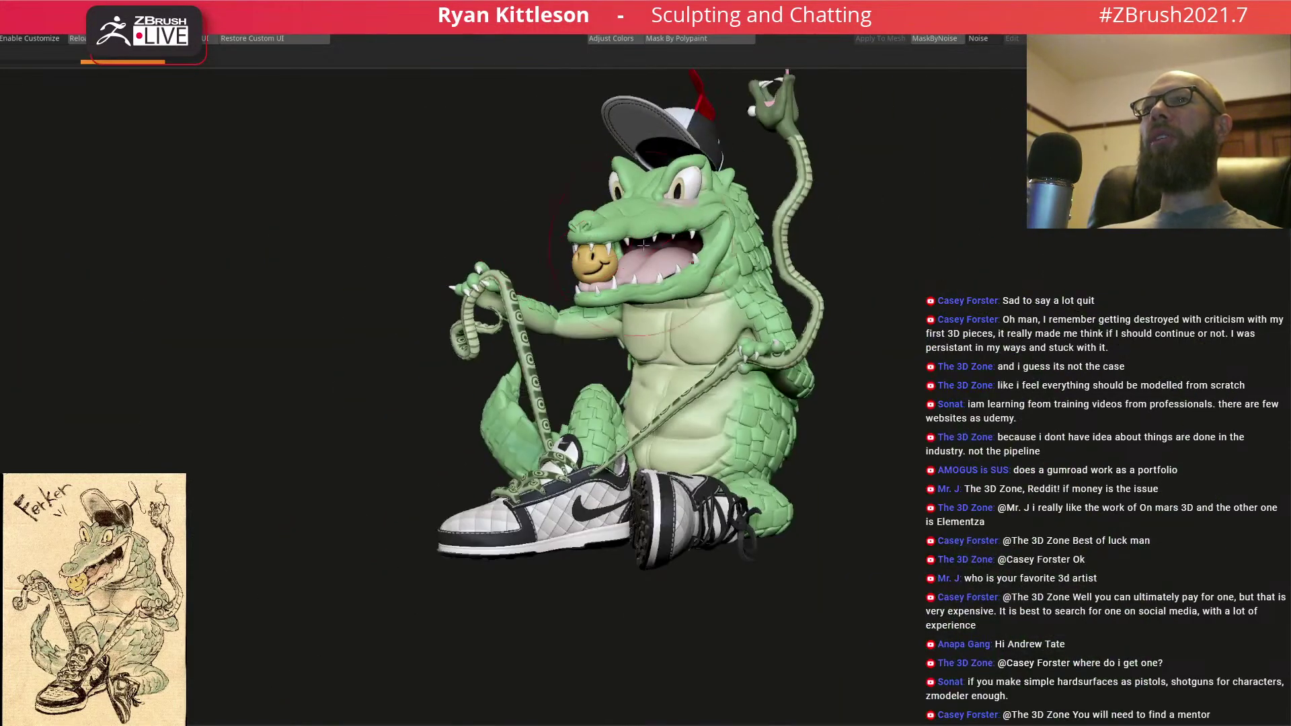
right_click_drag(689, 255, 687, 253)
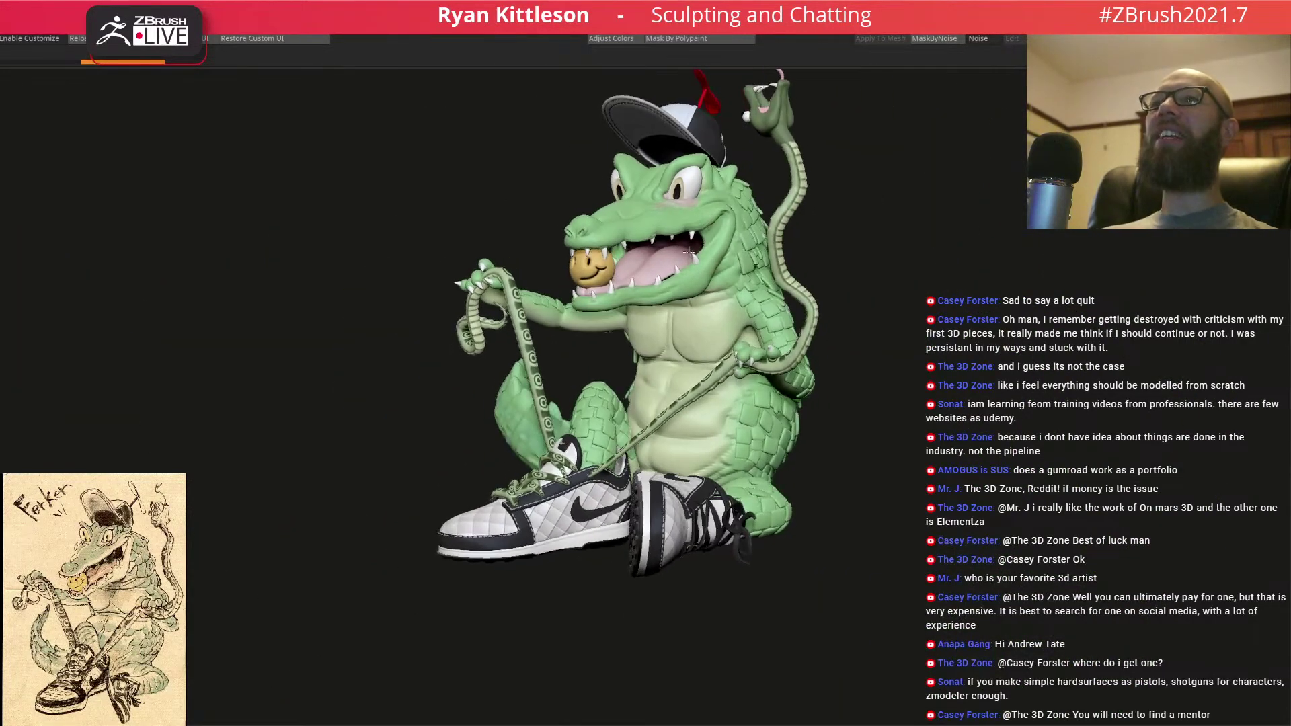
- Isolate the body, shrink the brush, and work along the pink lower eyelid towards the tear duct
mouse_move(680, 207)
right_mouse_down("ctrl")
mouse_move(750, 302)
mouse_move(746, 359)
right_mouse_up("ctrl")
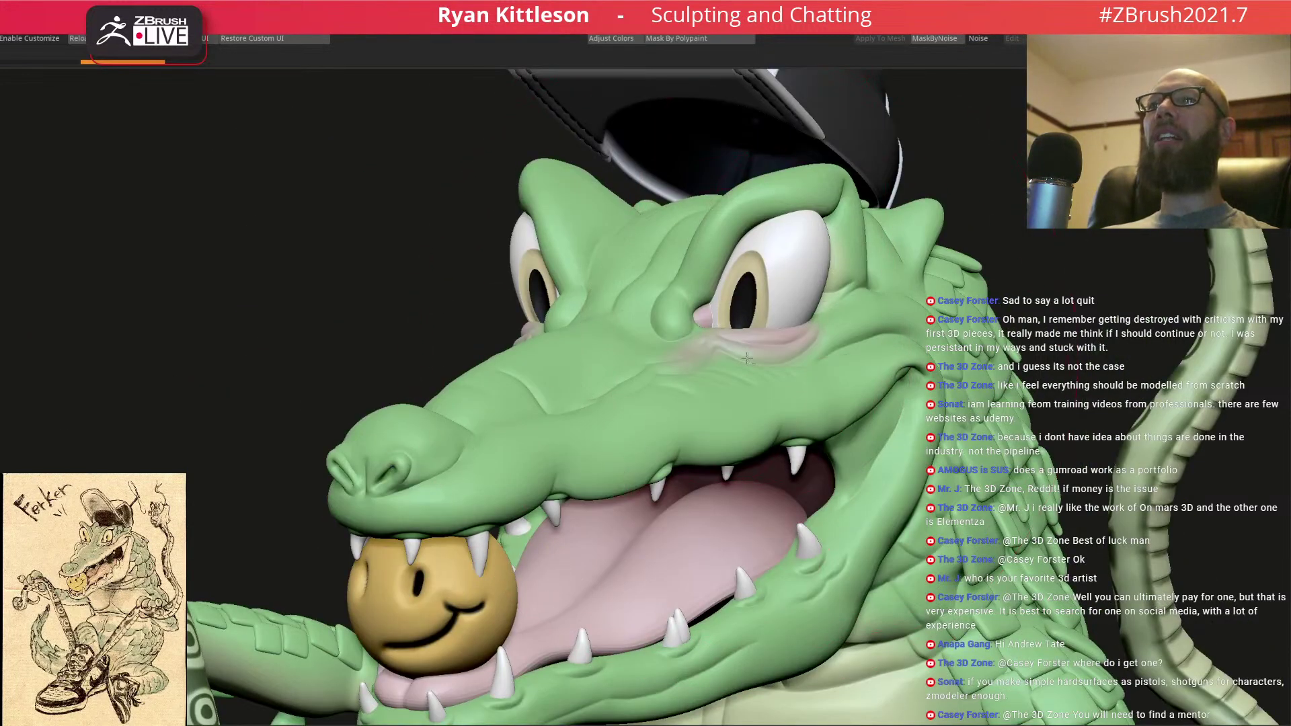
left_click(746, 359, "ctrl+shift")
key("space")
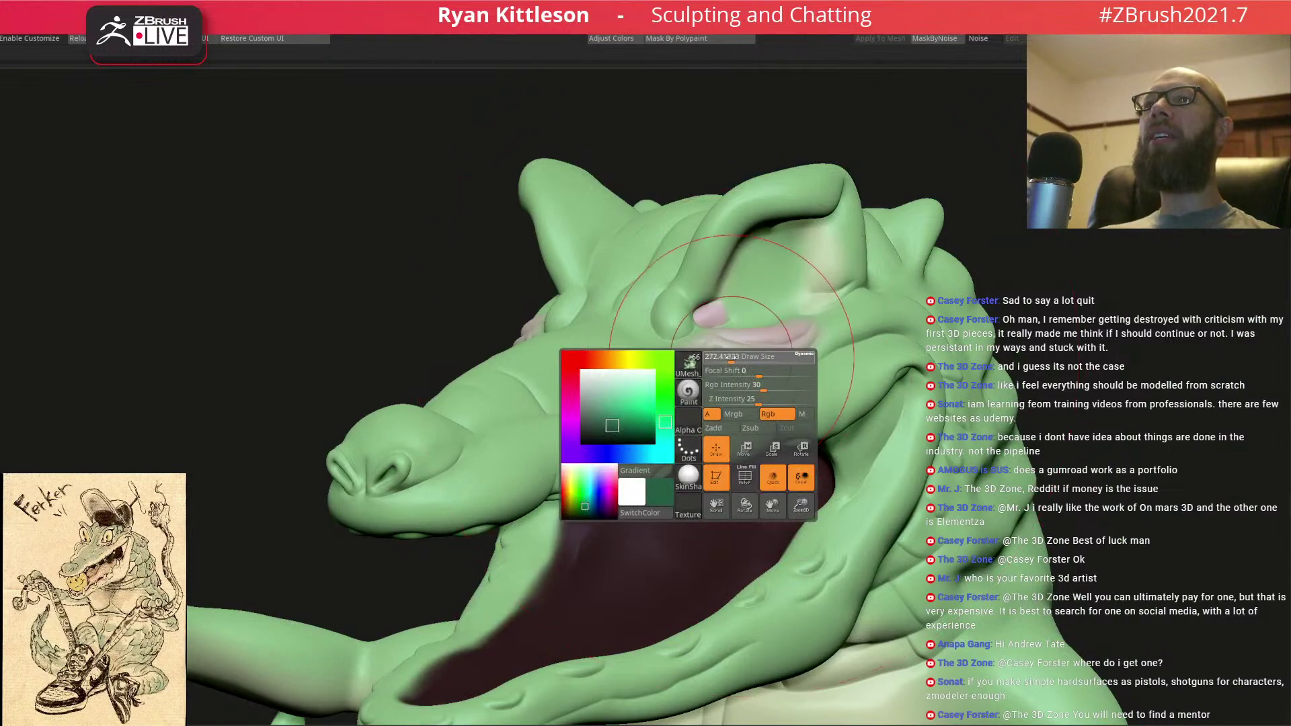
mouse_move(784, 336)
right_mouse_down("ctrl")
mouse_move(829, 349)
mouse_move(790, 348)
right_mouse_up("ctrl")
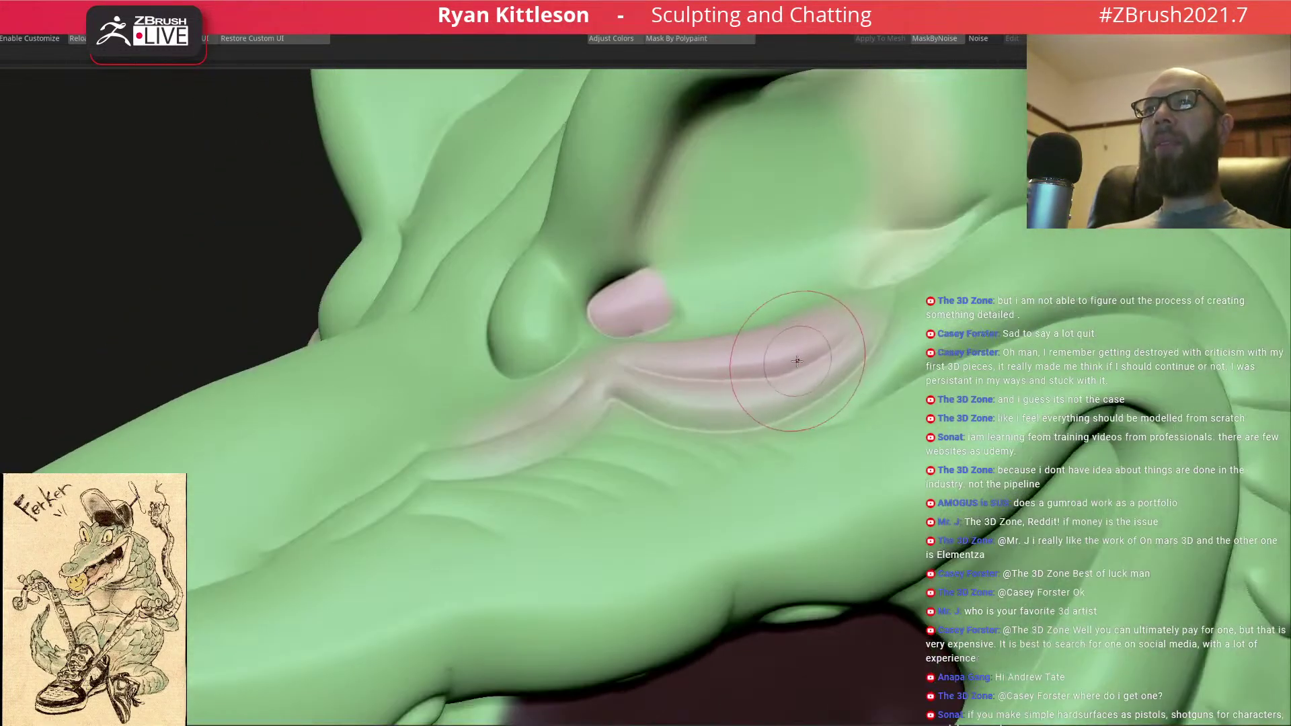
mouse_move(796, 351)
left_mouse_down()
mouse_move(794, 337)
mouse_move(679, 336)
left_mouse_up()
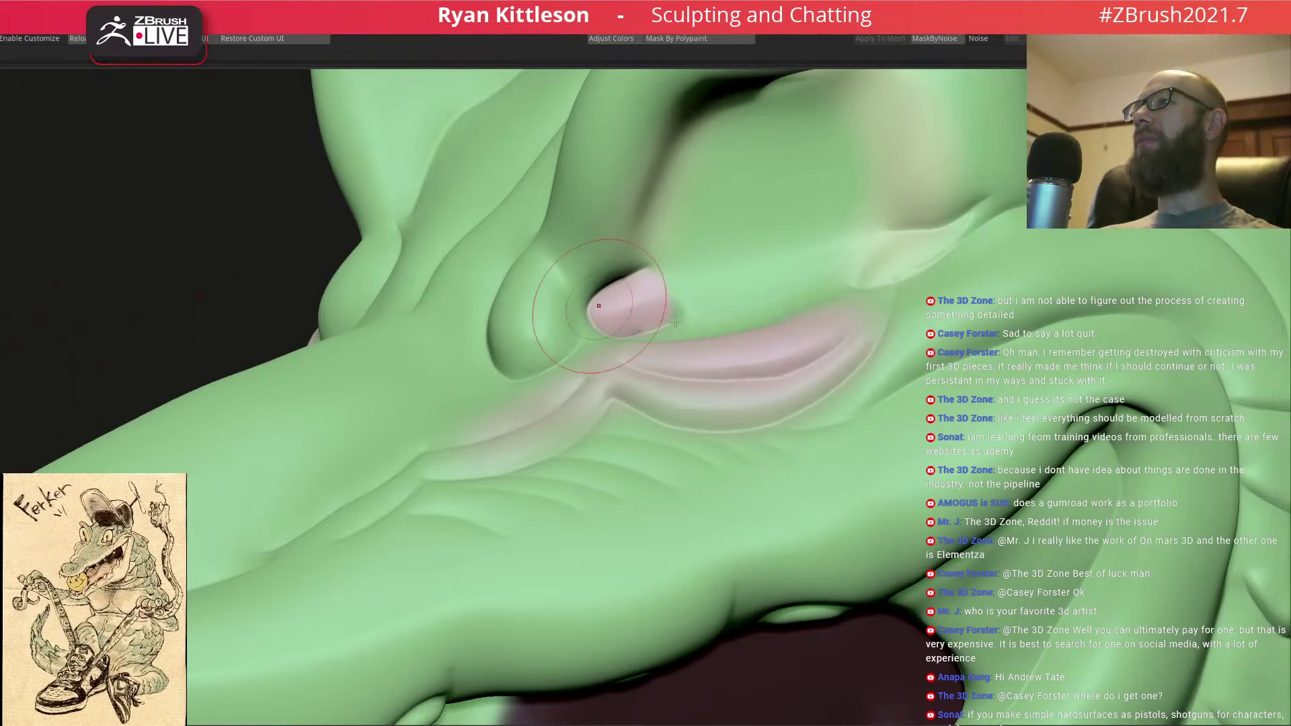
right_click_drag(778, 368, 792, 363)
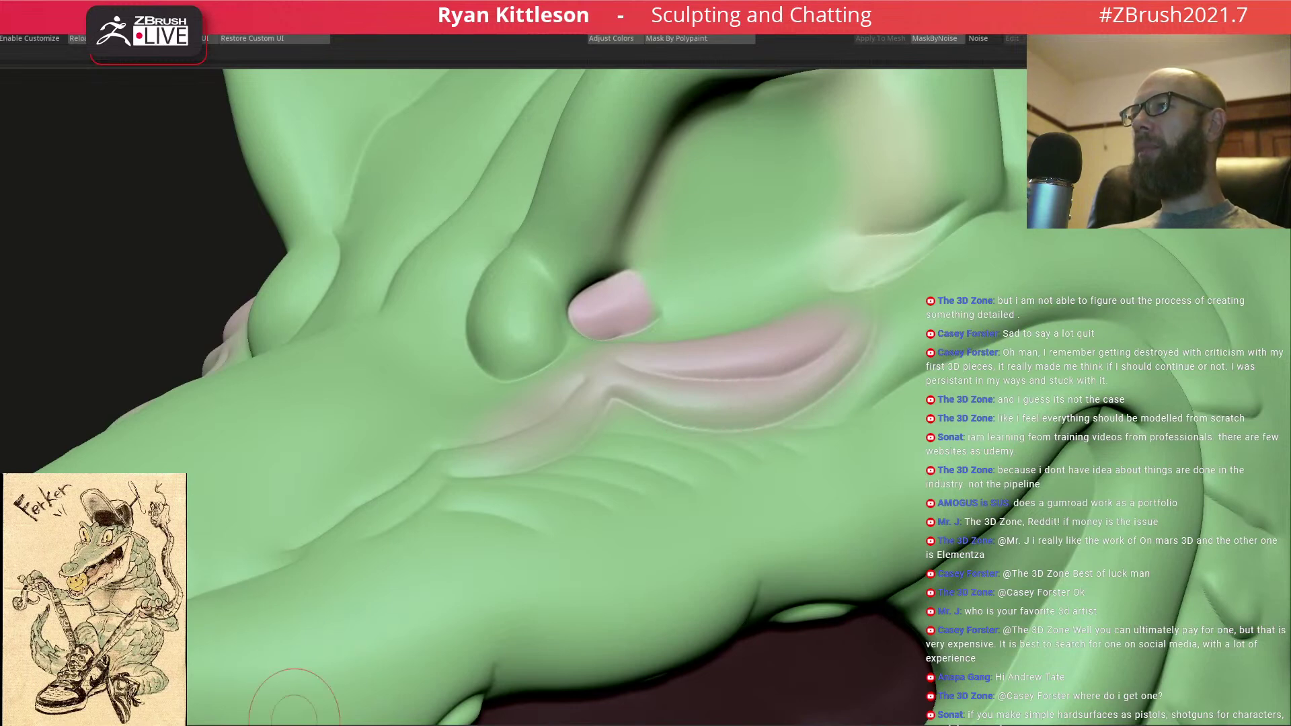
- Import creasealpha.psd for the brush and deepen the creases in the pink lower eyelid
left_click(289, 725)
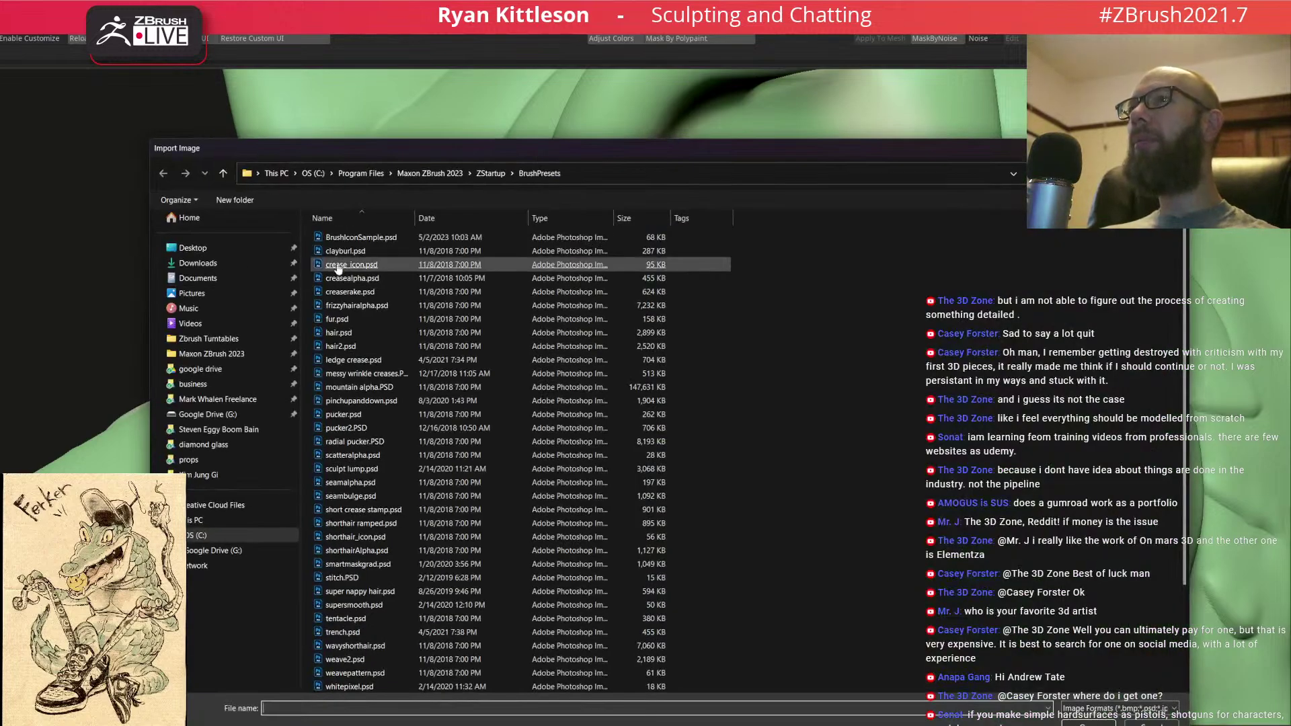
double_click(367, 278)
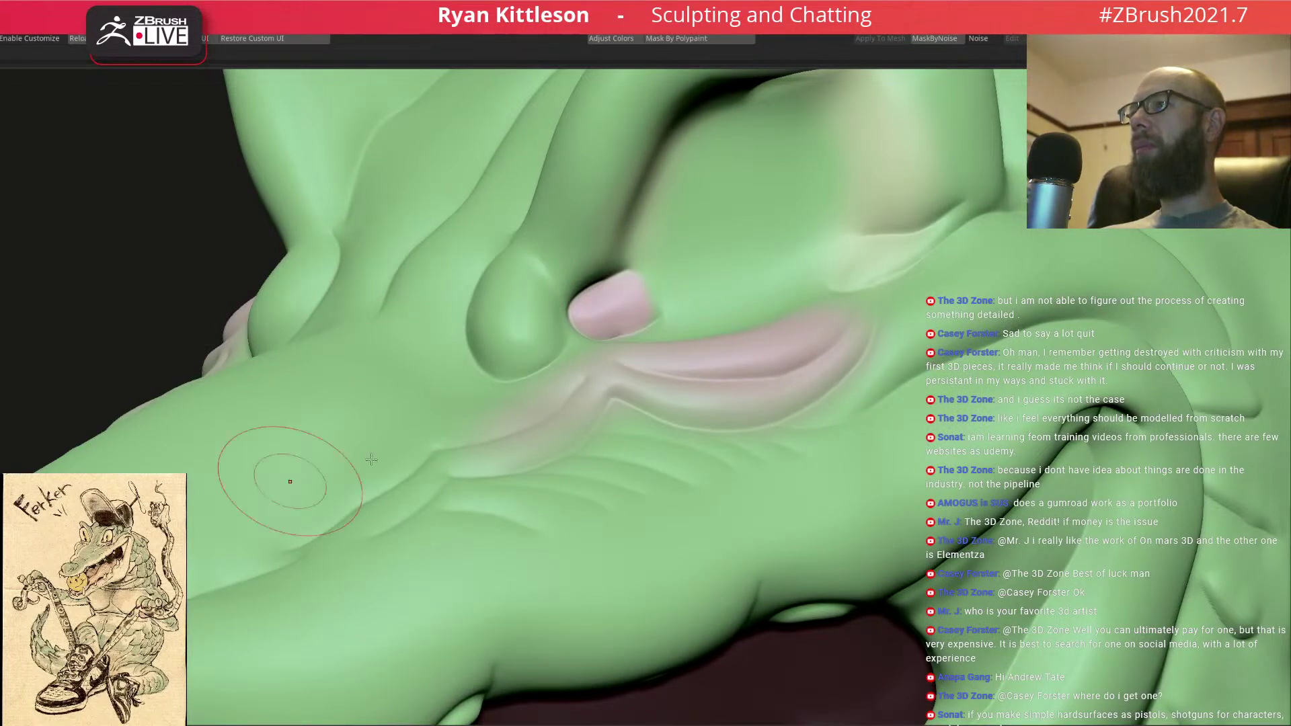
right_click_drag(247, 495, 296, 481)
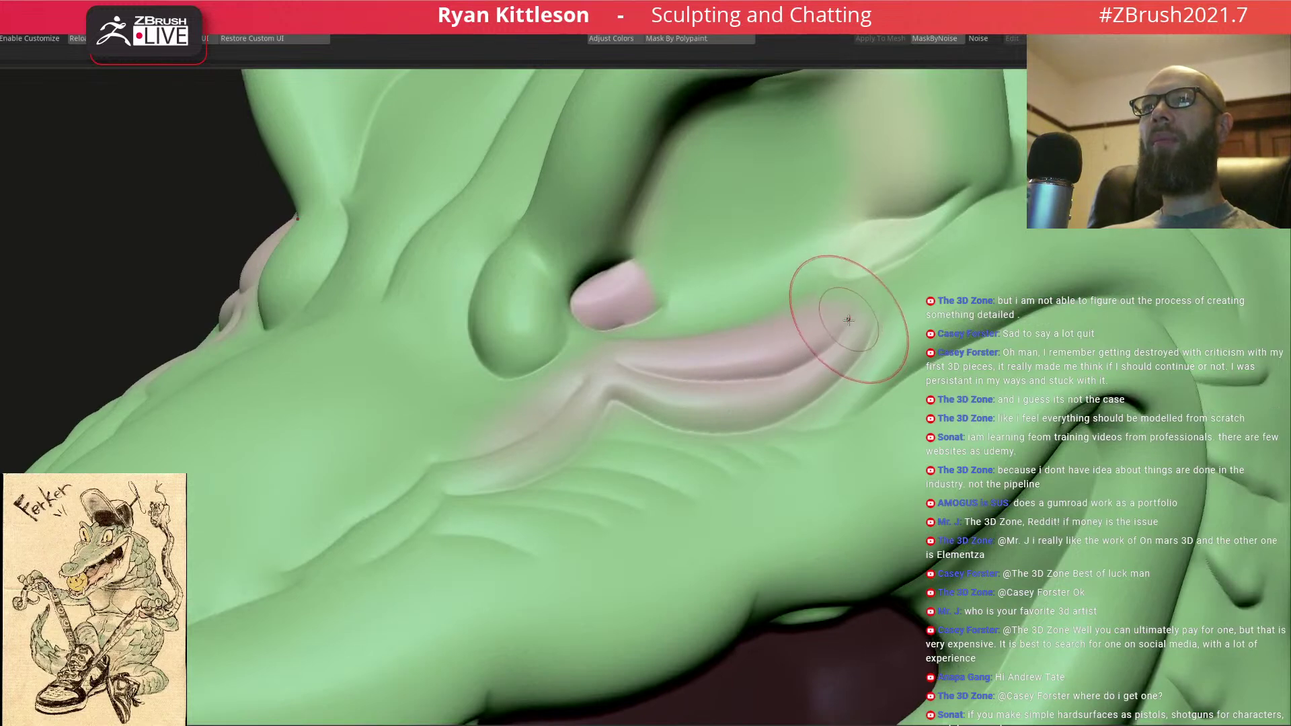
left_click_drag(812, 362, 671, 384)
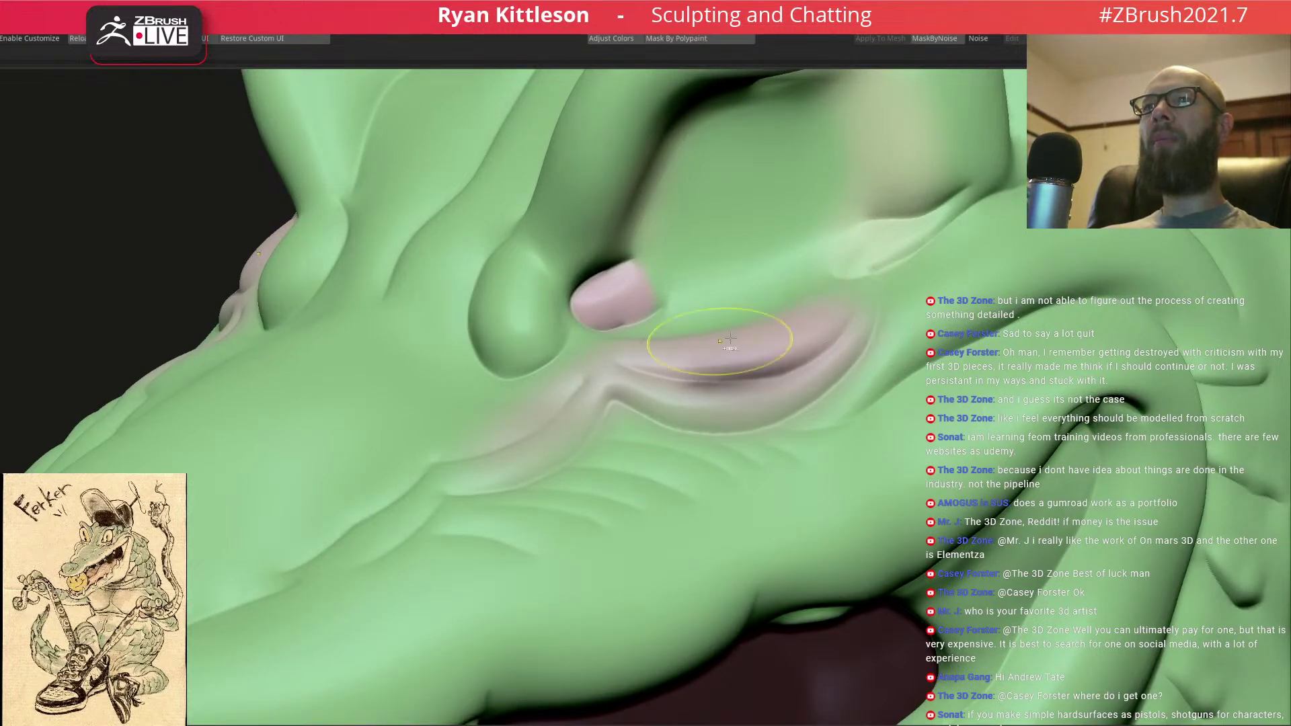
key("ctrl+z")
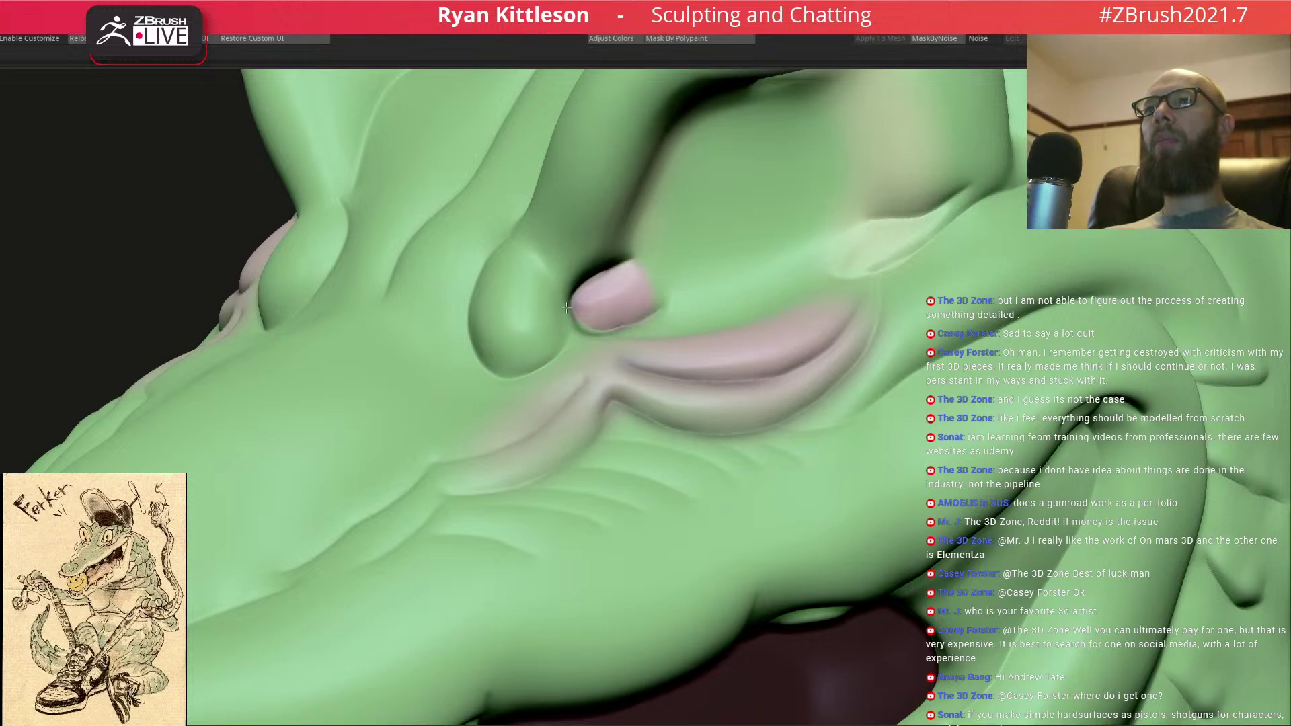
- Refine the edge around the pink tear duct, and show the whole figure again to check the eye area
left_click_drag(633, 318, 655, 310)
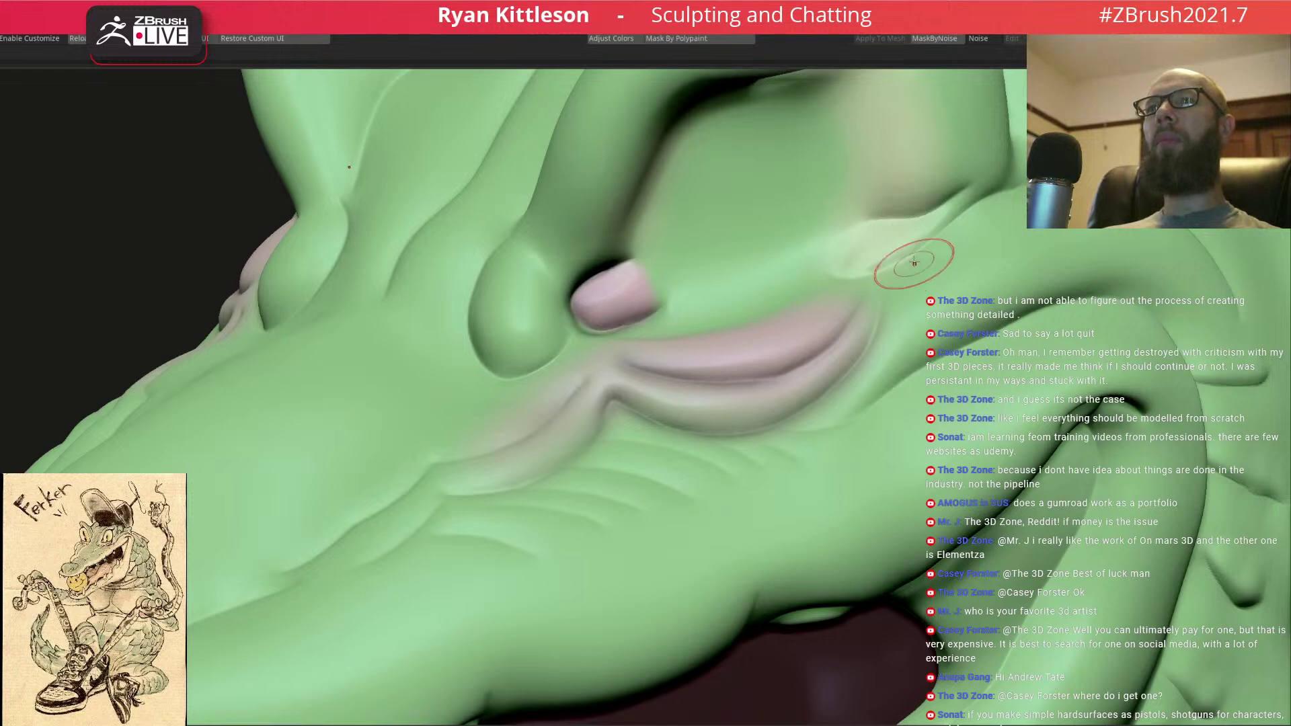
key("alt+s")
left_click_drag(571, 326, 570, 327)
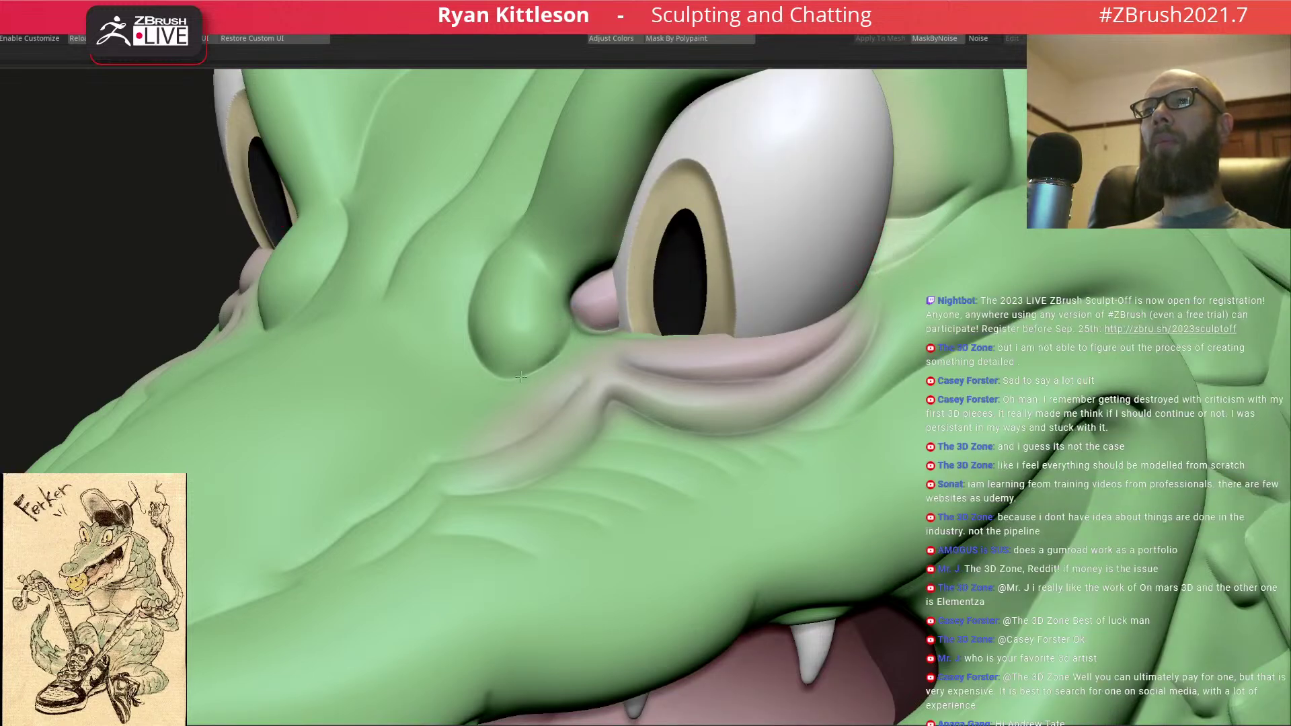
right_click_drag(891, 328, 922, 330, "ctrl")
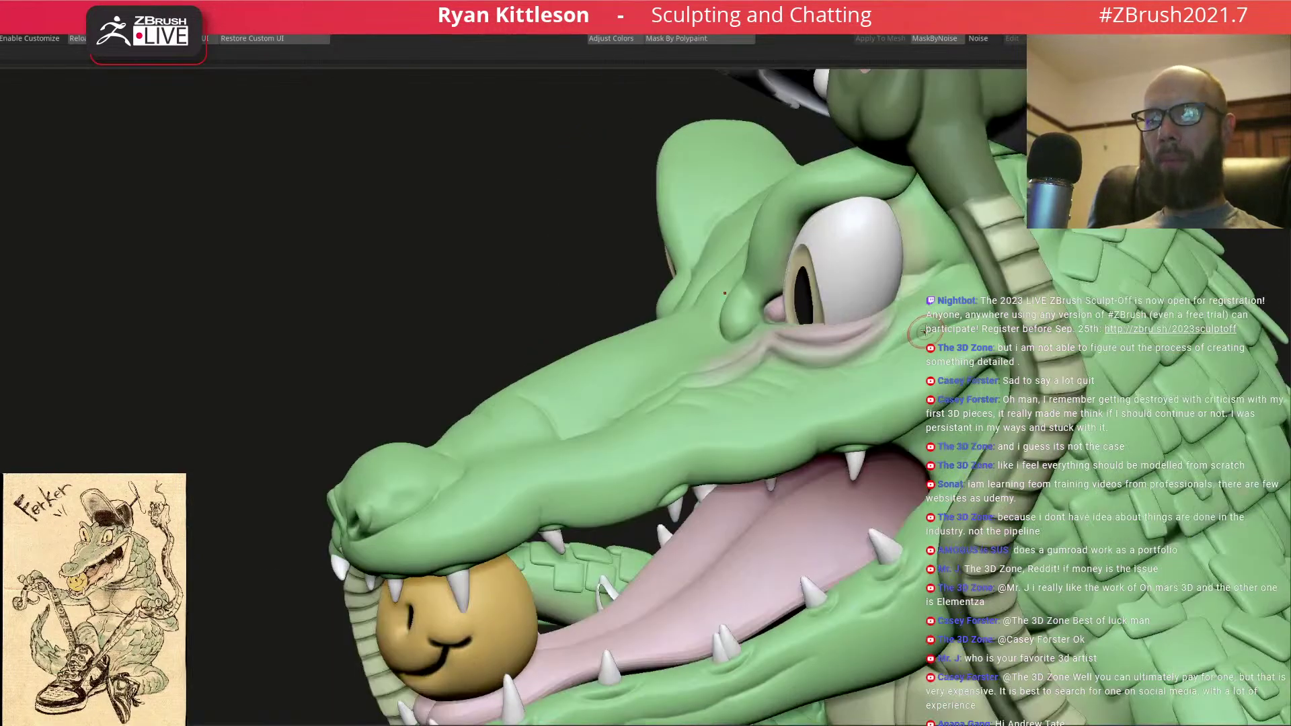
right_click_drag(915, 327, 932, 333)
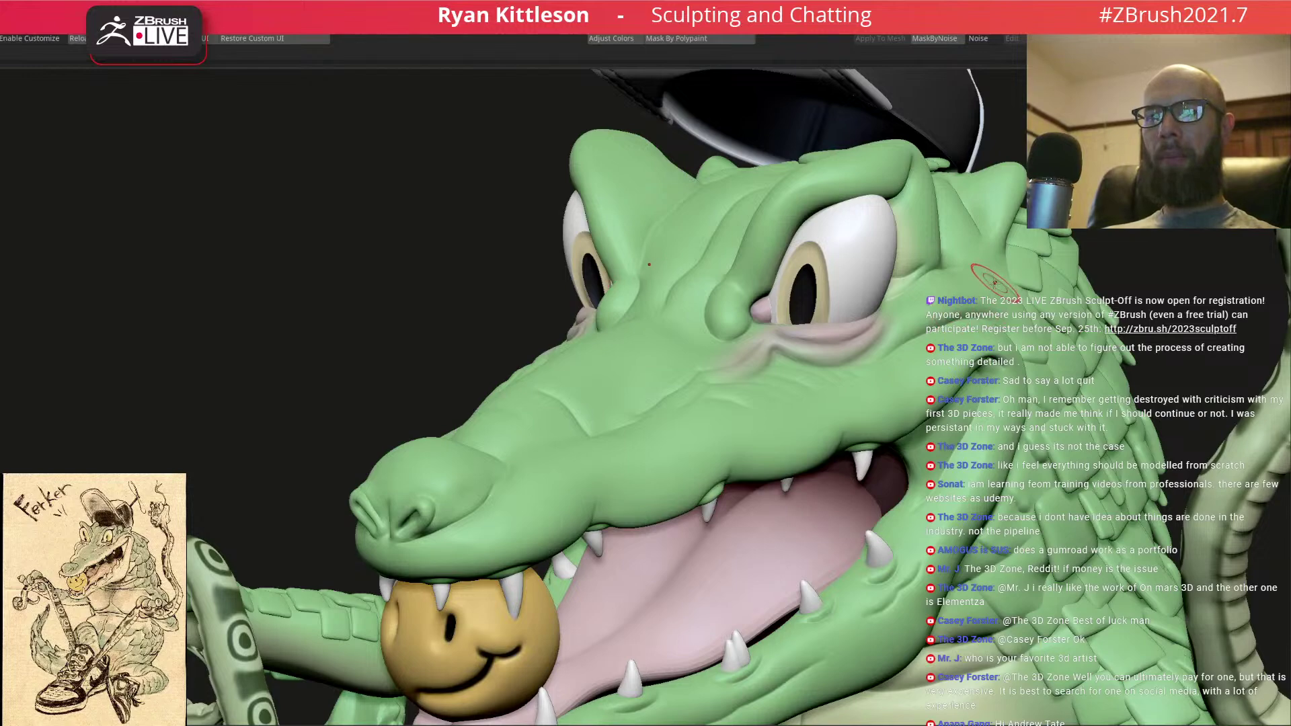
- Paint black shading into the inner eye corner above the tear duct and the crease at the upper eyelid's outer end
mouse_move(984, 289)
right_mouse_down()
mouse_move(967, 323)
mouse_move(1042, 356)
right_mouse_up()
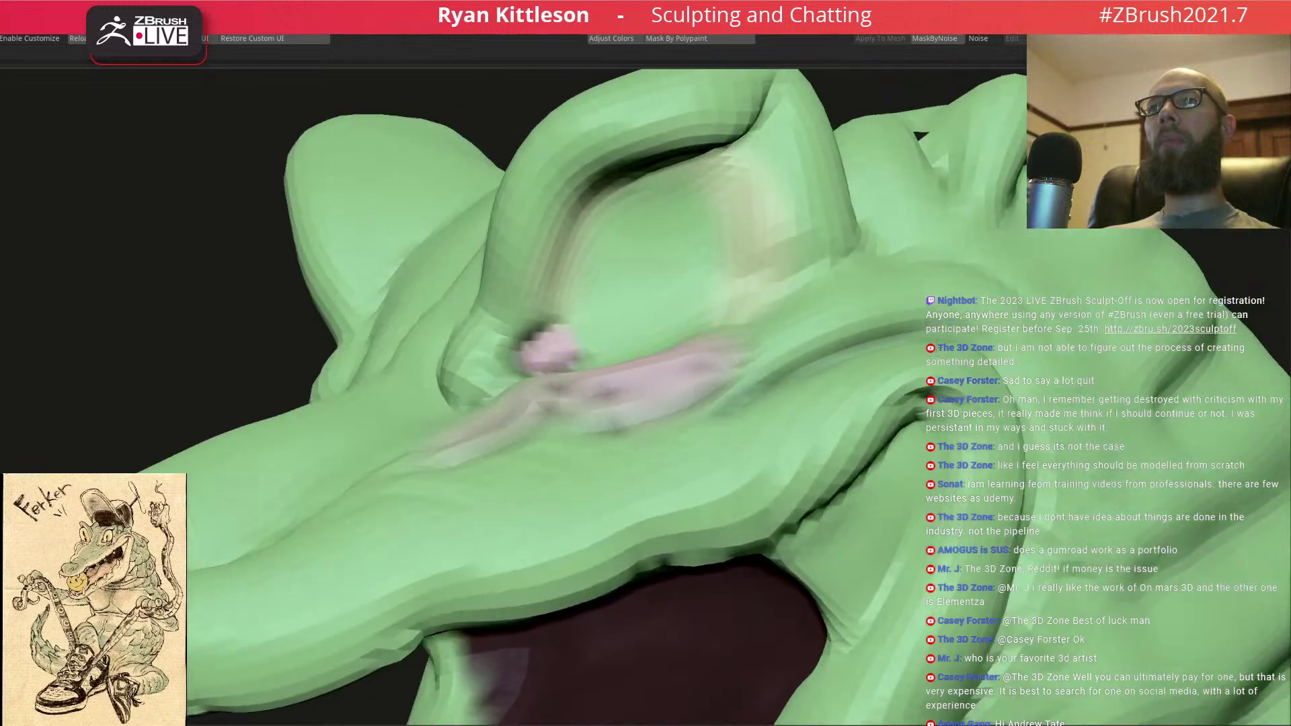
mouse_move(894, 383)
right_mouse_down()
mouse_move(942, 323)
mouse_move(675, 377)
right_mouse_up()
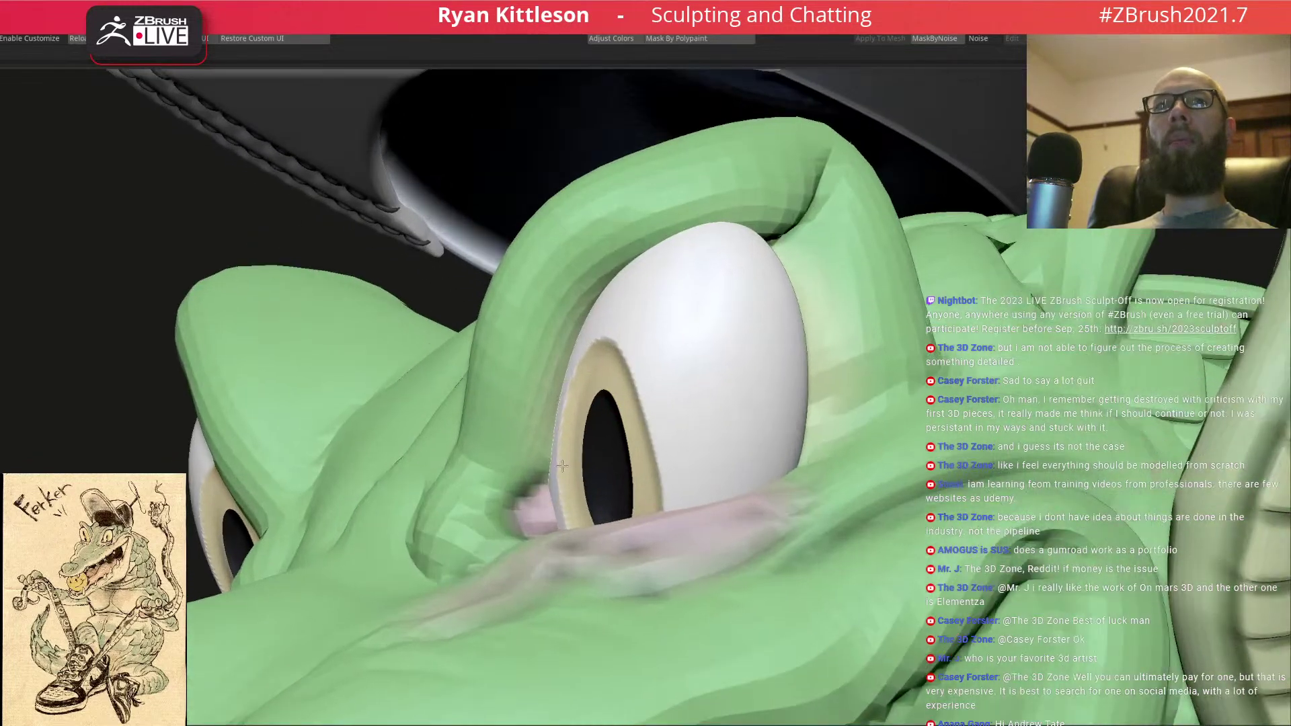
right_click_drag(547, 404, 550, 416)
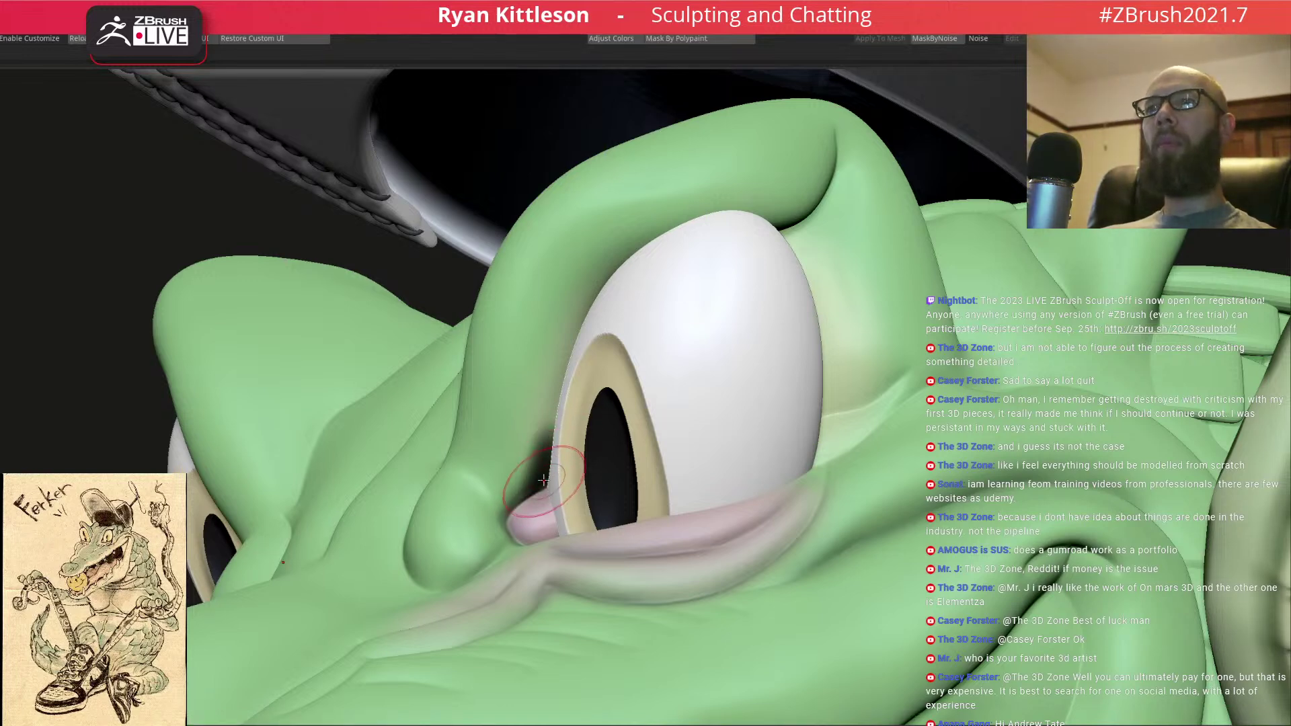
key("space")
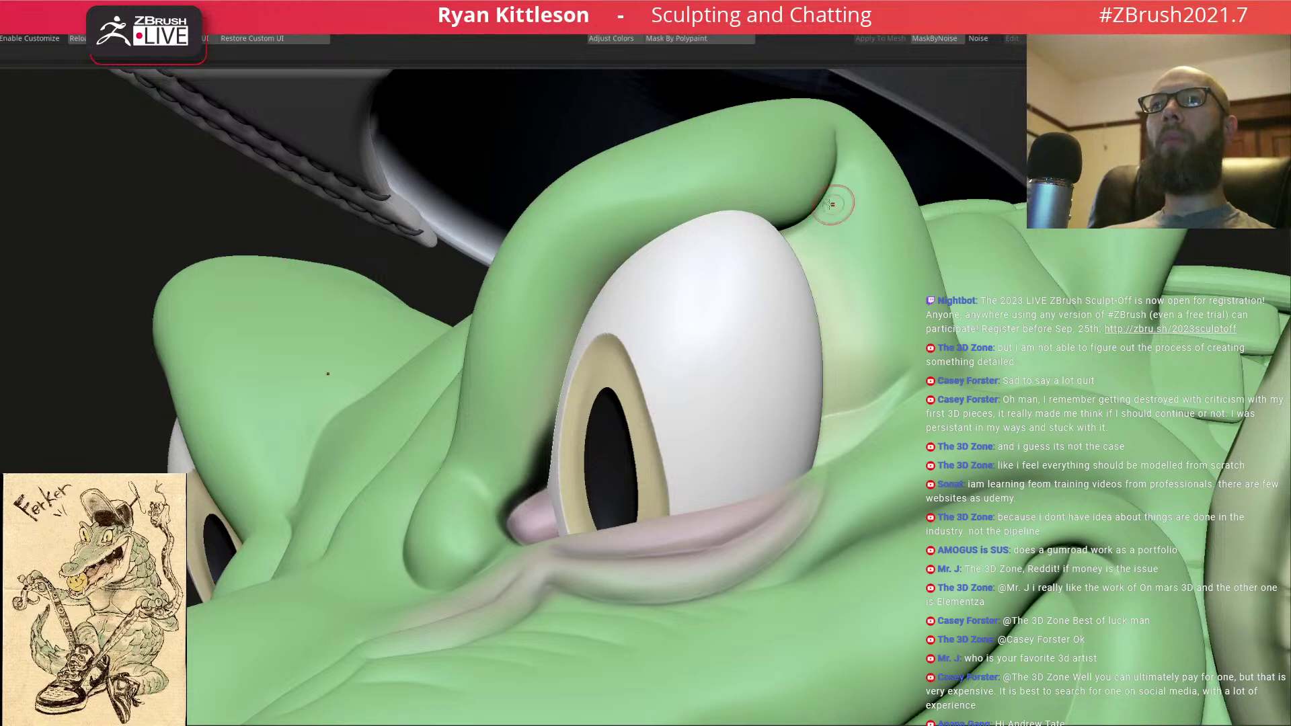
right_click_drag(794, 208, 750, 206)
key("space")
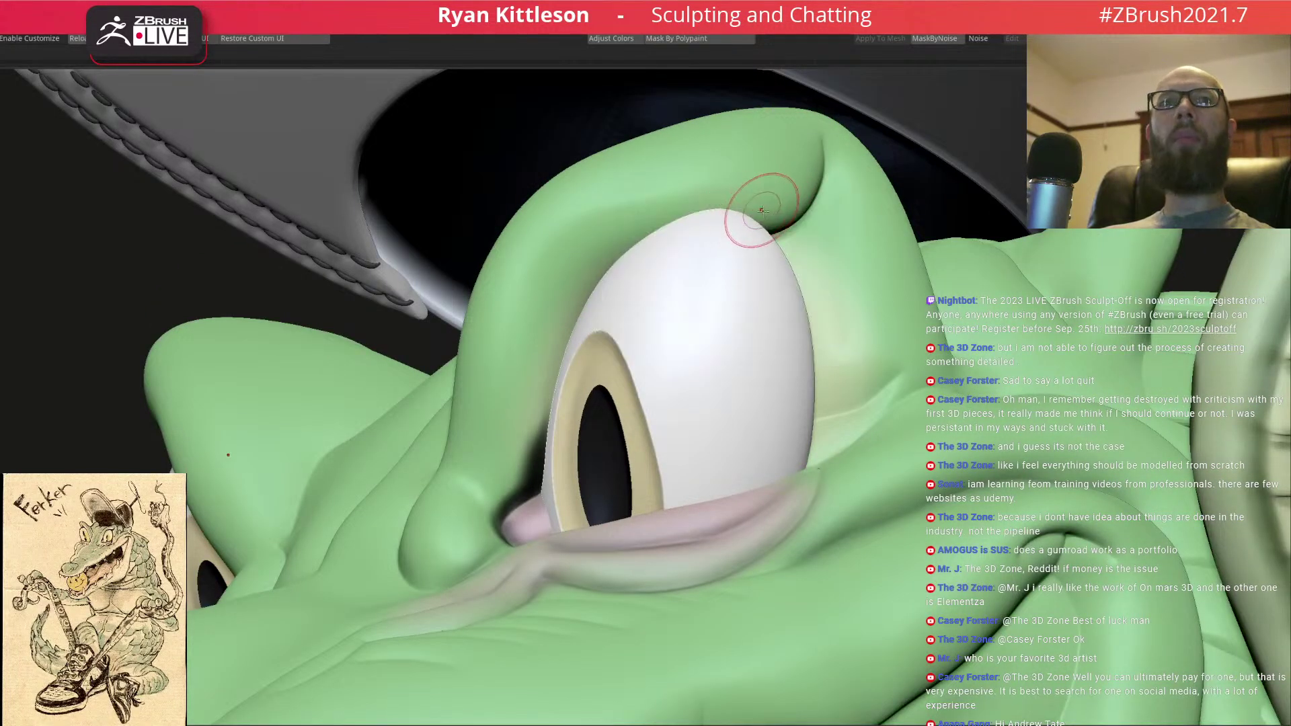
key("alt+s")
mouse_move(799, 206)
left_mouse_down()
mouse_move(662, 232)
mouse_move(614, 263)
mouse_move(575, 305)
mouse_move(531, 448)
mouse_move(579, 282)
mouse_move(676, 210)
mouse_move(800, 202)
left_mouse_up()
mouse_move(834, 148)
left_mouse_down()
mouse_move(786, 242)
mouse_move(780, 229)
mouse_move(805, 224)
mouse_move(778, 259)
mouse_move(836, 194)
mouse_move(784, 188)
mouse_move(807, 215)
mouse_move(766, 229)
mouse_move(840, 168)
mouse_move(812, 213)
mouse_move(833, 173)
left_mouse_up()
- Ghost the surrounding parts and paint black along the underside of the upper eyelid, down to the tear duct
key("shift+t")
key("space")
left_click_drag(749, 208, 671, 208)
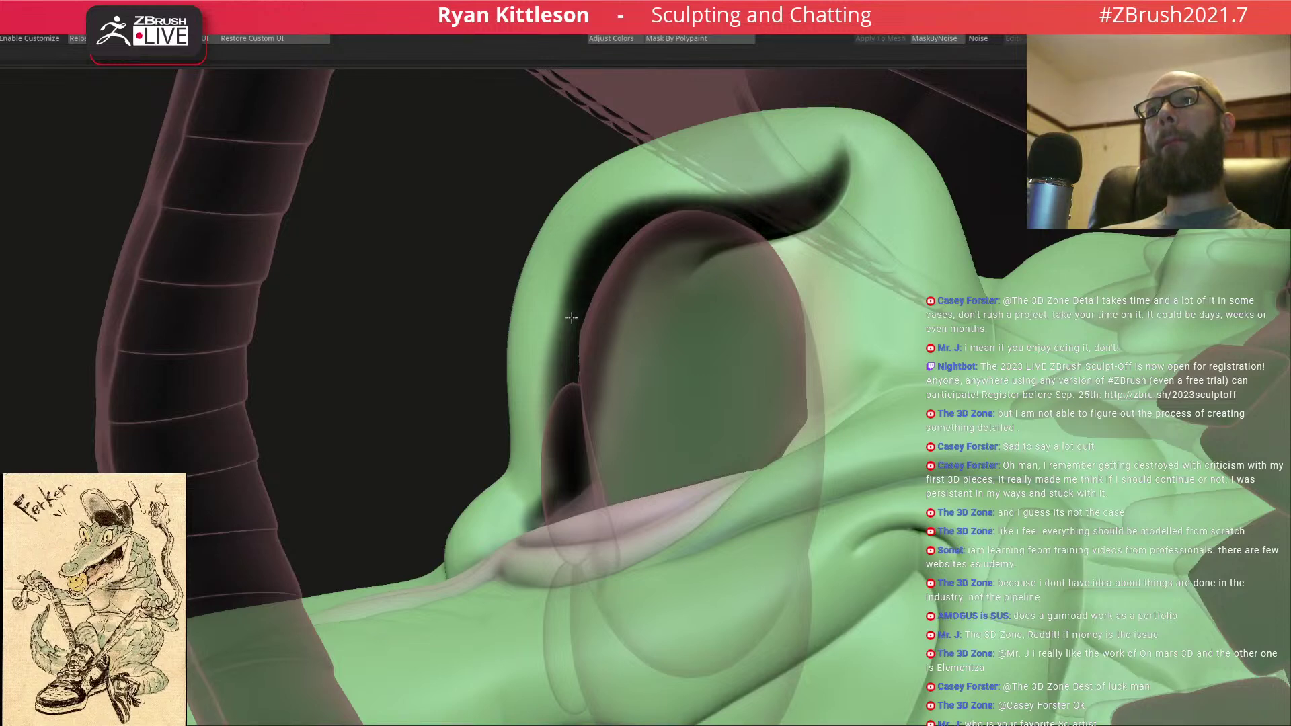
left_click_drag(563, 364, 575, 517)
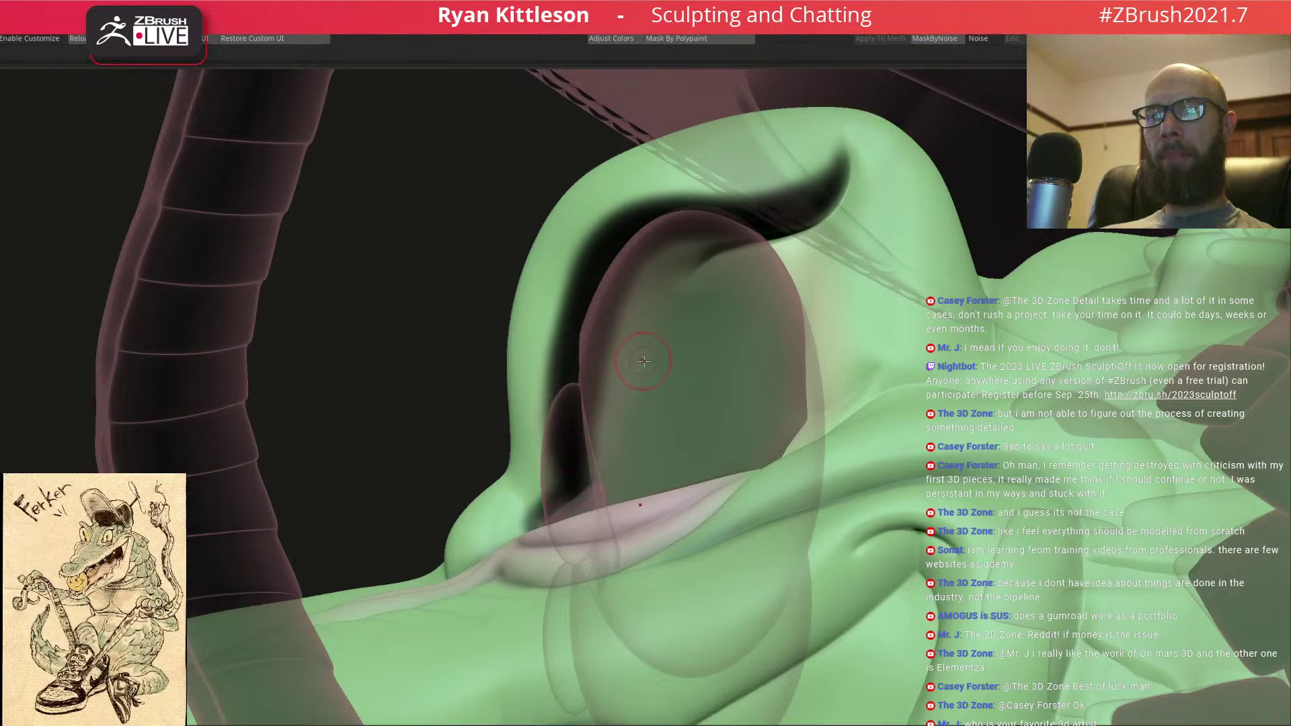
mouse_move(654, 344)
right_mouse_down()
mouse_move(672, 363)
mouse_move(662, 328)
right_mouse_up()
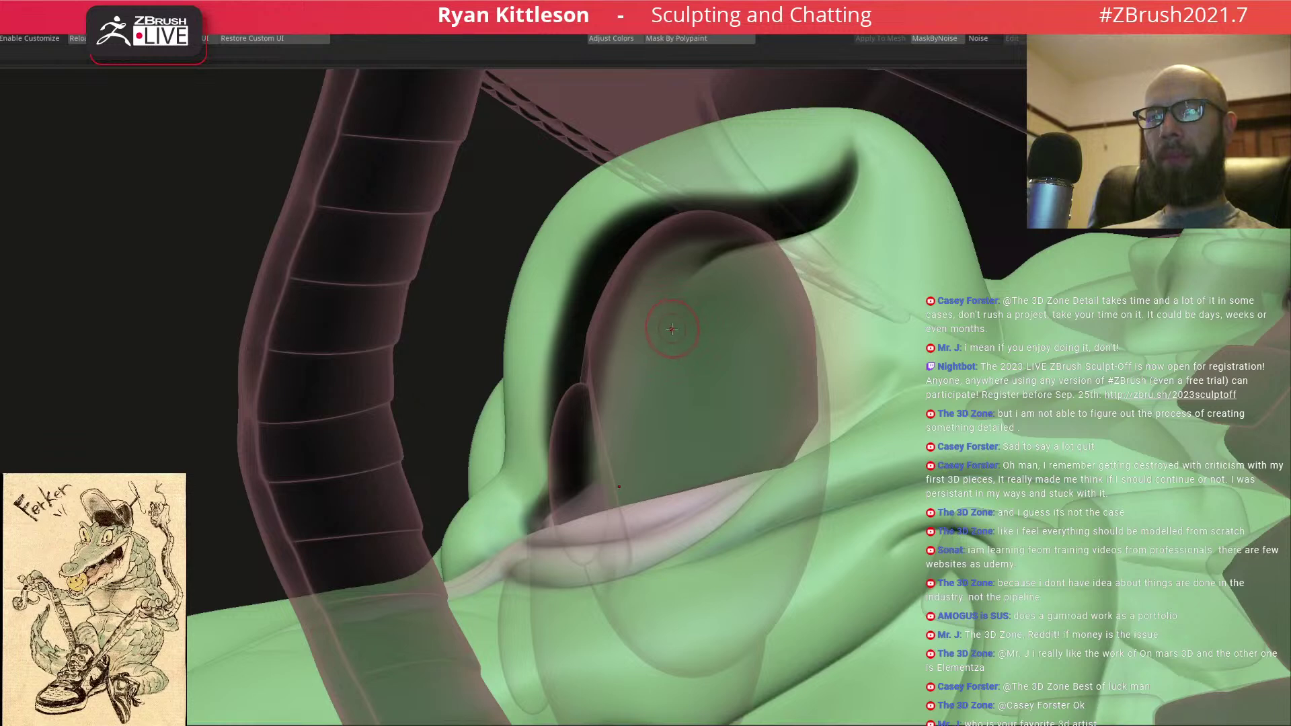
mouse_move(856, 296)
right_mouse_down()
mouse_move(841, 291)
mouse_move(839, 326)
right_mouse_up()
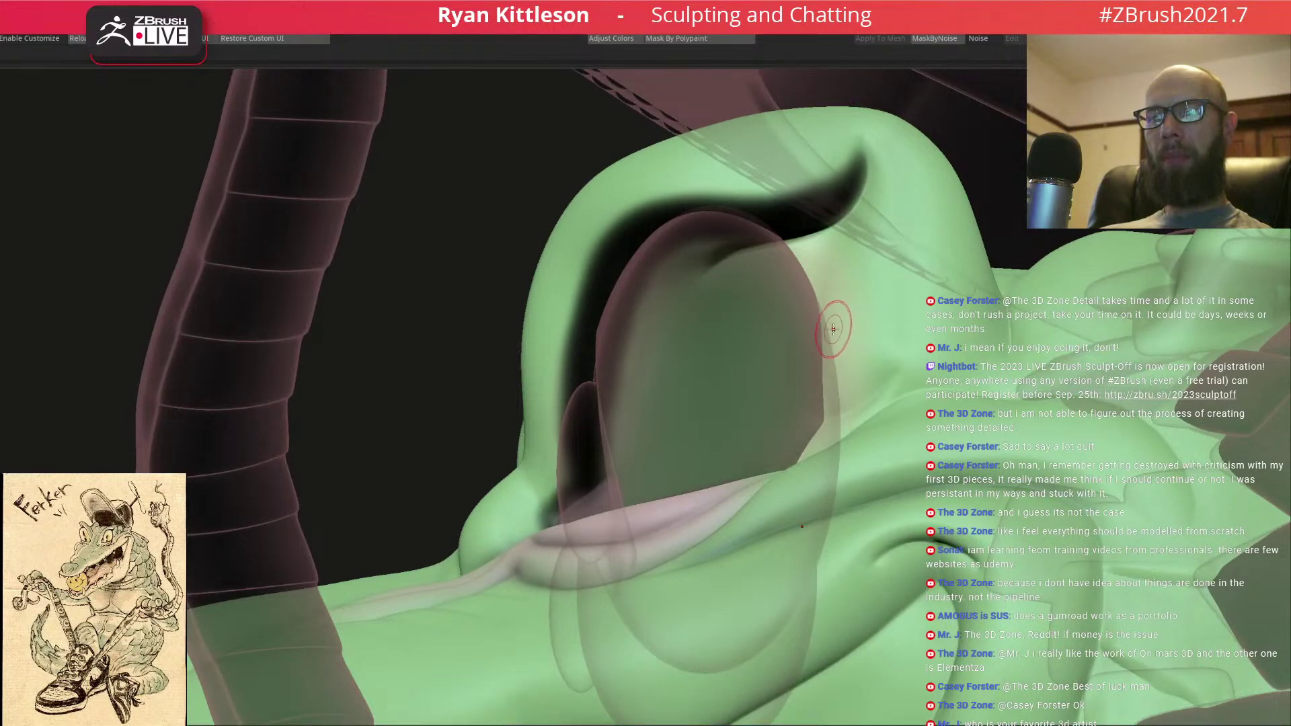
- Paint a black band down the rear inner edge of the eye socket, with the surrounding parts ghosted
key("shift+t")
right_click_drag(832, 321, 832, 323)
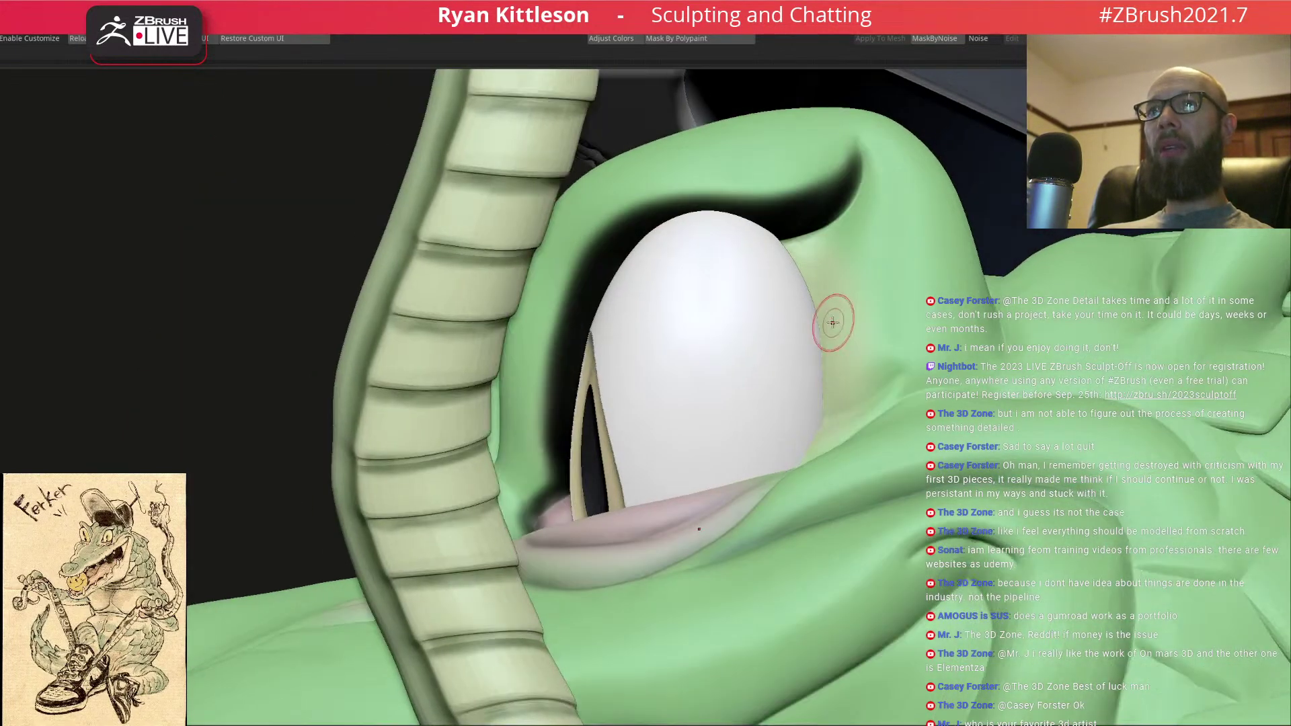
key("shift+s")
key("shift+s")
key("shift+t")
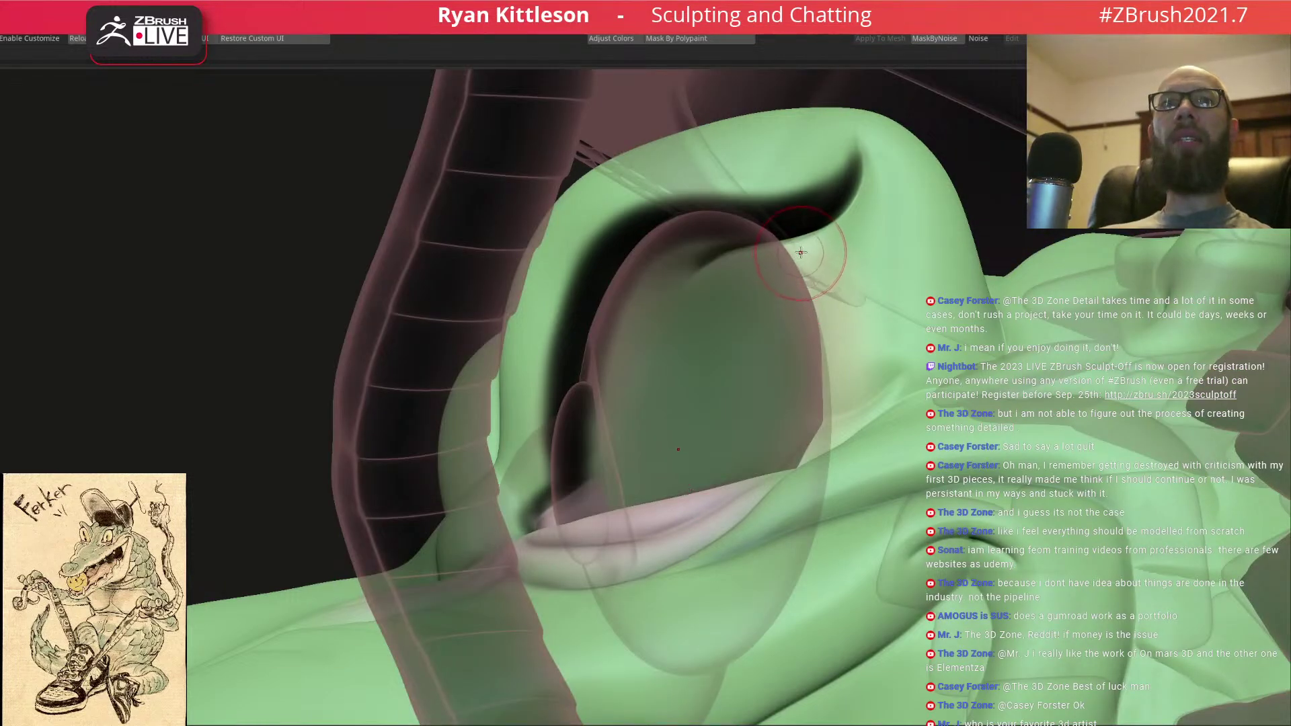
mouse_move(794, 253)
left_mouse_down("ctrl")
mouse_move(814, 376)
mouse_move(800, 464)
left_mouse_up("ctrl")
right_click_drag(800, 464, 804, 424)
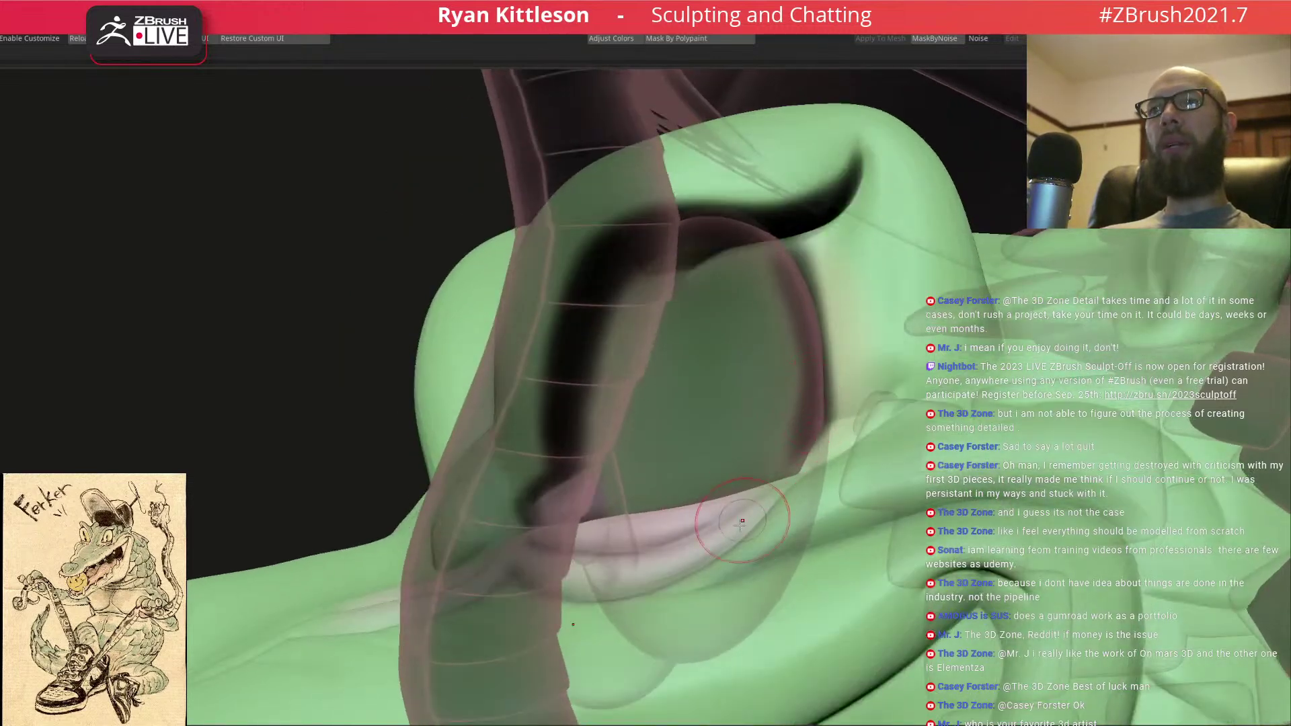
mouse_move(799, 433)
left_mouse_down("ctrl")
mouse_move(797, 484)
mouse_move(834, 390)
mouse_move(823, 311)
mouse_move(800, 250)
mouse_move(761, 268)
left_mouse_up("ctrl")
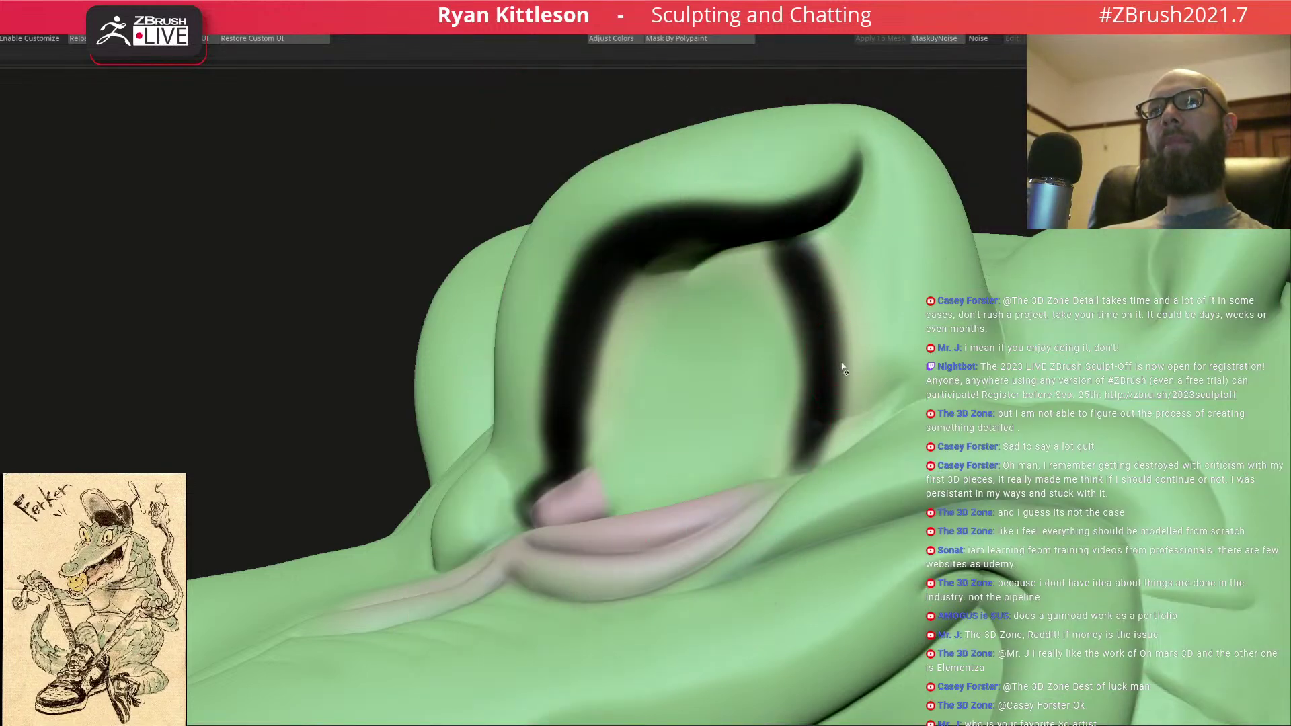
- Show the whole figure again and darken the fold beneath the pink lower eyelid, including its outer corner
key("shift+s")
right_click_drag(724, 232, 882, 320, "ctrl")
right_click_drag(737, 315, 702, 327)
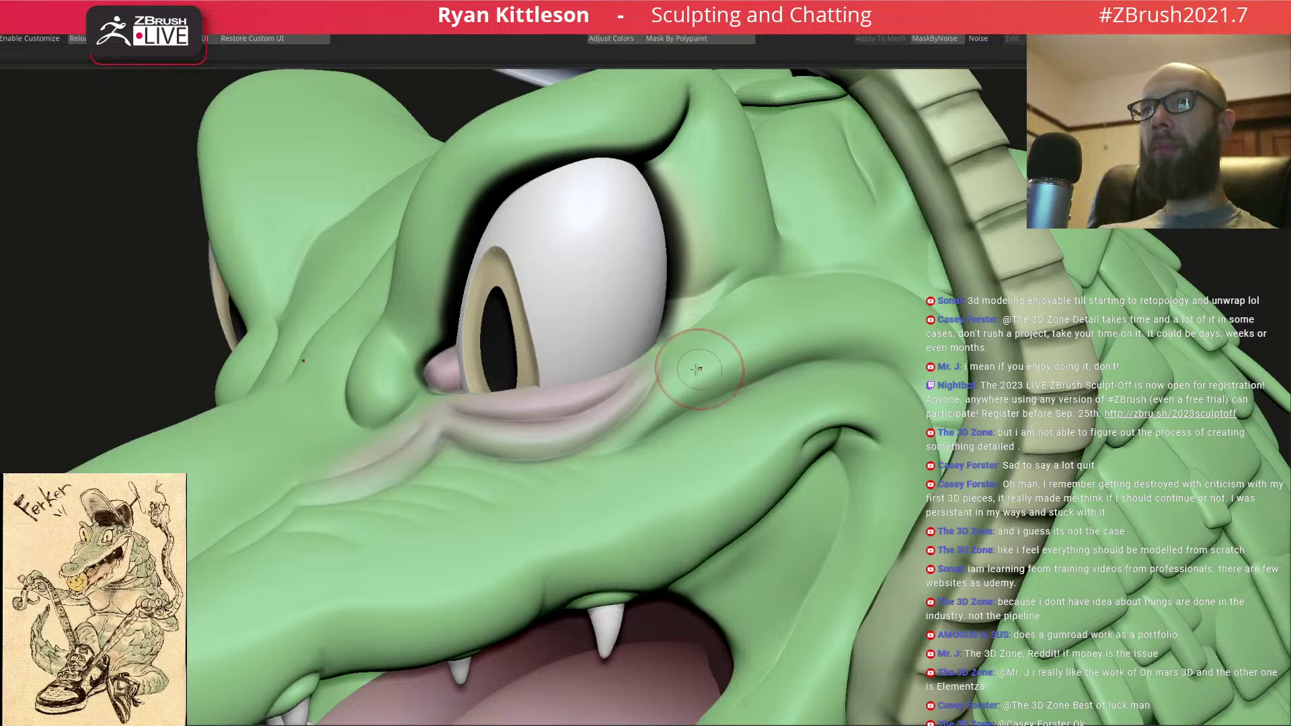
right_click_drag(659, 332, 674, 362)
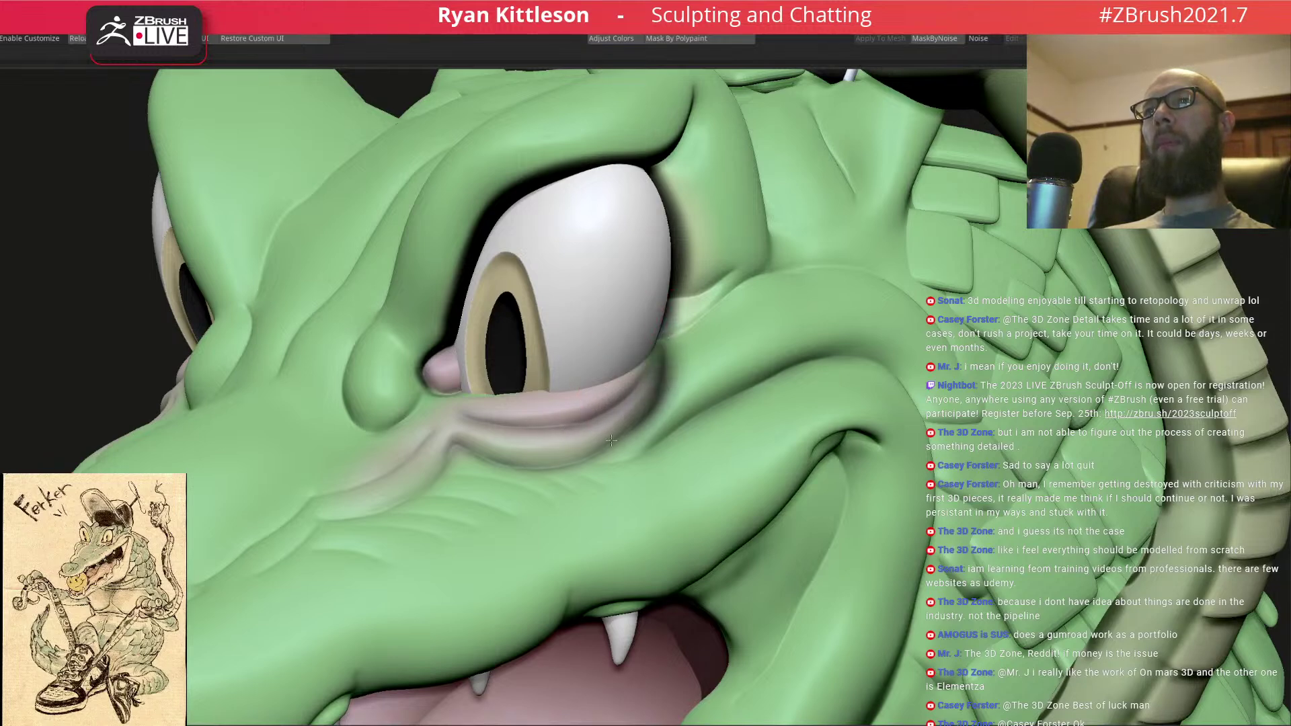
mouse_move(628, 390)
left_mouse_down()
mouse_move(565, 433)
mouse_move(613, 440)
left_mouse_up()
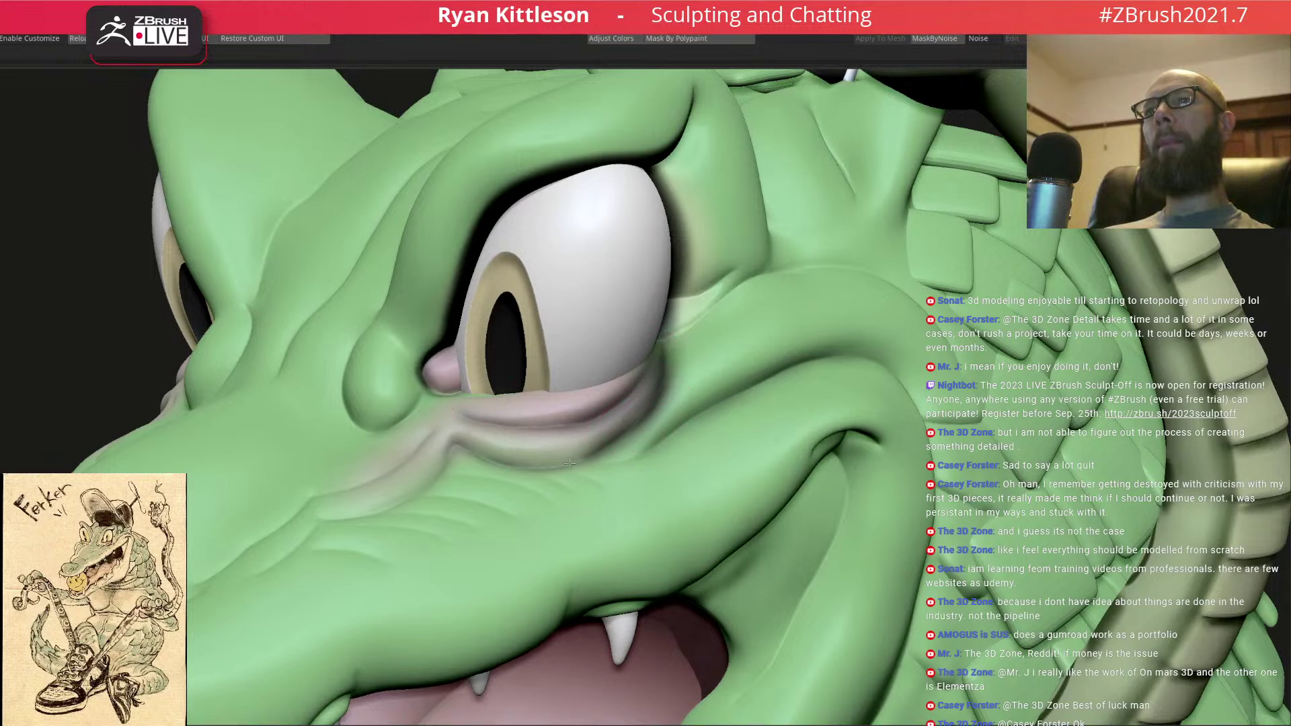
left_click_drag(533, 471, 479, 459)
left_click_drag(603, 461, 665, 423)
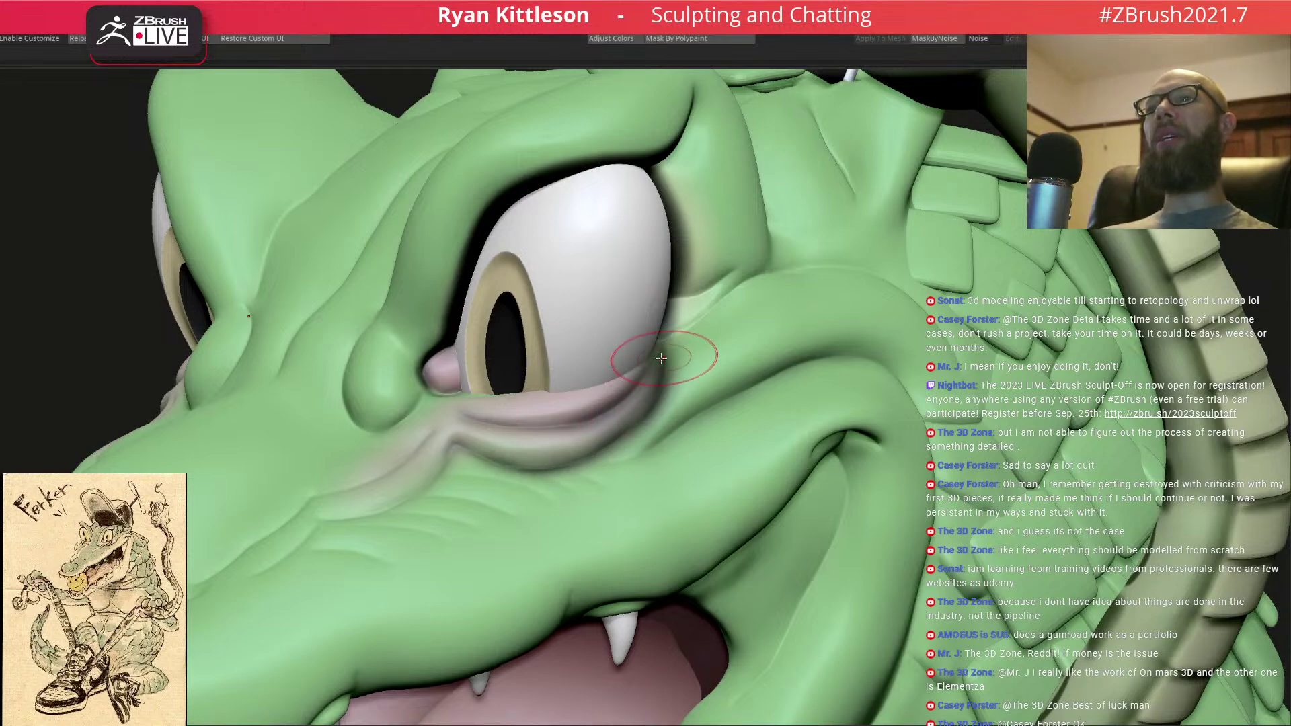
- Shade the small skin fold just behind the outer corner of the eye
right_click_drag(720, 343, 682, 326)
right_click_drag(580, 429, 656, 336)
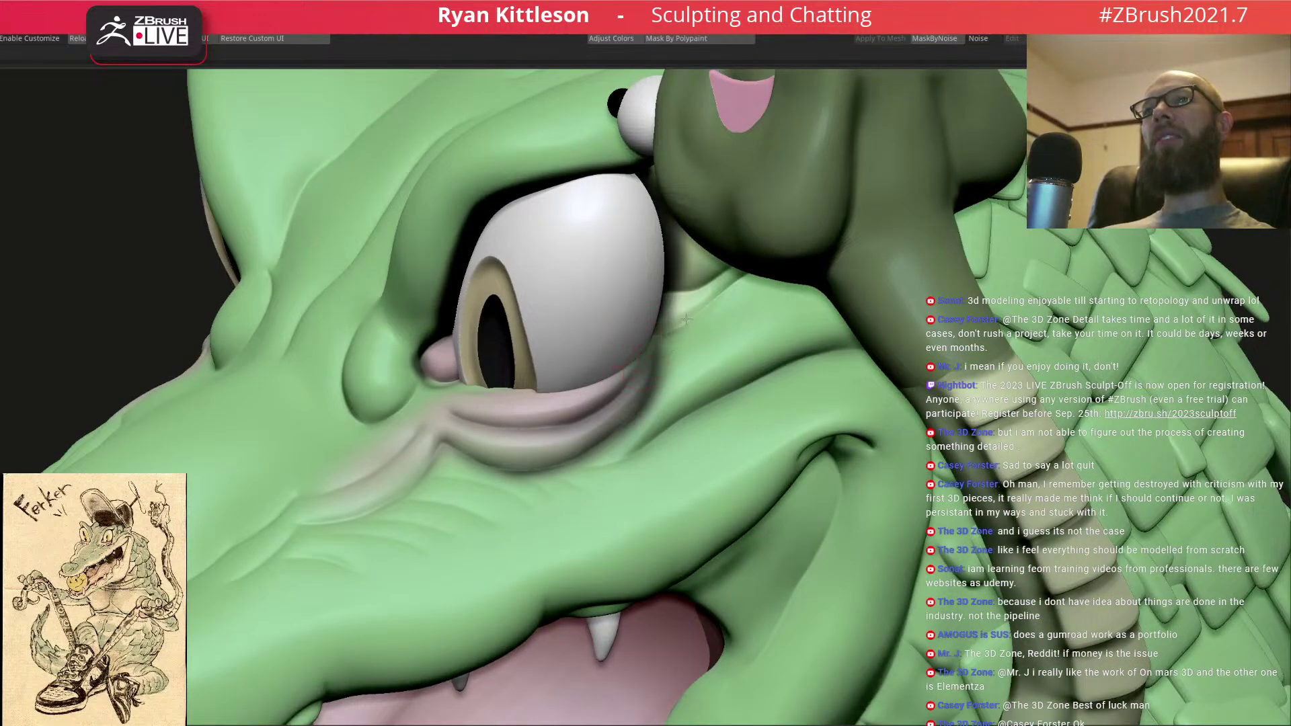
right_click_drag(713, 316, 662, 337)
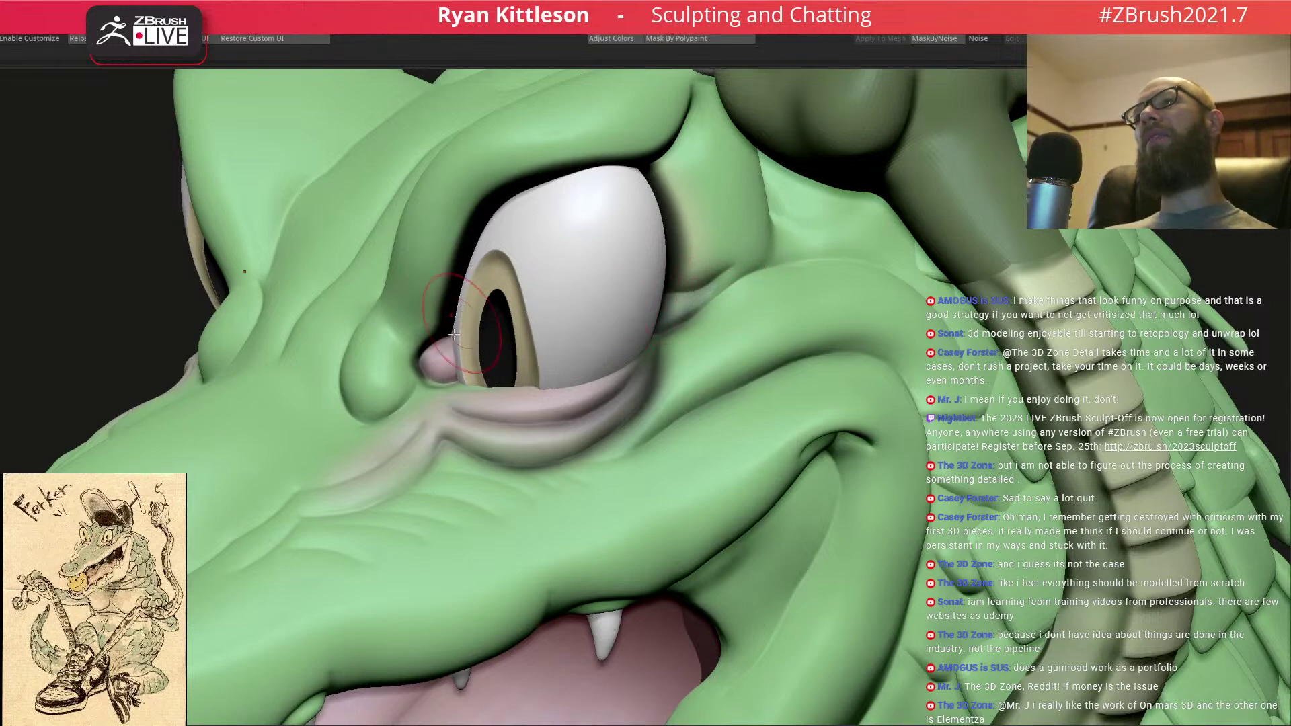
- Darken the edge around the pink tear duct and the base of the rounded green bump beside it
right_click_drag(439, 385, 475, 390)
key("space")
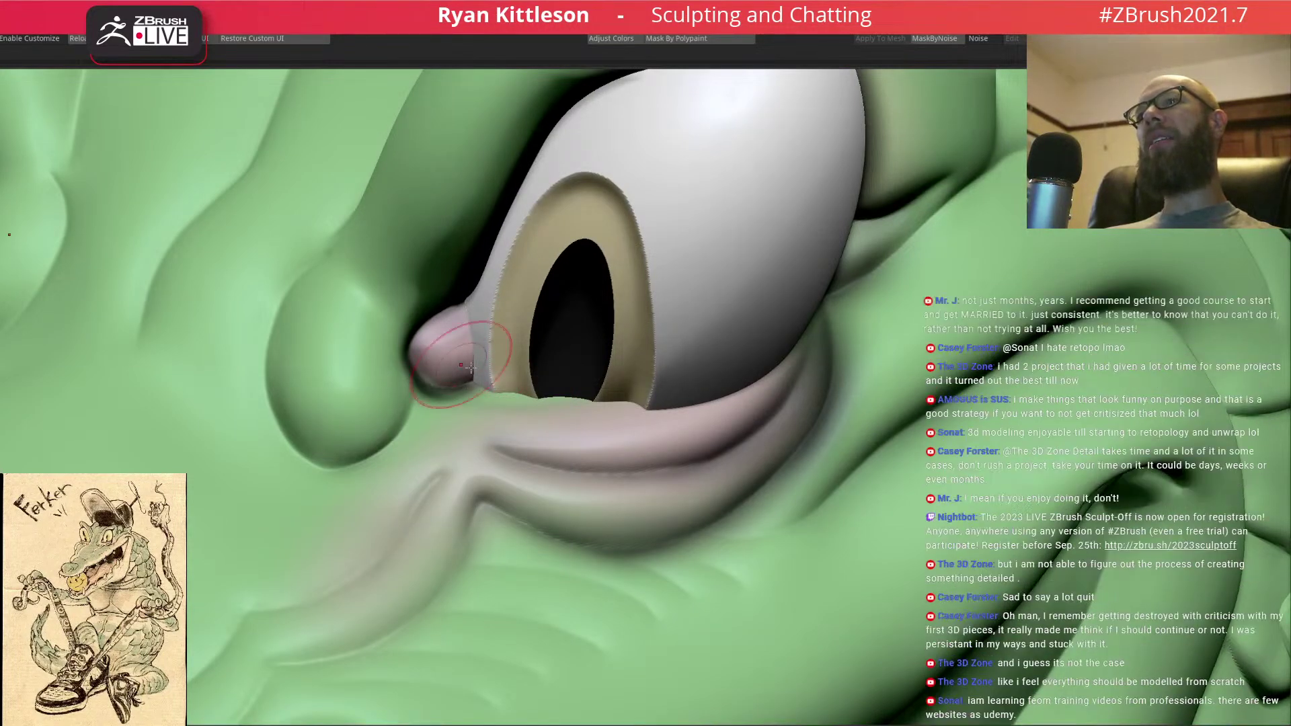
left_click_drag(416, 375, 446, 313)
right_click_drag(418, 343, 401, 324)
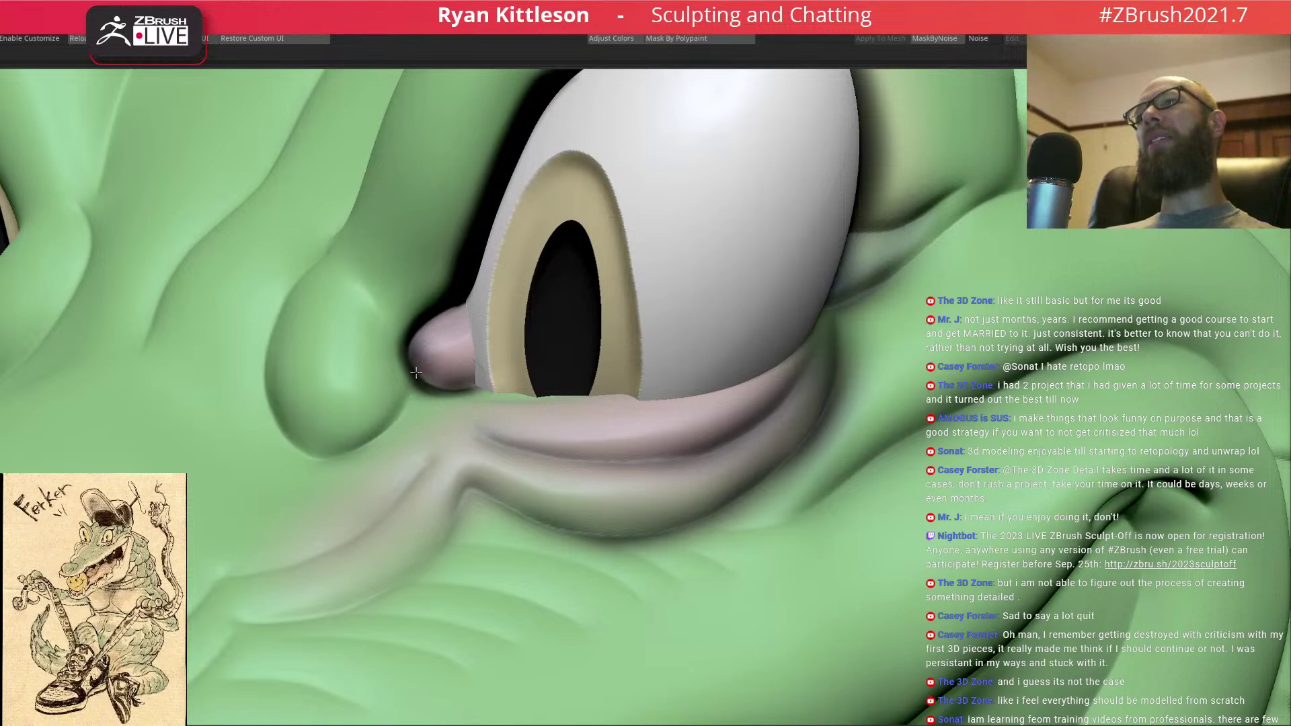
mouse_move(441, 308)
left_mouse_down()
mouse_move(461, 361)
mouse_move(435, 378)
left_mouse_up()
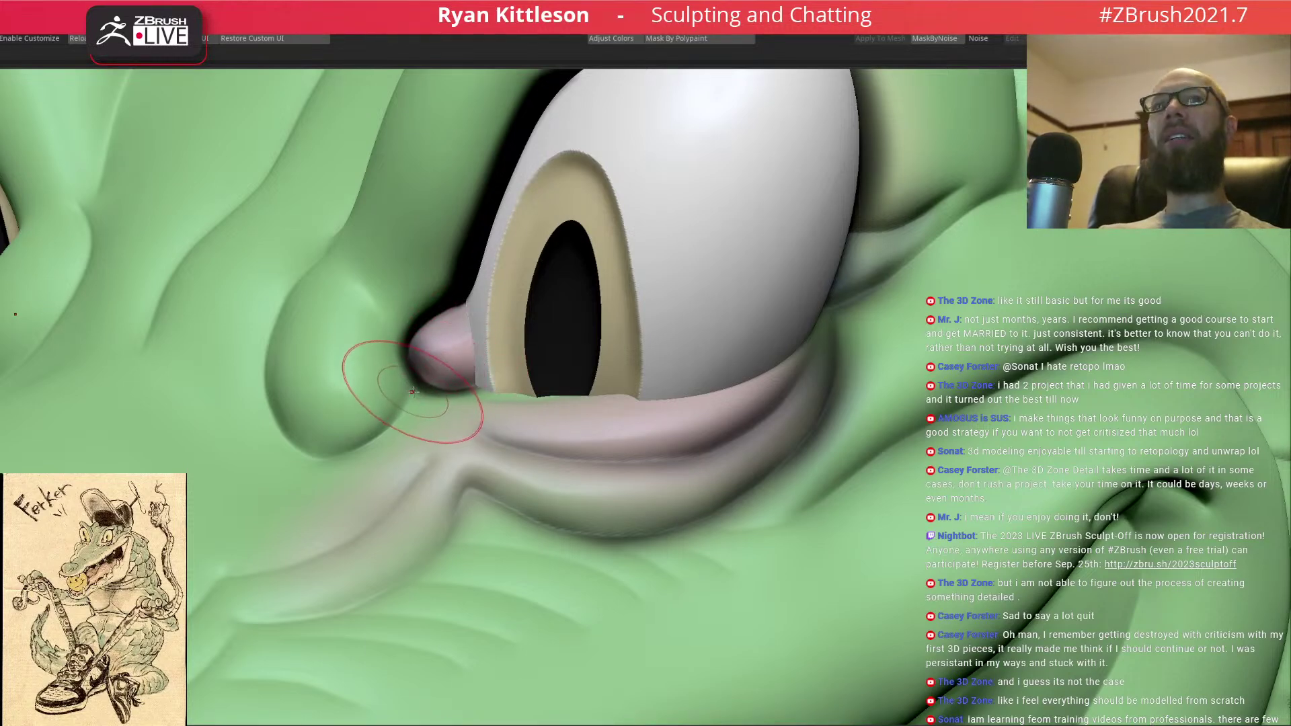
mouse_move(383, 435)
left_mouse_down()
mouse_move(319, 454)
mouse_move(290, 445)
mouse_move(265, 390)
left_mouse_up()
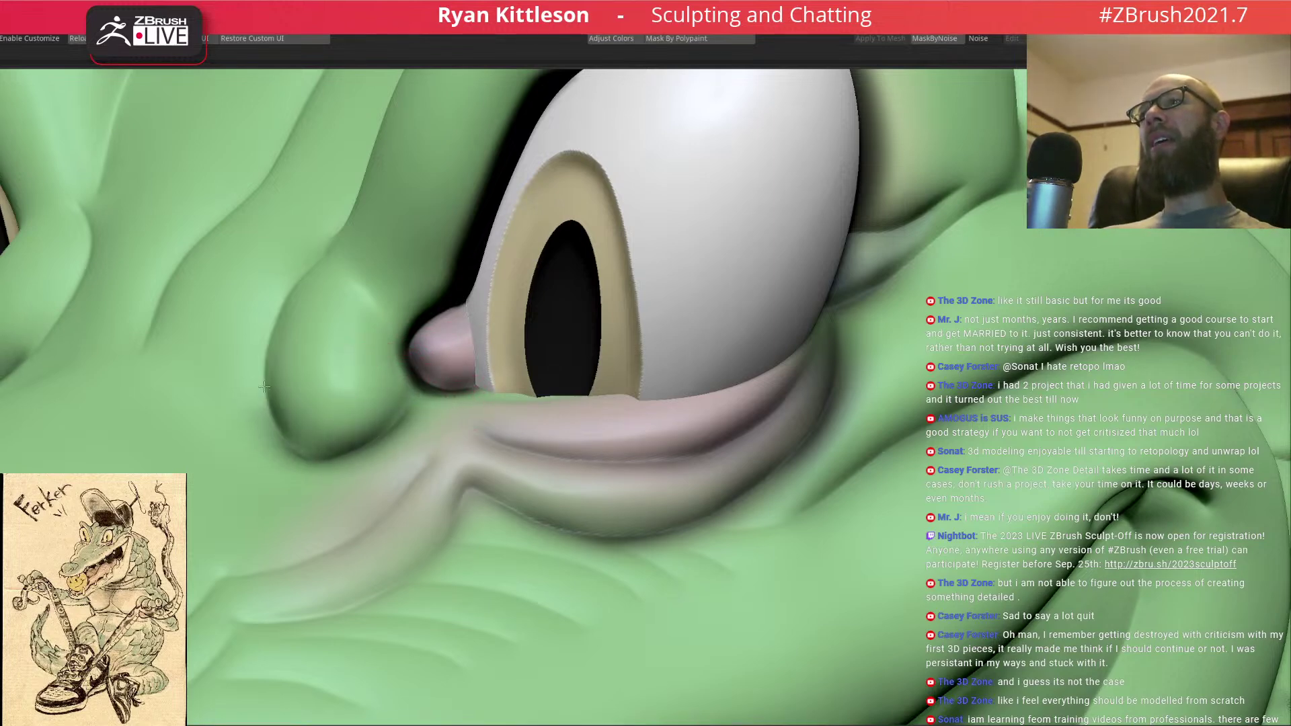
- Check the whole figure and save the tool over the existing gator snake.ztl file
right_click_drag(524, 429, 375, 334, "ctrl")
right_click_drag(615, 377, 694, 444, "ctrl")
right_click_drag(694, 444, 587, 369, "alt")
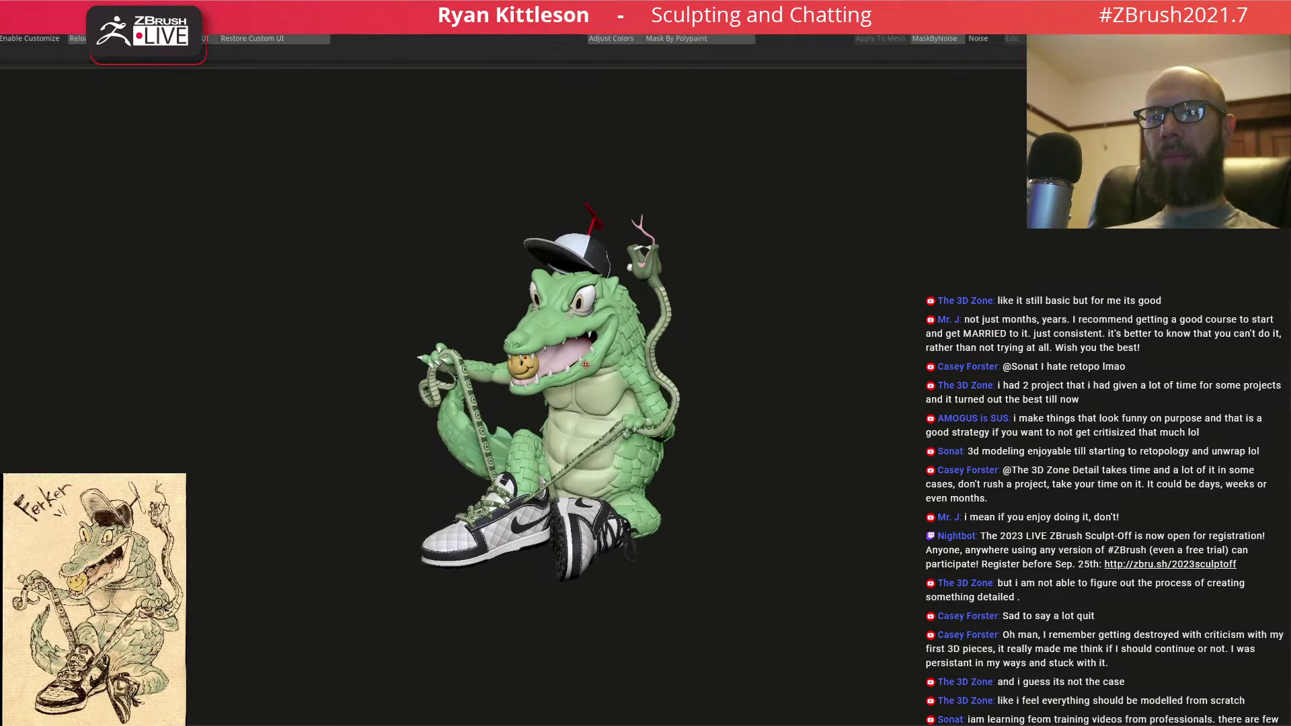
right_click_drag(641, 375, 616, 359)
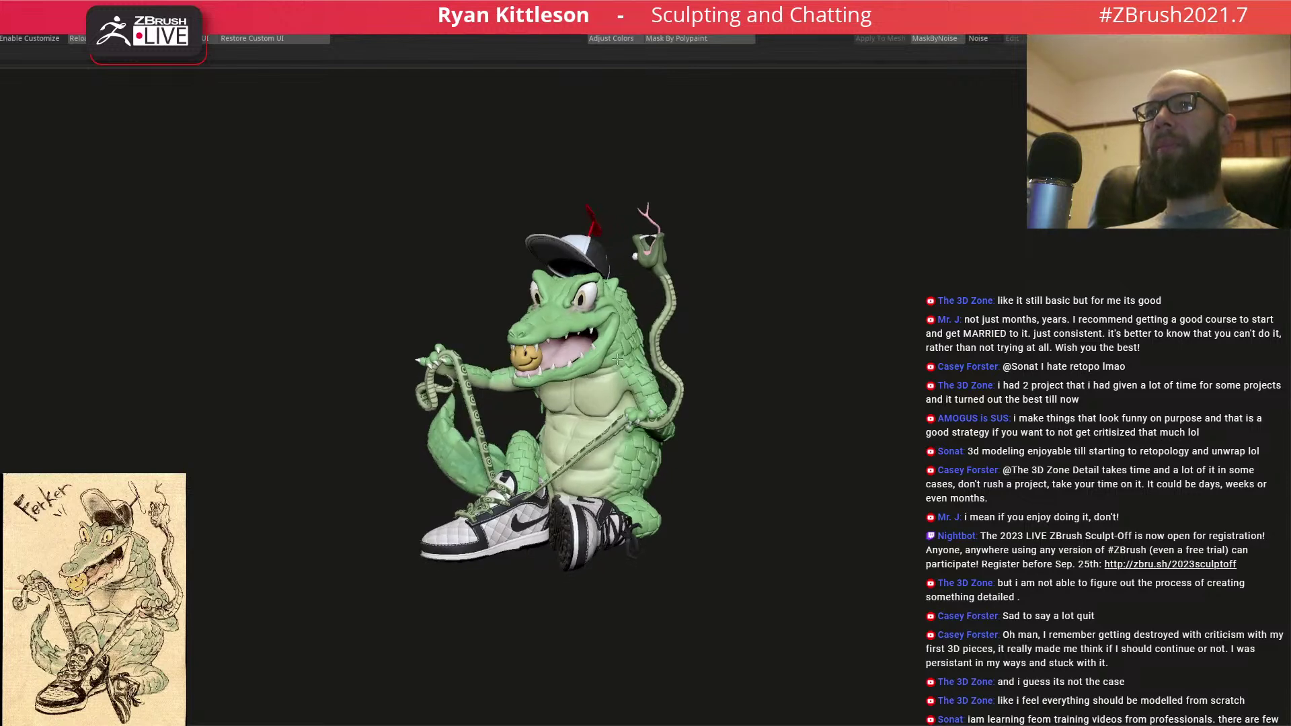
key("ctrl+s")
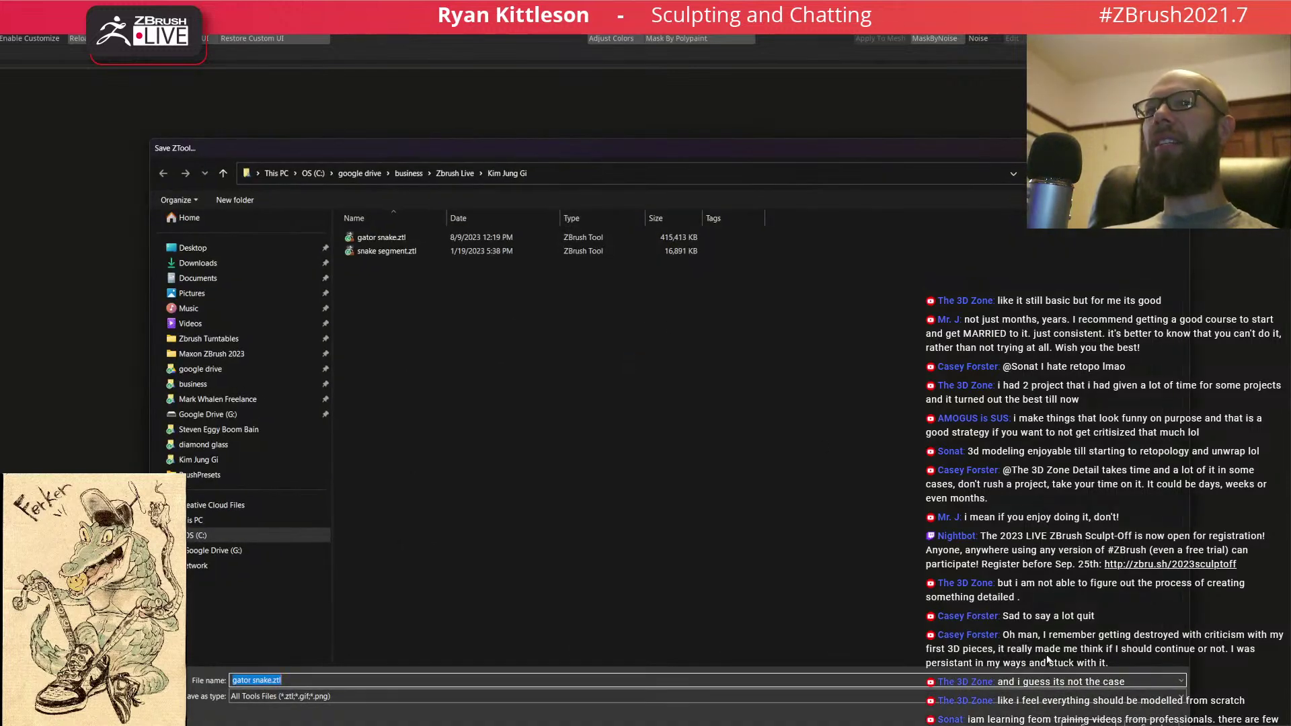
left_click(1084, 721)
left_click(672, 368)
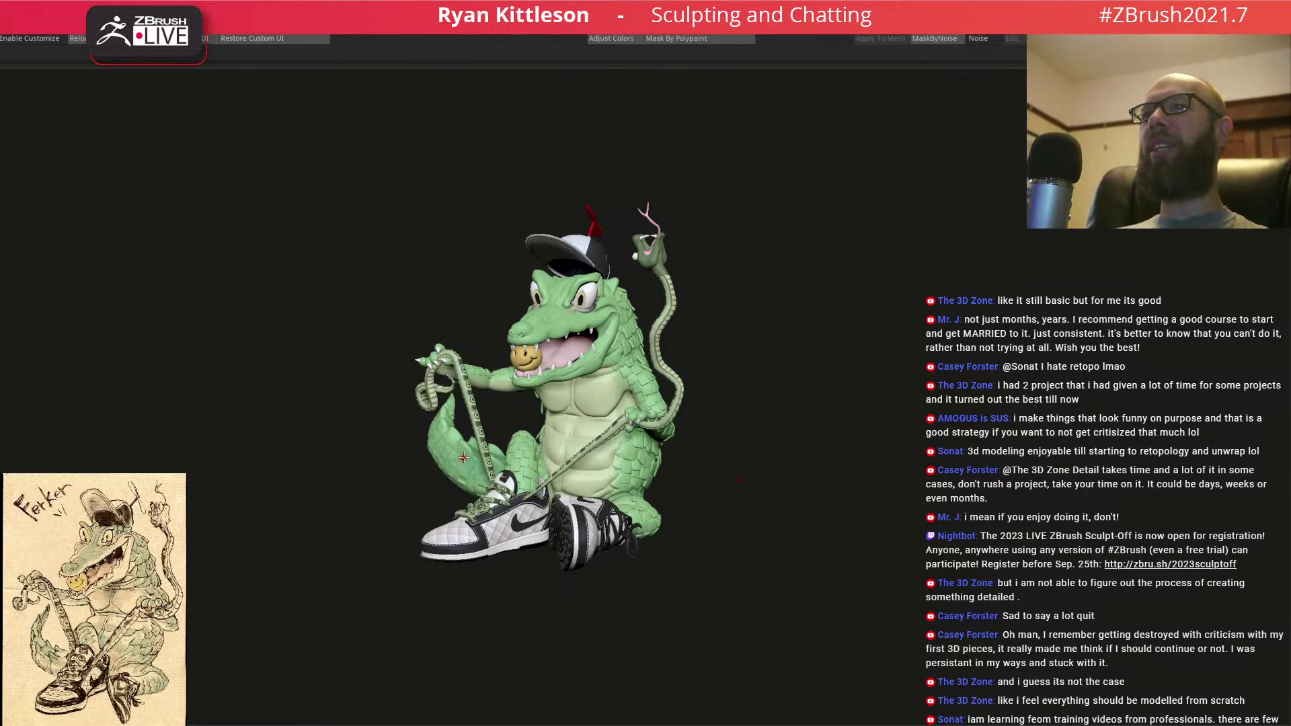
- Enlarge the brush and paint dark shading into the grooves between the segments along the tail's middle
mouse_move(475, 455)
right_mouse_down("shift")
mouse_move(497, 495)
mouse_move(511, 464)
mouse_move(470, 411)
mouse_move(484, 422)
right_mouse_up("shift")
key("s")
key("space")
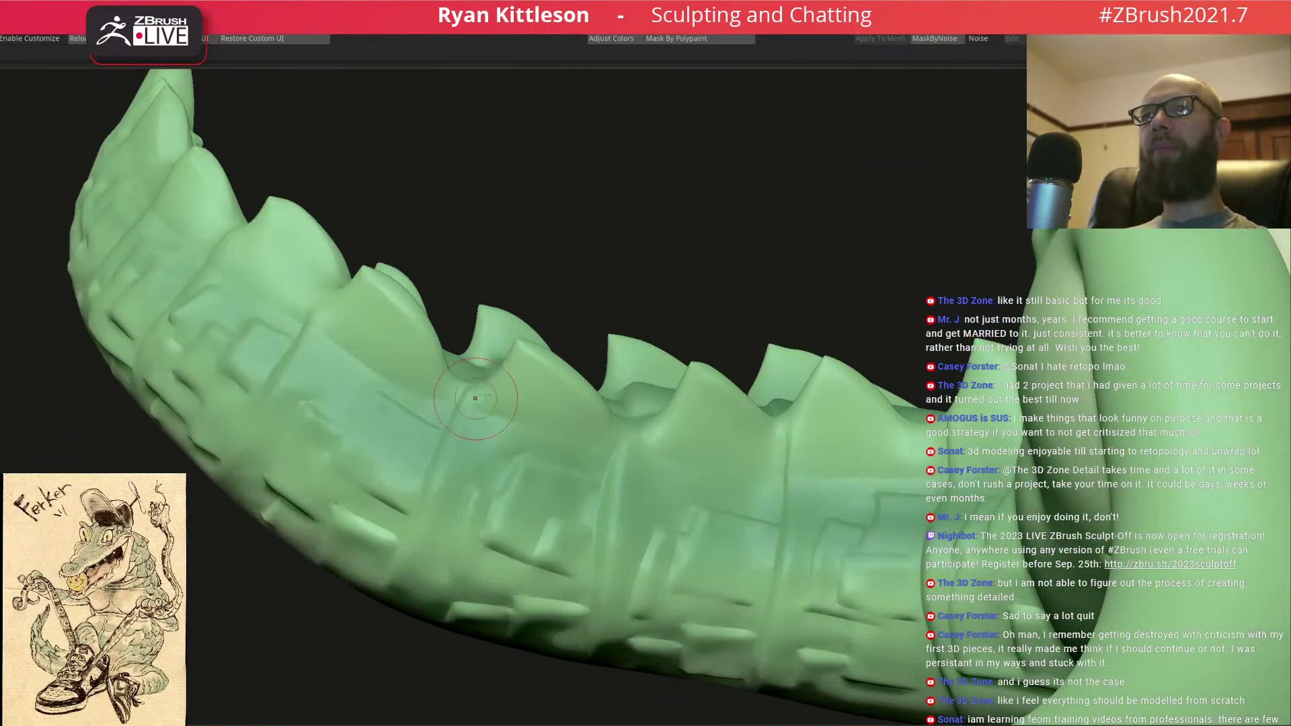
key("space")
left_click_drag(466, 395, 472, 394)
left_click_drag(465, 388, 445, 464)
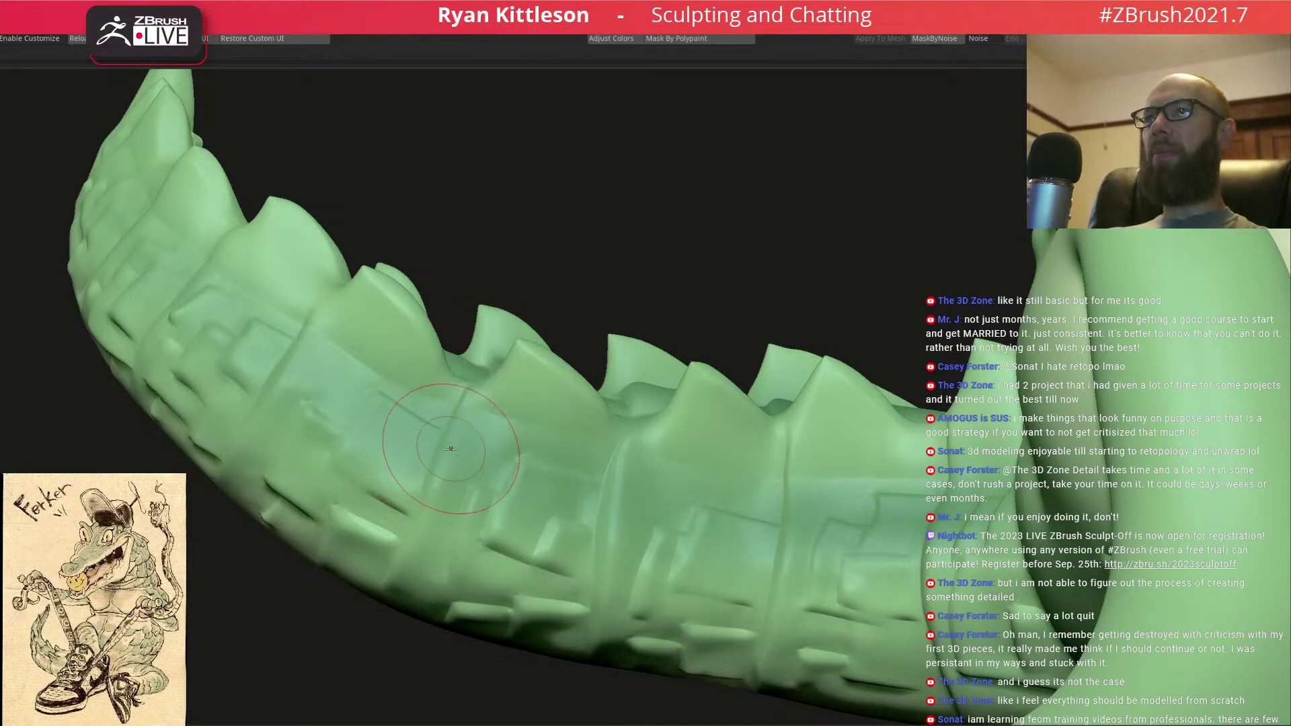
left_click_drag(464, 379, 390, 569)
right_click_drag(453, 376, 635, 431)
mouse_move(636, 412)
left_mouse_down()
mouse_move(597, 513)
mouse_move(592, 622)
left_mouse_up()
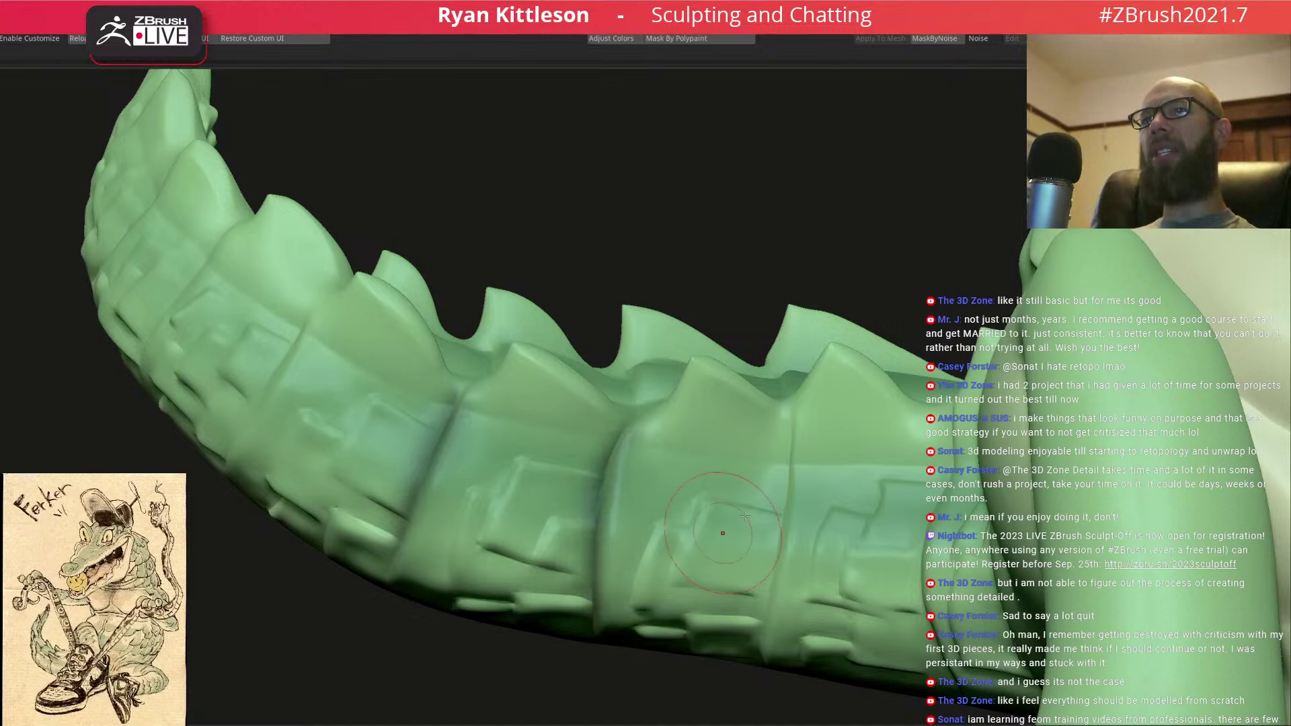
left_click_drag(794, 403, 767, 633)
- Paint dark shading into the grooves between the tail segments, working along the side toward the tip
right_click_drag(919, 440, 961, 418)
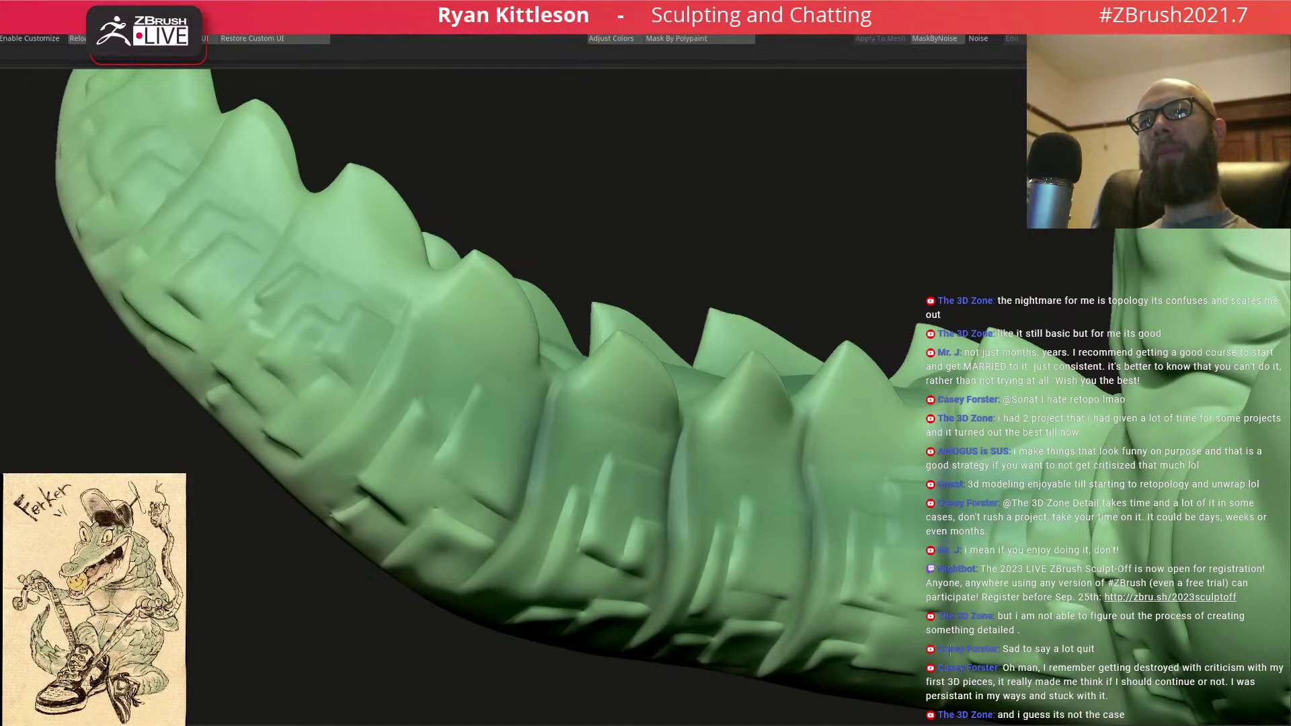
right_click_drag(1082, 542, 1108, 476)
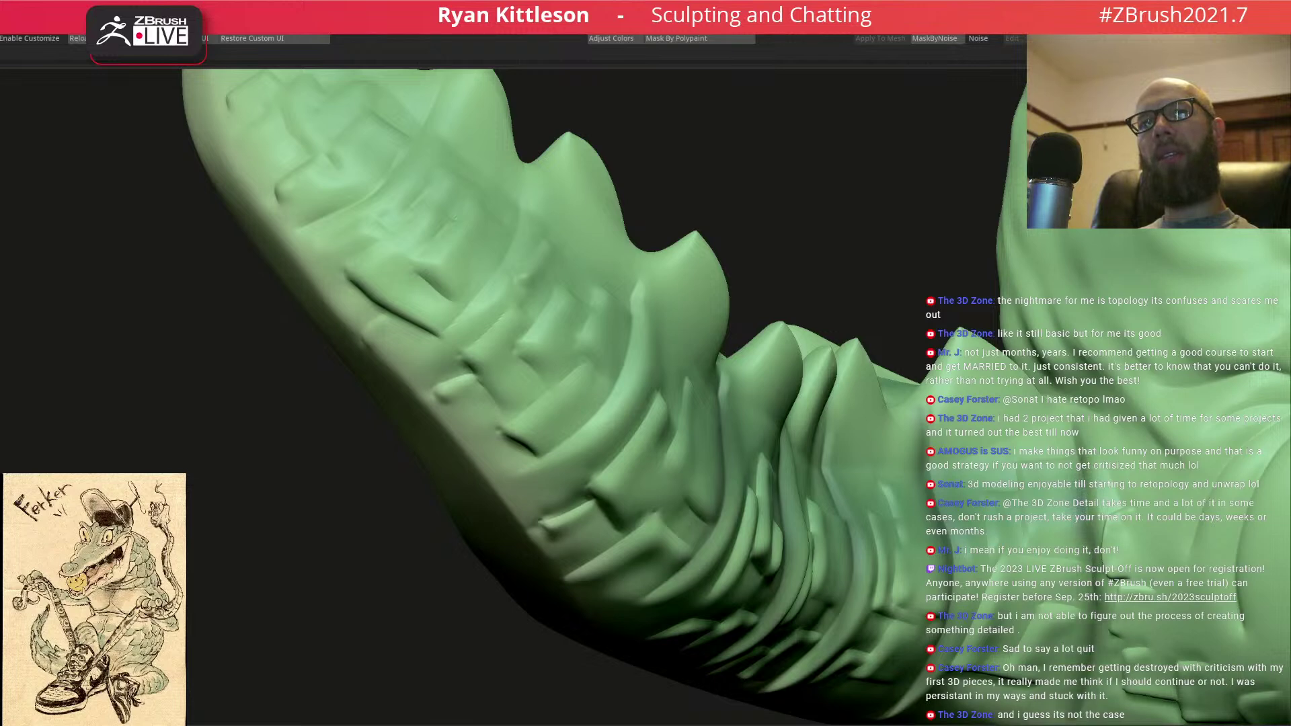
mouse_move(1025, 514)
right_mouse_down()
mouse_move(891, 447)
mouse_move(746, 439)
mouse_move(708, 455)
right_mouse_up()
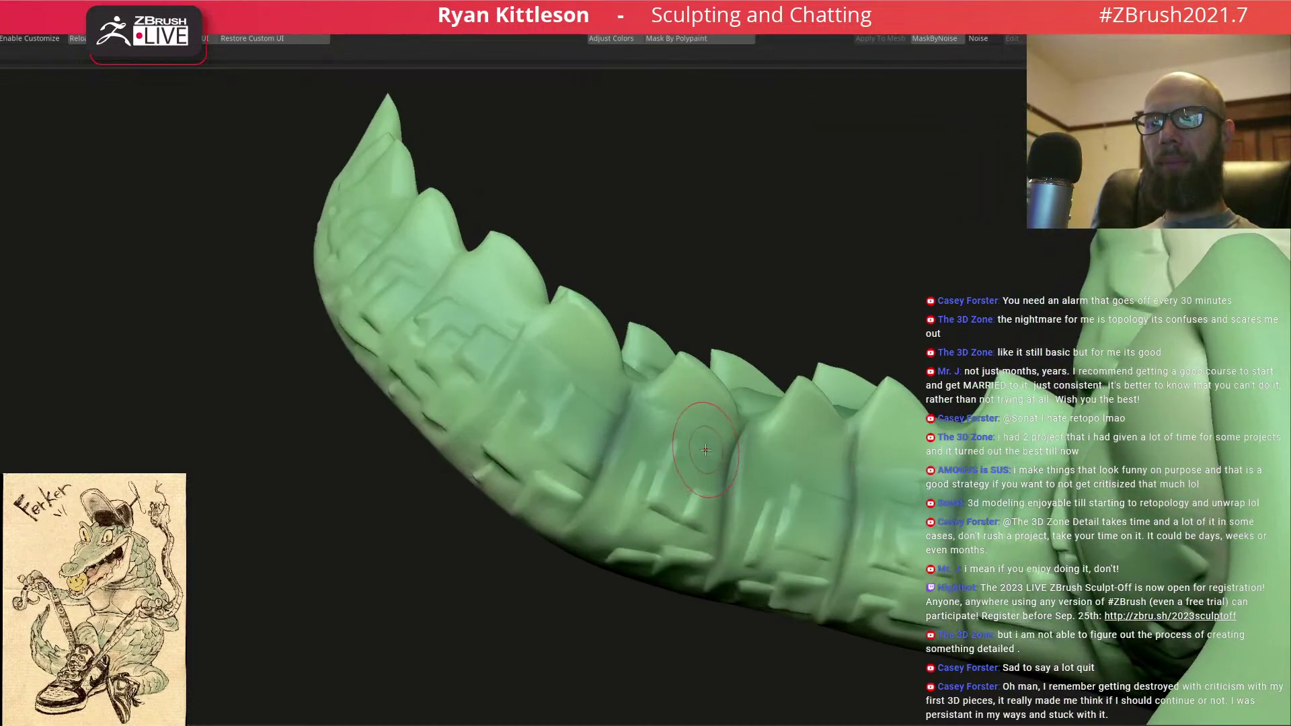
mouse_move(430, 339)
right_mouse_down()
mouse_move(488, 360)
mouse_move(503, 342)
right_mouse_up()
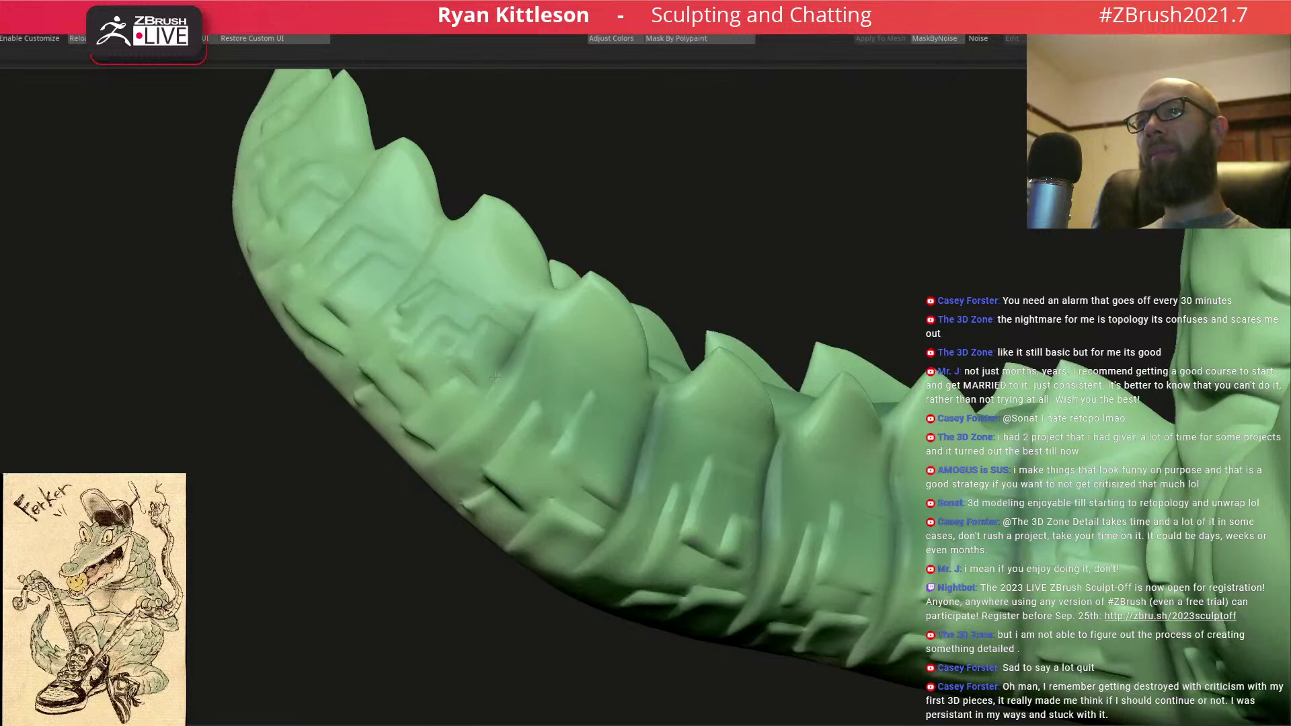
left_click_drag(496, 378, 460, 421)
right_click_drag(634, 381, 599, 333)
left_click_drag(587, 359, 496, 477)
left_click_drag(528, 264, 416, 379)
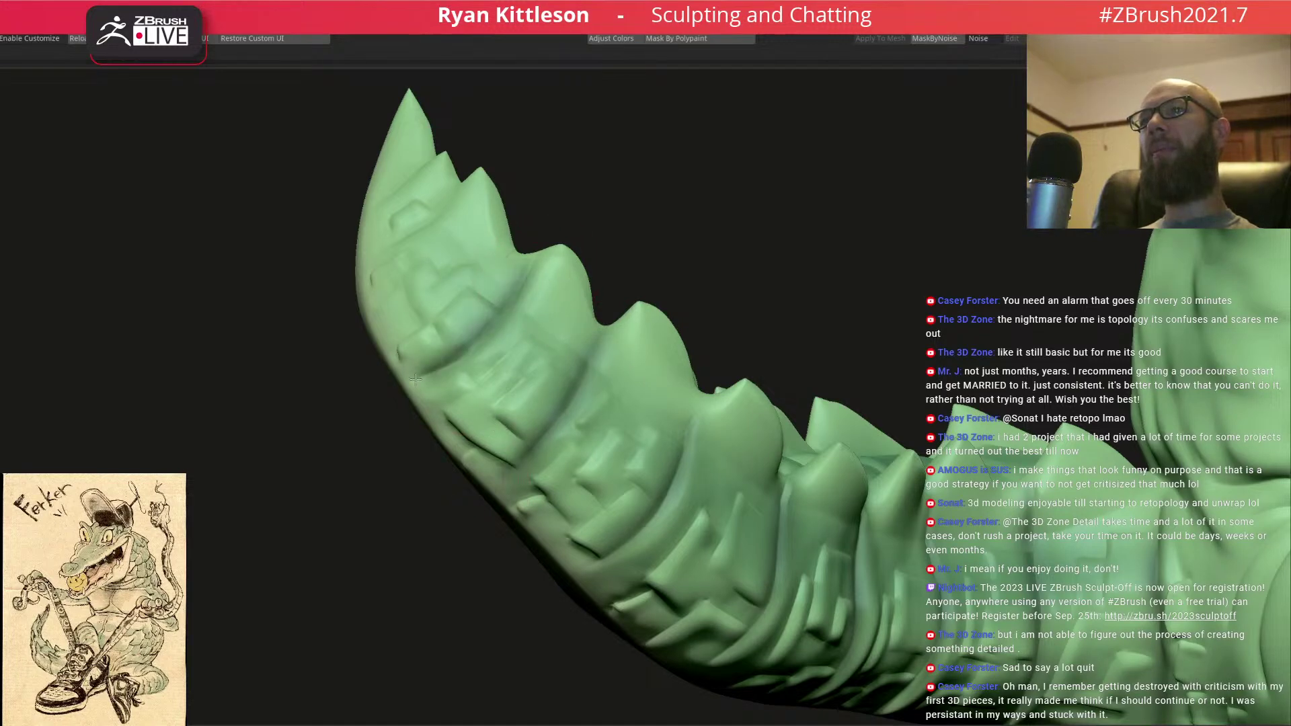
mouse_move(459, 189)
right_mouse_down()
mouse_move(448, 197)
mouse_move(417, 148)
mouse_move(394, 222)
mouse_move(395, 341)
mouse_move(374, 281)
mouse_move(469, 284)
mouse_move(536, 258)
right_mouse_up()
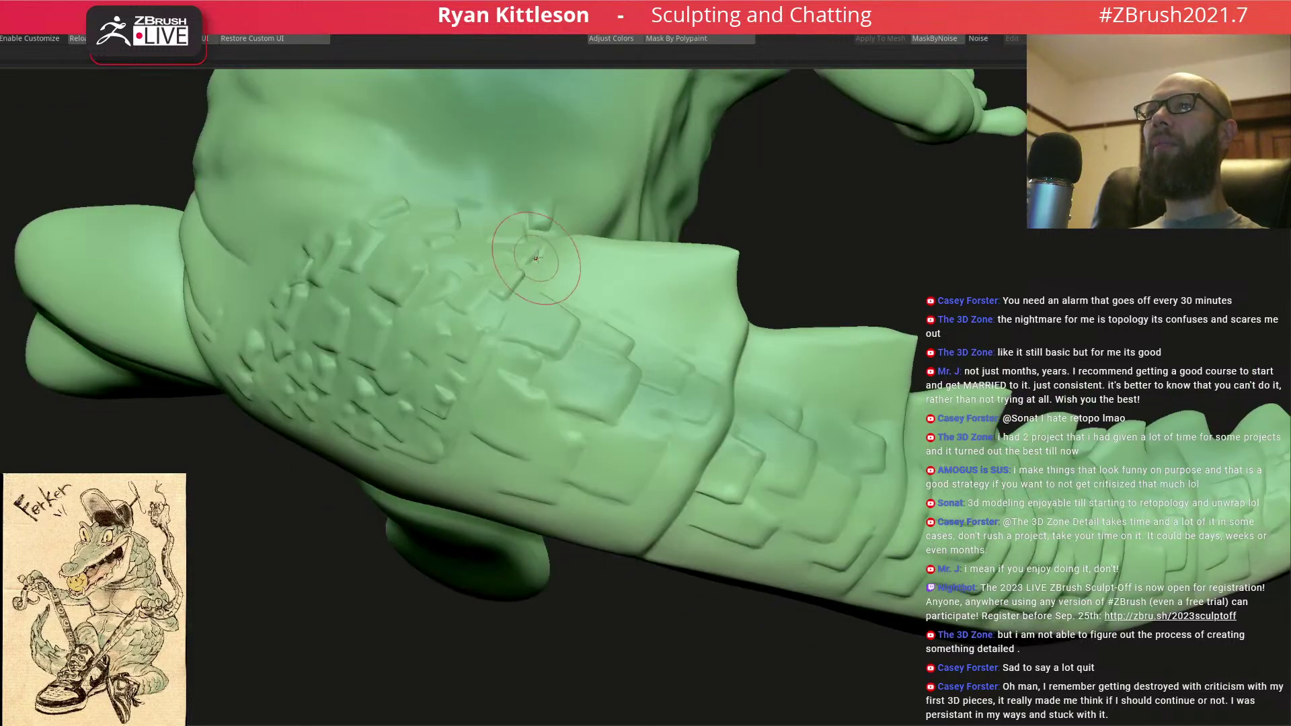
- Darken the first grooves between the large segments near the tail's base
mouse_move(452, 466)
right_mouse_down()
mouse_move(770, 399)
mouse_move(782, 345)
right_mouse_up()
left_click_drag(764, 372, 659, 561)
right_click_drag(922, 438, 783, 386)
mouse_move(760, 429)
left_mouse_down()
mouse_move(719, 474)
mouse_move(686, 571)
left_mouse_up()
right_click_drag(686, 571, 932, 461)
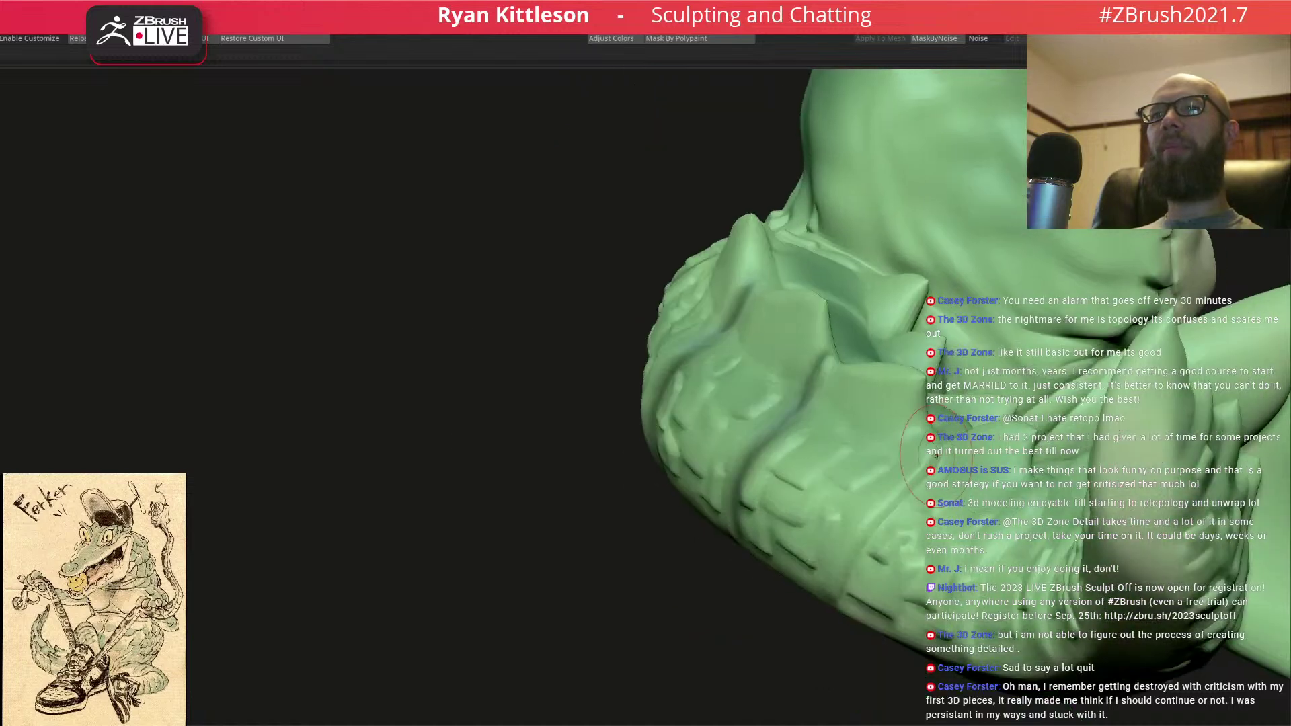
- Darken the remaining grooves between the segments around the tail's curve
left_click_drag(904, 506, 844, 589)
right_click_drag(883, 493, 889, 440)
mouse_move(847, 432)
left_mouse_down()
mouse_move(790, 534)
mouse_move(786, 568)
left_mouse_up()
mouse_move(861, 471)
right_mouse_down()
mouse_move(992, 430)
mouse_move(944, 406)
right_mouse_up()
left_click_drag(932, 427, 887, 543)
mouse_move(938, 469)
right_mouse_down()
mouse_move(1016, 412)
mouse_move(1100, 414)
right_mouse_up()
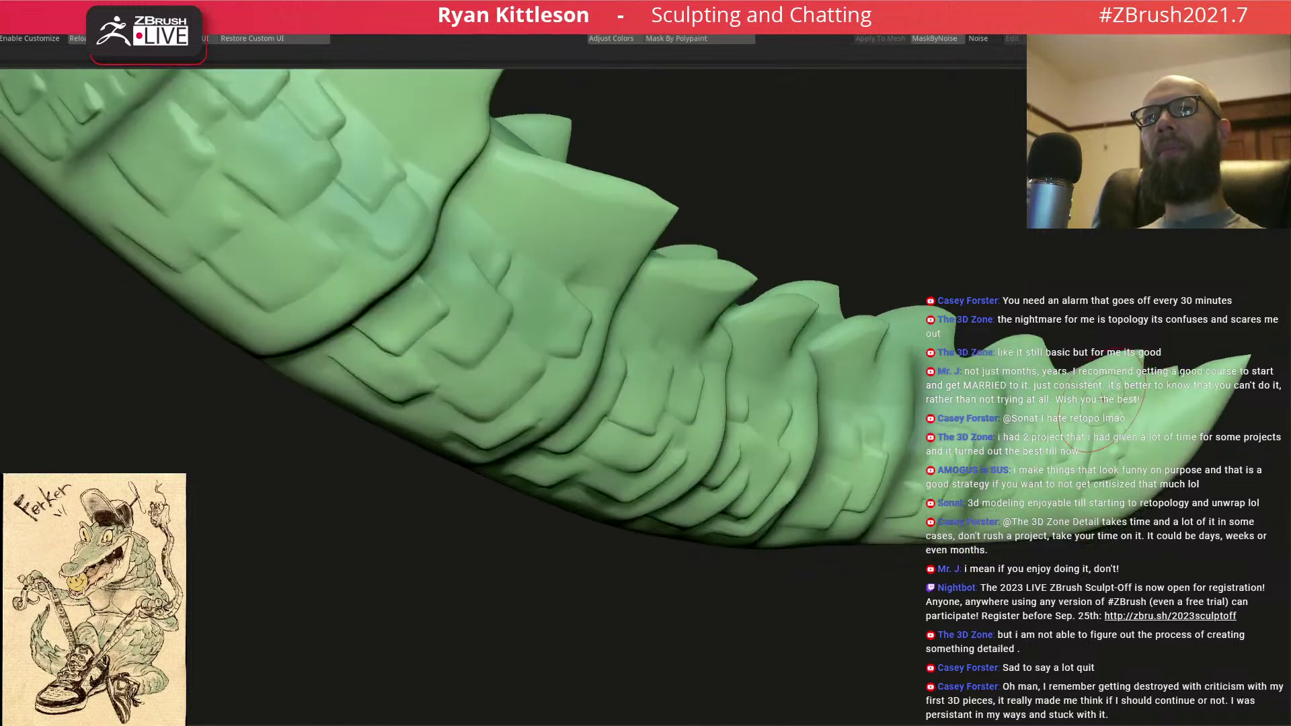
left_click_drag(1091, 491, 1078, 517)
- Check the tail shading on the whole figure, comparing lower and higher subdivision levels from the back and front
mouse_move(1127, 430)
right_mouse_down("ctrl")
mouse_move(1049, 377)
mouse_move(942, 377)
mouse_move(931, 363)
right_mouse_up("ctrl")
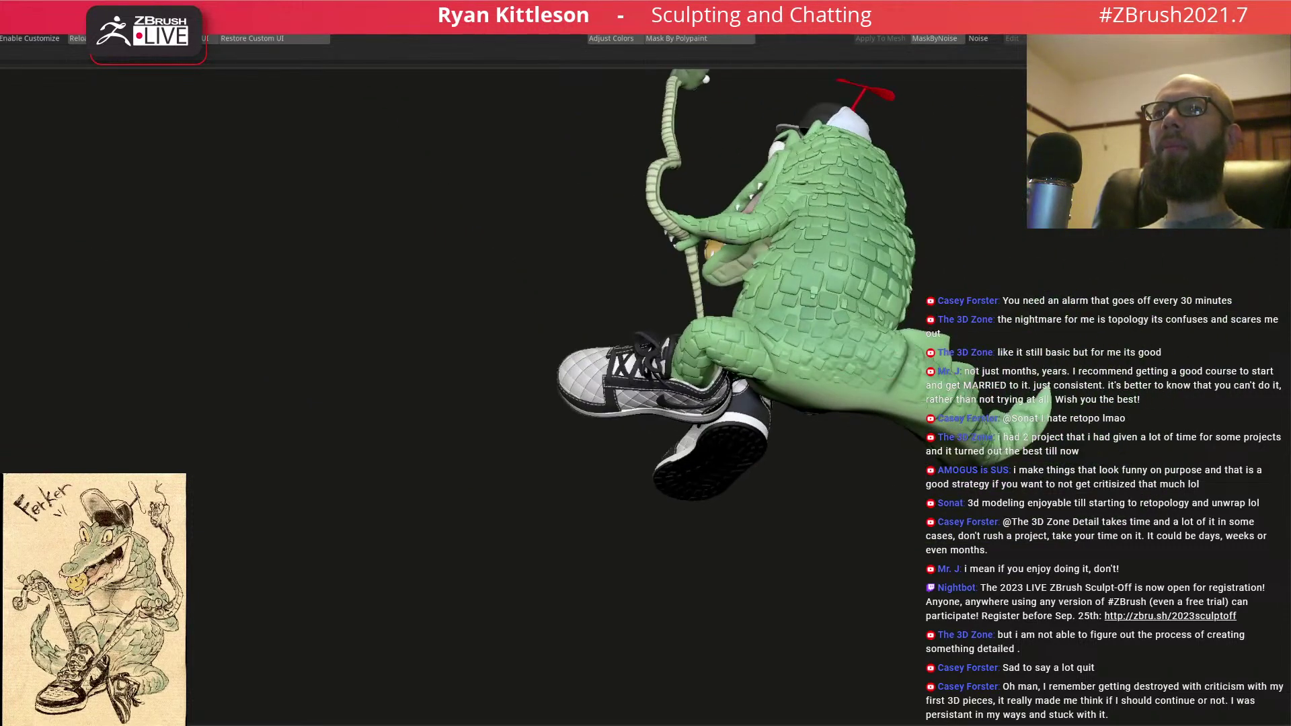
right_click_drag(841, 370, 907, 388, "ctrl")
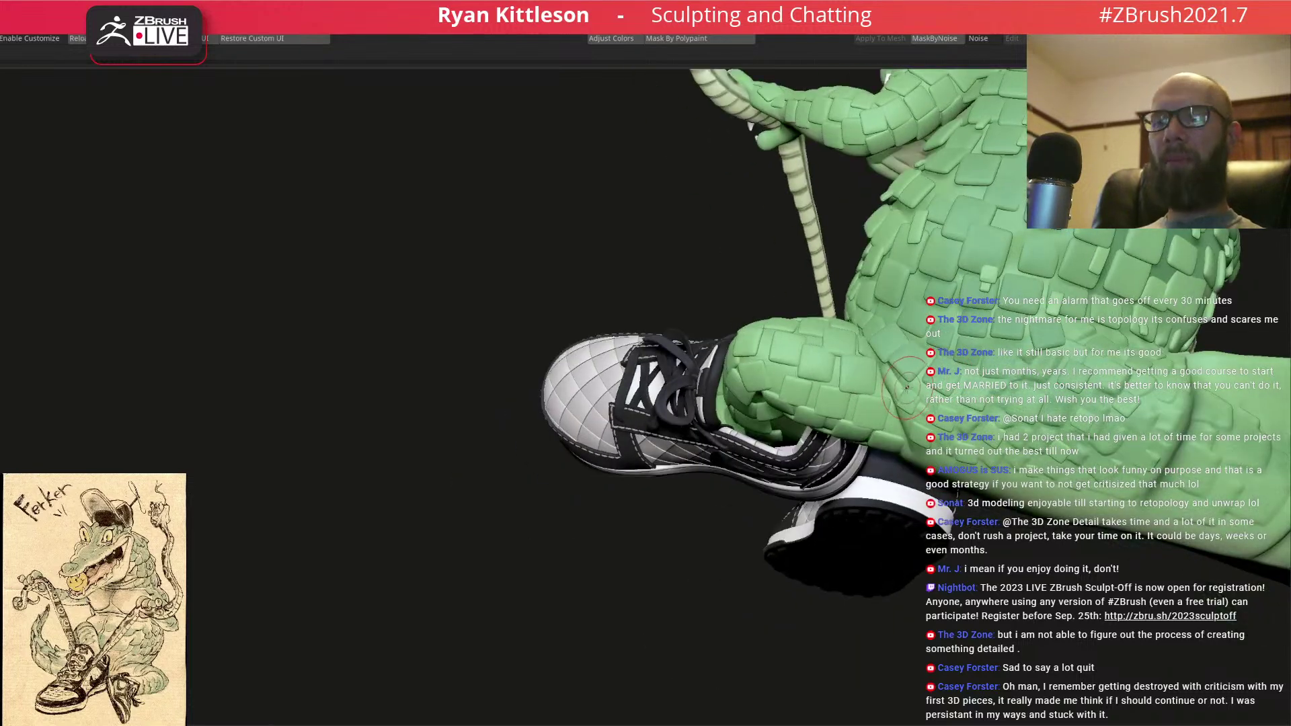
key("shift+d")
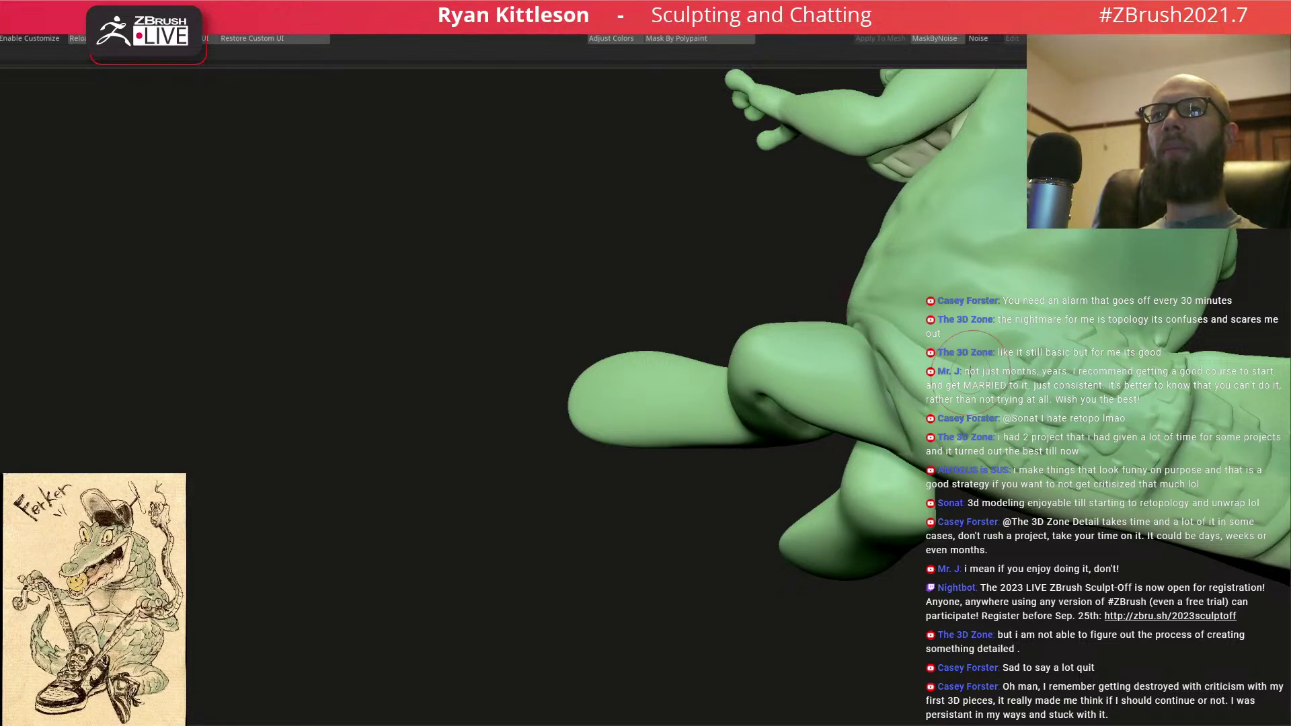
right_click_drag(889, 370, 883, 363)
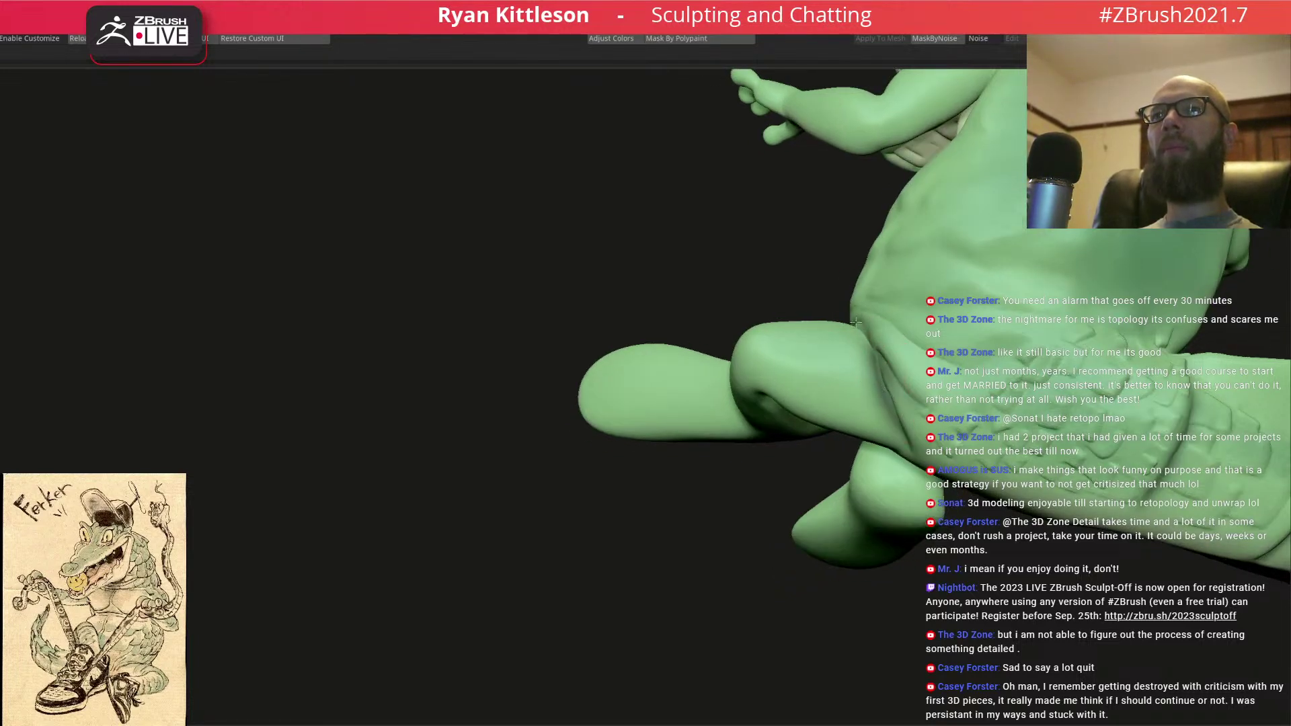
key("d")
right_click_drag(909, 370, 837, 298)
right_click_drag(852, 341, 839, 236)
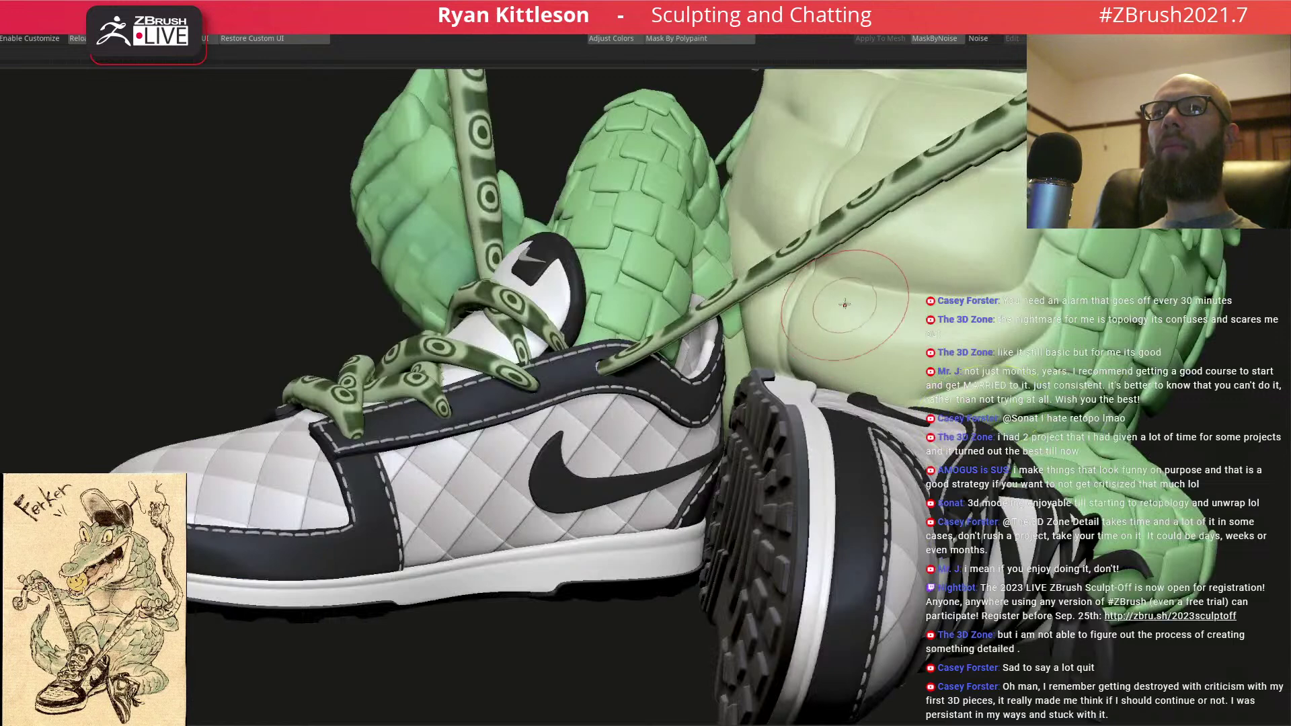
- Lower the body's subdivision level, then shade the belly's centre groove and the crease running under the chest plates toward the armpit
key("shift+d")
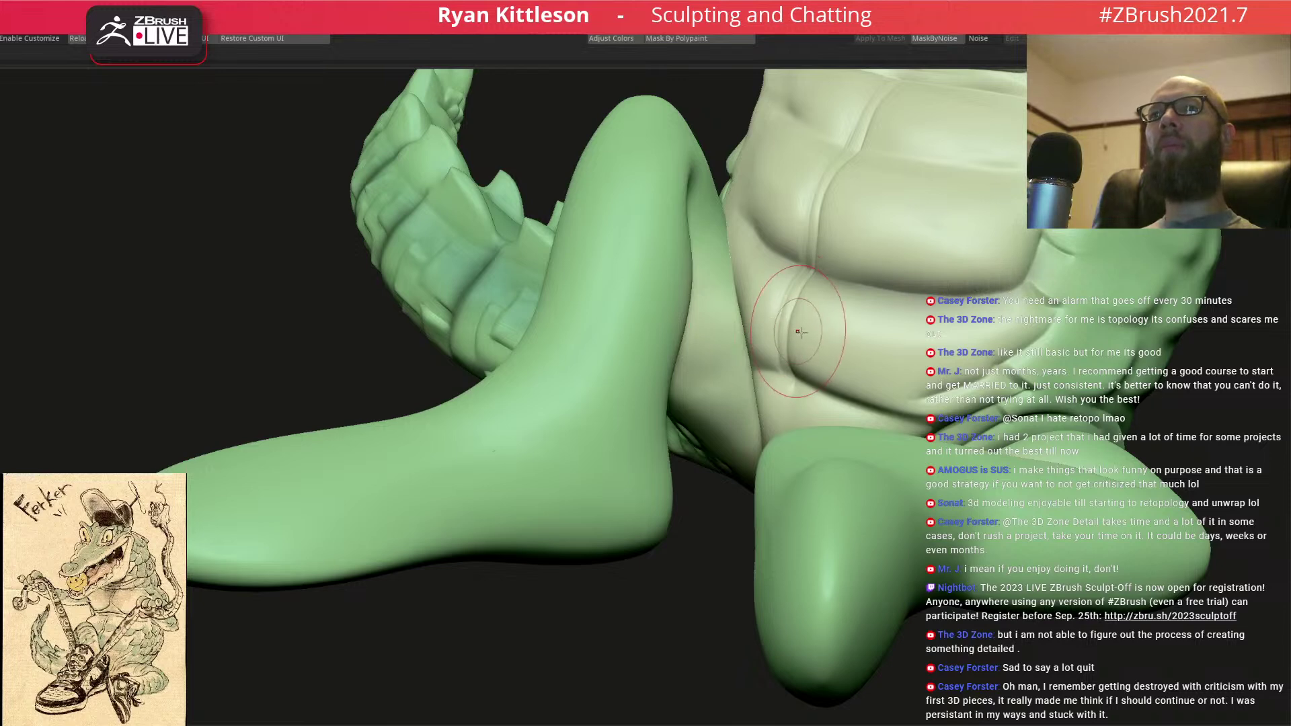
right_click_drag(787, 321, 749, 375)
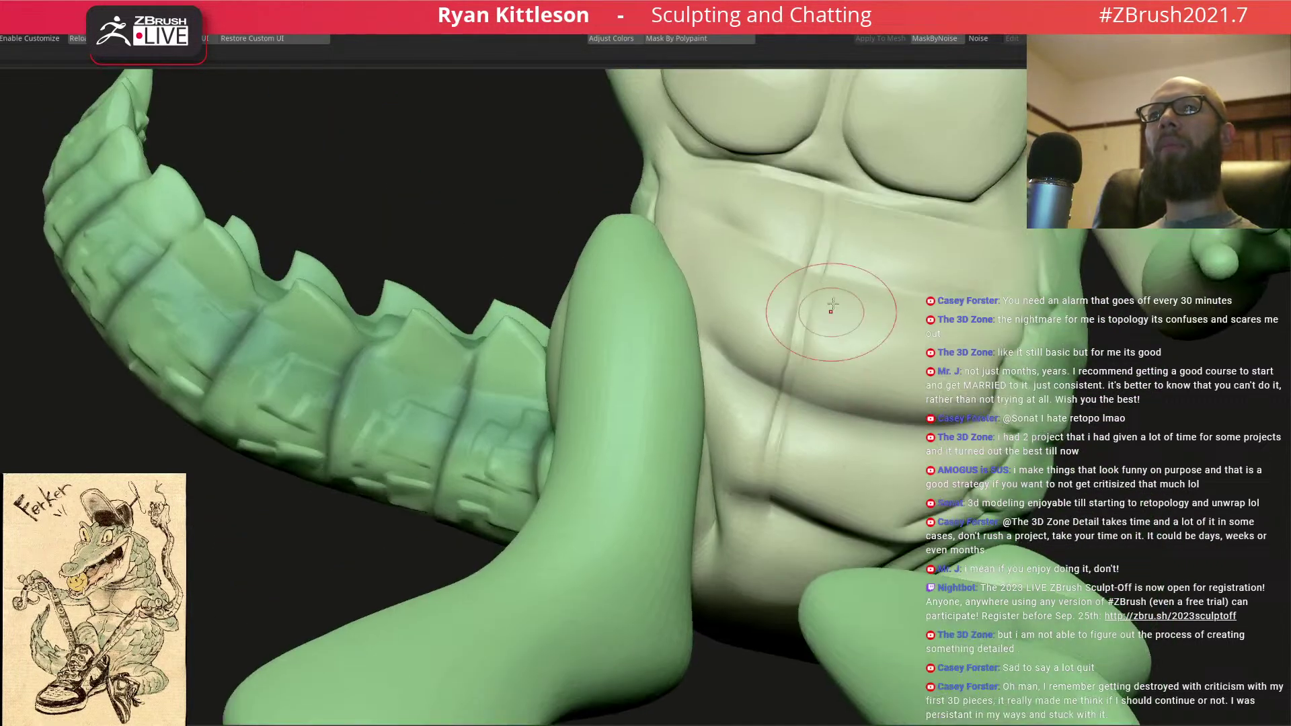
right_click_drag(864, 206, 831, 313)
mouse_move(828, 189)
left_mouse_down()
mouse_move(819, 262)
mouse_move(771, 394)
mouse_move(759, 498)
left_mouse_up()
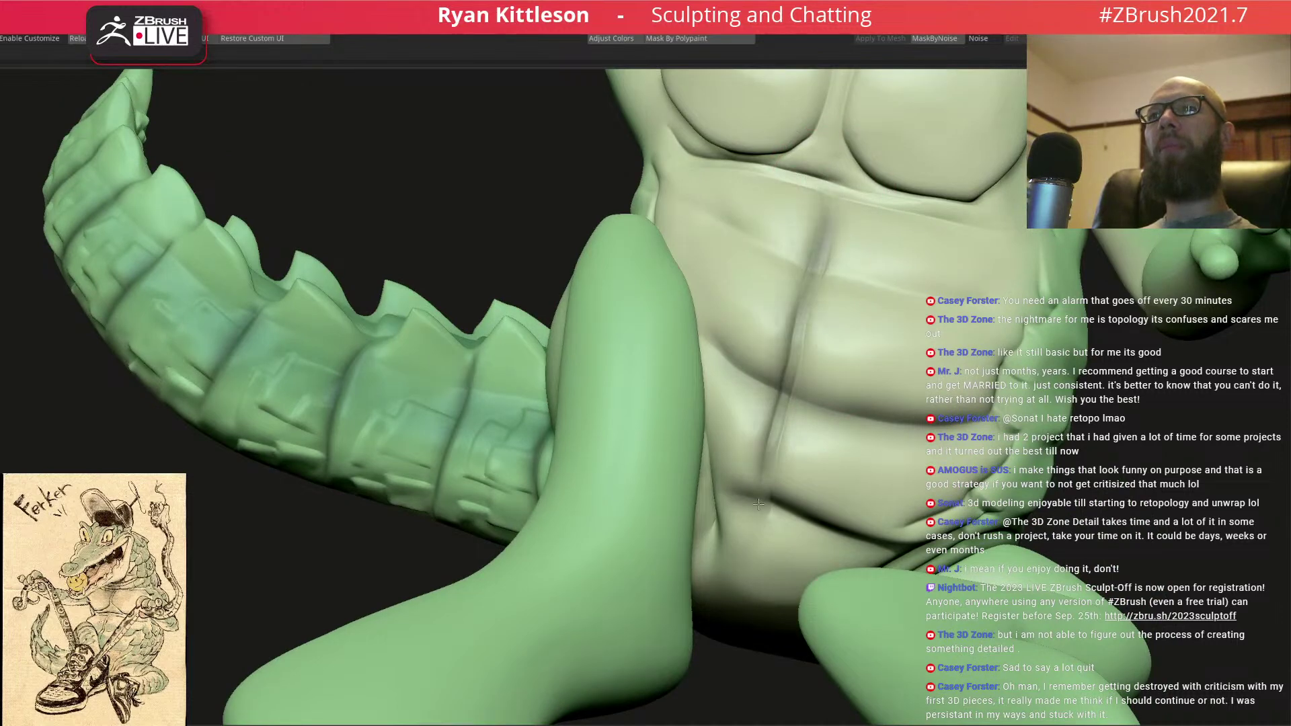
left_click_drag(693, 151, 982, 200)
mouse_move(931, 277)
right_mouse_down("ctrl")
mouse_move(1055, 289)
mouse_move(972, 341)
right_mouse_up("ctrl")
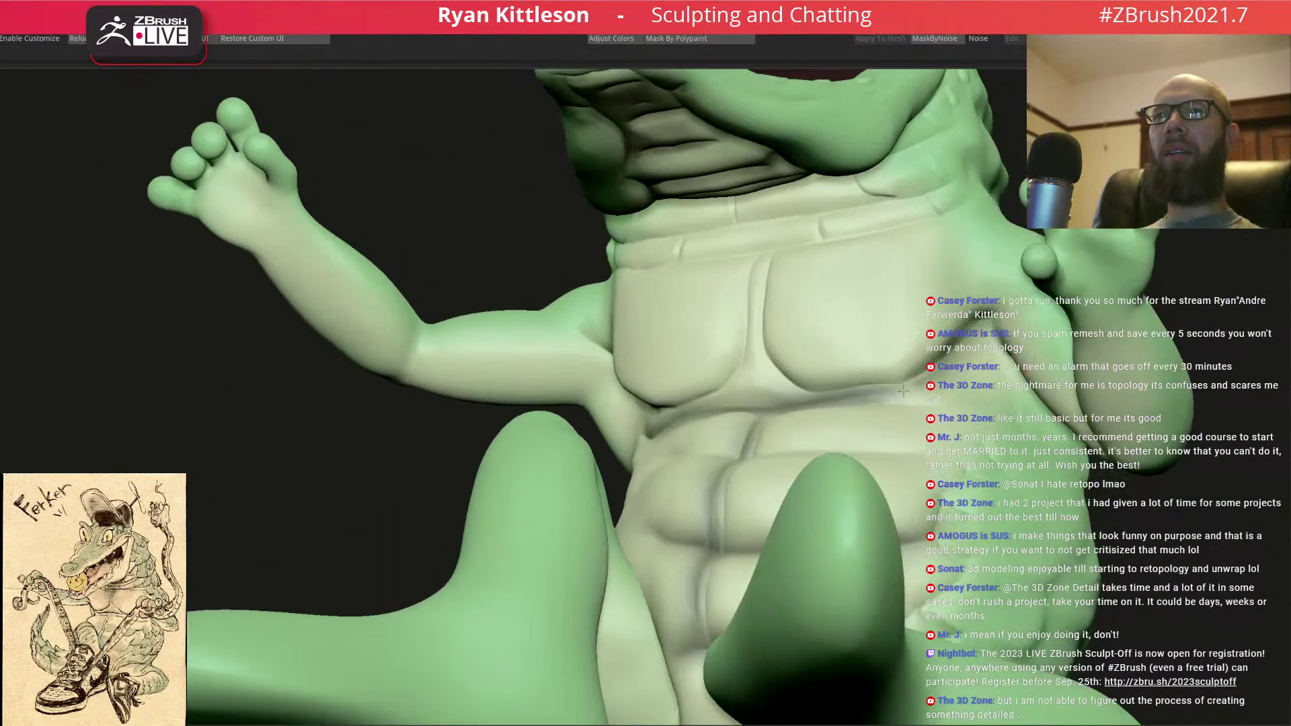
right_click_drag(830, 383, 761, 343)
left_click_drag(648, 409, 524, 370)
right_click_drag(563, 317, 606, 328)
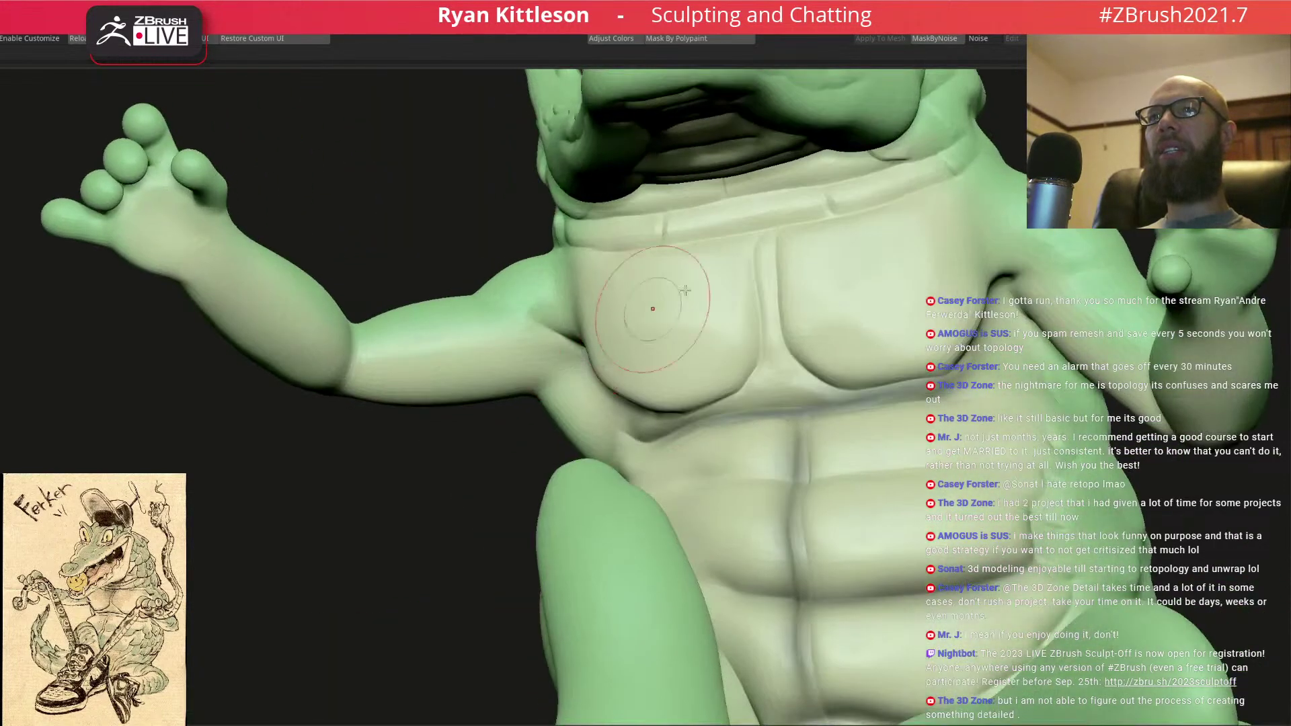
- Enlarge the brush and shade the bands across the lower neck and the groove between the chest plates
mouse_move(702, 232)
right_mouse_down()
mouse_move(708, 242)
mouse_move(714, 229)
mouse_move(727, 308)
right_mouse_up()
key("space")
mouse_move(737, 263)
left_mouse_down()
mouse_move(762, 266)
mouse_move(730, 201)
mouse_move(754, 215)
mouse_move(868, 187)
left_mouse_up()
left_click_drag(769, 242, 613, 274)
right_click_drag(679, 282, 699, 315)
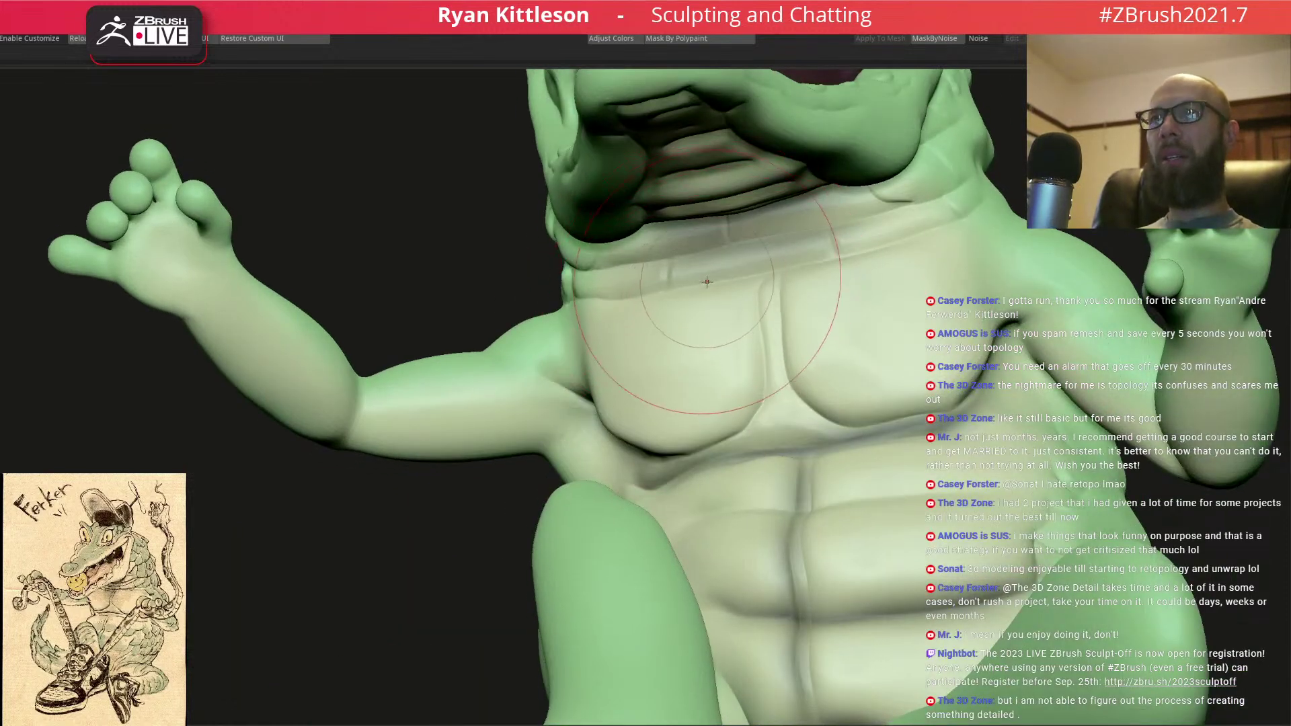
left_click_drag(659, 293, 863, 251)
left_click_drag(770, 319, 789, 402)
- Shade the throat folds and the inner edge of the lower jaw, then frame the whole figure
right_click_drag(797, 232, 831, 180)
mouse_move(802, 187)
left_mouse_down()
mouse_move(874, 177)
mouse_move(739, 208)
mouse_move(747, 188)
mouse_move(868, 171)
mouse_move(692, 175)
left_mouse_up()
mouse_move(659, 179)
right_mouse_down()
mouse_move(737, 278)
mouse_move(673, 168)
right_mouse_up()
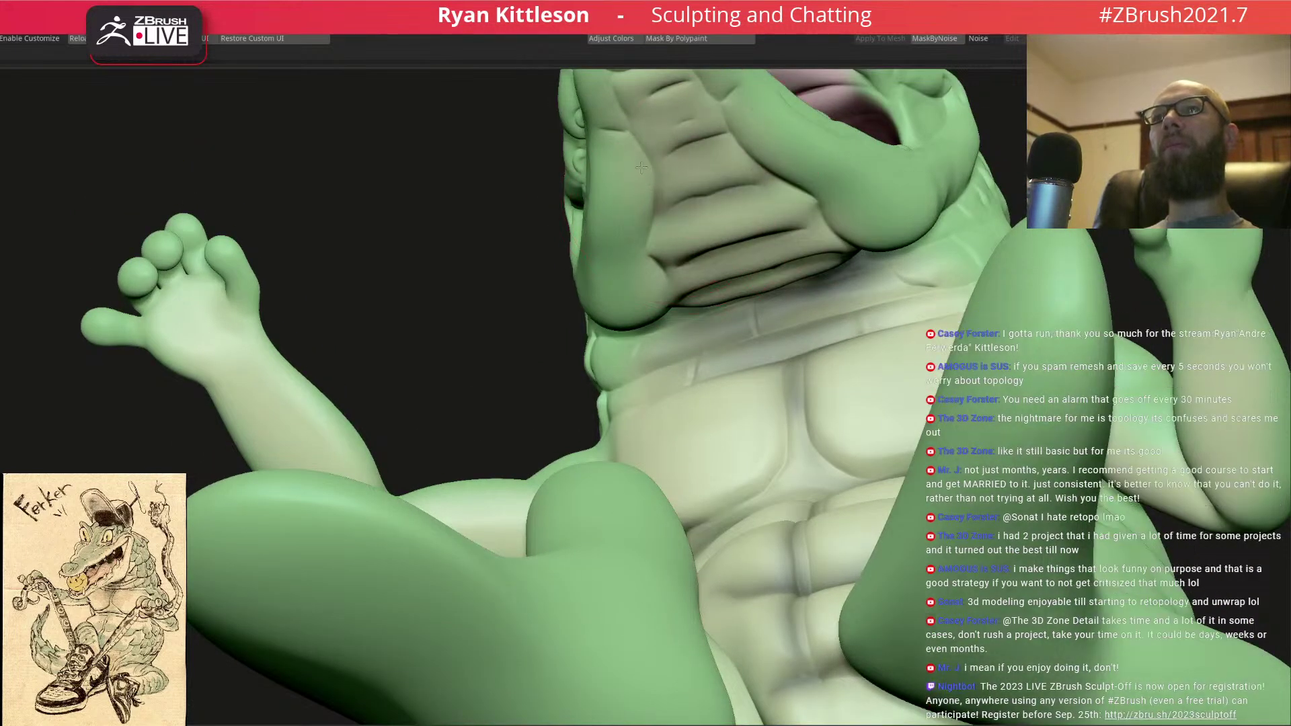
right_click_drag(646, 165, 639, 173)
mouse_move(640, 175)
left_mouse_down()
mouse_move(799, 233)
mouse_move(744, 232)
mouse_move(734, 195)
left_mouse_up()
mouse_move(664, 237)
left_mouse_down()
mouse_move(692, 385)
mouse_move(640, 409)
left_mouse_up()
key("f")
left_click_drag(632, 193, 729, 260)
key("alt+s")
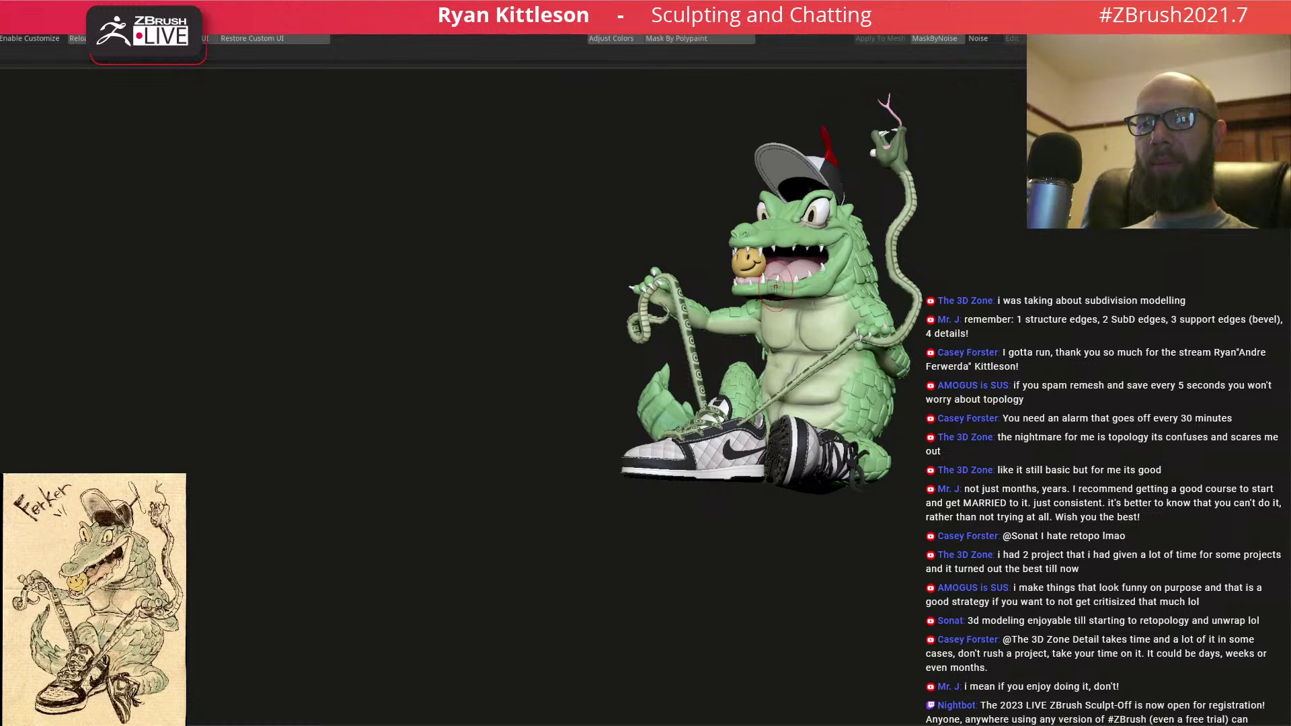
- Paint the lips along both jaws and the side of the snout a pale yellowish green
right_click_drag(779, 285, 775, 277)
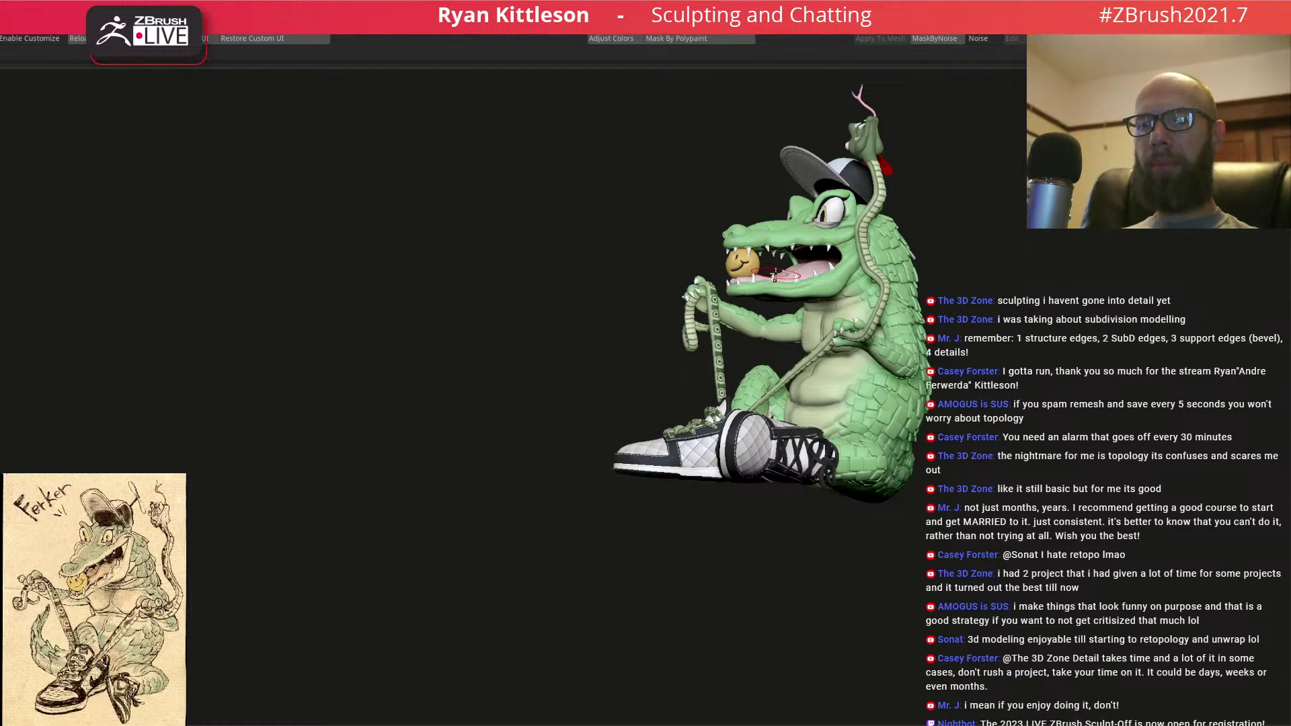
right_click_drag(814, 401, 743, 419)
mouse_move(777, 286)
right_mouse_down("ctrl")
mouse_move(764, 400)
mouse_move(712, 405)
mouse_move(732, 422)
mouse_move(728, 403)
right_mouse_up("ctrl")
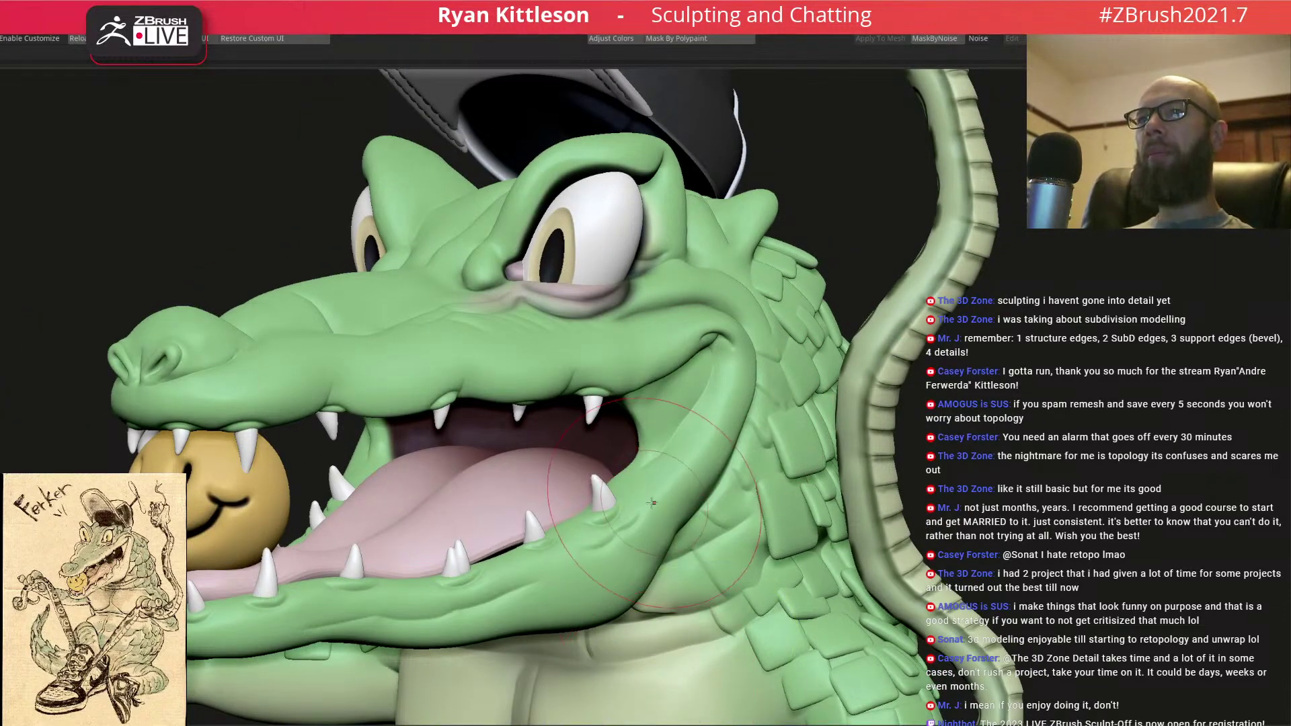
key("space")
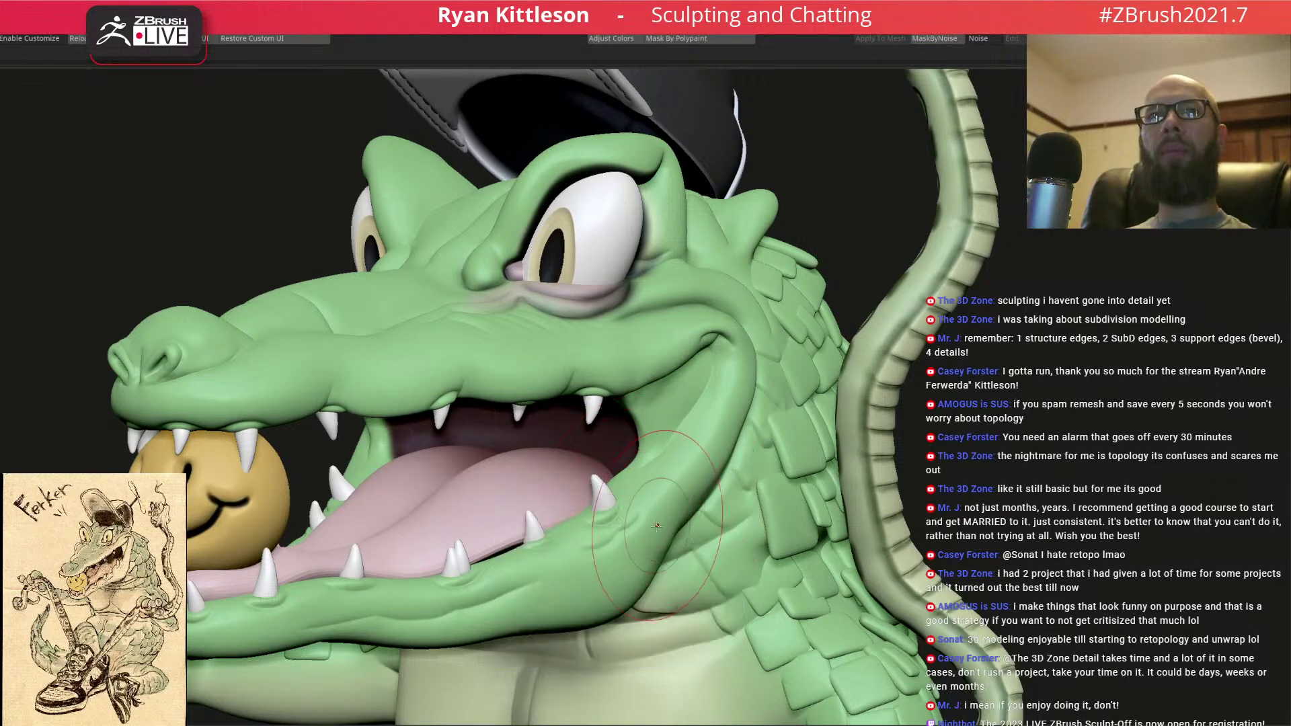
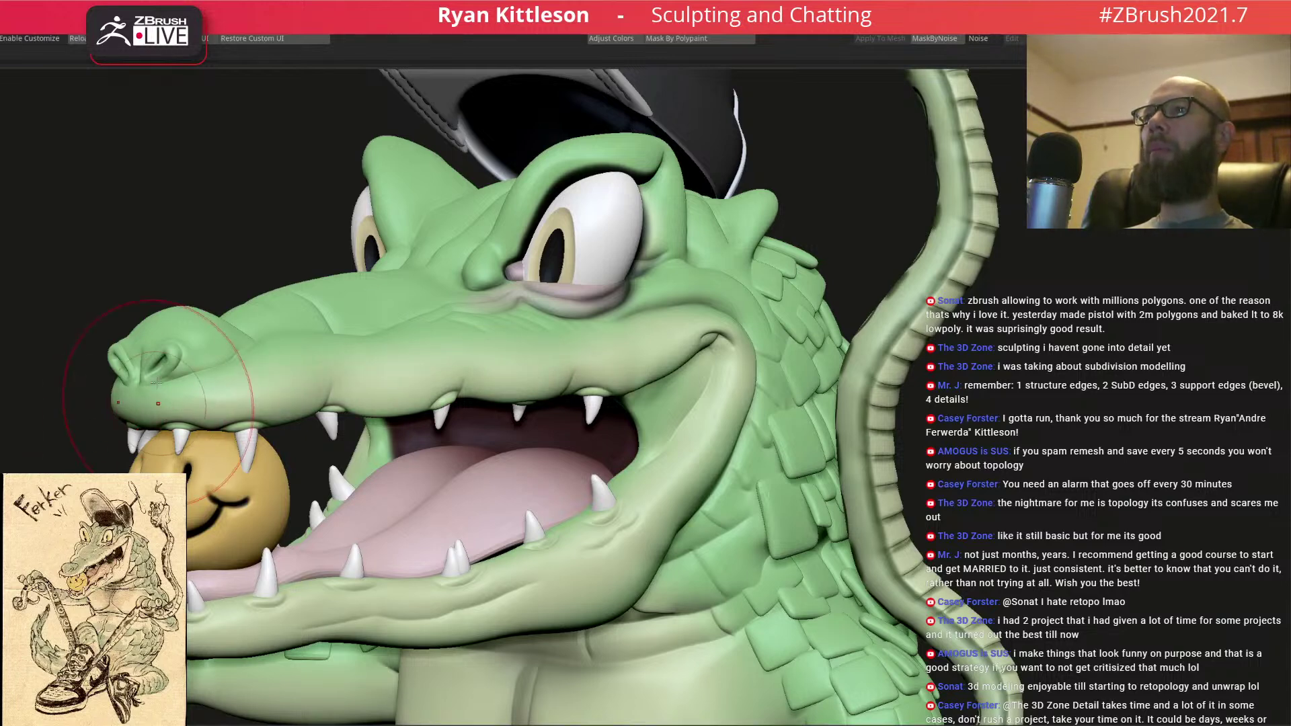
right_click_drag(189, 397, 243, 413)
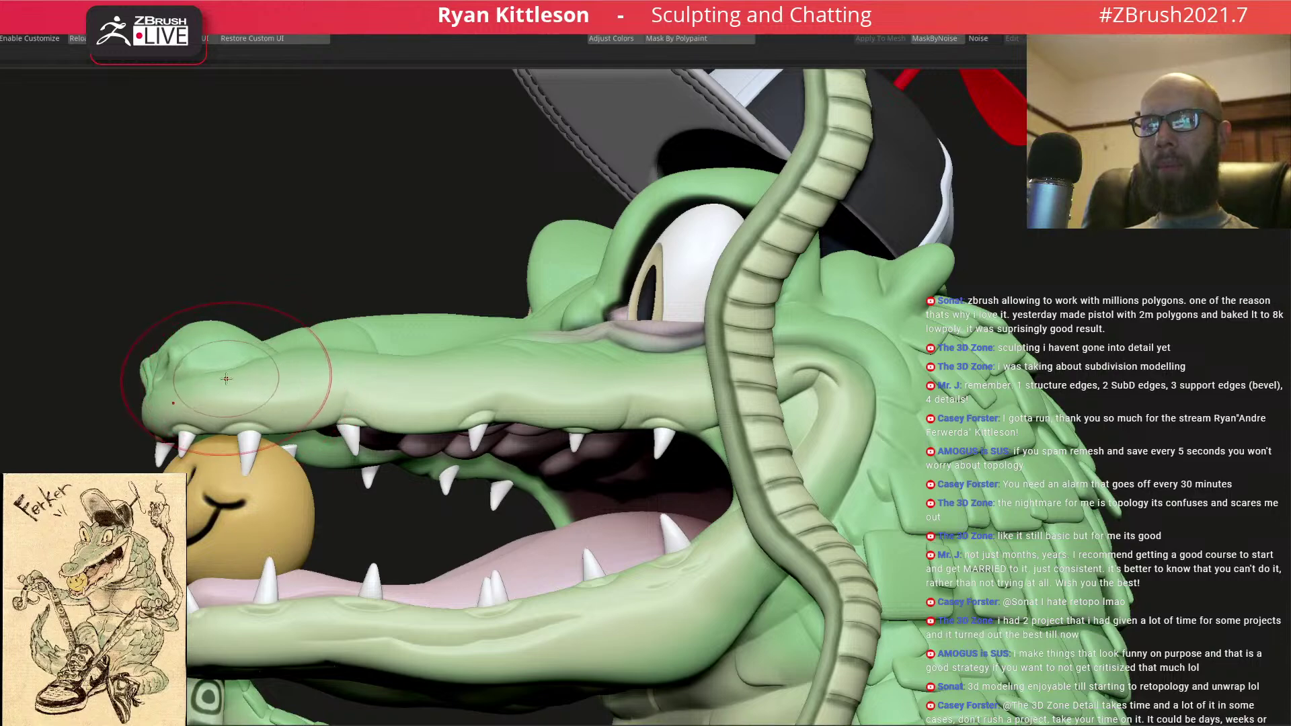
right_click_drag(225, 378, 287, 300)
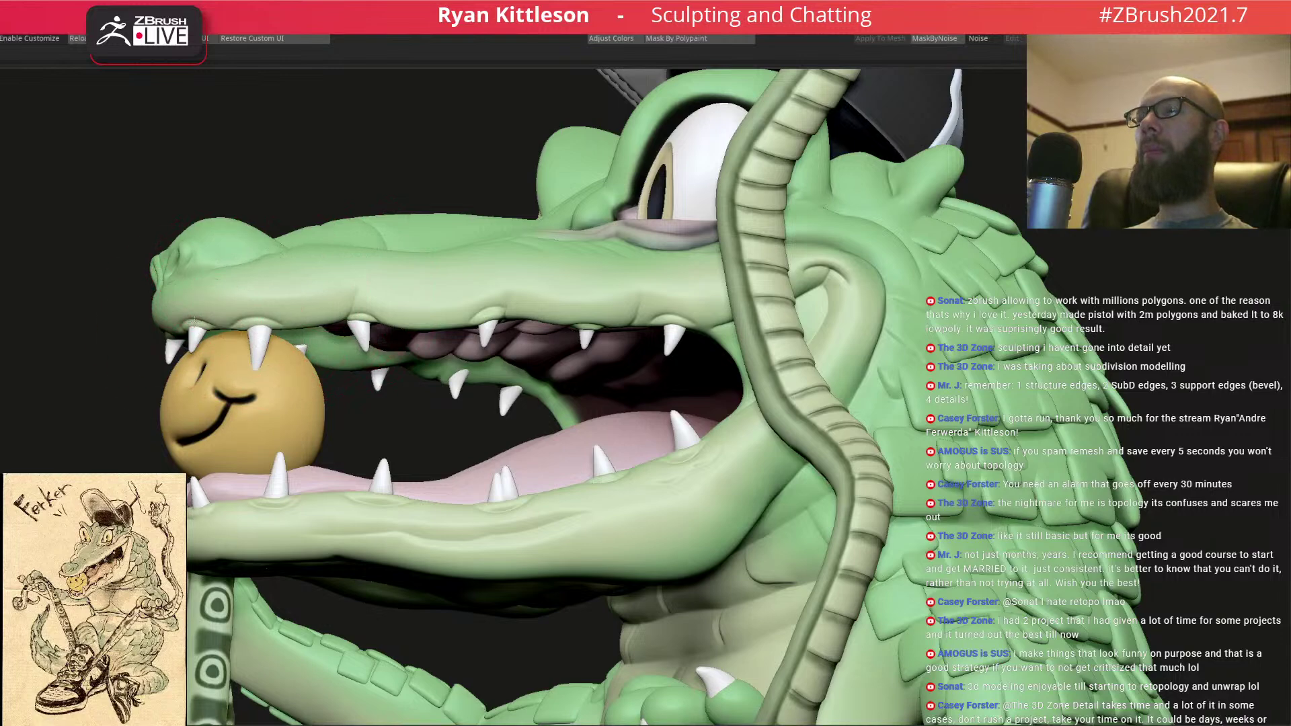
- Extend the pale green tint around the mouth corner and across the sides and underside of the lower jaw
mouse_move(699, 290)
right_mouse_down()
mouse_move(773, 350)
mouse_move(733, 480)
right_mouse_up()
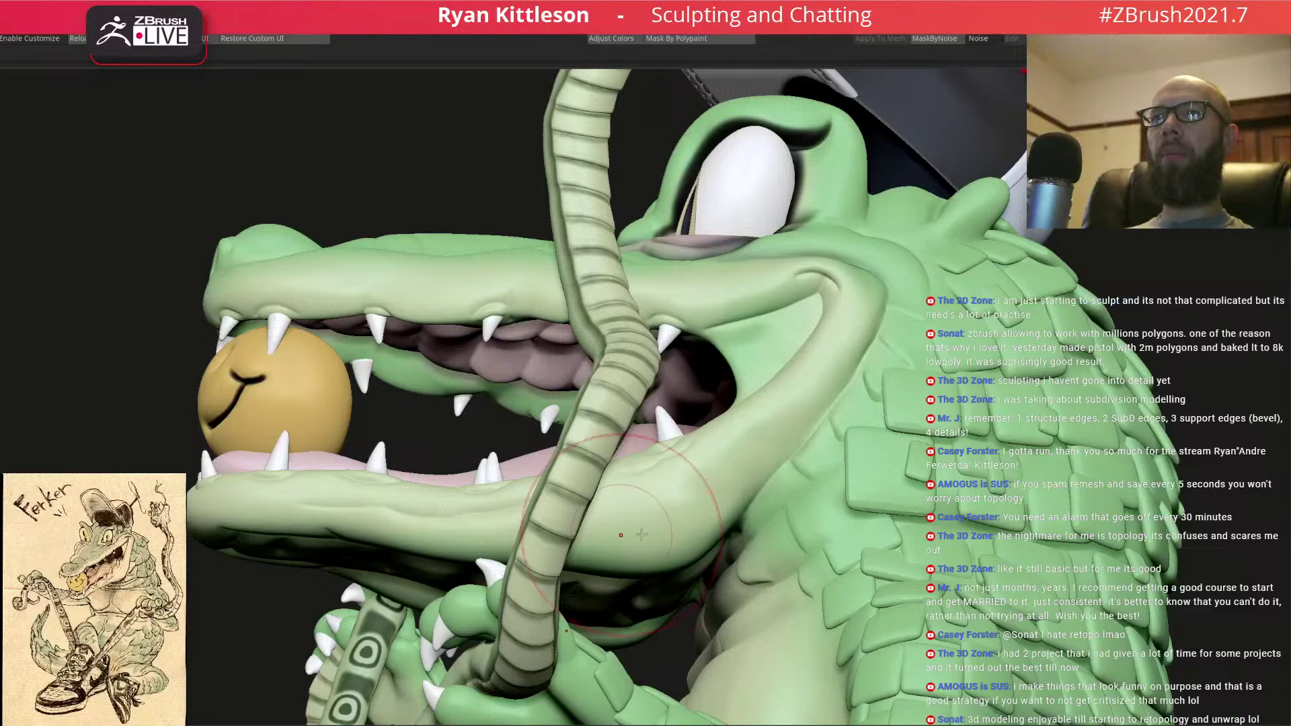
right_click_drag(729, 495, 748, 517)
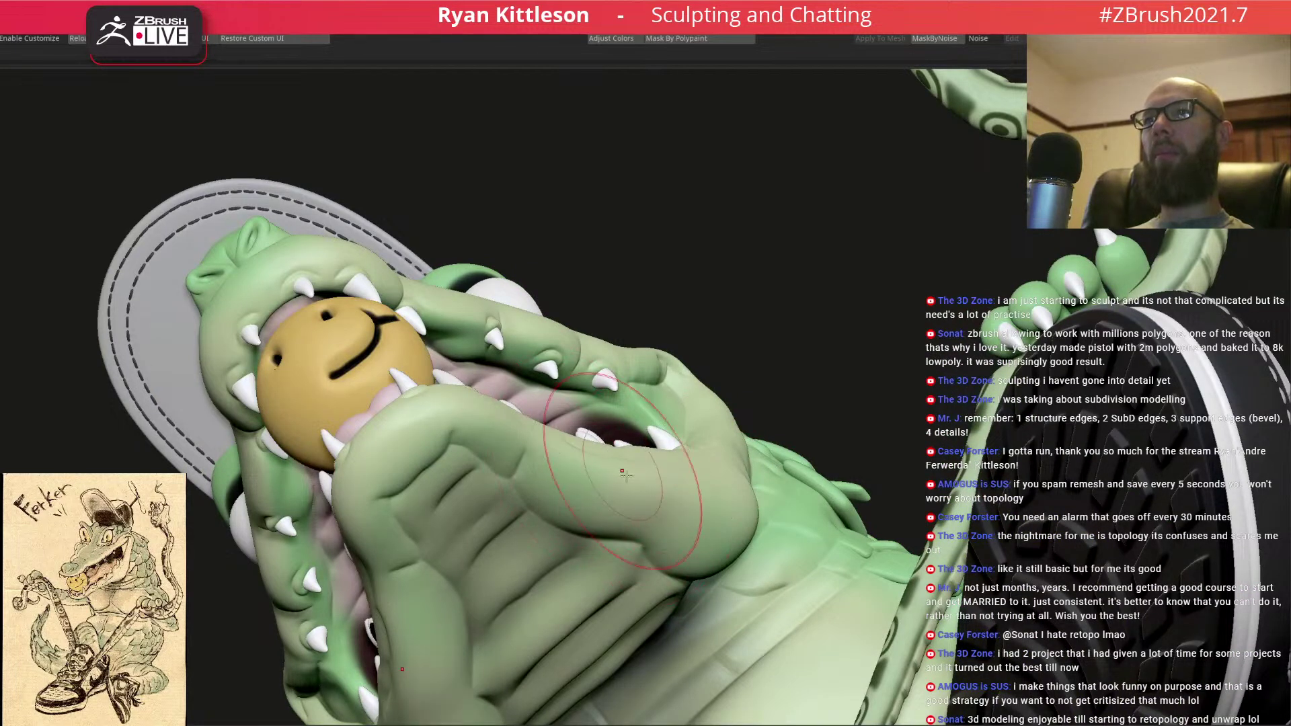
mouse_move(726, 535)
right_mouse_down()
mouse_move(821, 339)
mouse_move(787, 277)
right_mouse_up()
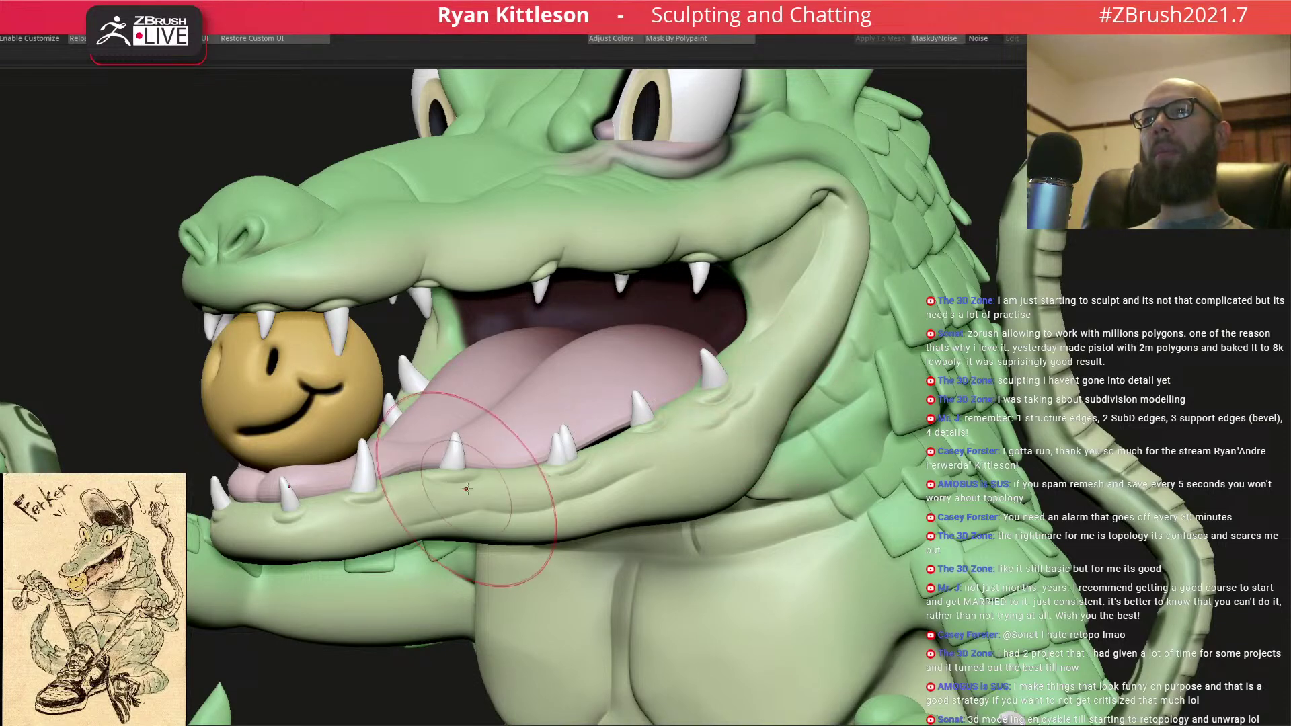
right_click_drag(767, 344, 688, 361)
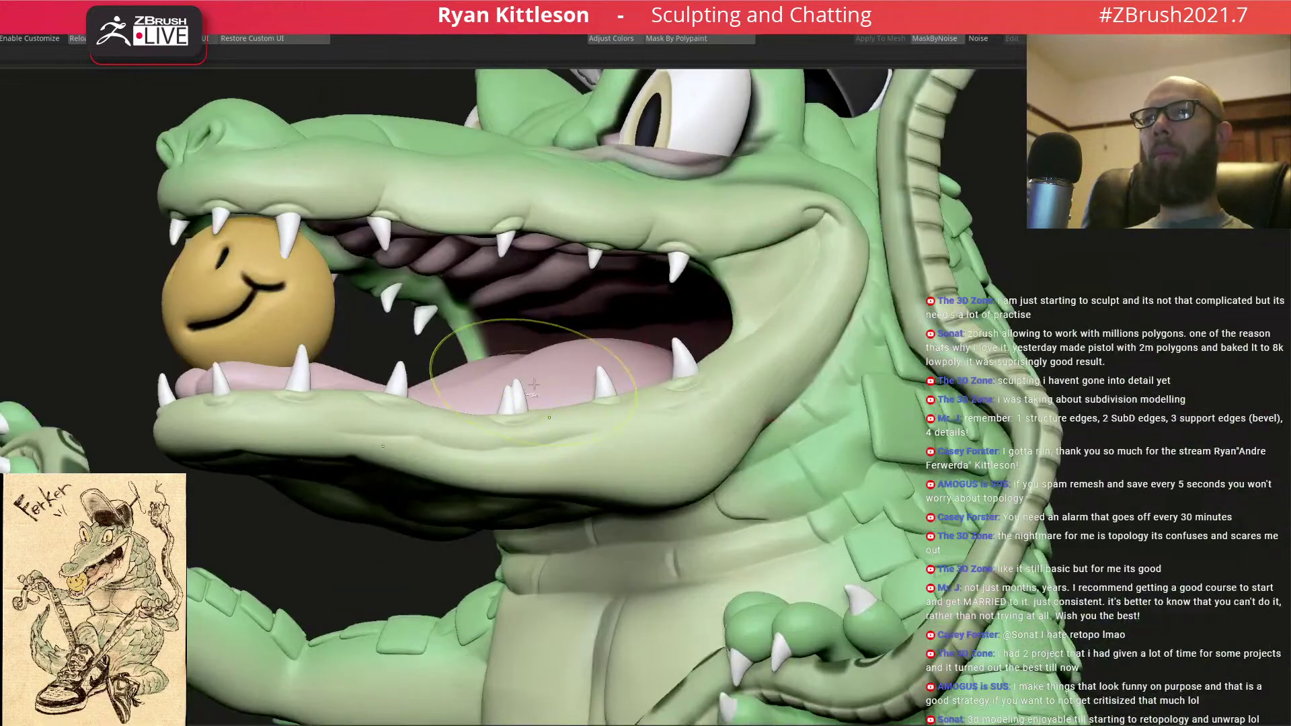
- Paint the skin inside the mouth corner and the inner cheek pale pink
right_click_drag(779, 280, 742, 264, "alt")
key("space")
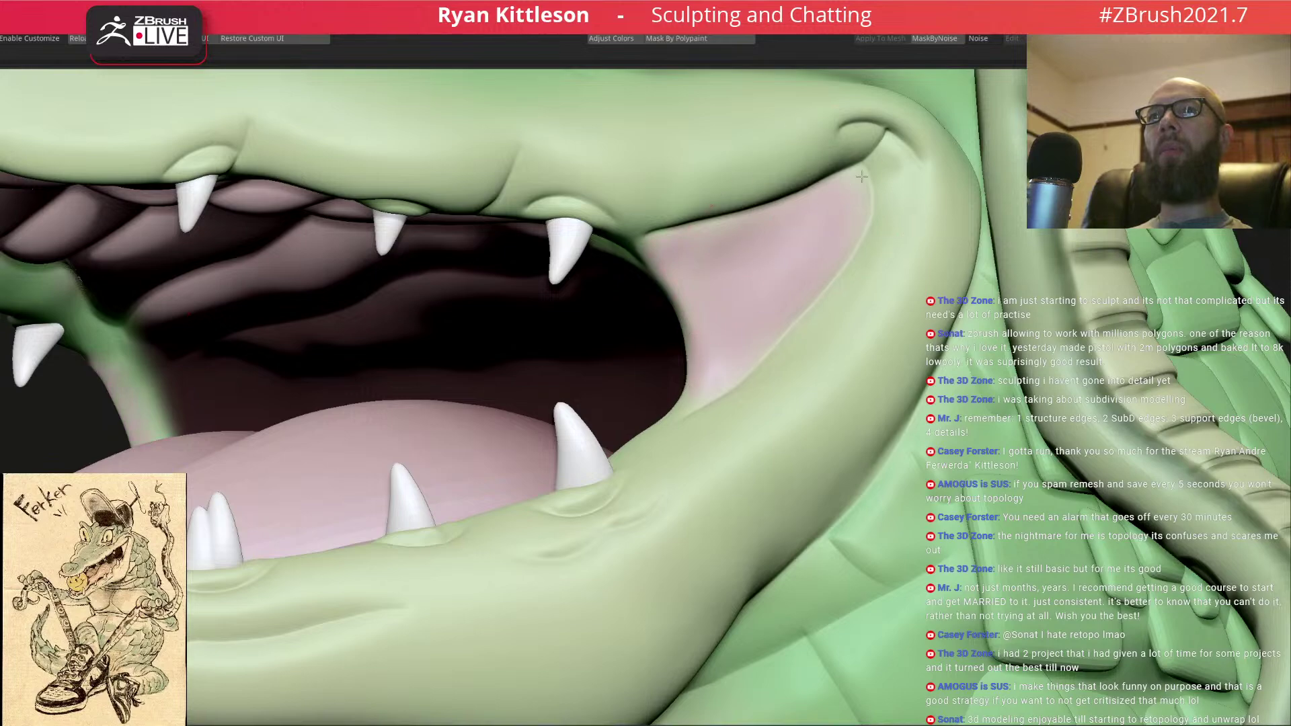
right_click_drag(744, 288, 701, 262)
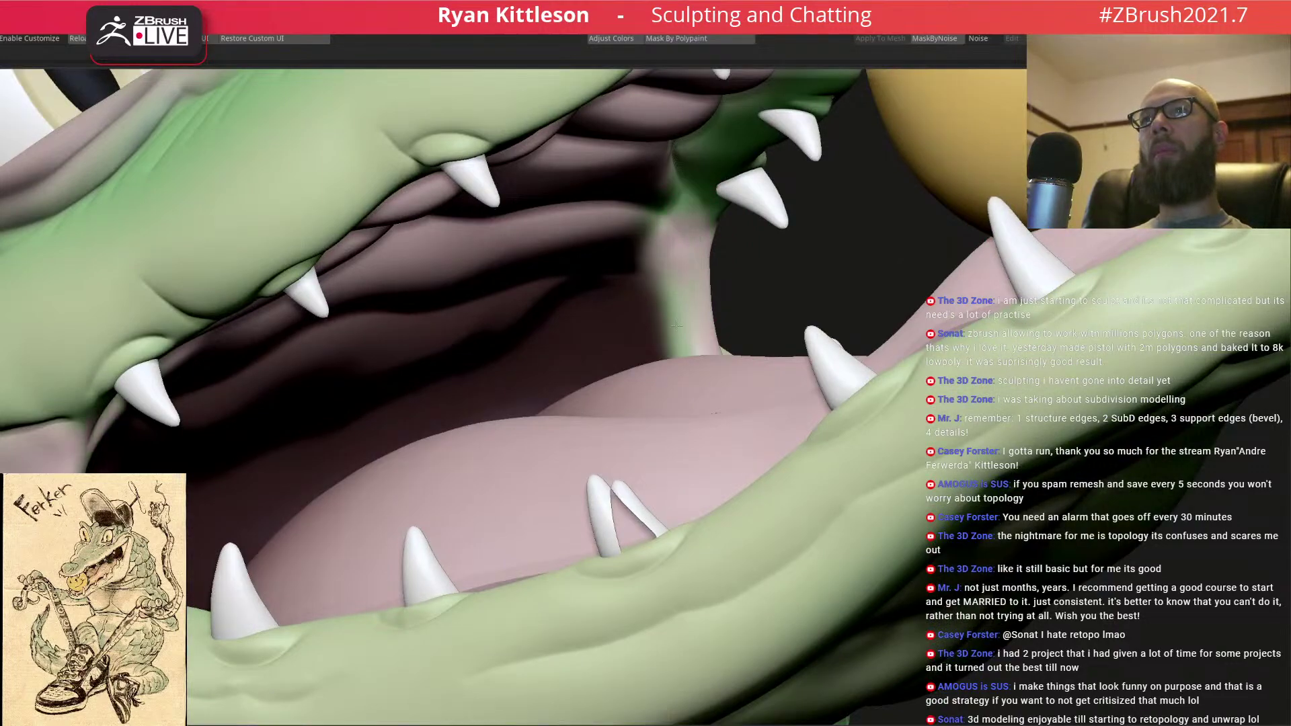
mouse_move(681, 365)
right_mouse_down()
mouse_move(710, 385)
mouse_move(708, 368)
mouse_move(657, 364)
mouse_move(663, 373)
right_mouse_up()
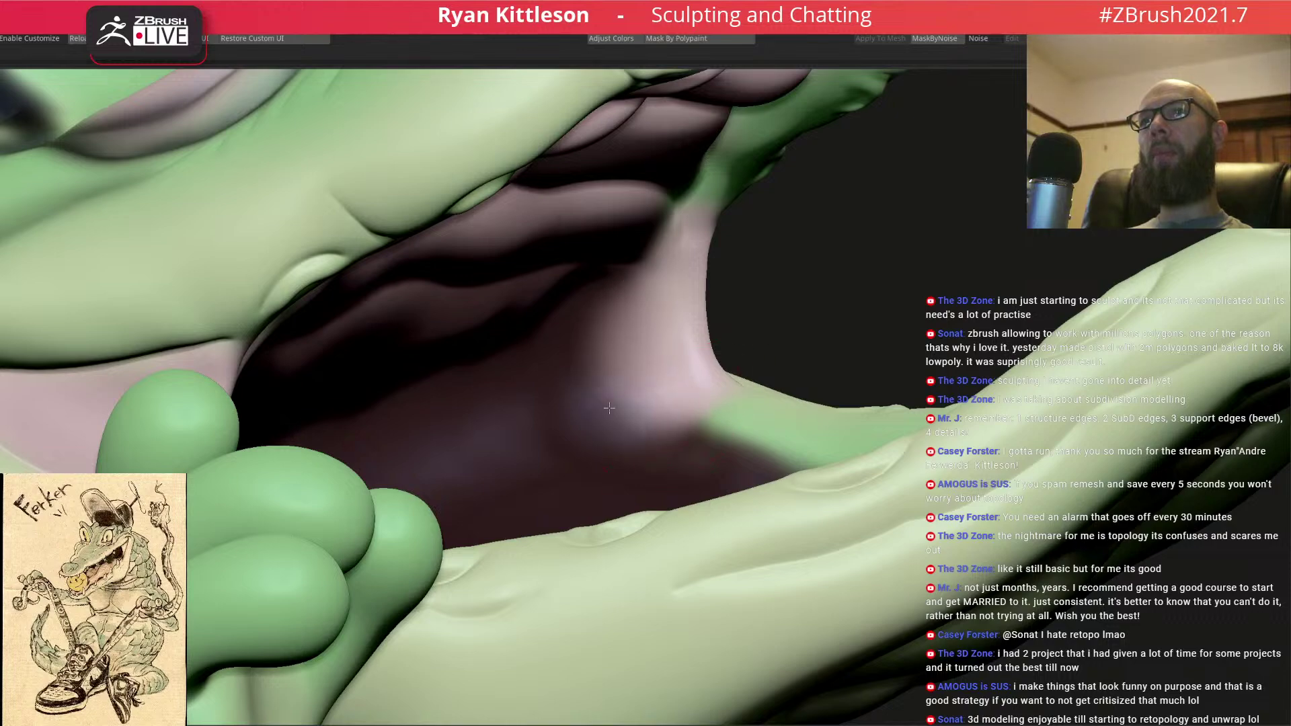
- Paint the inner rim of the lower jaw pale pink, covering the gums around the tooth sockets up to the chin
mouse_move(615, 366)
right_mouse_down()
mouse_move(628, 377)
mouse_move(618, 404)
mouse_move(591, 433)
mouse_move(605, 461)
right_mouse_up()
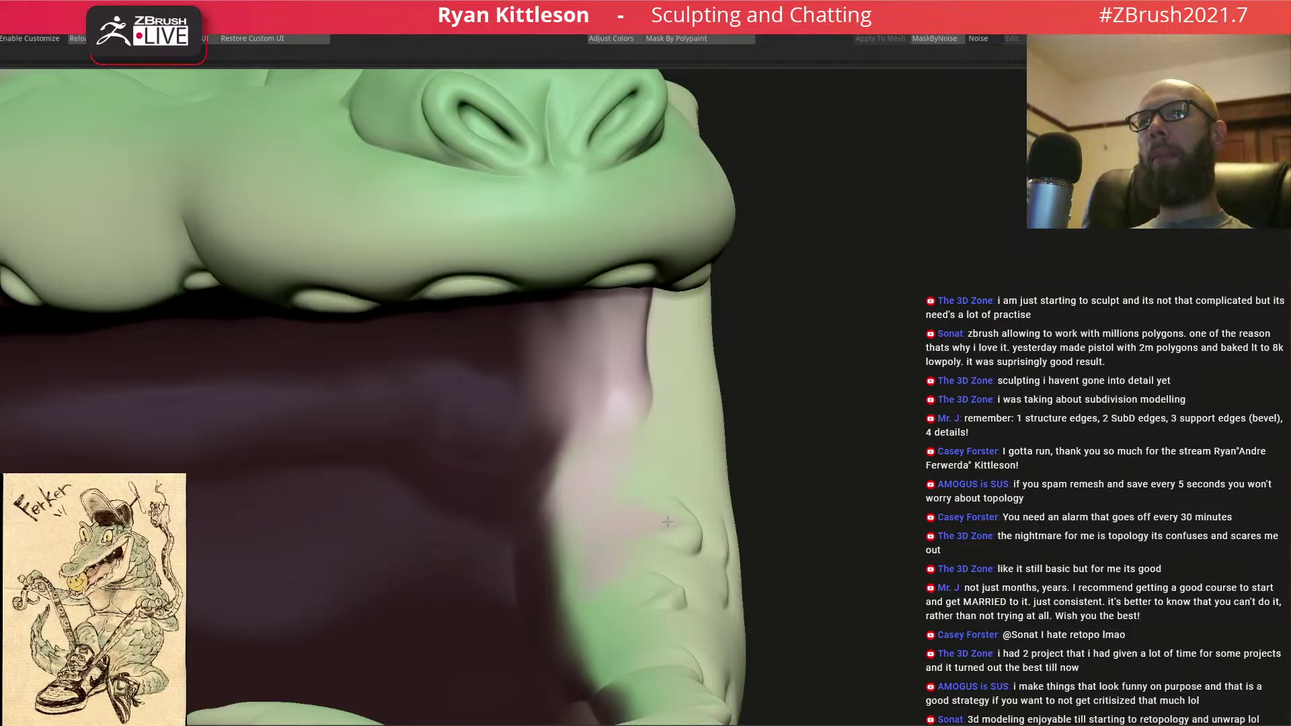
right_click_drag(626, 499, 584, 499)
mouse_move(648, 514)
left_mouse_down()
mouse_move(602, 563)
mouse_move(671, 546)
mouse_move(652, 511)
left_mouse_up()
mouse_move(652, 511)
right_mouse_down()
mouse_move(691, 513)
mouse_move(626, 531)
right_mouse_up()
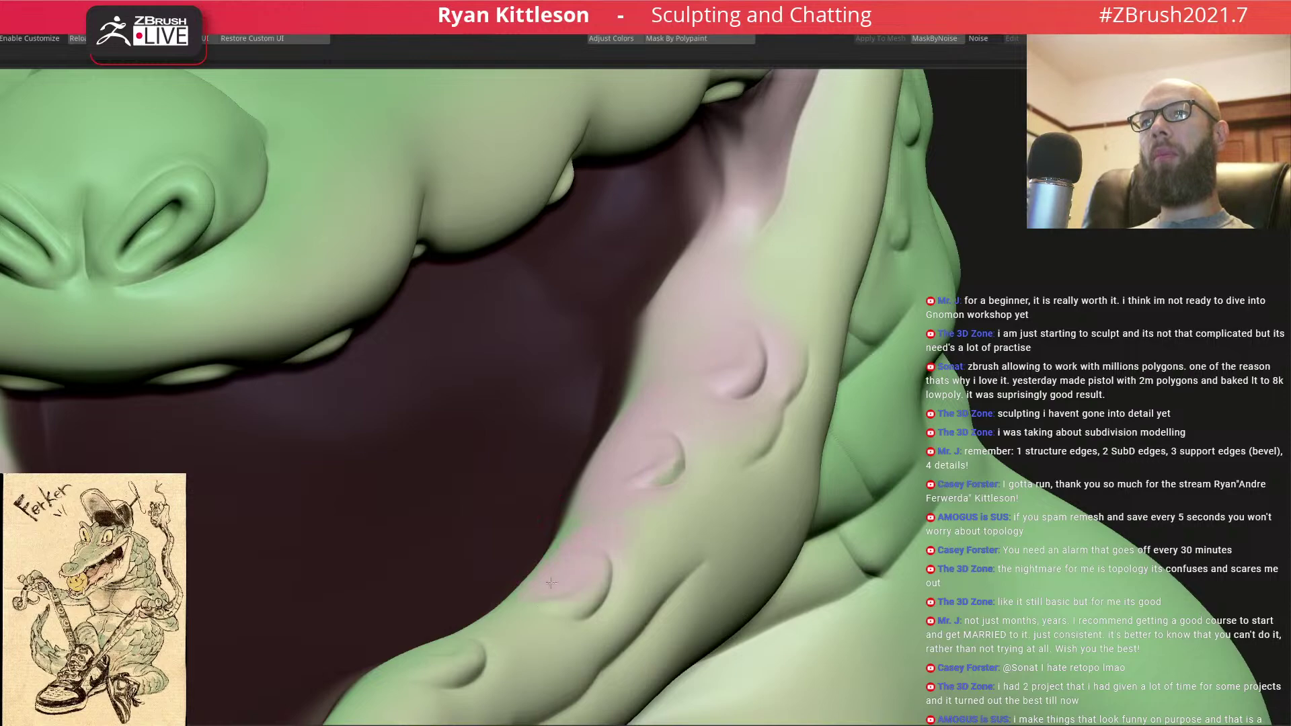
right_click_drag(576, 504, 808, 312)
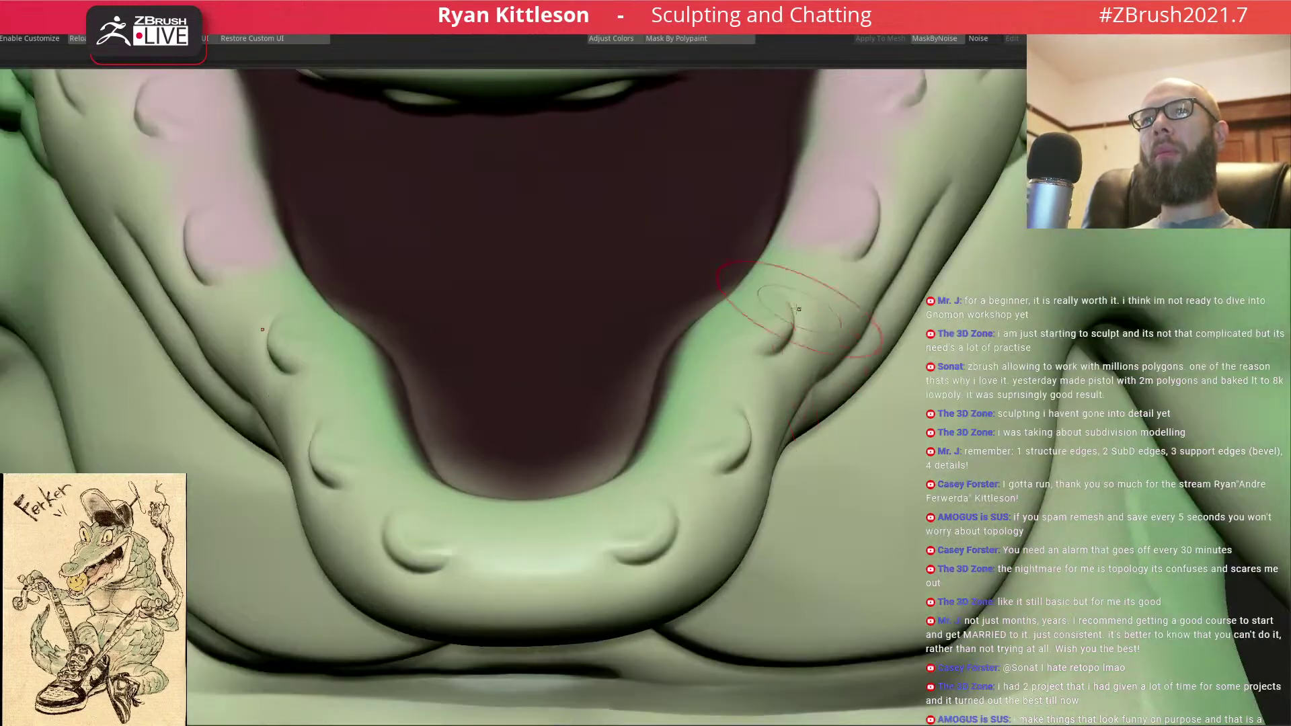
mouse_move(799, 223)
left_mouse_down()
mouse_move(710, 361)
mouse_move(693, 353)
mouse_move(673, 430)
mouse_move(714, 434)
left_mouse_up()
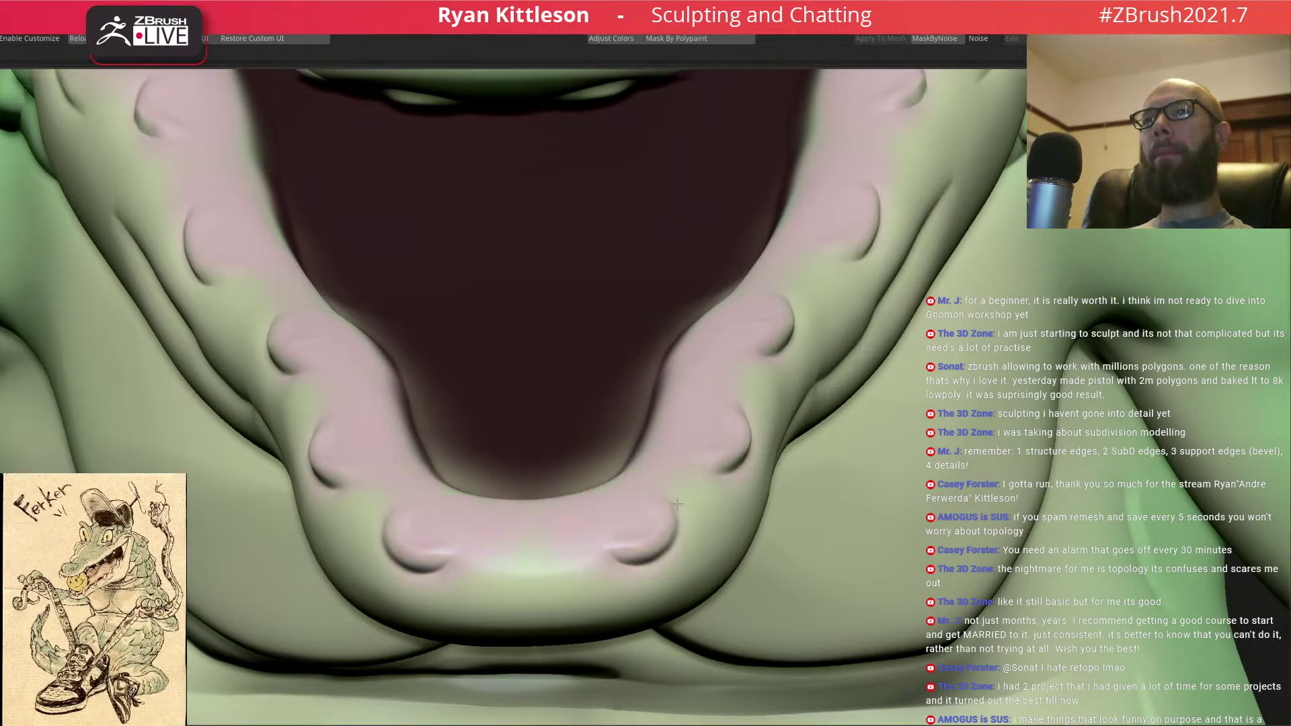
- Isolate the body to touch up the pink around the lower tooth sockets, and show all parts again
right_click_drag(763, 357, 773, 221, "ctrl")
right_click_drag(975, 323, 773, 341)
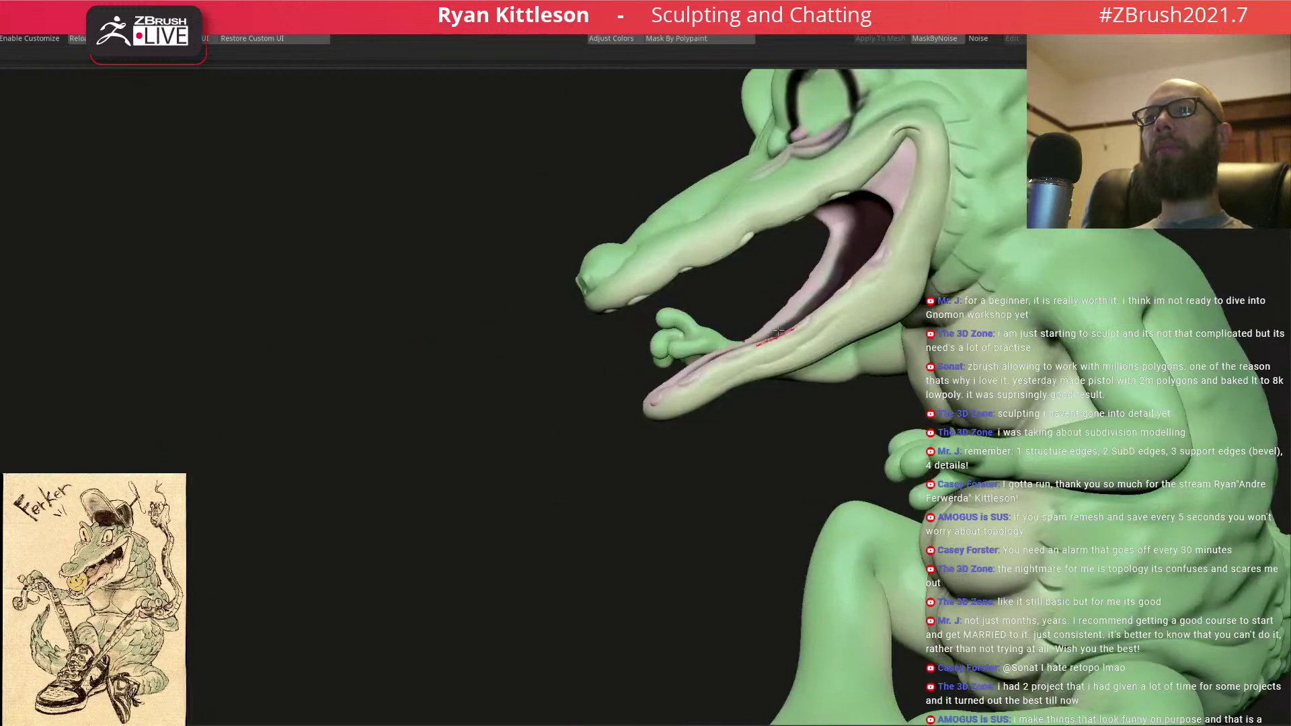
key("alt+s")
right_click_drag(887, 279, 836, 253, "ctrl")
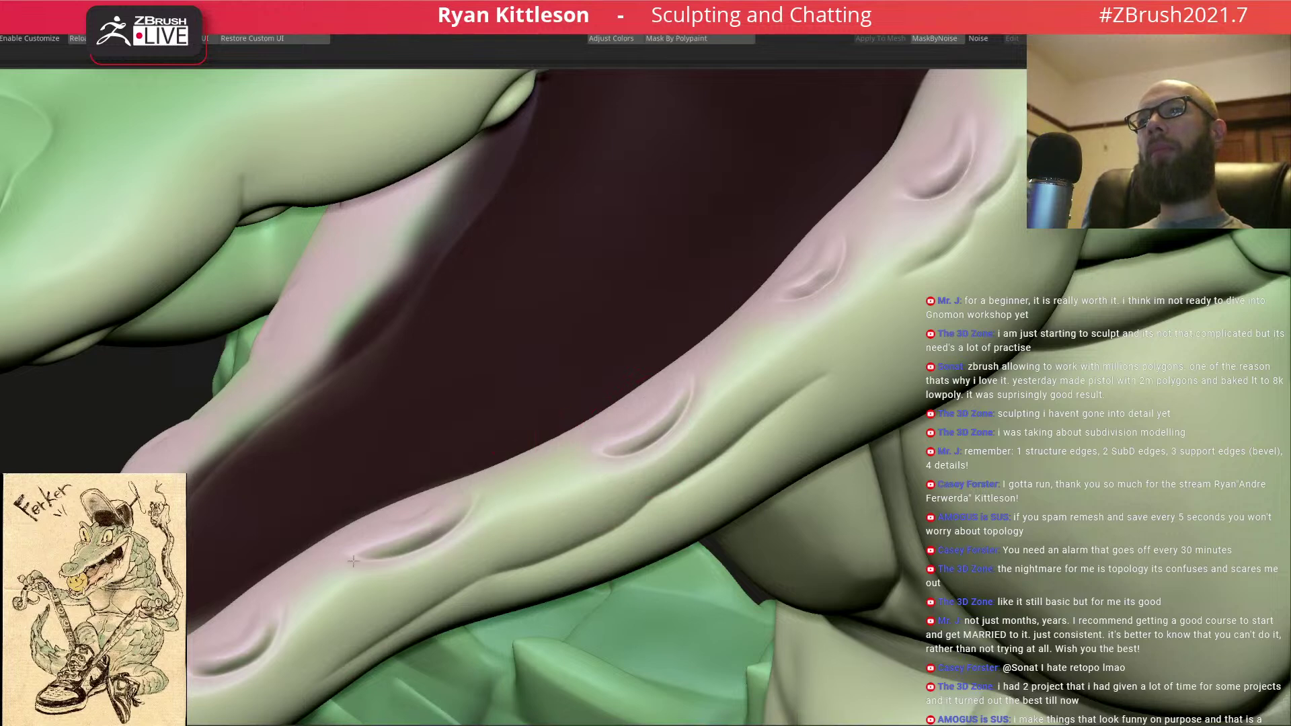
key("alt+s")
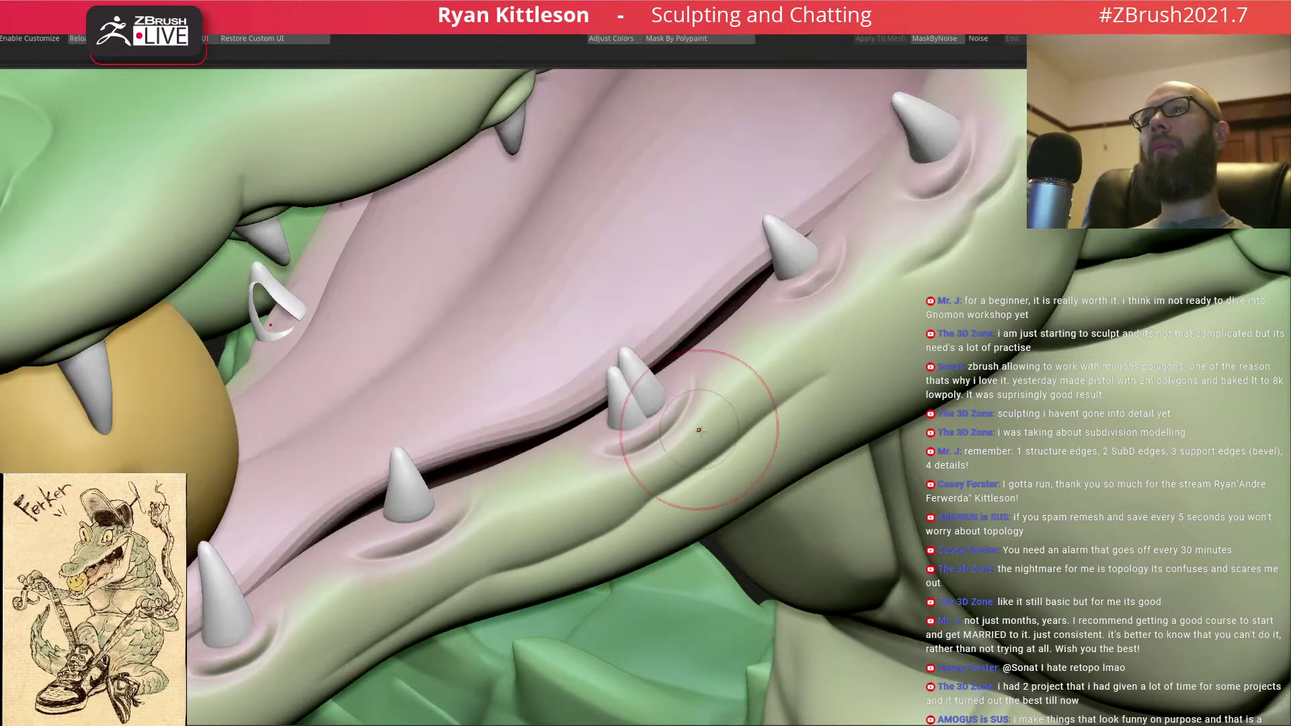
- Isolate the body and paint the upper jaw's gums and tooth sockets pale pink, including the underside of the snout tip
right_click_drag(487, 296, 620, 363, "ctrl")
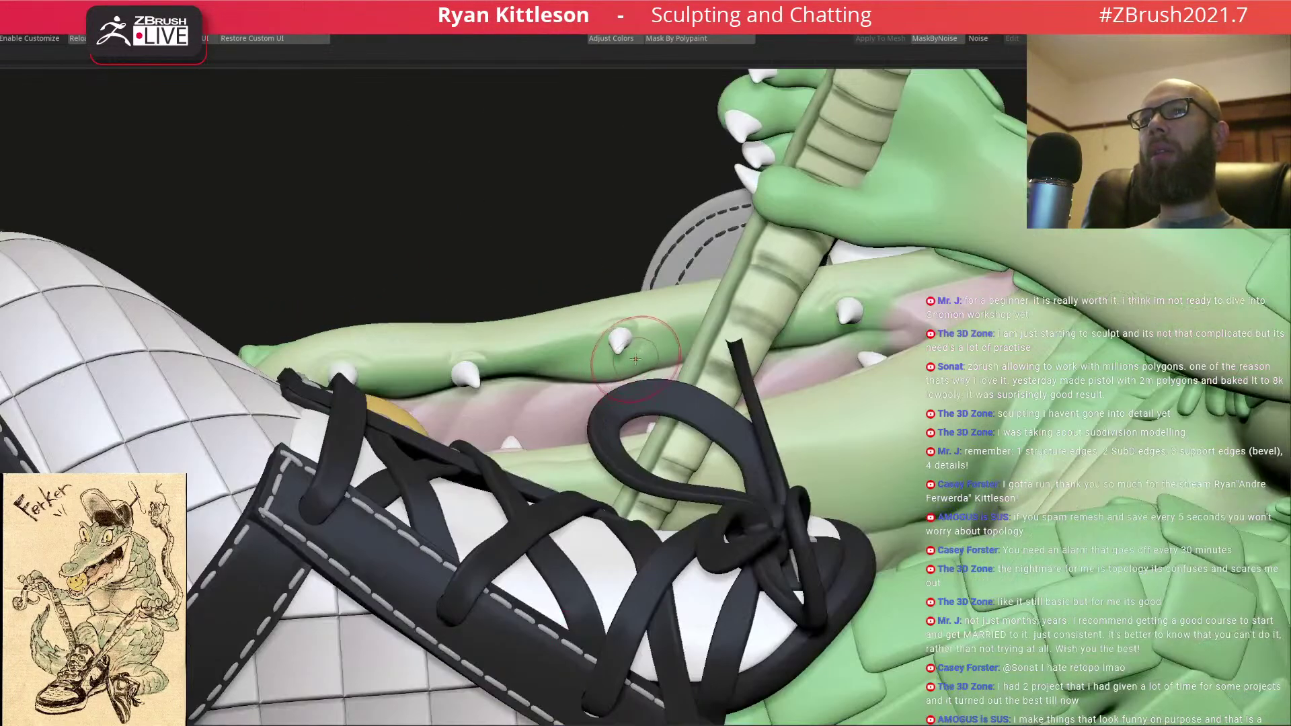
key("alt+s")
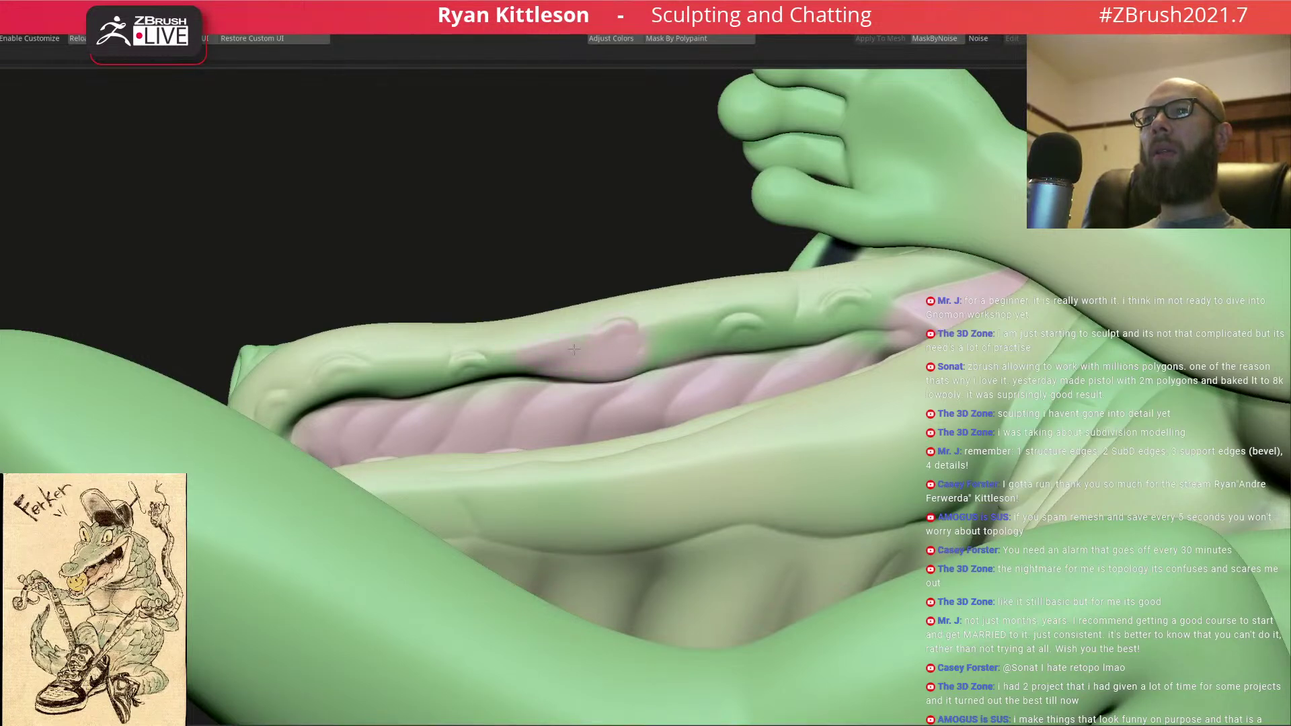
left_click_drag(377, 388, 343, 378)
left_click_drag(588, 360, 700, 344)
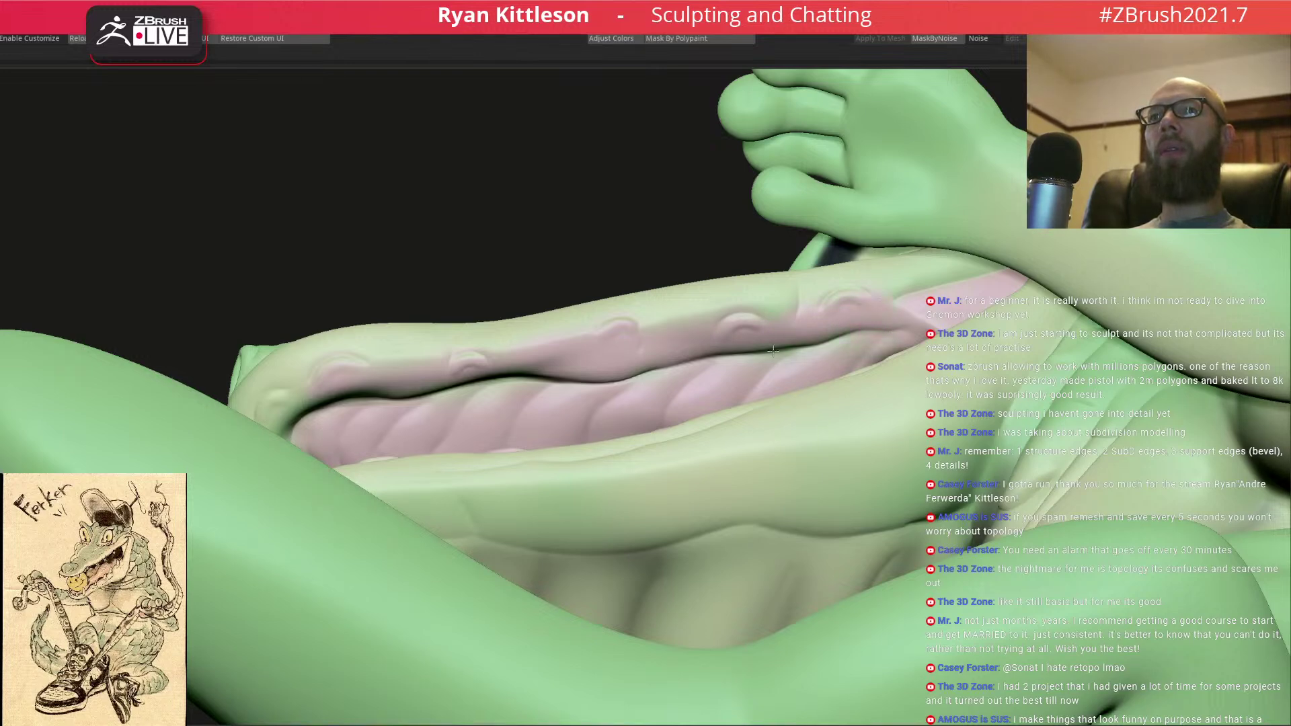
right_click_drag(403, 417, 289, 404)
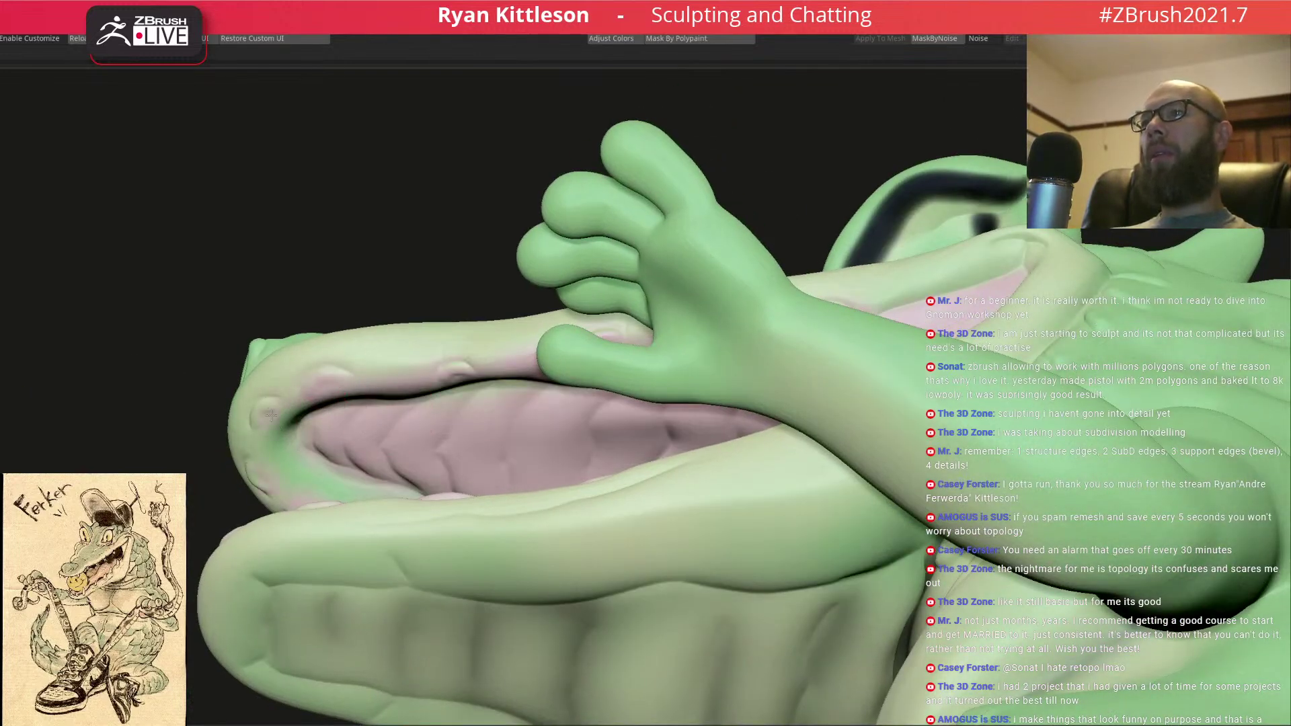
mouse_move(340, 490)
right_mouse_down()
mouse_move(362, 480)
mouse_move(473, 502)
right_mouse_up()
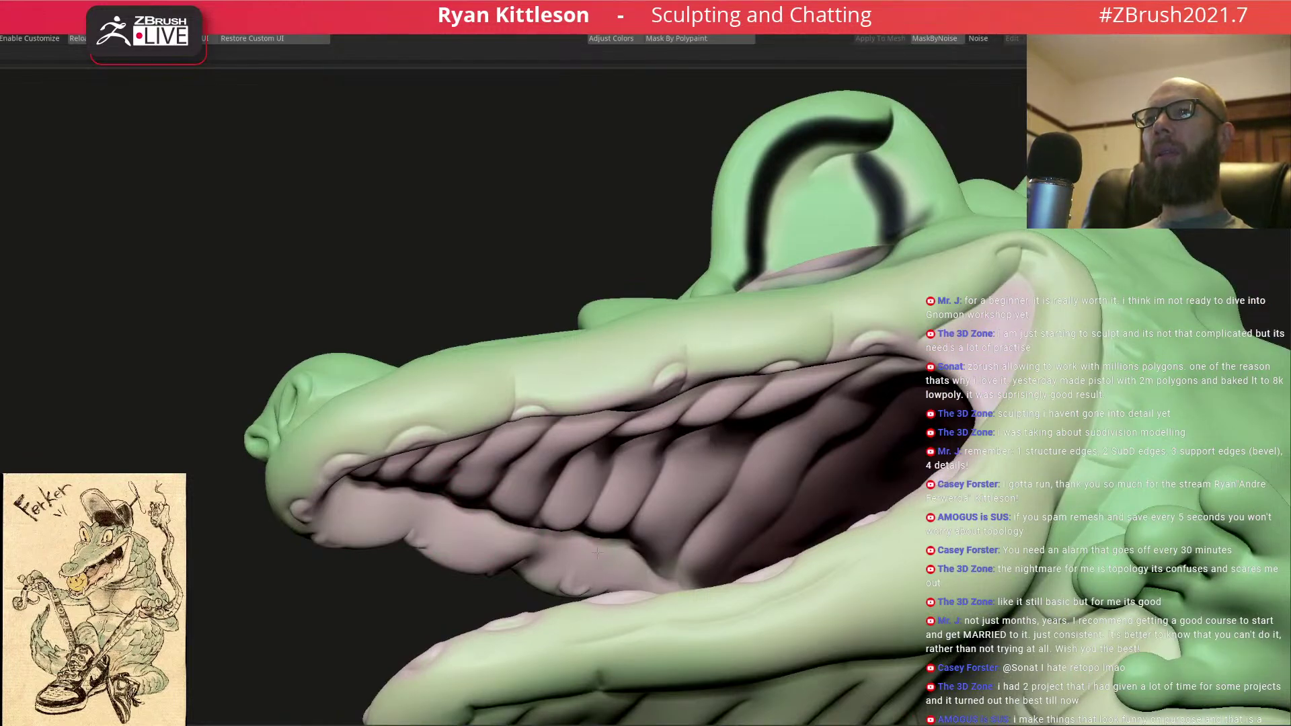
- Paint the inside of both nostrils near-black
right_click_drag(706, 353, 731, 374, "ctrl")
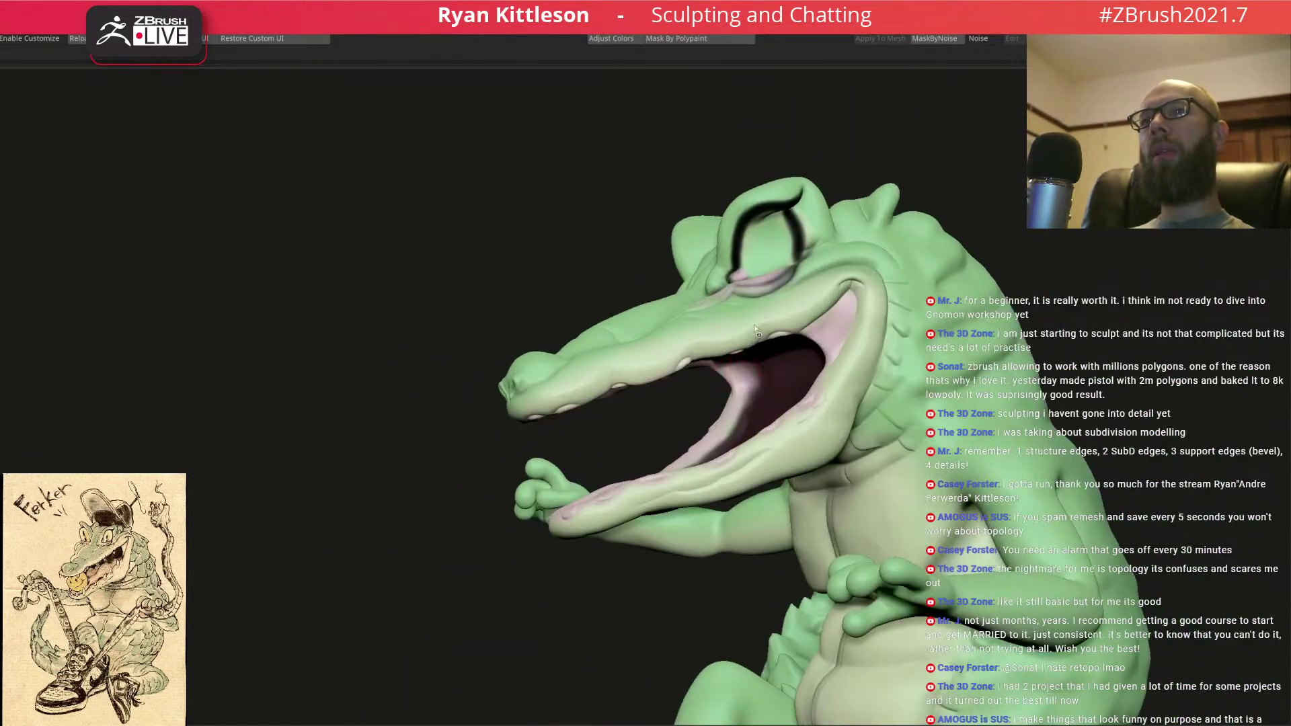
right_click_drag(732, 323, 725, 353)
right_click_drag(801, 463, 743, 432, "ctrl")
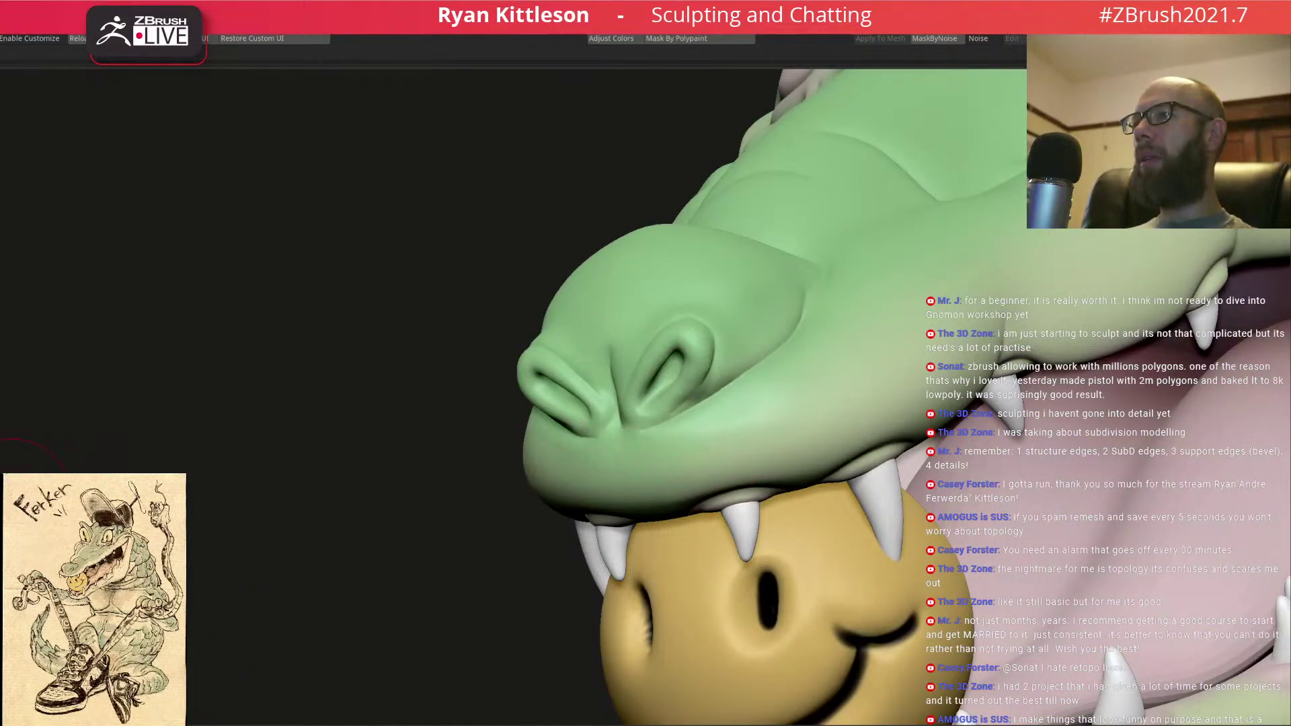
right_click_drag(632, 382, 680, 359)
right_click_drag(628, 263, 674, 395, "ctrl")
key("space")
mouse_move(674, 395)
left_mouse_down()
mouse_move(647, 377)
mouse_move(624, 421)
mouse_move(679, 346)
left_mouse_up()
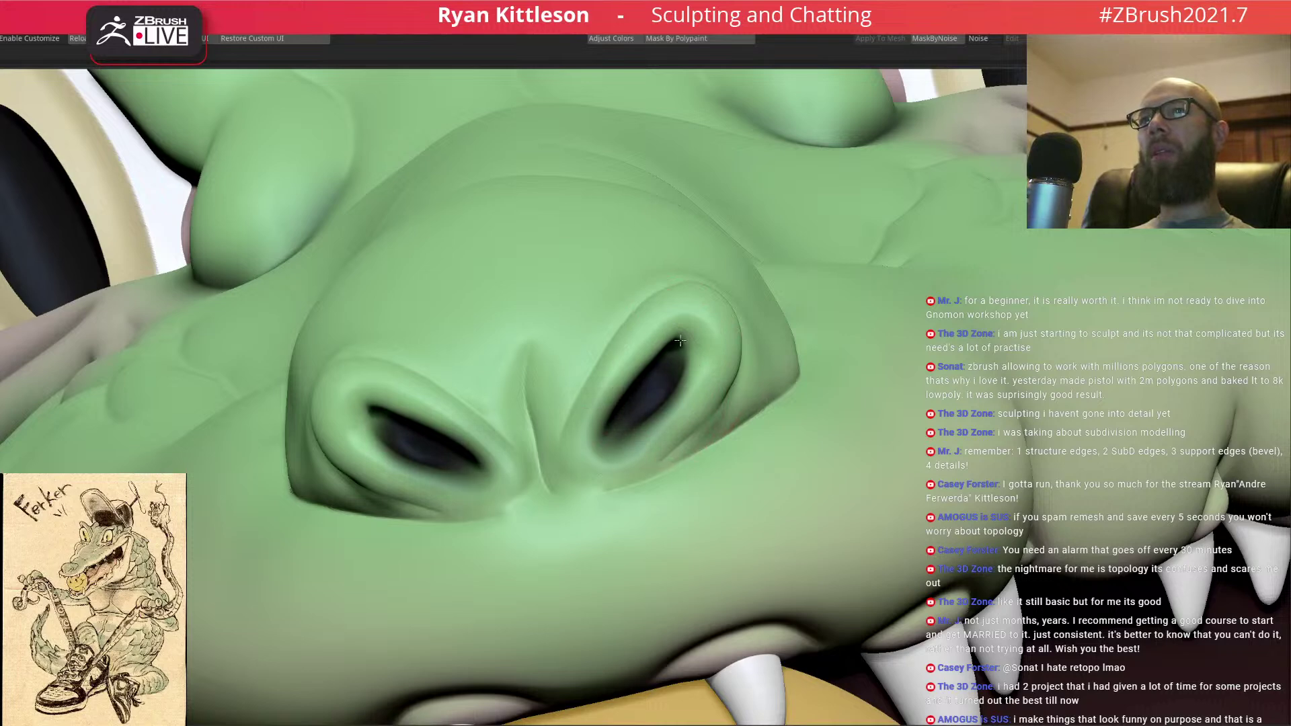
right_click_drag(682, 348, 679, 390)
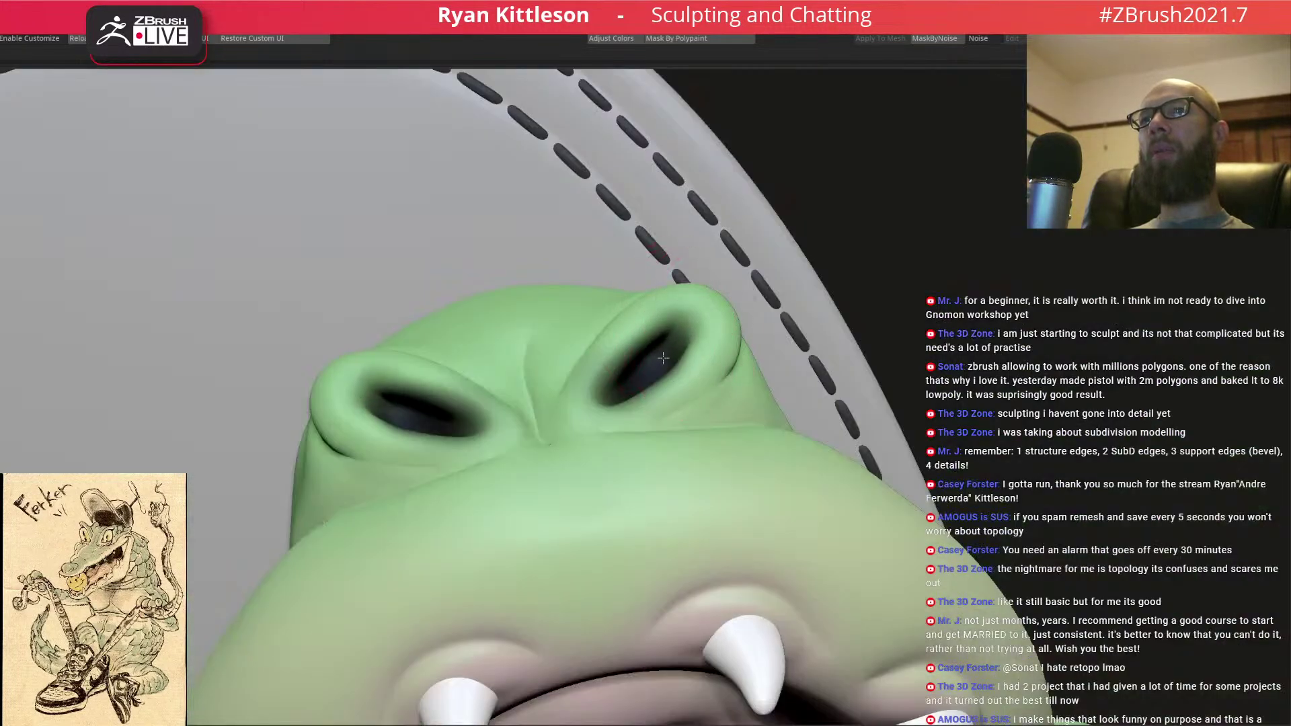
- Frame the whole figure and examine its colouring from the front and side, both at a distance and close up
key("f")
mouse_move(743, 349)
right_mouse_down()
mouse_move(662, 339)
mouse_move(723, 355)
right_mouse_up()
right_click_drag(823, 386, 810, 356)
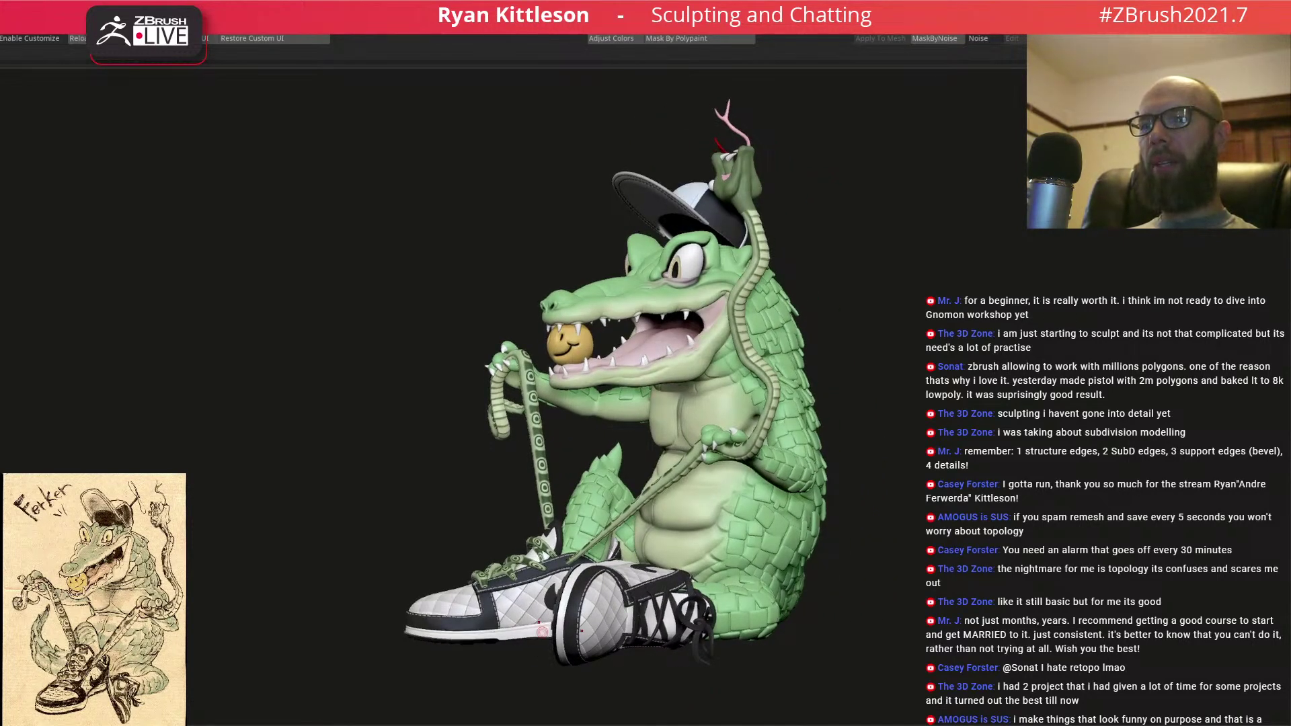
right_click_drag(921, 422, 971, 402)
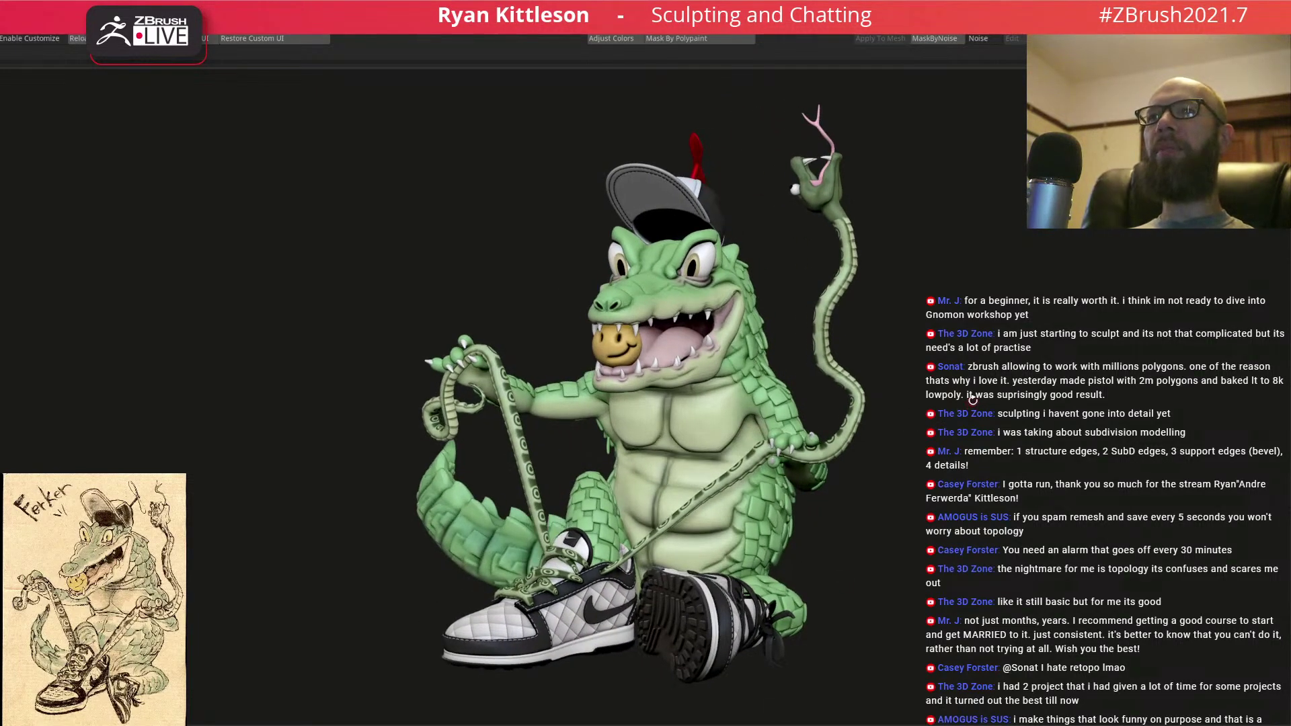
right_click_drag(964, 404, 1007, 344)
left_click_drag(1008, 371, 893, 341)
left_click_drag(631, 426, 761, 426)
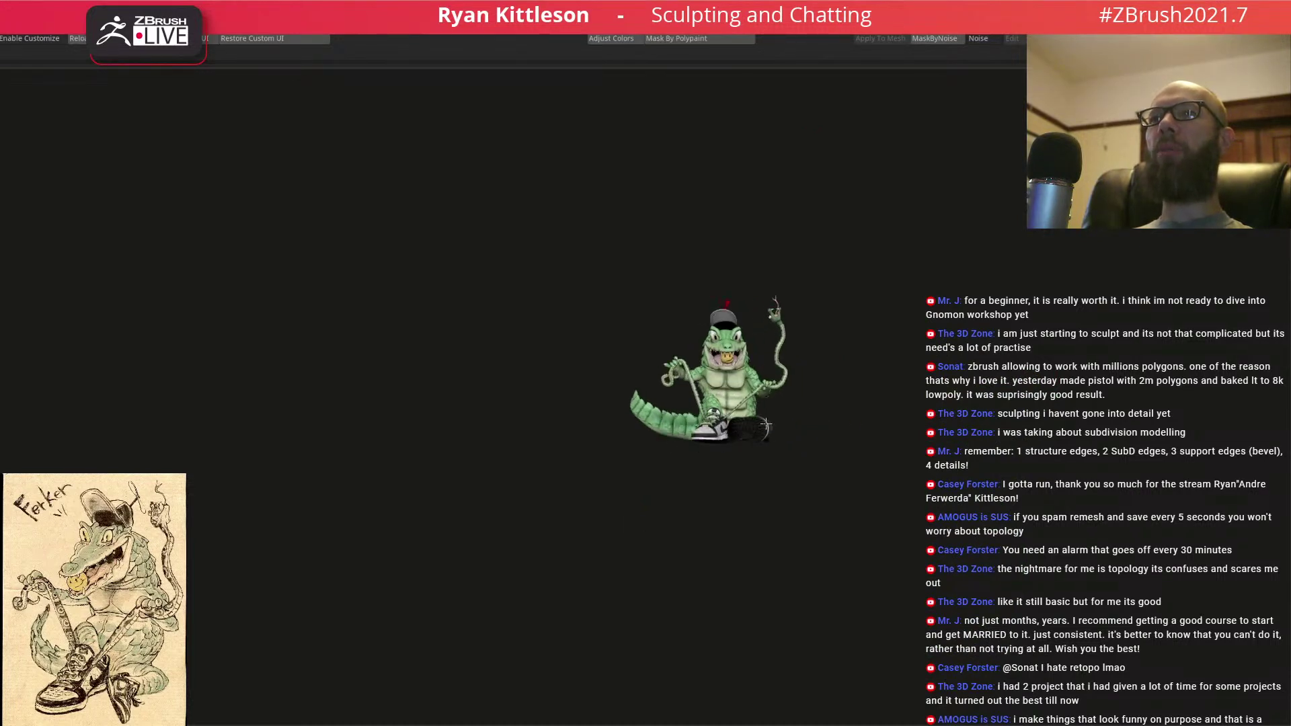
left_click_drag(894, 375, 850, 377)
left_click_drag(850, 377, 911, 384, "alt")
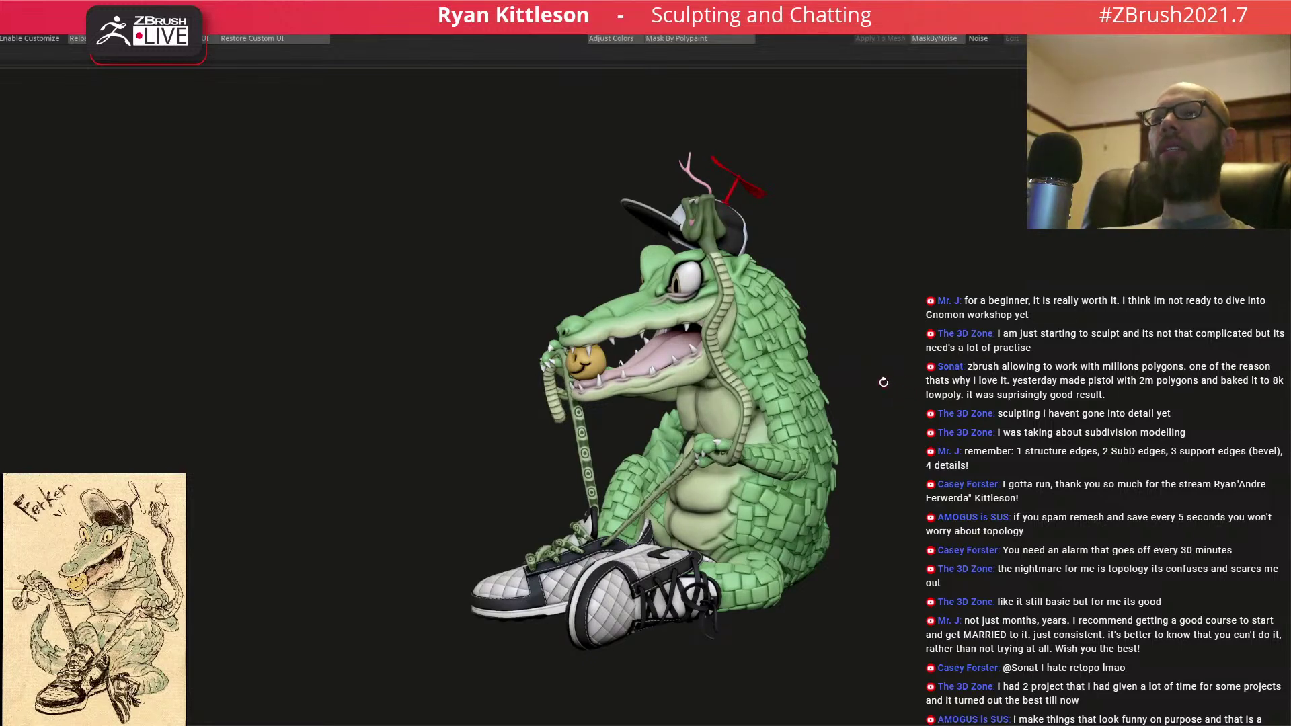
left_click_drag(904, 357, 957, 330)
left_click_drag(926, 327, 953, 320)
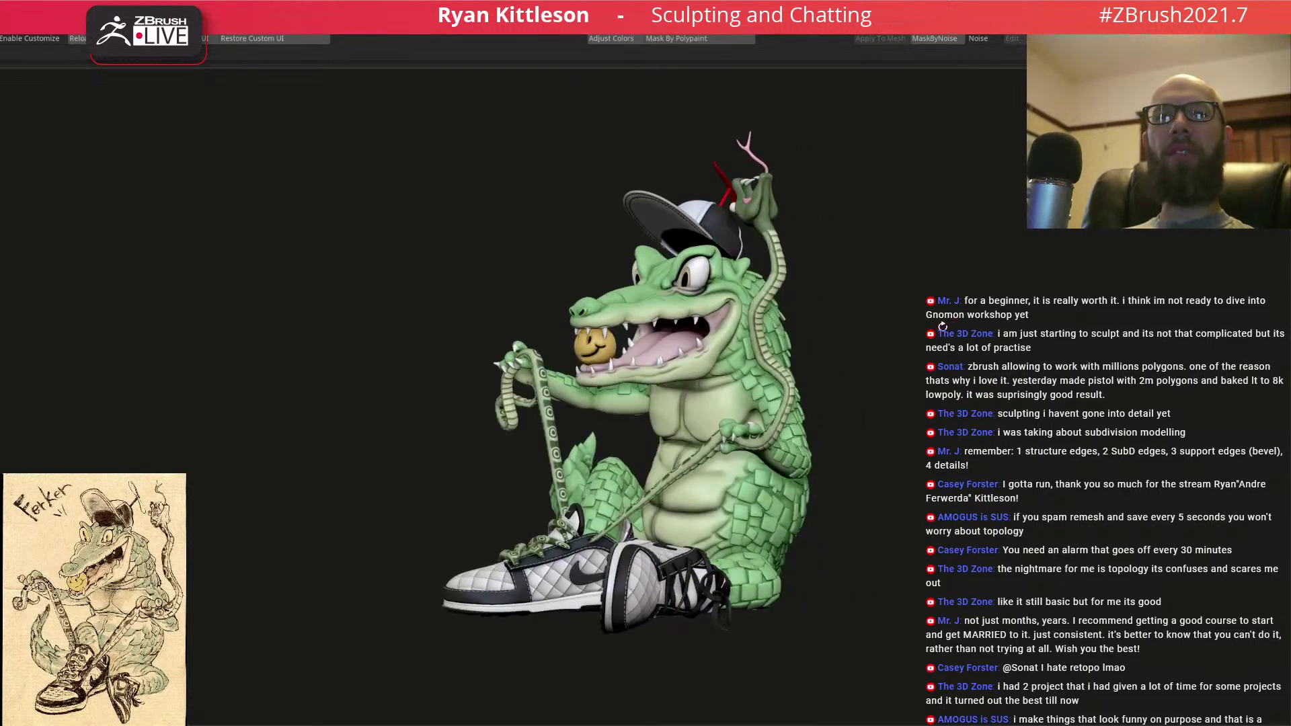